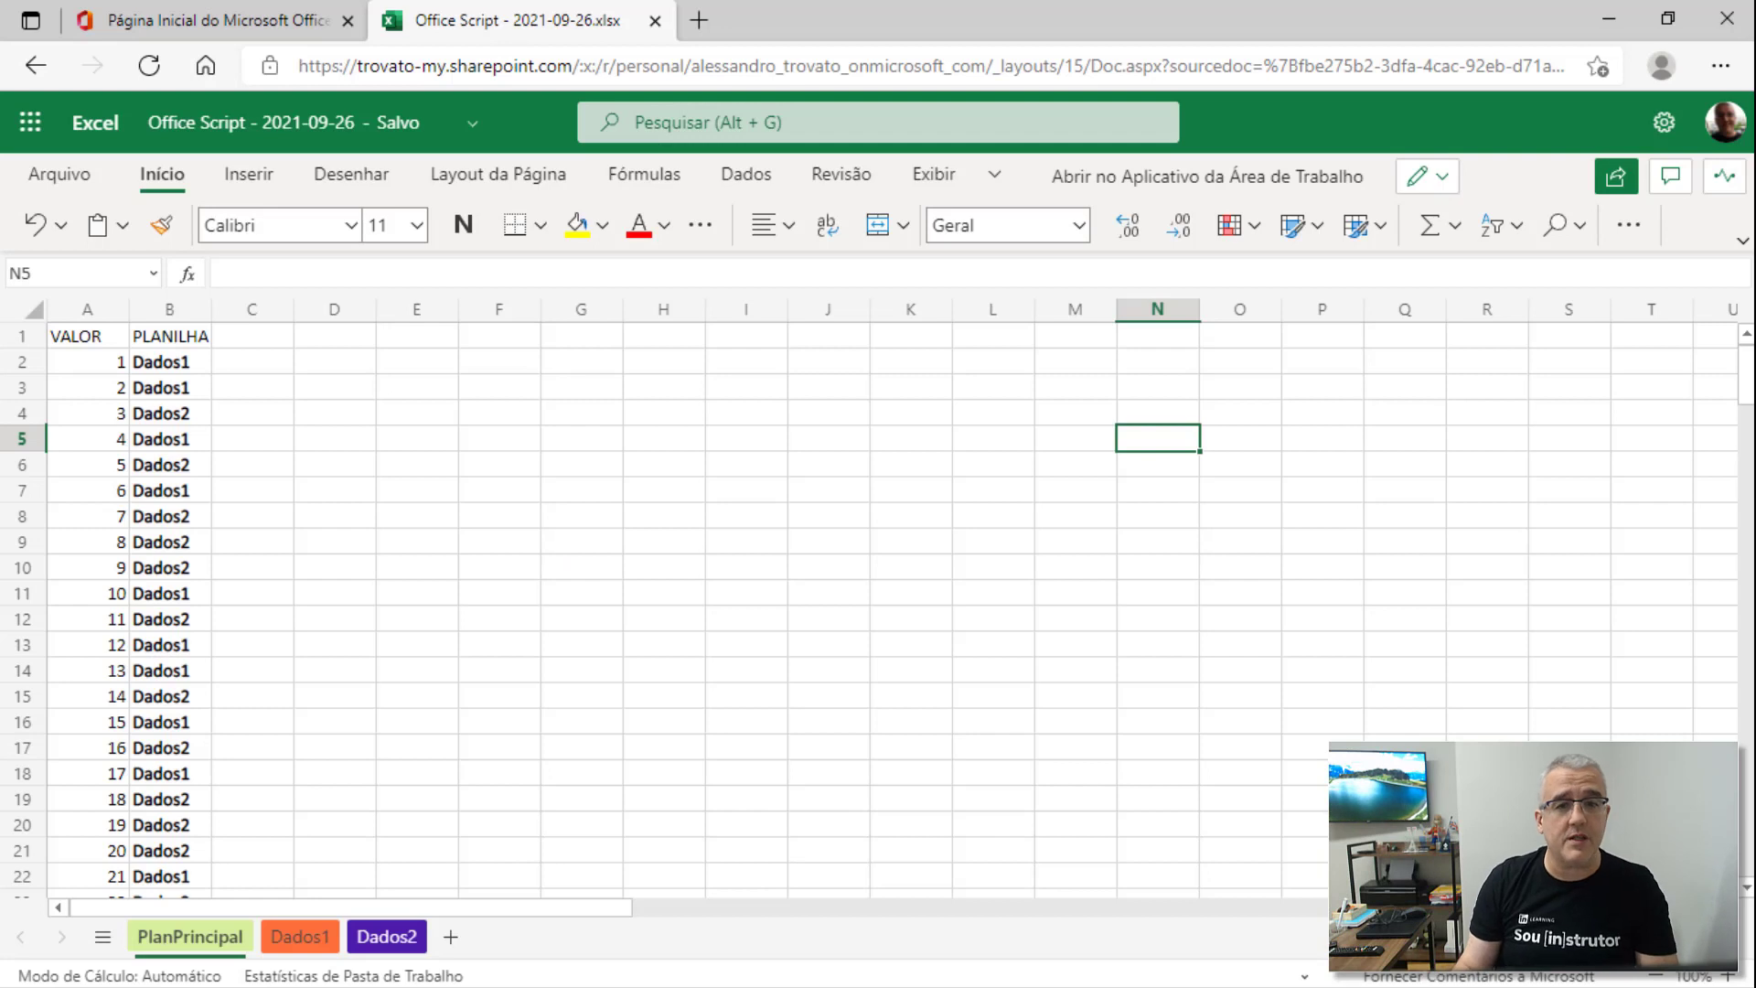
Inspect the VALOR column on PlanPrincipal down to its last value
left_click(172, 417)
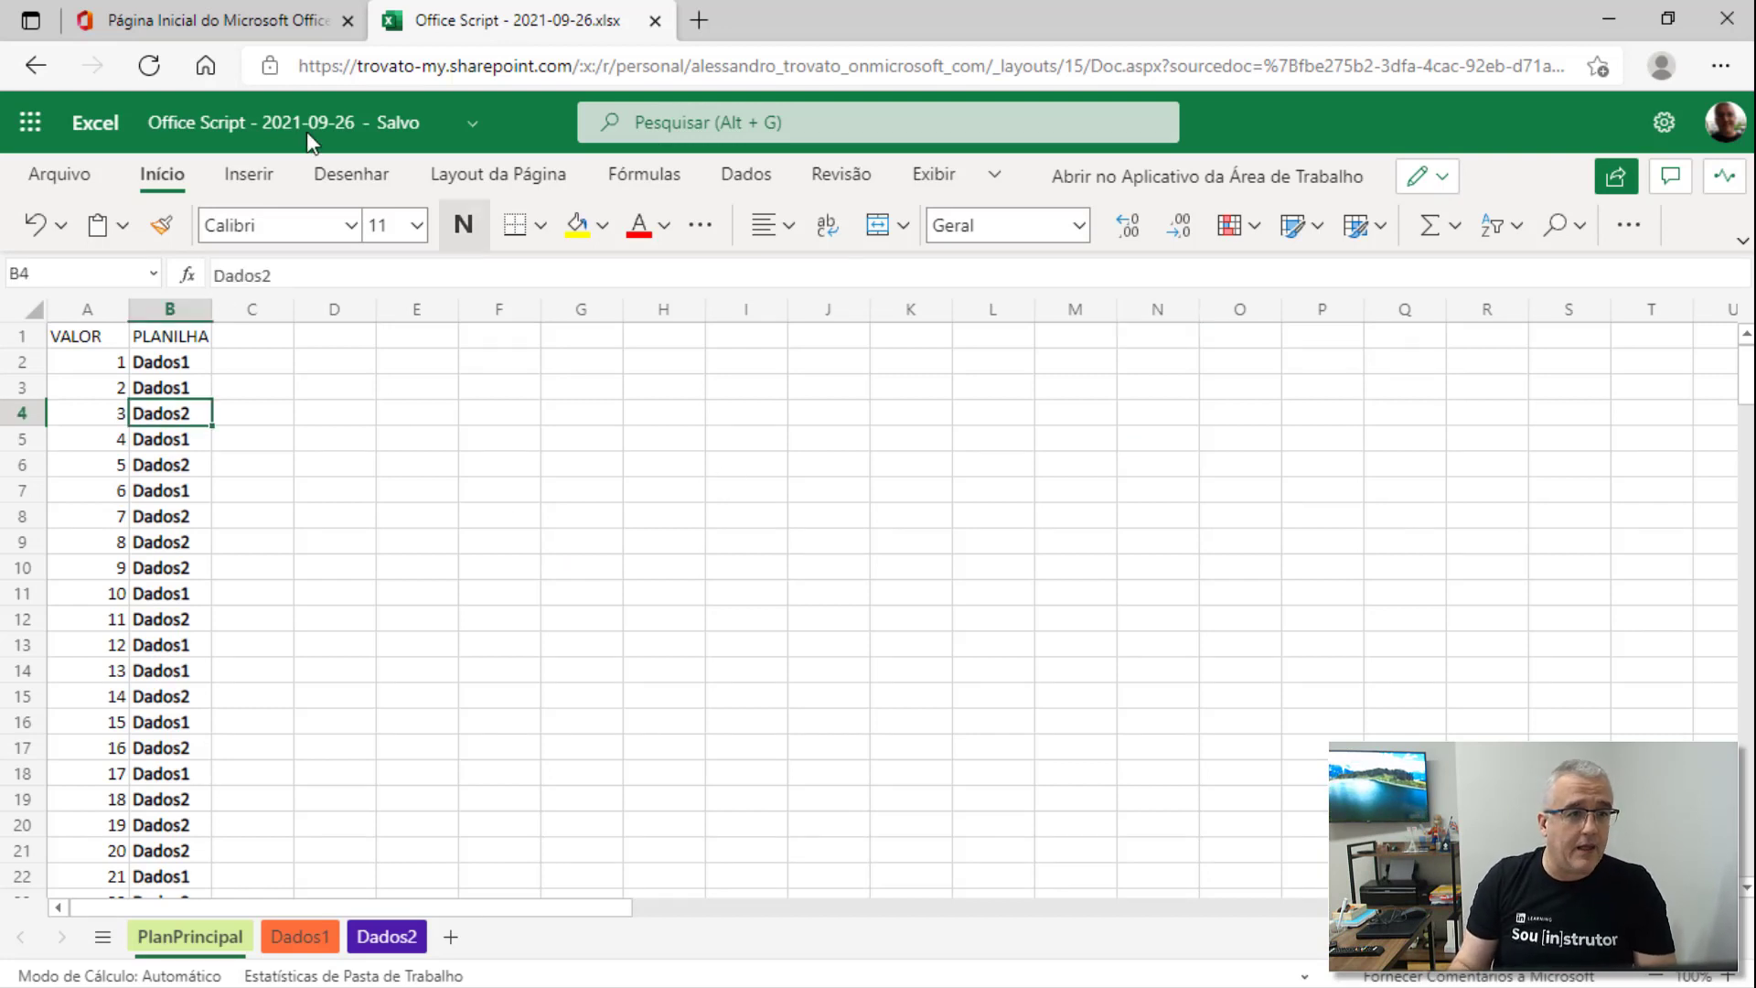
key("ctrl+Home")
key("Down")
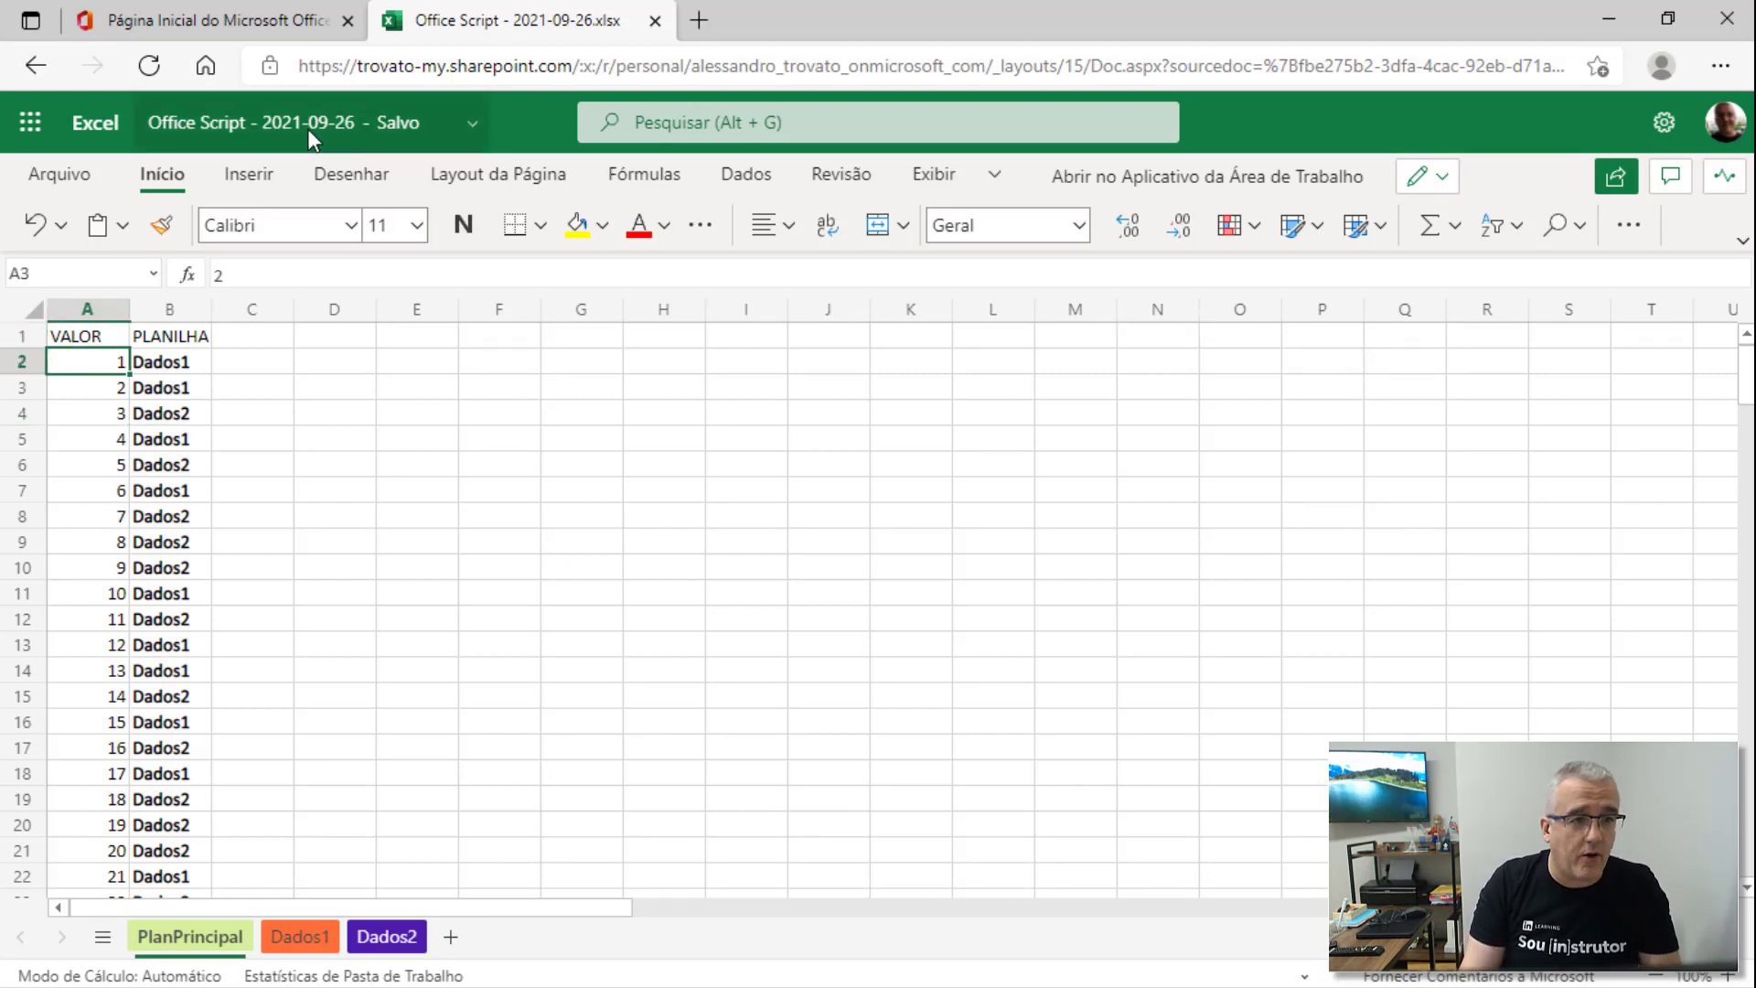
key("Down")
key("ctrl+Down")
key("Down")
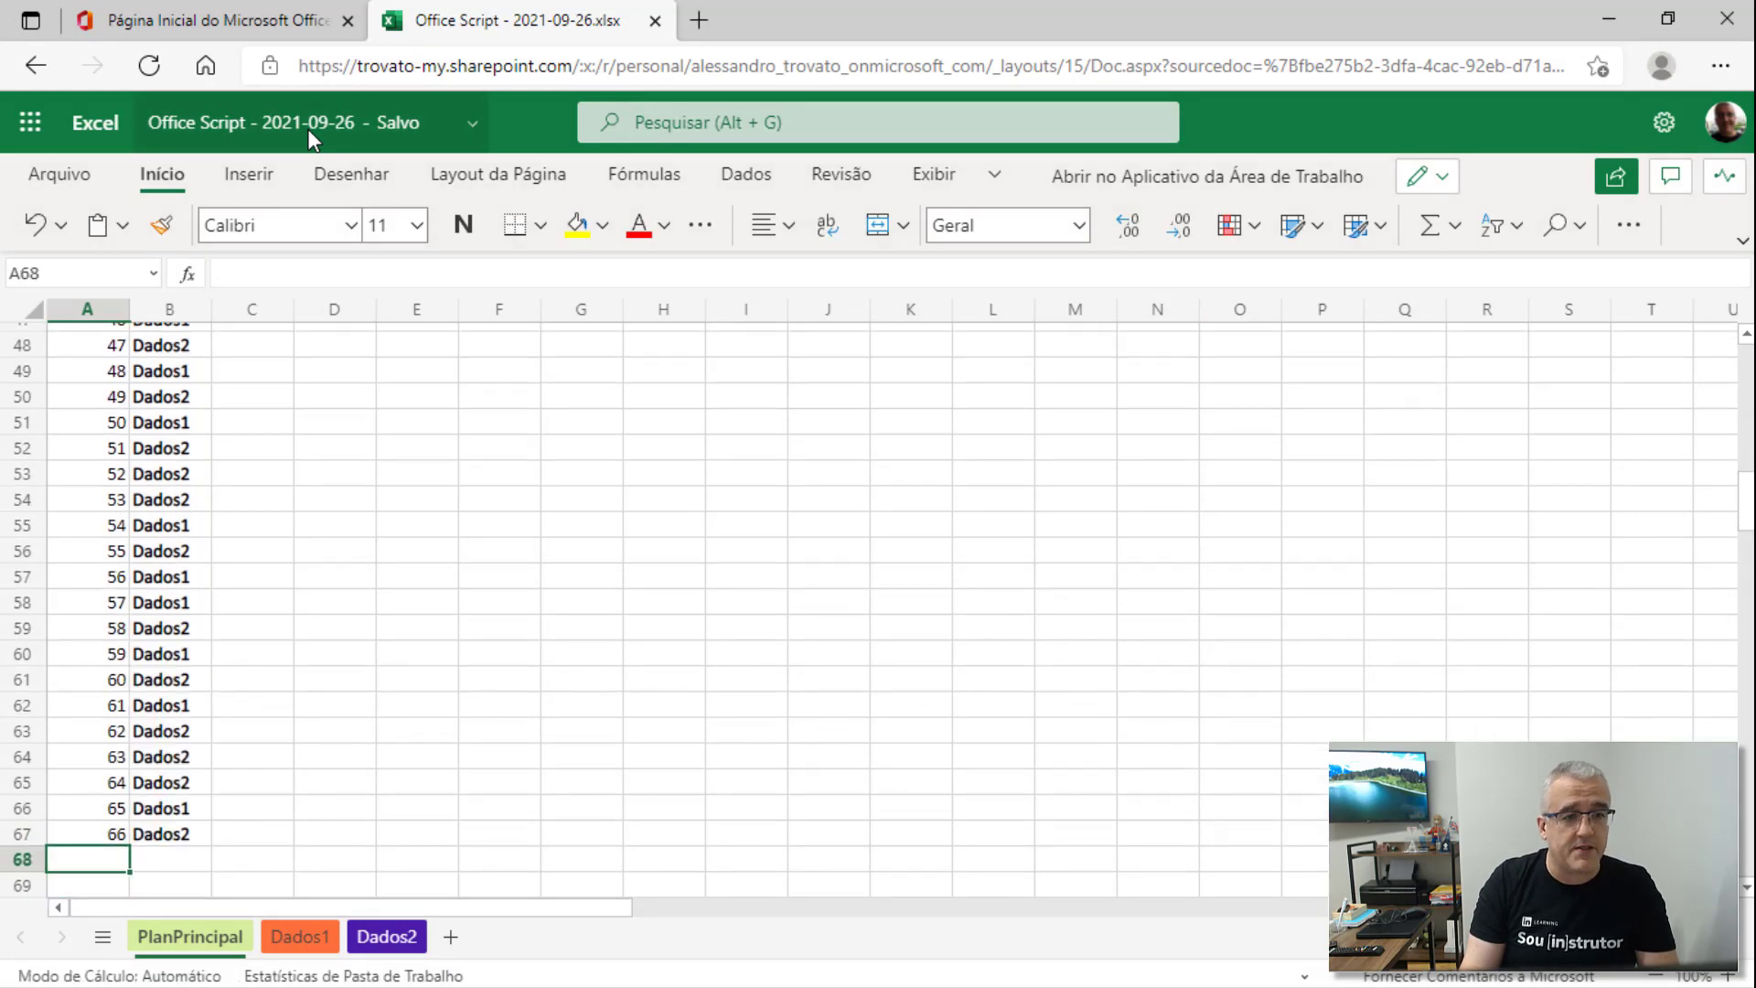
key("Up")
Review the VALOR header and the PLANILHA column entries on PlanPrincipal
key("ctrl+Home")
key("Down")
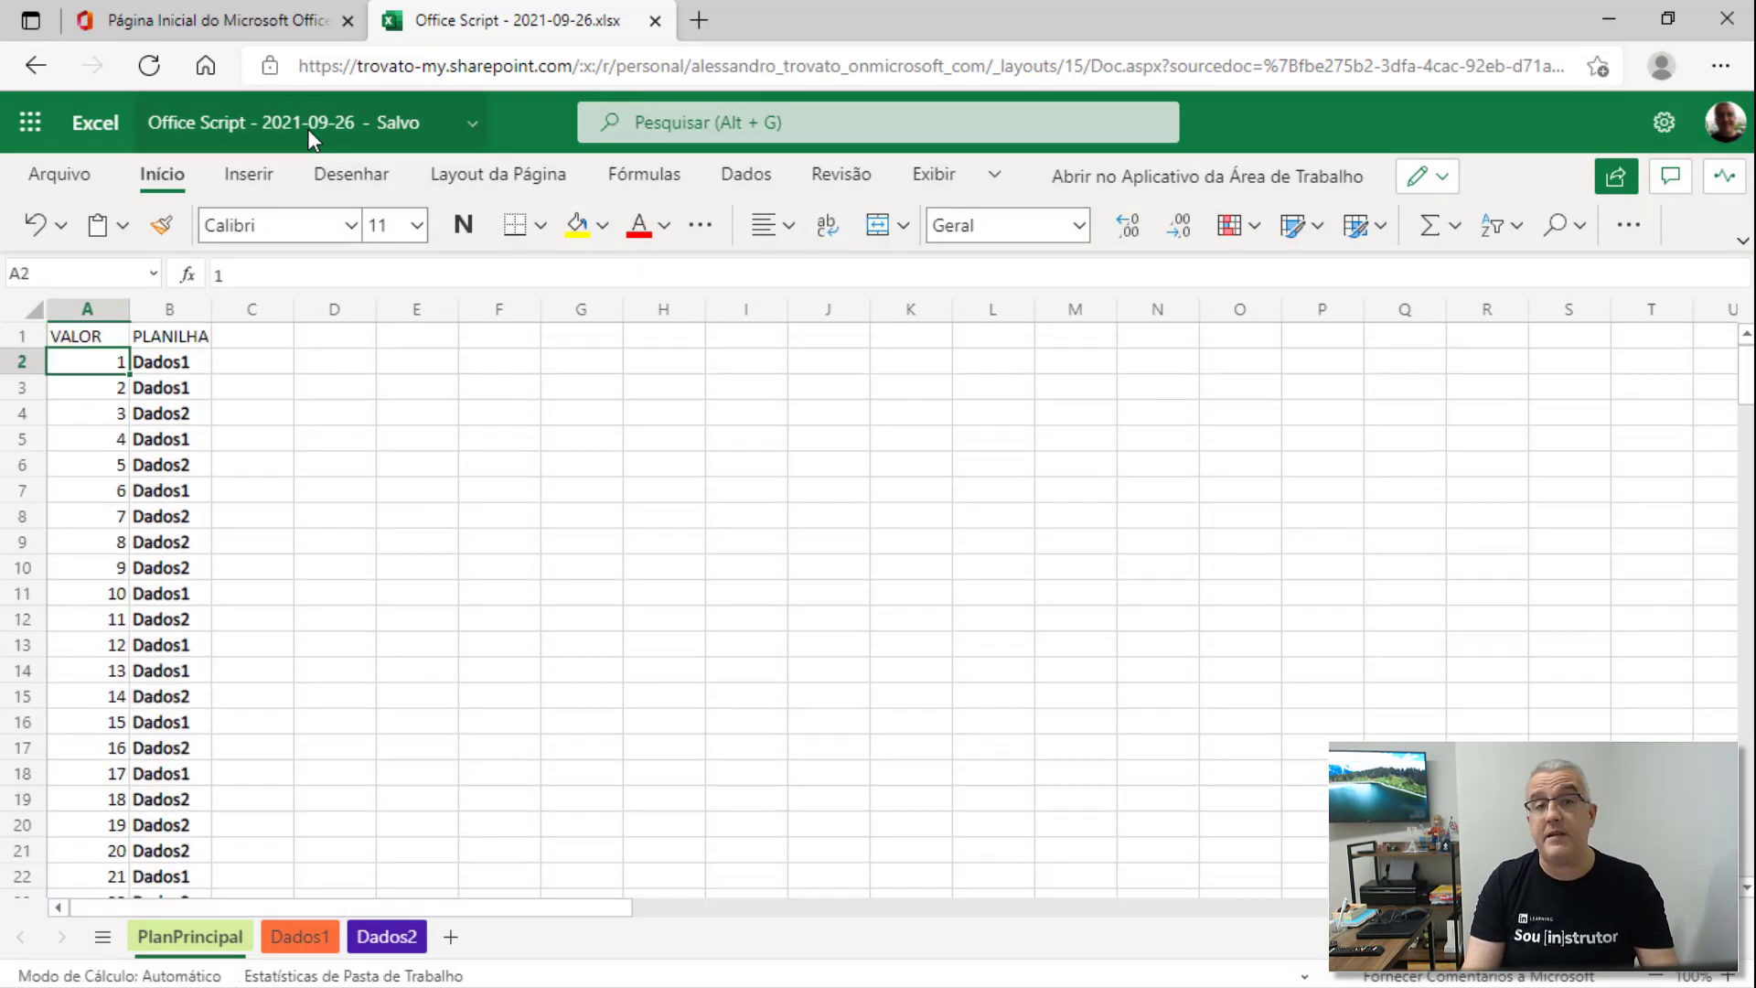
key("Up")
key("Right")
key("Down")
key("Down")
key("Down")
key("Down")
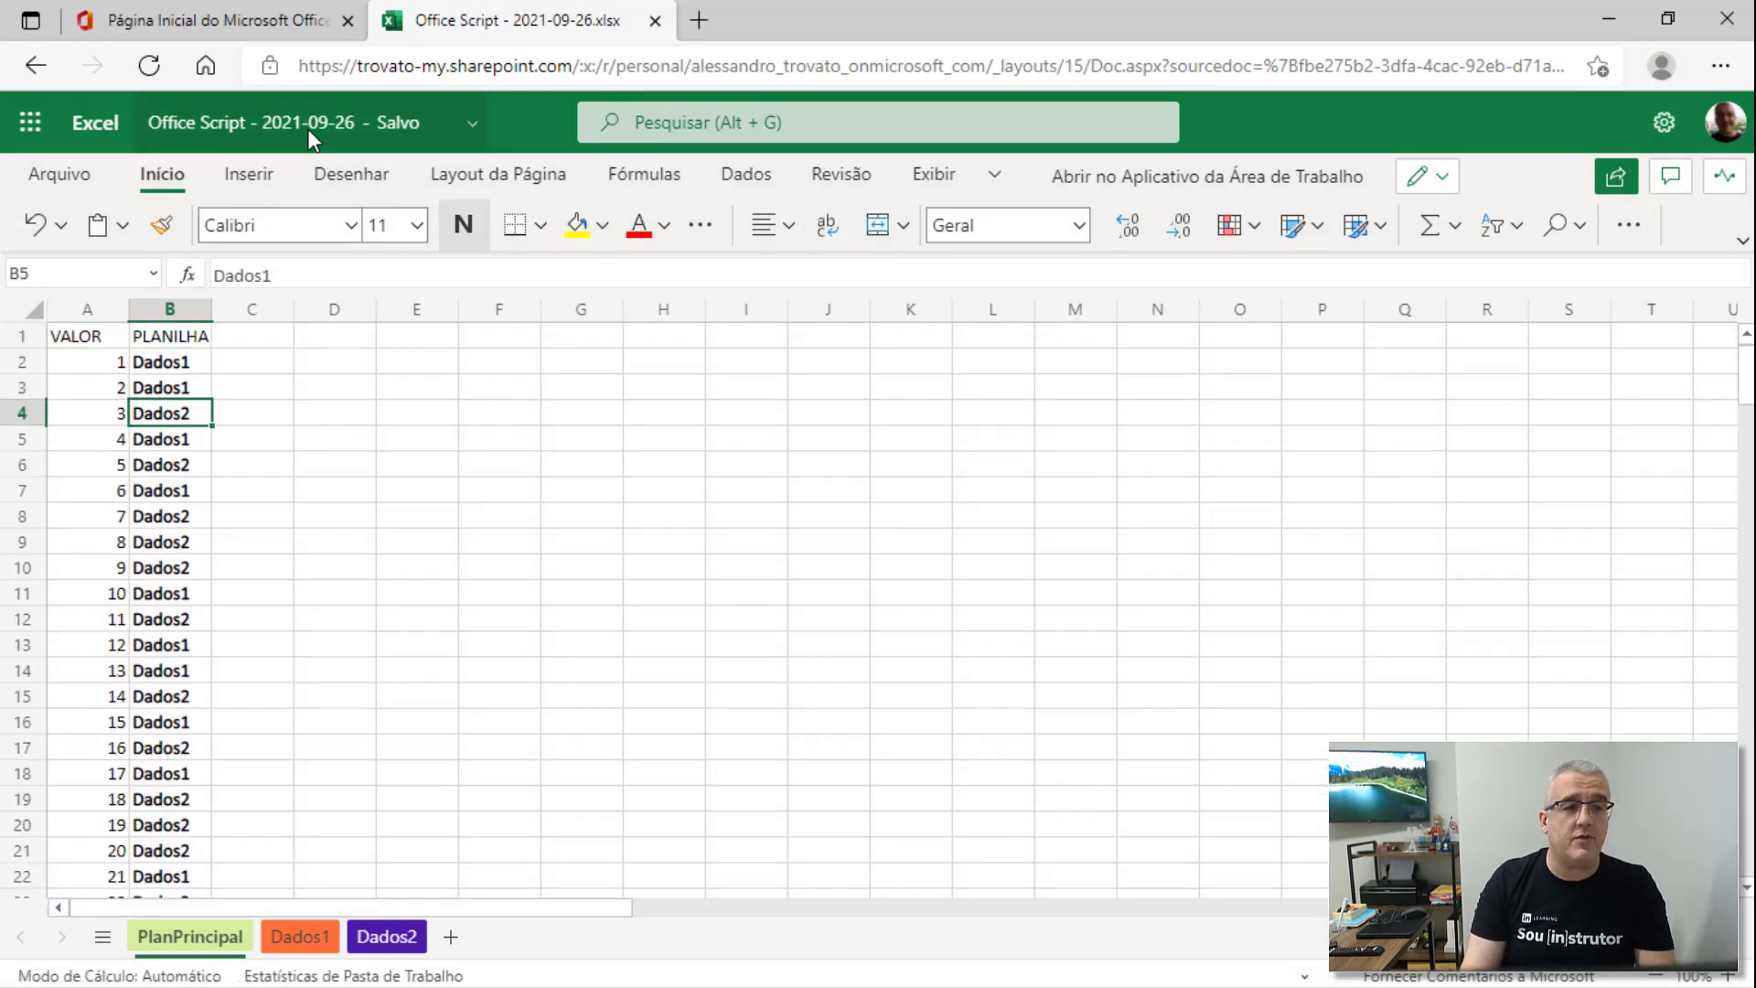
key("Down")
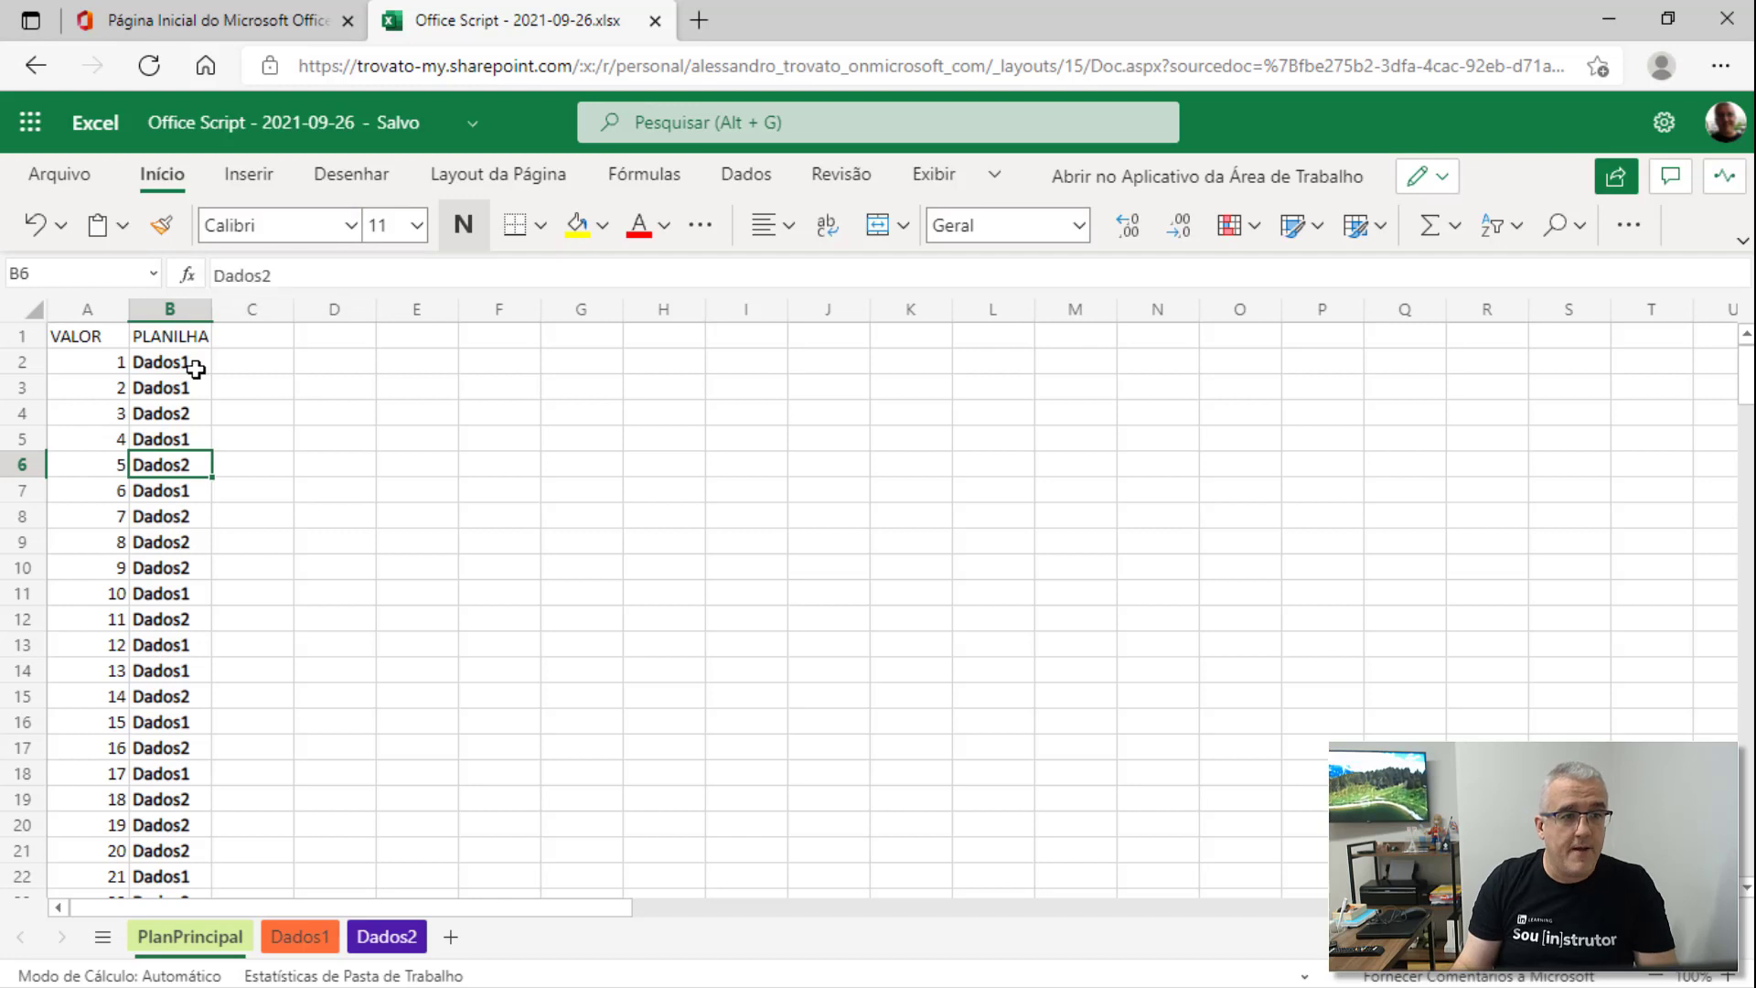
Check that the Dados1 and Dados2 sheets are empty, ending back on PlanPrincipal
left_click(170, 362)
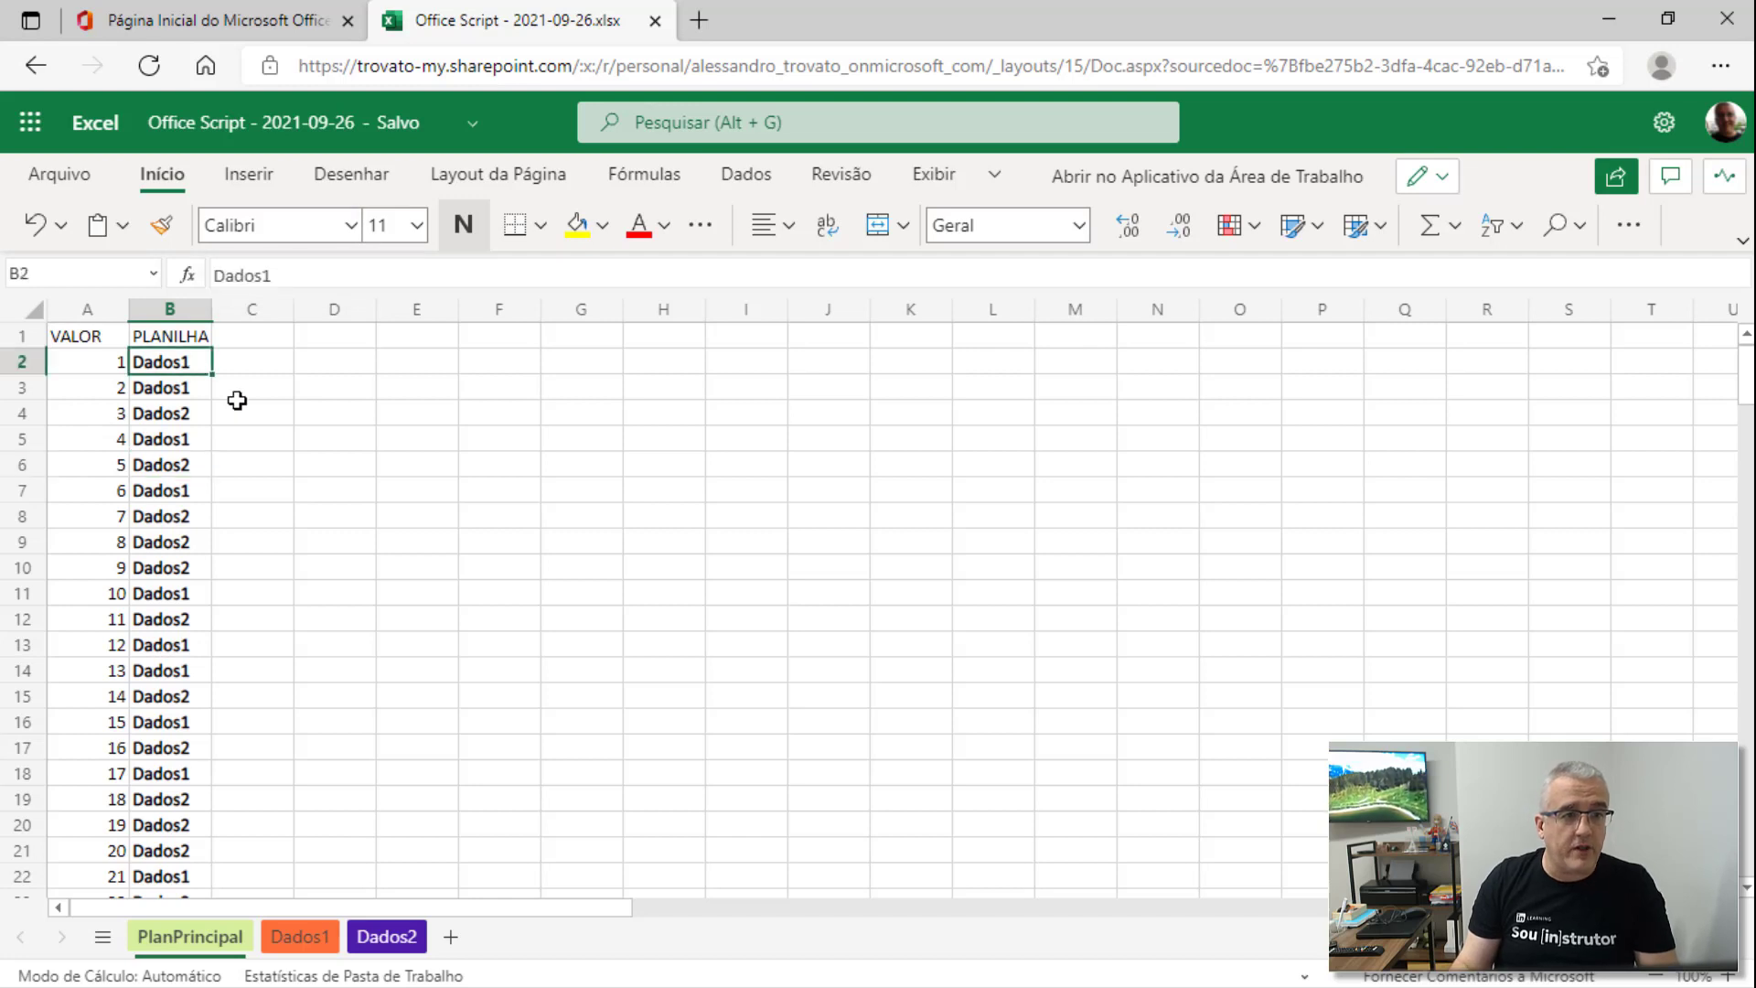
left_click(300, 937)
left_click(91, 351)
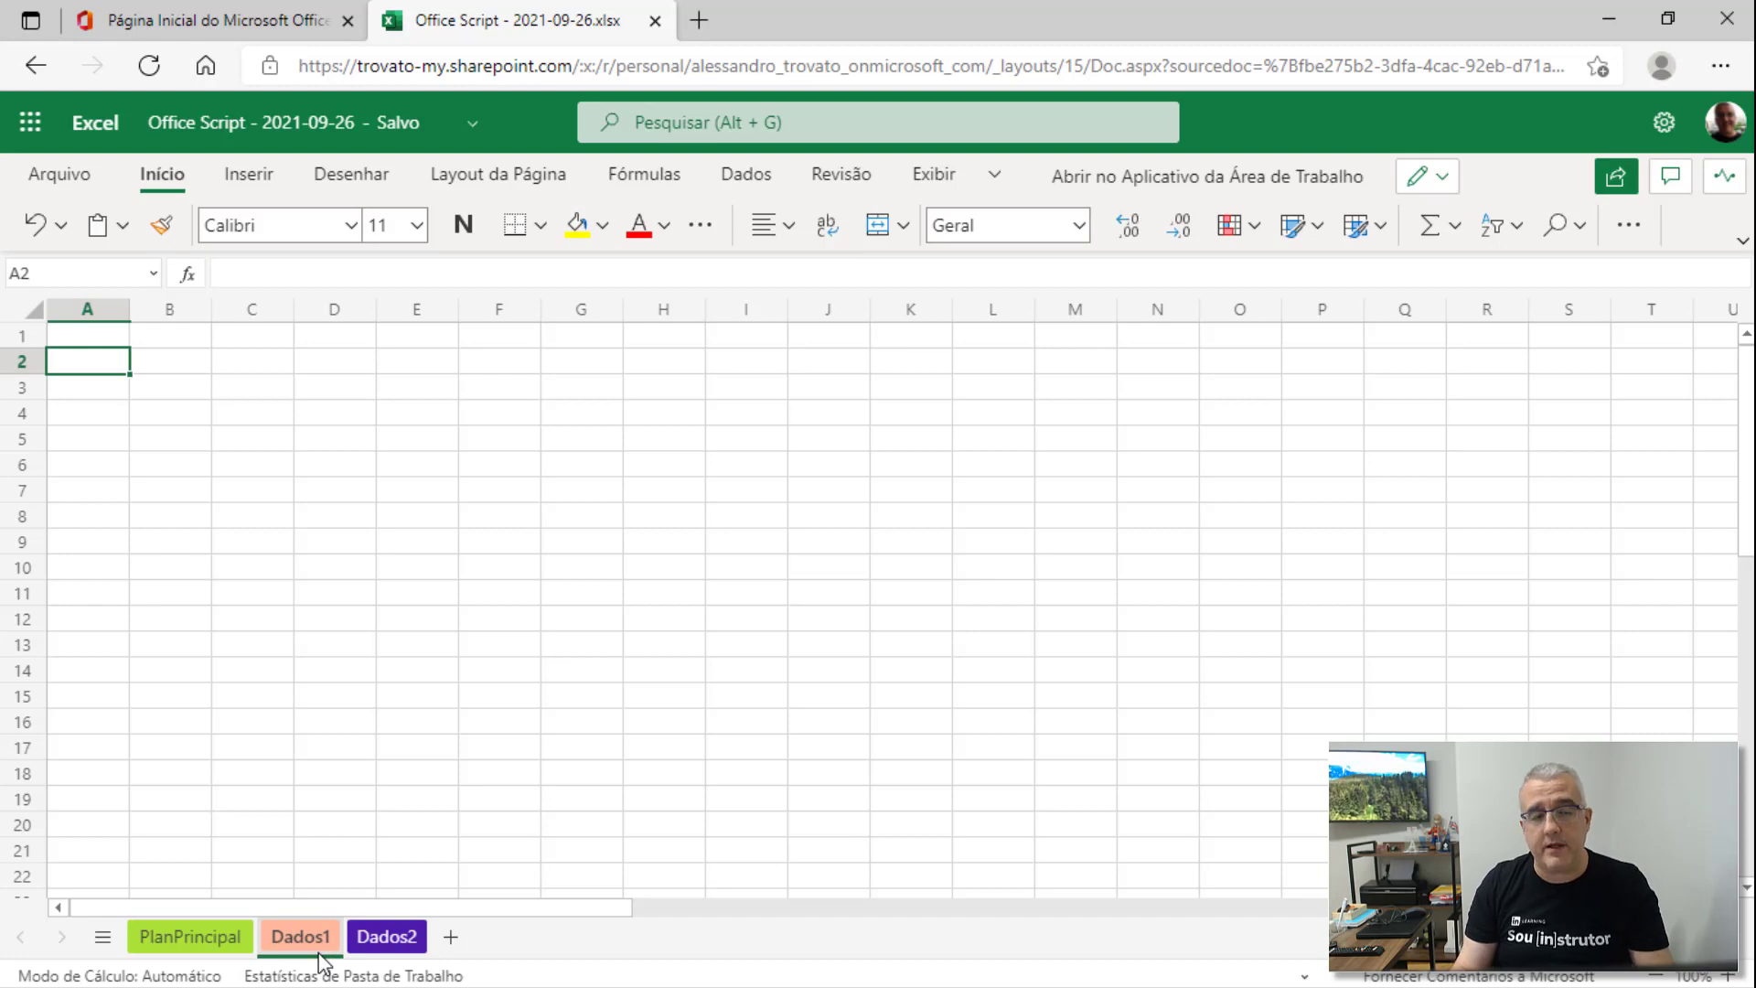
left_click(386, 937)
left_click(192, 942)
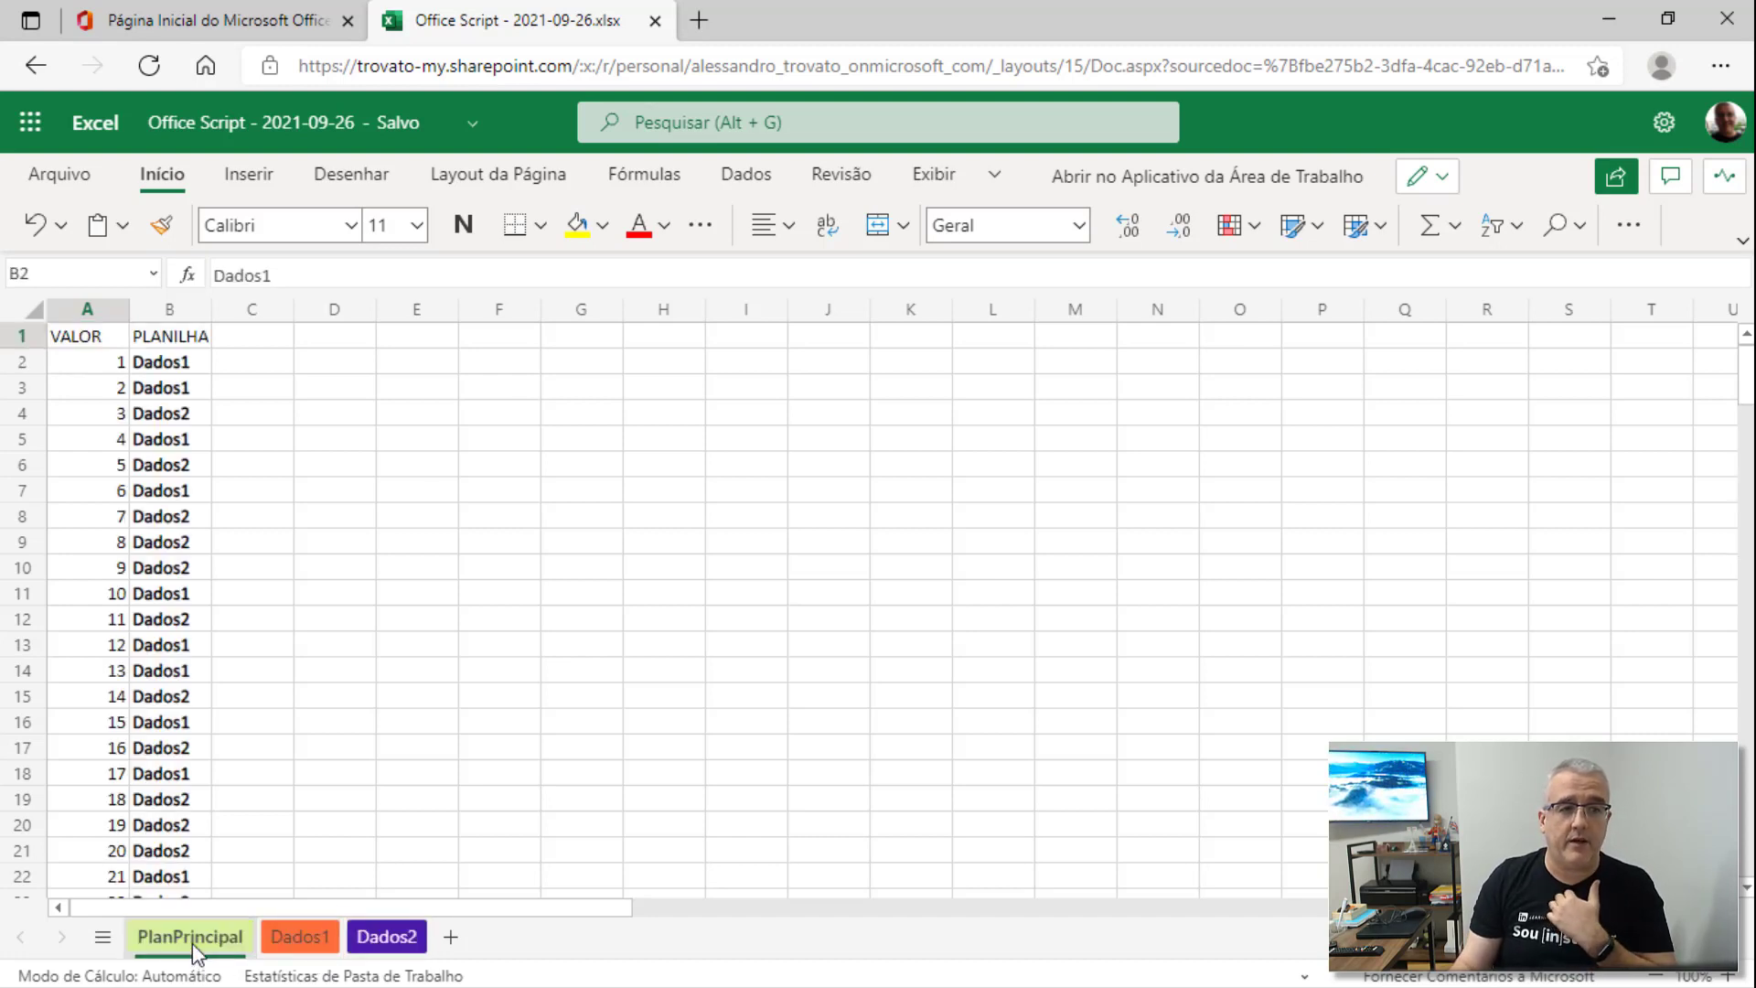
left_click(388, 936)
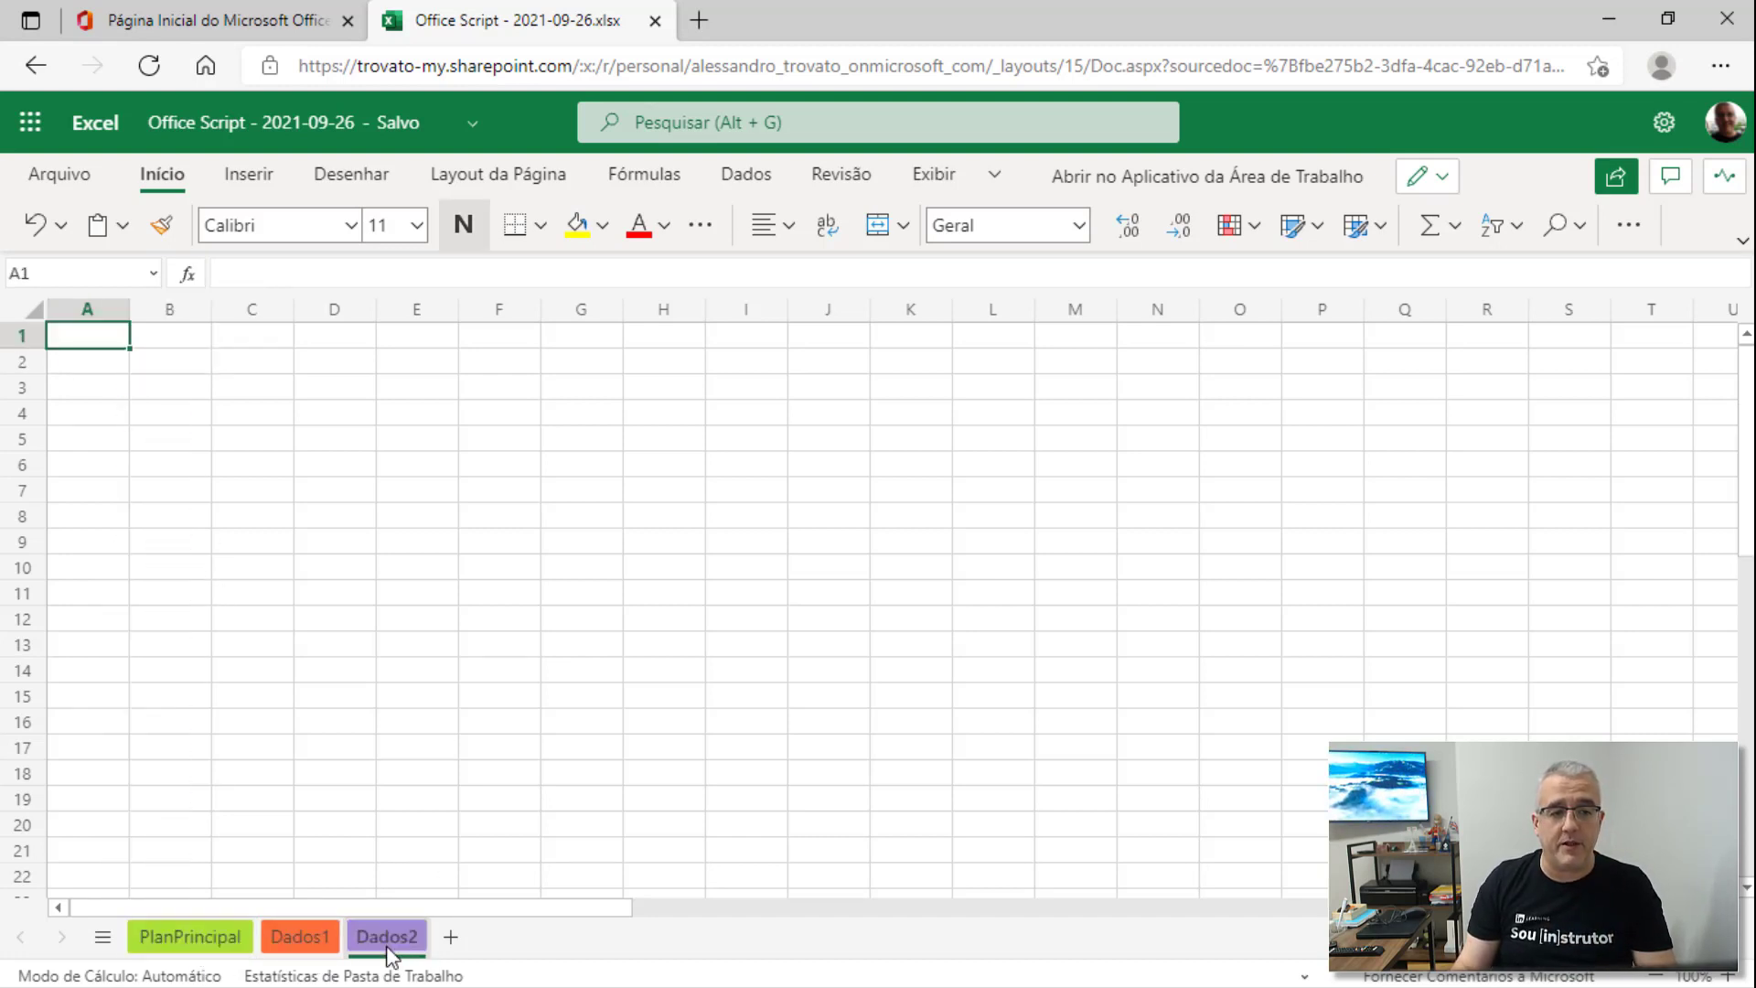
left_click(188, 937)
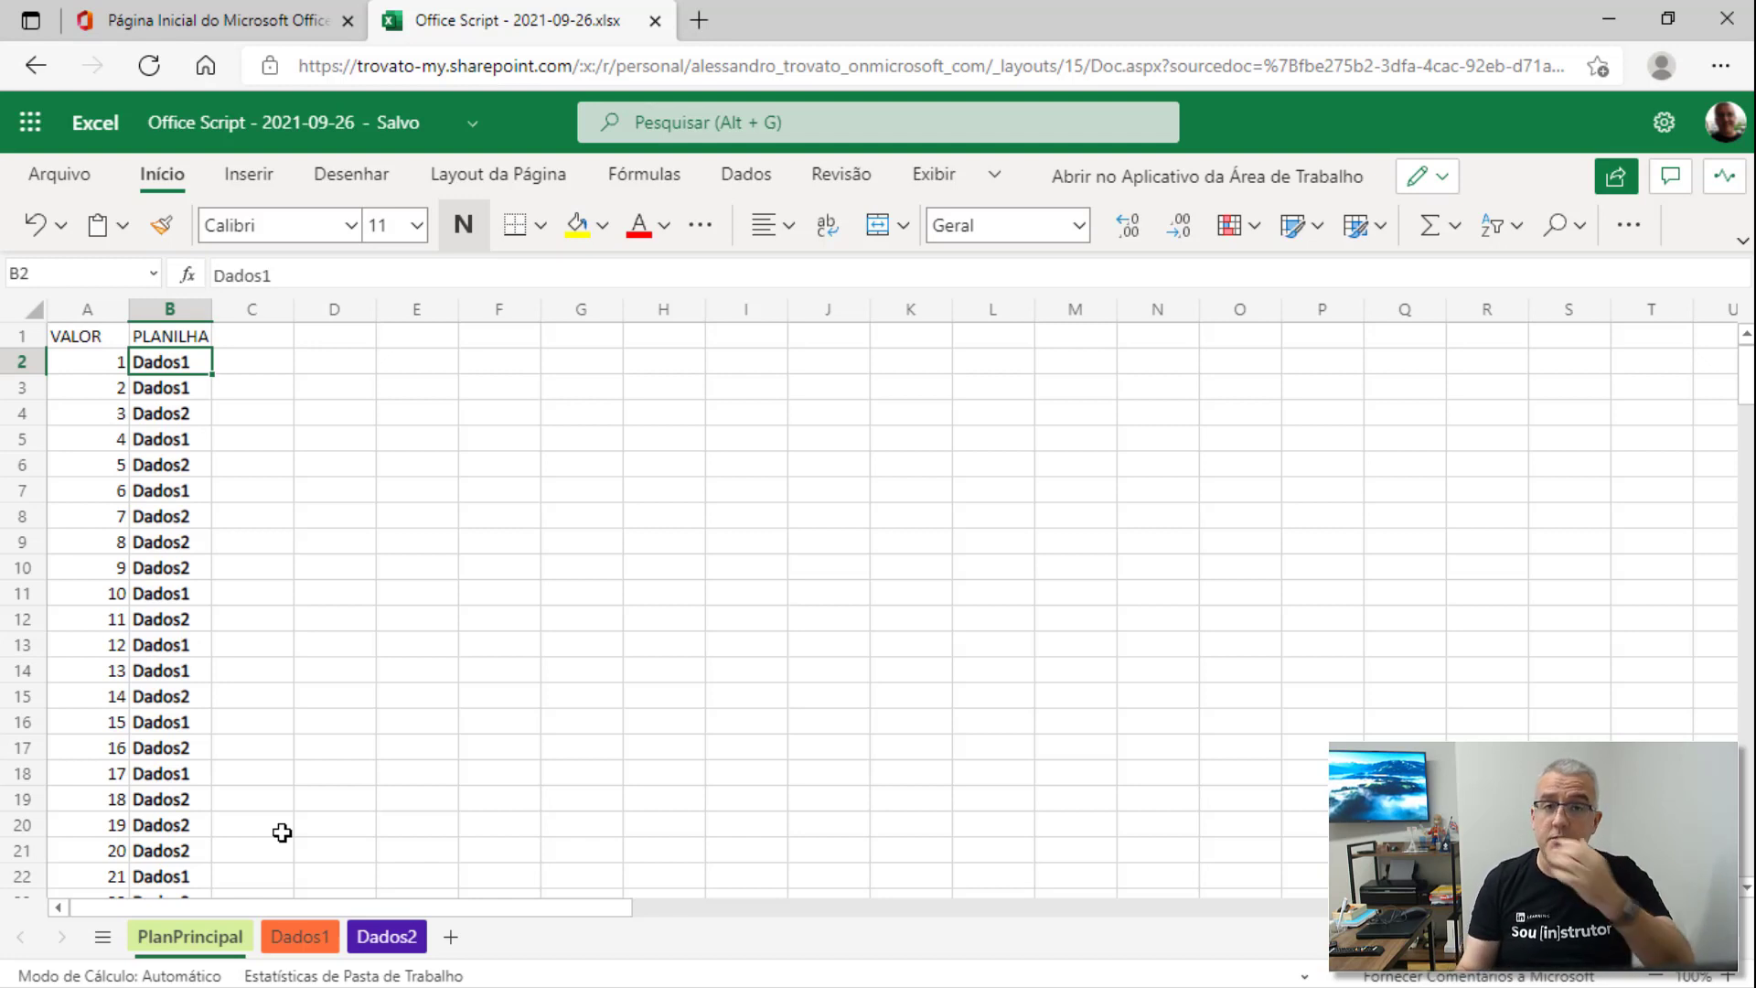
Create a new Office Script (Script 9) via Automatizar > Novo Script
left_click(312, 421)
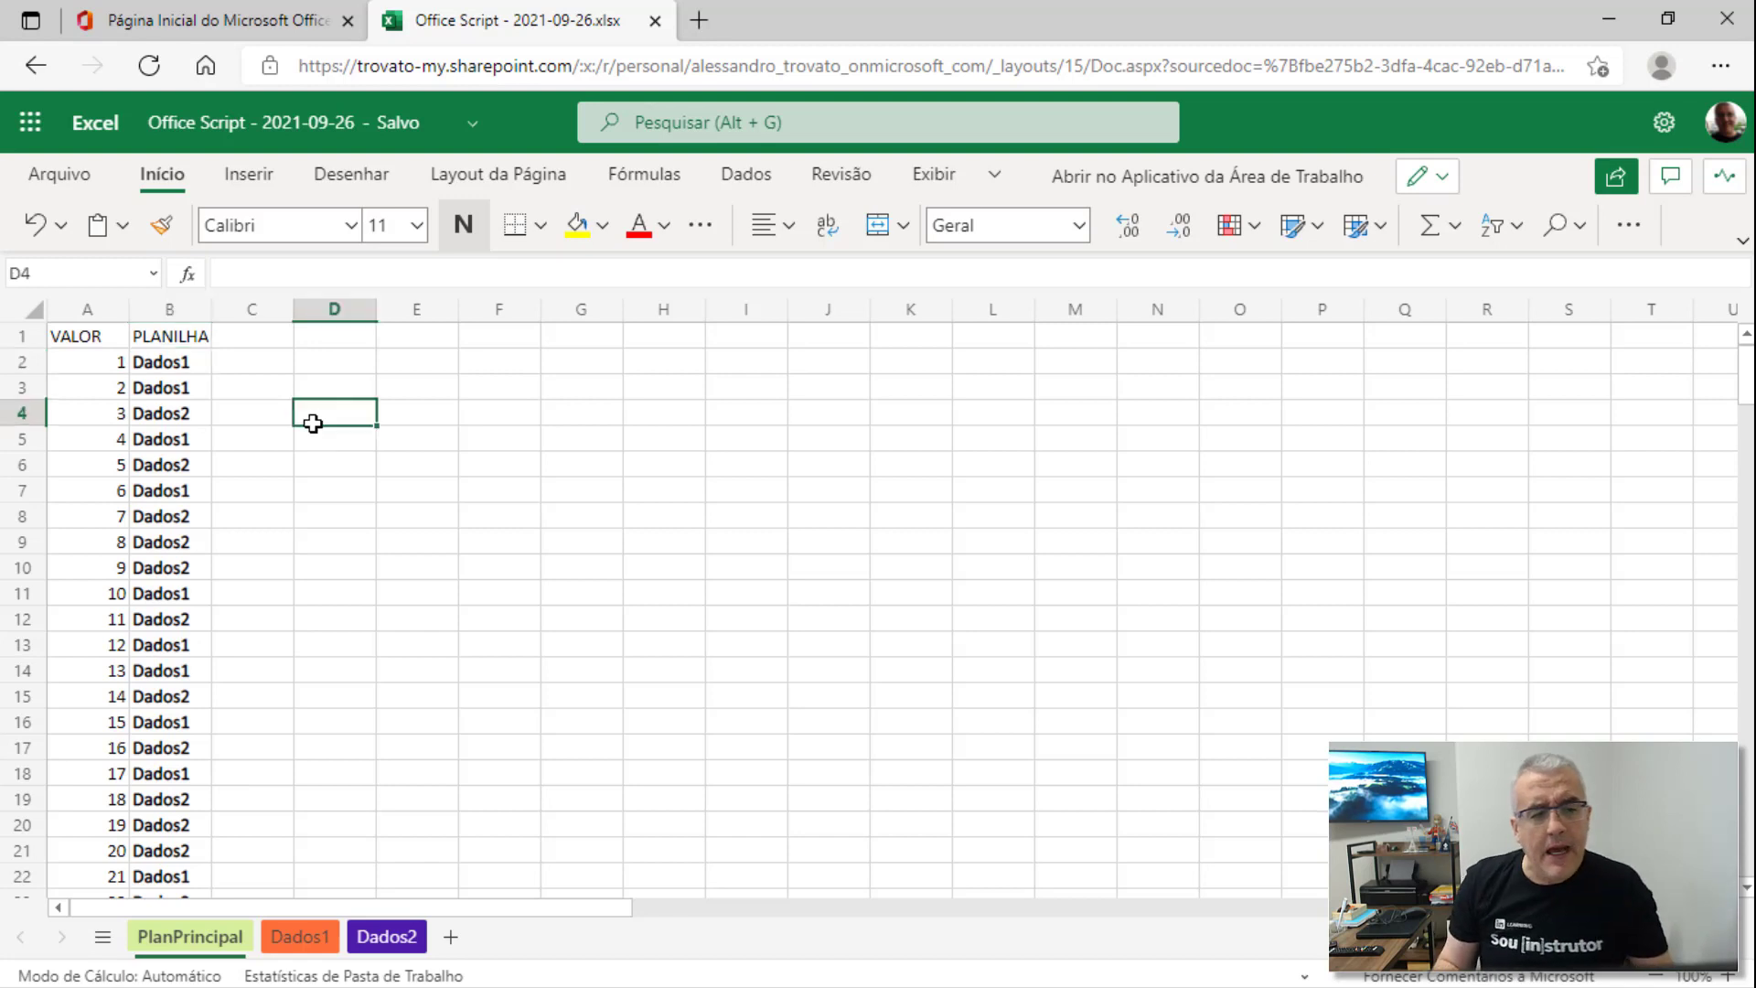
left_click(189, 414)
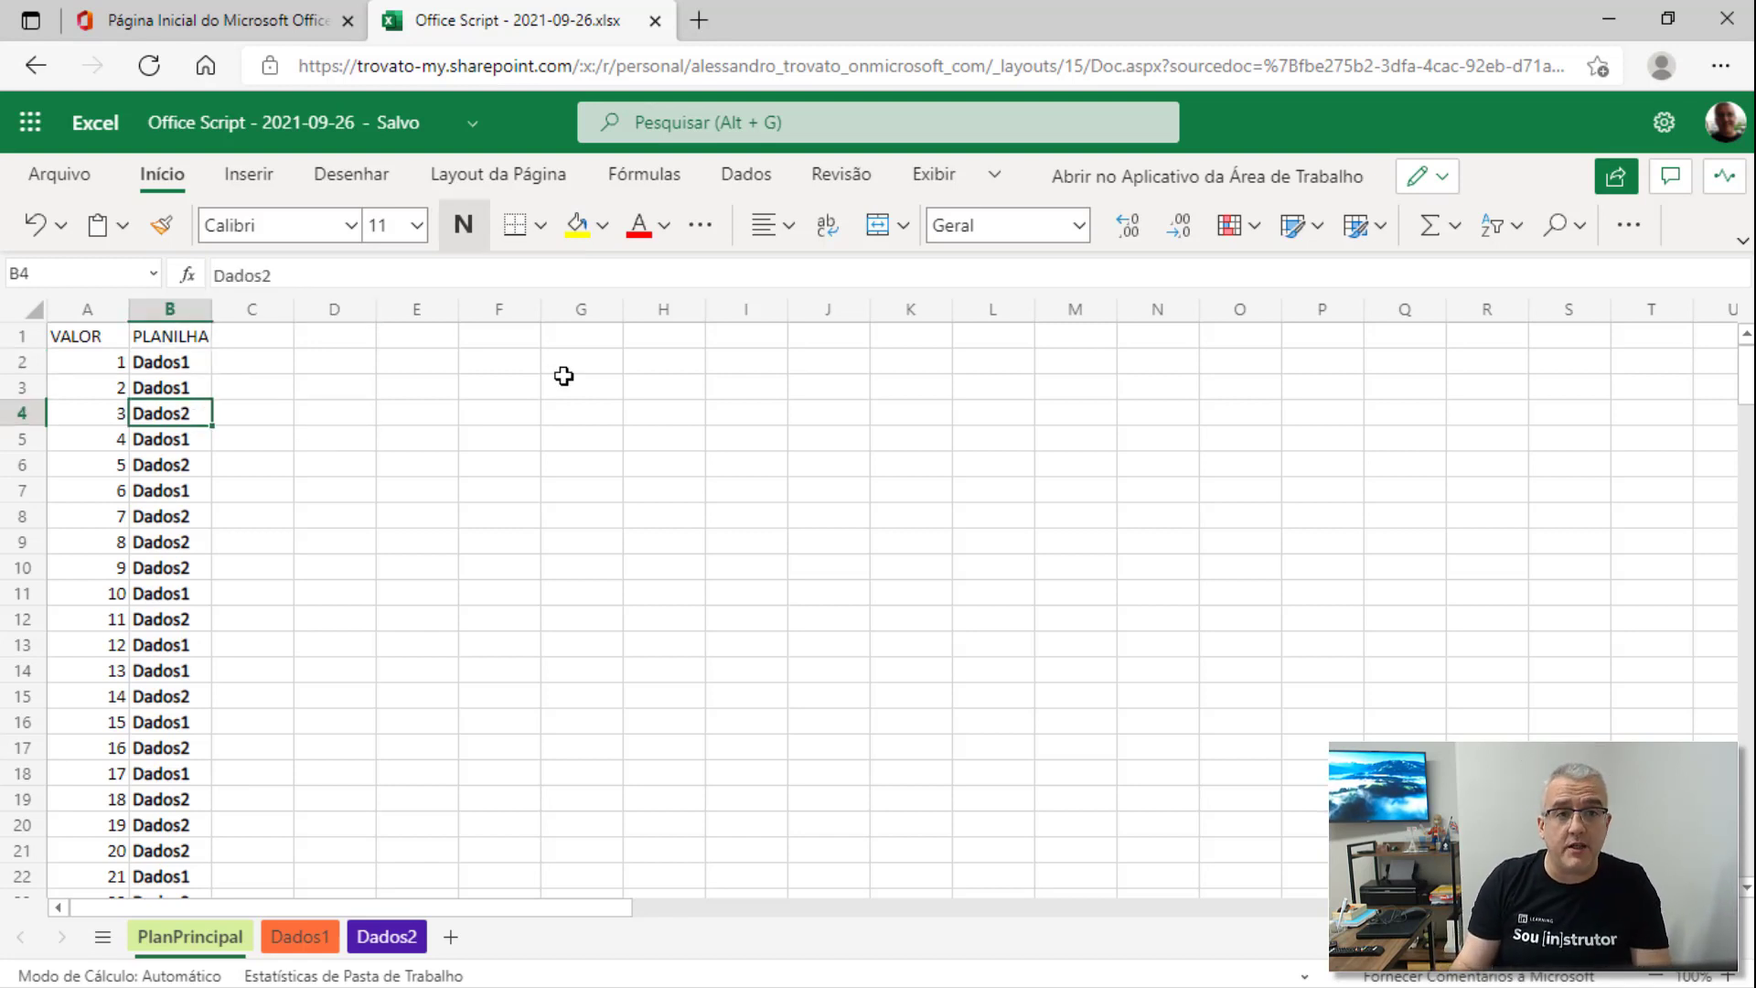
left_click(996, 175)
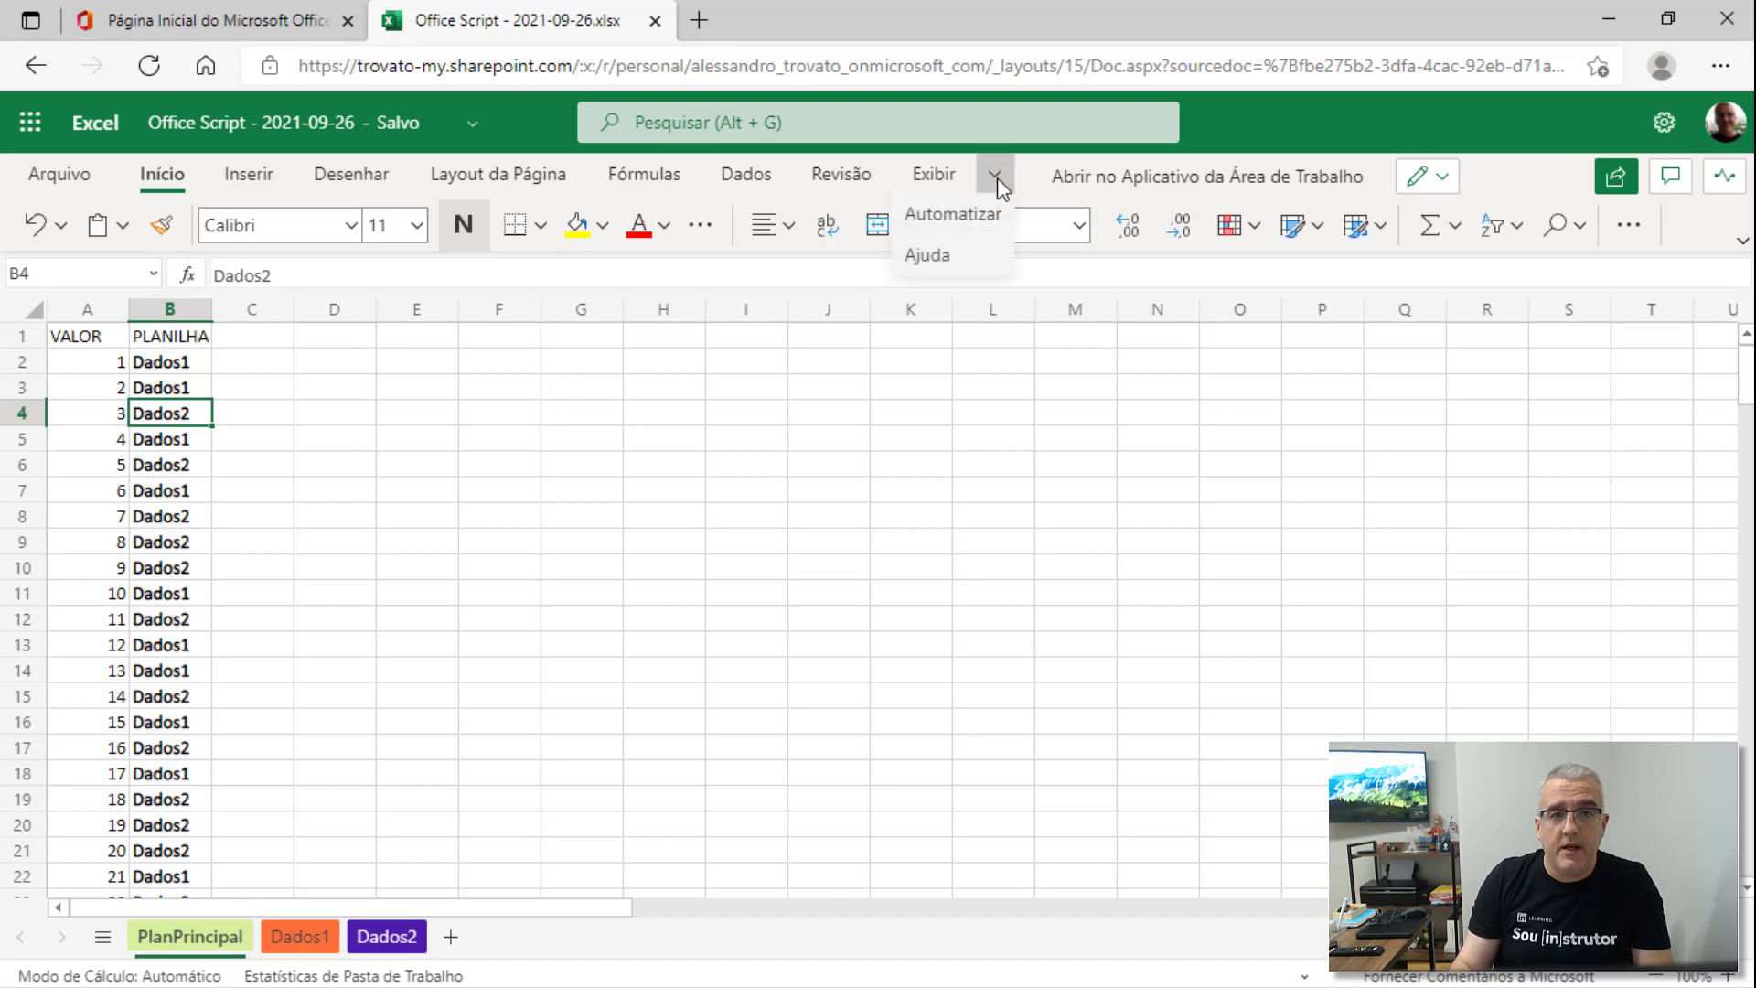
left_click(980, 227)
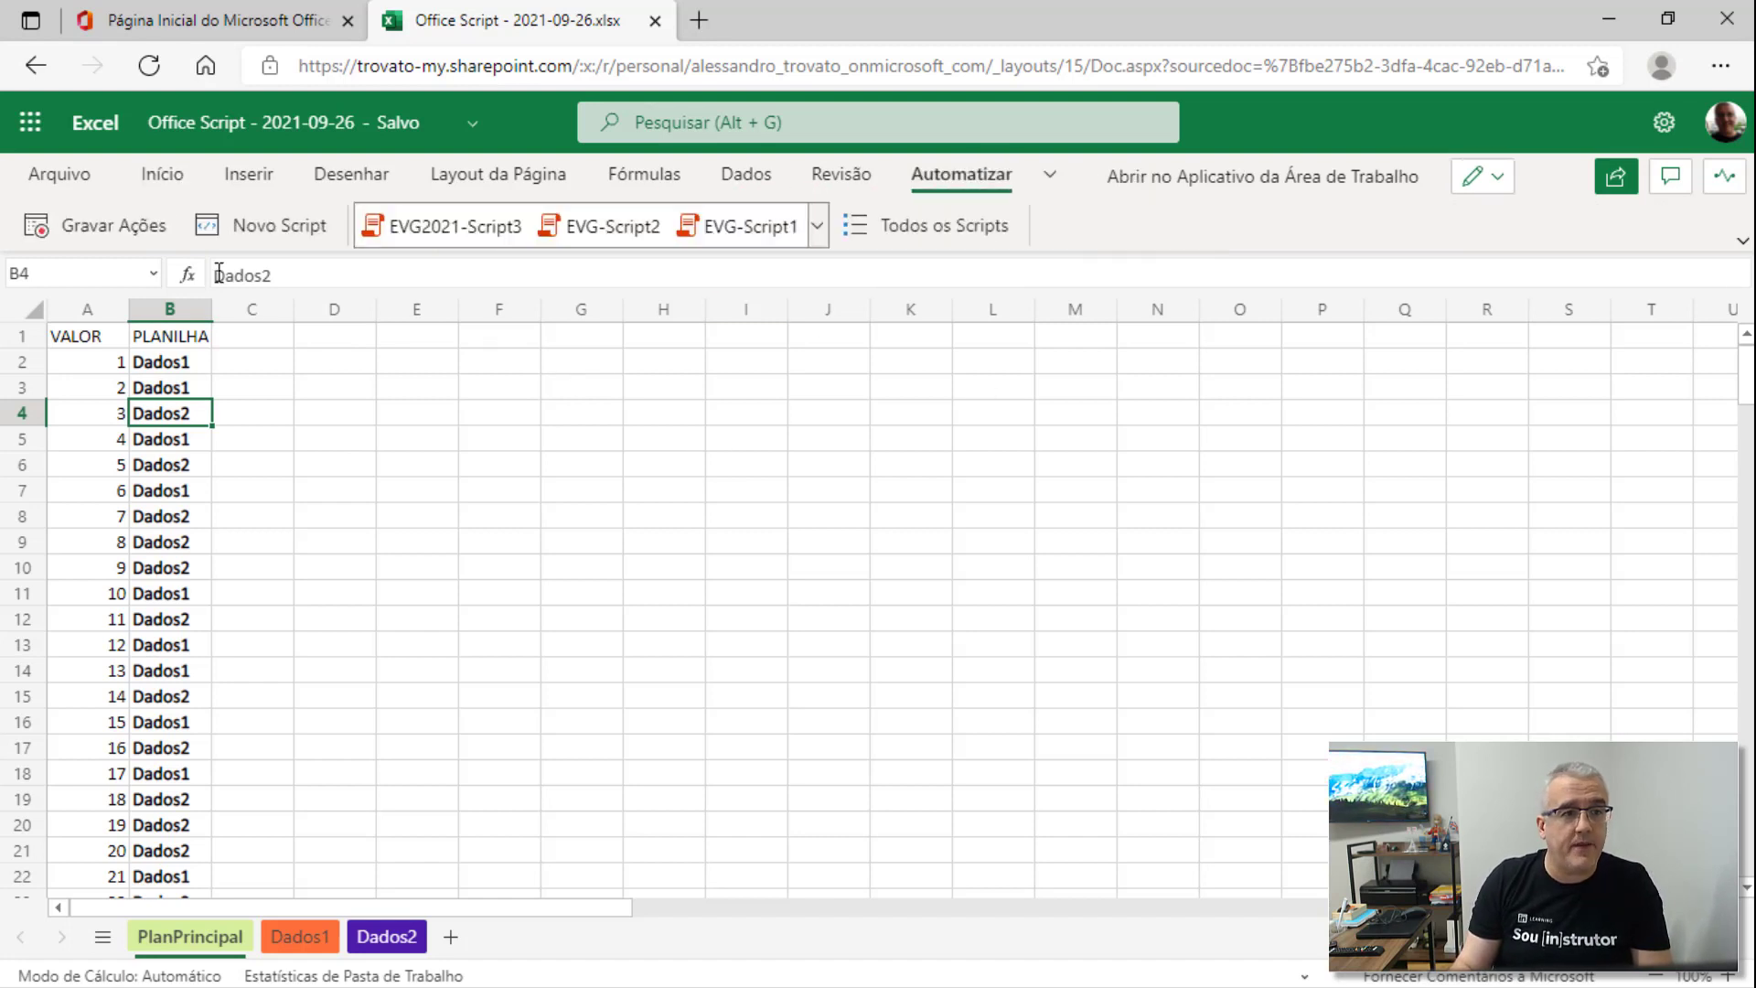
left_click(244, 226)
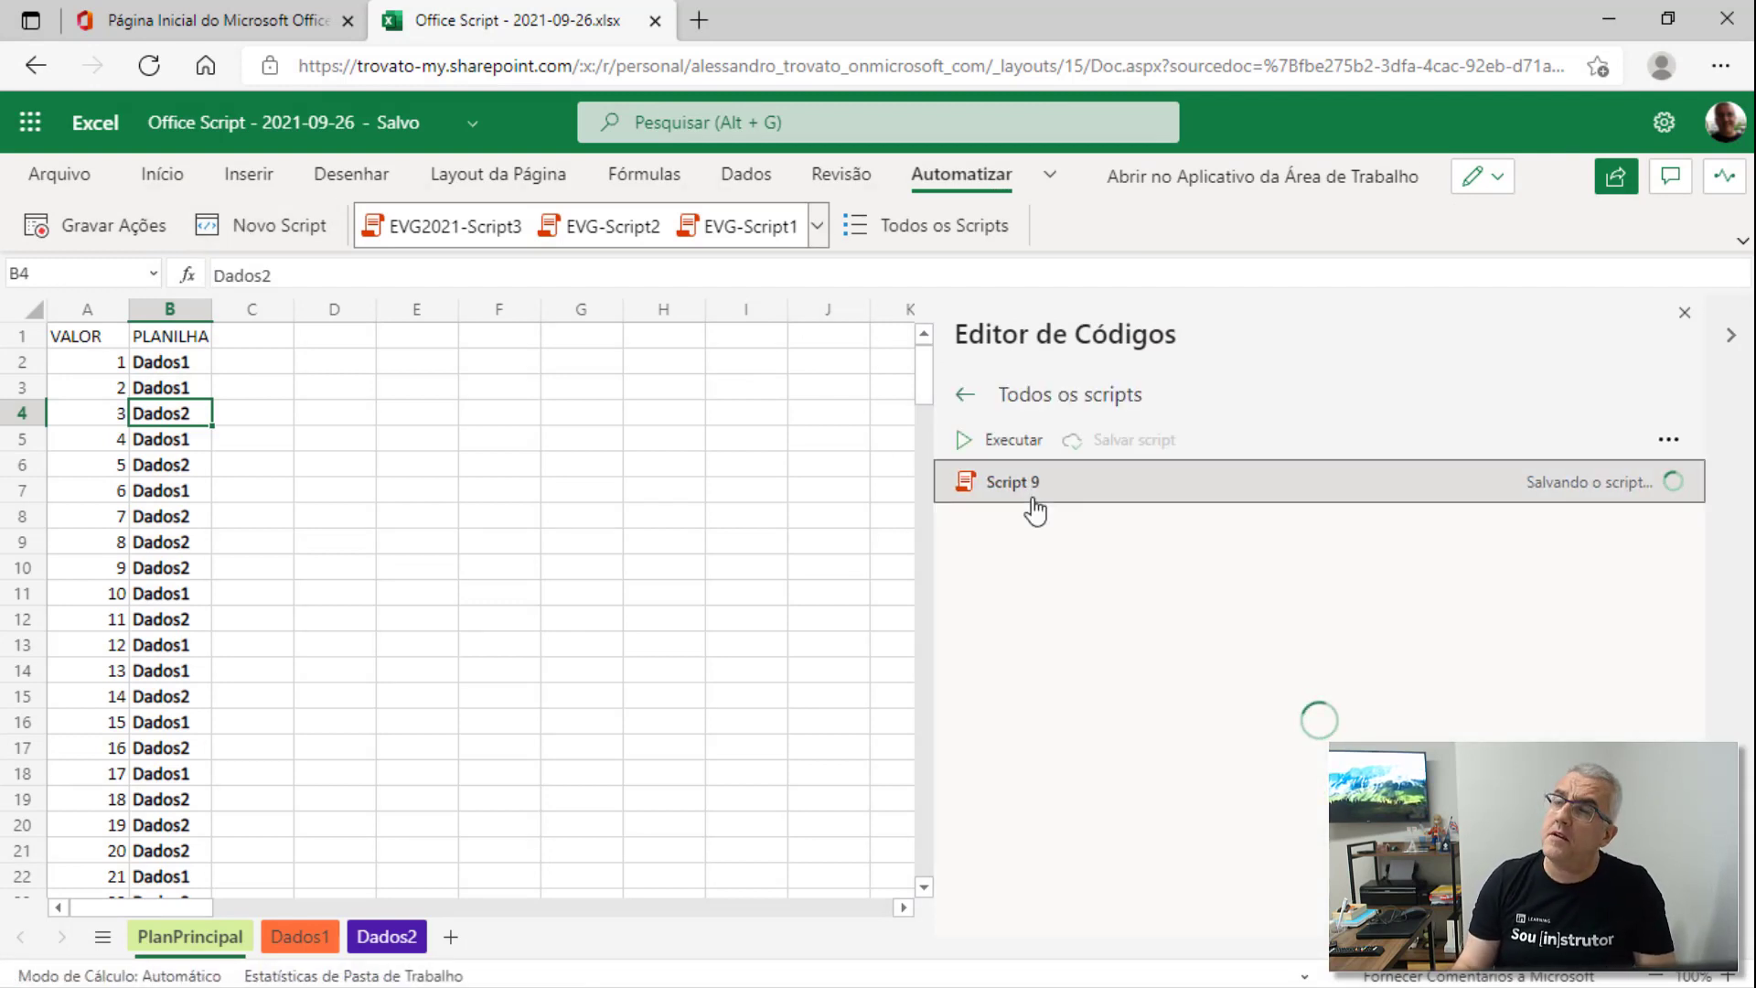
Rename Script 9 to 'OScript-MoverDados' and select the '// Your code here' comment
left_click(1036, 484)
key("ctrl+a")
type("O")
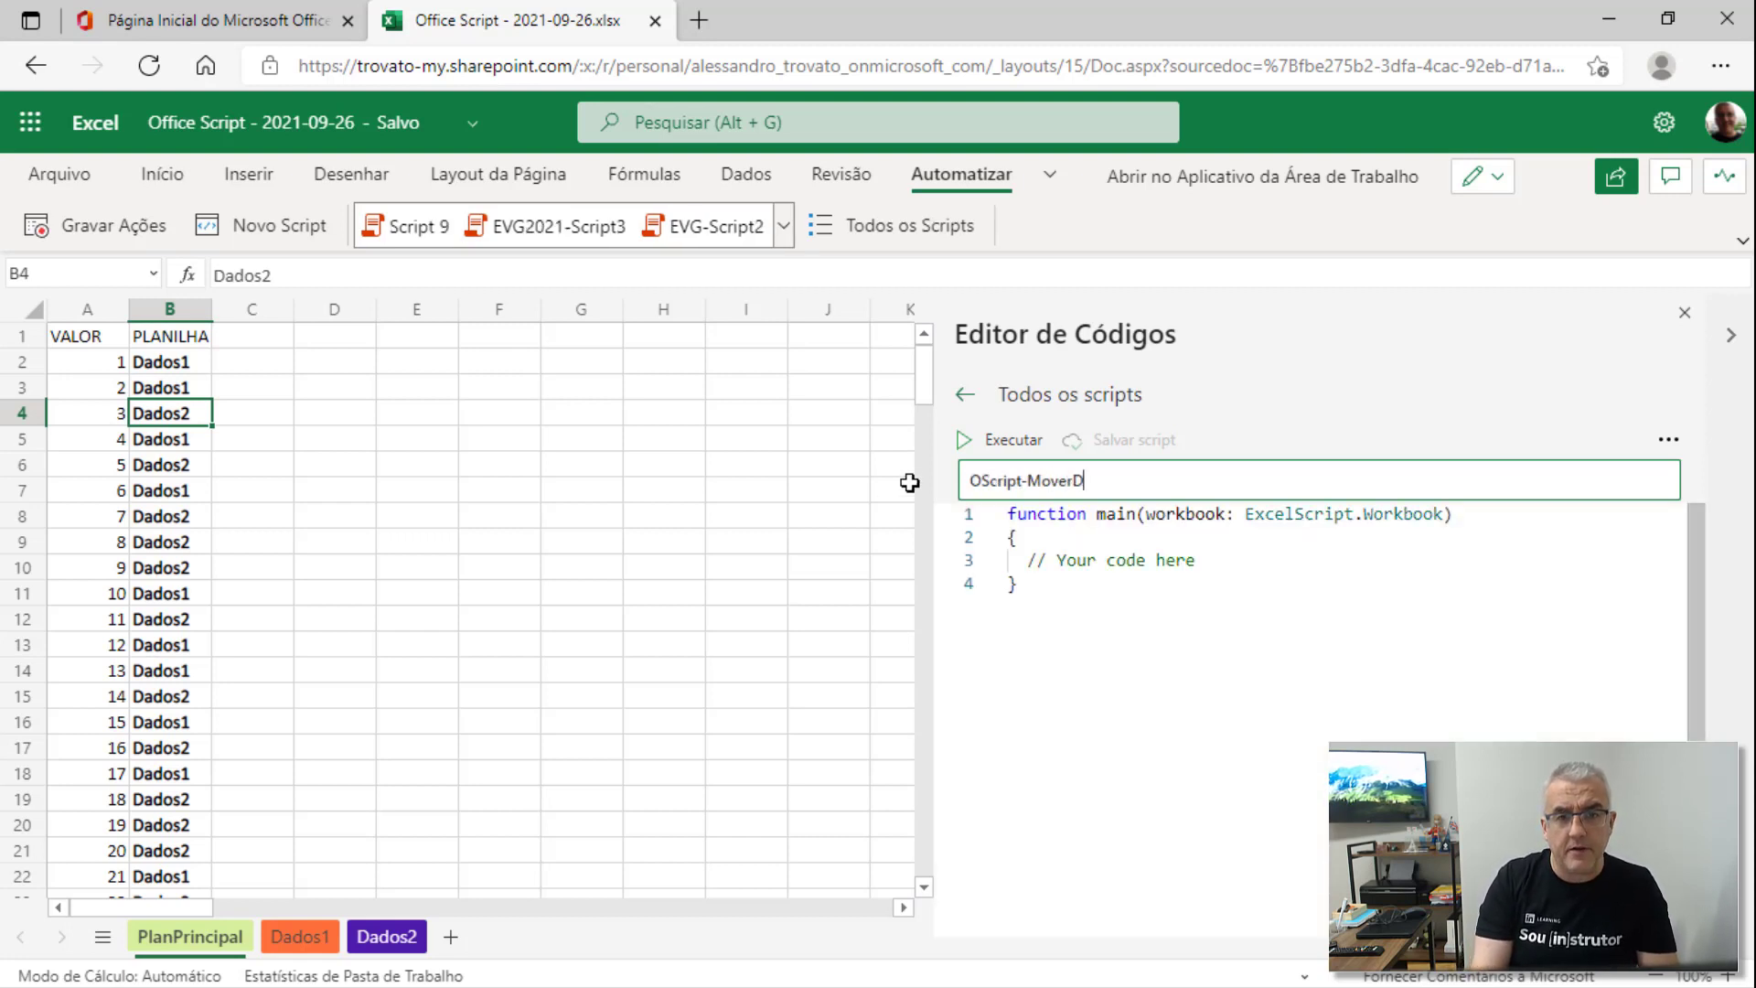
key("Return")
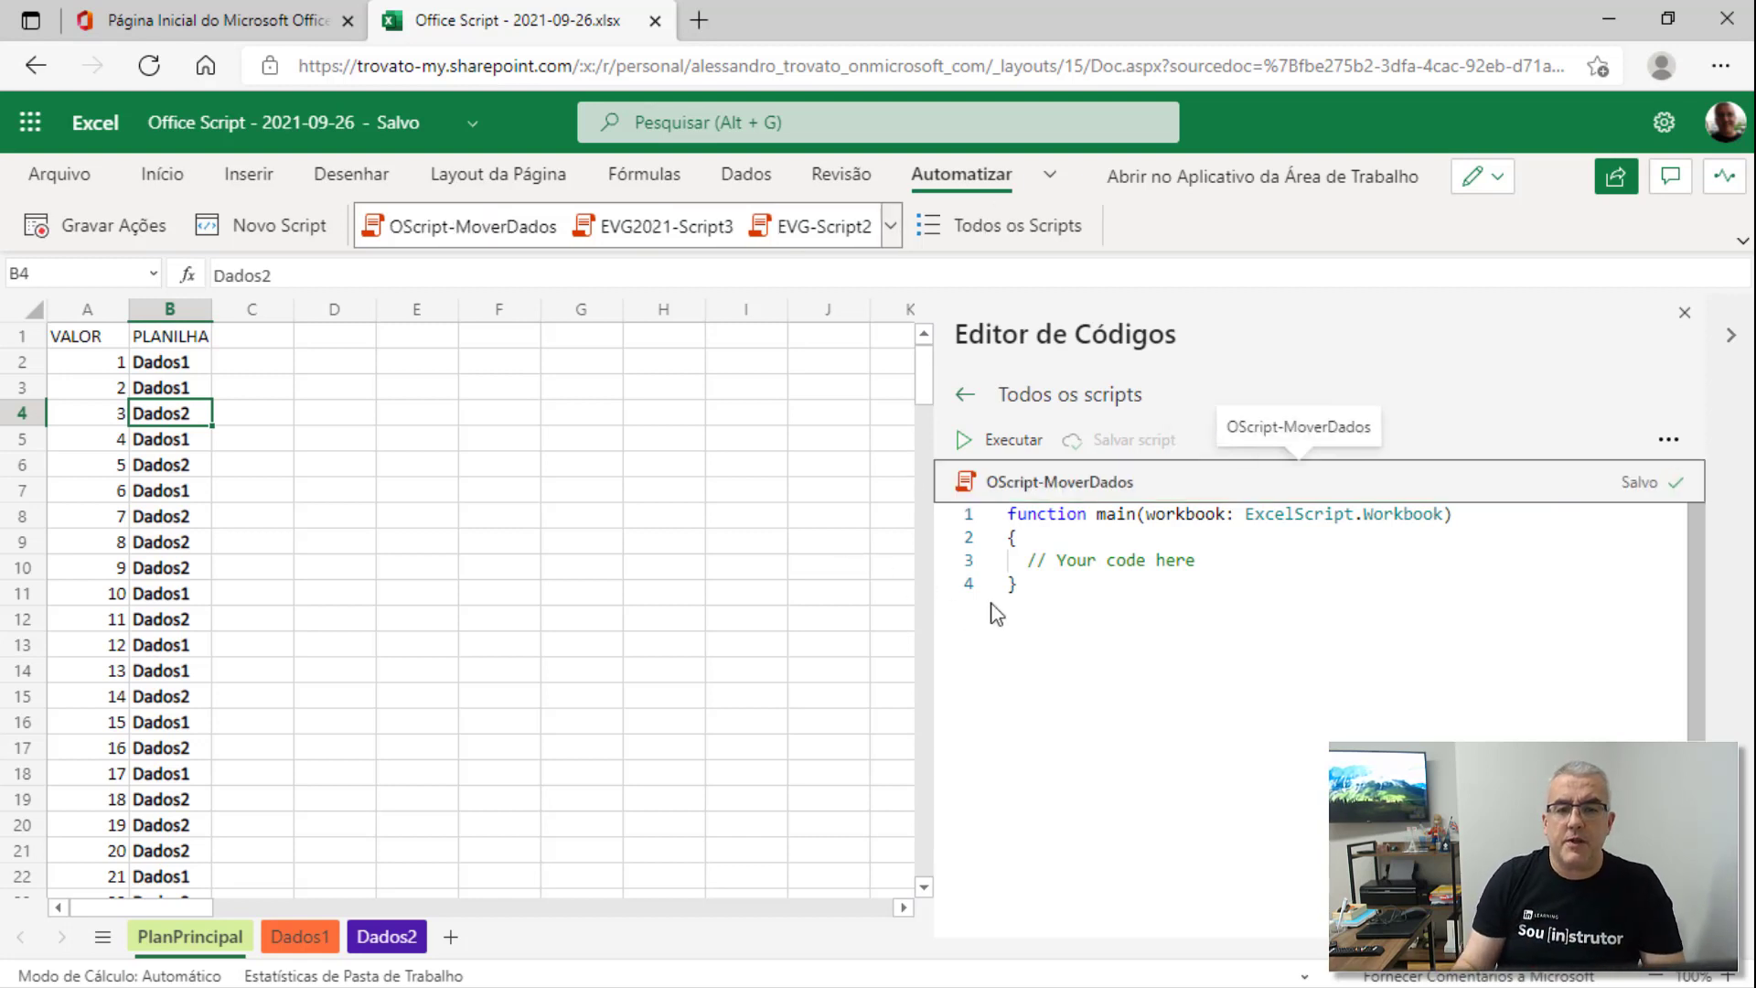
left_click_drag(1289, 568, 1025, 559)
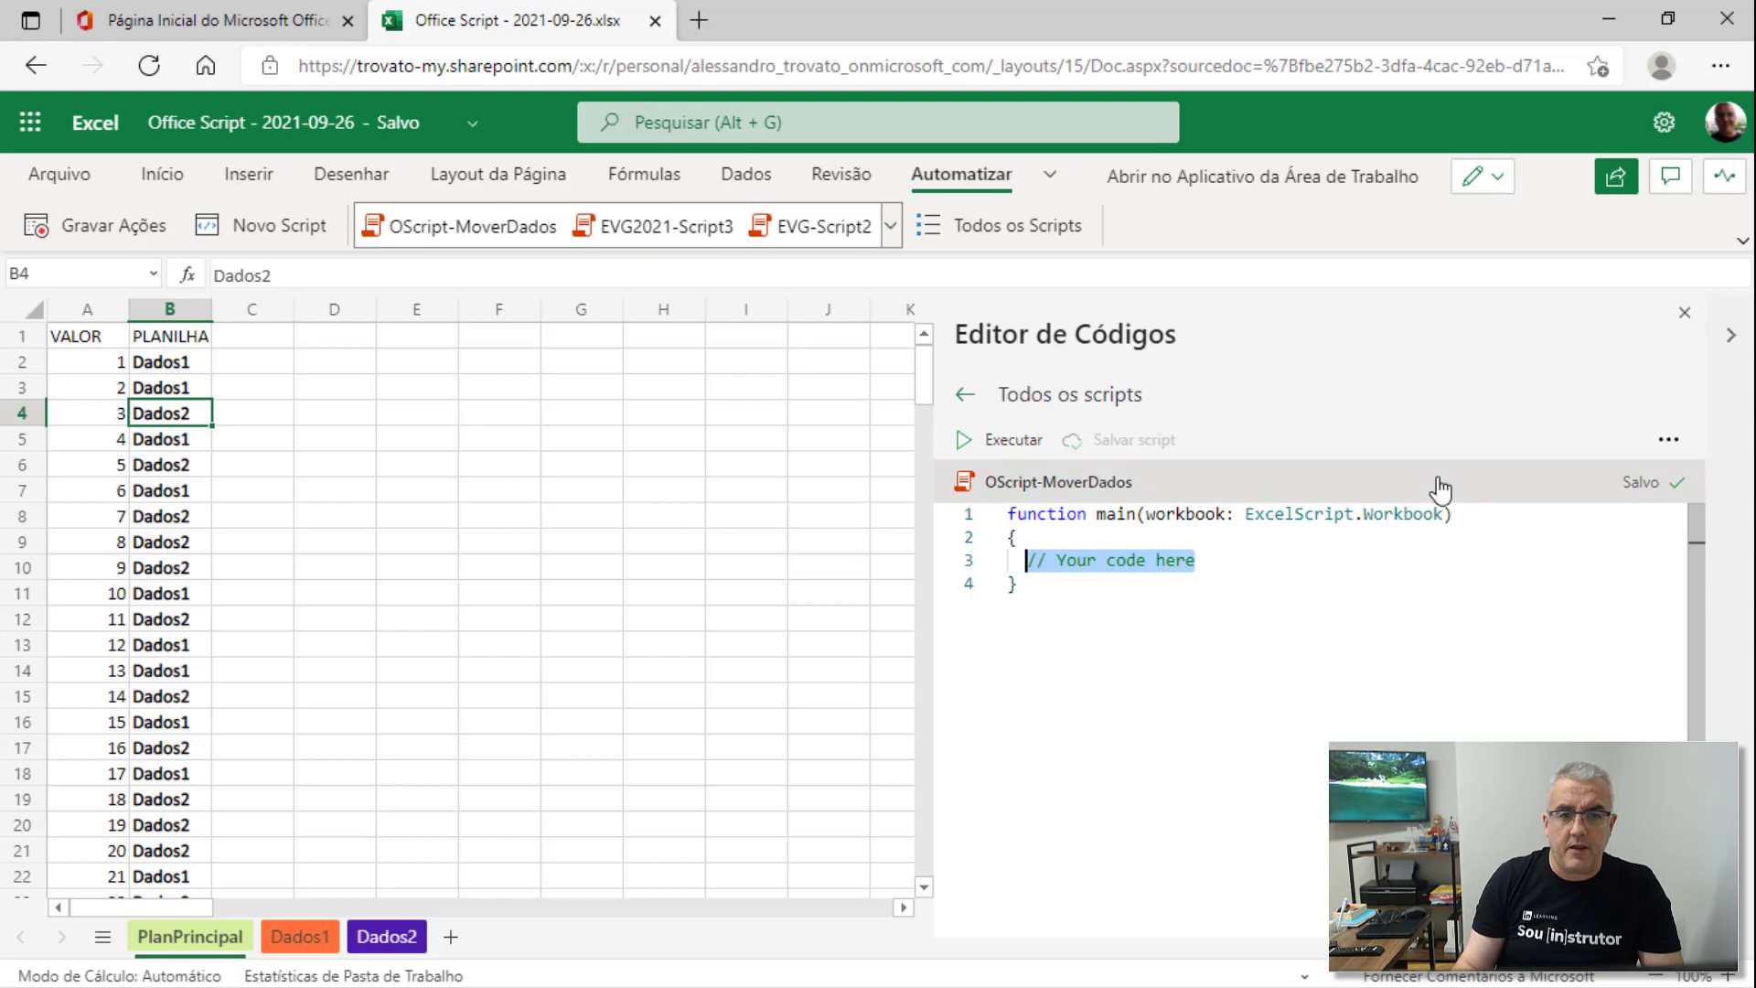
Replace the placeholder comment with 'let w1 = workbook.getActiveWorksheet();'
key("Delete")
type("let")
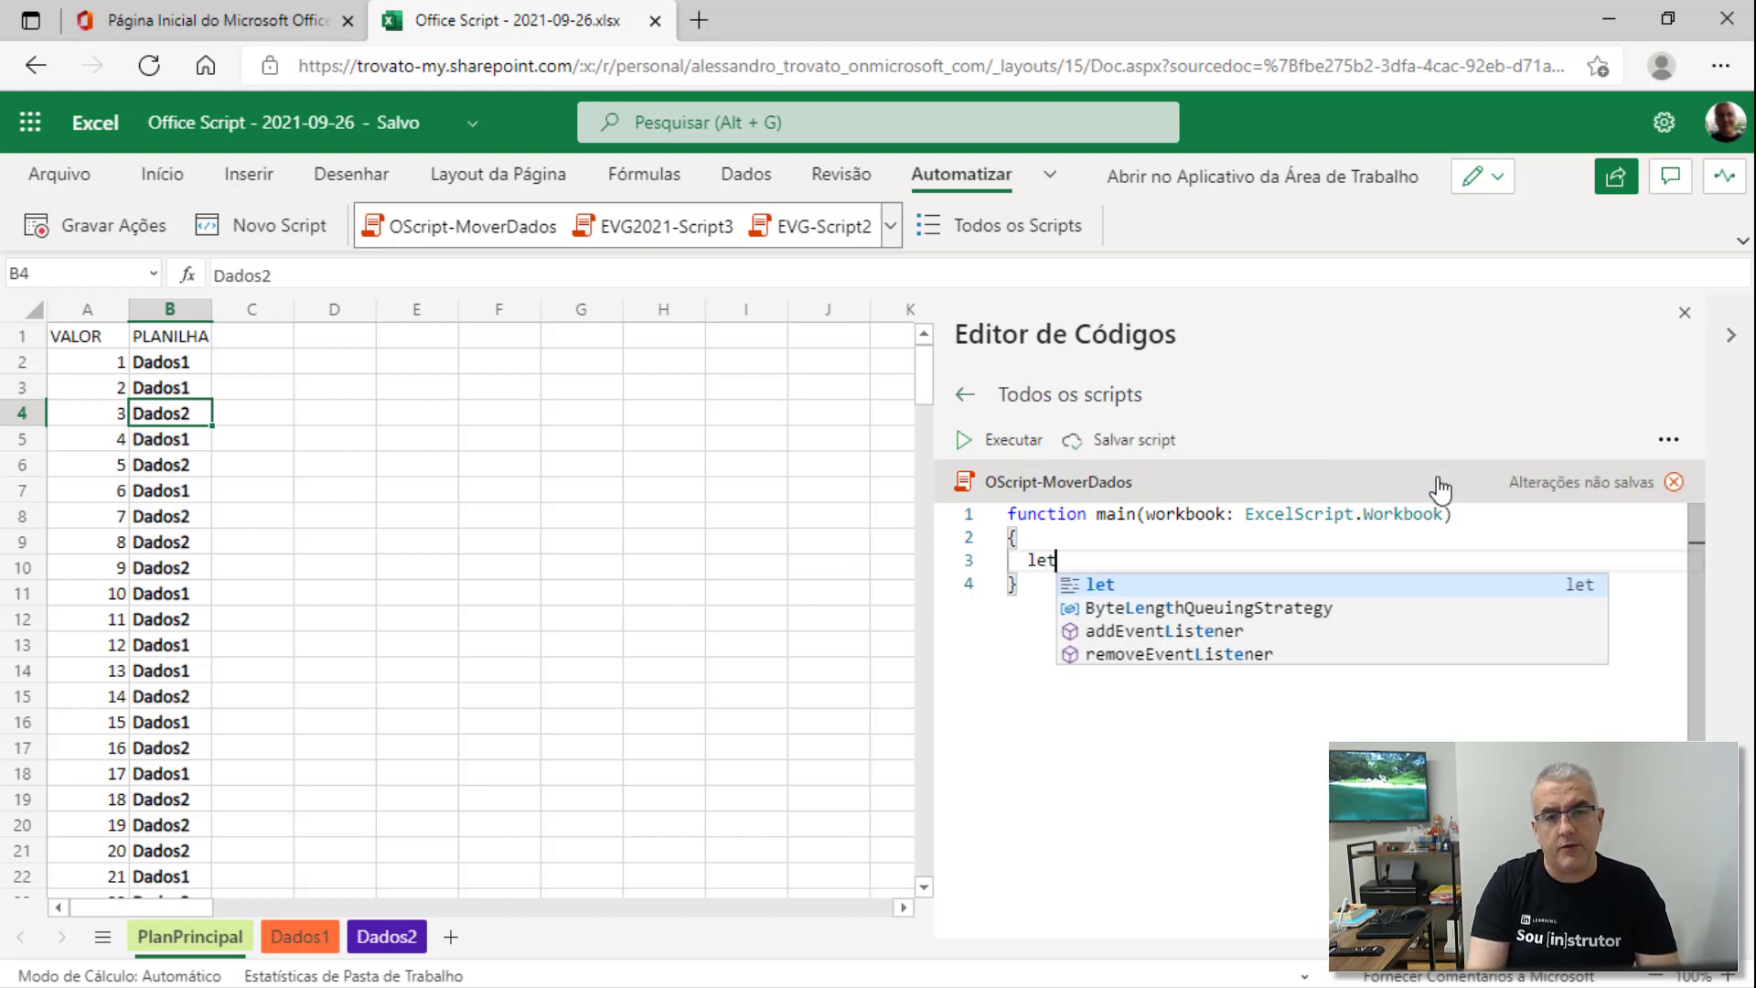
type(" w1 =")
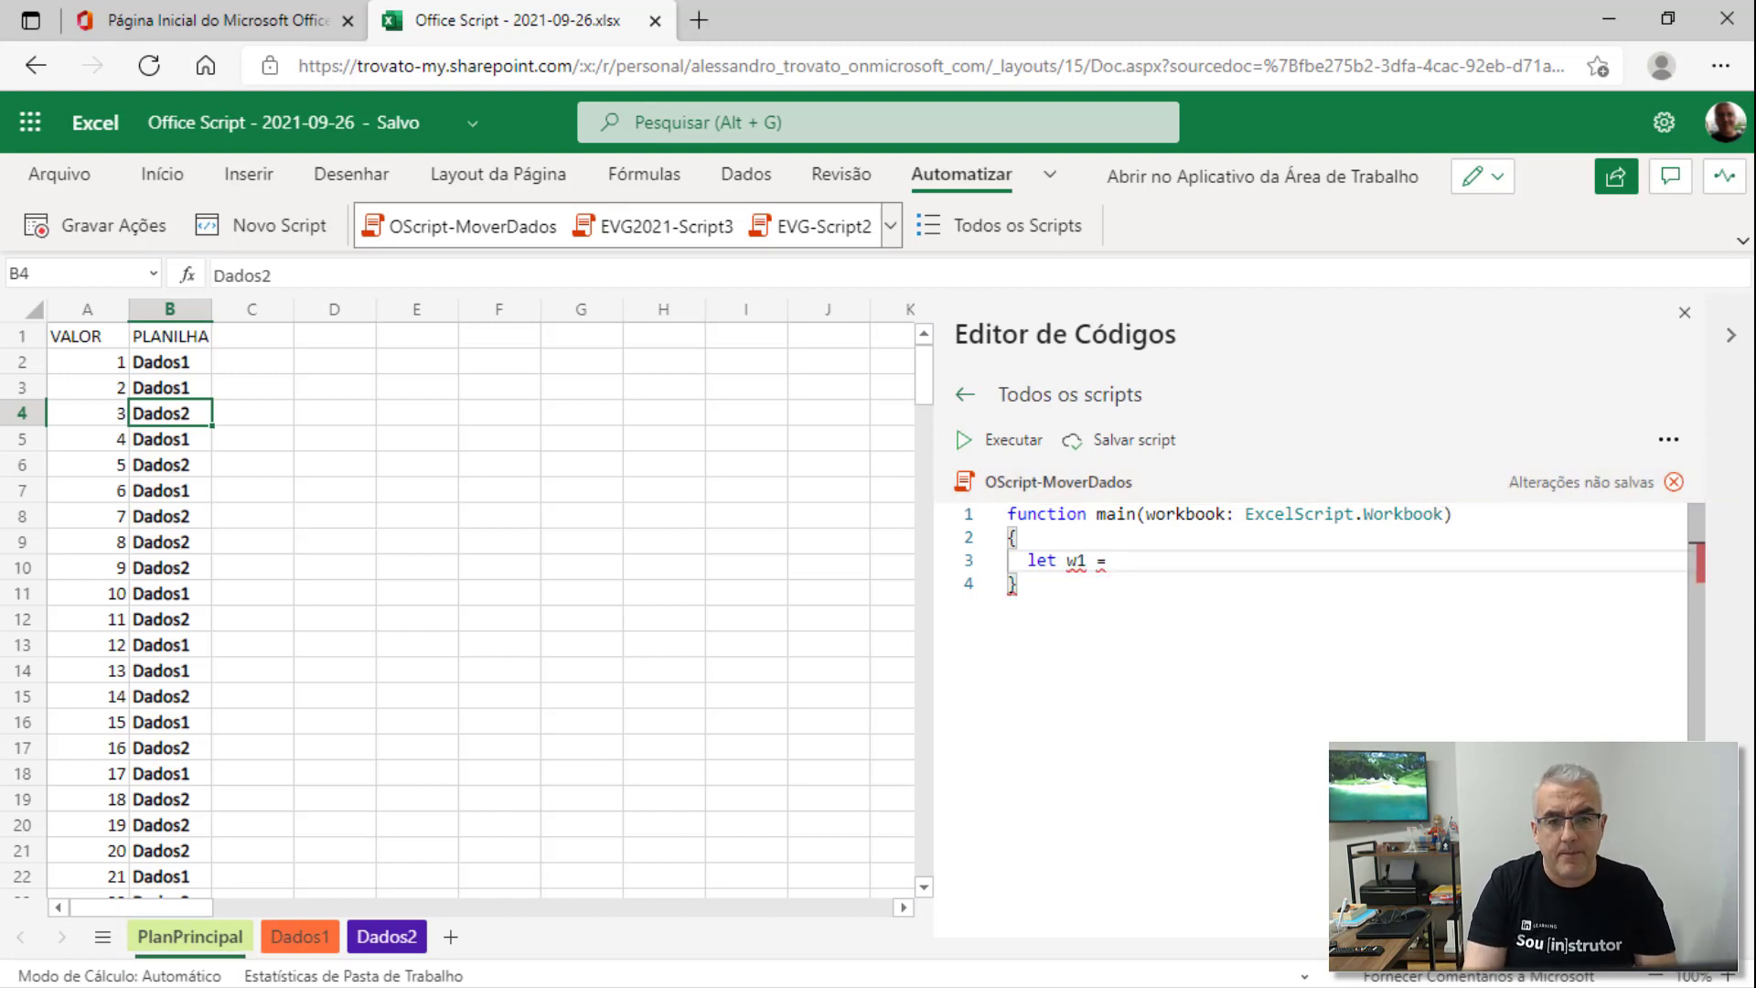
type("wo")
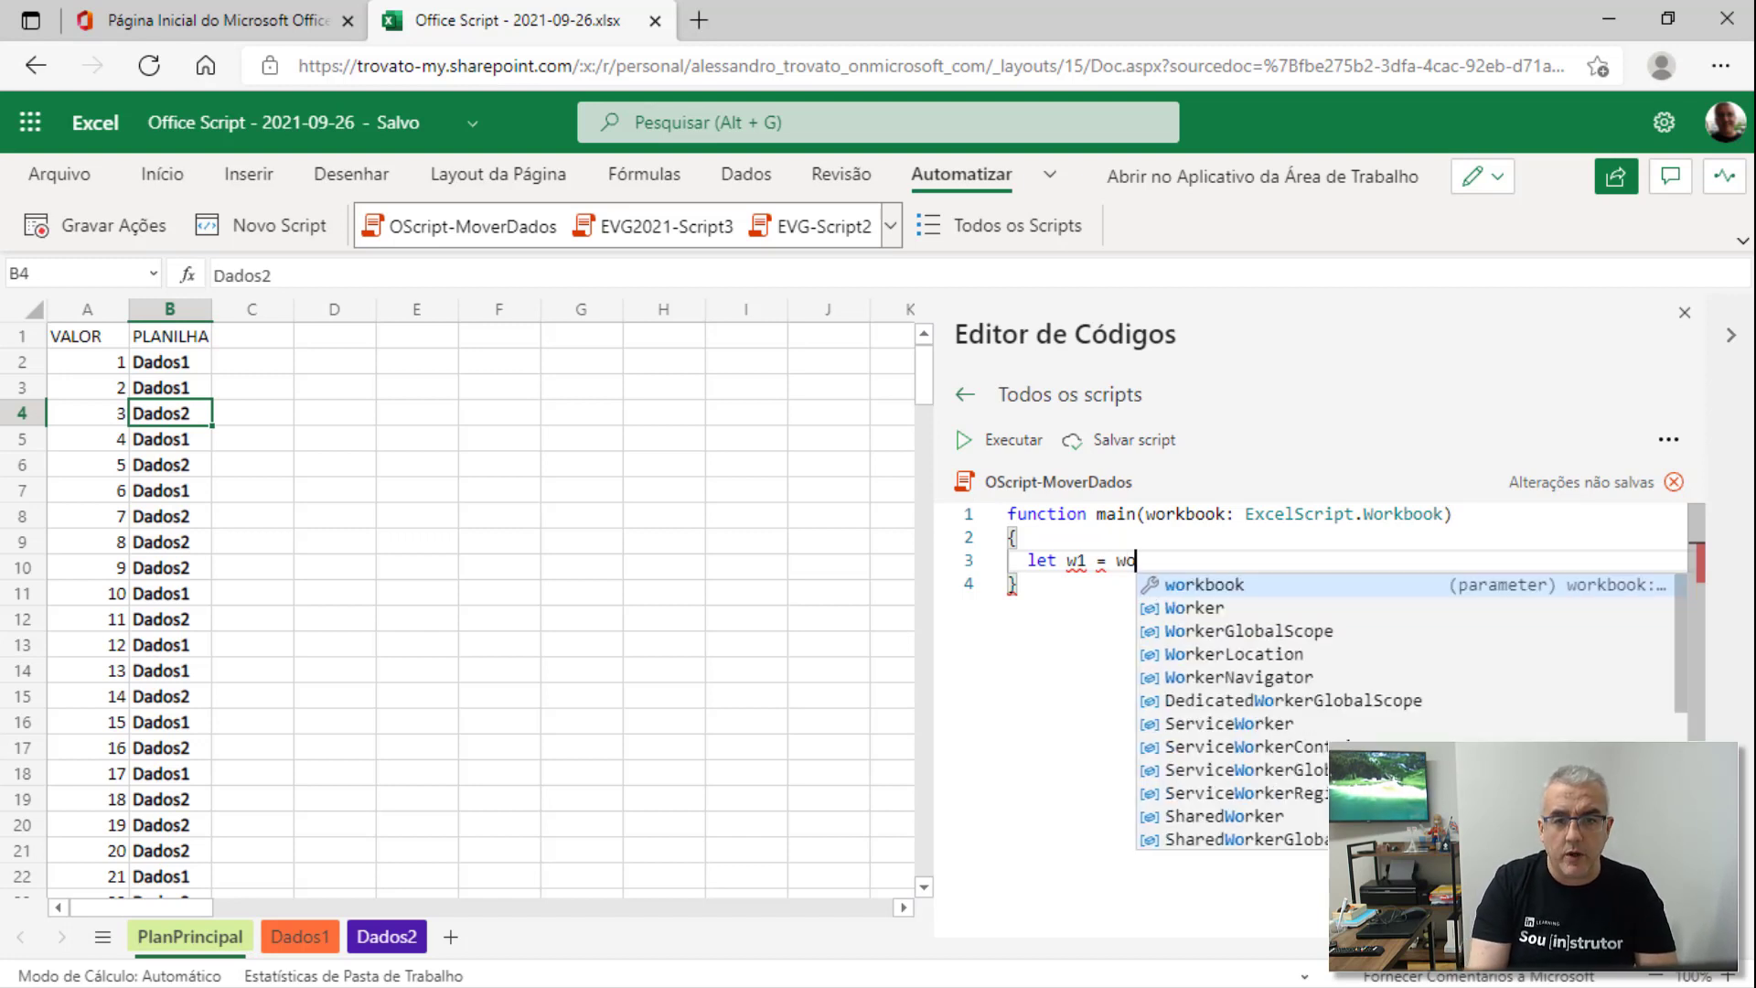
type("rkobook")
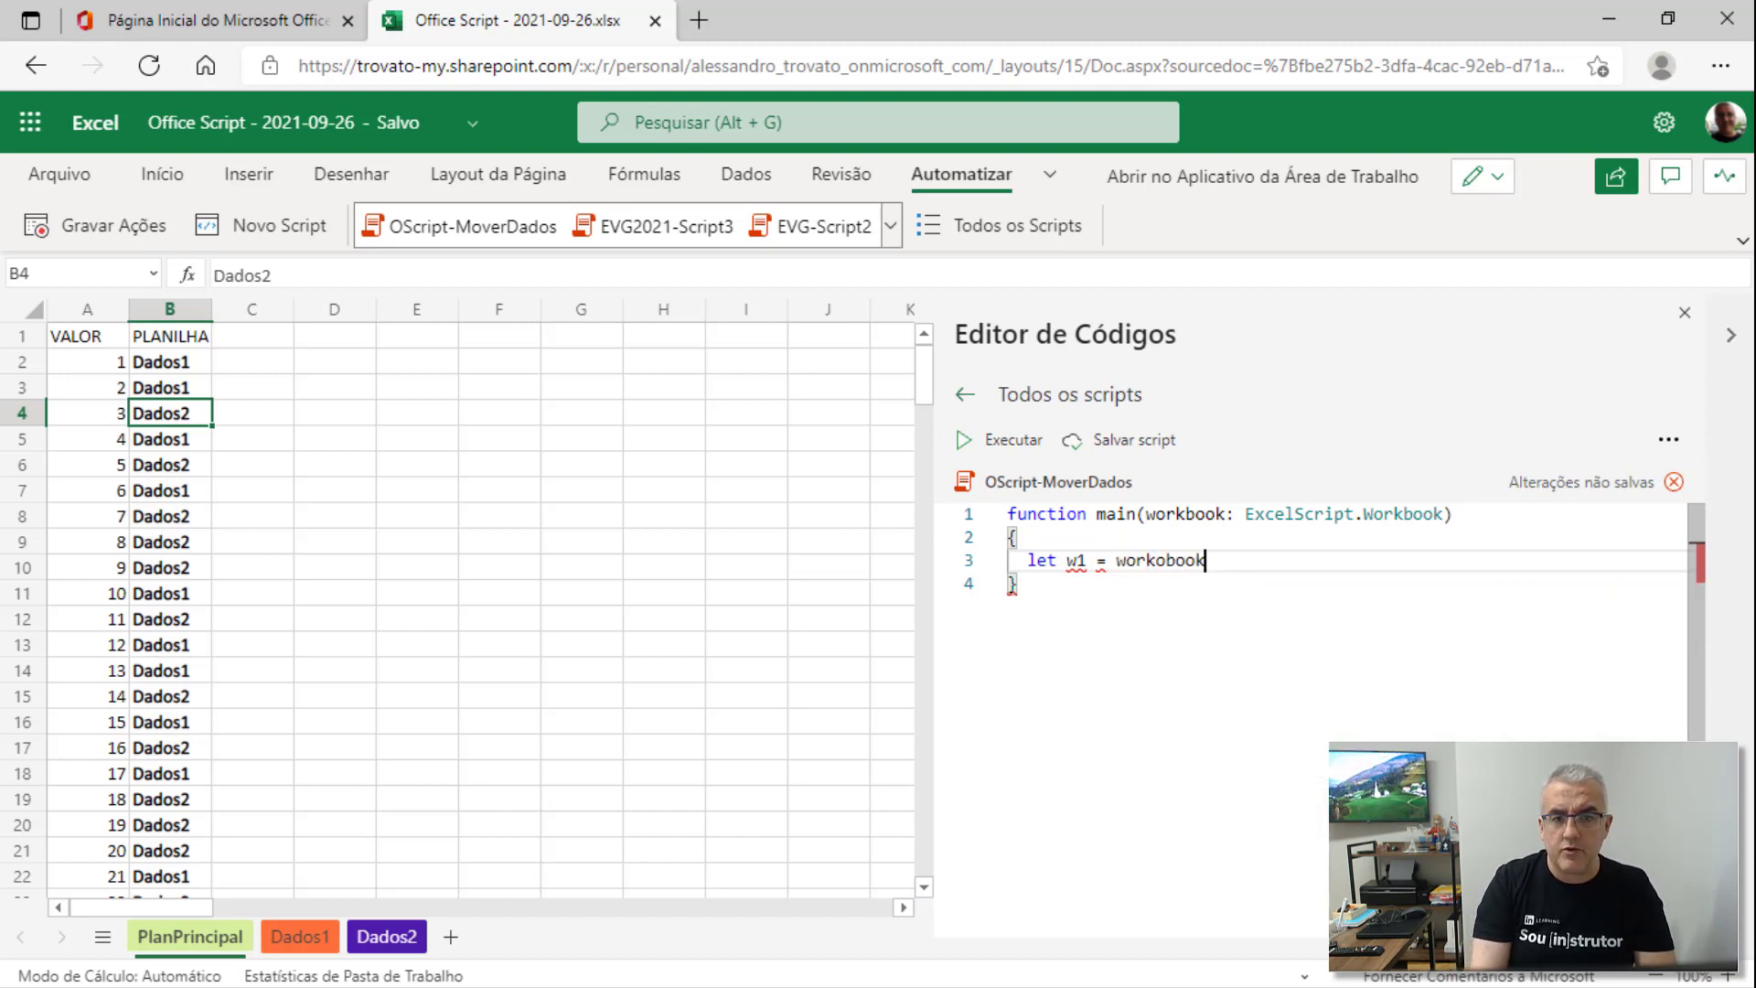
key("BackSpace")
key("BackSpace")
key("BackSpace")
key("BackSpace")
key("BackSpace")
type("book")
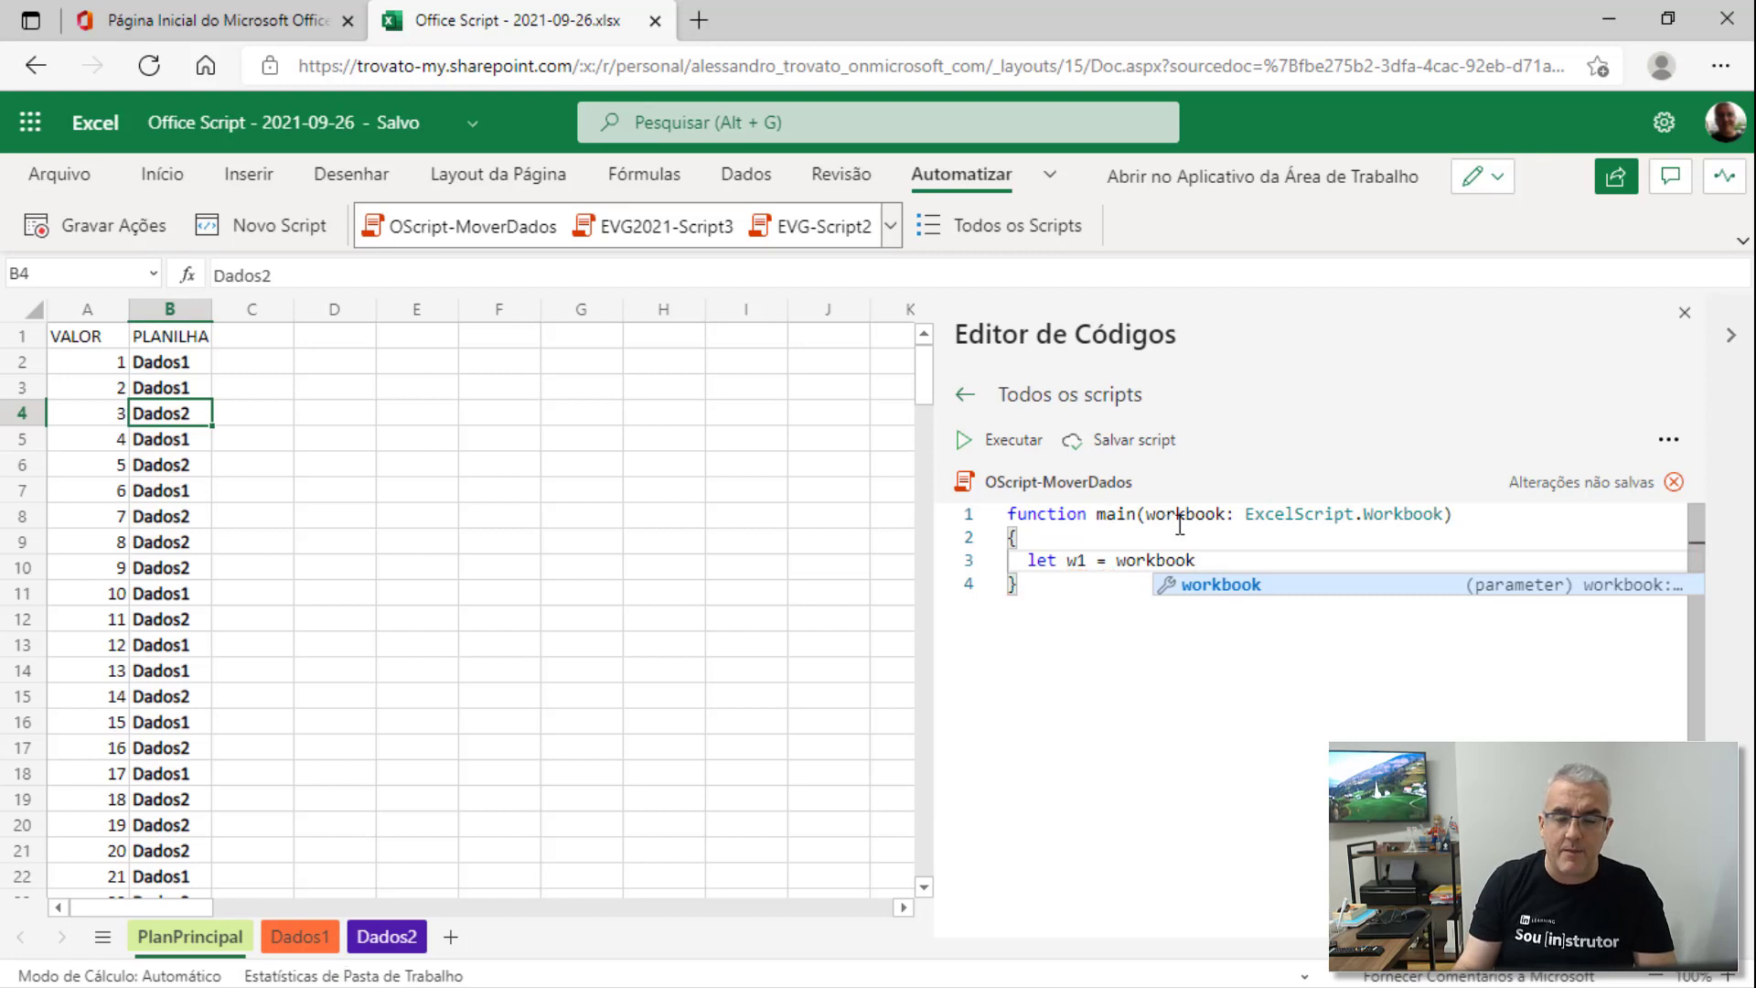
type(".g")
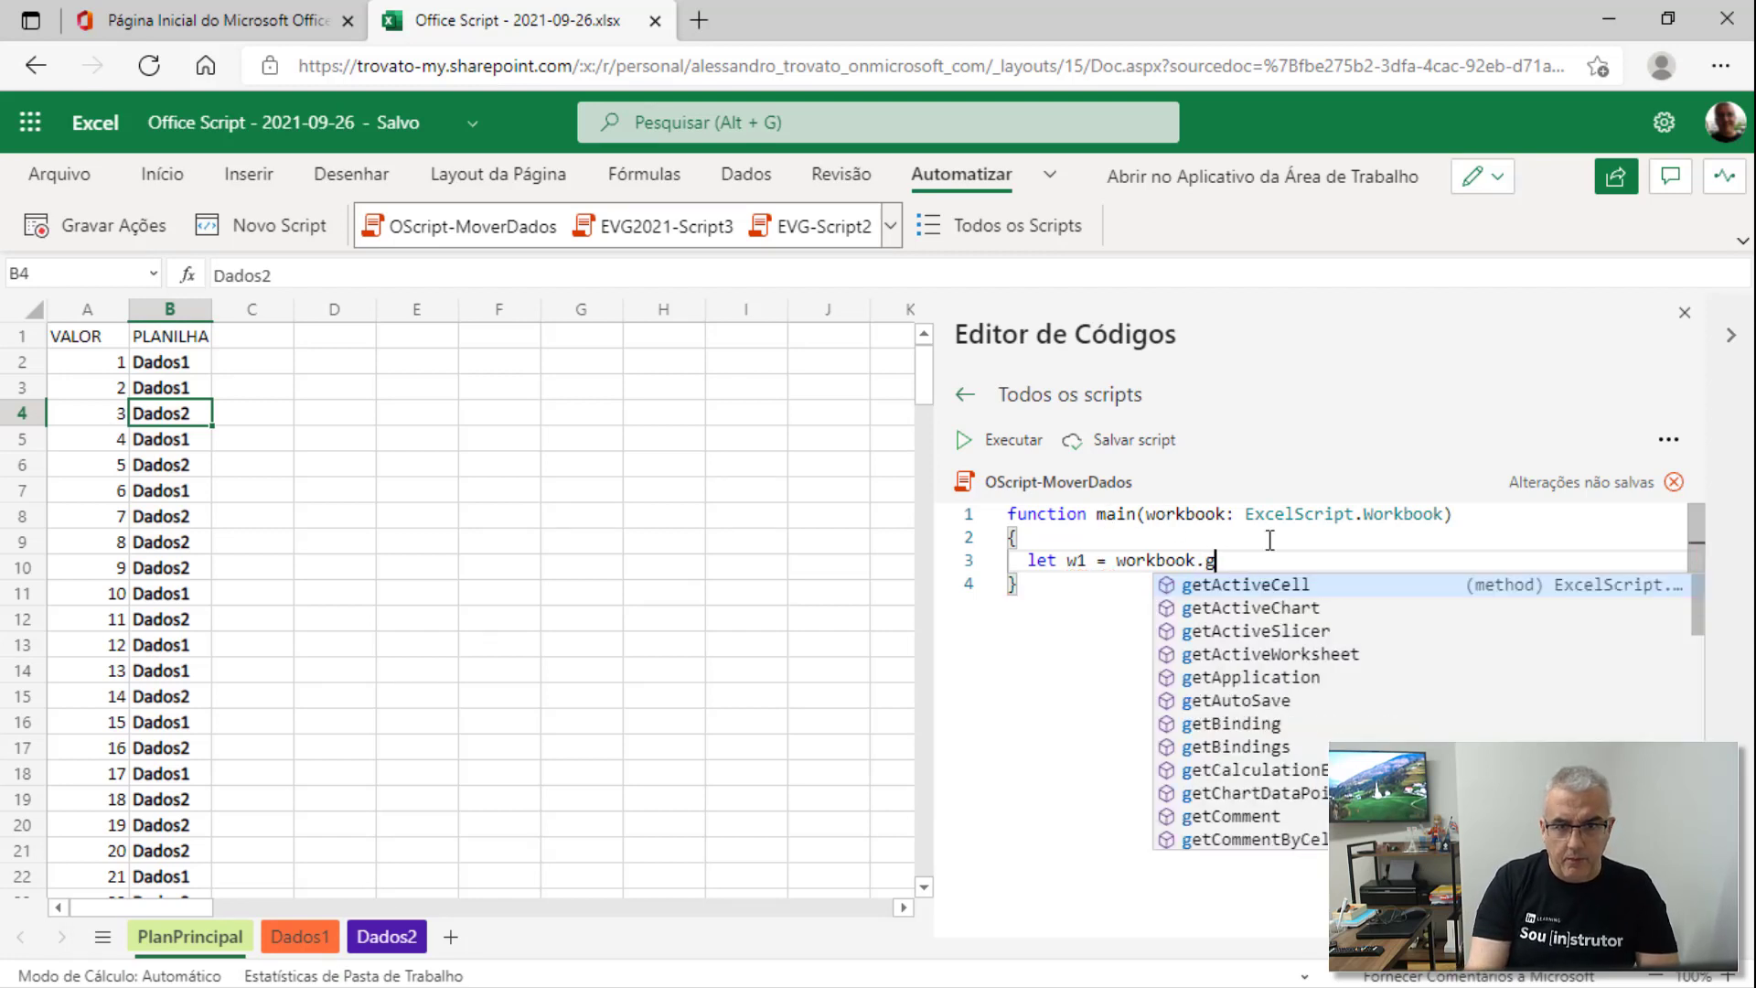
type("etActive")
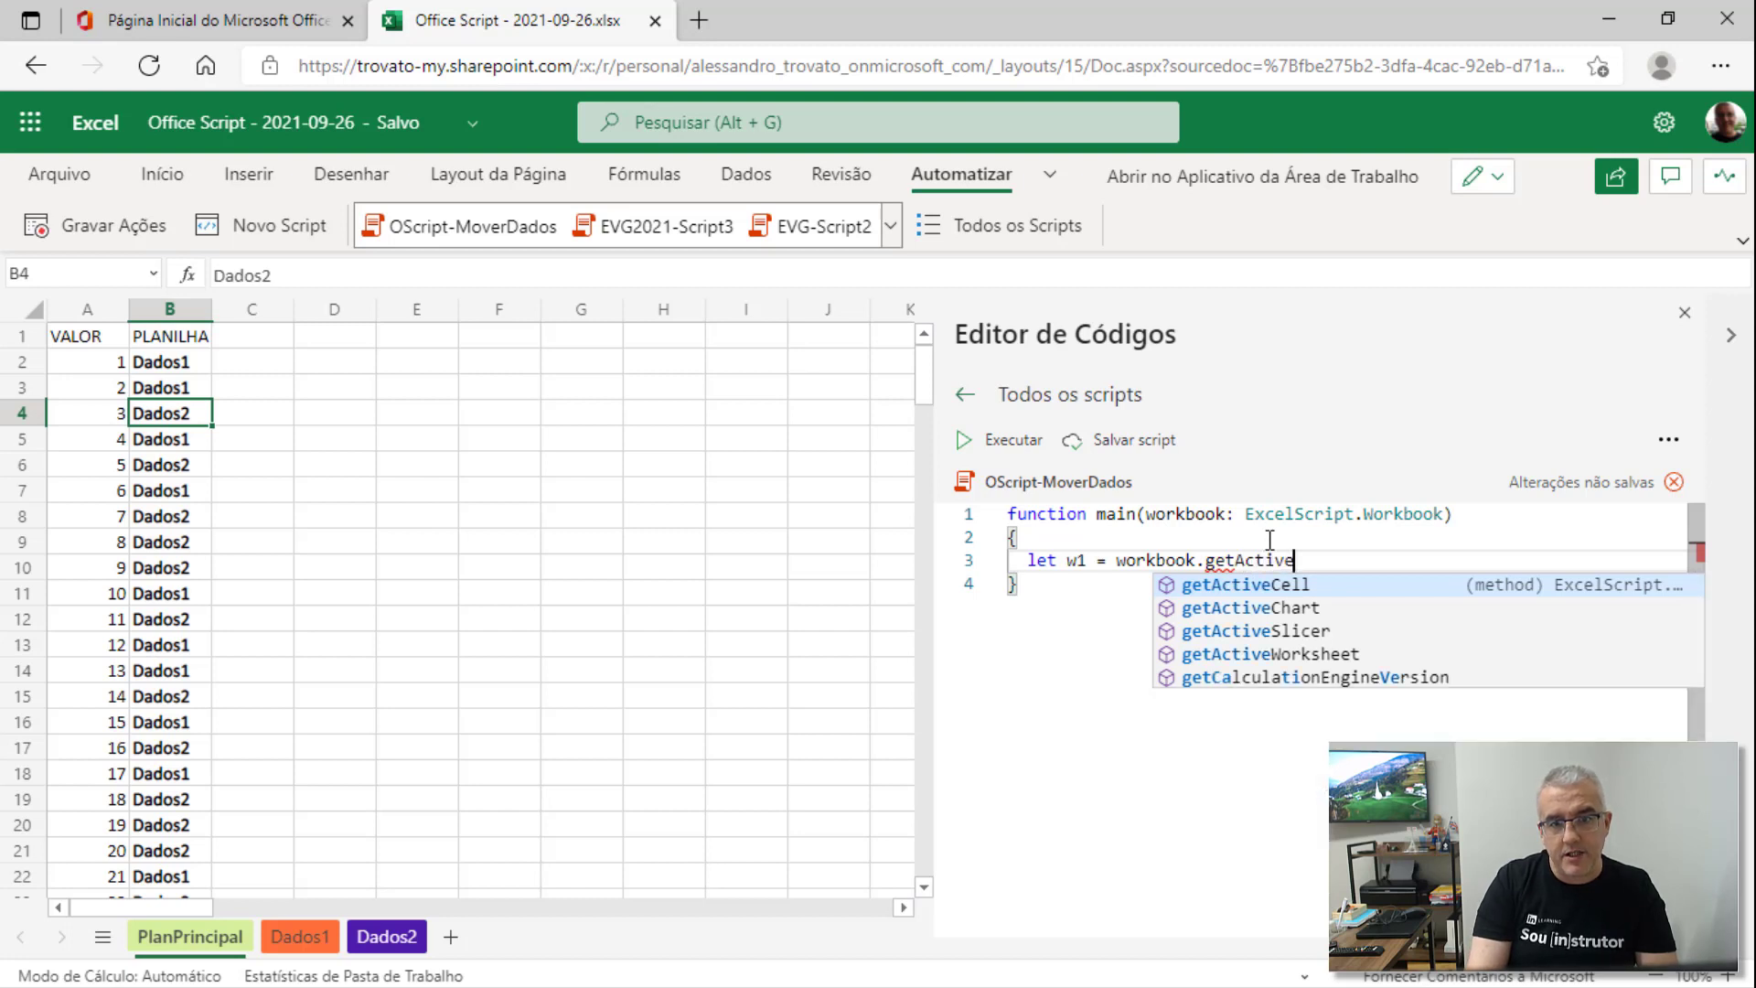
key("Down")
key("Down")
key("Down")
key("Return")
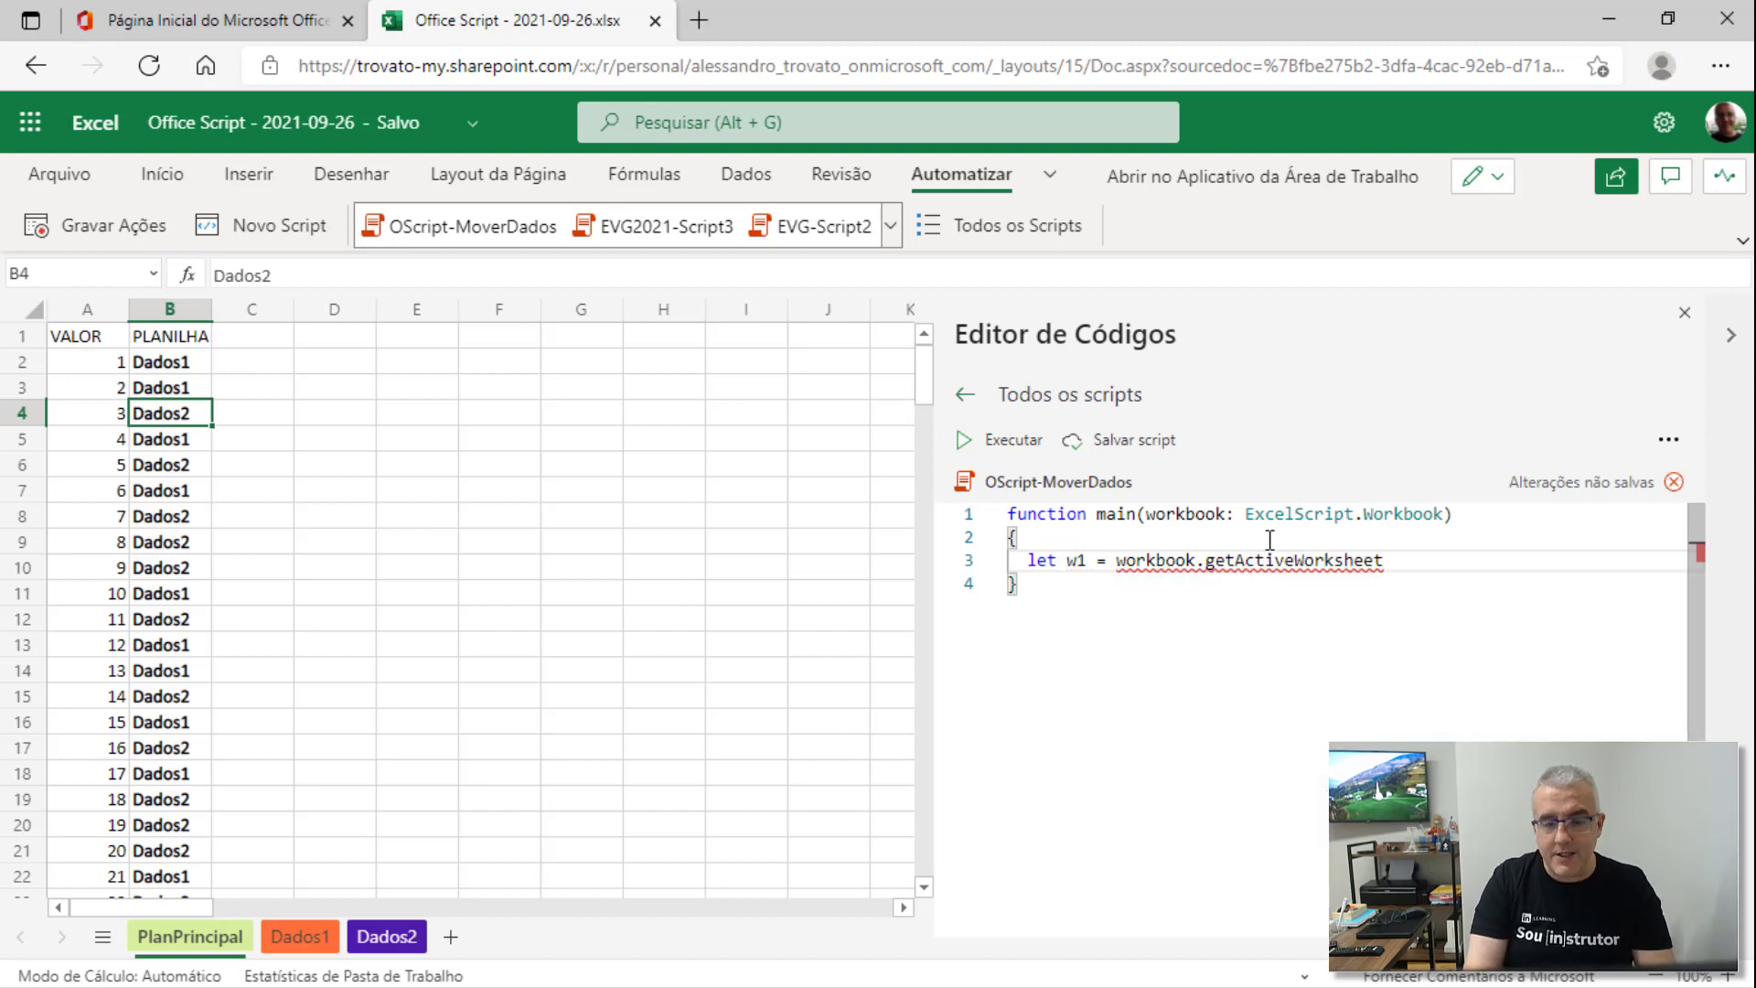
type("()")
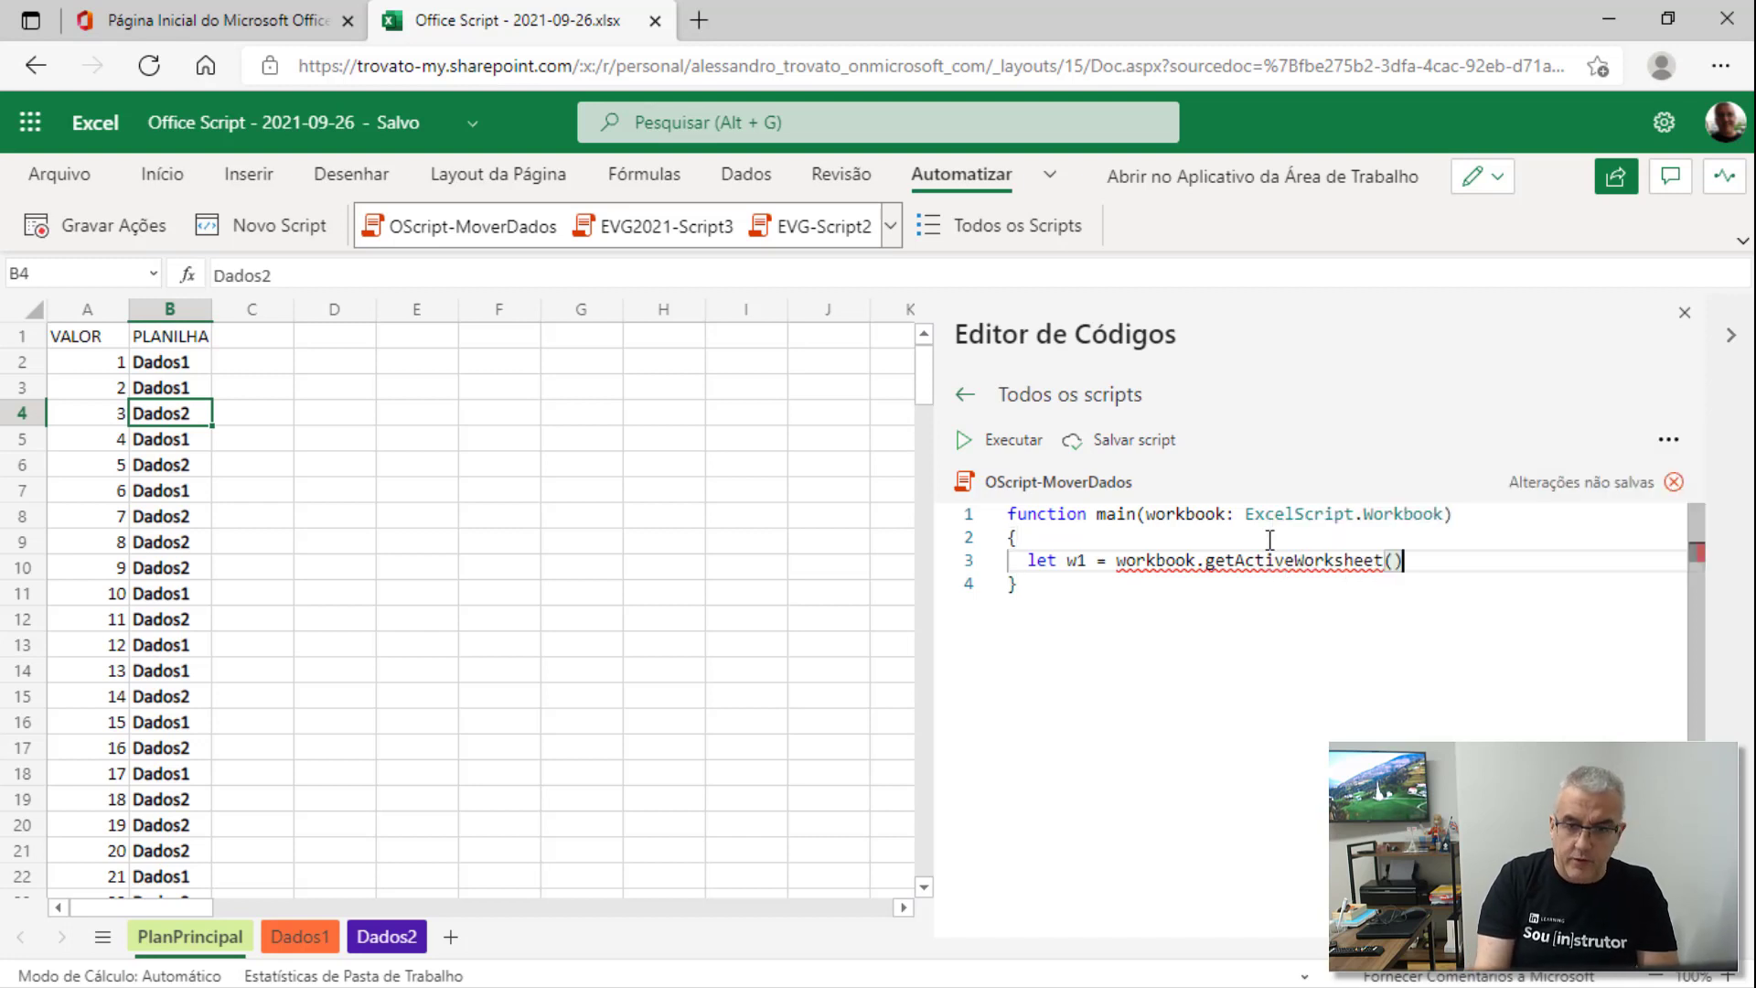
type(";")
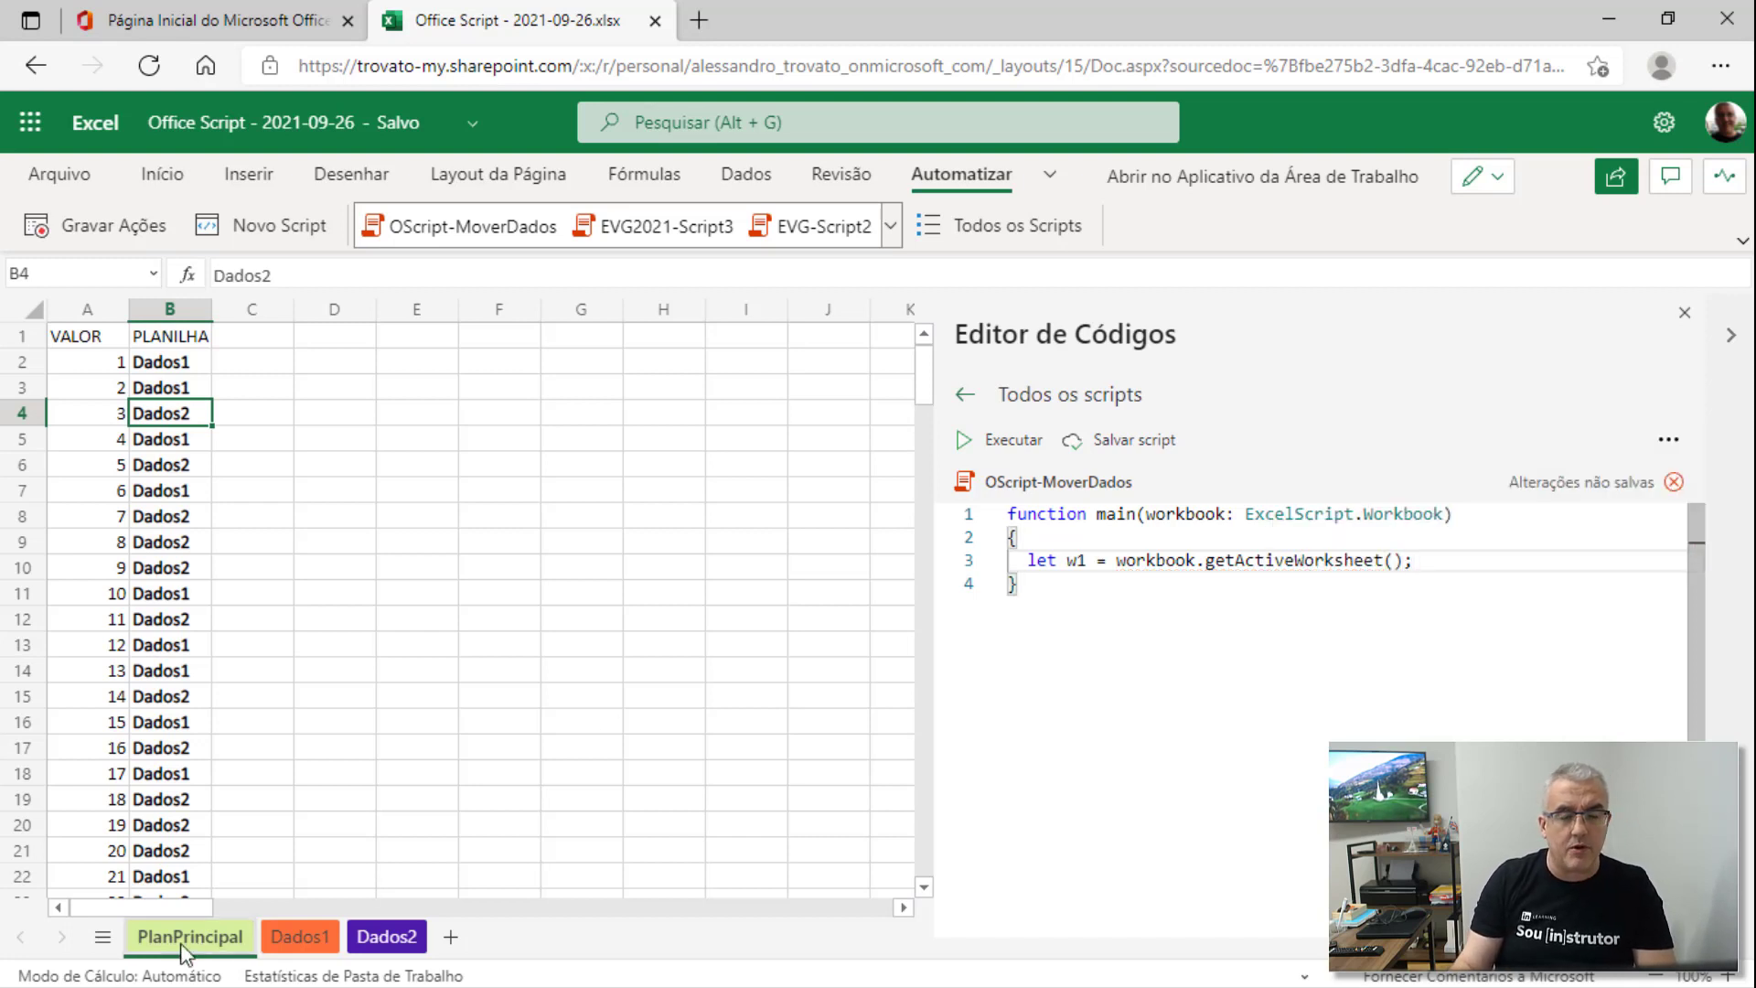
Add line 'let w2 = workbook.getWorksheet("Dados1");' to the script
key("Return")
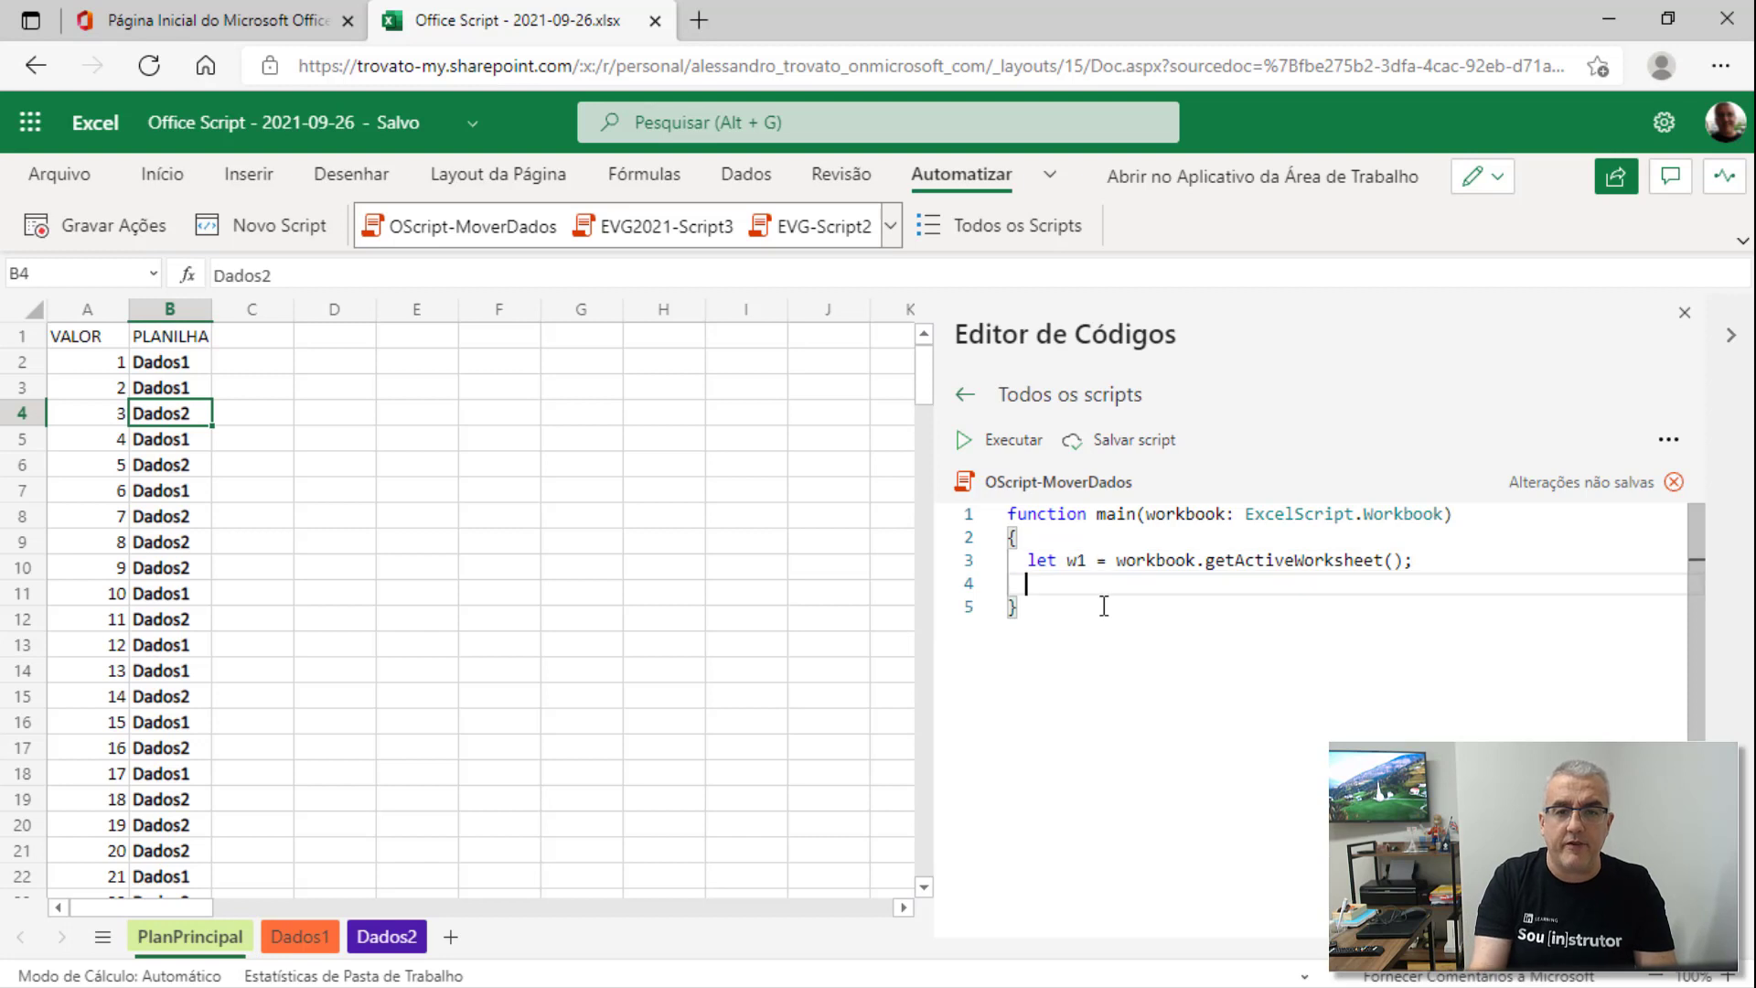
type("let w2")
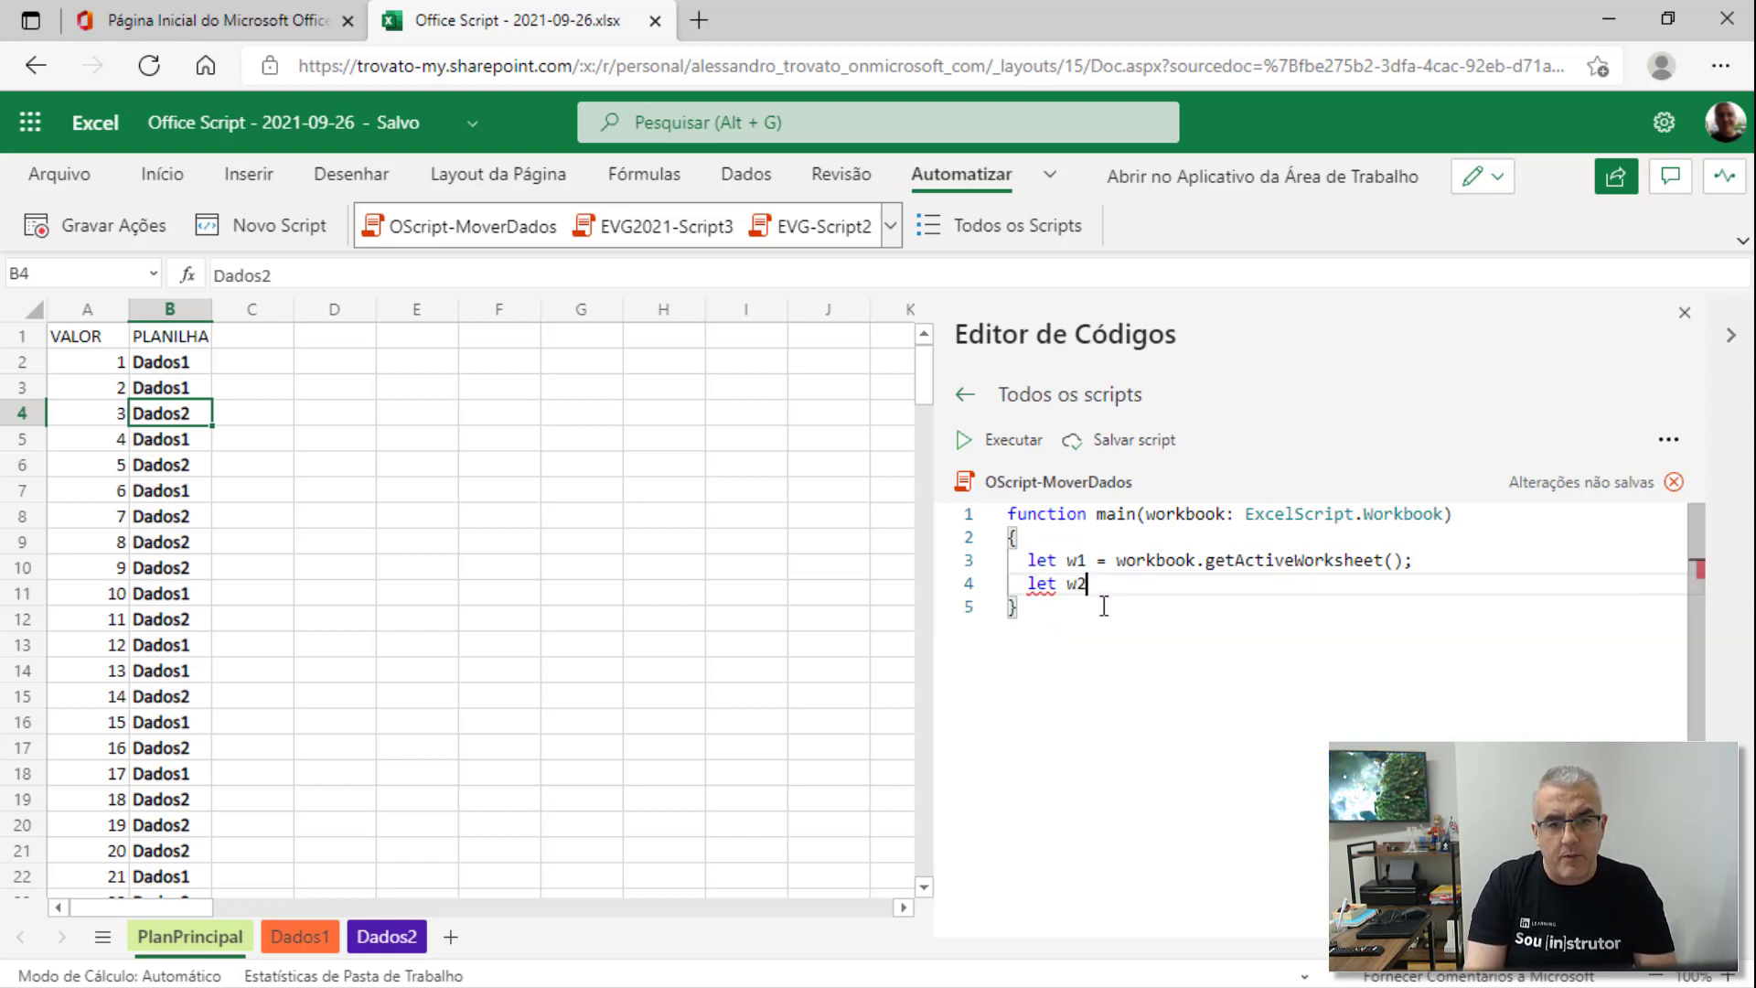
type(" = work")
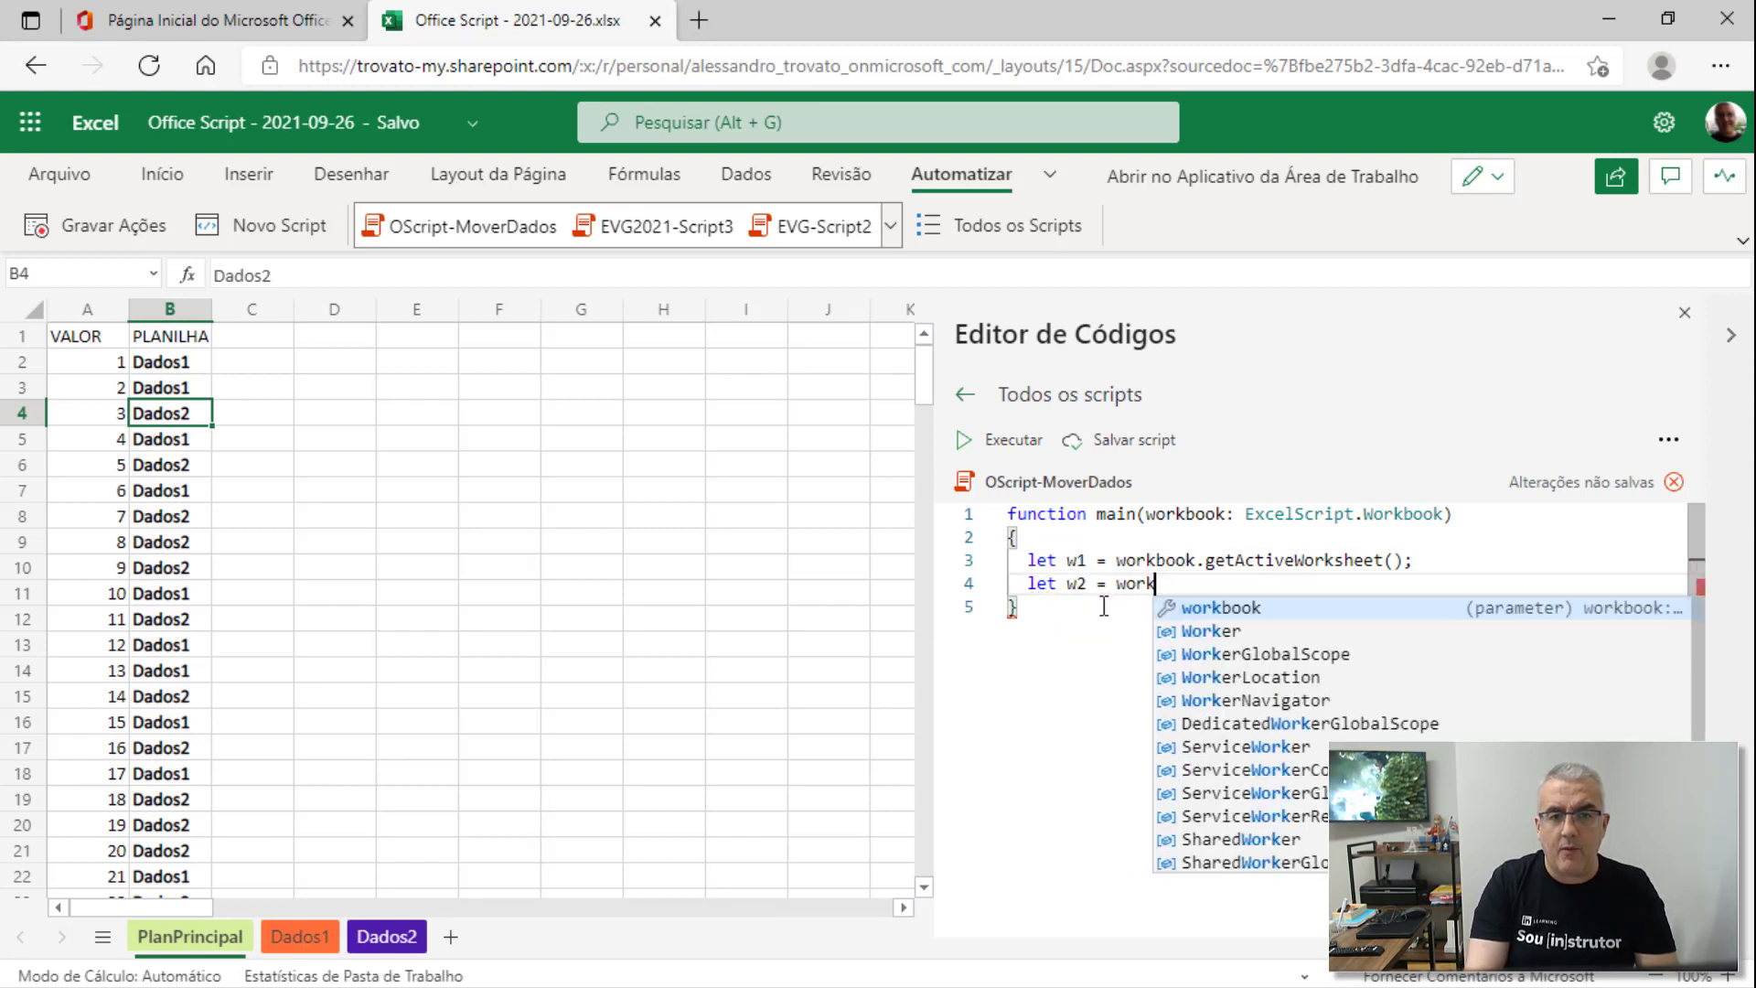
type("sboo")
key("BackSpace")
type("book.")
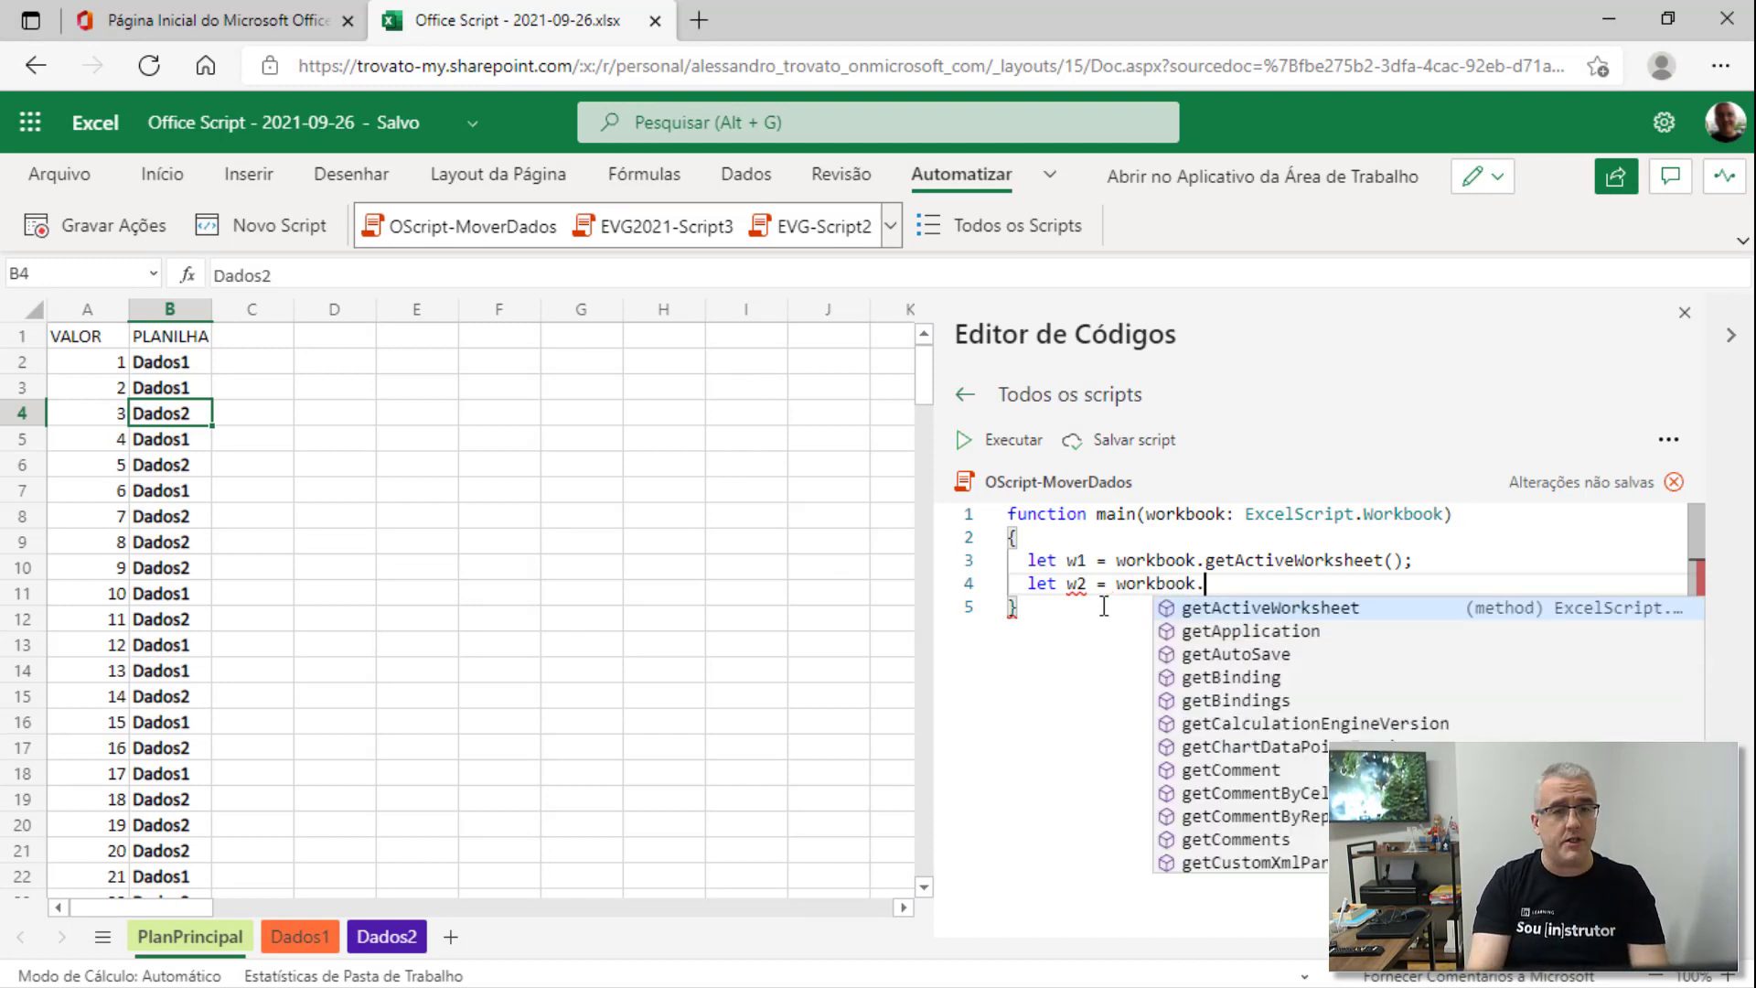
type("getW")
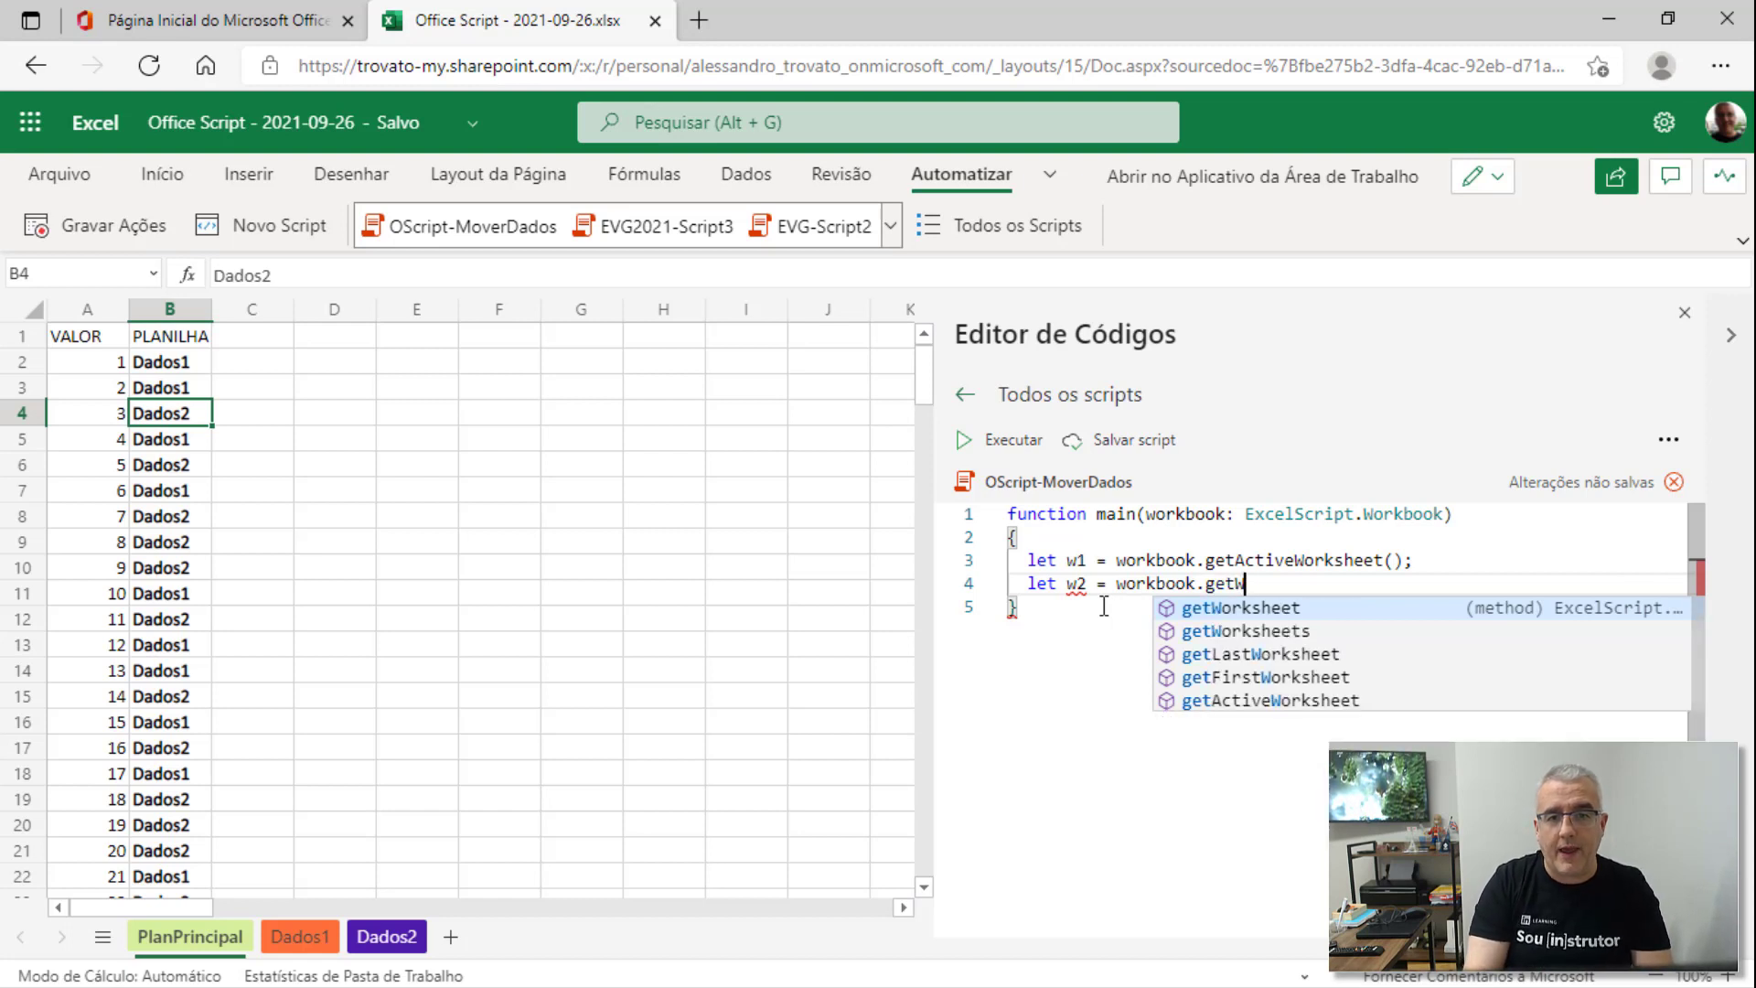
type("orksheet")
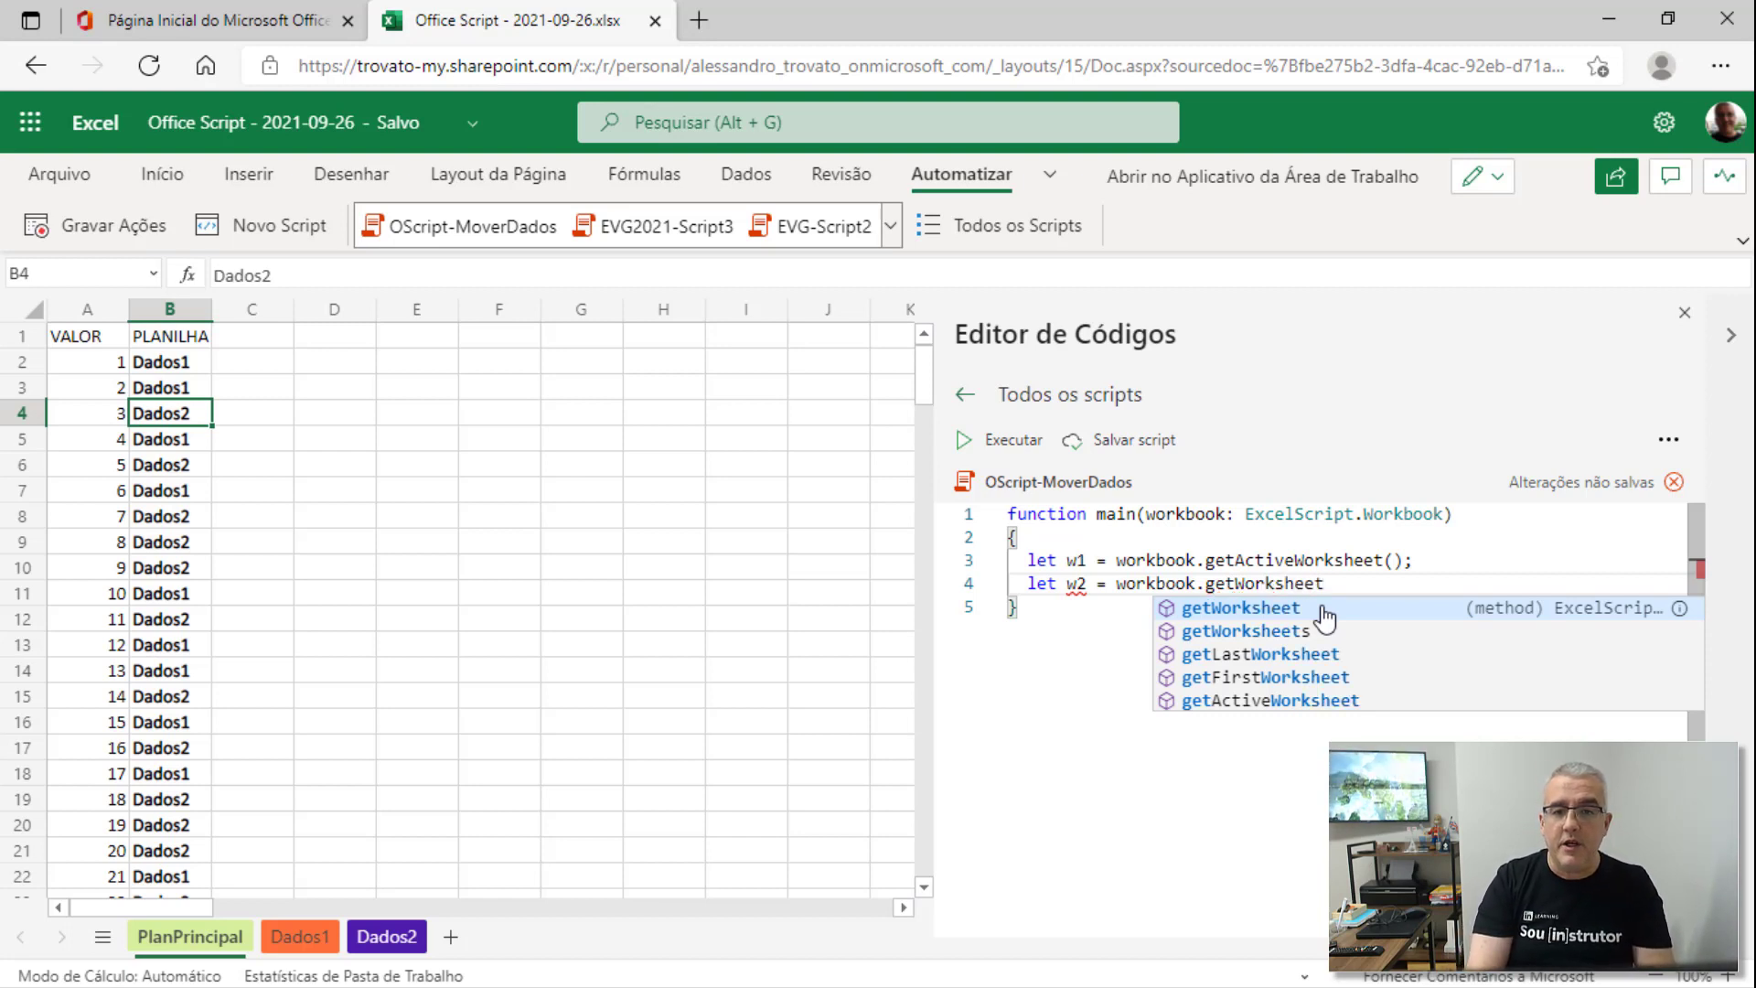
type("(\"")
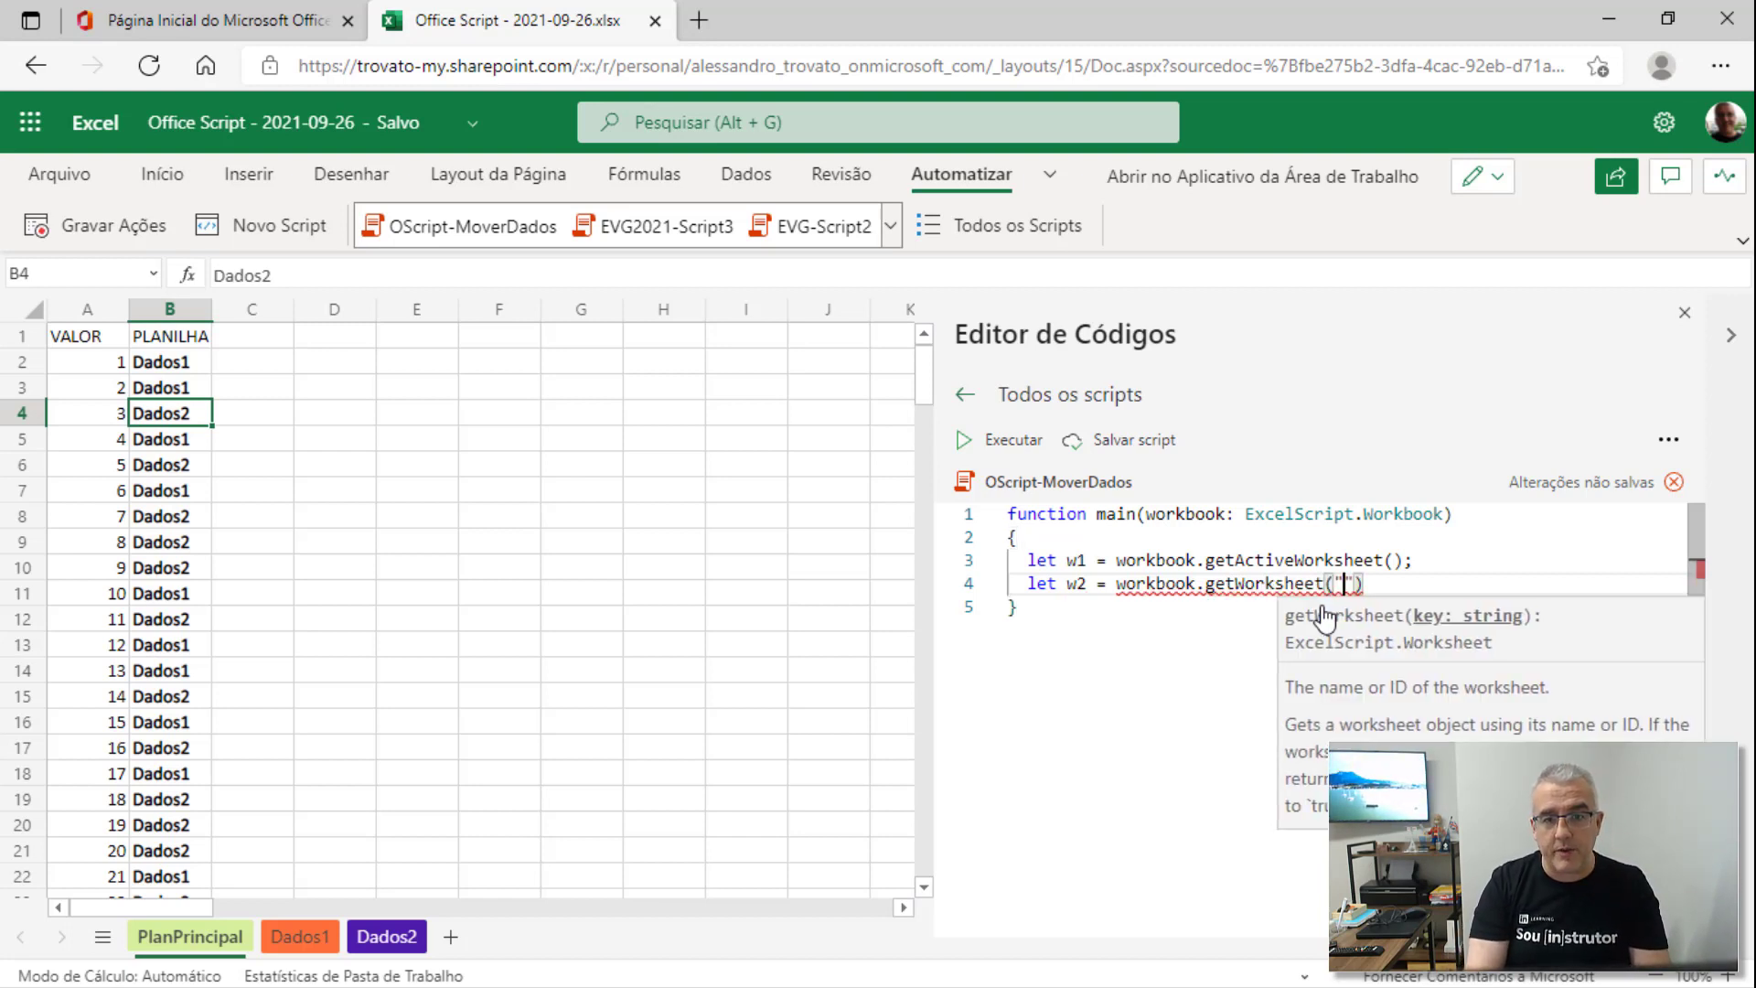
type("Dados1")
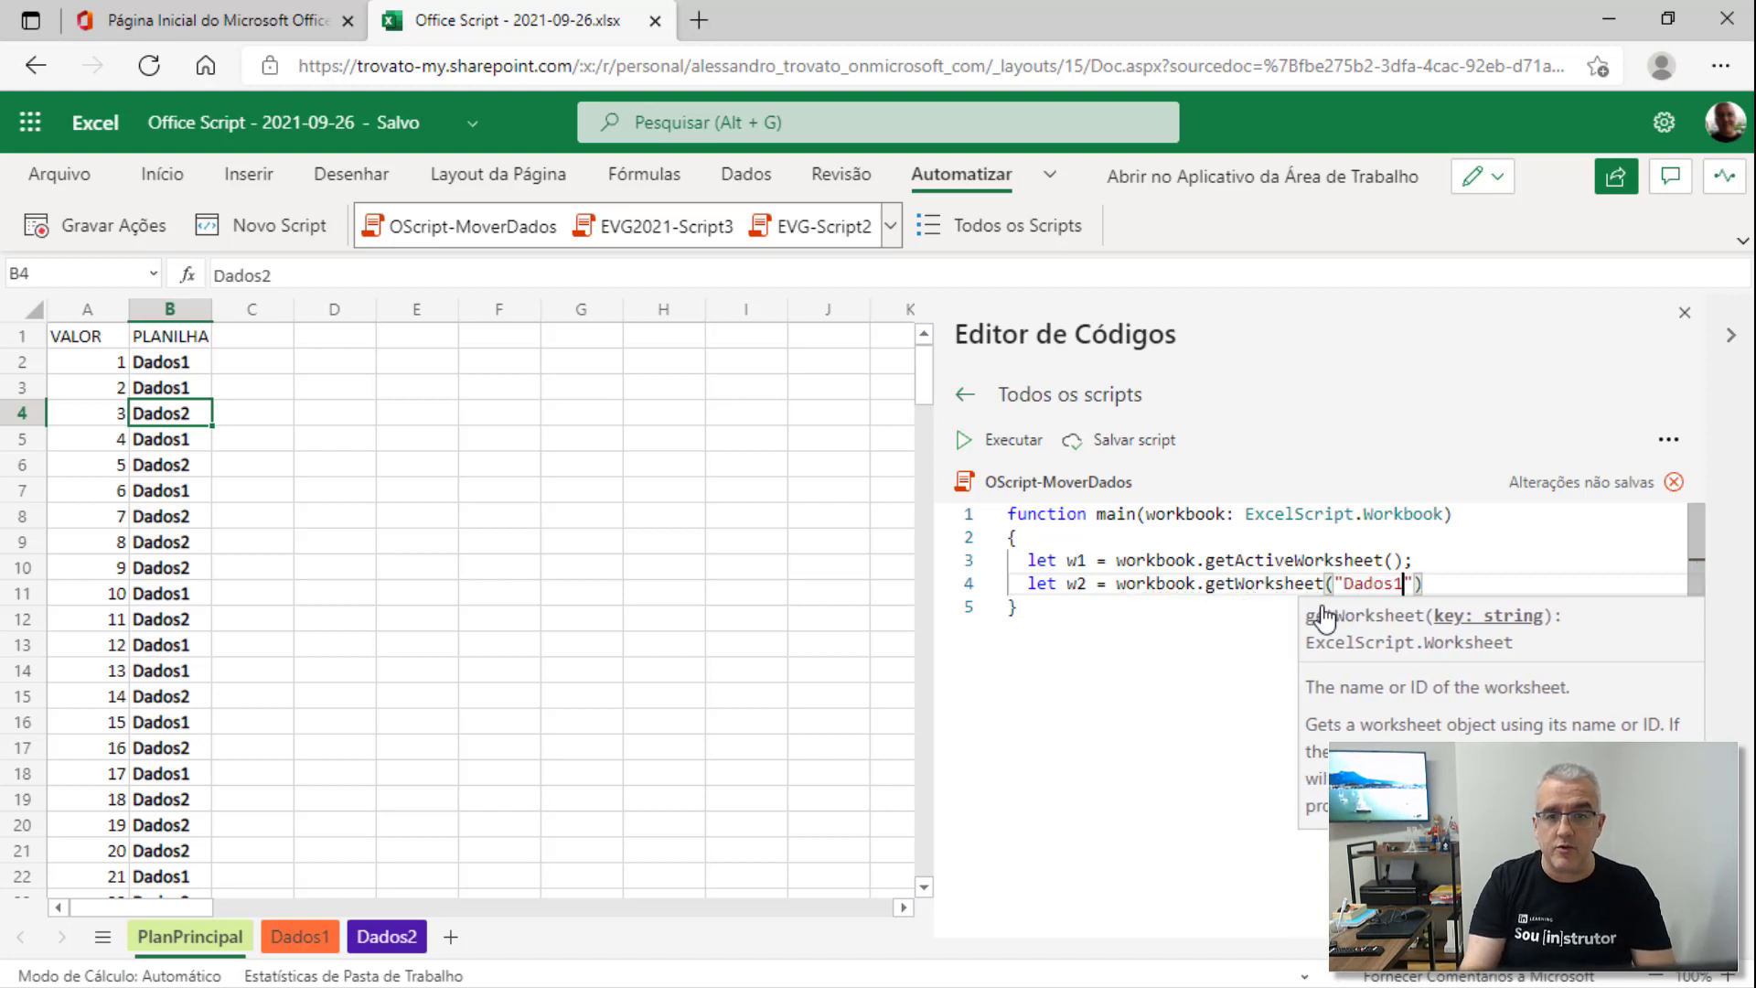
key("End")
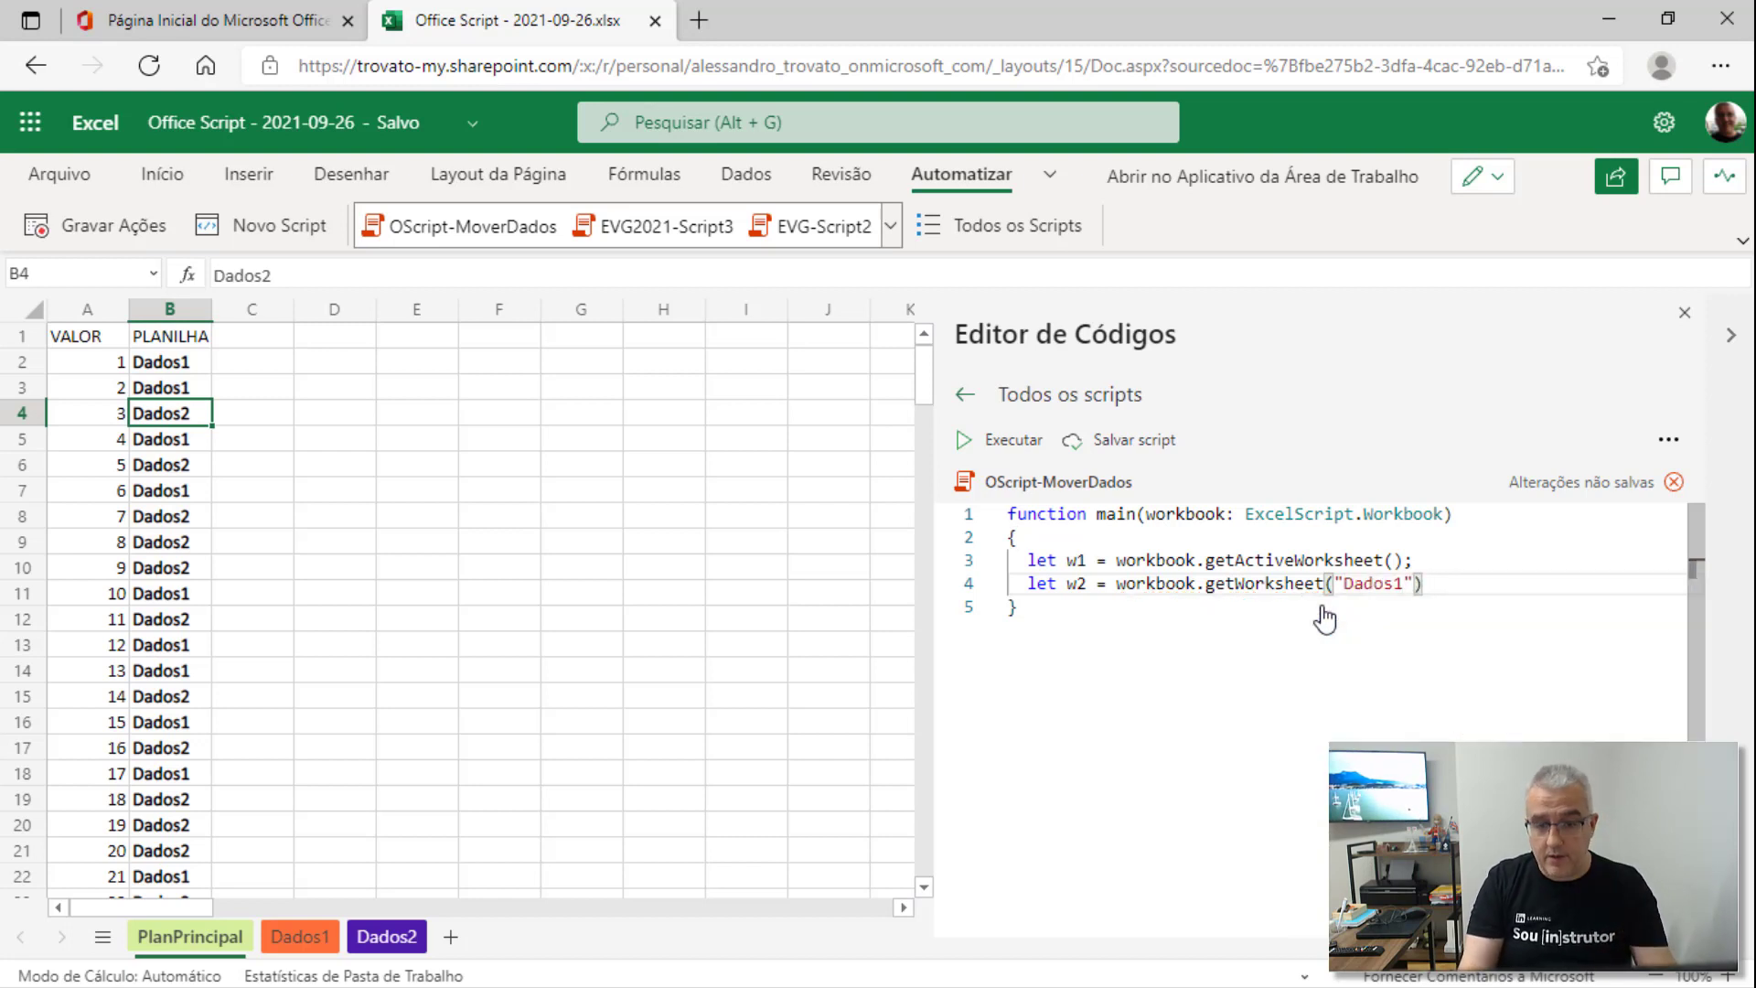
type(";")
Add line 'let w3 = workbook.getWorksheet("Dados2");' followed by a blank line
key("Return")
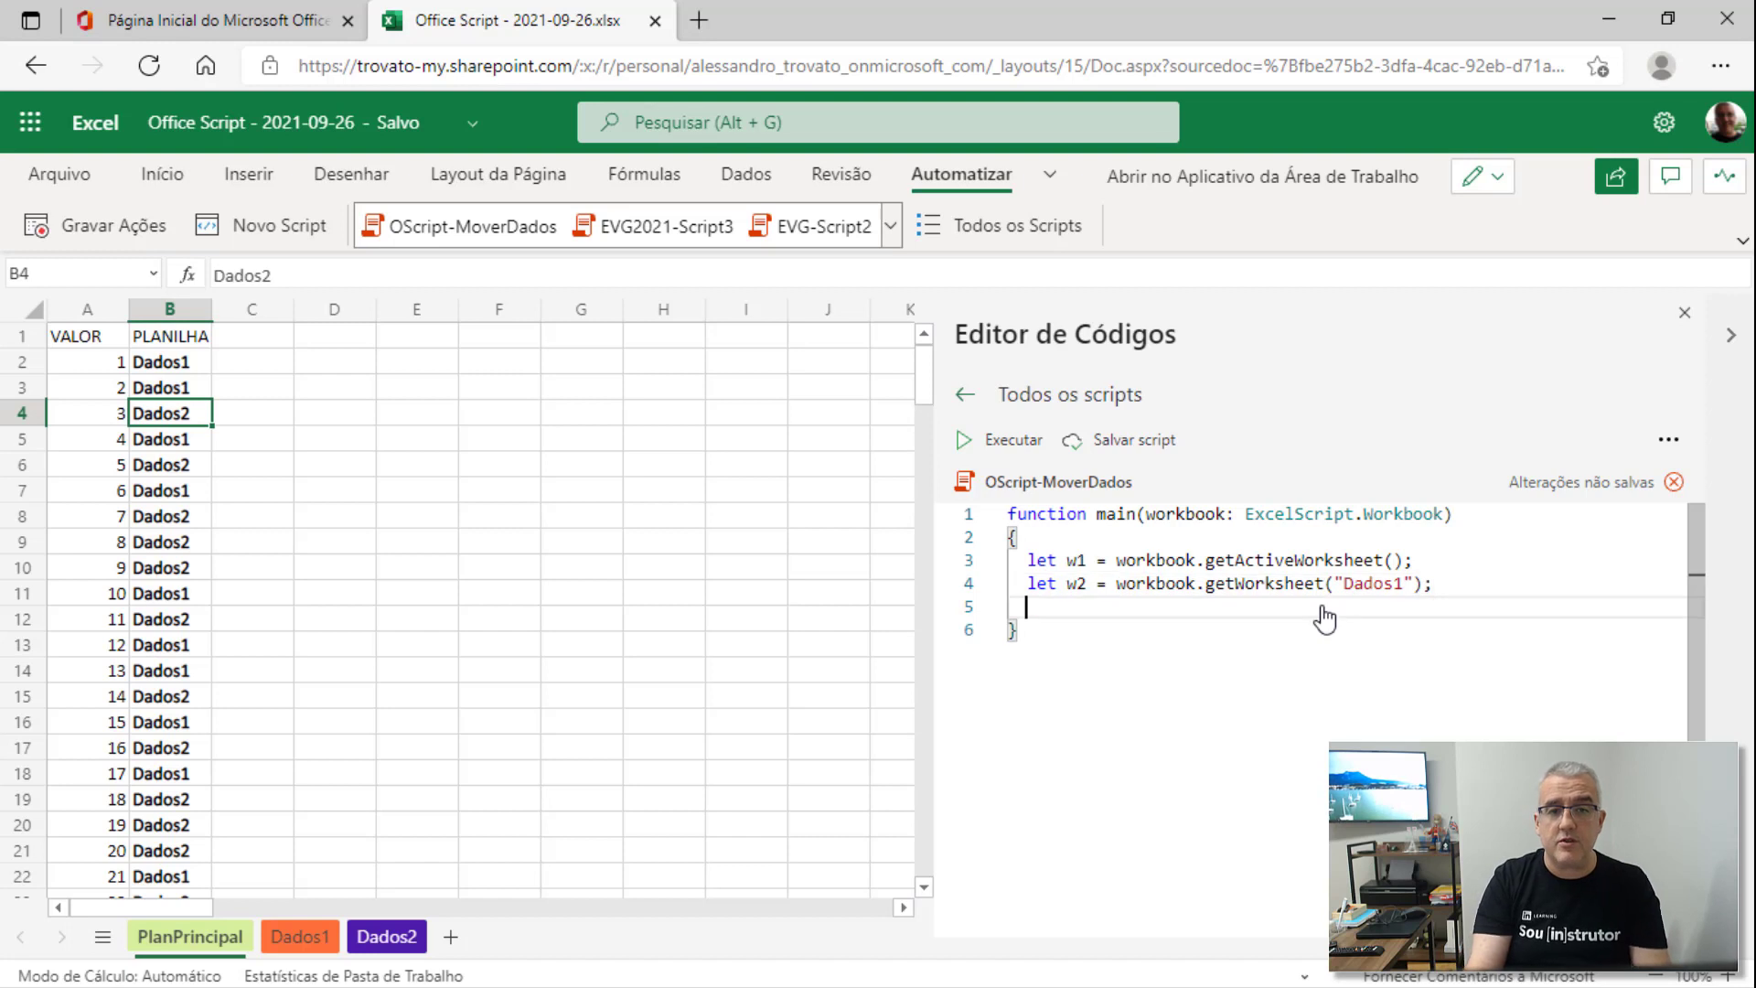
type("let ")
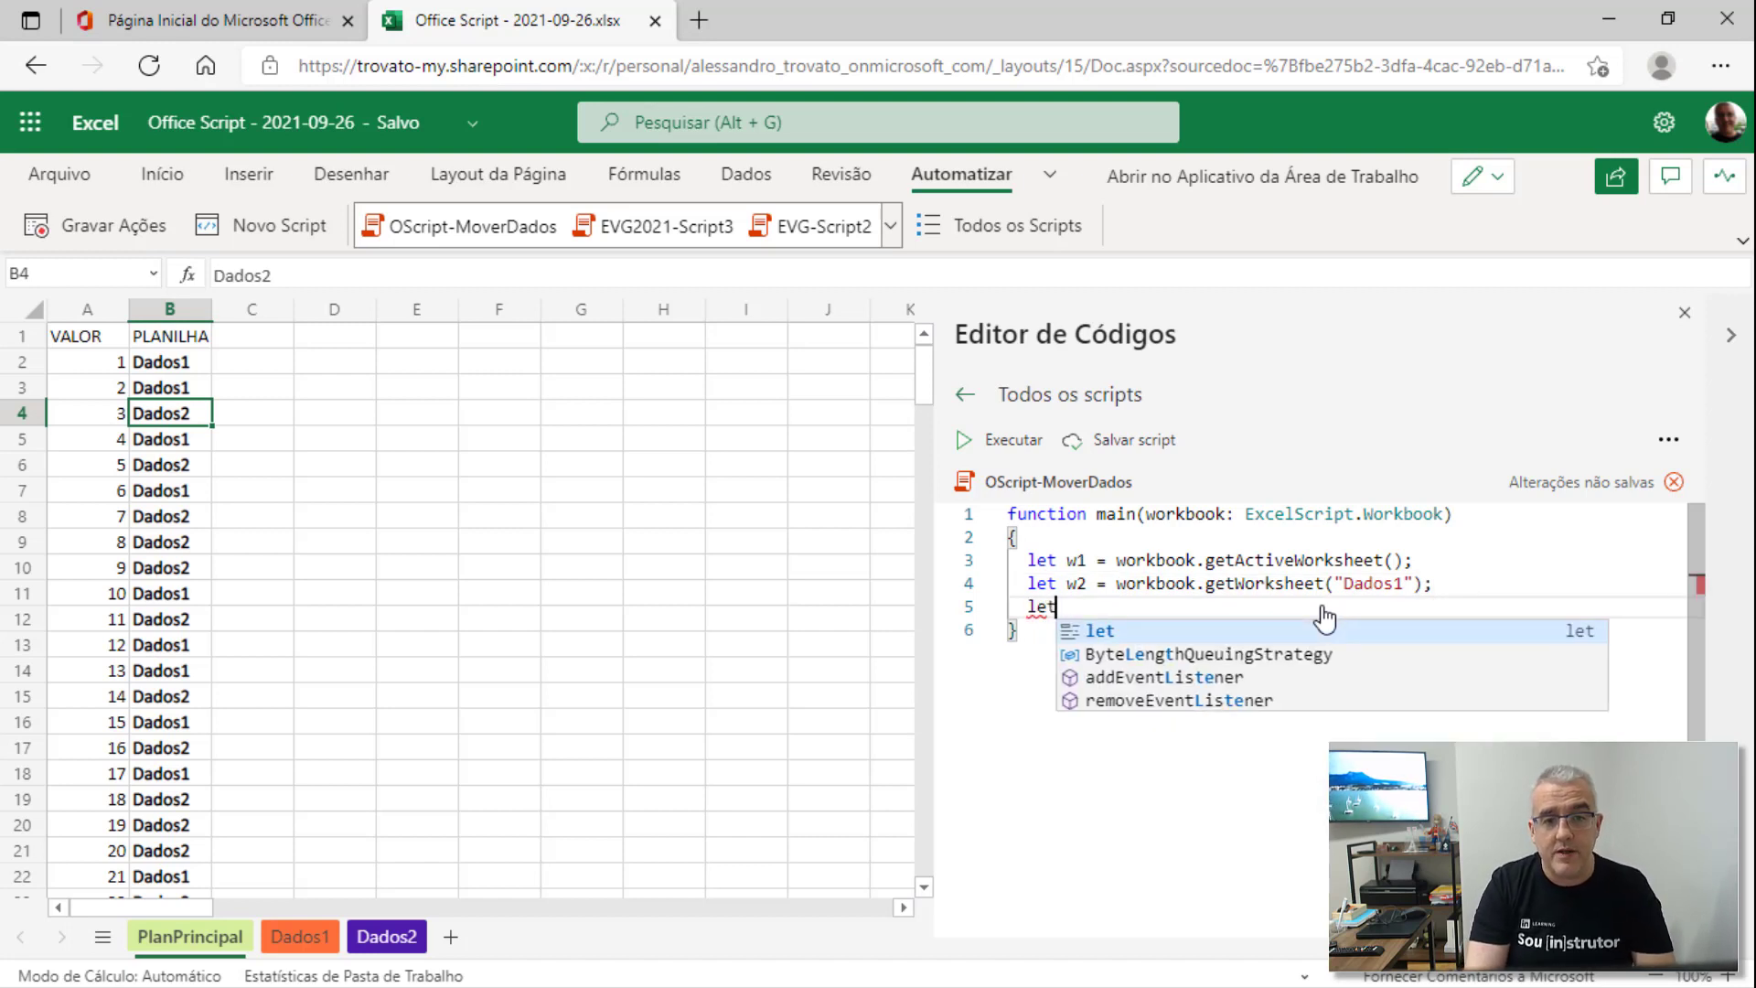
type("w3 = wo")
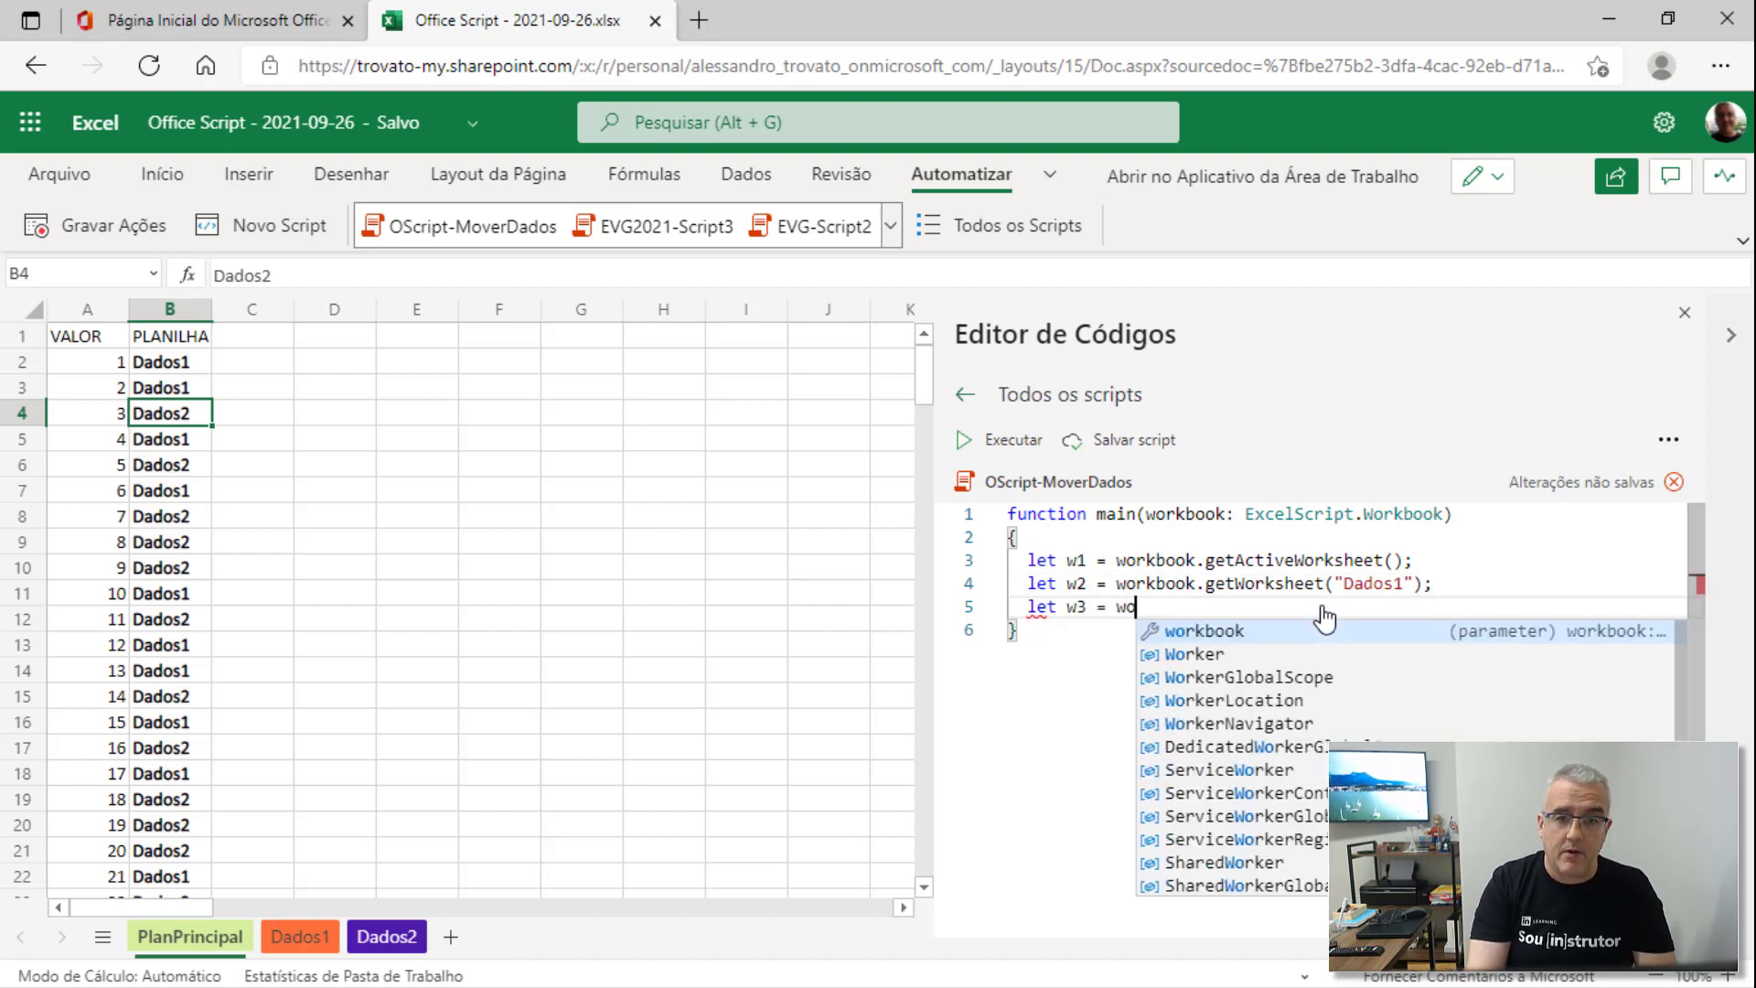
type("rkbook.")
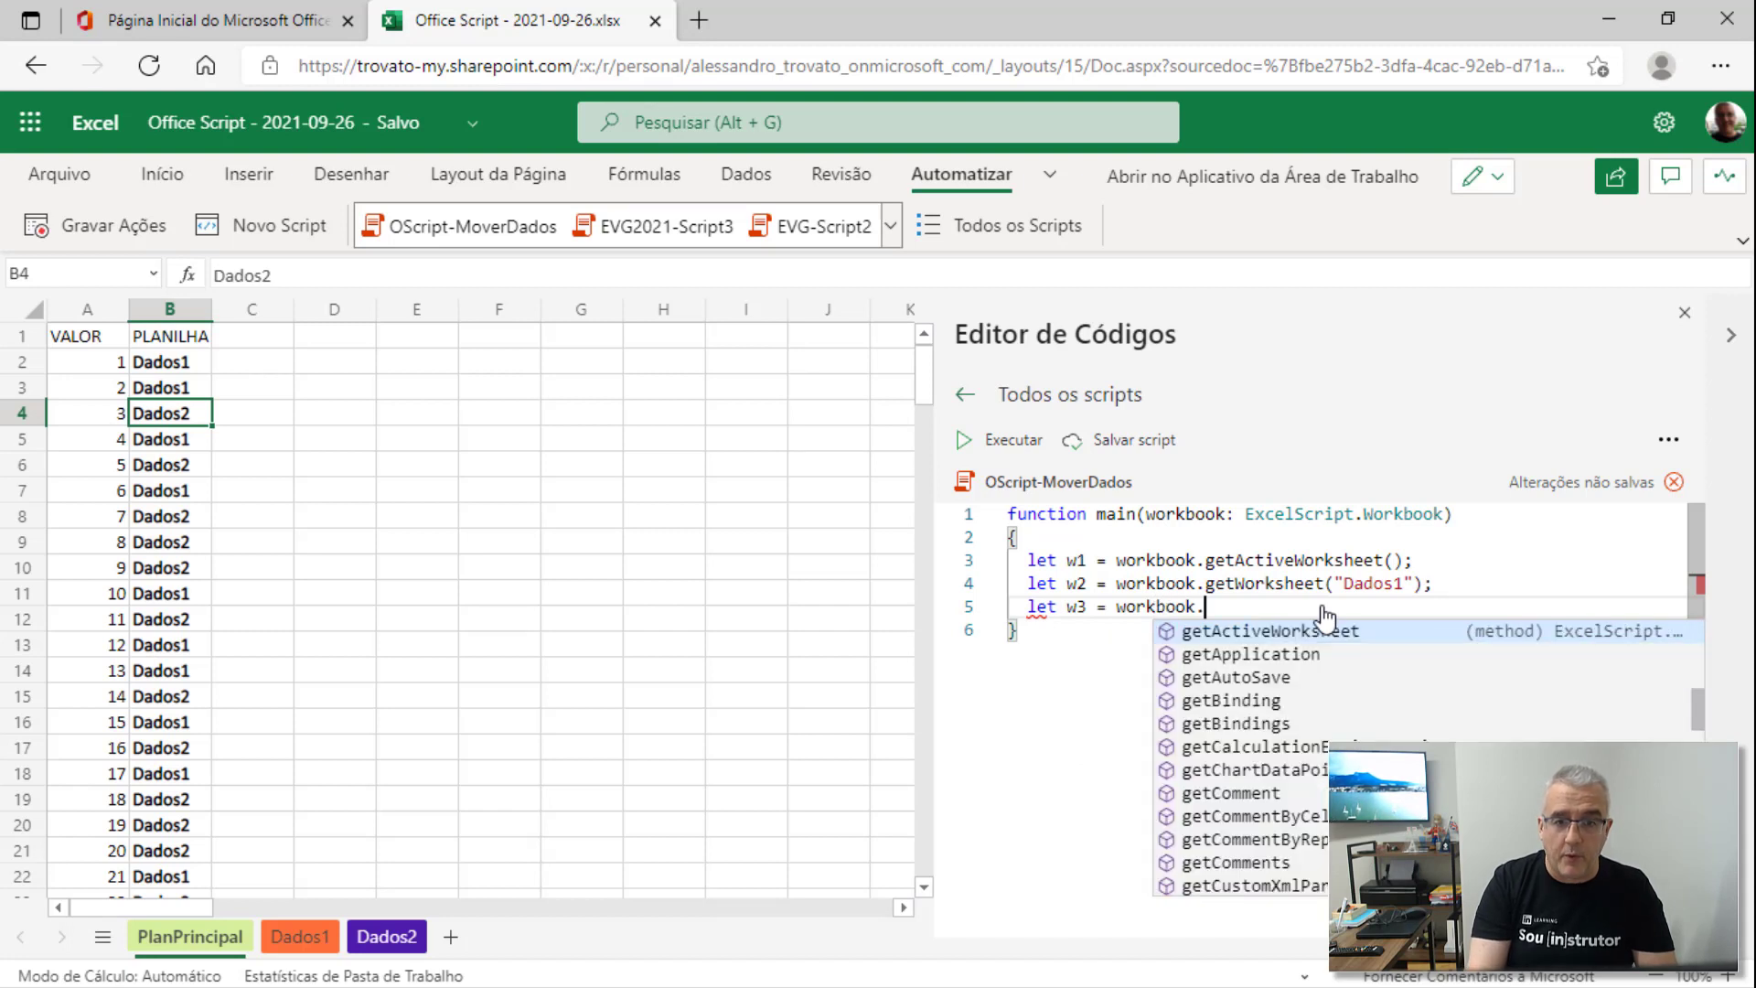
type("getWor")
key("Tab")
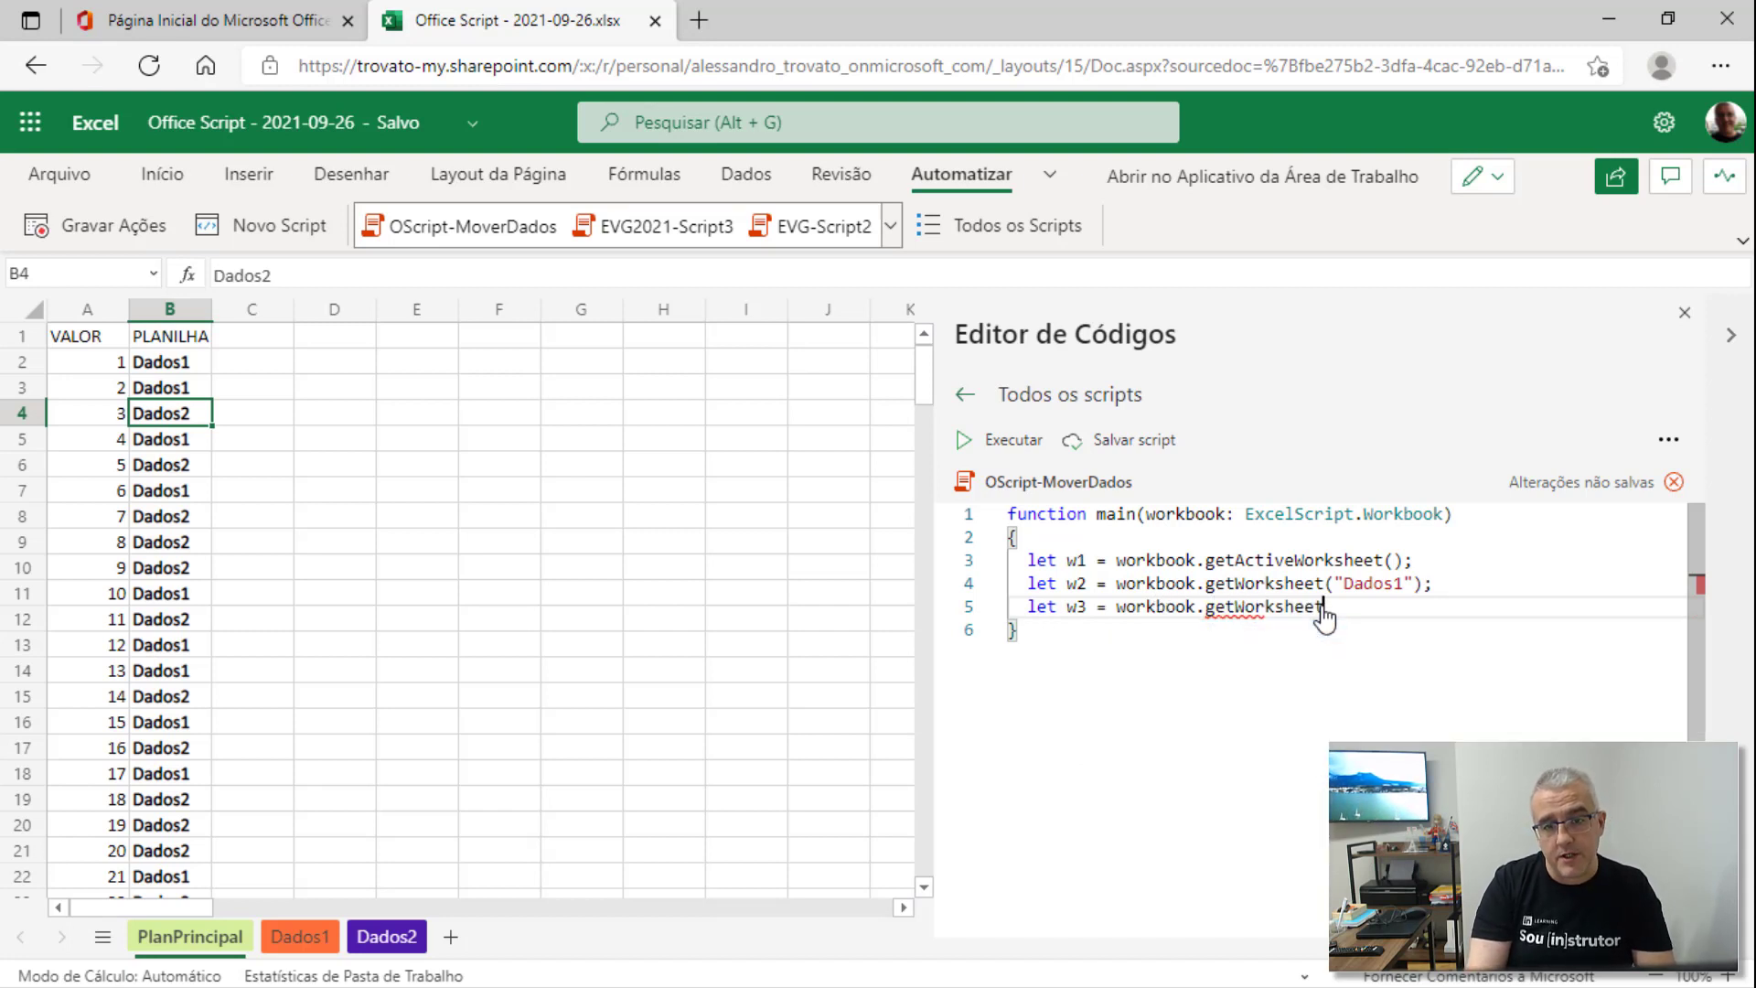
type("(\"Dados")
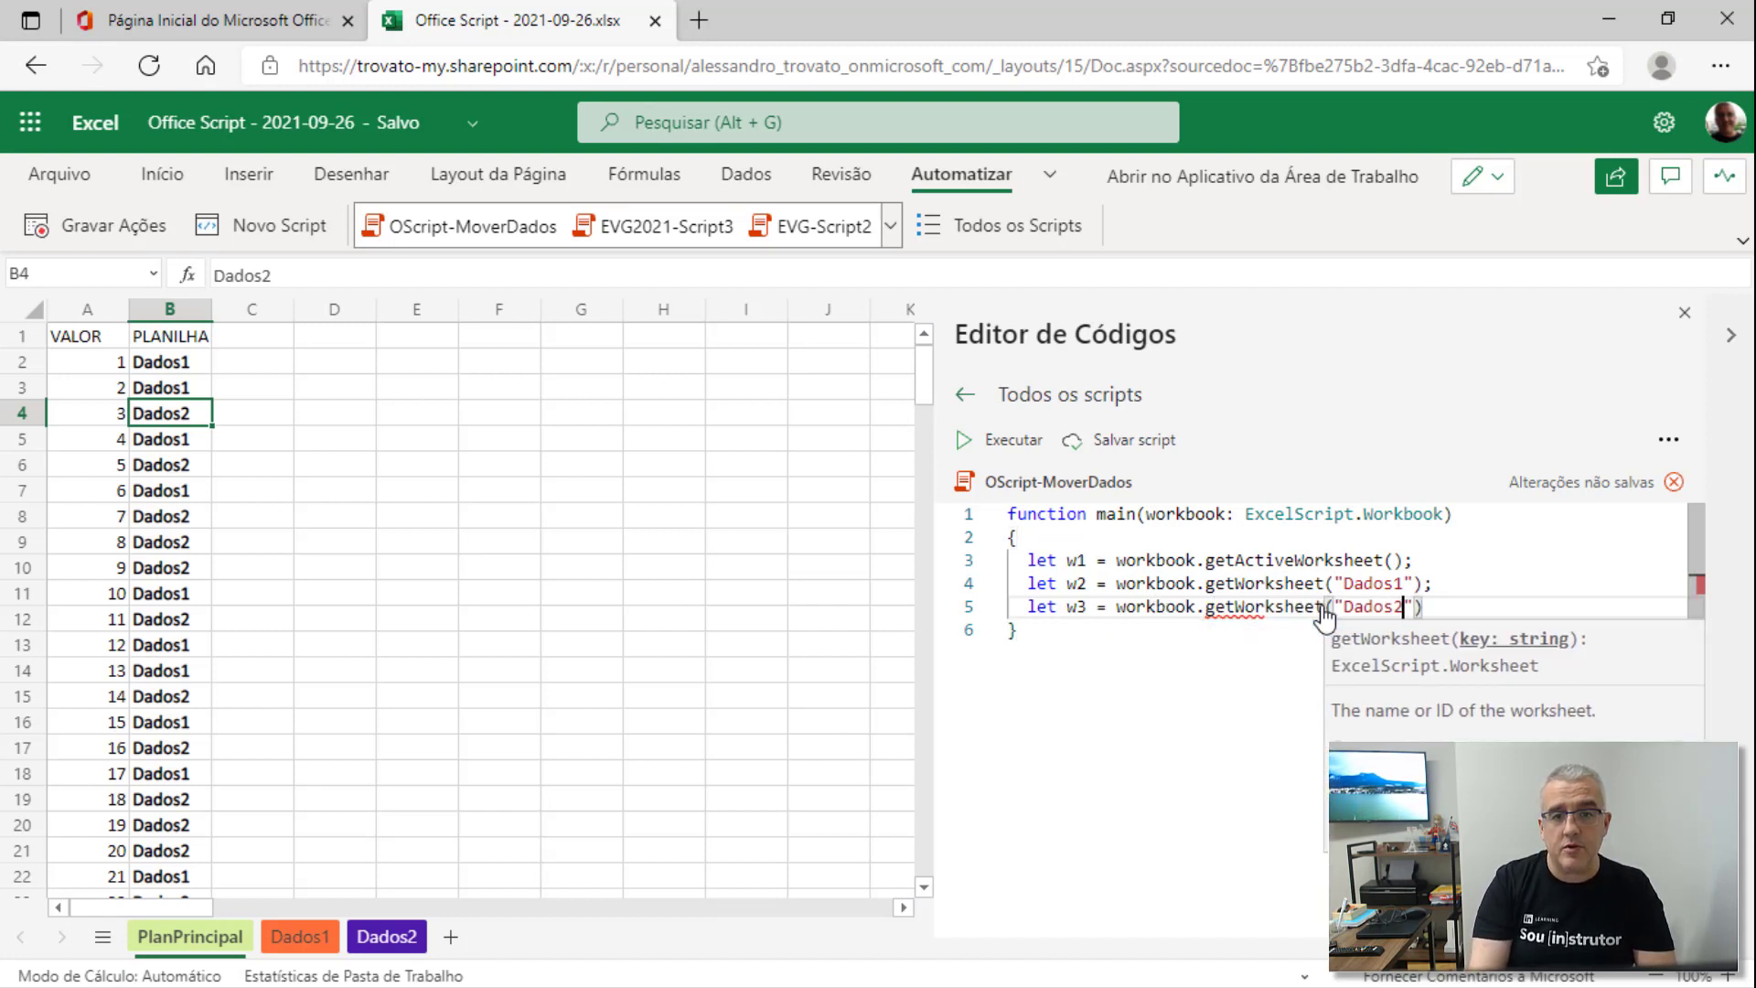
type("2\");")
key("Return")
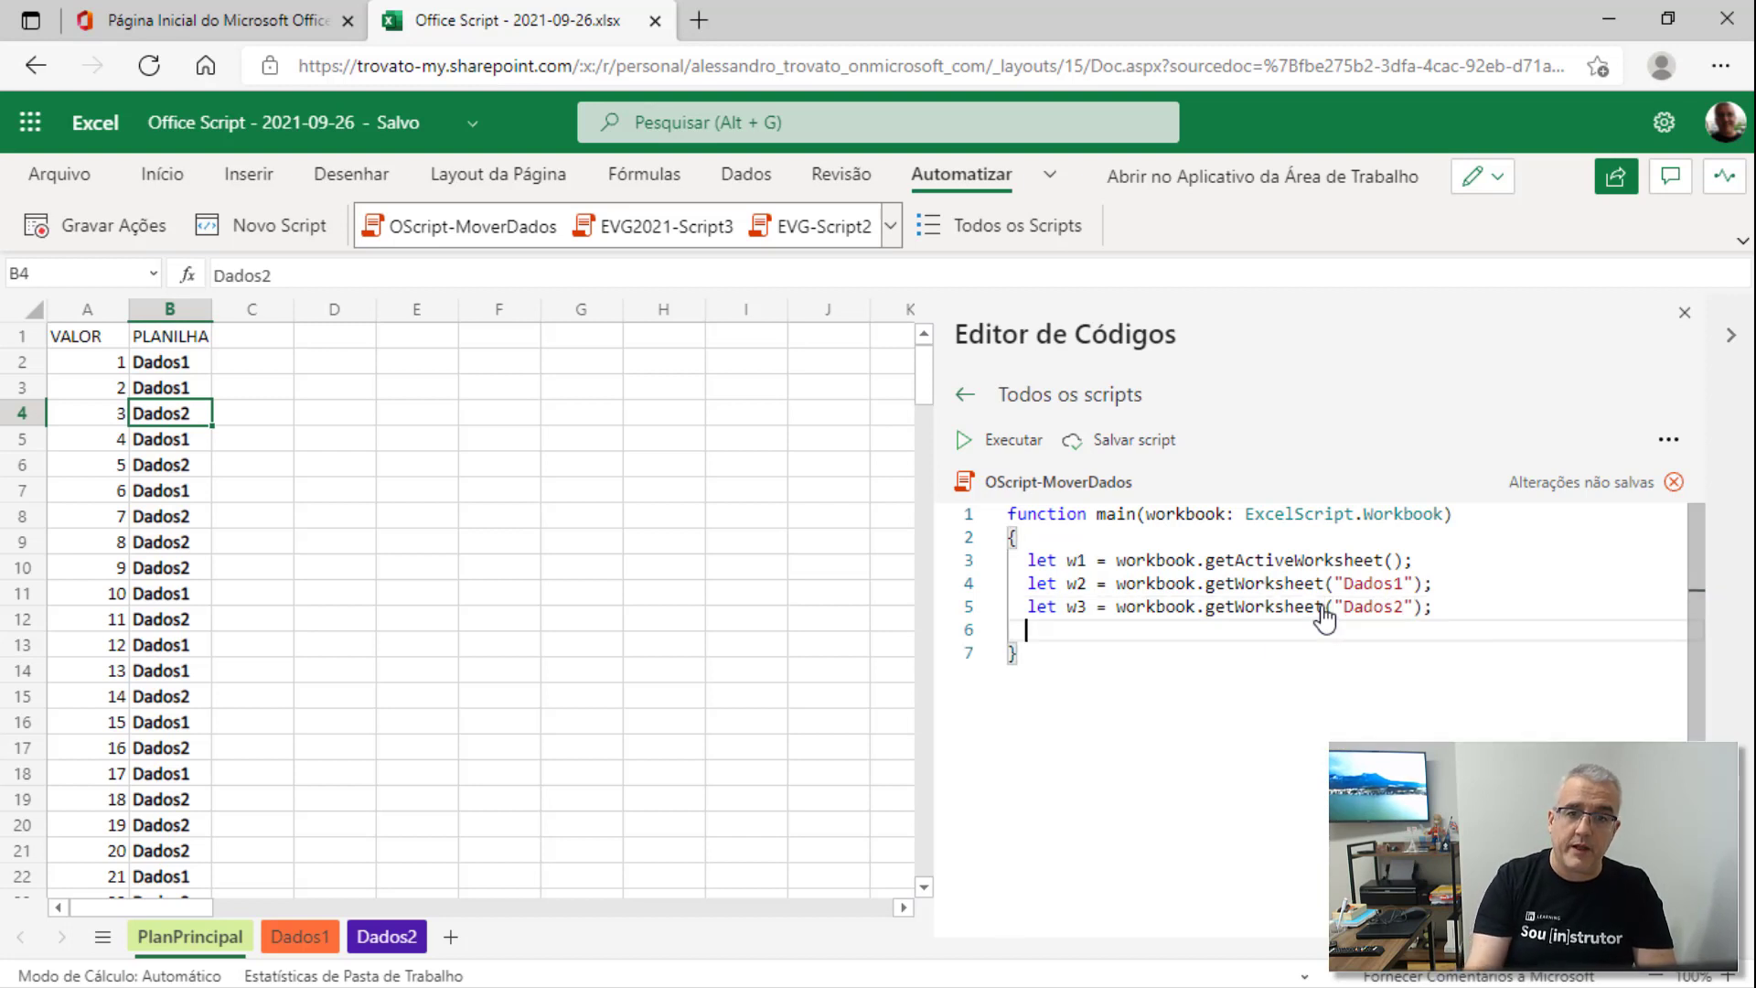
key("Return")
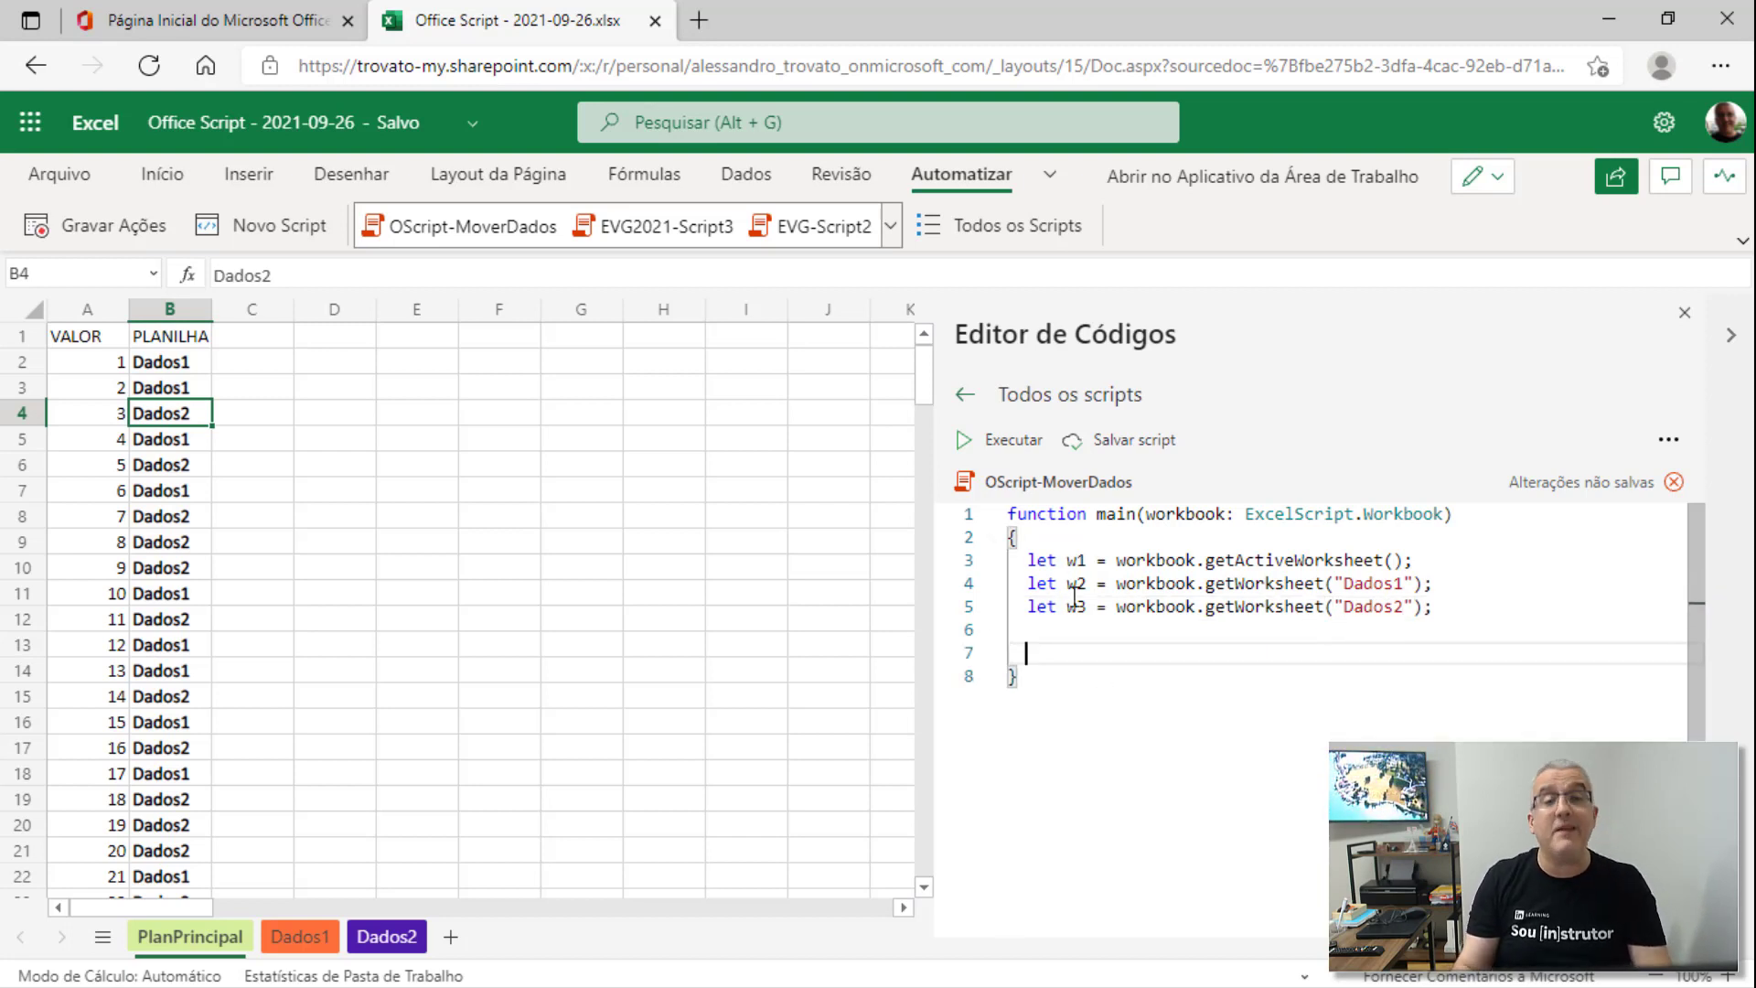
mouse_move(1076, 606)
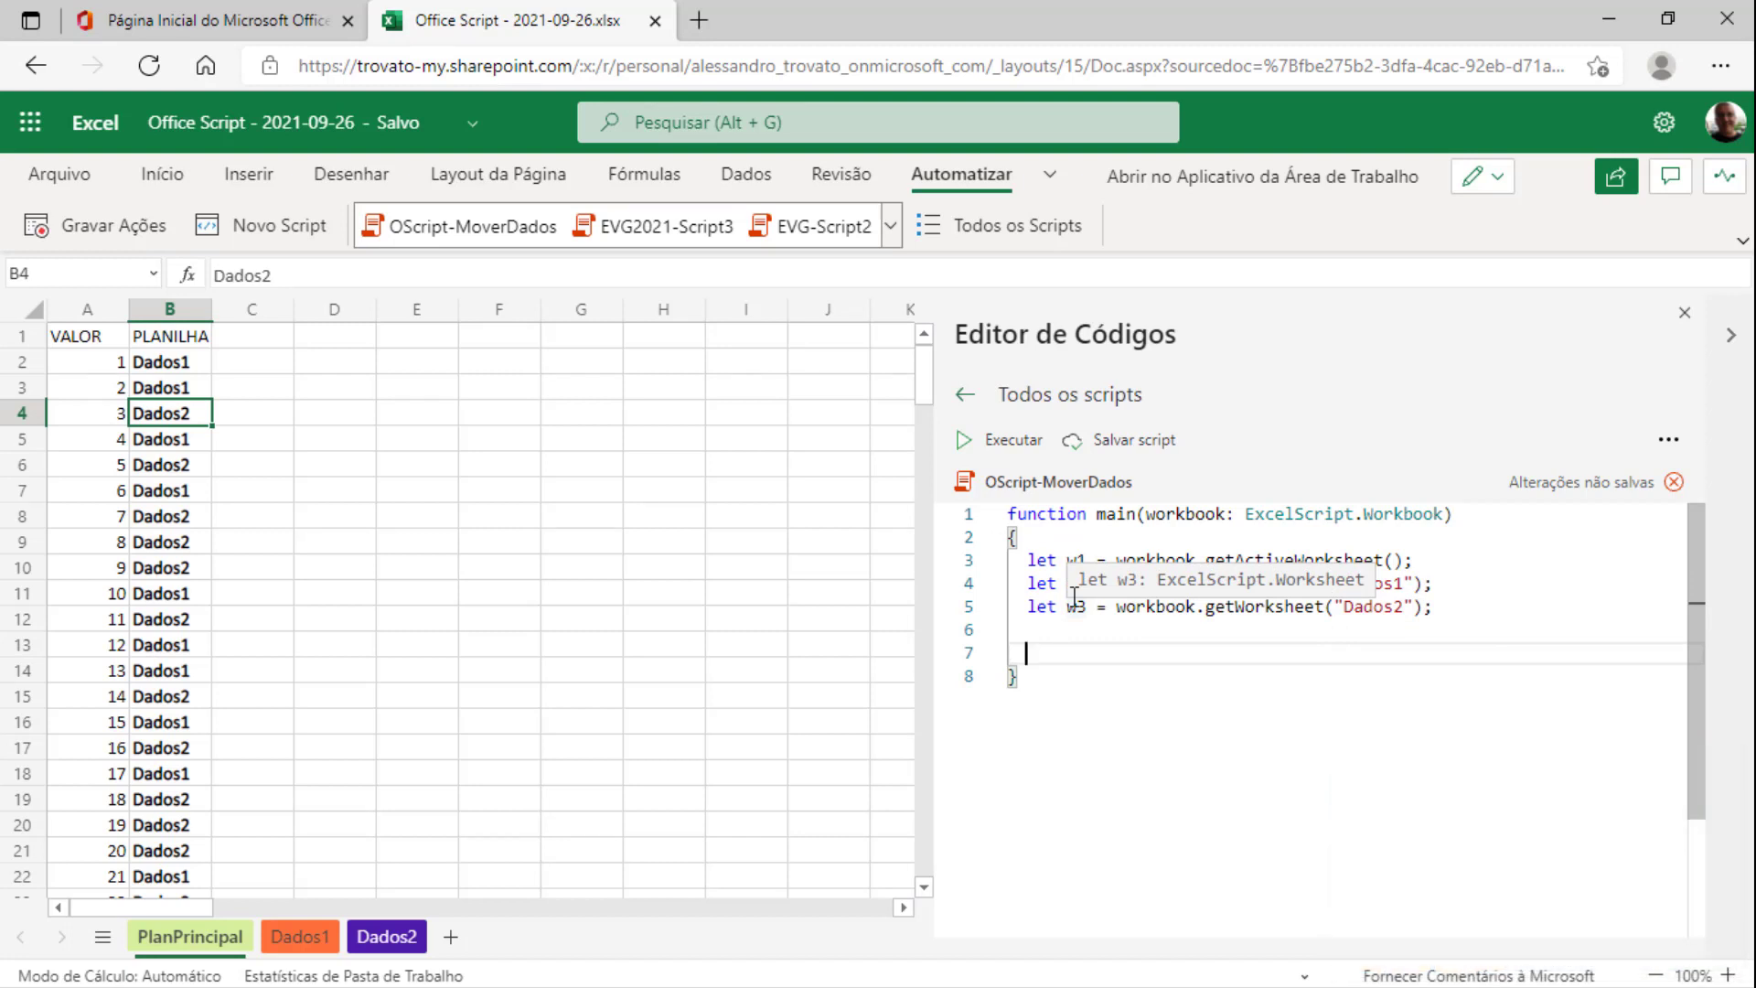
Add line 'let vUltCel = w.cells(w.rows.count,1).end(xlup);' to the script
type("let ")
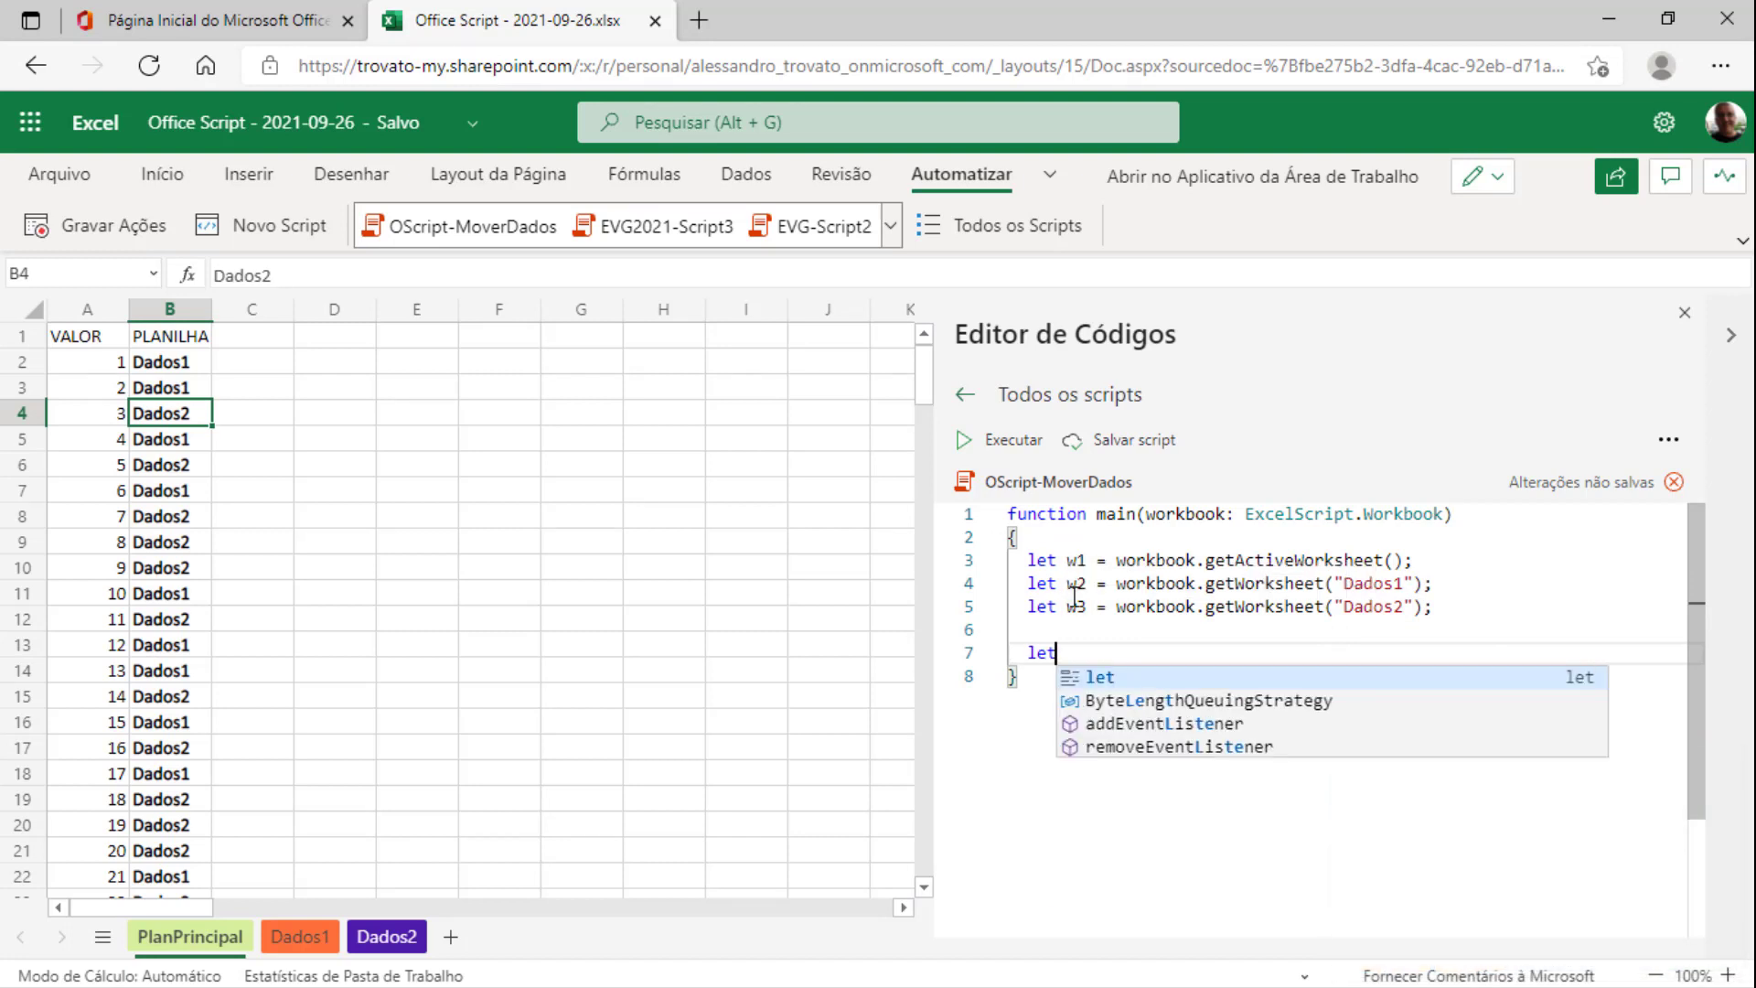
type("ultC")
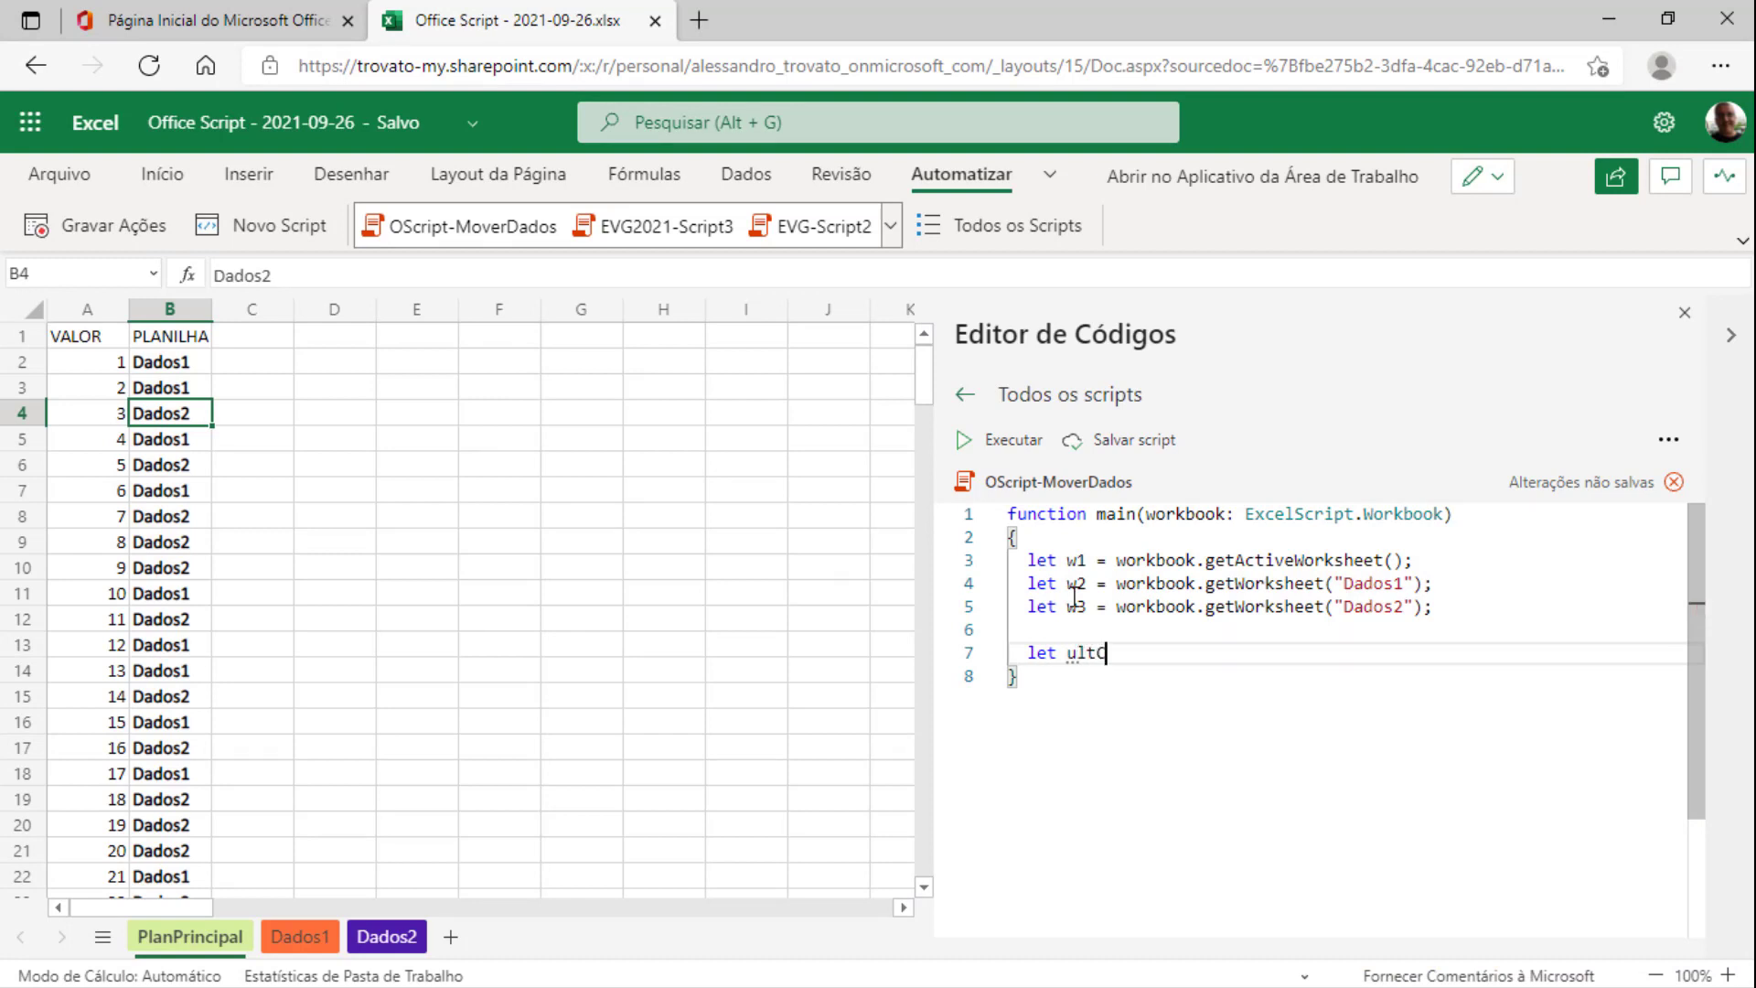
type("el")
key("ctrl+shift+Left")
key("Left")
type("v")
key("Delete")
type("UltCel")
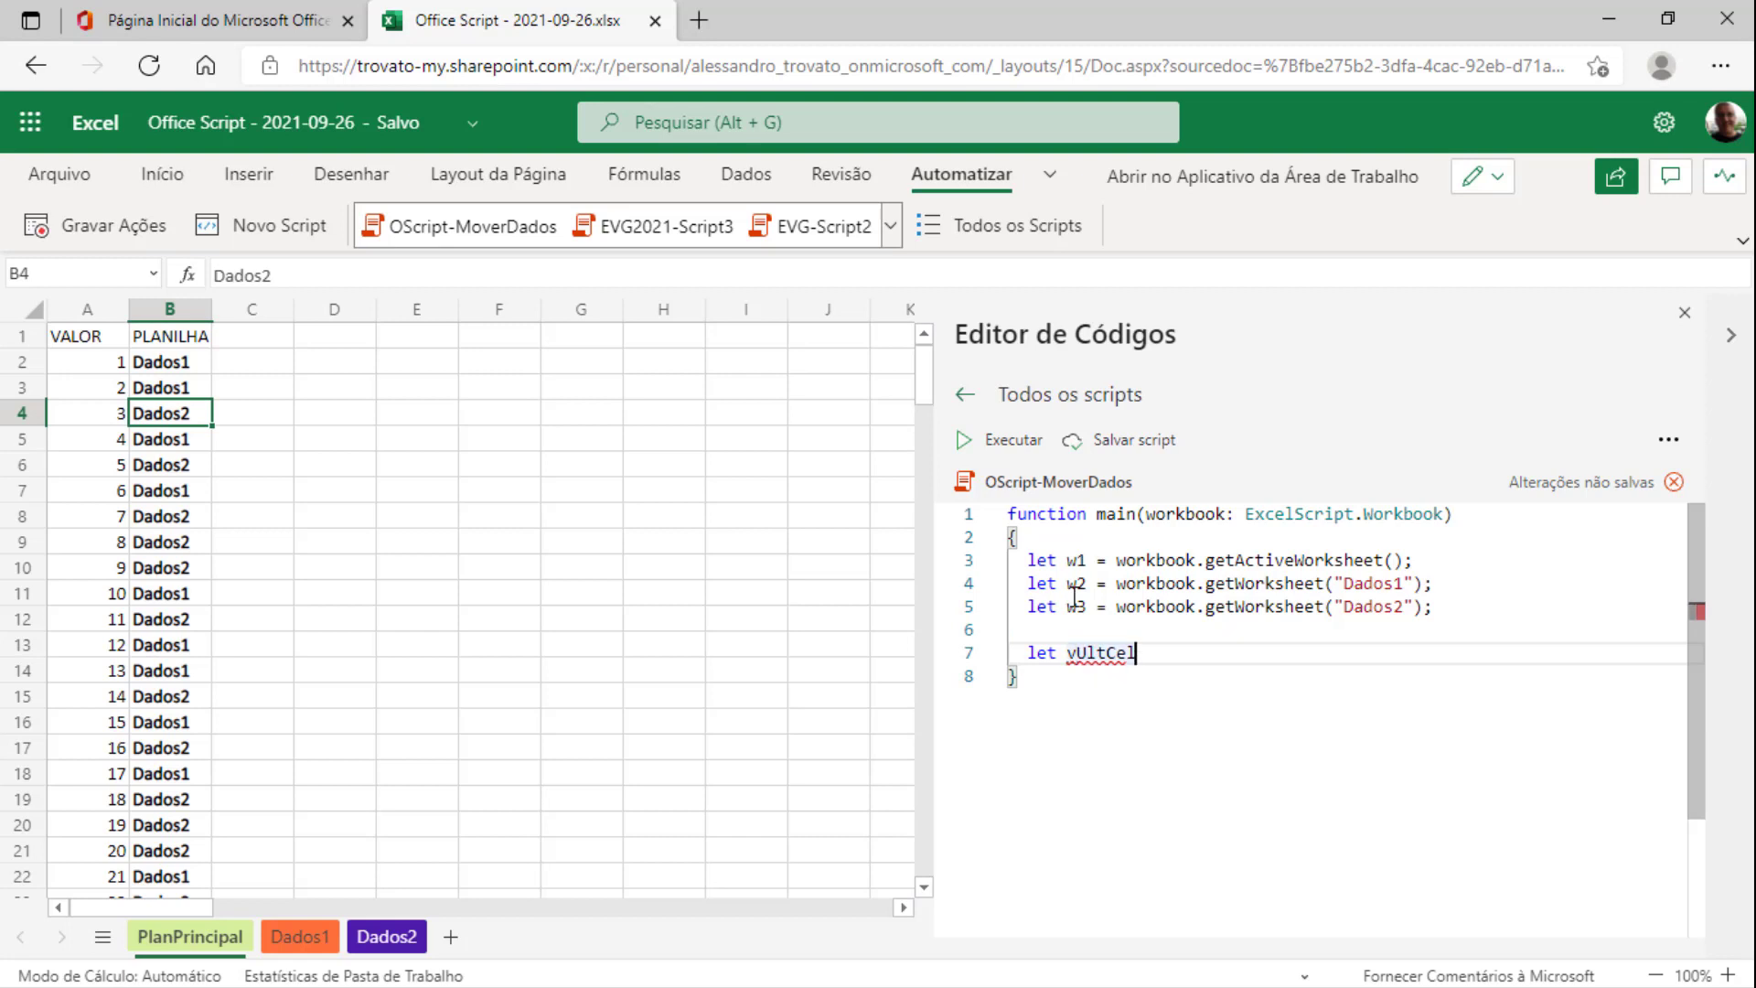
type(" = ")
type("w.cells(")
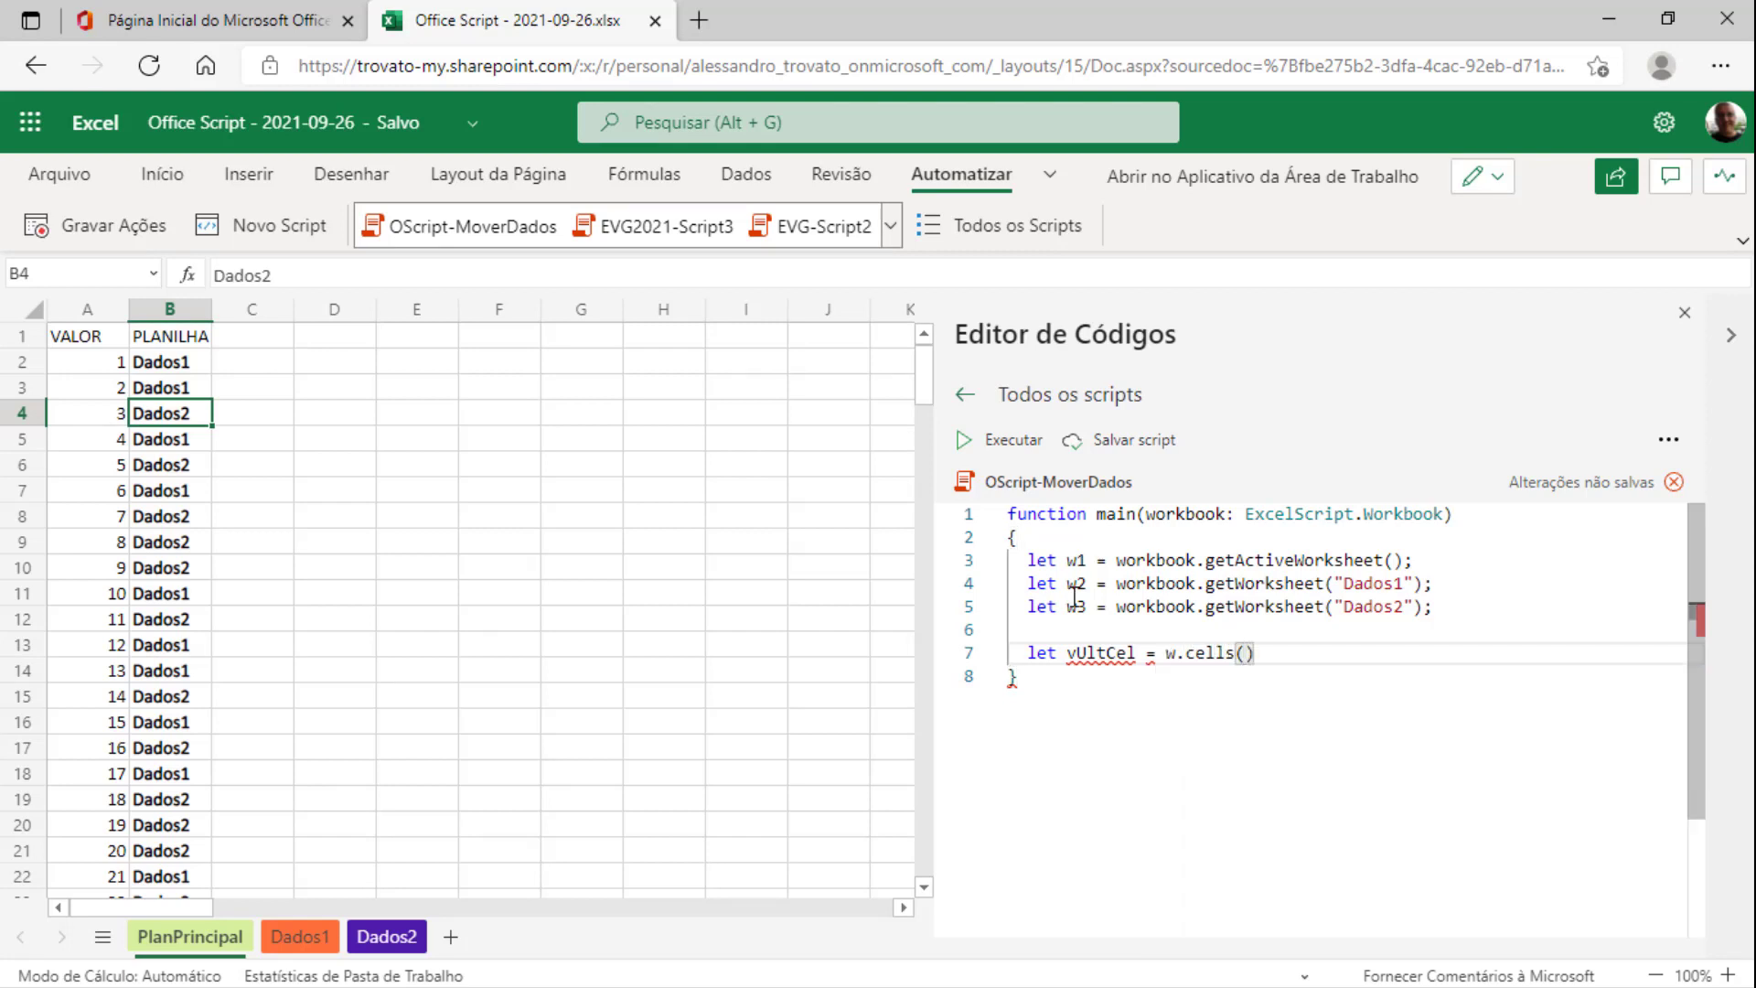
type("w.row")
type("s.count,1")
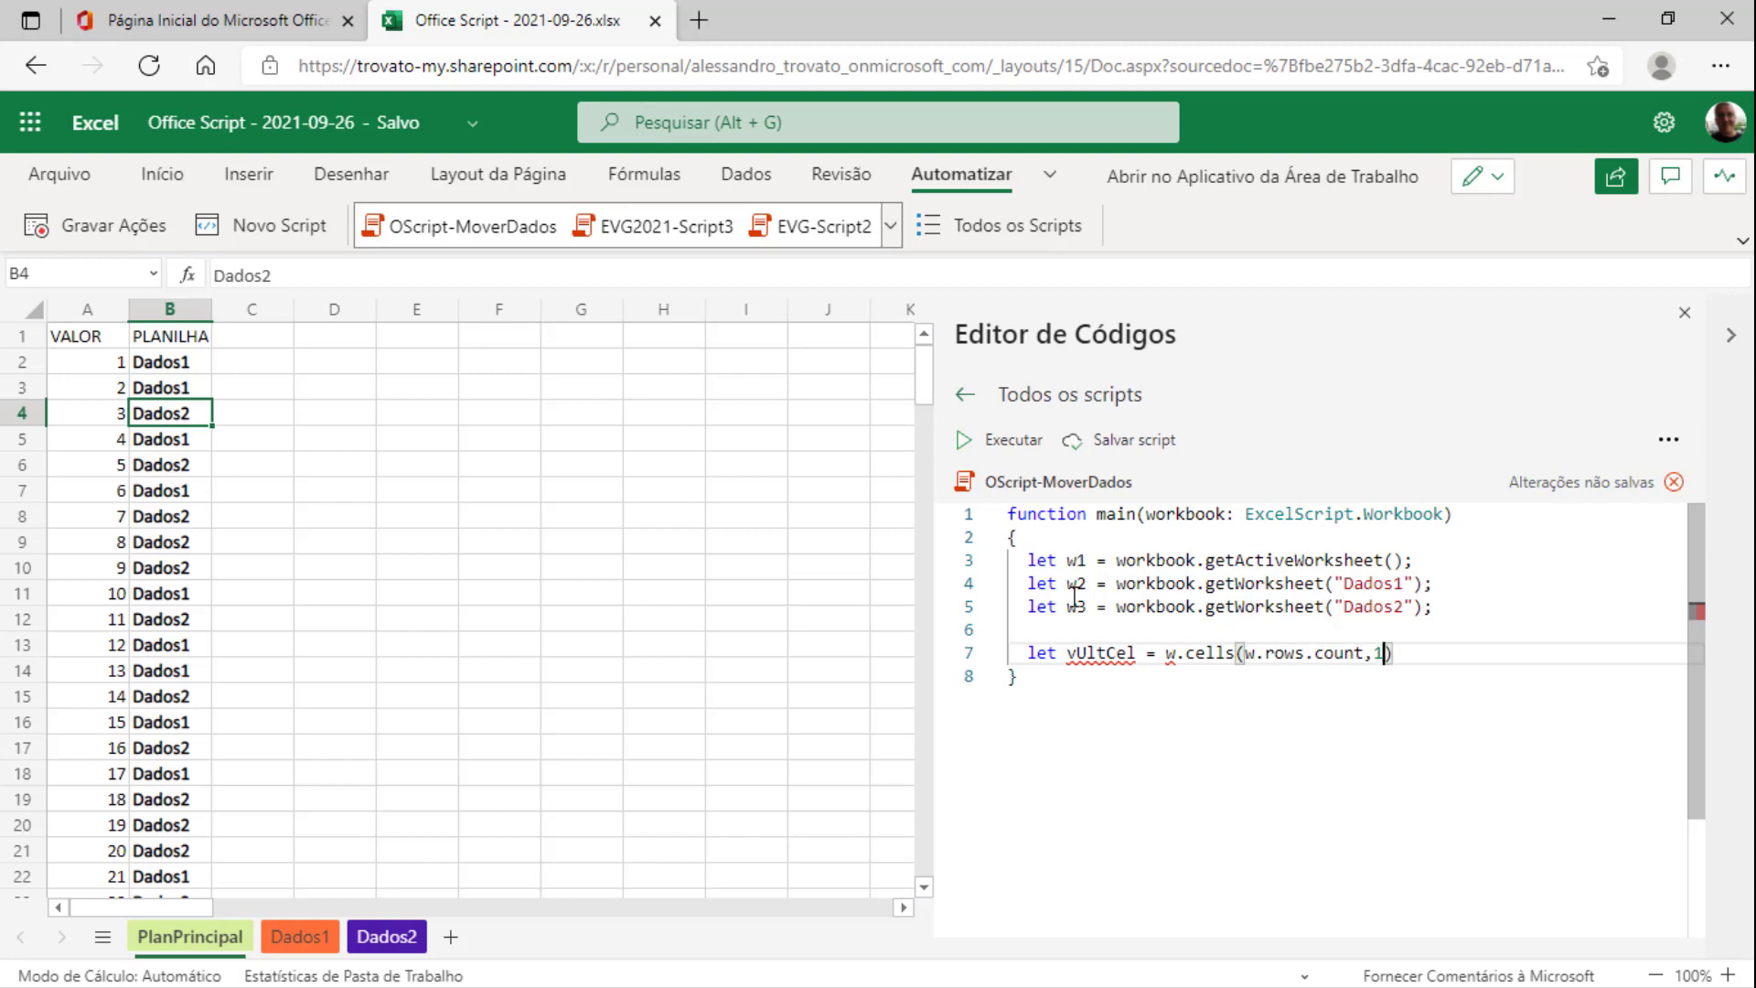
type(").end")
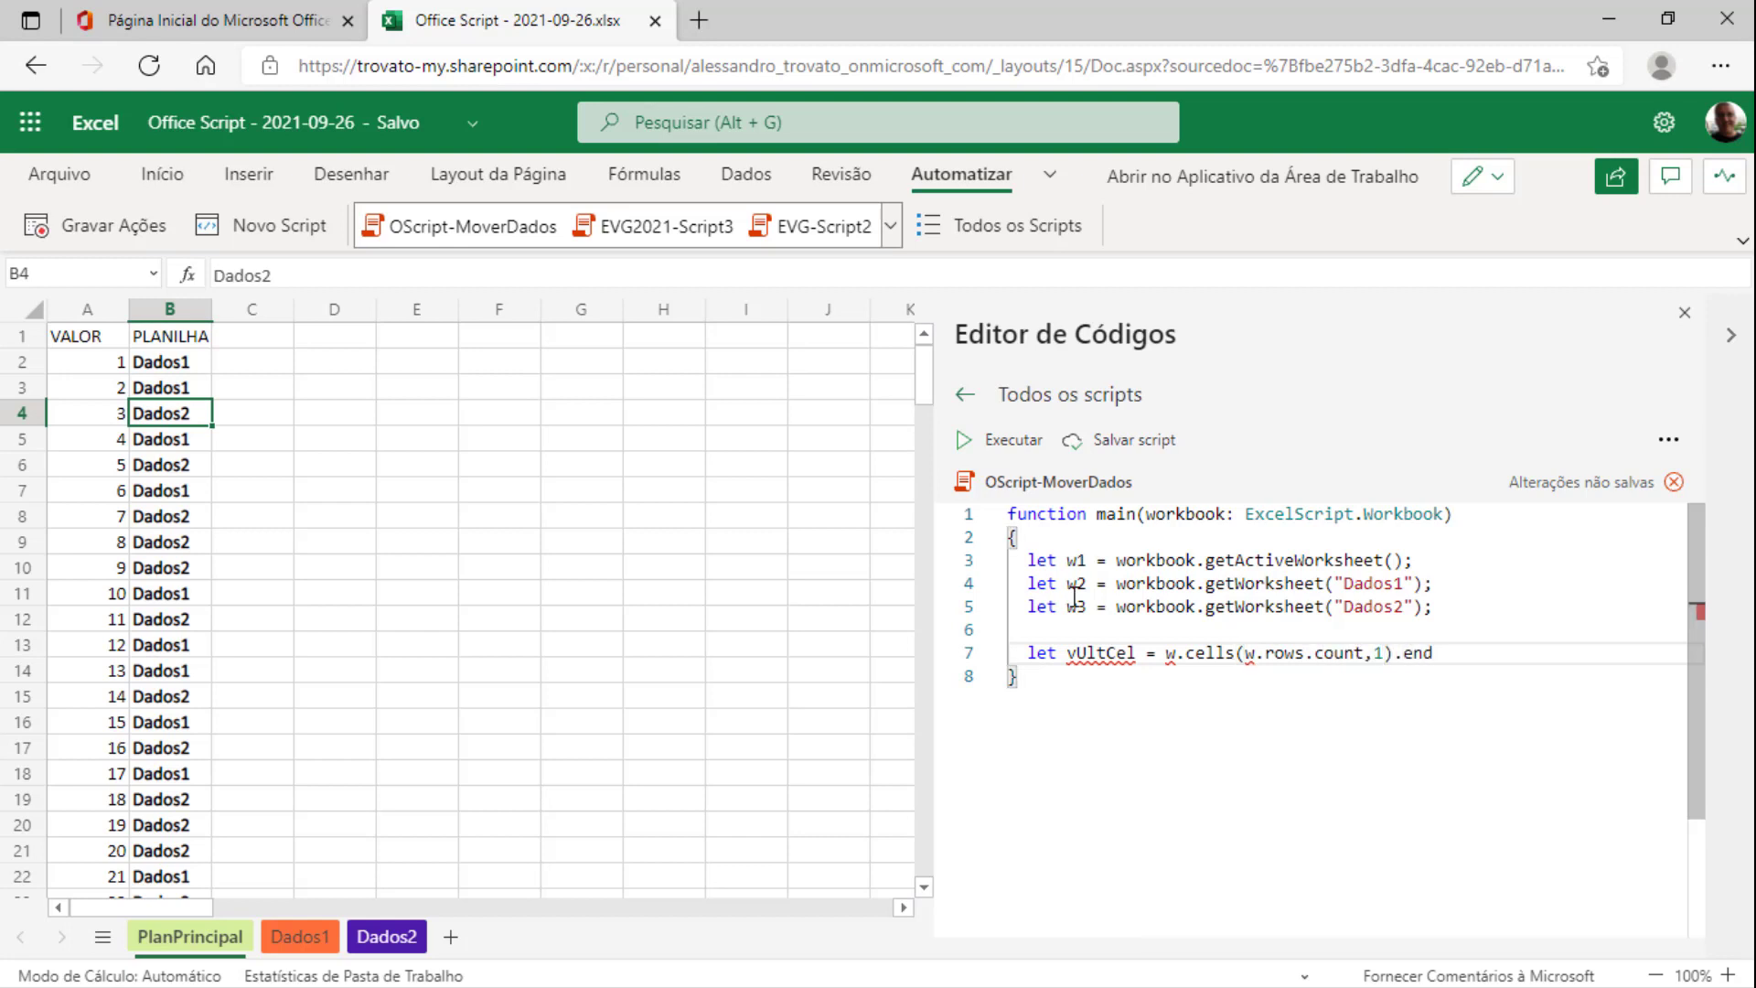
type("(xlu")
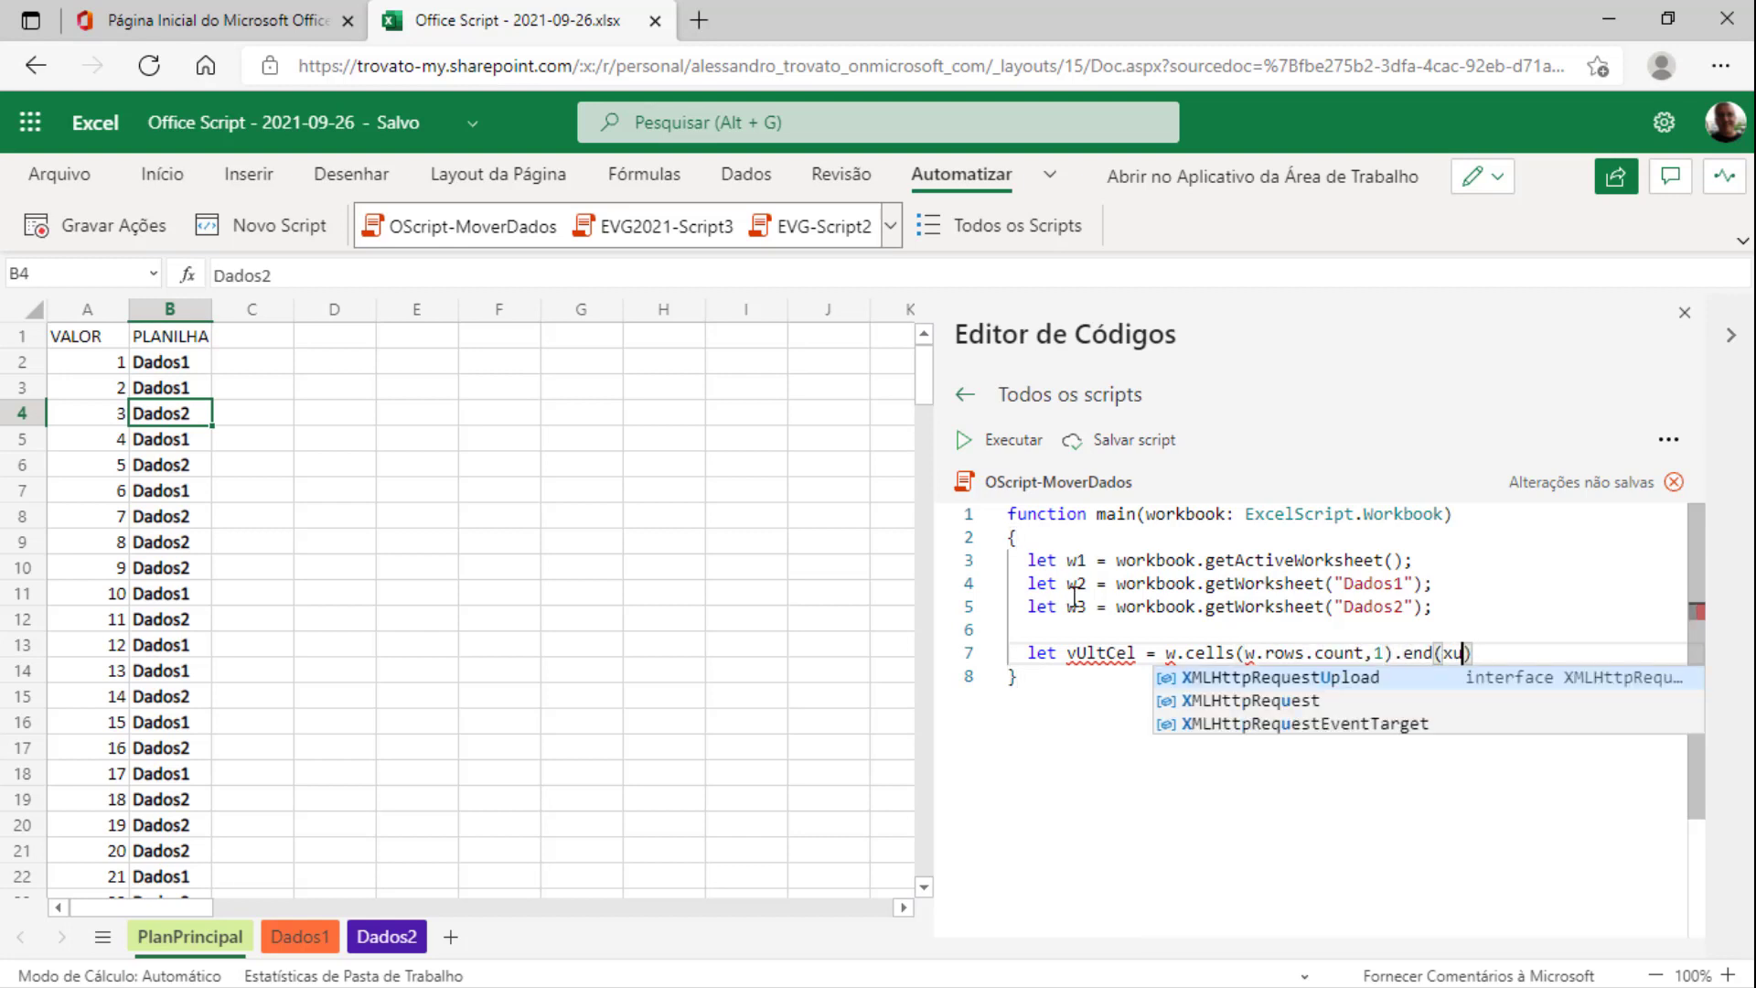
type("p);")
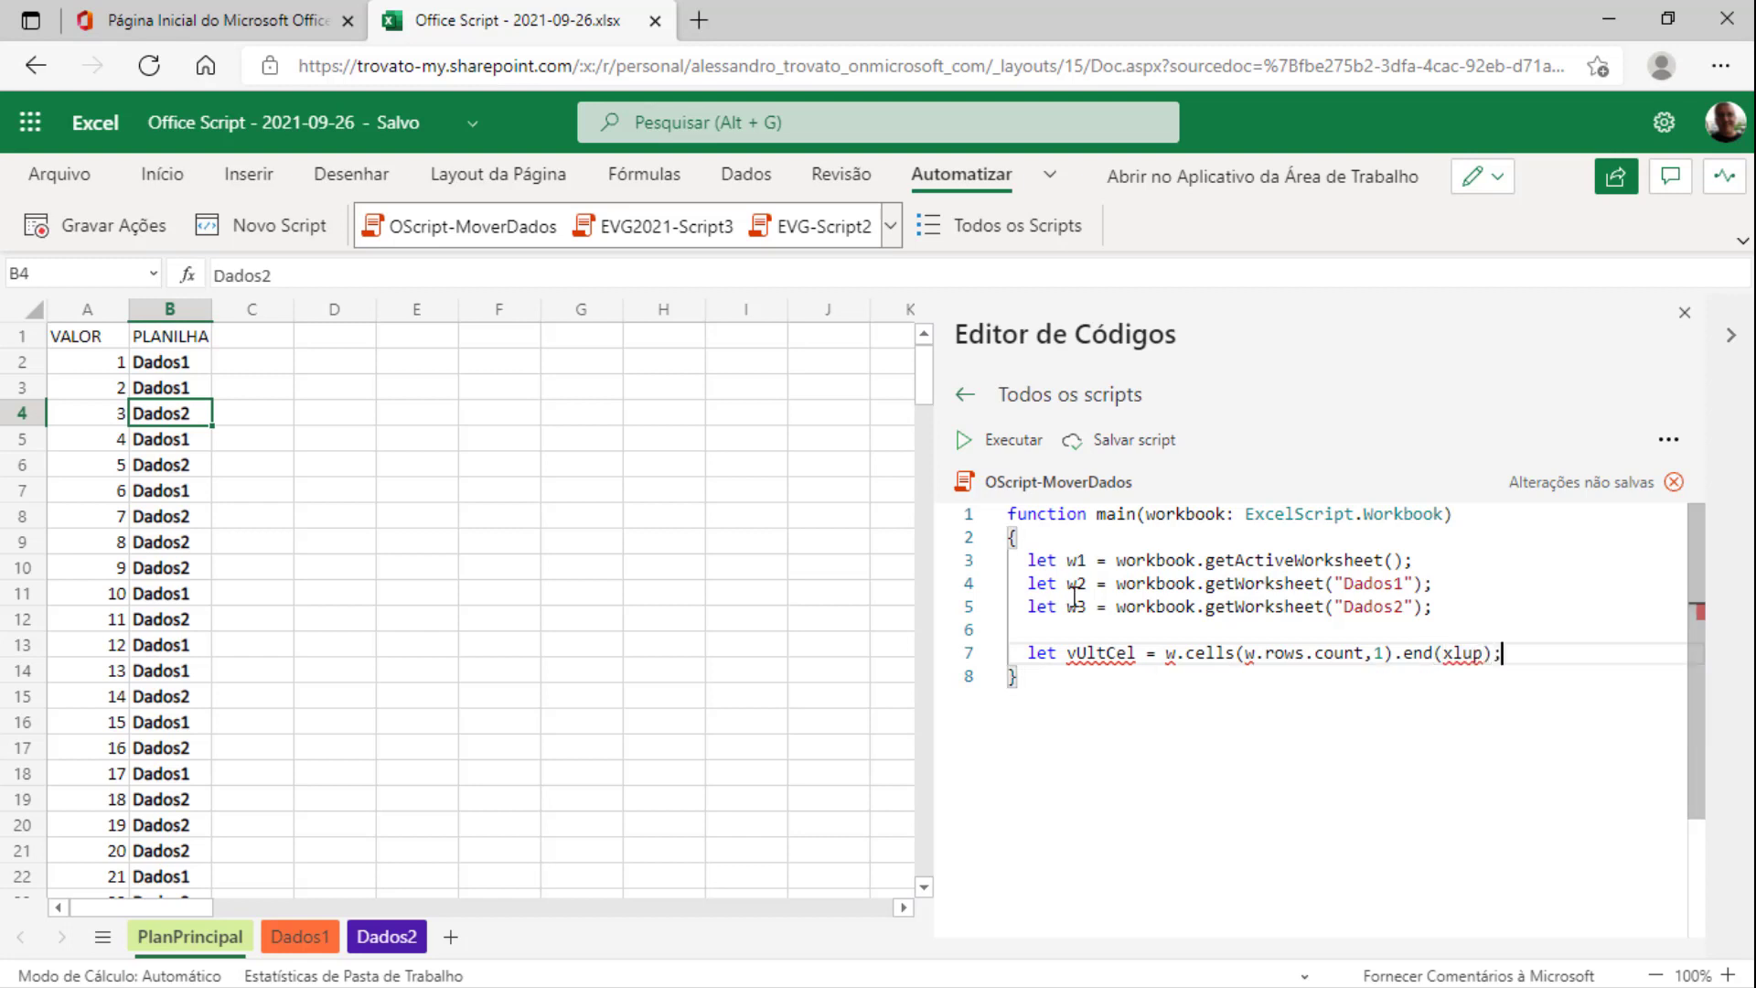
key("Return")
Select the expression after the equals sign on the vUltCel line
key("Up")
key("End")
key("shift+Home")
key("ctrl+shift+Right")
key("ctrl+shift+Right")
key("ctrl+shift+Right")
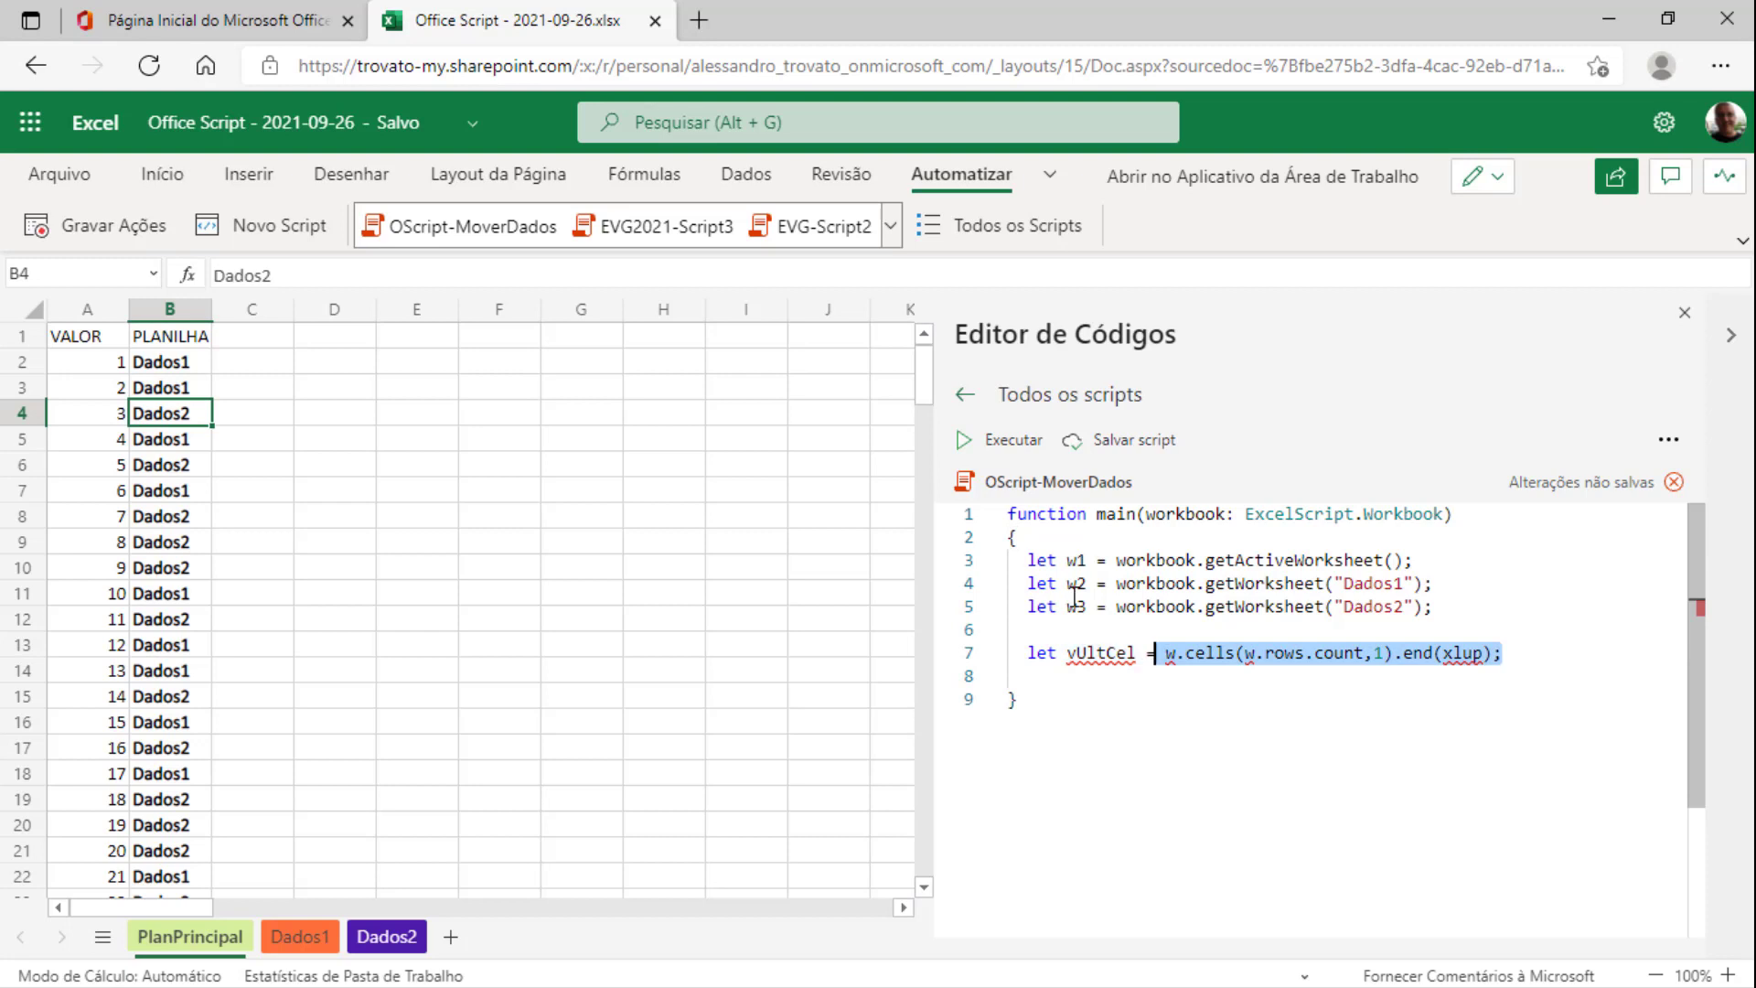
Replace the VBA expression with w1.getCell(w1.getRange().getRowCount() -1 as the row argument
key("BackSpace")
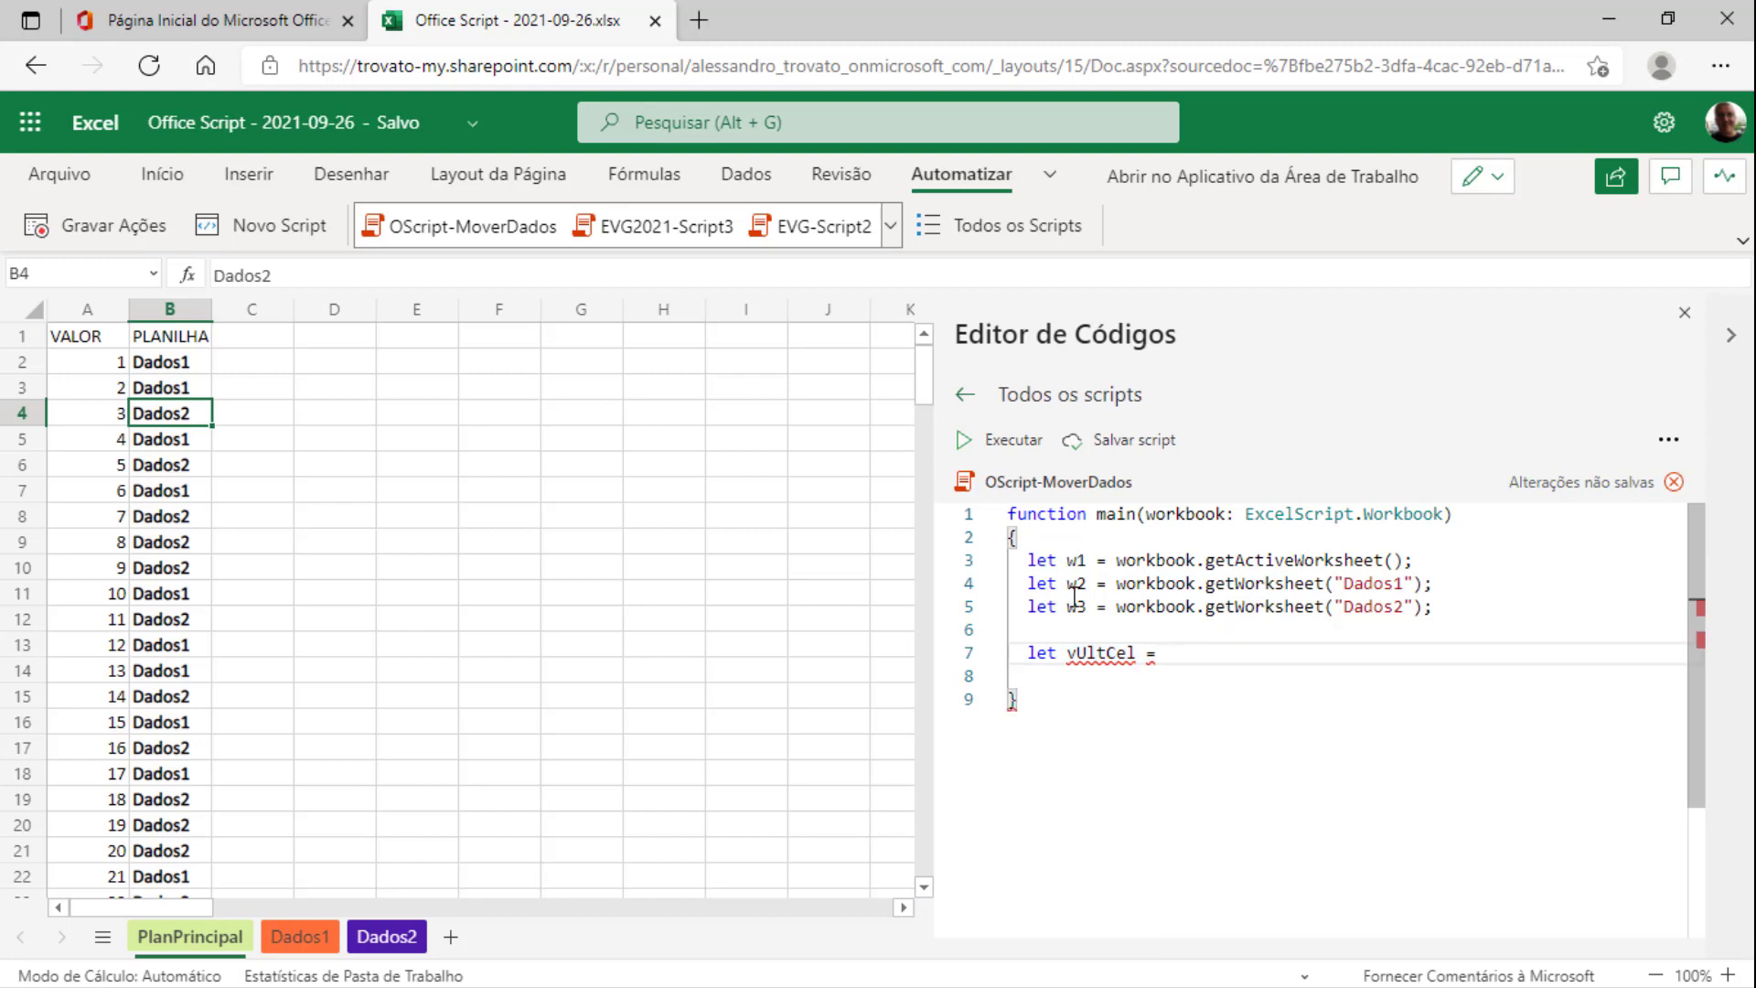
type("w1")
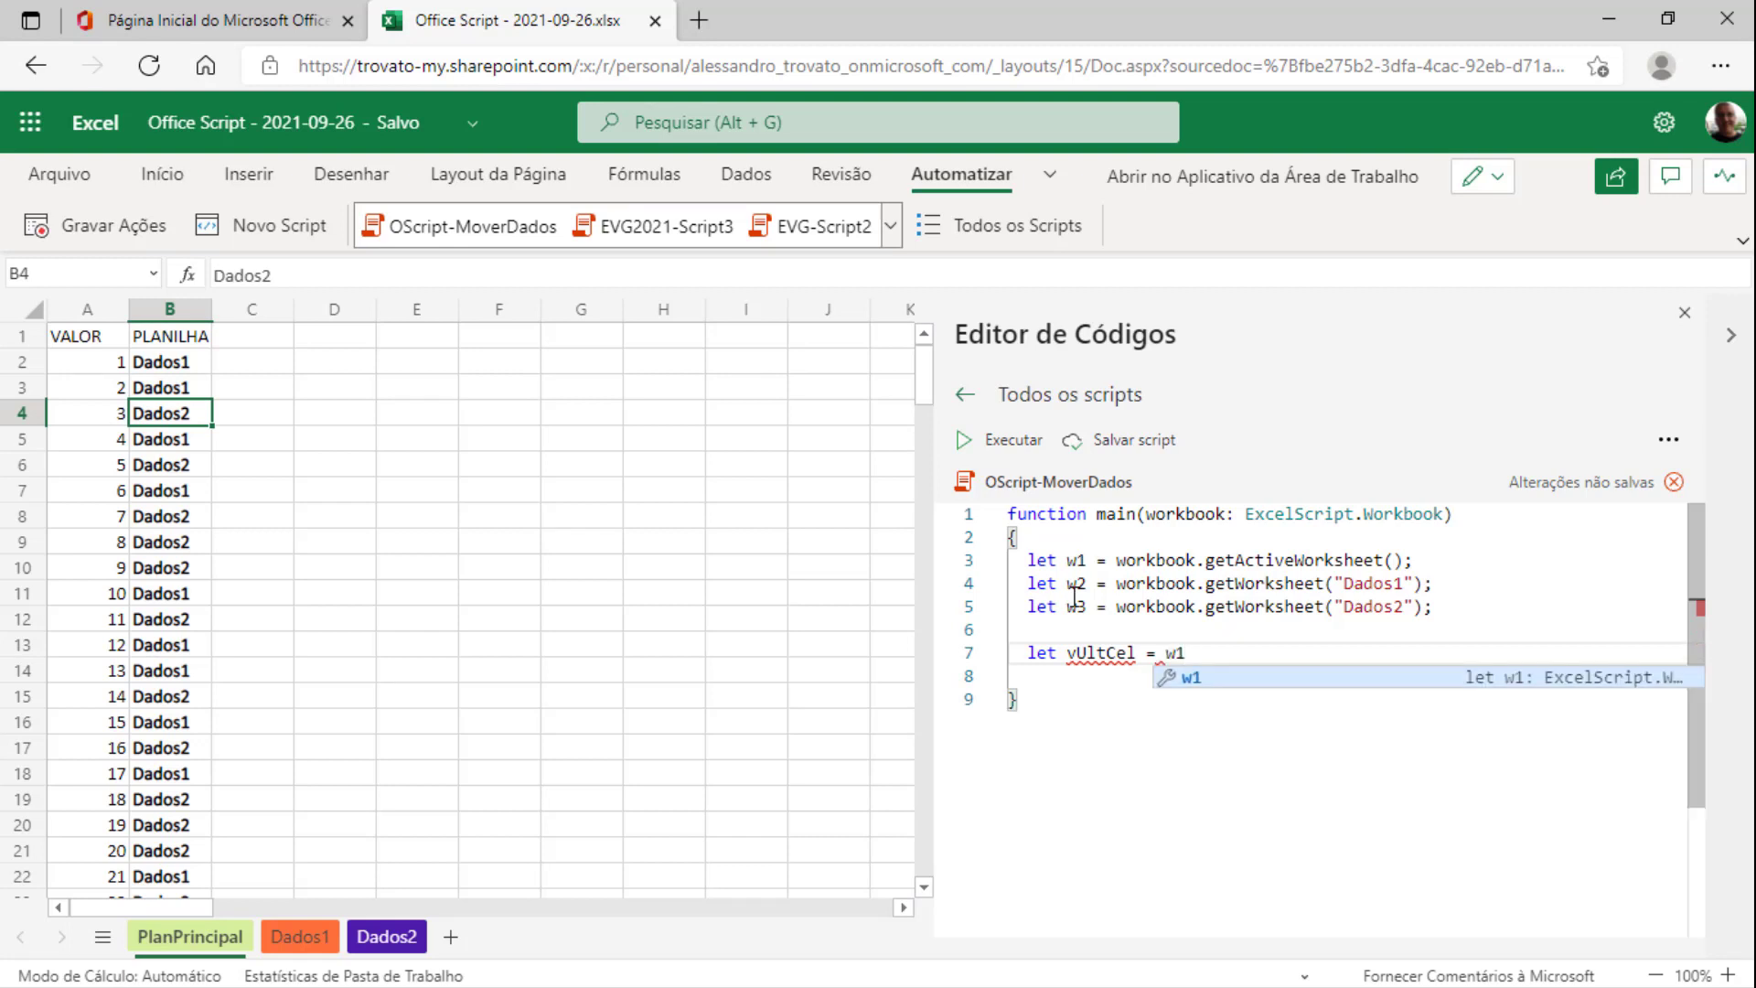
type(".")
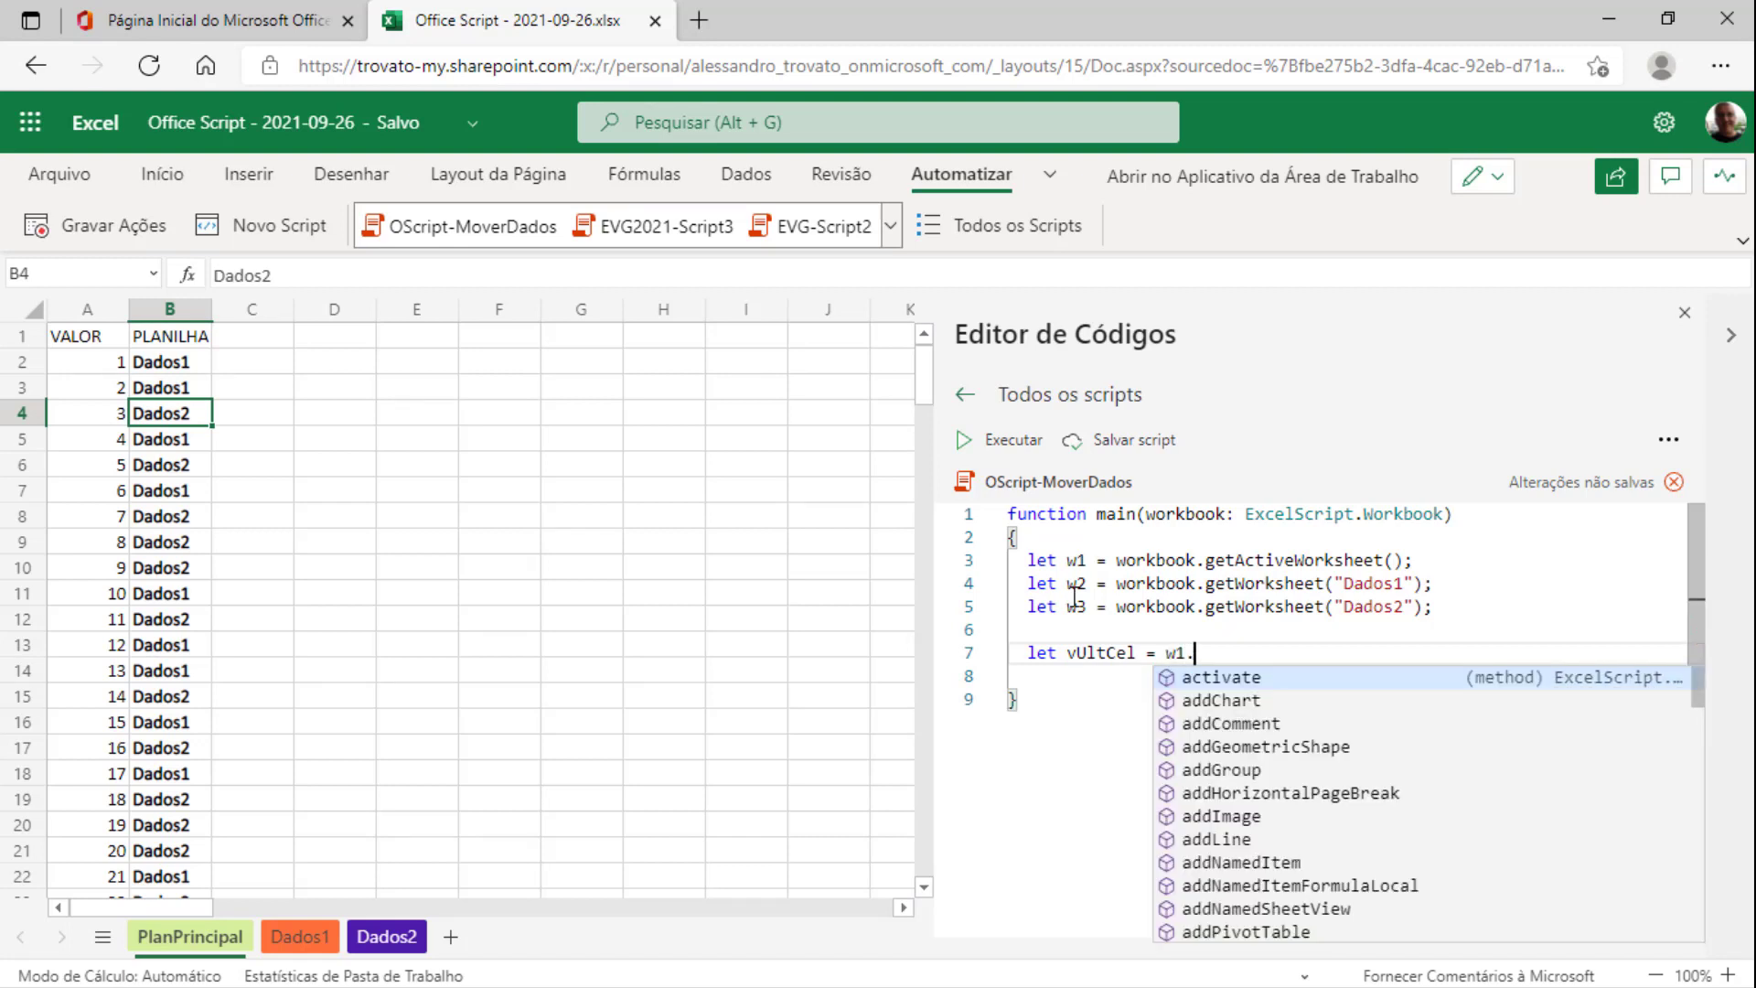
type("getCell")
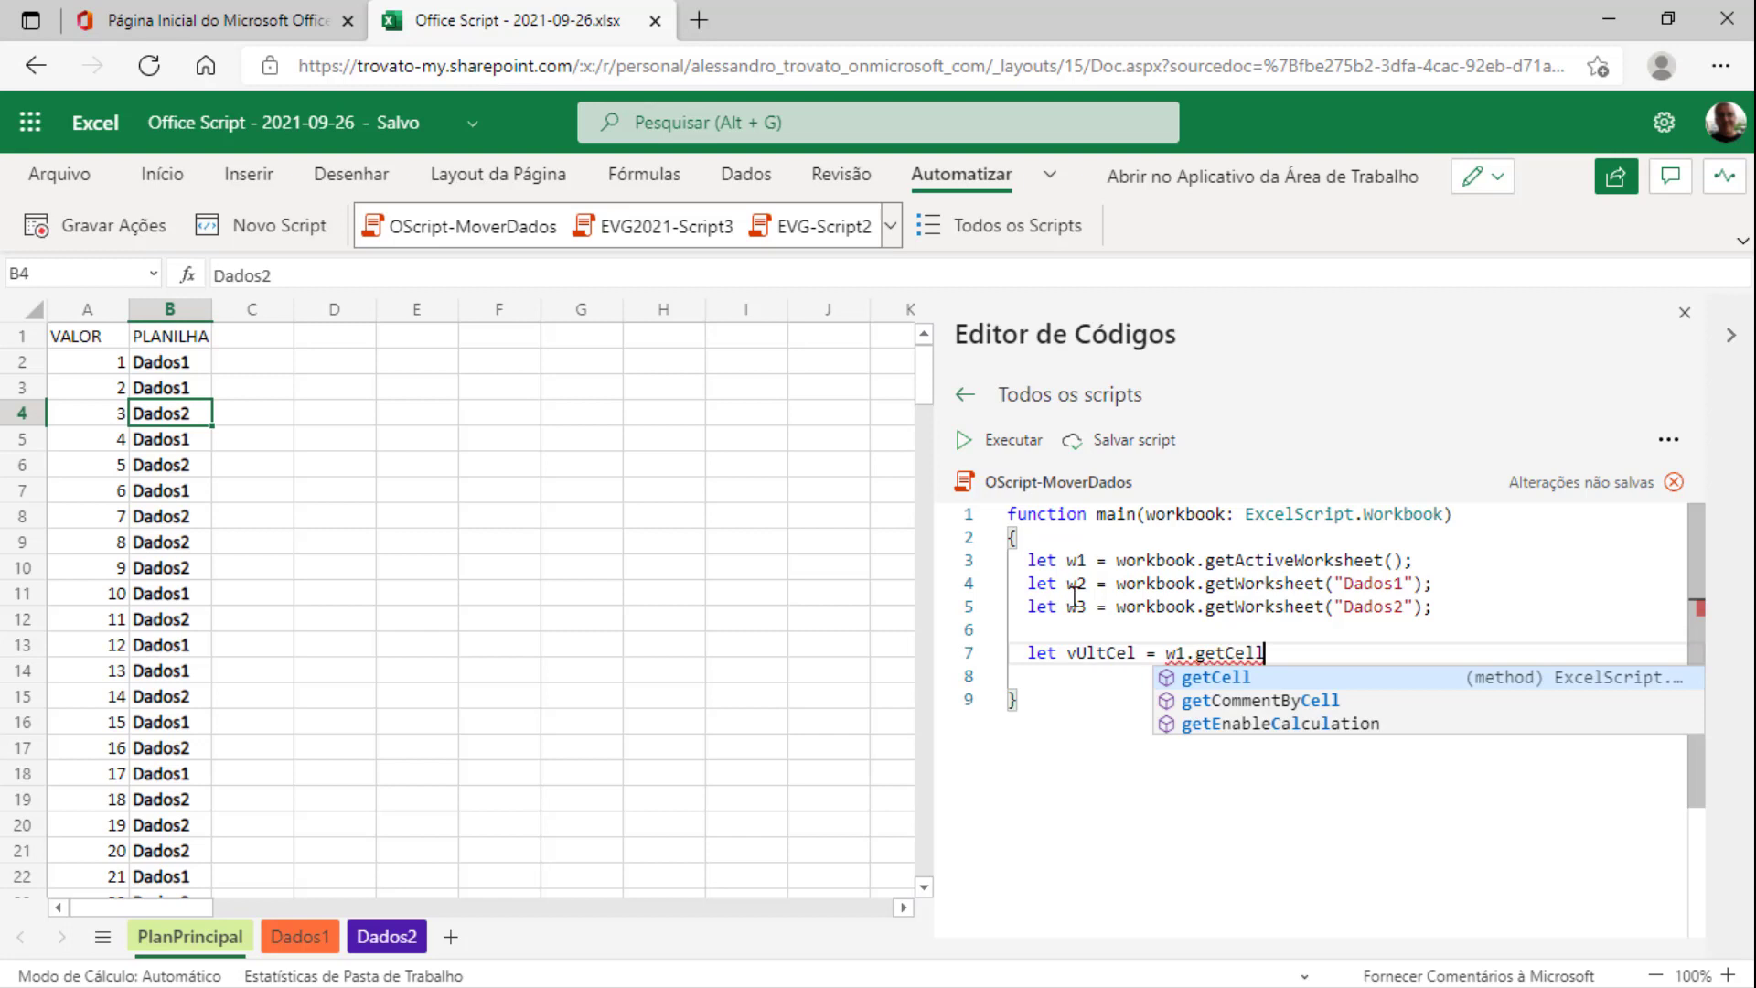
type("(")
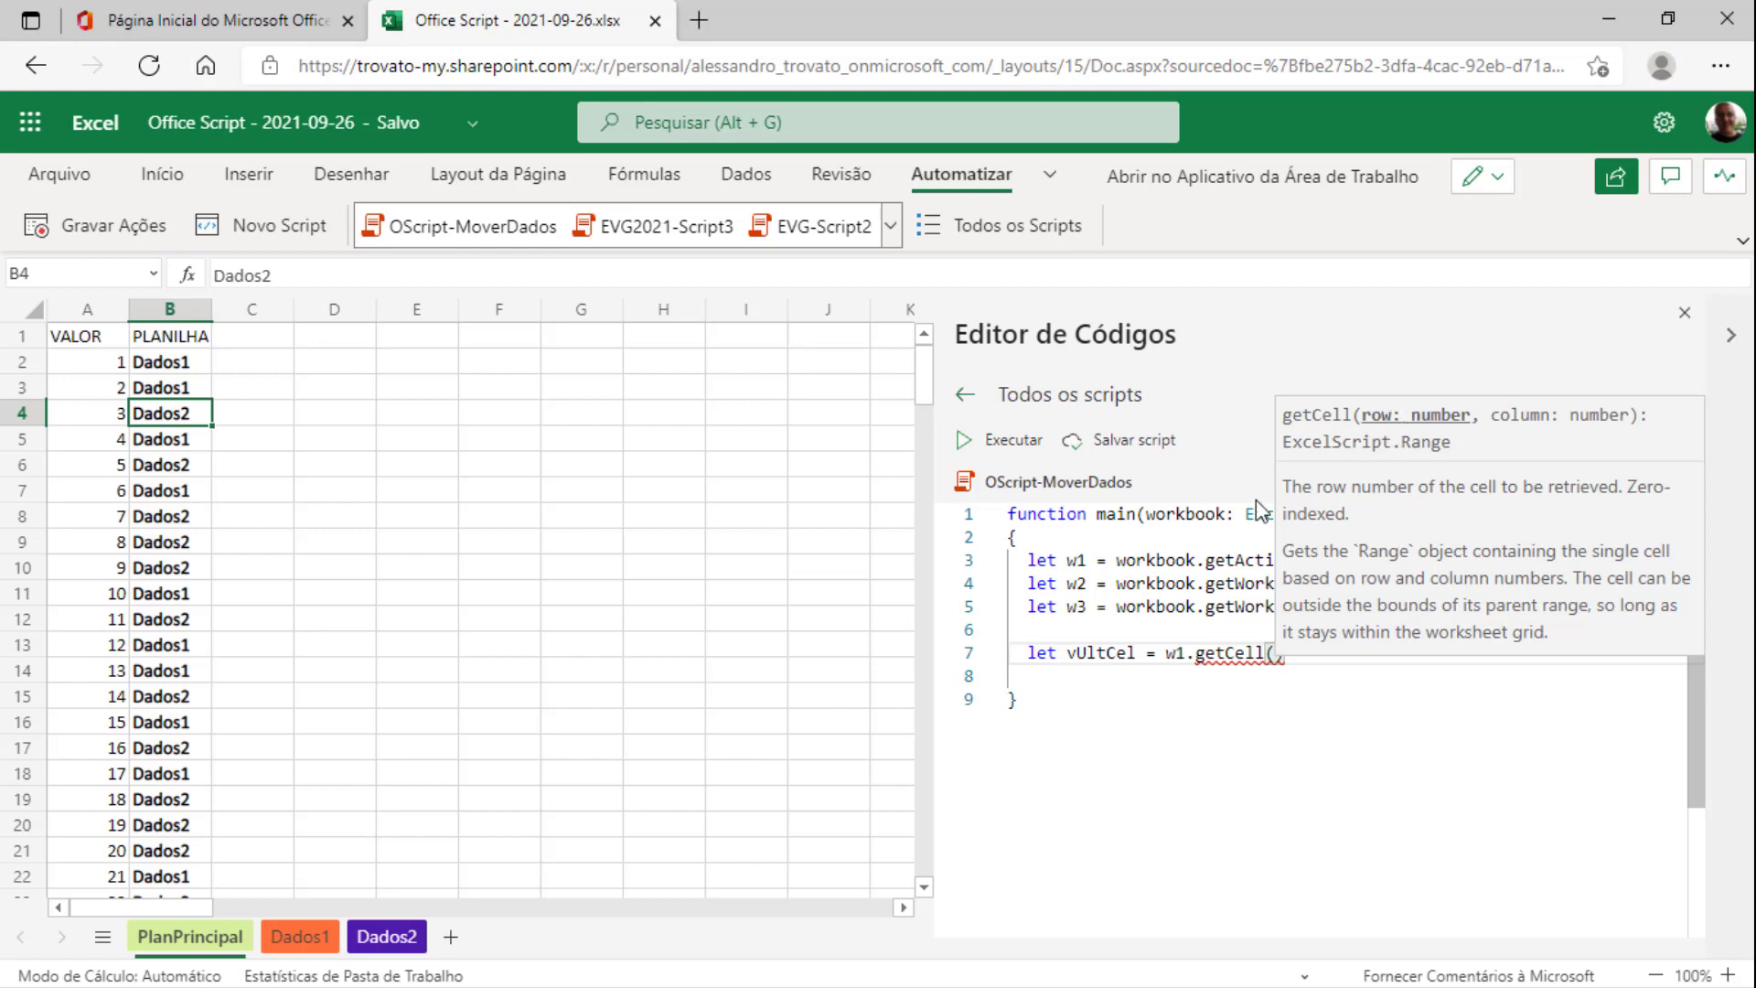
mouse_move(1235, 653)
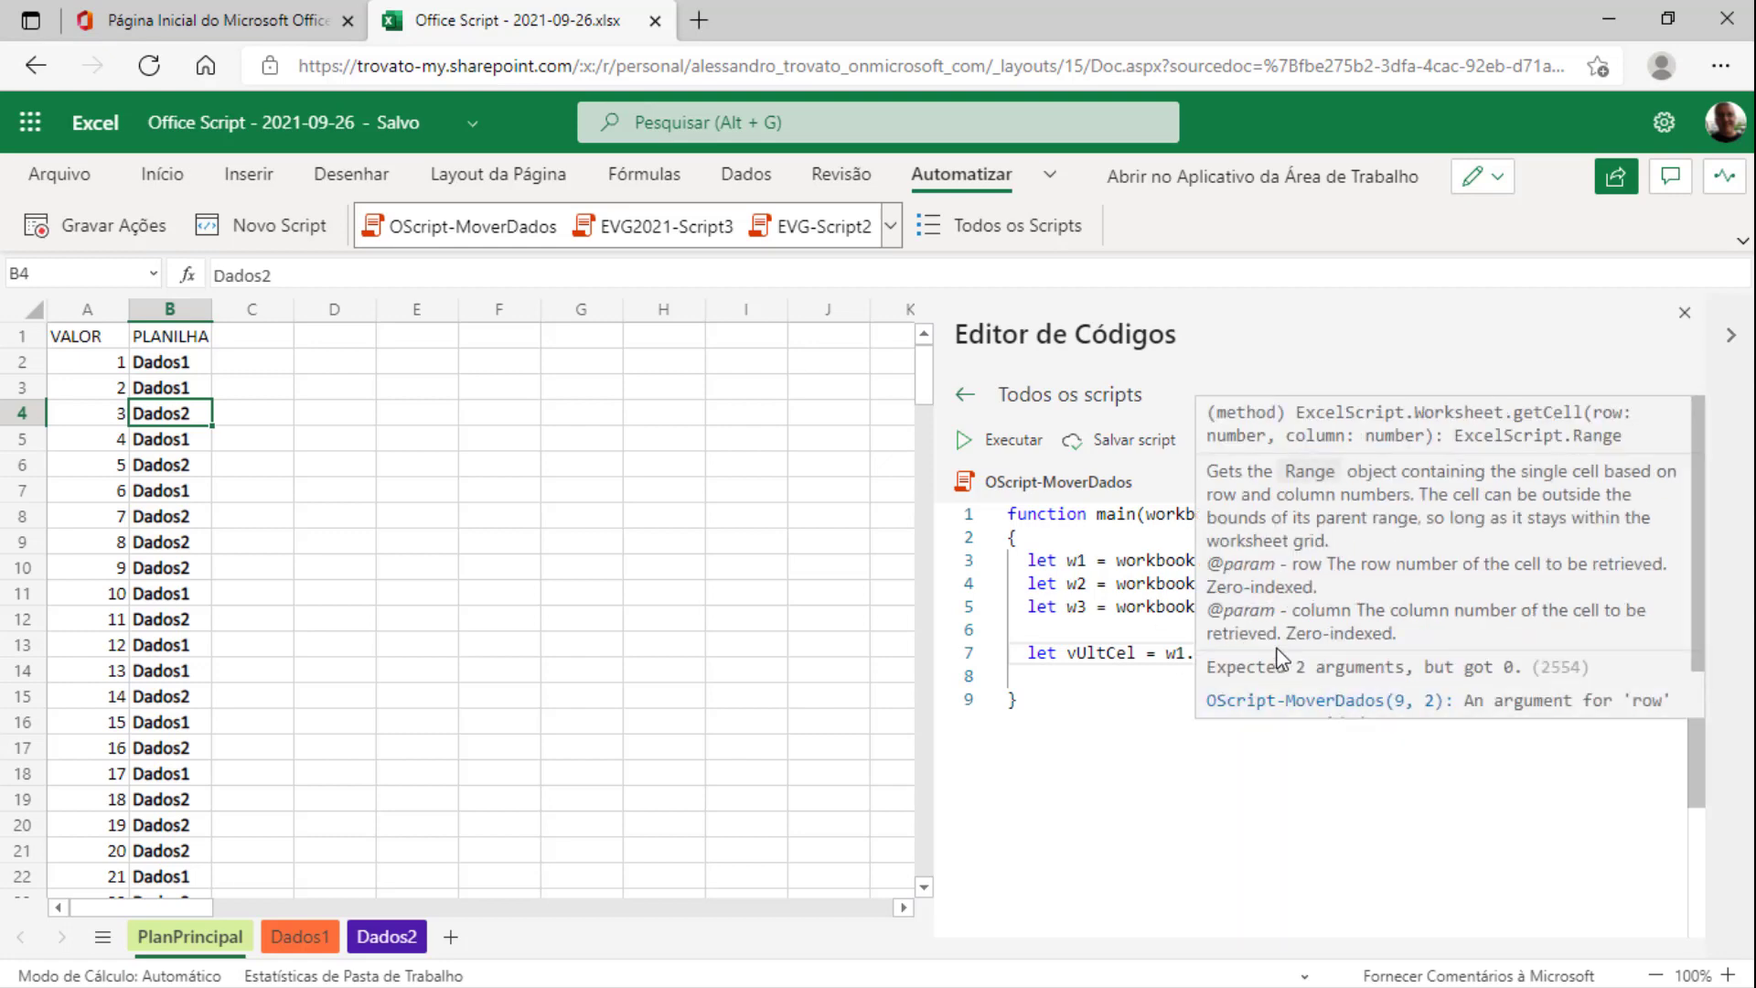
left_click(1276, 654)
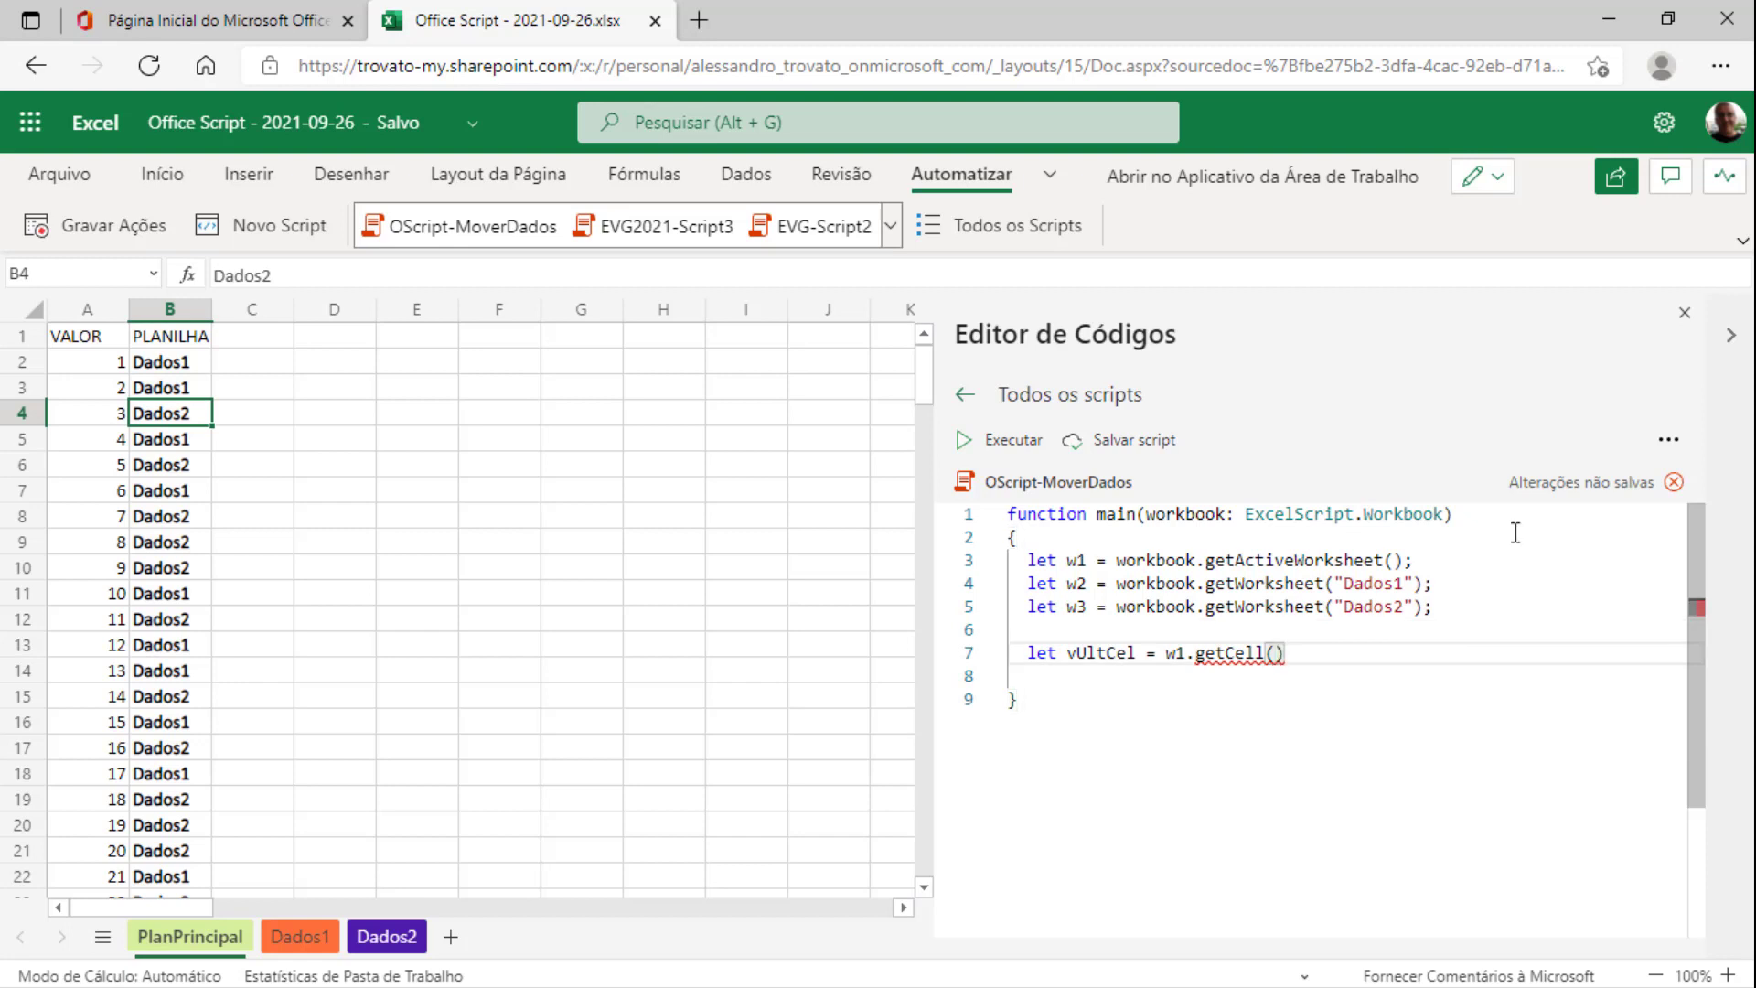
type("w")
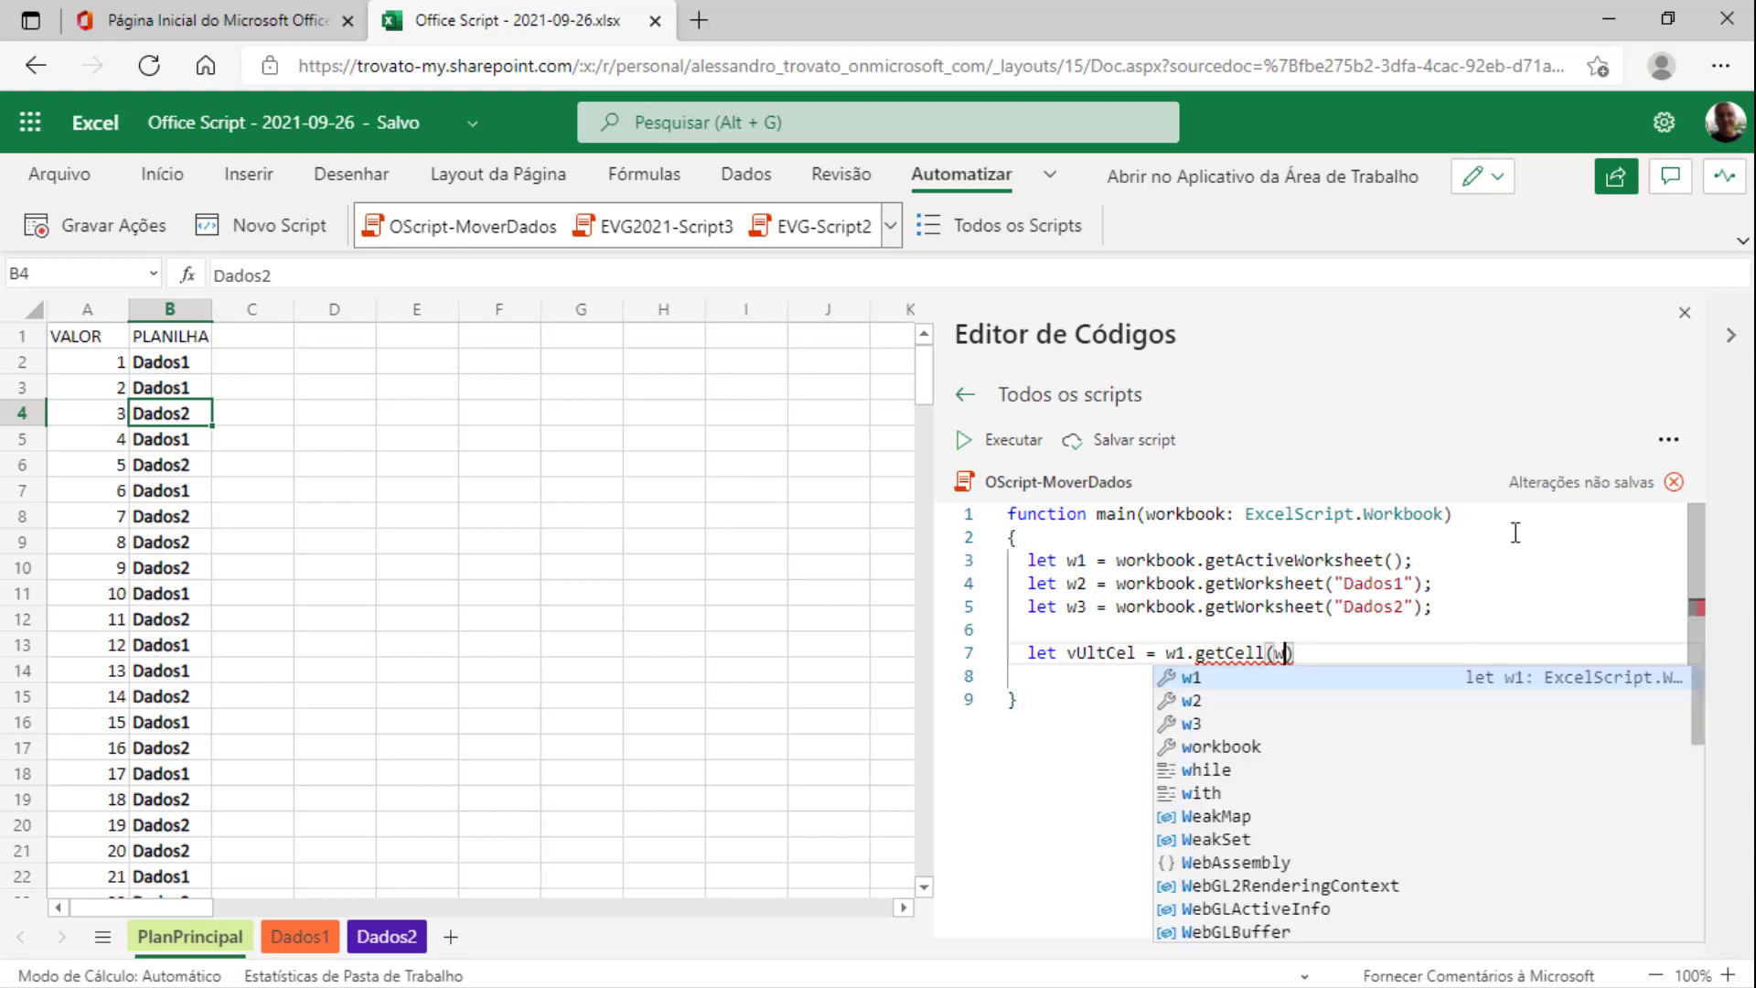
type("1.")
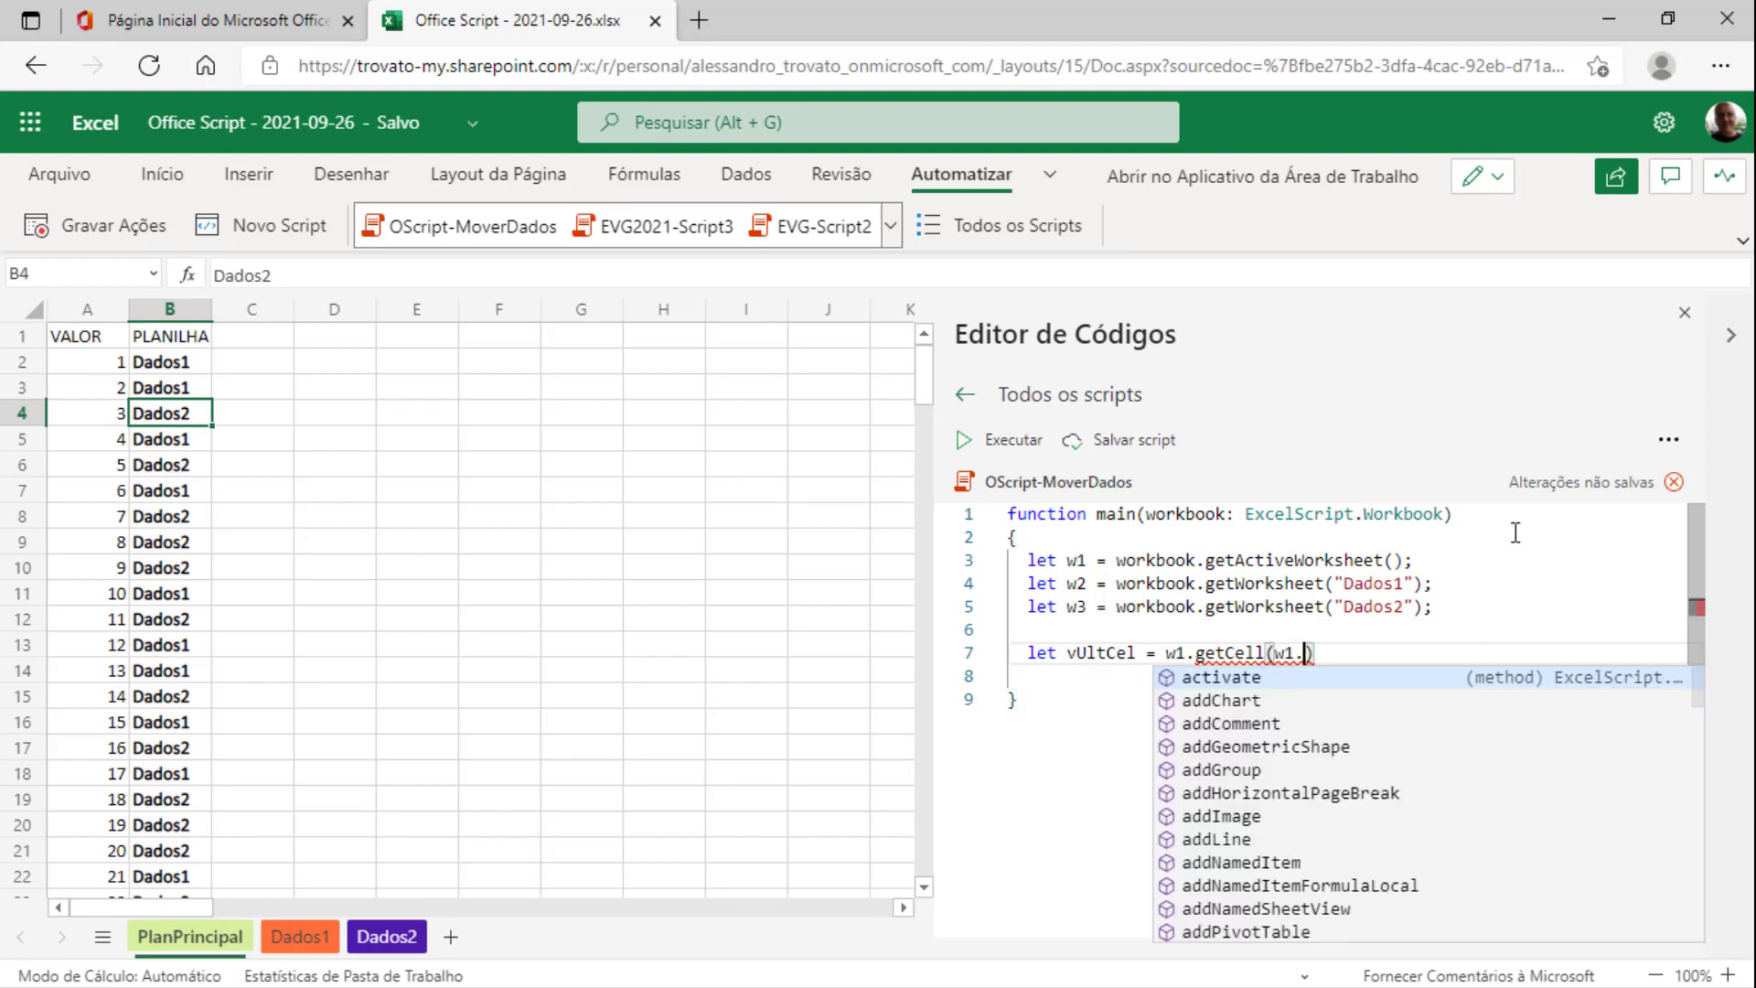
type("get")
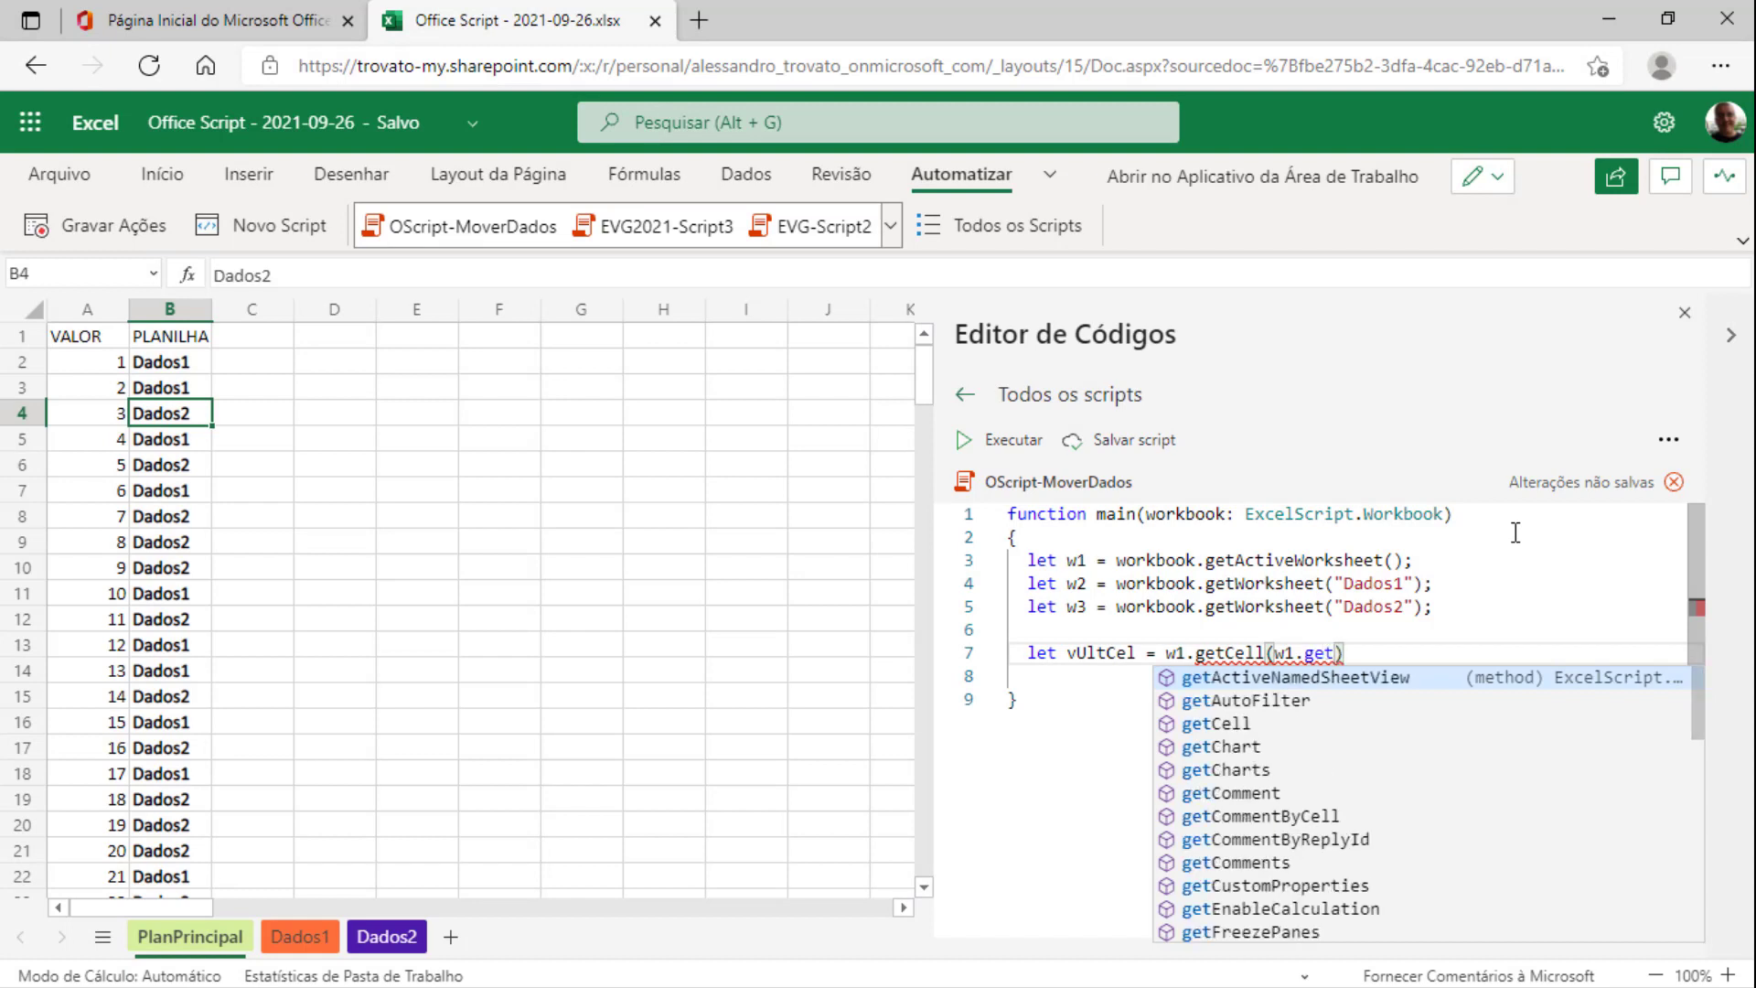
type("Range()")
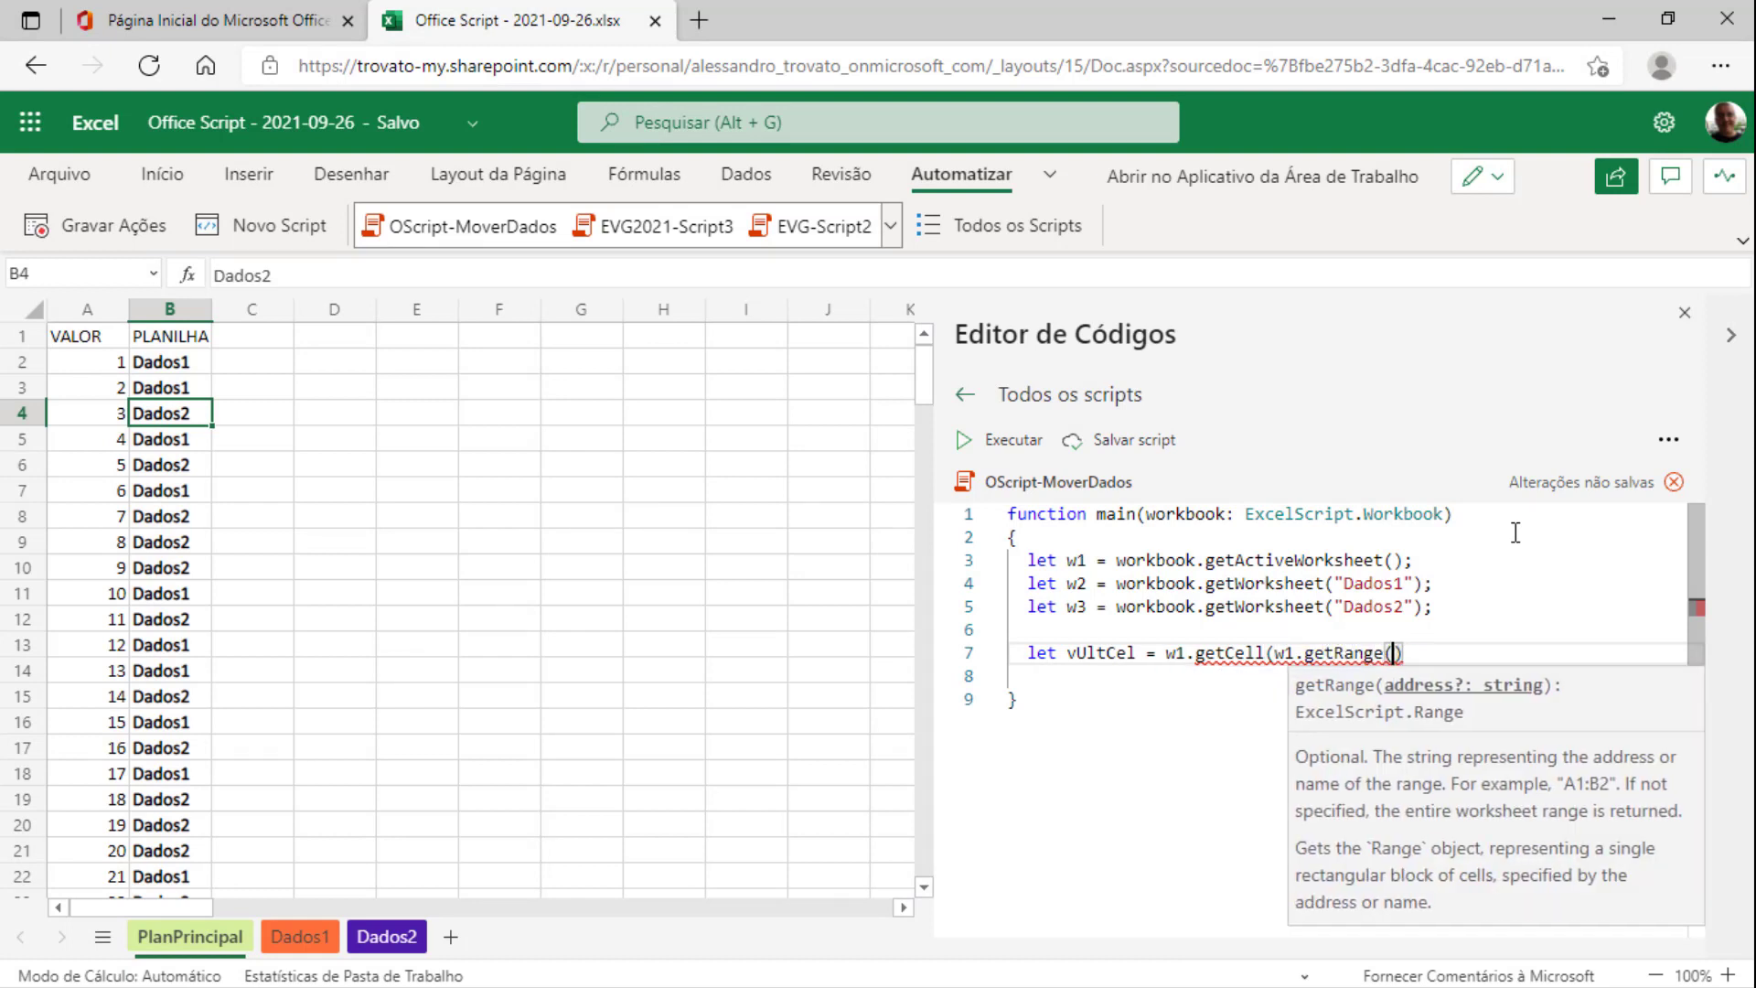
key("Delete")
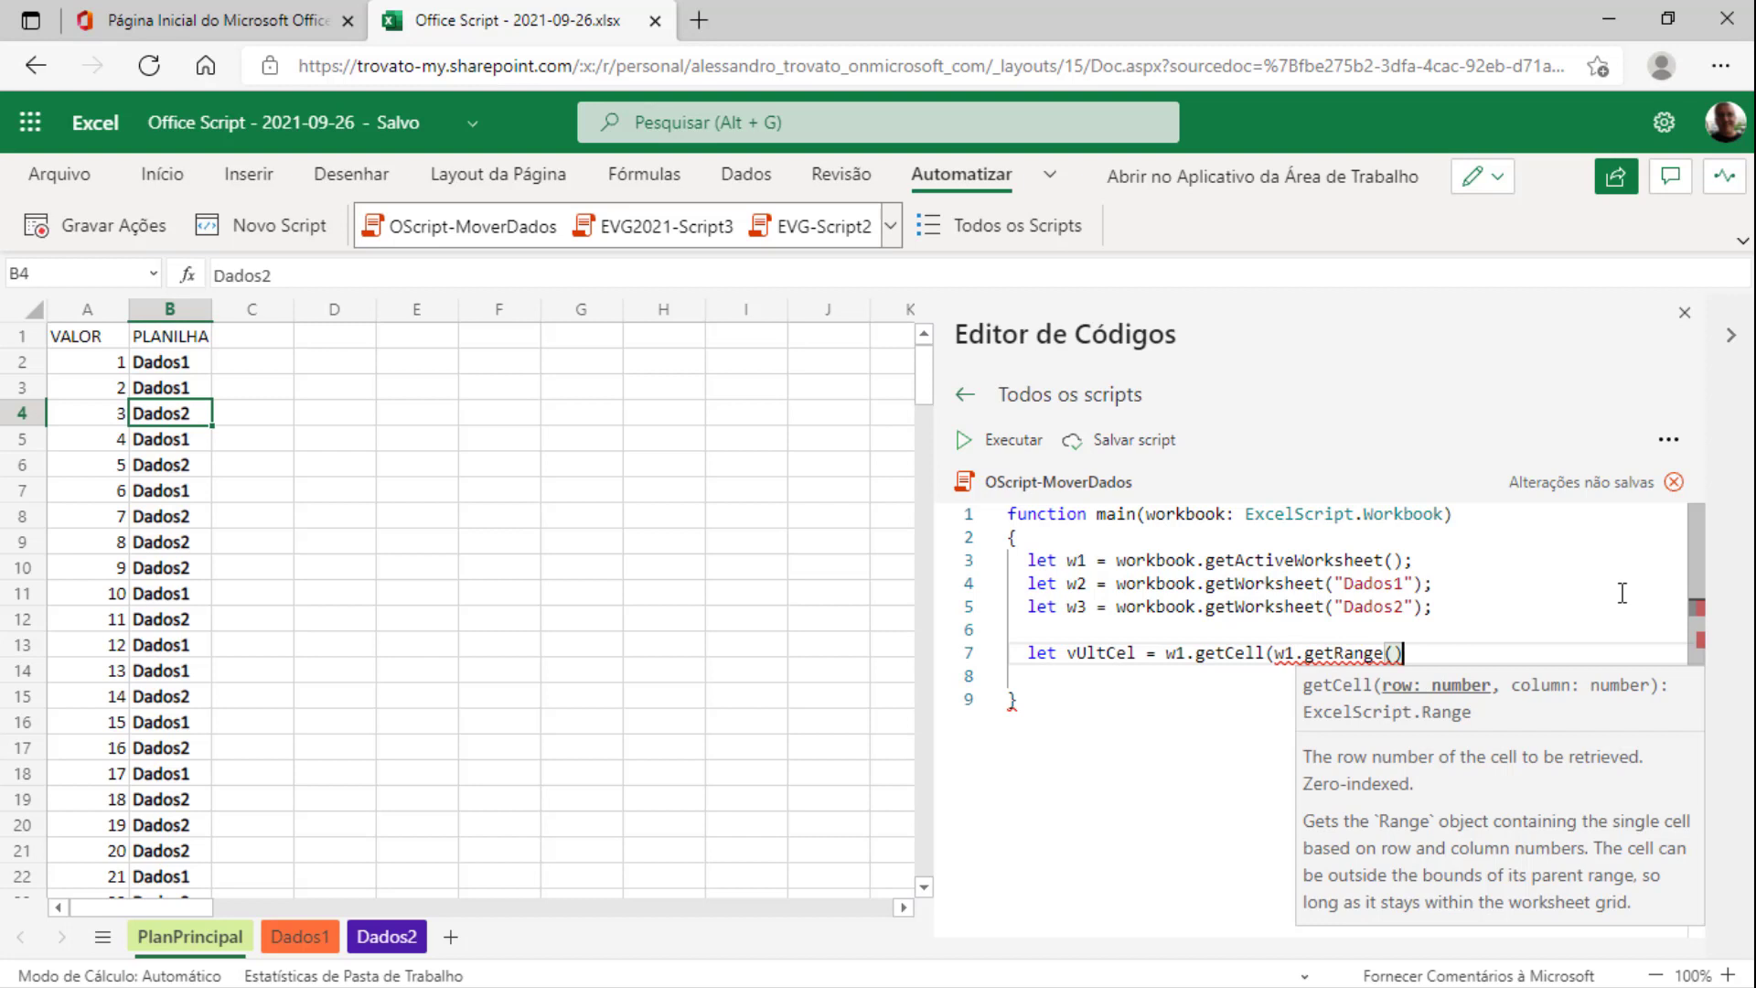
type(".get")
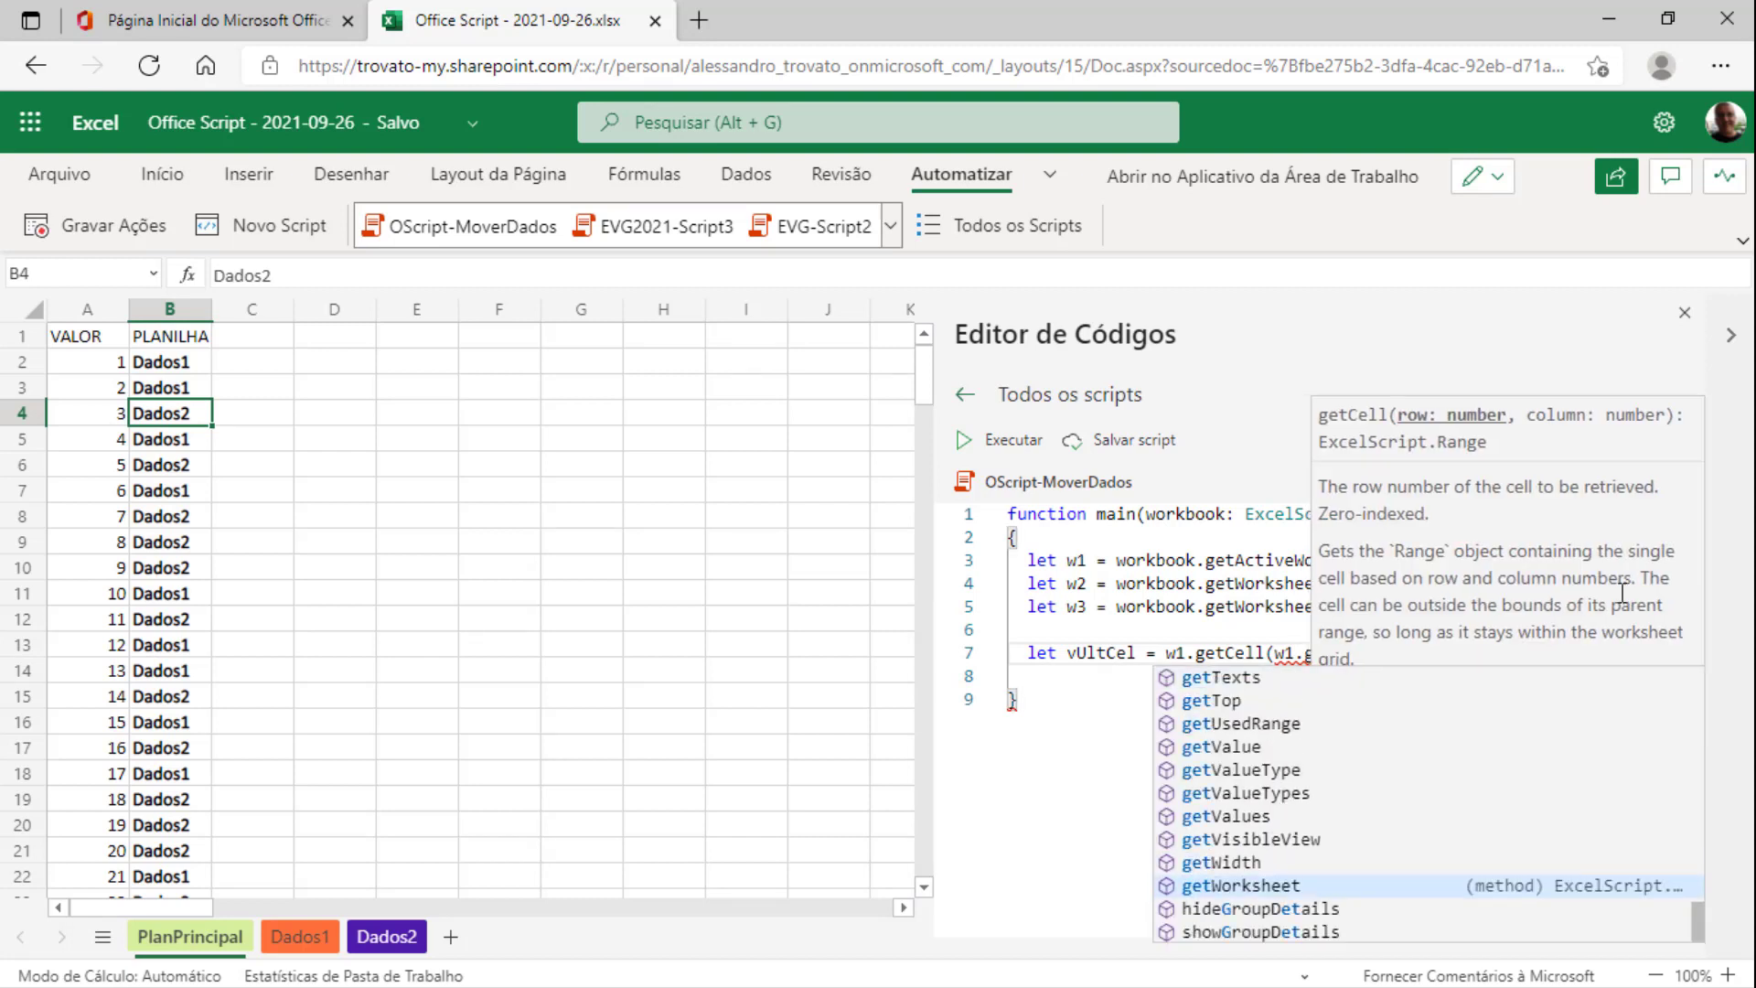
type("RowCount")
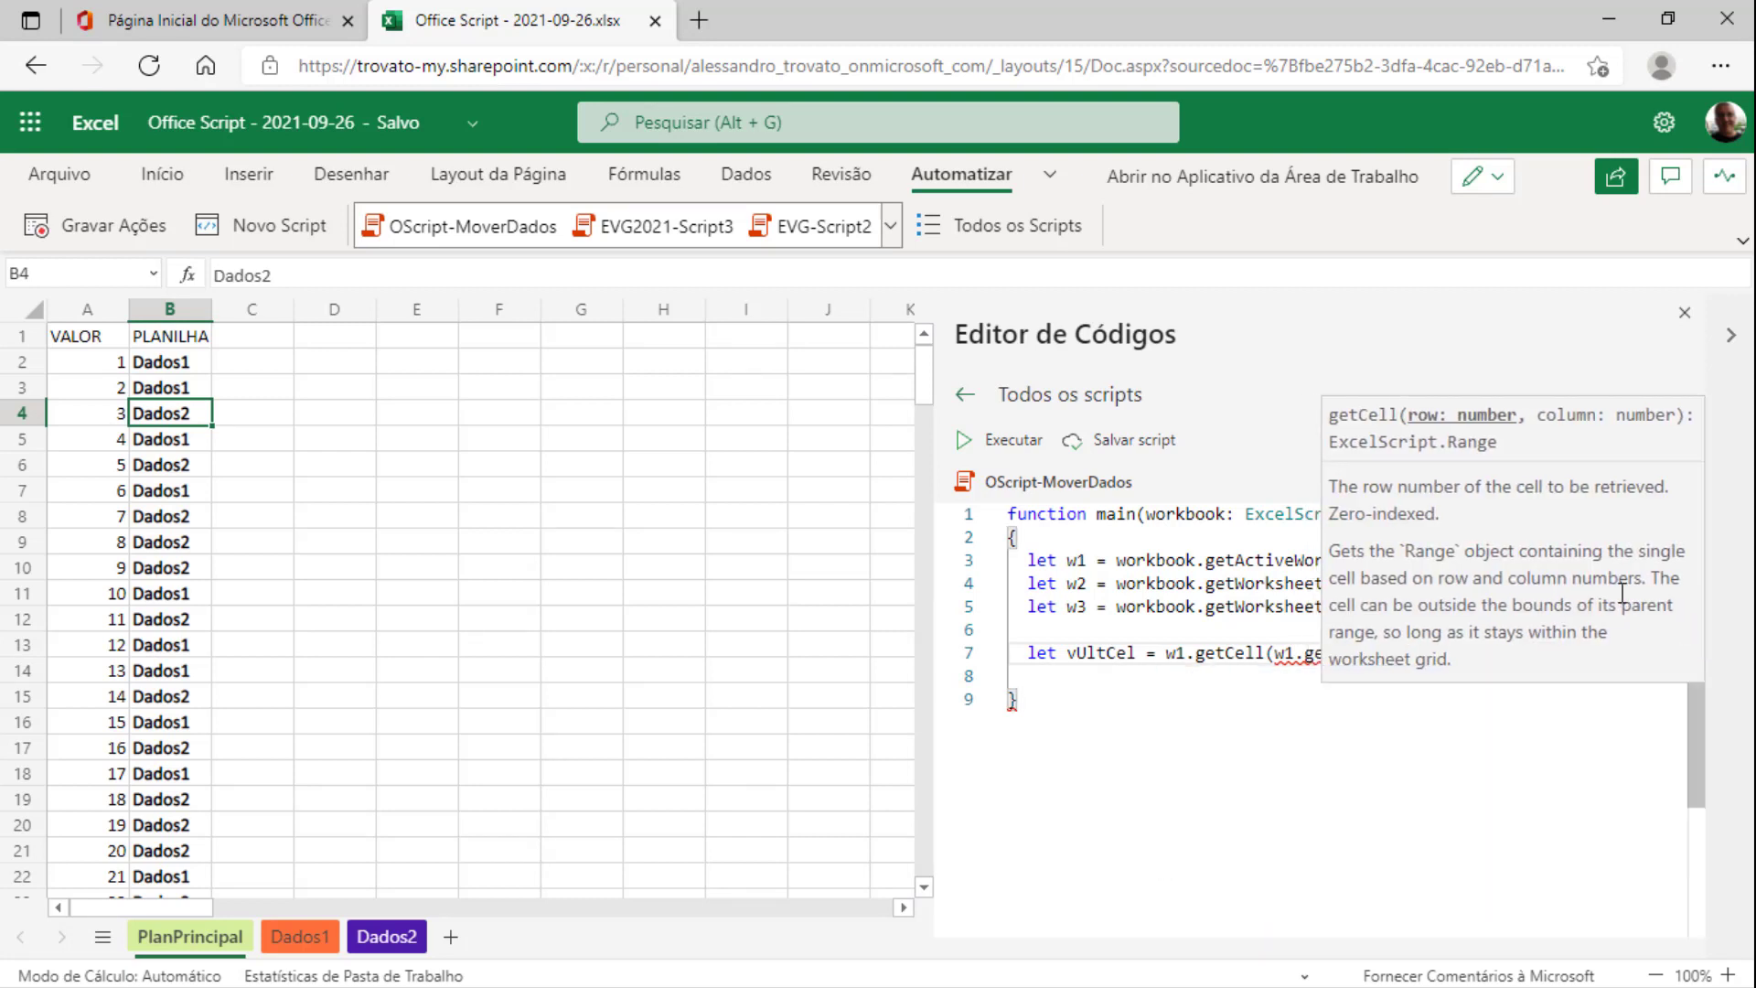
type("().getRowCount(")
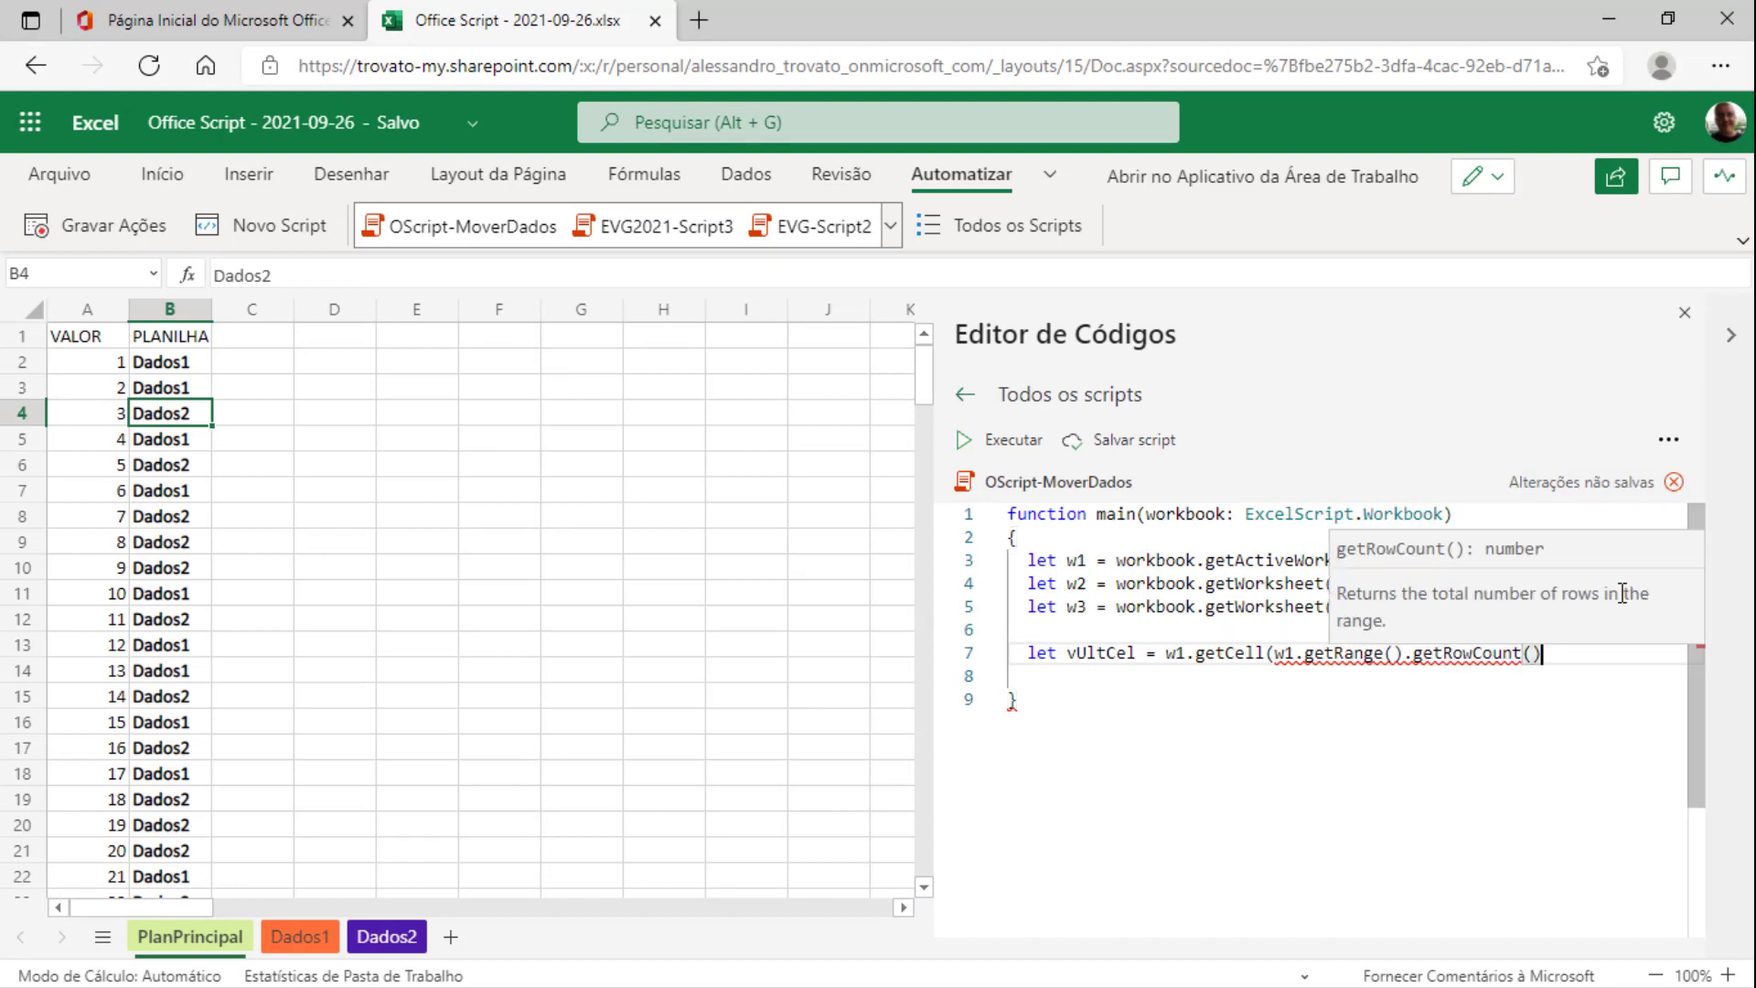
type(" -")
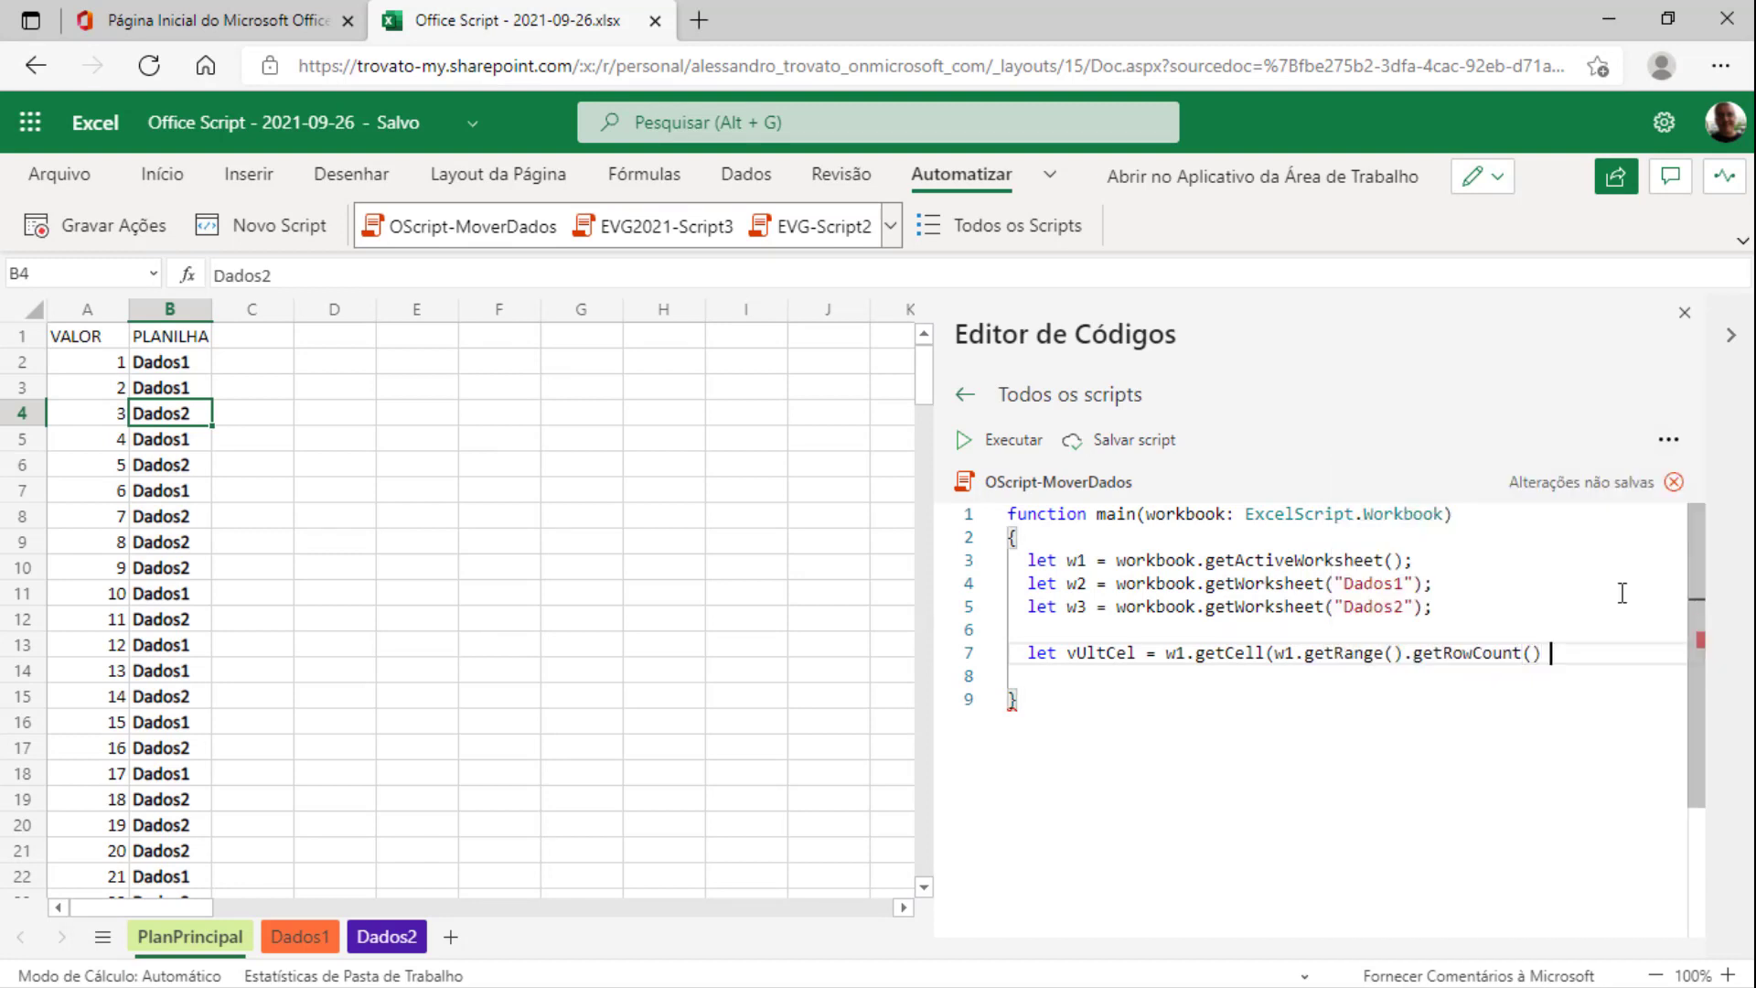
type("1")
Finish the getCell call with column argument 0, giving getCell(...getRowCount() -1,0)
type(",")
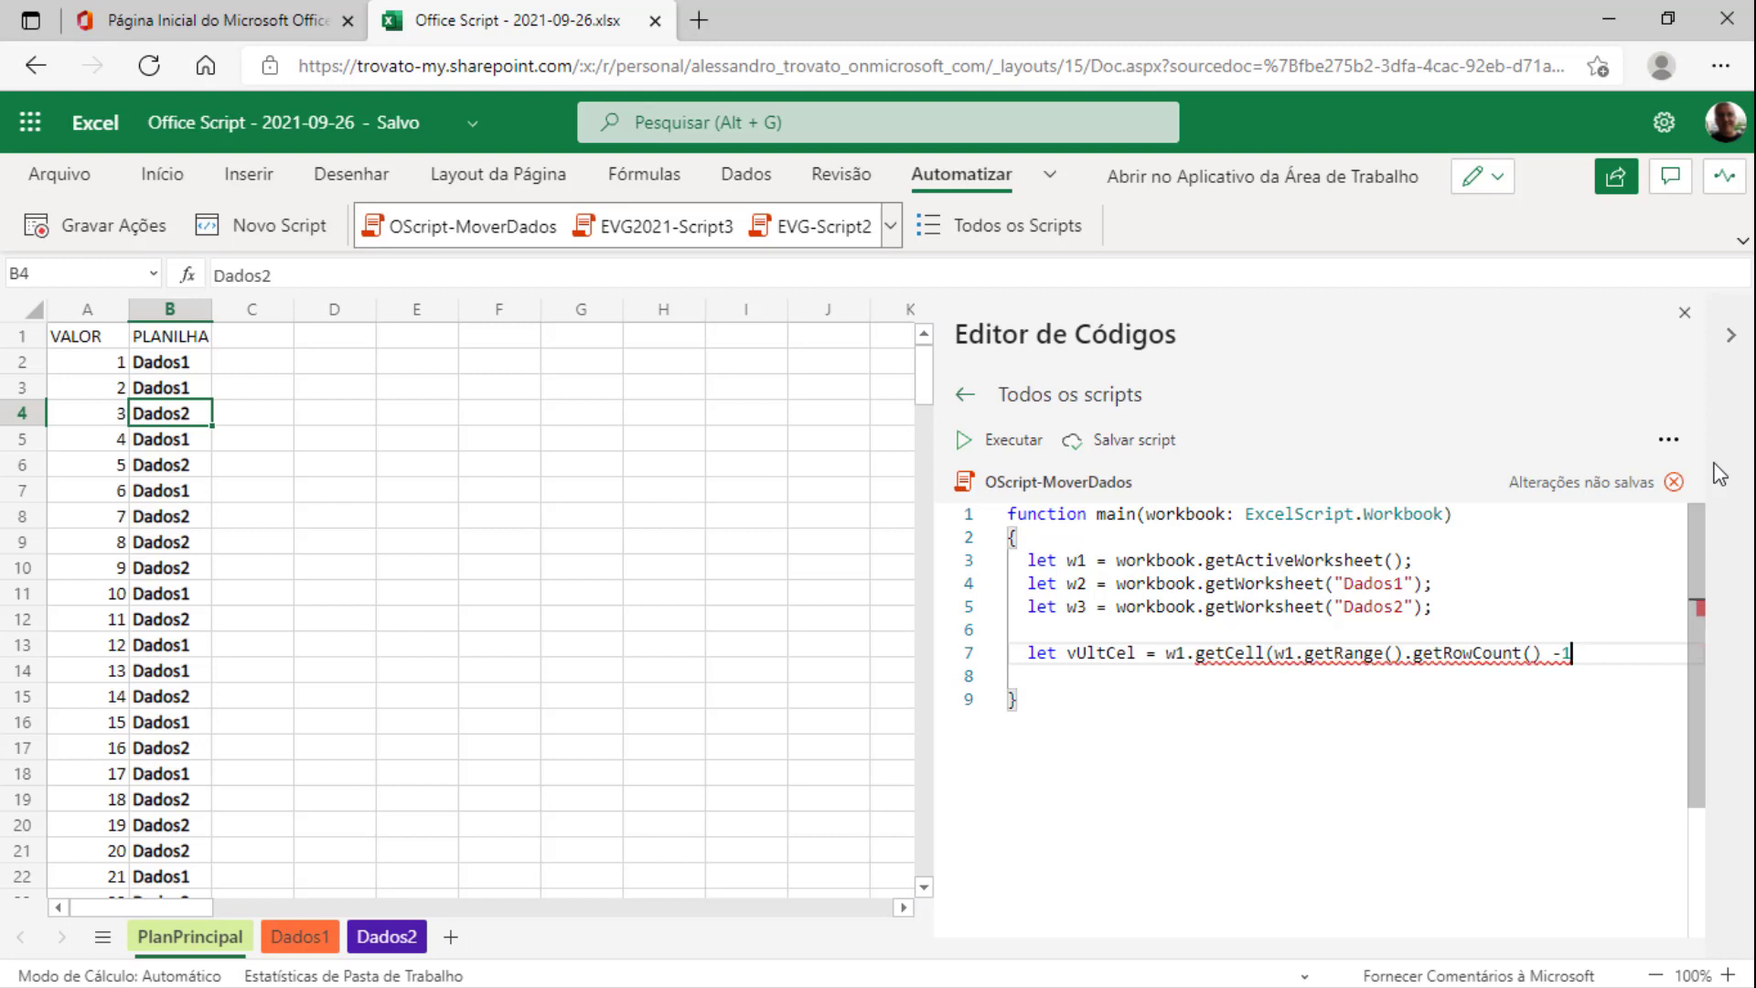
type("0)")
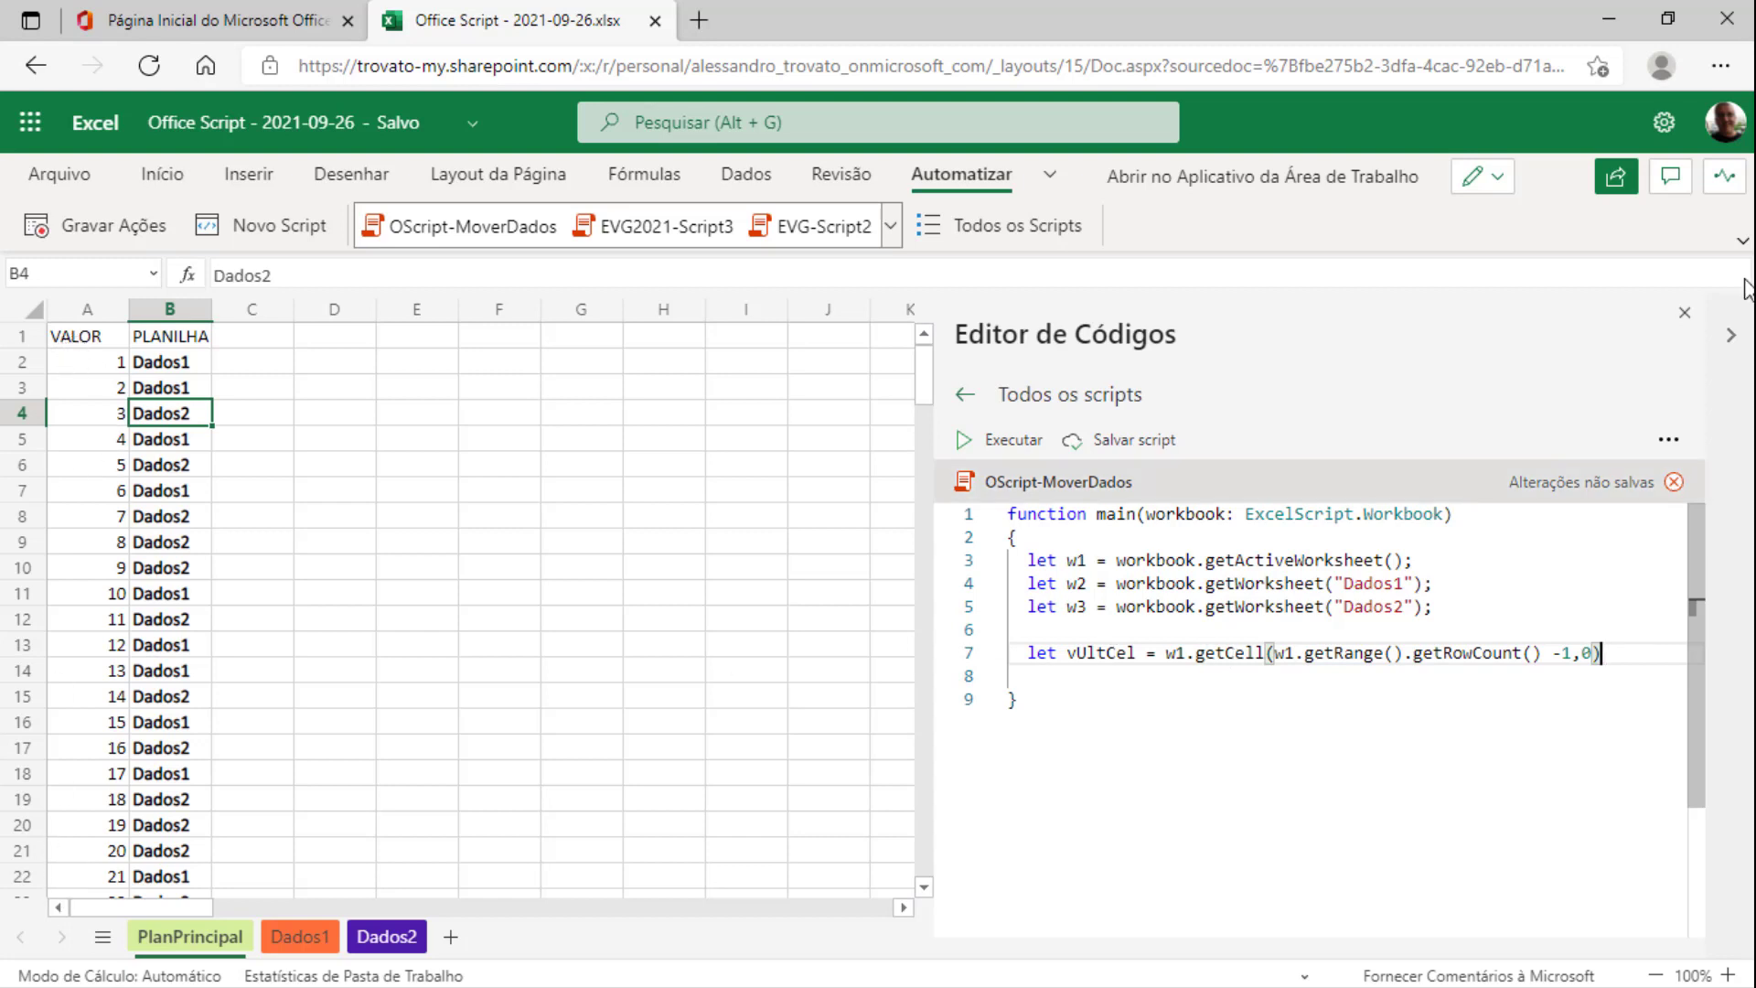
Chain .getRangeEdge(ExcelScript.KeyboardDirection.up).getRowIndex(); onto vUltCel and add two blank lines
type(".")
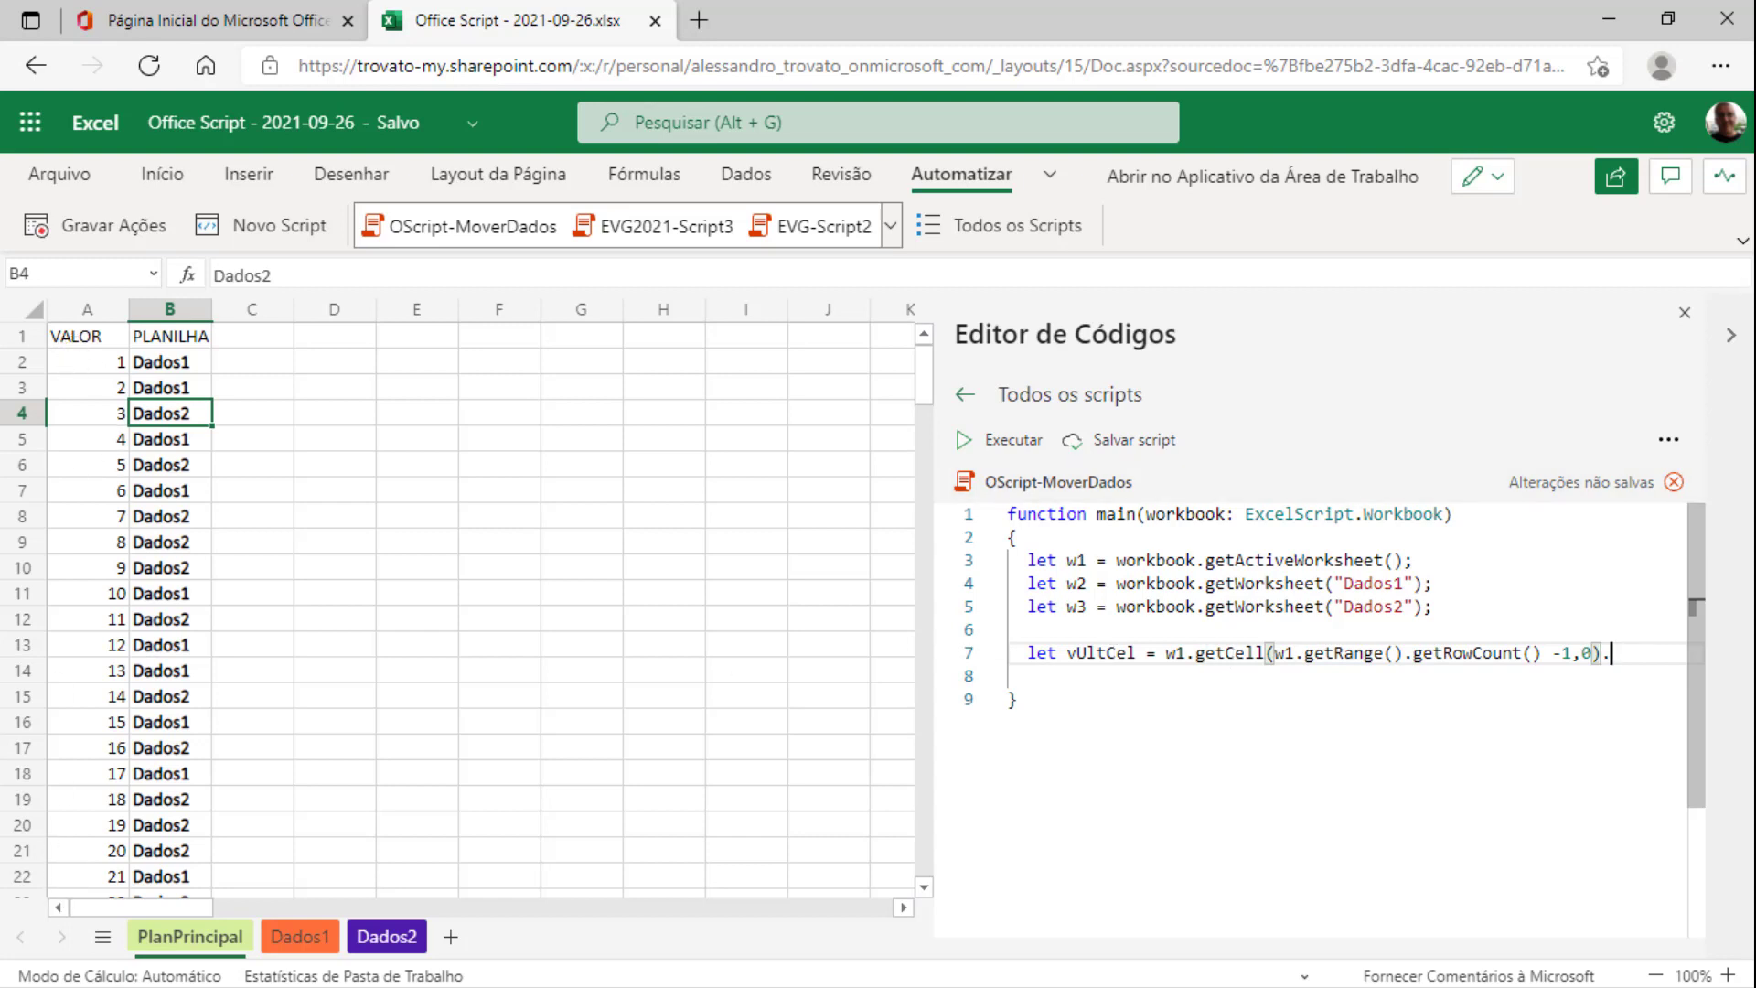
type("ge")
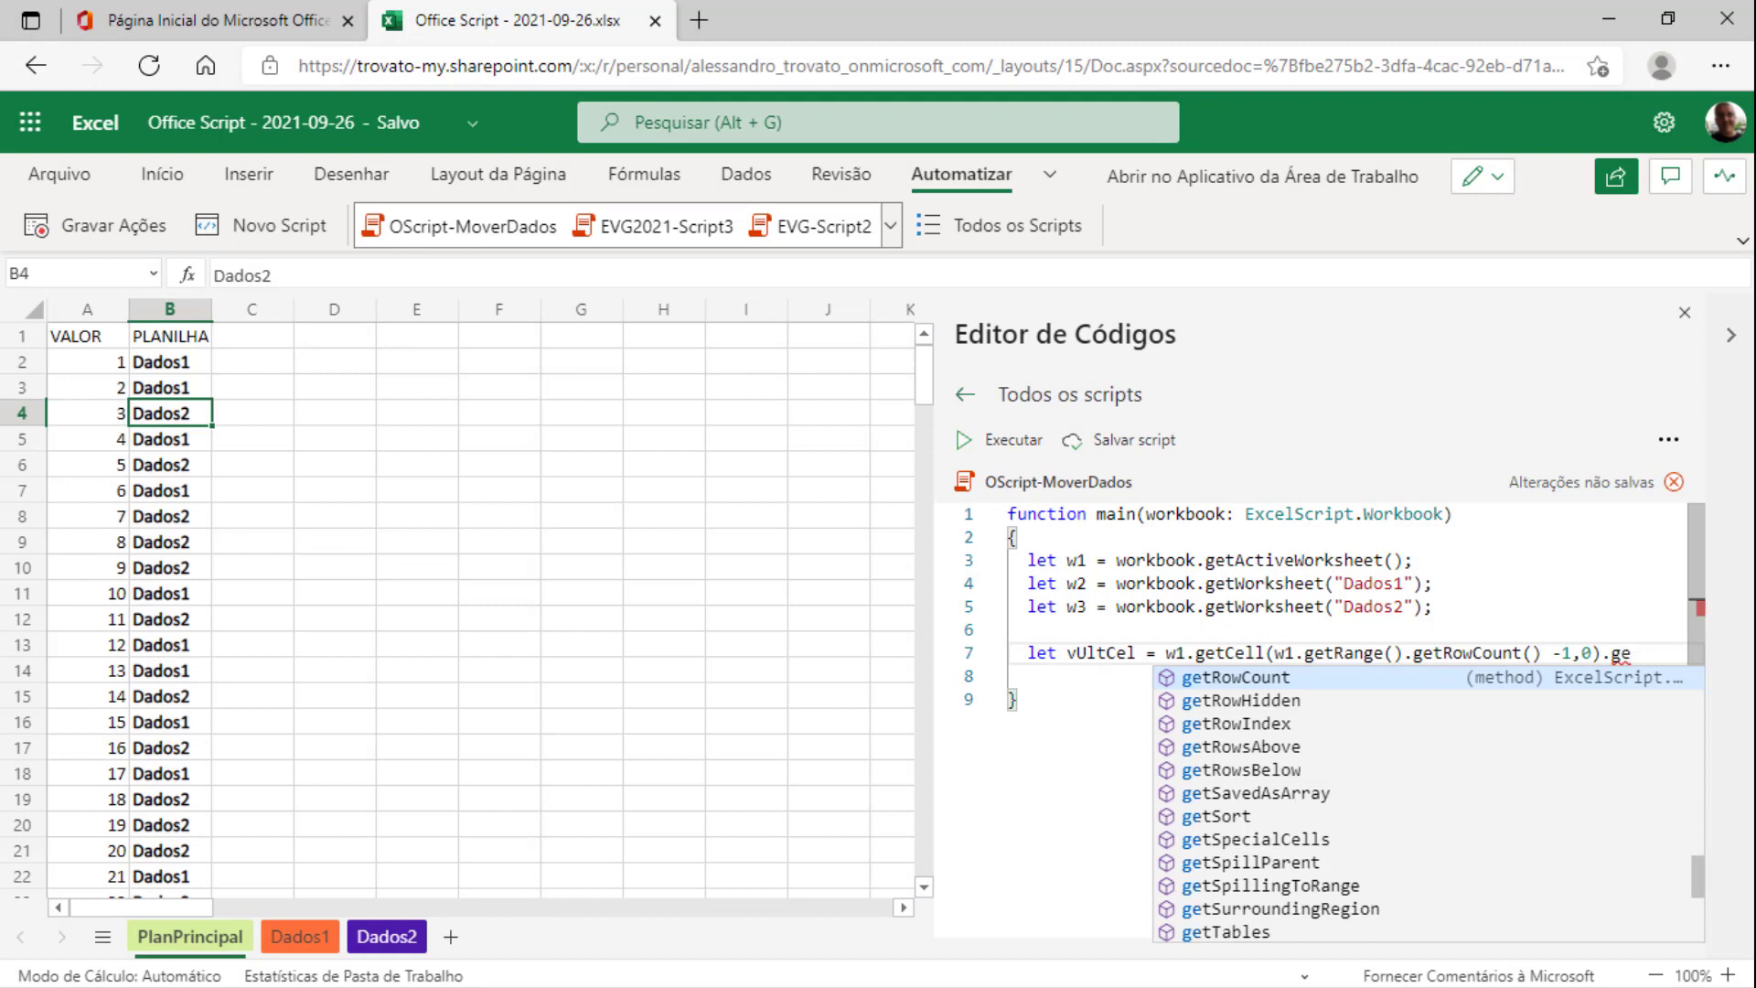
type("tRangeEd")
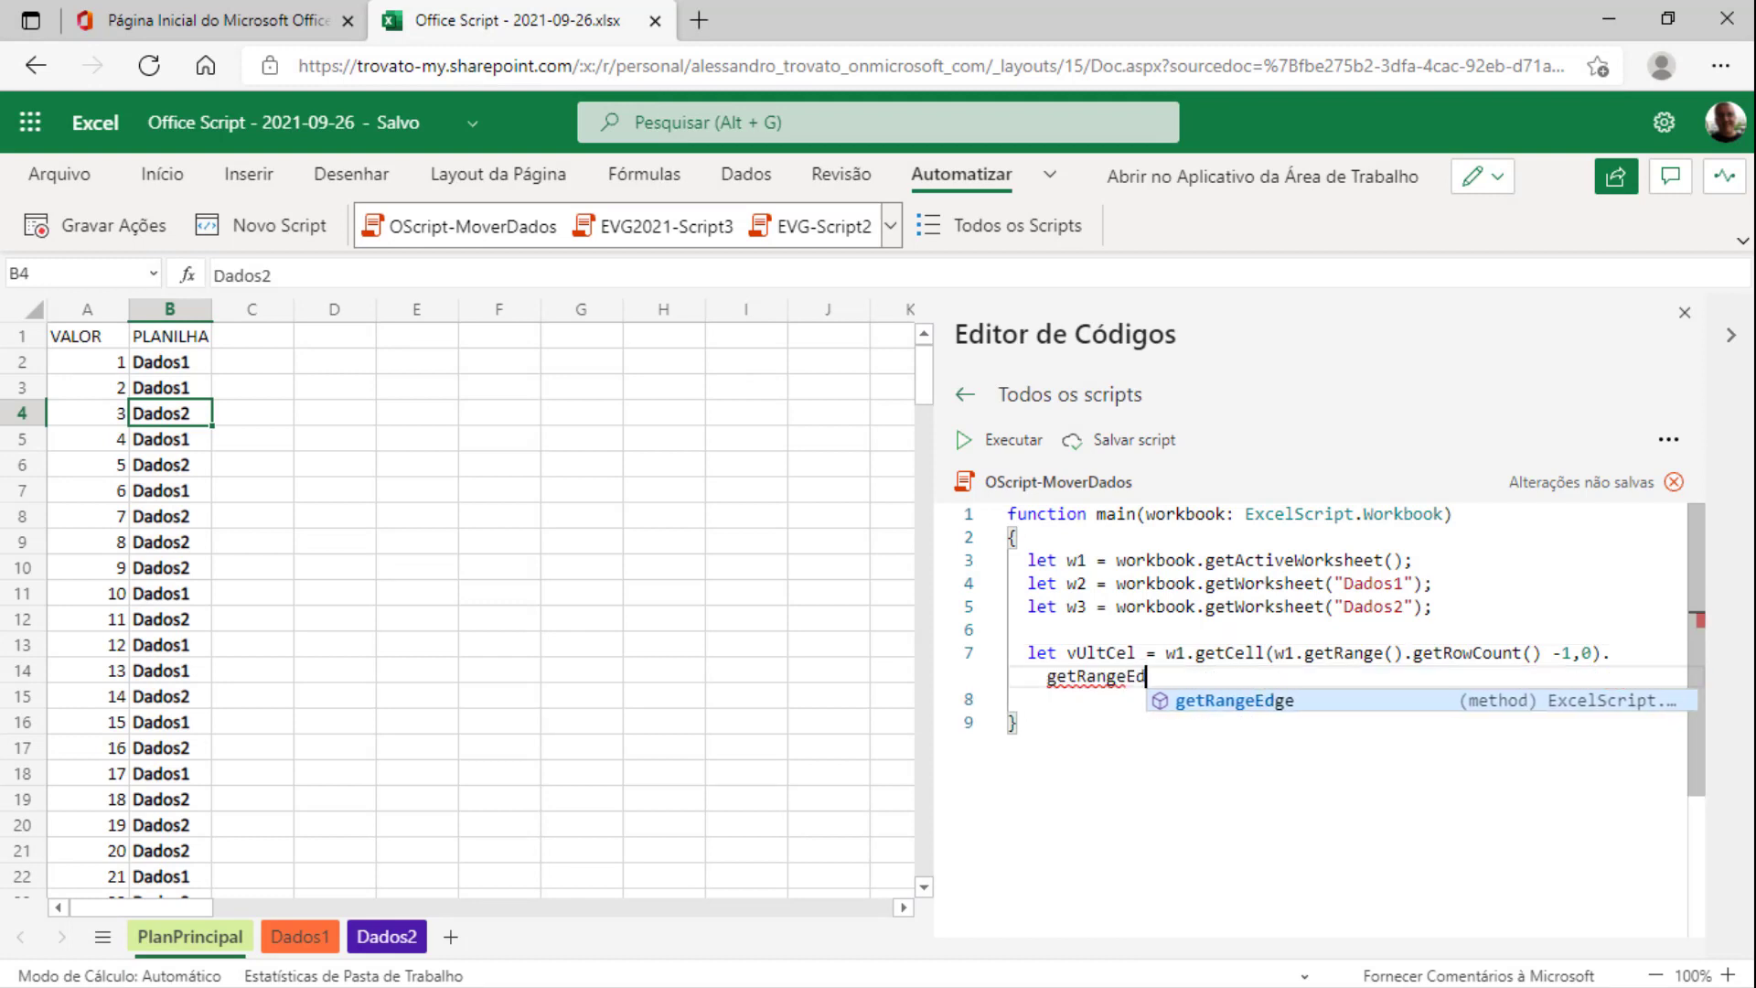
key("Tab")
type("(")
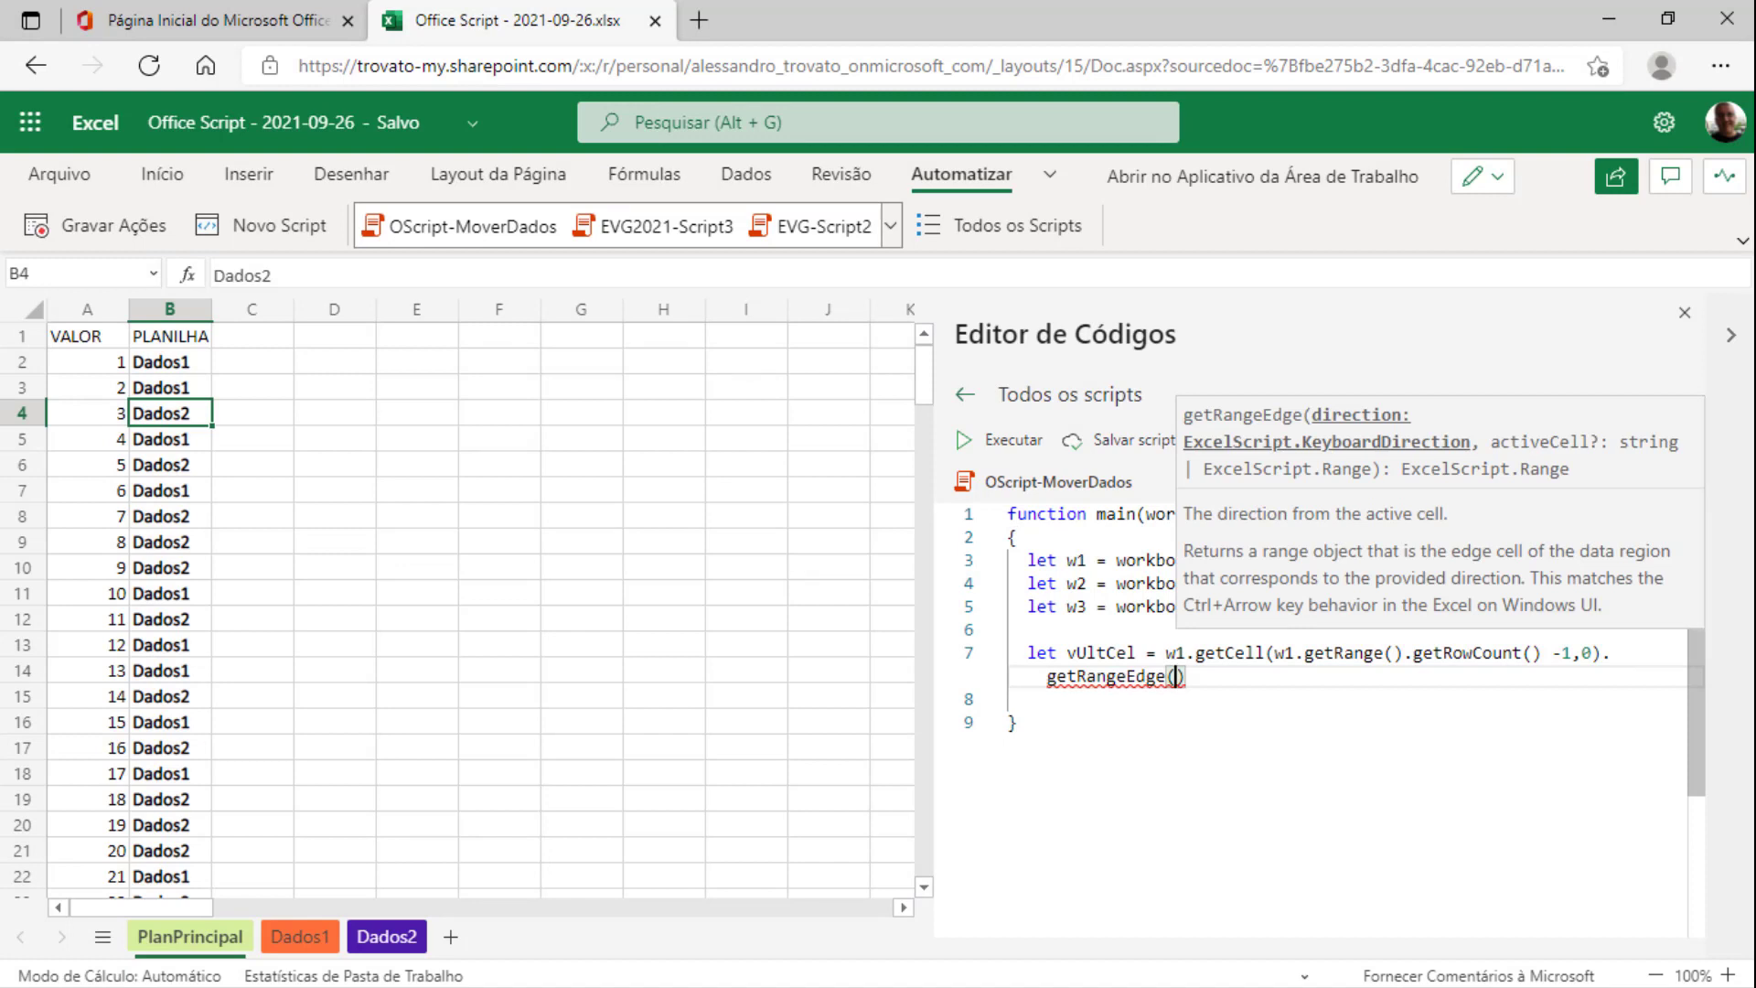
type("Exc")
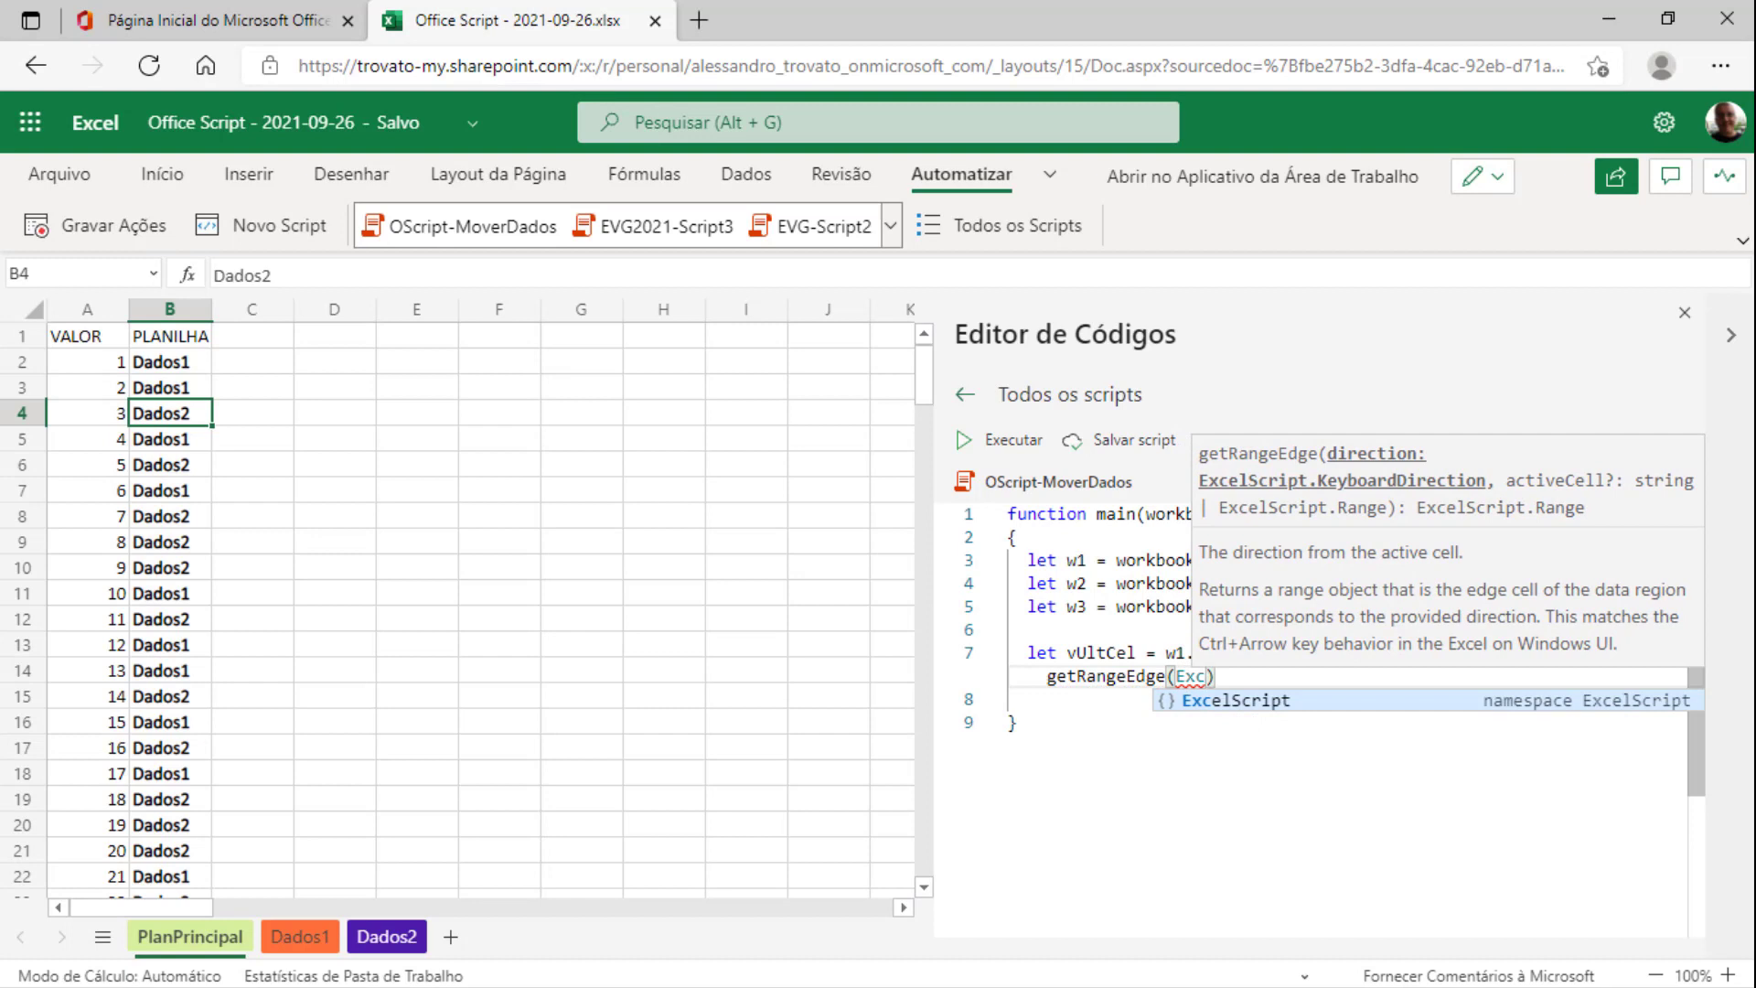
left_click(1230, 707)
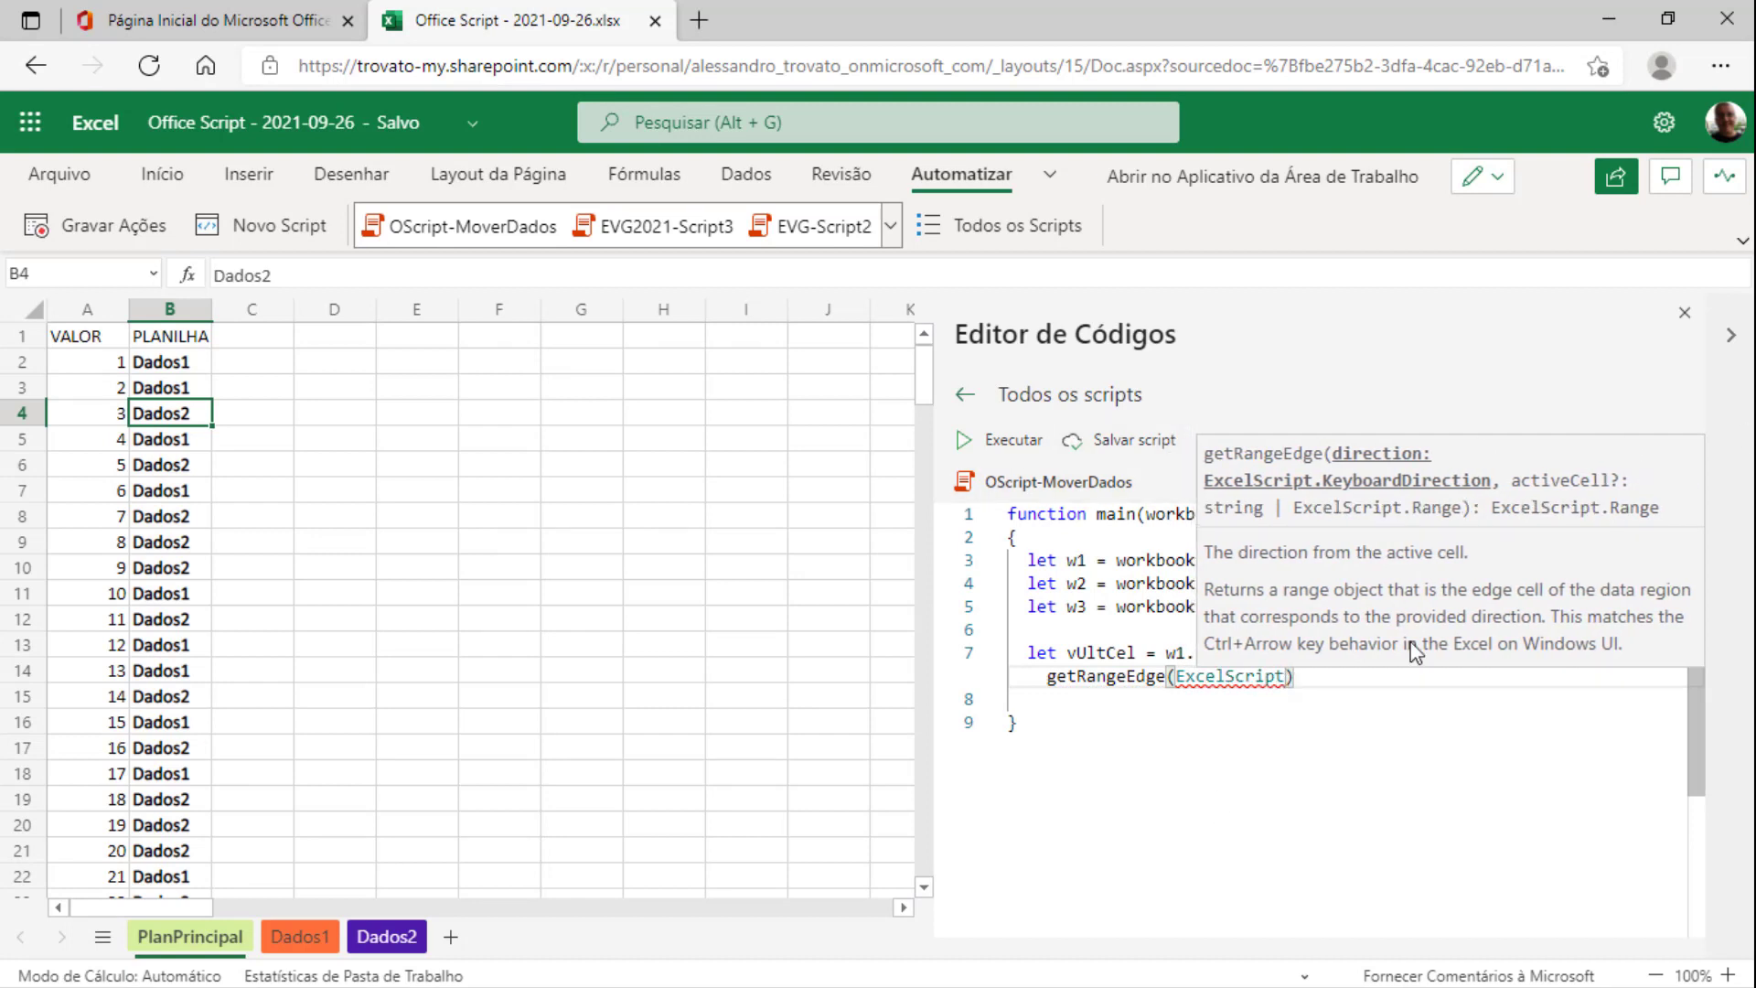
type(".key")
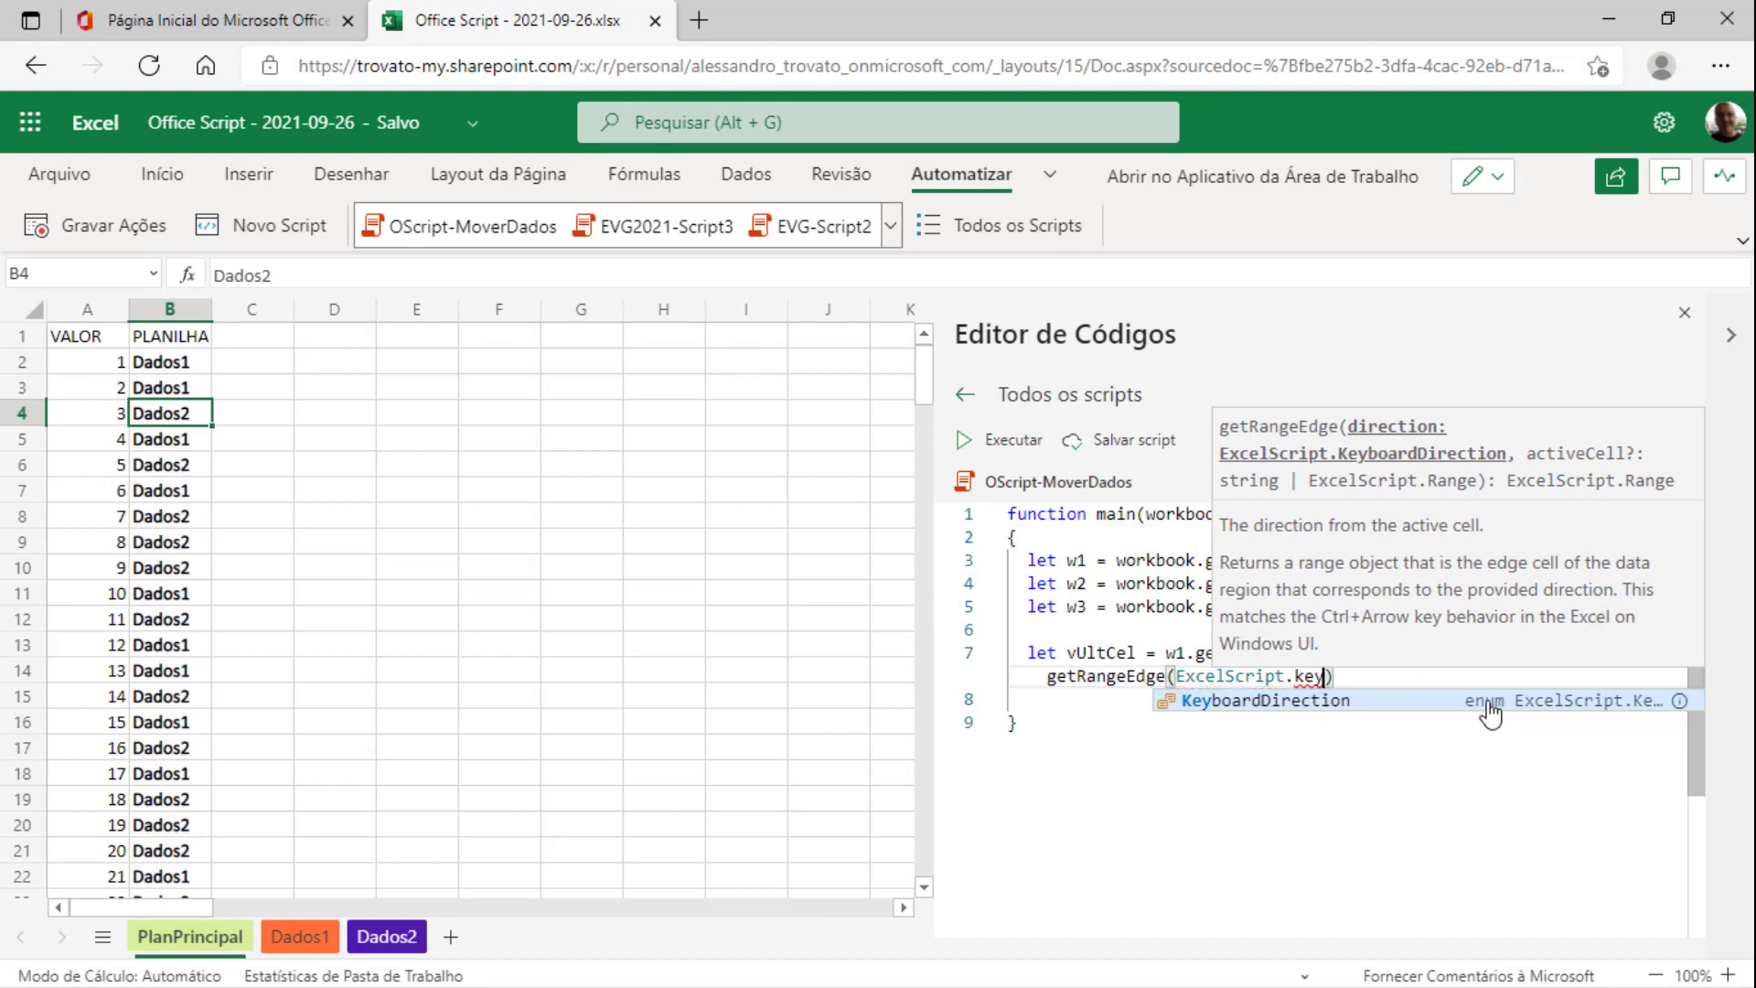
left_click(1324, 705)
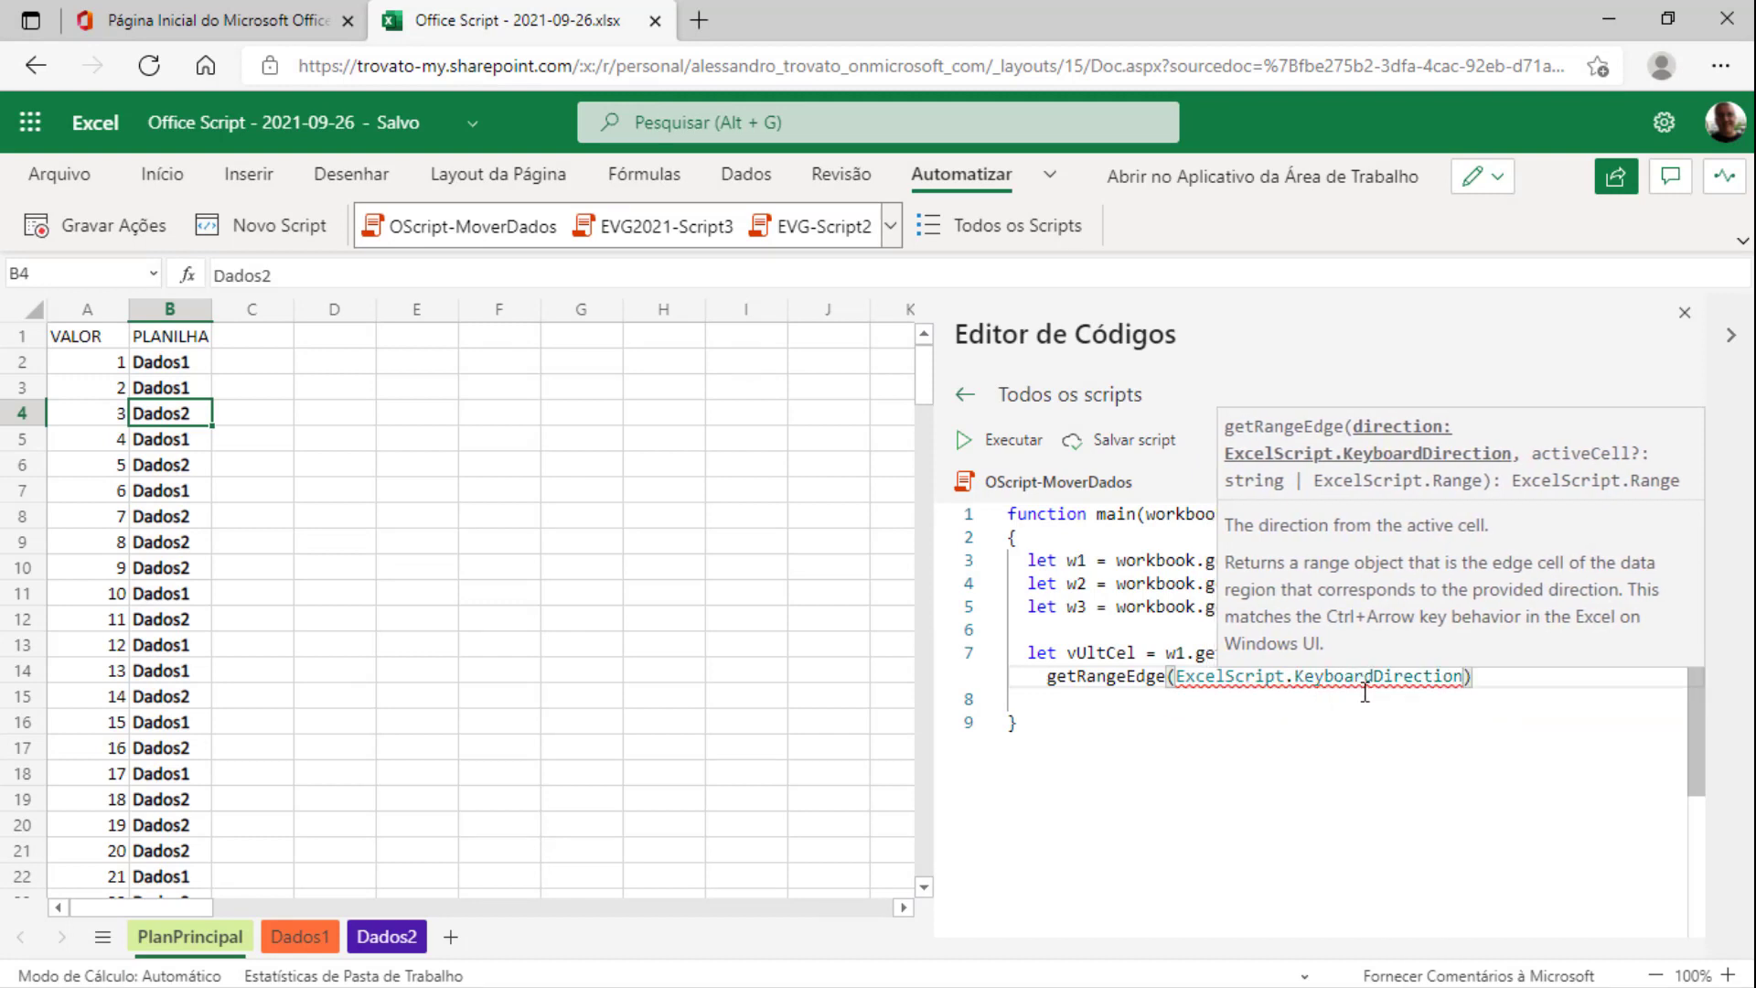
type(".")
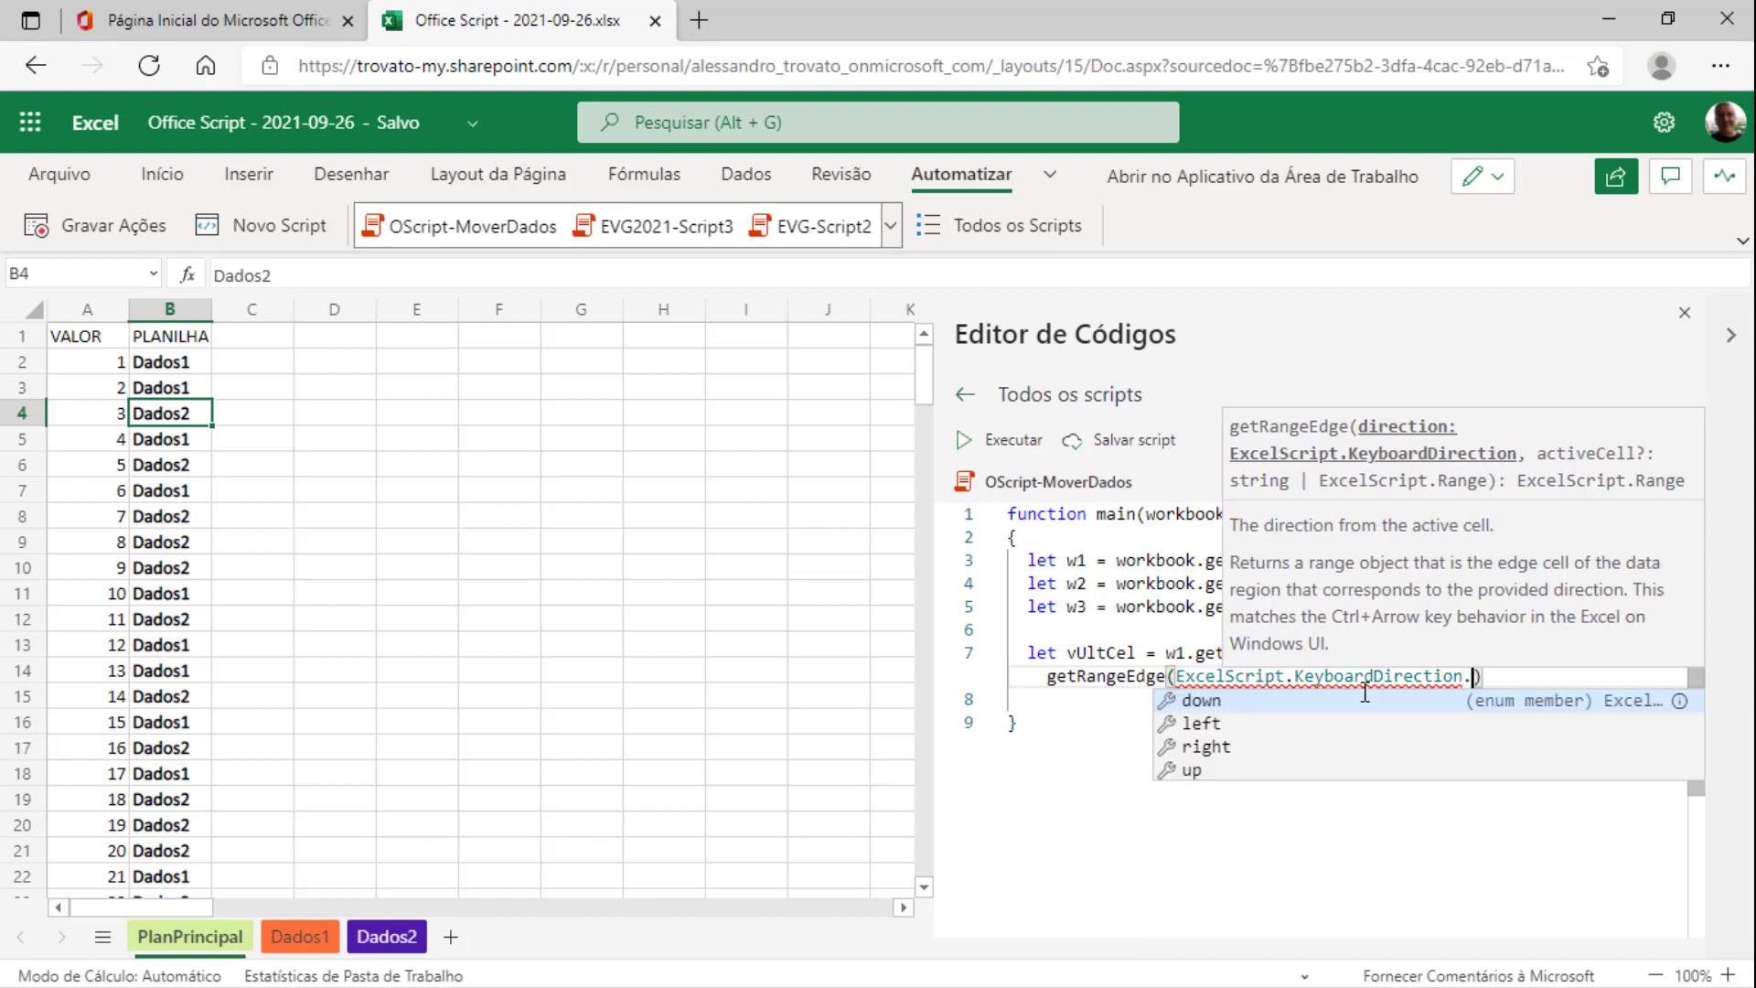
type("up")
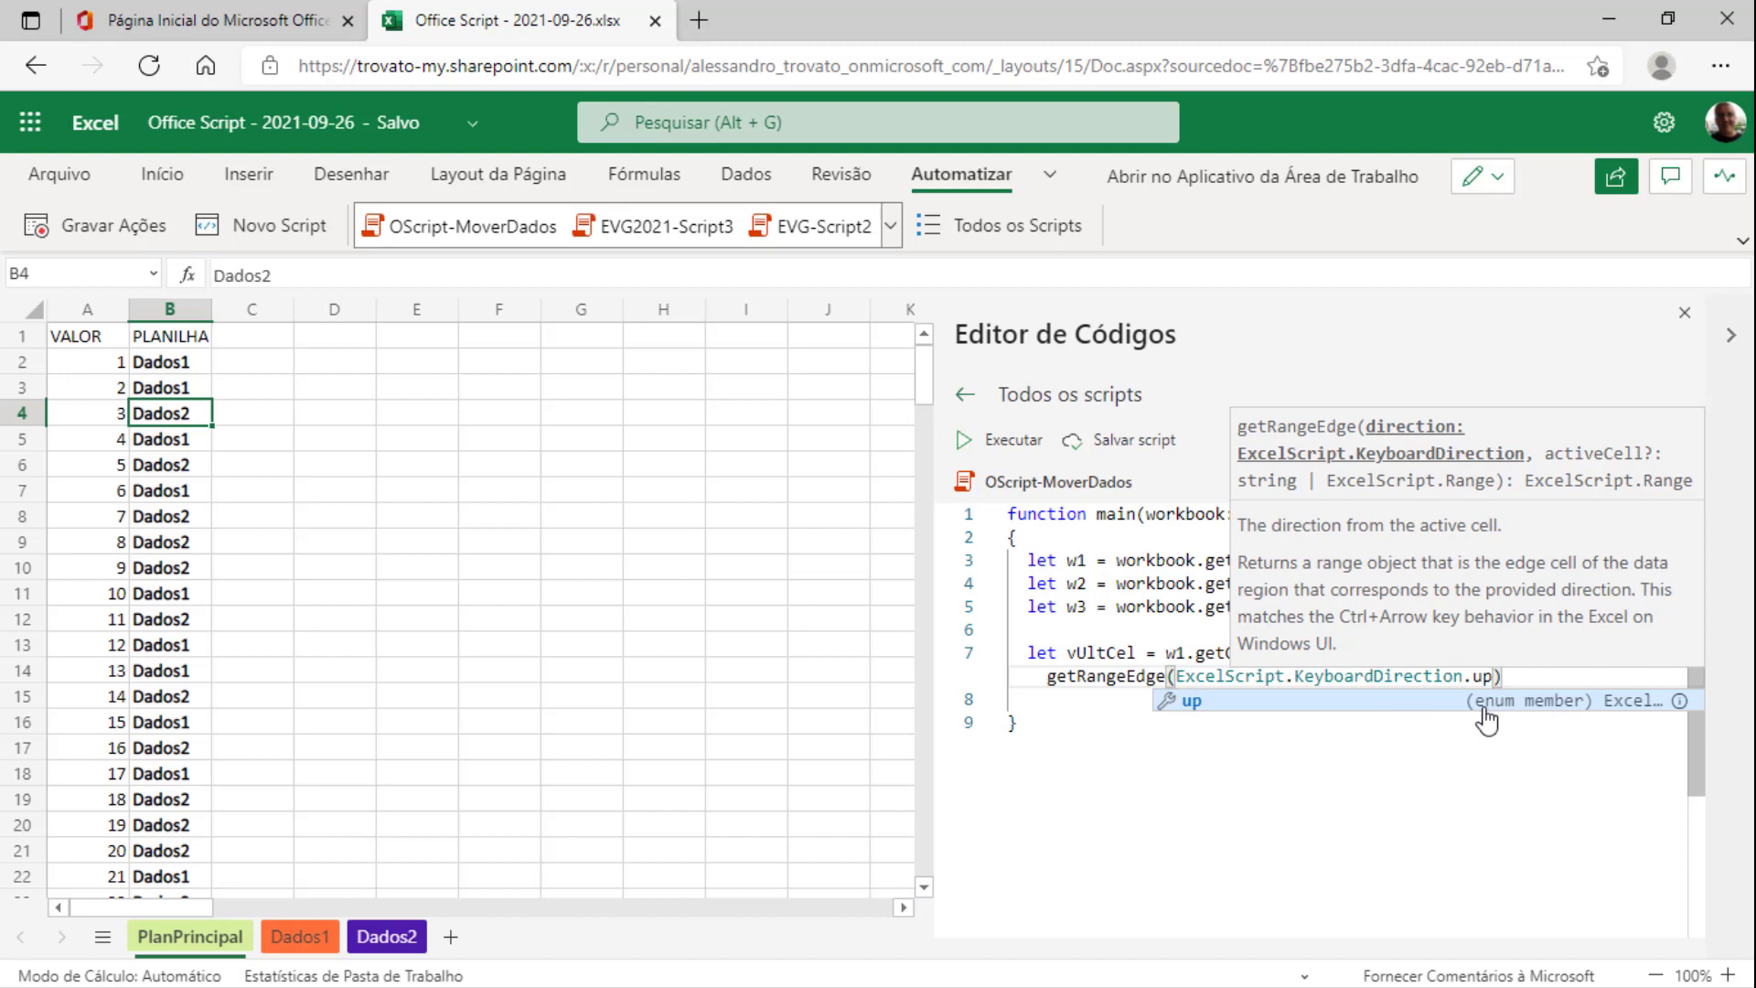
left_click(1486, 706)
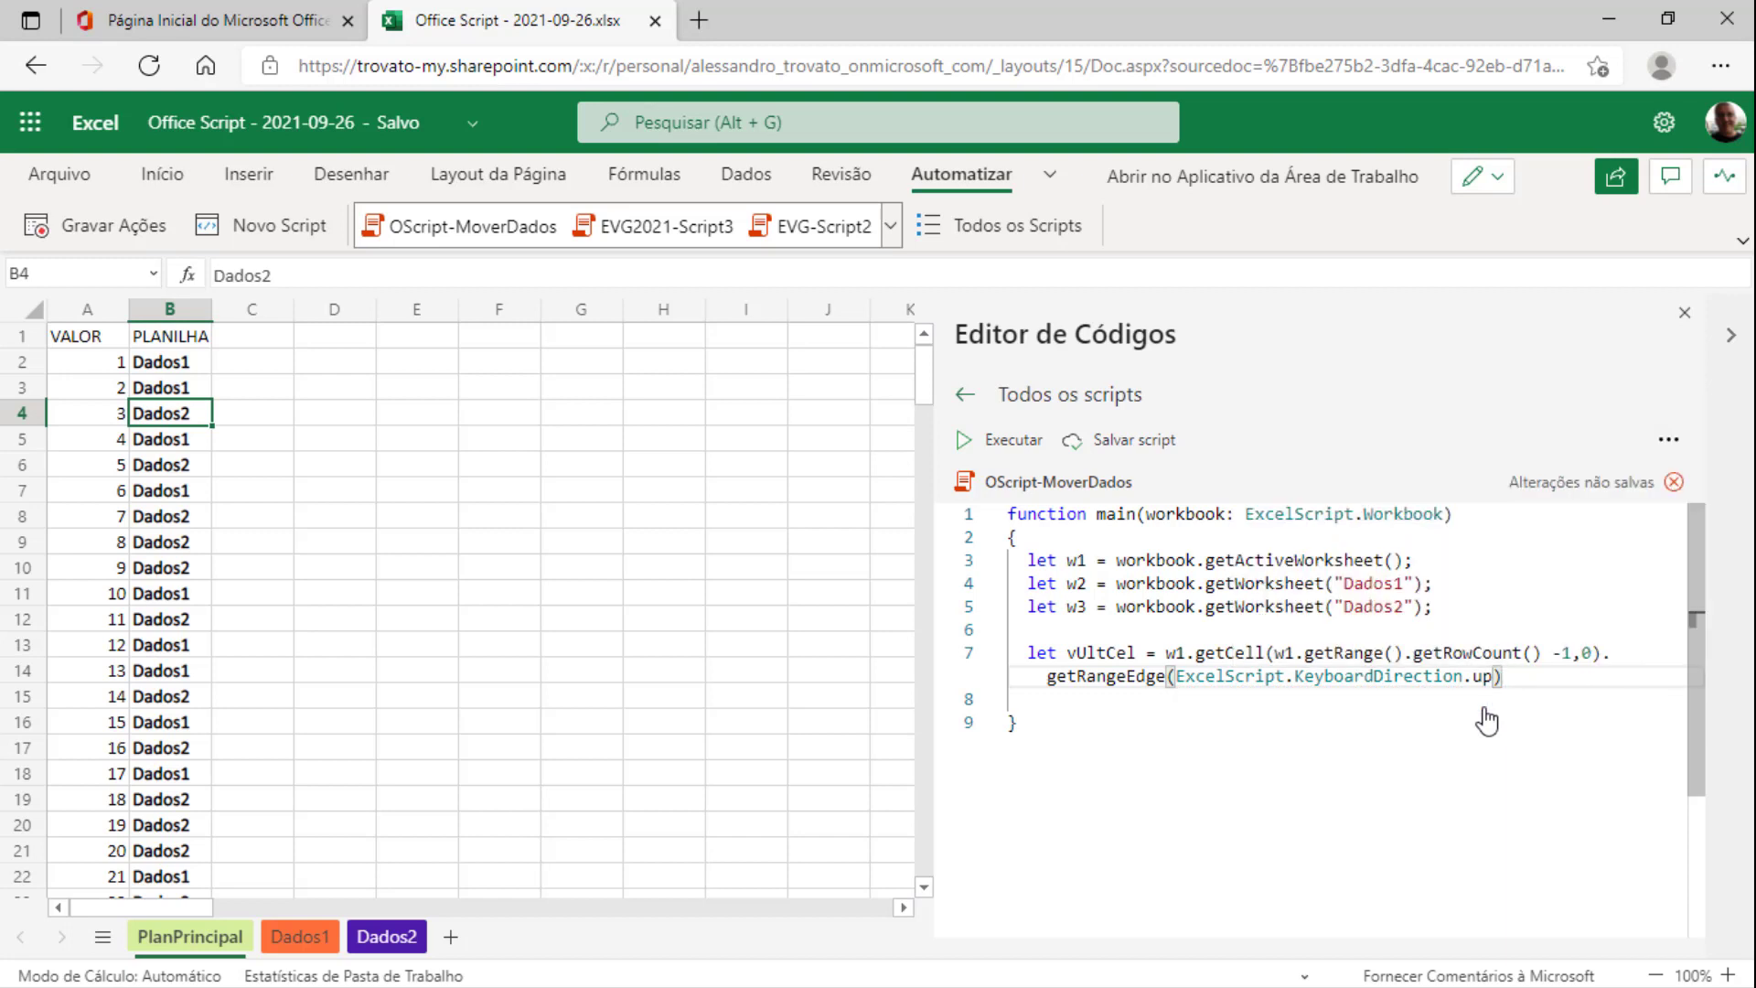
type(".get")
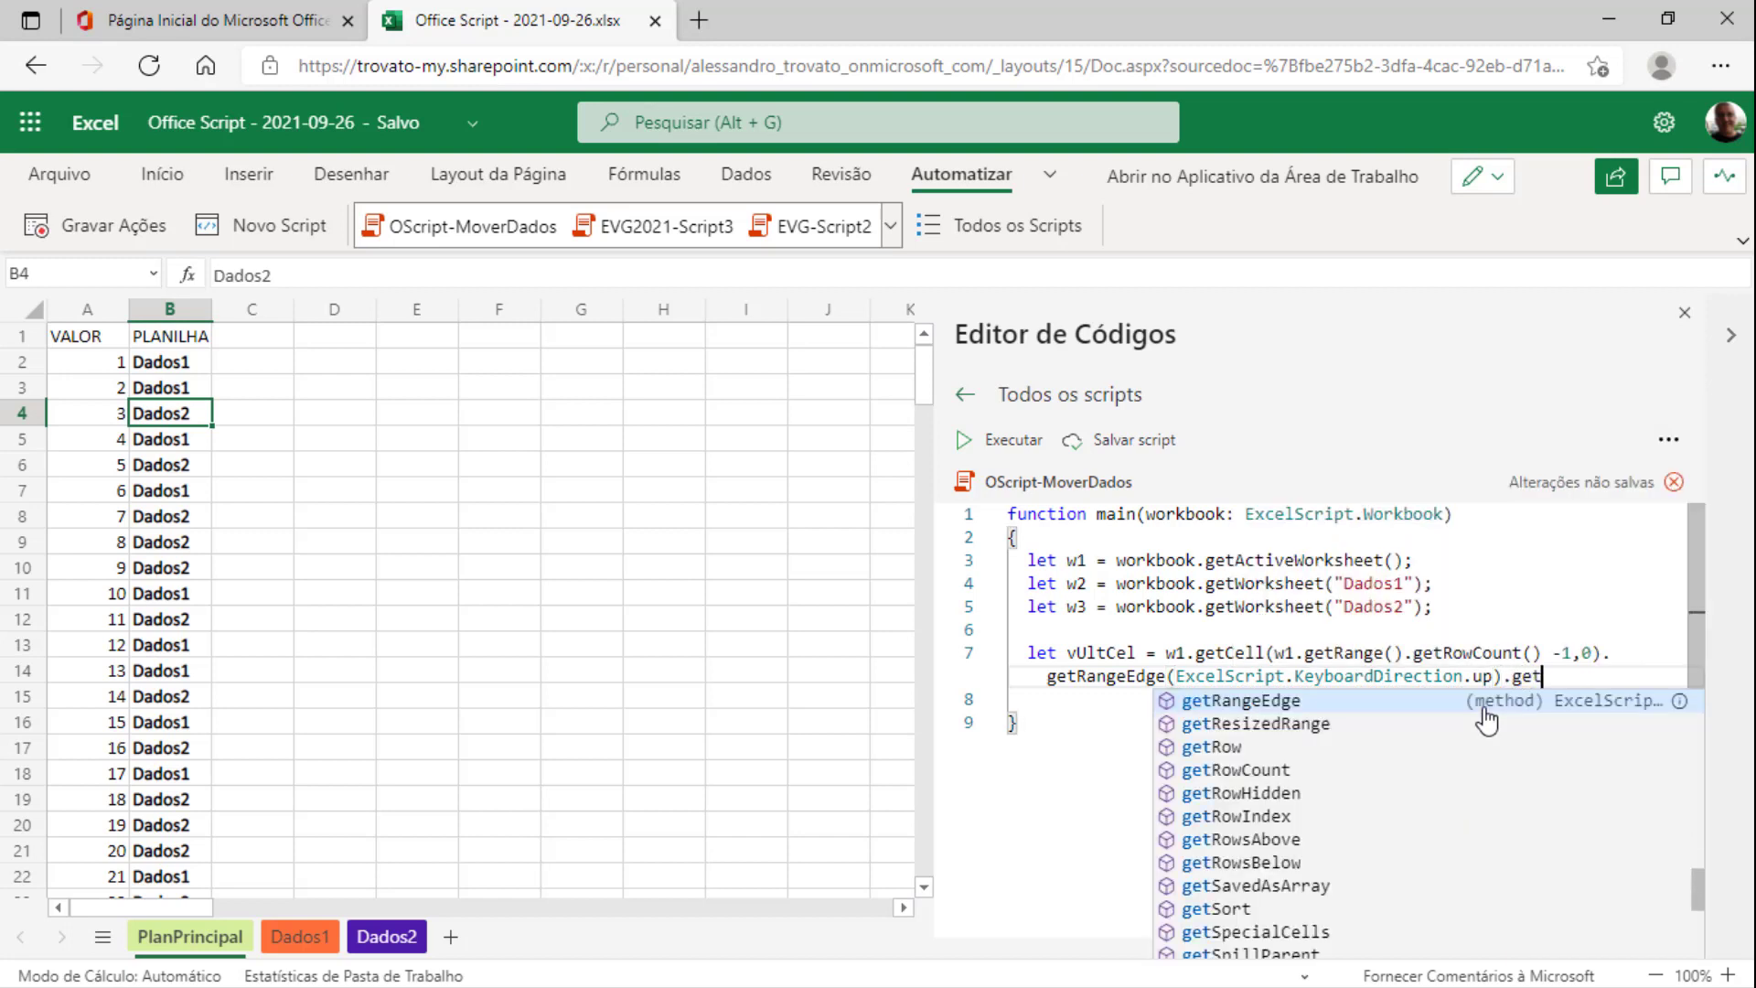
type("RowInde")
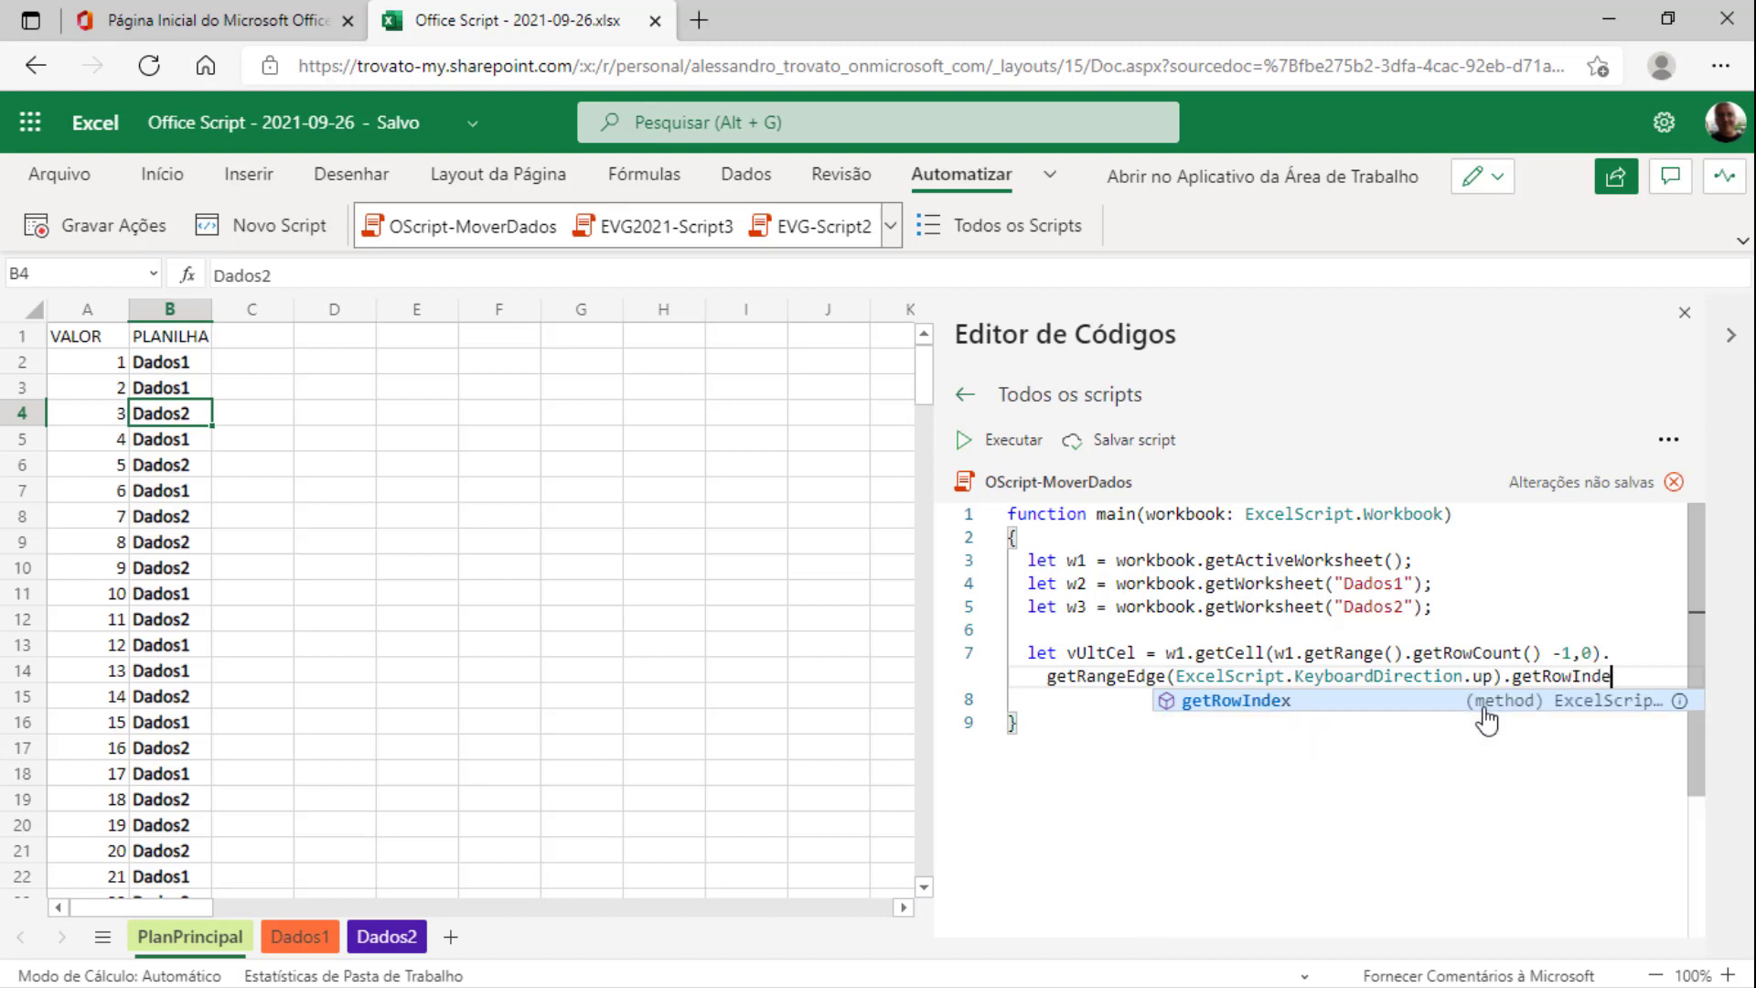
type("x()")
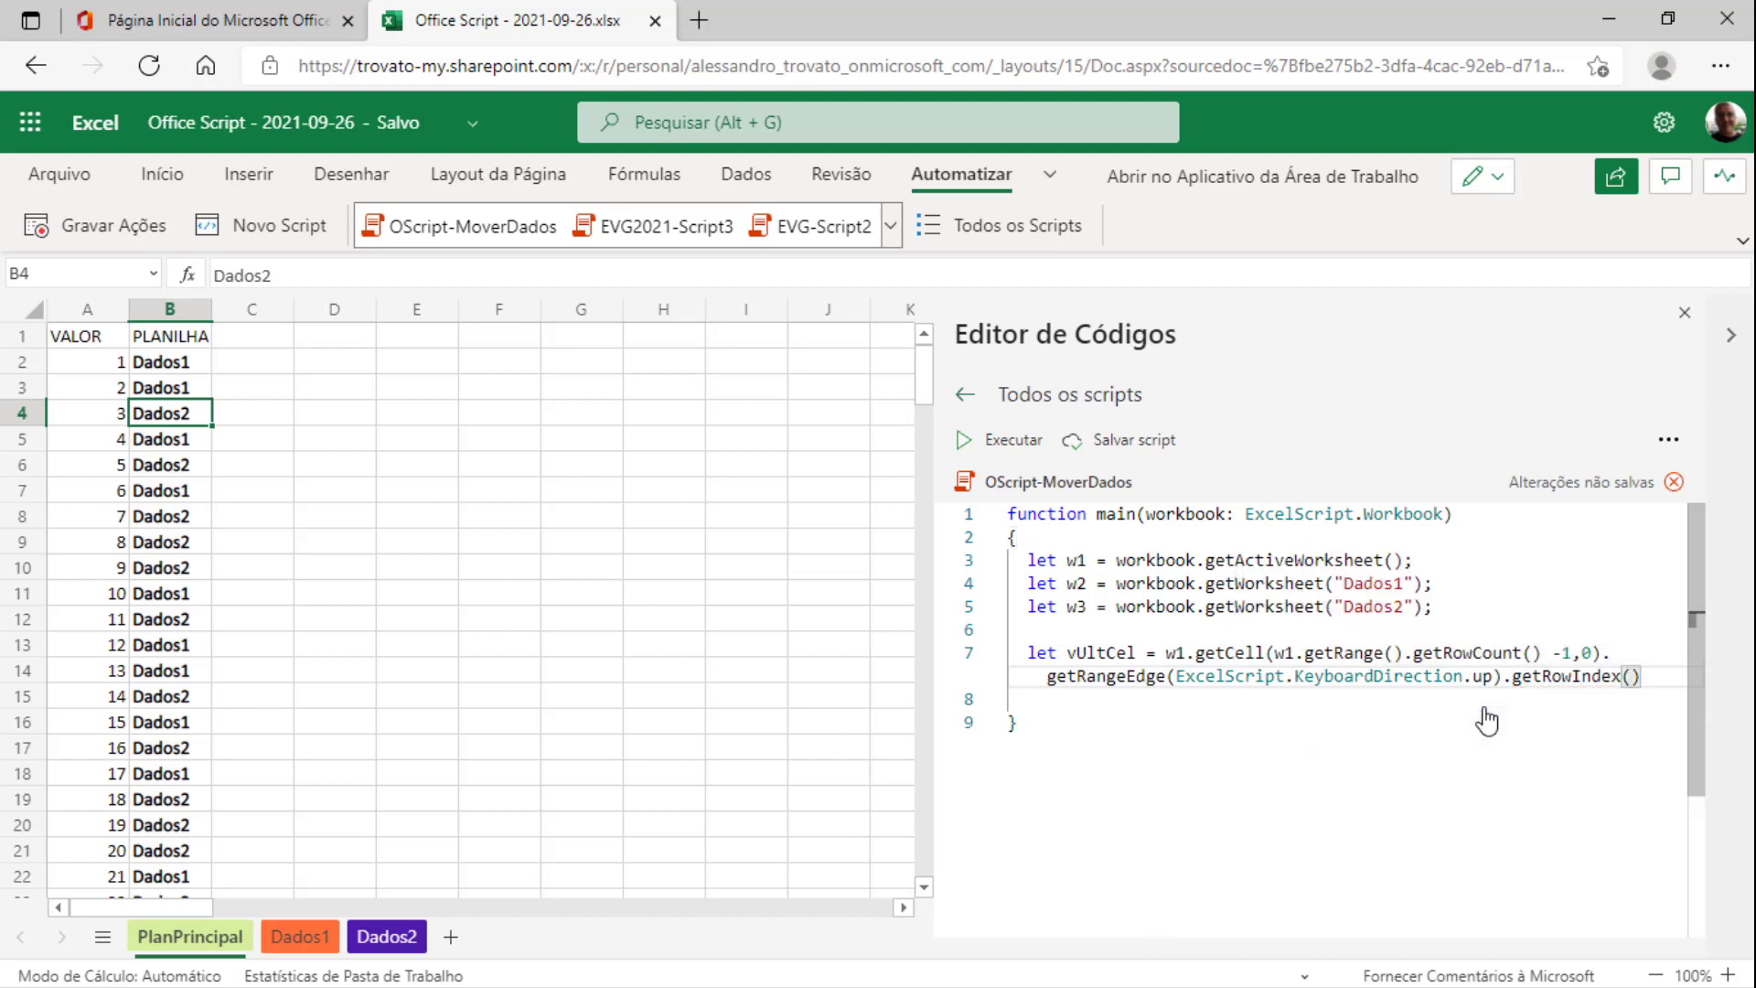
type(";")
key("Return")
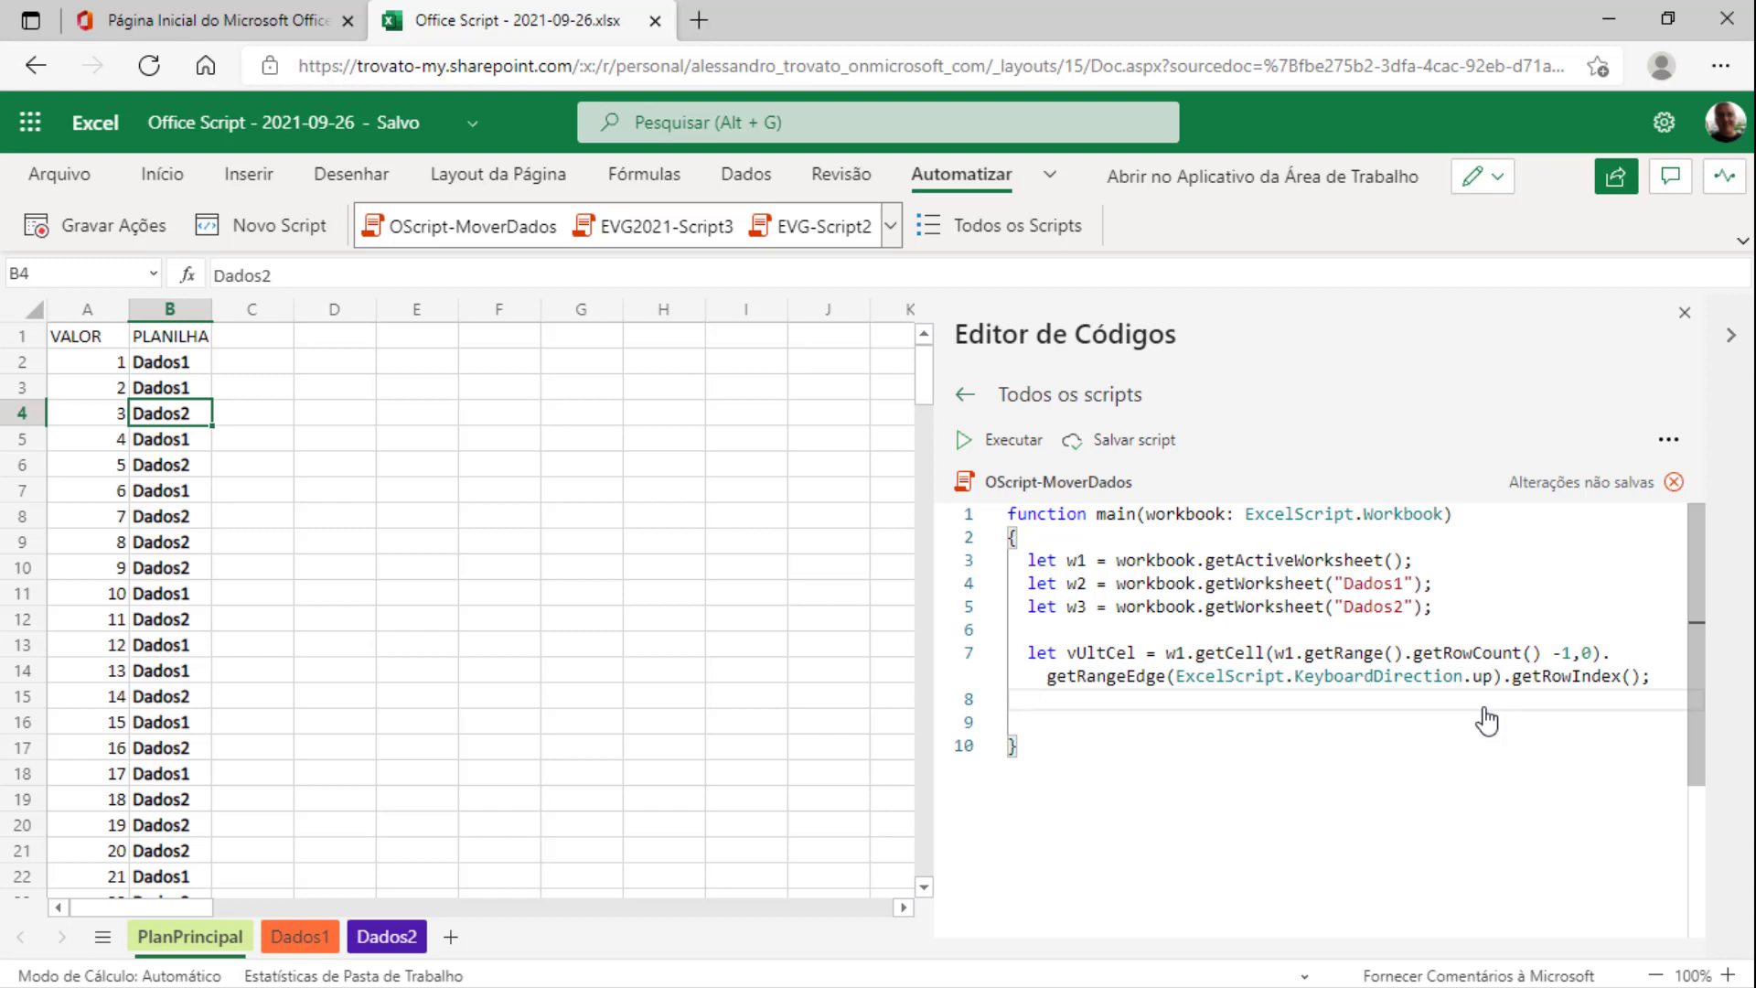
key("Return")
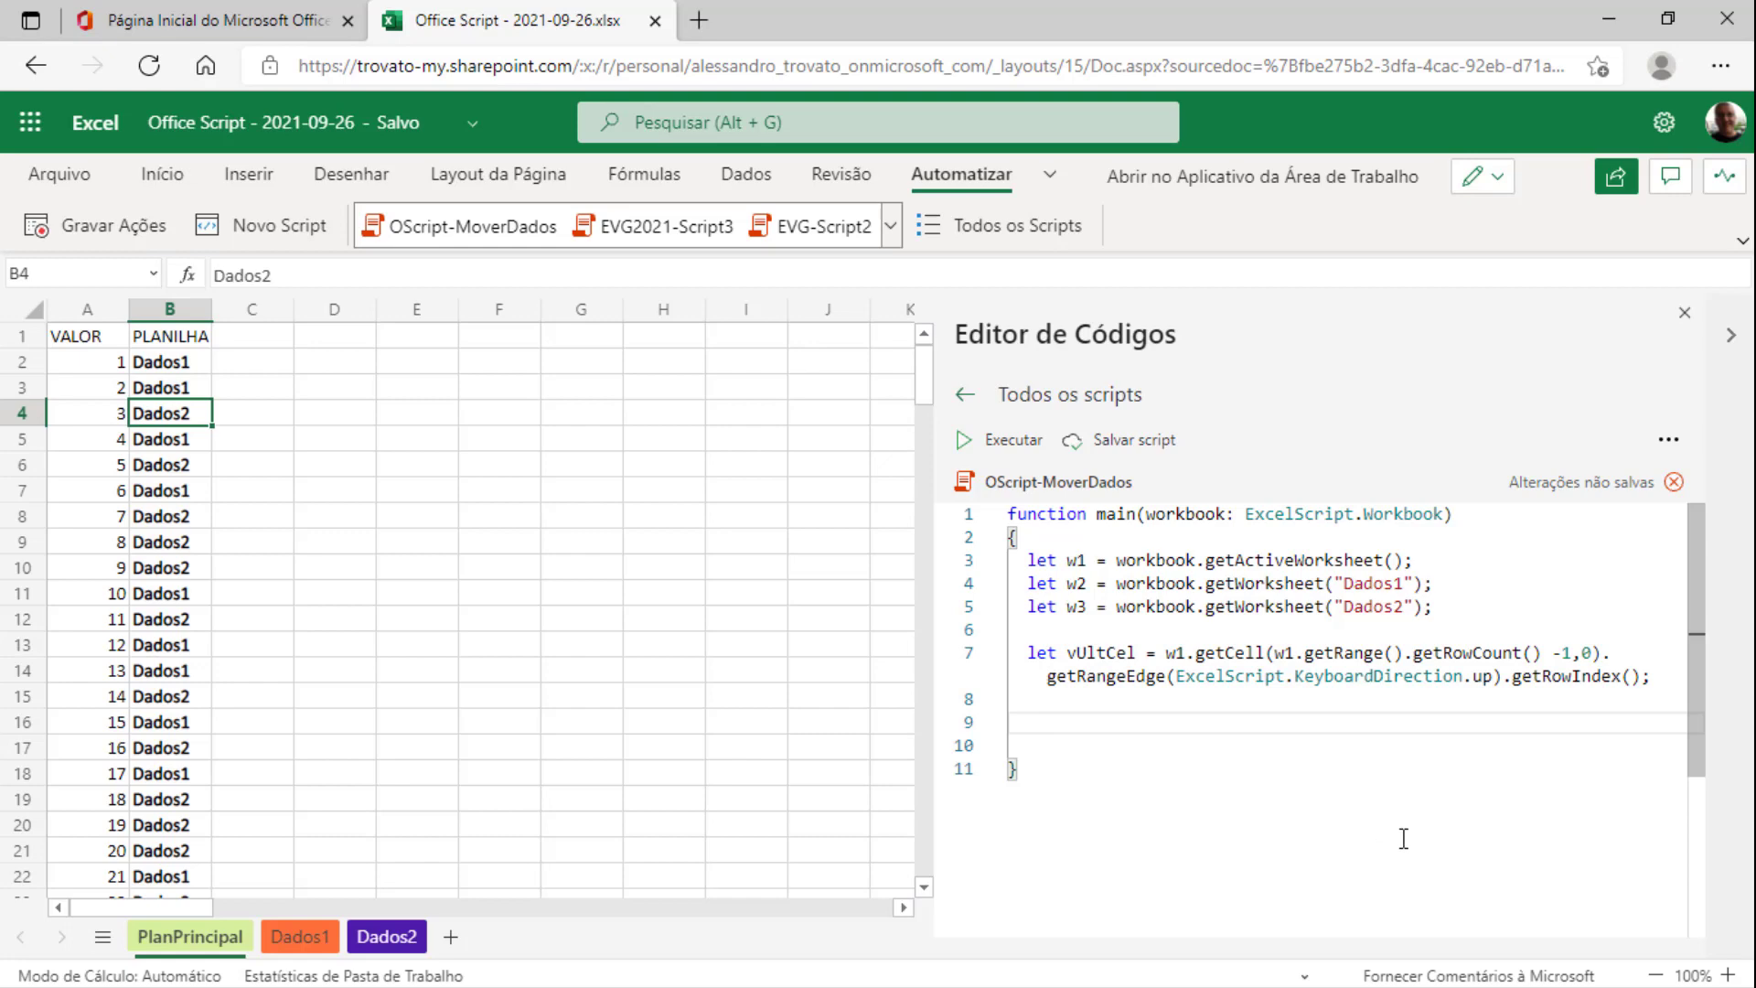
Write 'return(vUltCel);' on line 9 of the script
type("re")
key("BackSpace")
key("BackSpace")
type("retu")
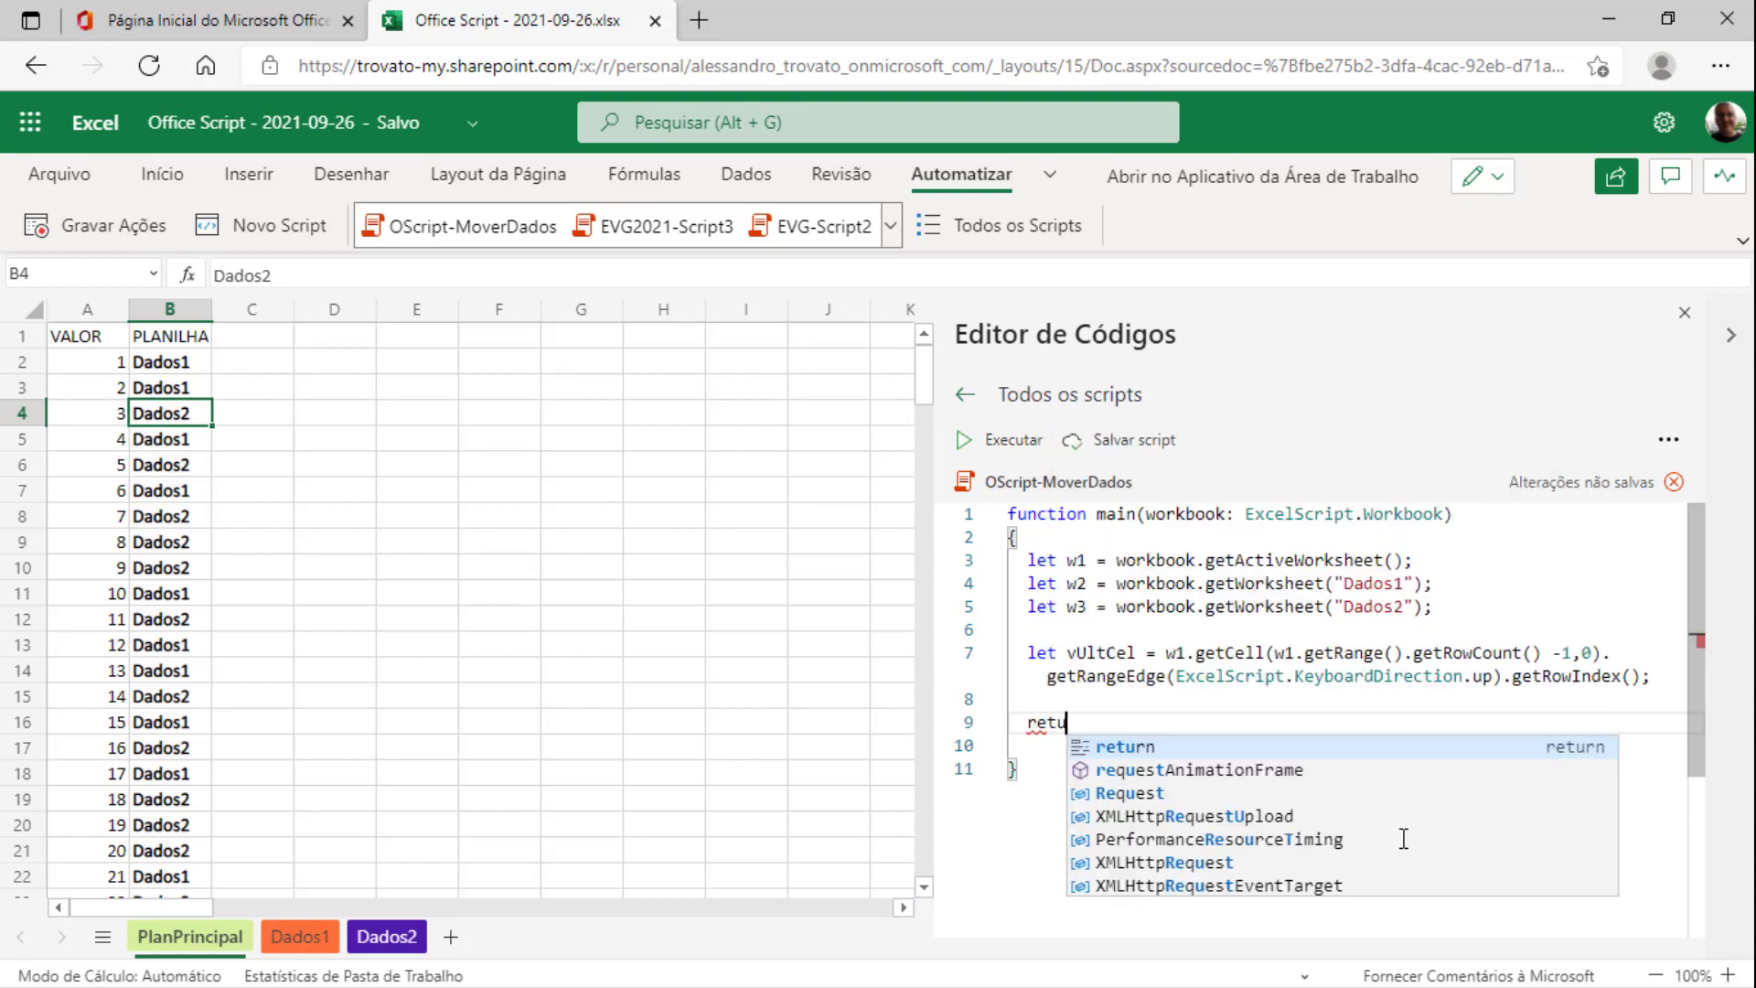
type("rn(")
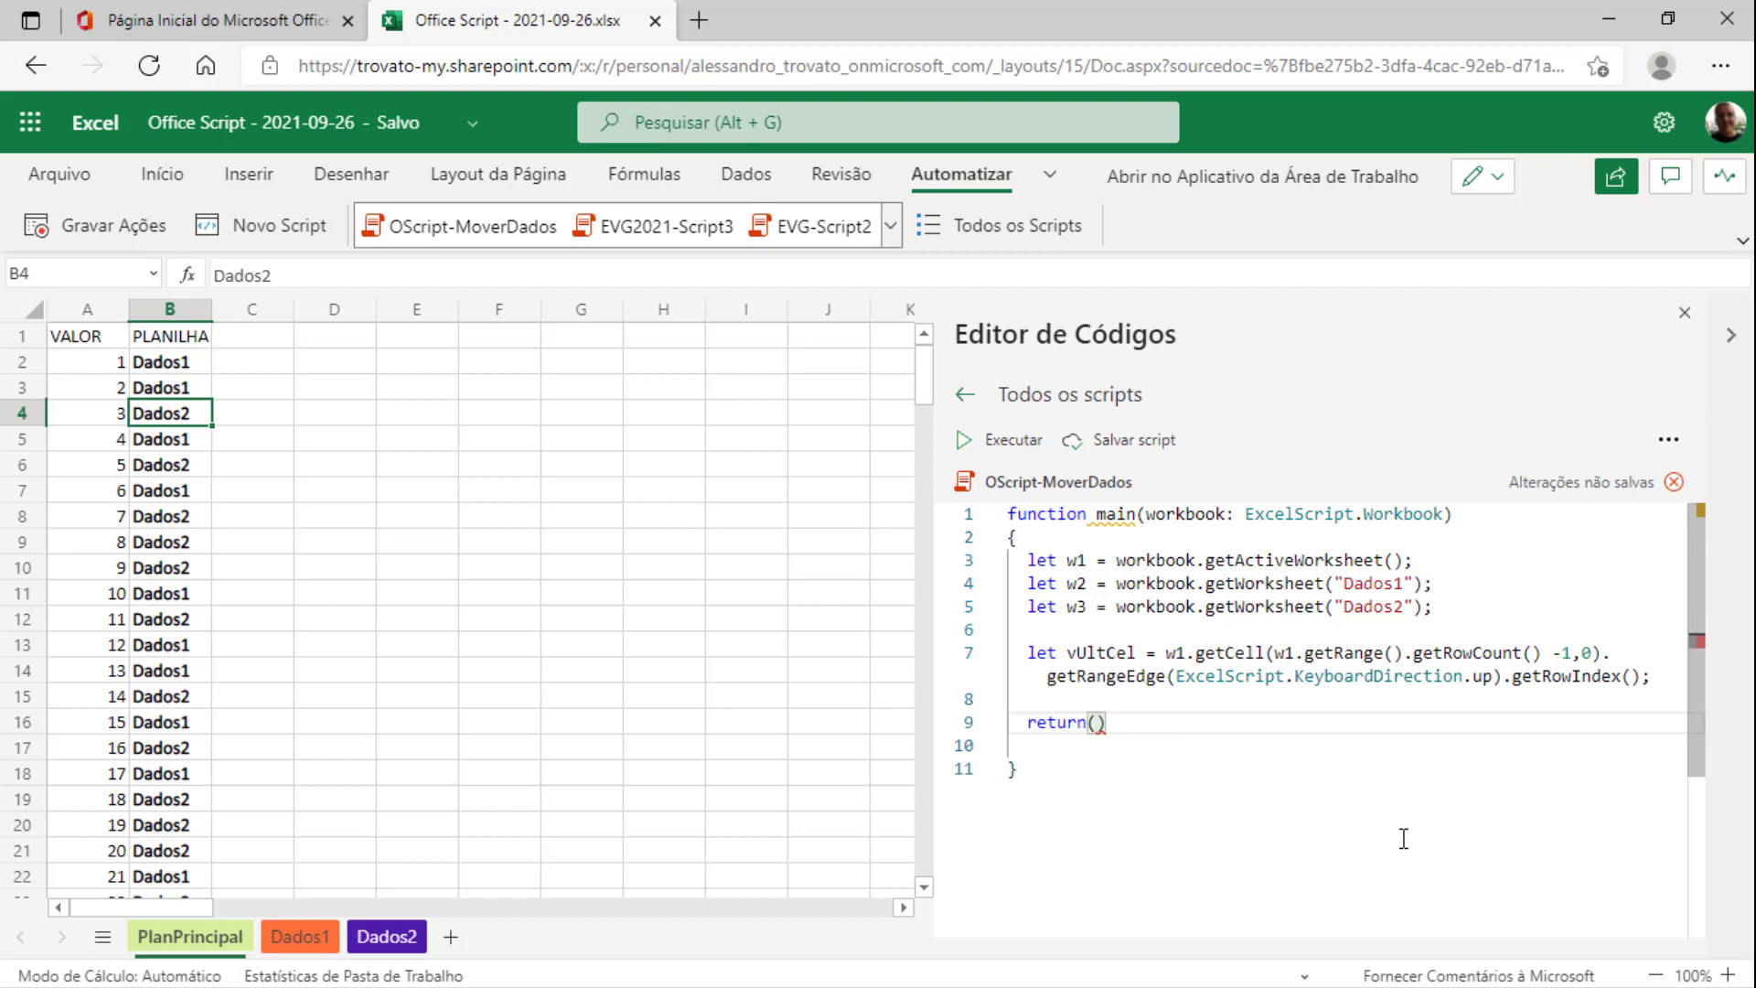
type("vUlt")
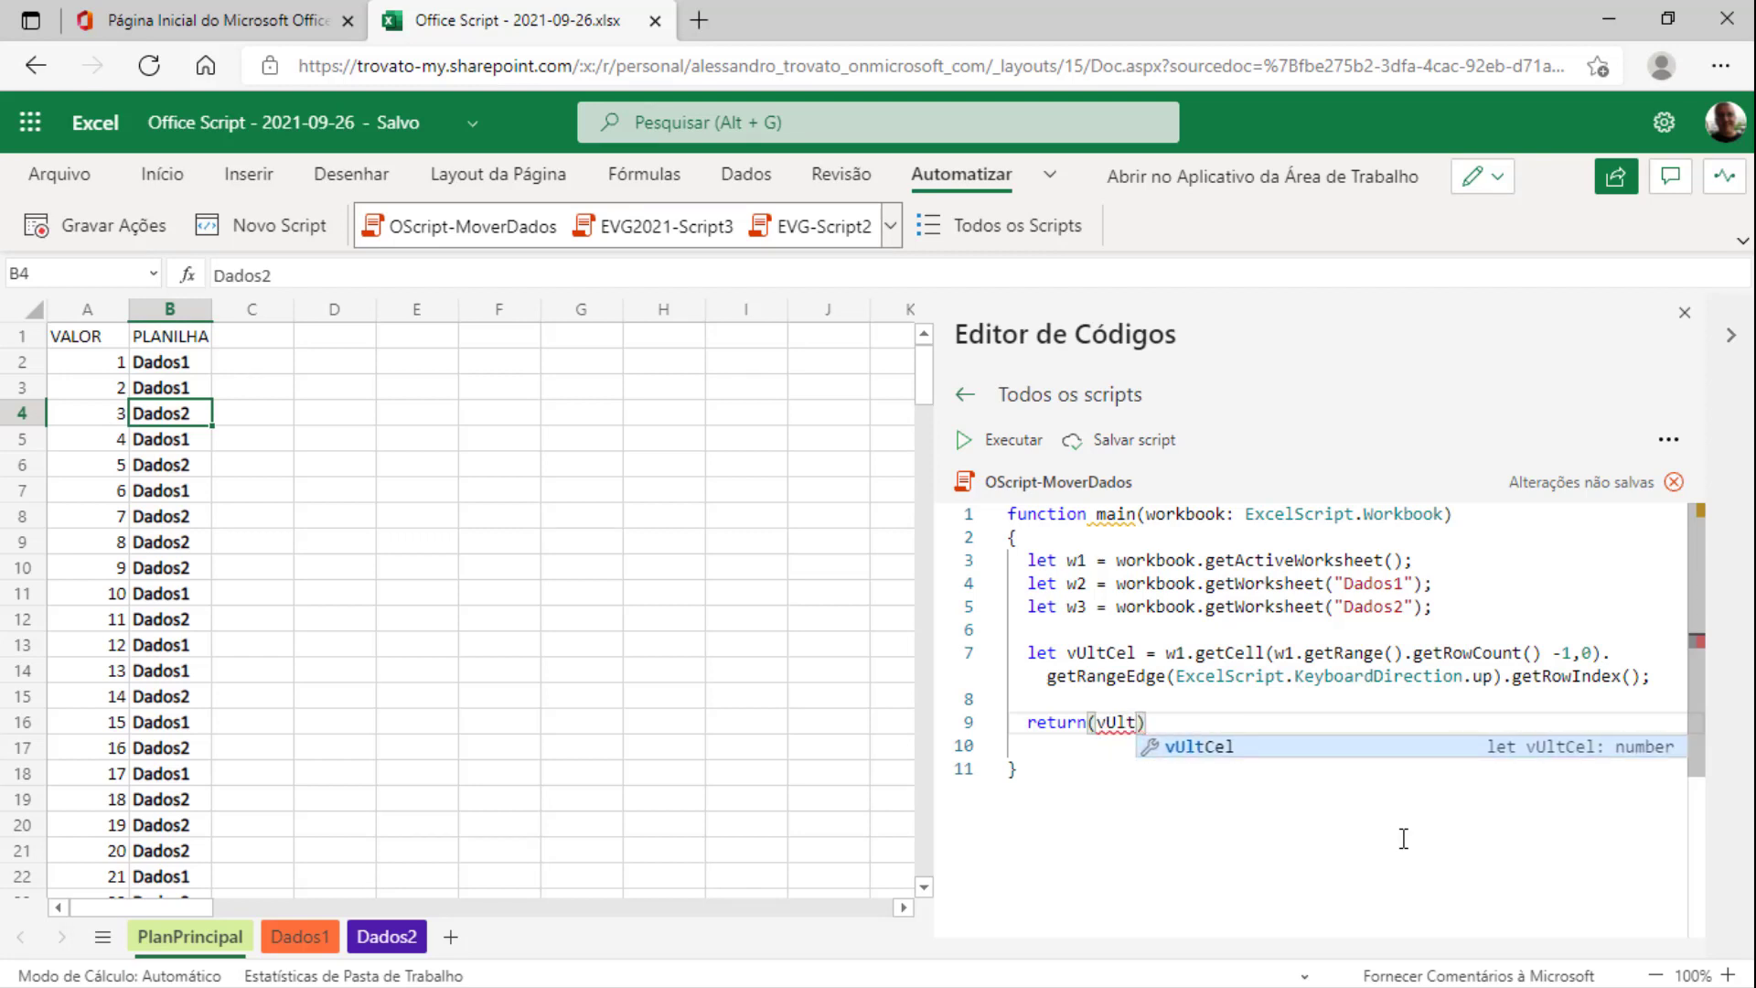
type("Cel.")
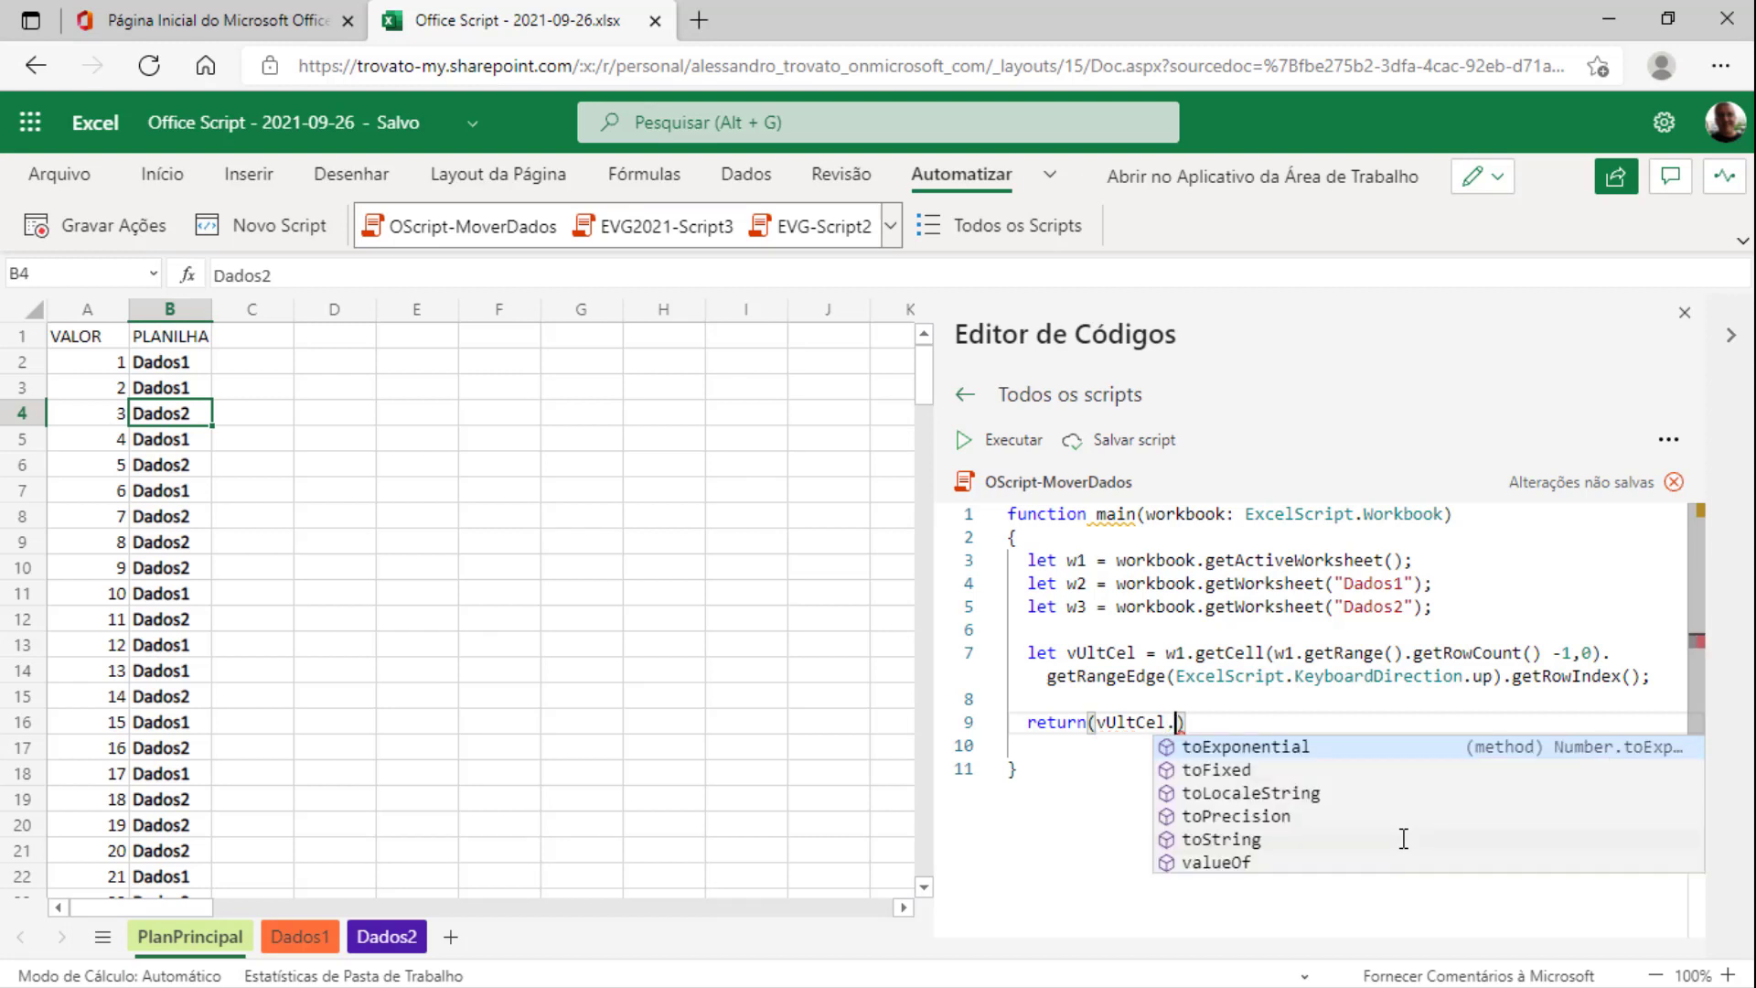
key("Down")
key("Down")
key("Down")
key("Down")
key("Down")
key("Up")
key("Up")
key("Up")
key("Up")
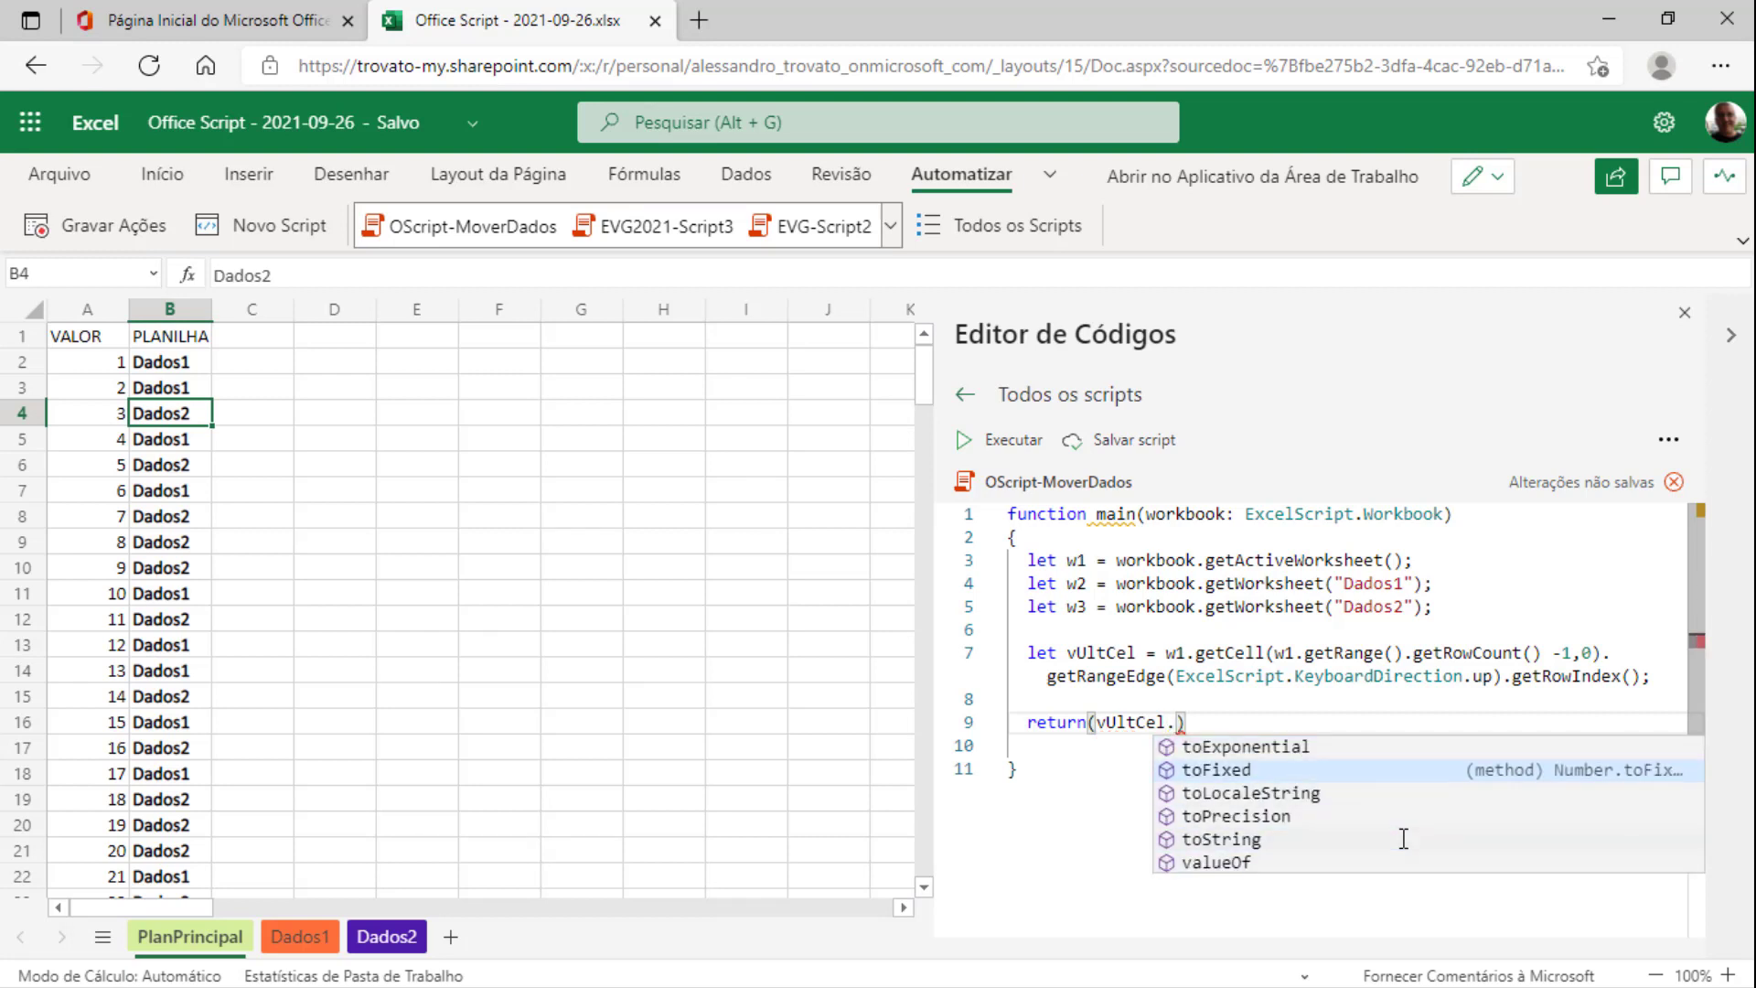
key("BackSpace")
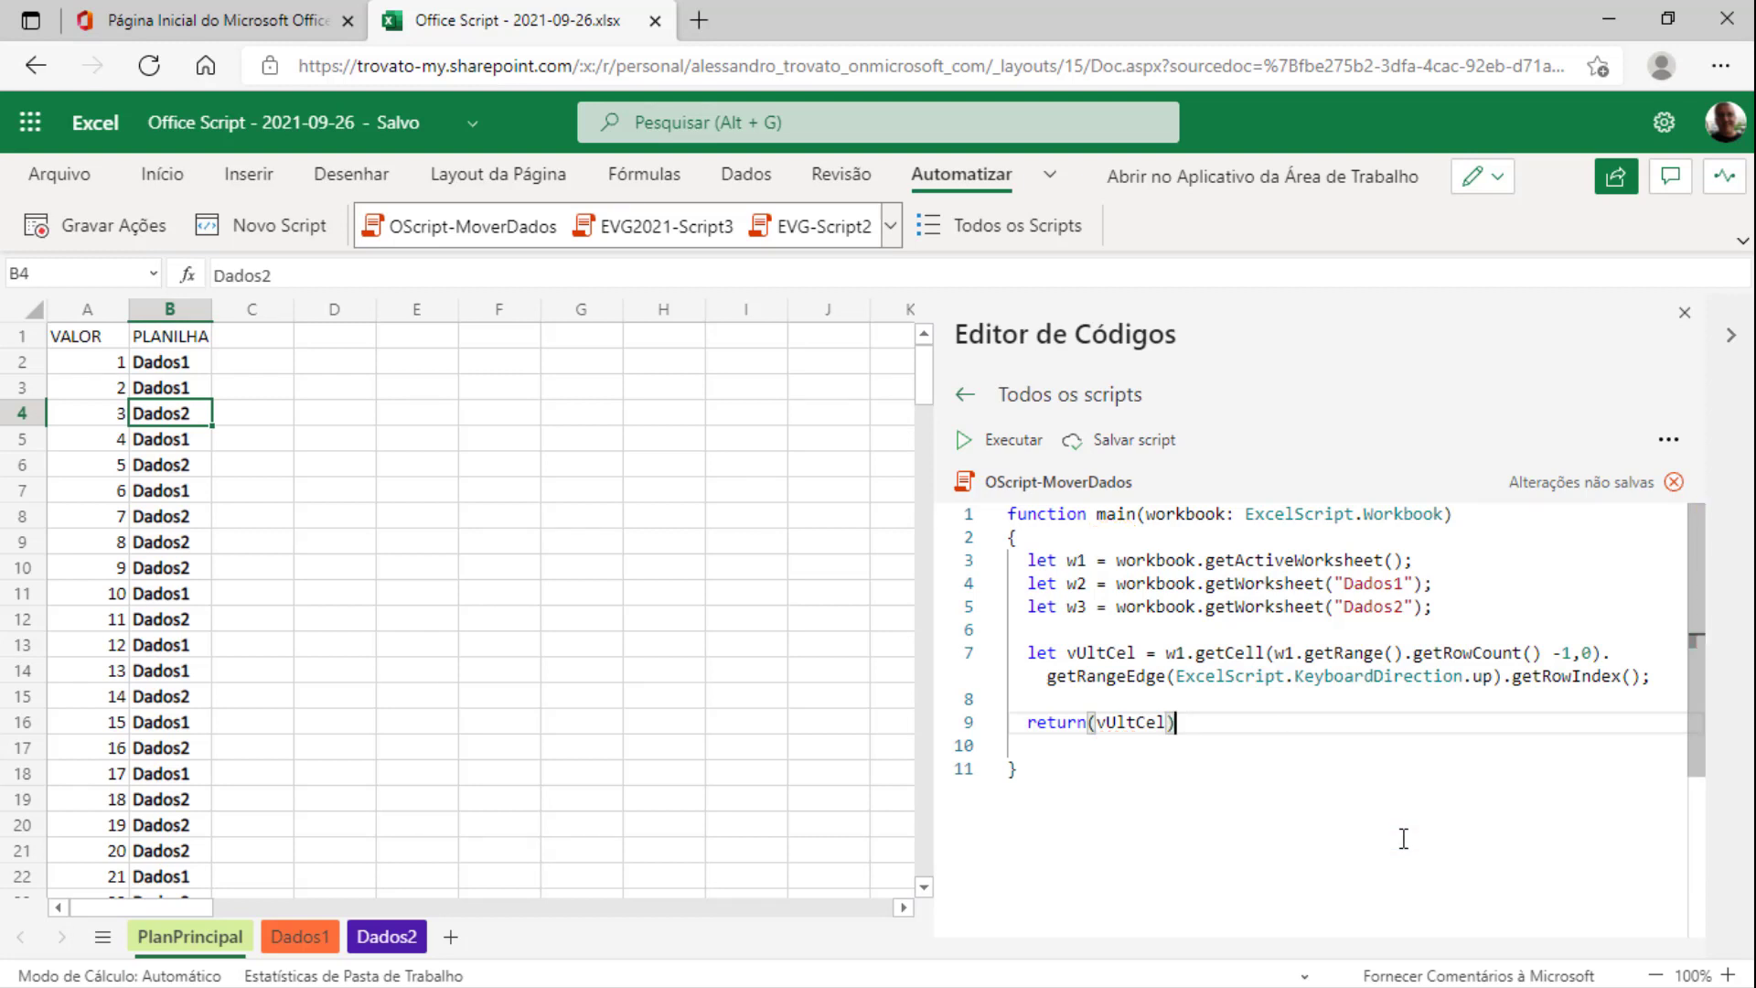
type(";")
key("Return")
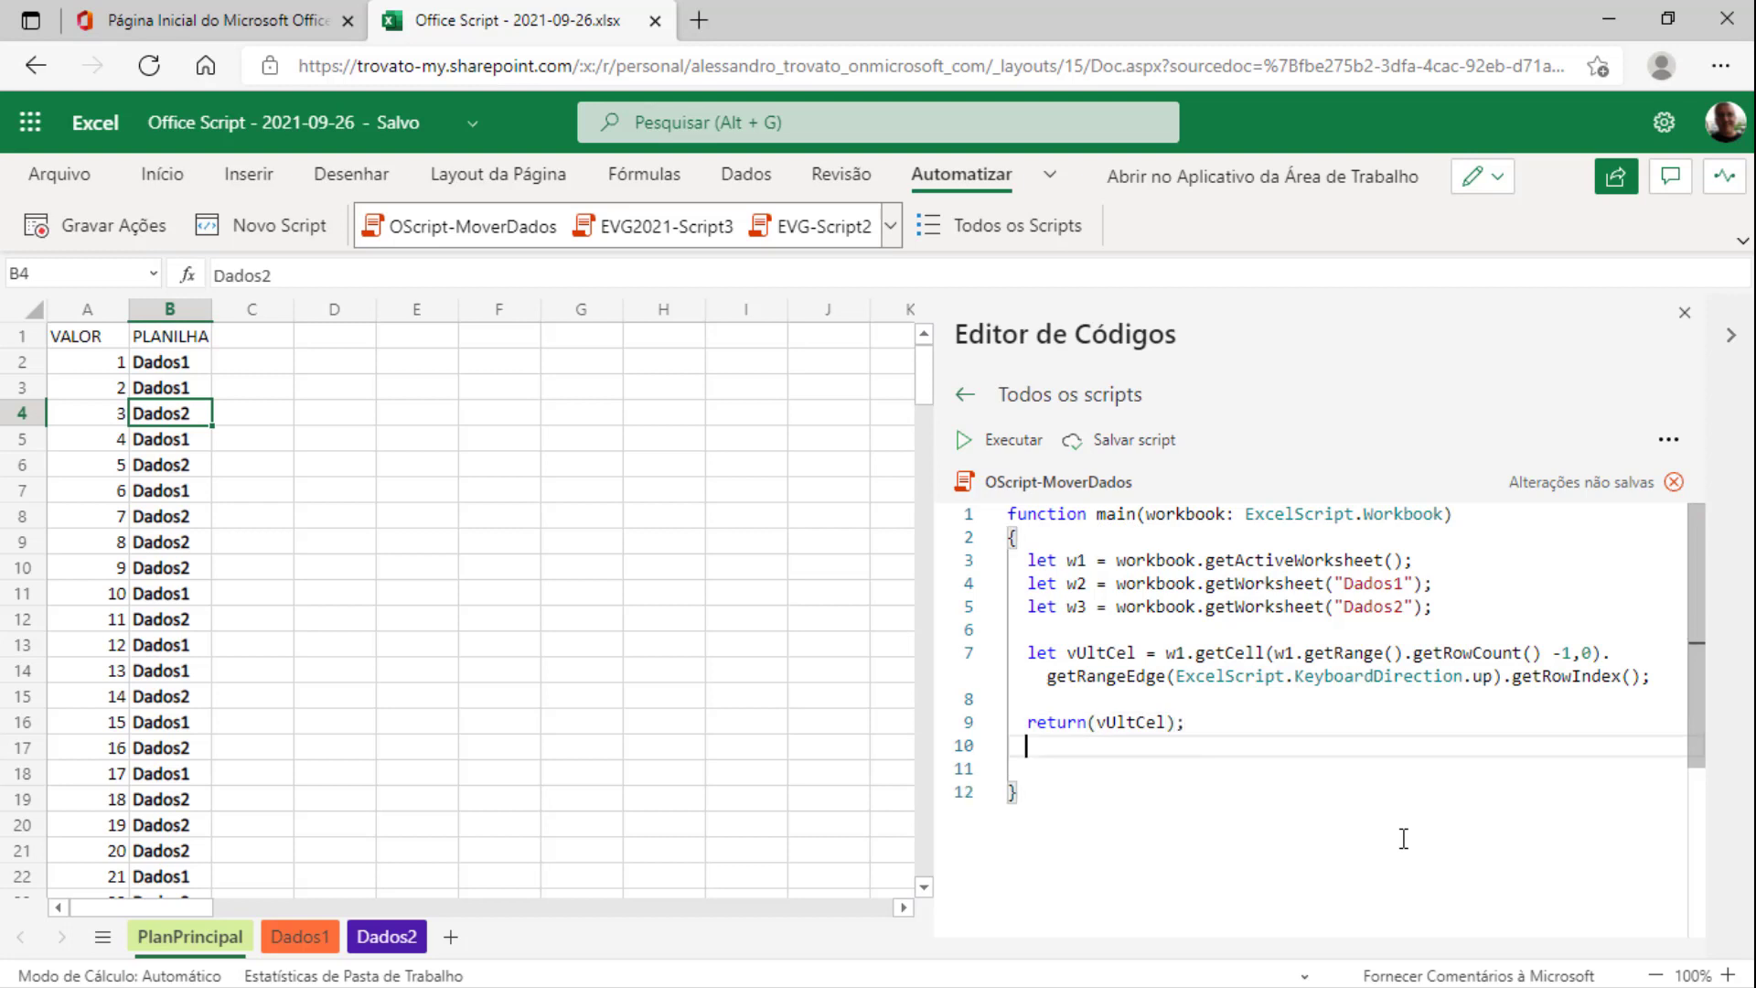
Run the script twice, then select vUltCel in the return line
left_click(1006, 440)
left_click(1006, 440)
double_click(1134, 723)
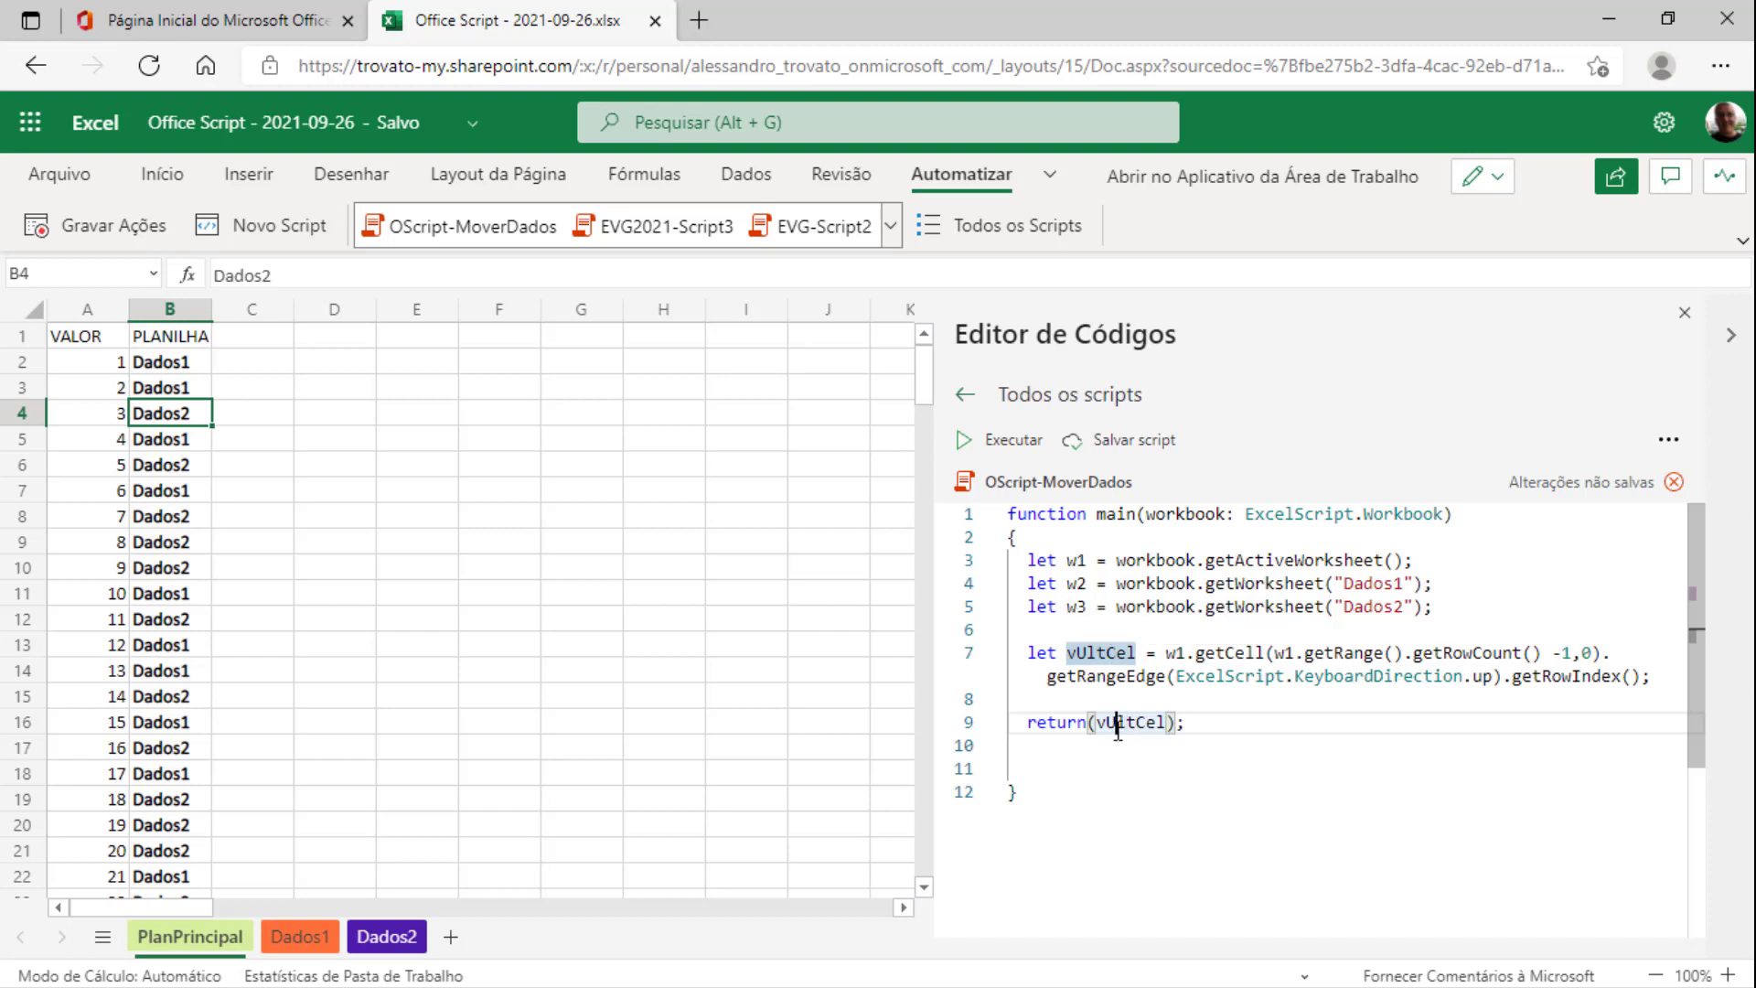
Change line 9 to 'return(console.log(vUltCel));' and run it, logging 66
left_click(1226, 721)
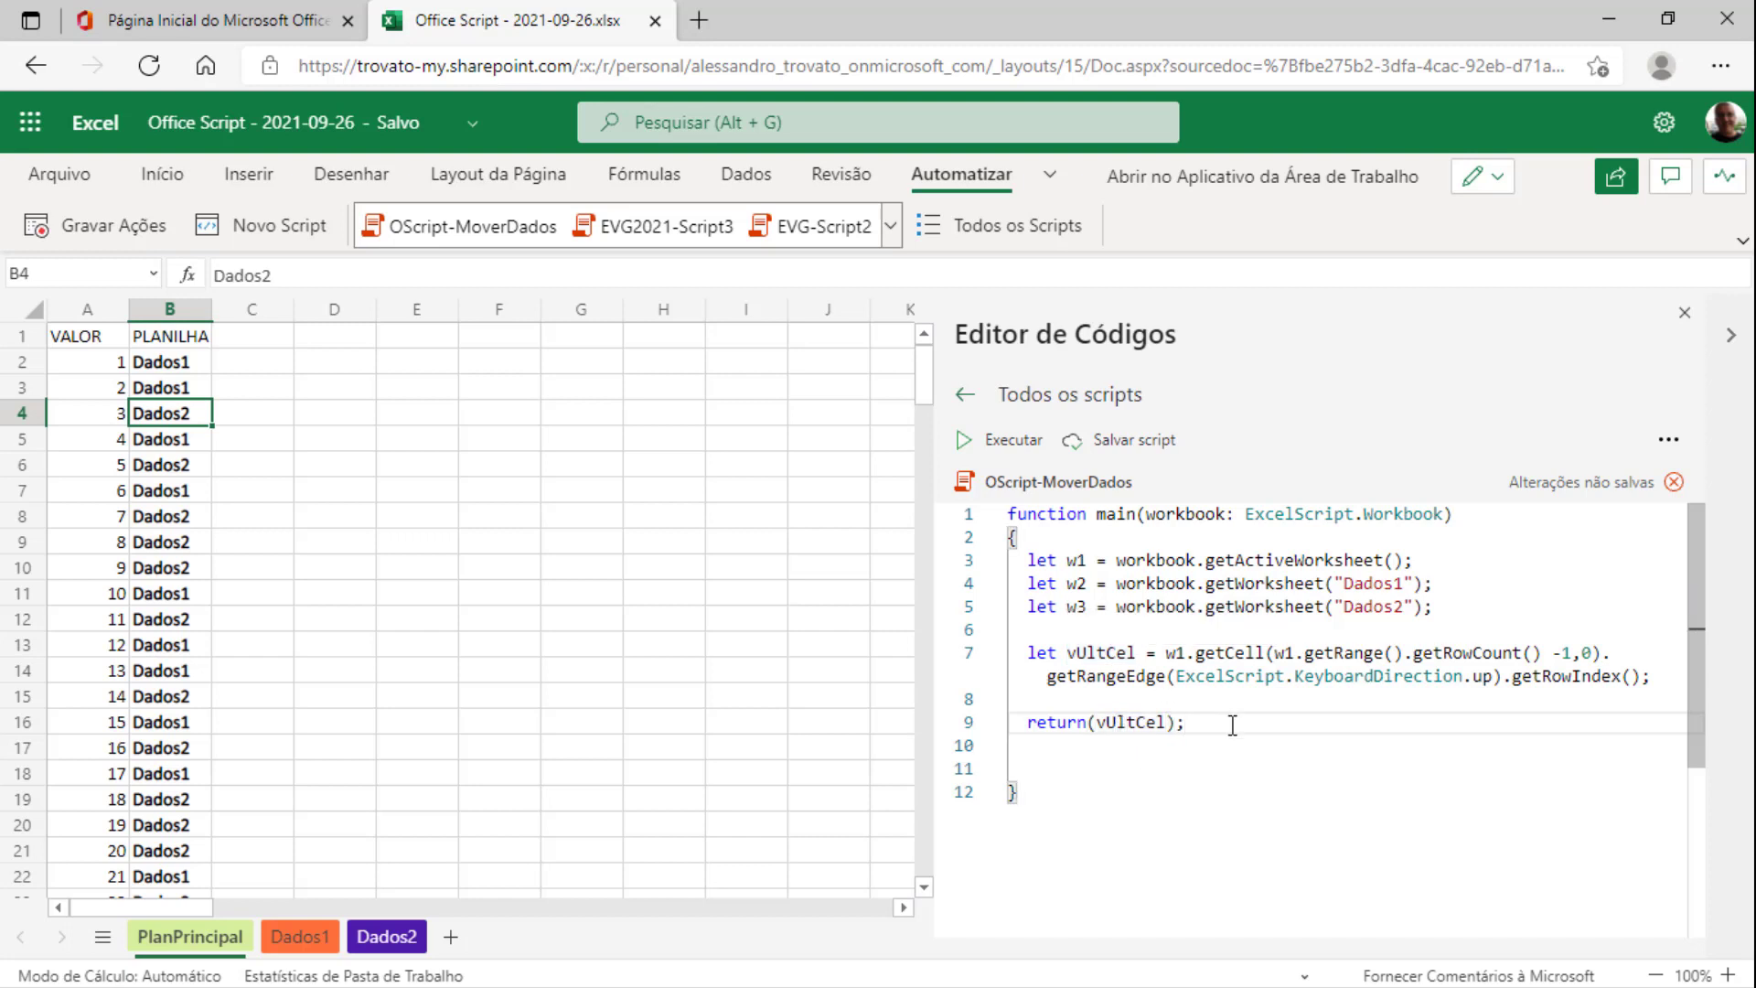
left_click(1096, 723)
type("con")
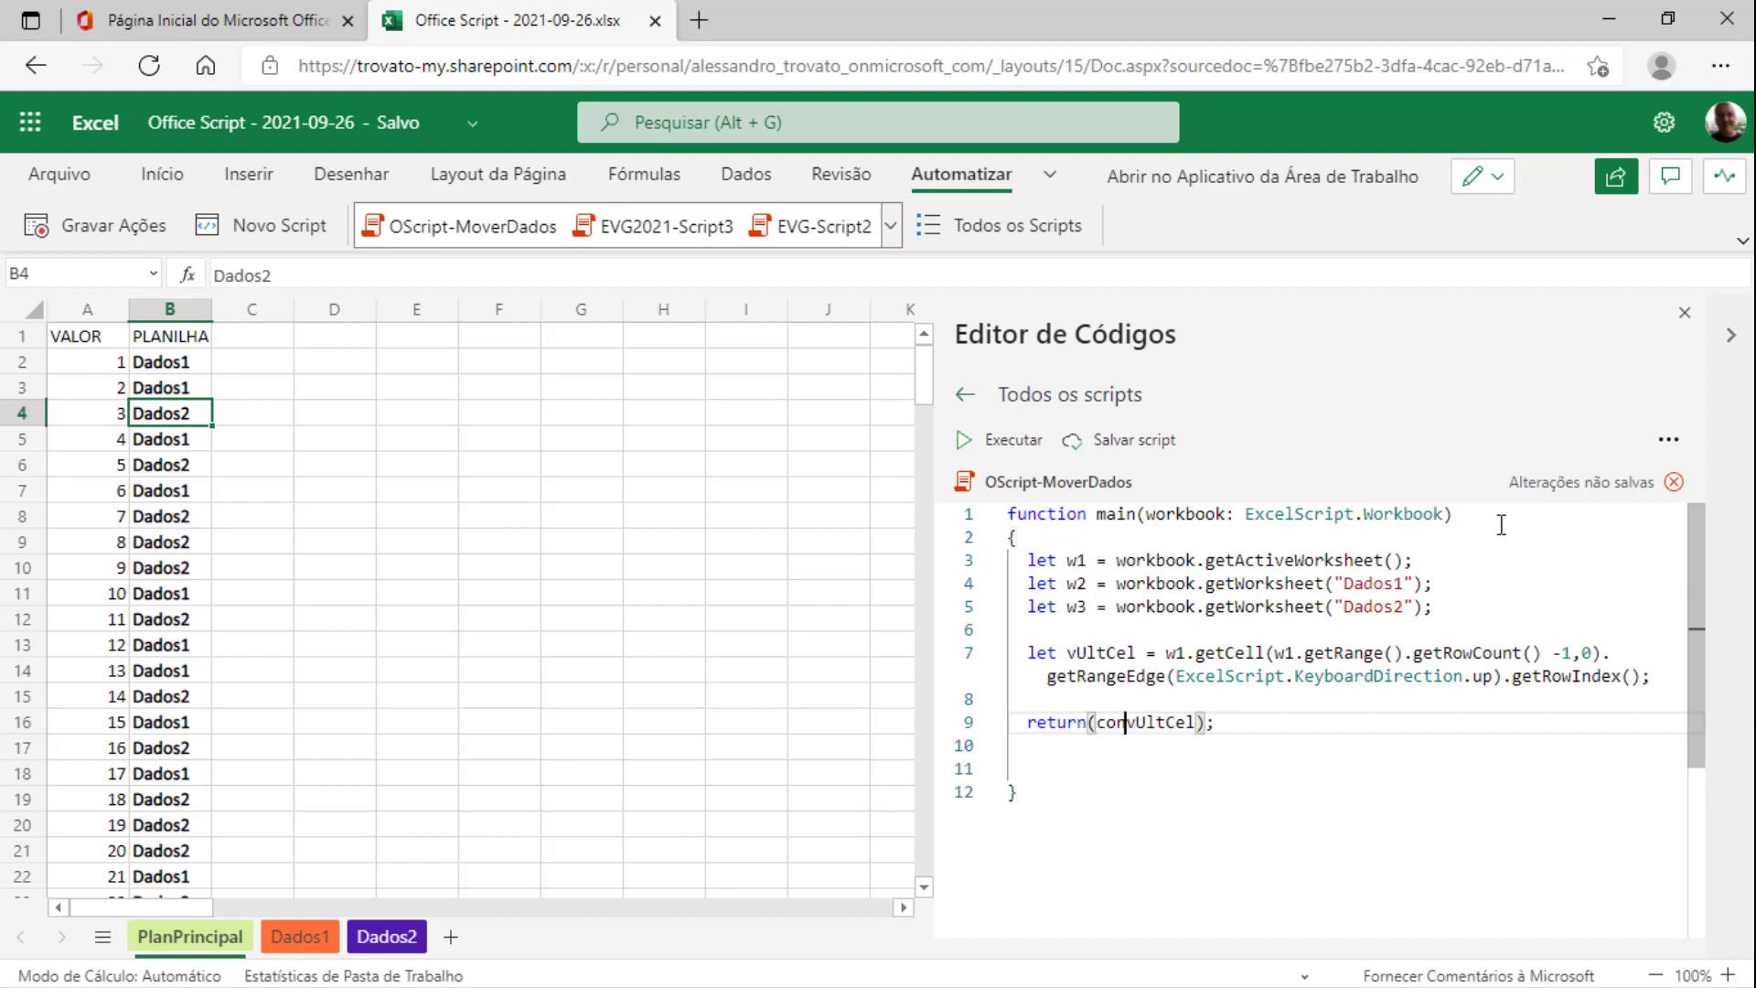
type("sole.log(")
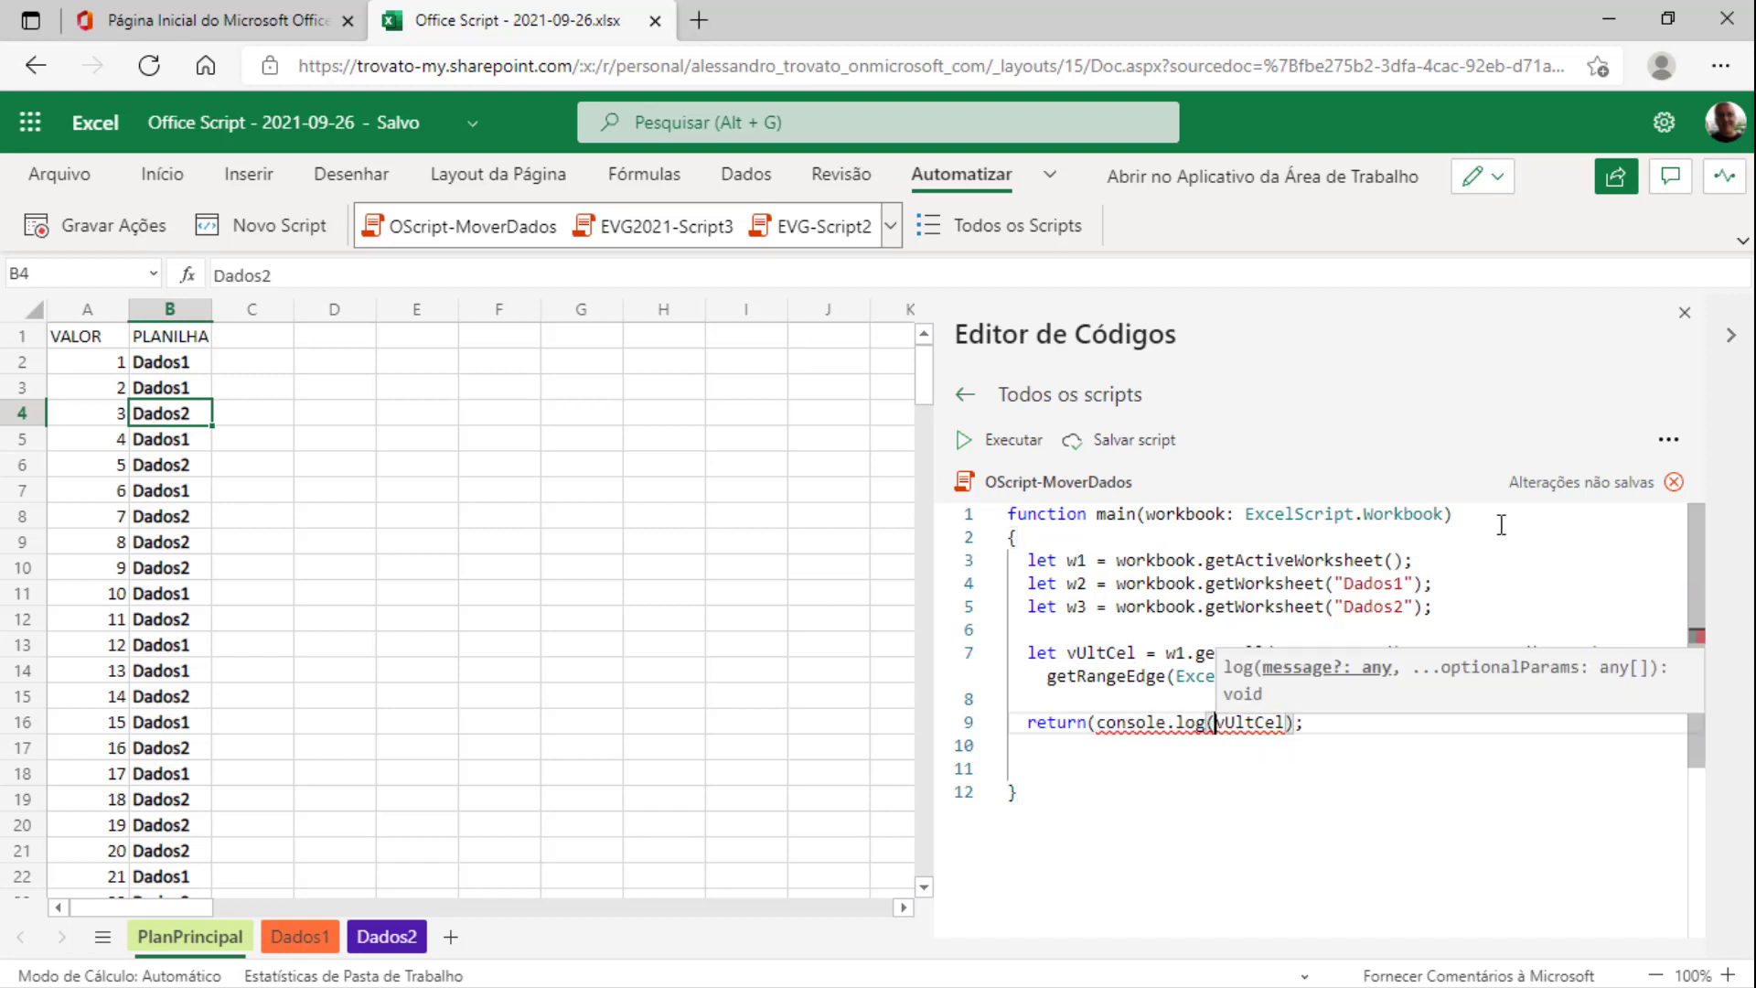
key("ctrl+Right")
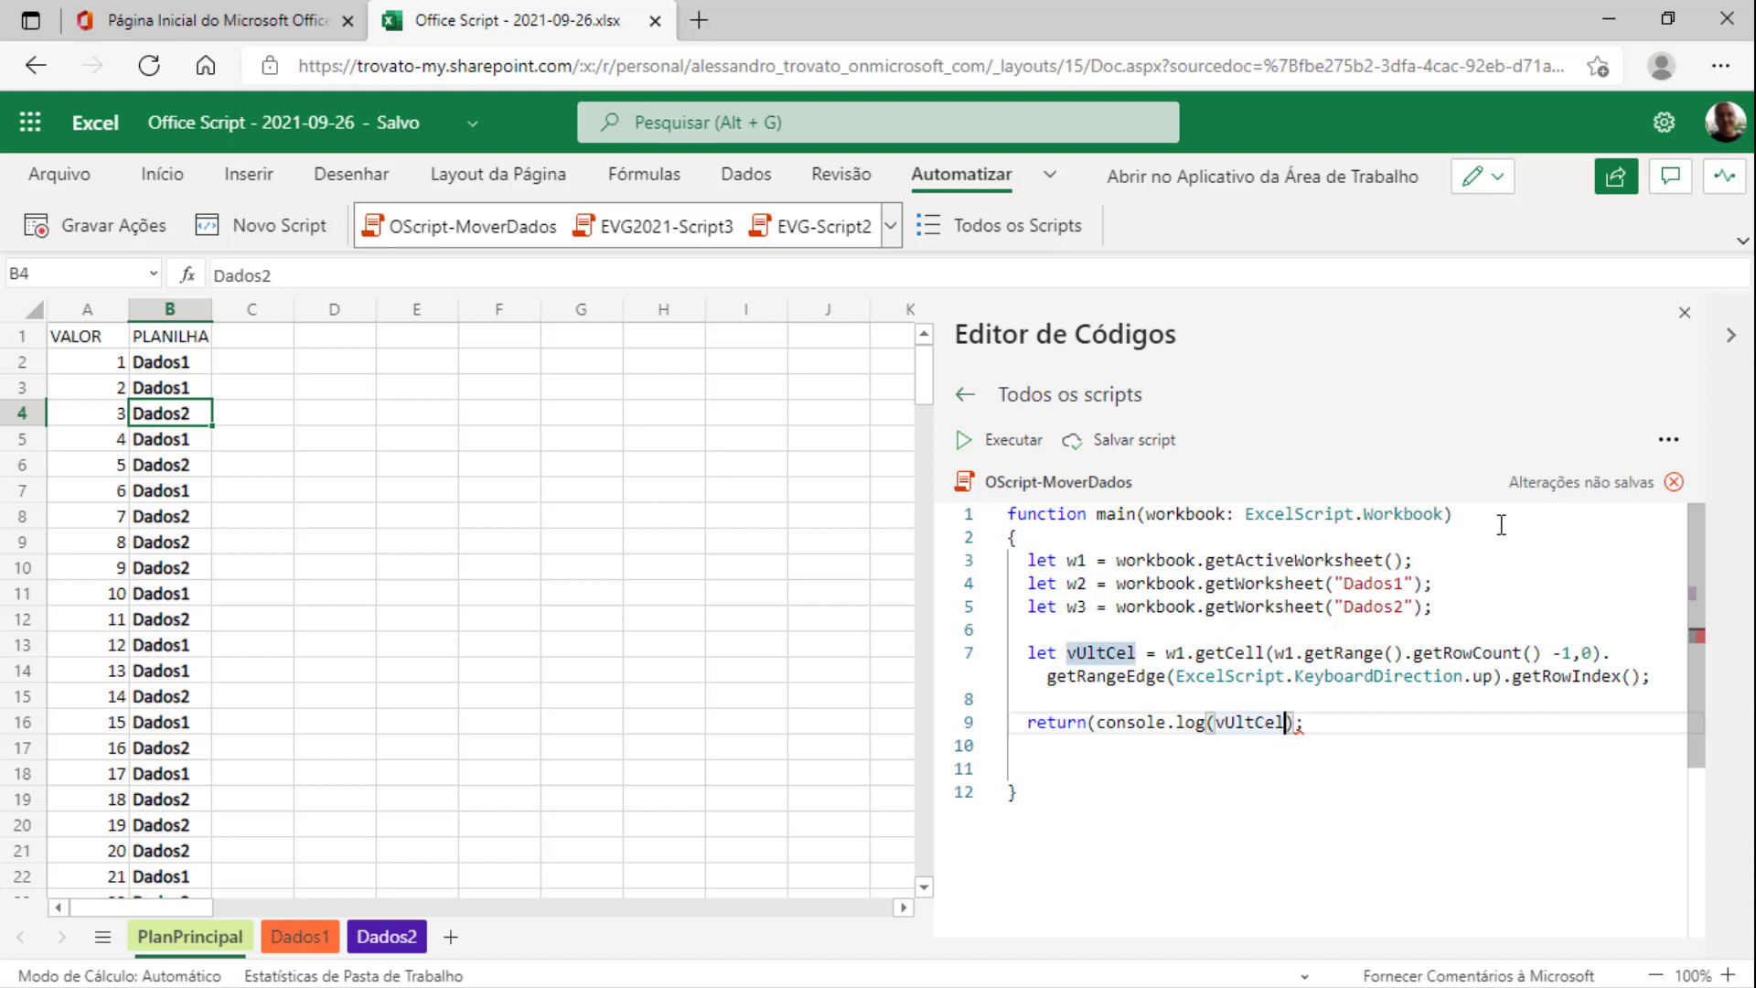
type(")")
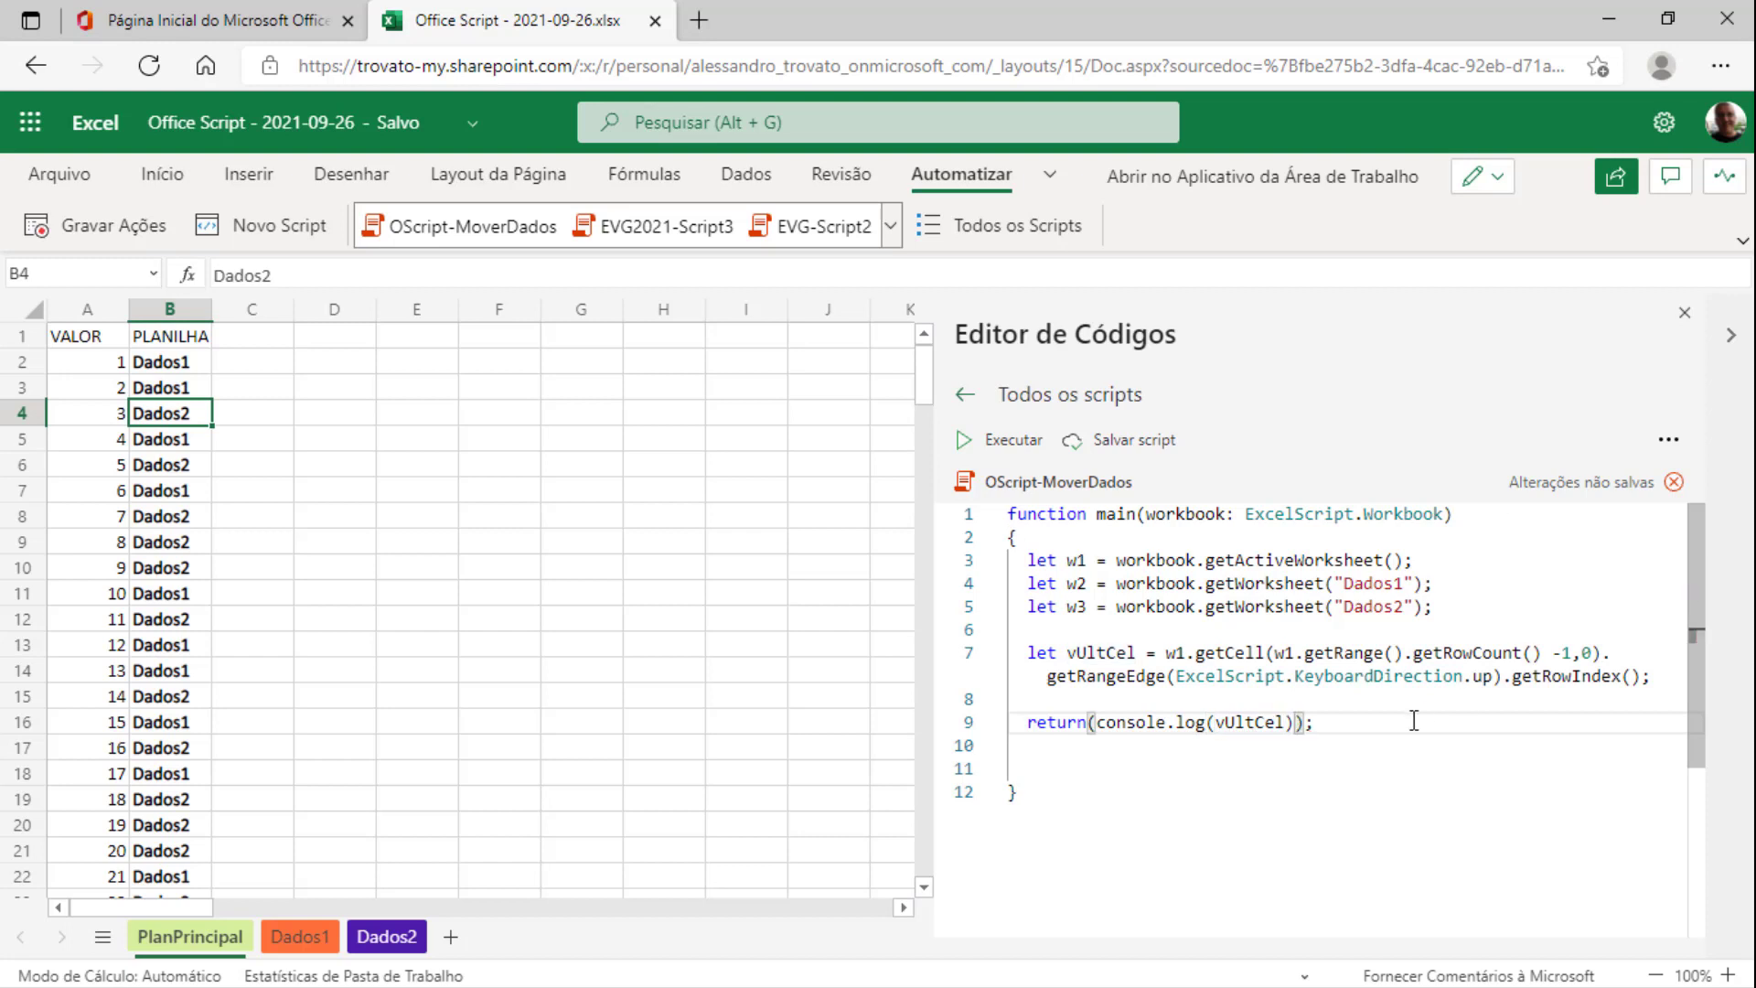
left_click(1260, 723)
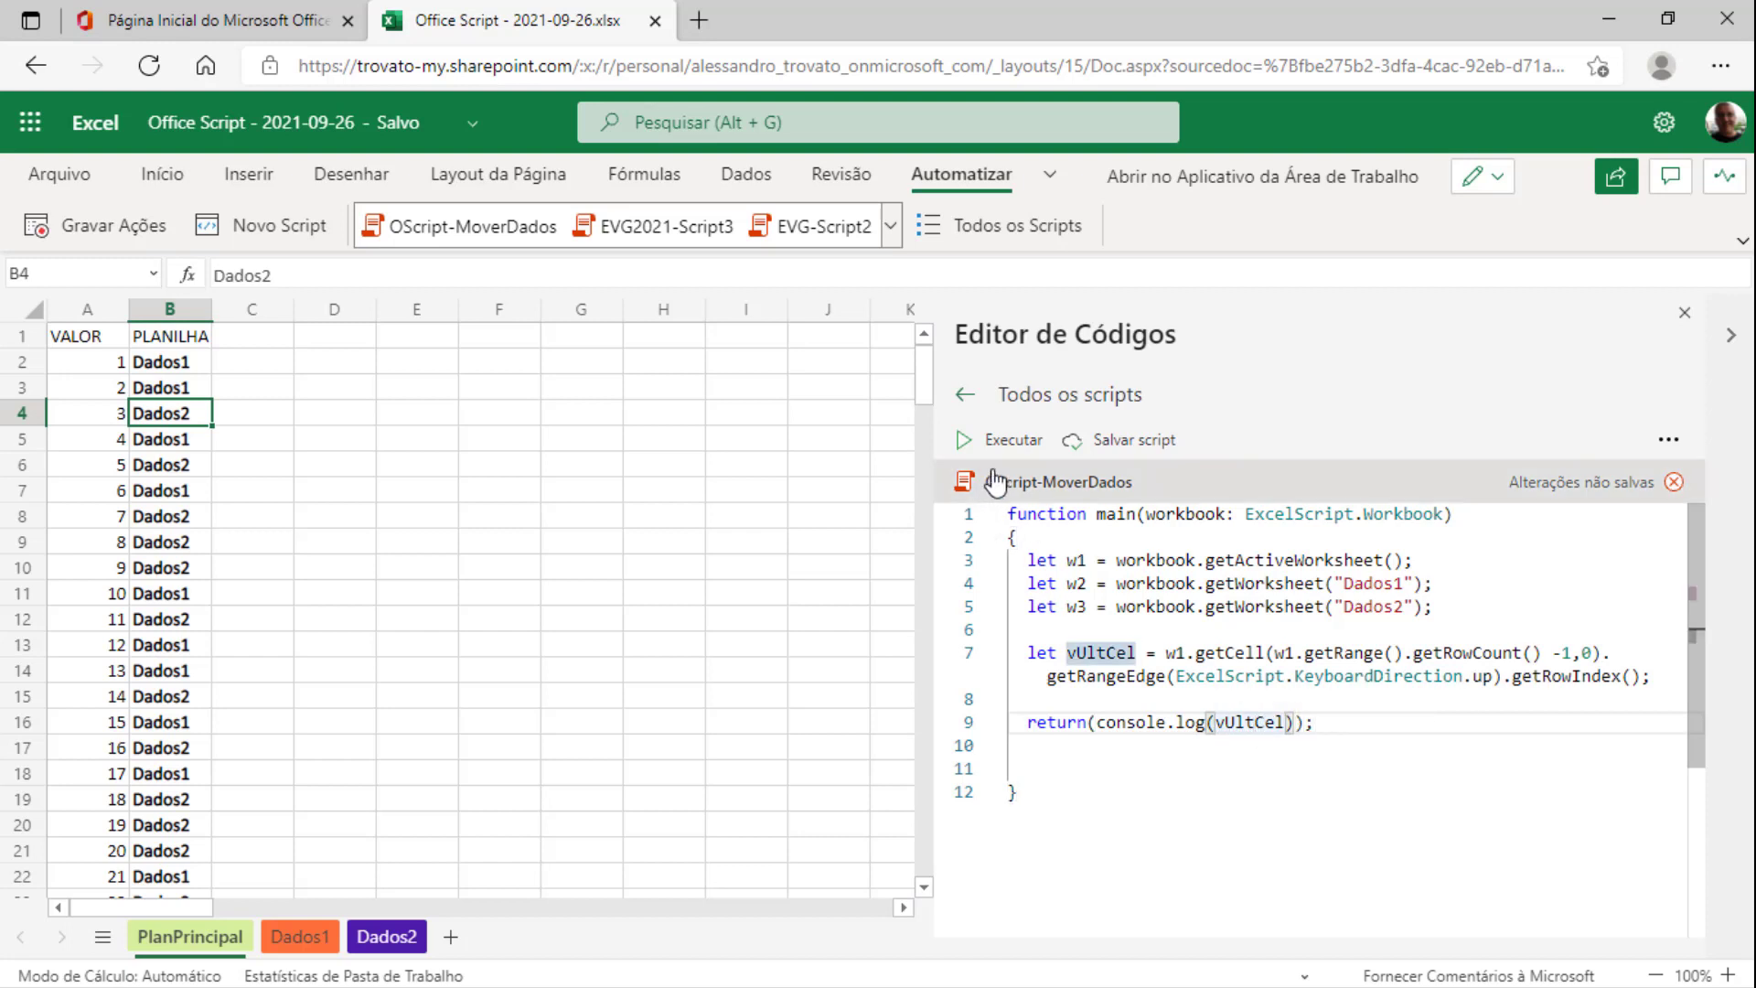
left_click(1006, 440)
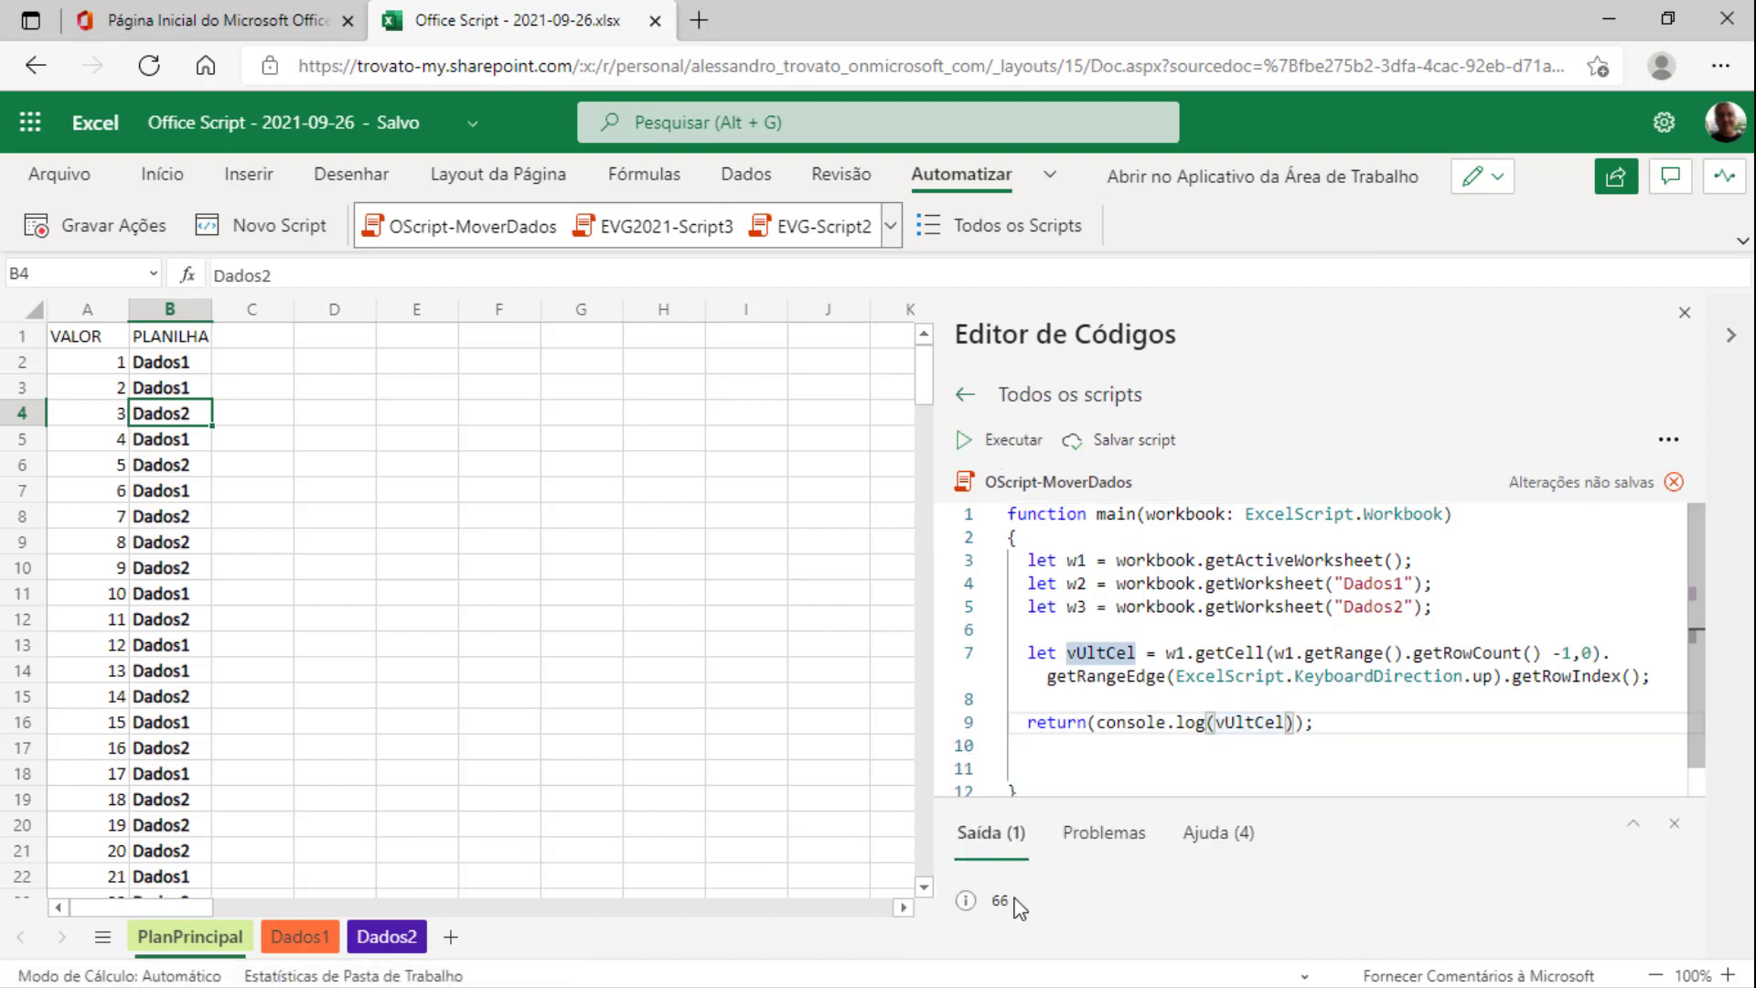
Scroll down to row 68 and enter 67 in cell A68
scroll(188, 812, "down", 7)
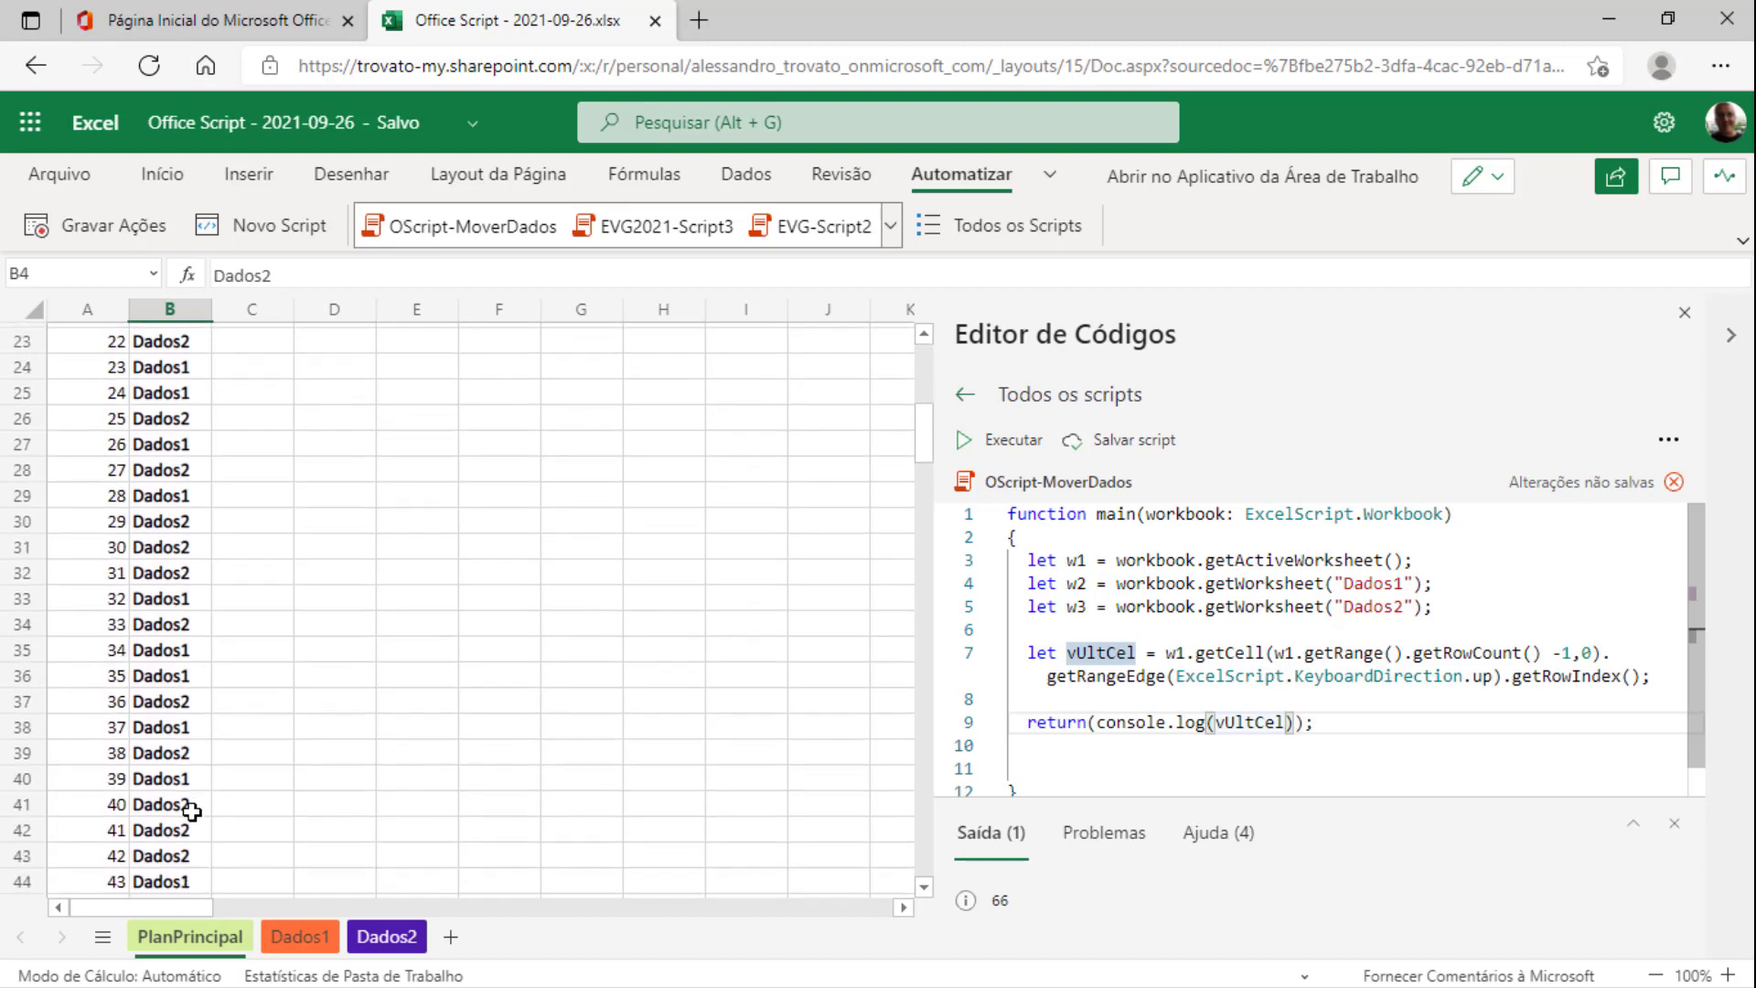
scroll(189, 811, "down", 12)
scroll(188, 812, "down", 1)
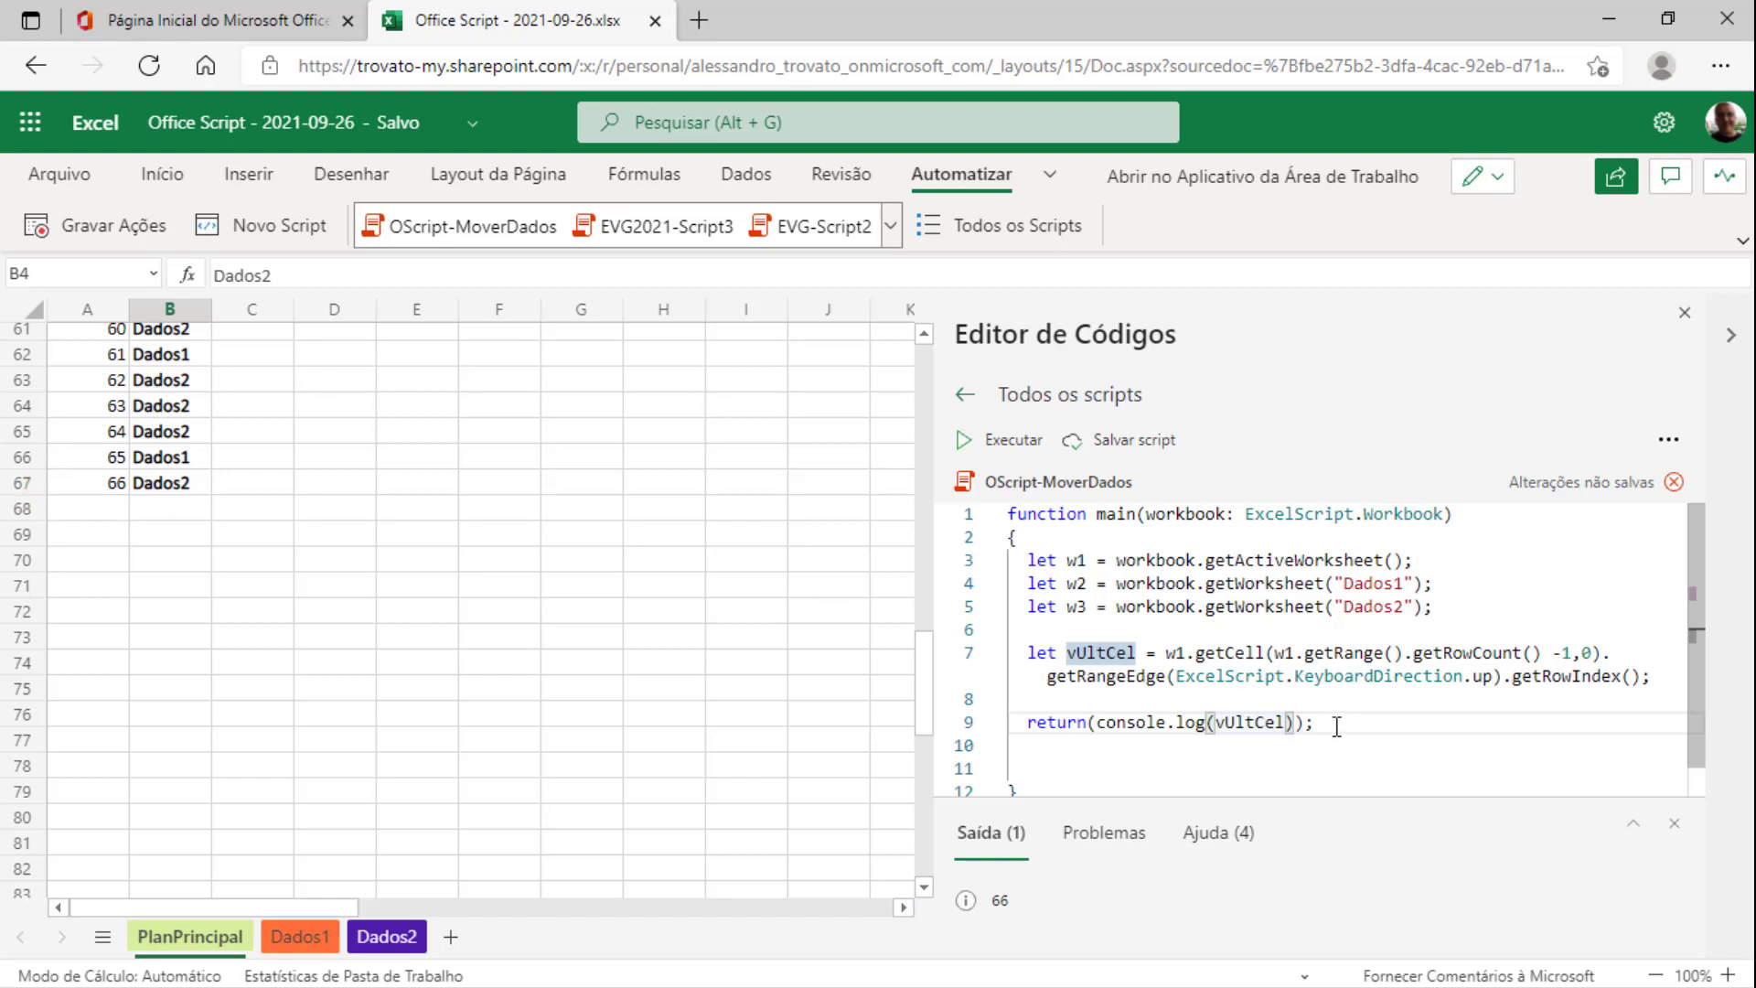
left_click(94, 508)
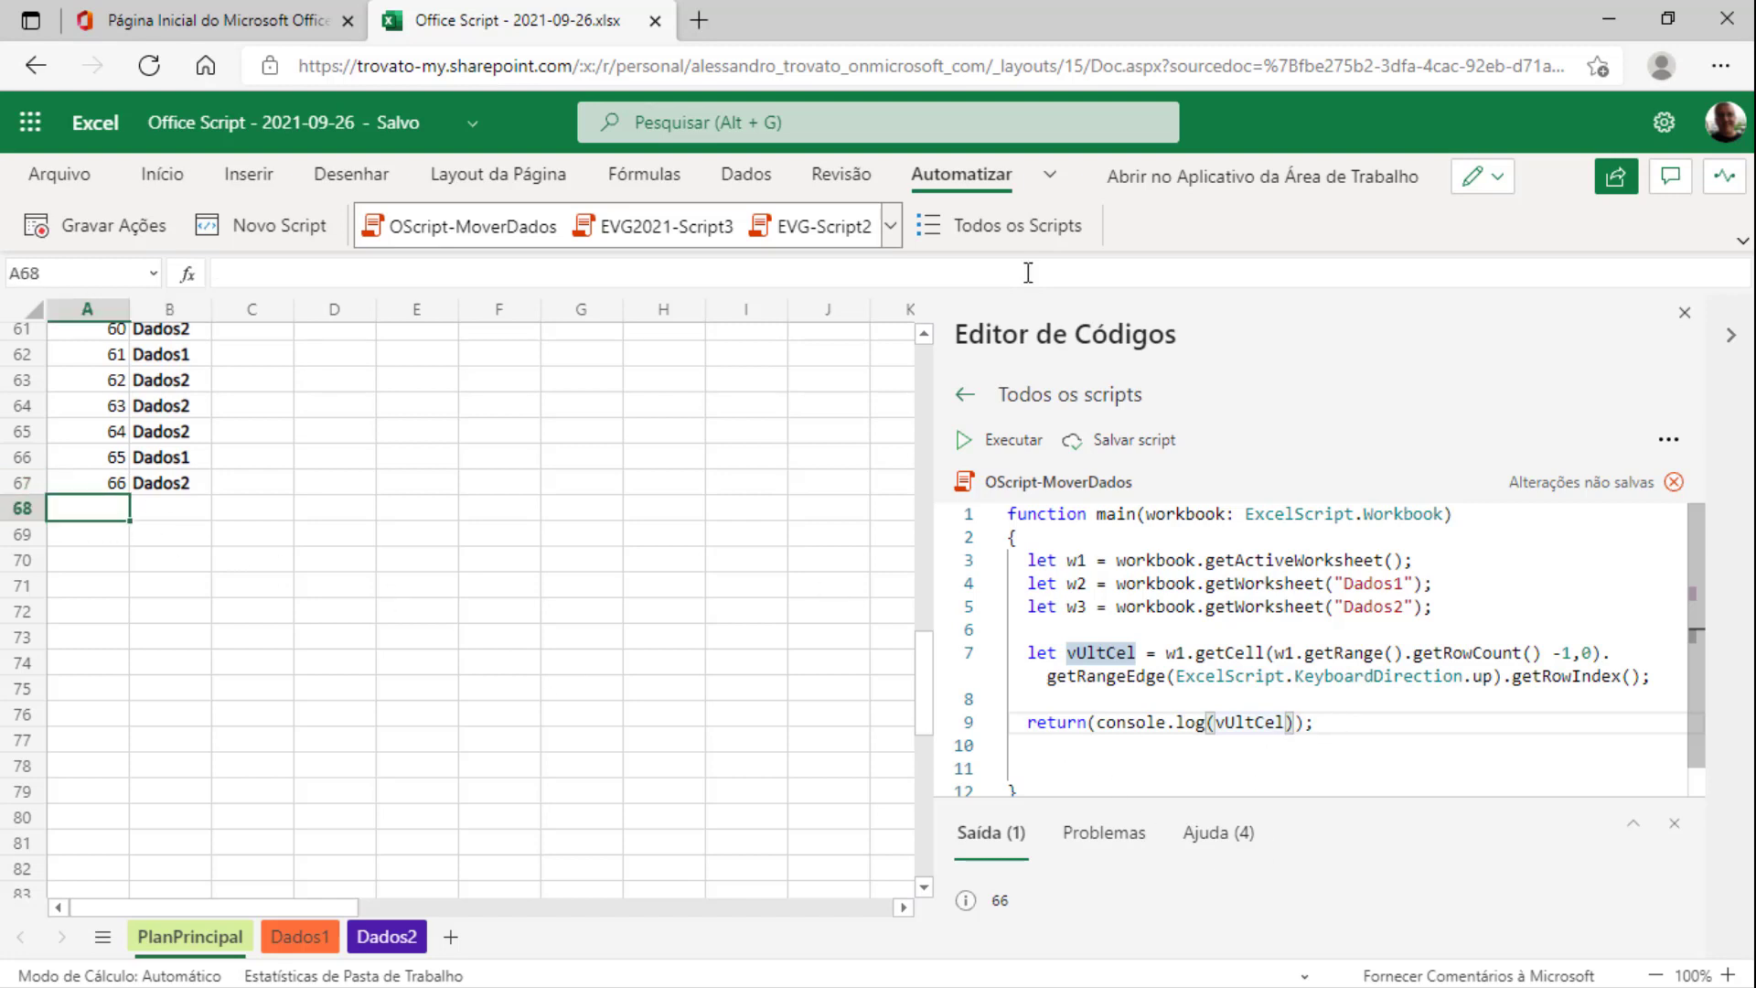
type("67")
key("Tab")
Copy the Dados labels from B63:B67 into B68:B72
key("Up")
key("Up")
key("Up")
key("Up")
key("Up")
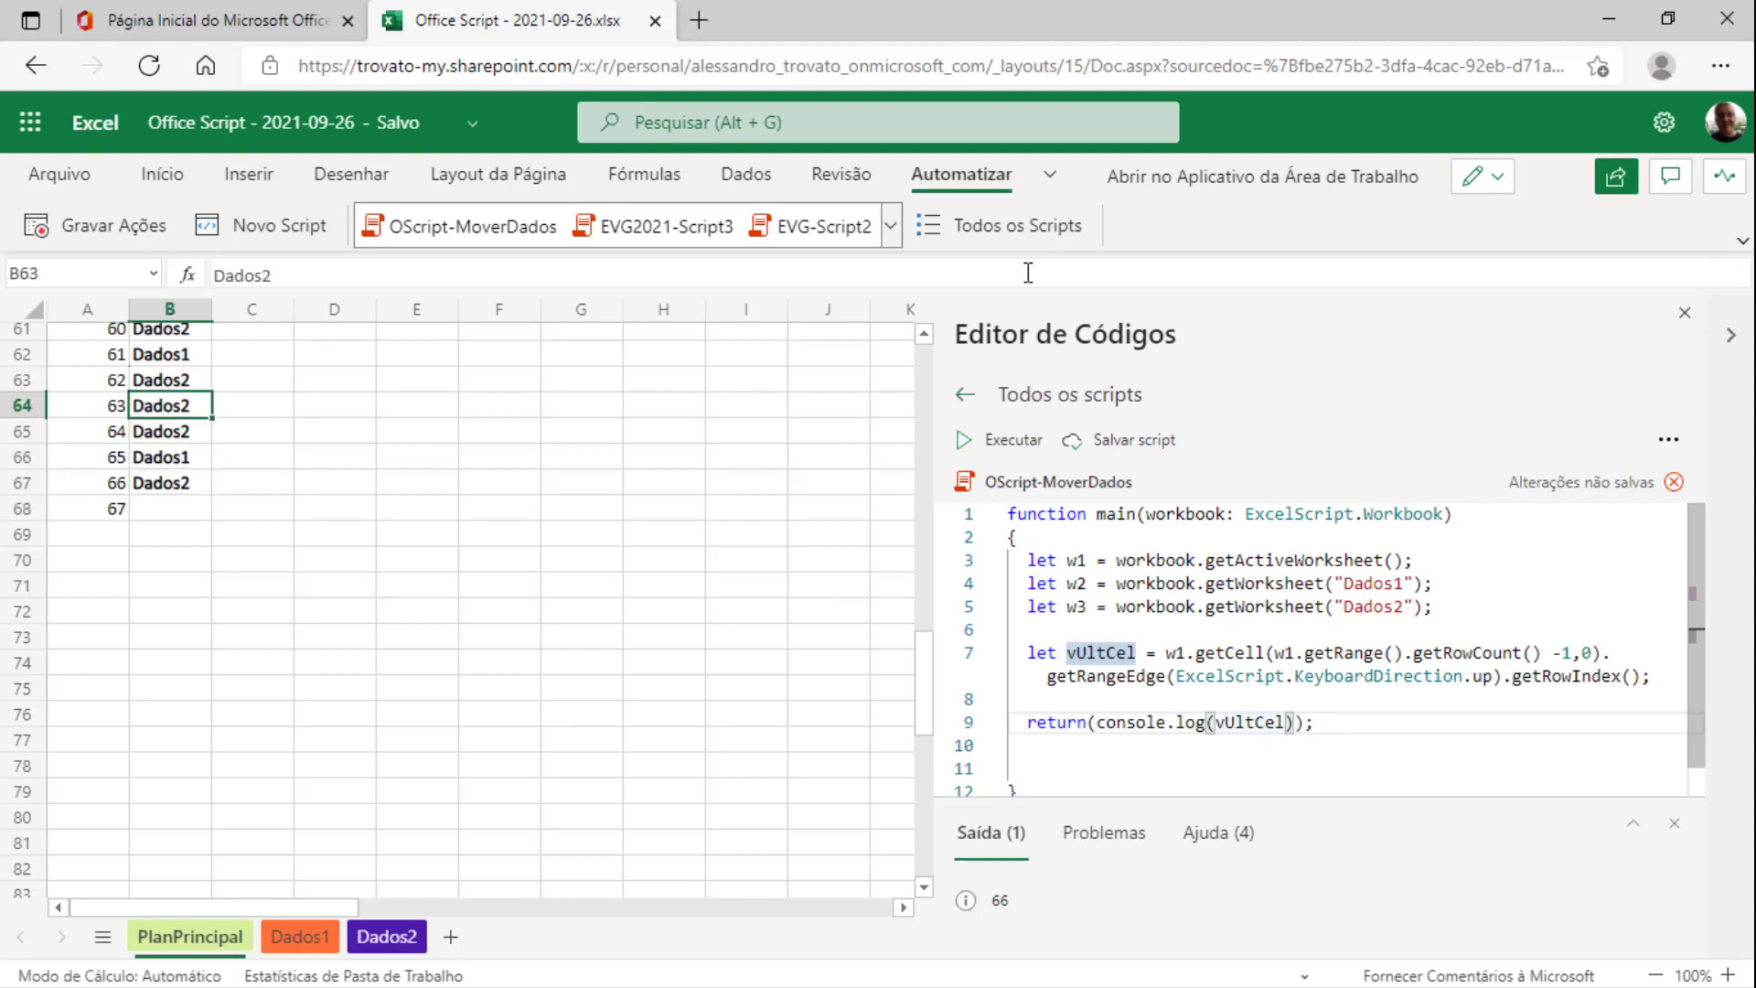
key("shift+Down")
key("shift+Down")
key("shift+Down")
key("shift+Down")
key("ctrl+c")
key("Down")
key("Down")
key("Down")
key("Down")
key("Down")
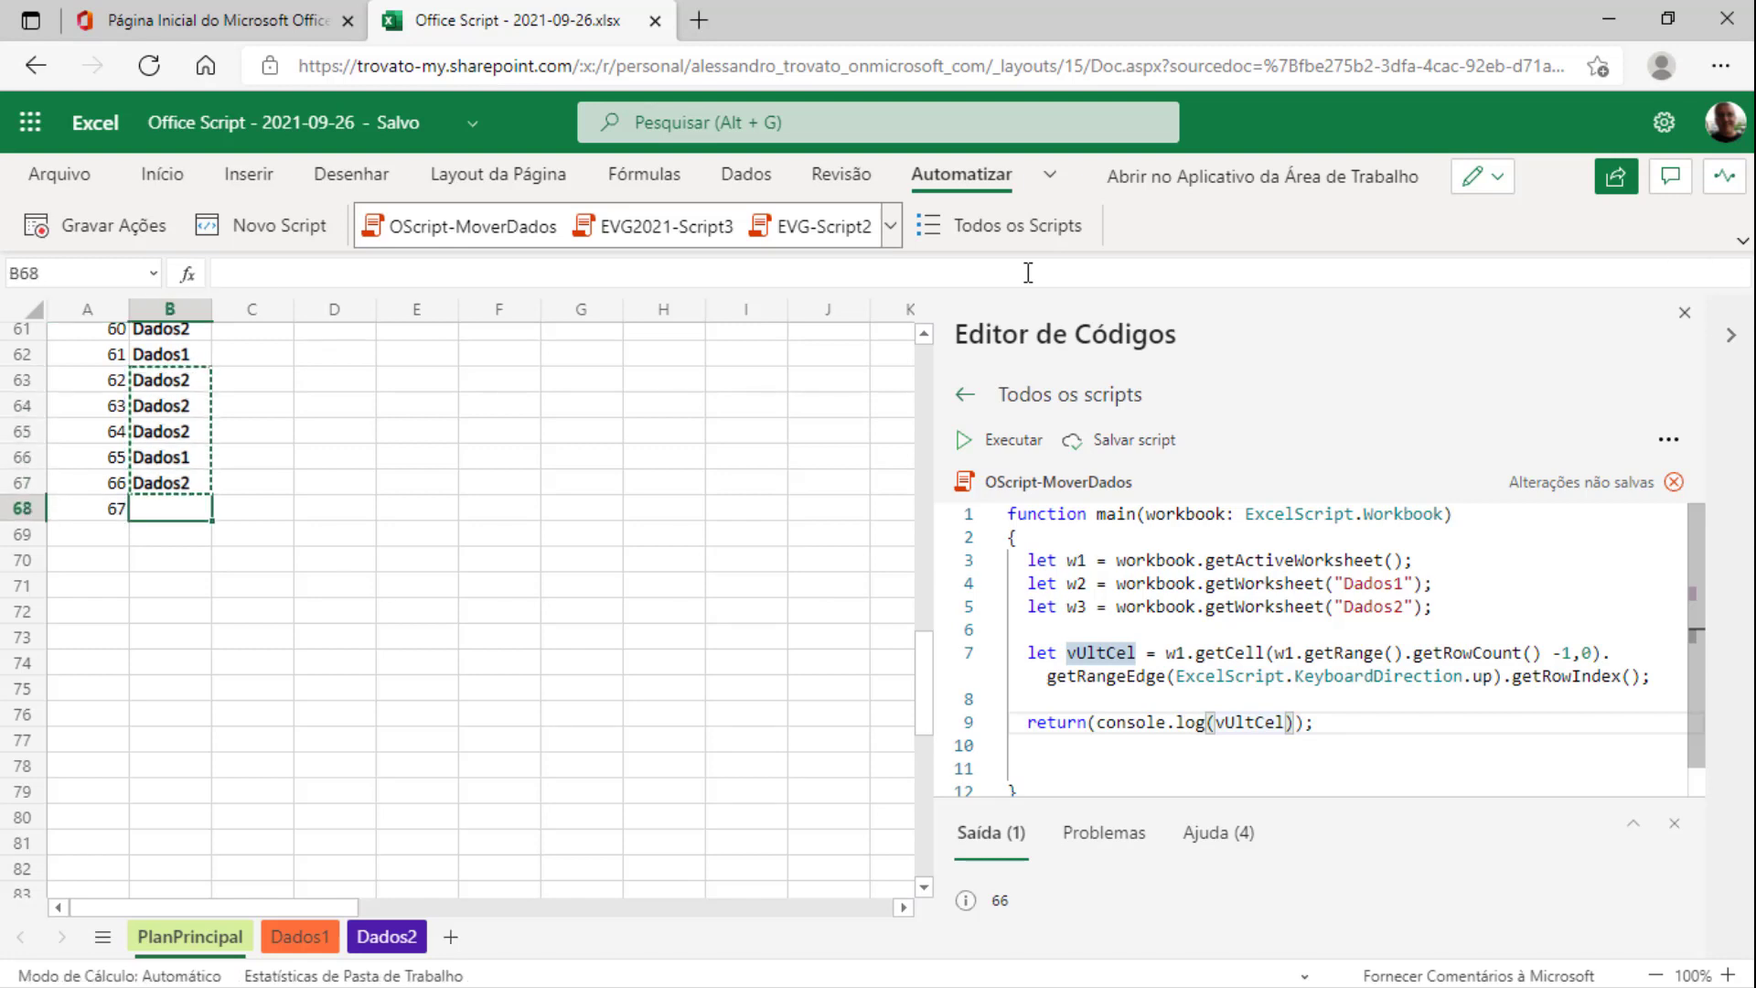
key("ctrl+v")
key("Left")
key("Down")
key("Down")
Number cells A69:A72 with 68, 69, 70 and 71
key("Up")
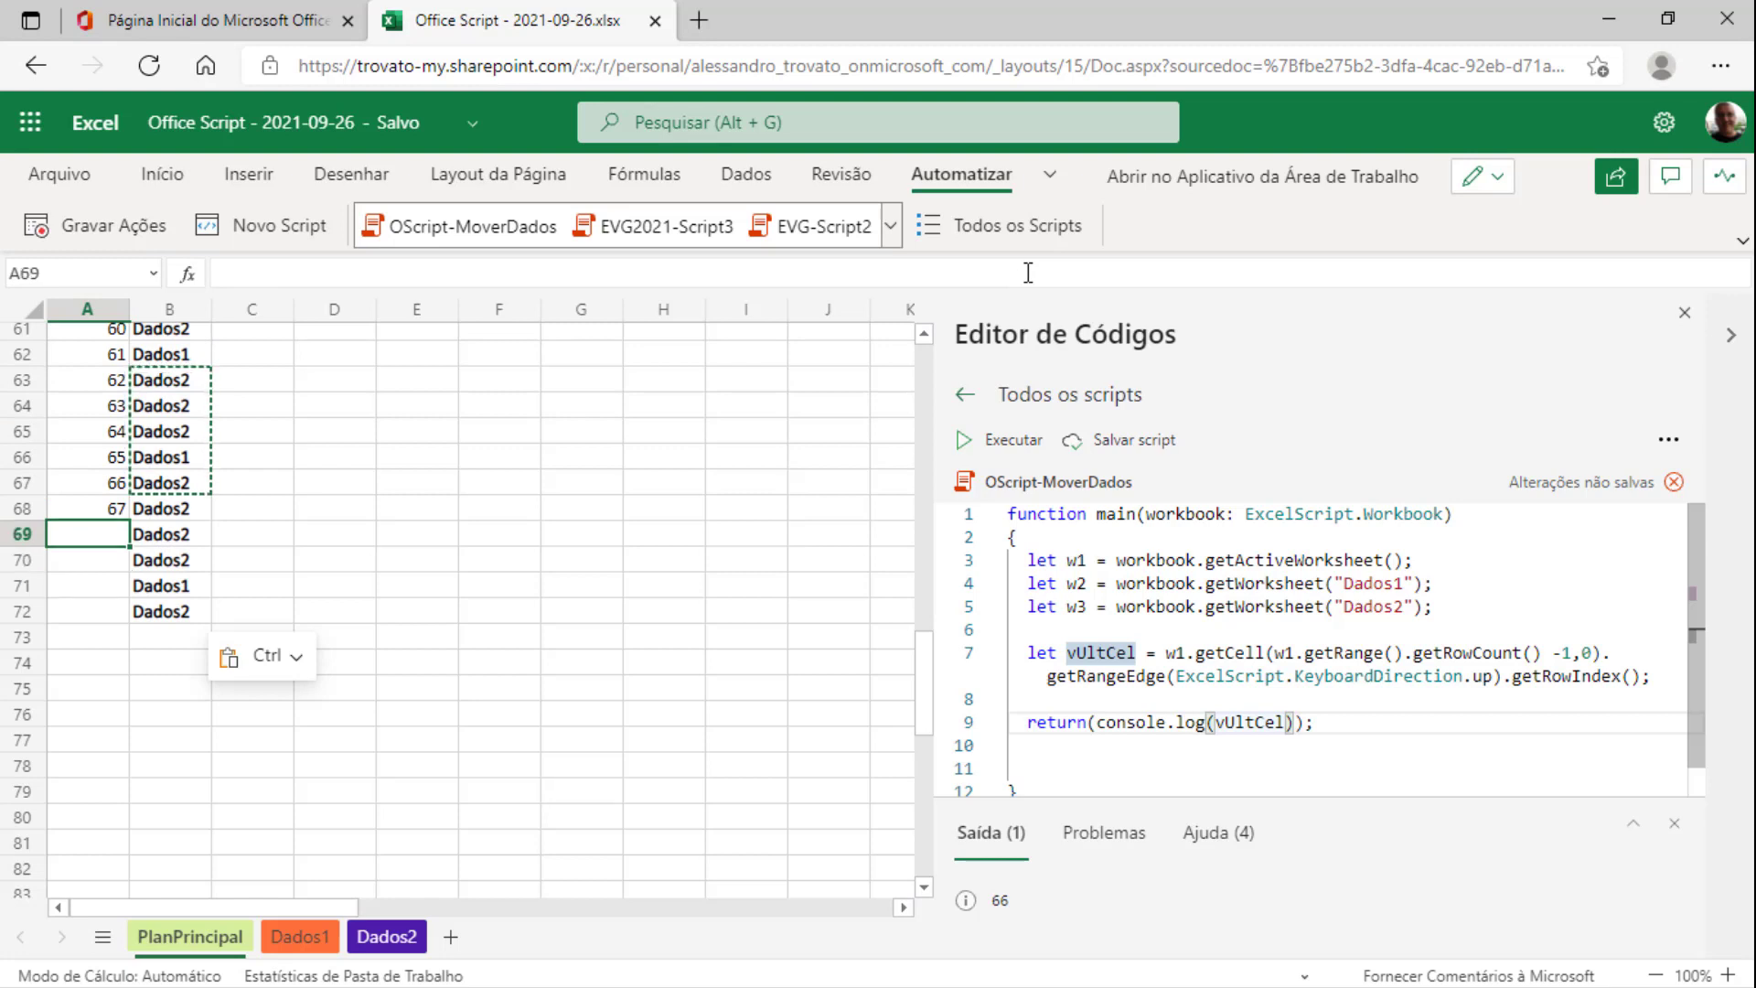
type("68 69 70 71")
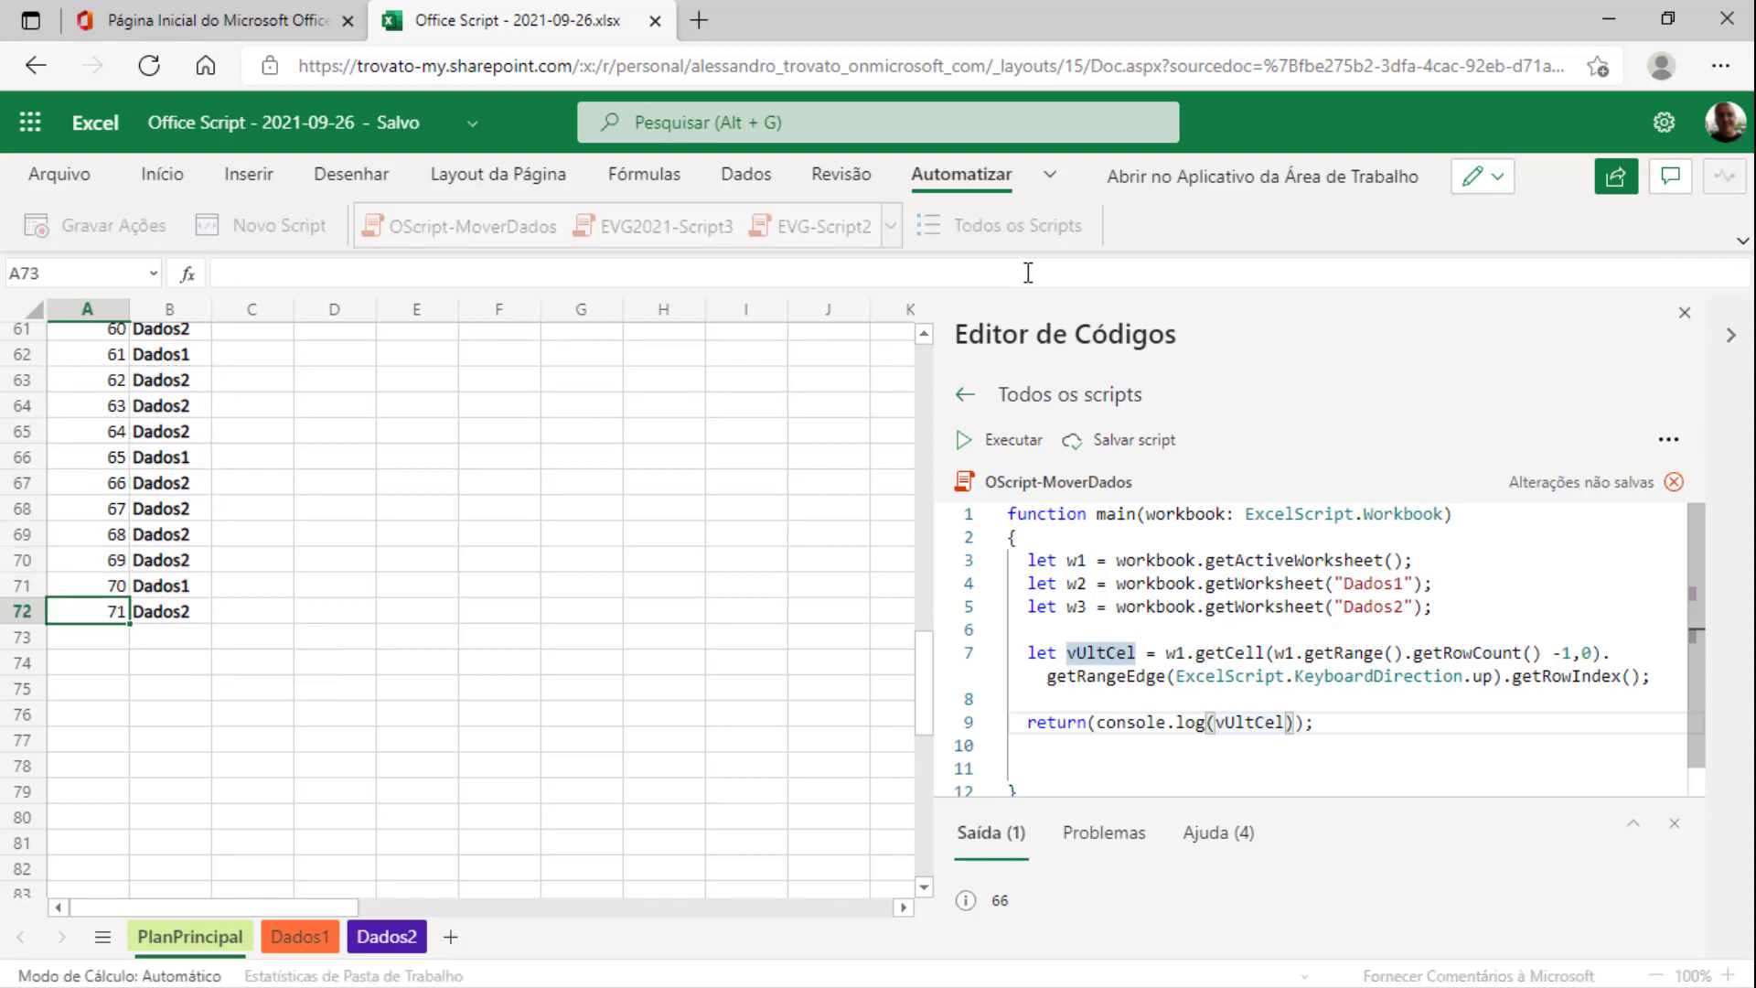
key("Return")
Run the script on the extended data so it logs 71
left_click(1228, 643)
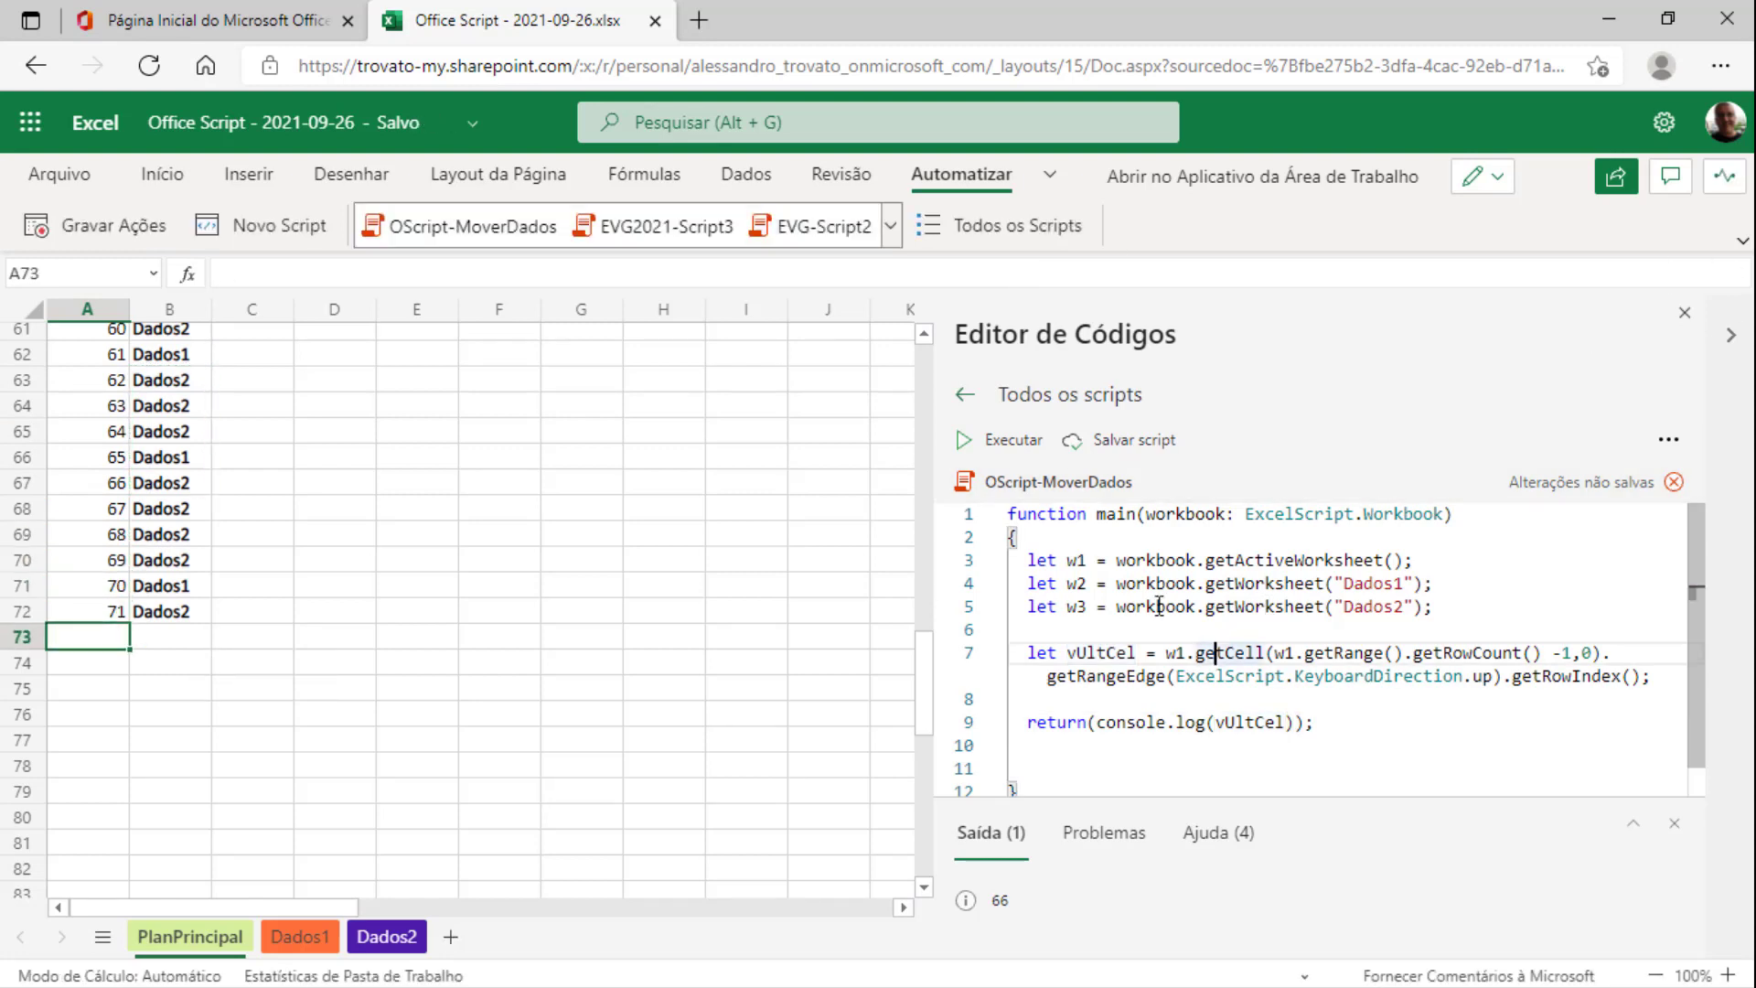
left_click(1014, 441)
left_click(1143, 745)
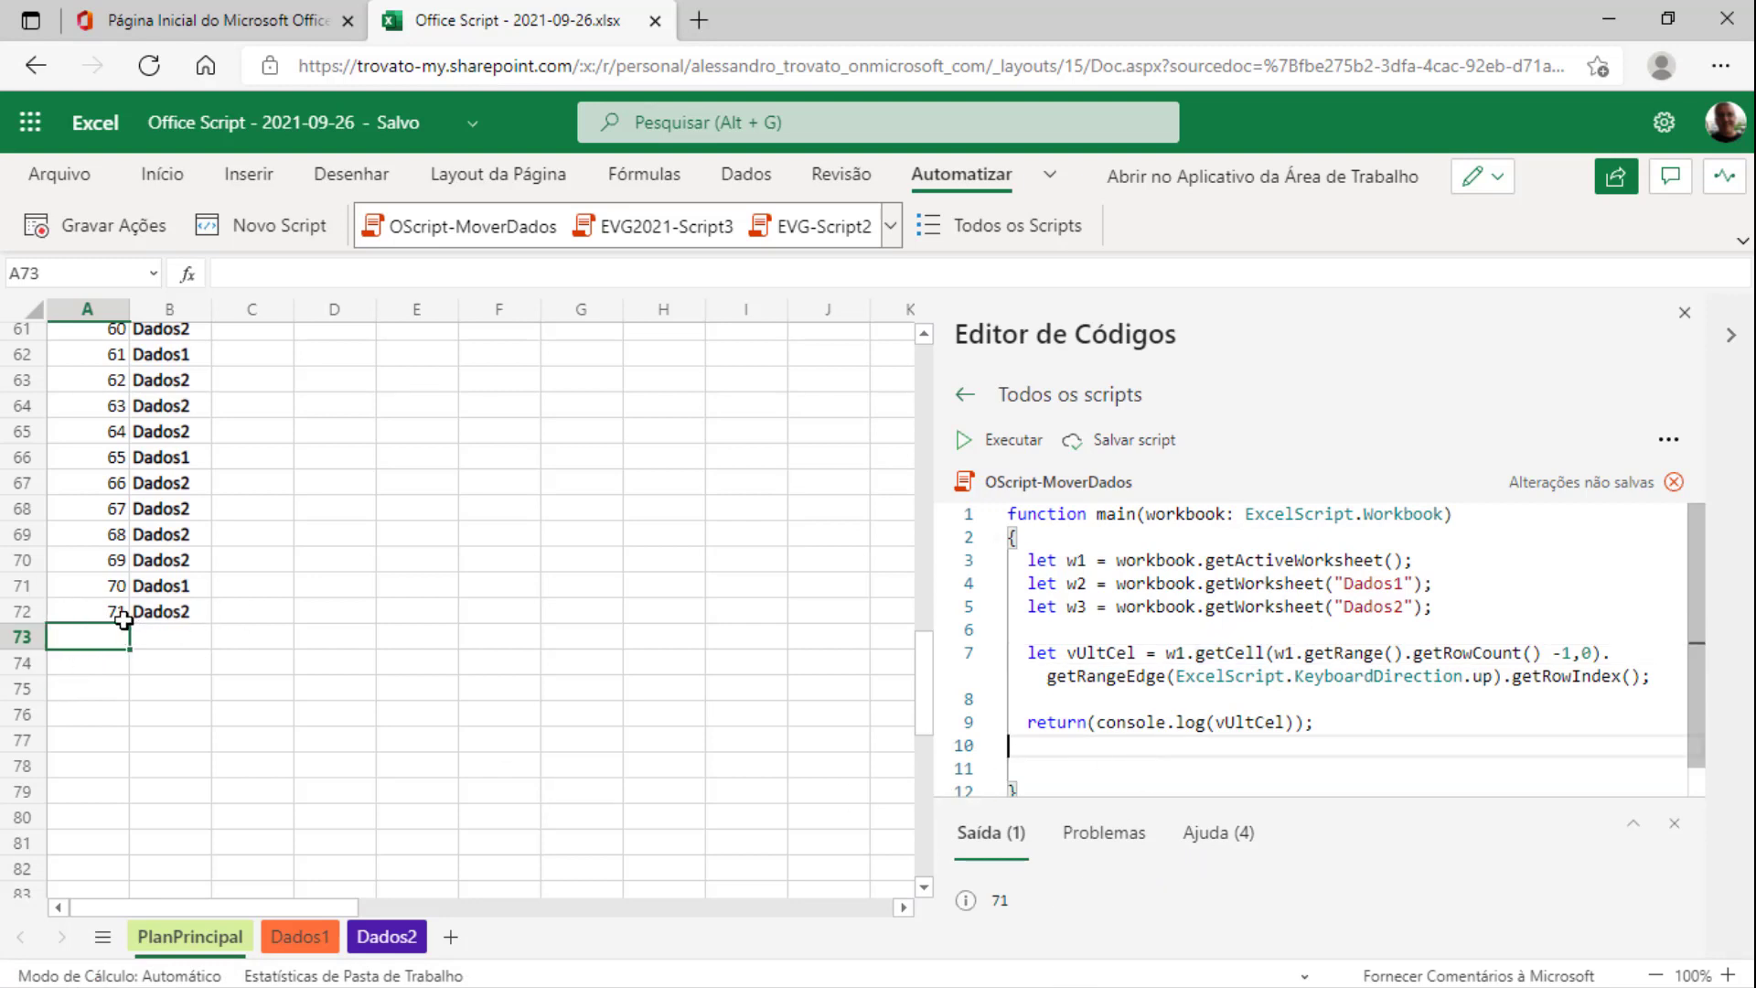
Change cell A72 from 71 to 999 and run the script again
left_click(116, 609)
type("999")
key("Return")
left_click(1075, 606)
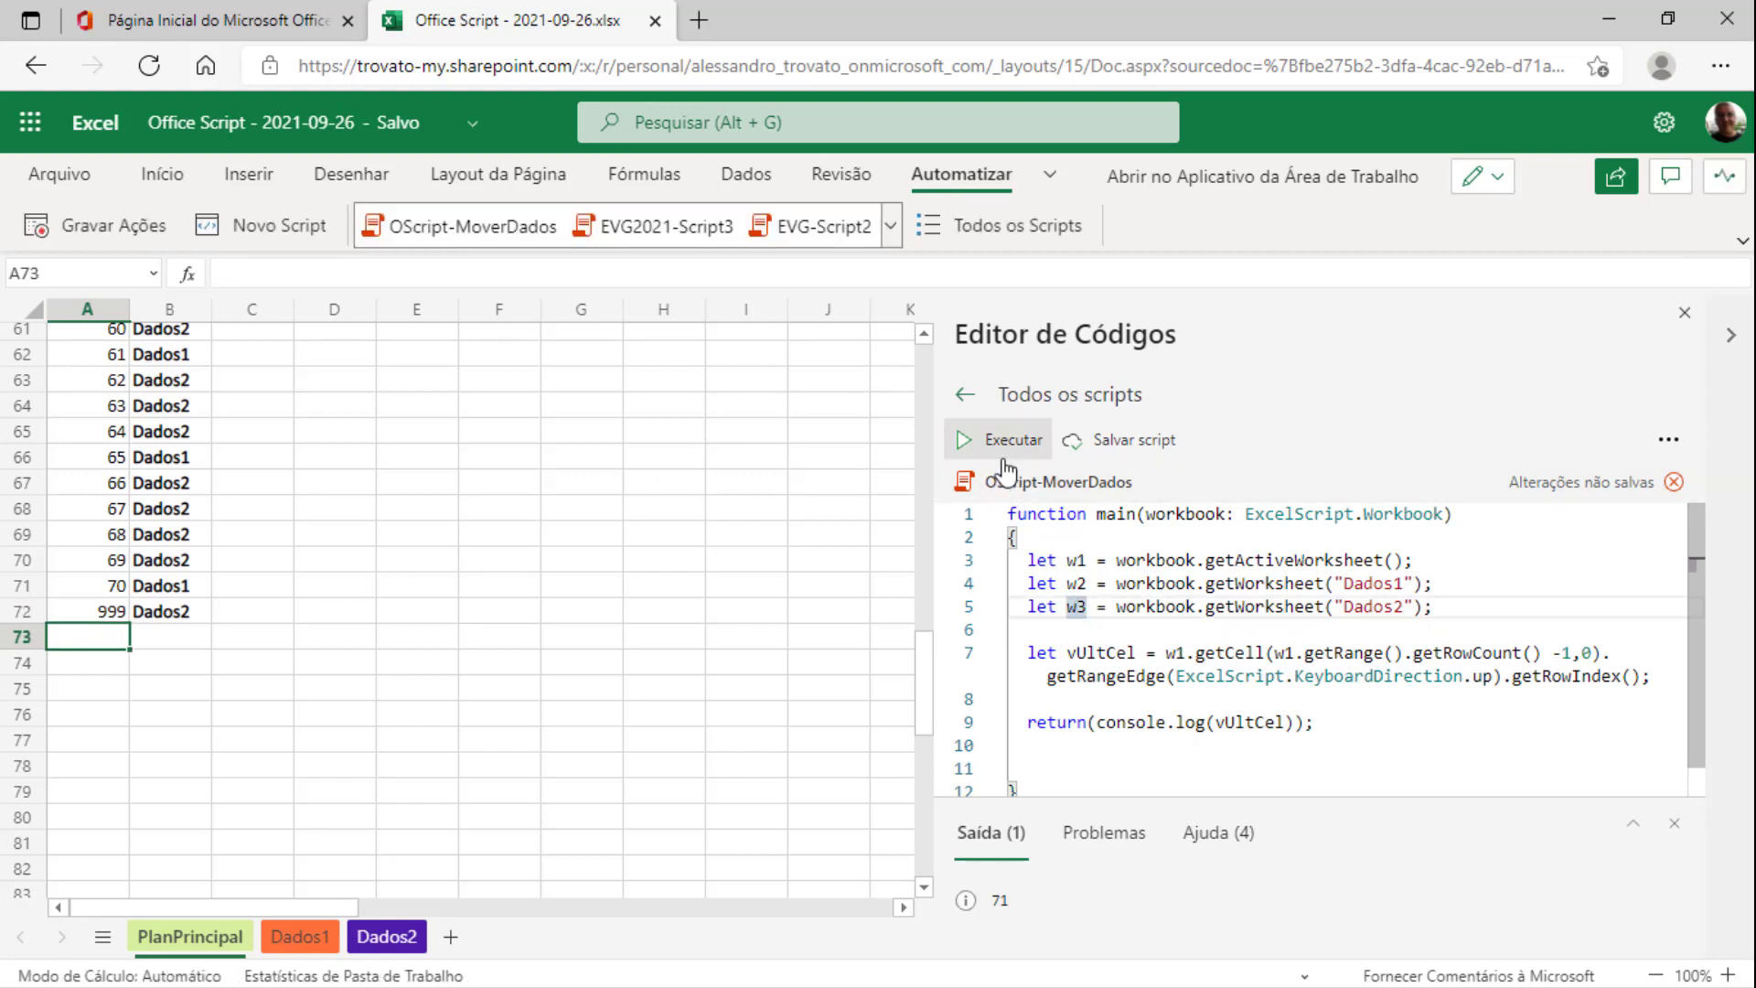
left_click(1007, 440)
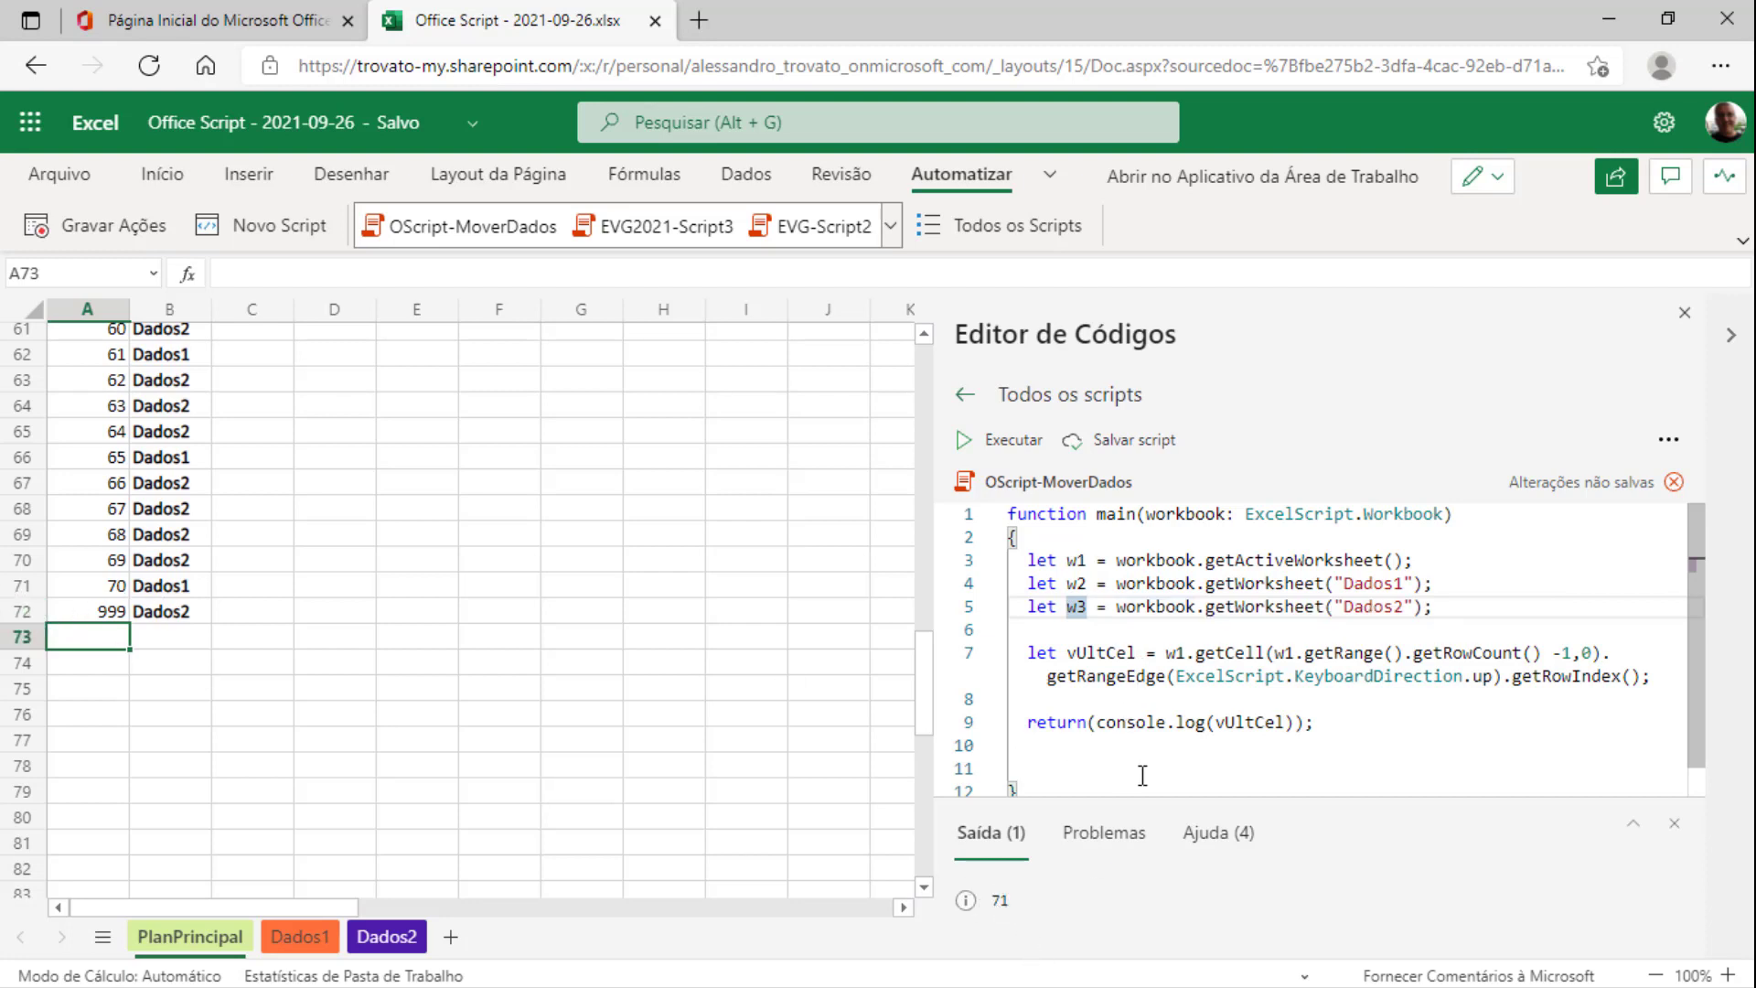
Add console.log("A"); on line 11, after the return statement
left_click(1175, 761)
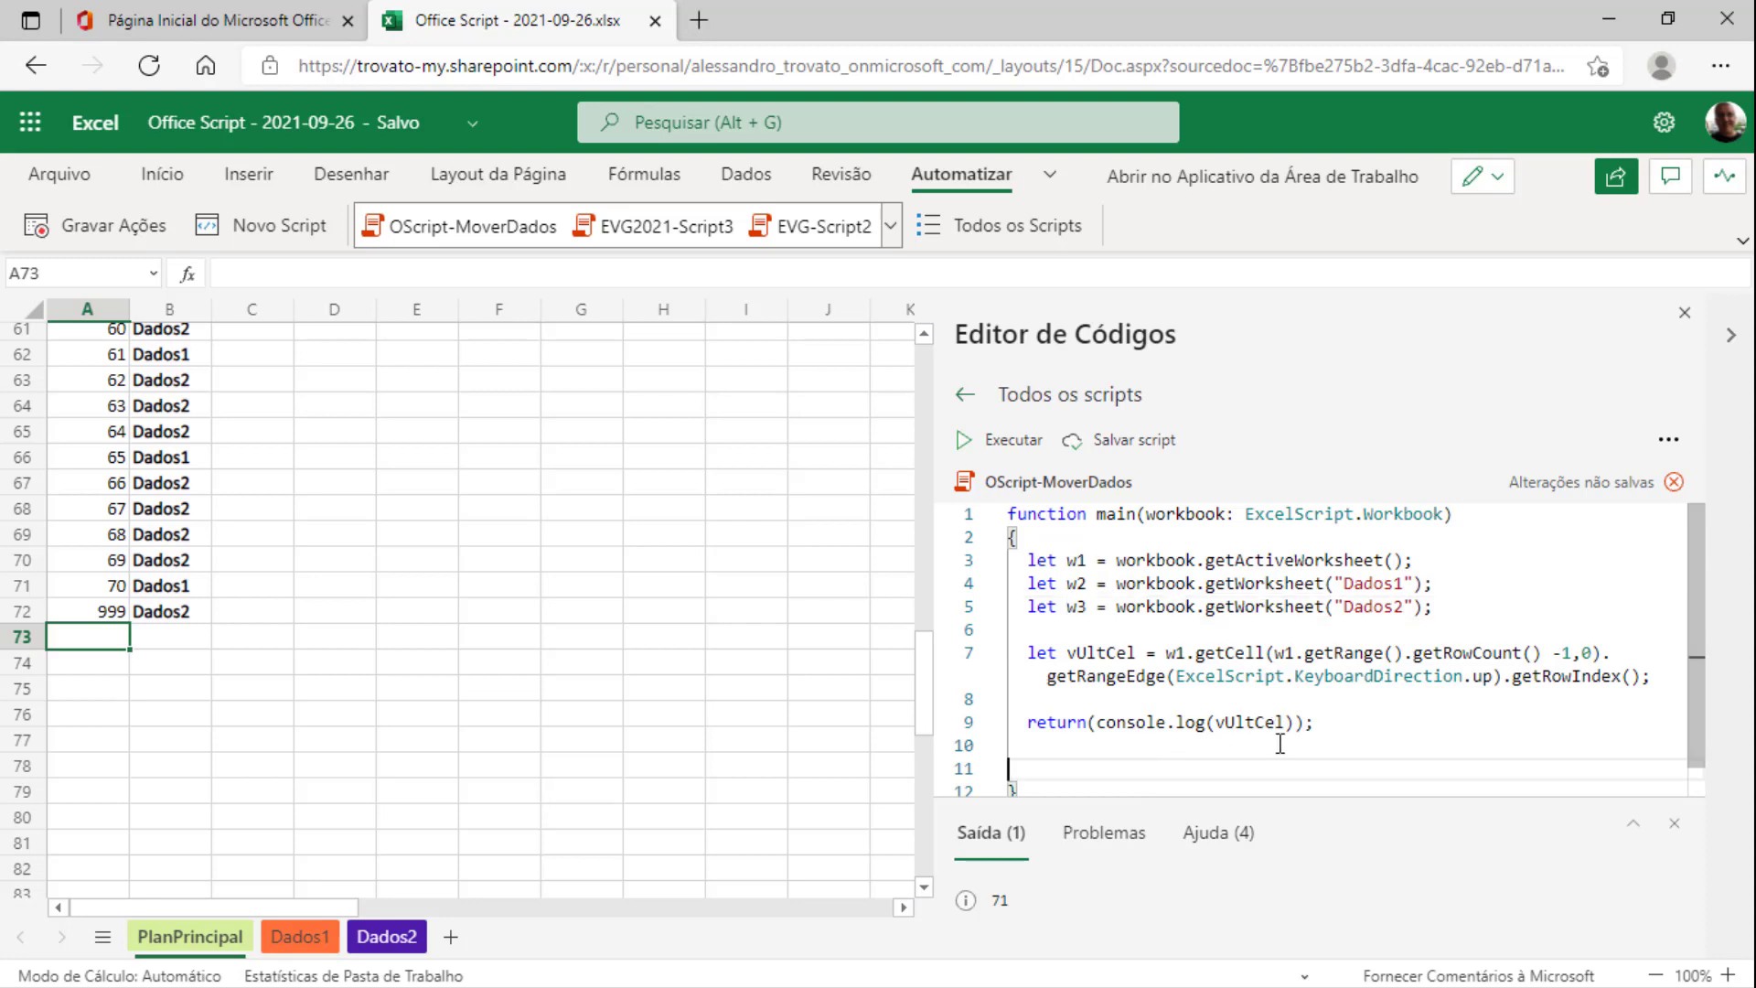
left_click(1350, 727)
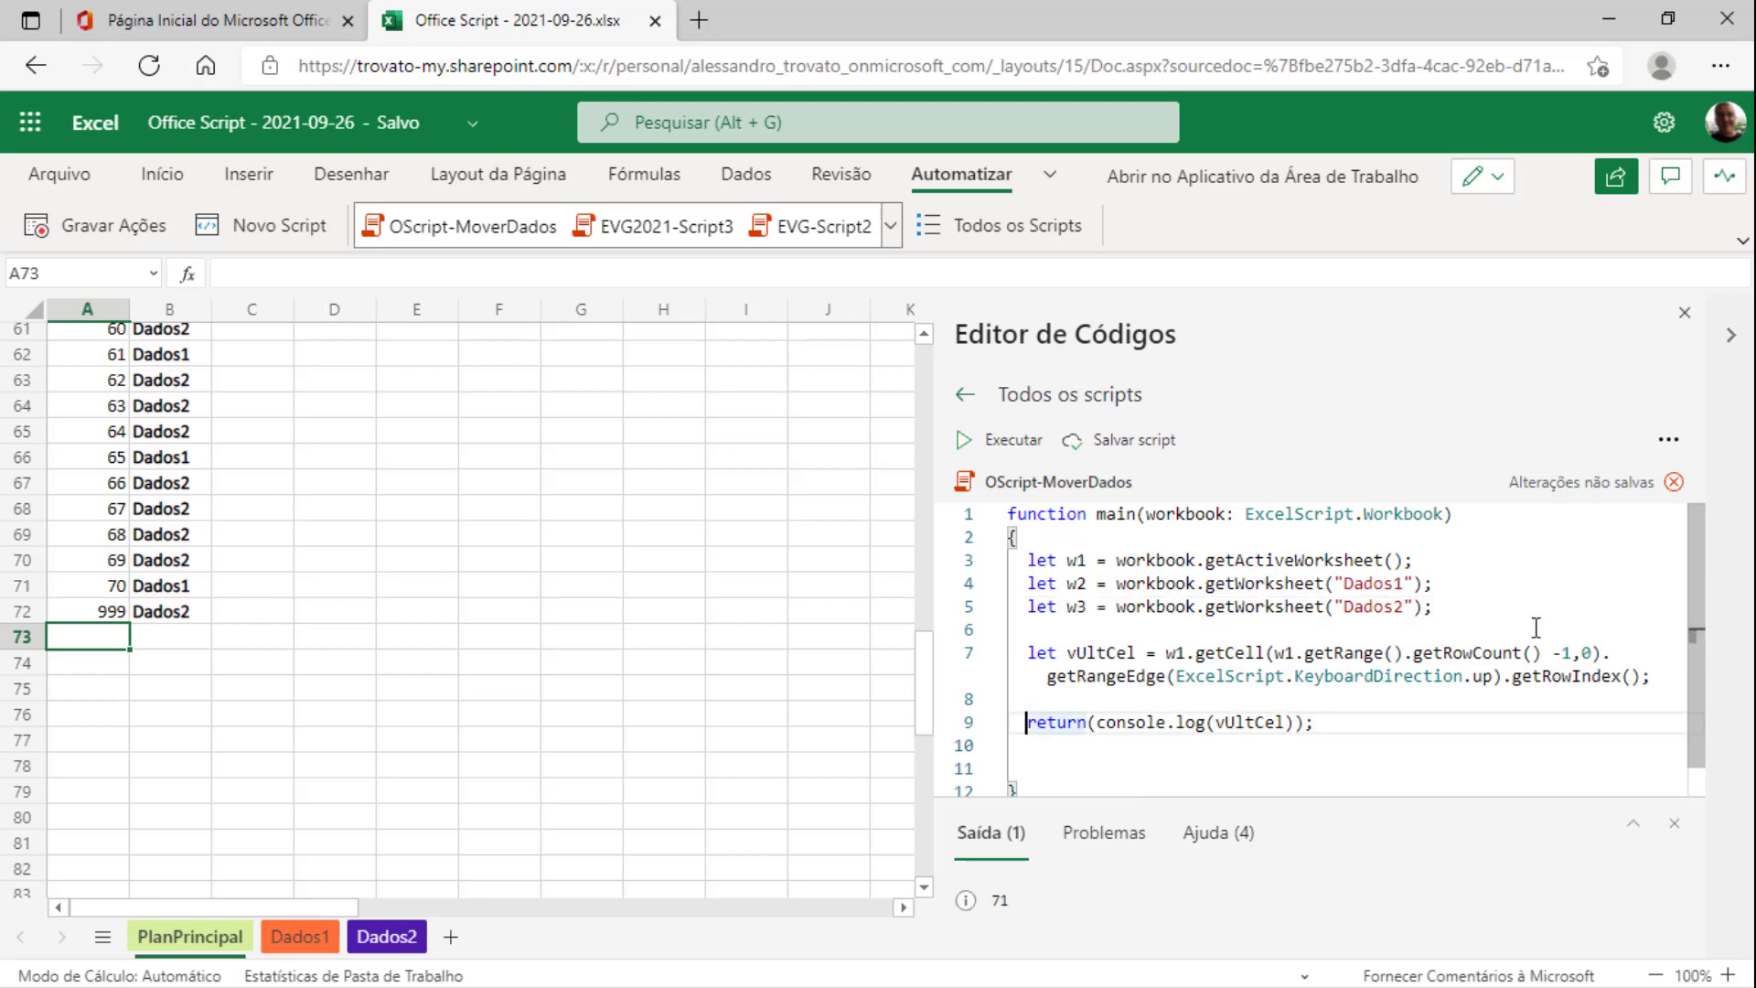
key("Down")
key("Down")
type("con")
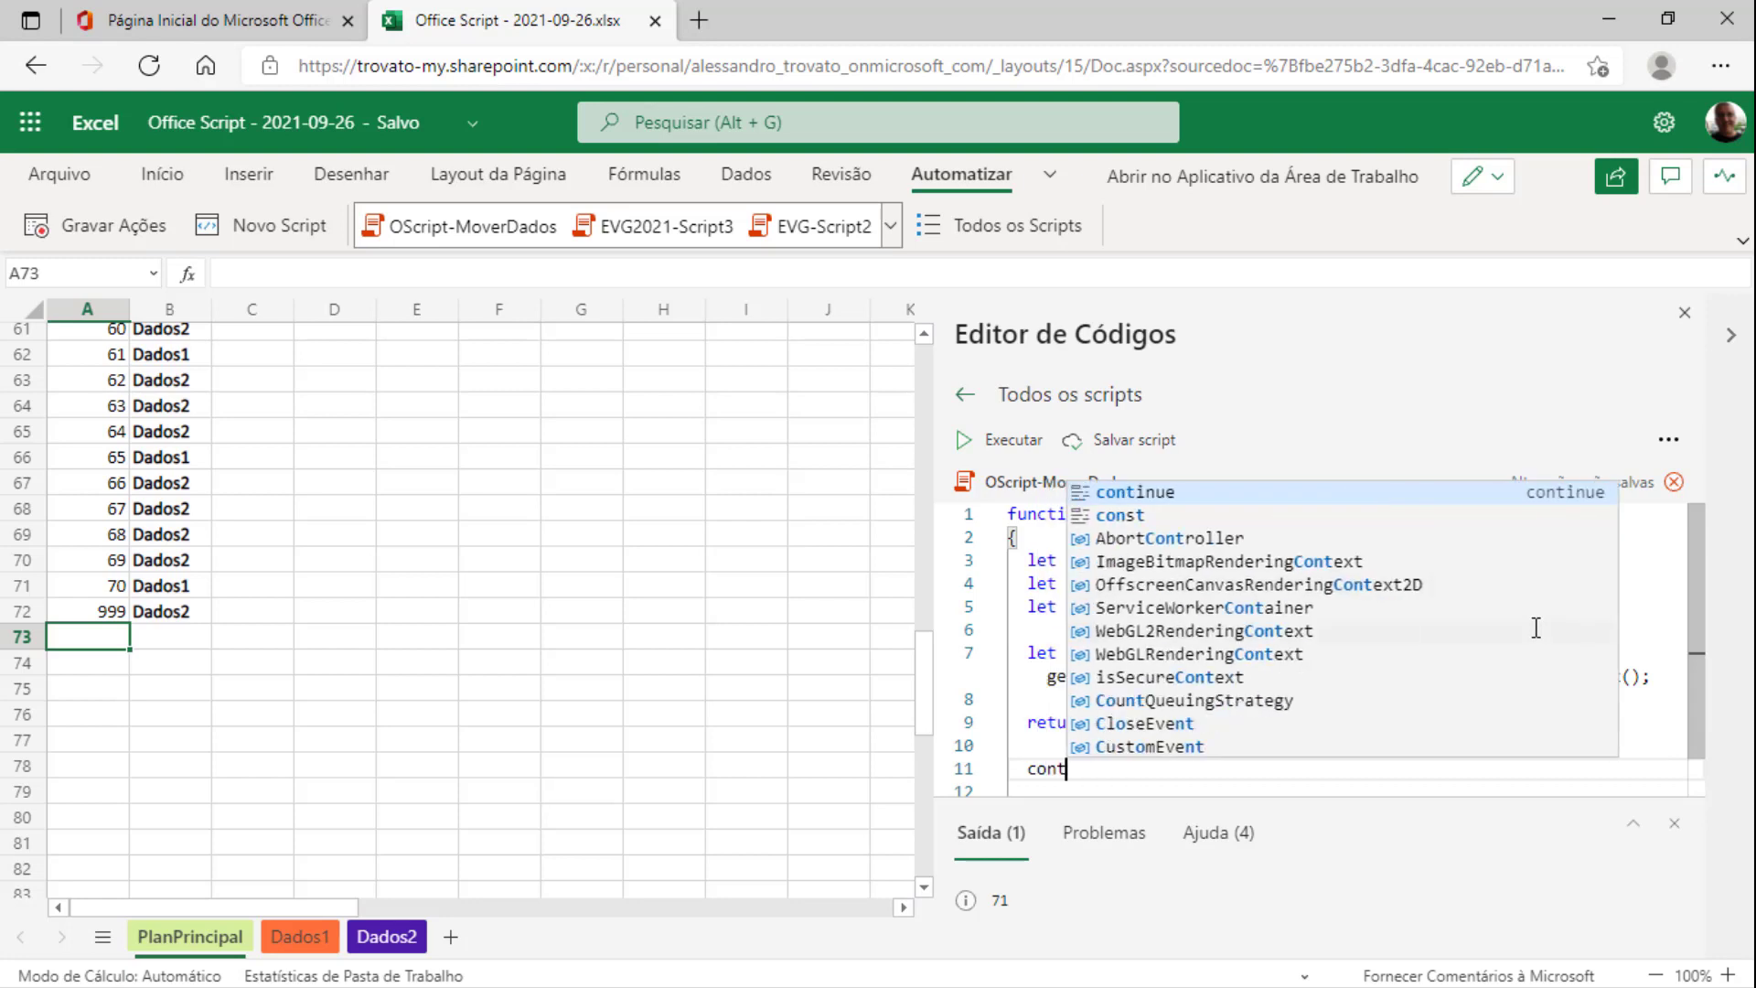
type("sole.log")
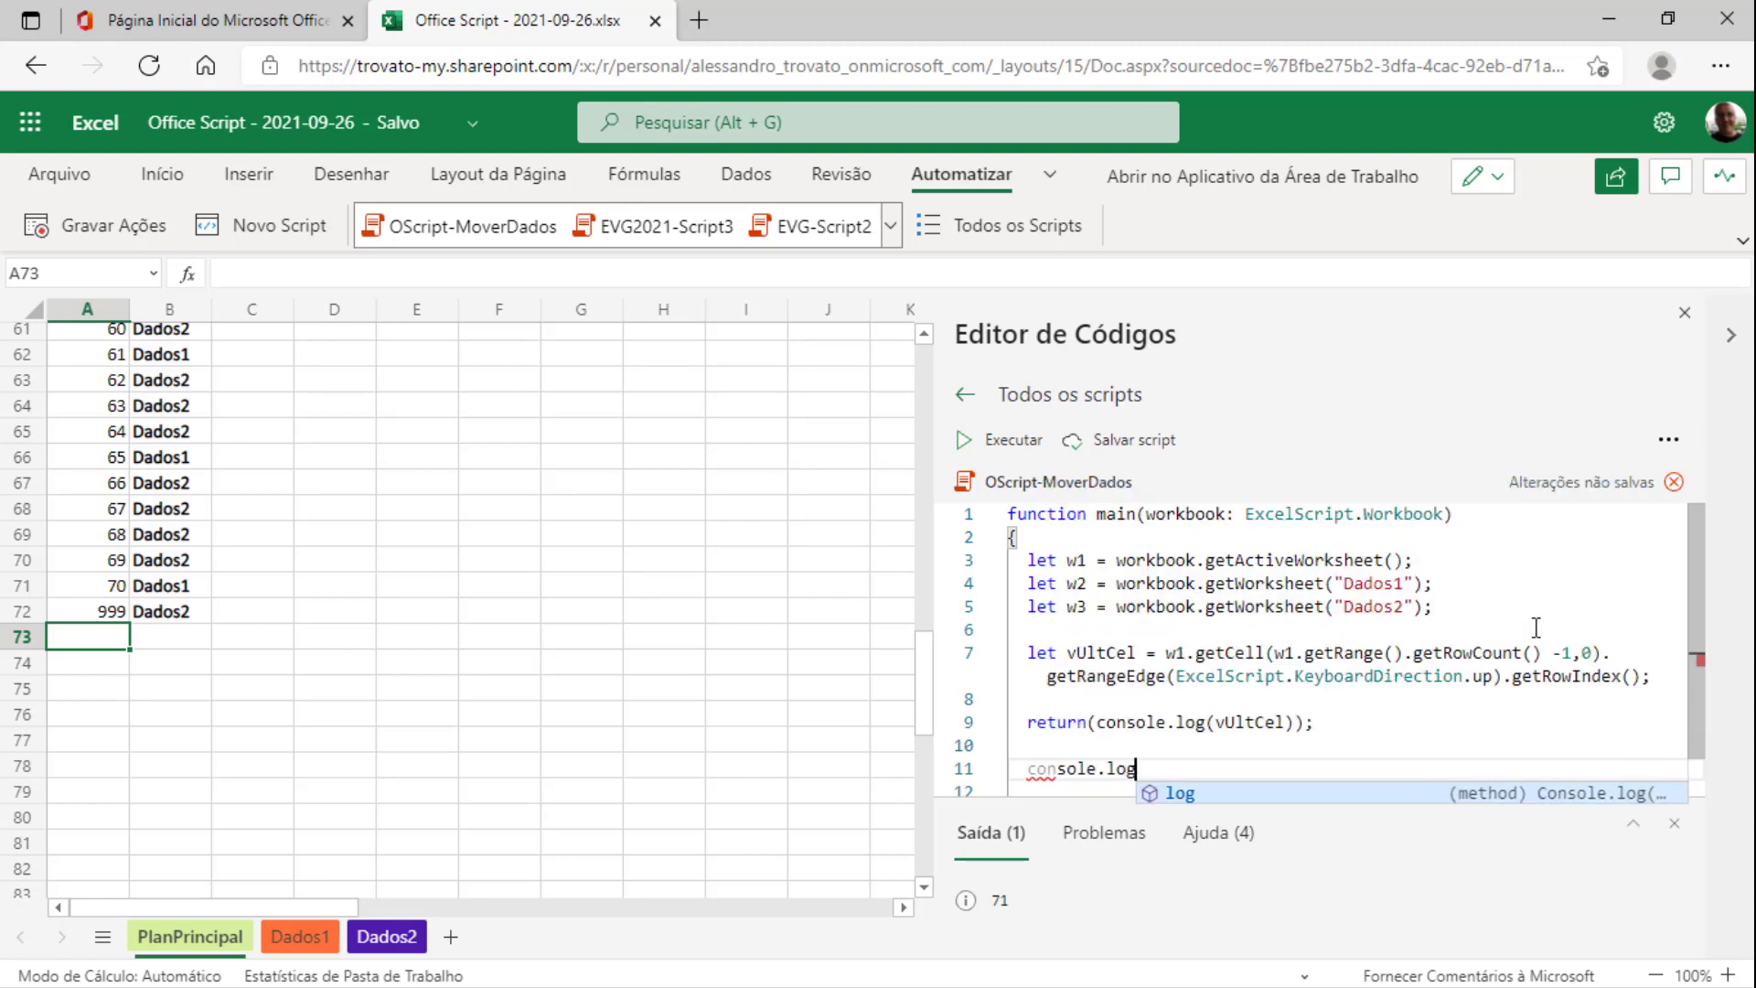
type("(\"A\")")
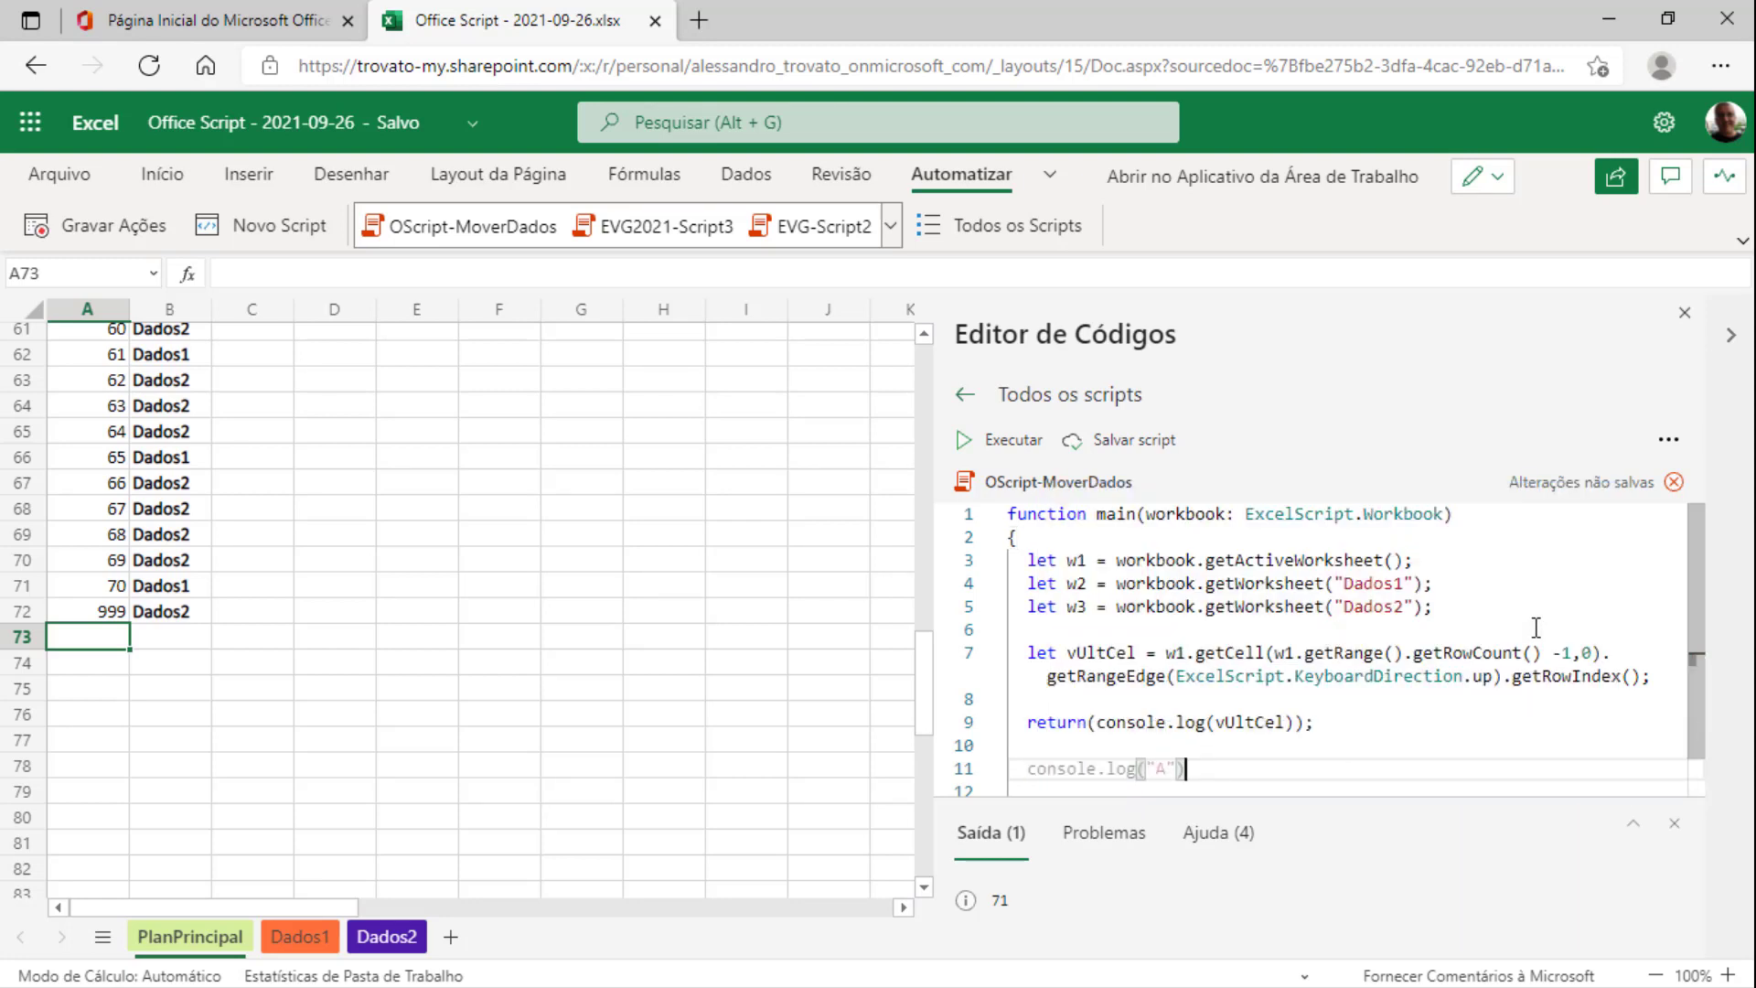
type(";")
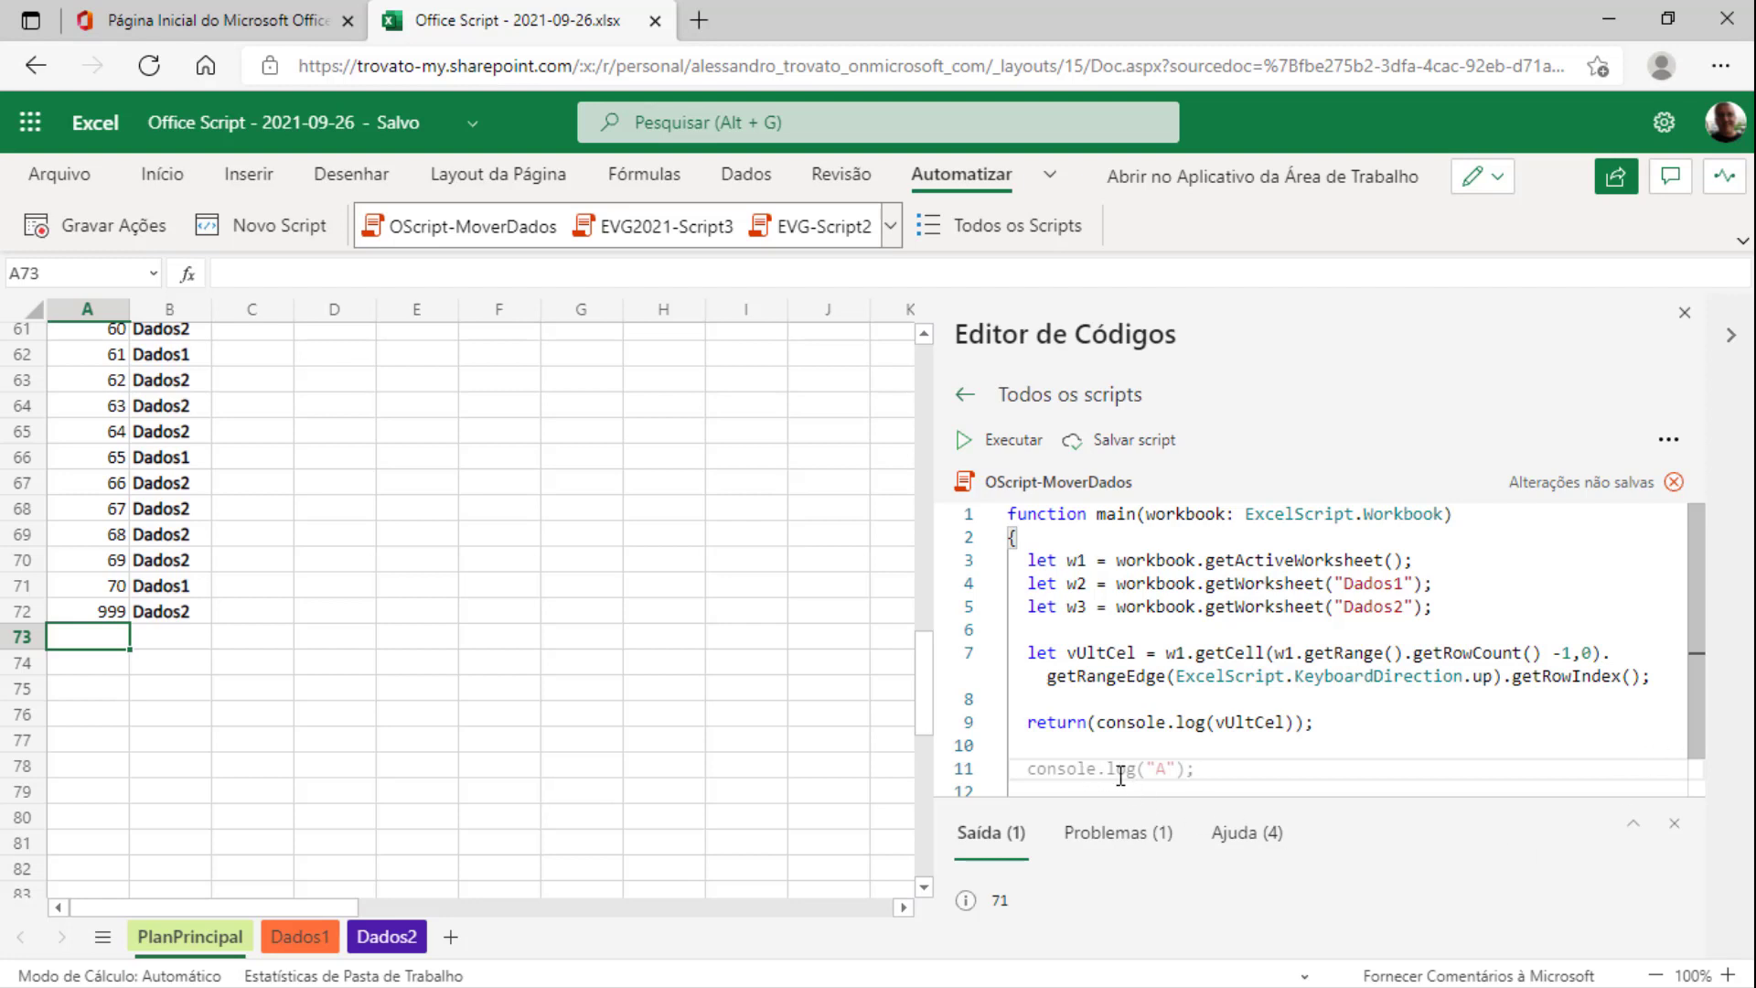
Select the word return on line 9
scroll(1079, 776, "down", 1)
double_click(1049, 659)
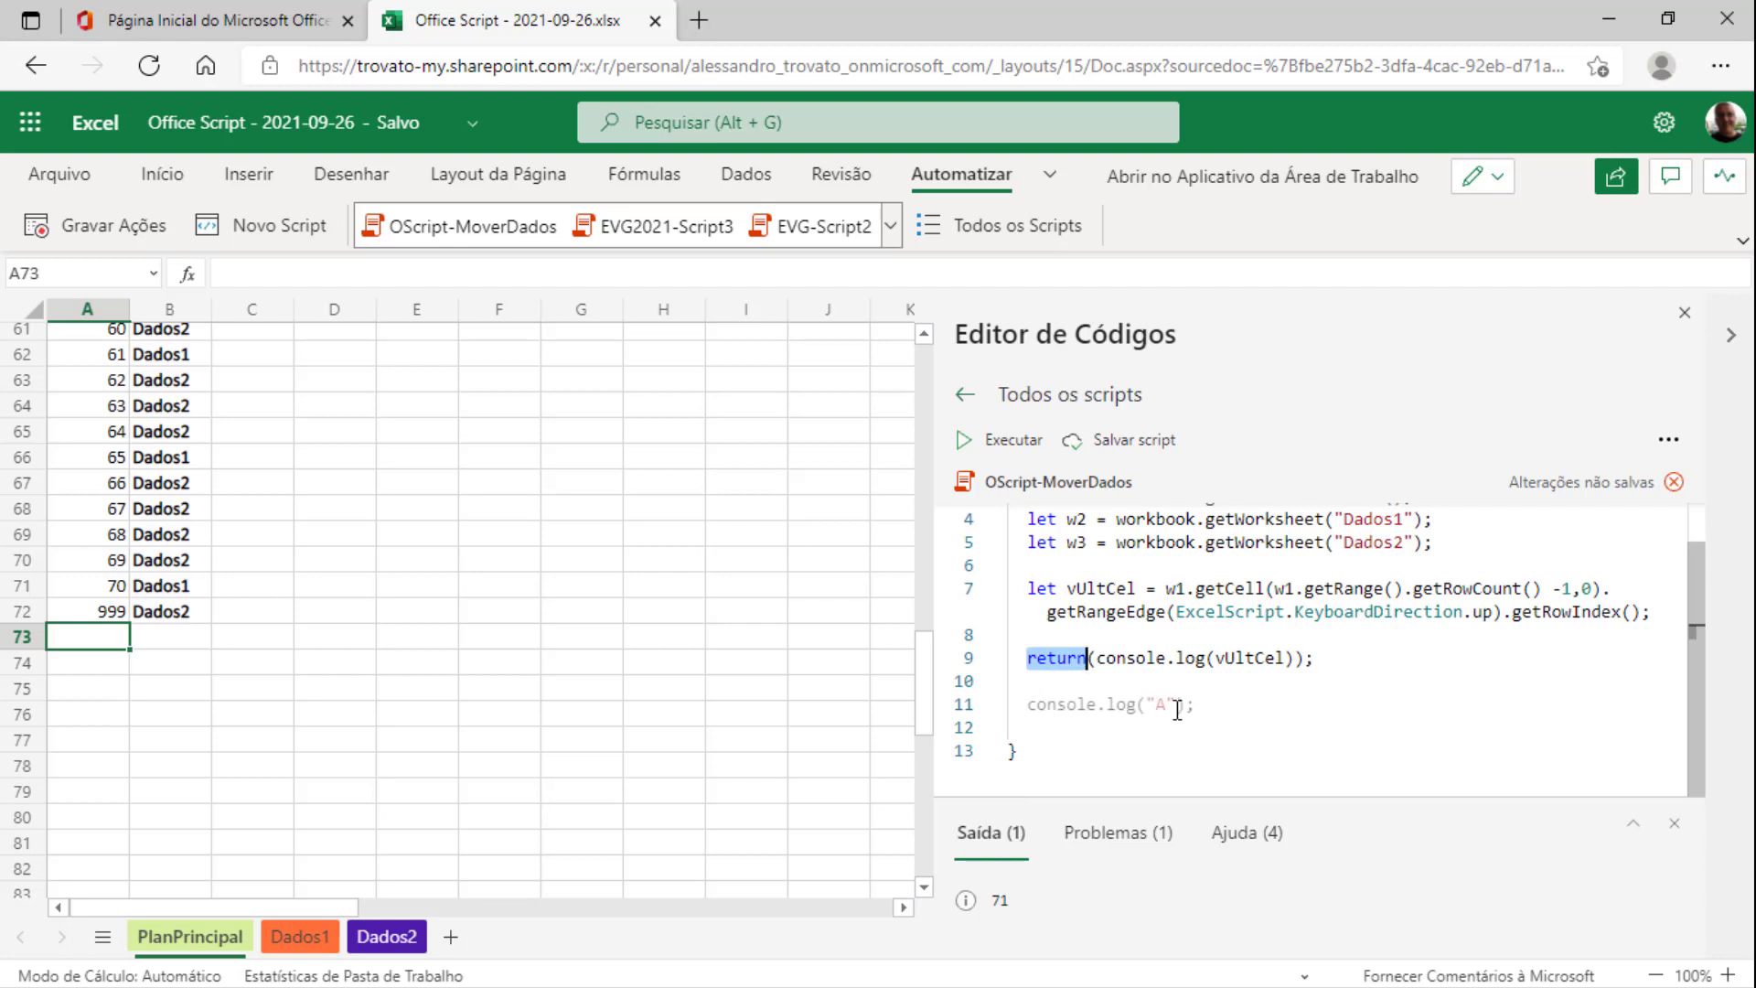
left_click(1059, 659)
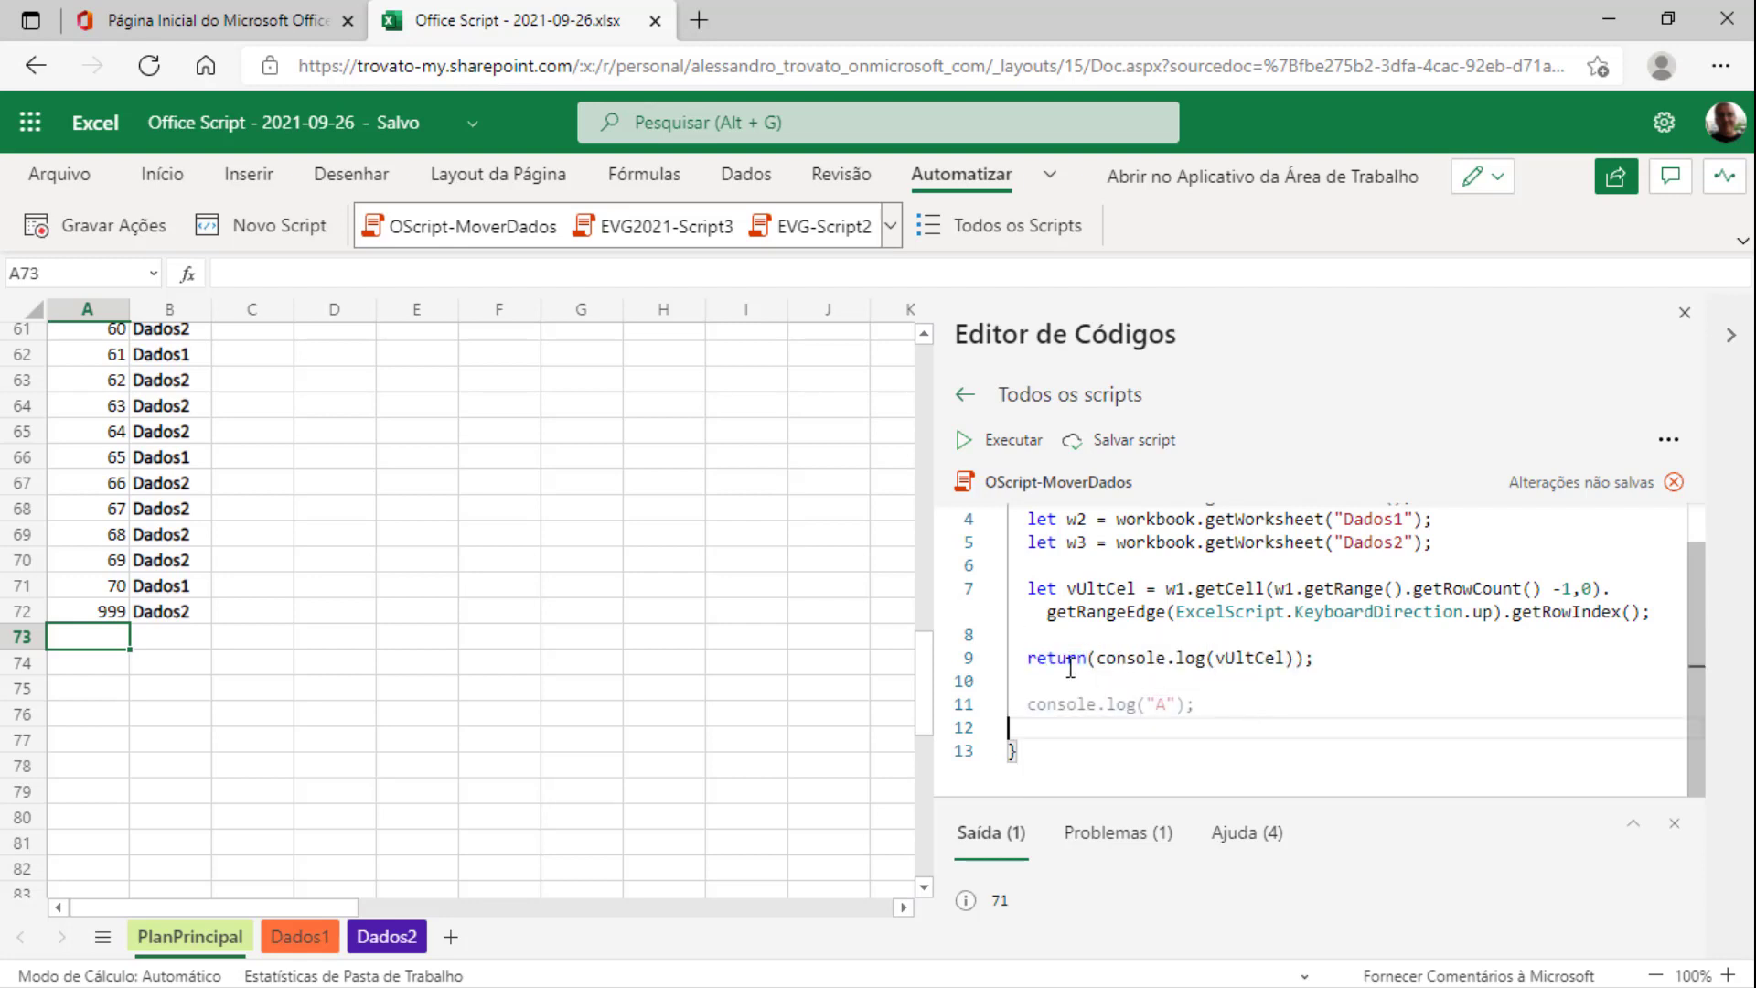
double_click(1058, 658)
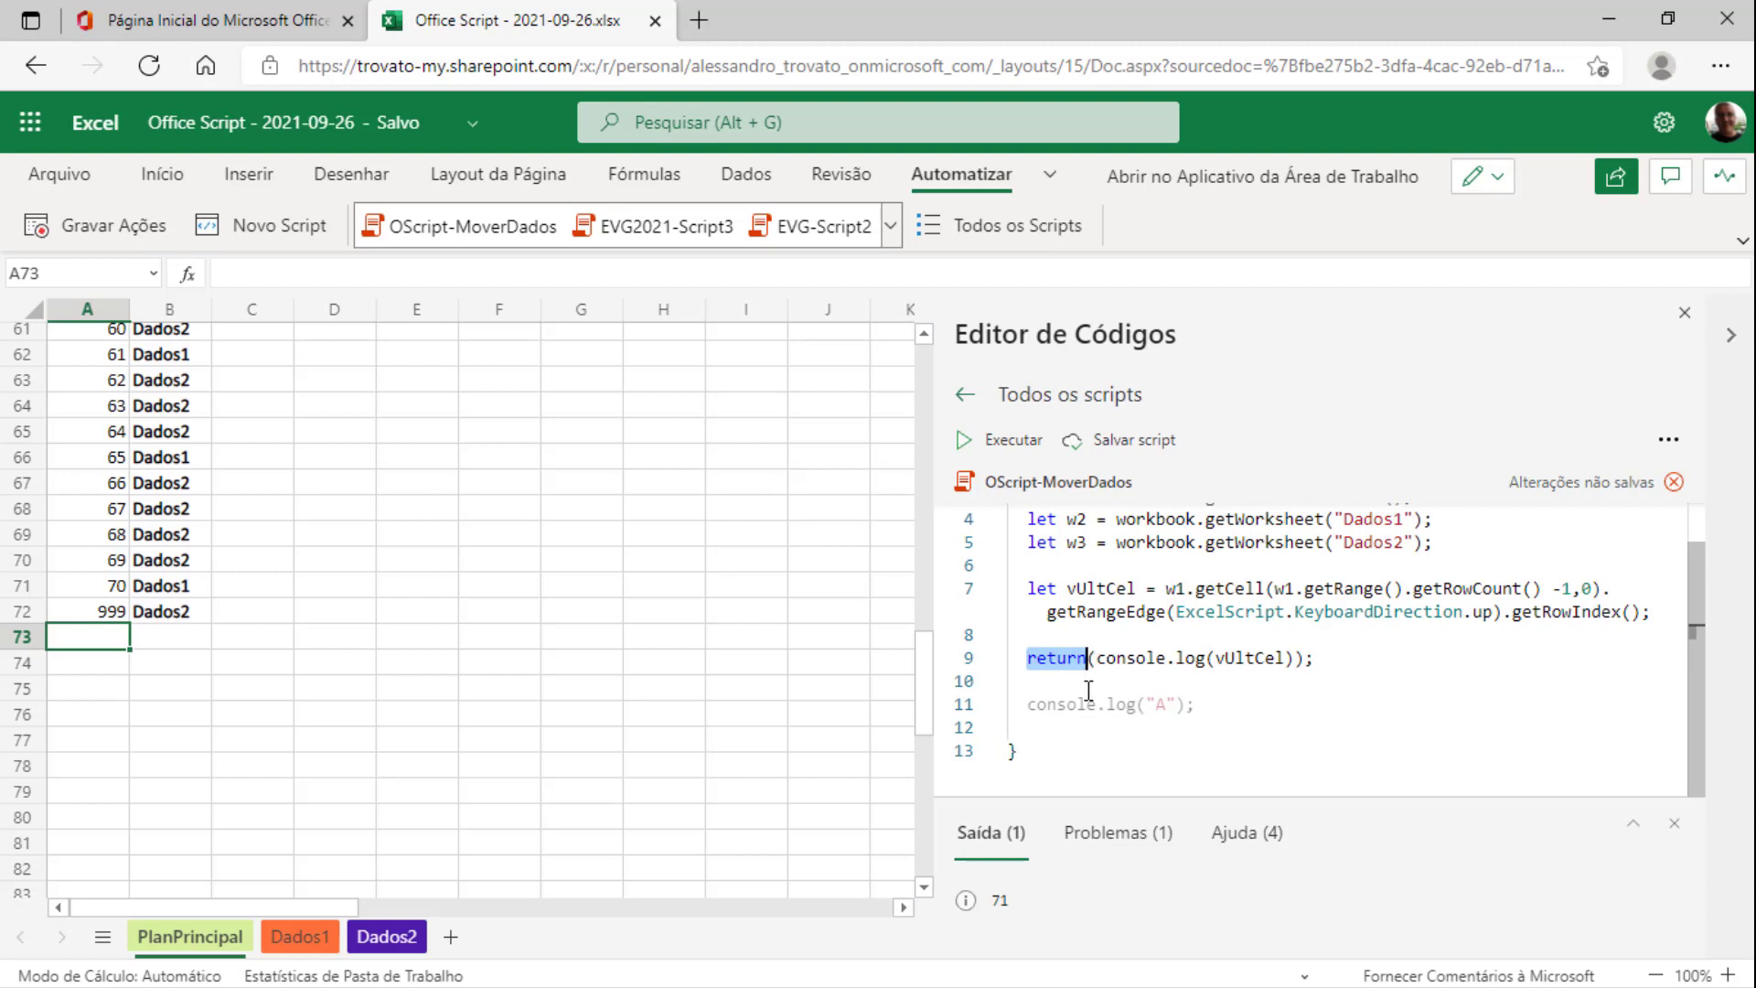
Comment out line 9 so it reads //return(console.log(vUltCel));
left_click(1030, 659)
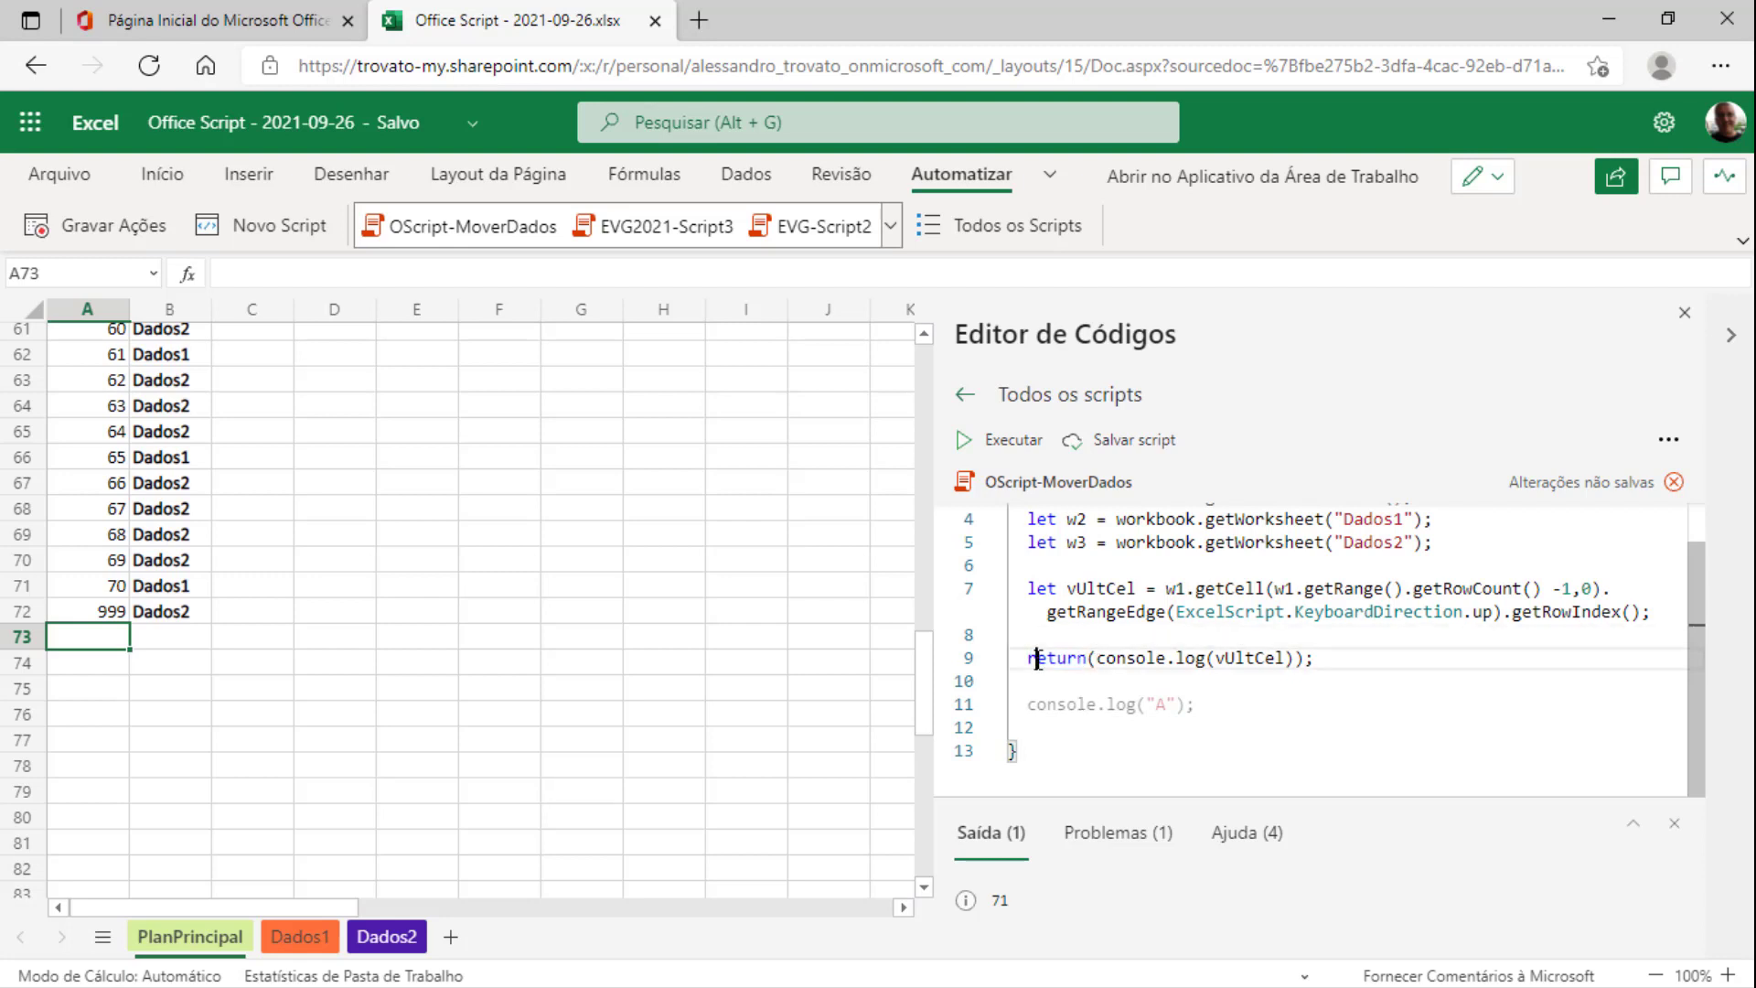
type("//")
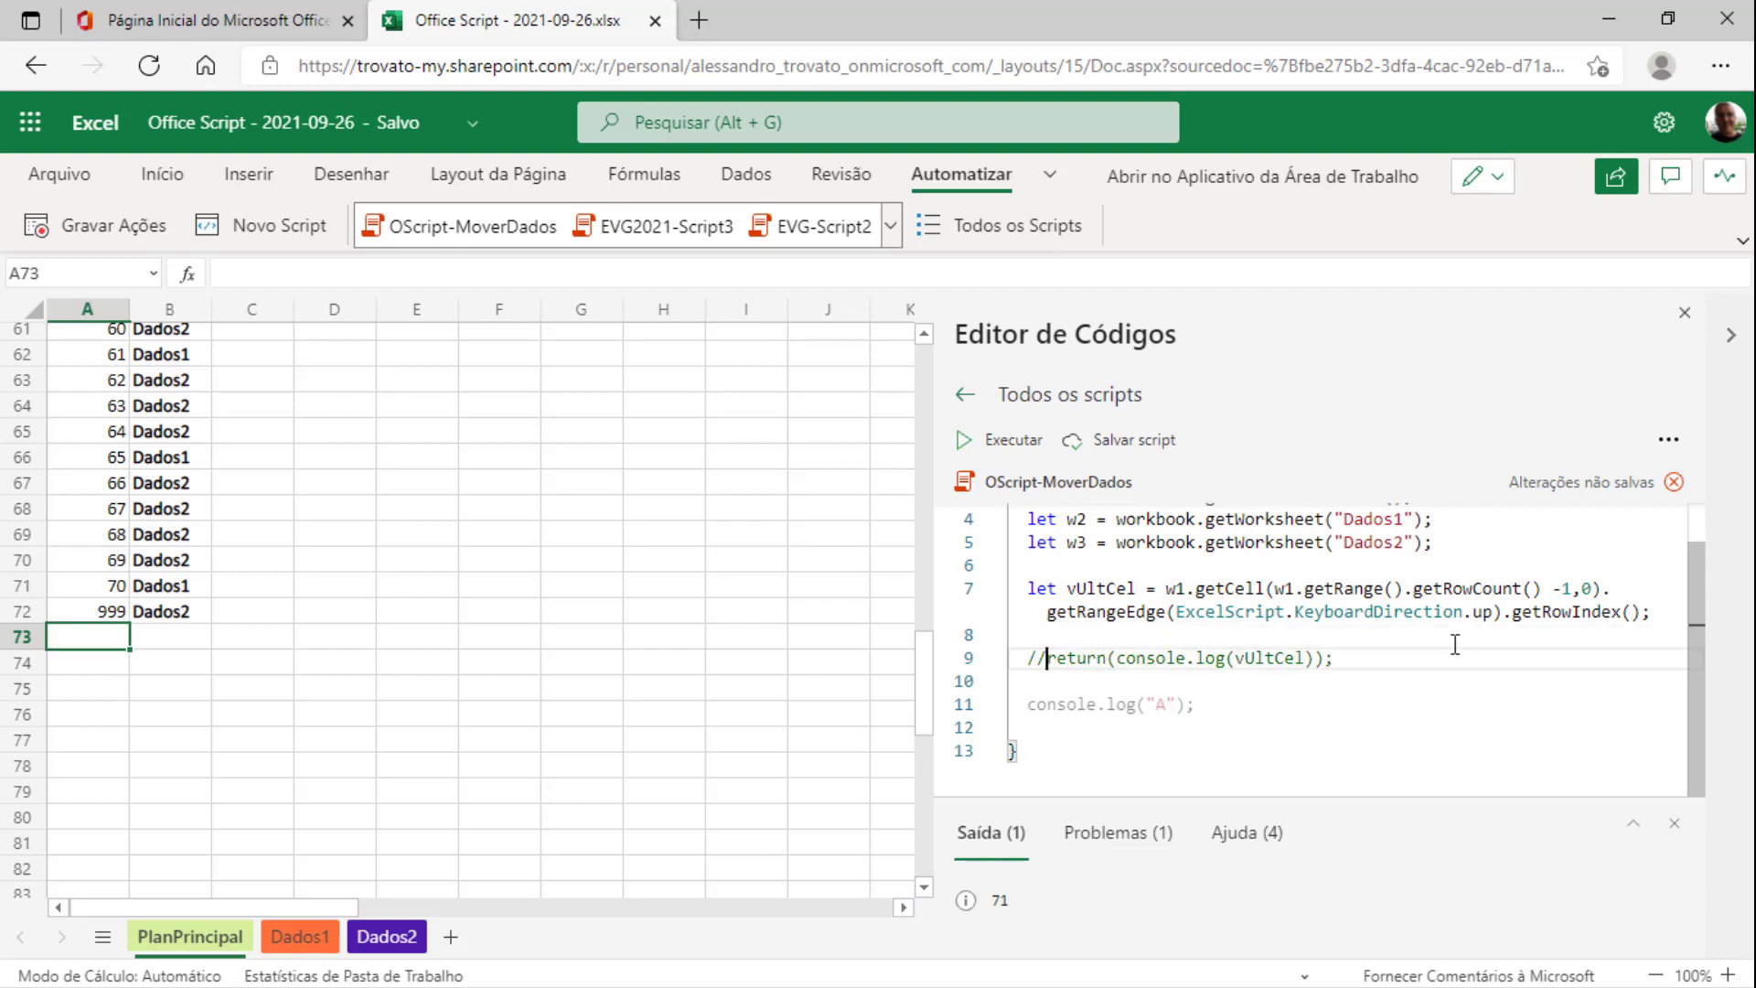
key("Down")
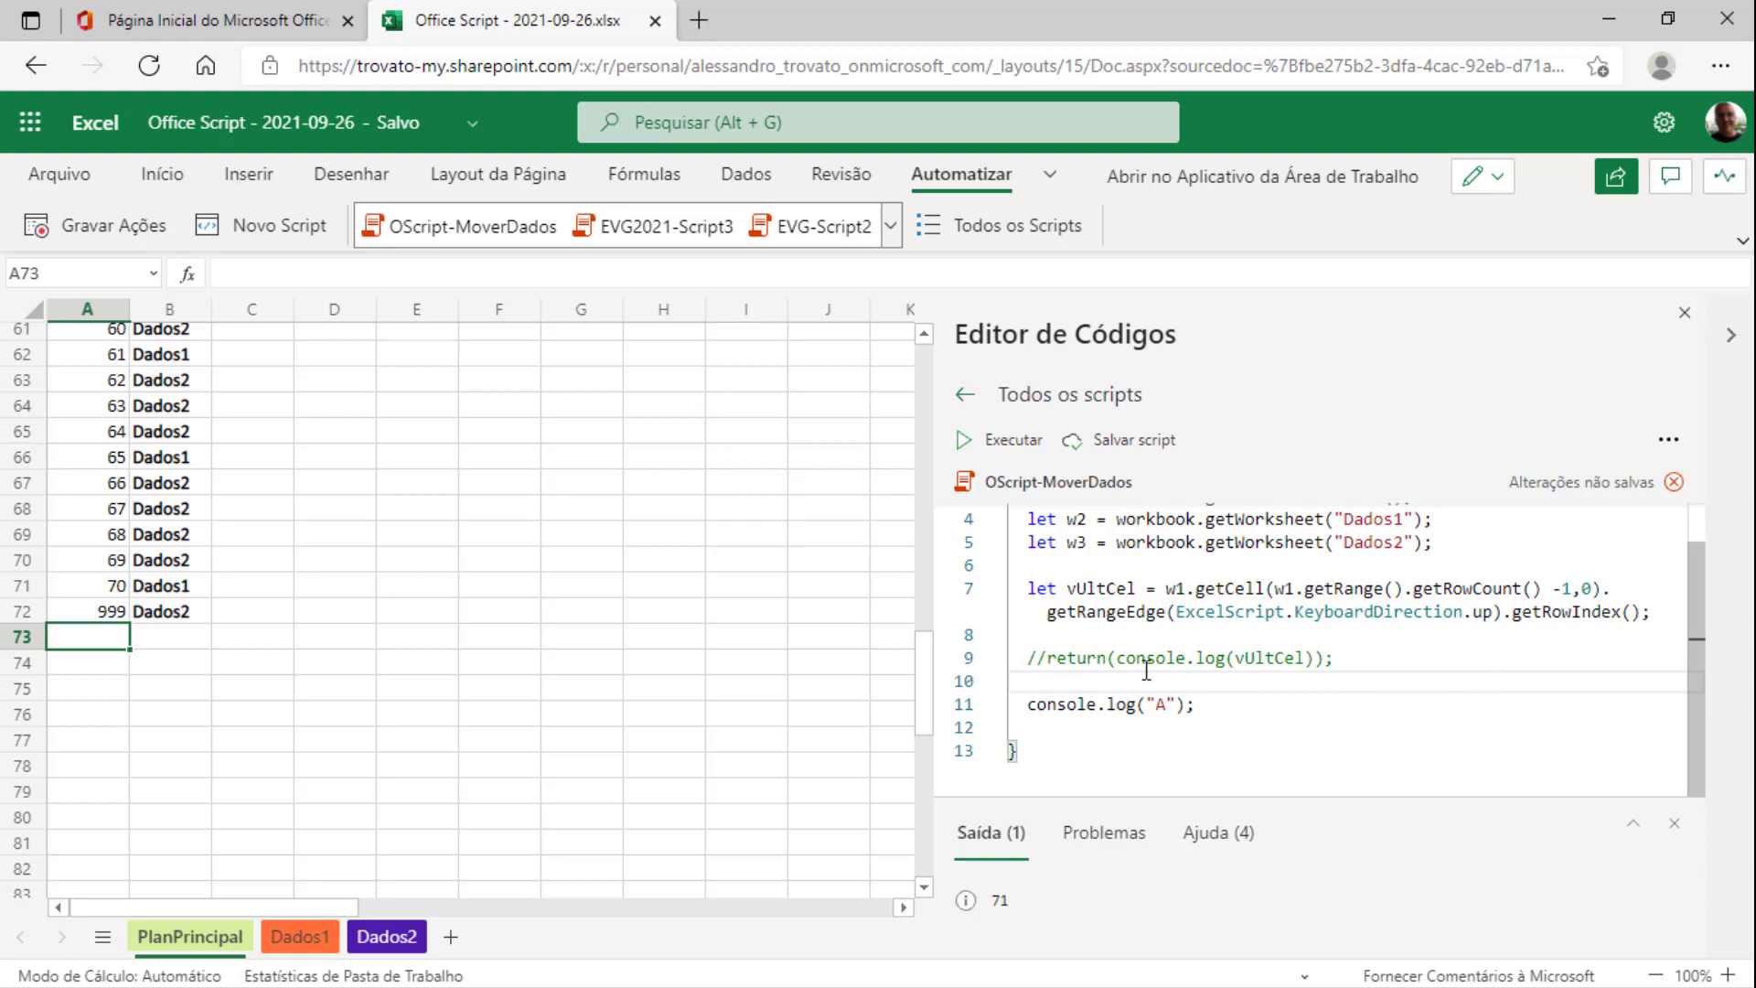
Delete the console.log("A"); test line, leaving an empty line
left_click_drag(1210, 702, 1027, 704)
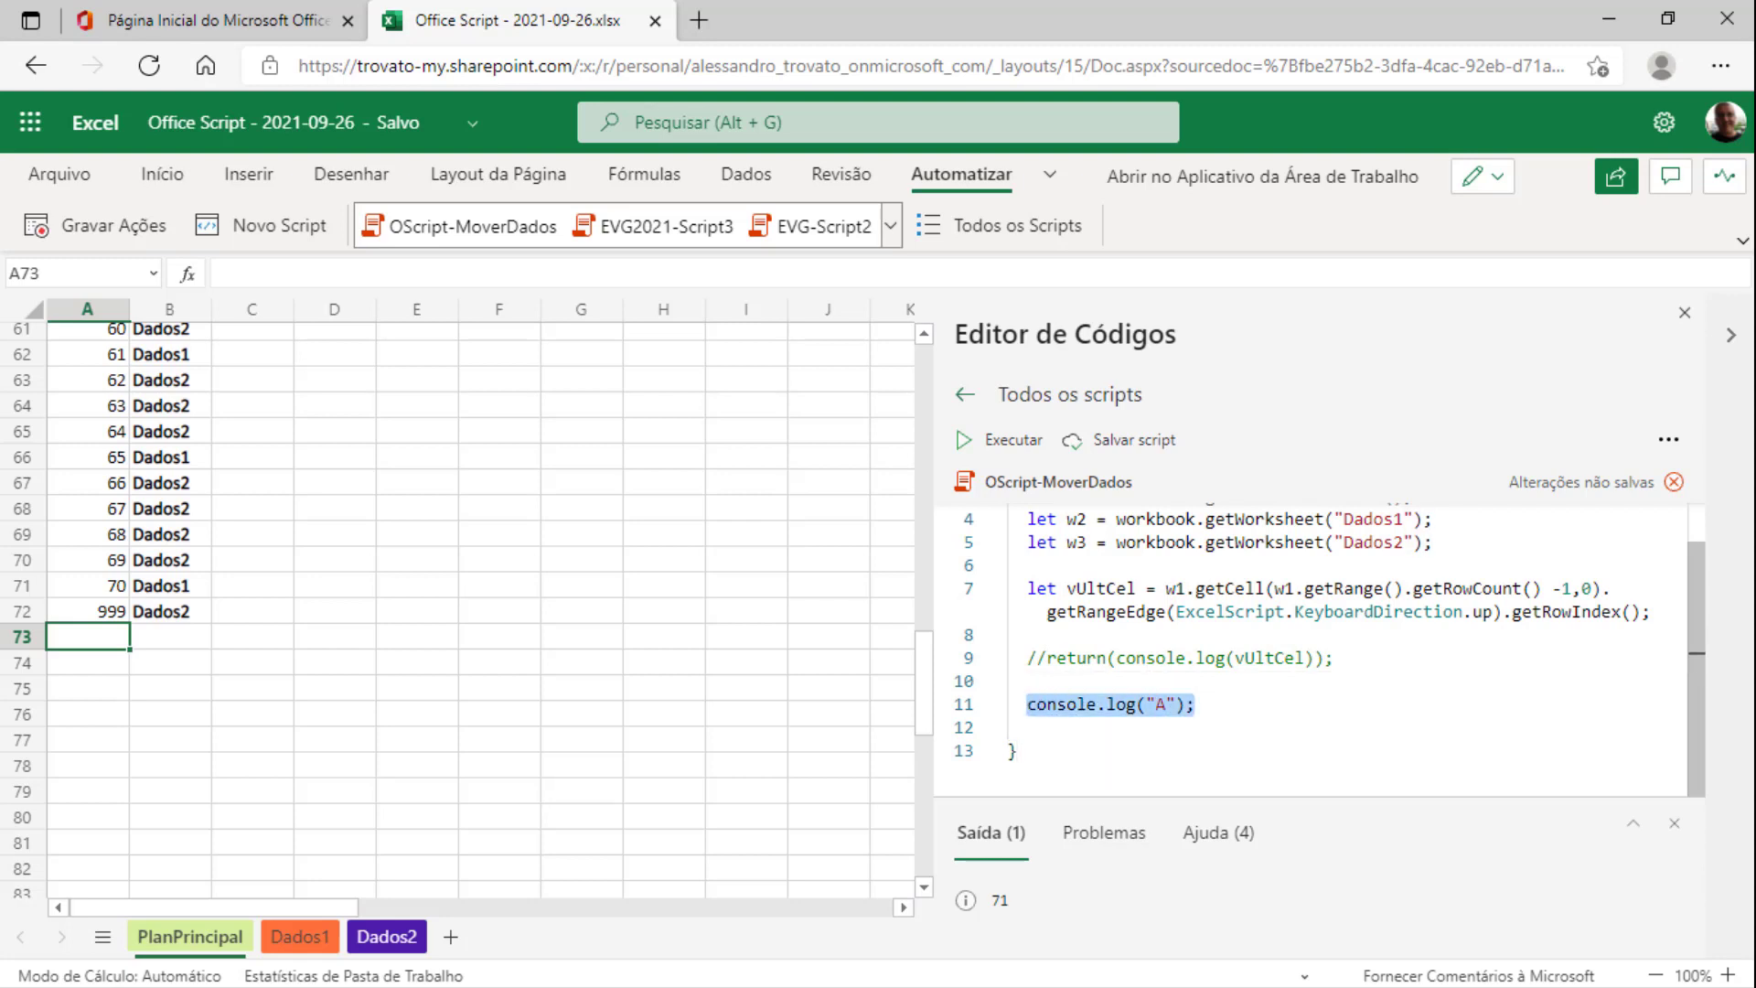
key("BackSpace")
key("Return")
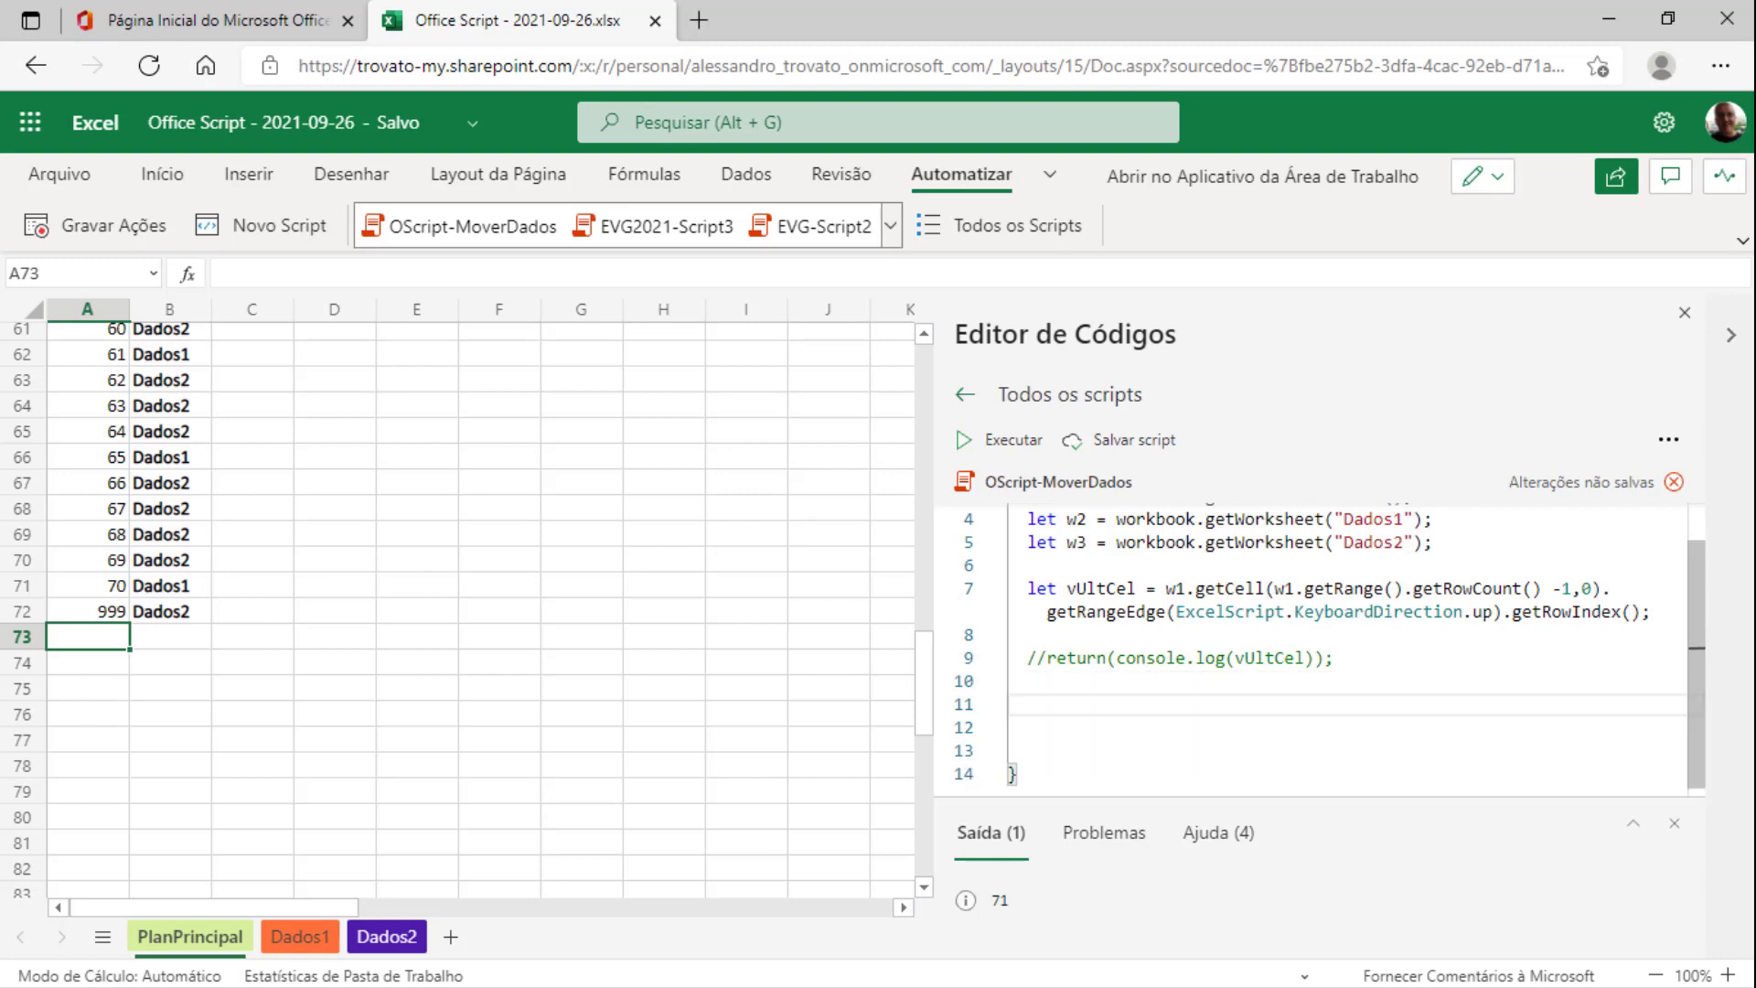
Declare let lnW1:number = 1; on line 11 of the script
type("let ")
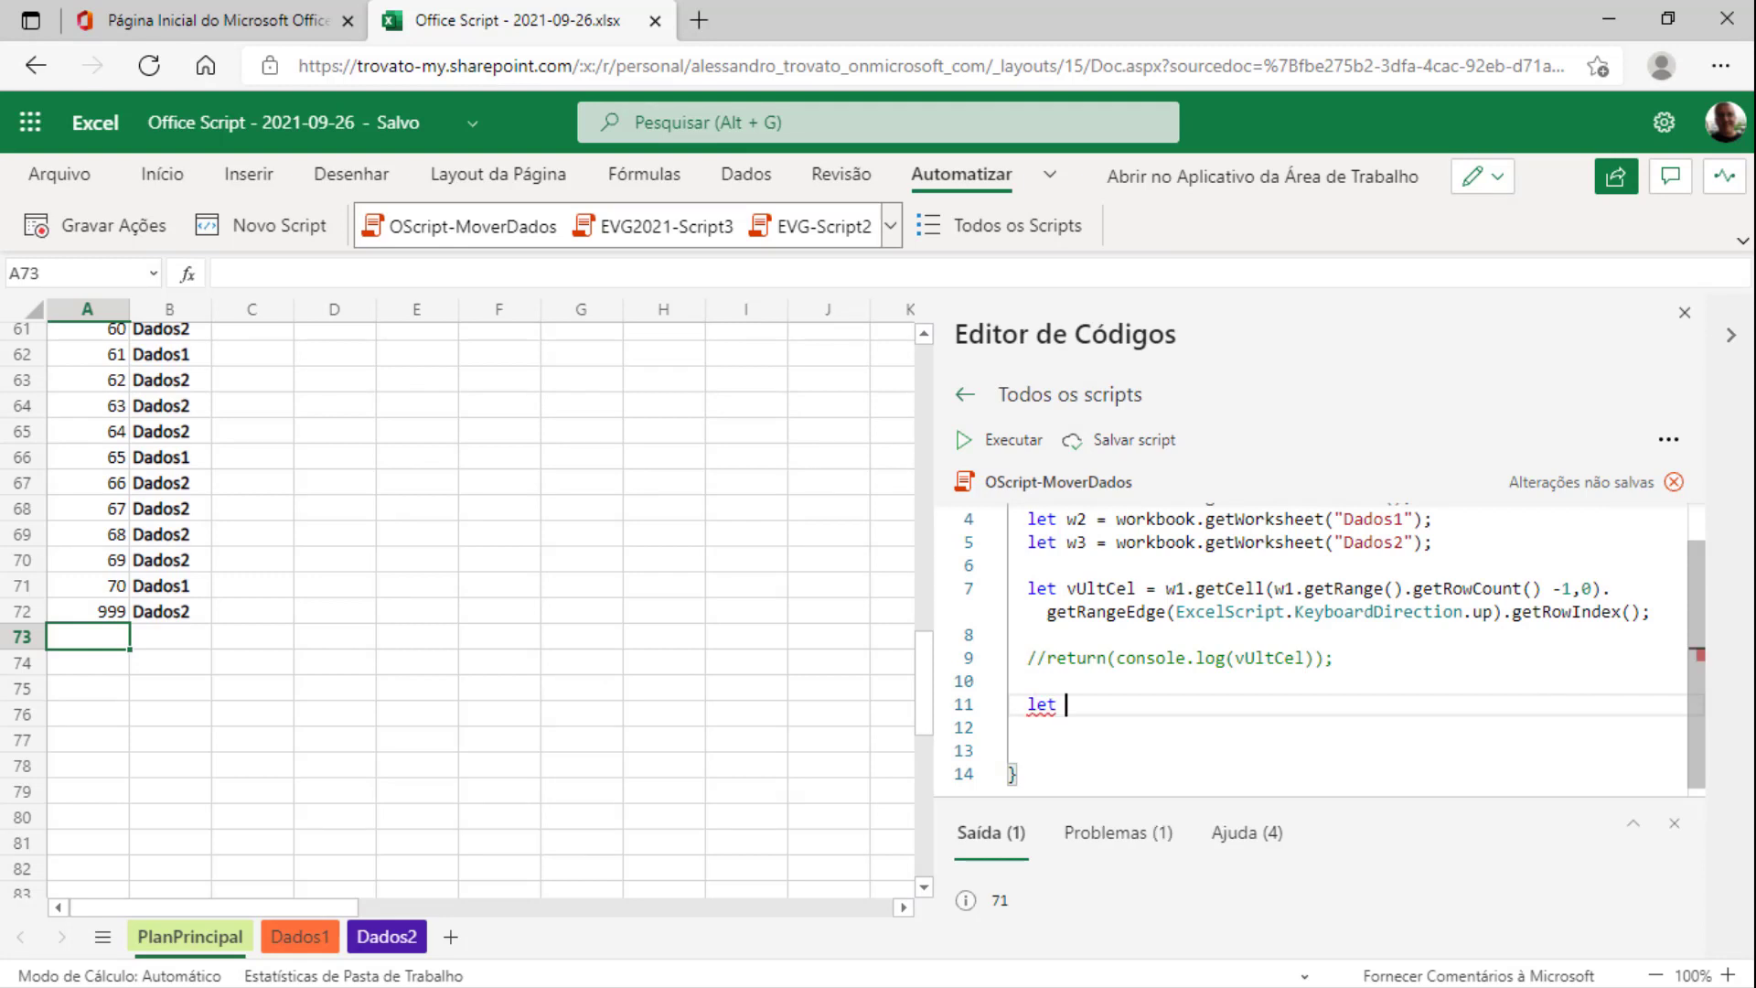
type("lnW")
type("1:")
type("number = 1;")
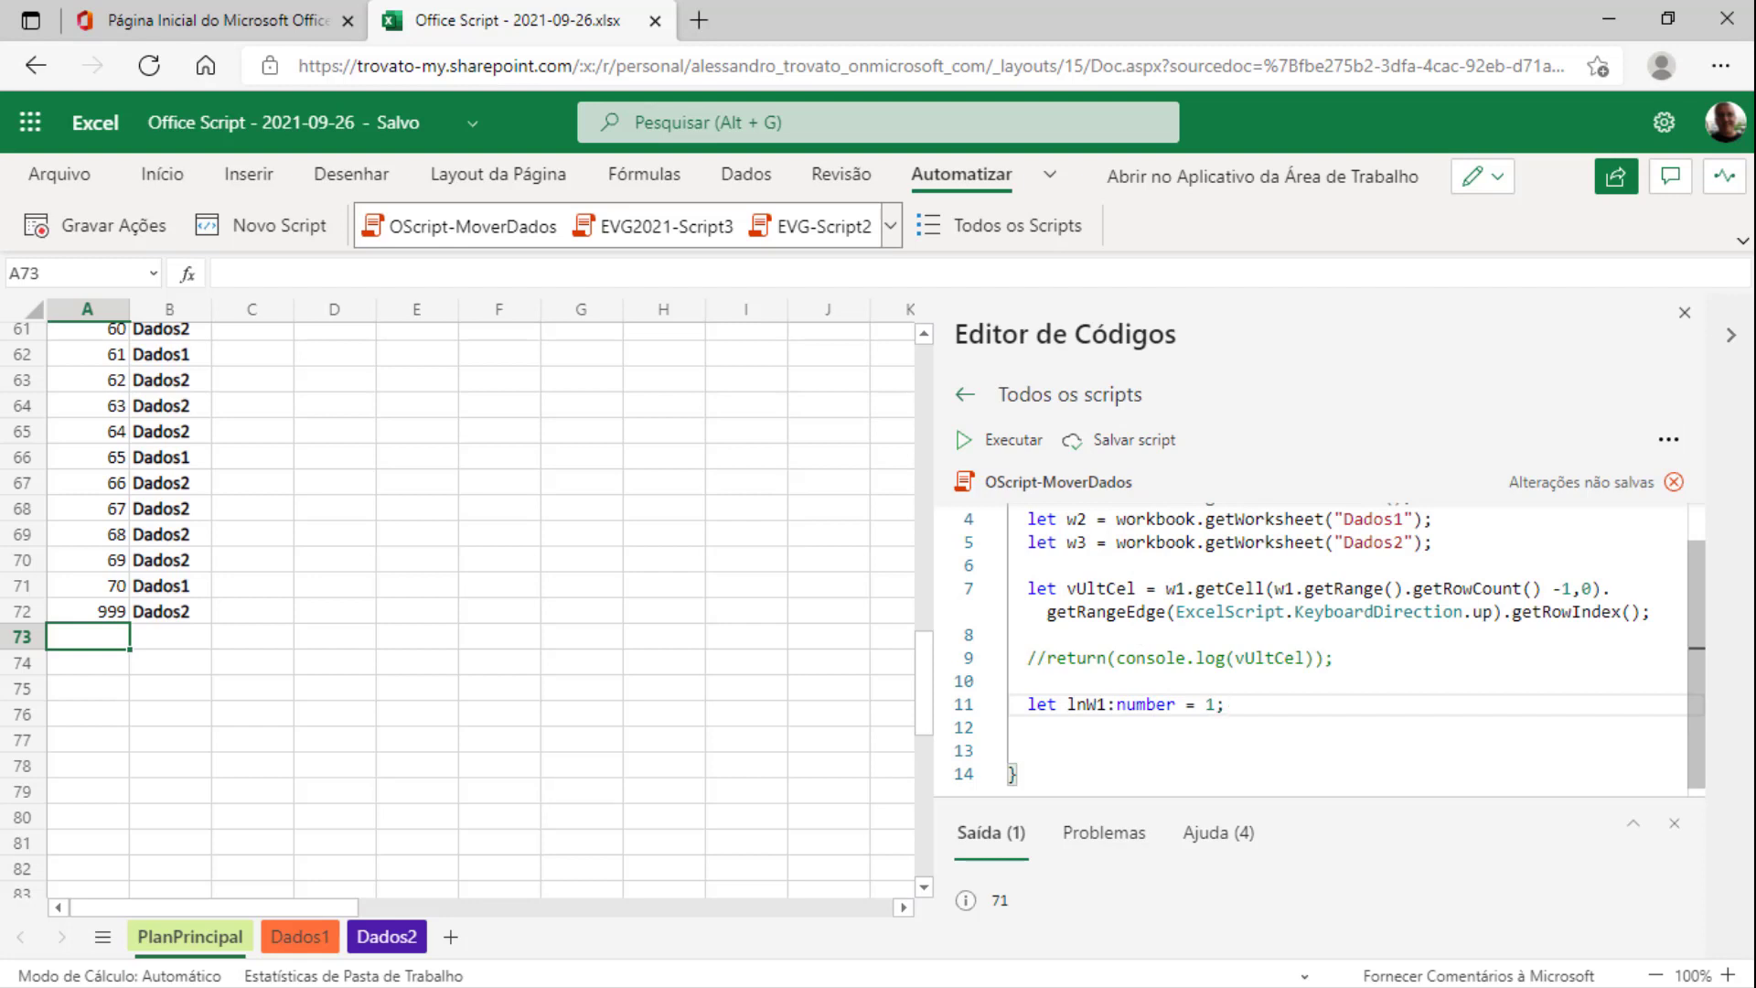
key("Return")
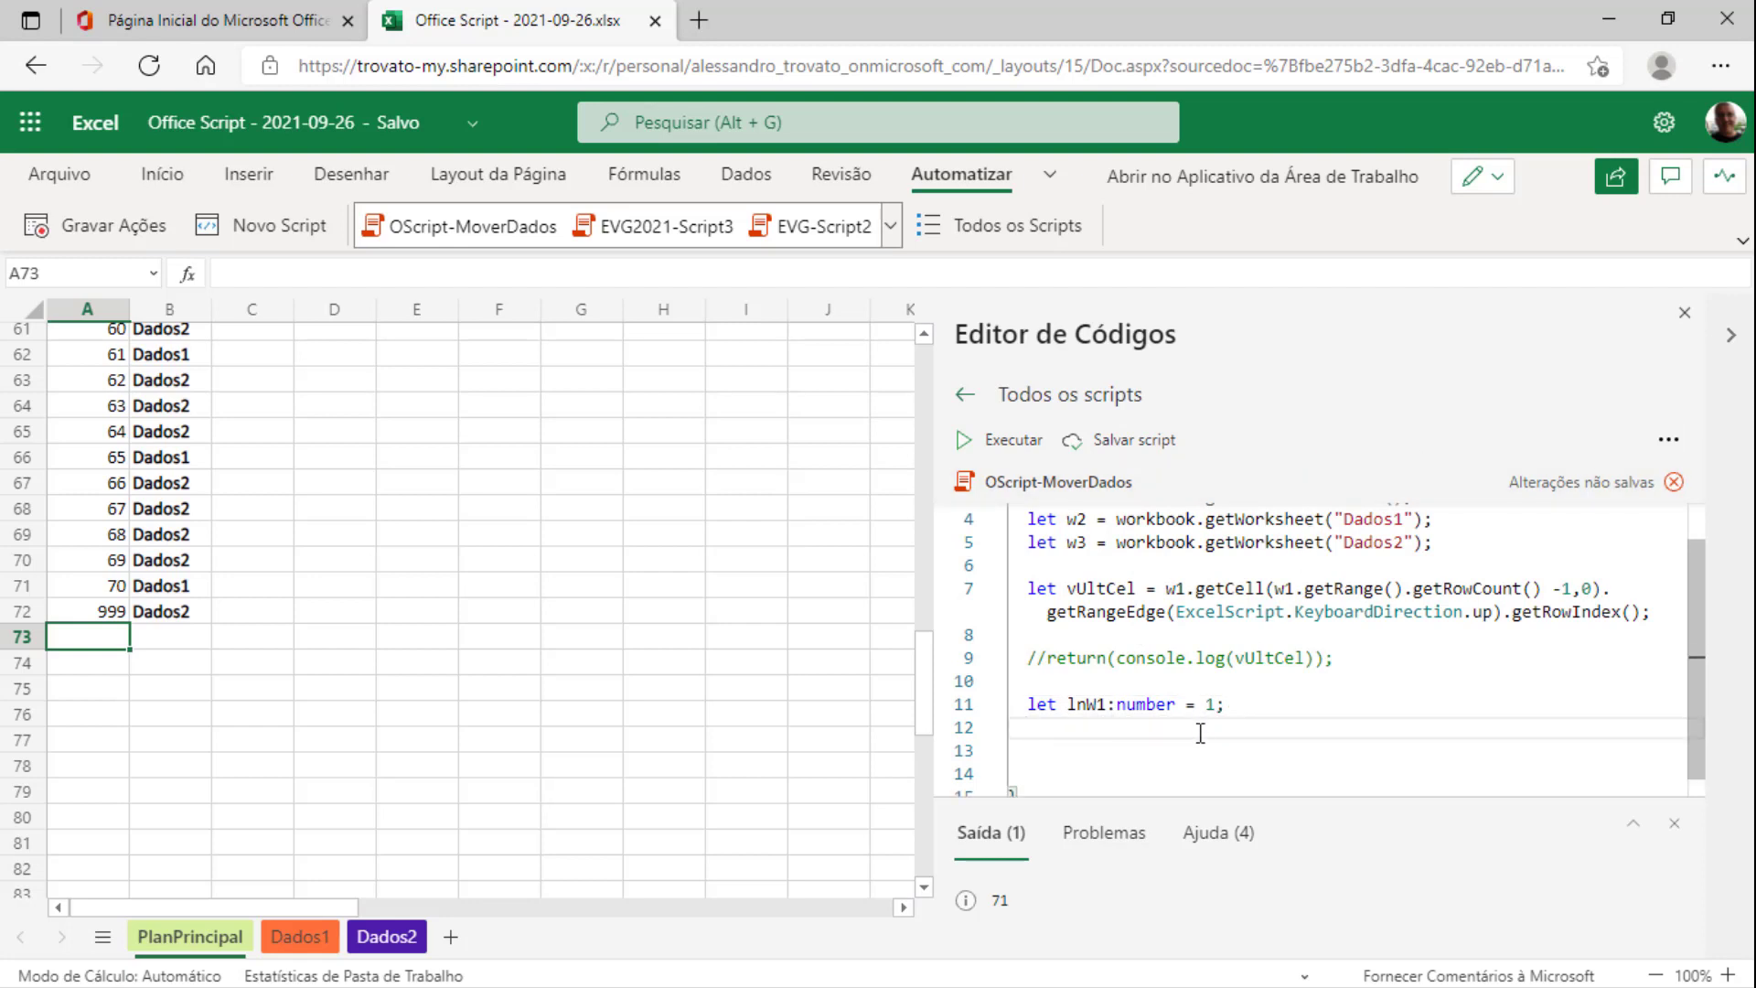
left_click(1230, 703)
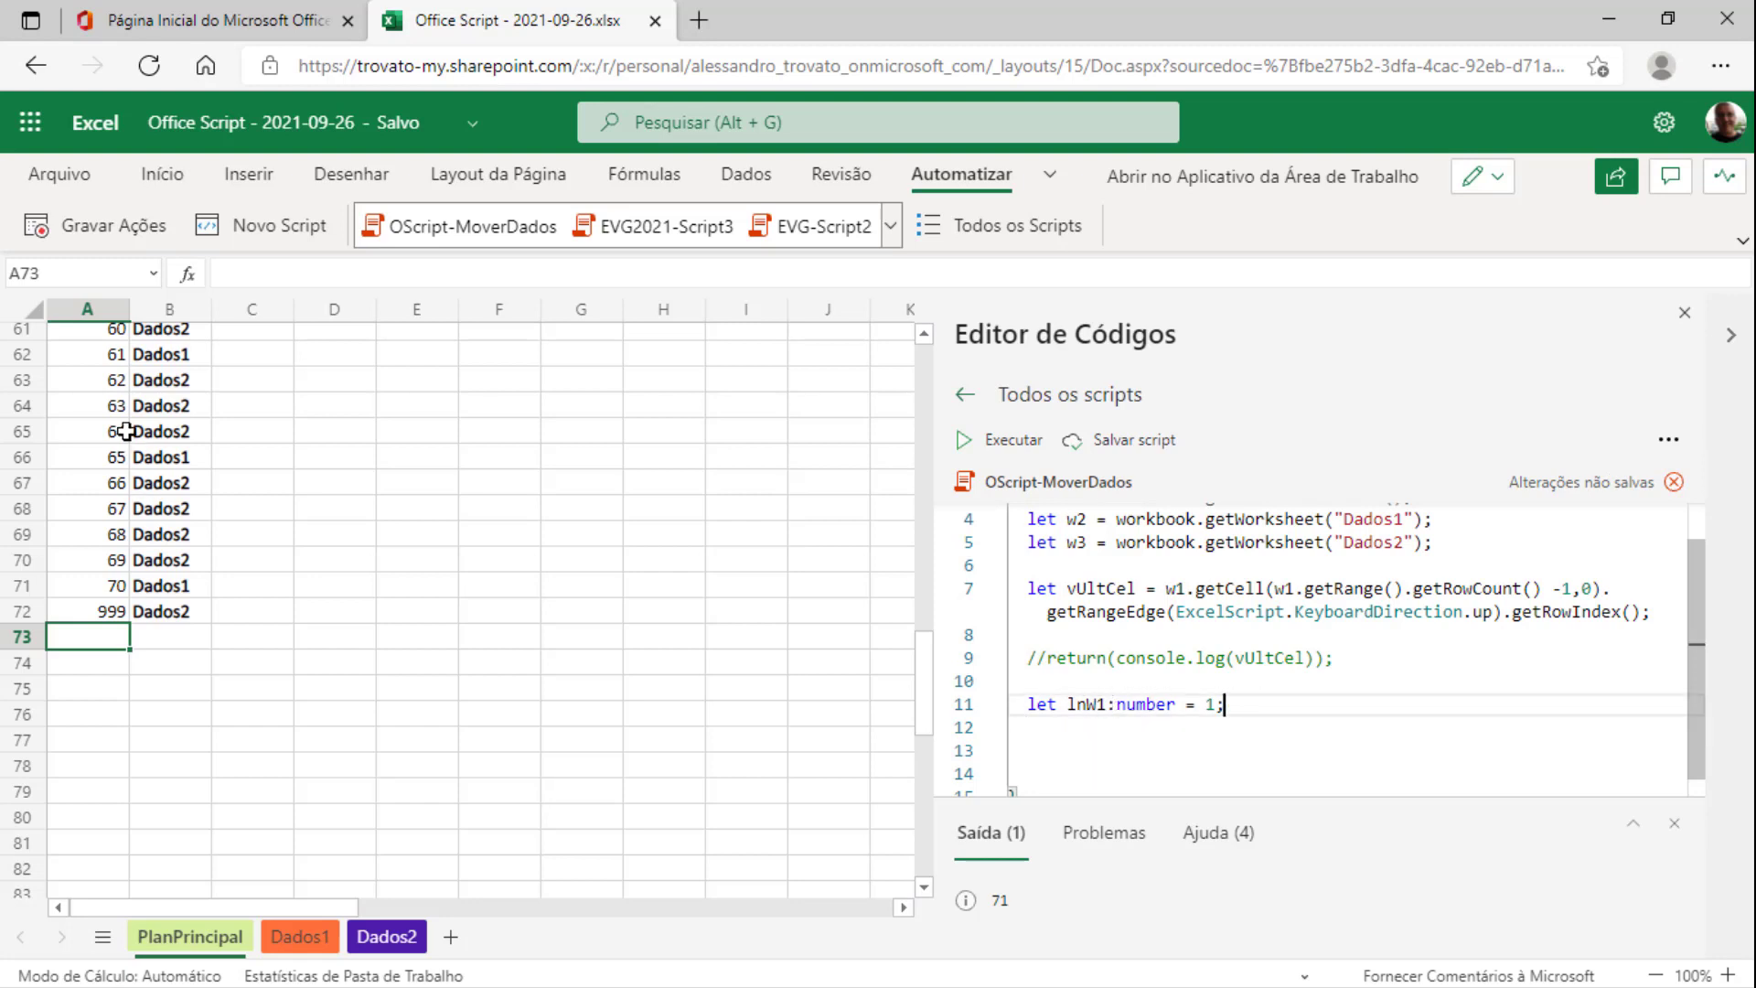
Scroll back up and select cell A1 with the VALOR header
scroll(109, 416, "up", 8)
scroll(108, 416, "up", 10)
scroll(110, 435, "up", 2)
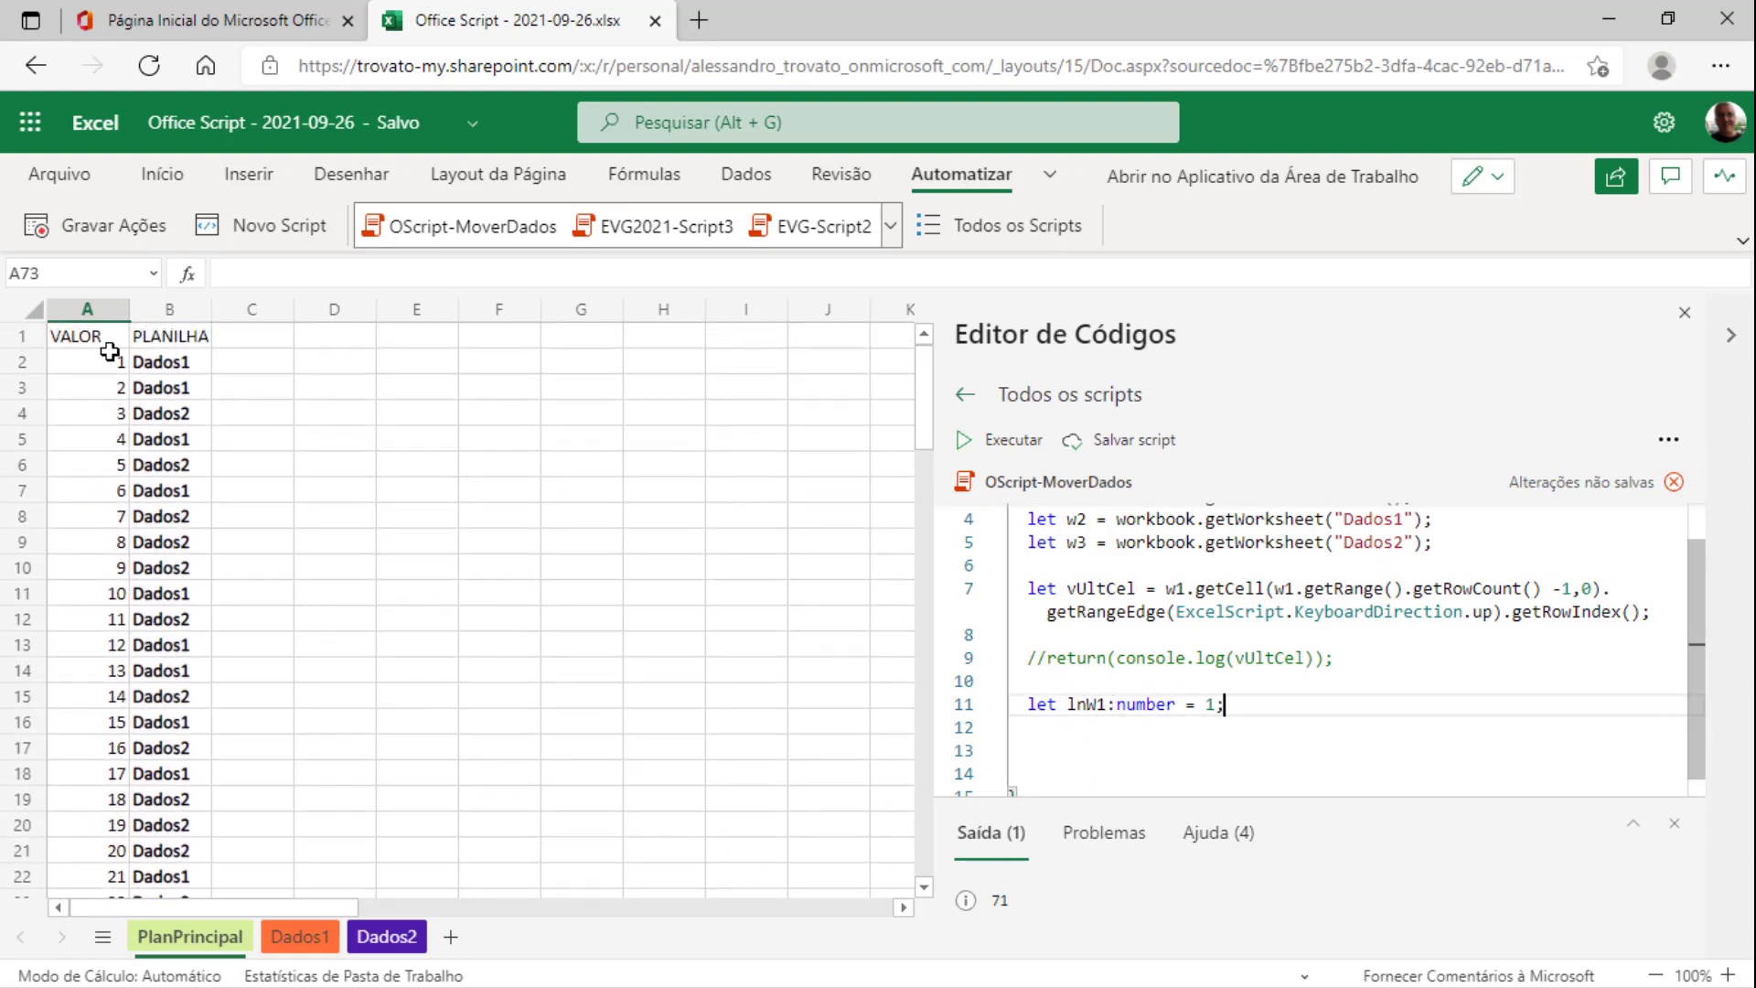
left_click(75, 335)
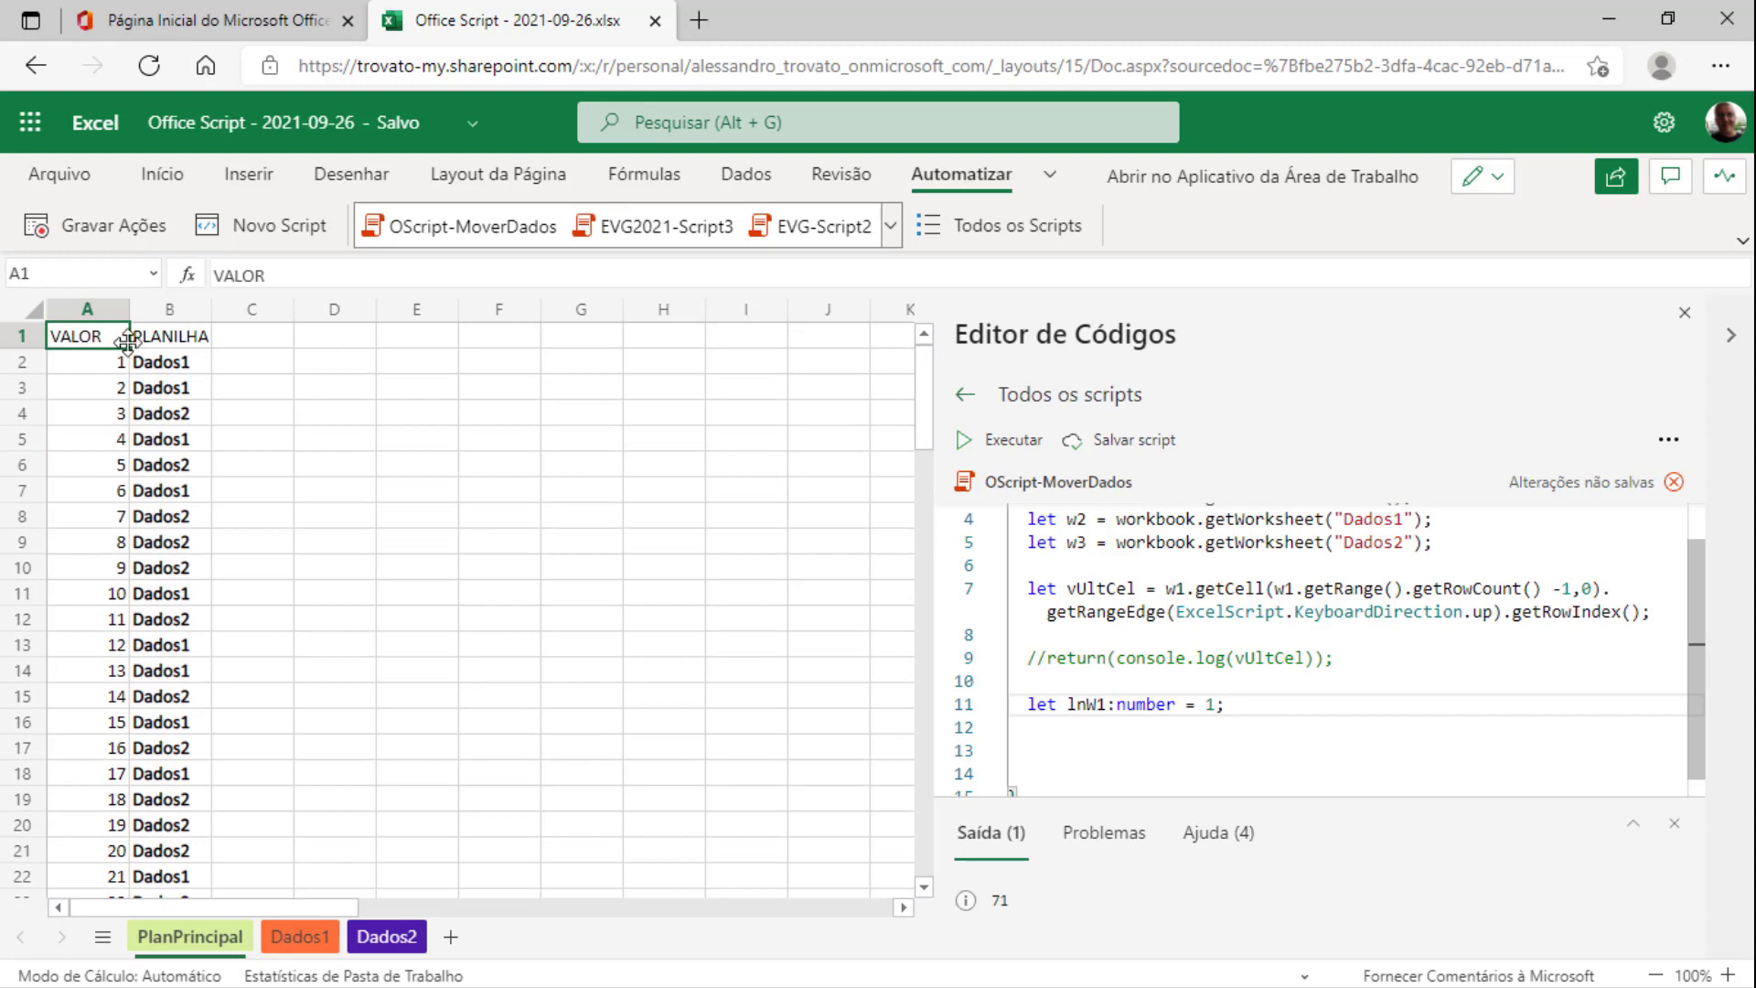
Declare let colW1:number = 0; on line 12, then show the Dados1 sheet
left_click(1043, 727)
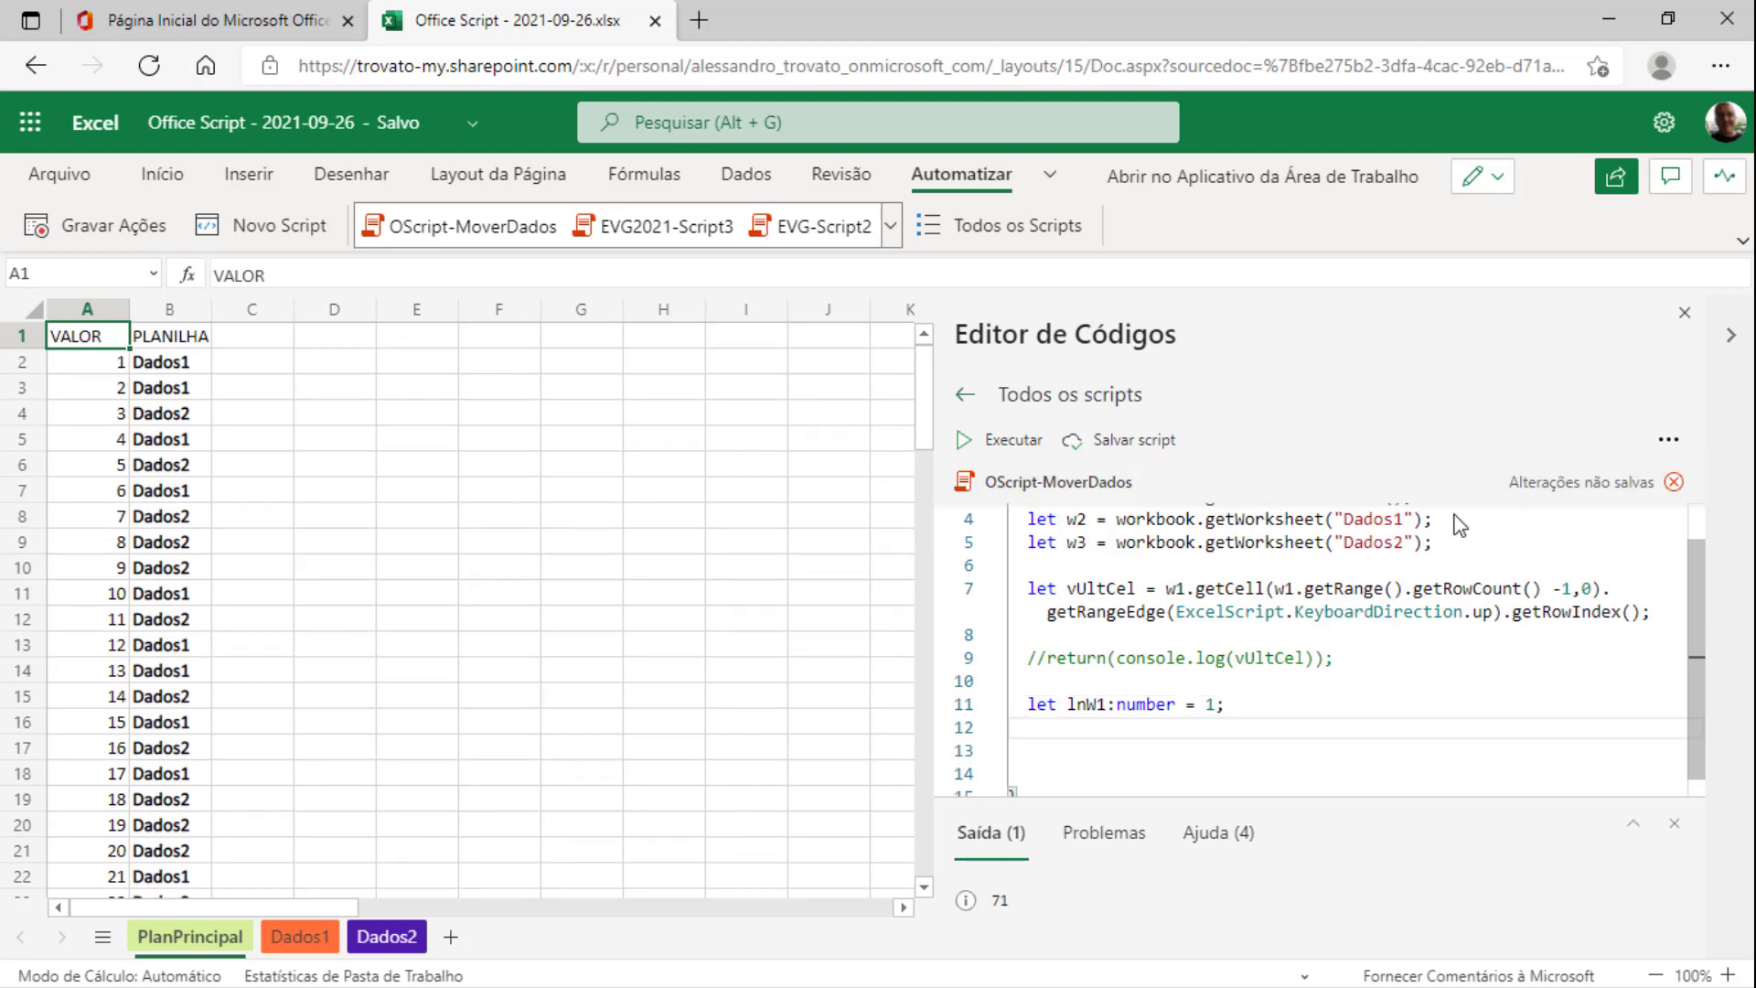
type("let colW1:n")
type("umber")
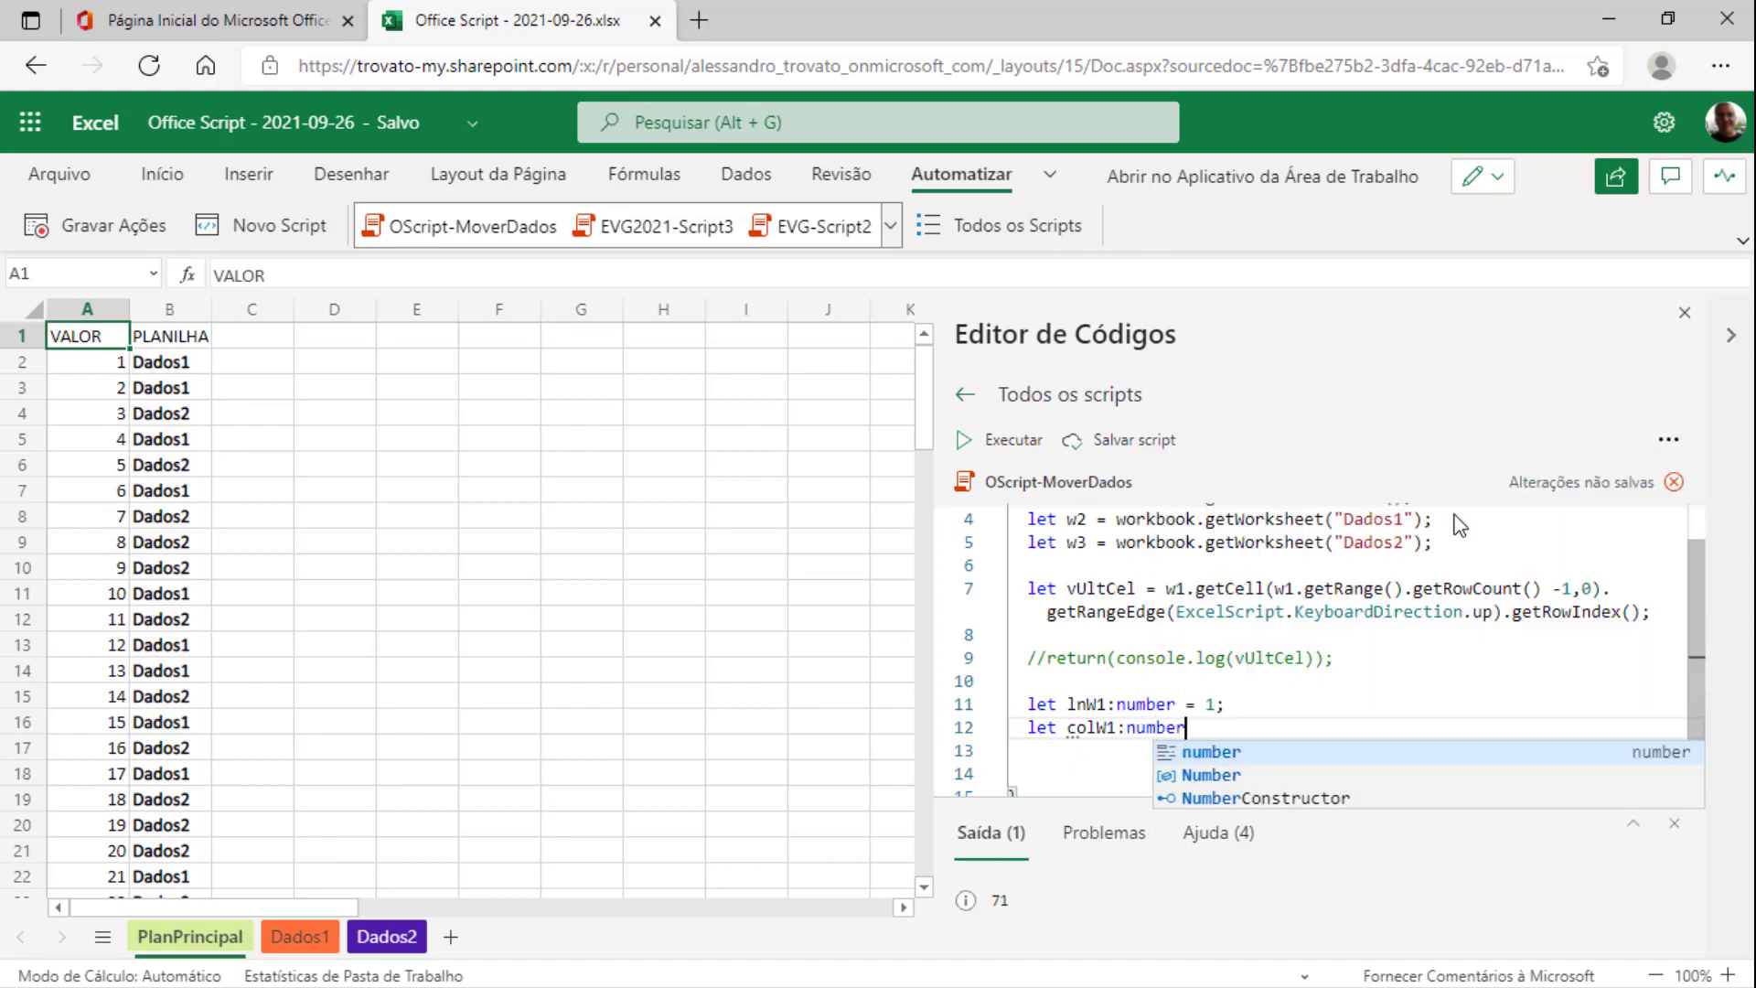
type(" = 0;")
key("Return")
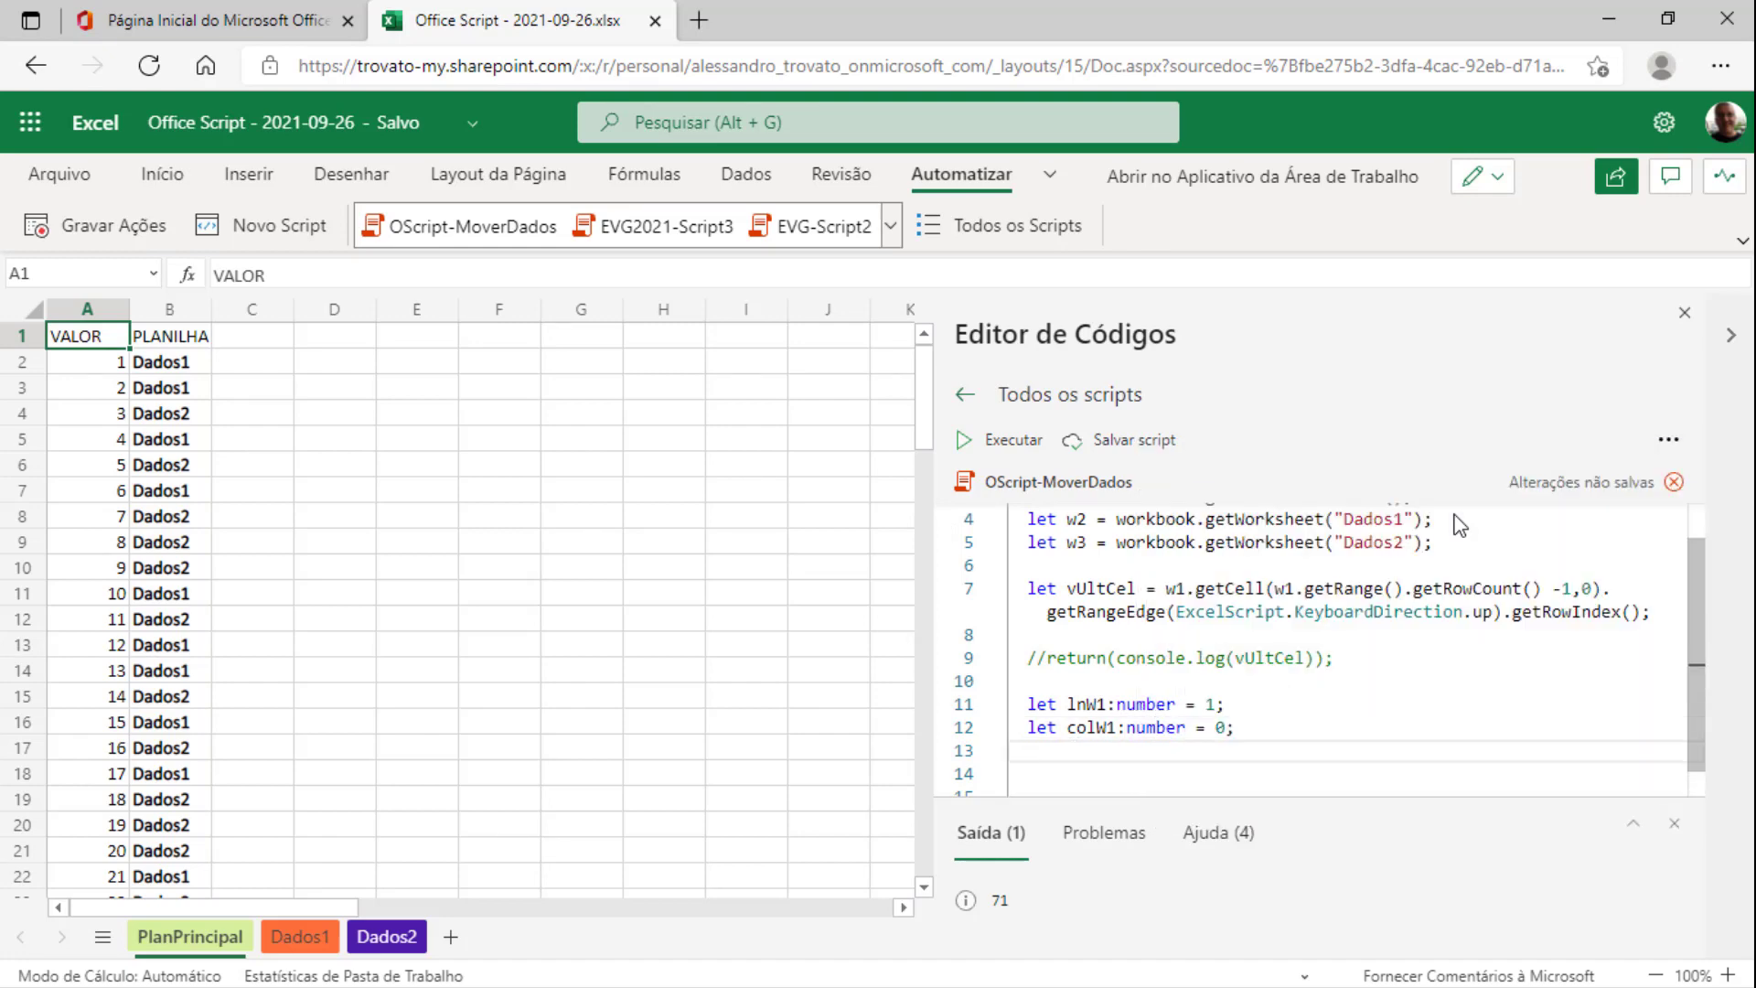
type("let")
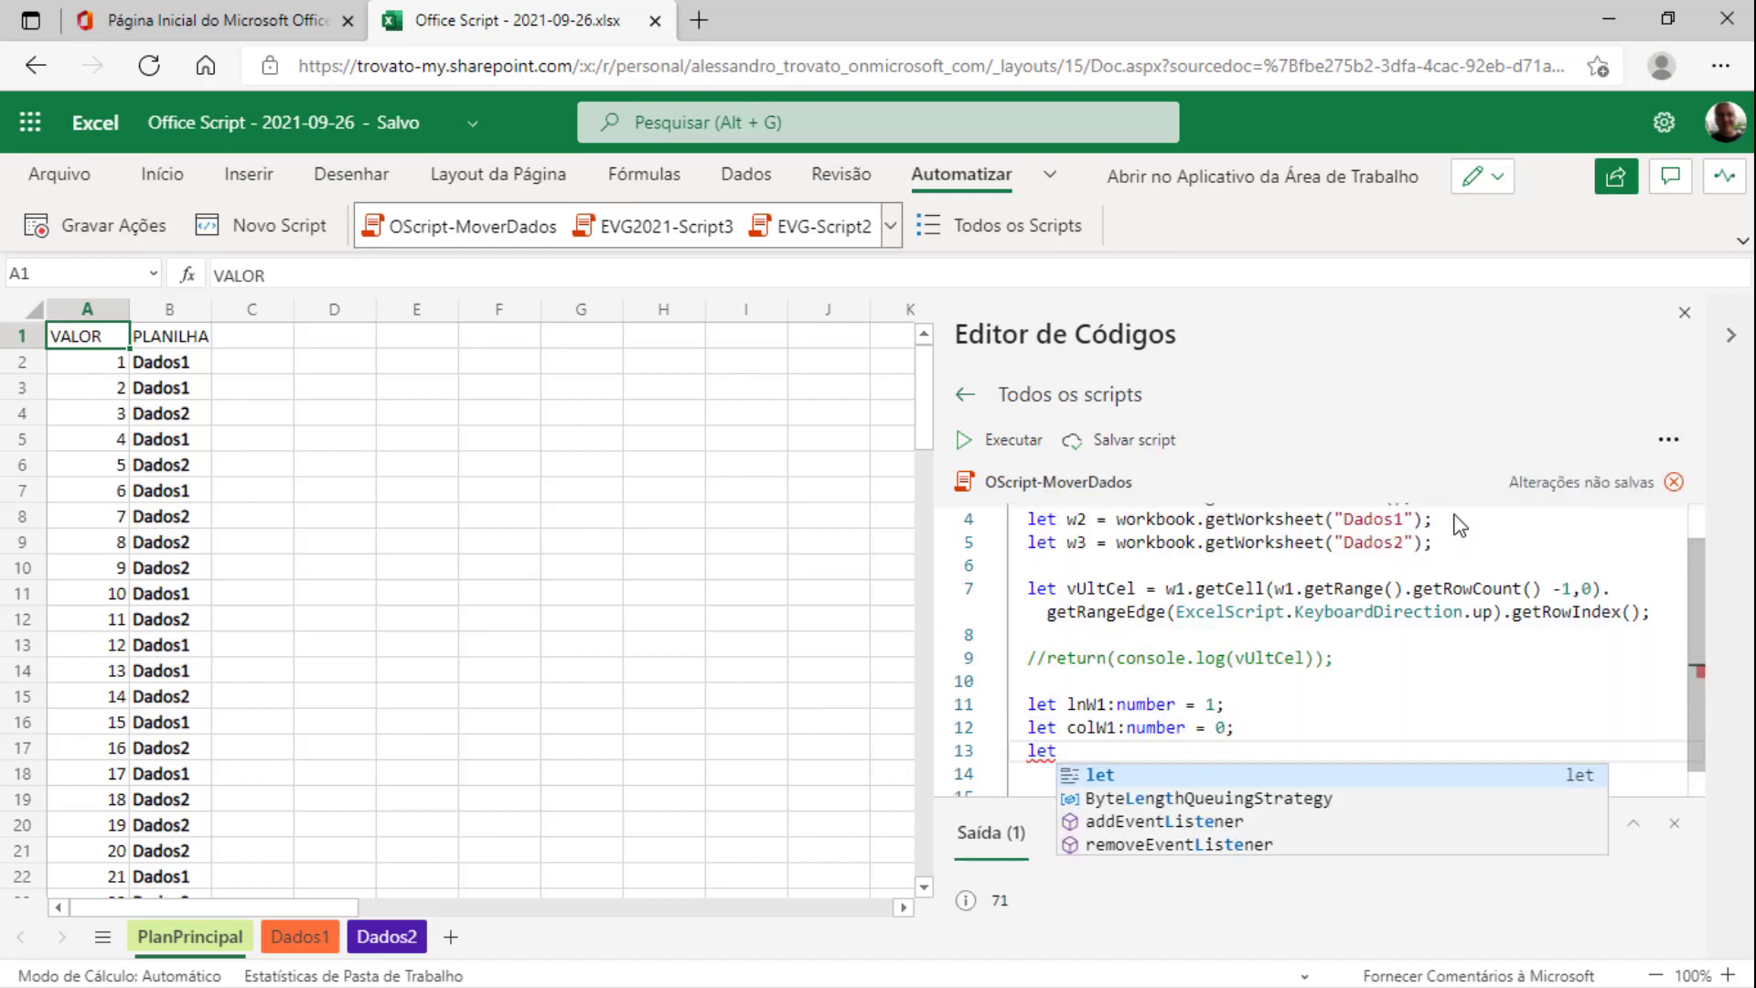
key("BackSpace")
key("BackSpace")
key("BackSpace")
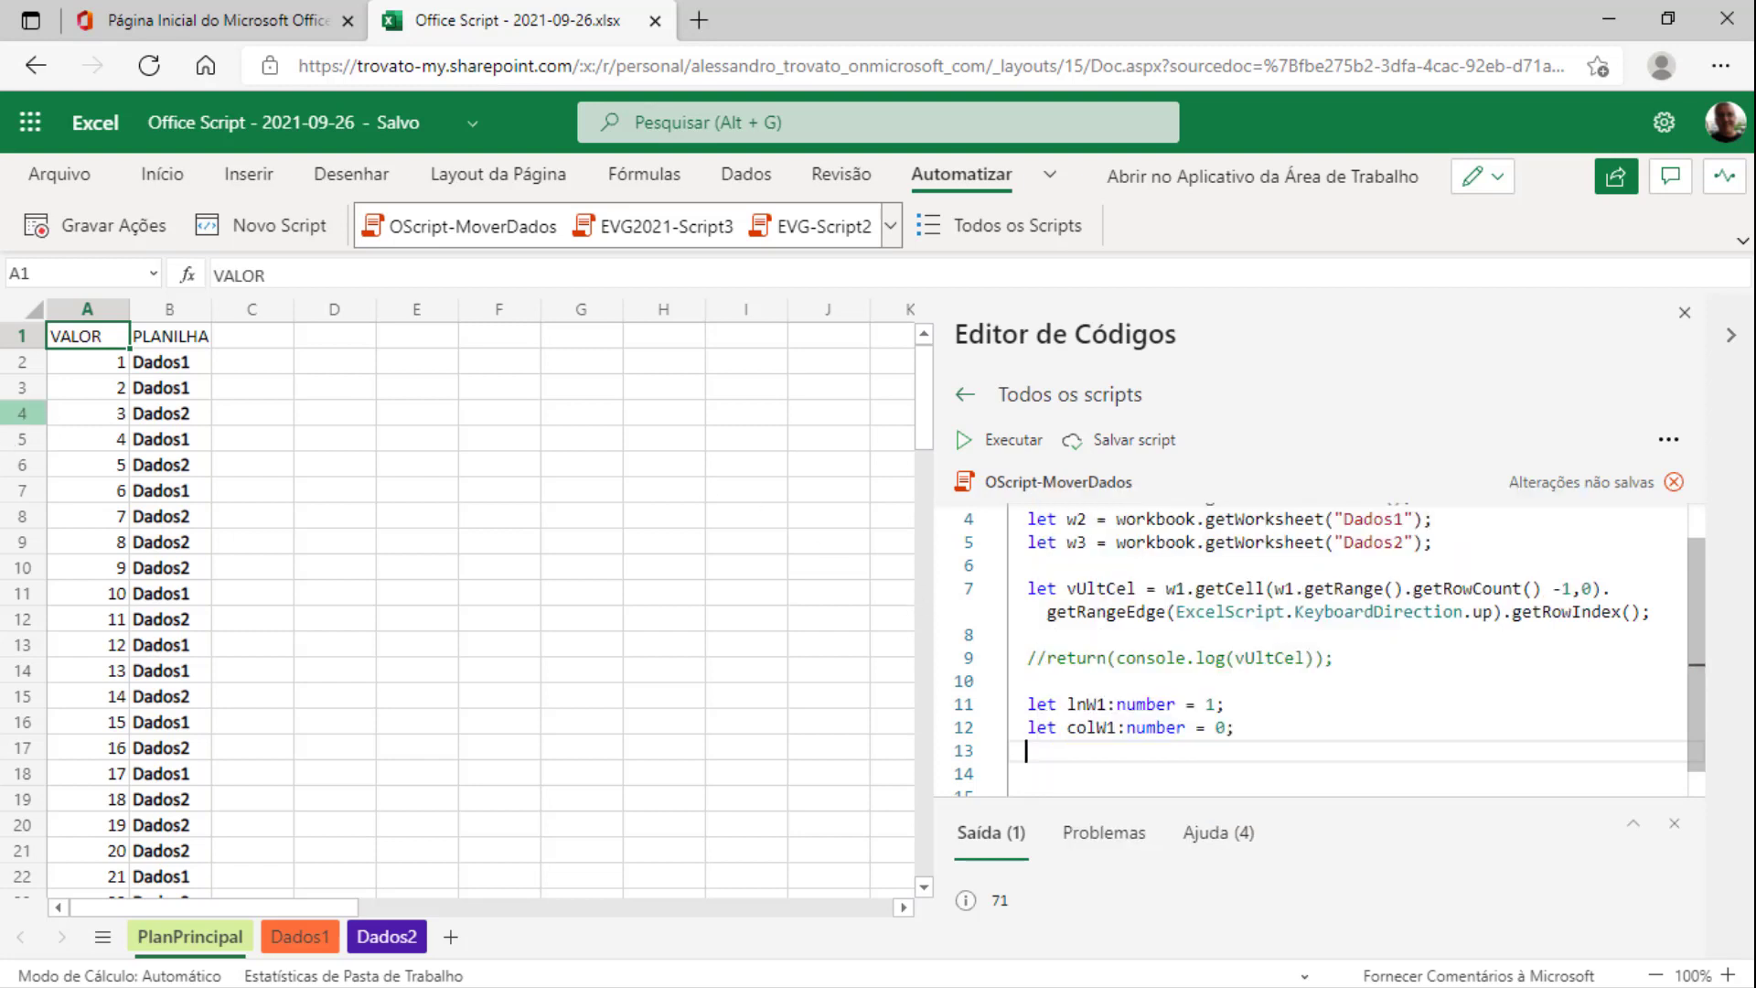
left_click(308, 942)
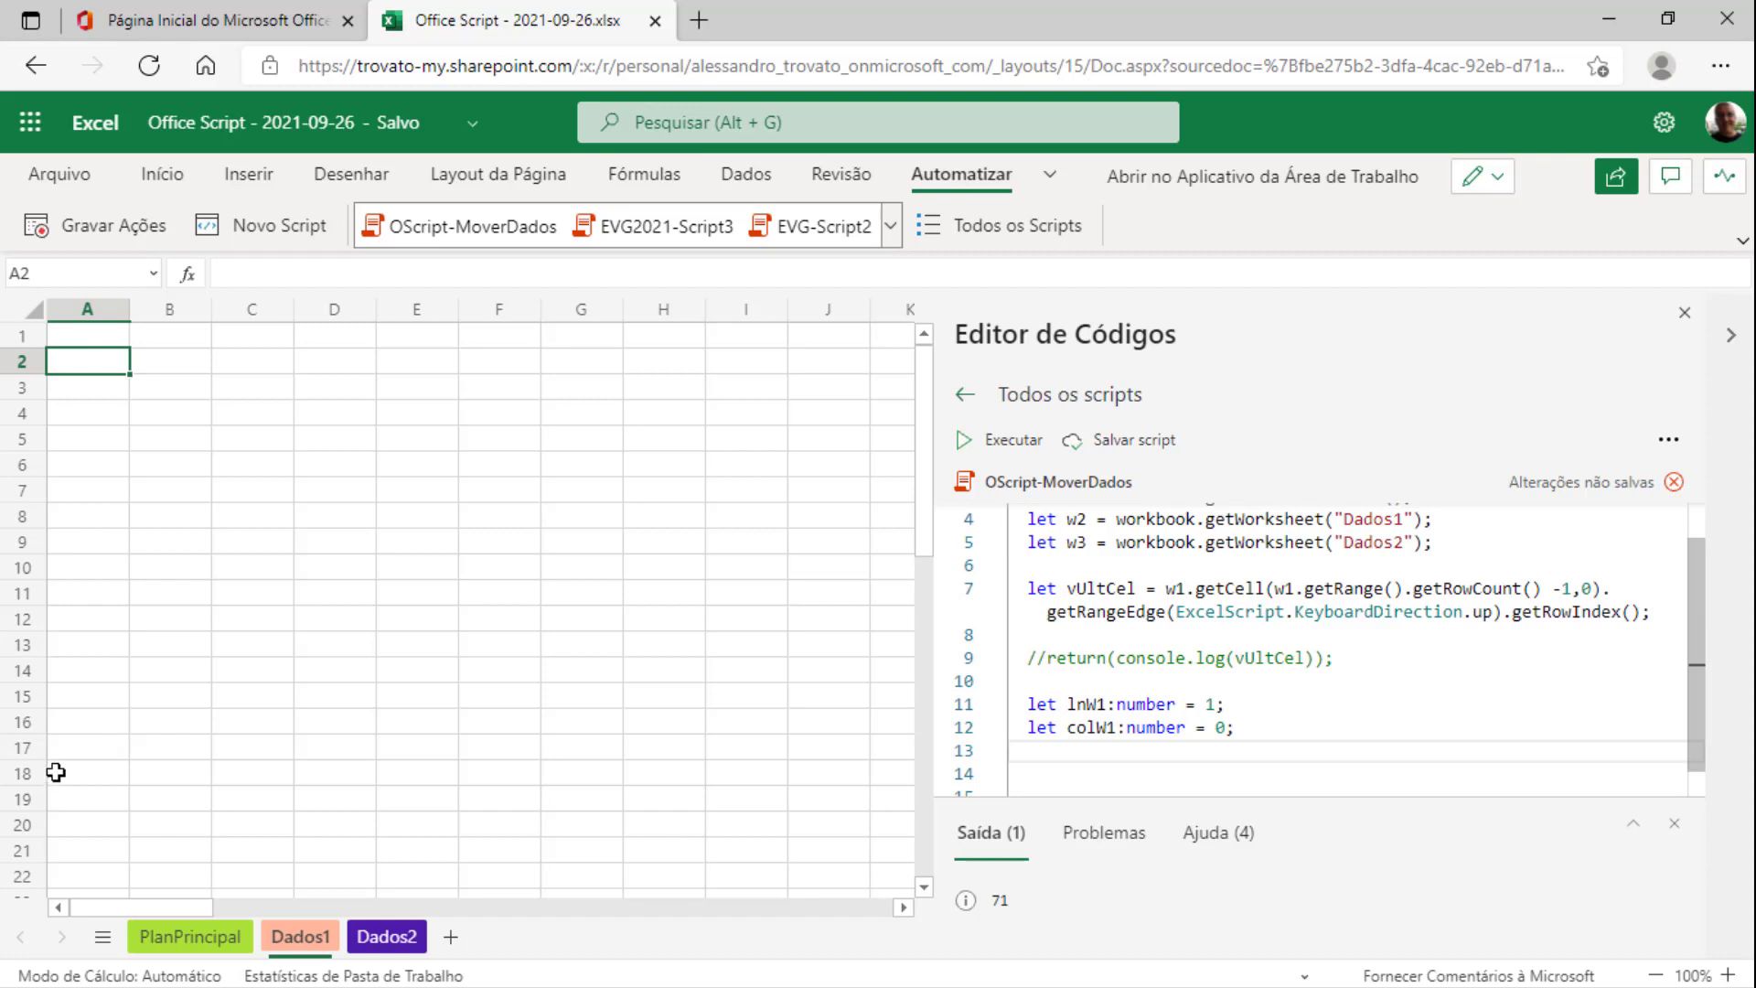
double_click(1131, 595)
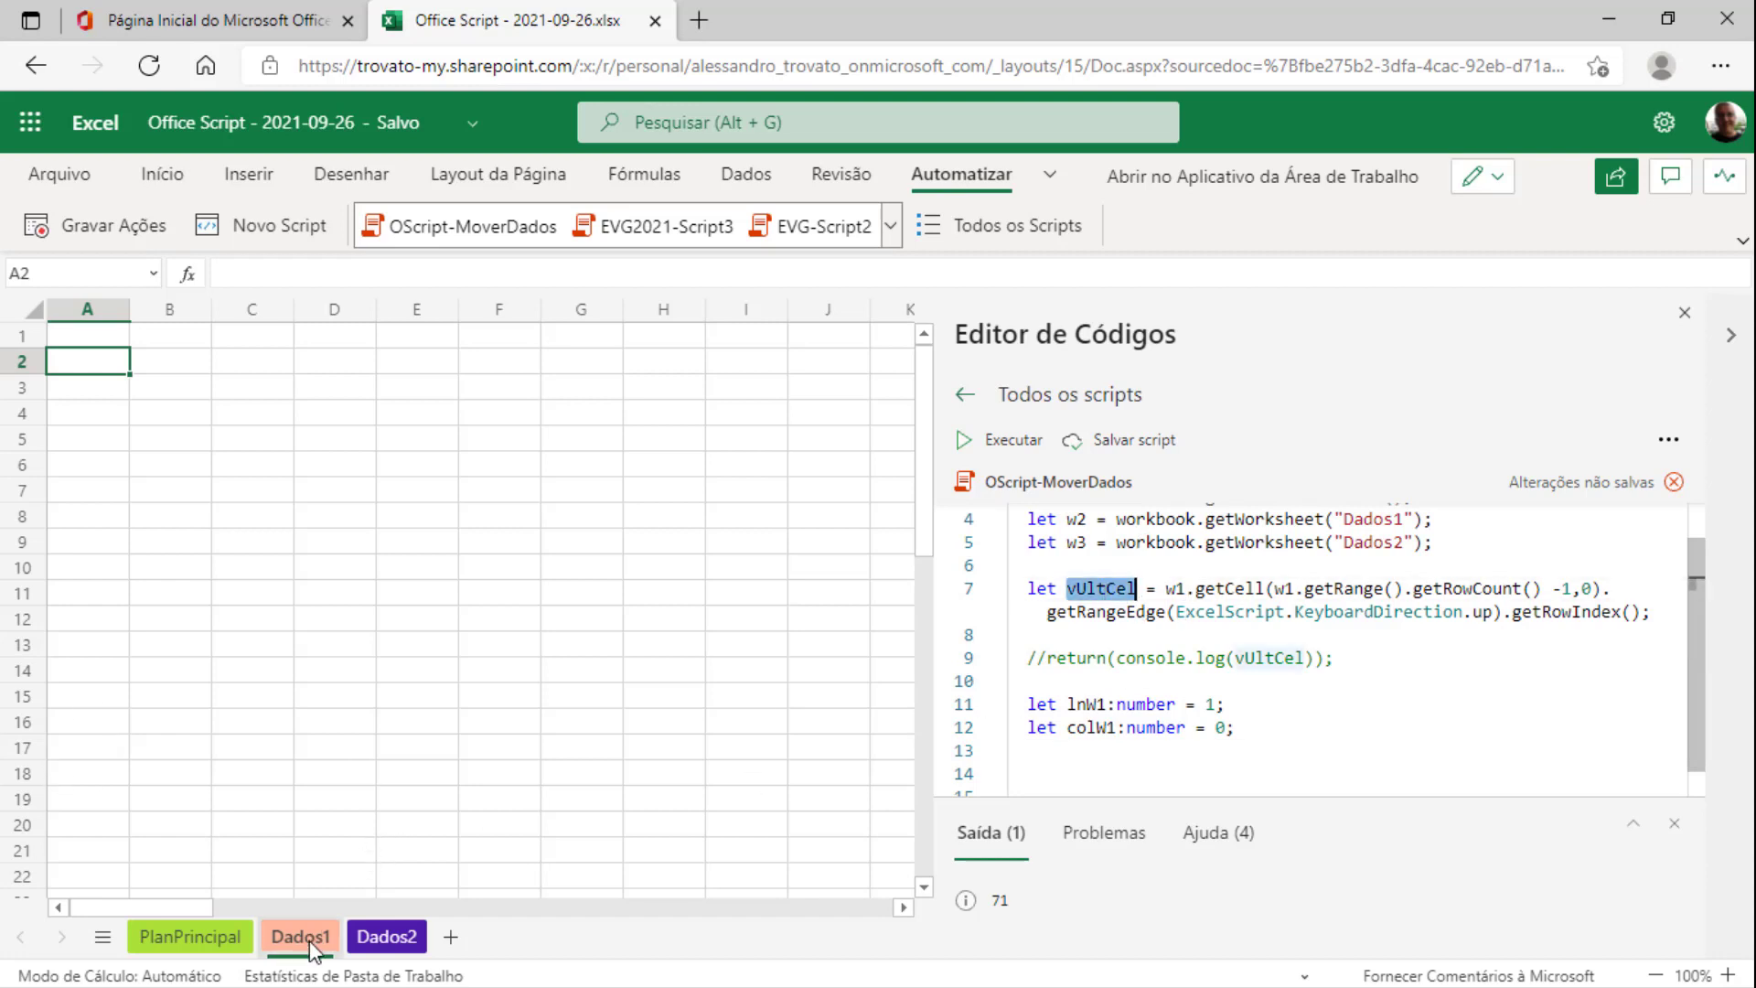
left_click(201, 942)
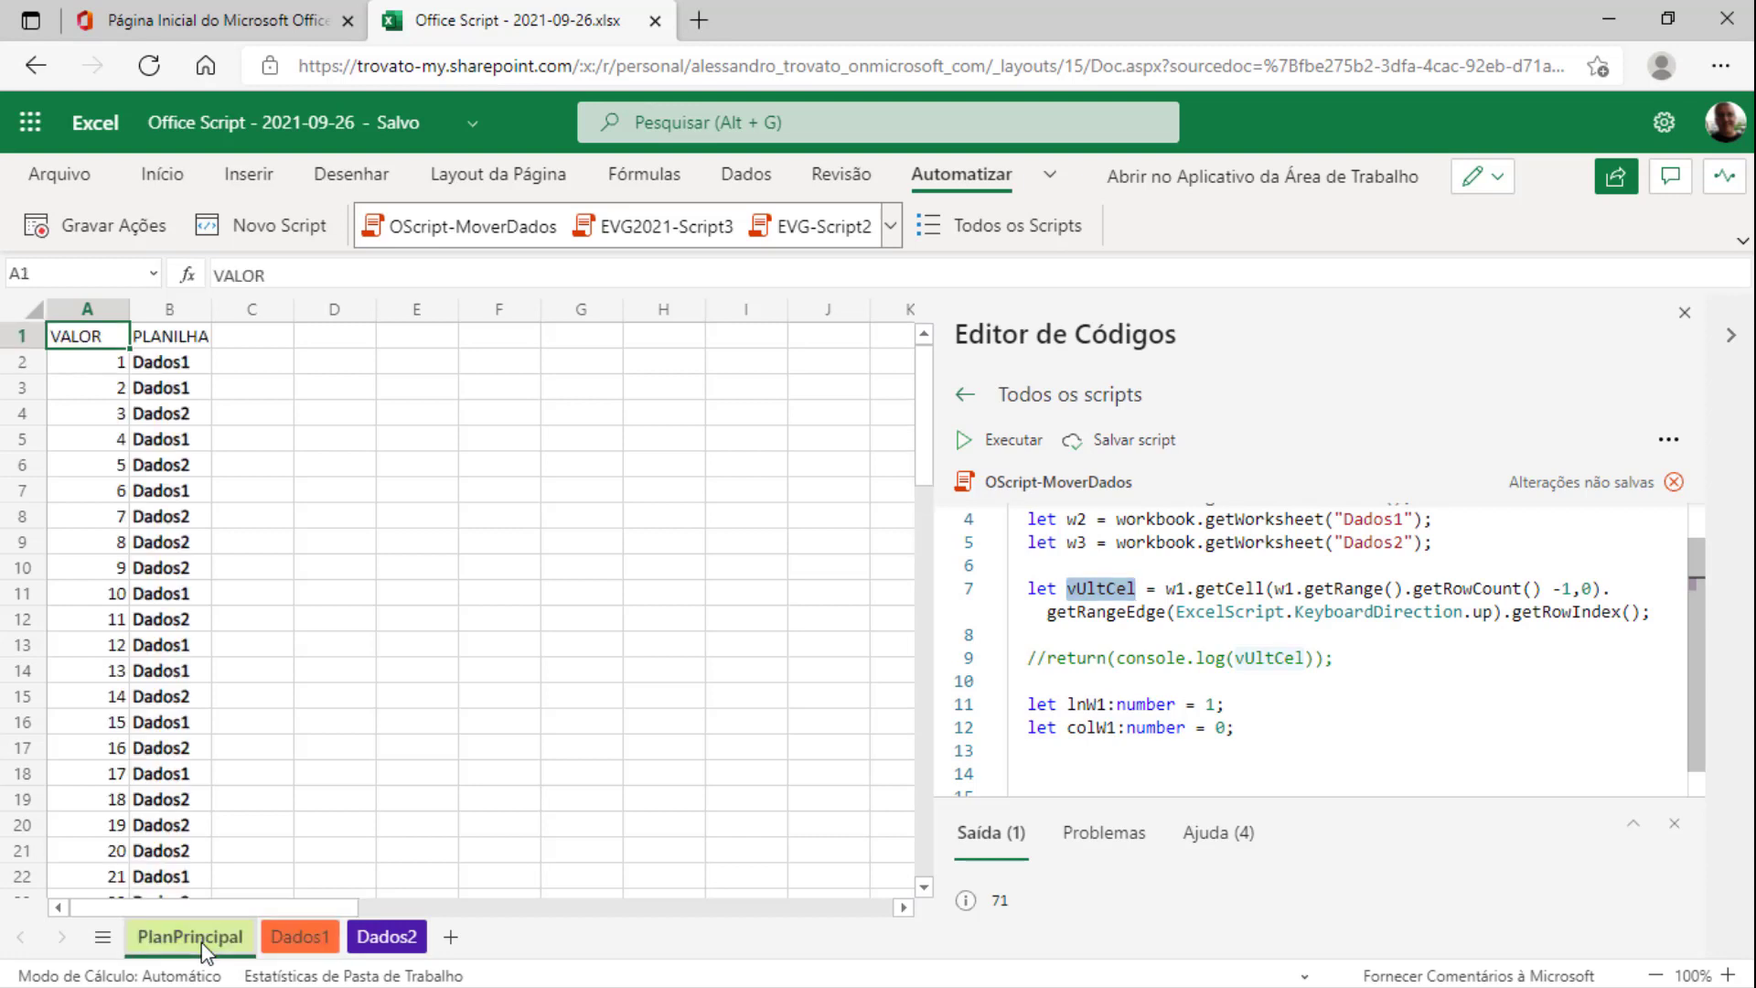
left_click(291, 940)
left_click_drag(110, 311, 149, 322)
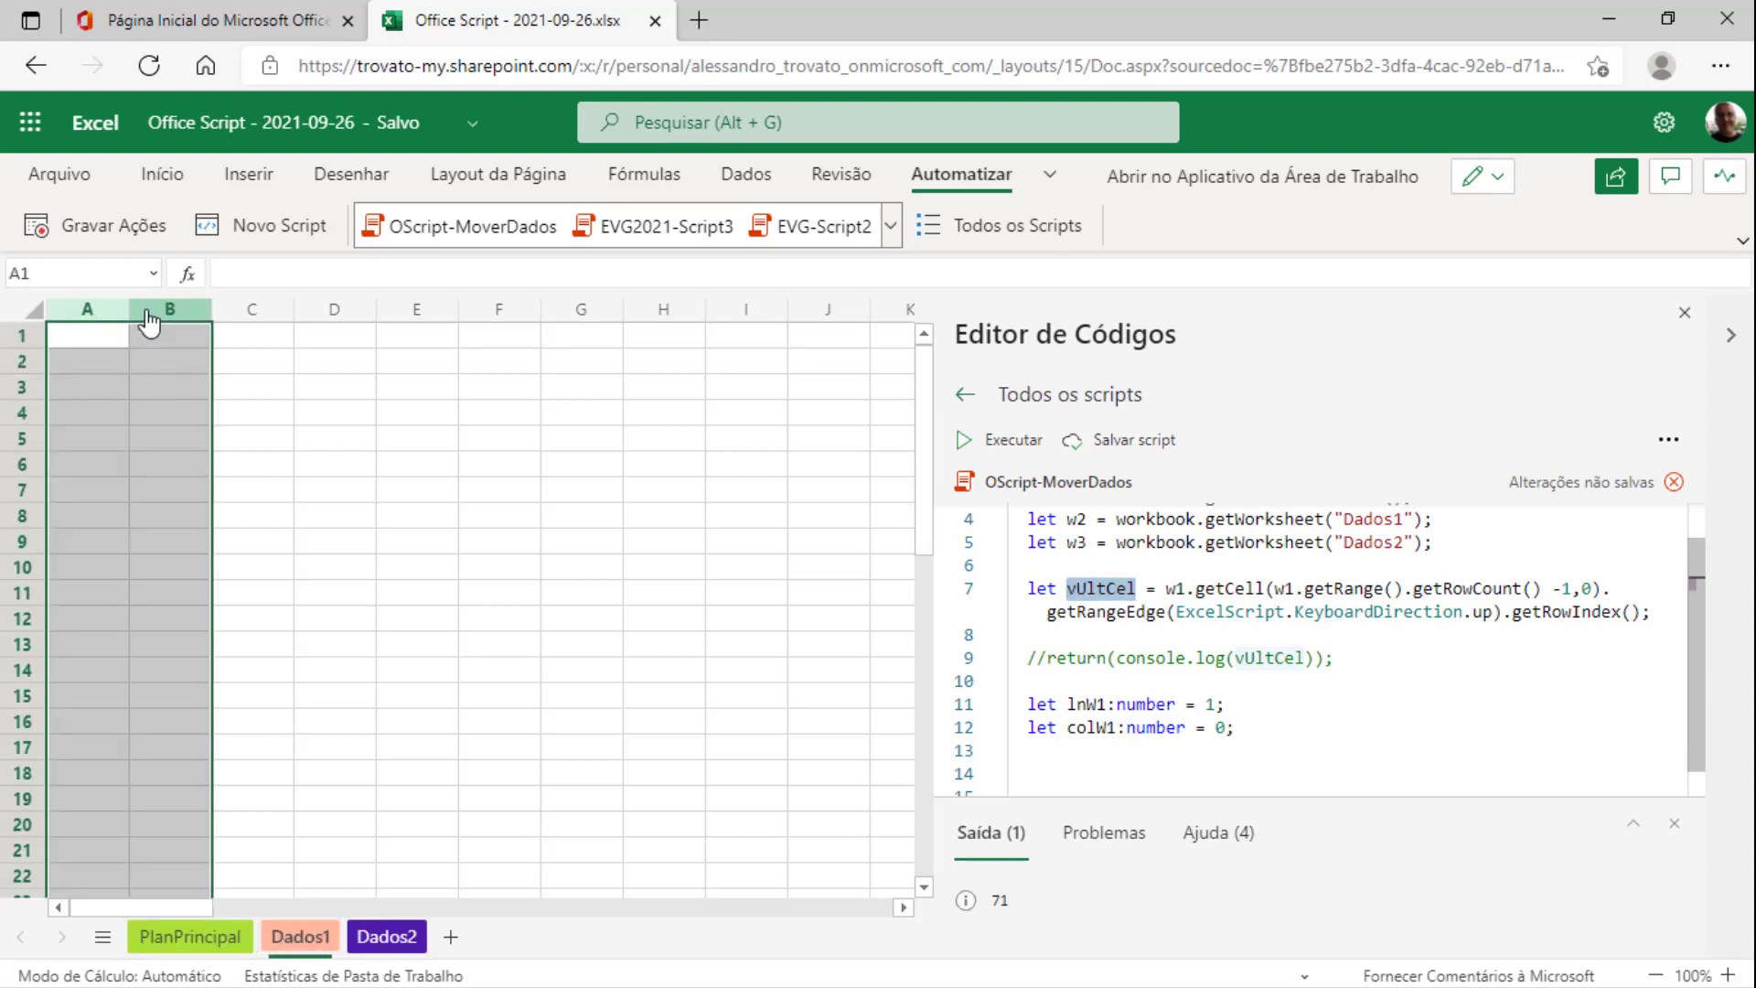
left_click(220, 942)
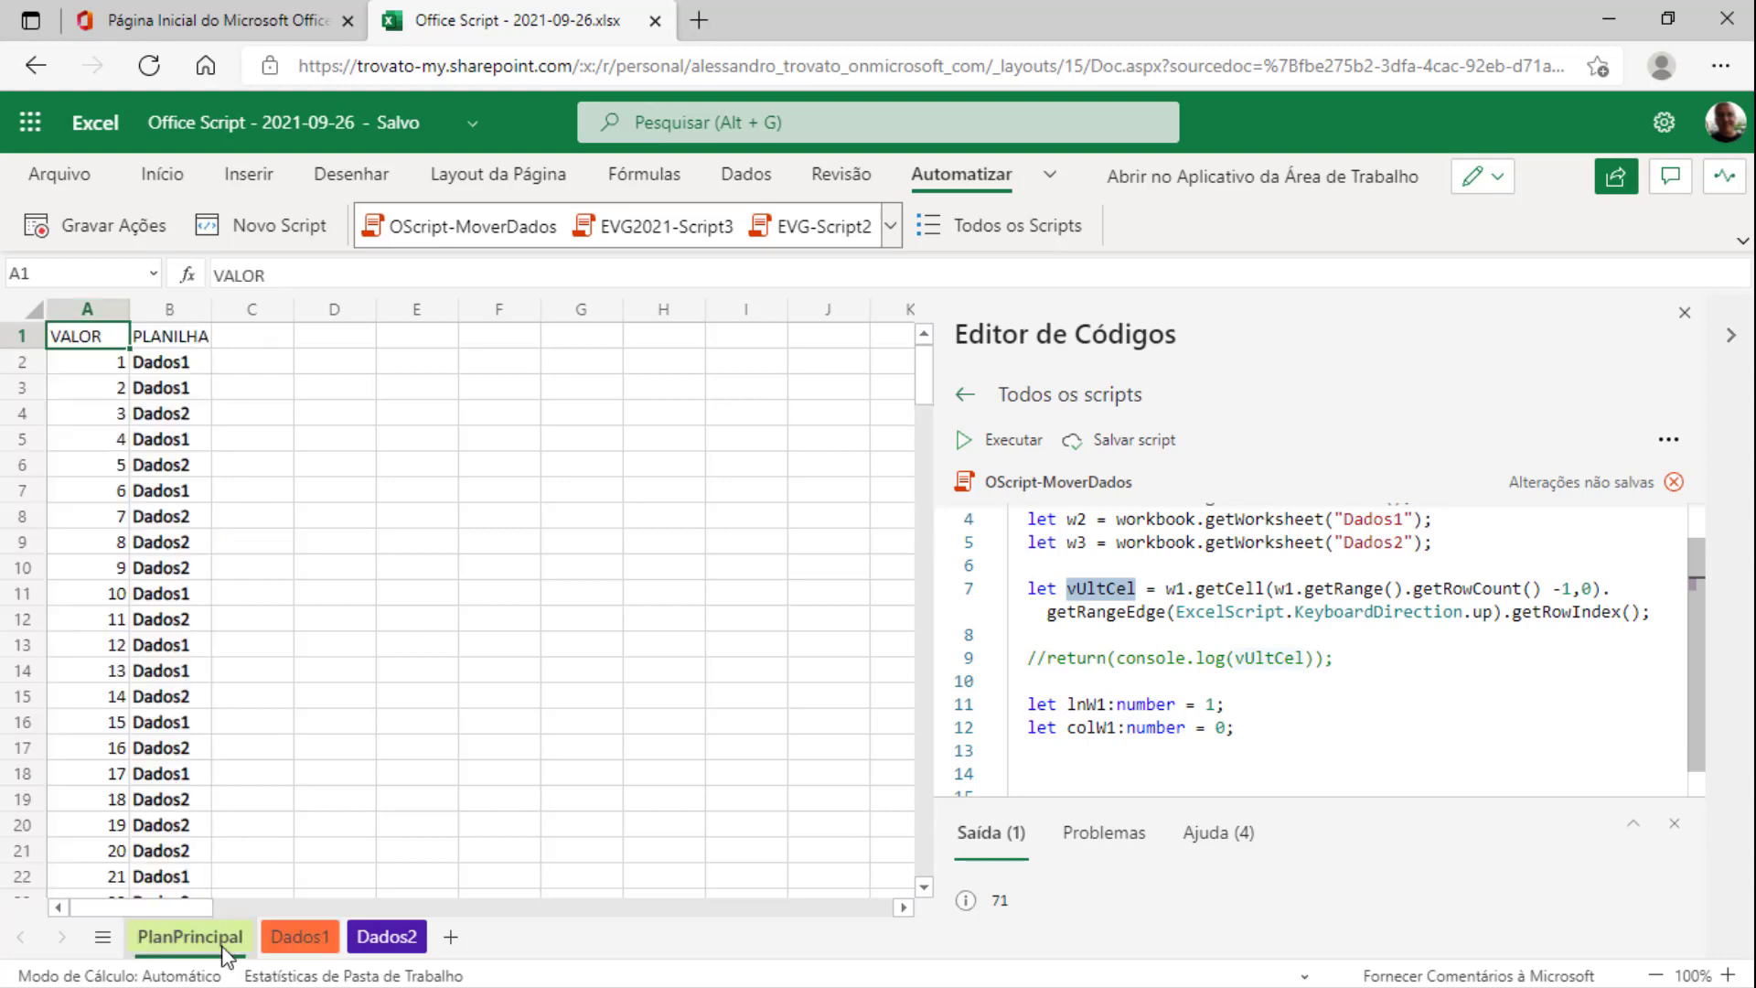
left_click(302, 942)
left_click(82, 334)
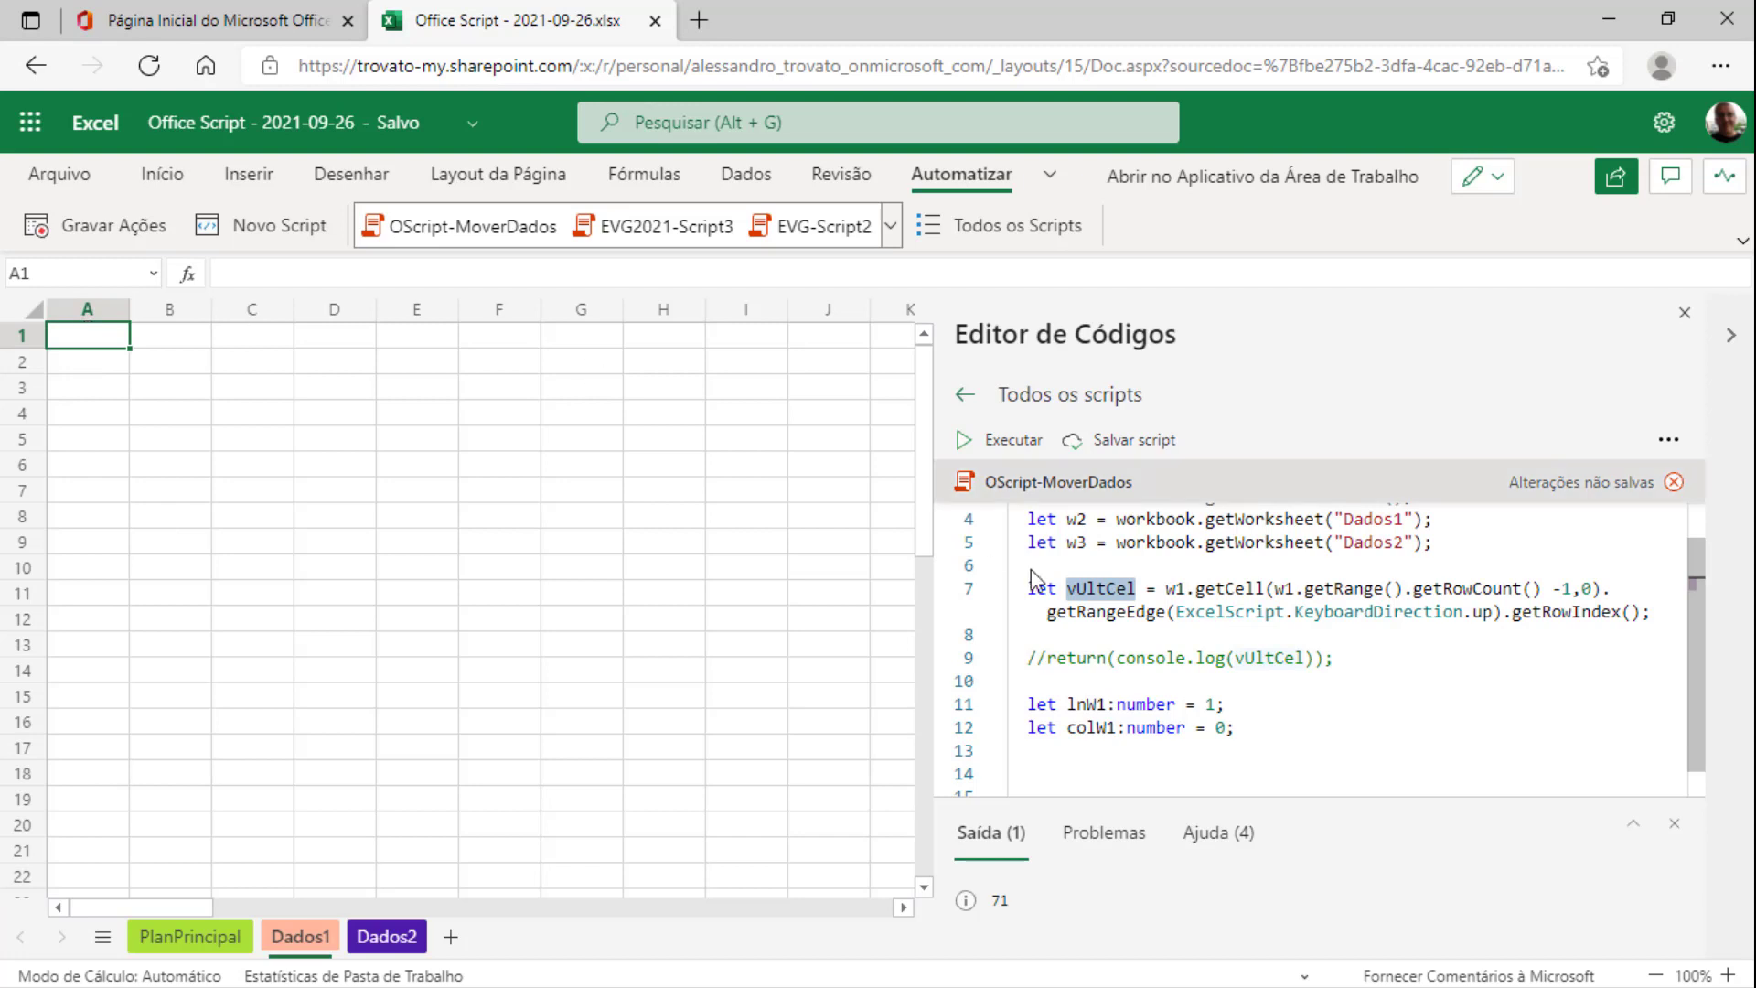
left_click(1226, 737)
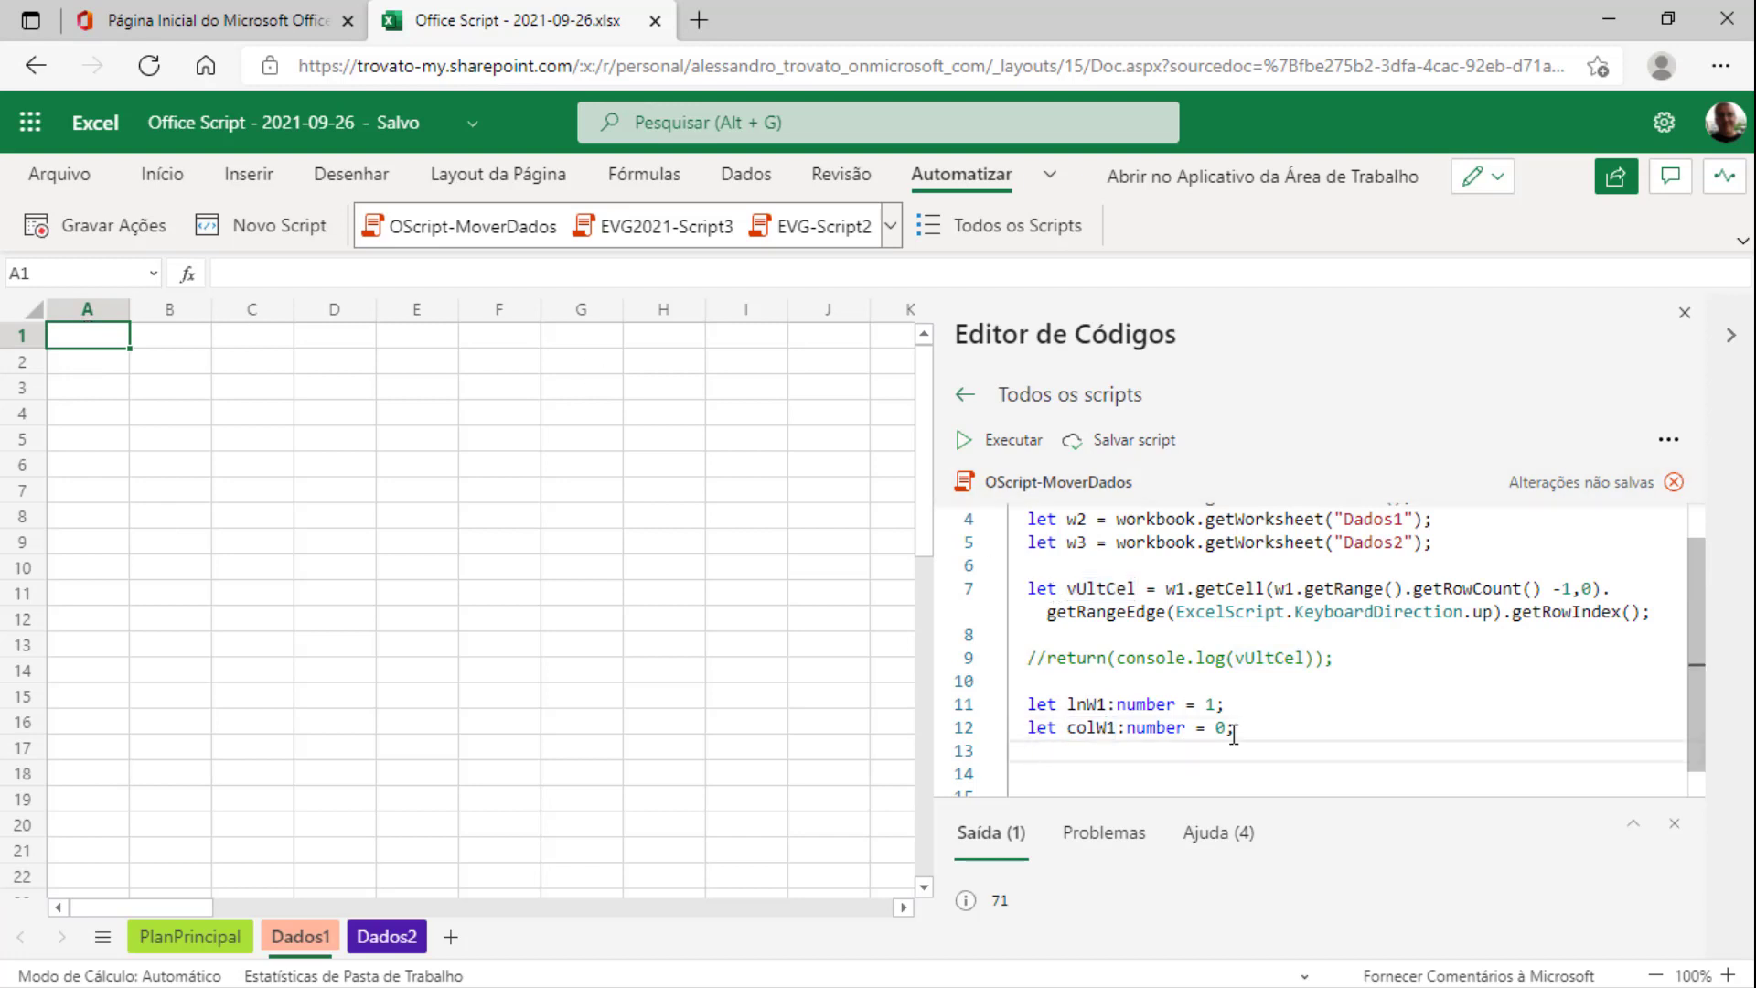
Declare lnW2 and colW2 as numbers set to 0 on lines 13–14
type("let")
type(" lnW")
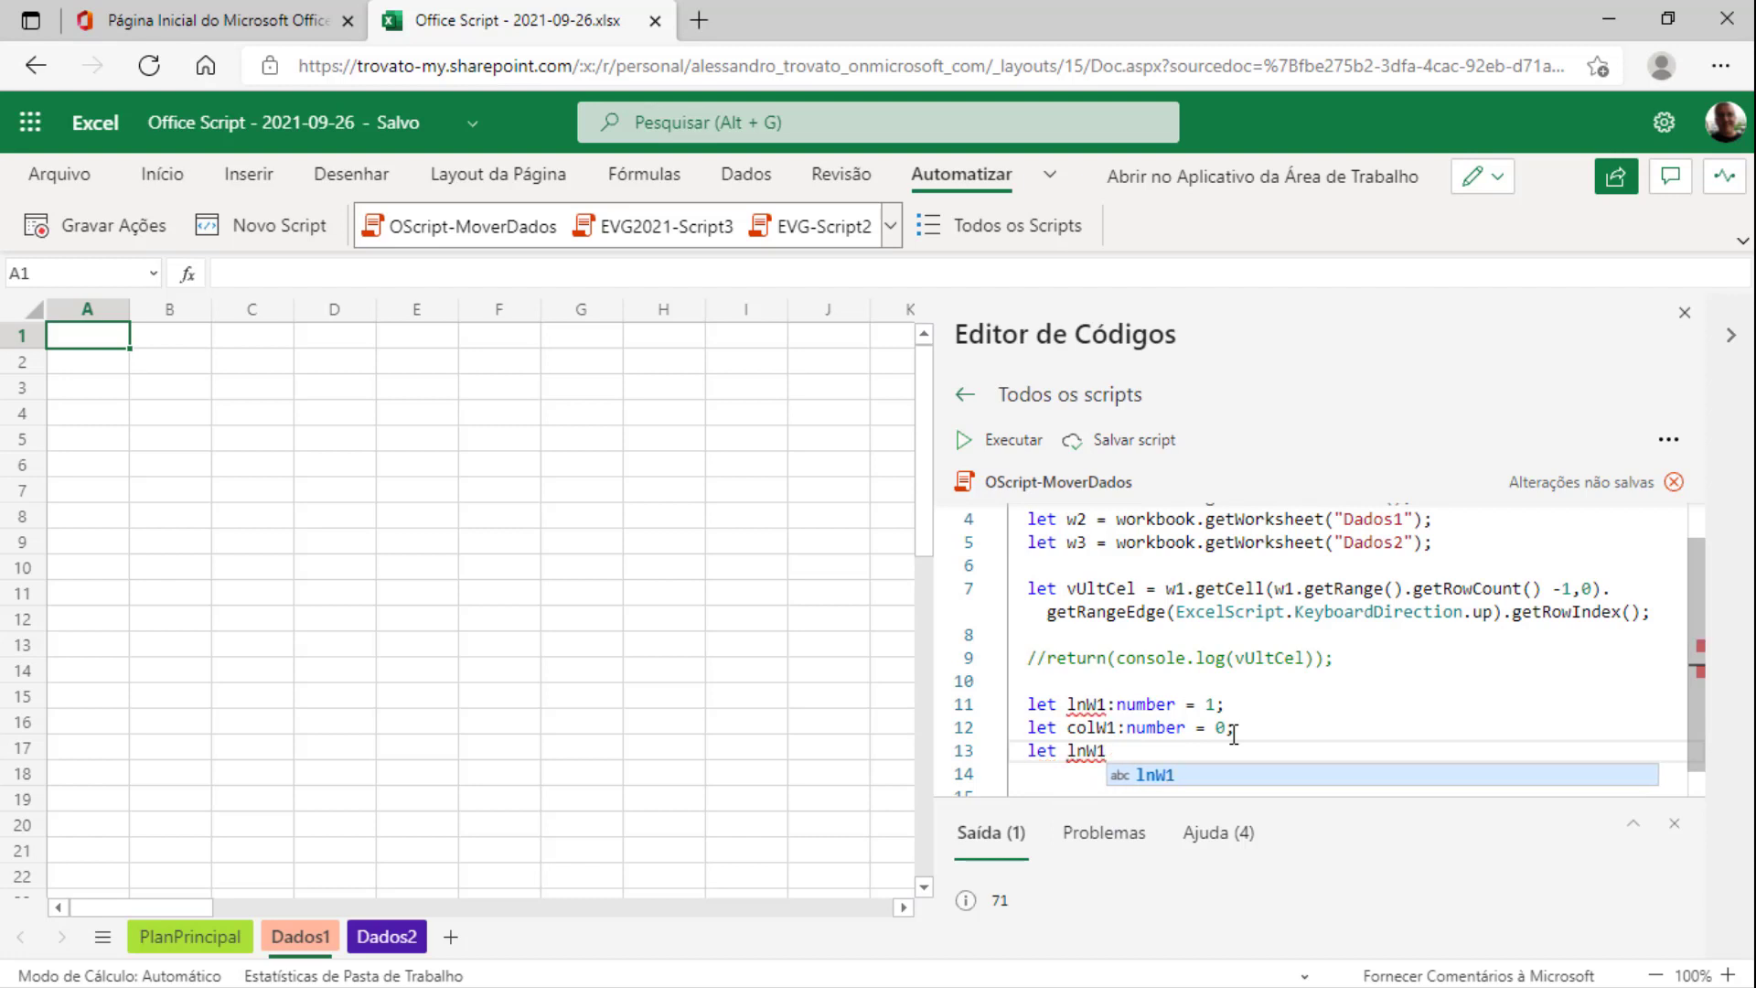
type("2:number")
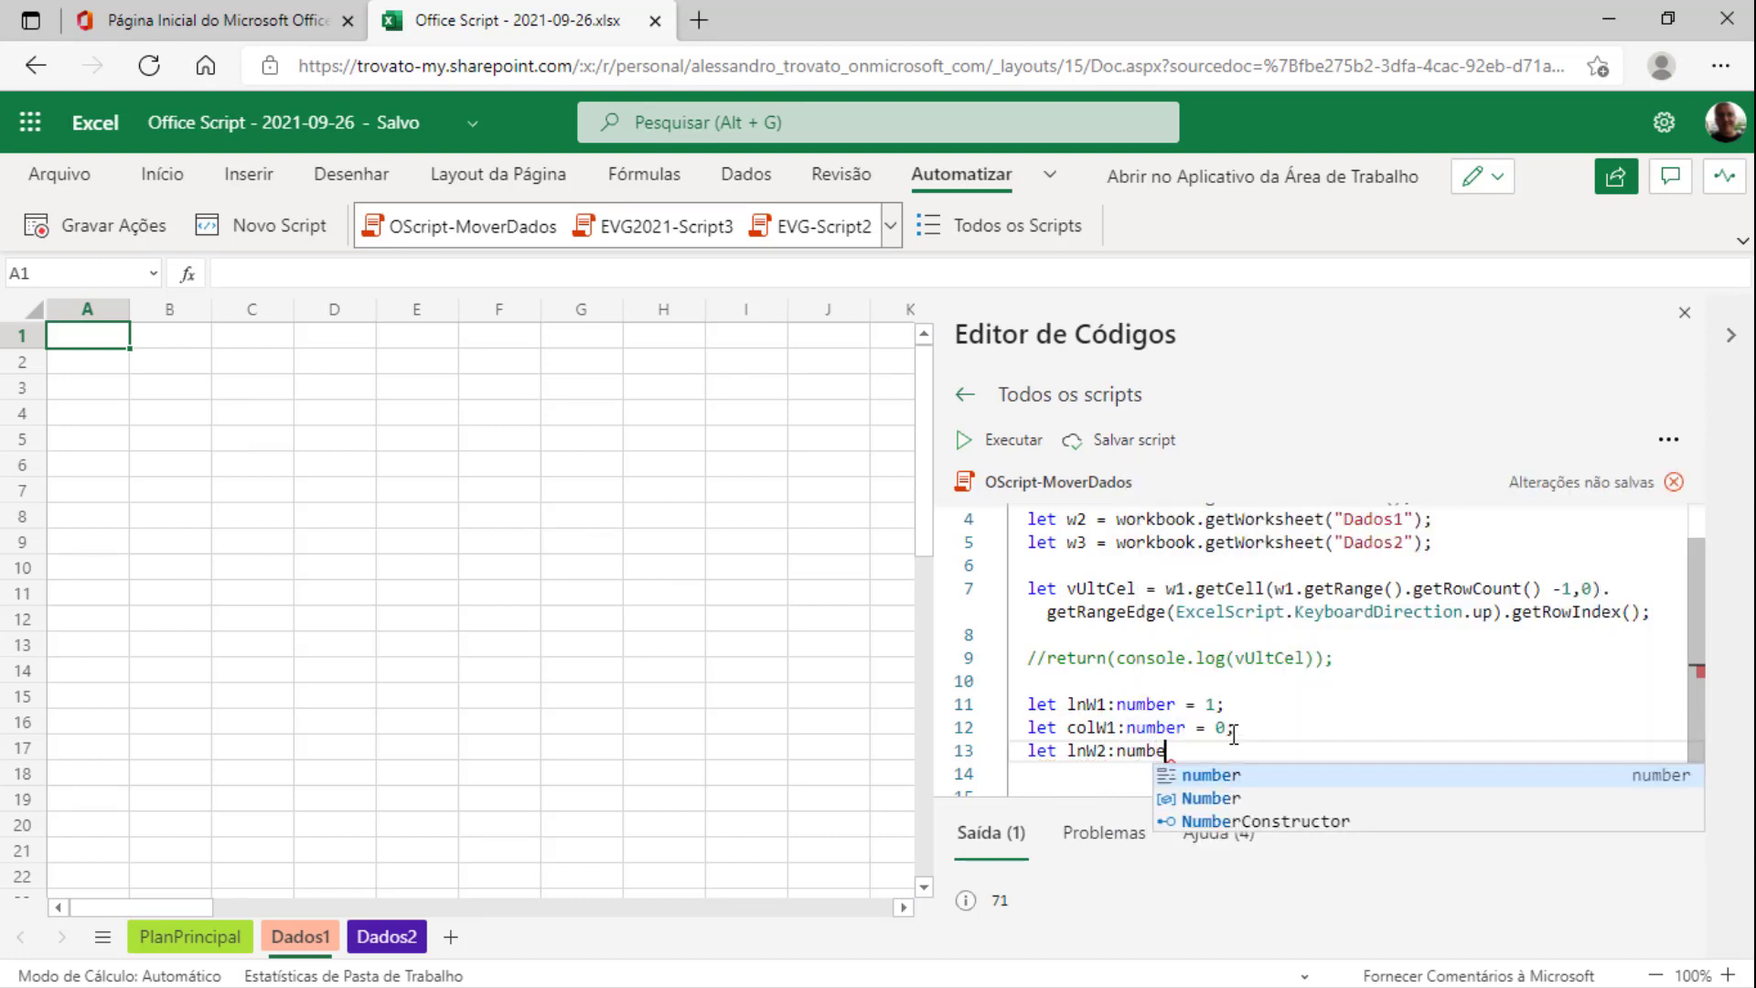
type(" = ")
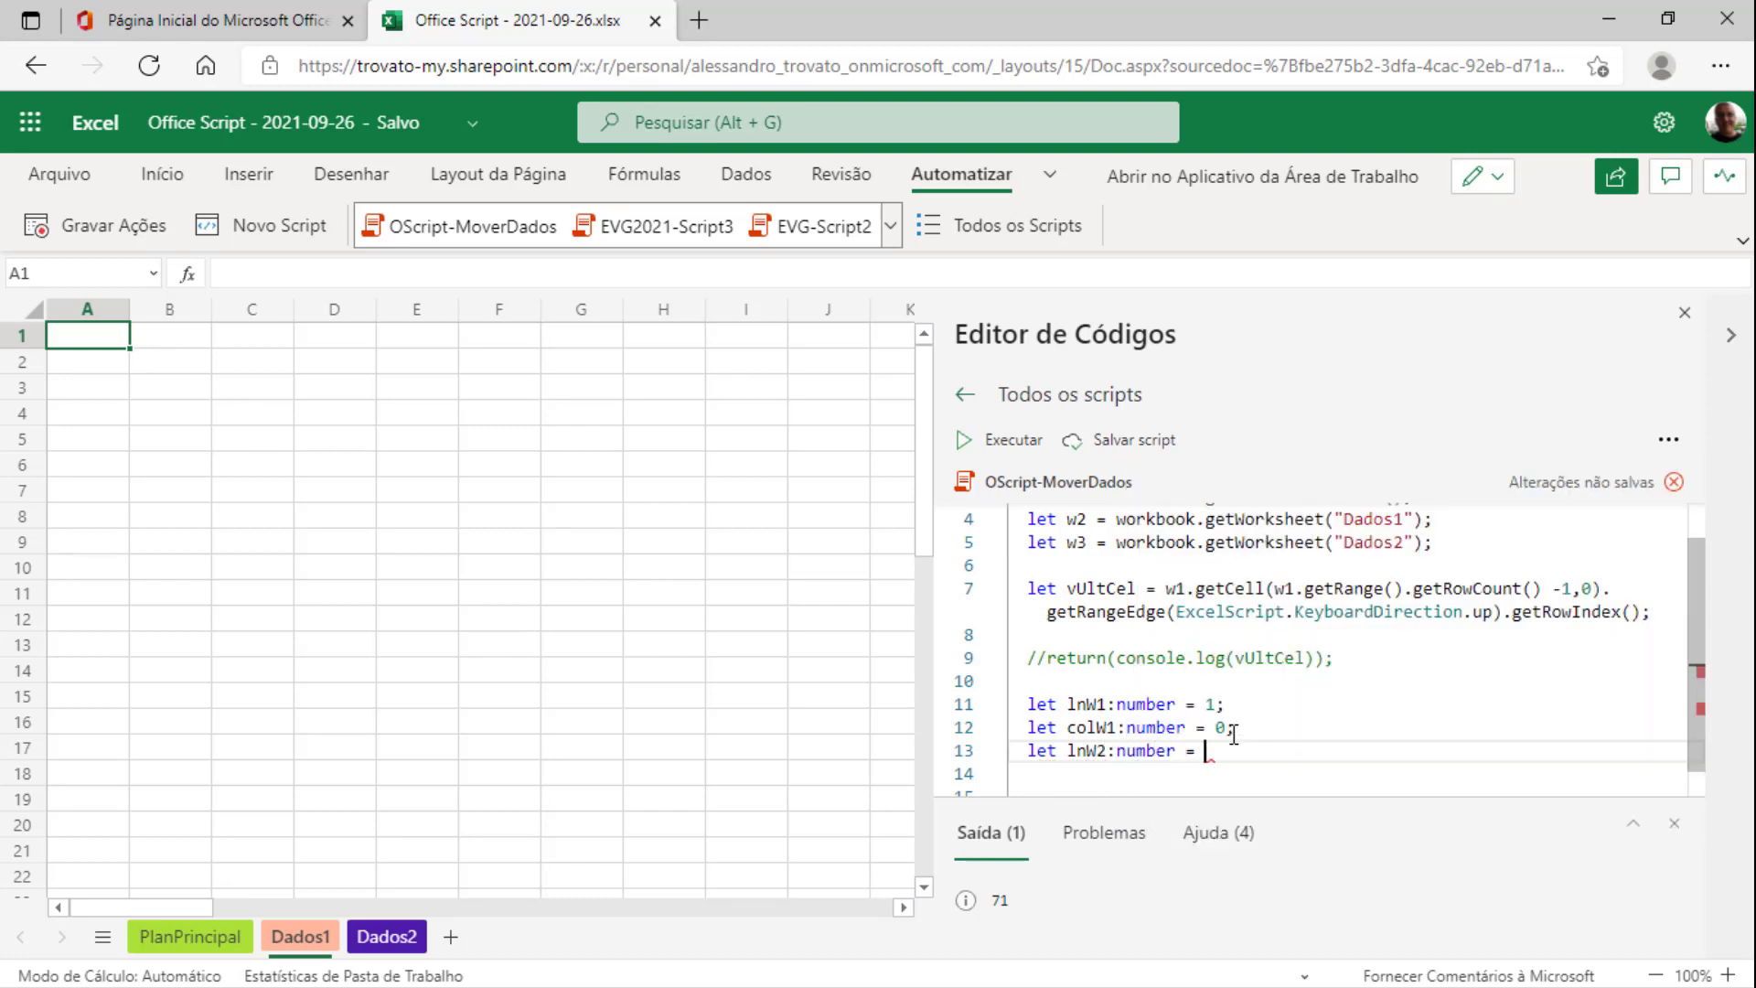
type("0;")
key("Return")
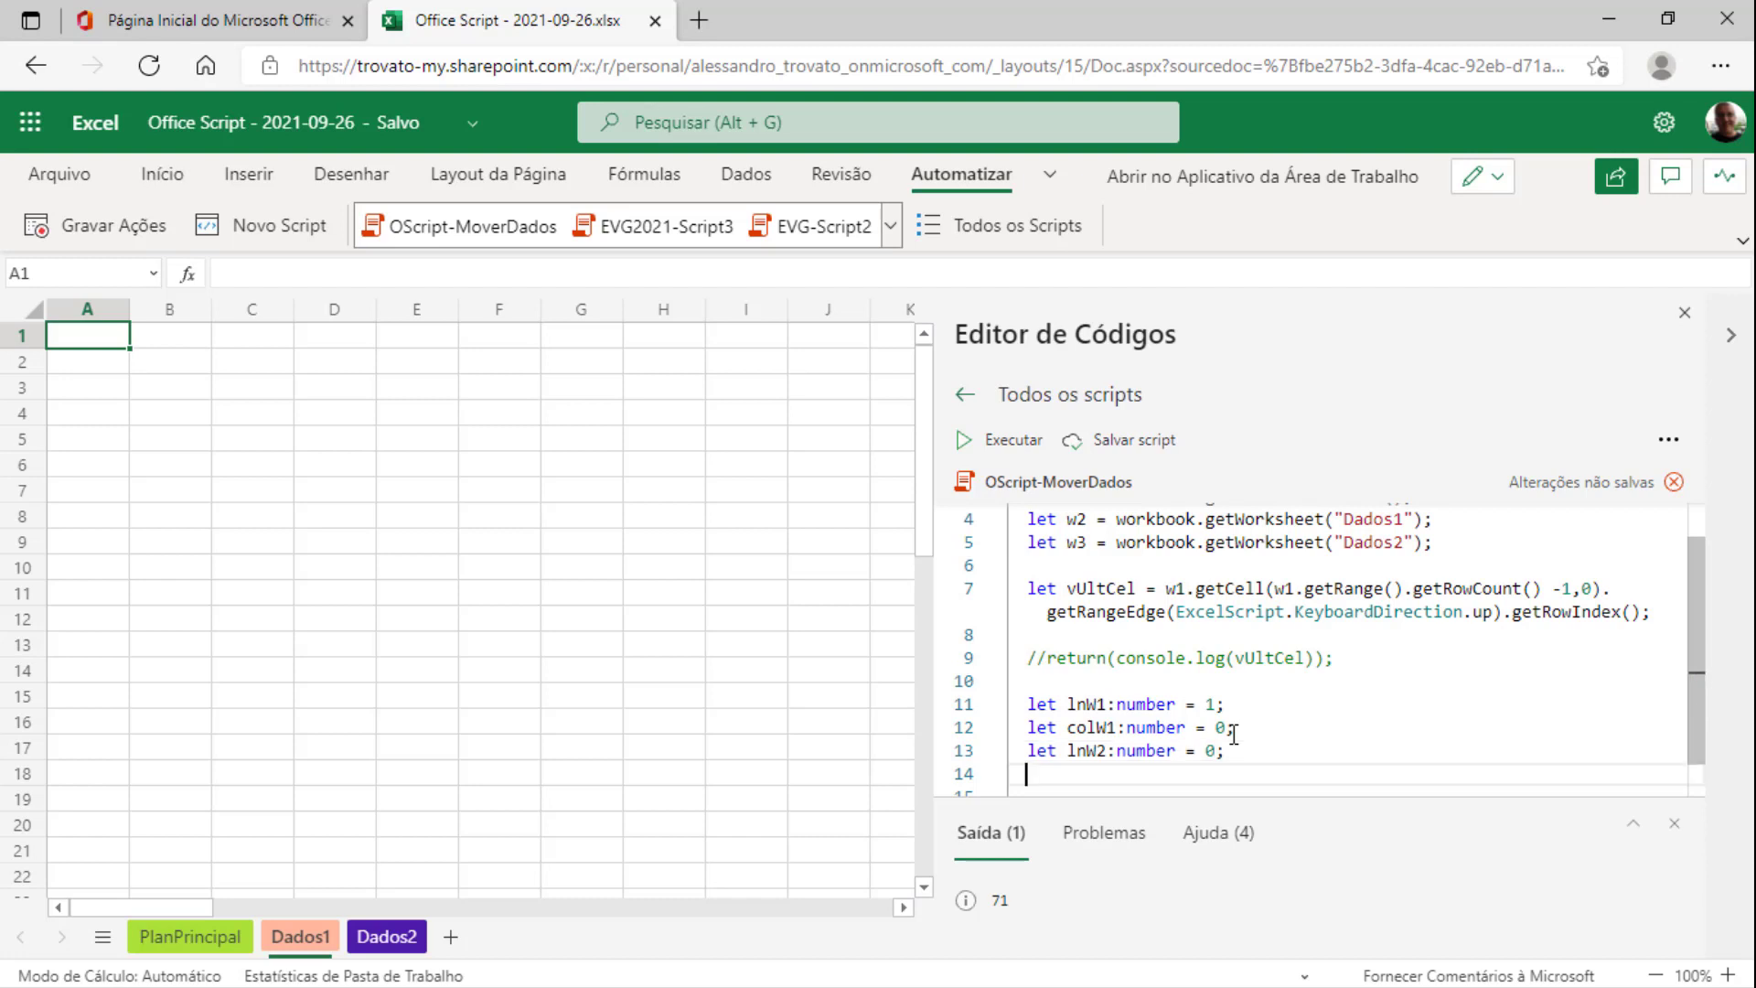
type("let ln")
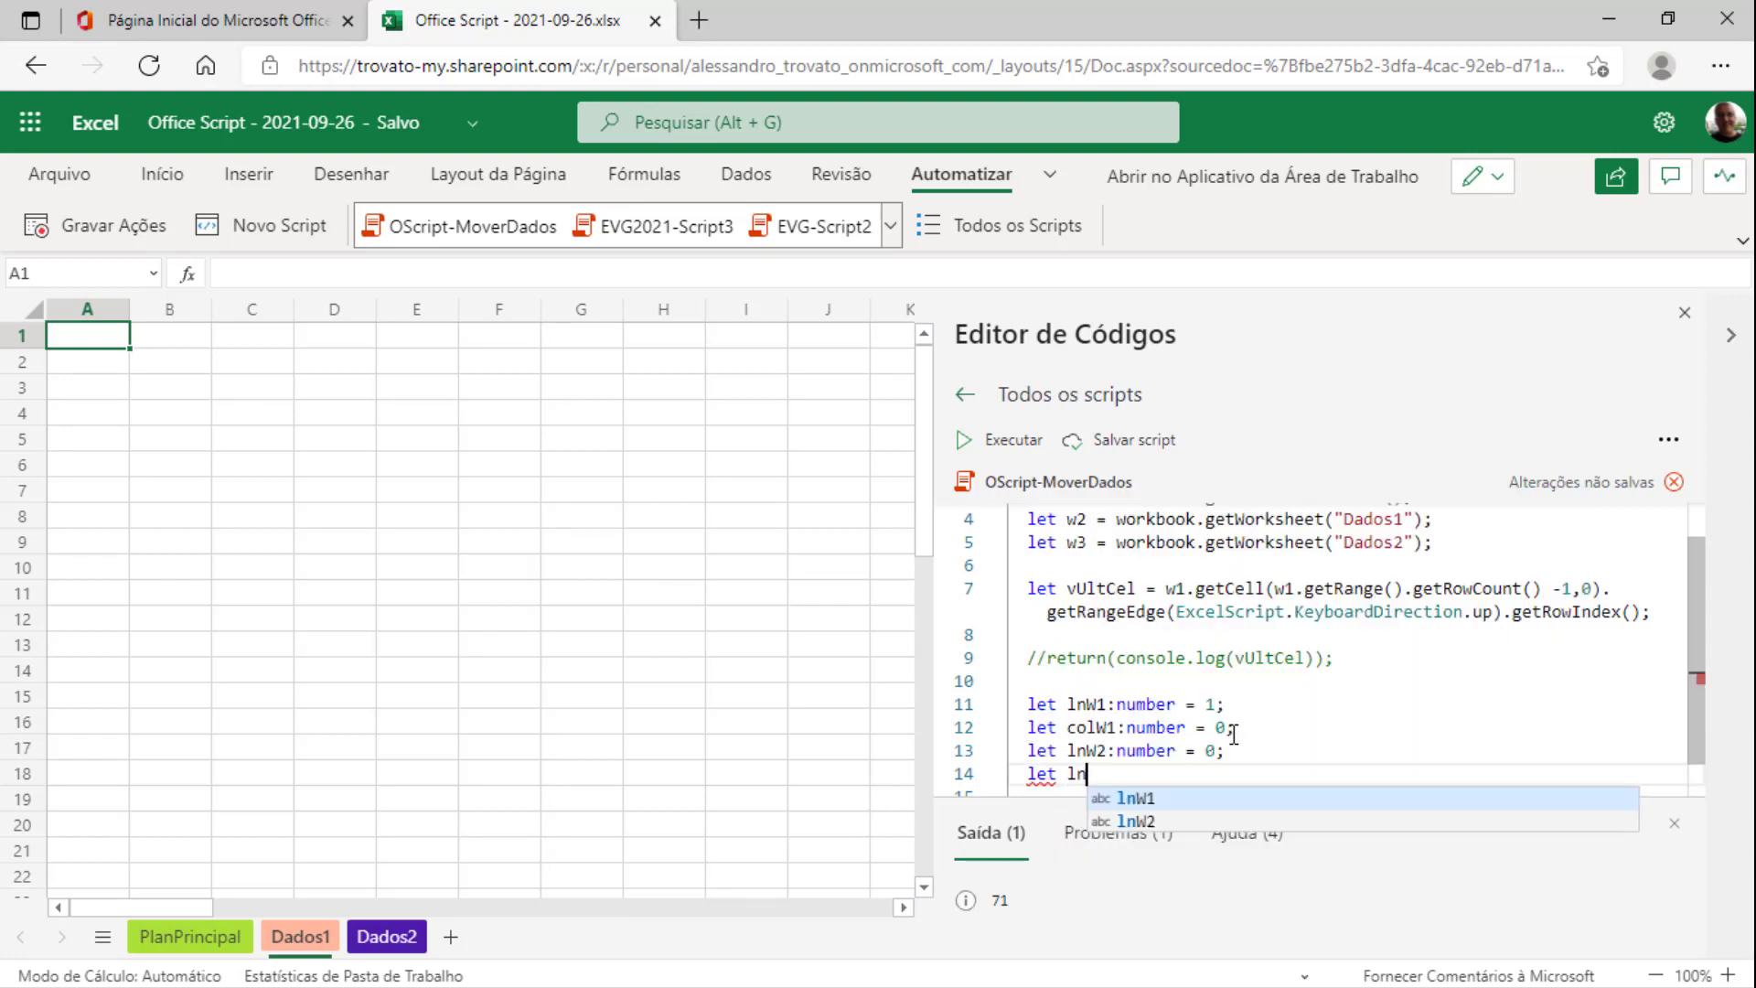
type("W")
key("BackSpace")
key("BackSpace")
key("BackSpace")
type("colW")
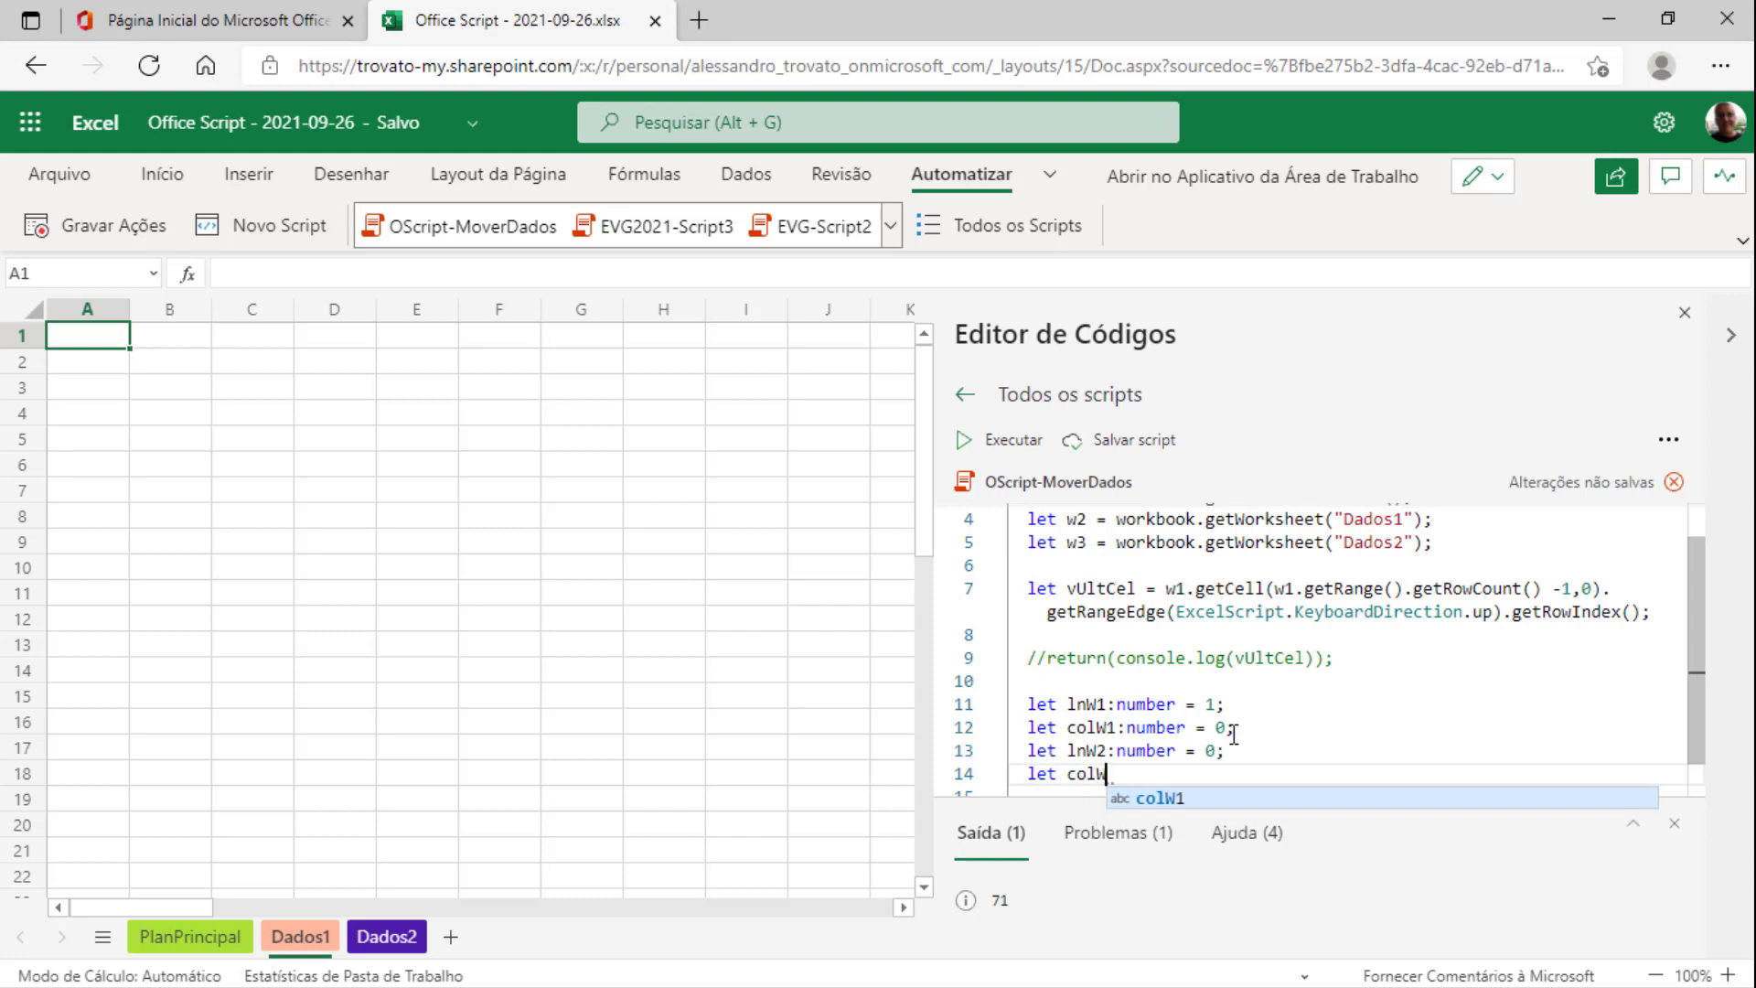
type("2: number")
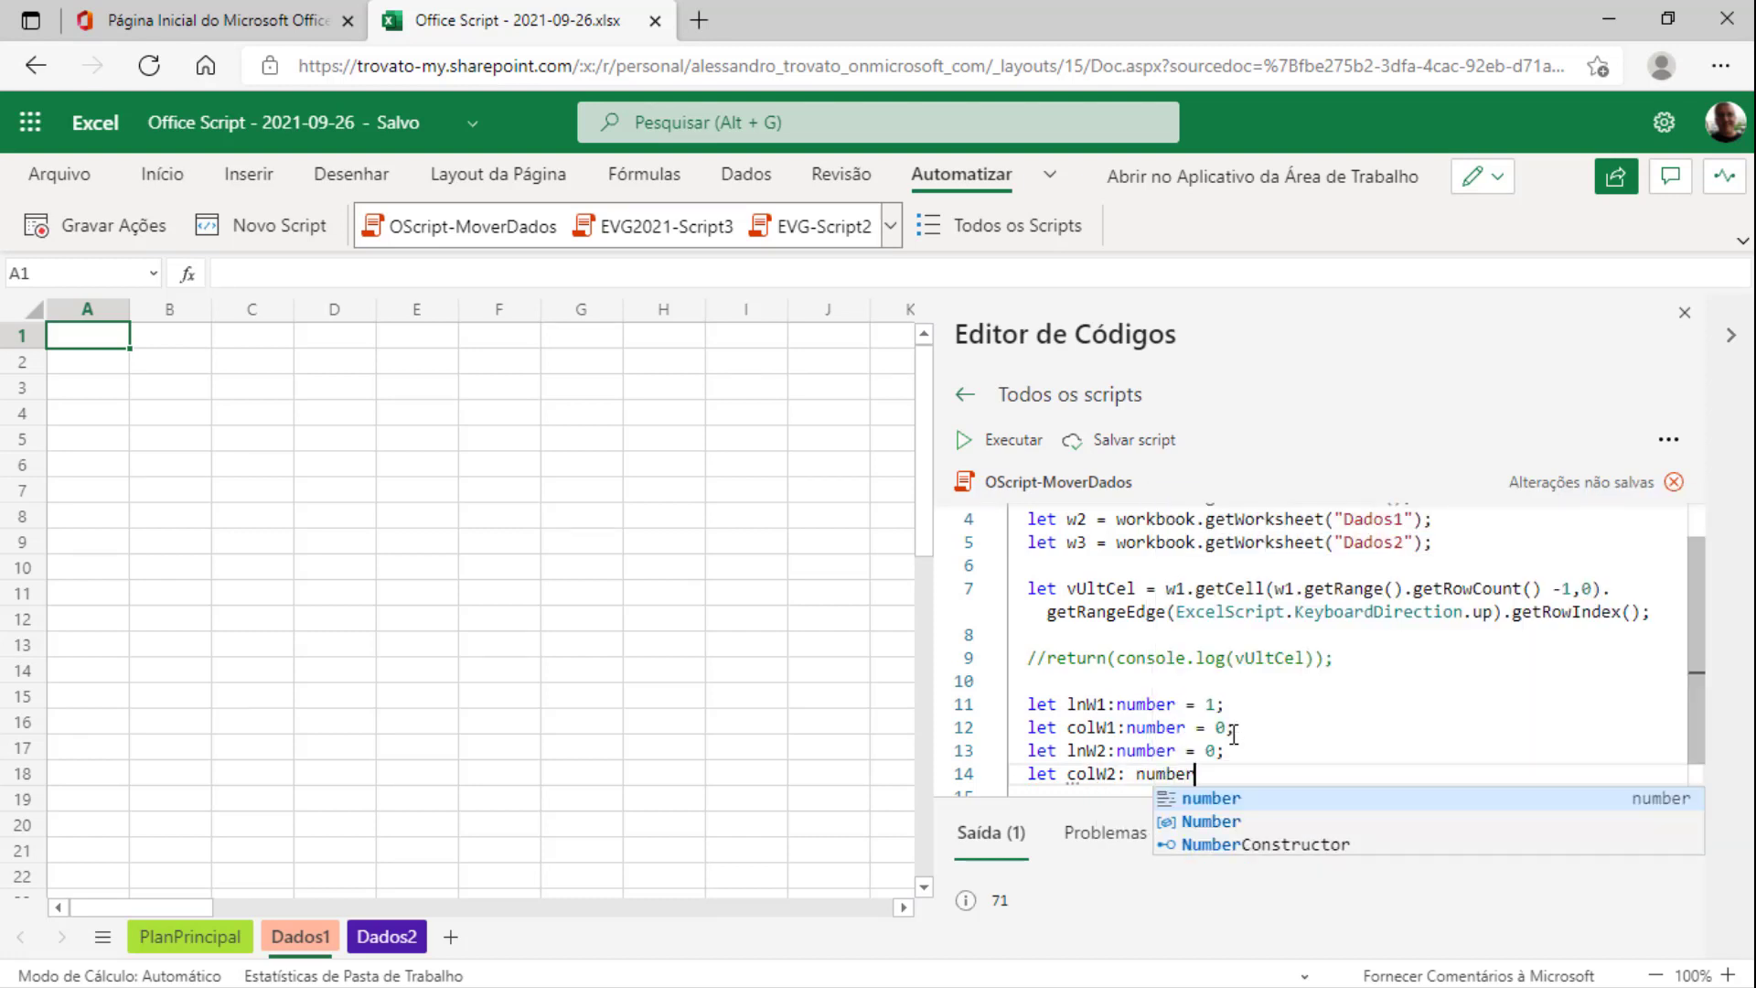
type(" = 0;")
key("Return")
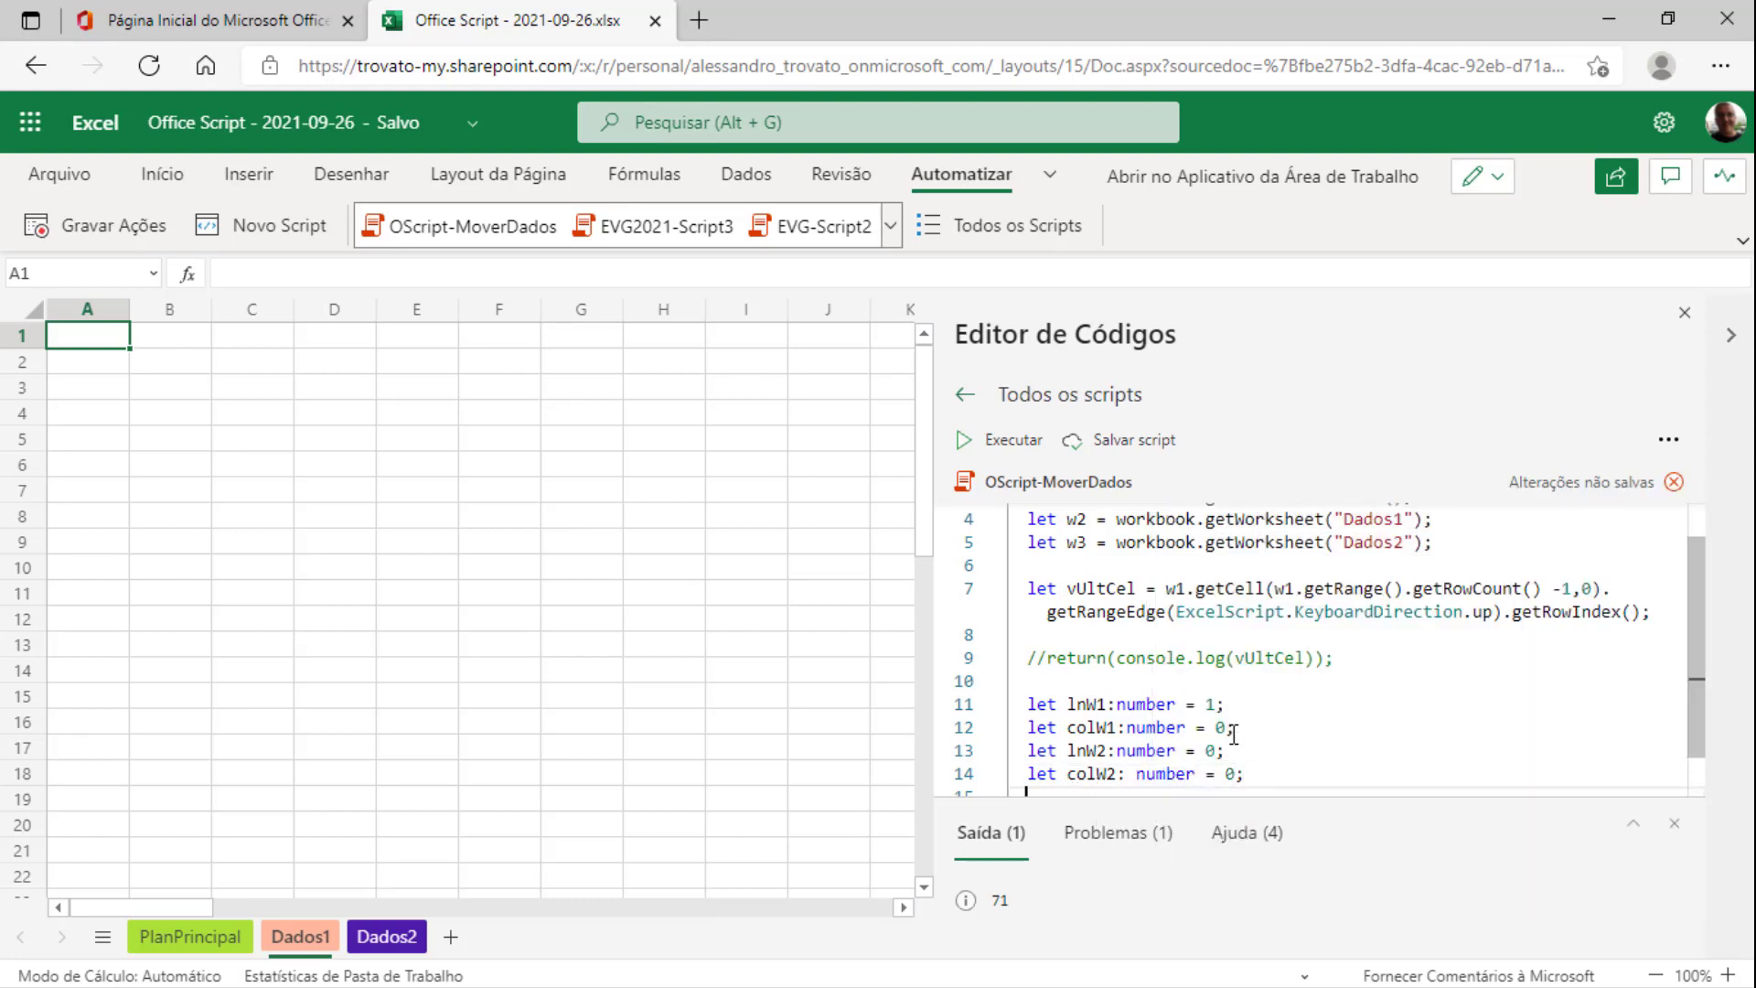
Declare lnW3 and colW3 as numbers set to 0 on lines 15–16
type("let lnW3: n")
type("umber = 0;")
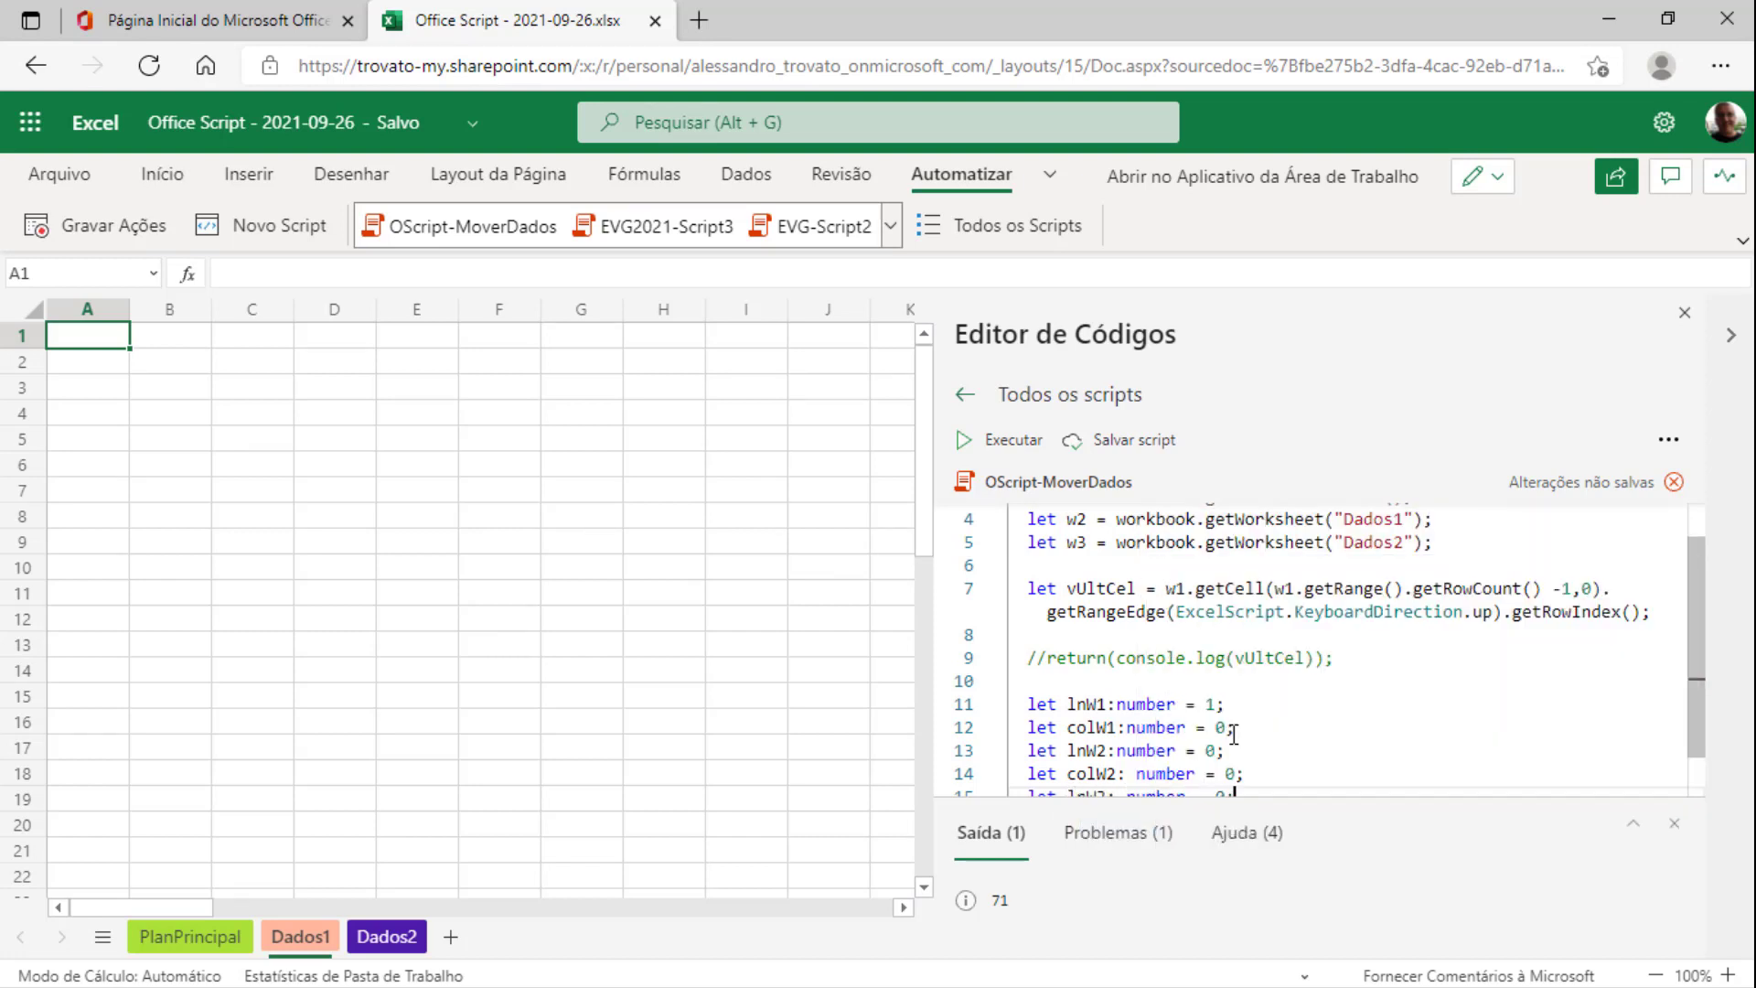
key("Return")
scroll(1273, 707, "down", 3)
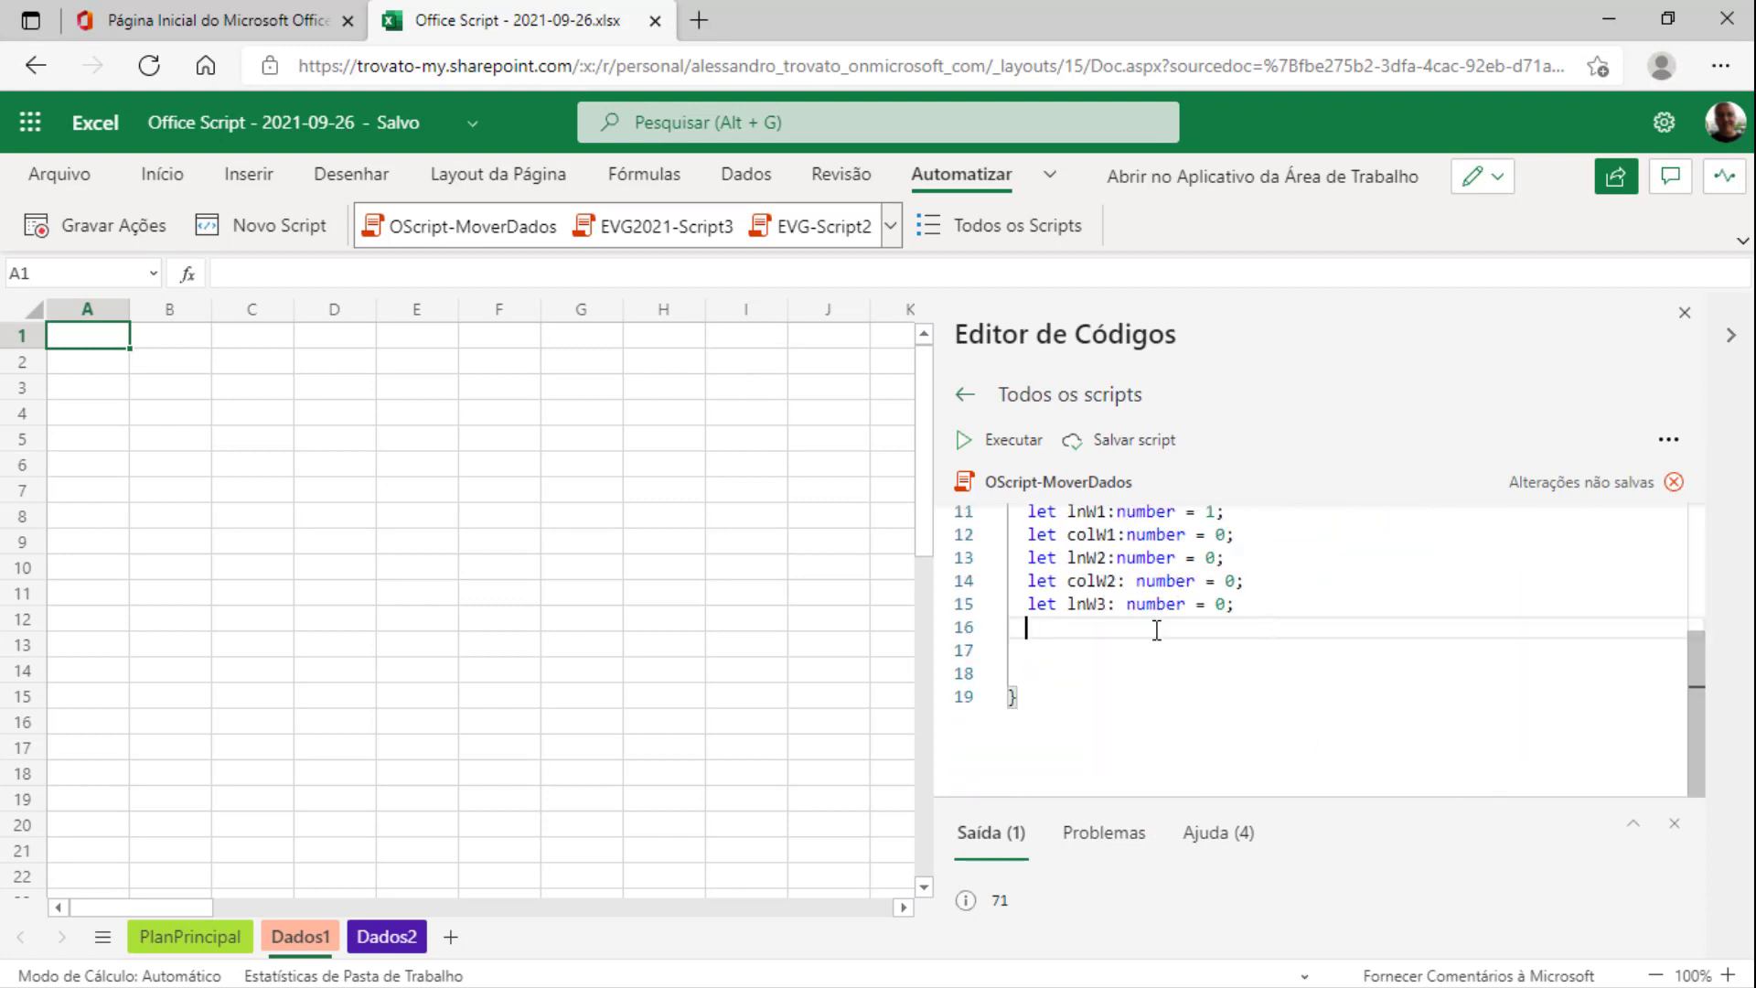
type("le ")
type(" co")
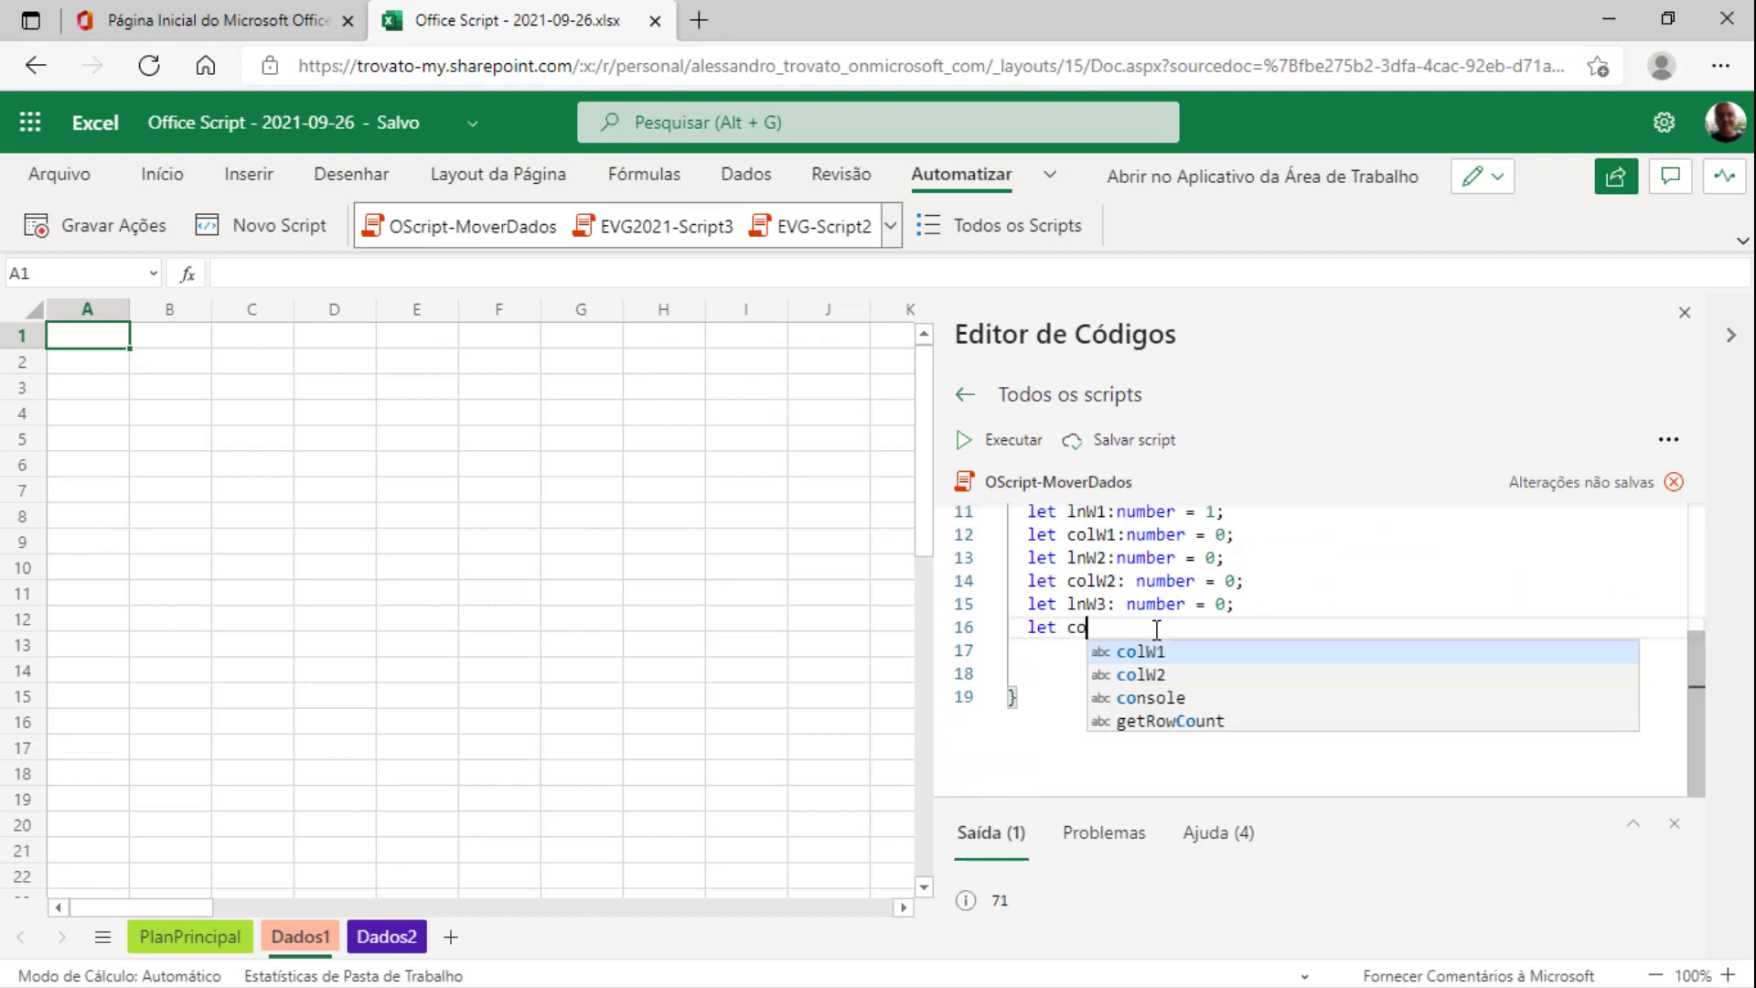
type("lW3:")
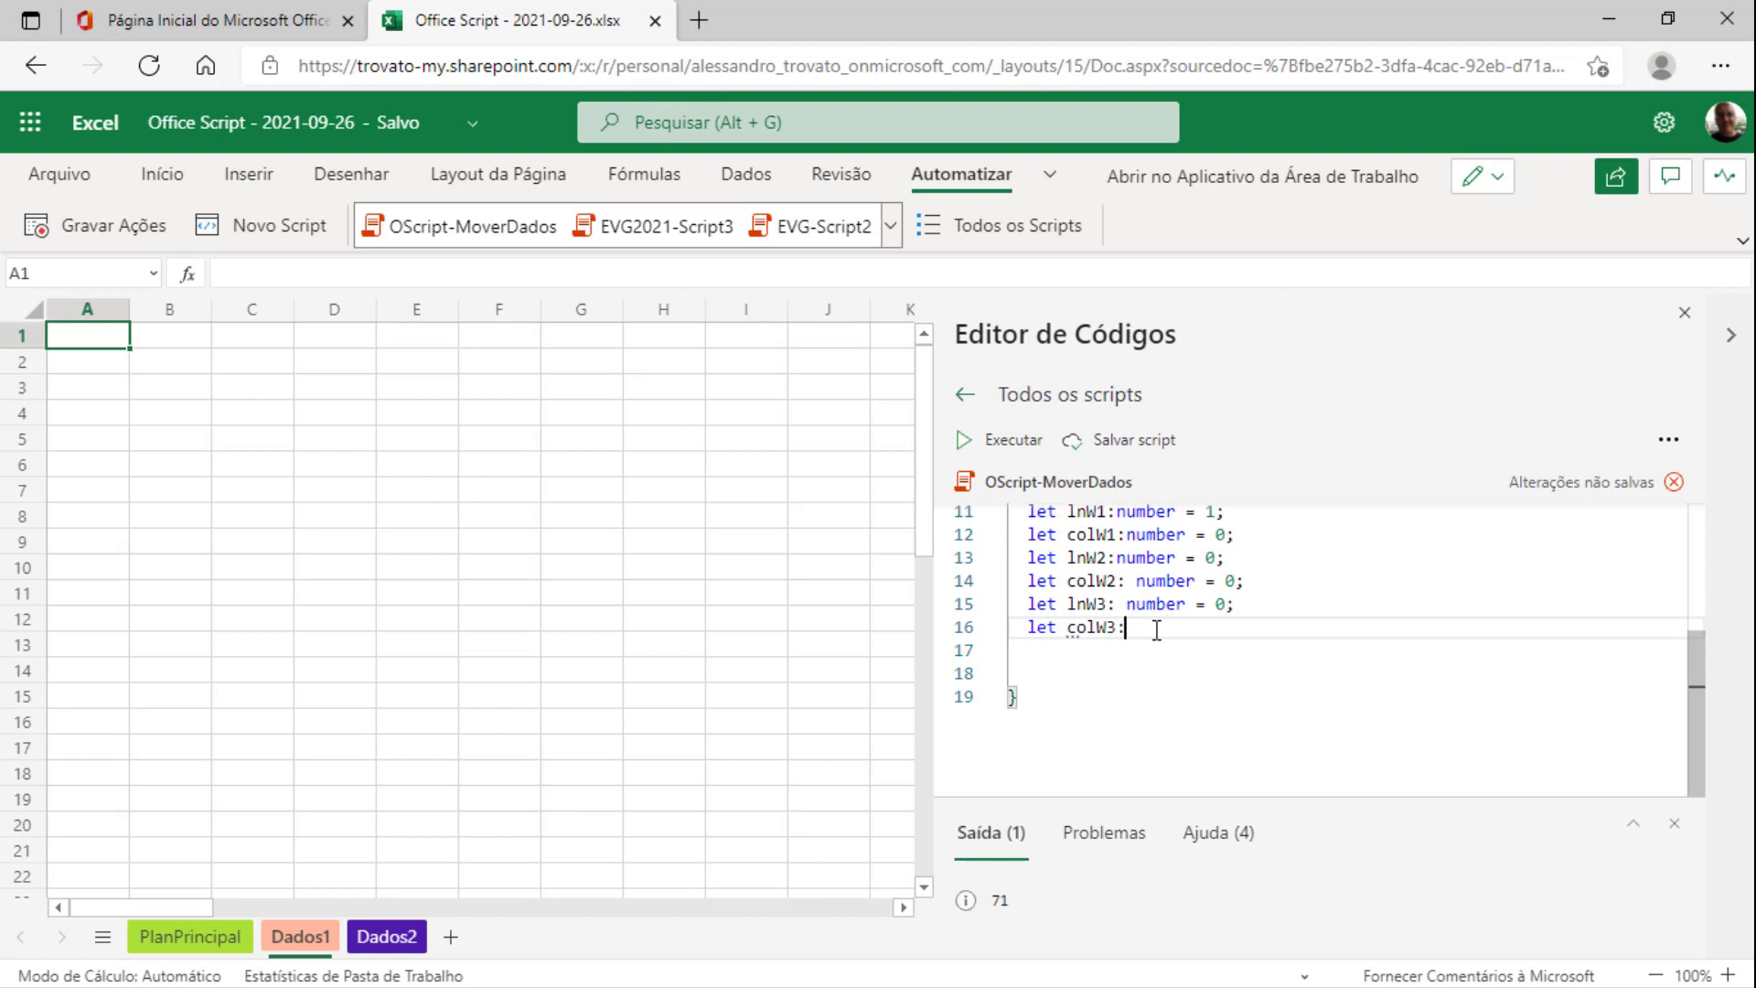
type(" number = 0")
type(";")
key("Return")
Scroll through the code, then bring up the PlanPrincipal sheet
scroll(1157, 631, "up", 2)
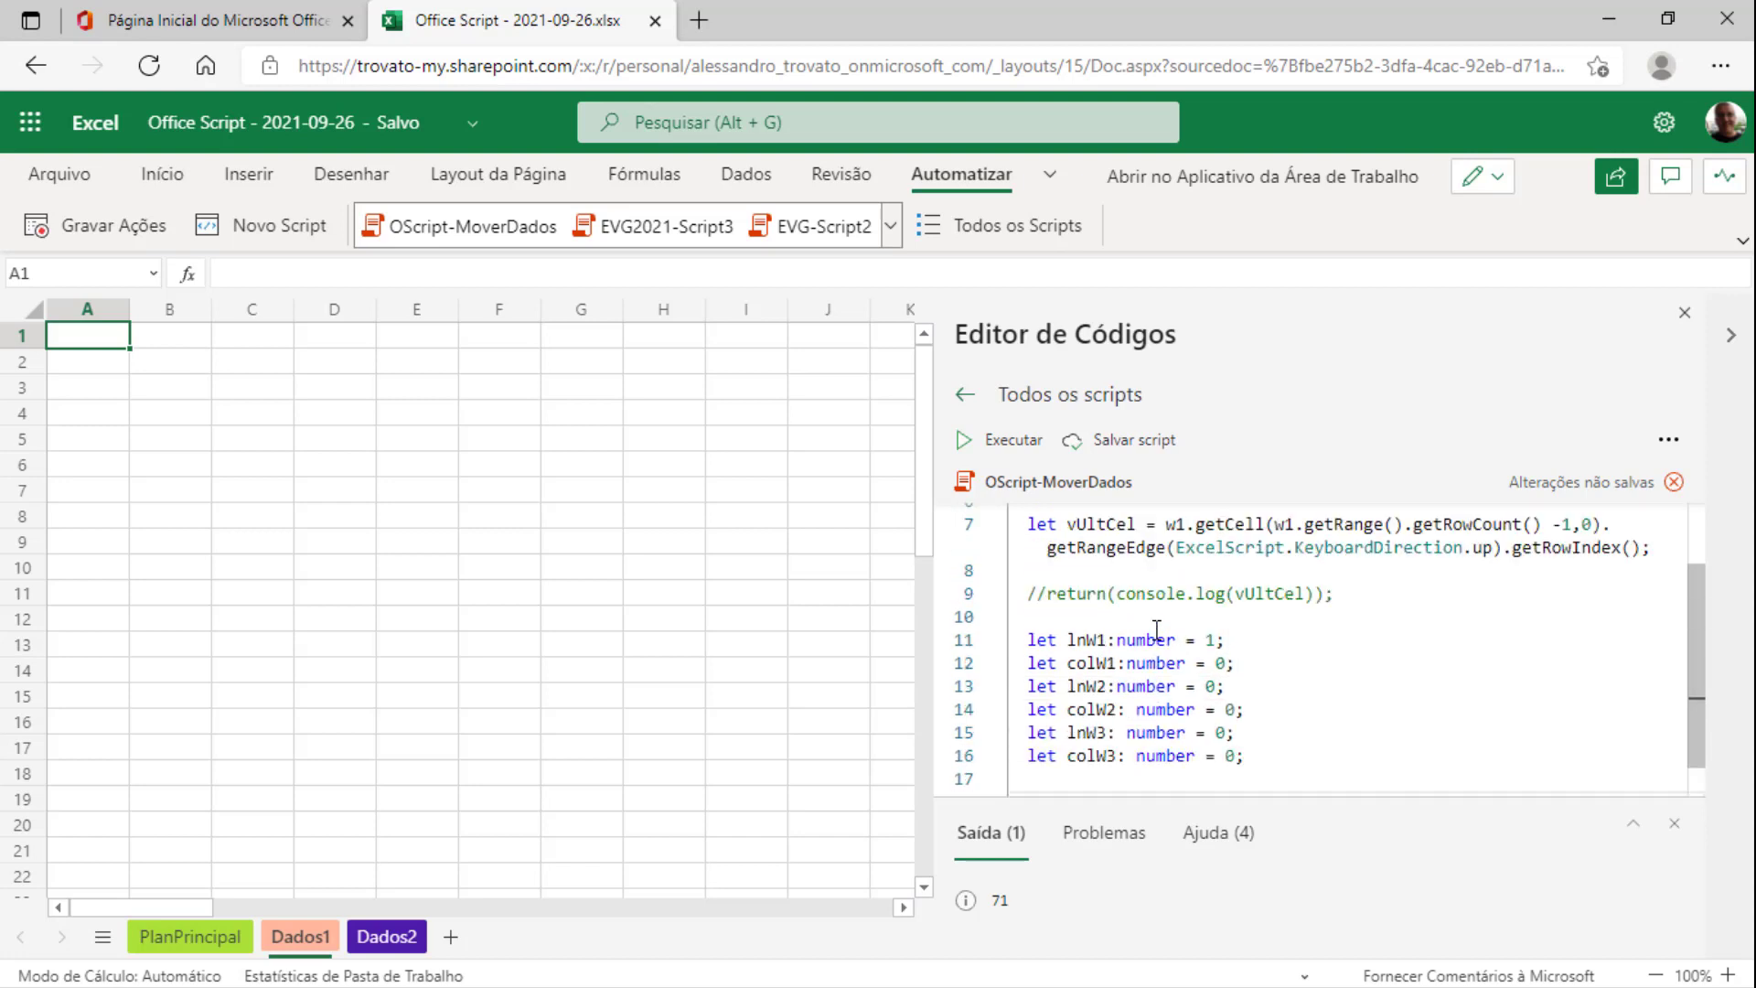
scroll(1158, 631, "down", 1)
scroll(1135, 626, "up", 2)
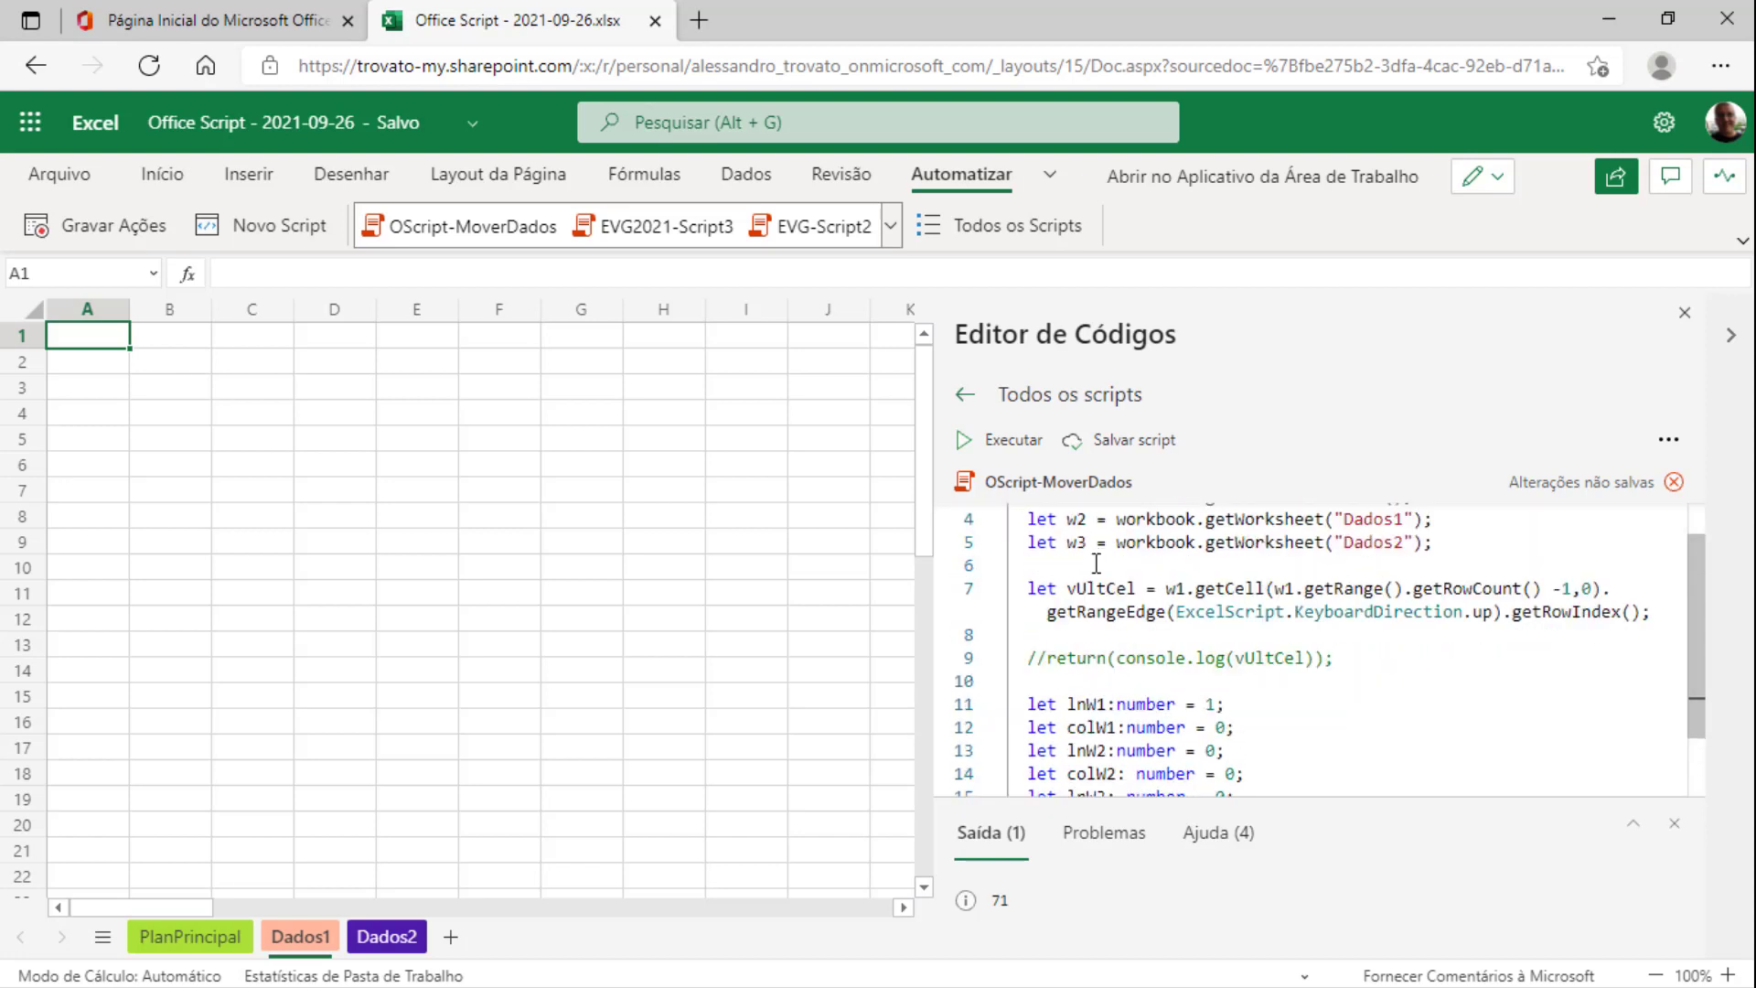
scroll(1096, 562, "down", 2)
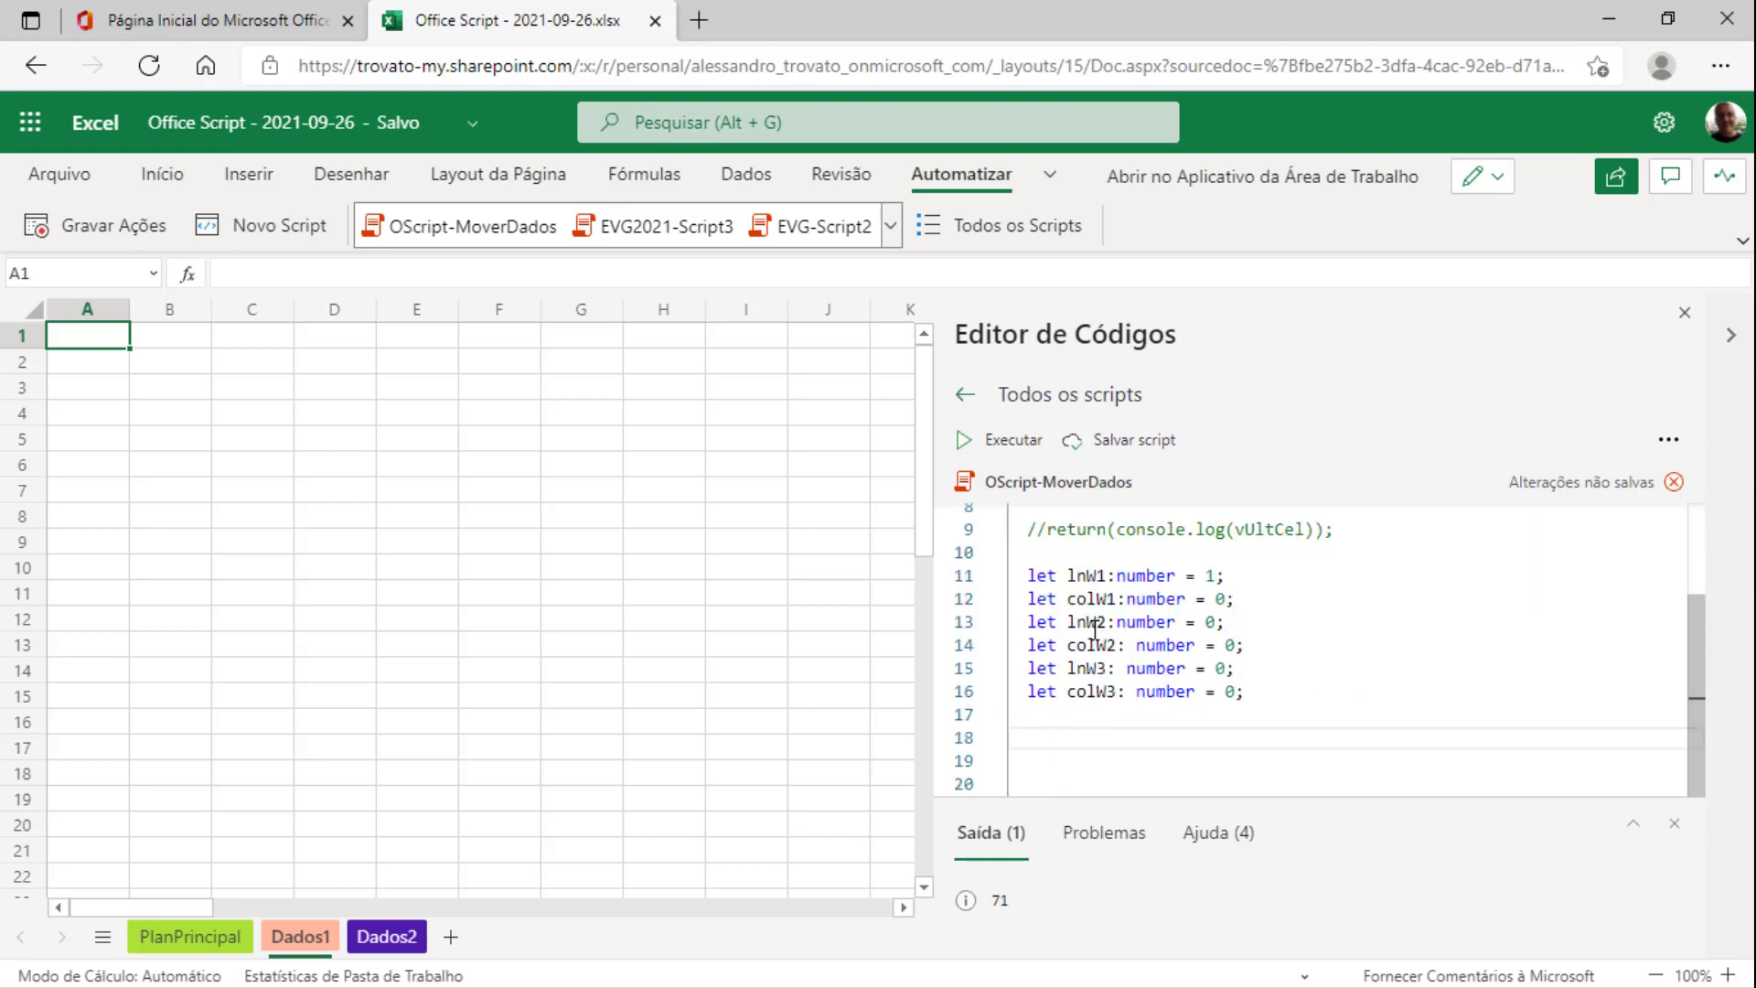
left_click(203, 935)
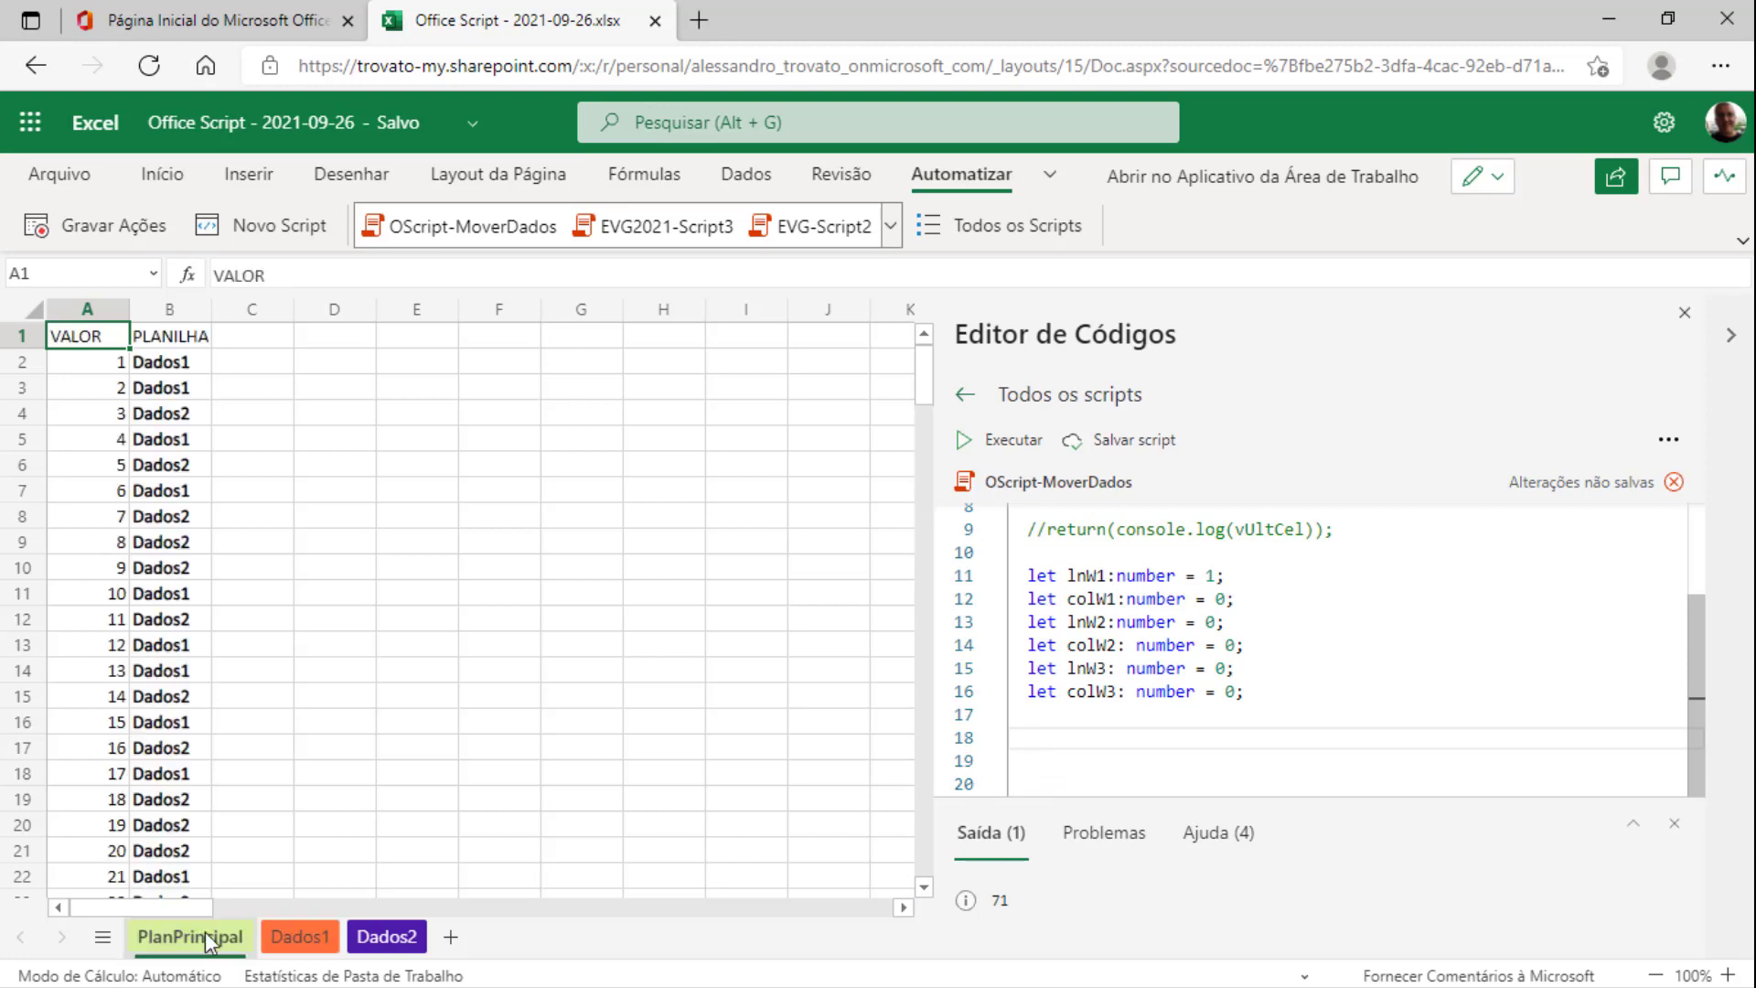
scroll(1190, 695, "up", 1)
Copy the getWorksheet("Dados1") call from line 4 of the script
scroll(1373, 674, "up", 2)
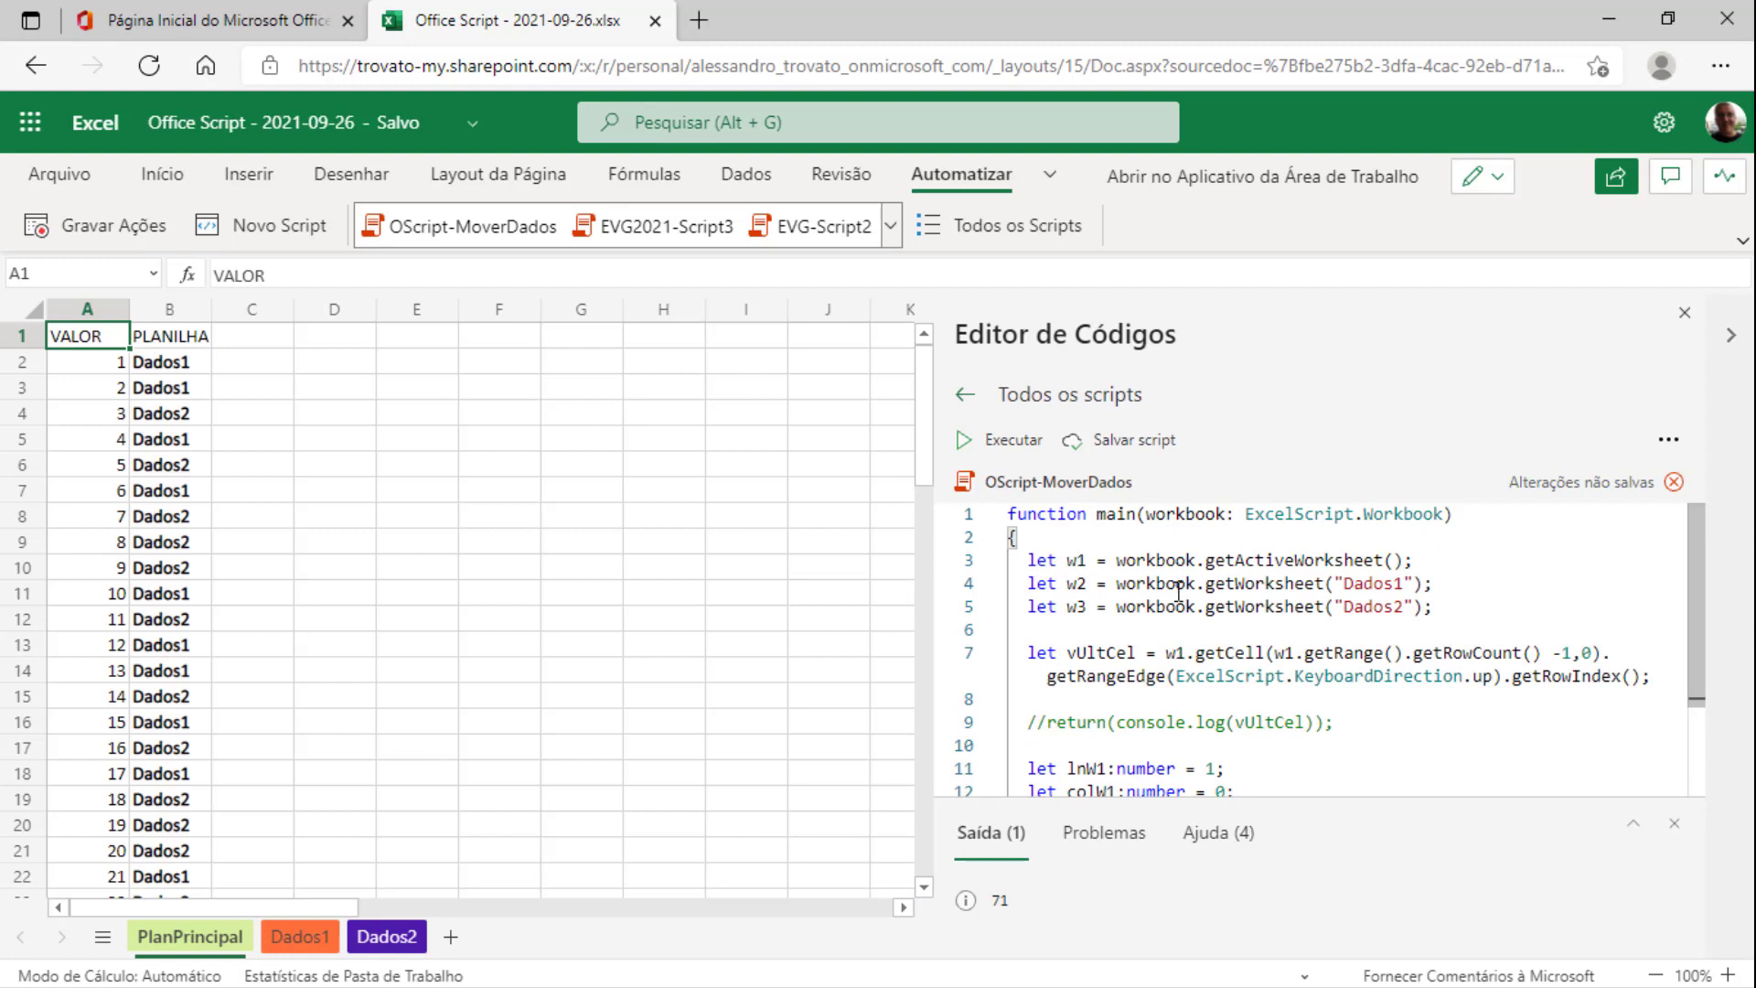
left_click(1063, 561)
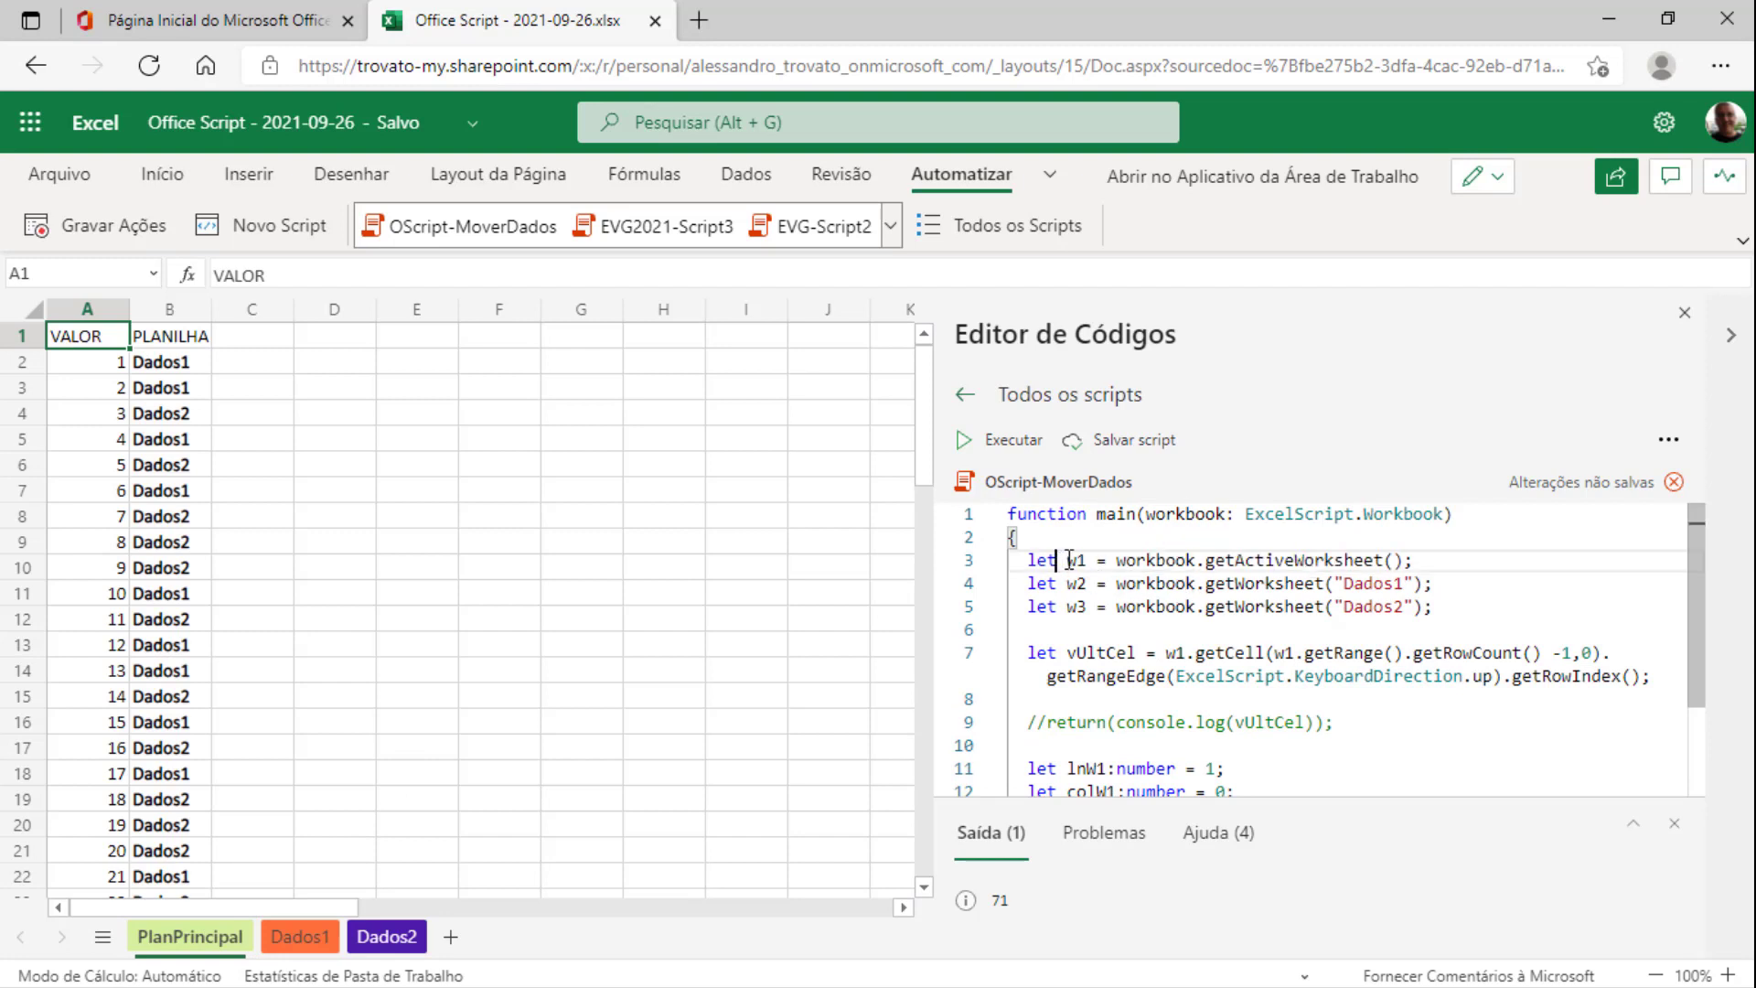
double_click(1072, 560)
left_click(1252, 559)
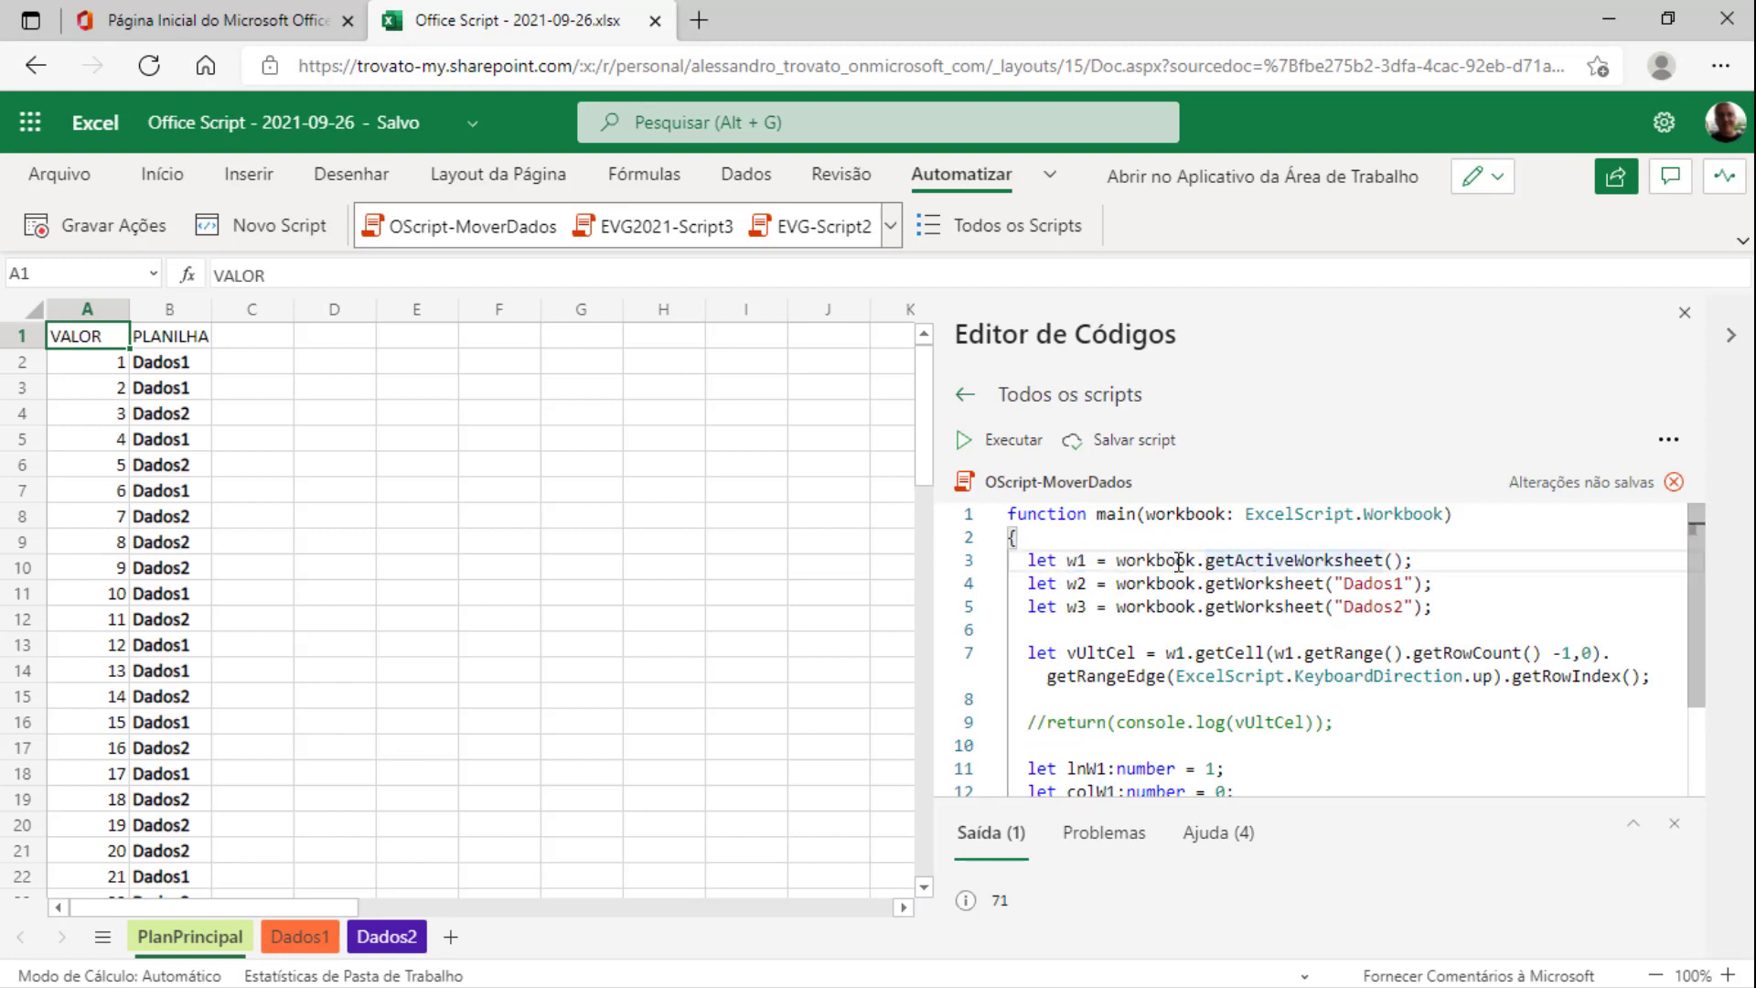
left_click(302, 945)
left_click(1246, 584)
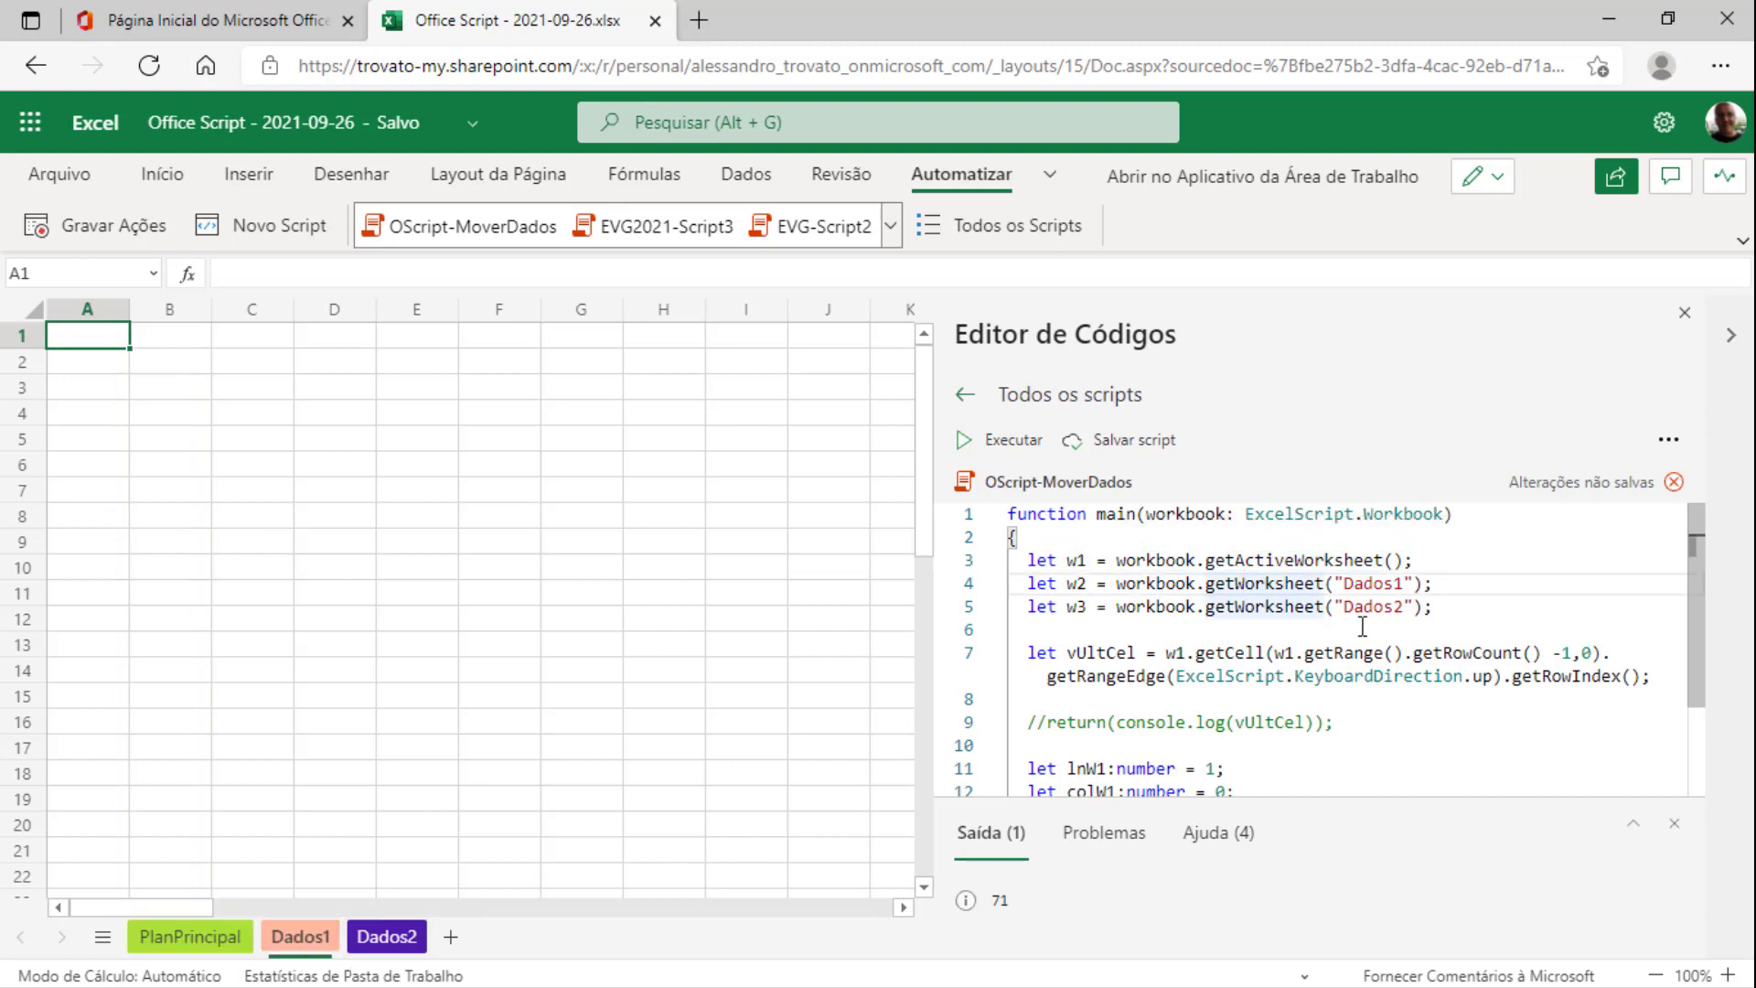
double_click(1295, 560)
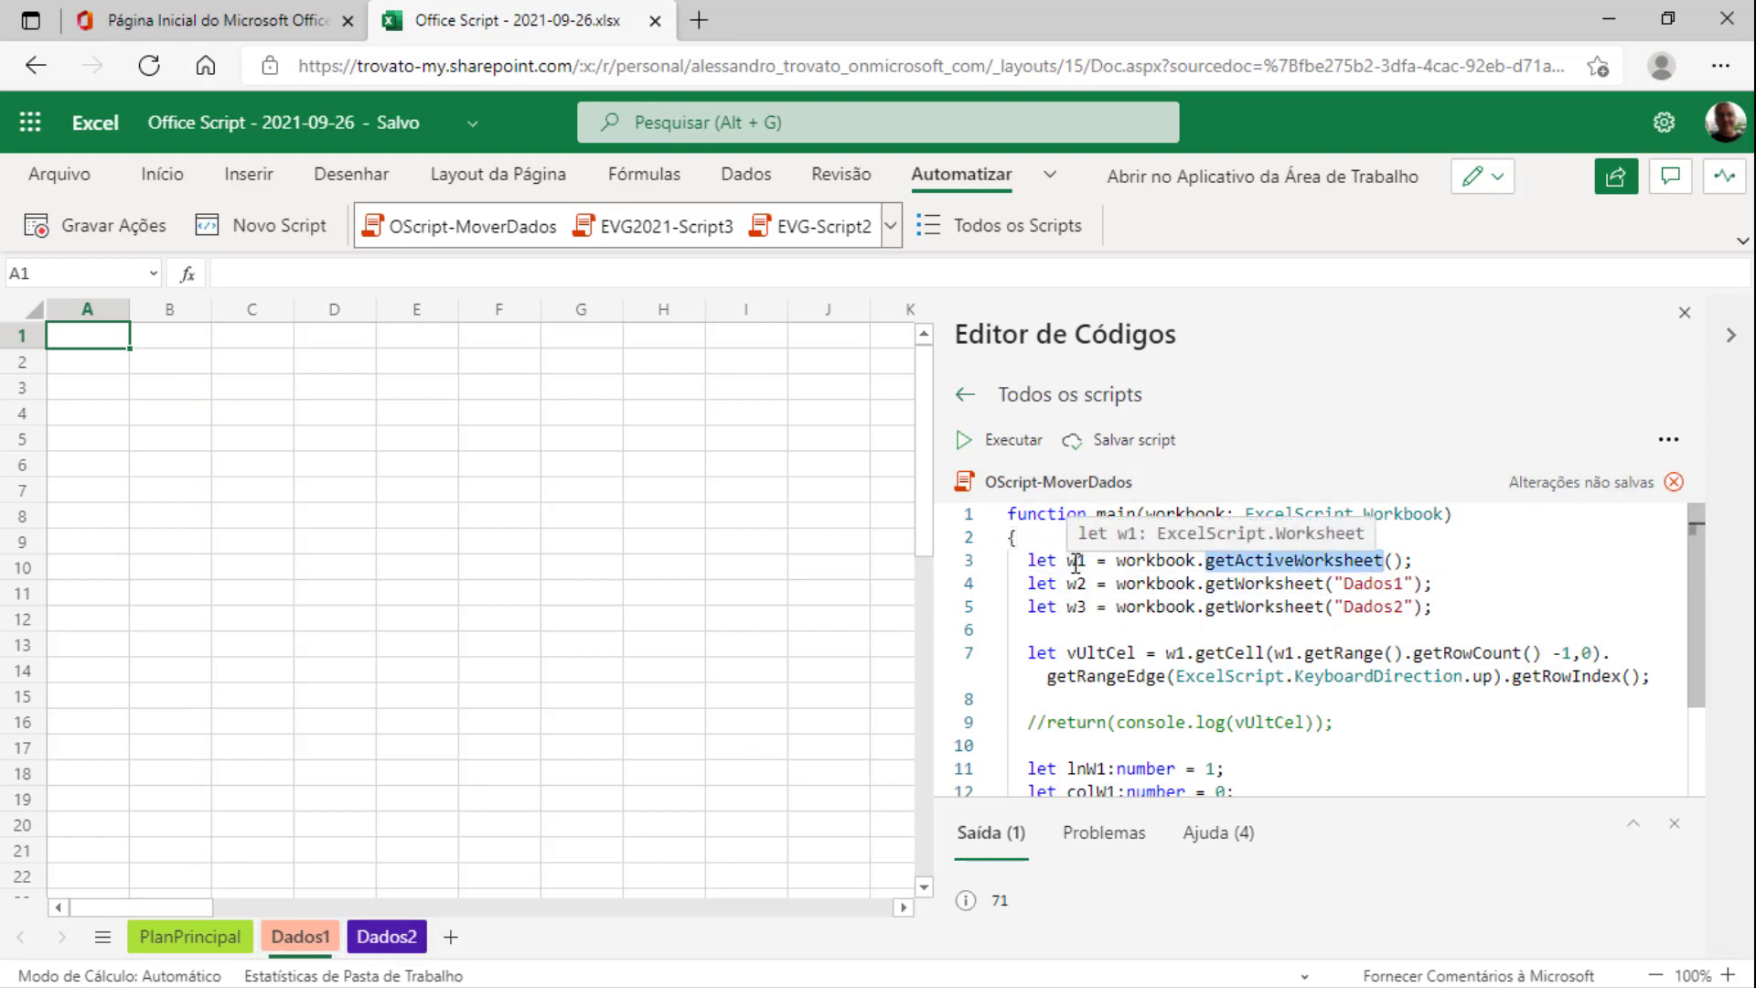
left_click(1217, 607)
double_click(1221, 583)
left_click(1206, 582)
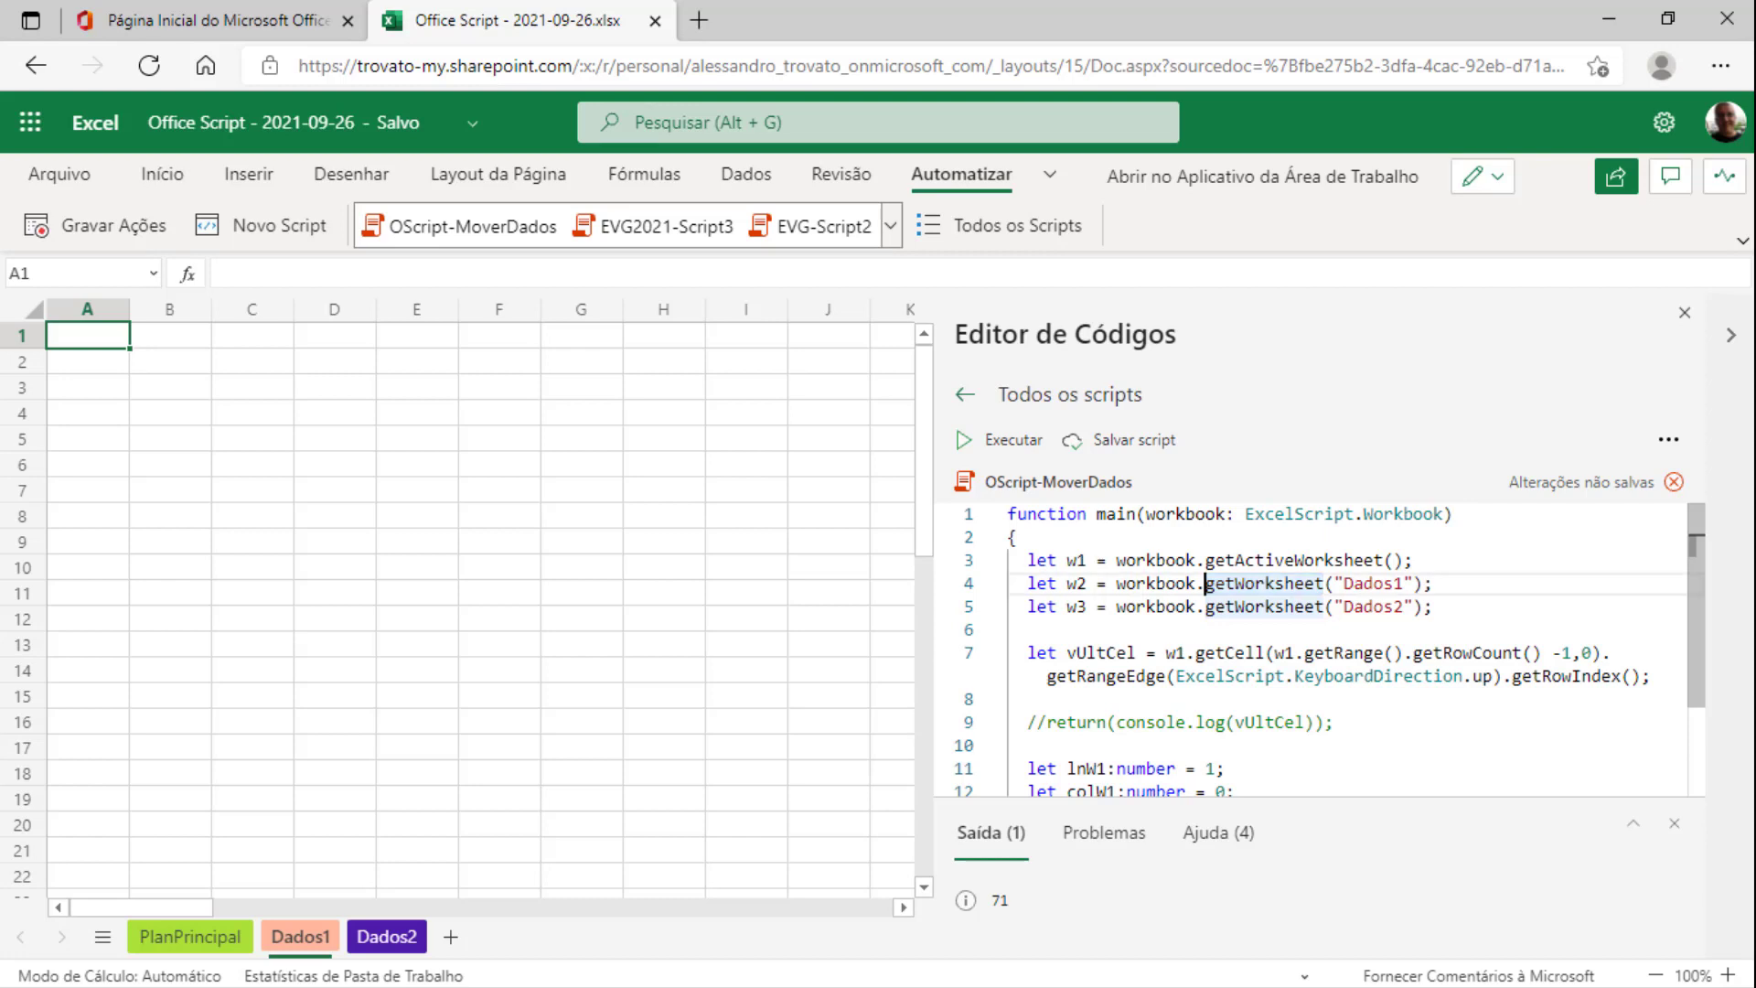
left_click_drag(1206, 583, 1421, 583)
key("ctrl+c")
Replace getActiveWorksheet() on line 3 with getWorksheet("PlanPrincipal")
left_click_drag(1206, 560, 1404, 559)
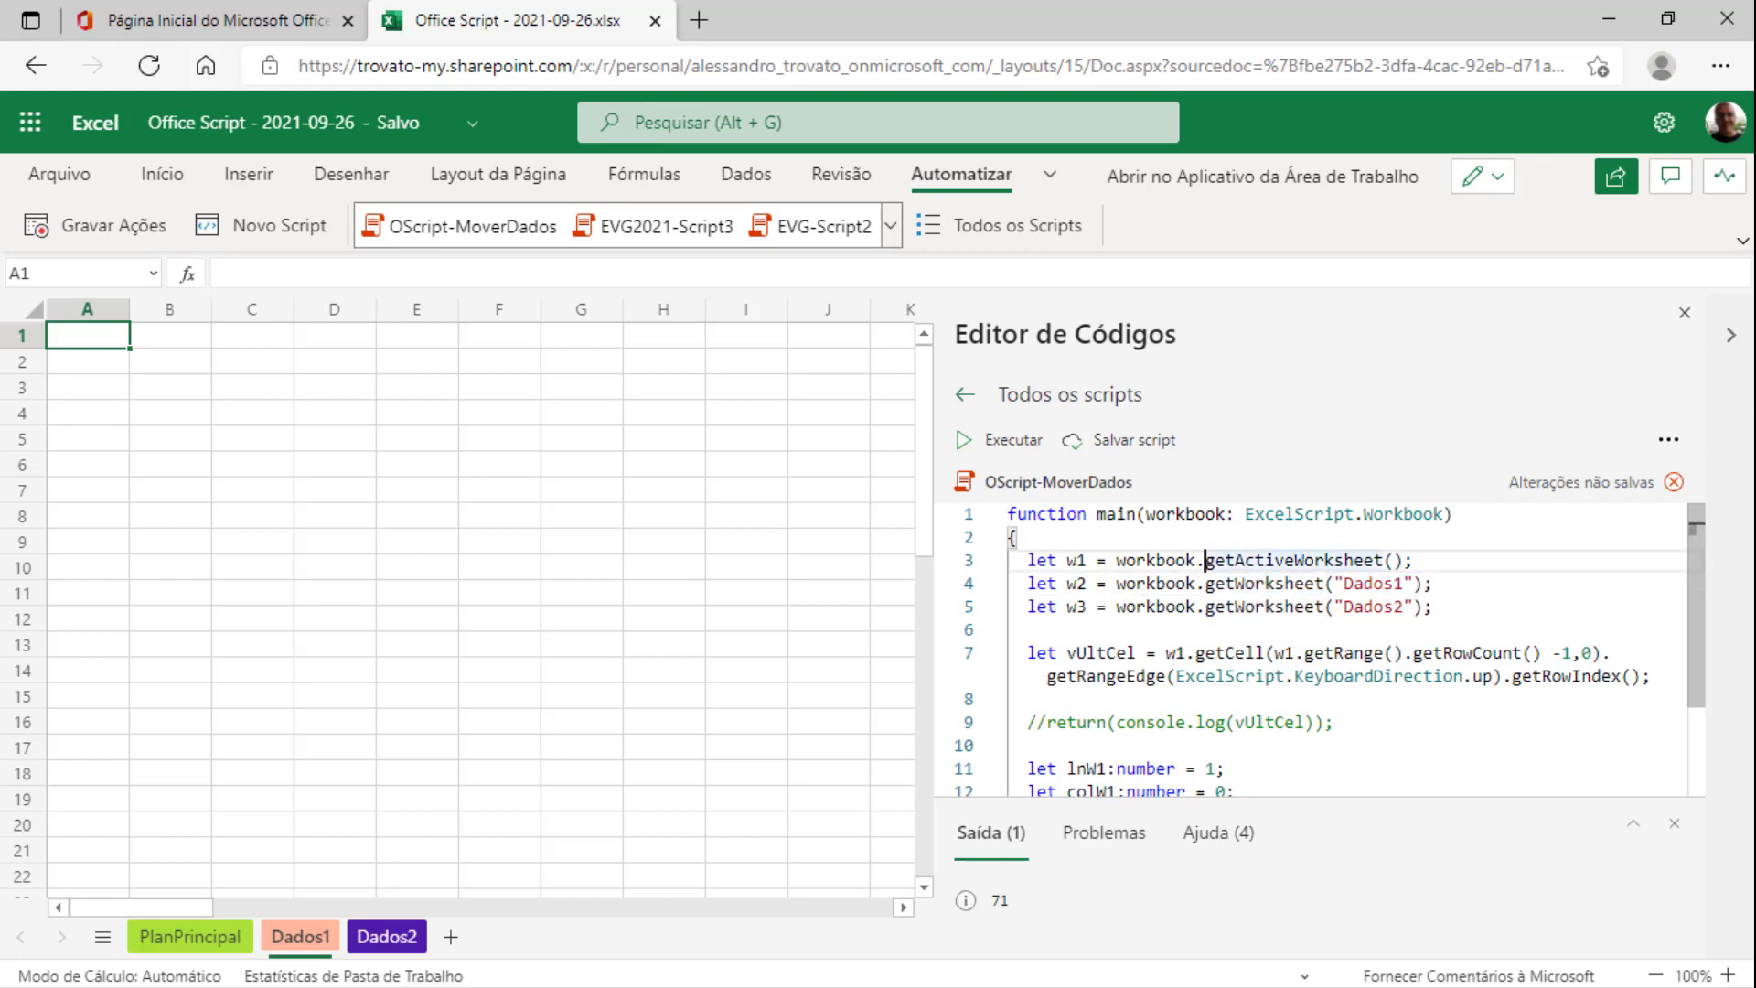
key("ctrl+v")
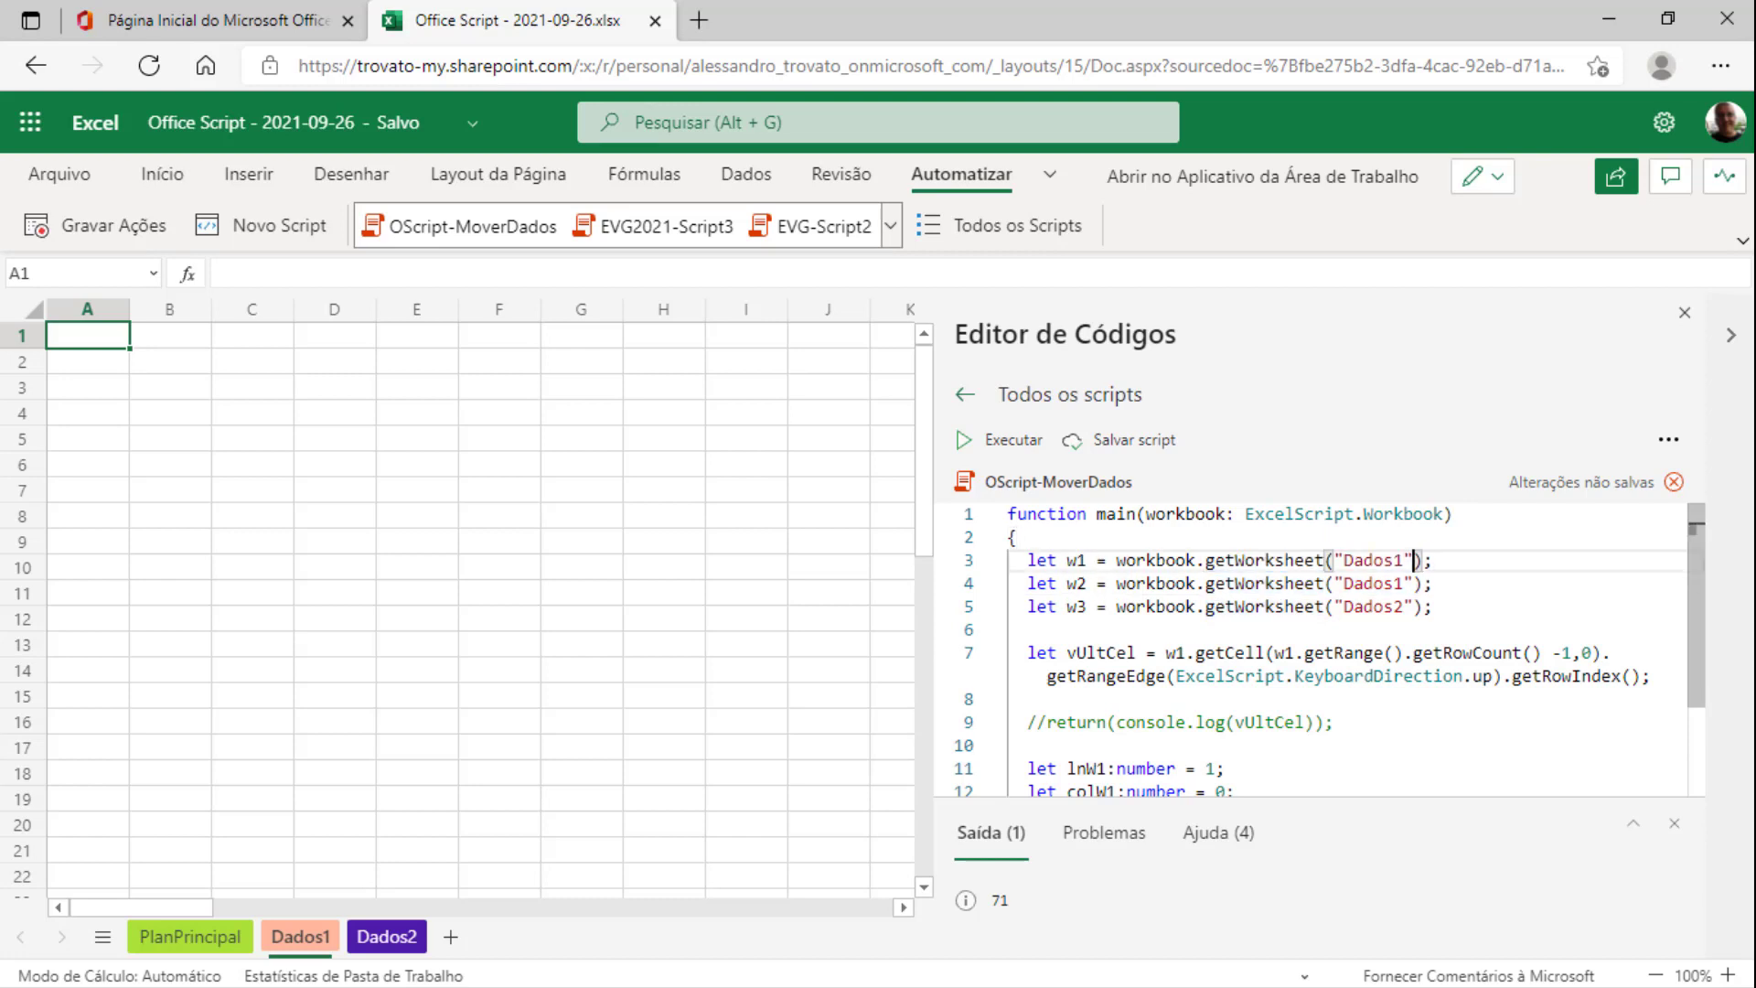
double_click(1372, 560)
key("BackSpace")
type("Plan")
type("Principal")
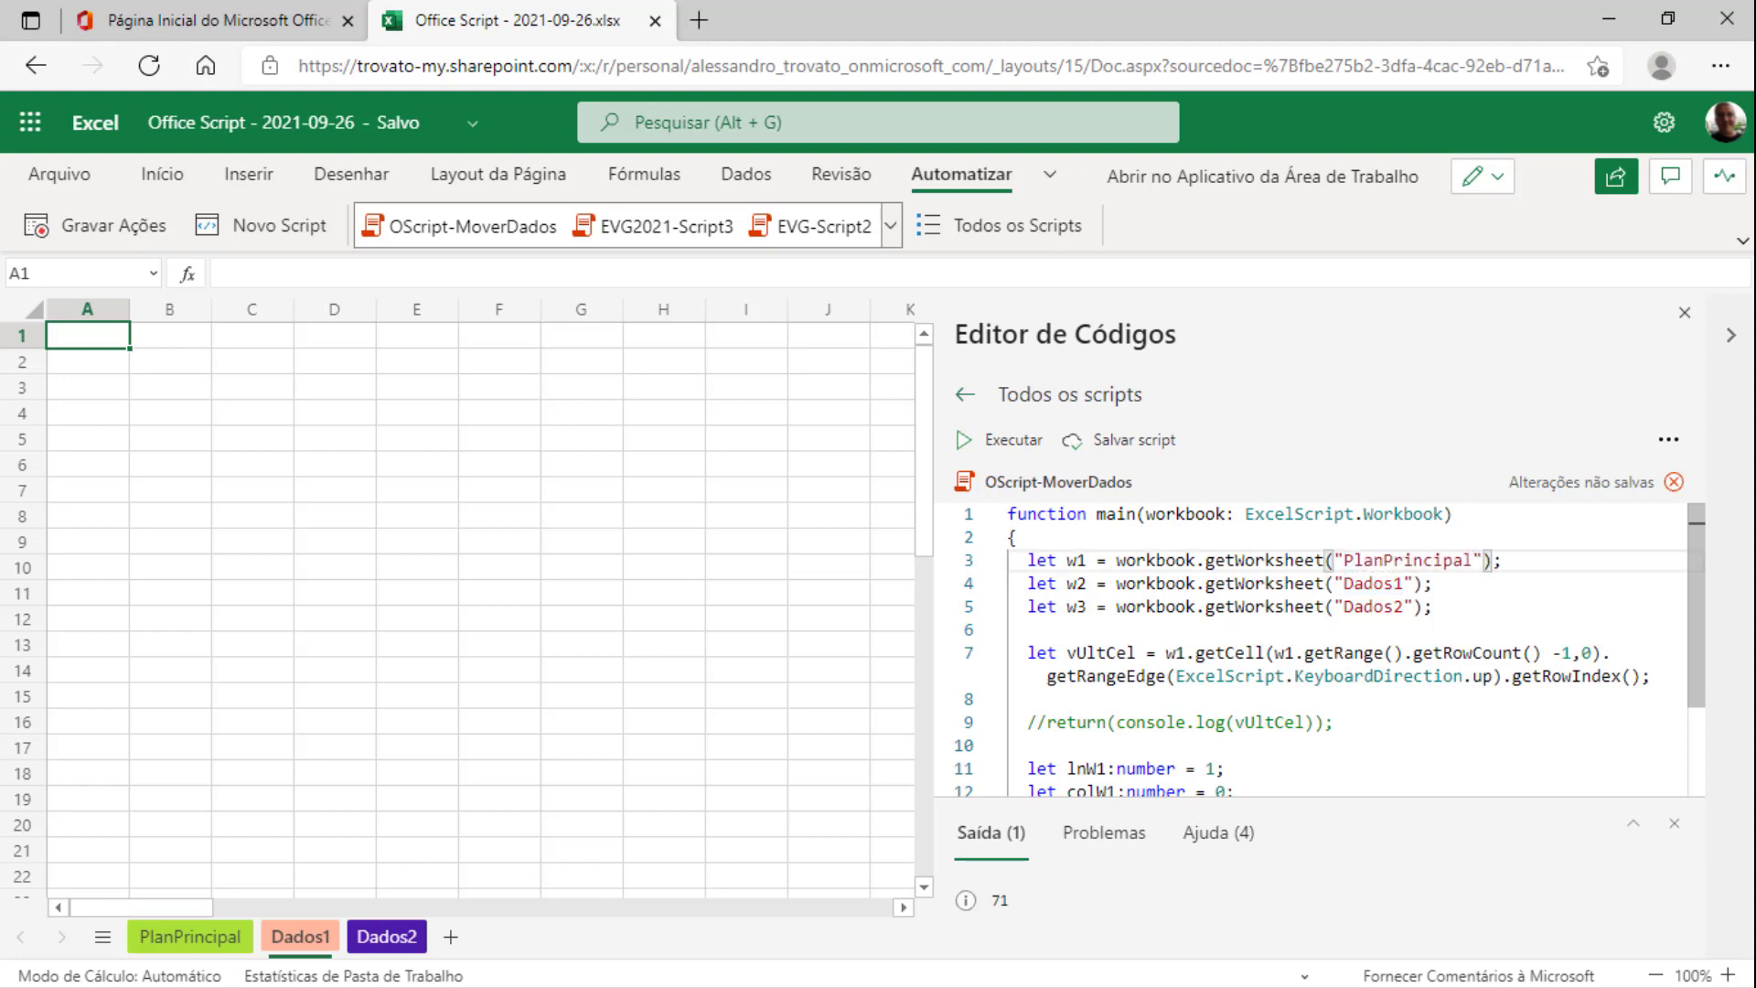
left_click(1009, 630)
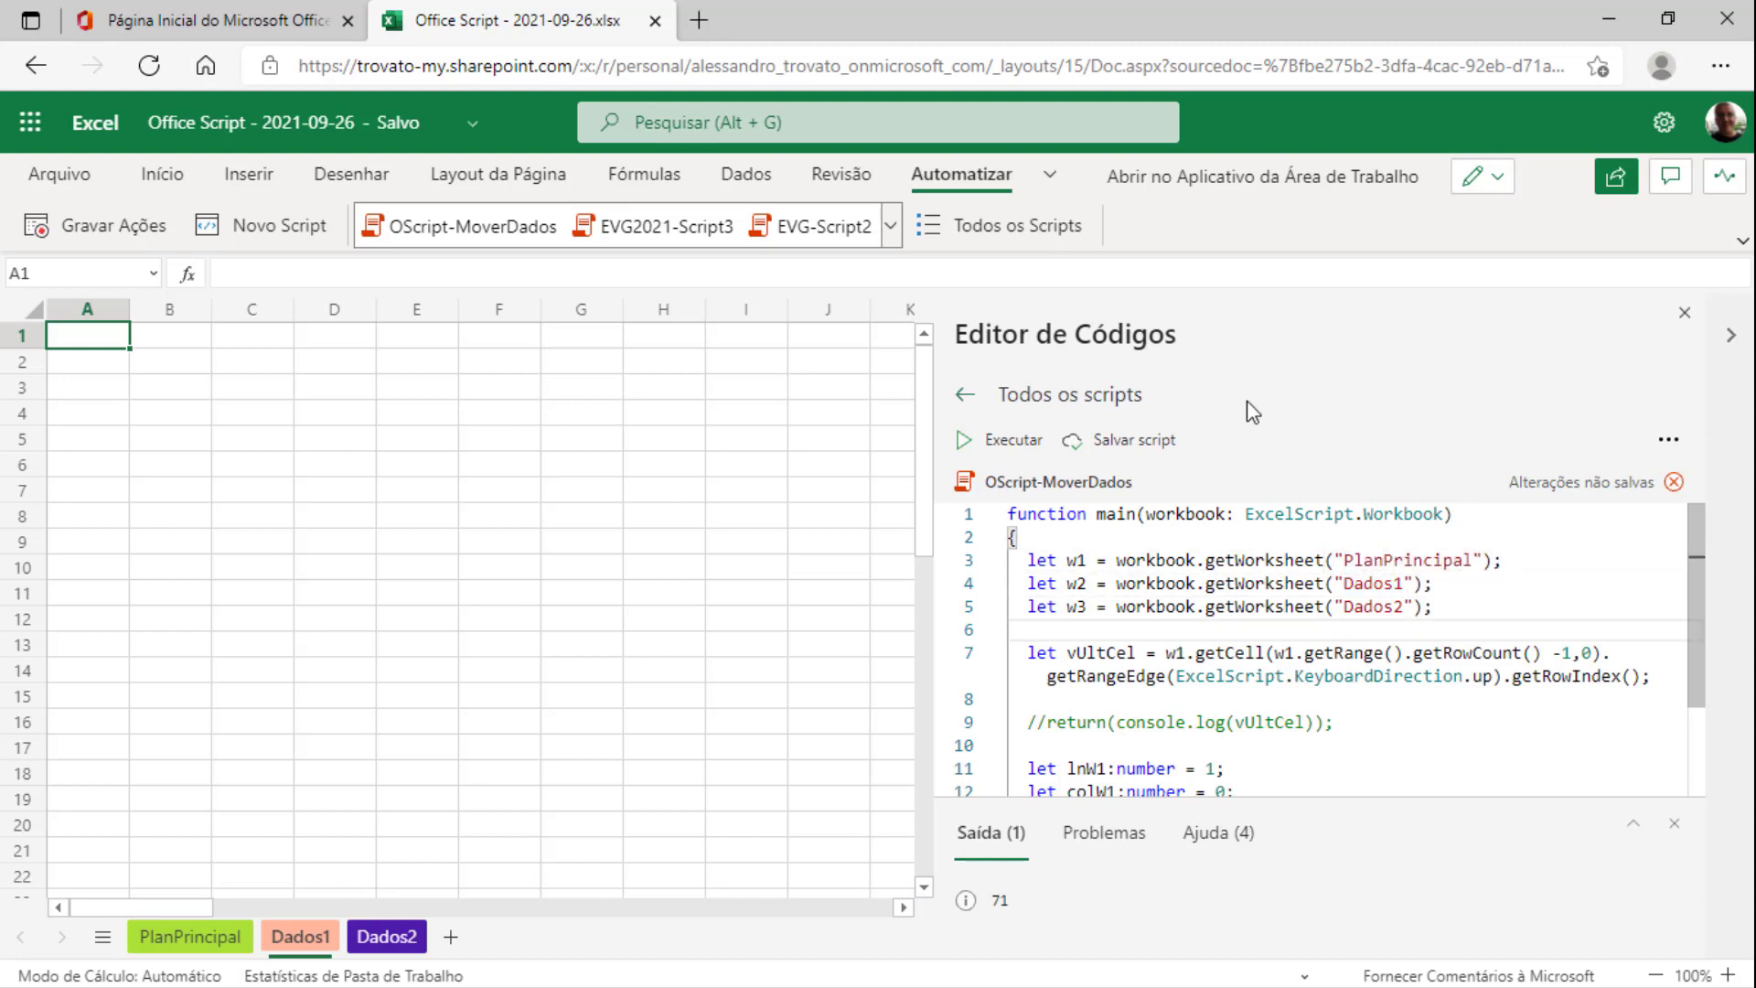
Add w1.activate(); on line 18 and return to the PlanPrincipal sheet
scroll(1089, 665, "down", 3)
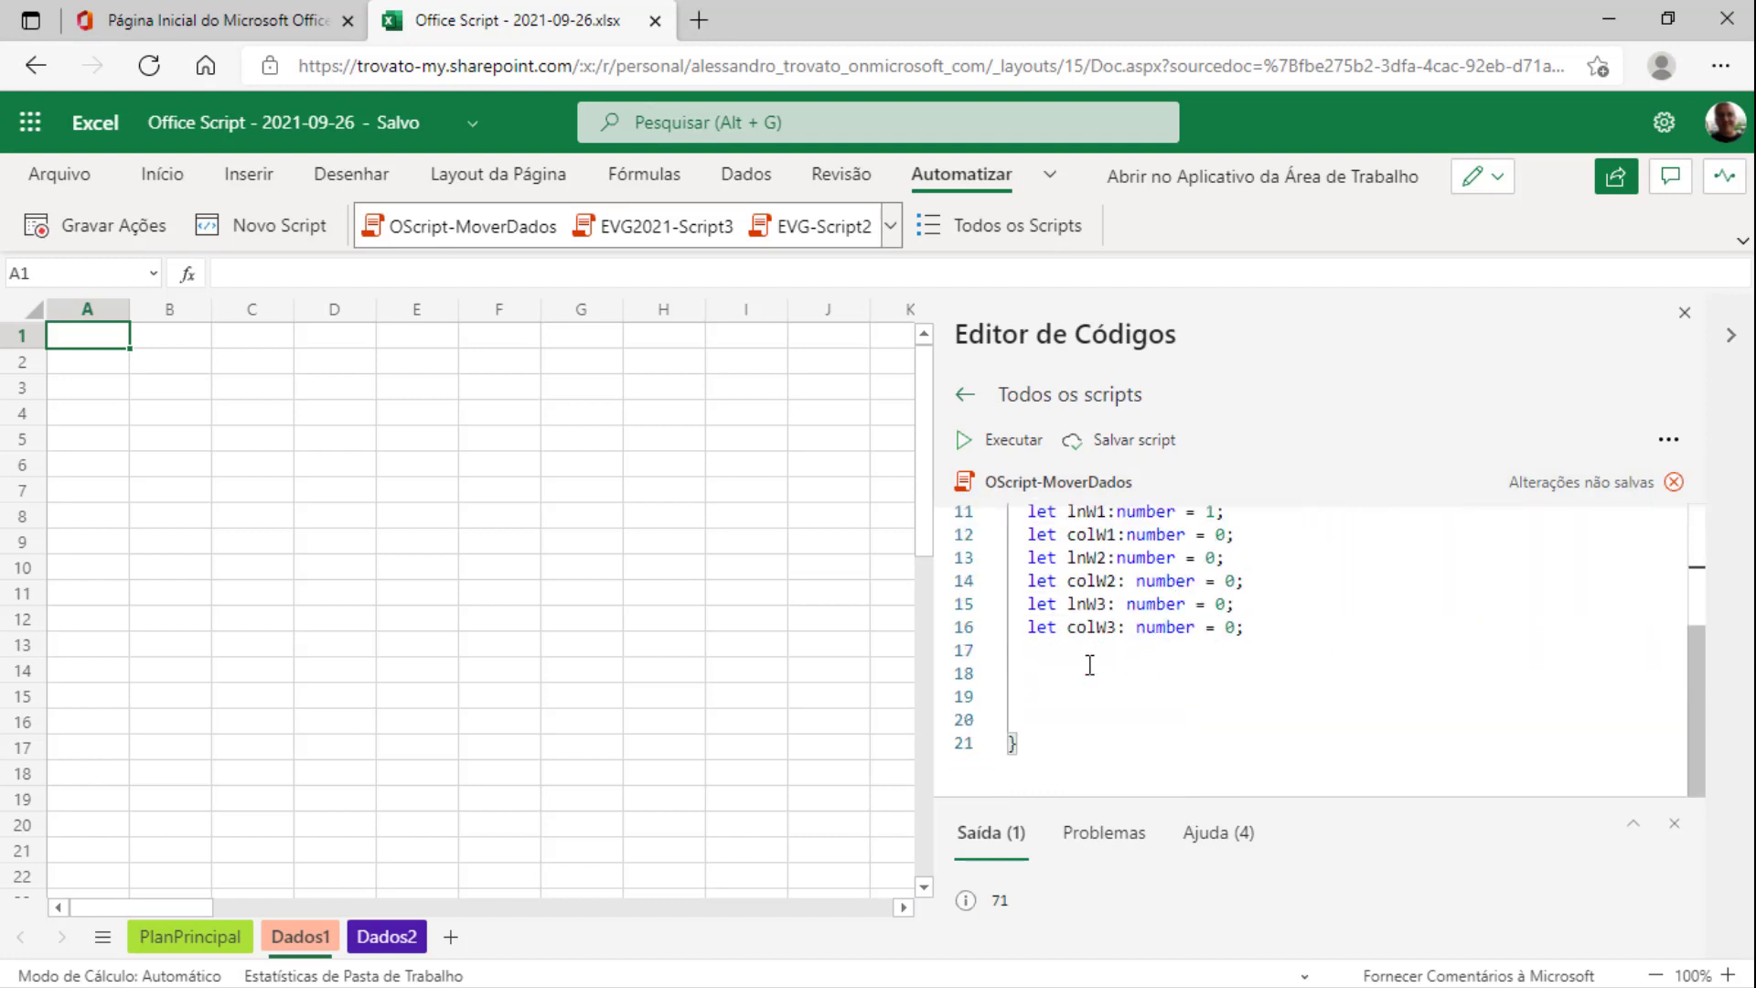
left_click(1090, 665)
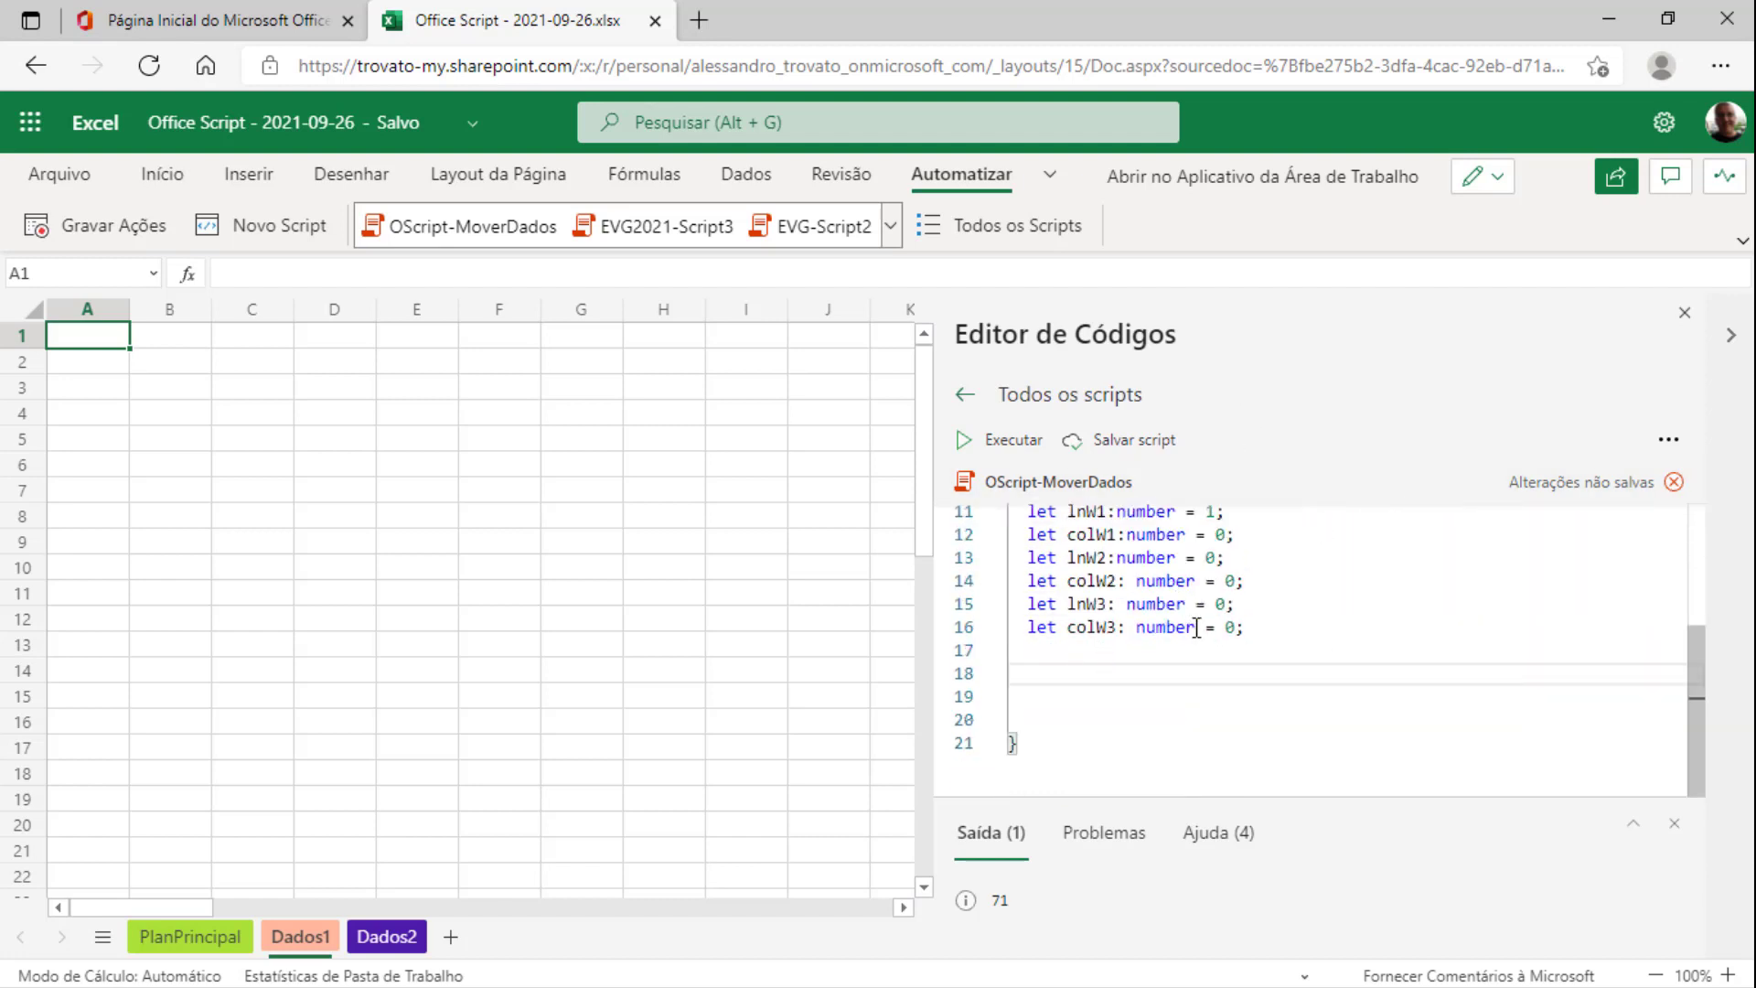
type("w")
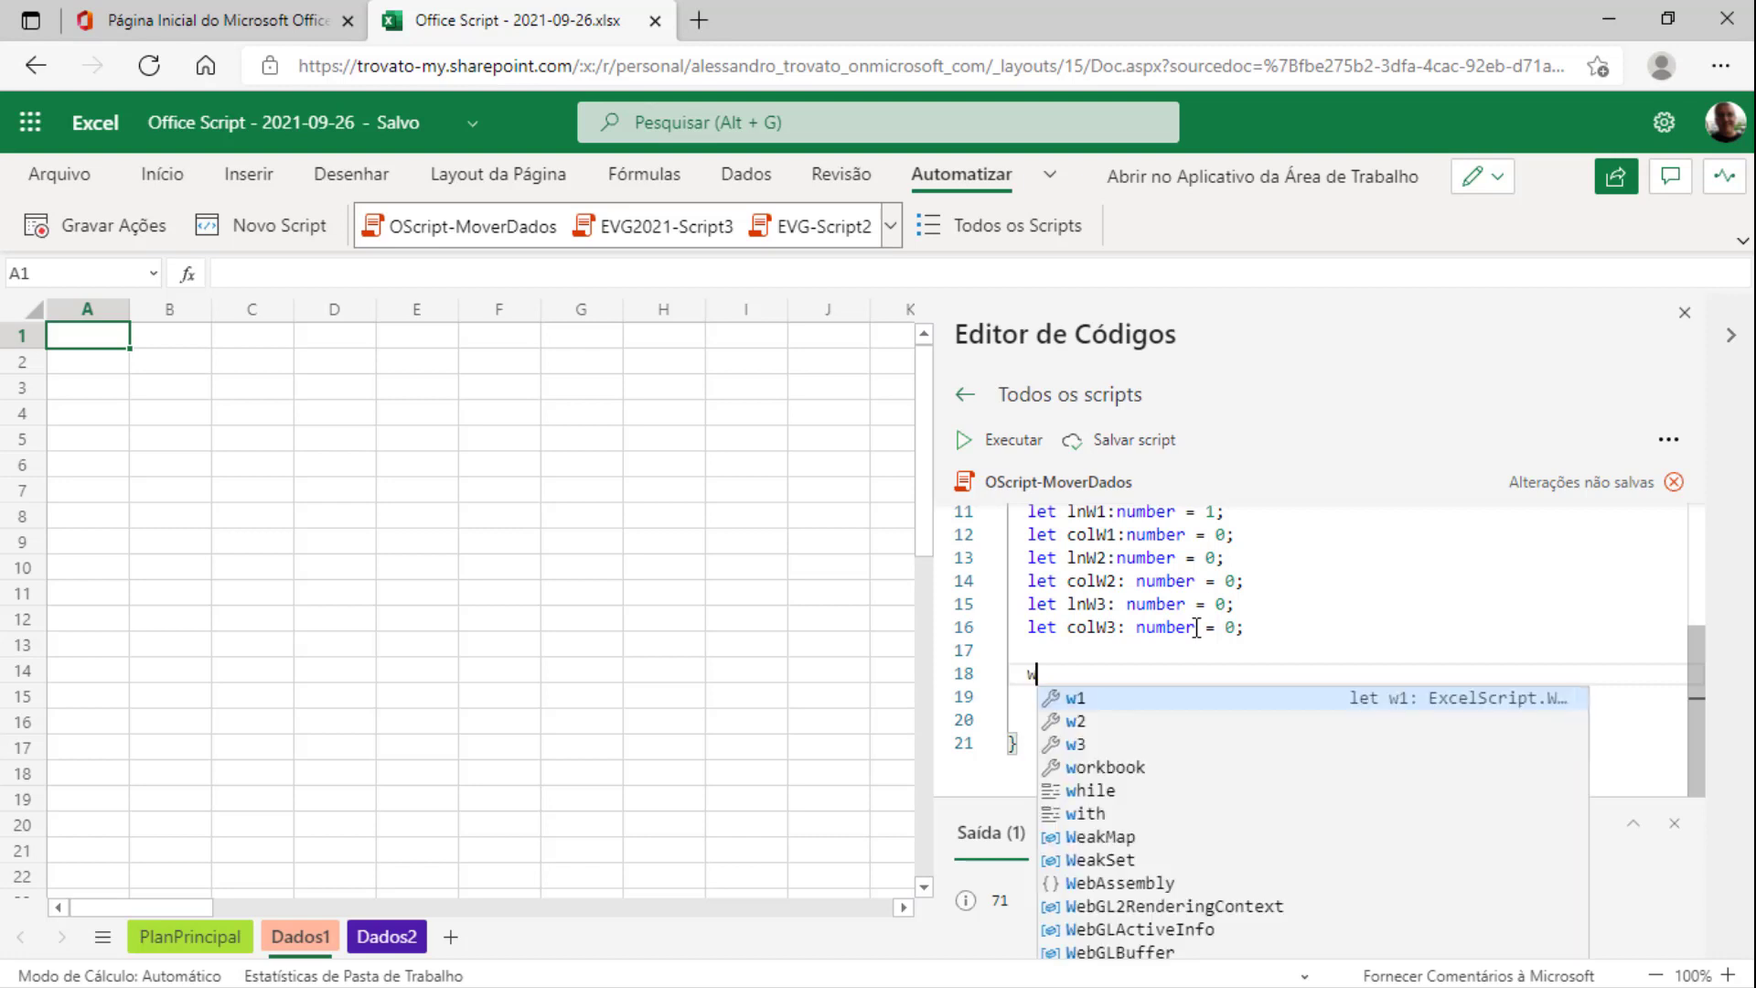
type("1.ac")
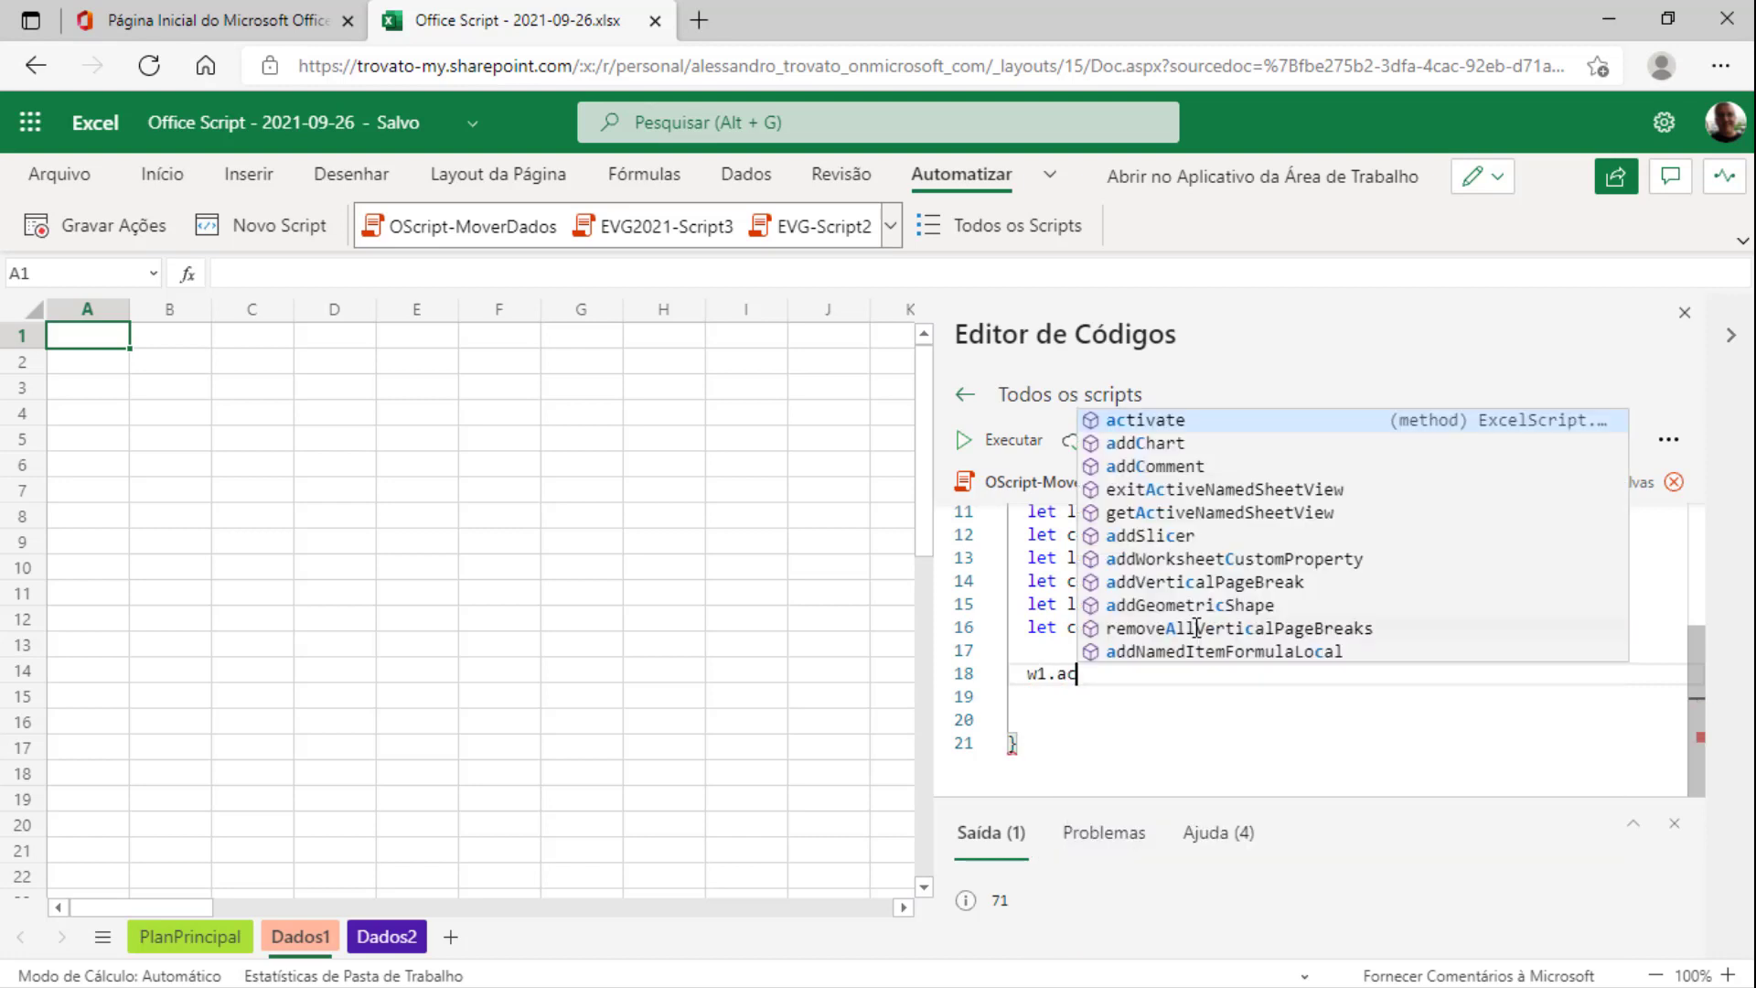
key("Return")
type("();")
key("Return")
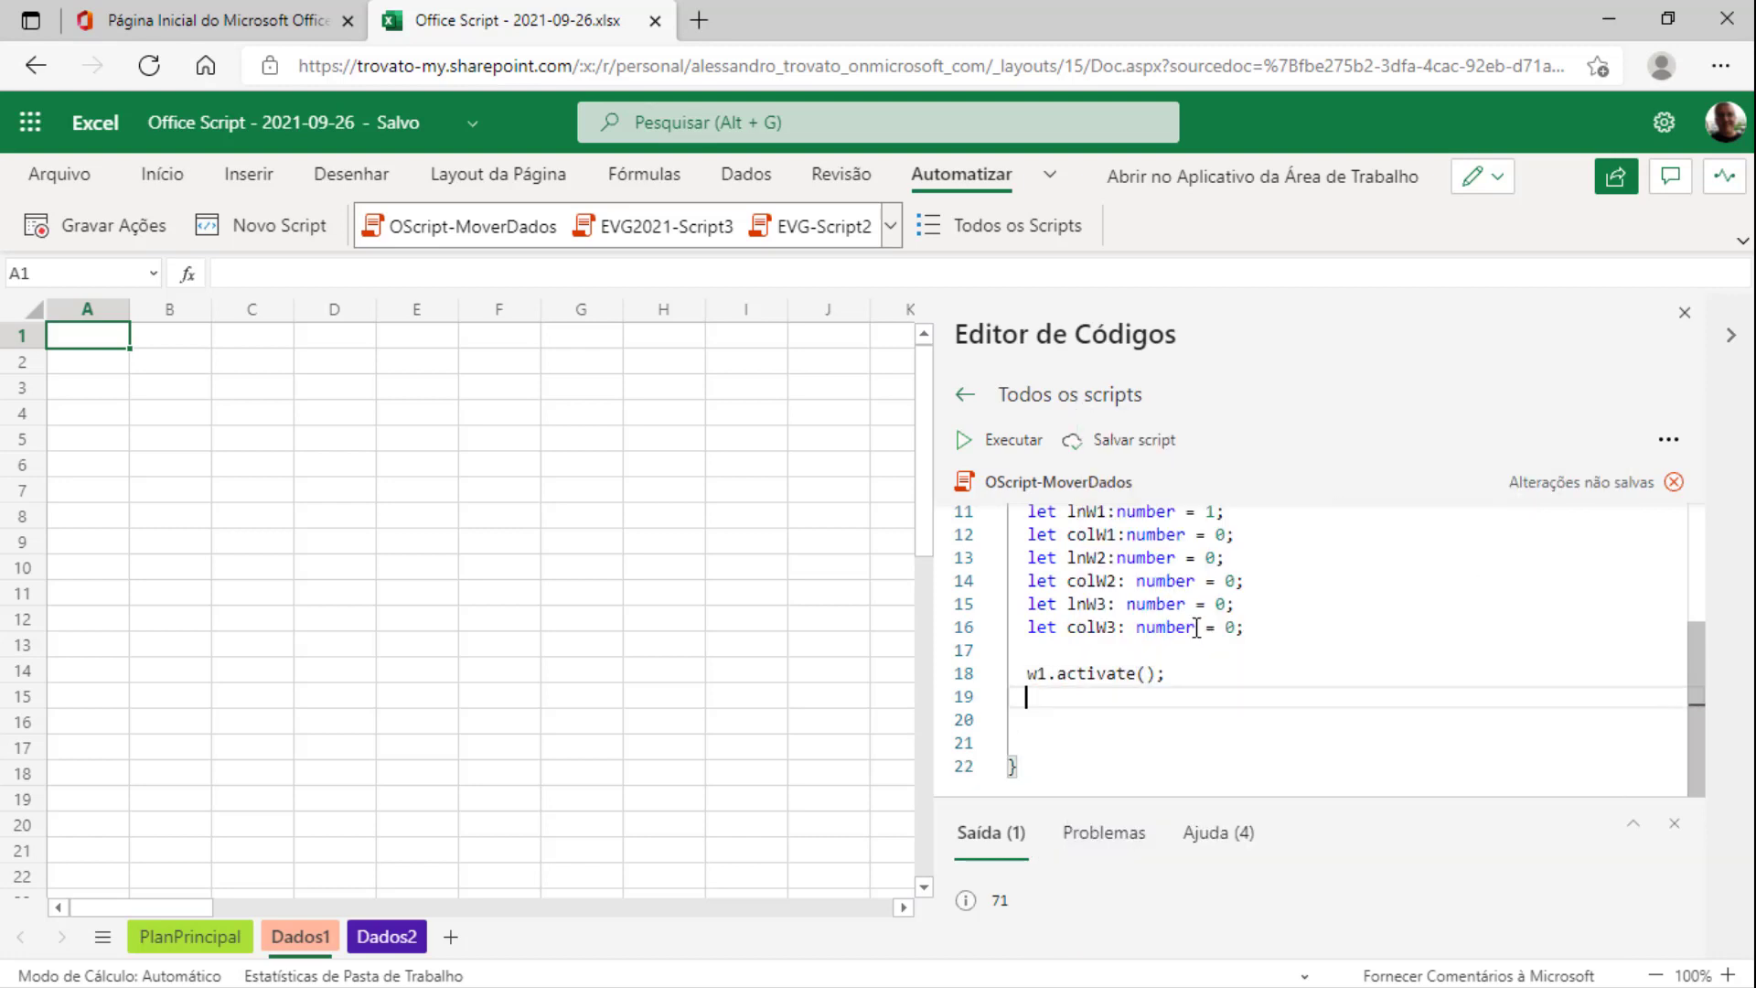
left_click(165, 931)
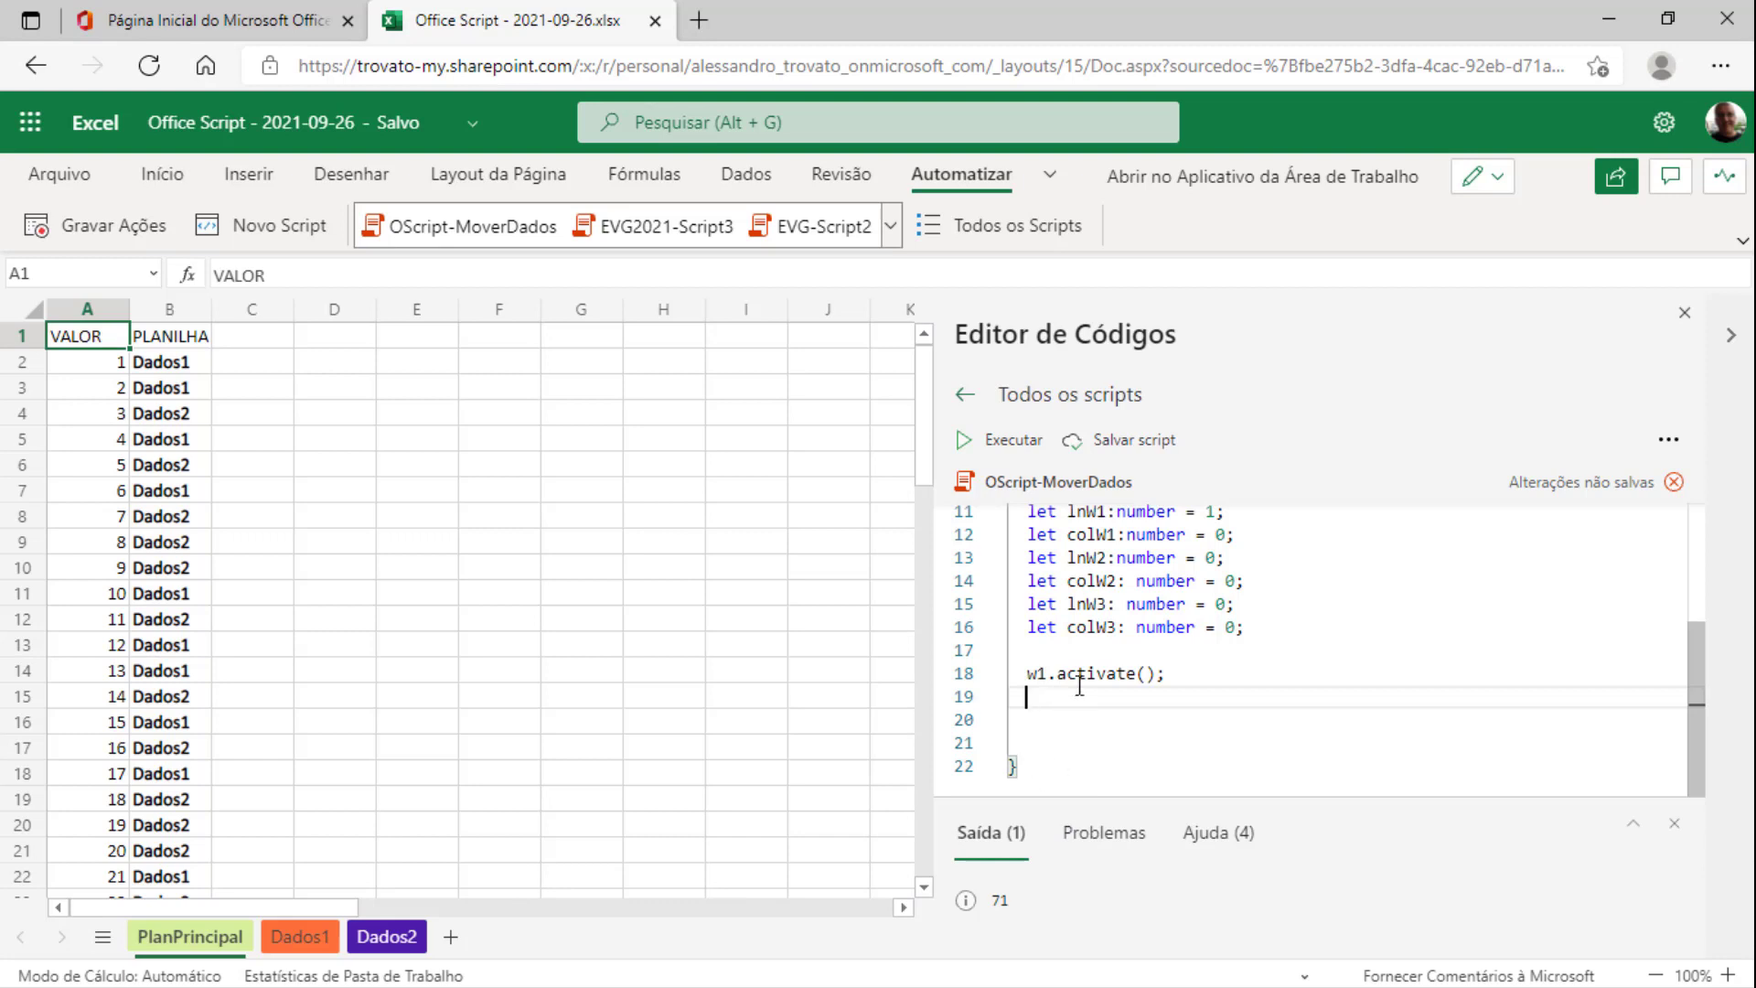
Add the comment '//Apagar os dados das planilhas Dados1 e Dados2' followed by w2.getRange("A:B").delete();
key("Return")
type("let")
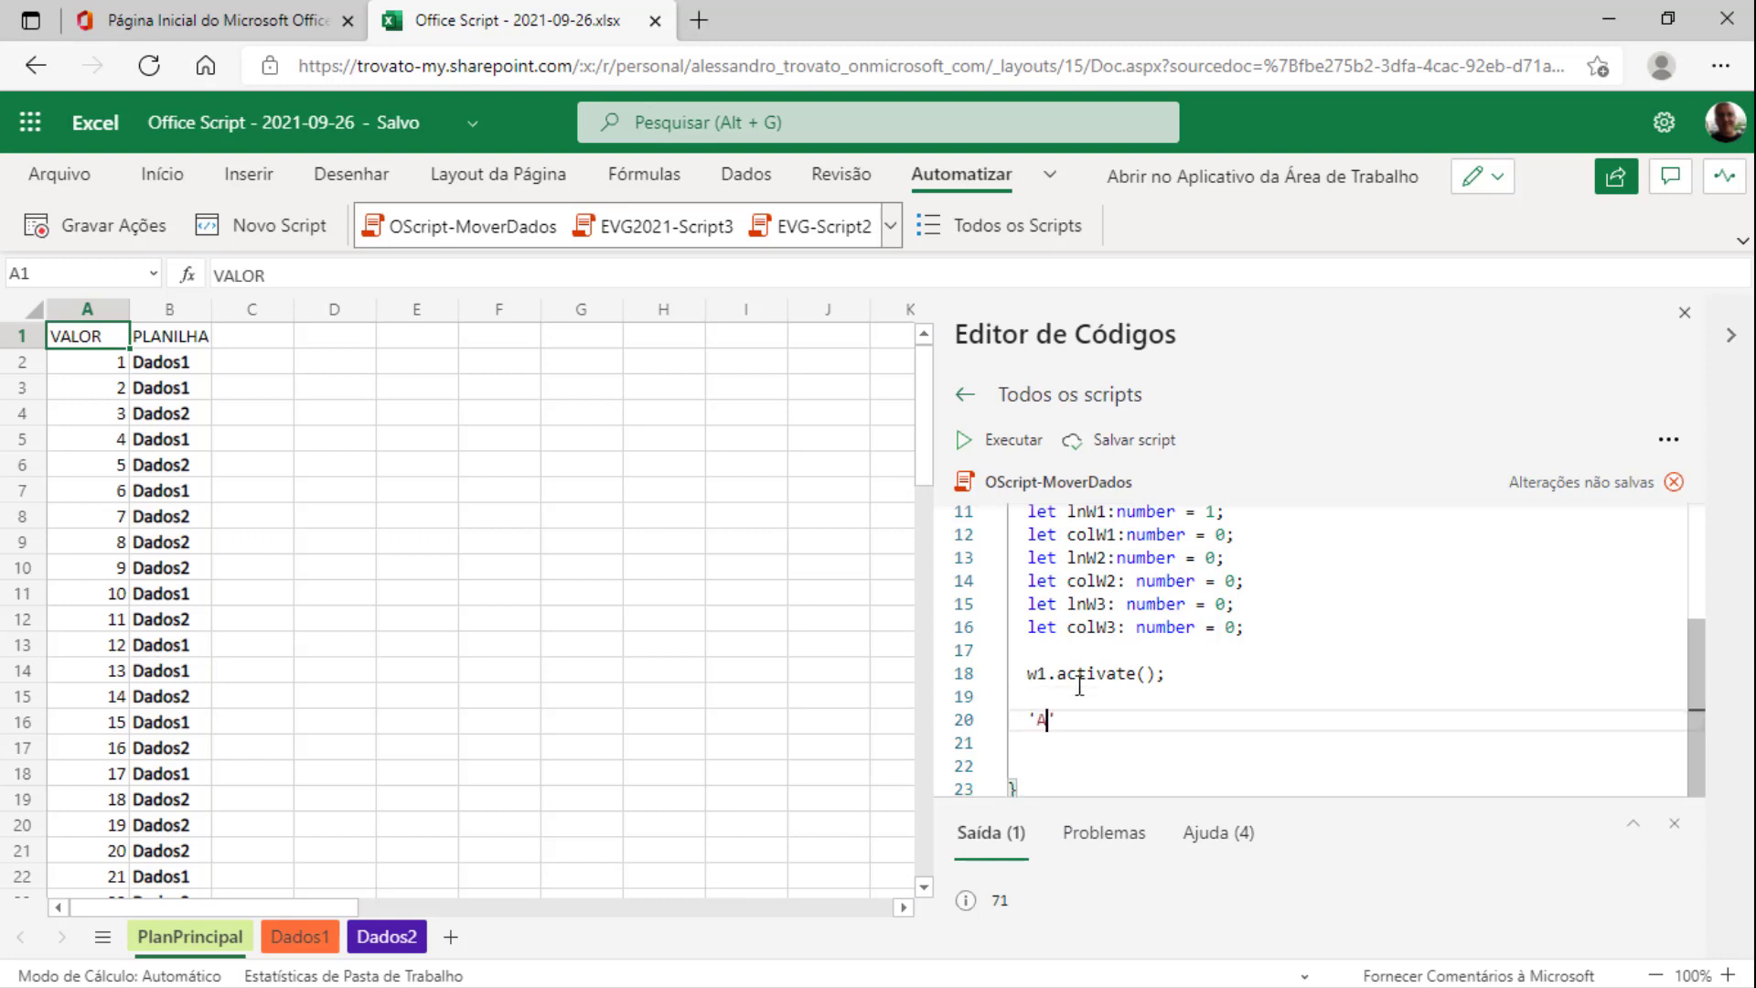
key("BackSpace")
key("BackSpace")
key("BackSpace")
type("//A")
type("pagar os ")
type("dados das plan")
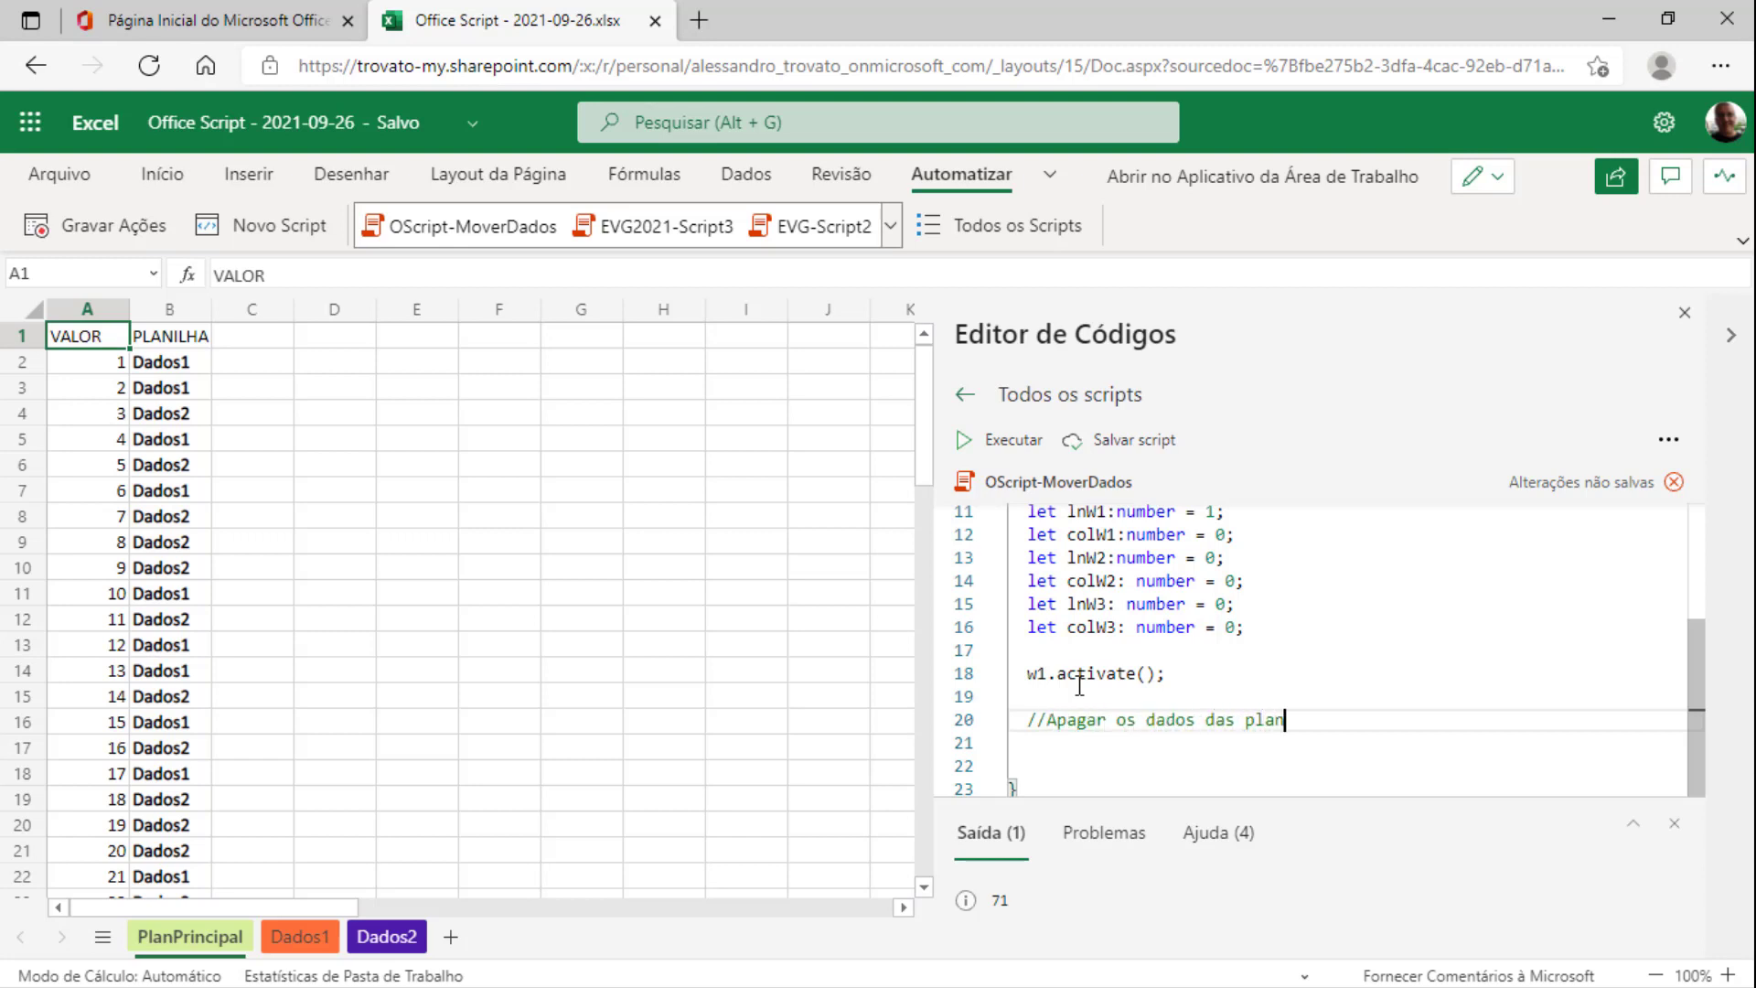
type("ilhas Dados1 e Dad")
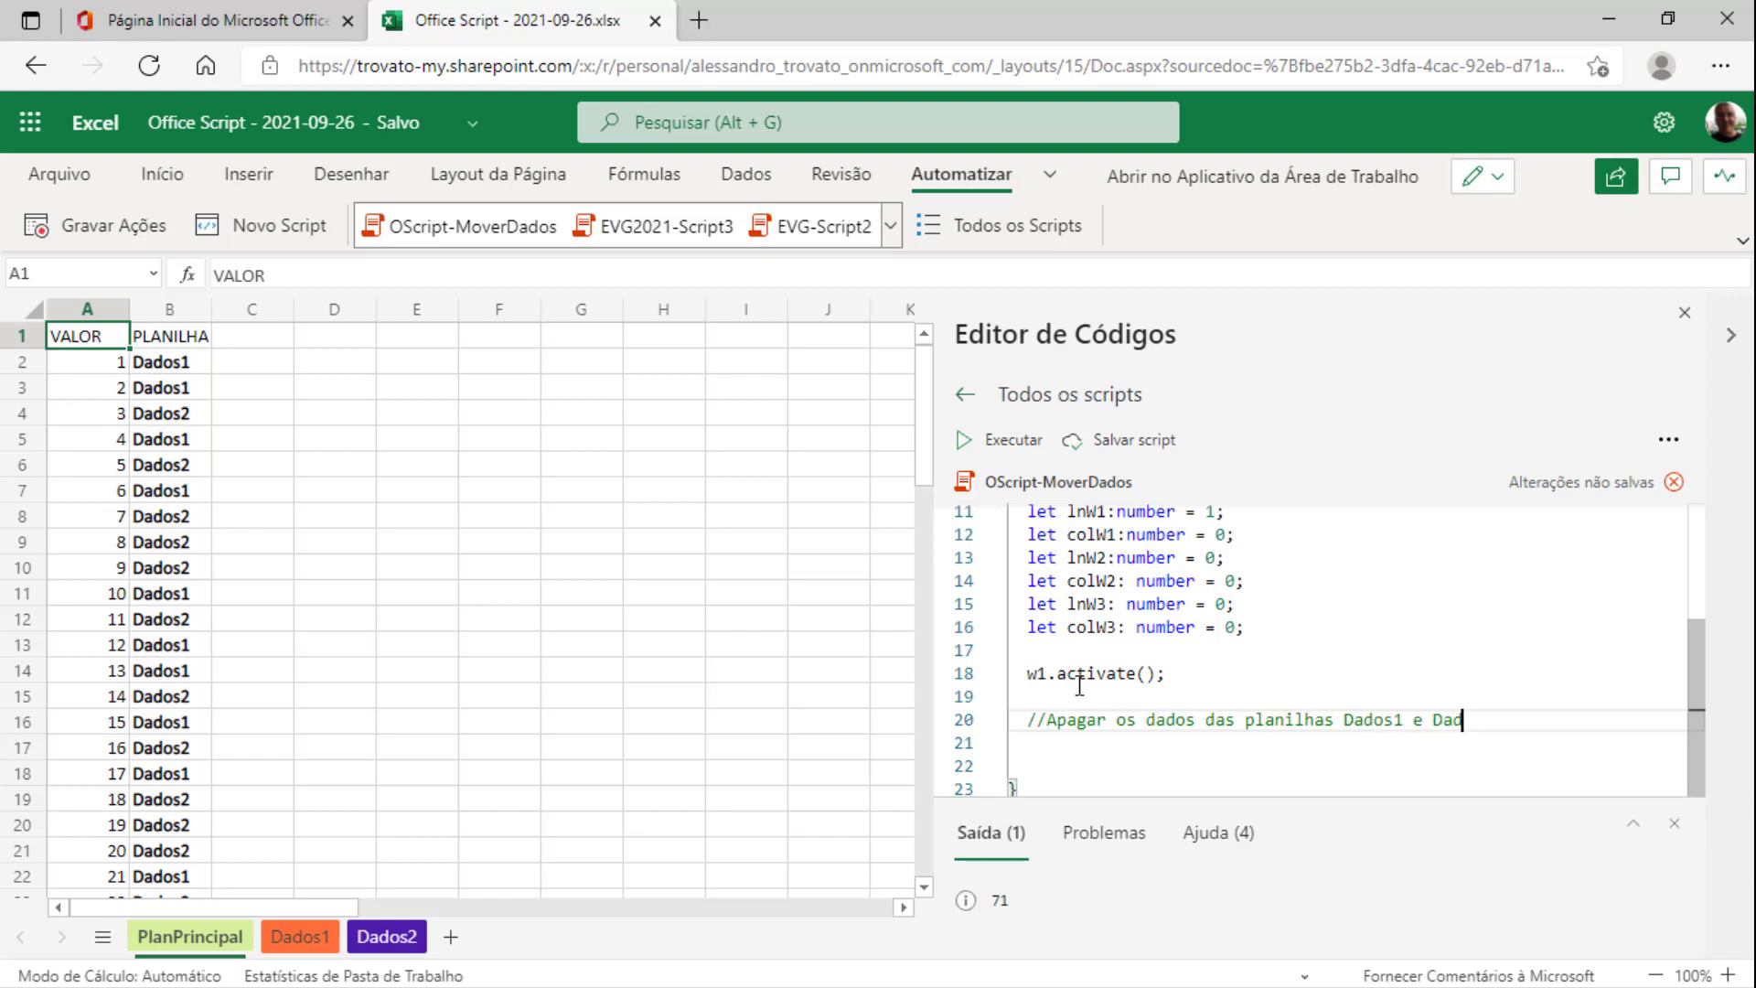
type("os2")
key("Return")
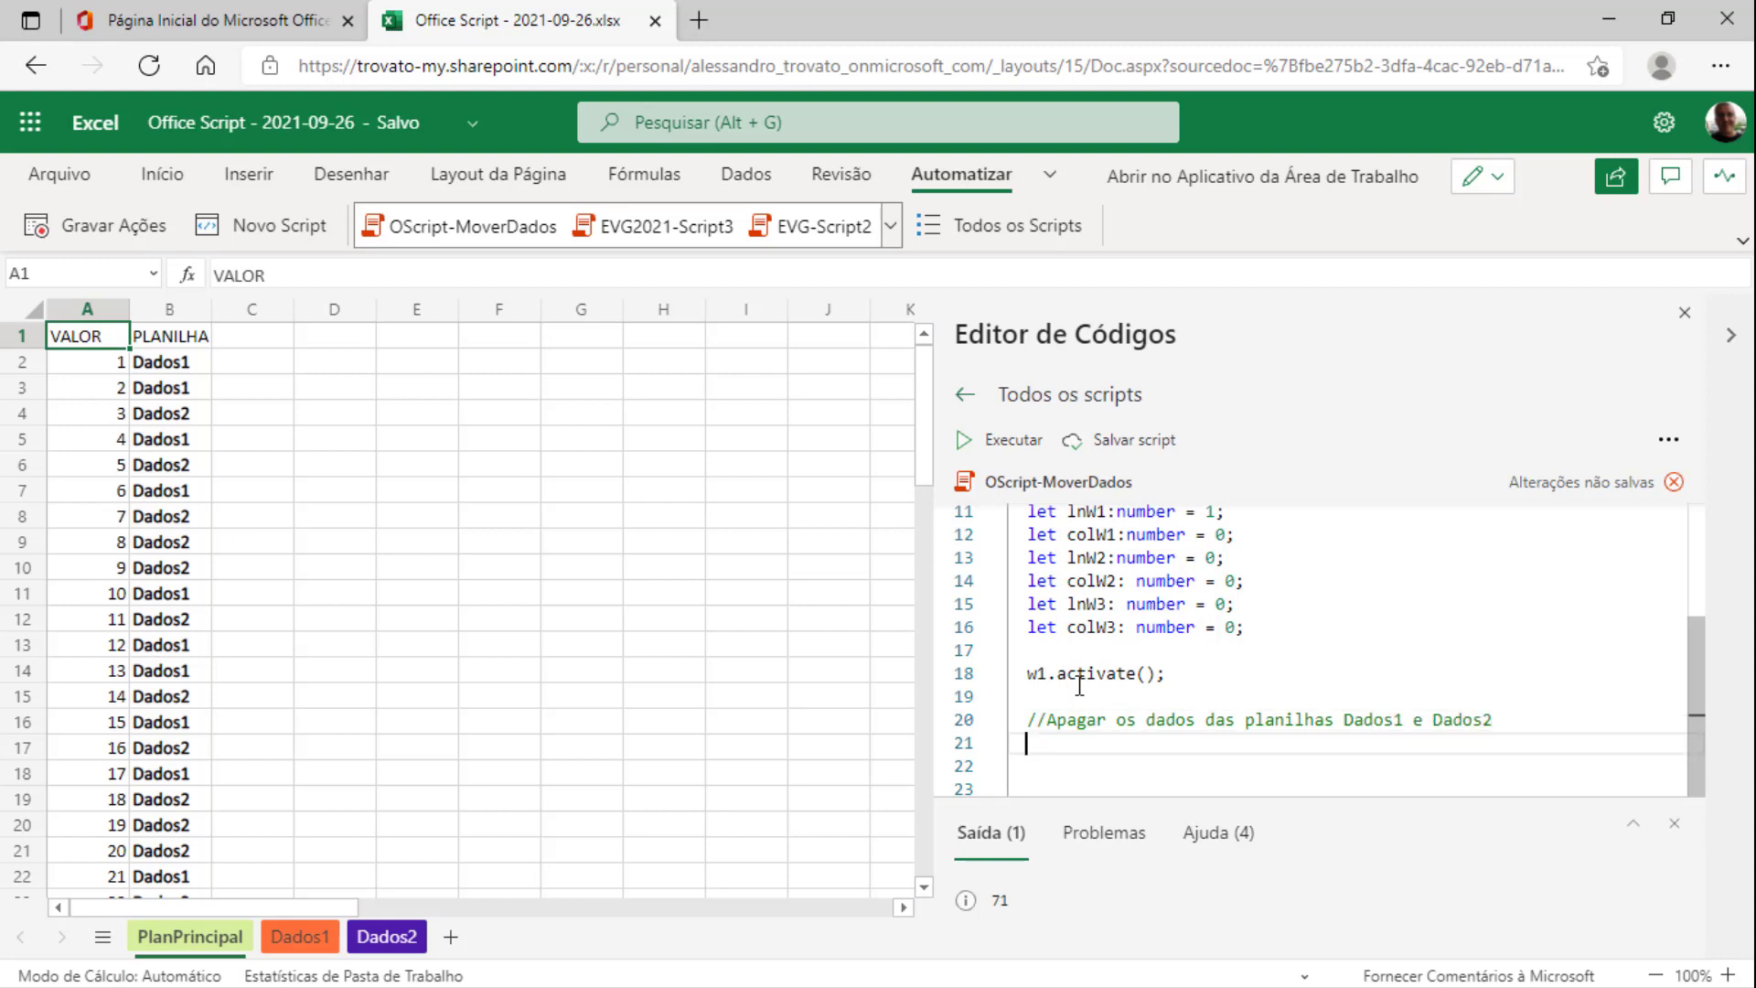
type("w2.get")
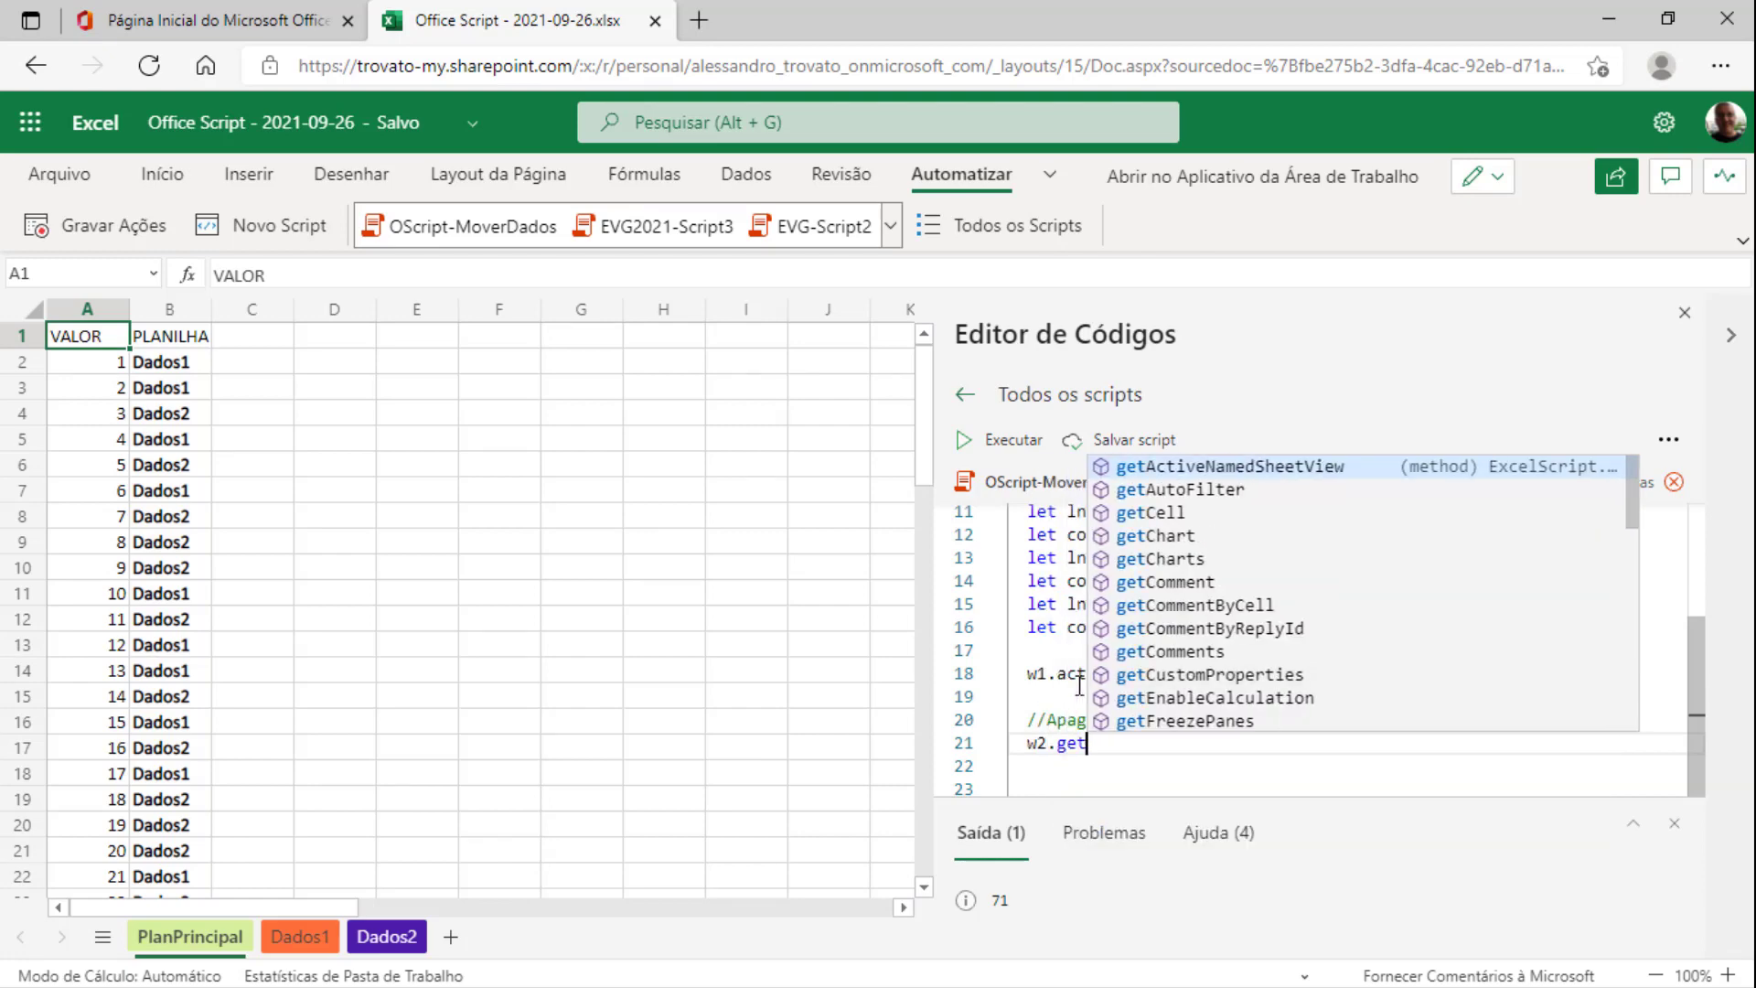
type("Range(")
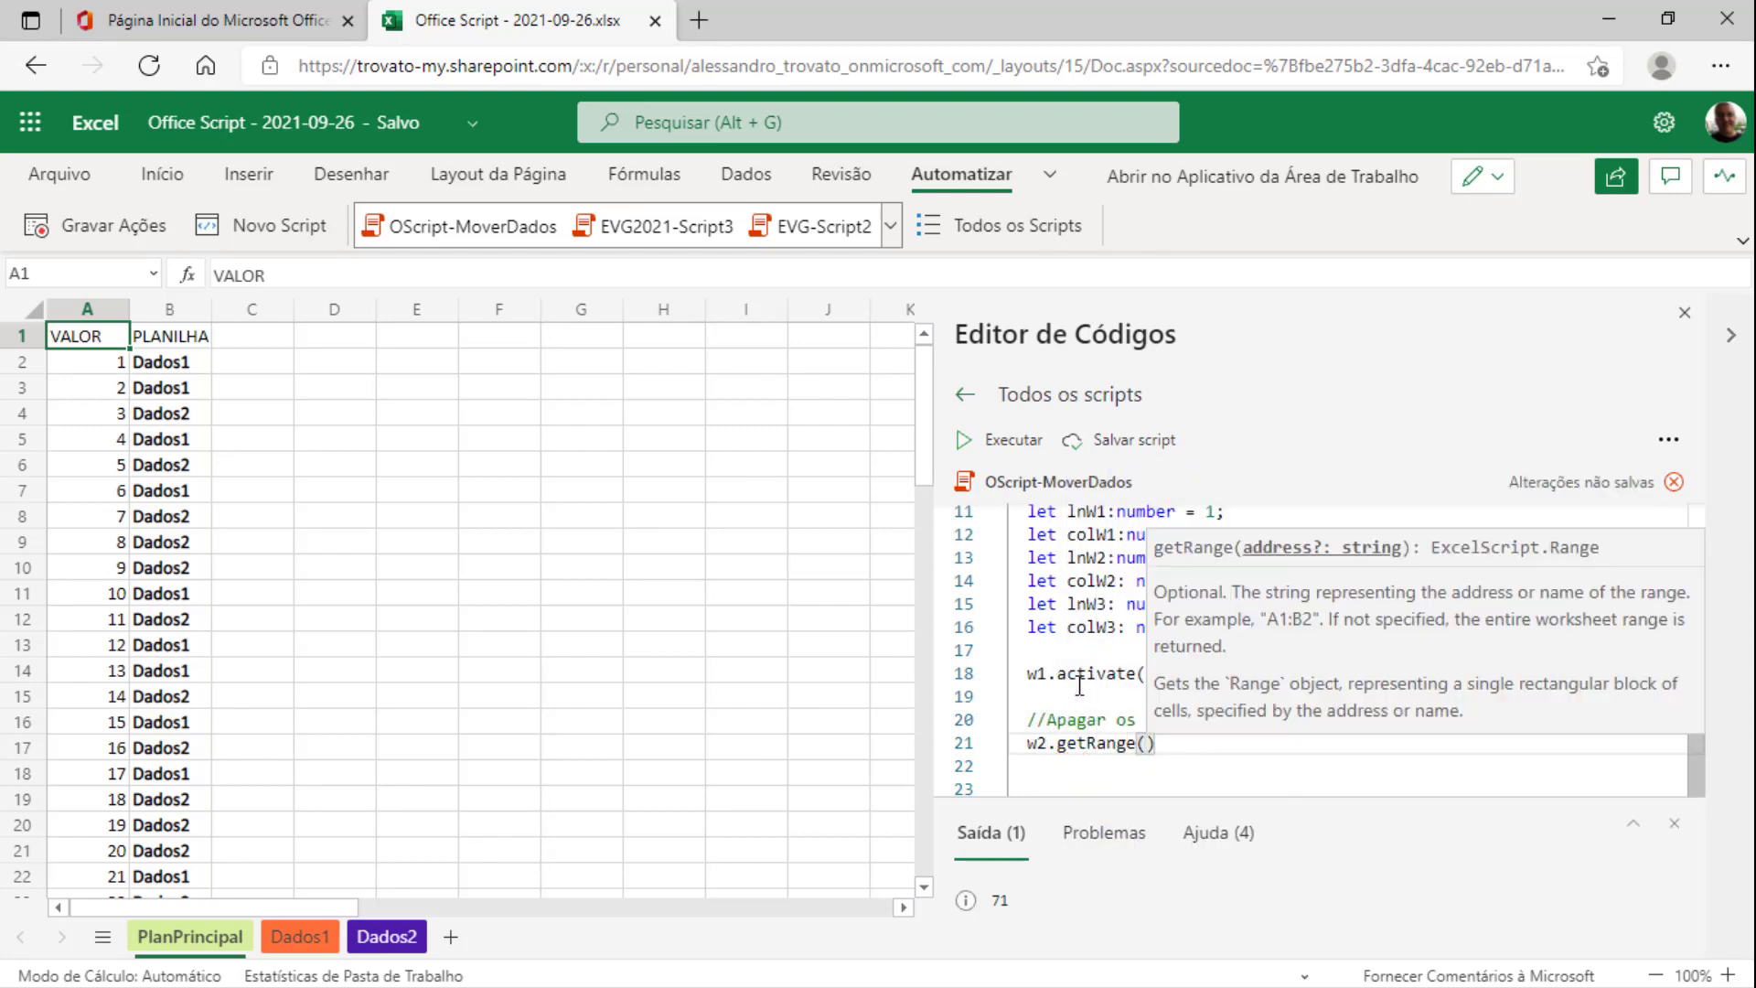
type("\"A:")
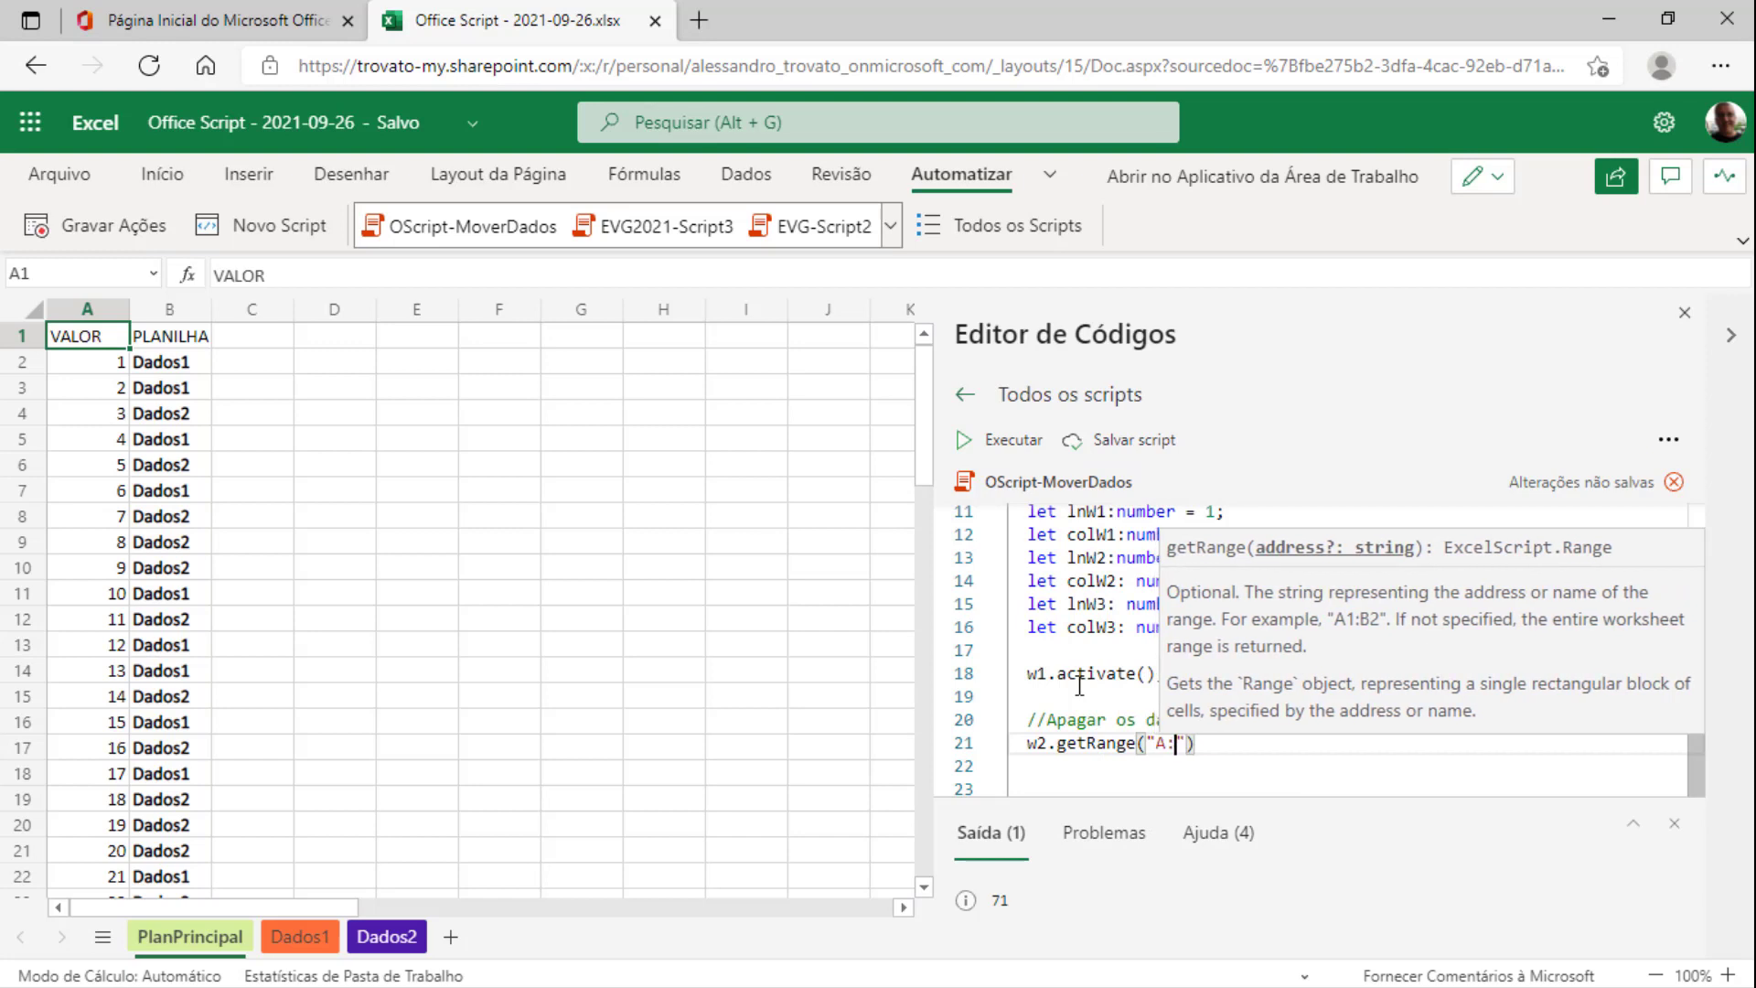
type("B\")")
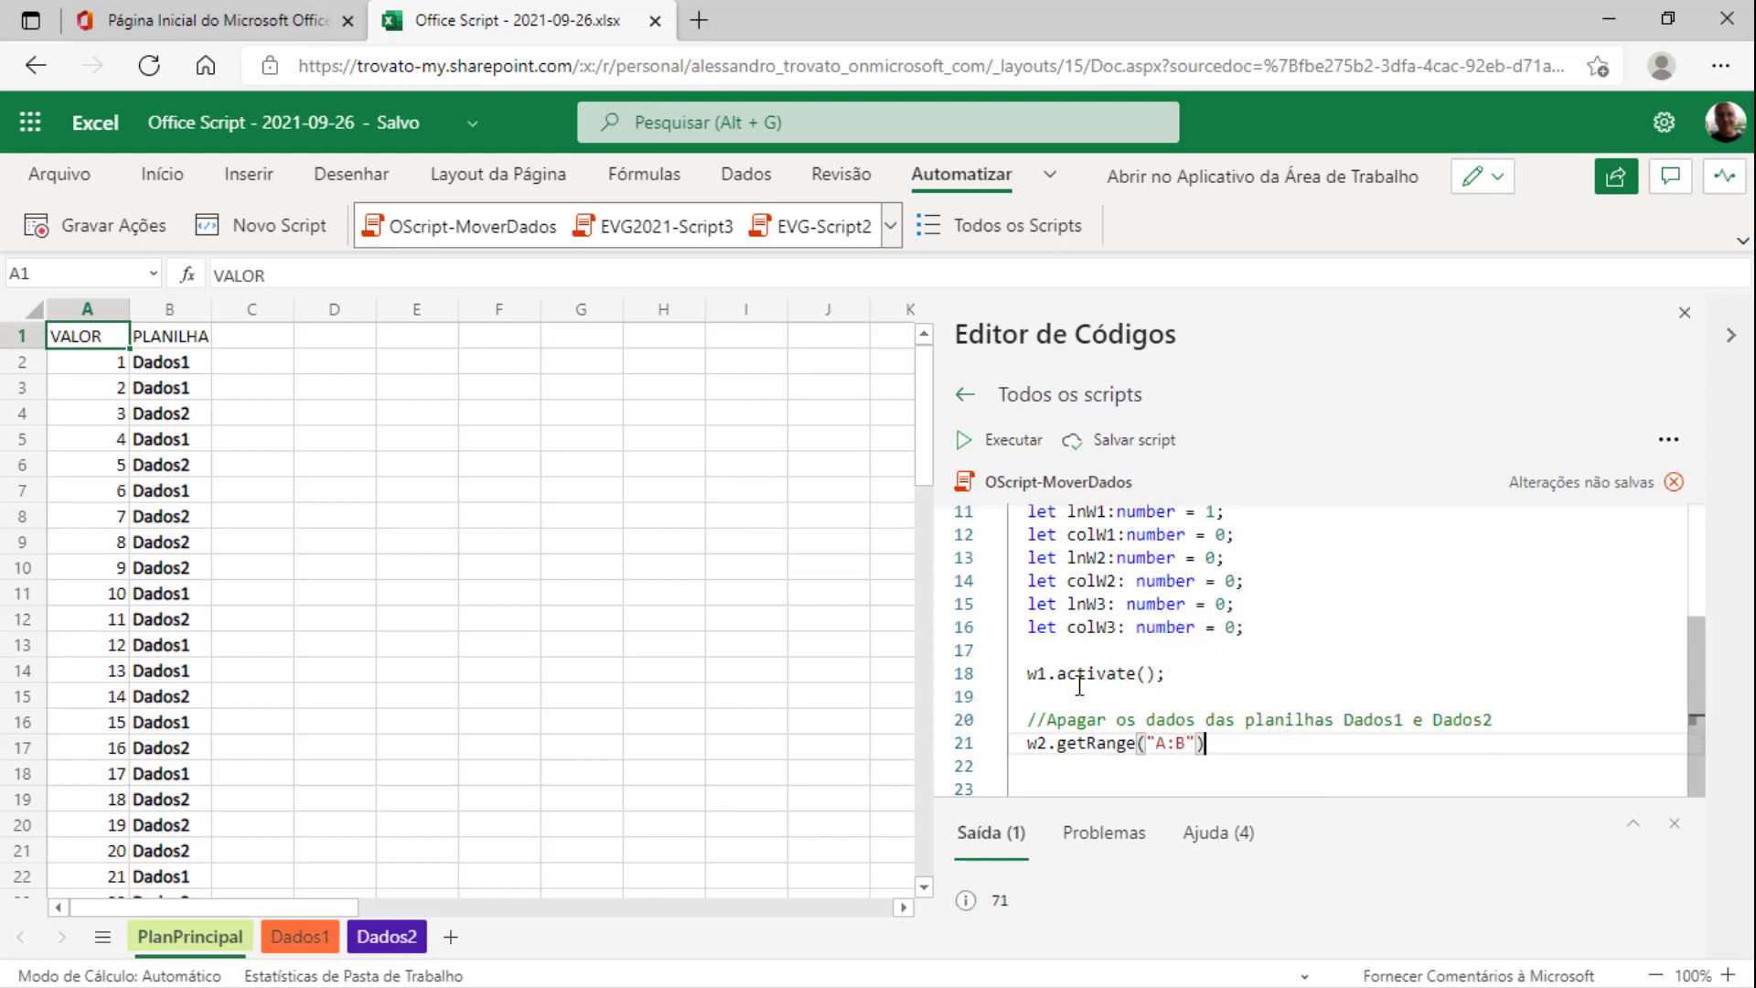
type(".delete")
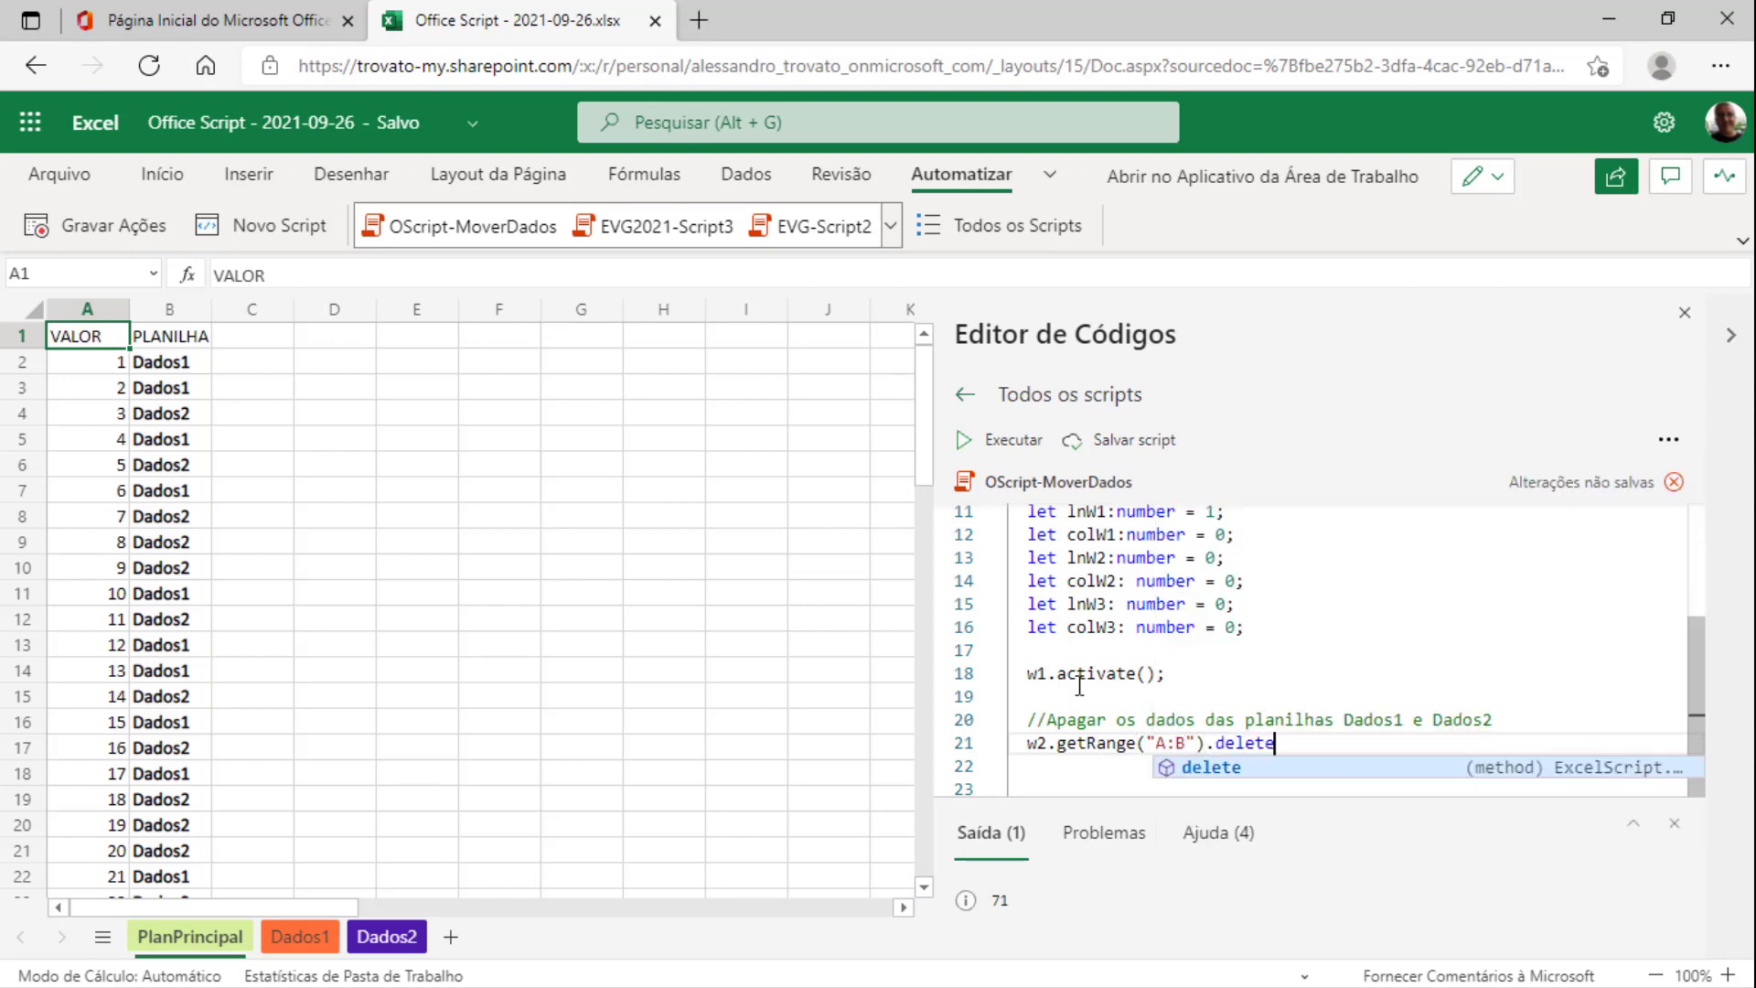
type("();")
key("Return")
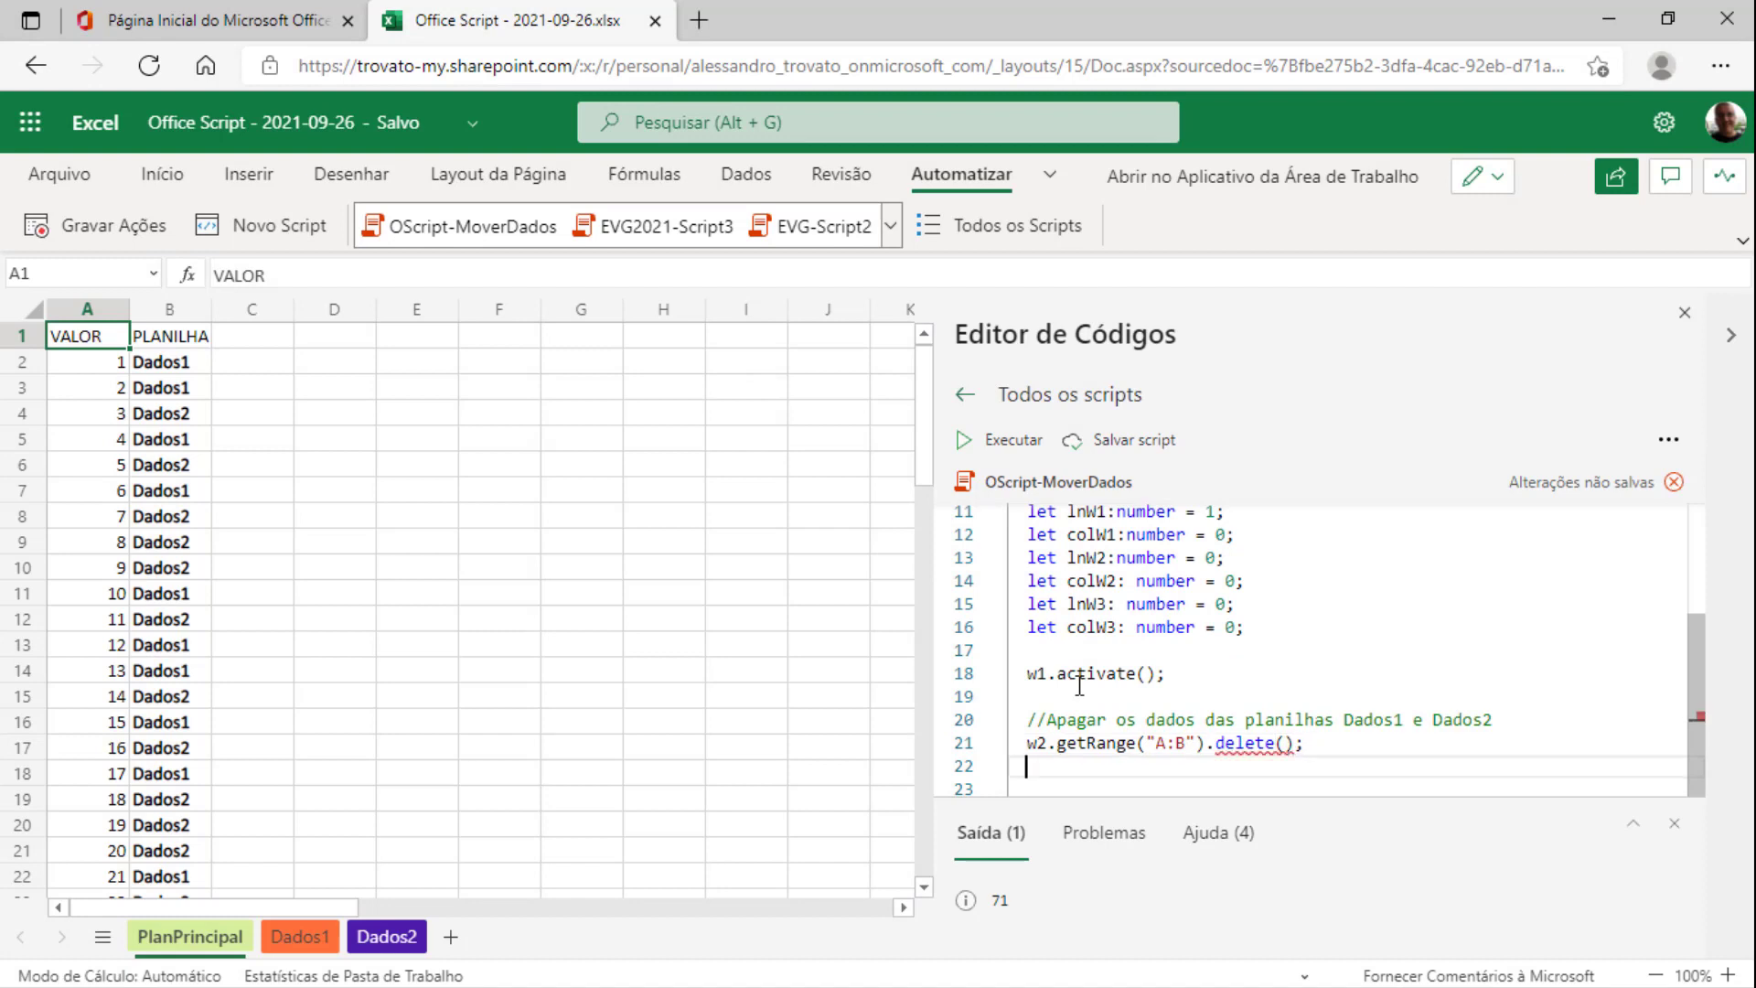
mouse_move(1249, 742)
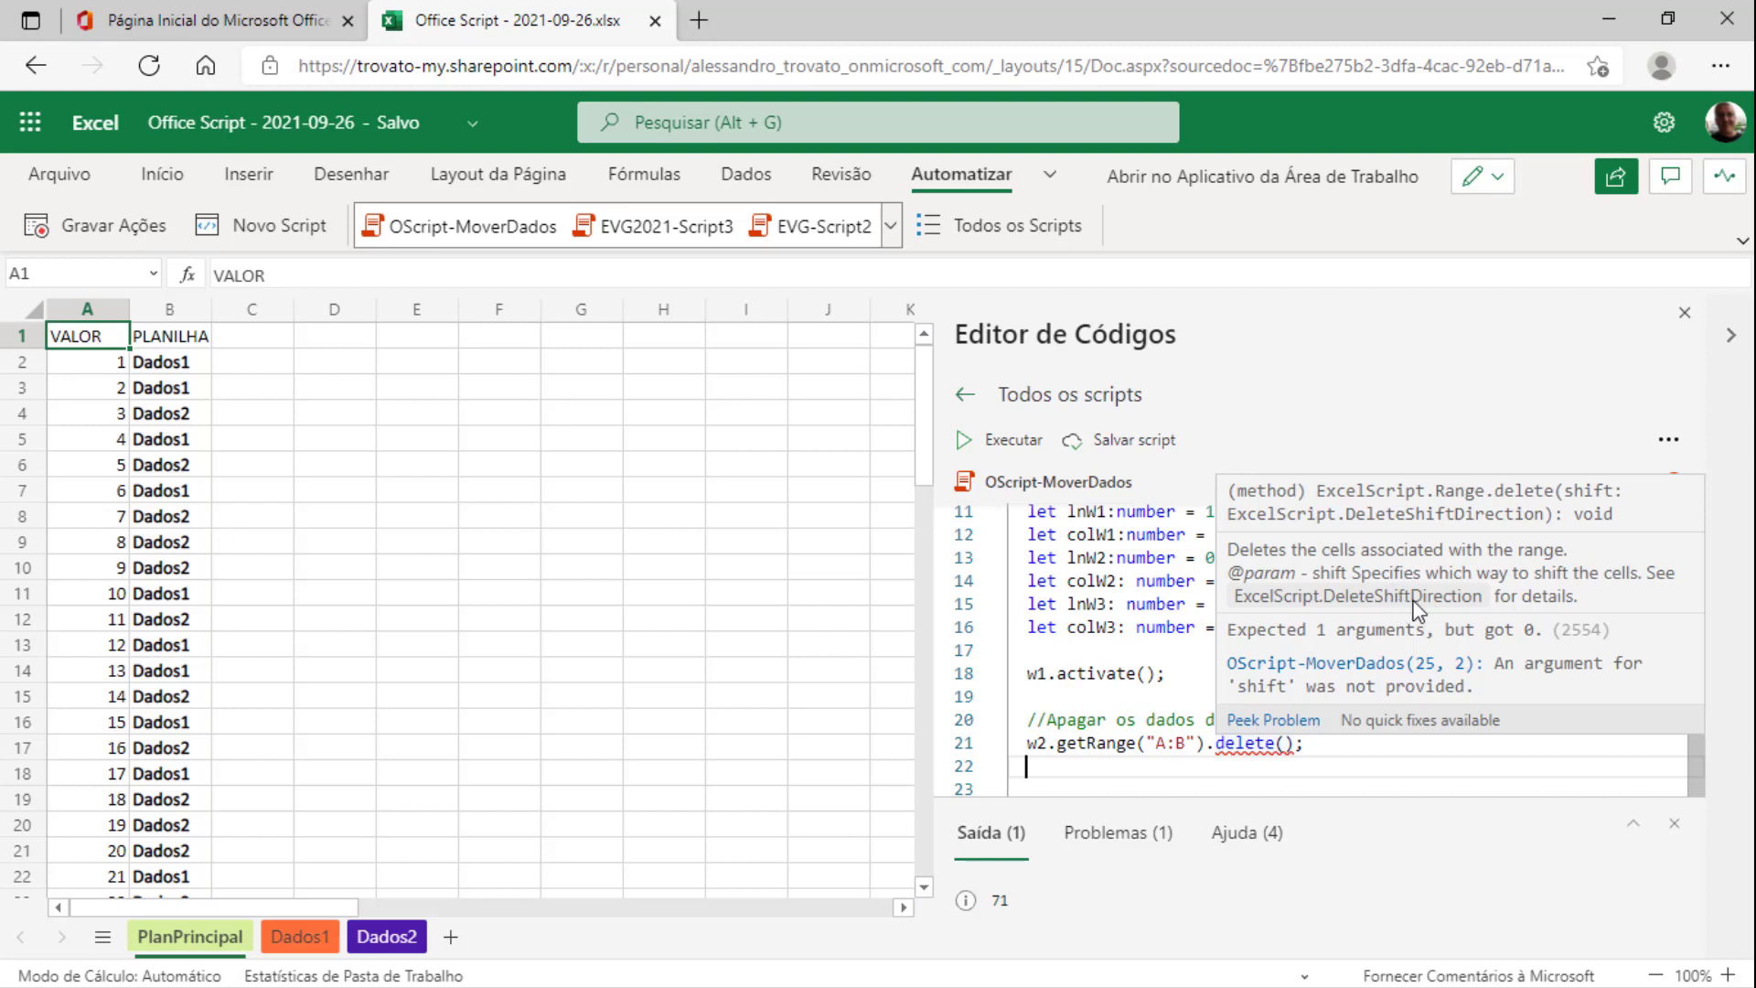
Pass ExcelScript.DeleteShiftDirection.left as the argument of the delete() call on line 21
left_click(1284, 742)
type("Ex")
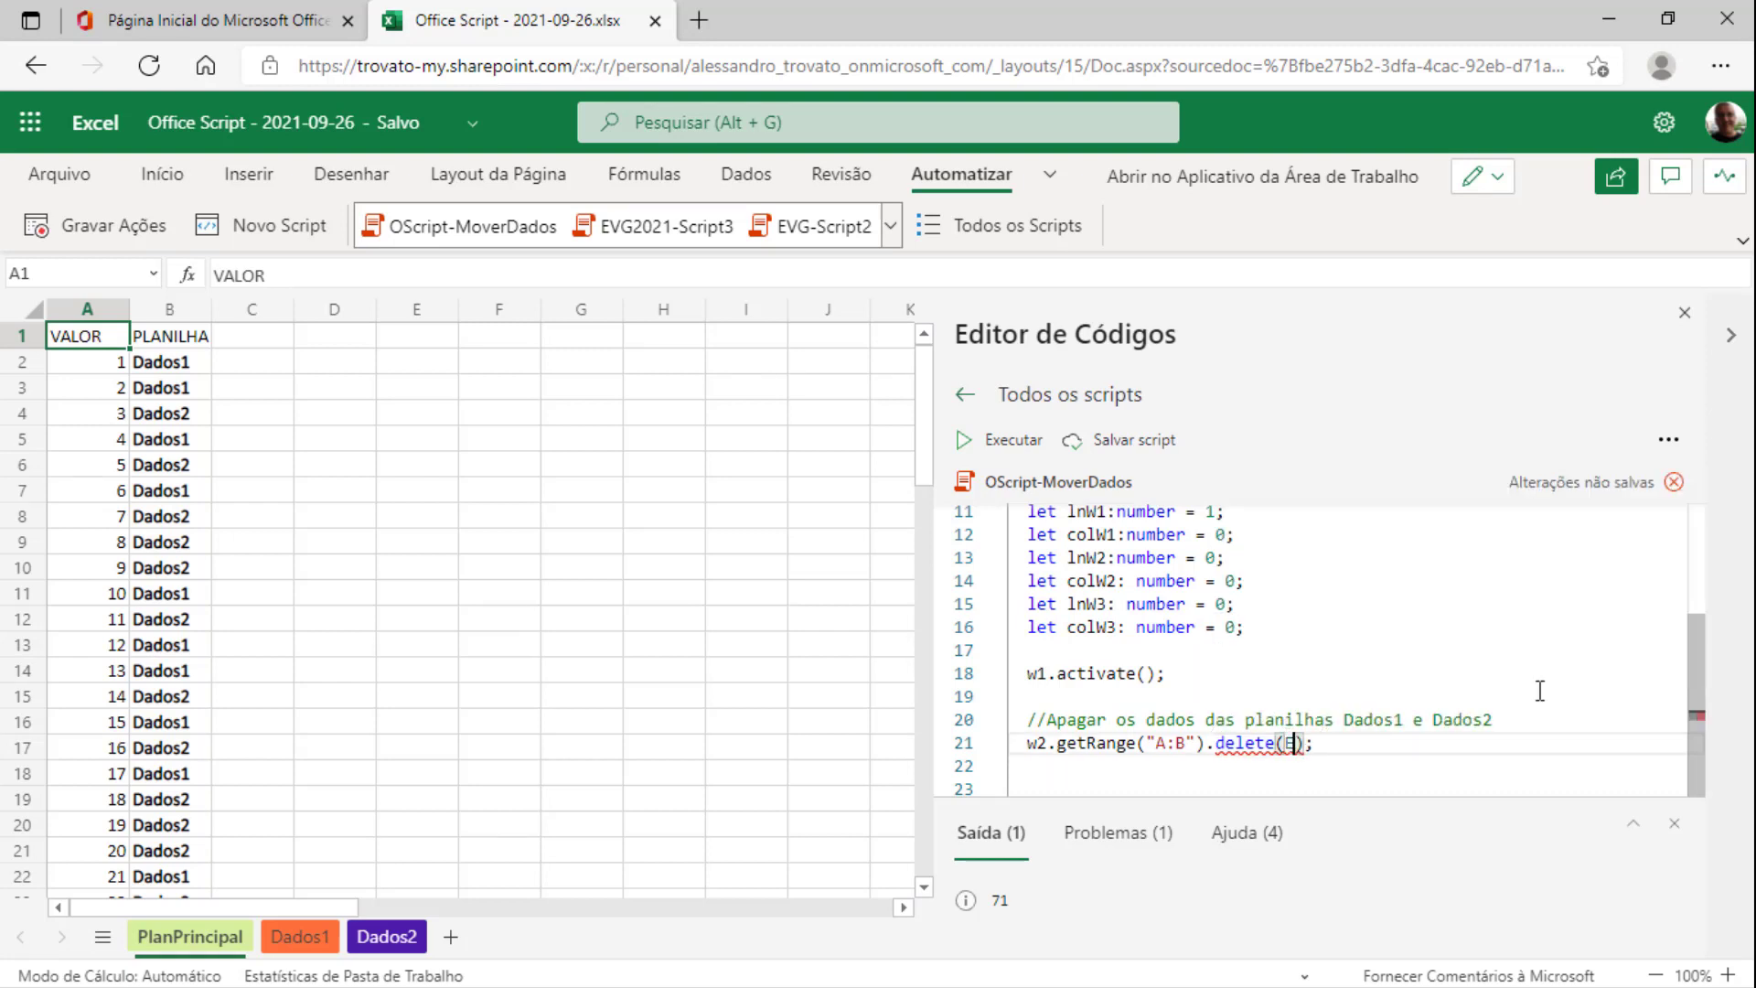
type("celS")
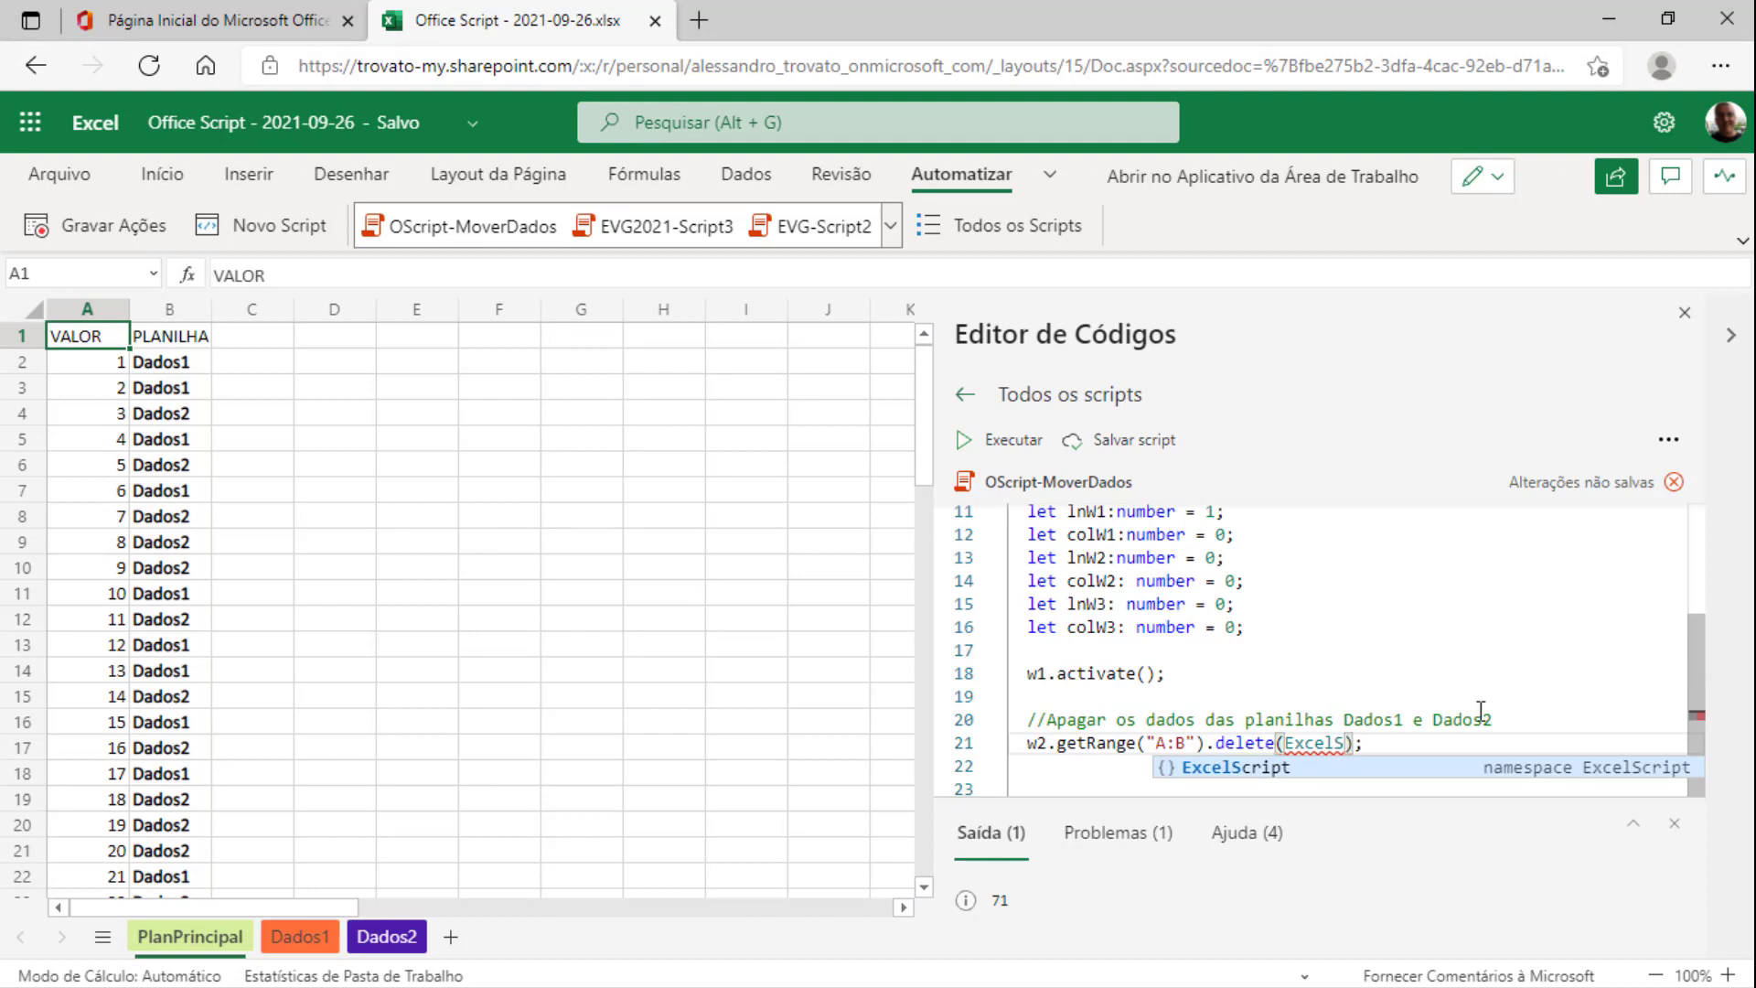
left_click(1257, 769)
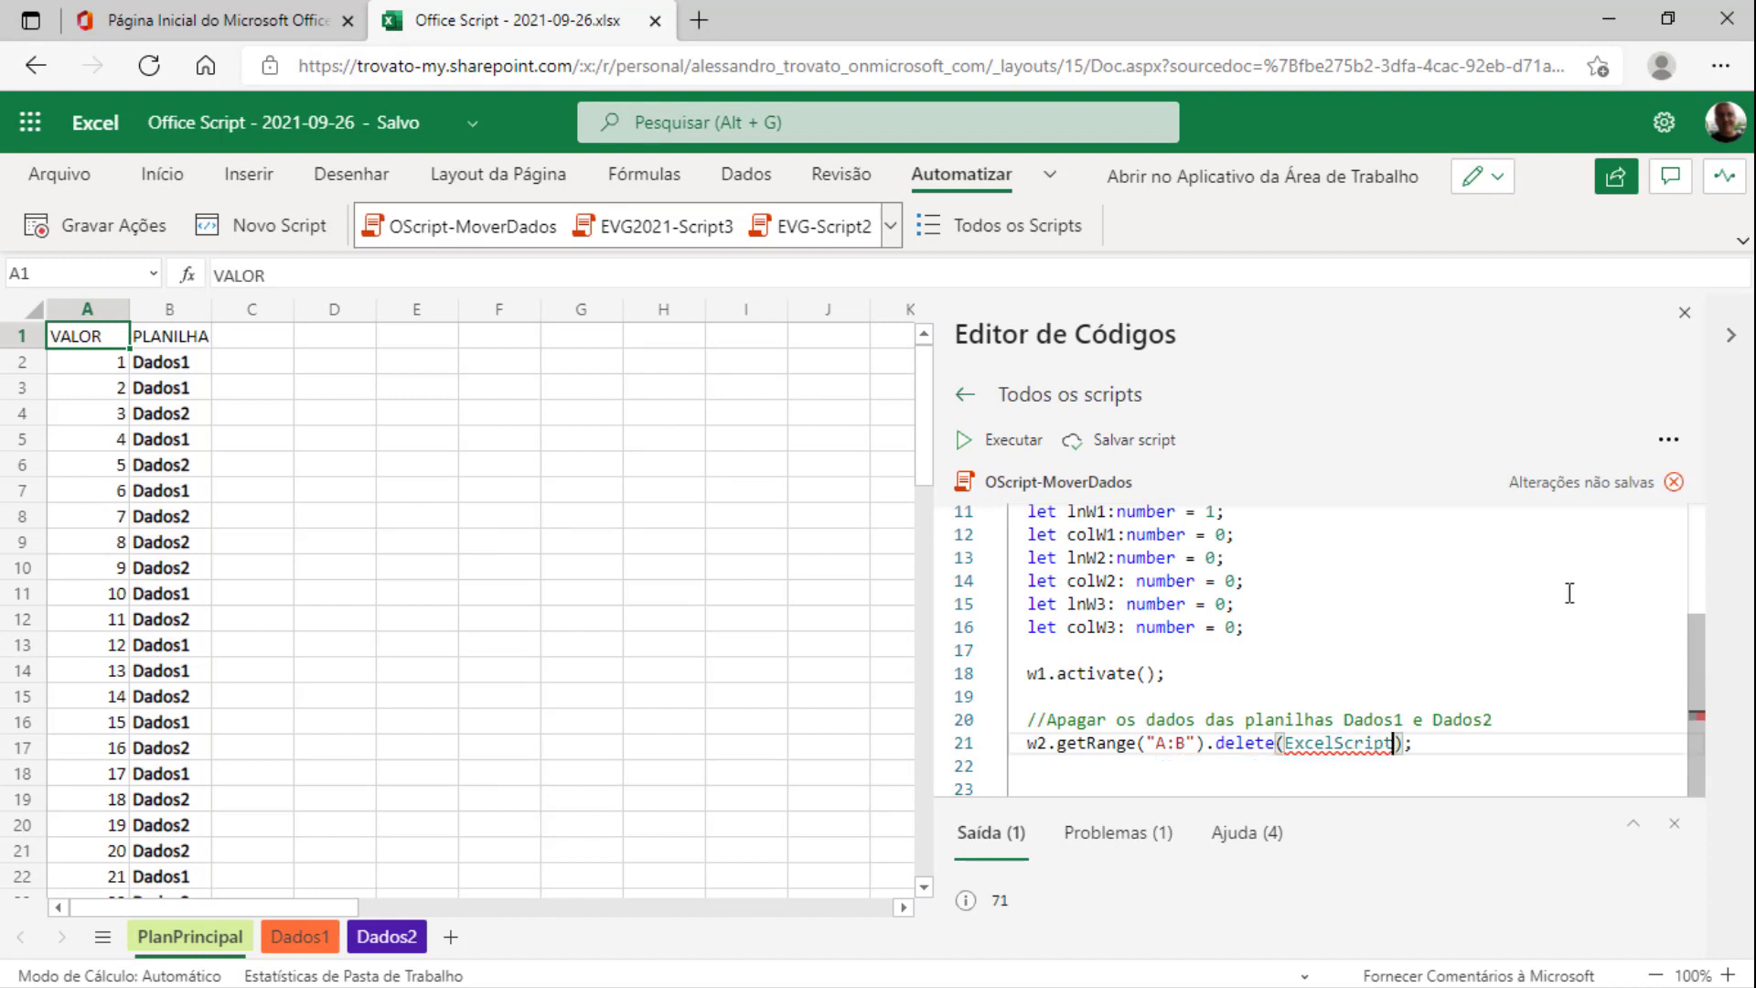
type(".dele")
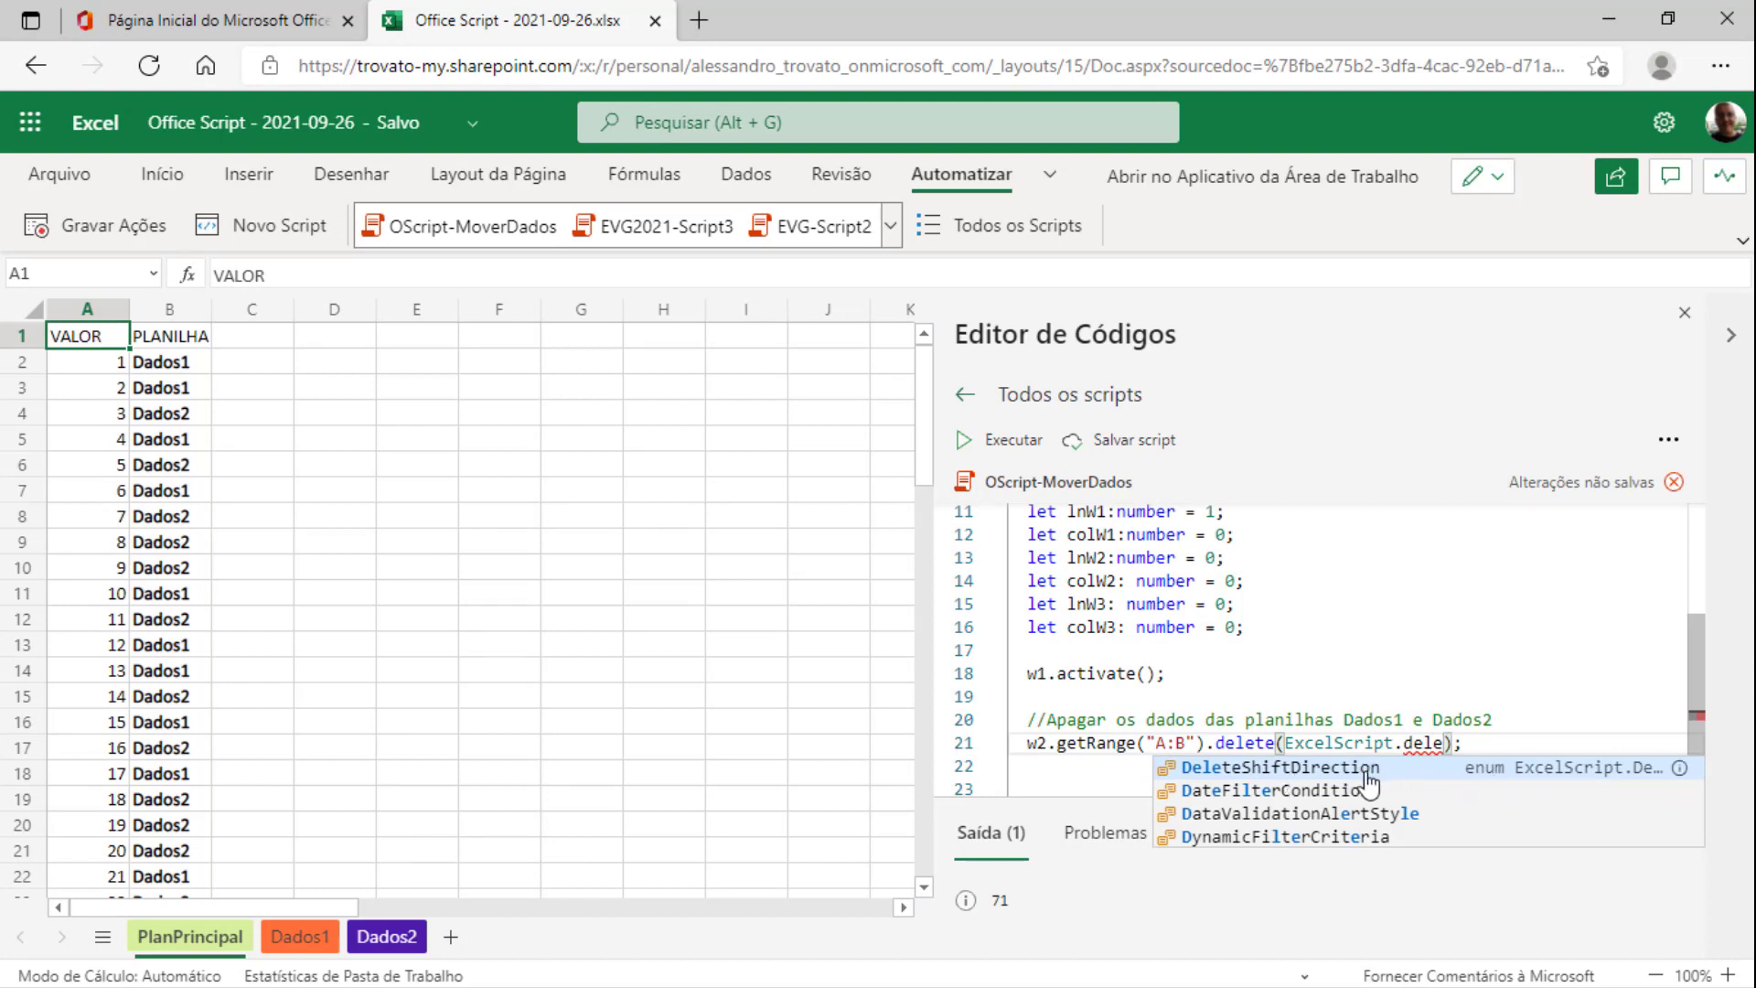
left_click(1495, 774)
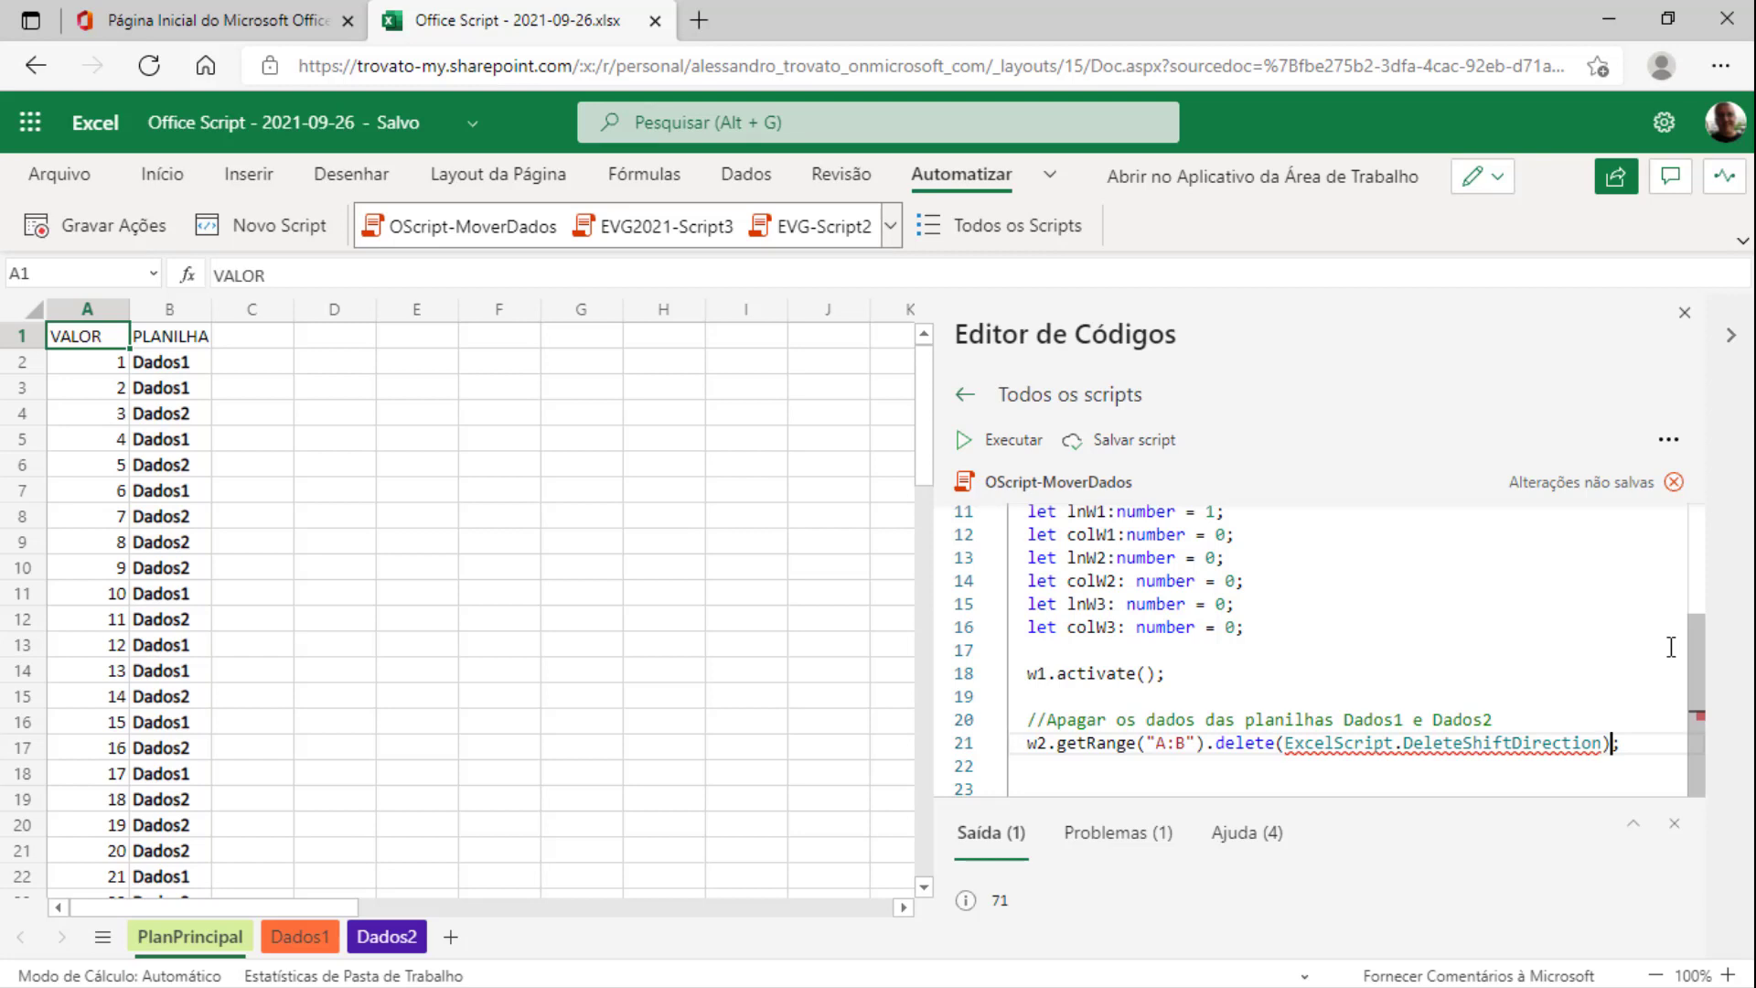
type(".le")
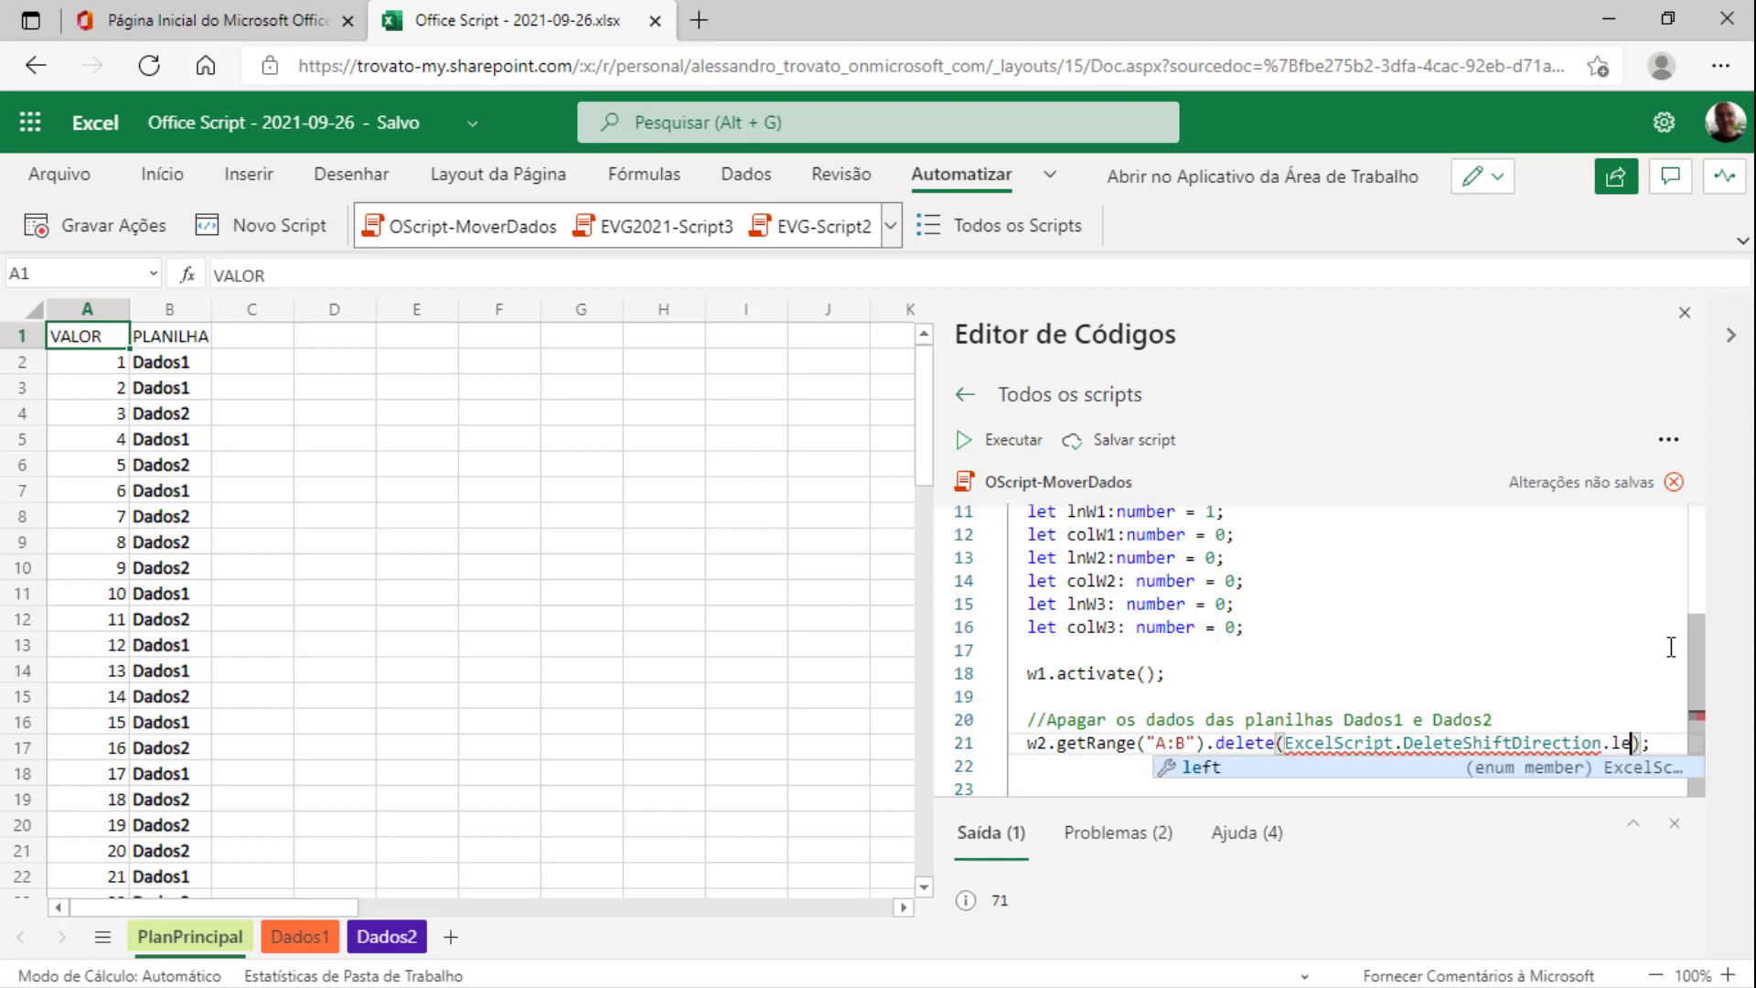
type("t")
key("Return")
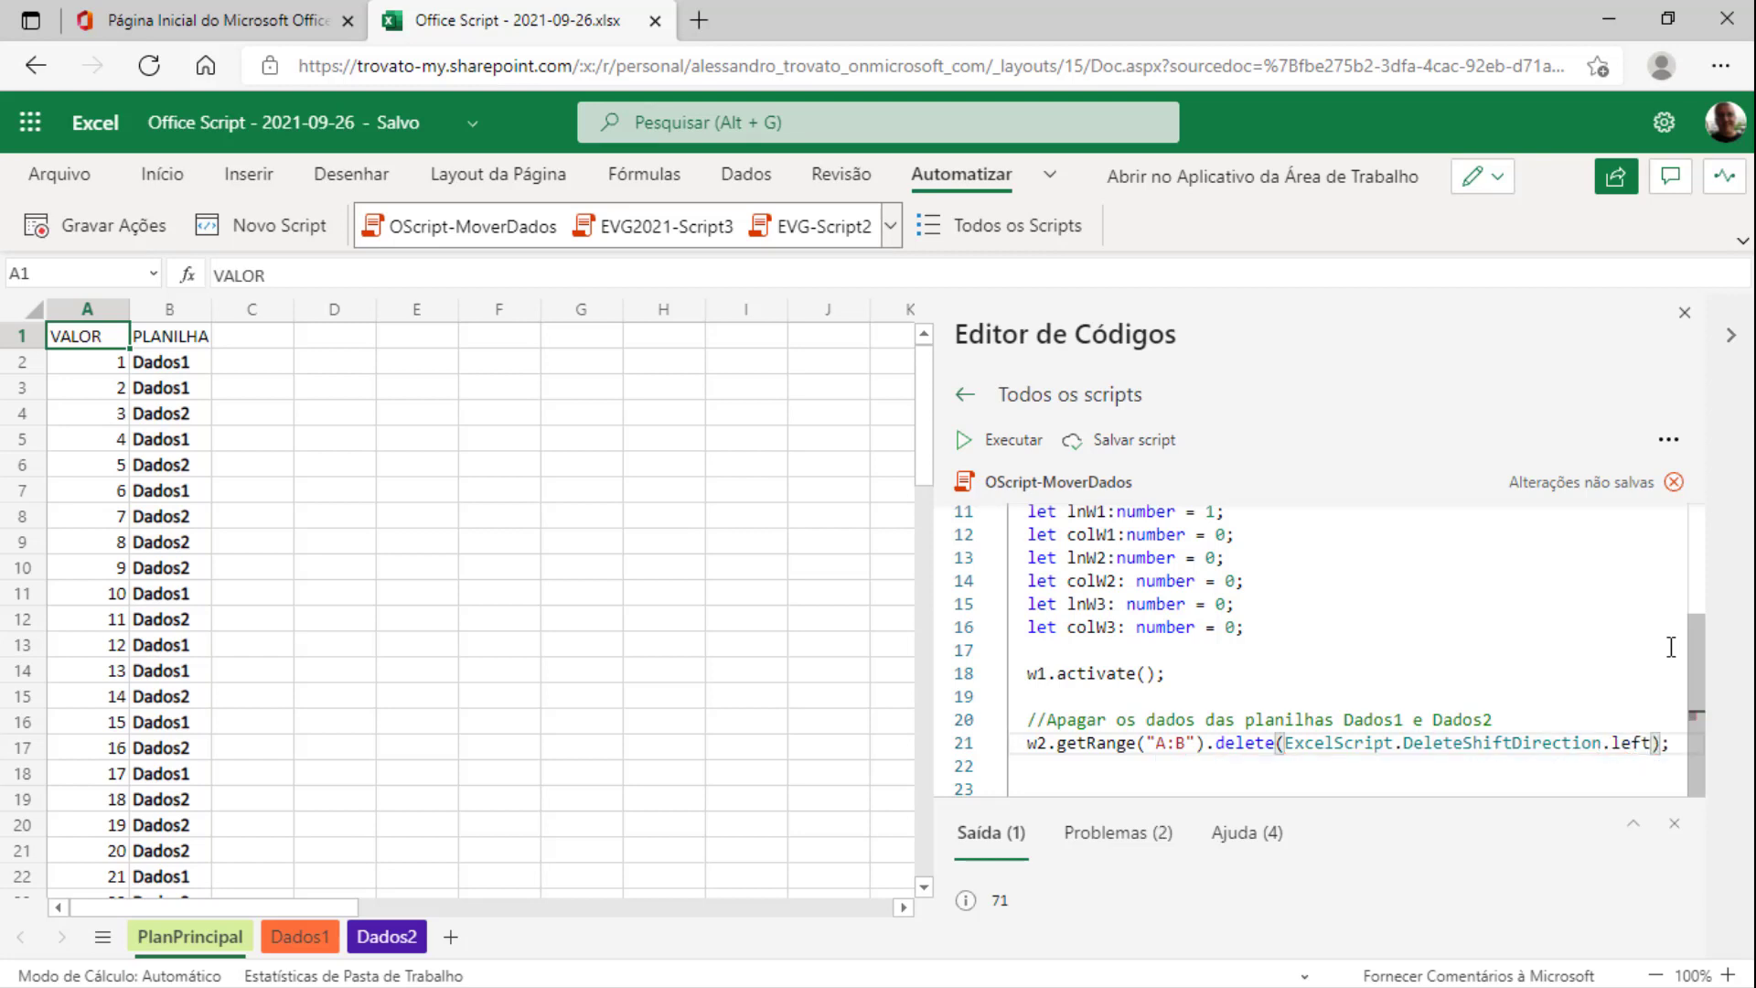
key("Down")
Write w3.getRange("A:B").delete(ExcelScript.DeleteShiftDirection.left); on line 22
type("w")
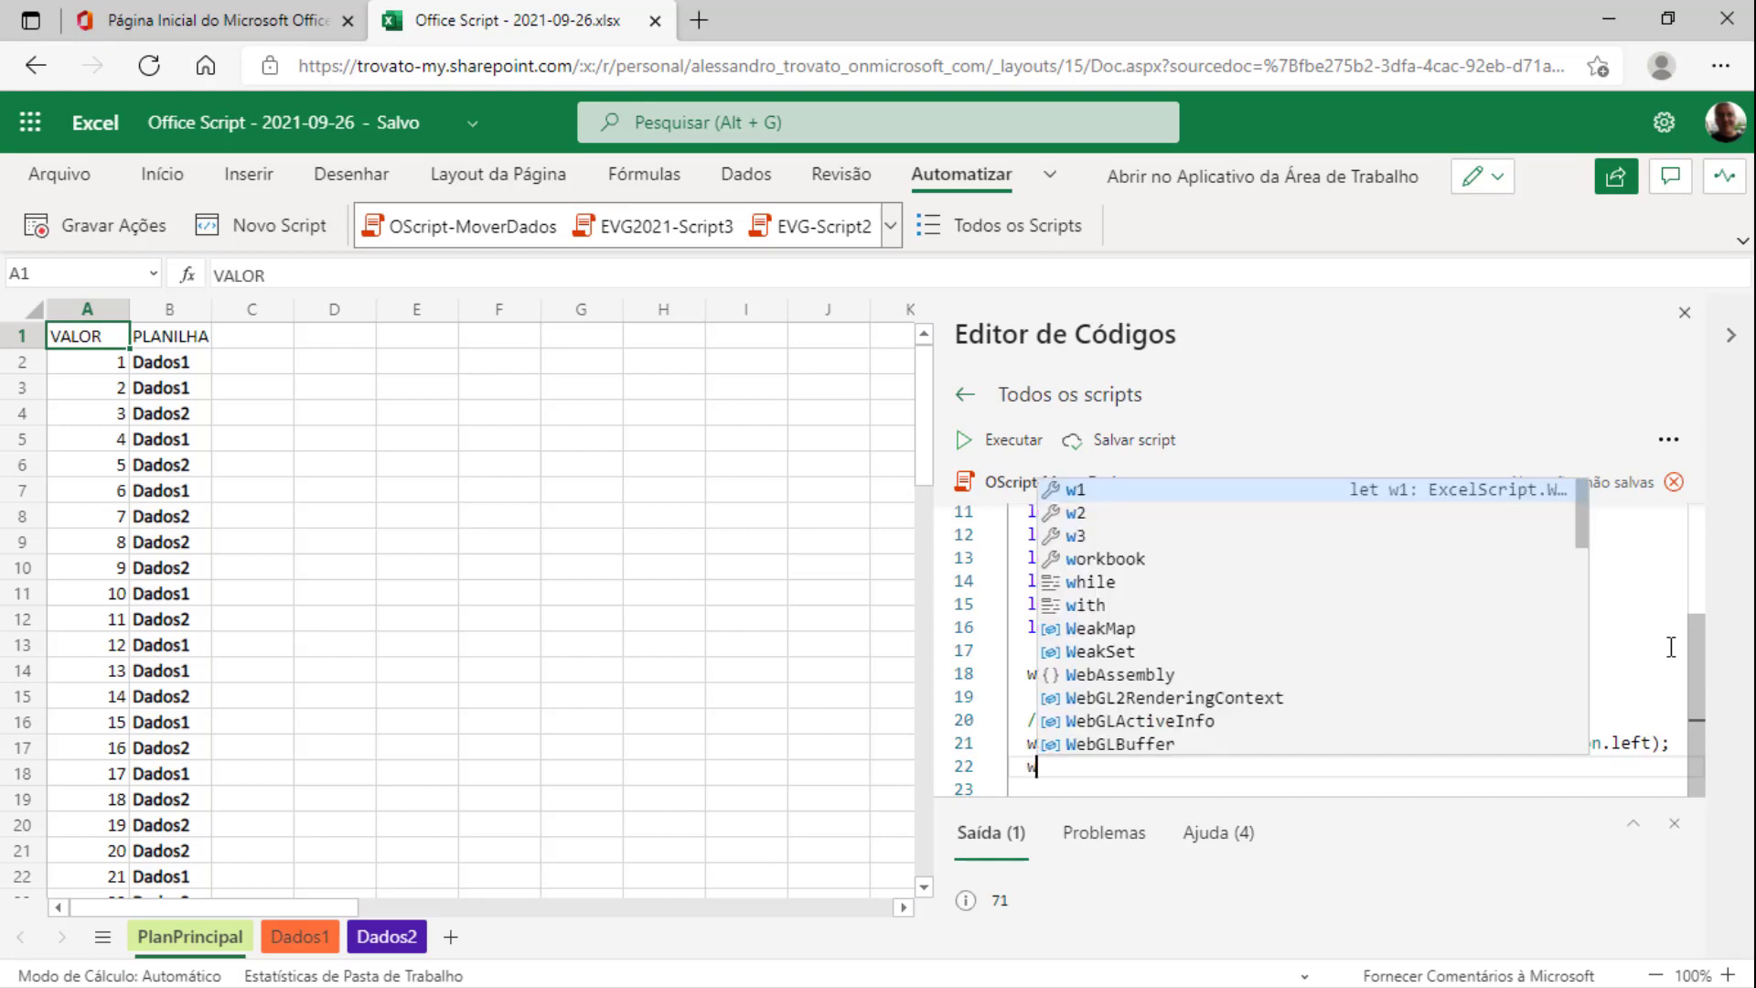
type("3.g")
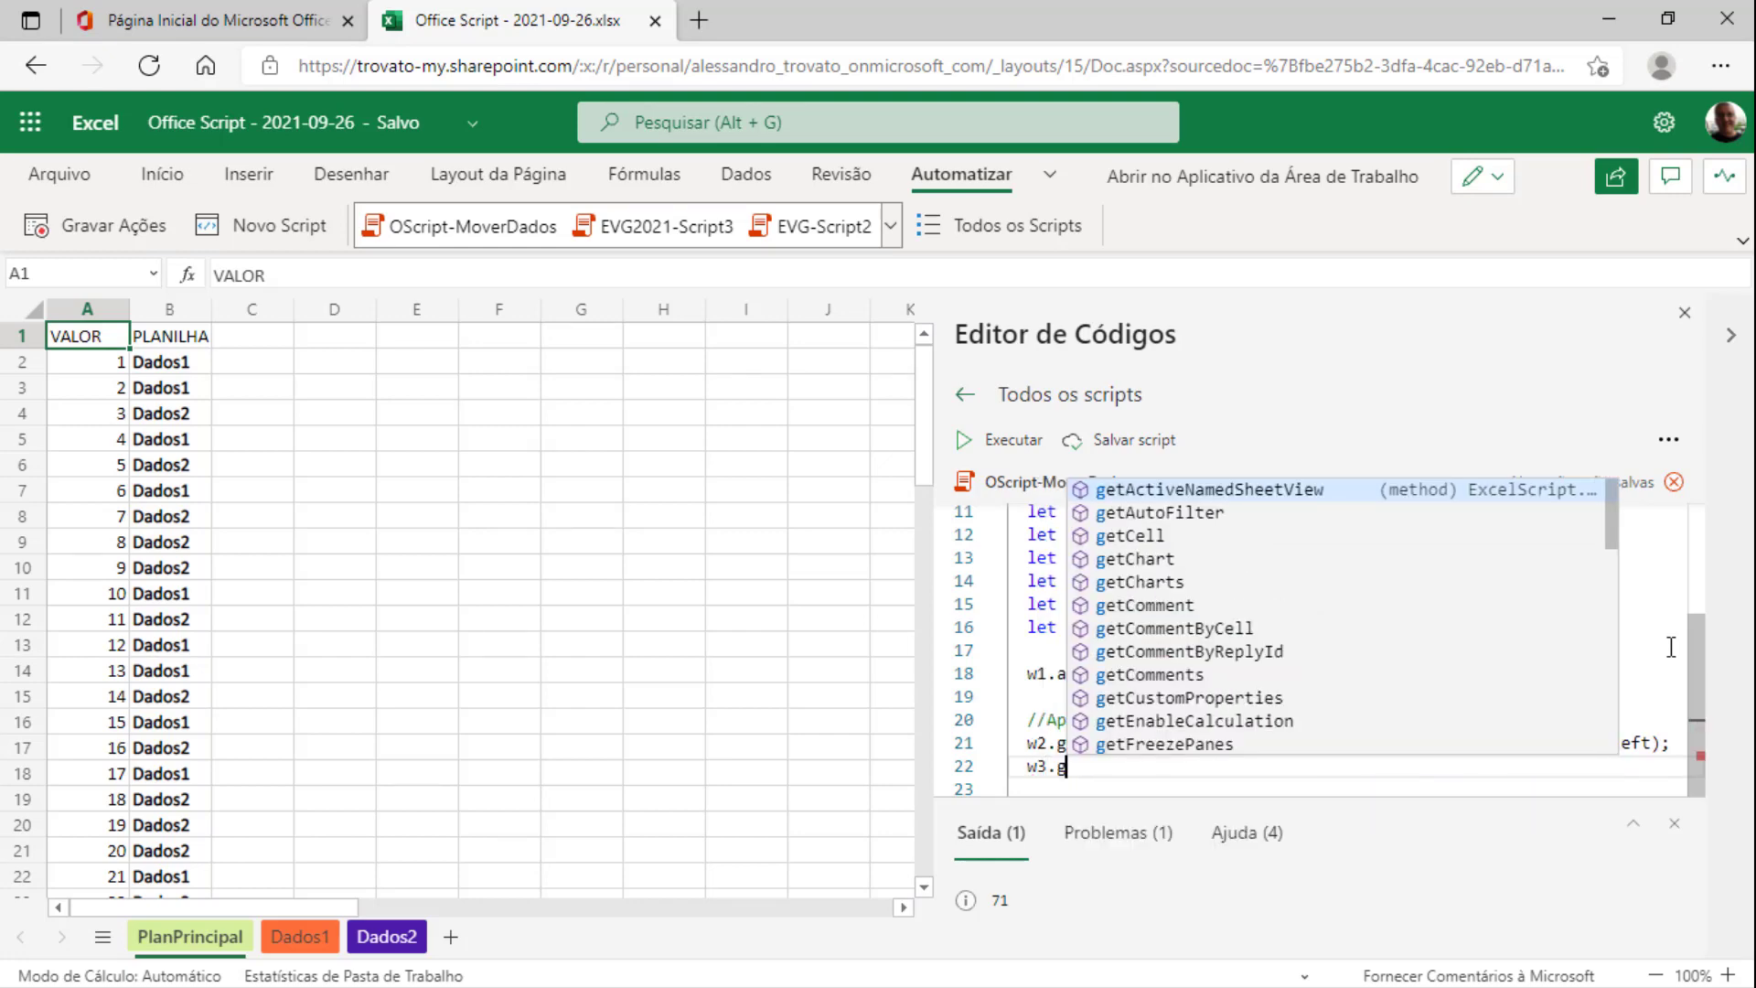
type("etRange(\"")
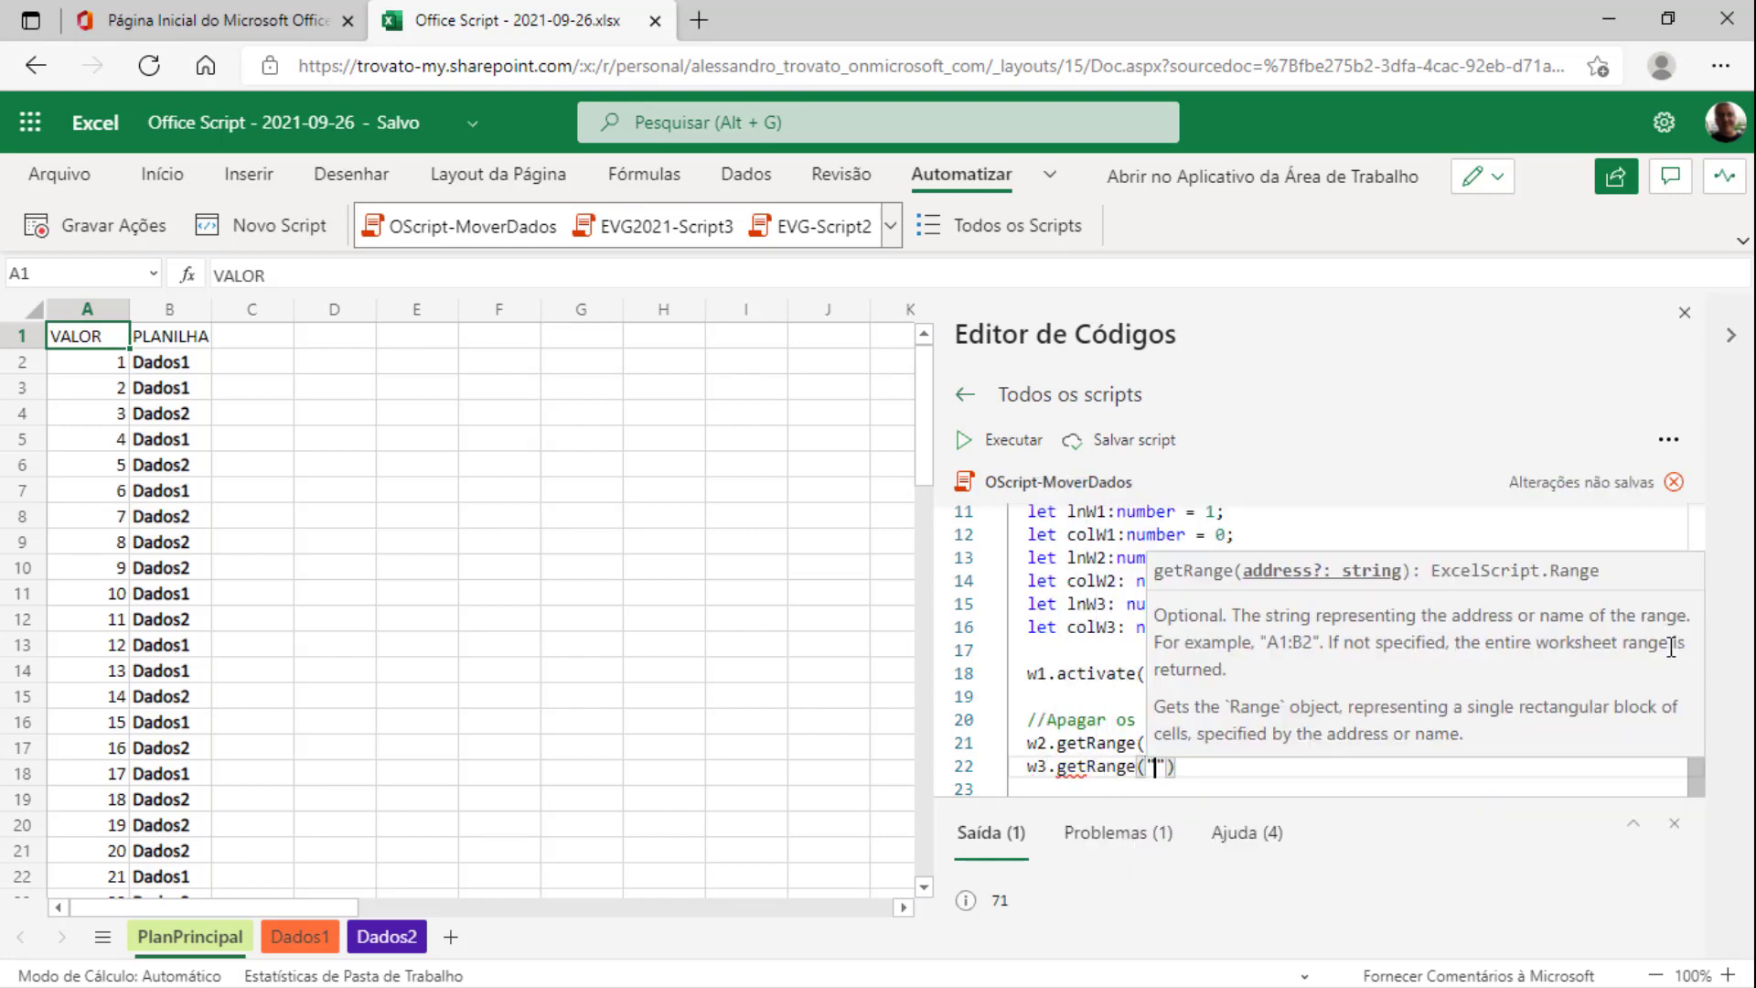
type("AB")
key("Left")
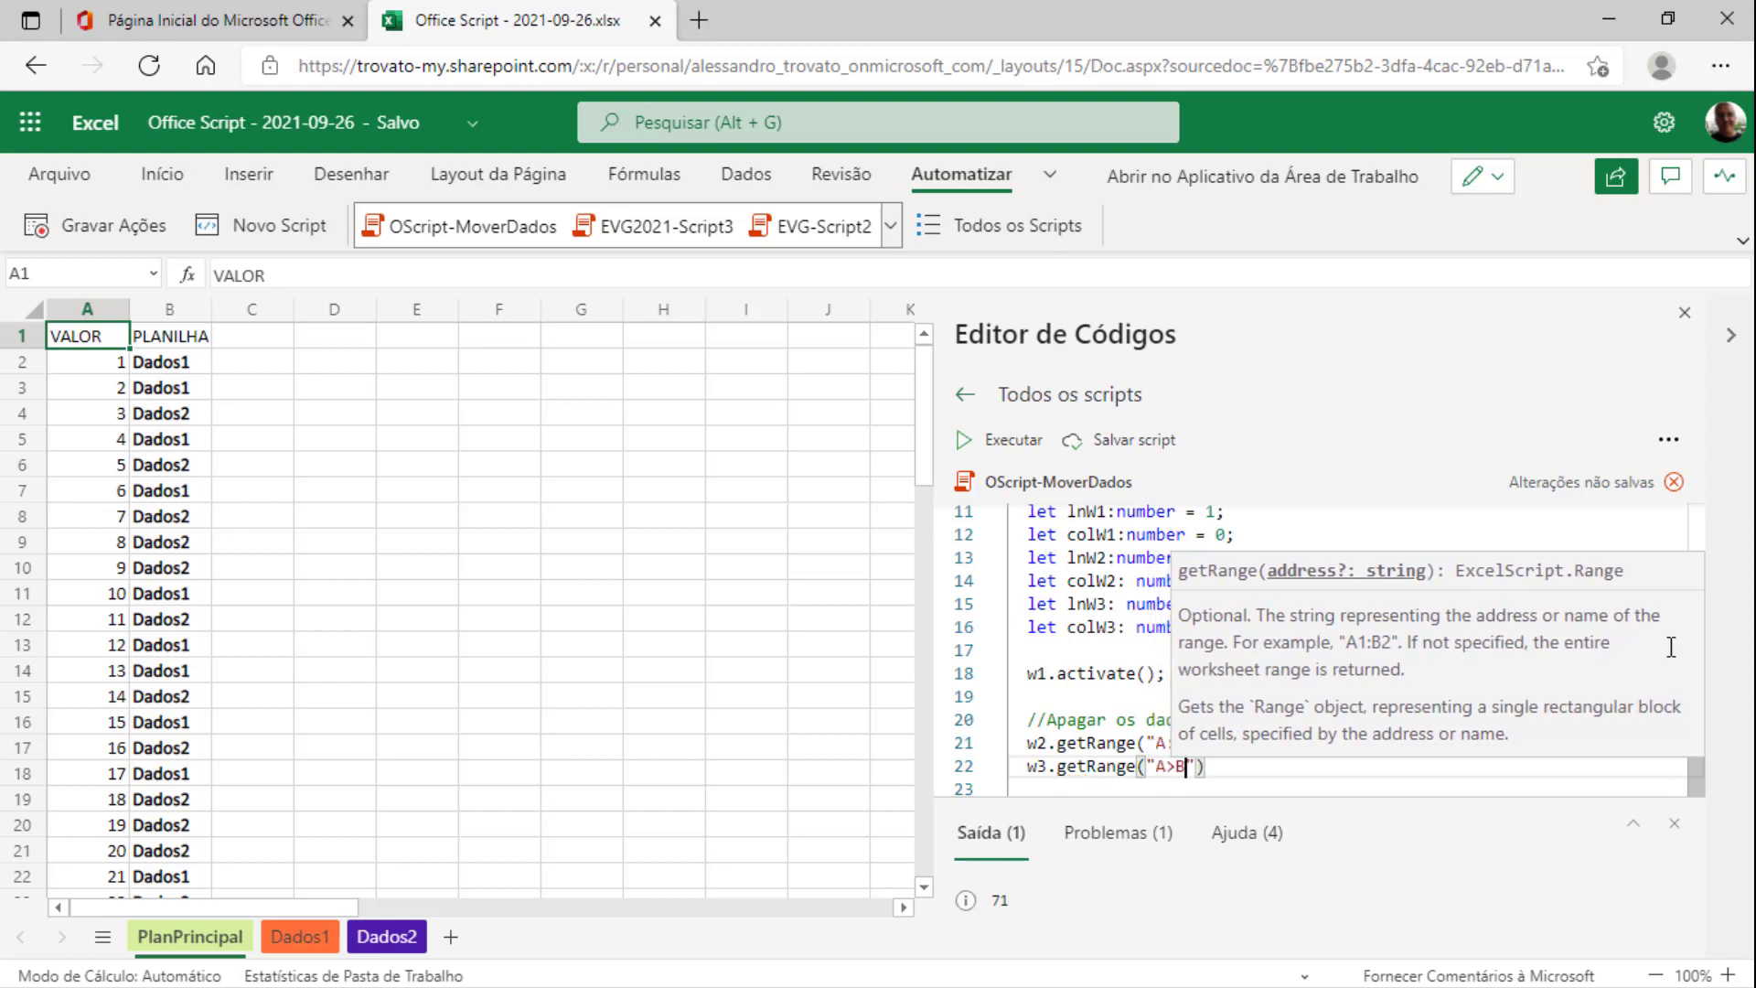
type(">:")
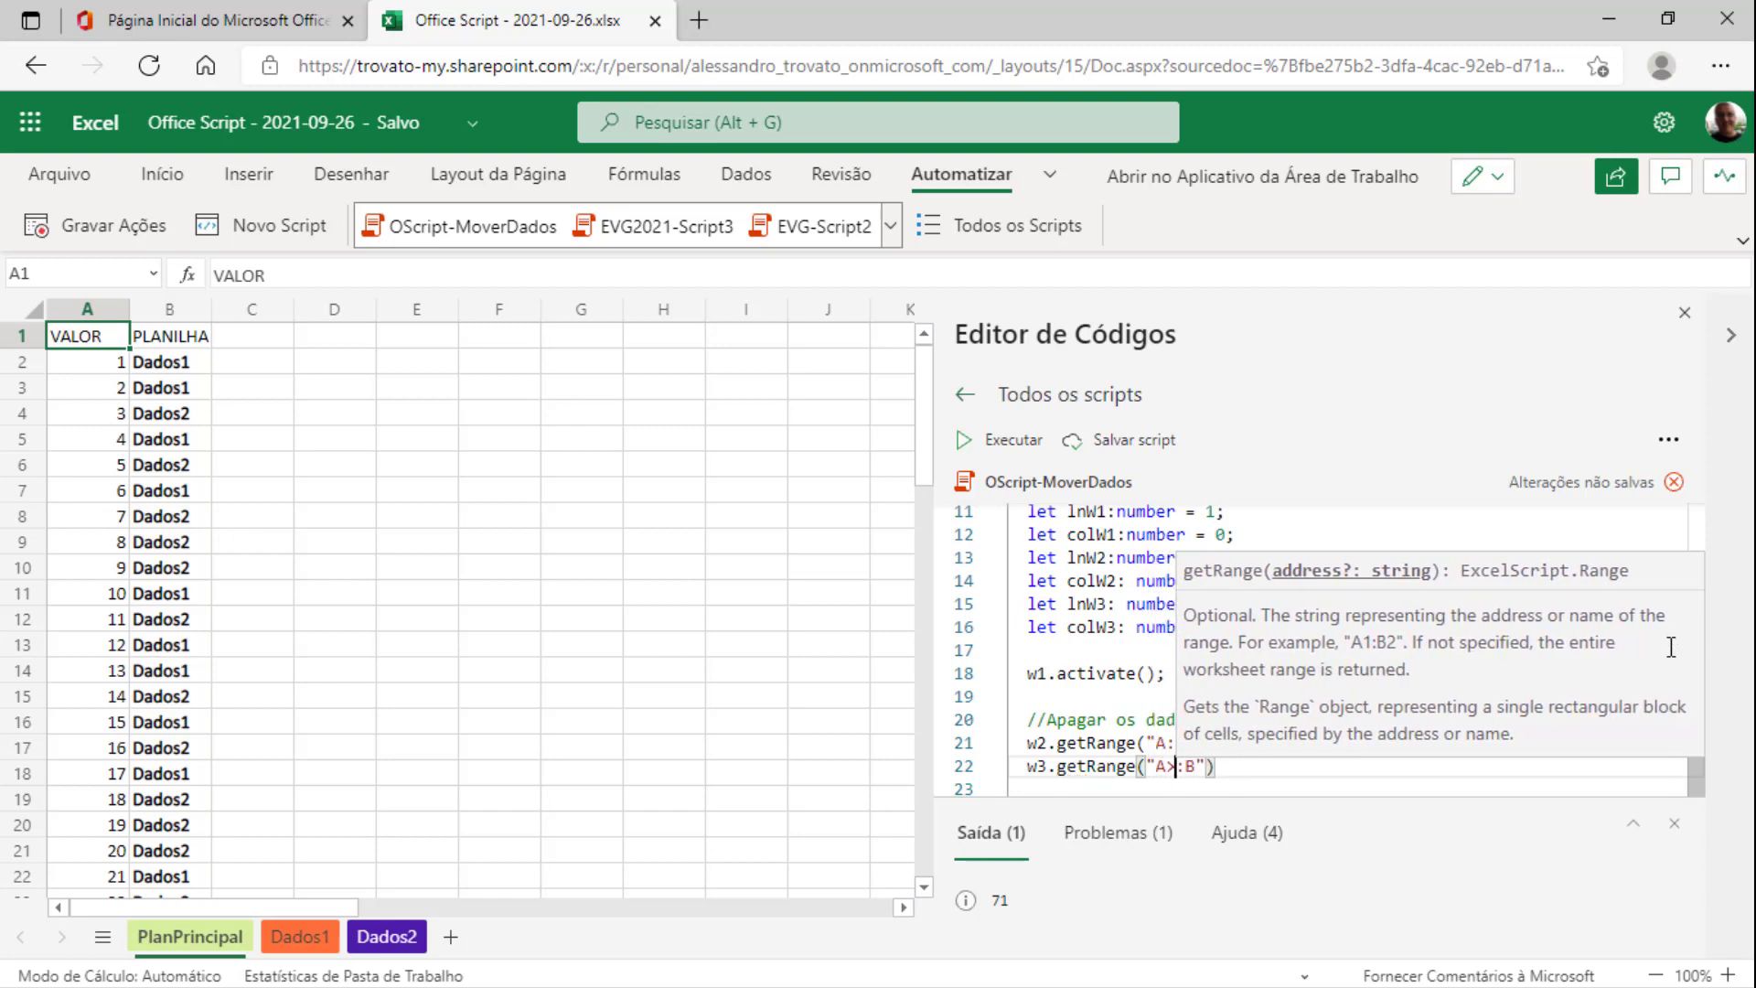
key("End")
type("delet")
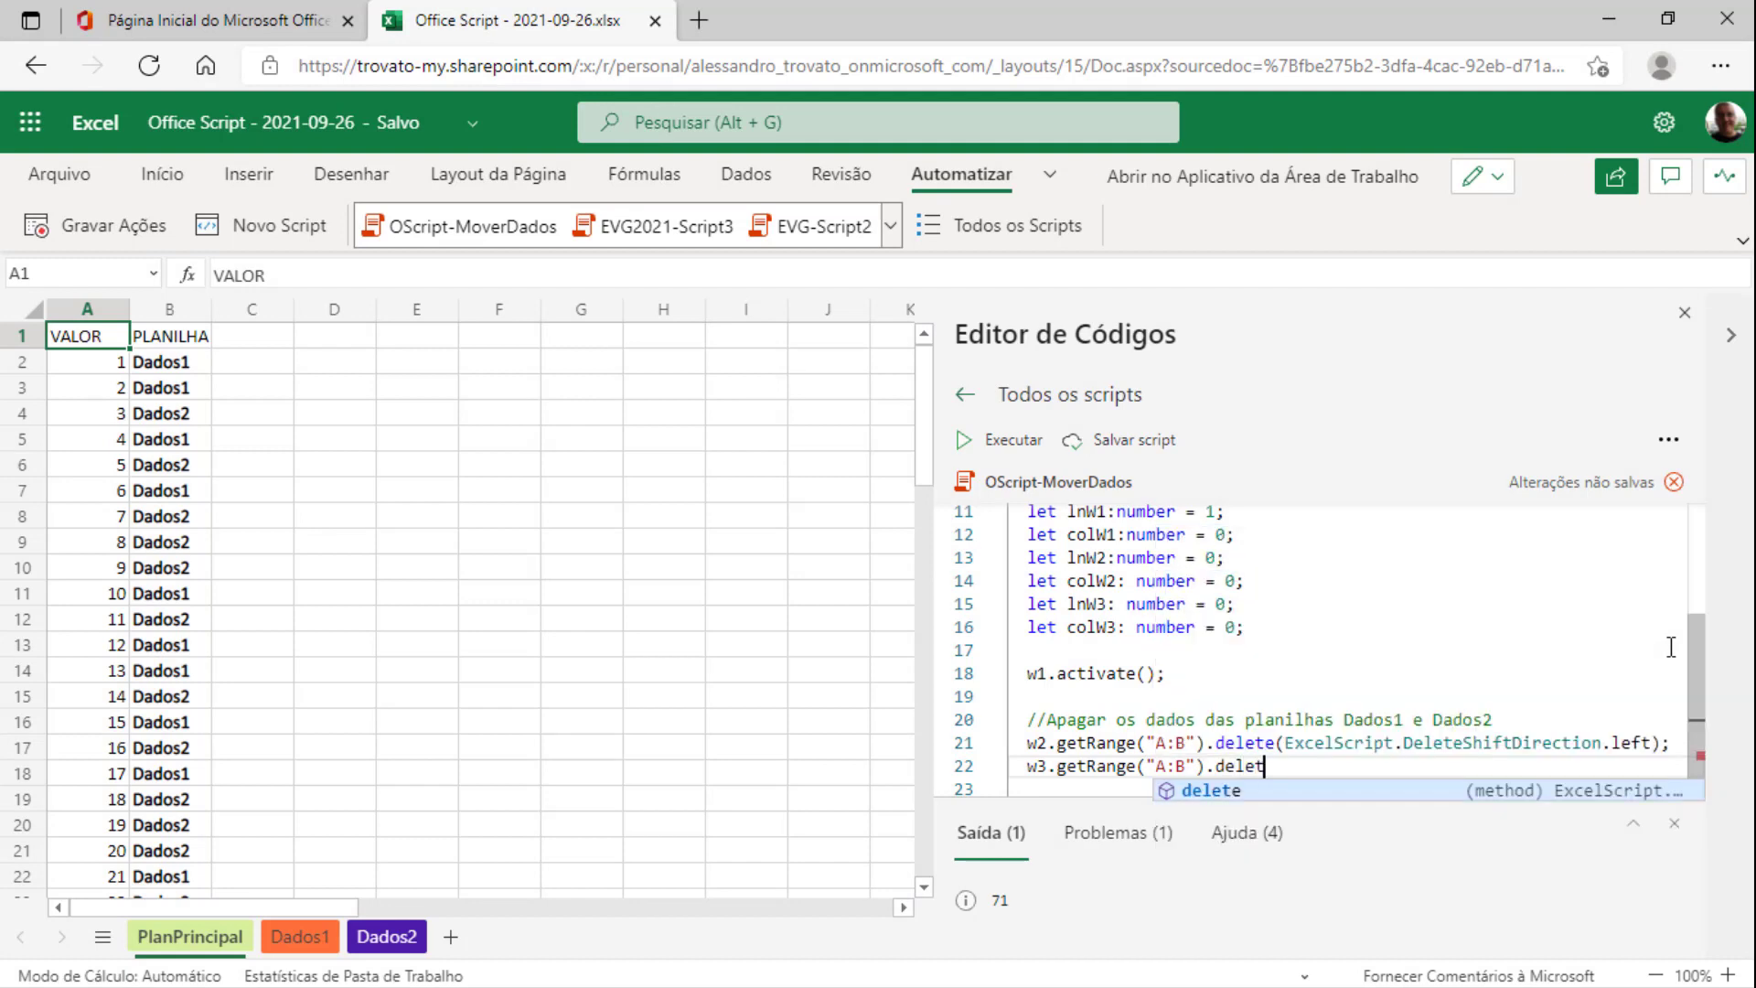
type("e(")
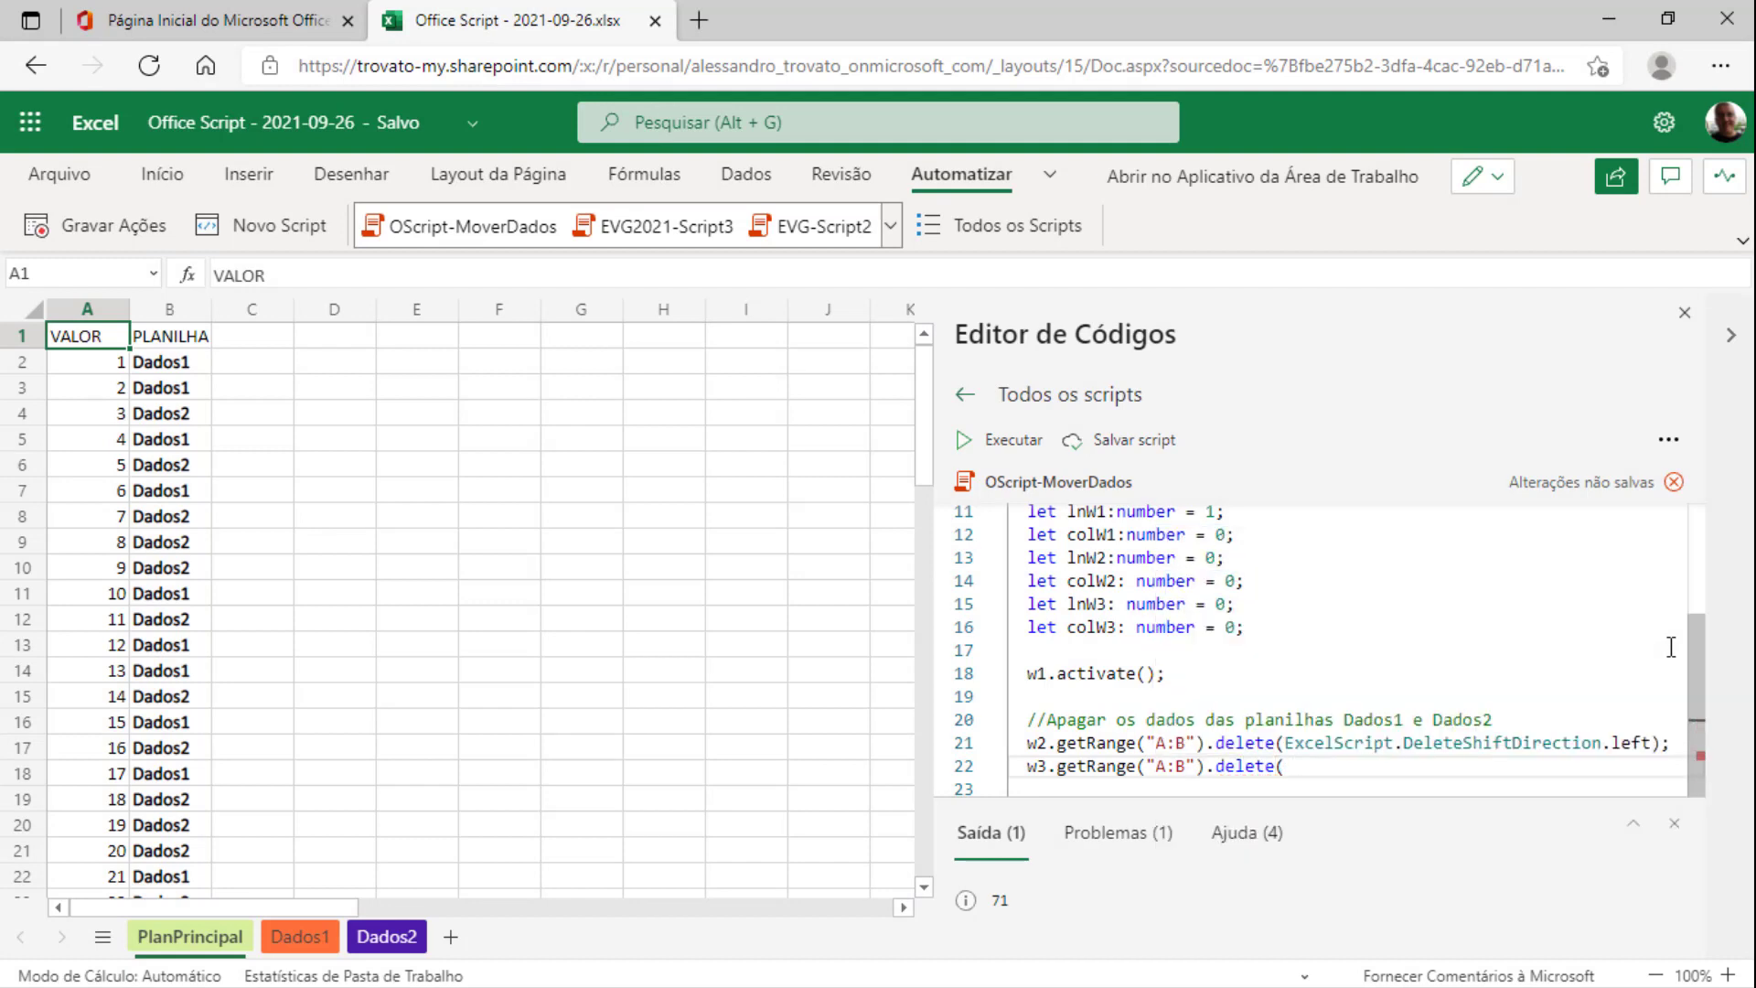
type("Ex")
key("Tab")
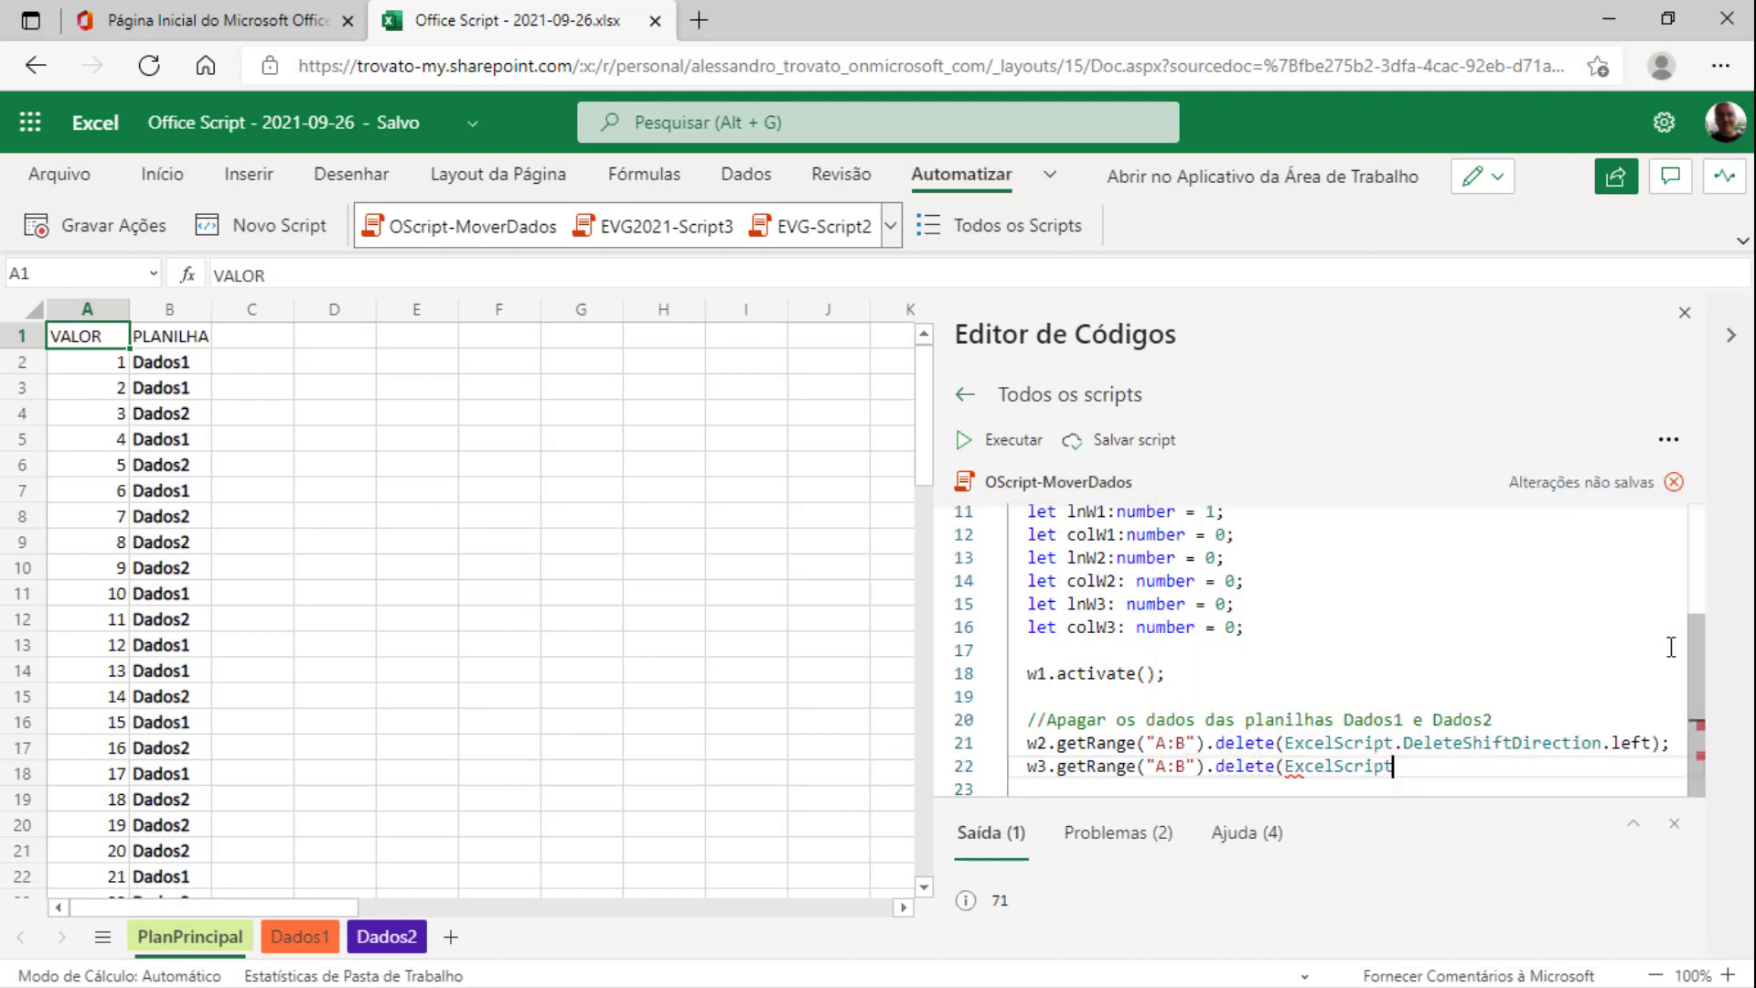
type(".De")
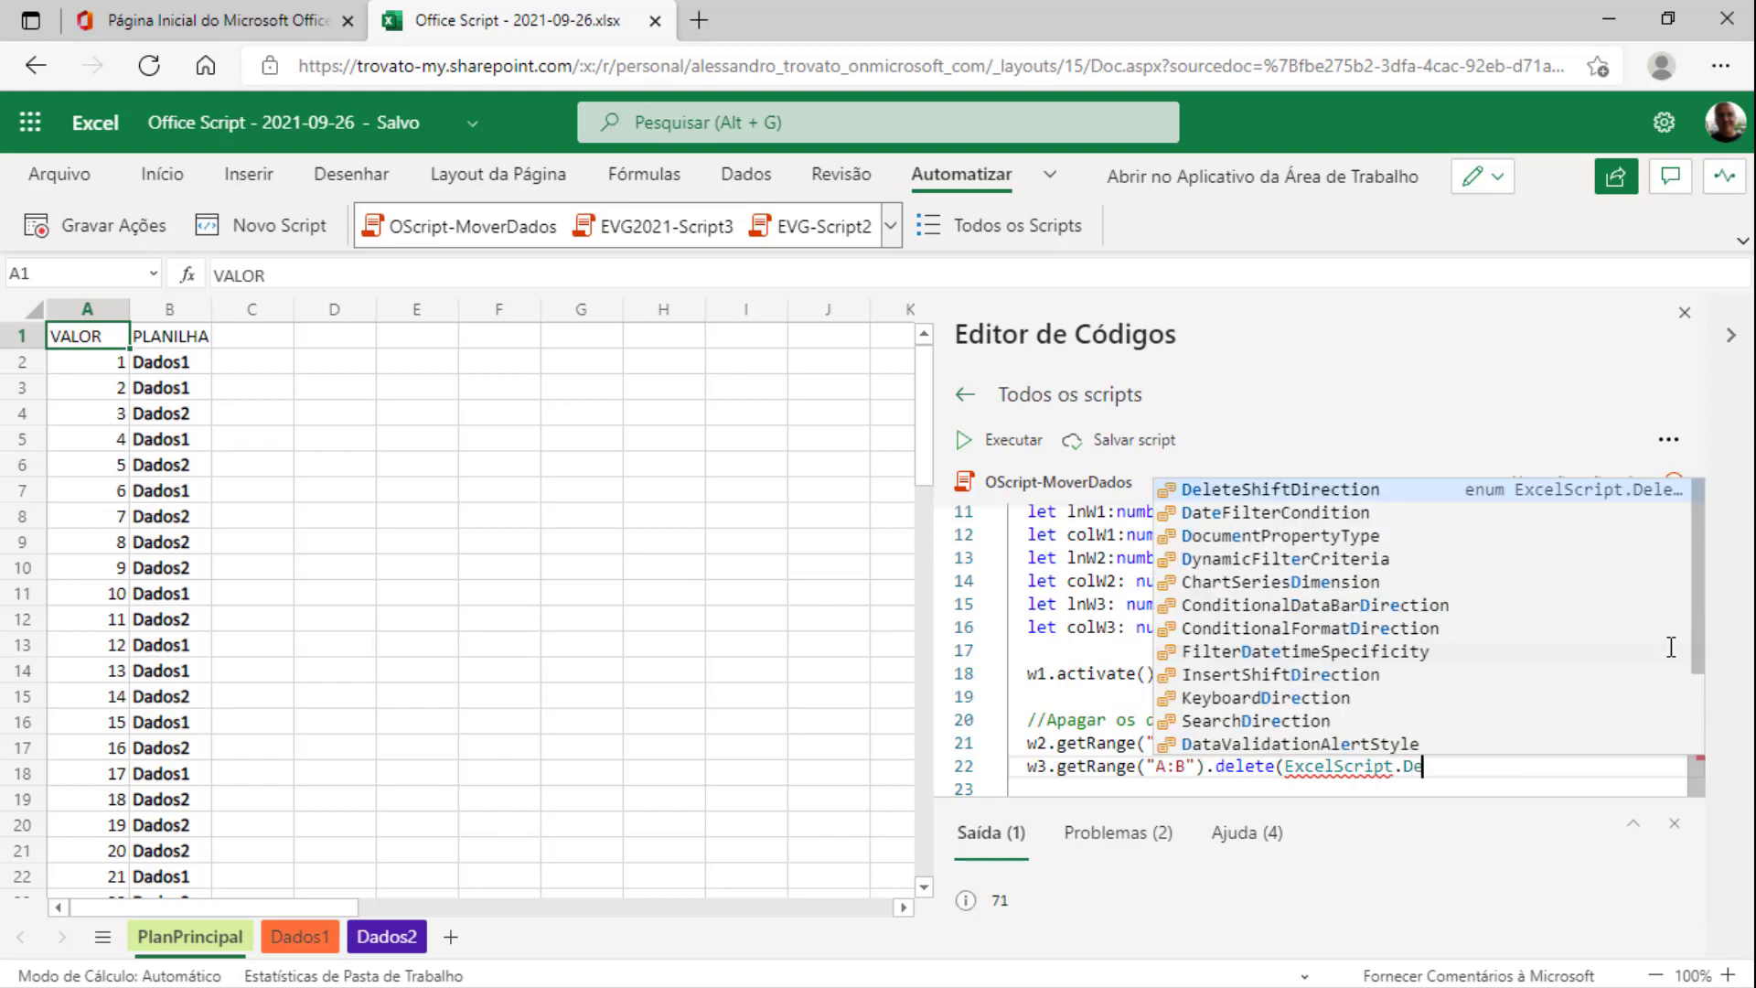
type("leteS")
key("Tab")
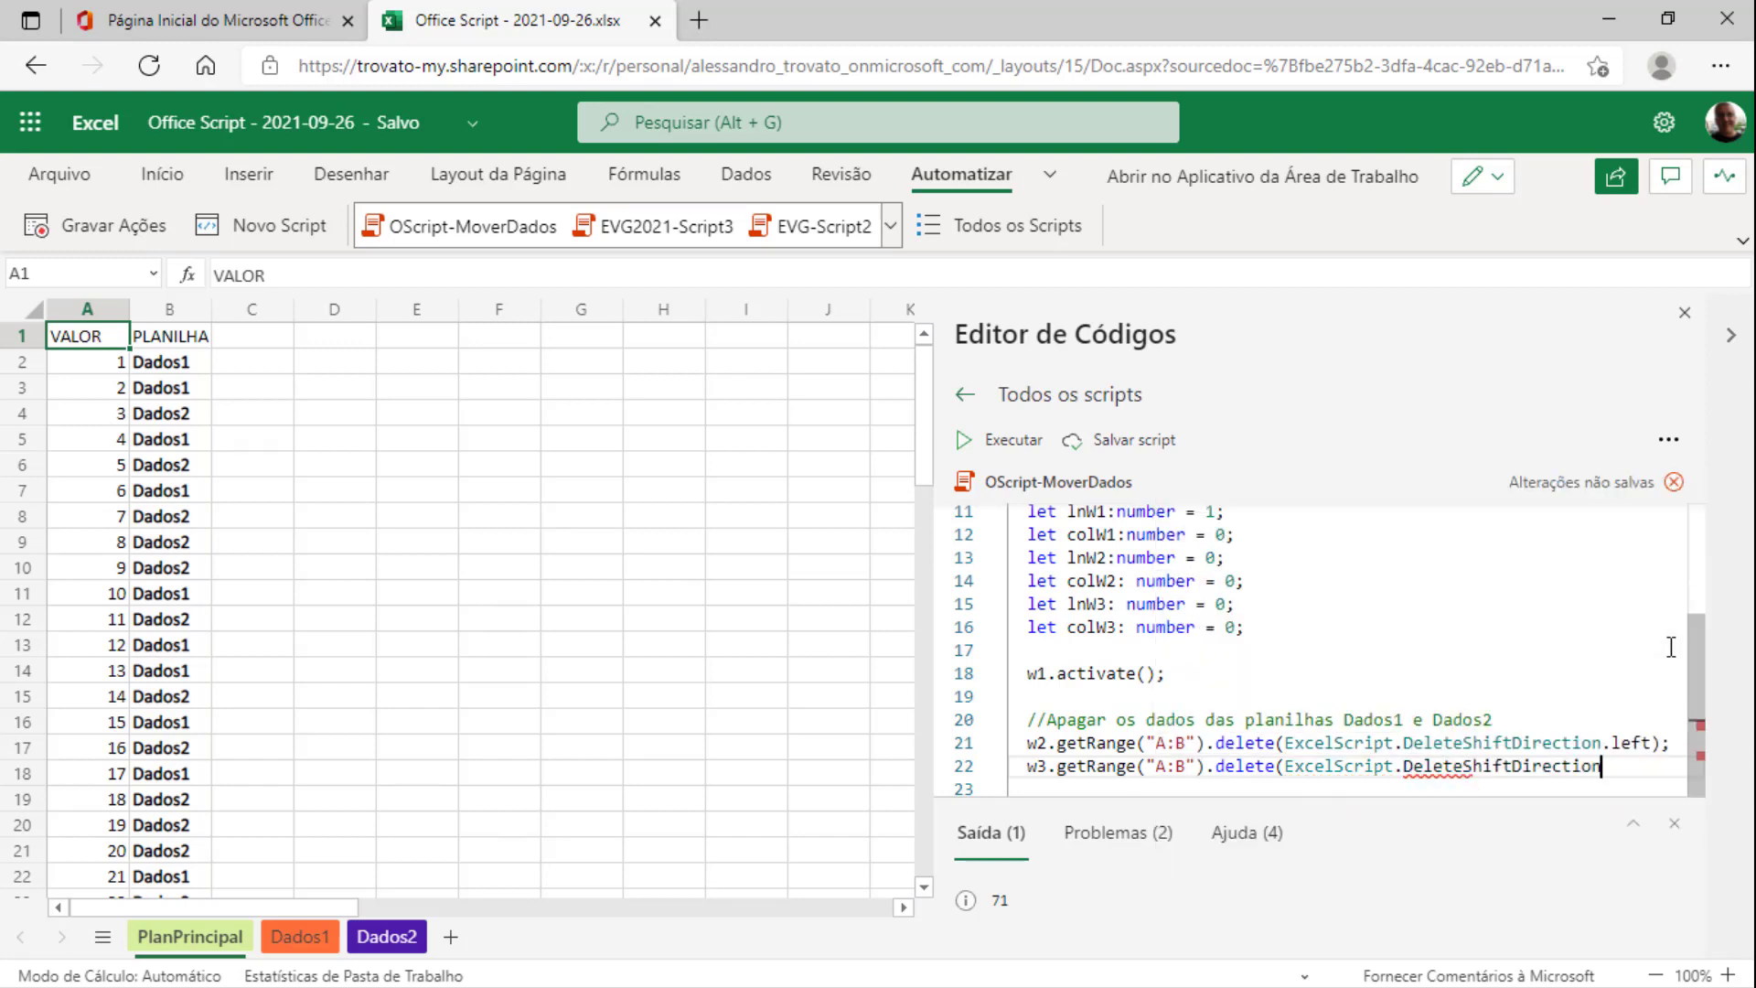
type(".left")
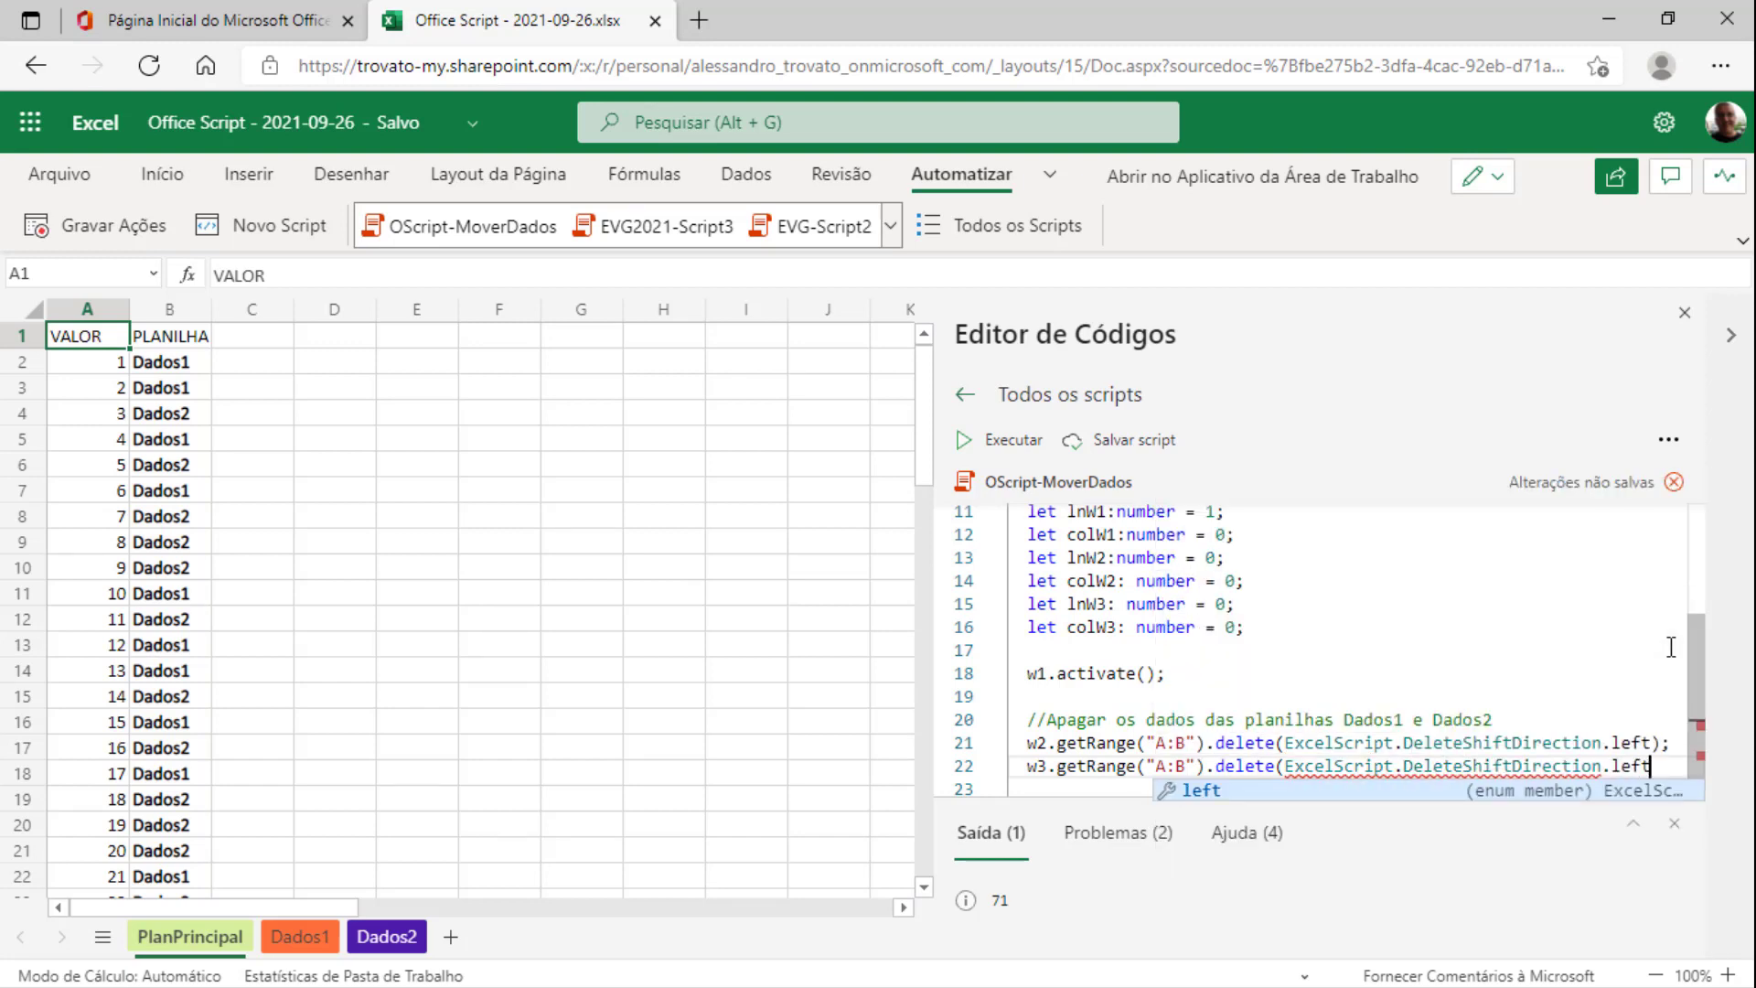
type(");")
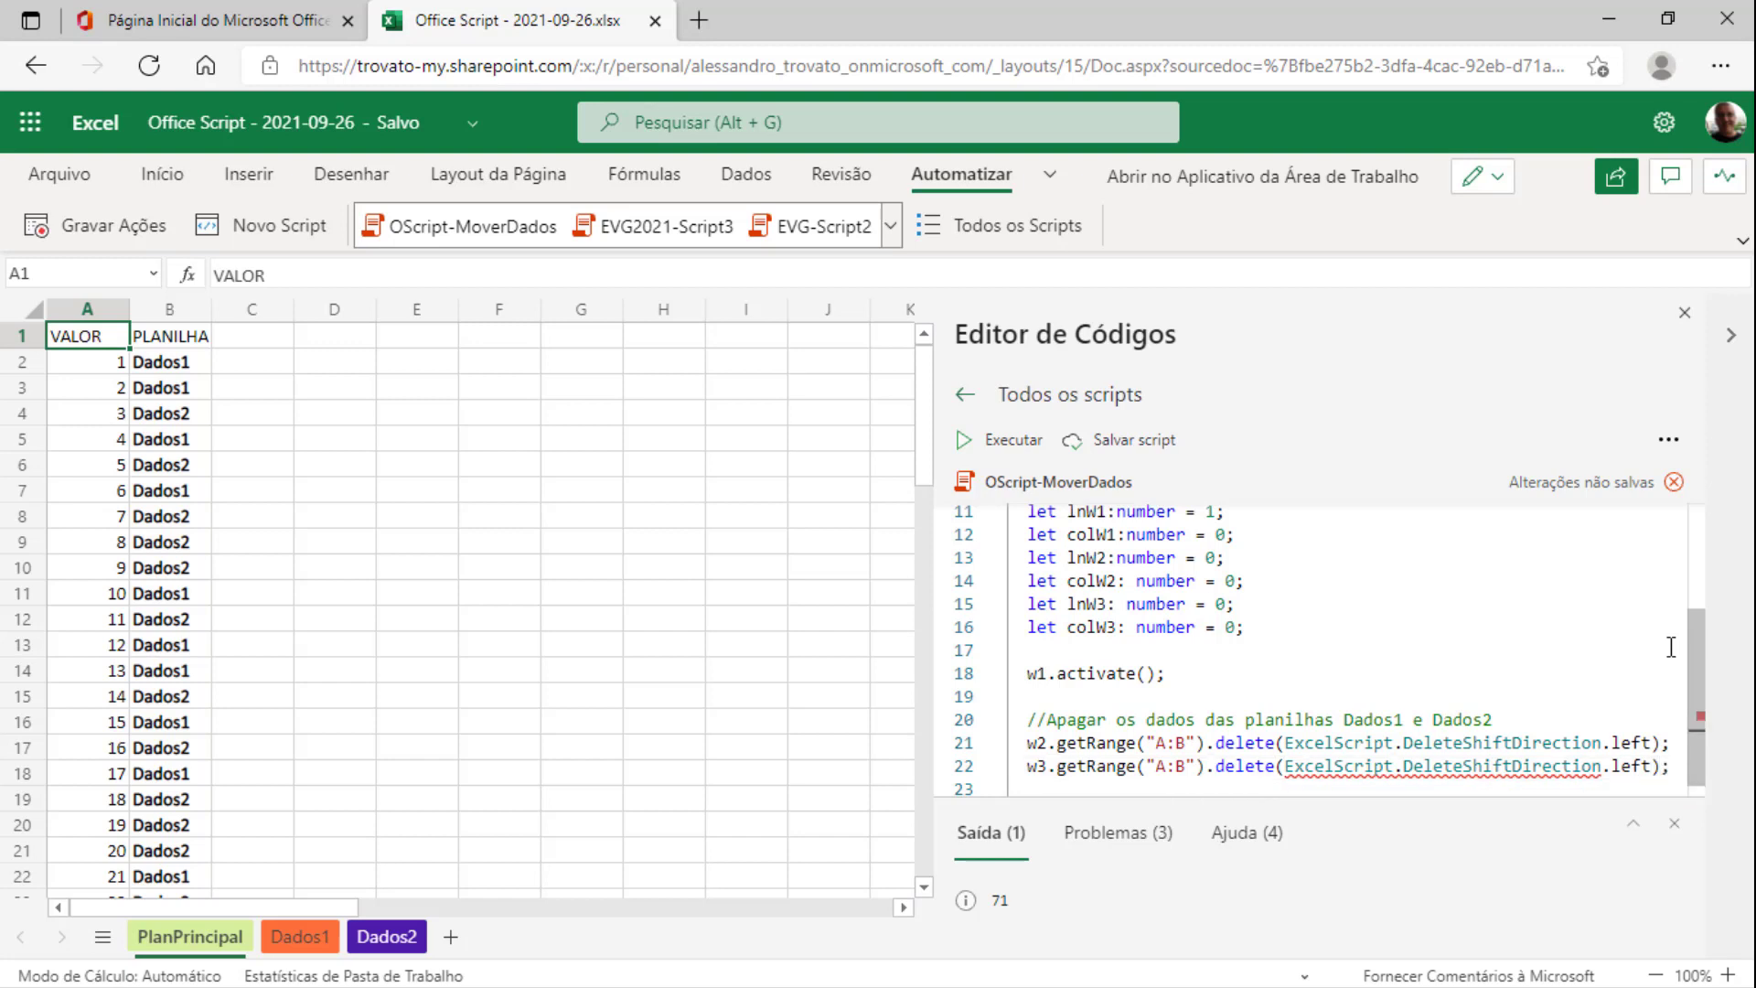
scroll(414, 869, "down", 2)
Enter test 'x' values in cells A1 and B1 of the Dados2 sheet
scroll(412, 864, "down", 2)
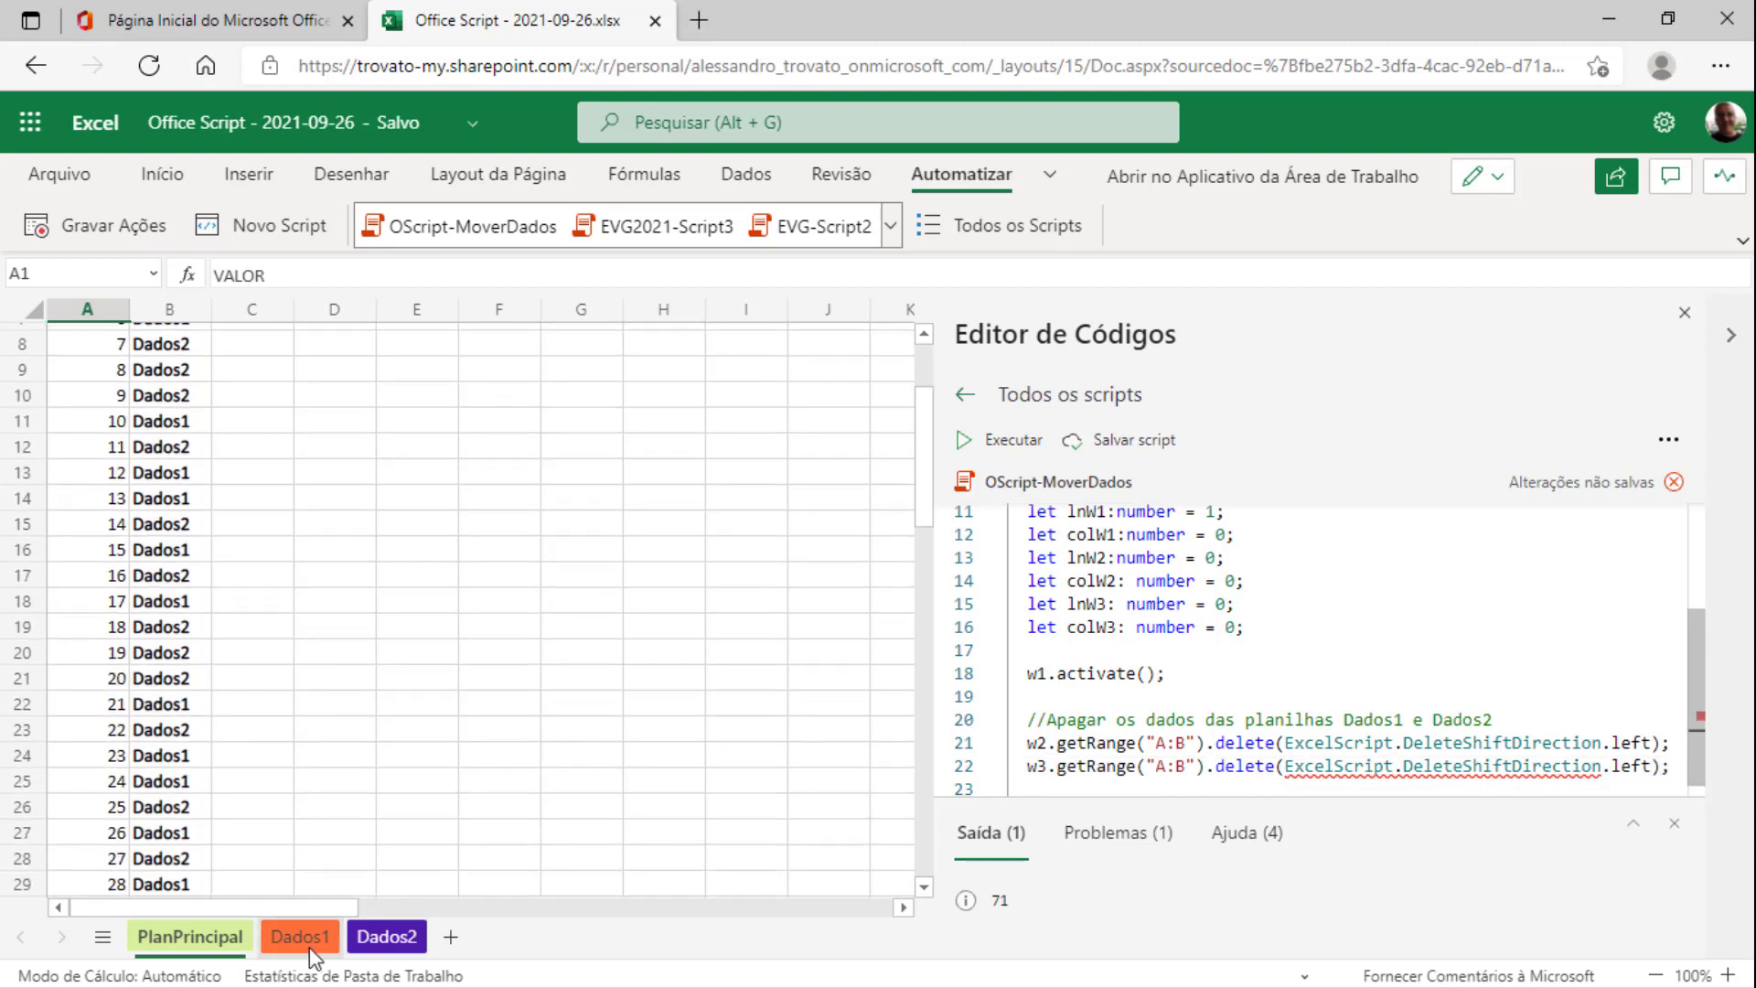
scroll(1095, 711, "down", 2)
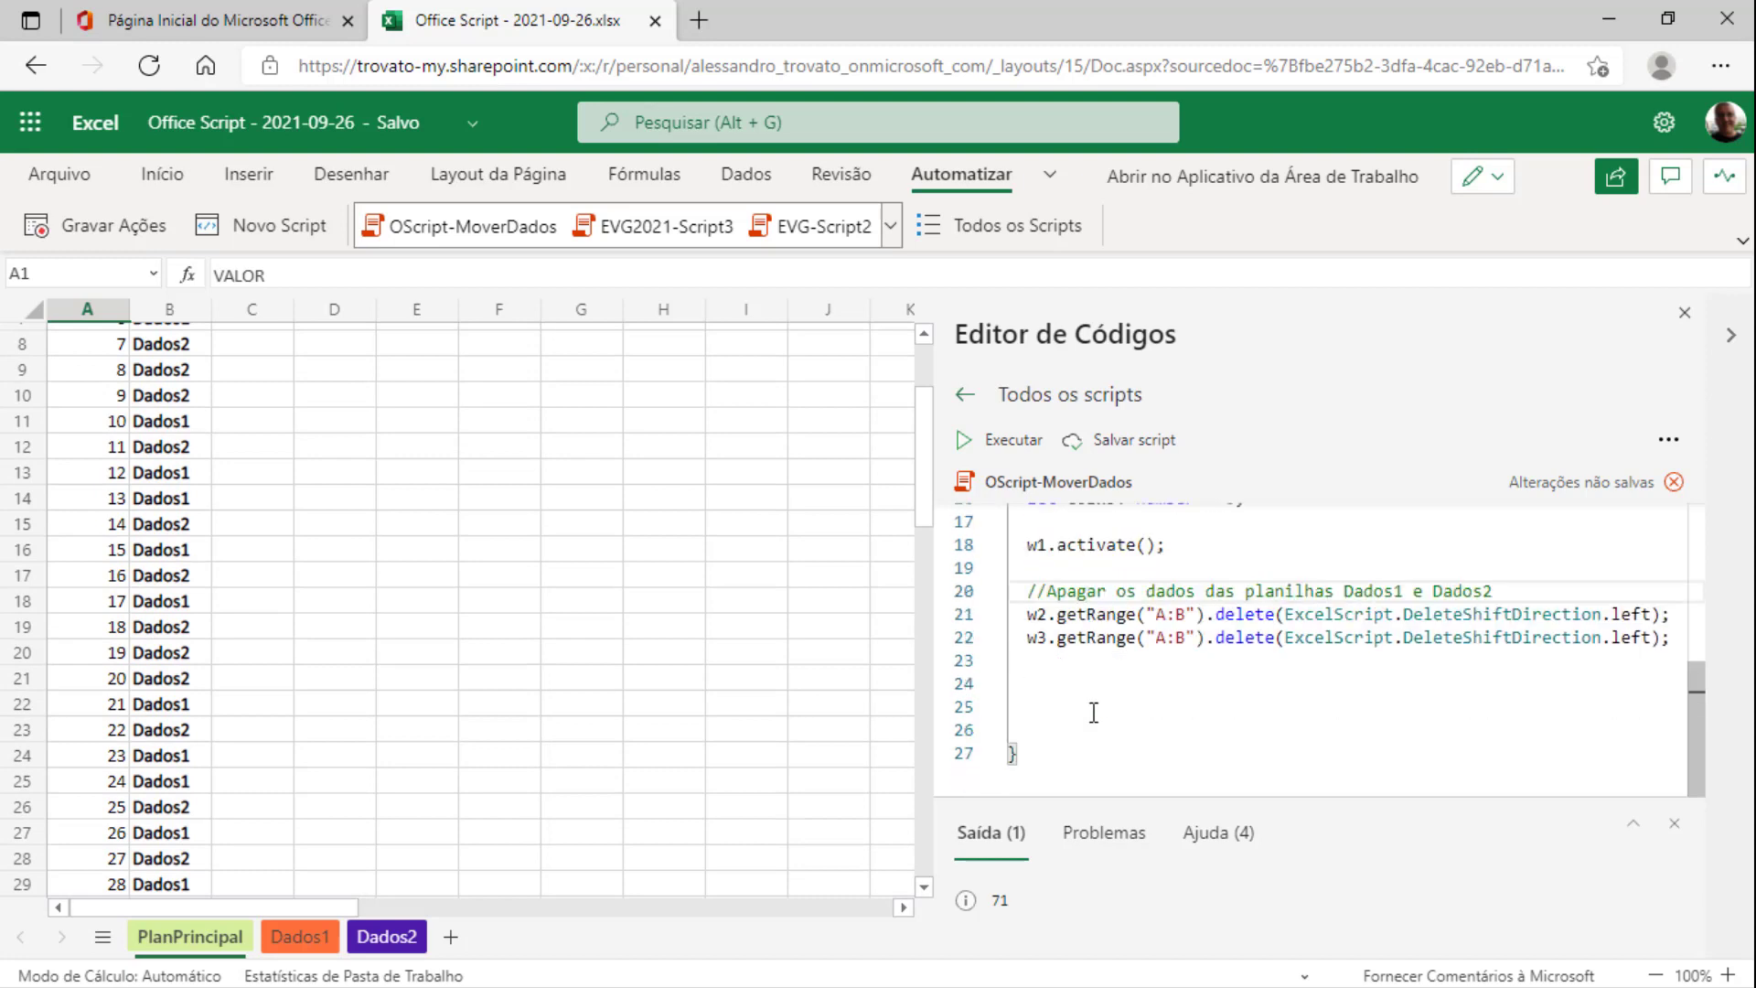
left_click(1085, 660)
left_click(1080, 674)
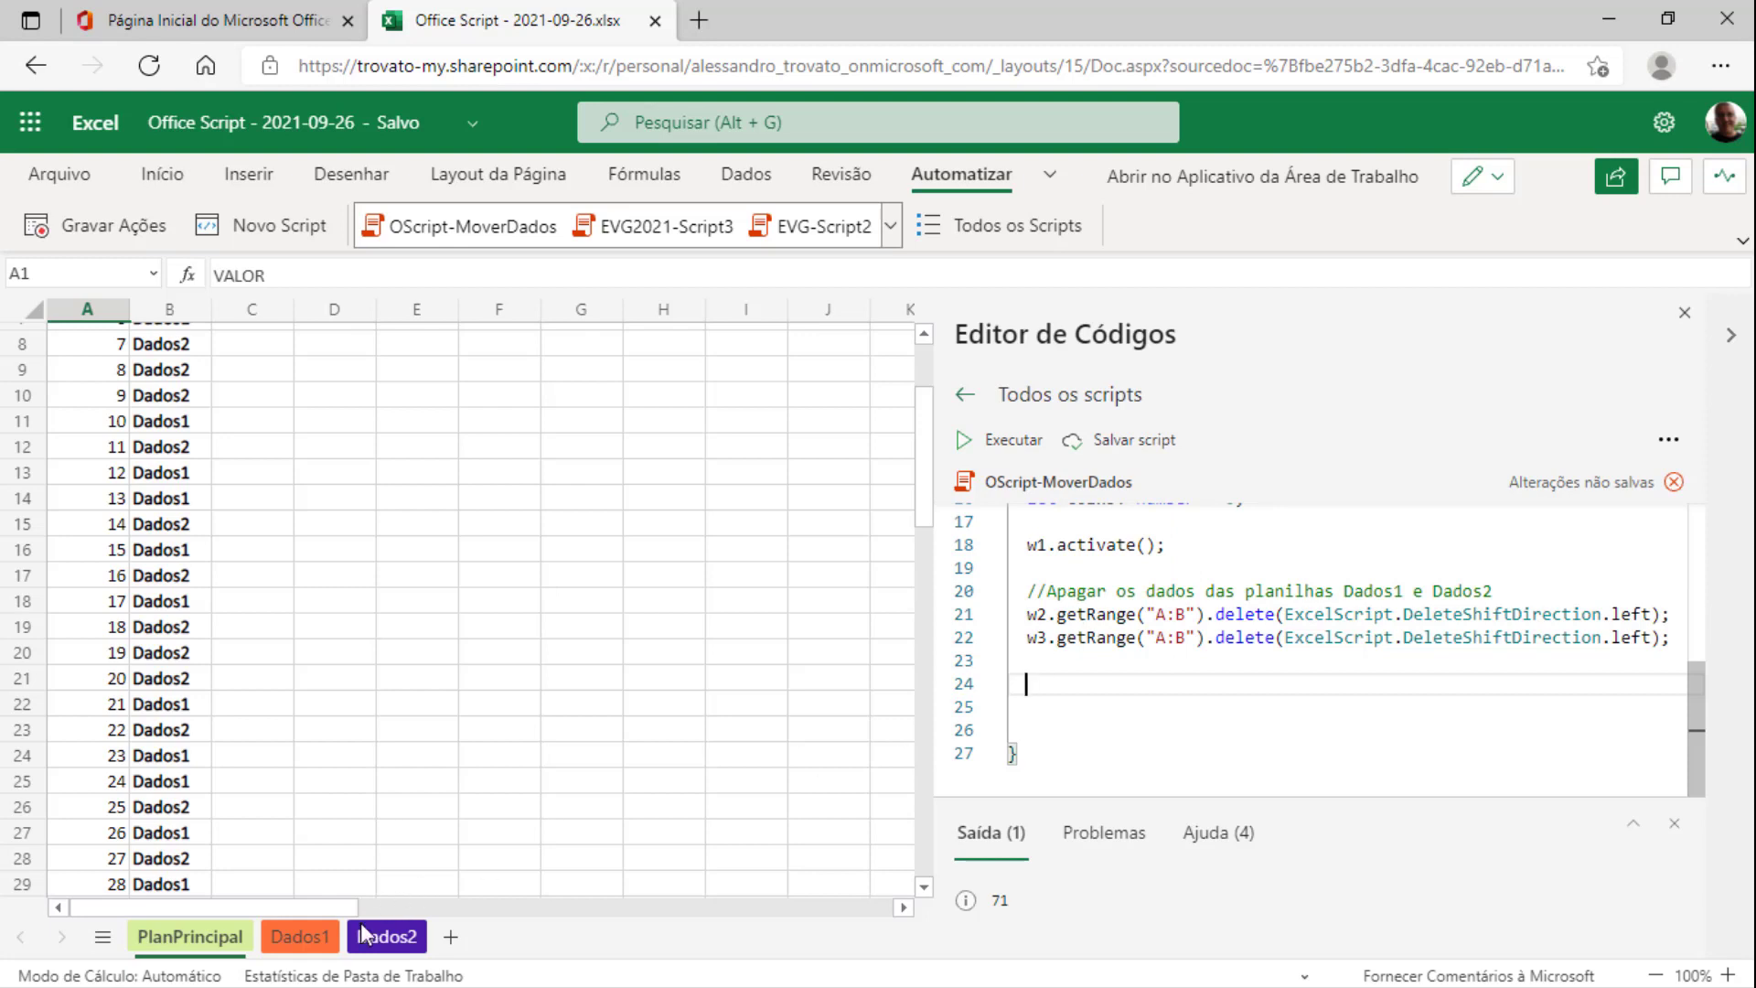
left_click(300, 936)
type("x")
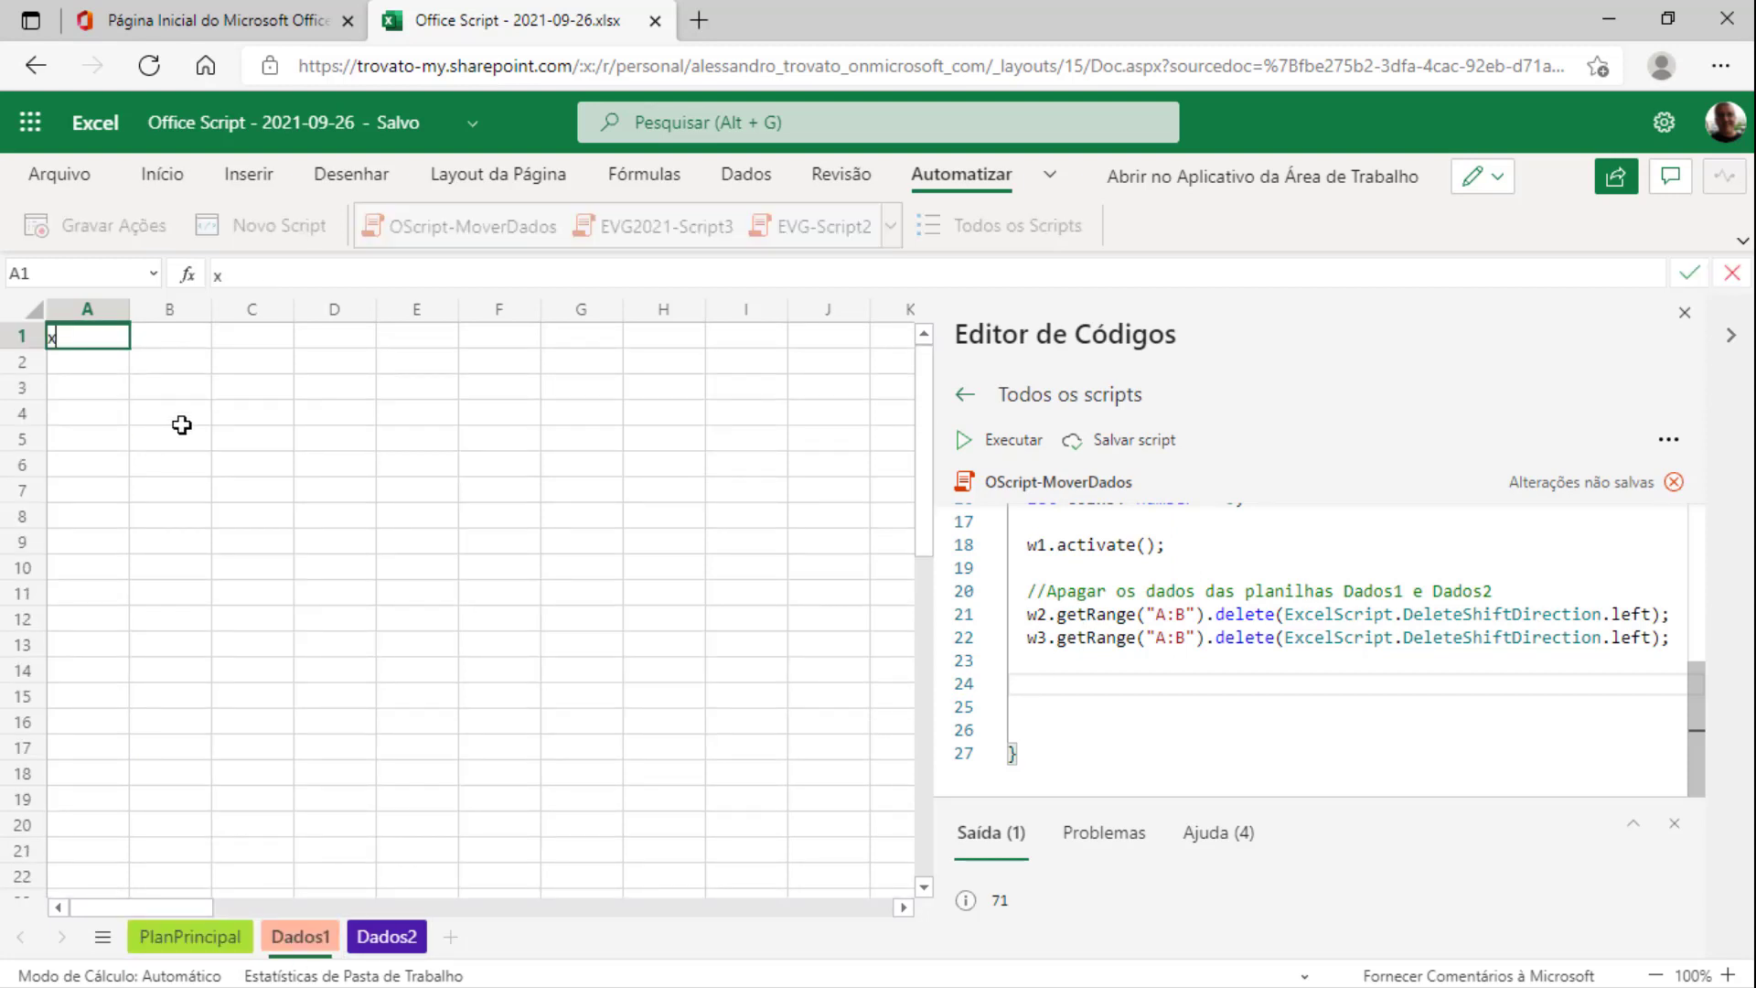
left_click(387, 936)
left_click(86, 335)
type("x")
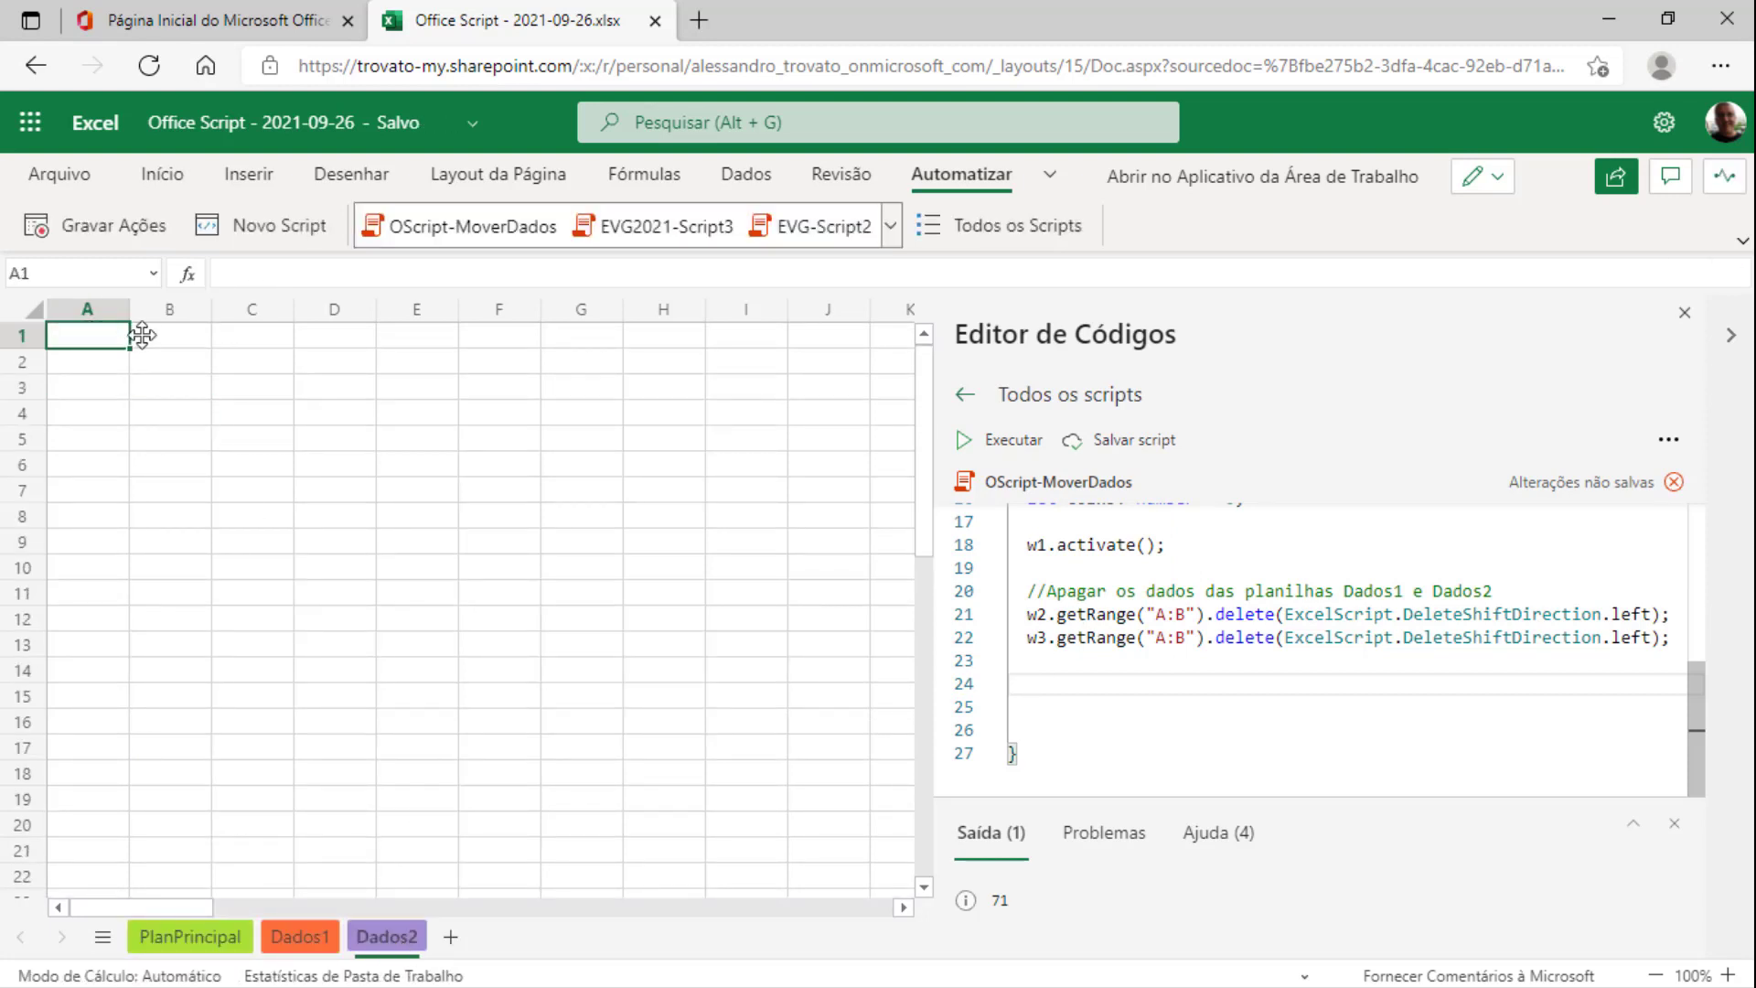
left_click(141, 335)
type("x")
left_click(192, 439)
Run OScript-MoverDados, confirm Dados1 and Dados2 are cleared, and return to PlanPrincipal
left_click(1195, 637)
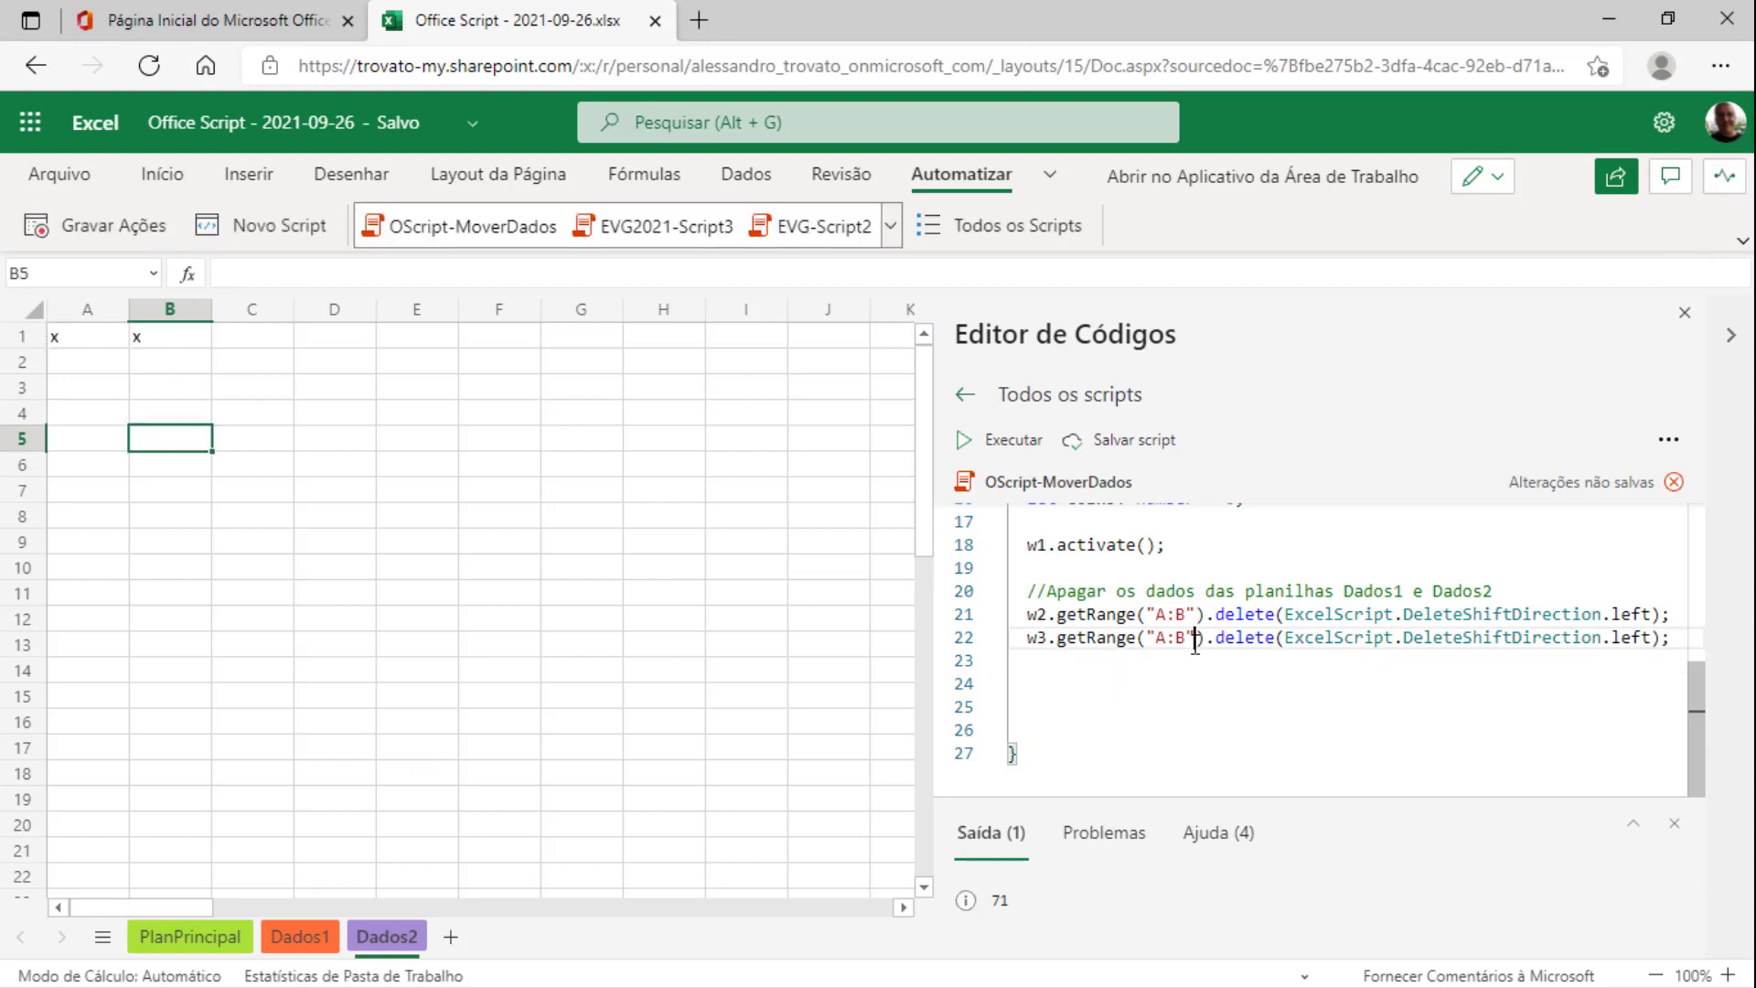
left_click(1023, 446)
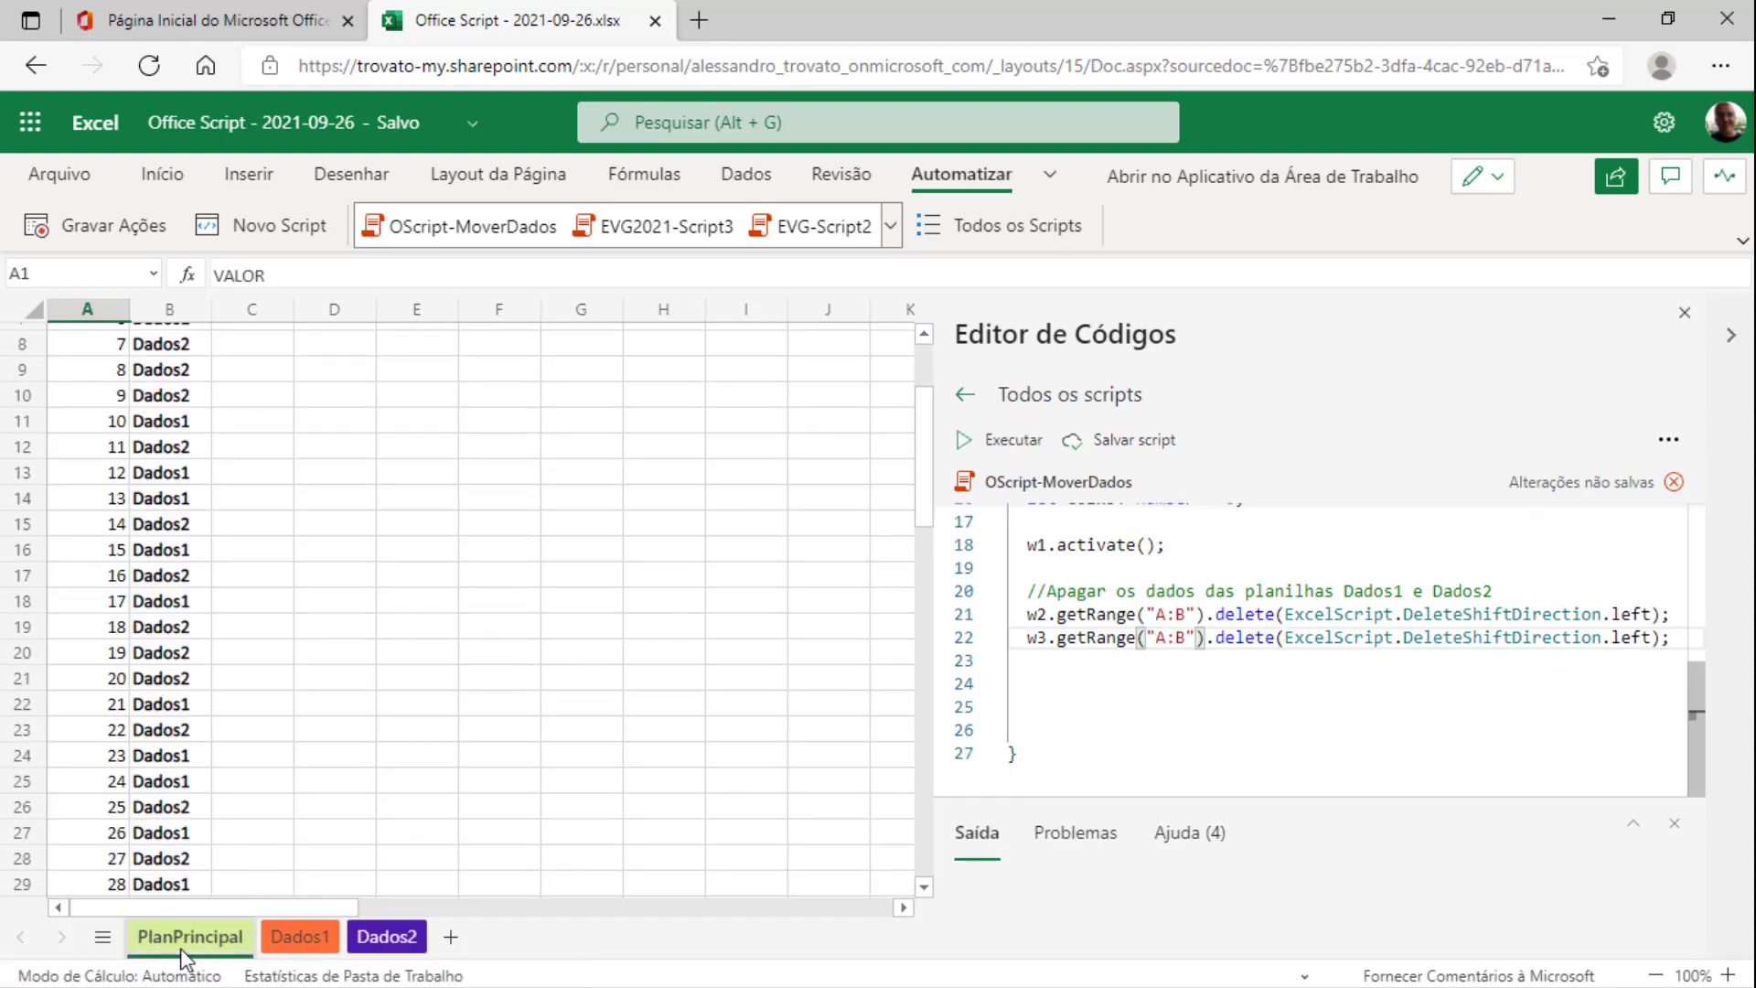
left_click(289, 931)
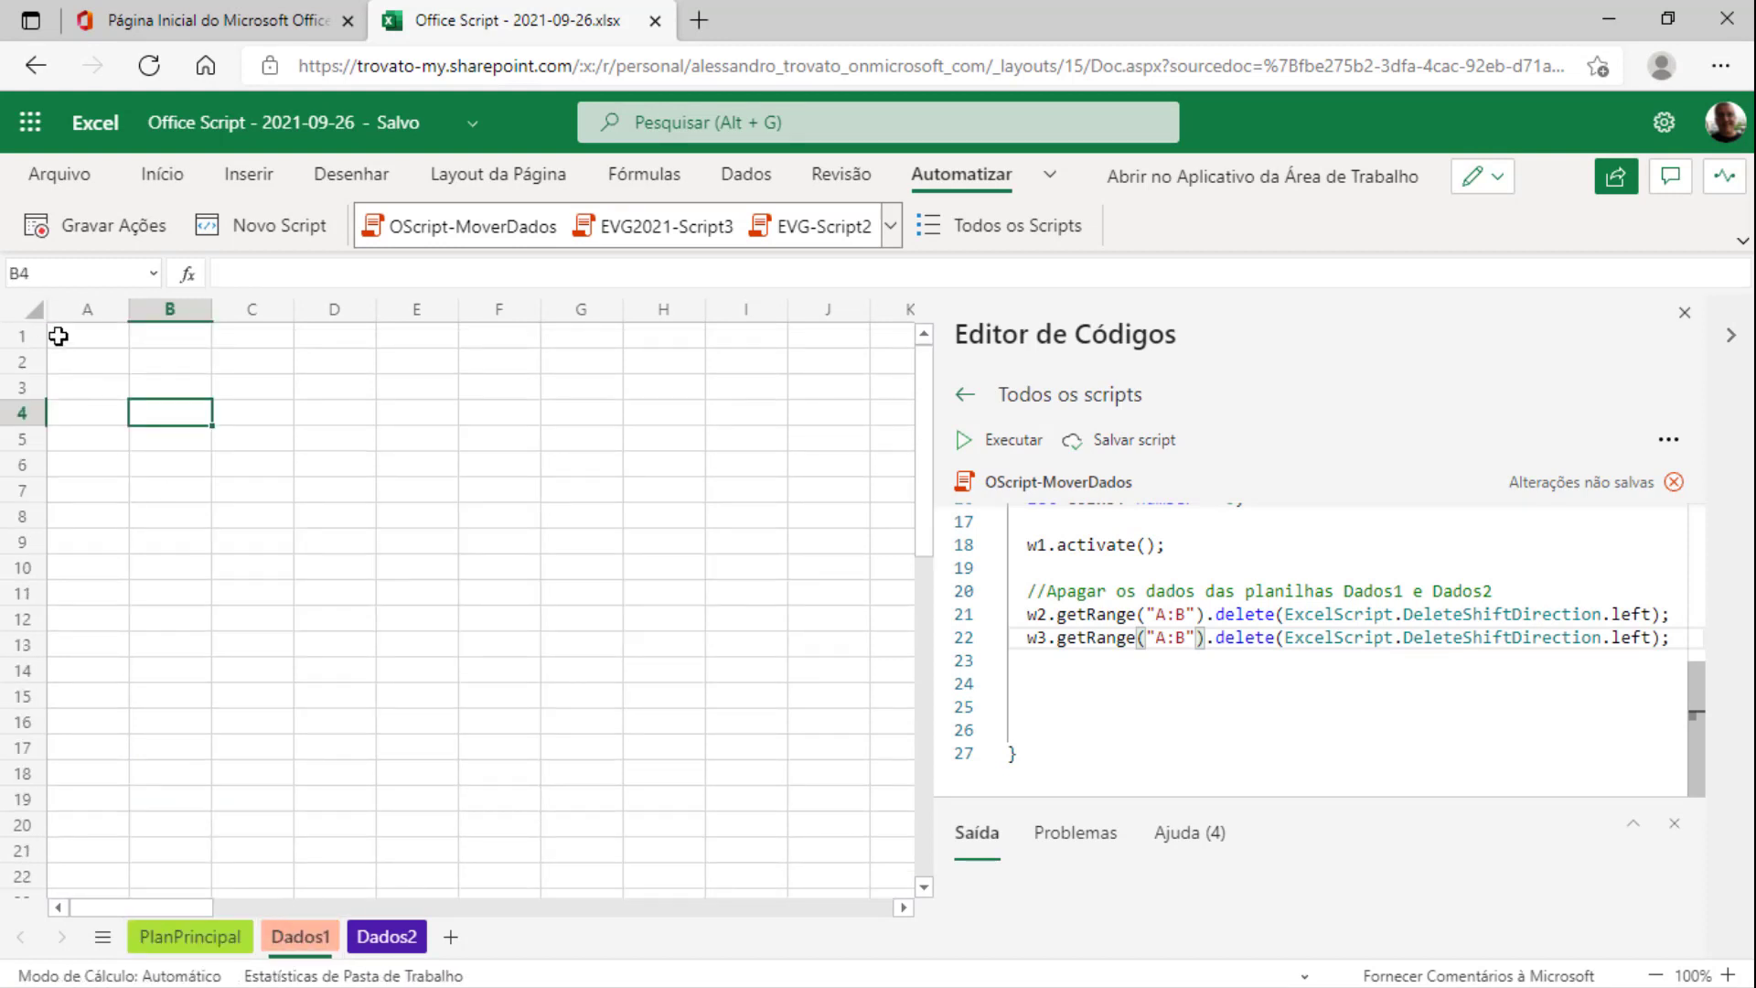
left_click(403, 935)
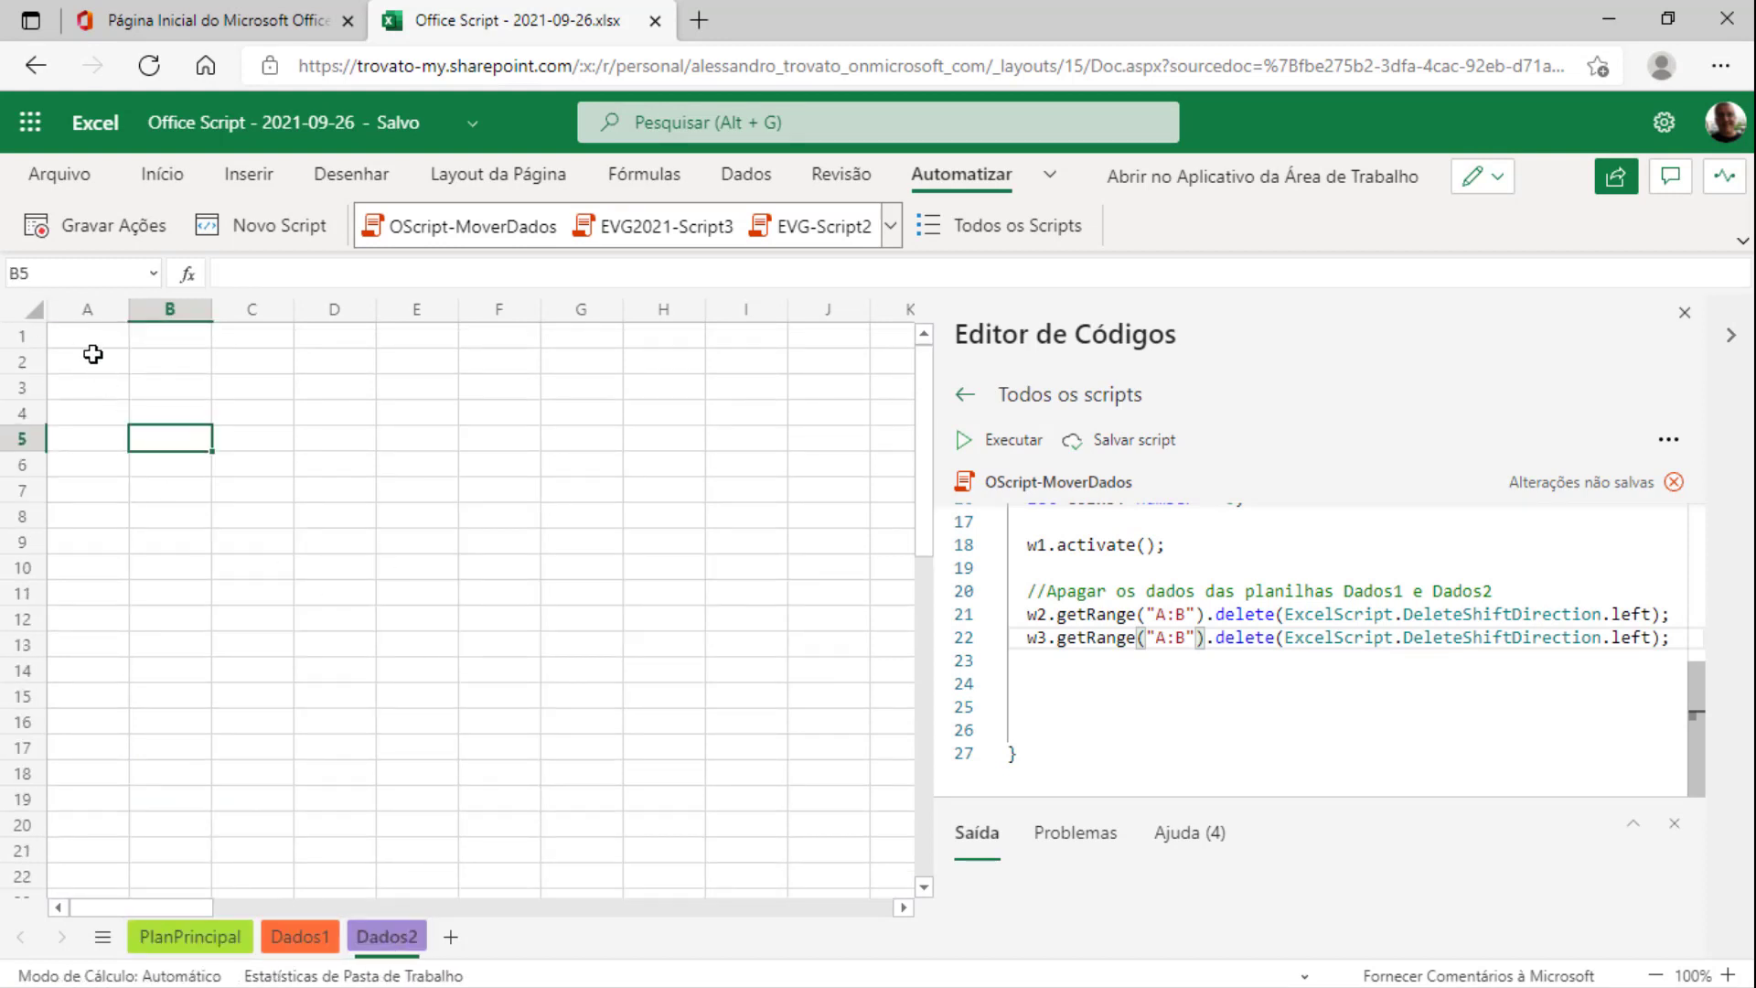
left_click(170, 944)
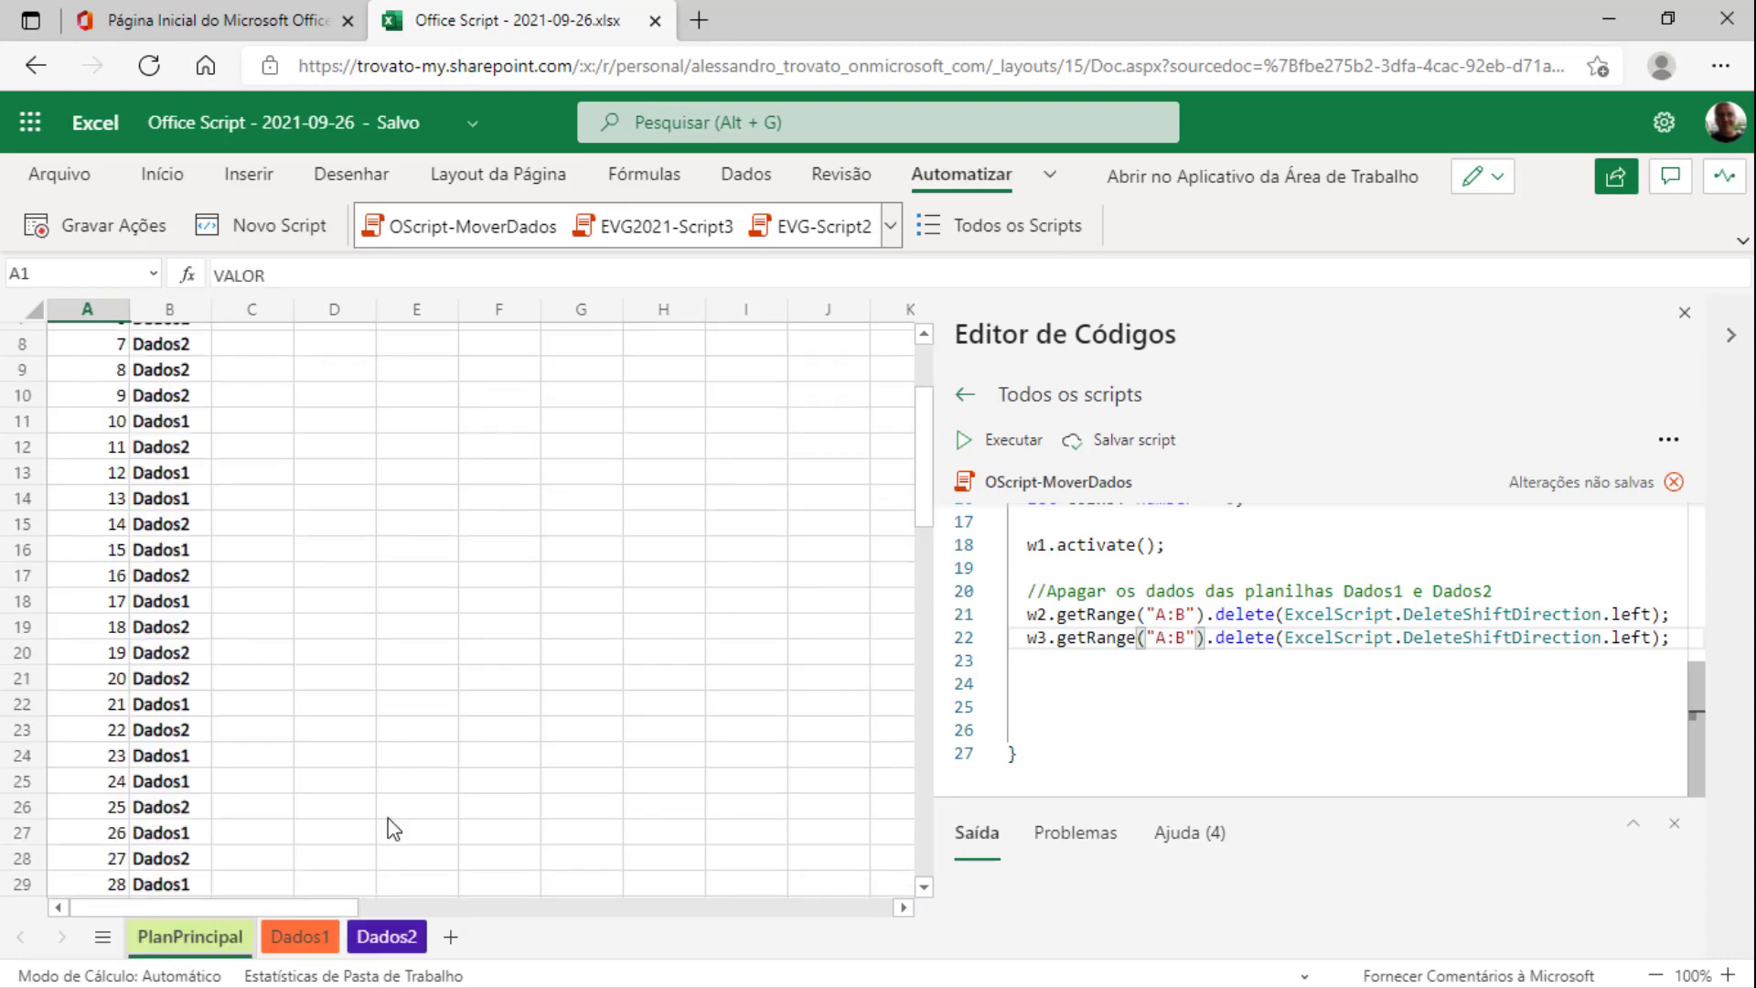
left_click(1094, 690)
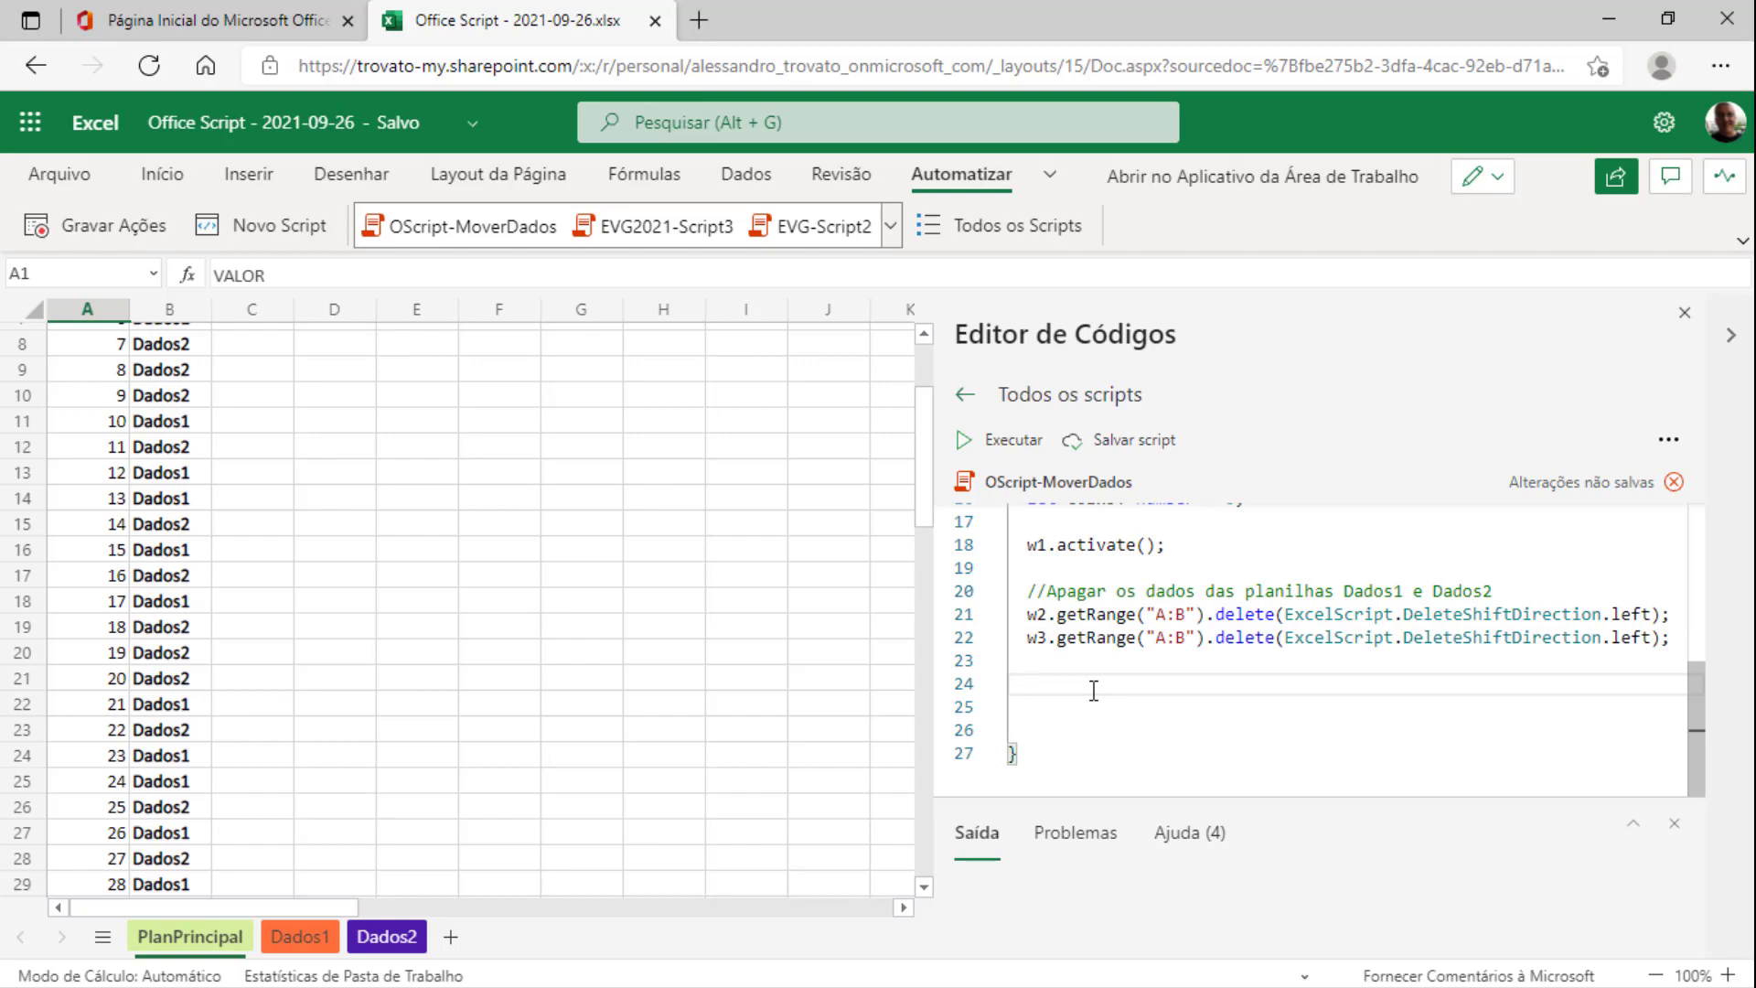
Write w1.getCell(lnW1, colW1).select(); on line 24 and check the select() call
type("w1")
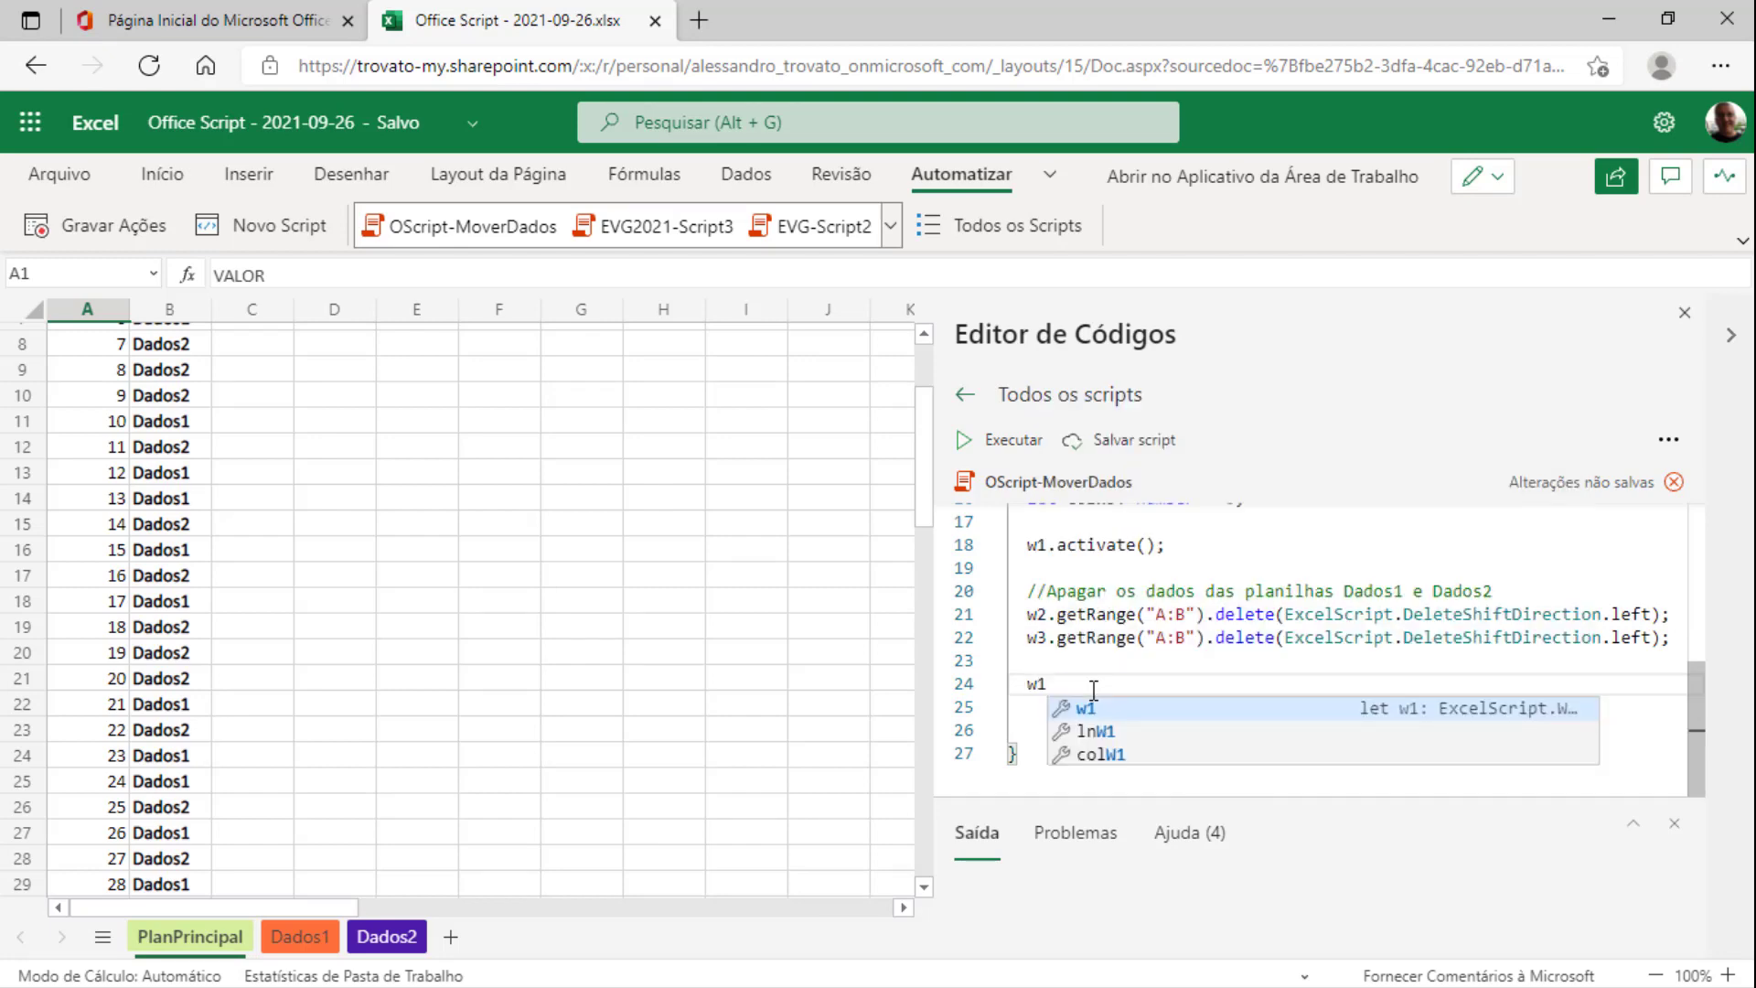
type(".getCell")
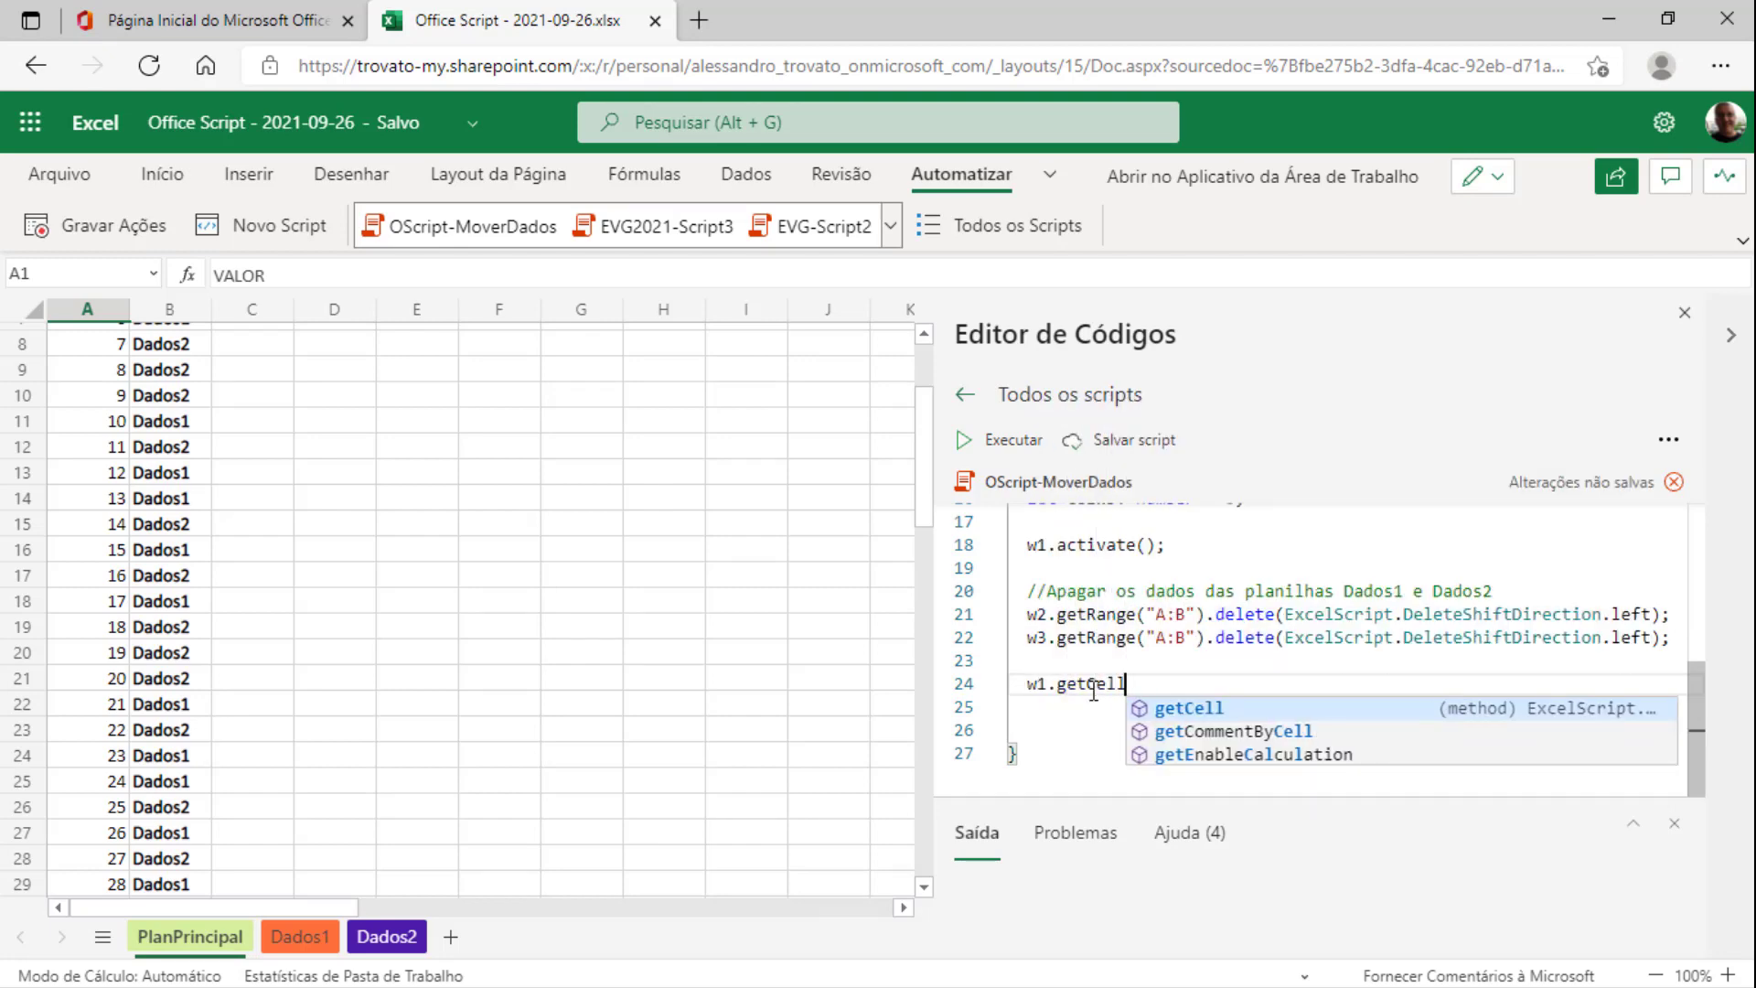
type("(")
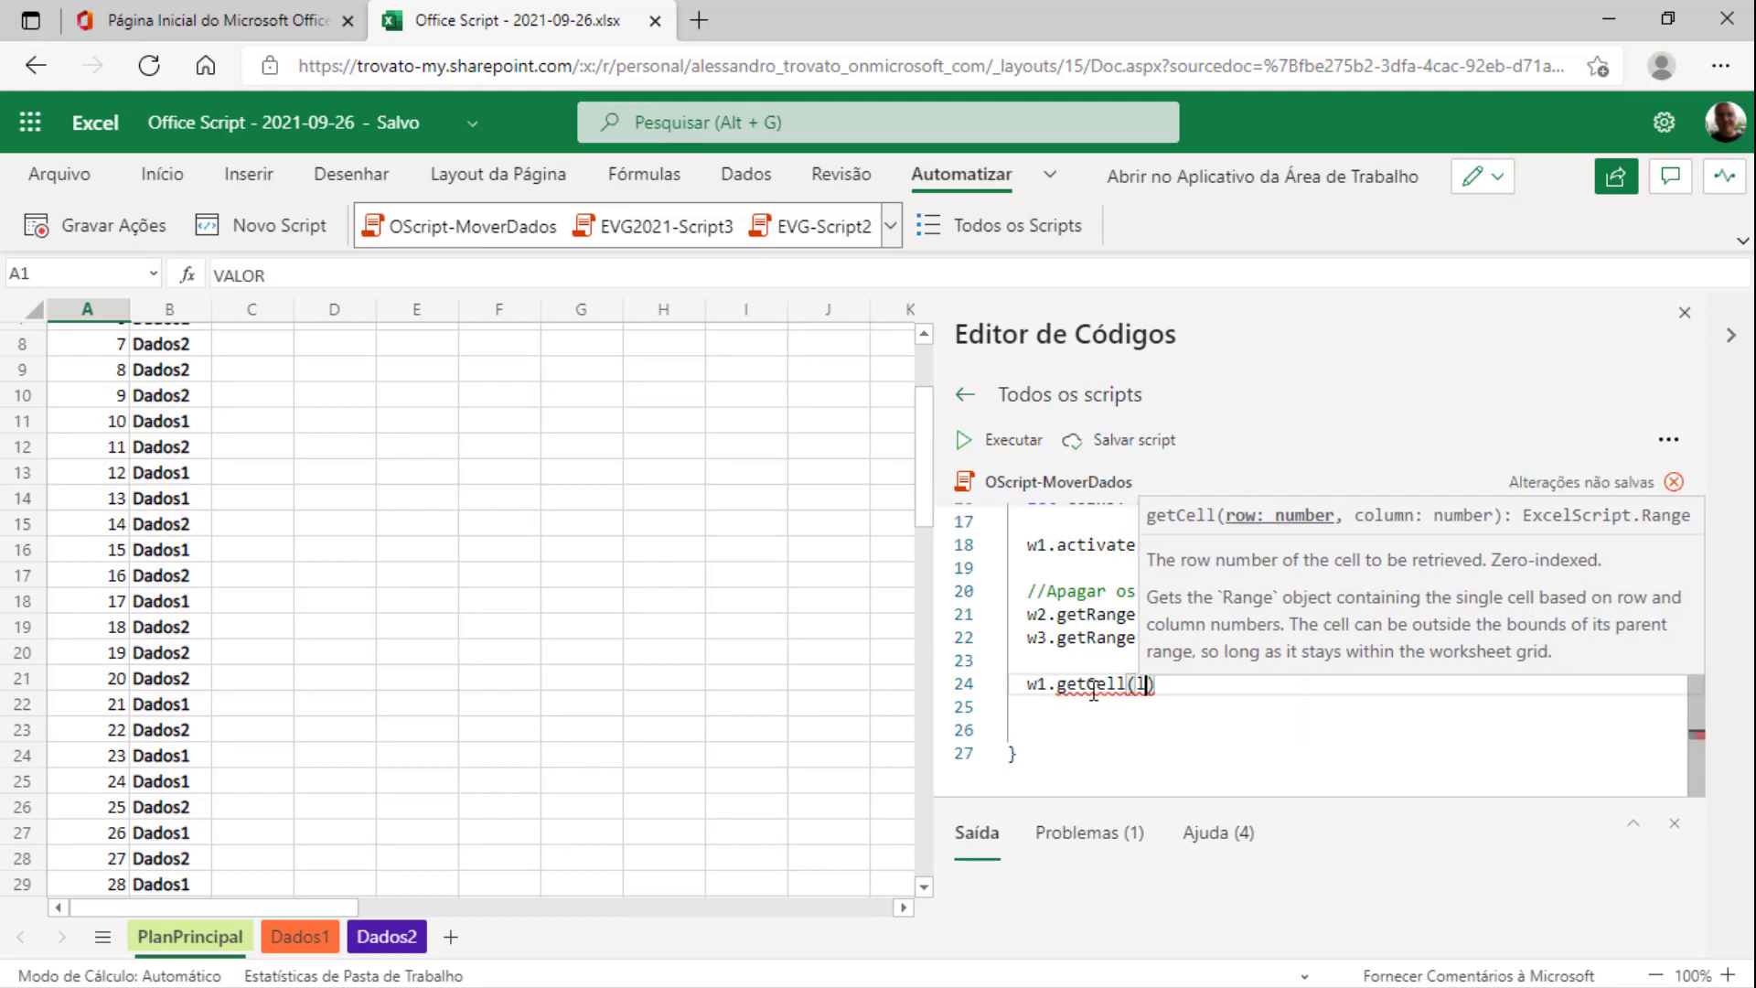
type("lnW1")
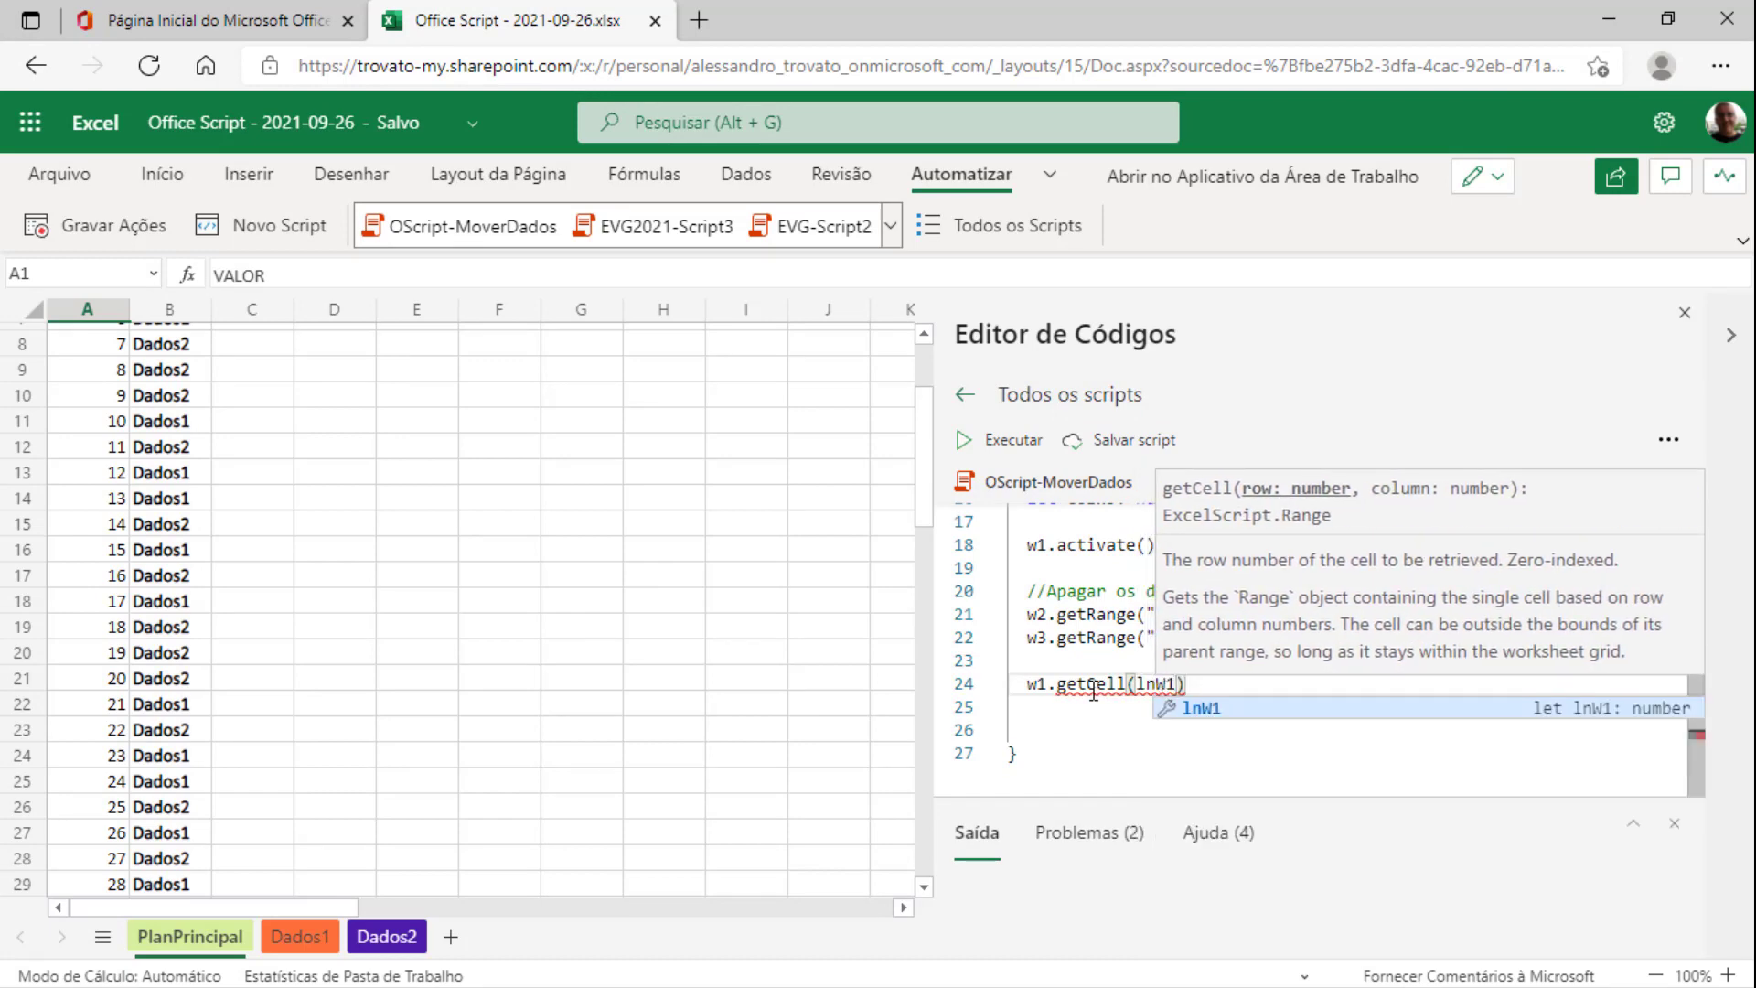
type(", col")
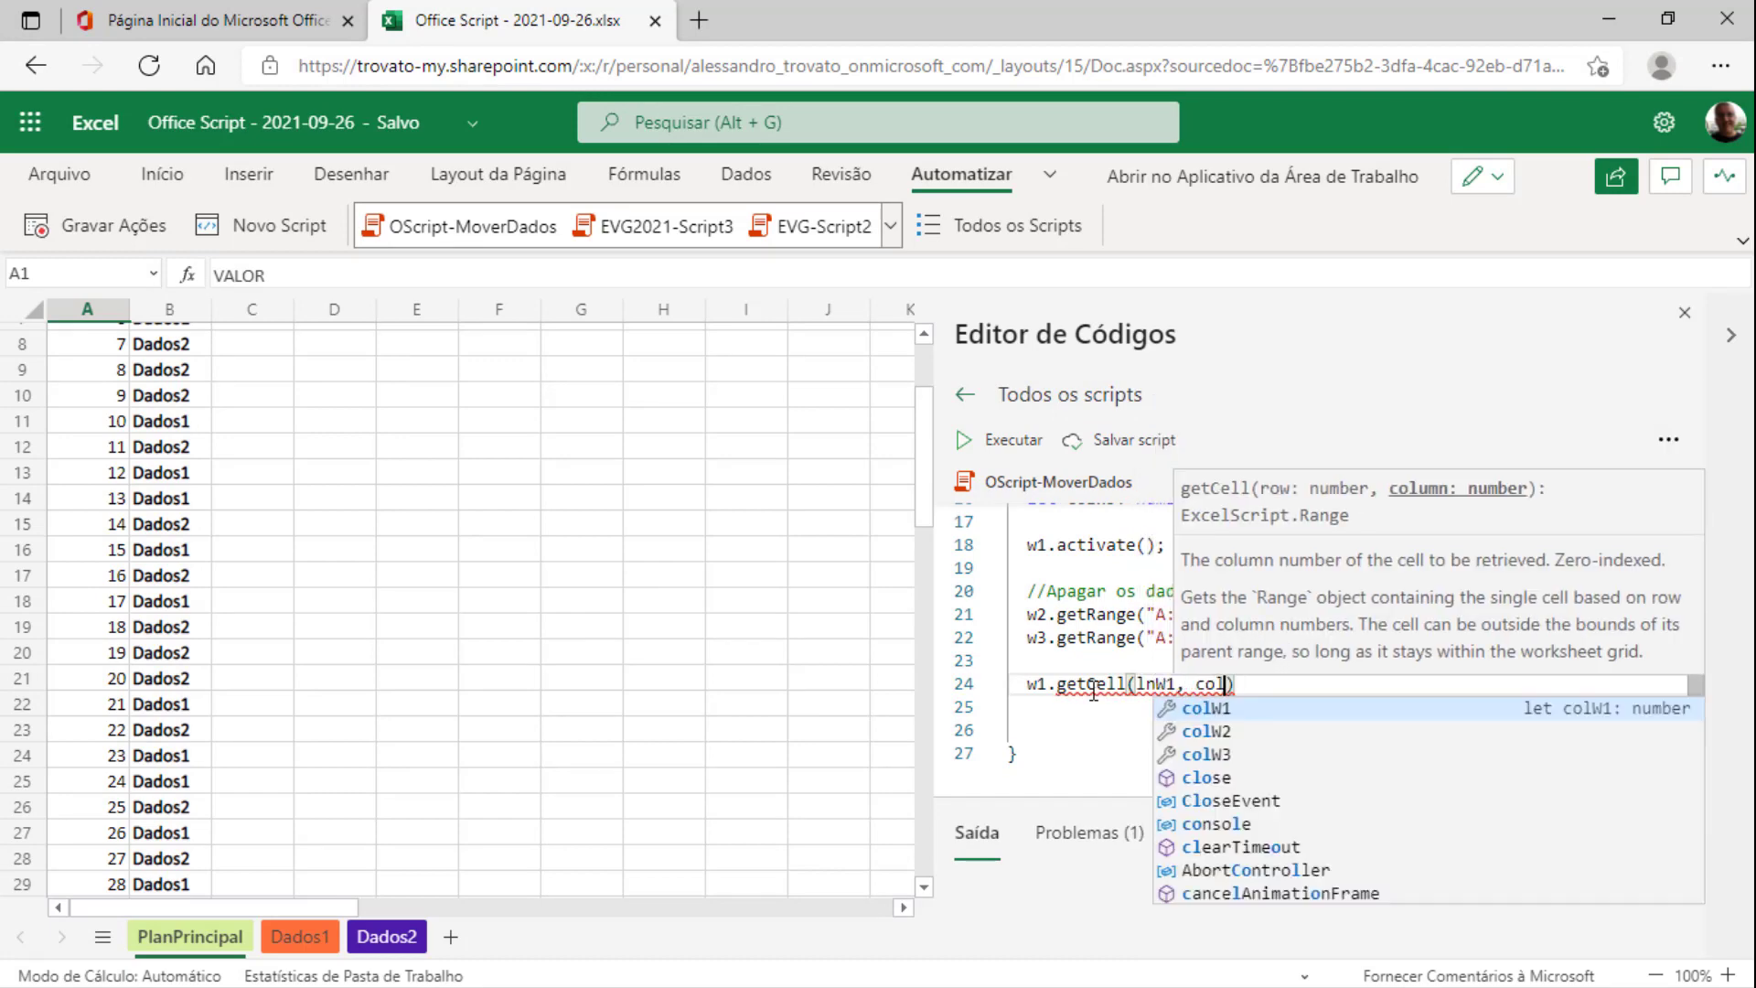
type("W1")
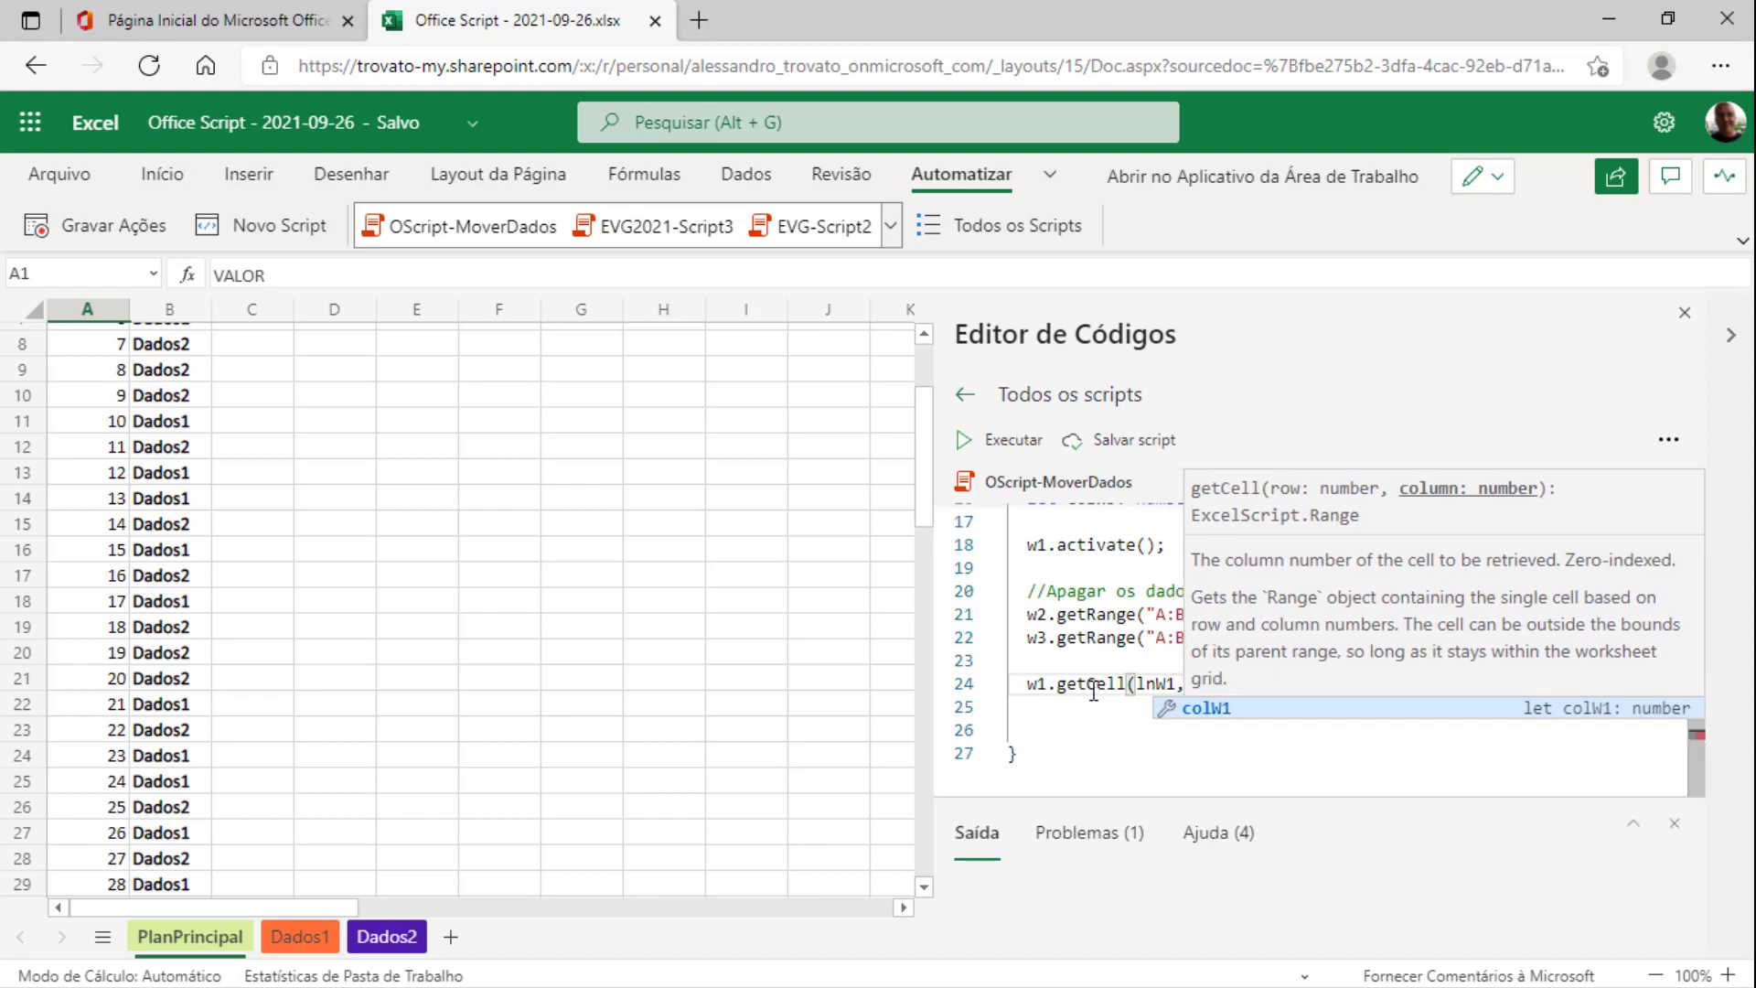
type(")")
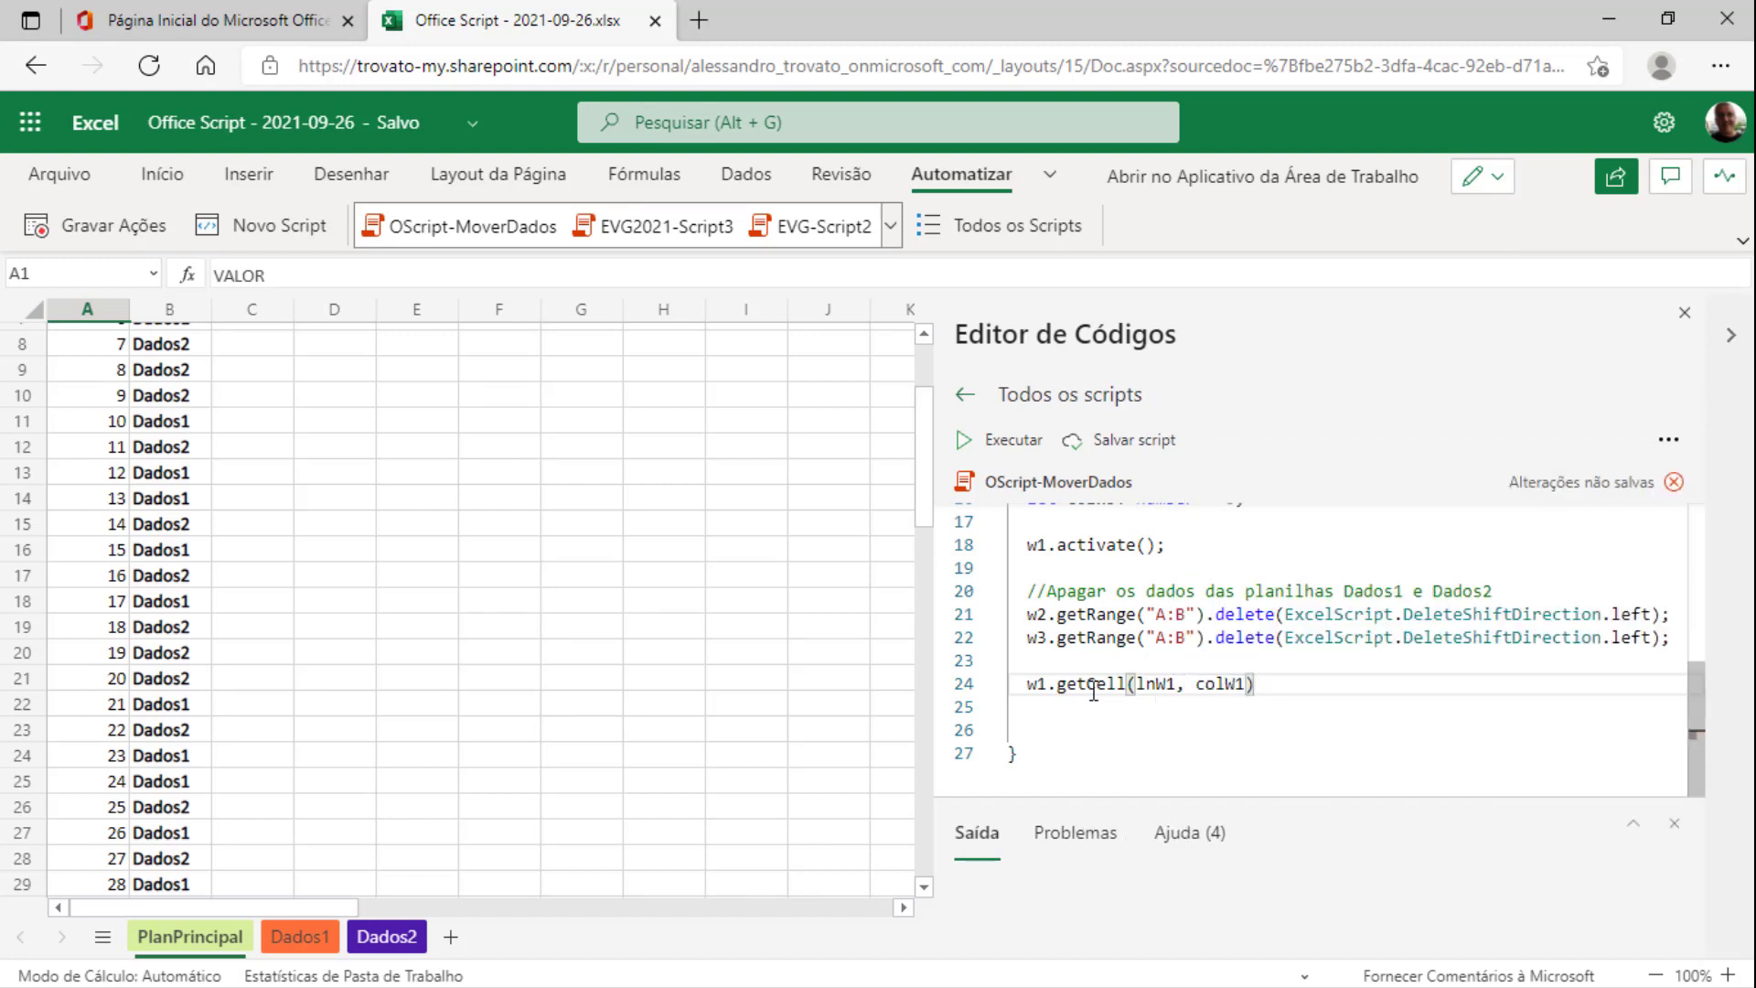
type(".se")
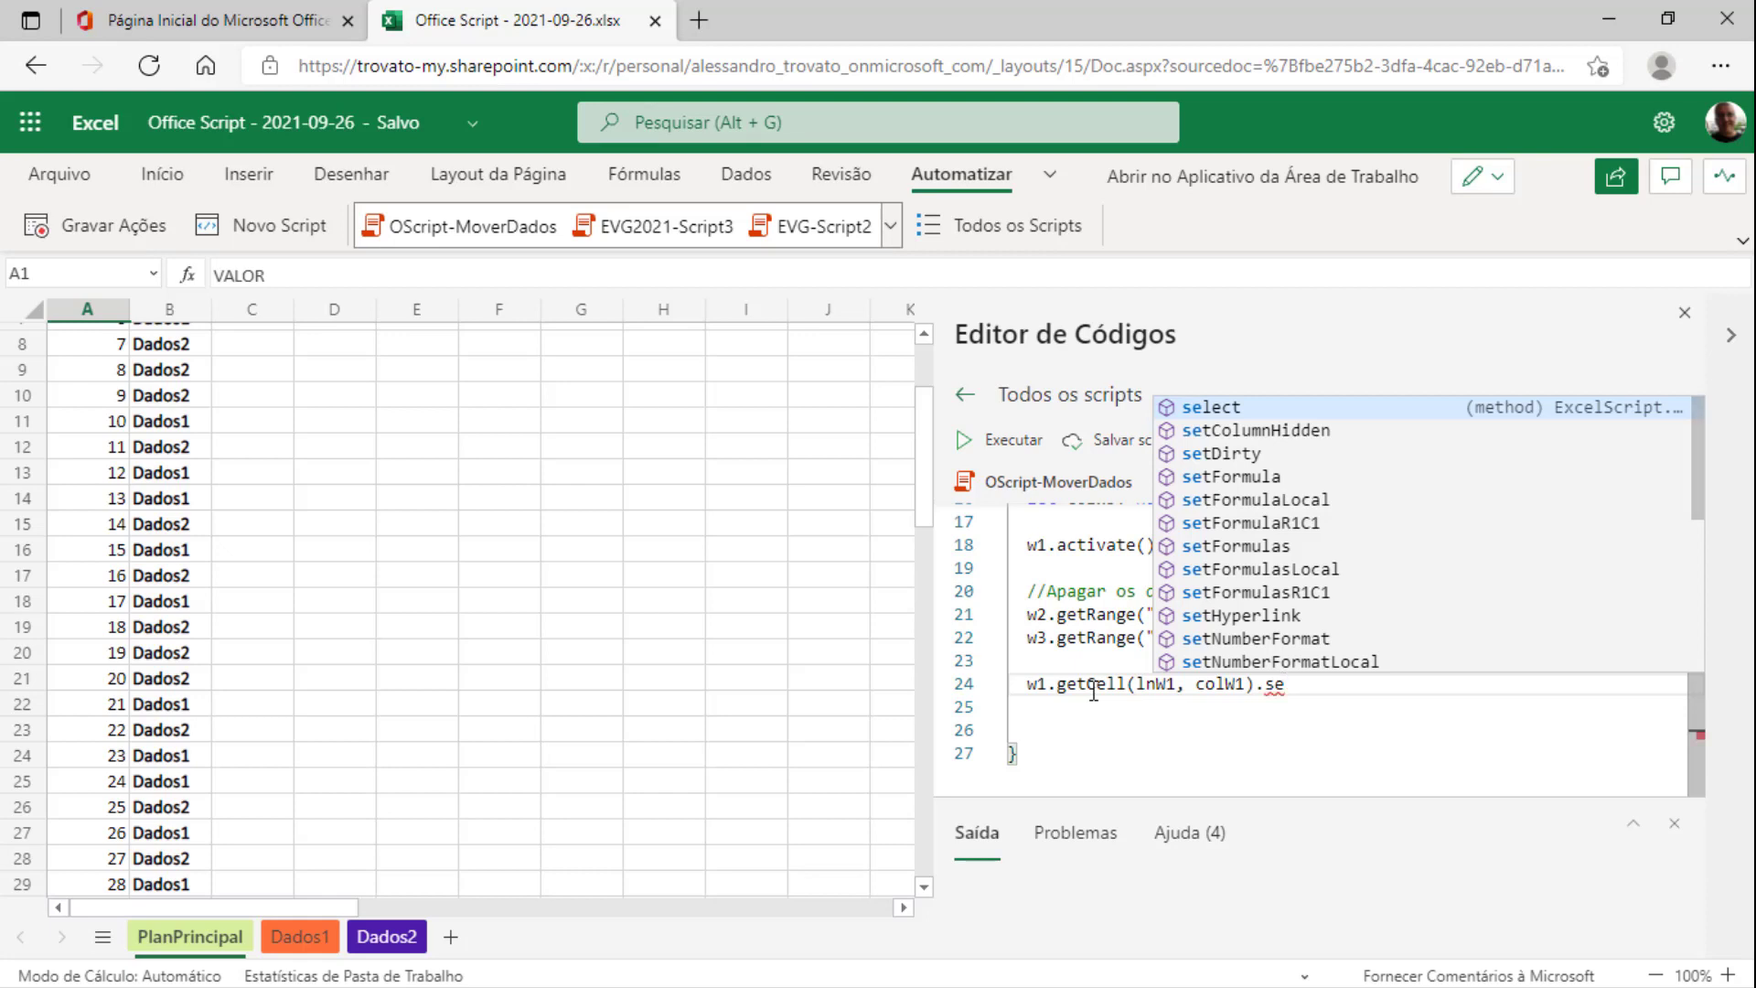
key("Tab")
type("()")
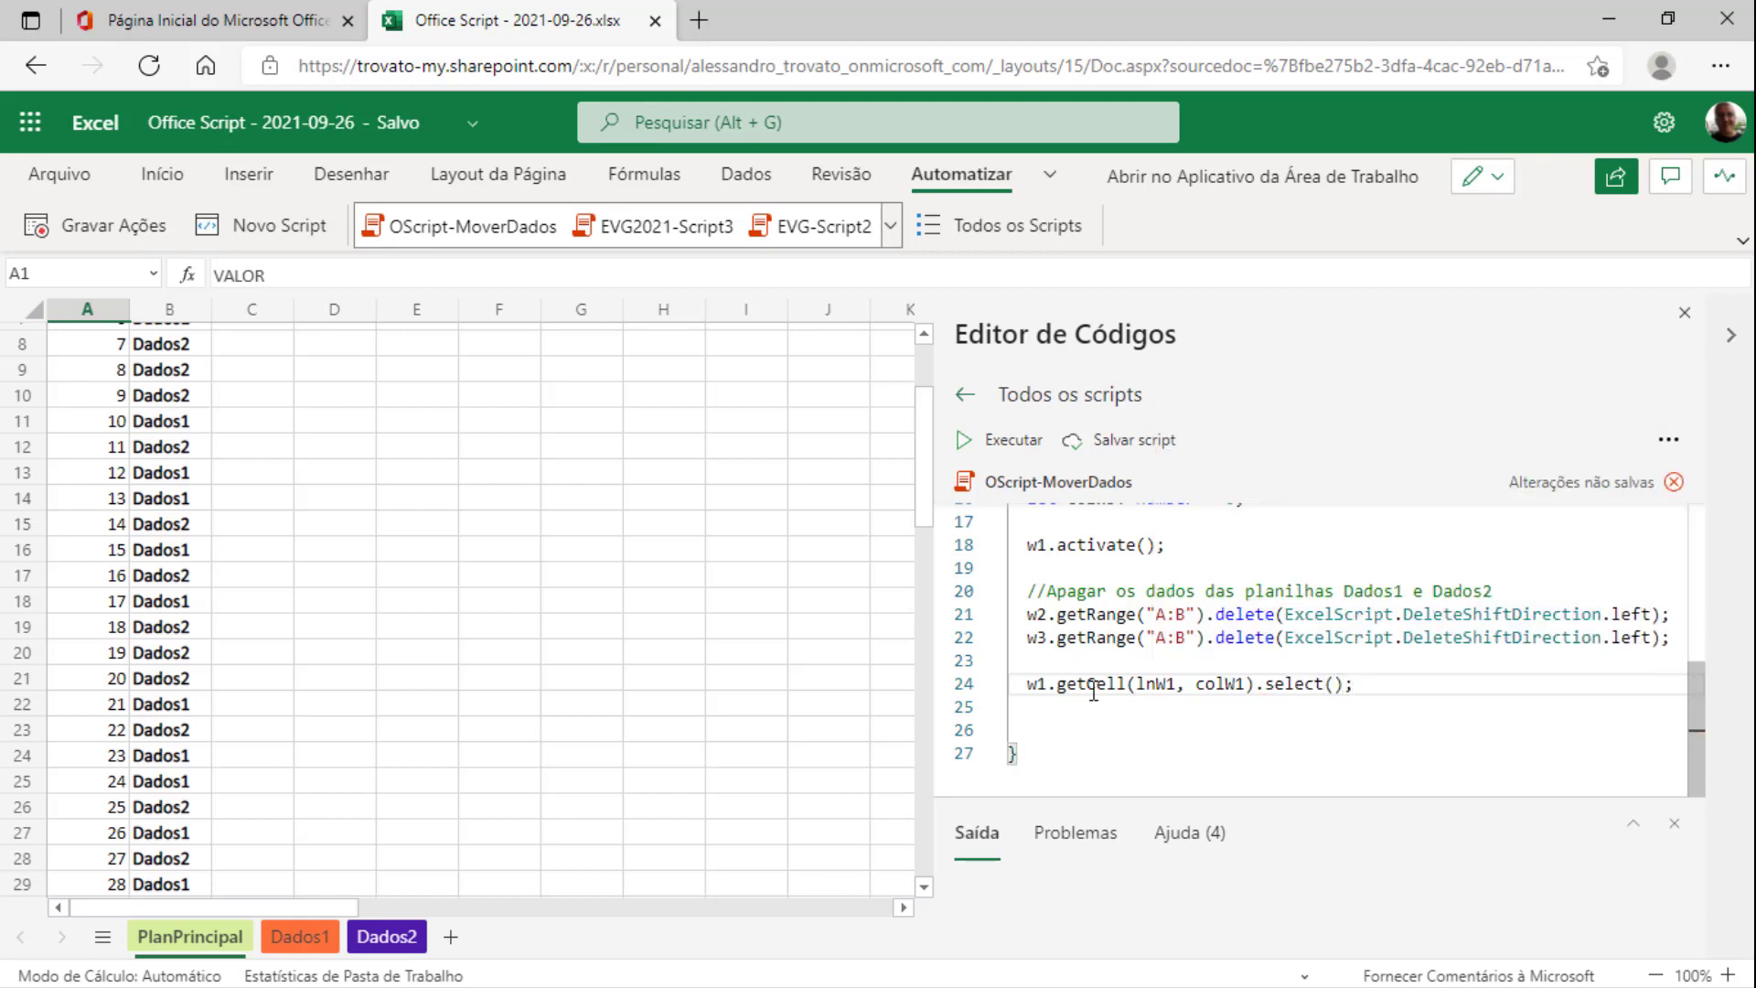
key("Return")
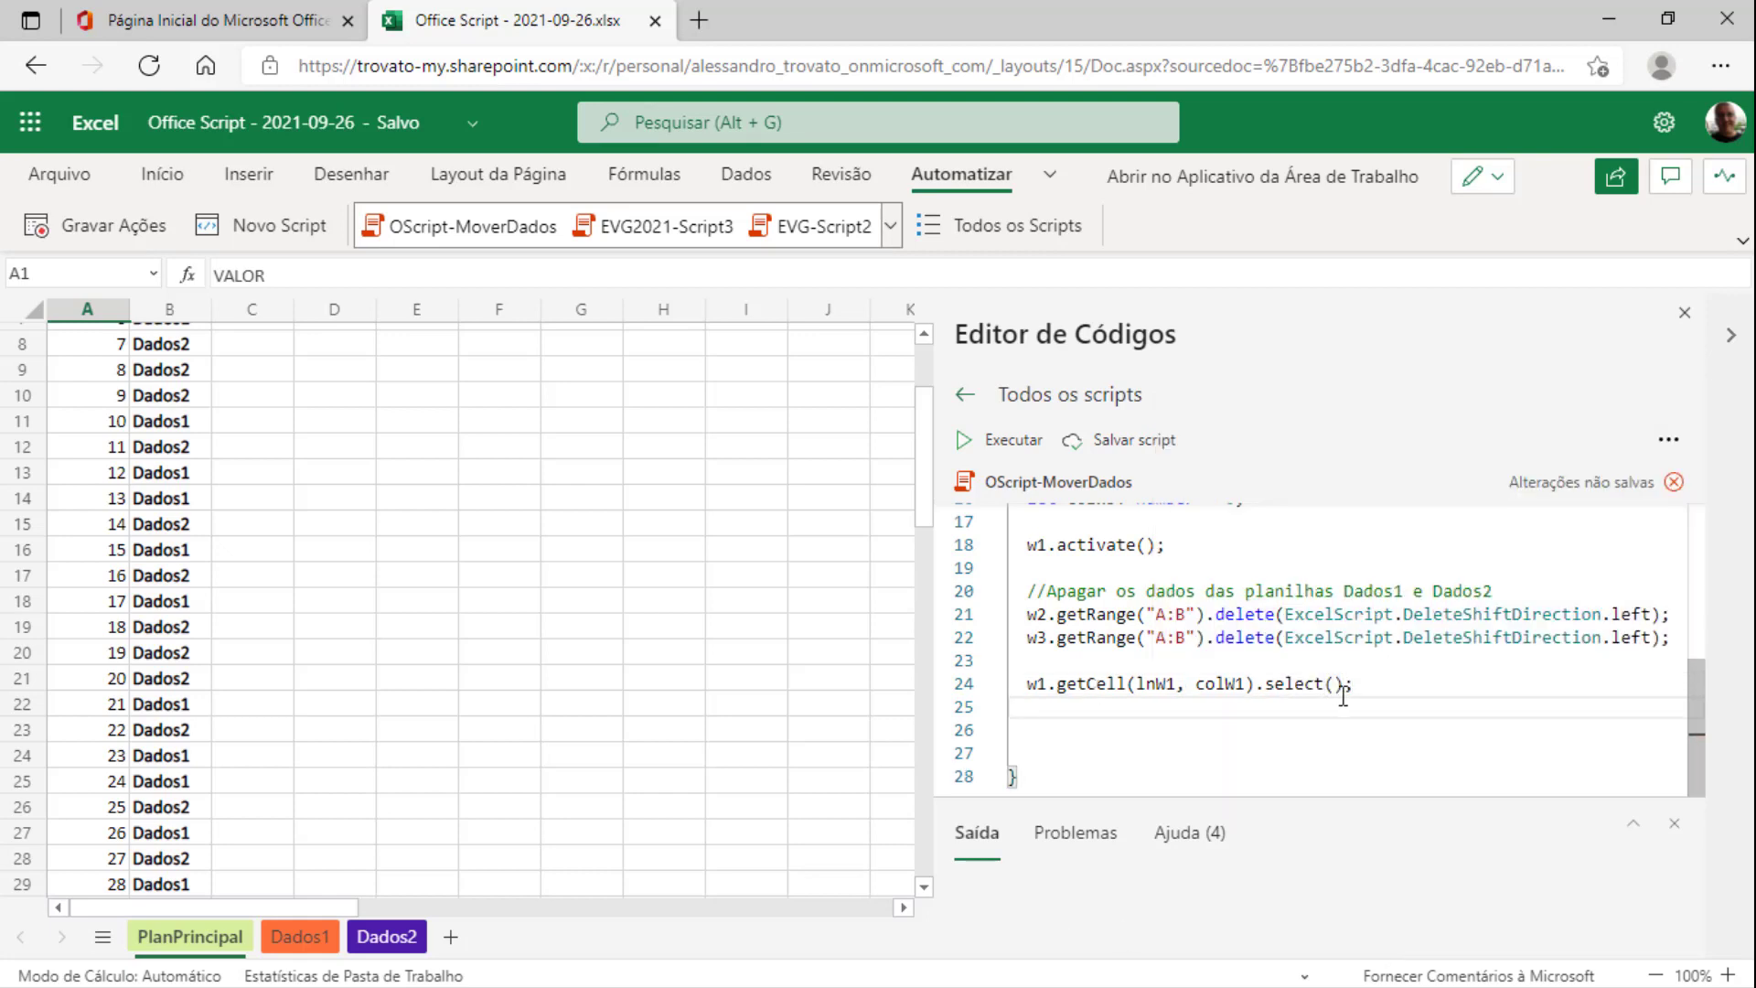
left_click(1335, 683)
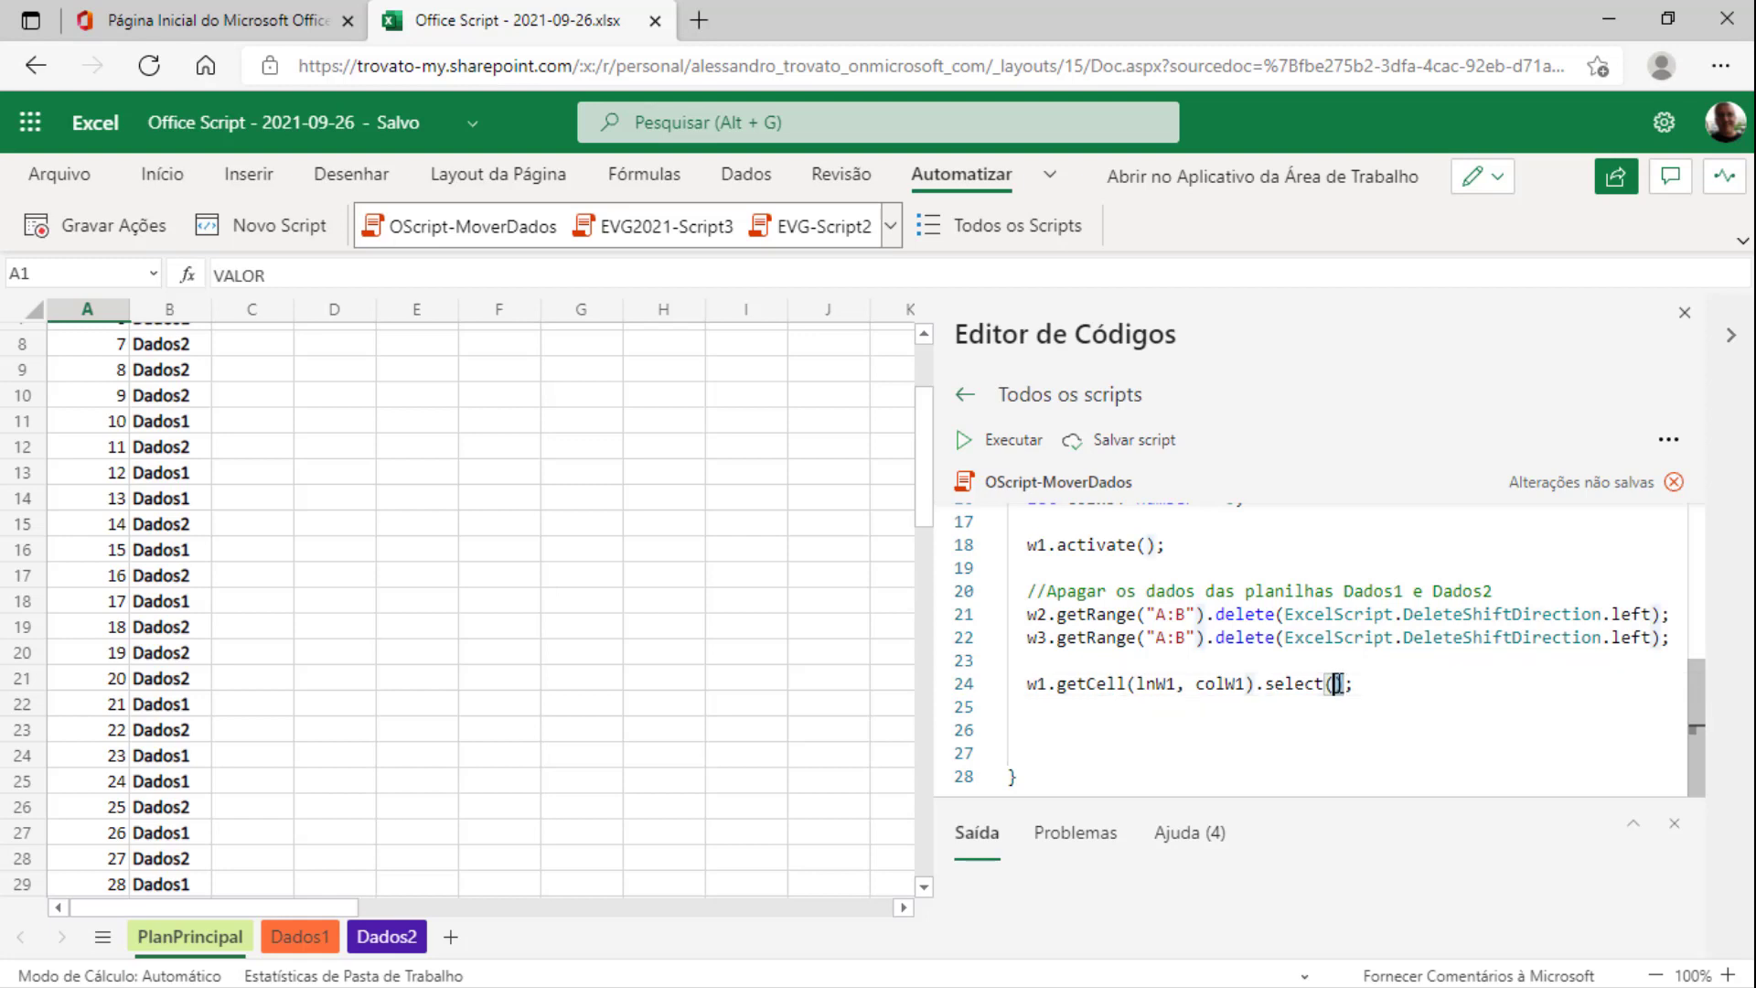
left_click(1325, 684)
double_click(1324, 684)
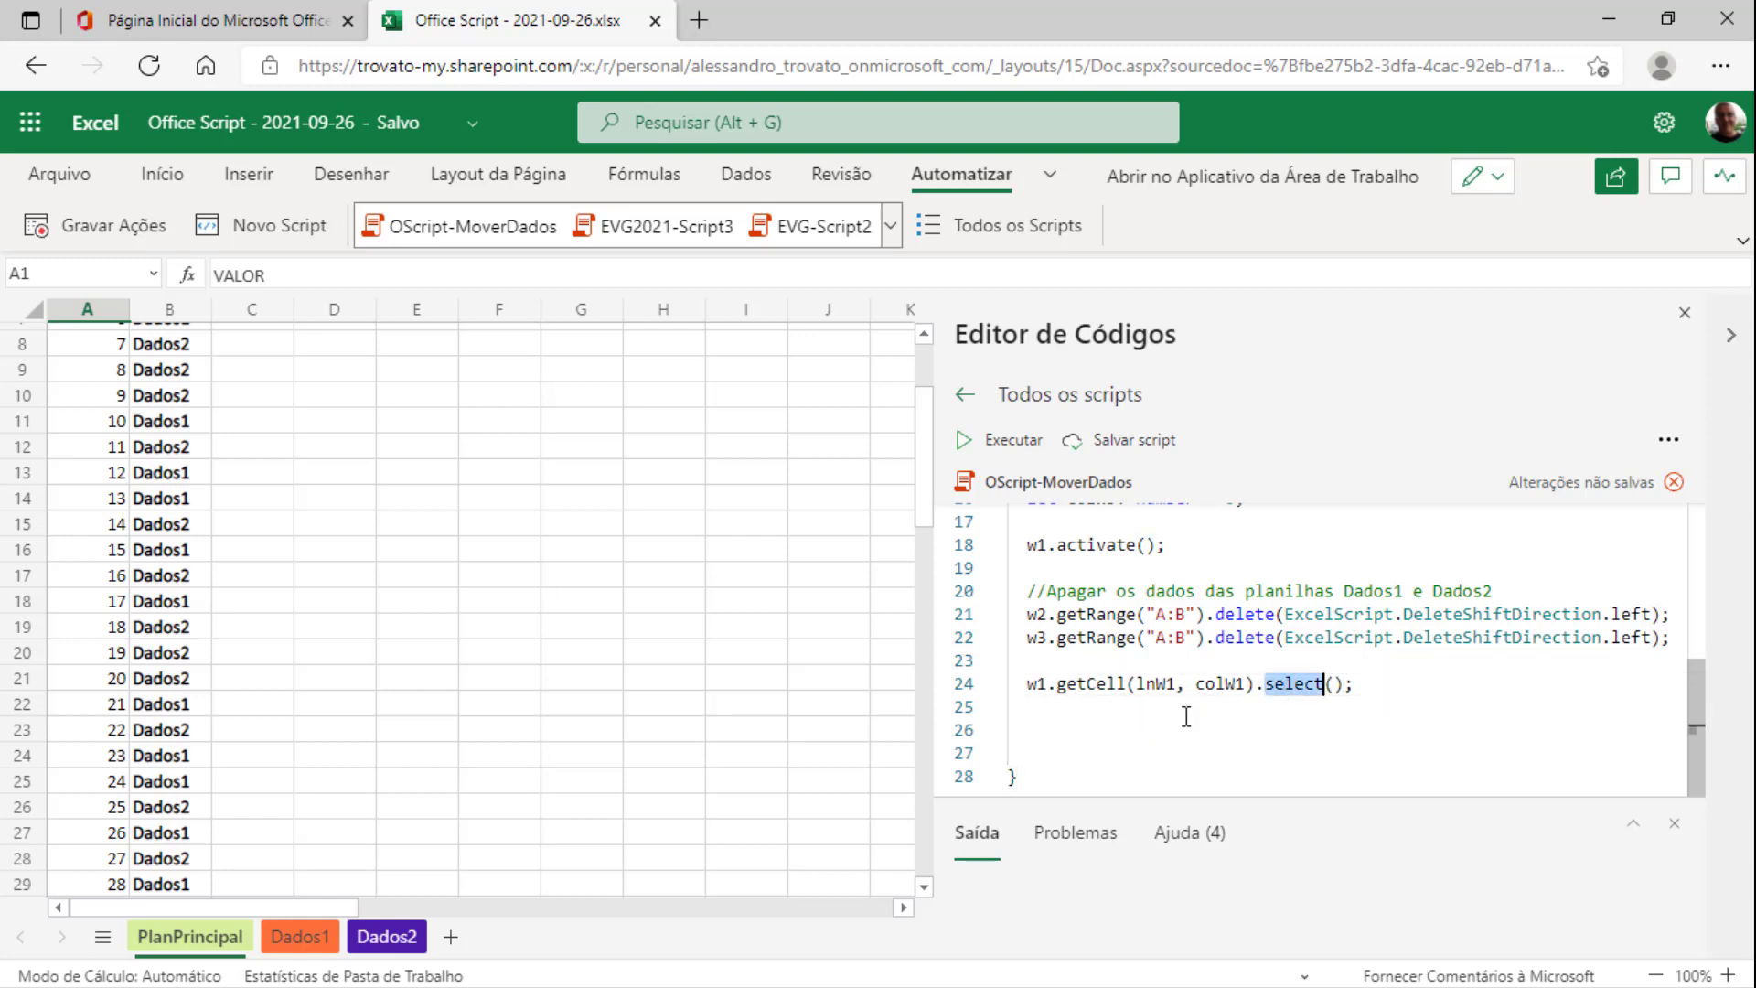
left_click(1087, 716)
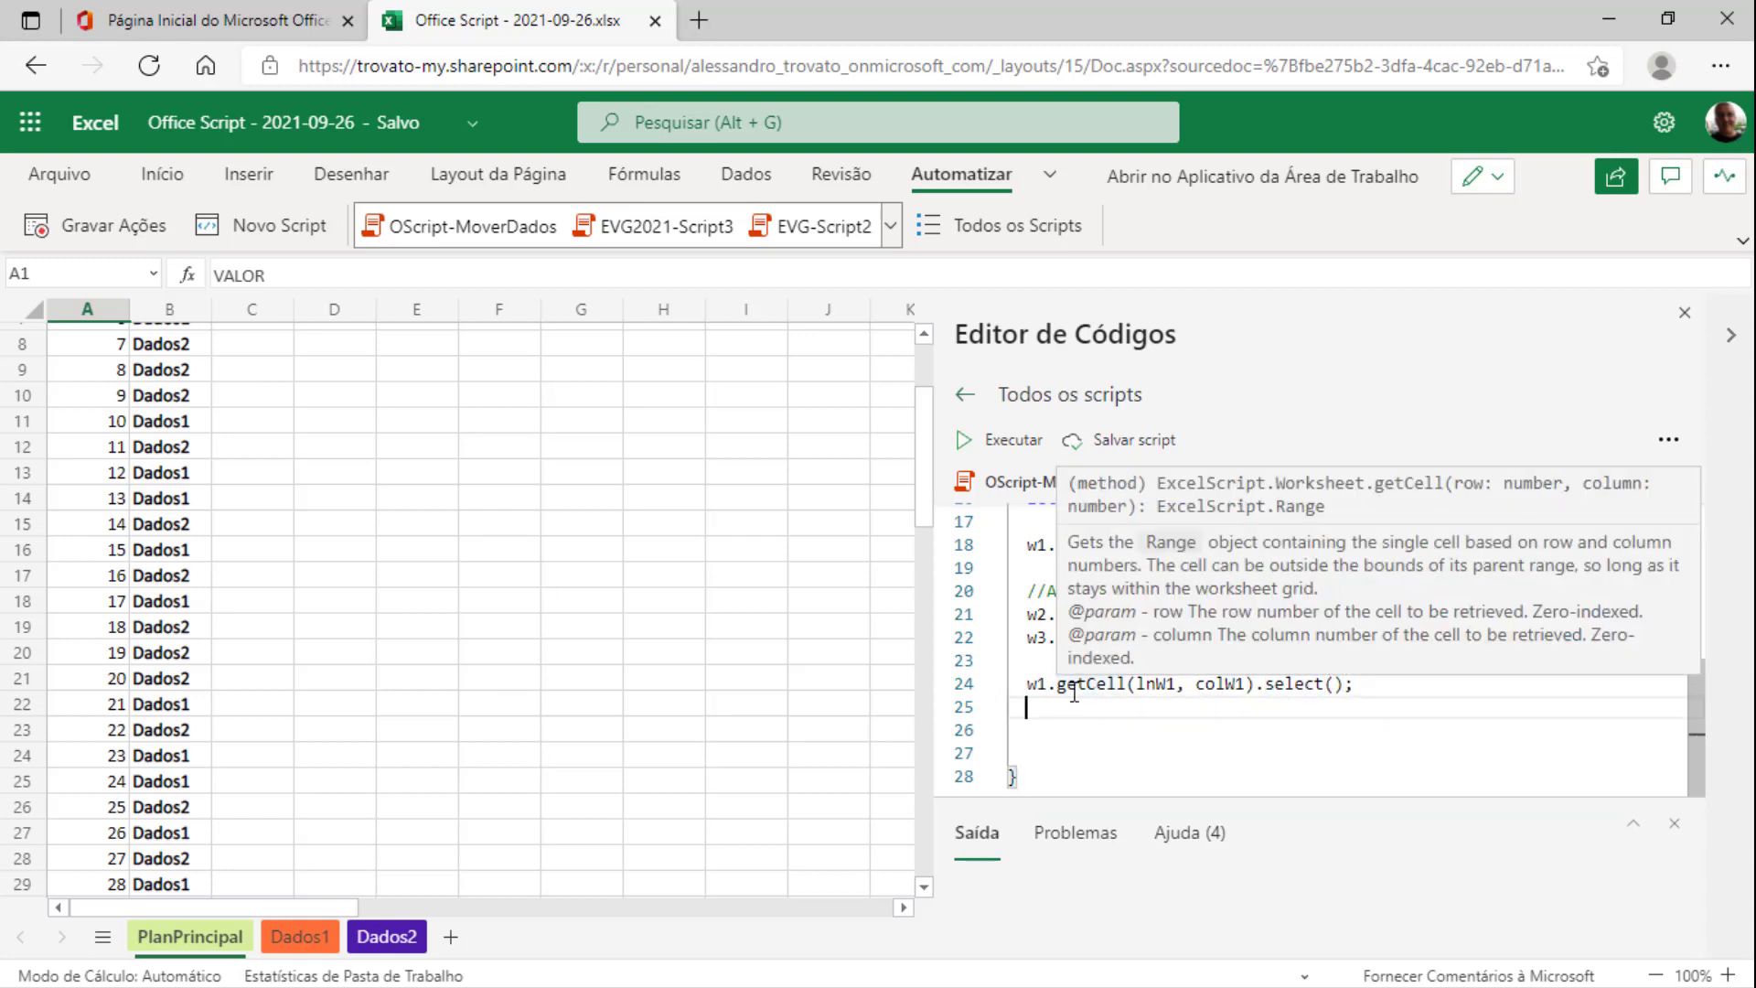
Write w1.getRange("B2:B" + vUltCel) on line 25 to reference the source column
type("w1")
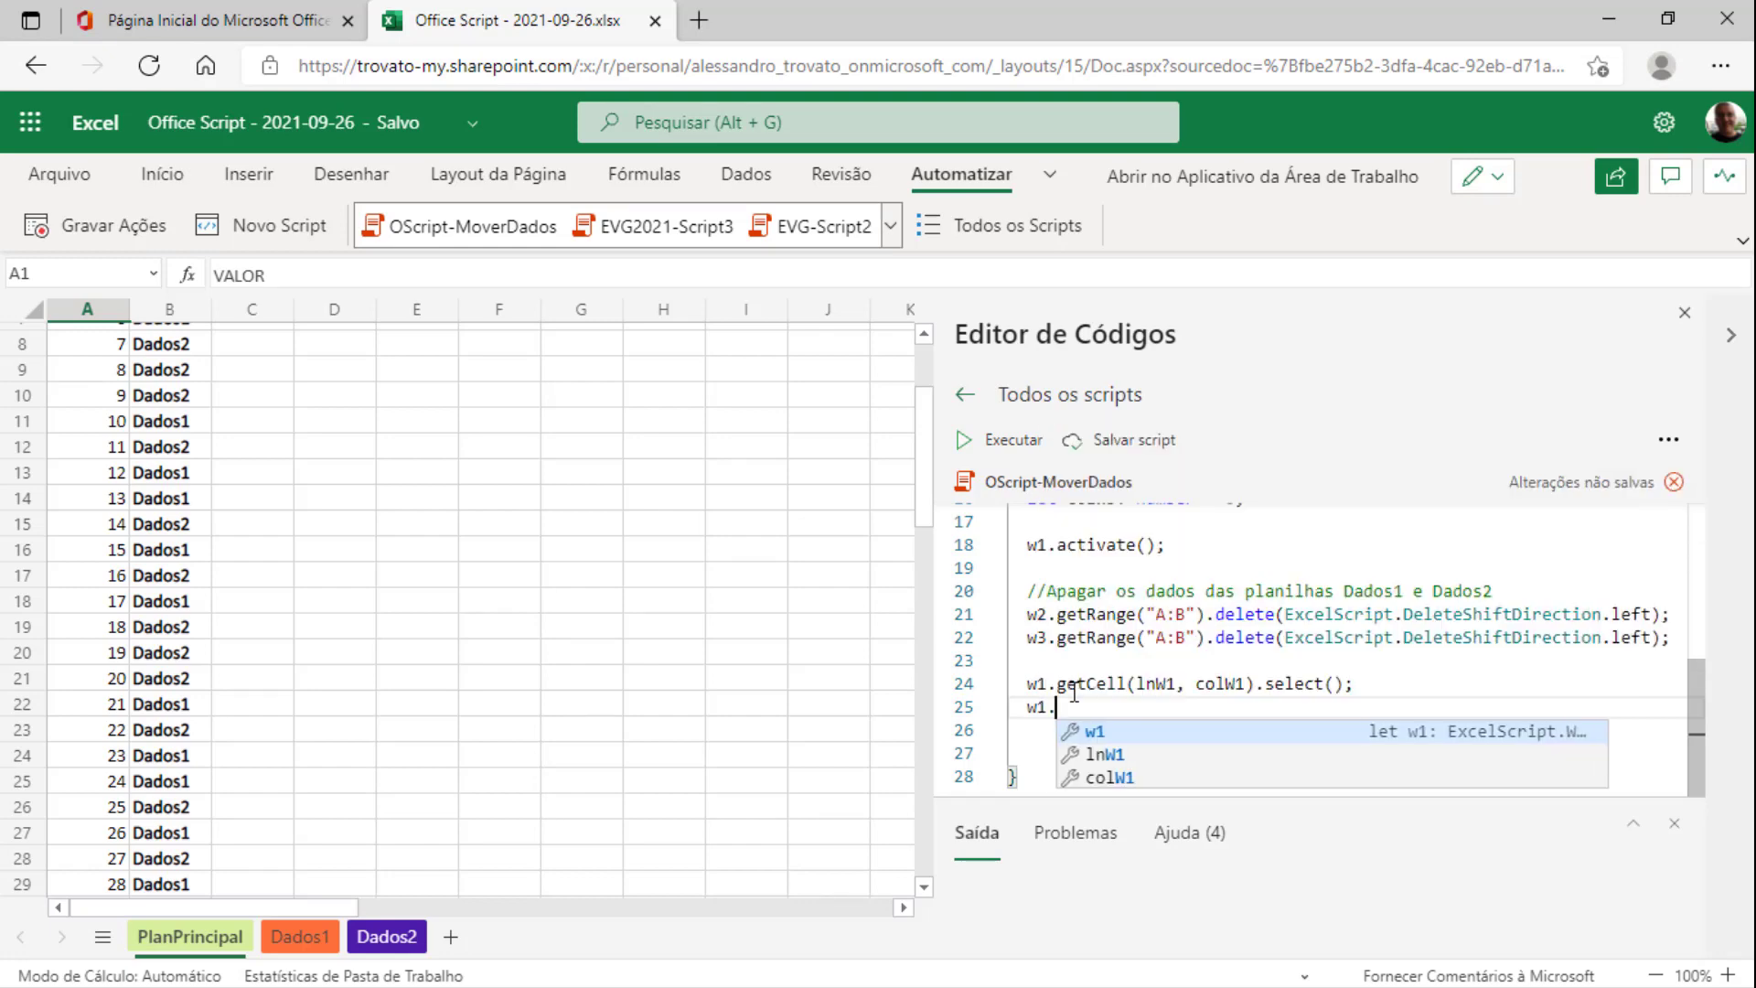
type(".getRa")
key("Return")
type("(")
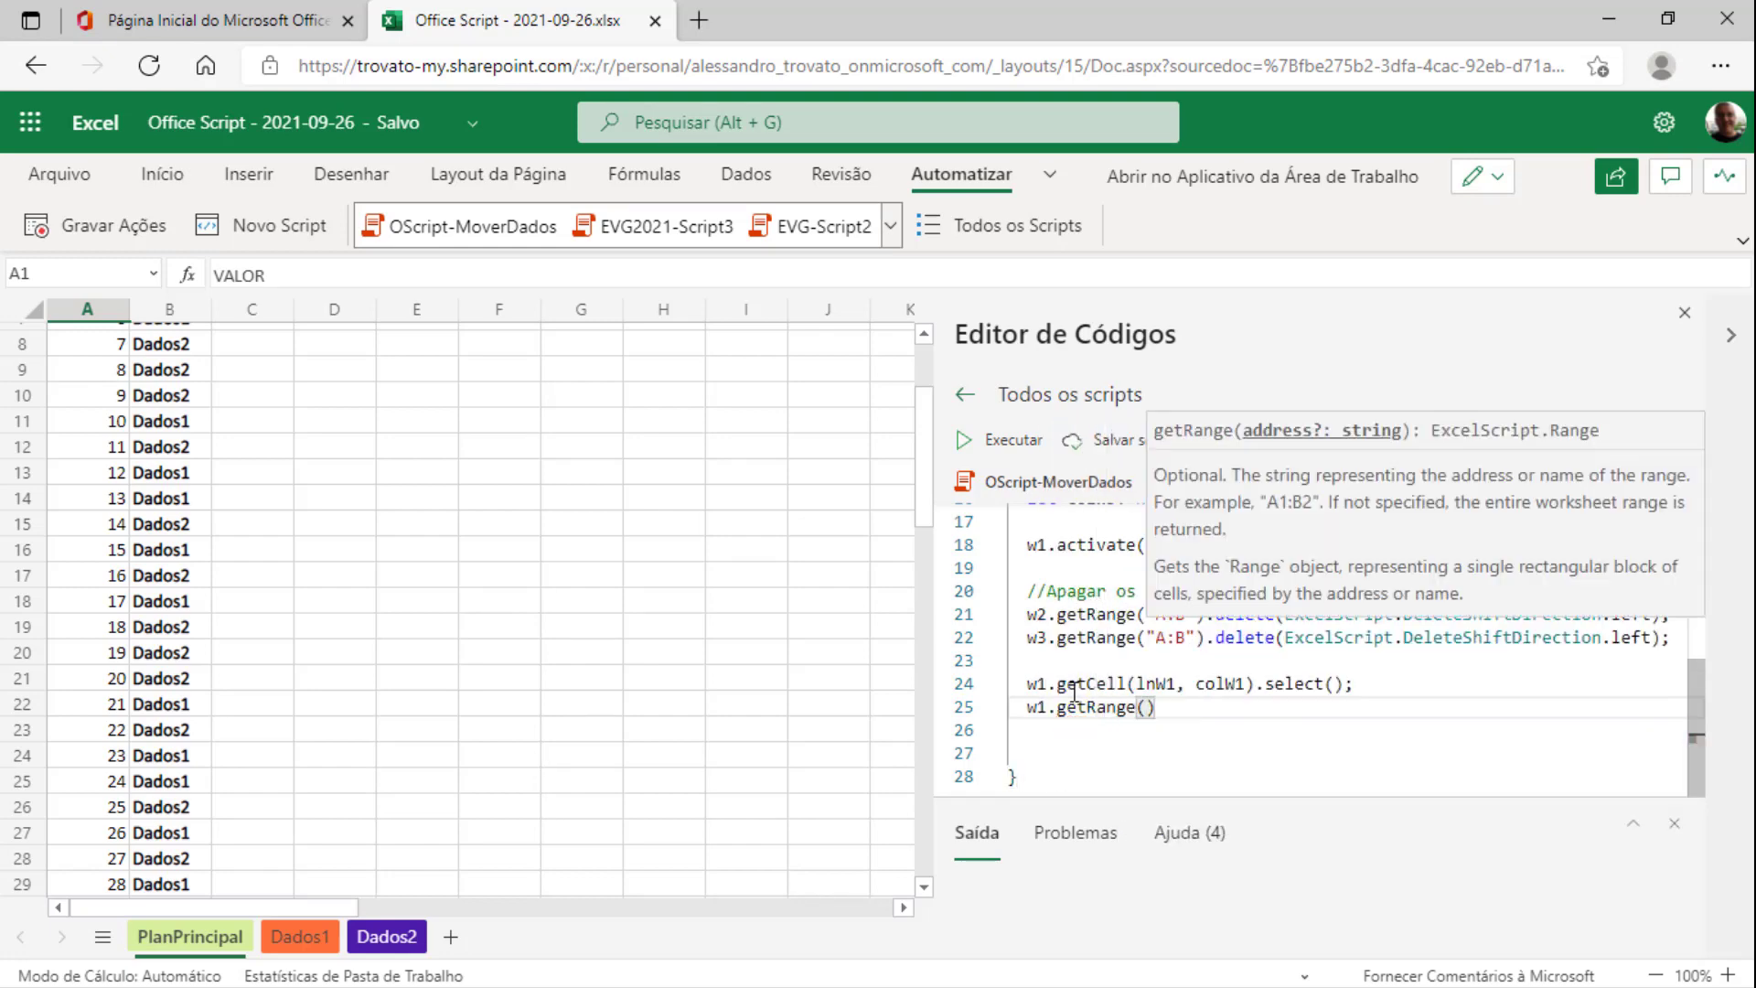
type("\"B2:")
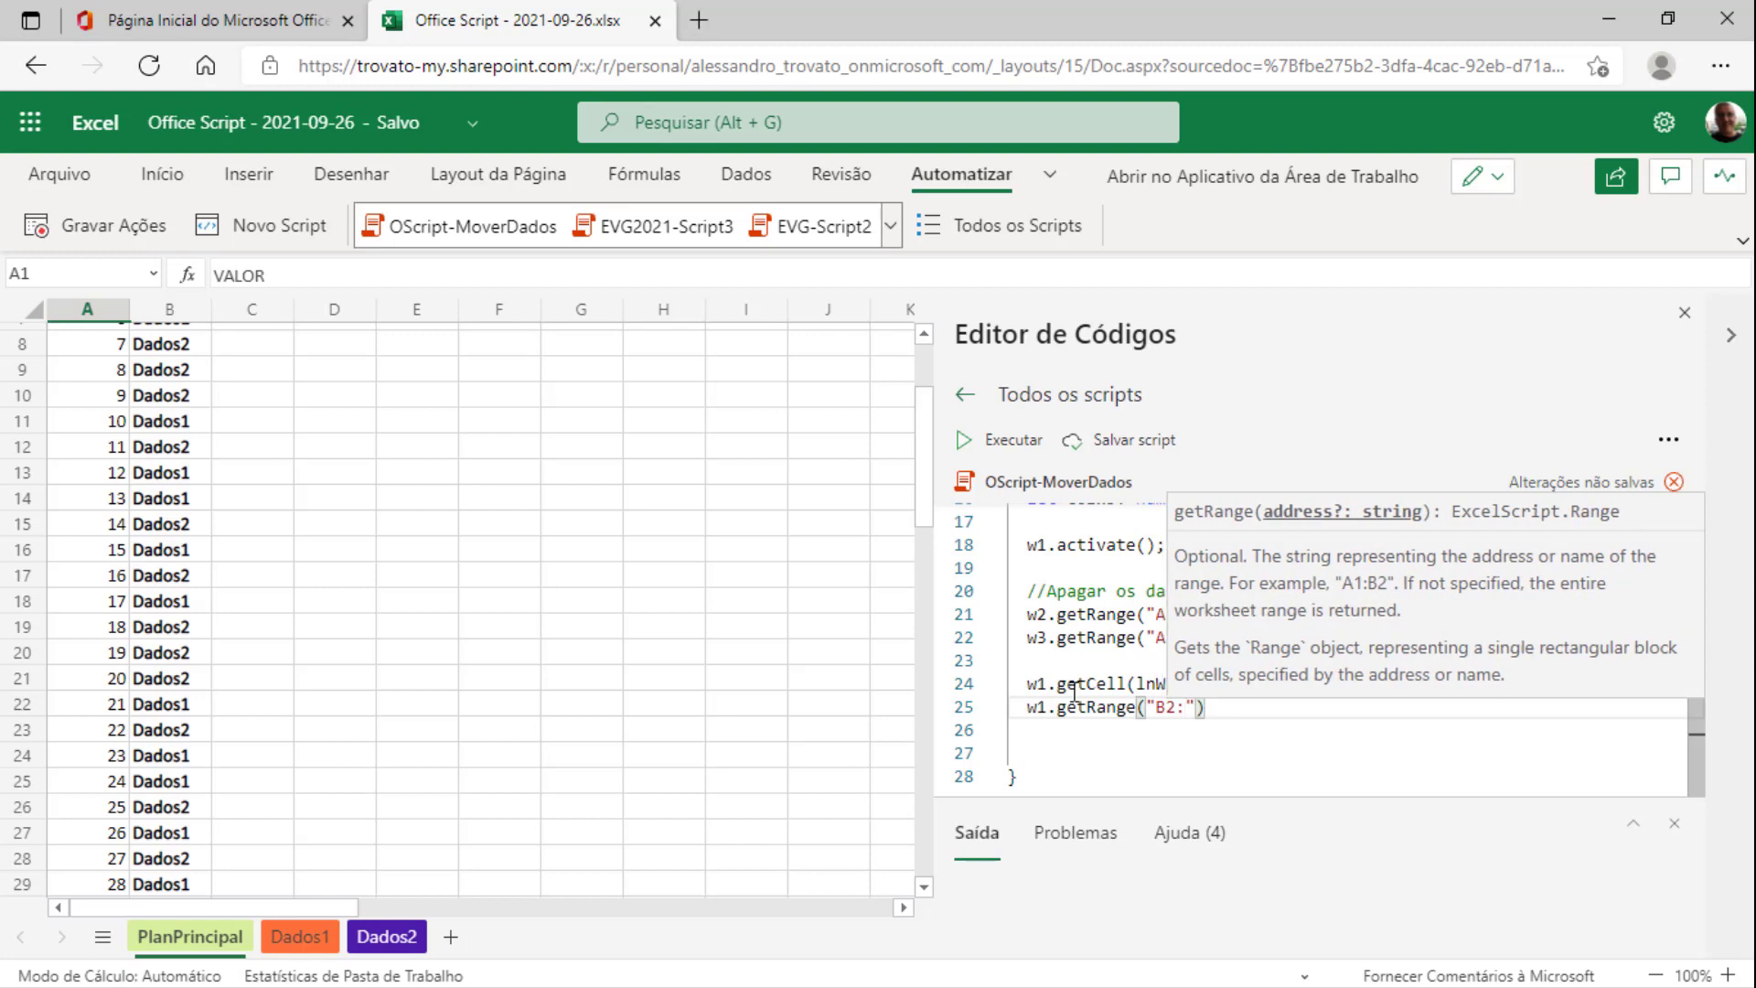
type("B\" ")
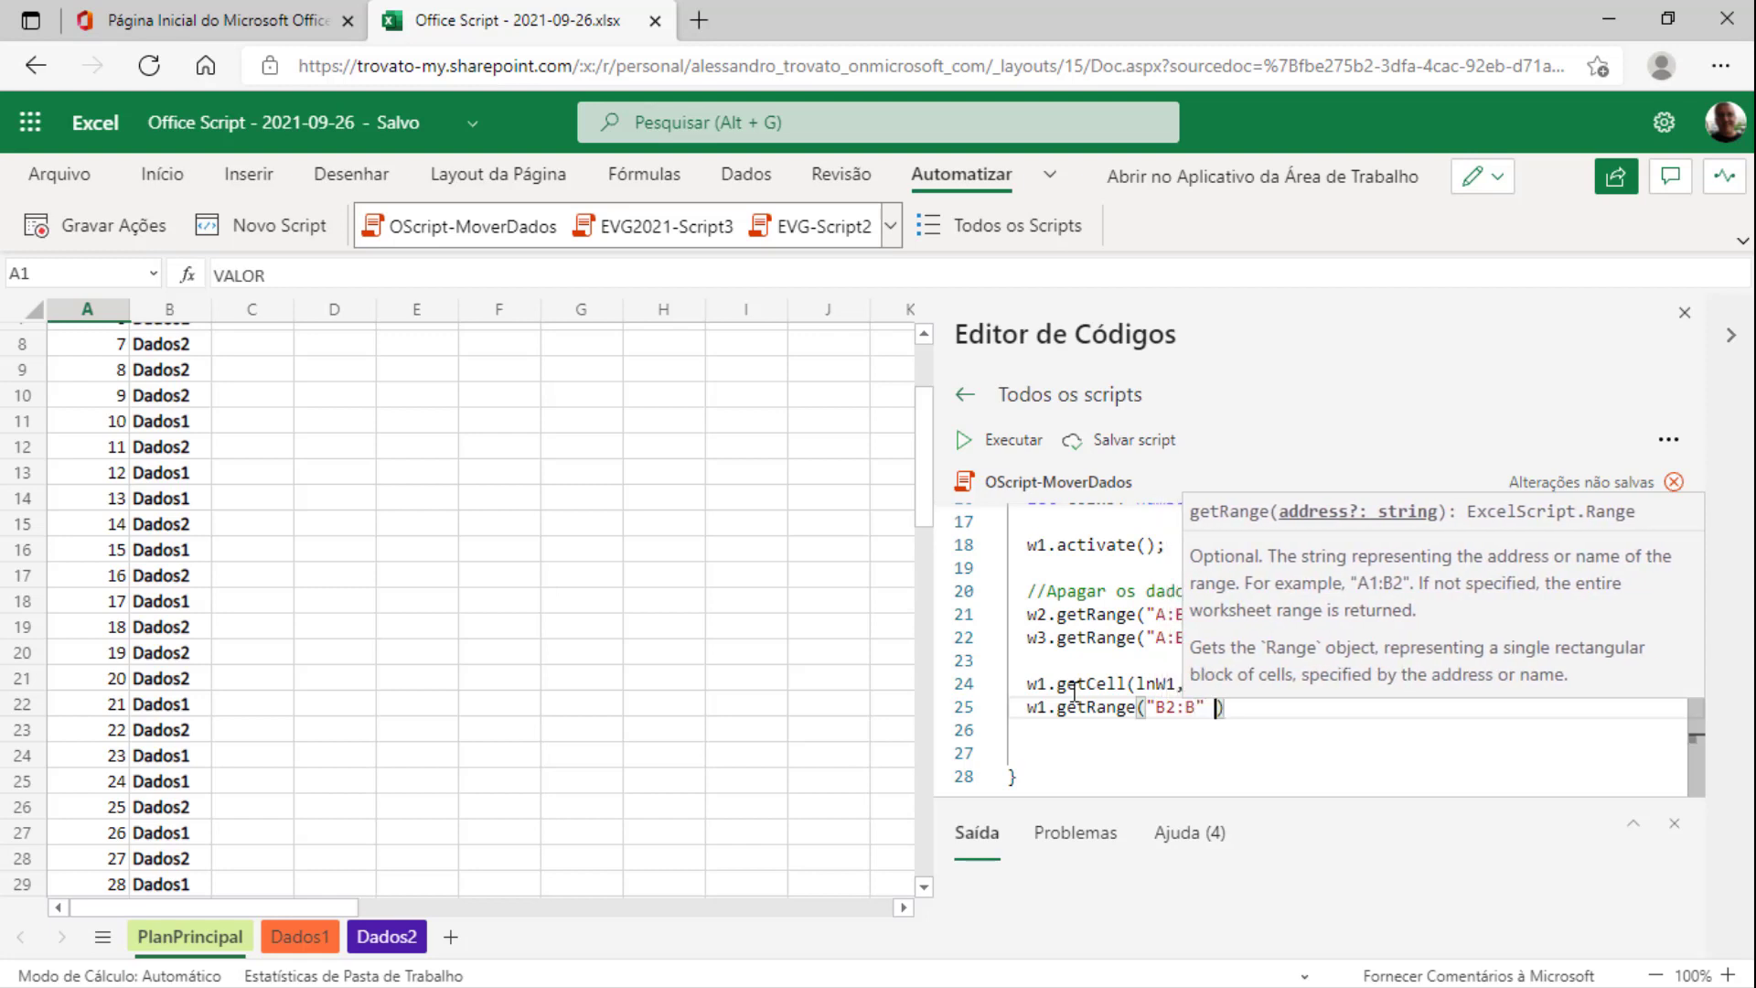
type("+ ")
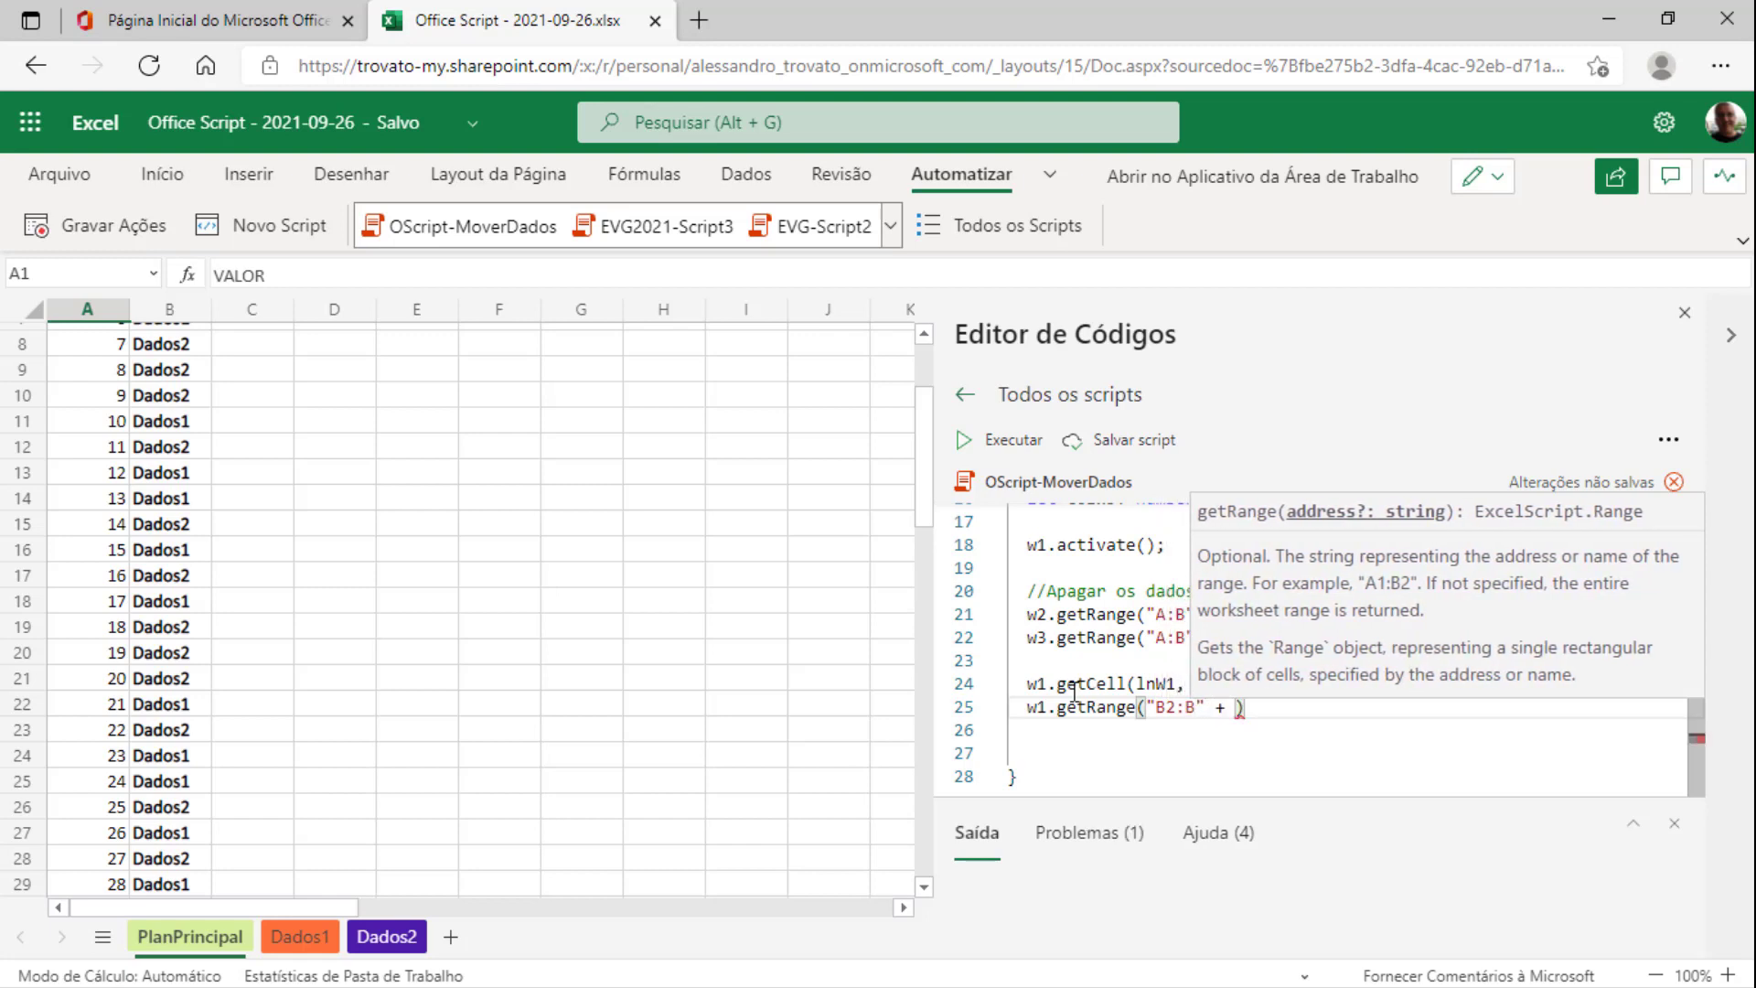
type("v")
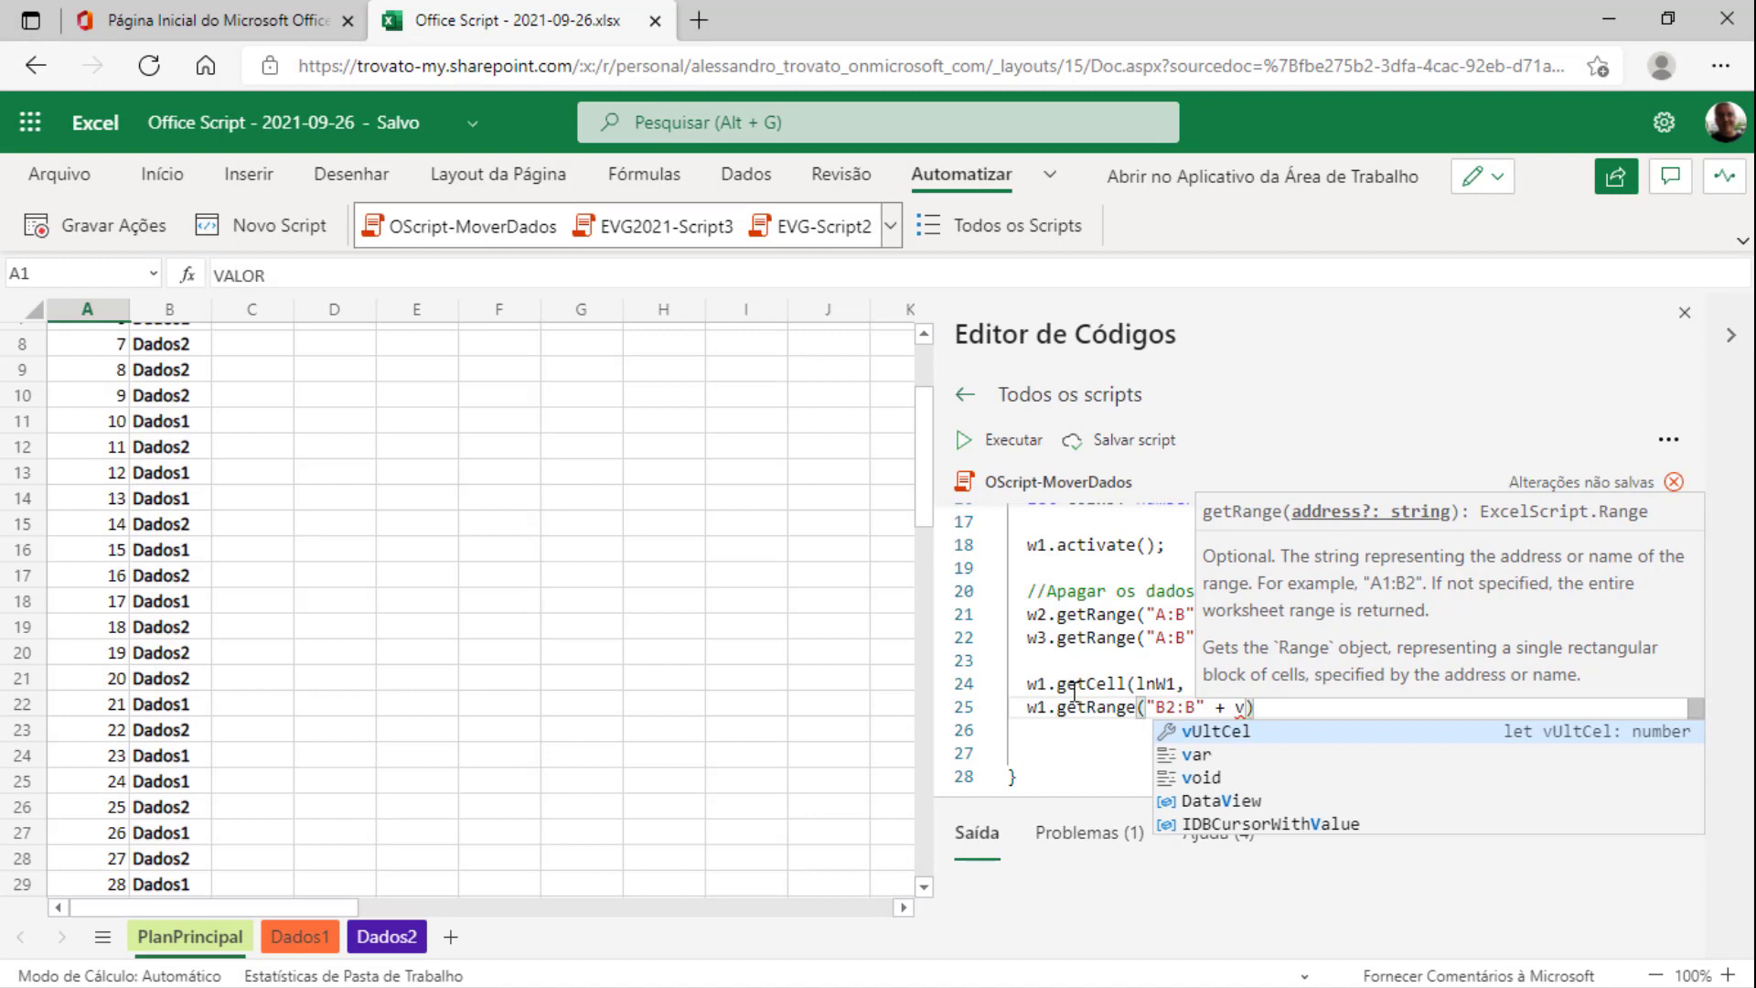
type("UltCe")
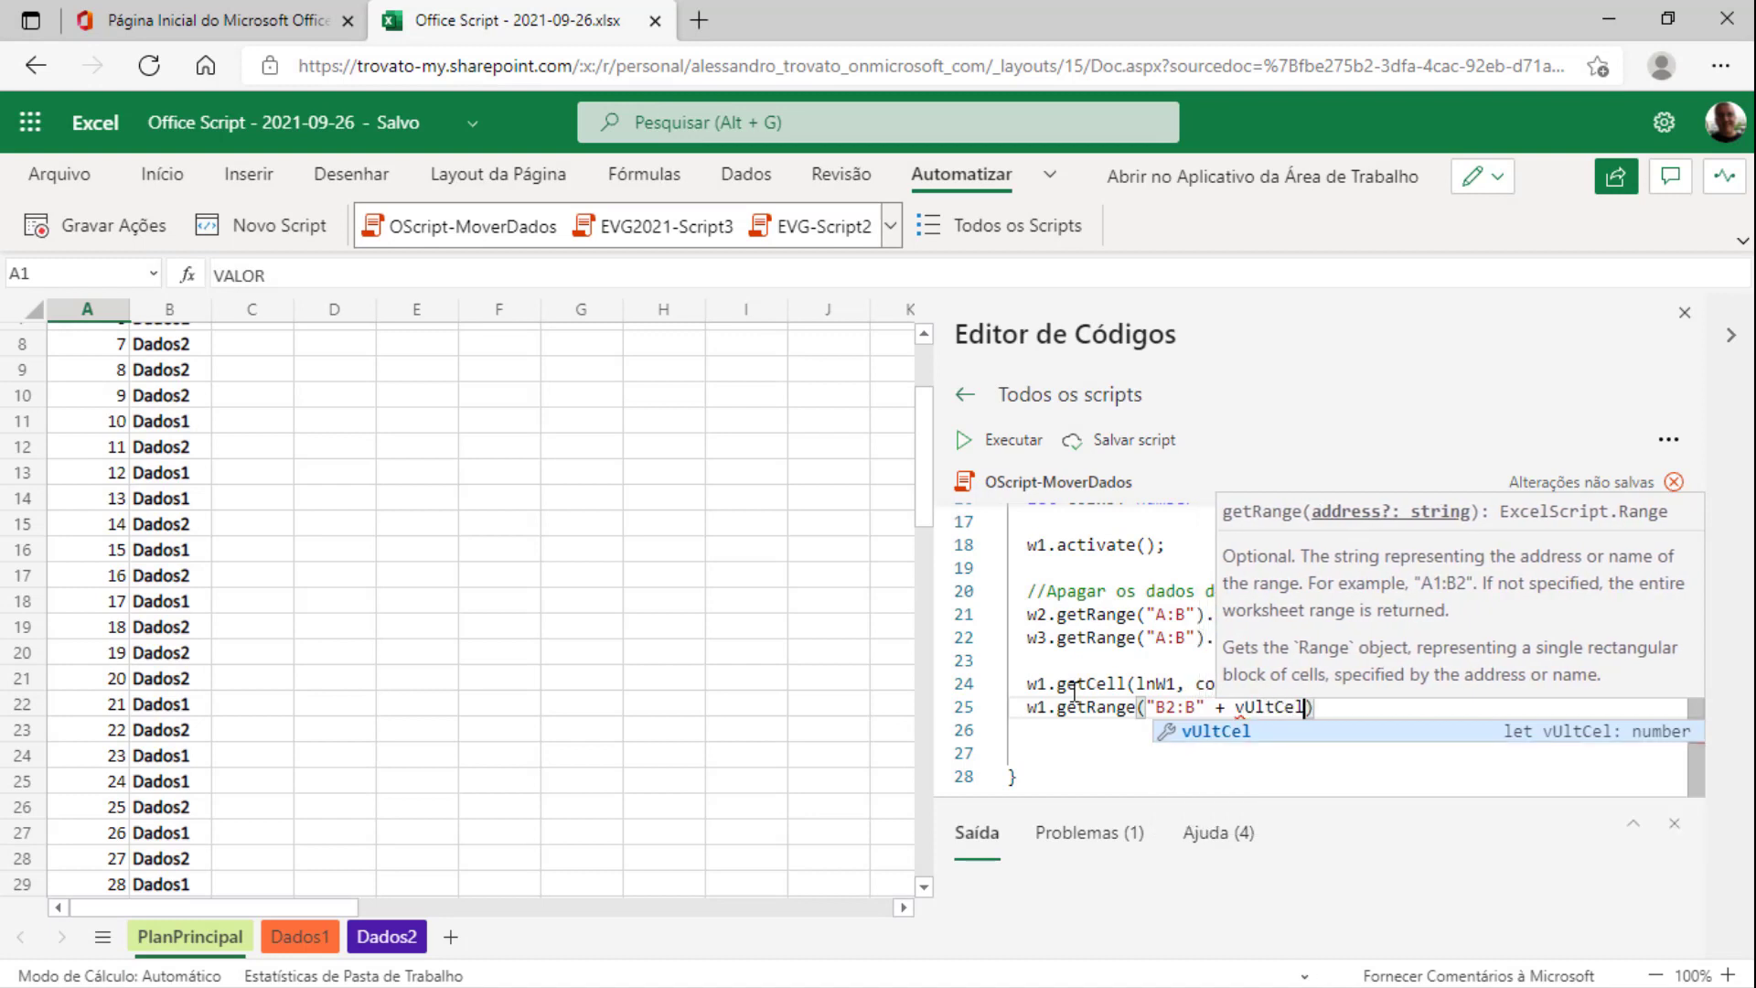
type("l")
key("End")
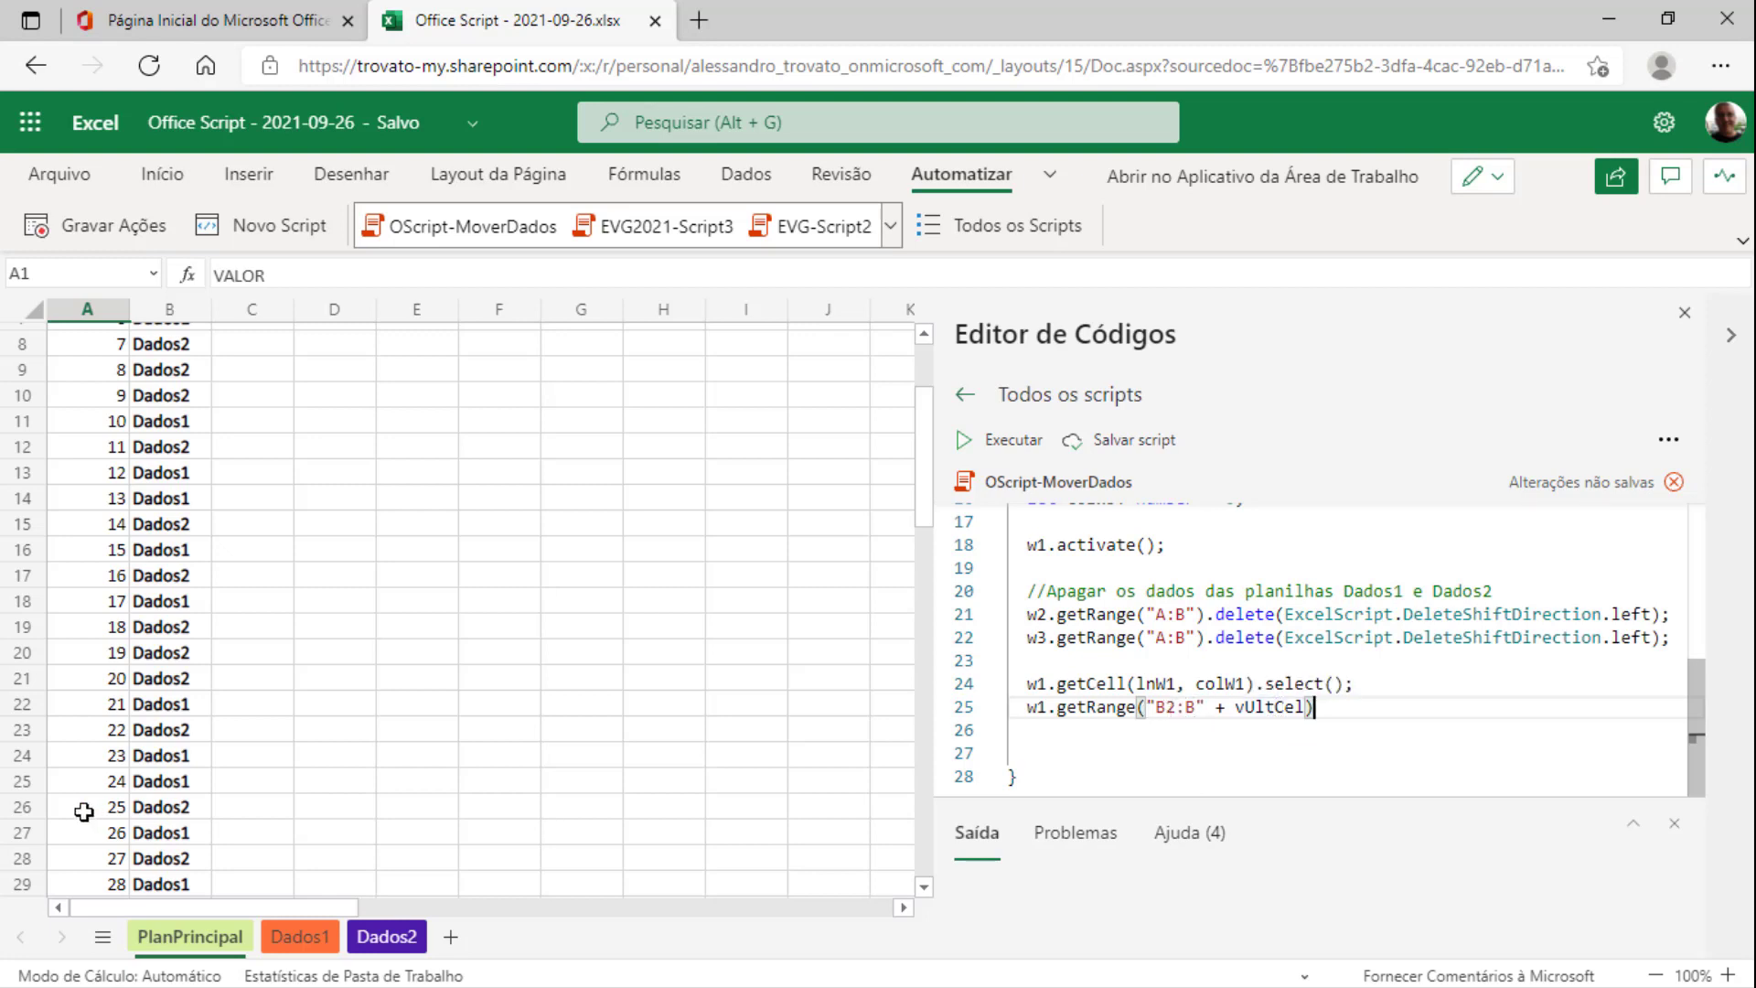
scroll(177, 446, "up", 2)
scroll(177, 446, "up", 1)
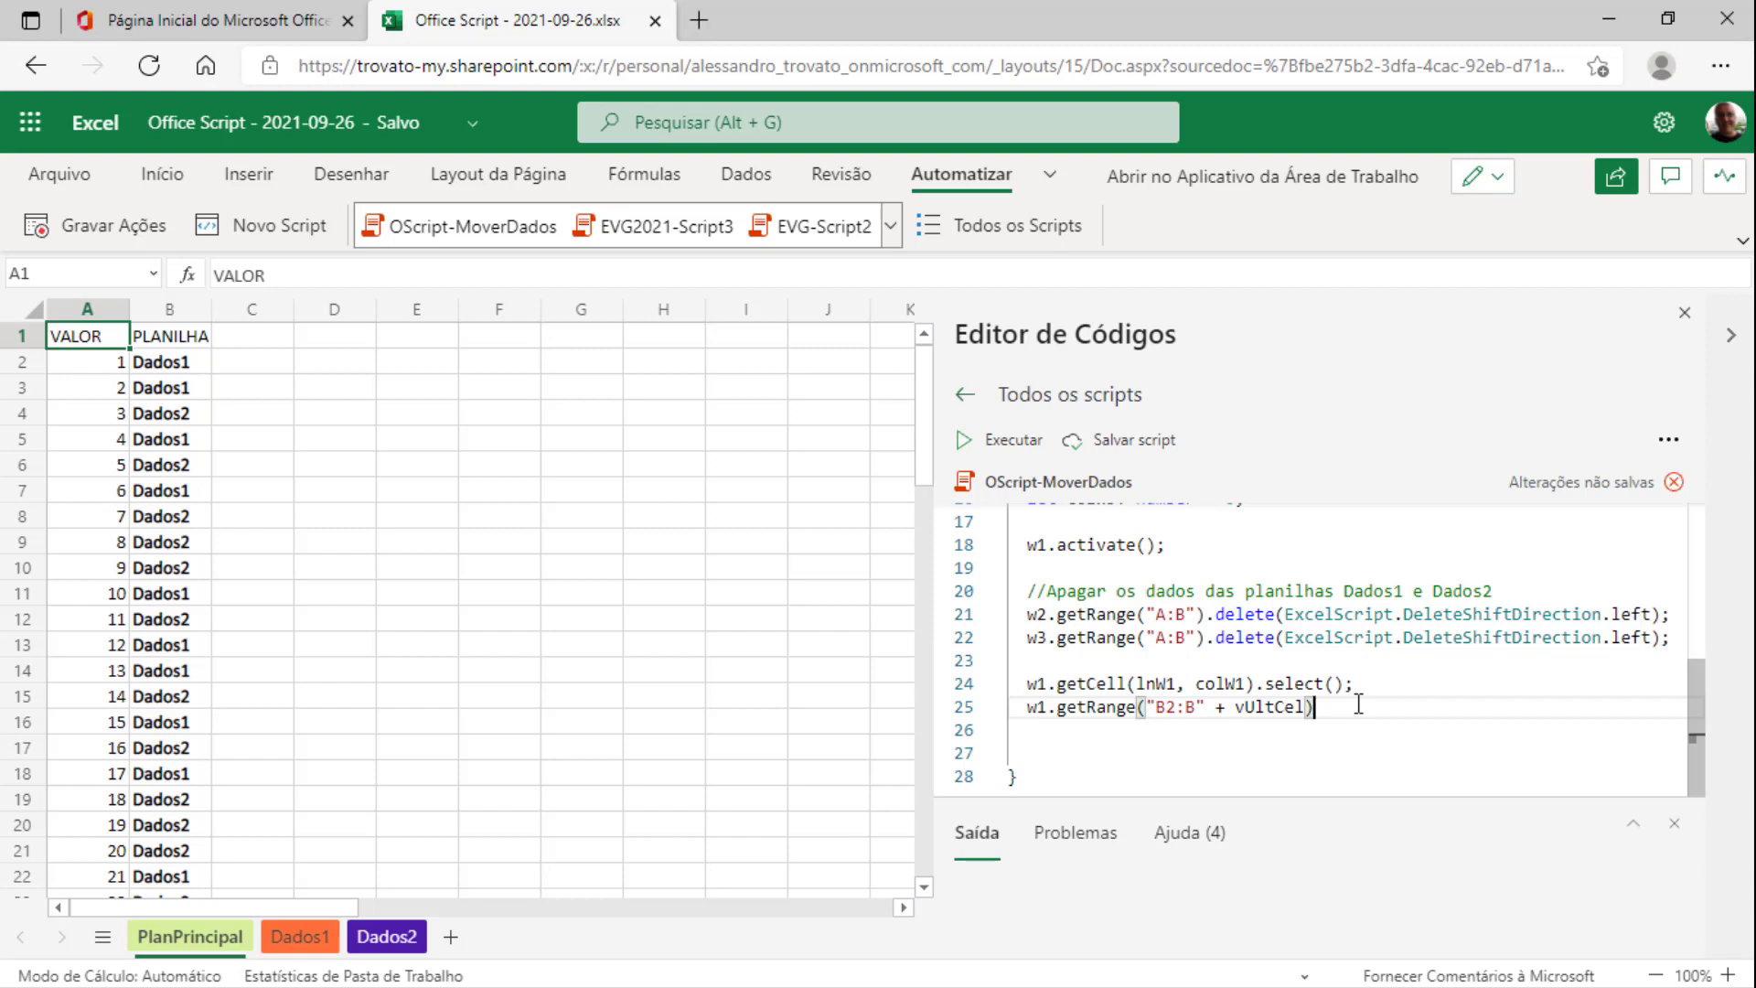
Append .getFormat().getFont().setBold(true); to the getRange("B2:B" + vUltCel) line, then move down to line 27
type(".get")
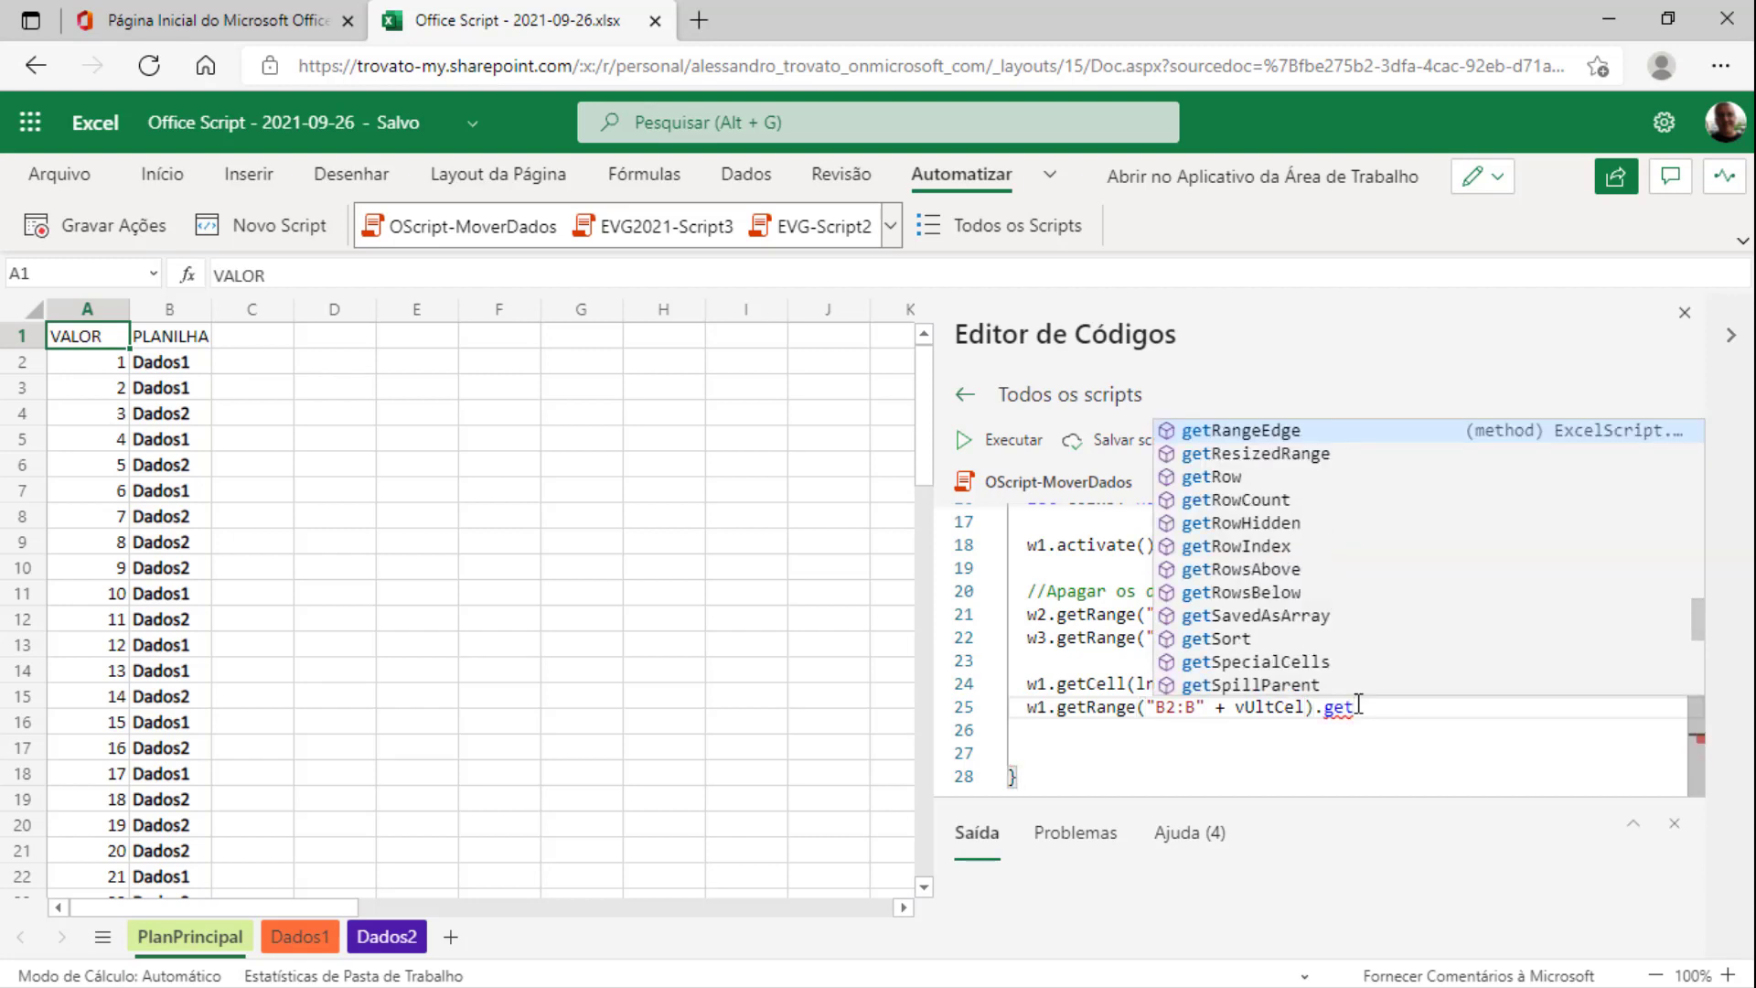
type("Format")
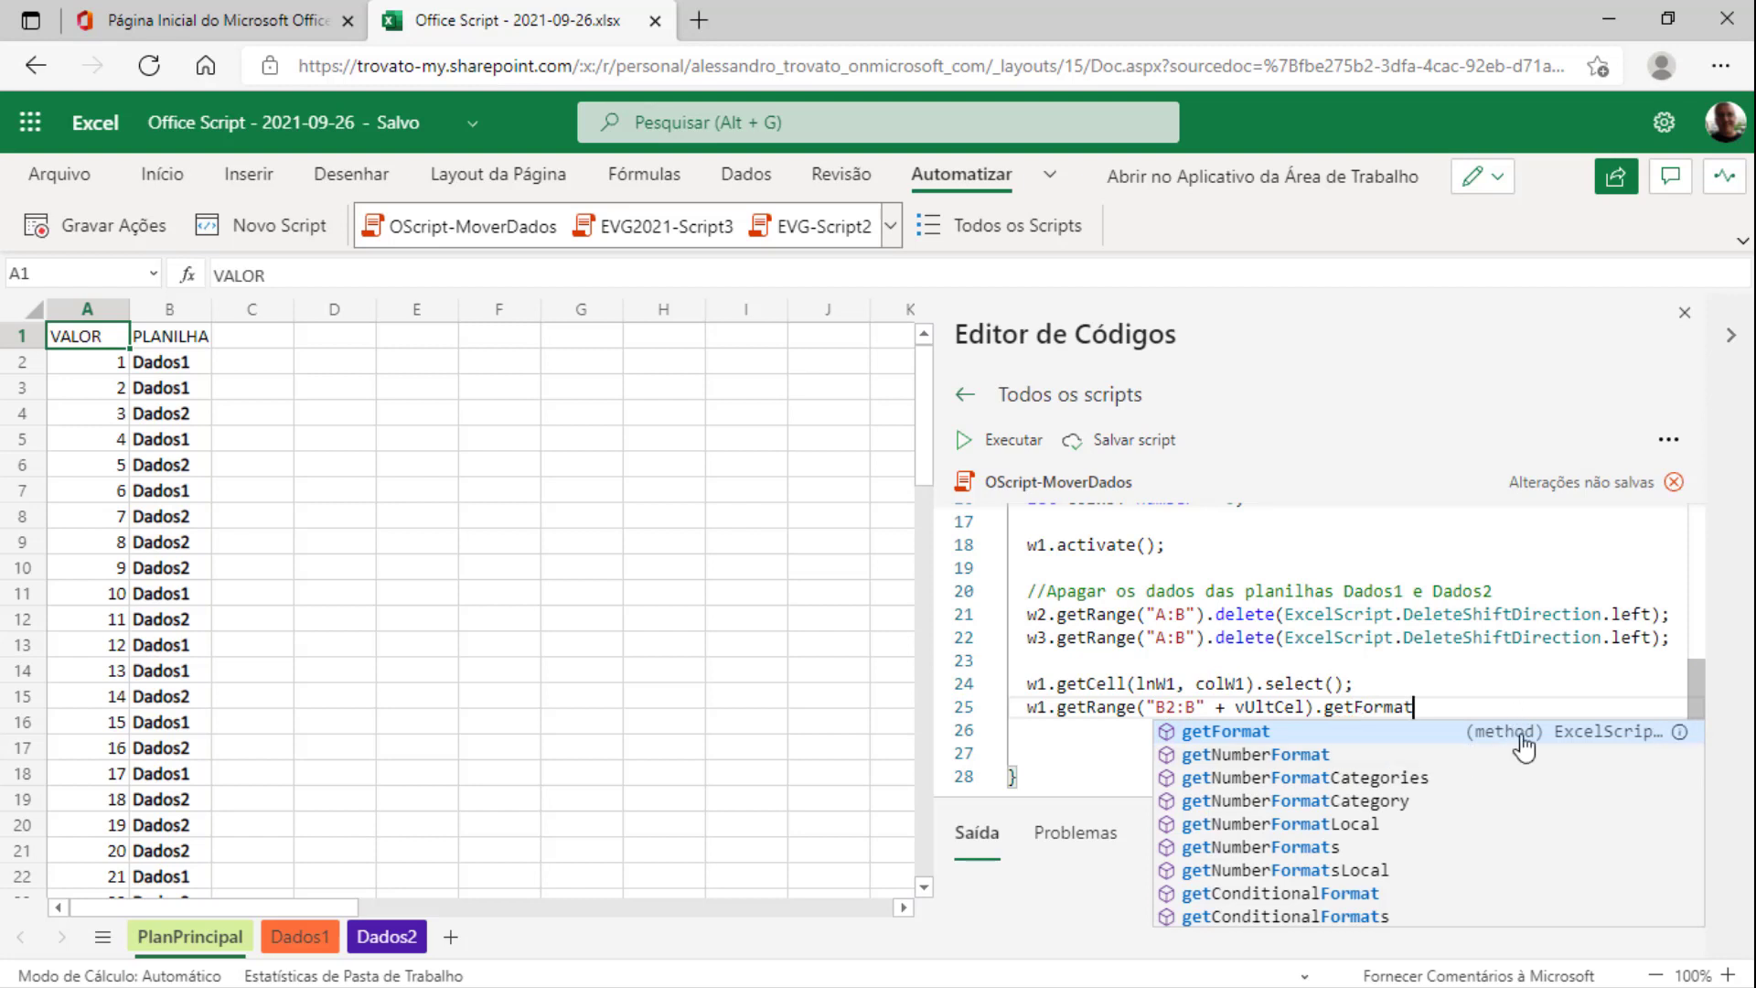
type("()")
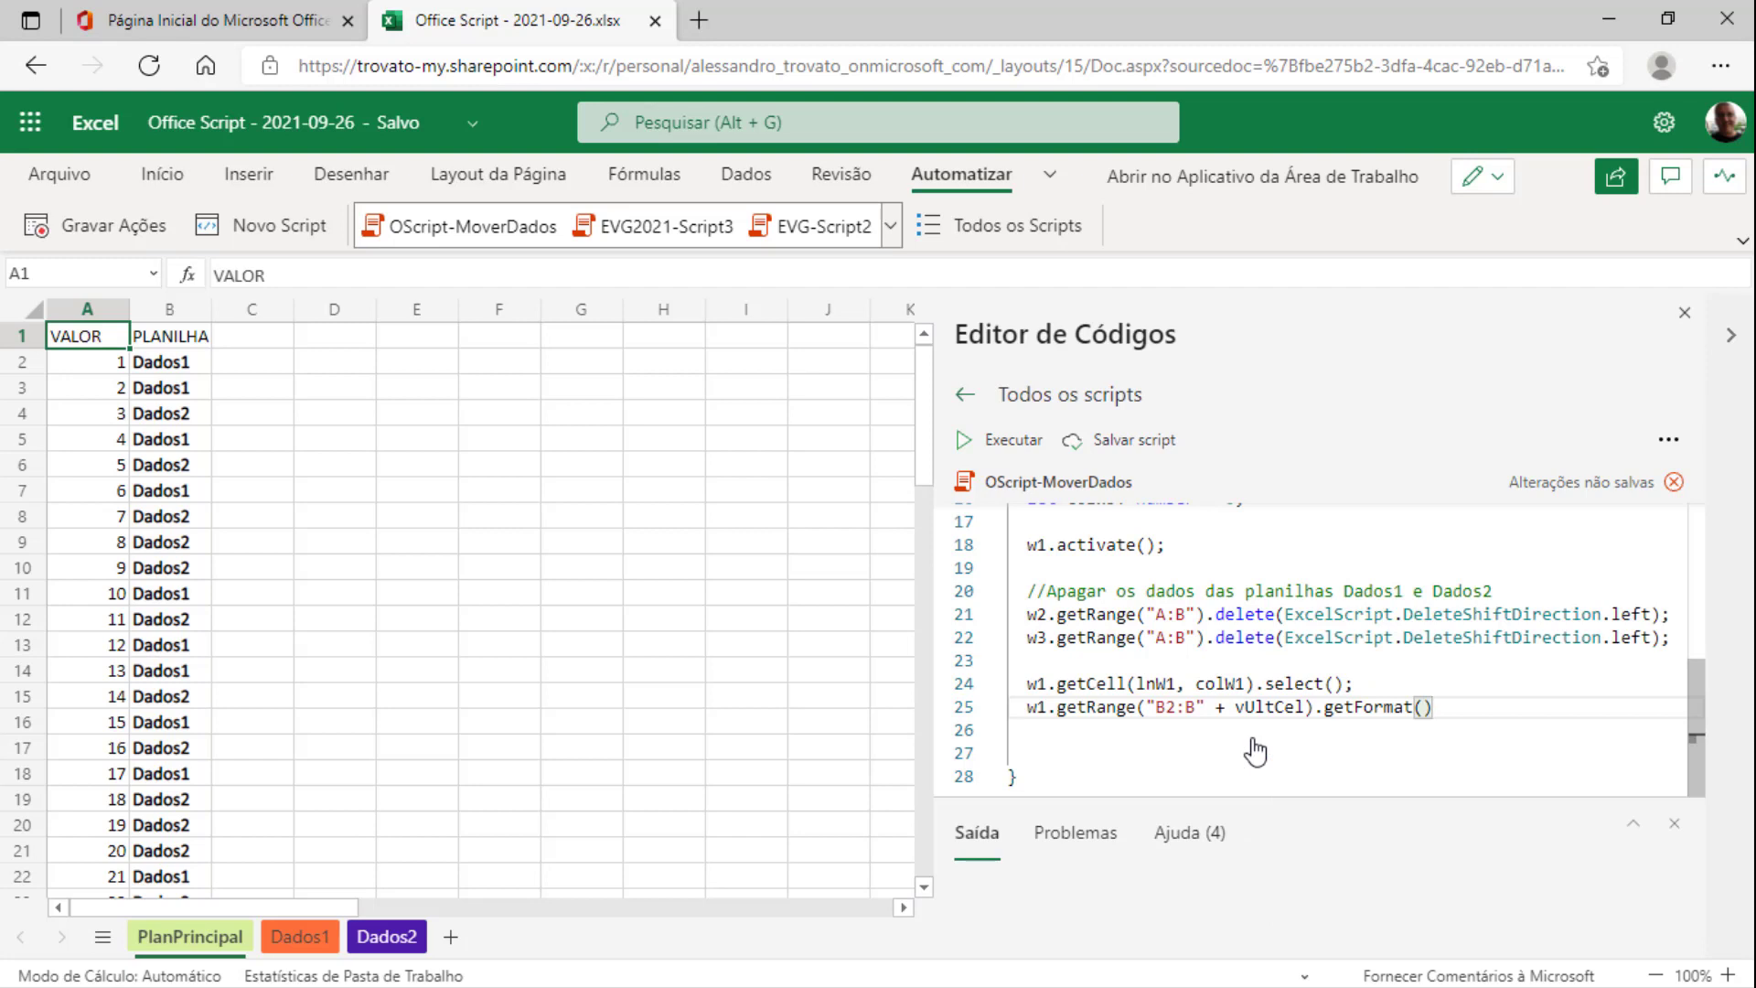
type(".")
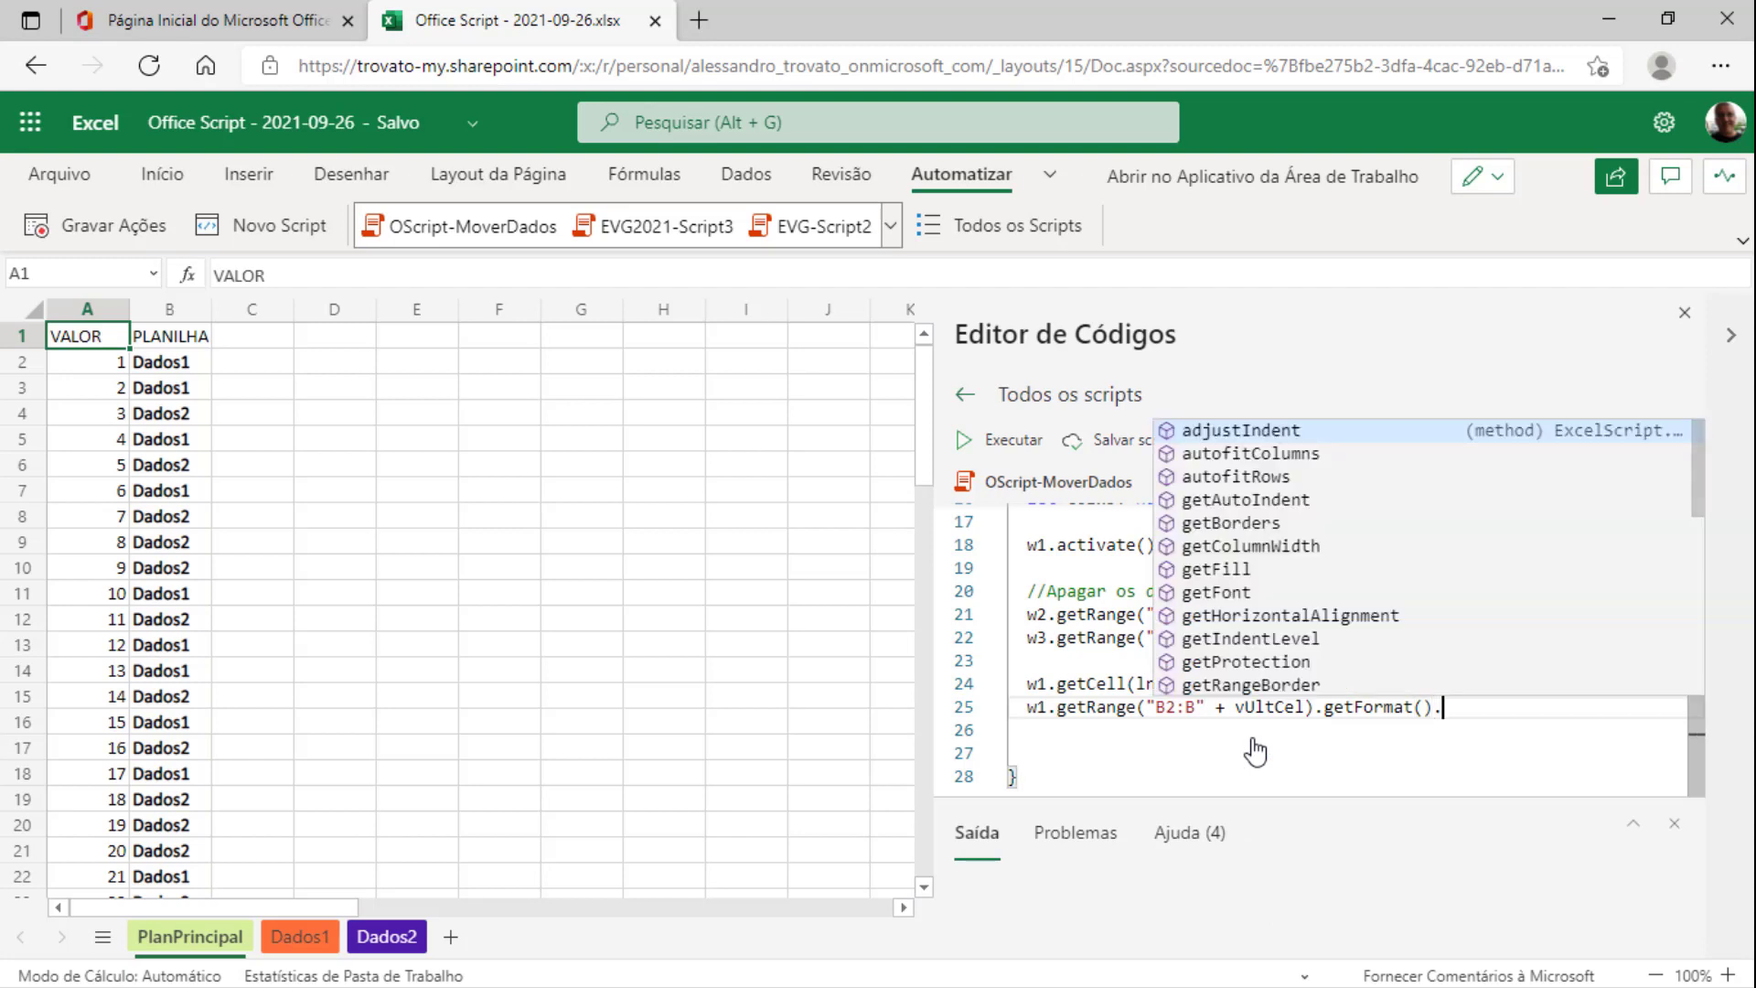
type("getFont")
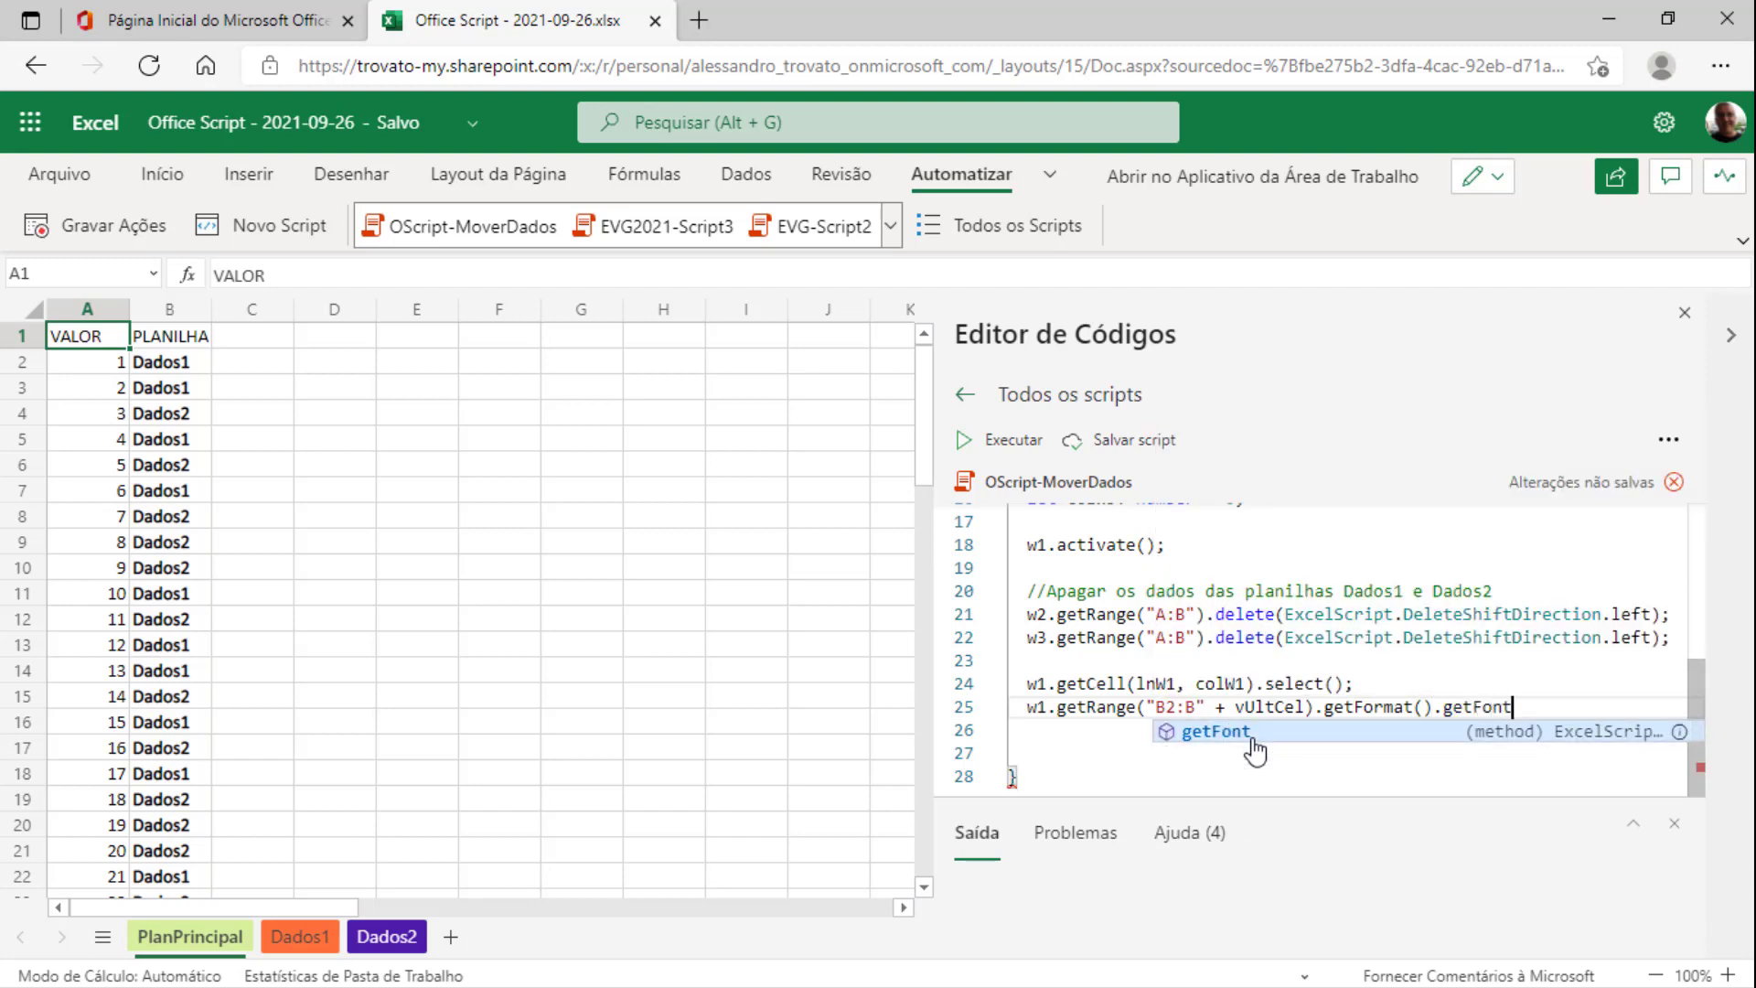
type("()")
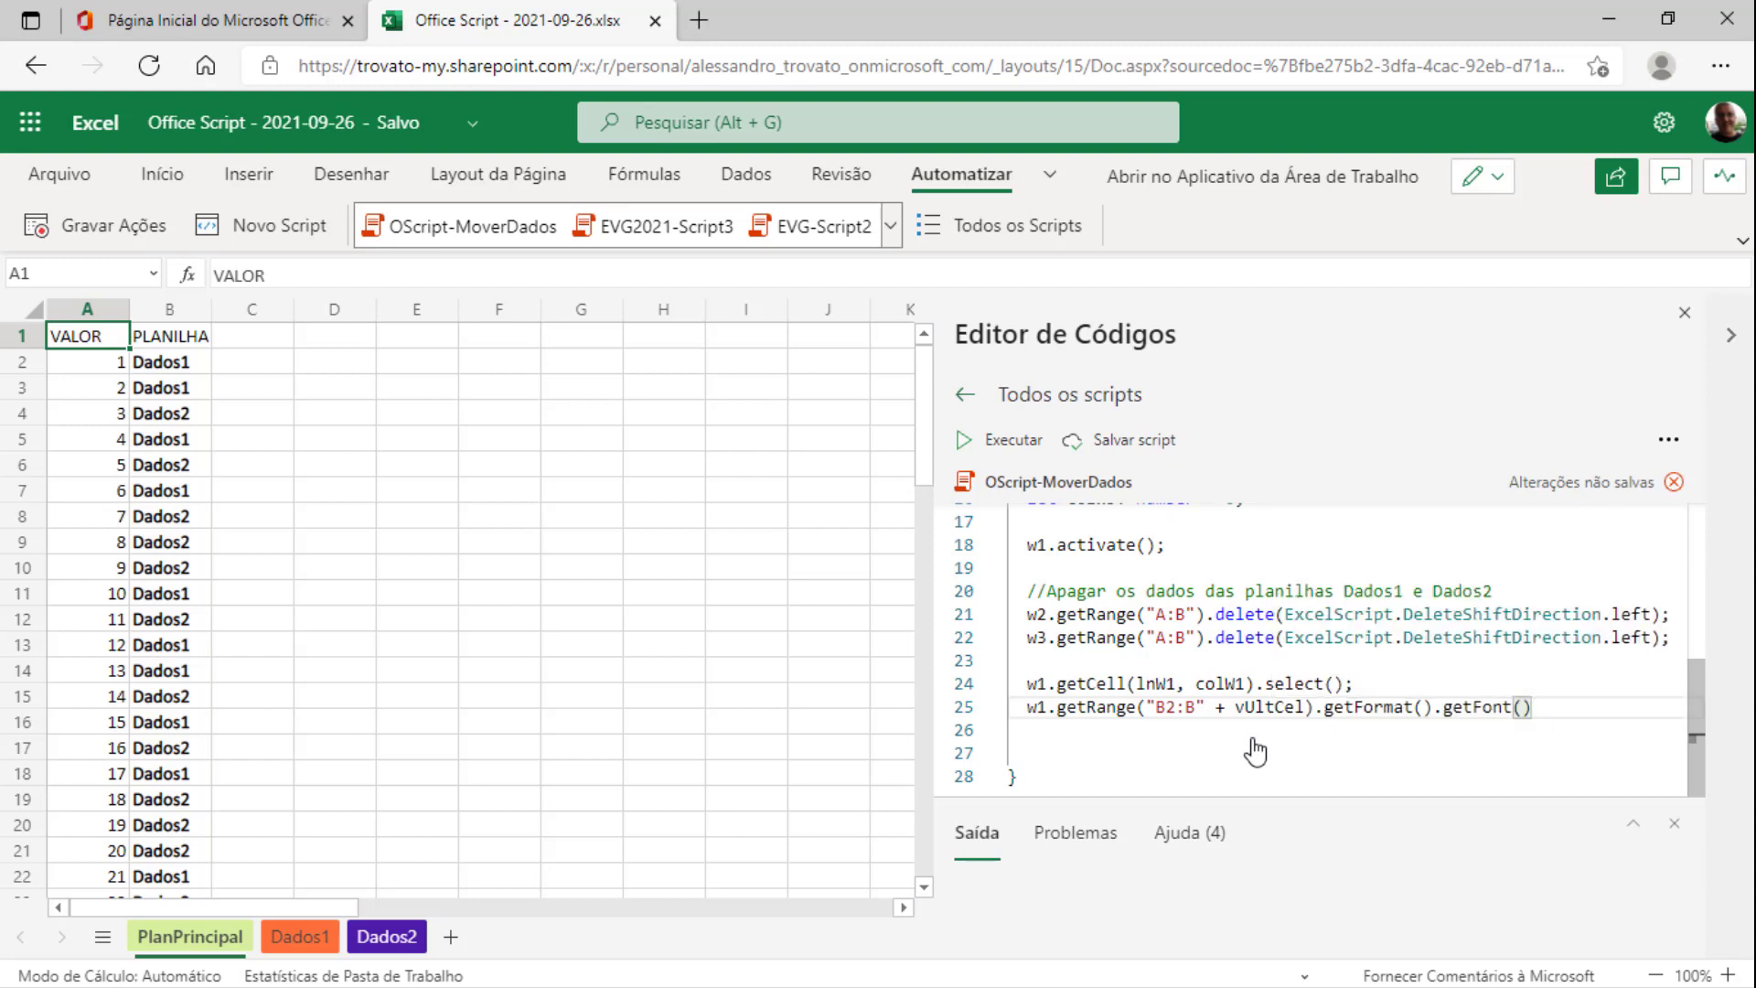
type(".se")
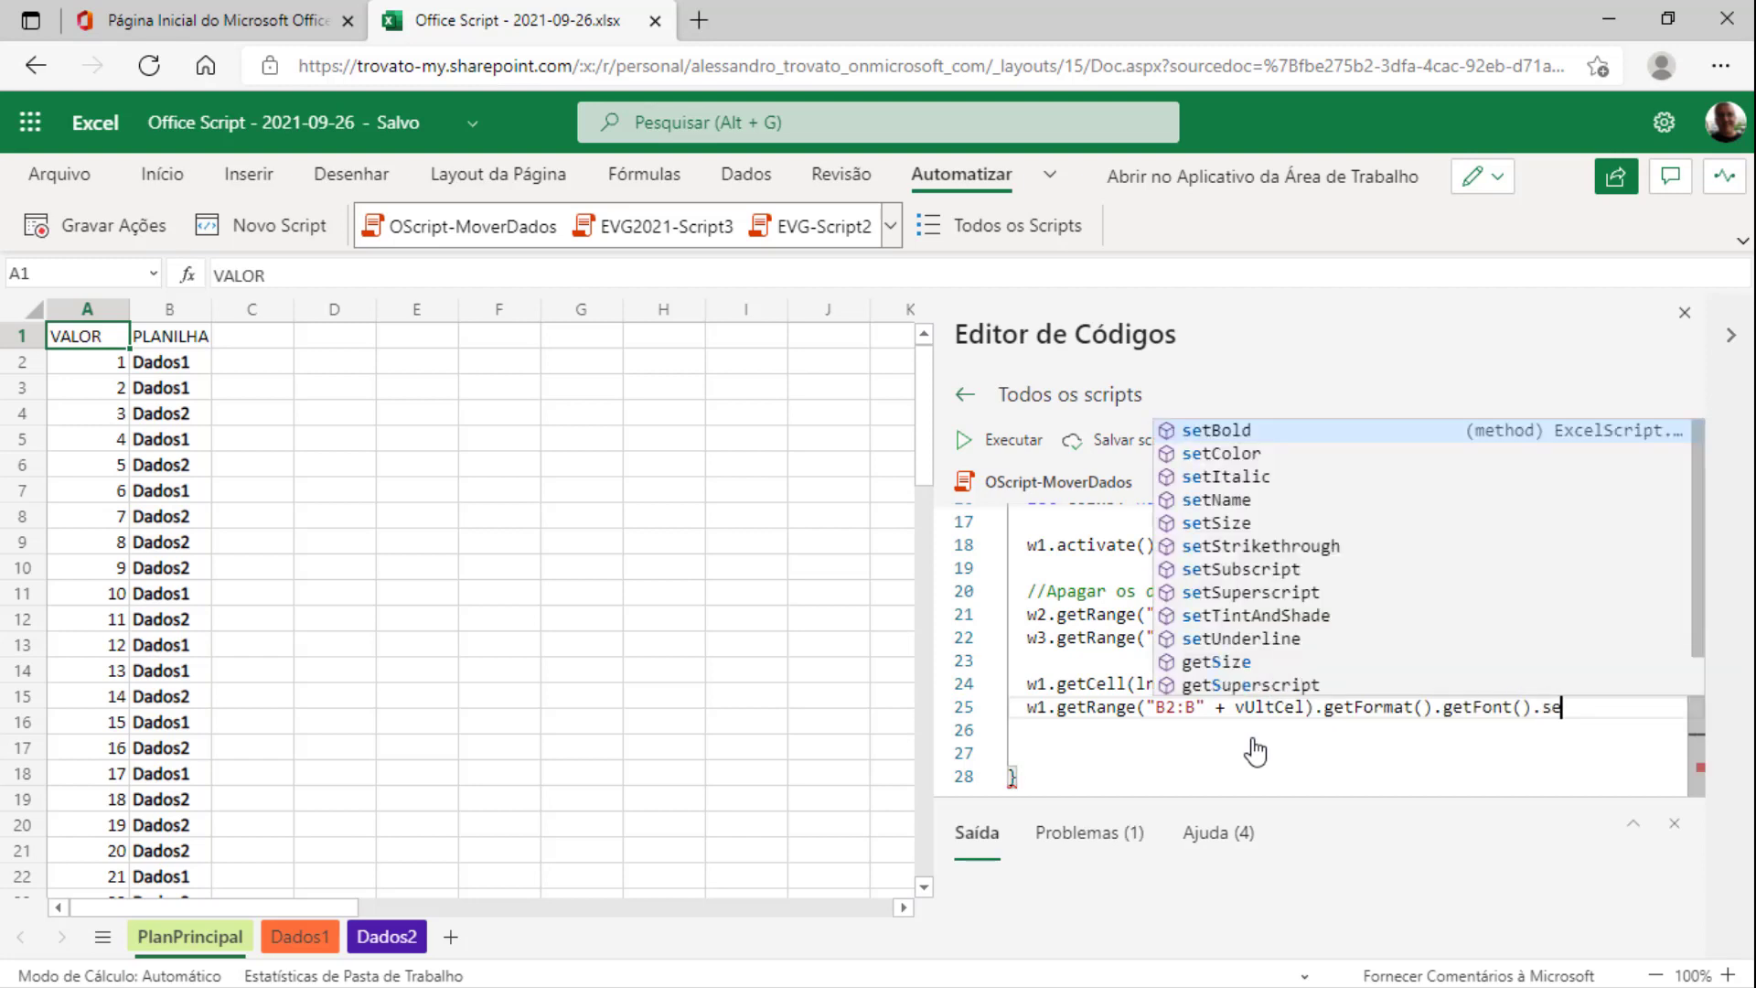
type("t")
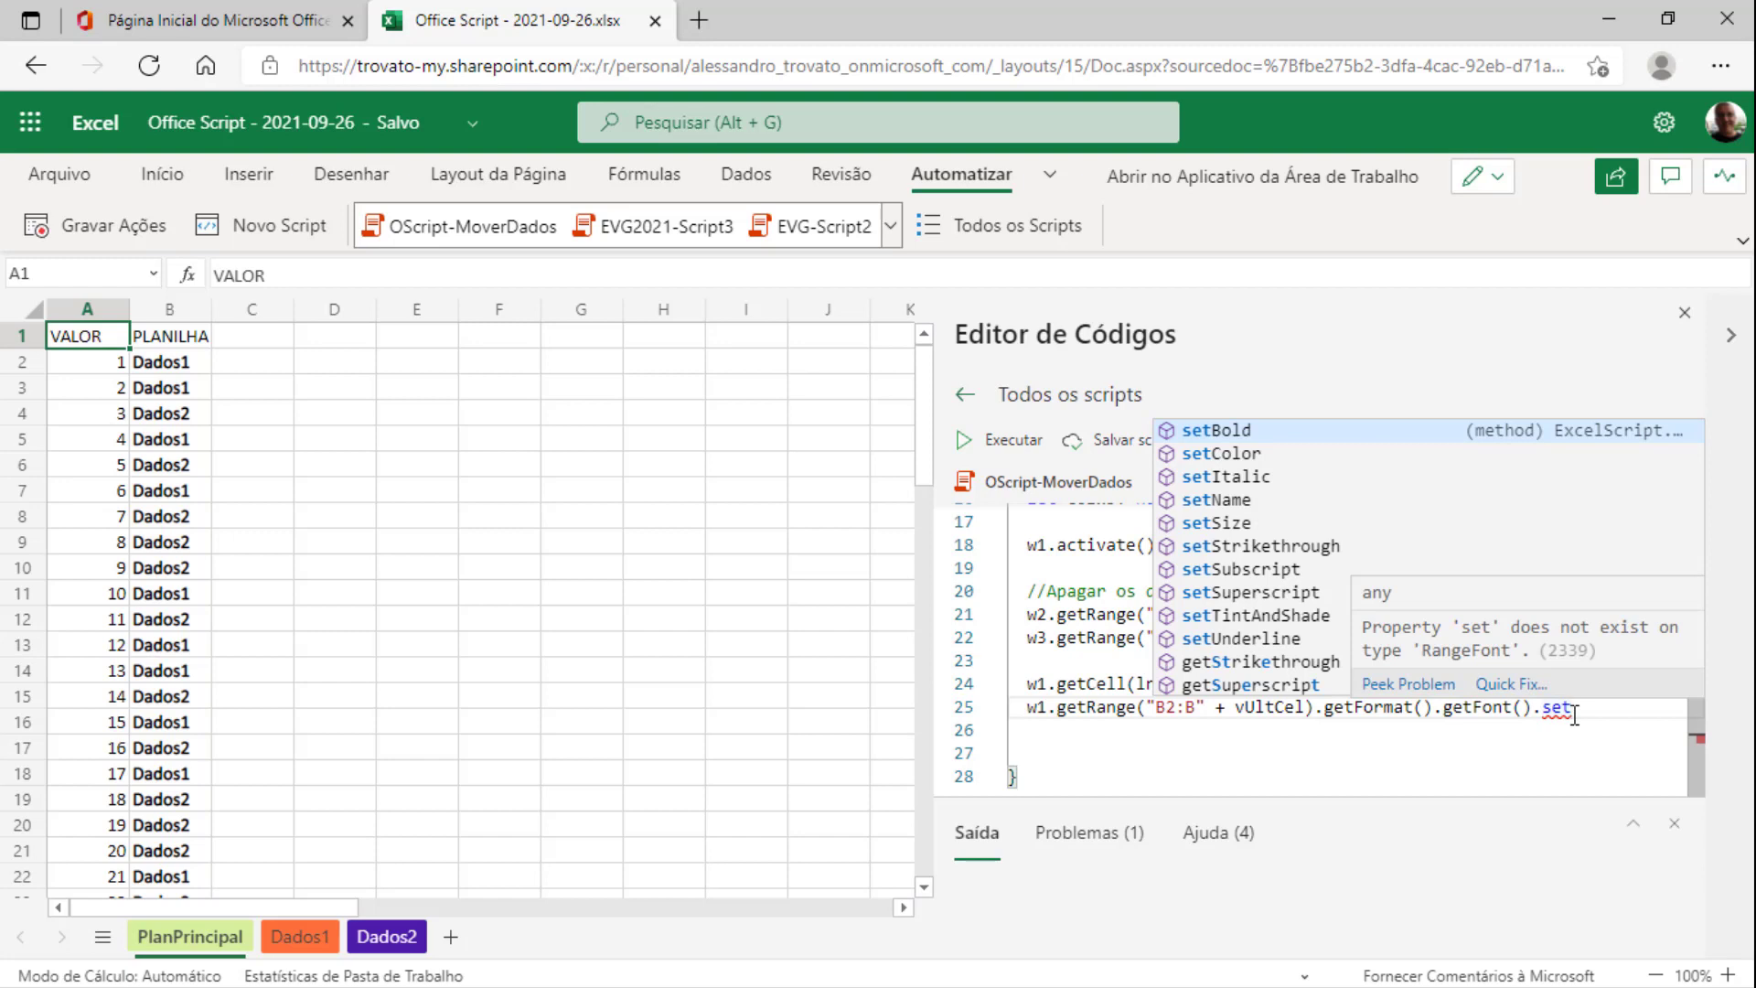
type("Bold(tr")
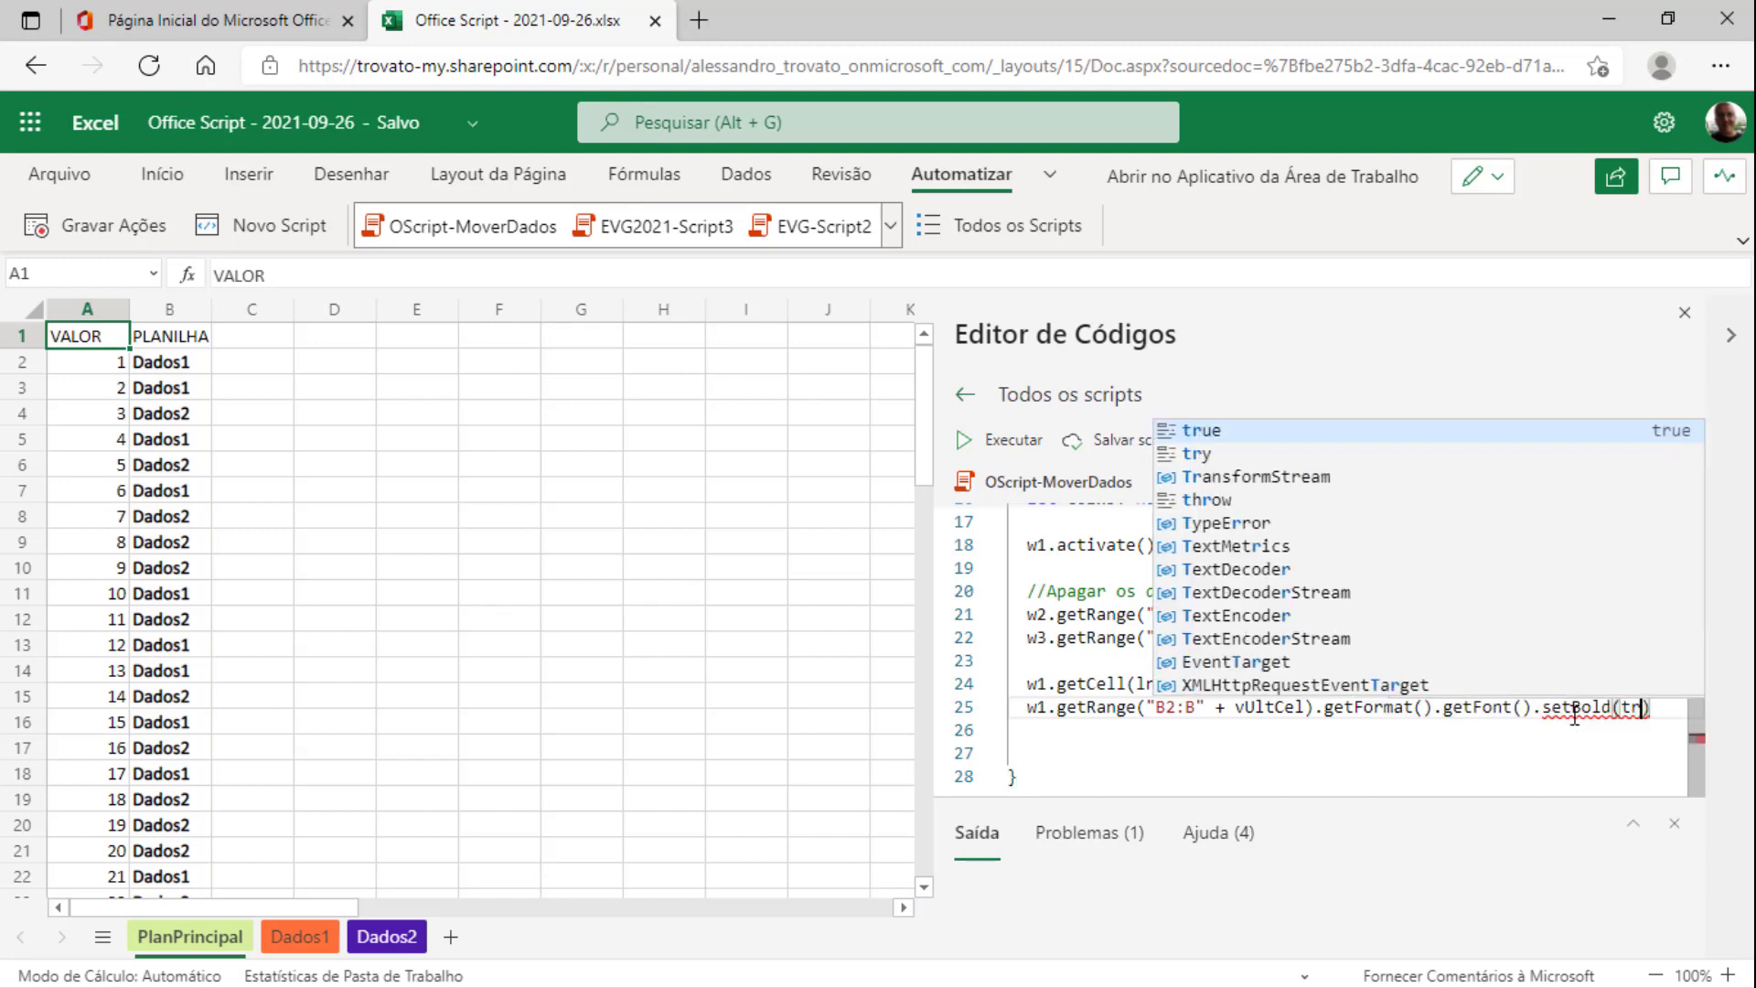
type("ue);")
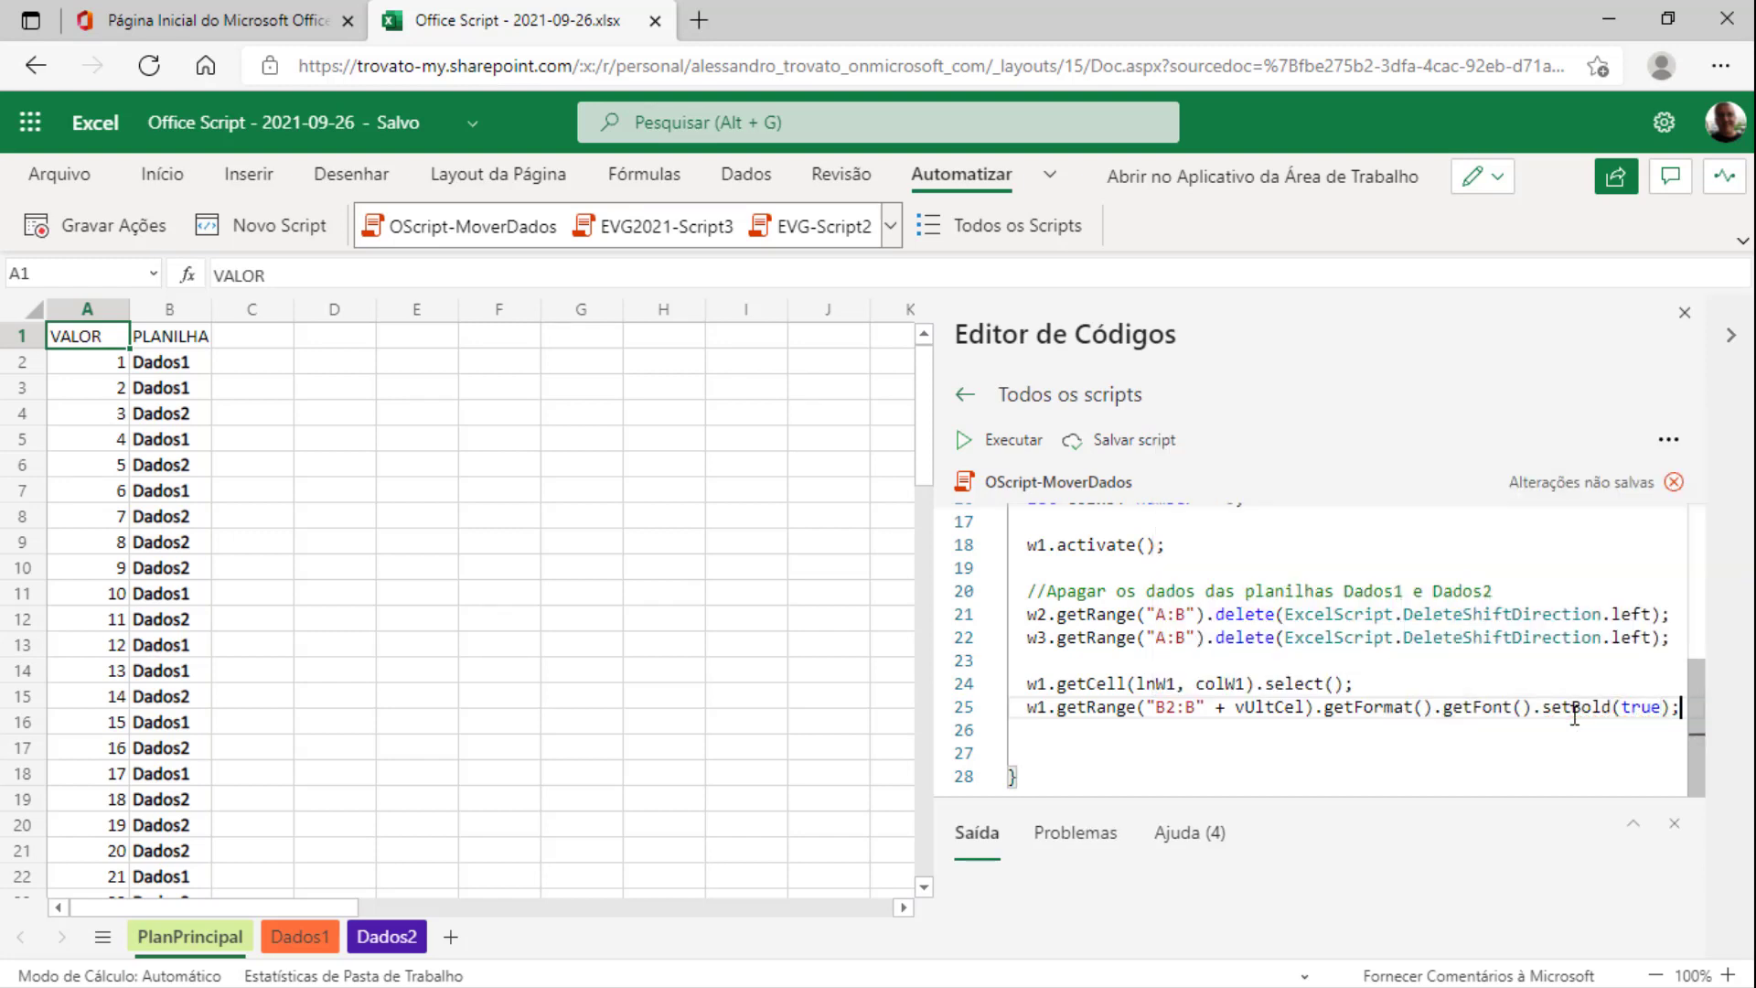
key("Return")
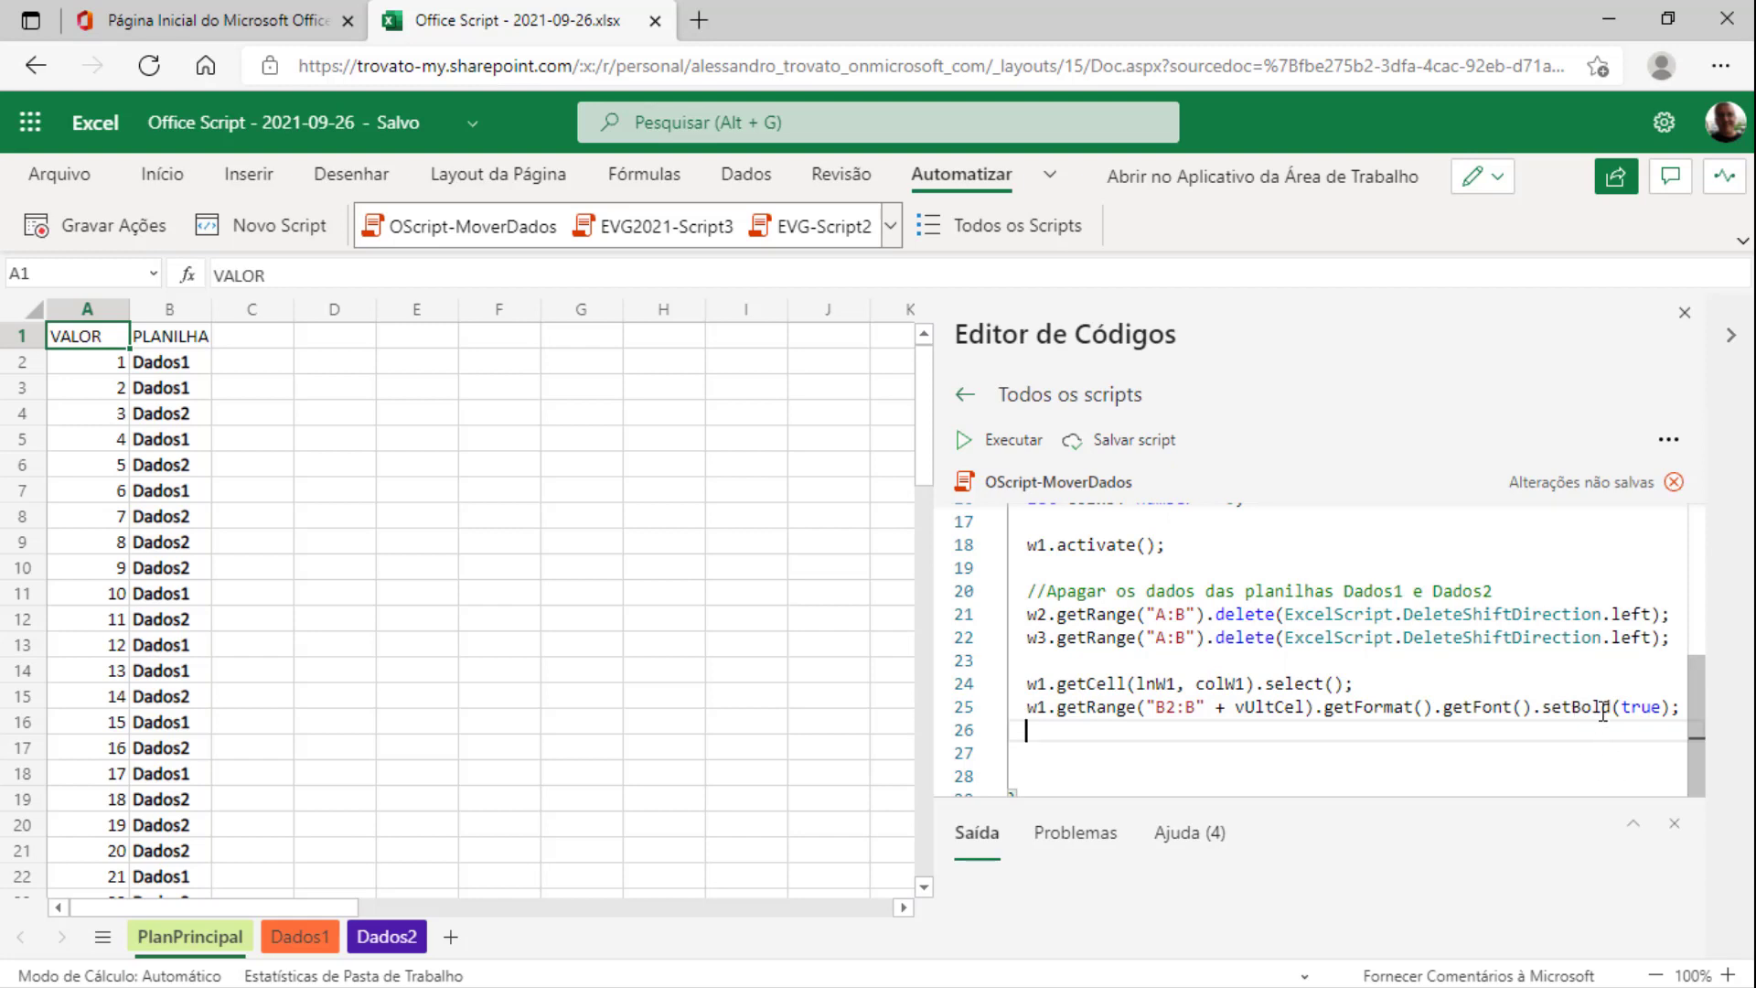
double_click(1603, 712)
double_click(1462, 712)
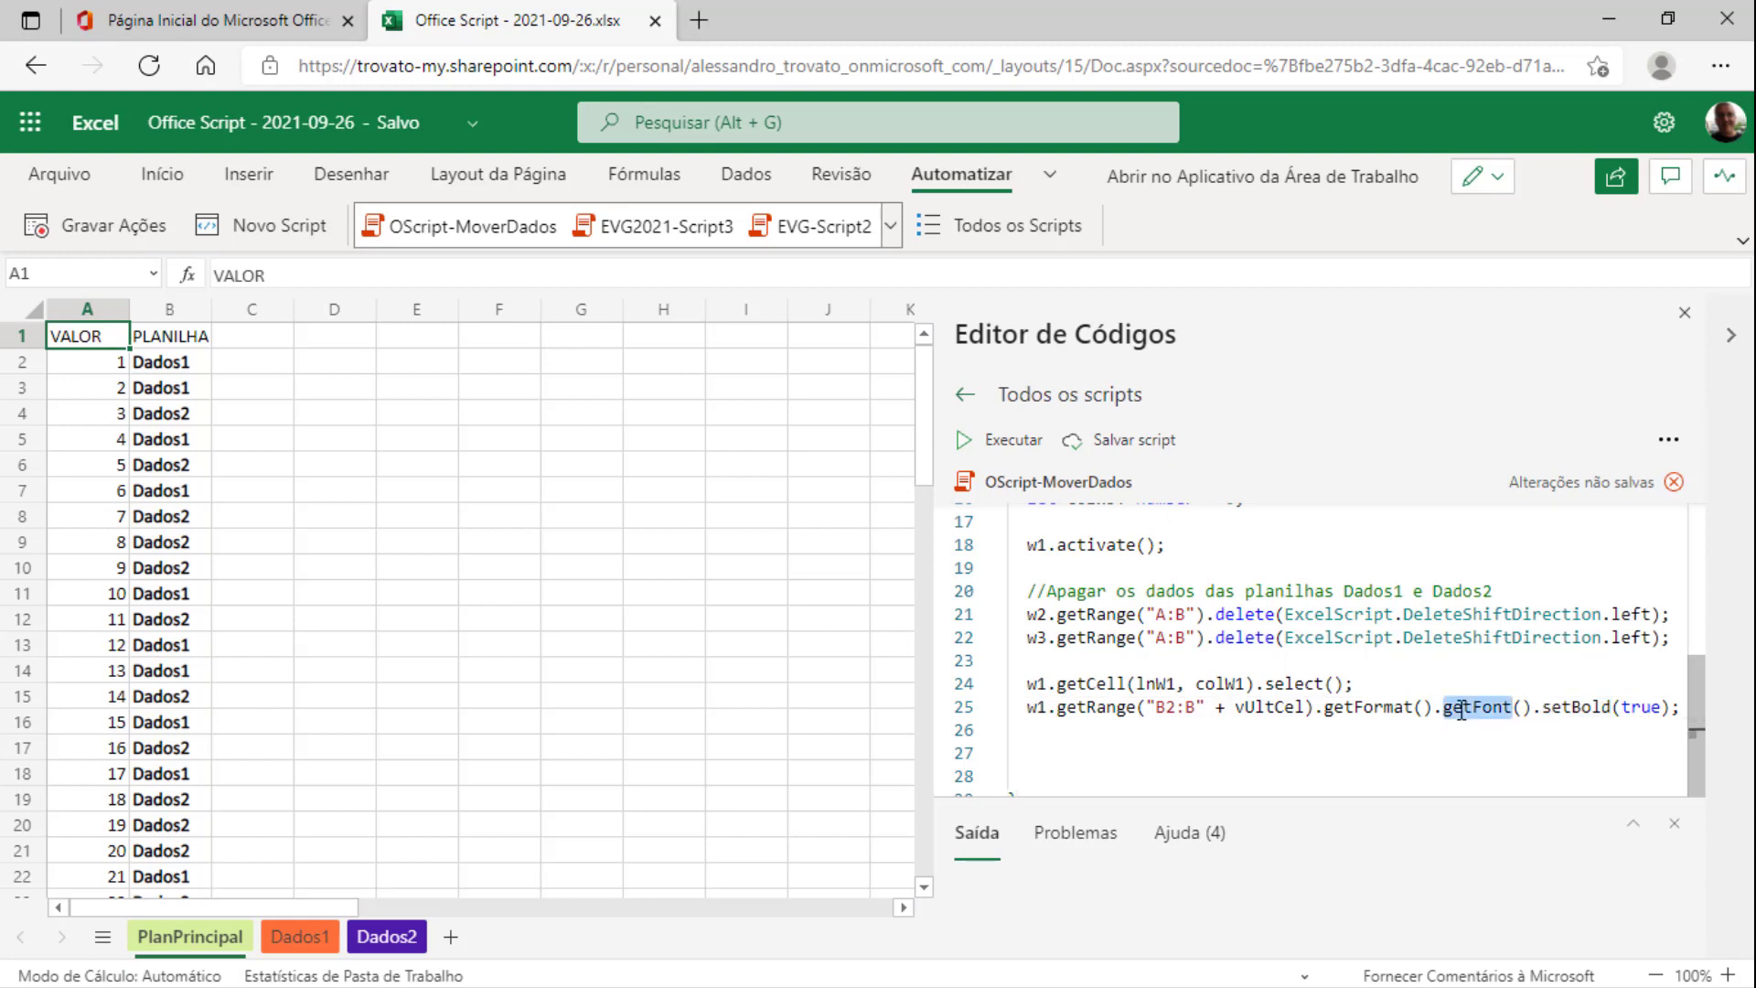
double_click(1378, 707)
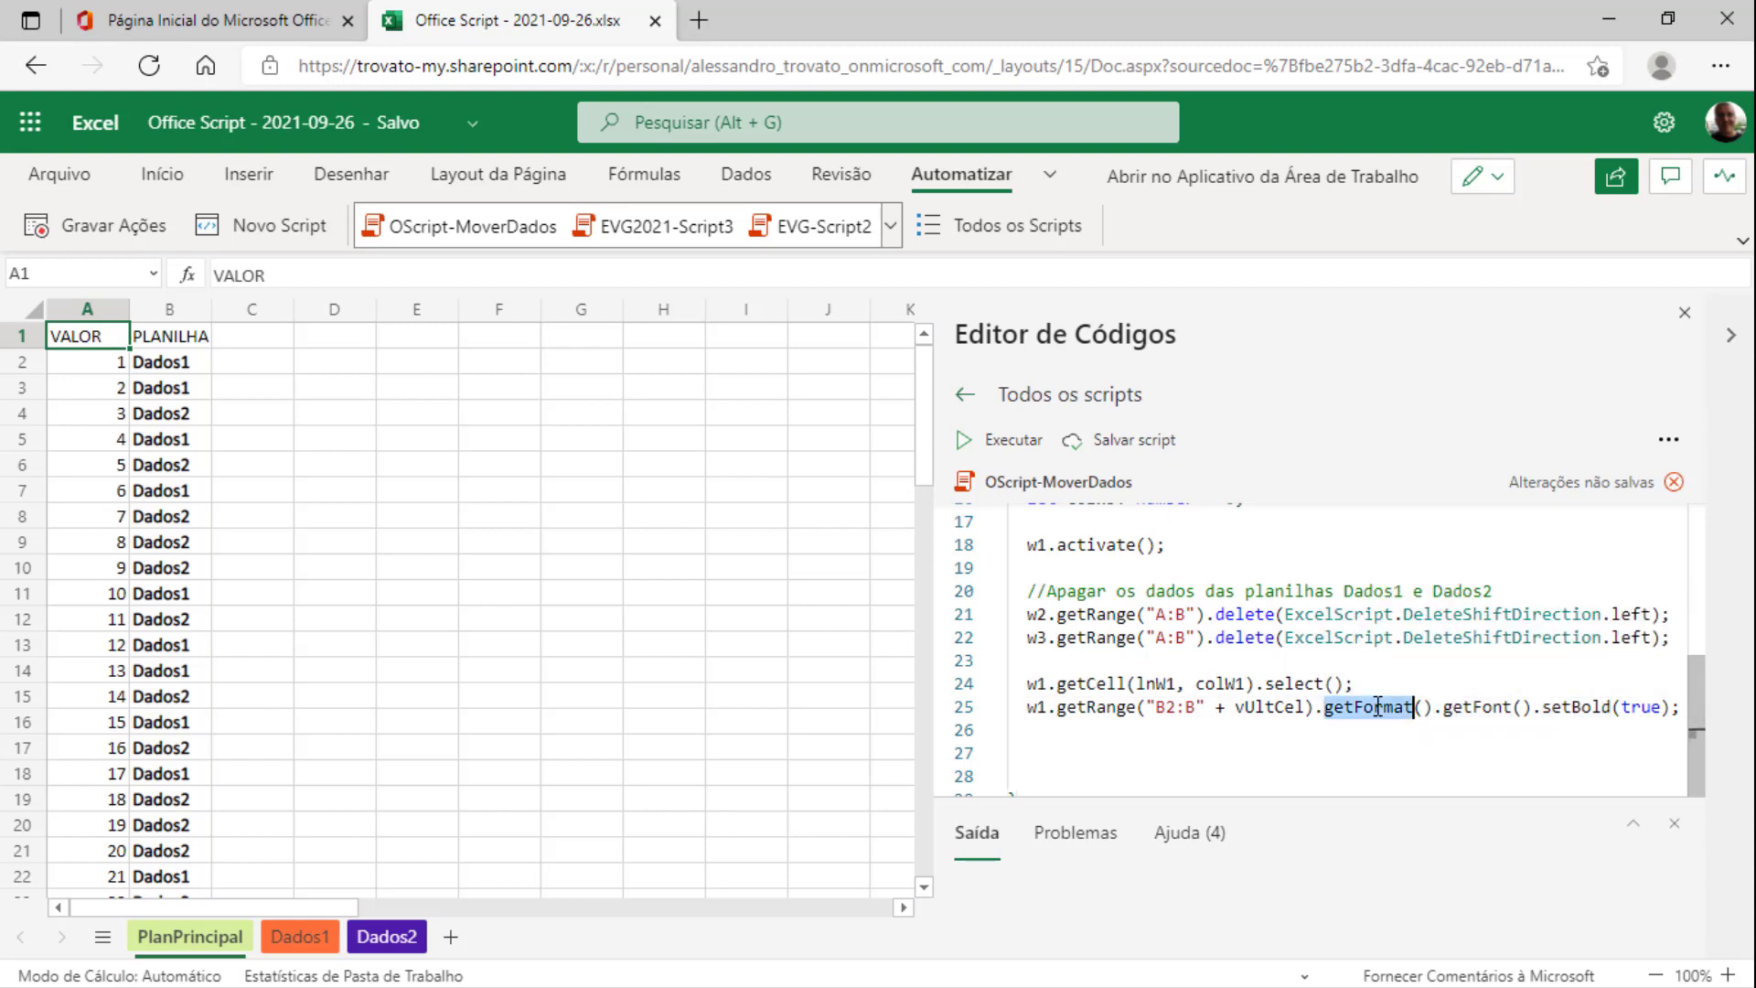
left_click_drag(1019, 707, 1333, 707)
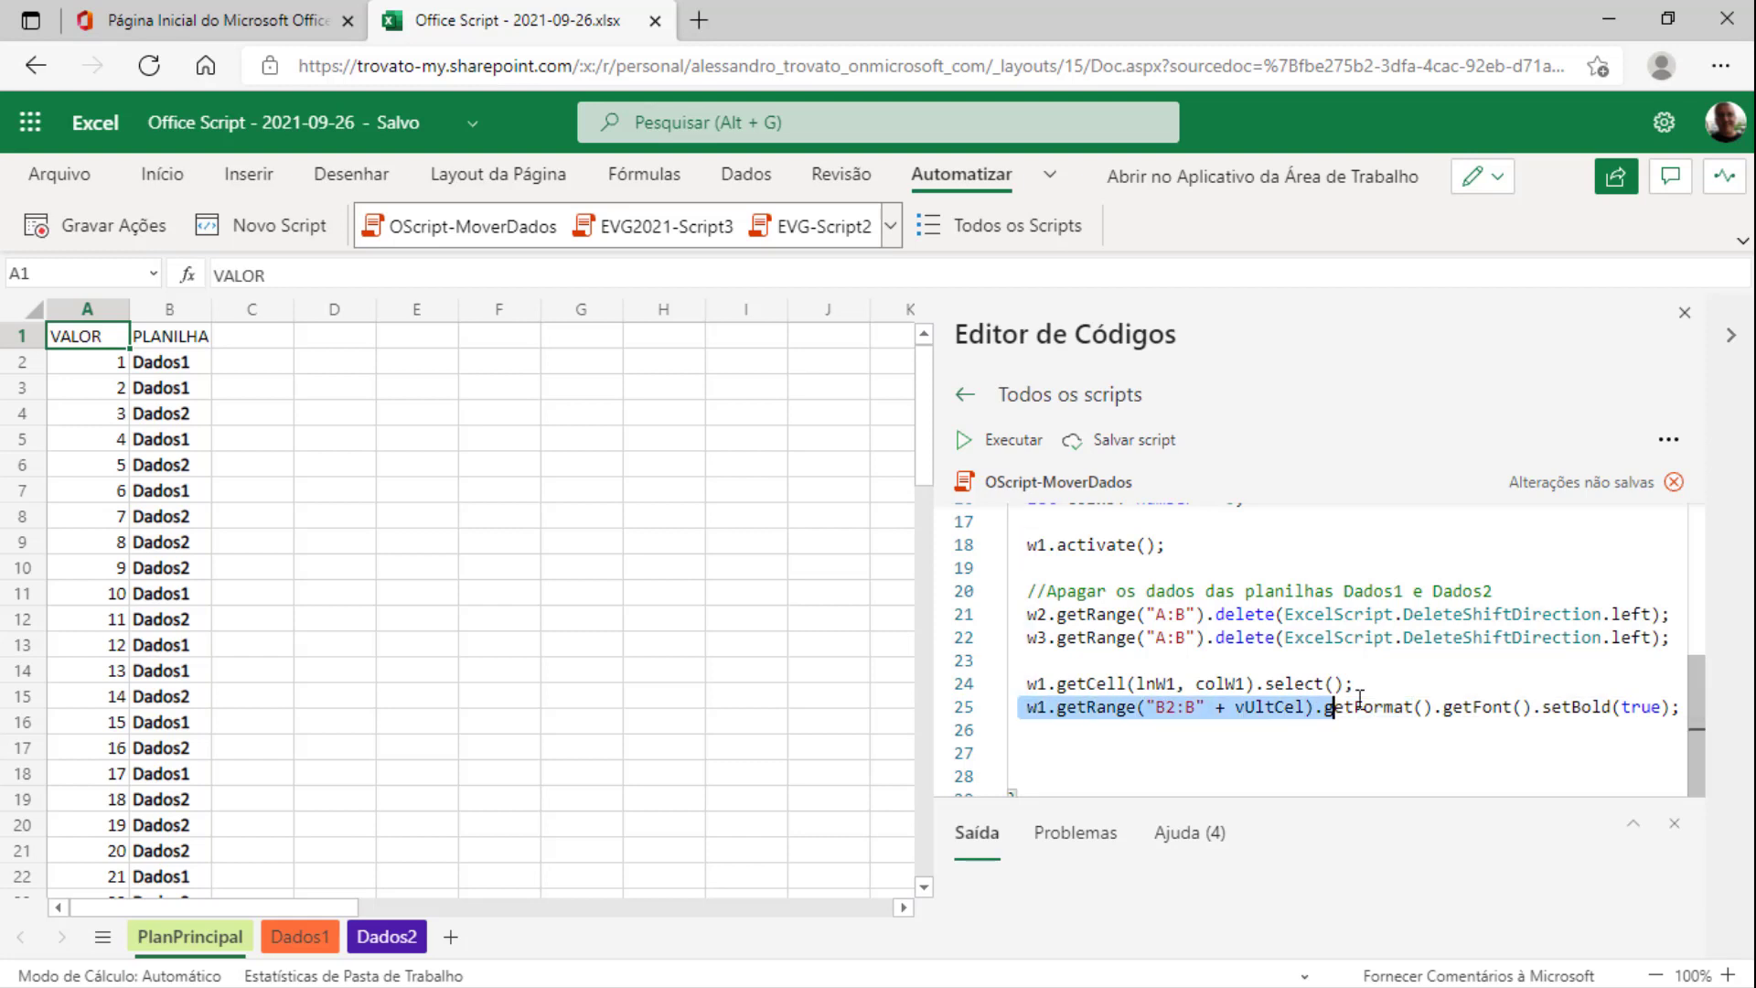
left_click(1145, 738)
key("Return")
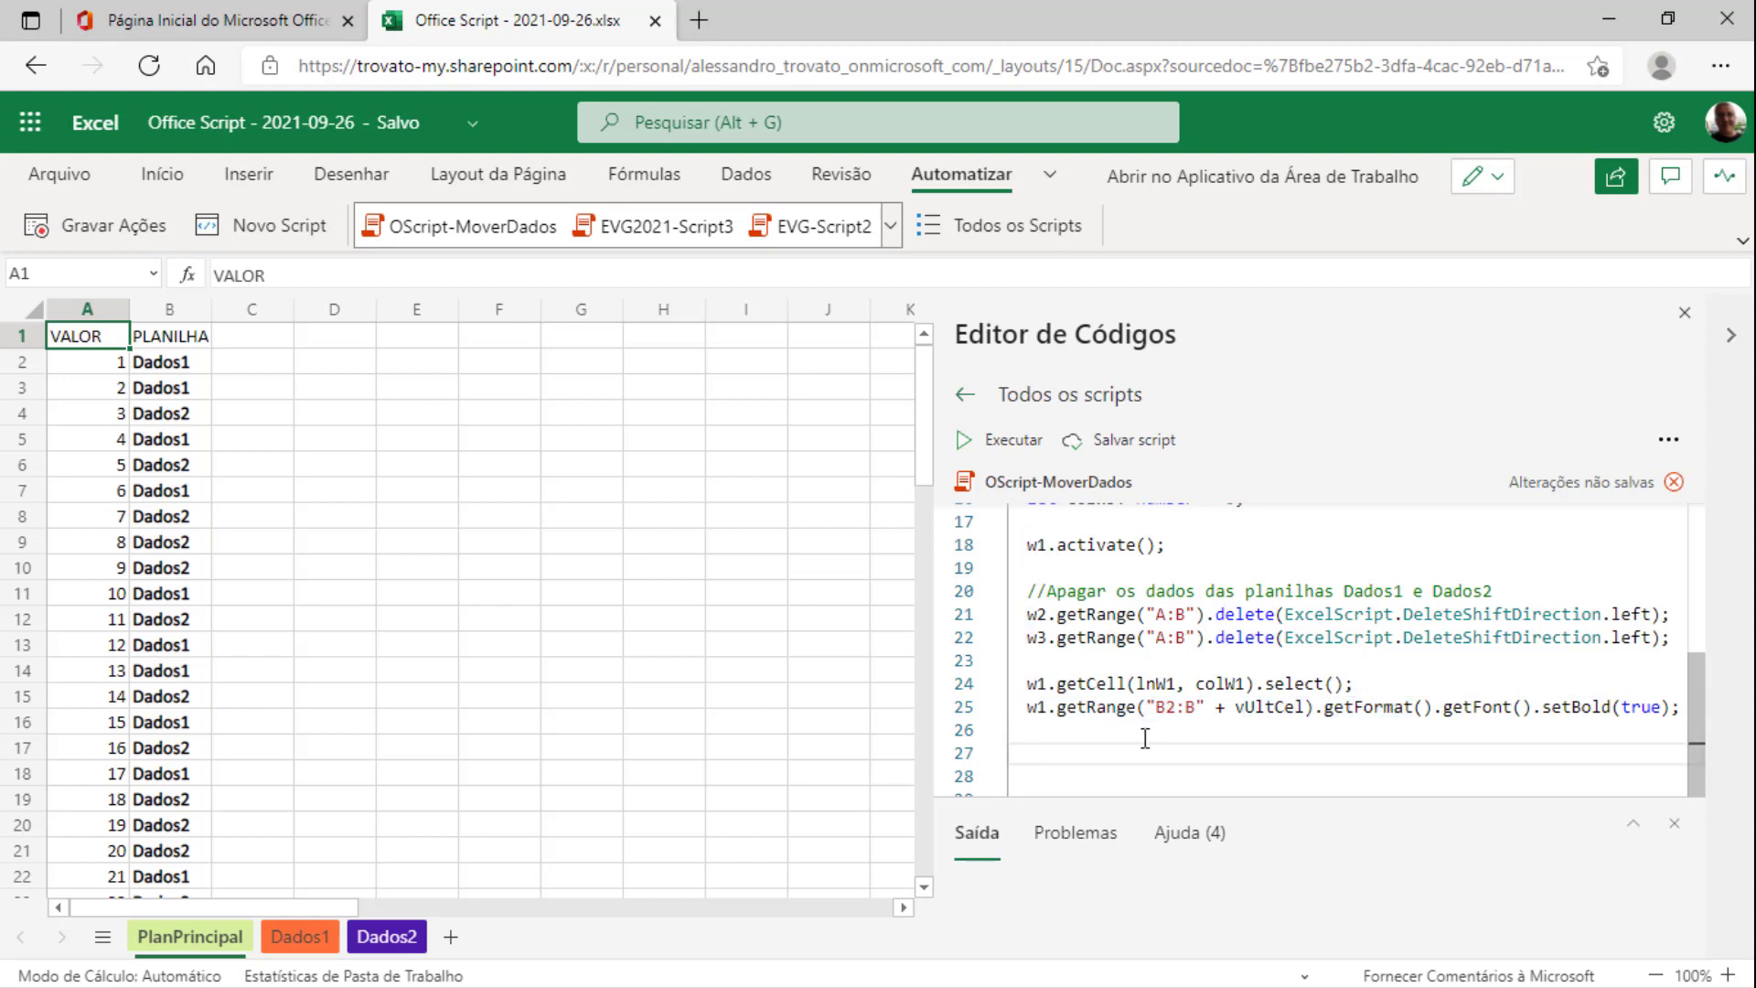
Change setBold(true) to setBold(false) on line 25 and run the script to clear column B's bold
double_click(1643, 709)
type("fa")
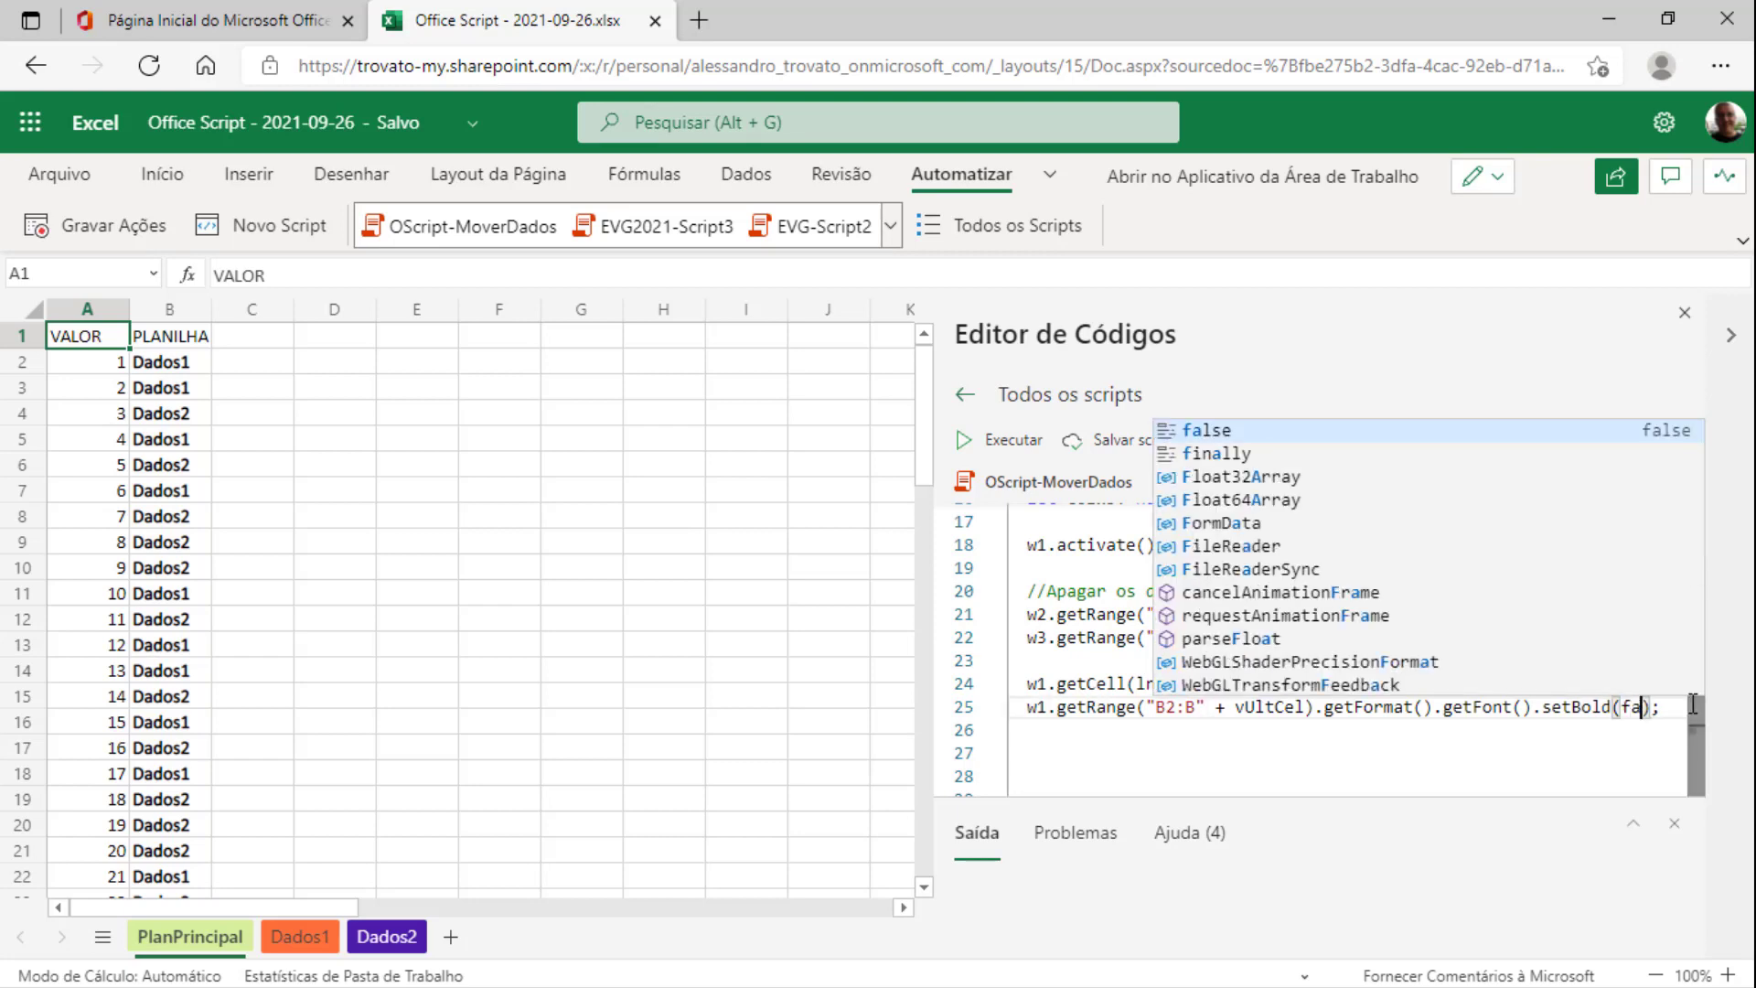
type("lse")
key("Escape")
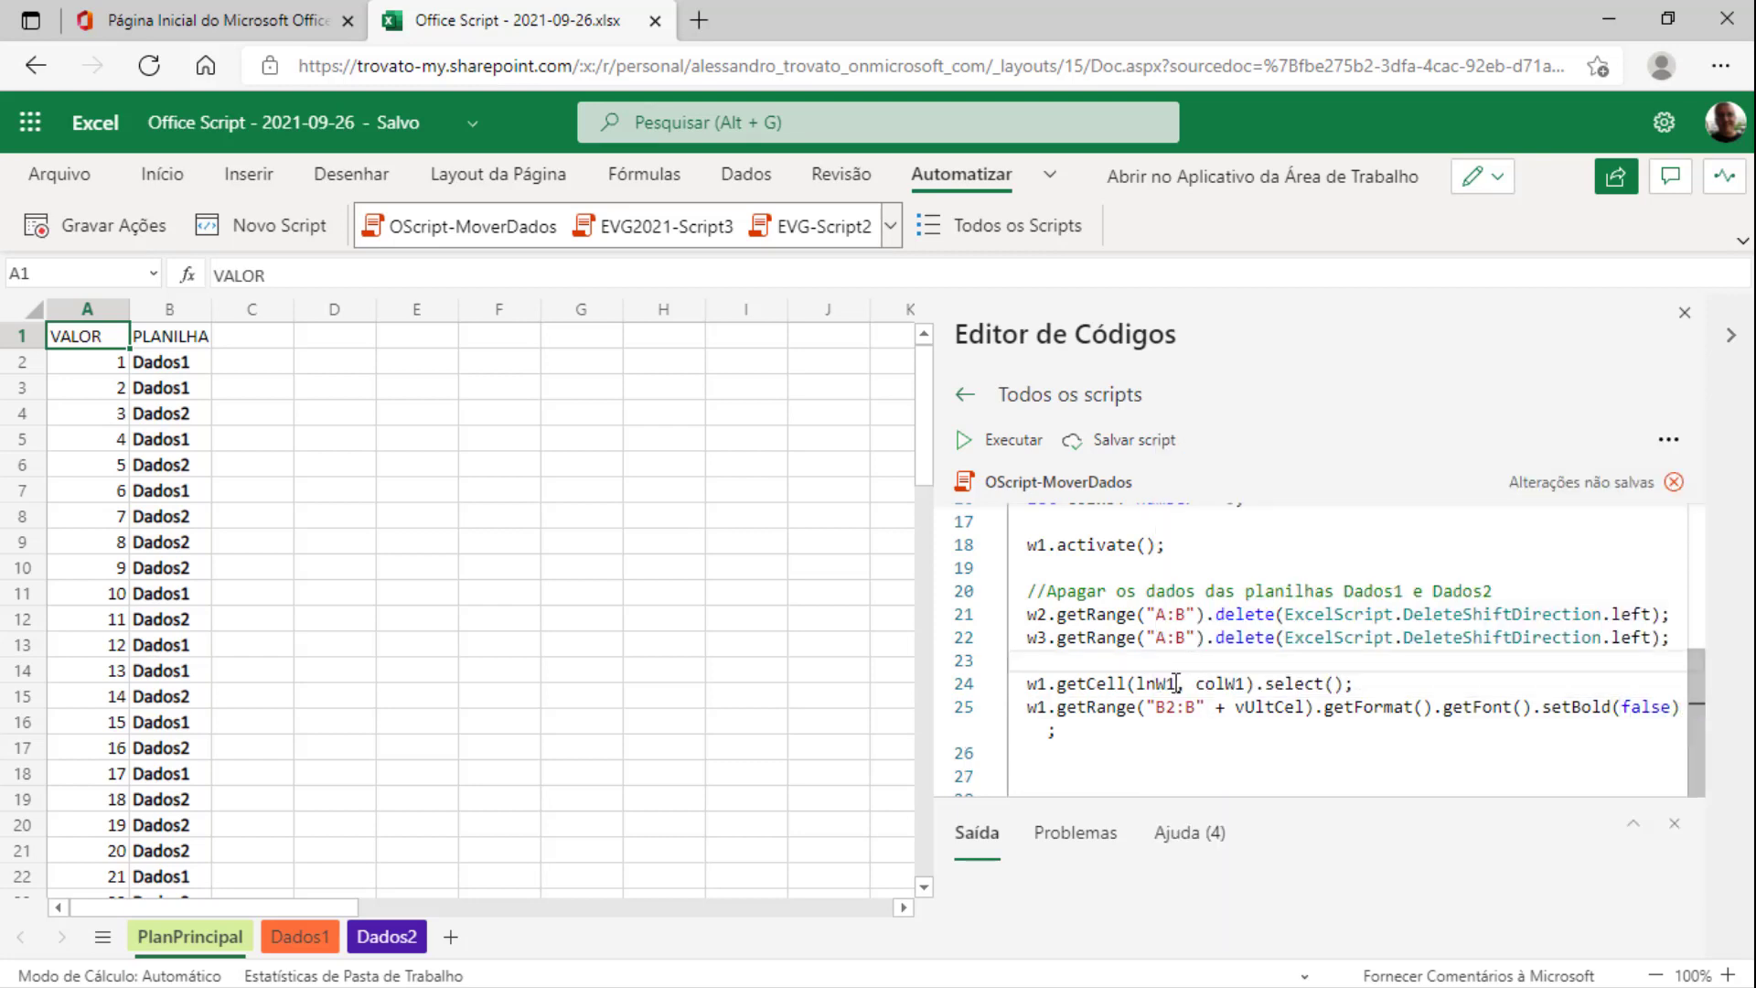
left_click(1176, 684)
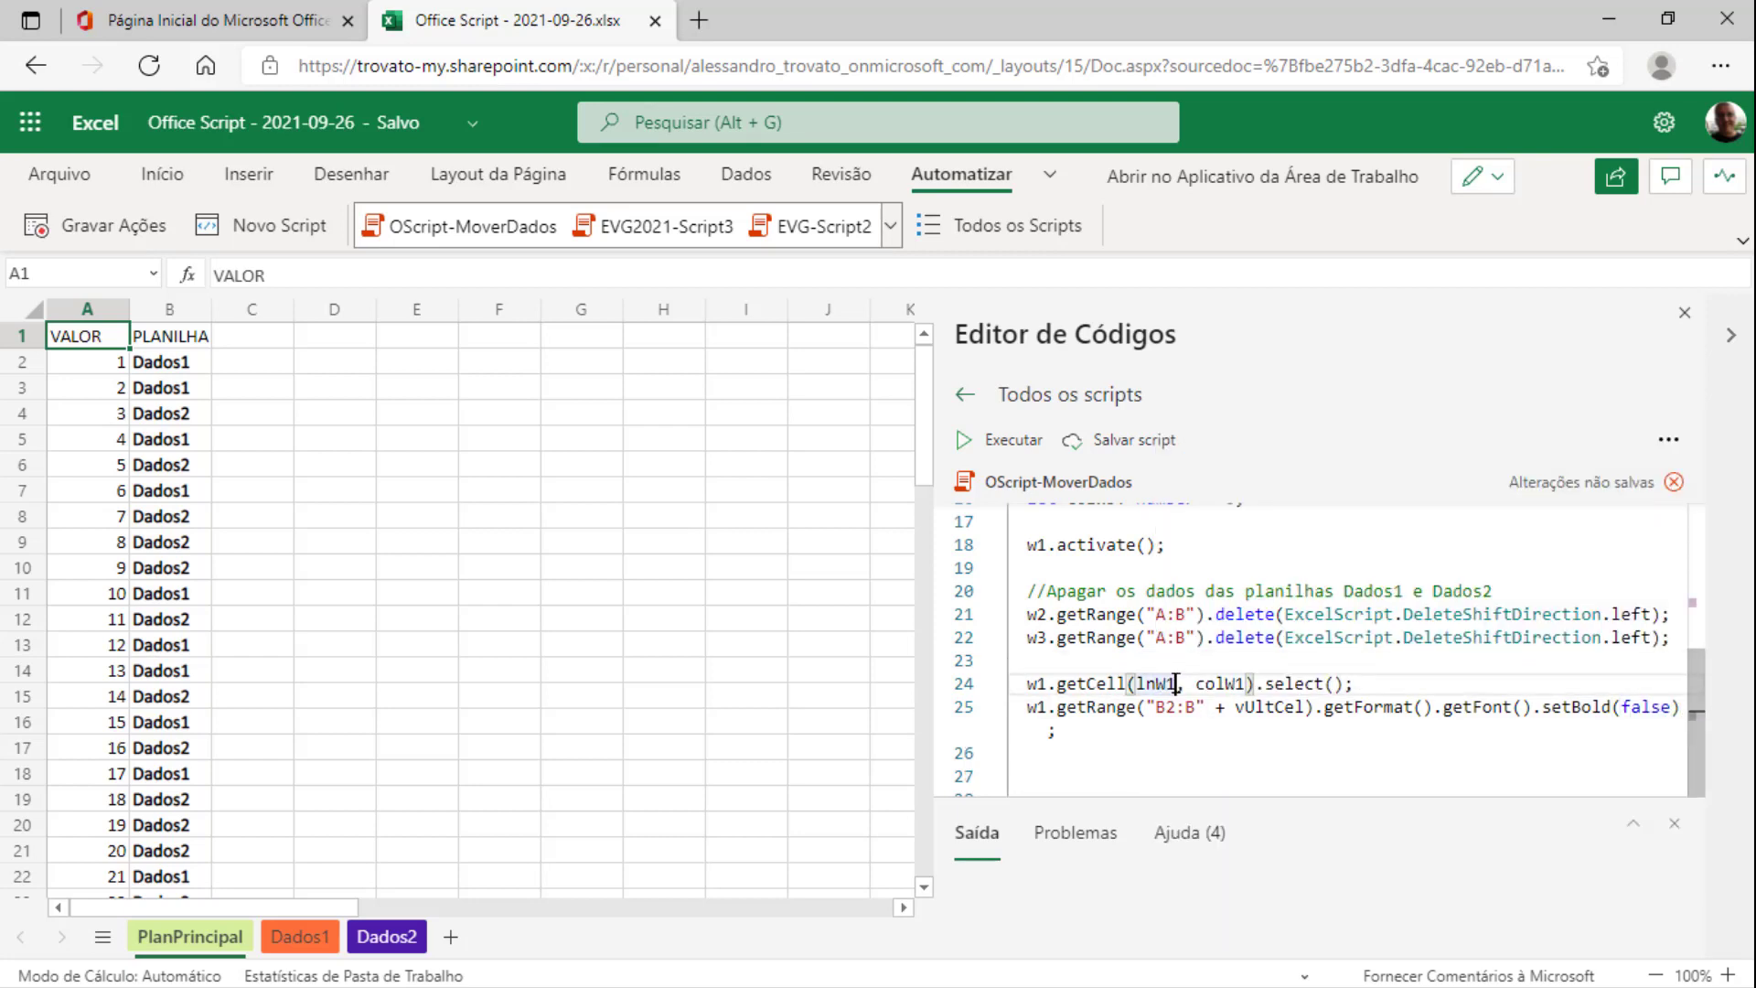
left_click(1014, 442)
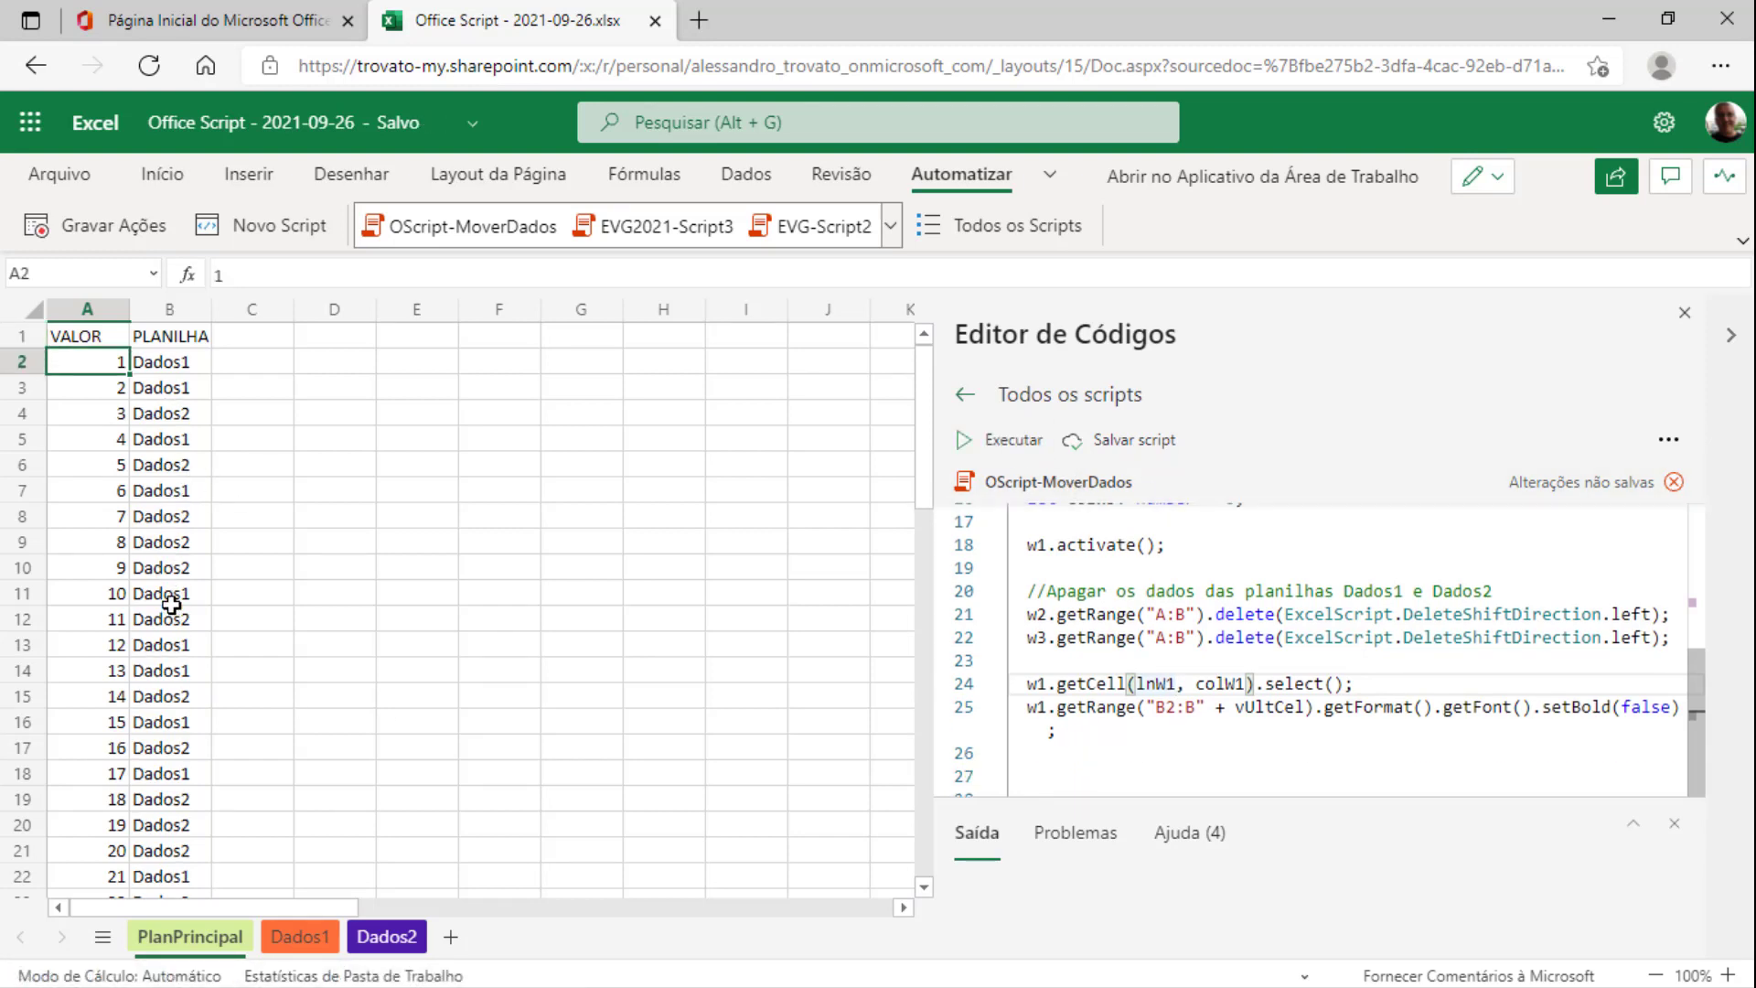
Add the comment 'Rotina de Repetição' on line 27
left_click(1038, 770)
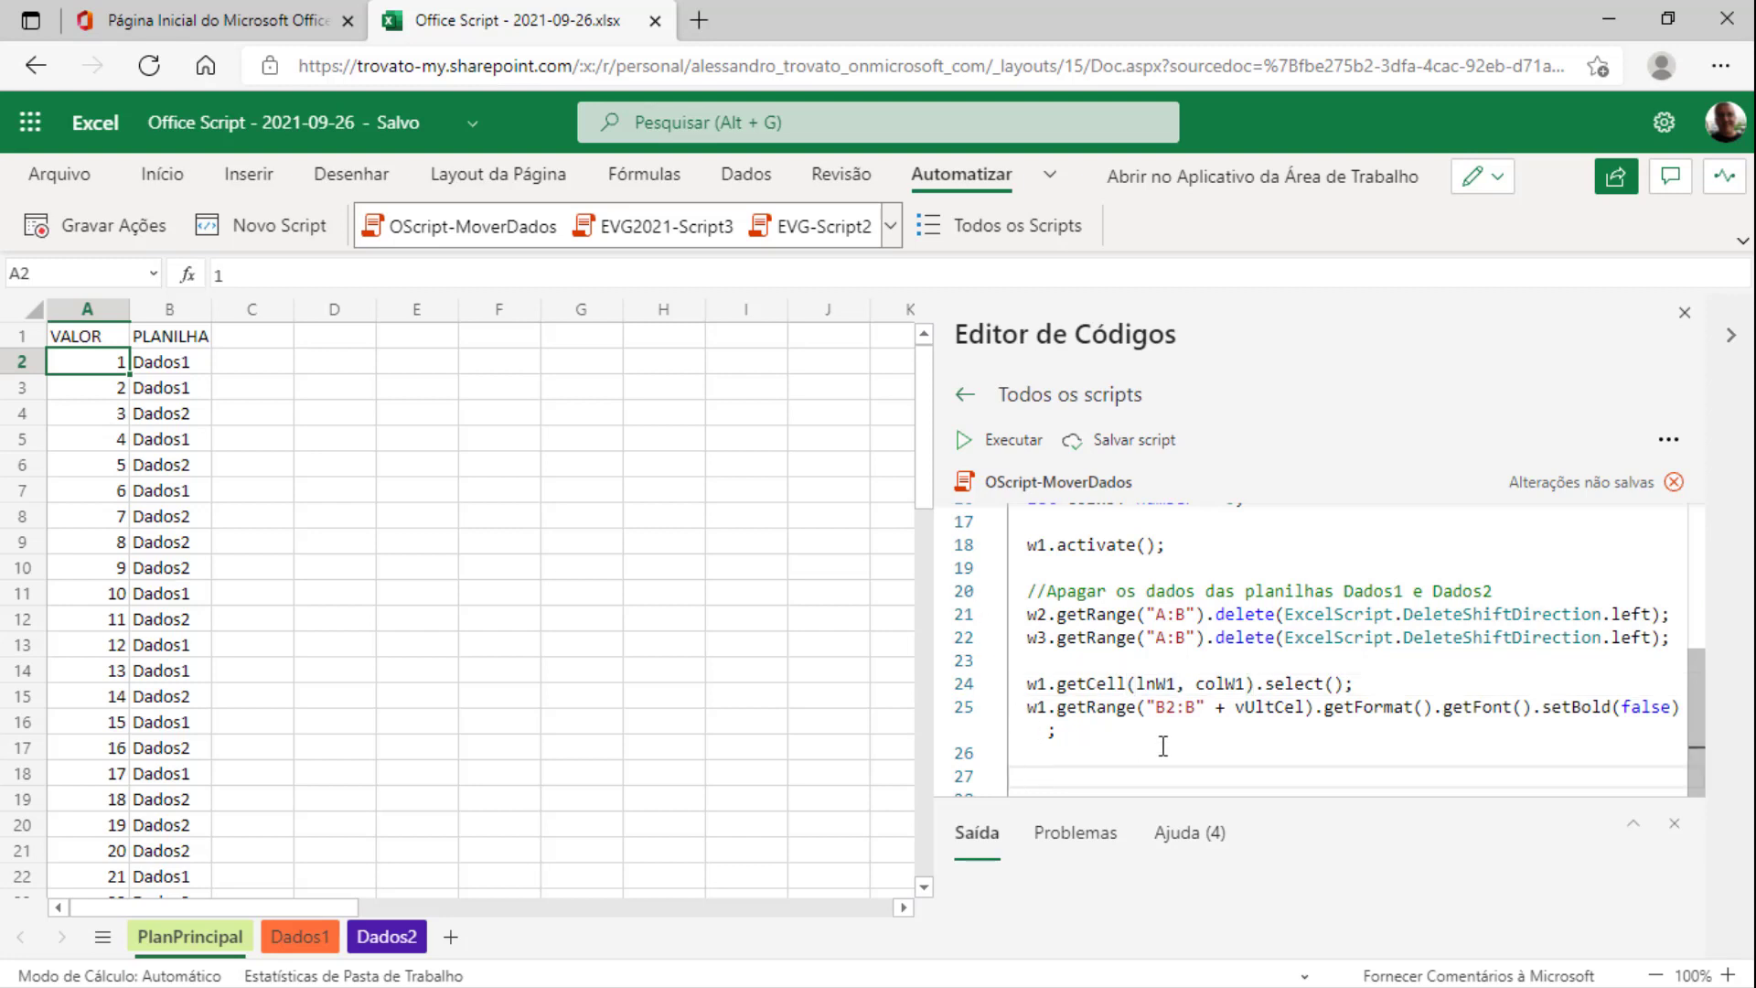
type("//Roti")
type("na de Repetiçã")
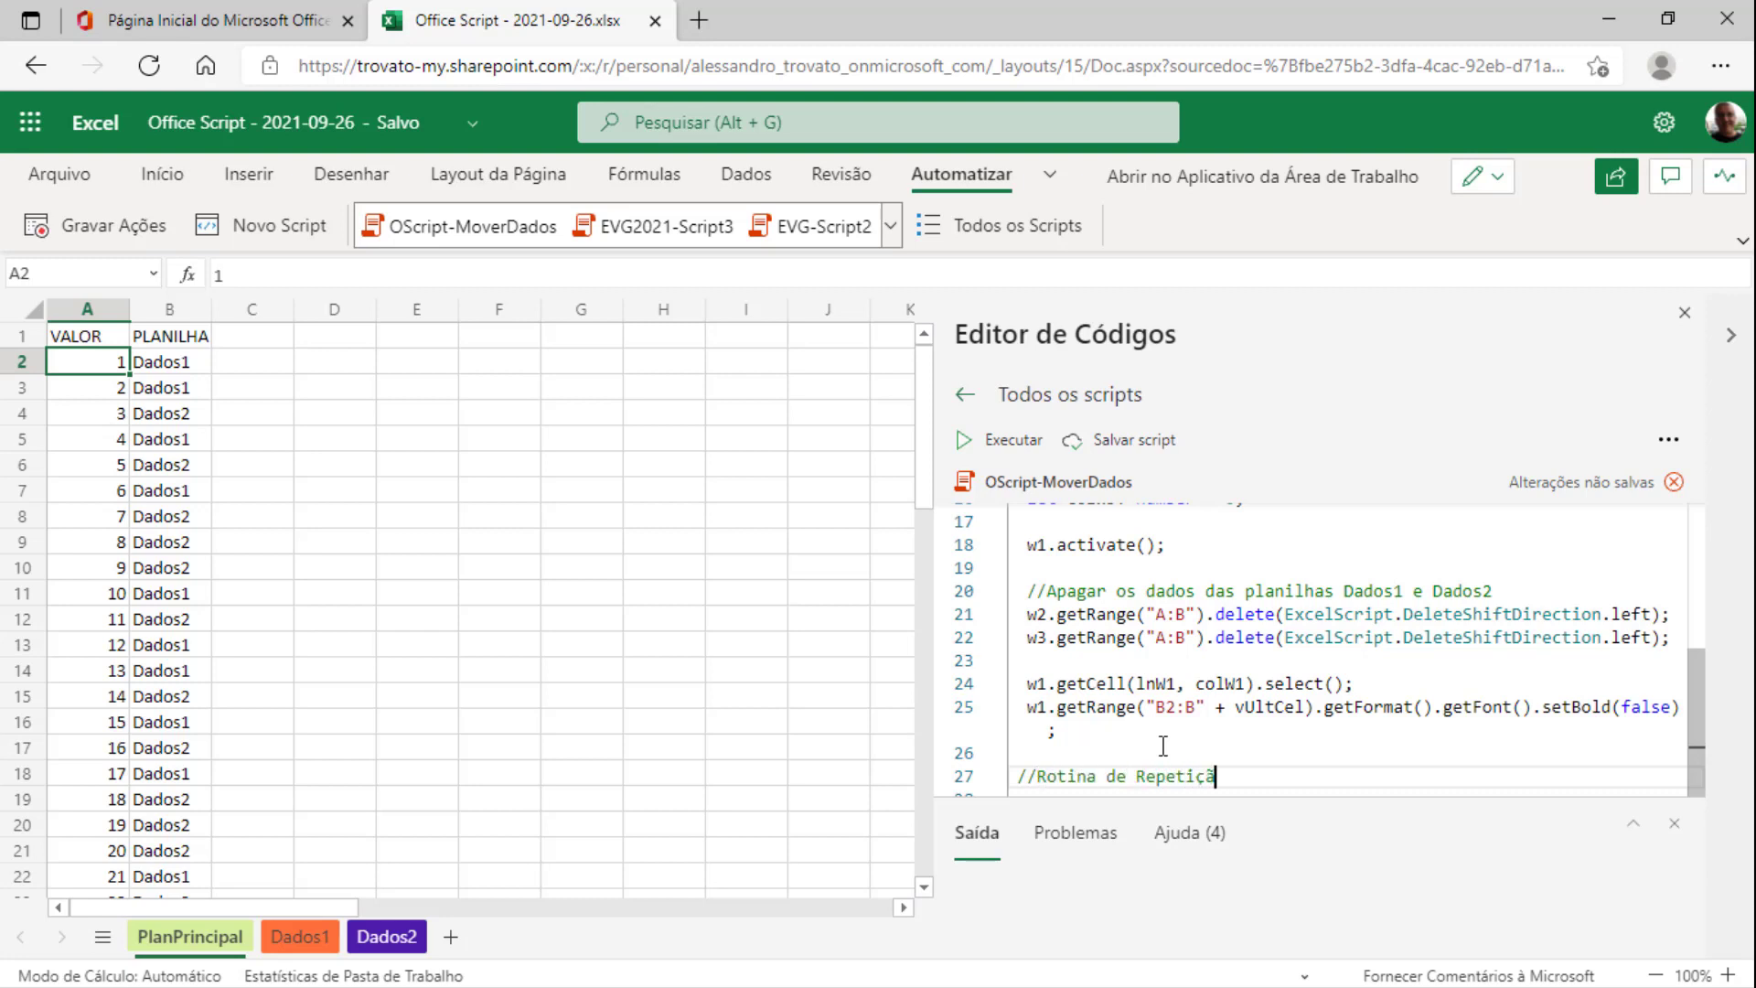
type("o")
key("Return")
scroll(1163, 747, "down", 1)
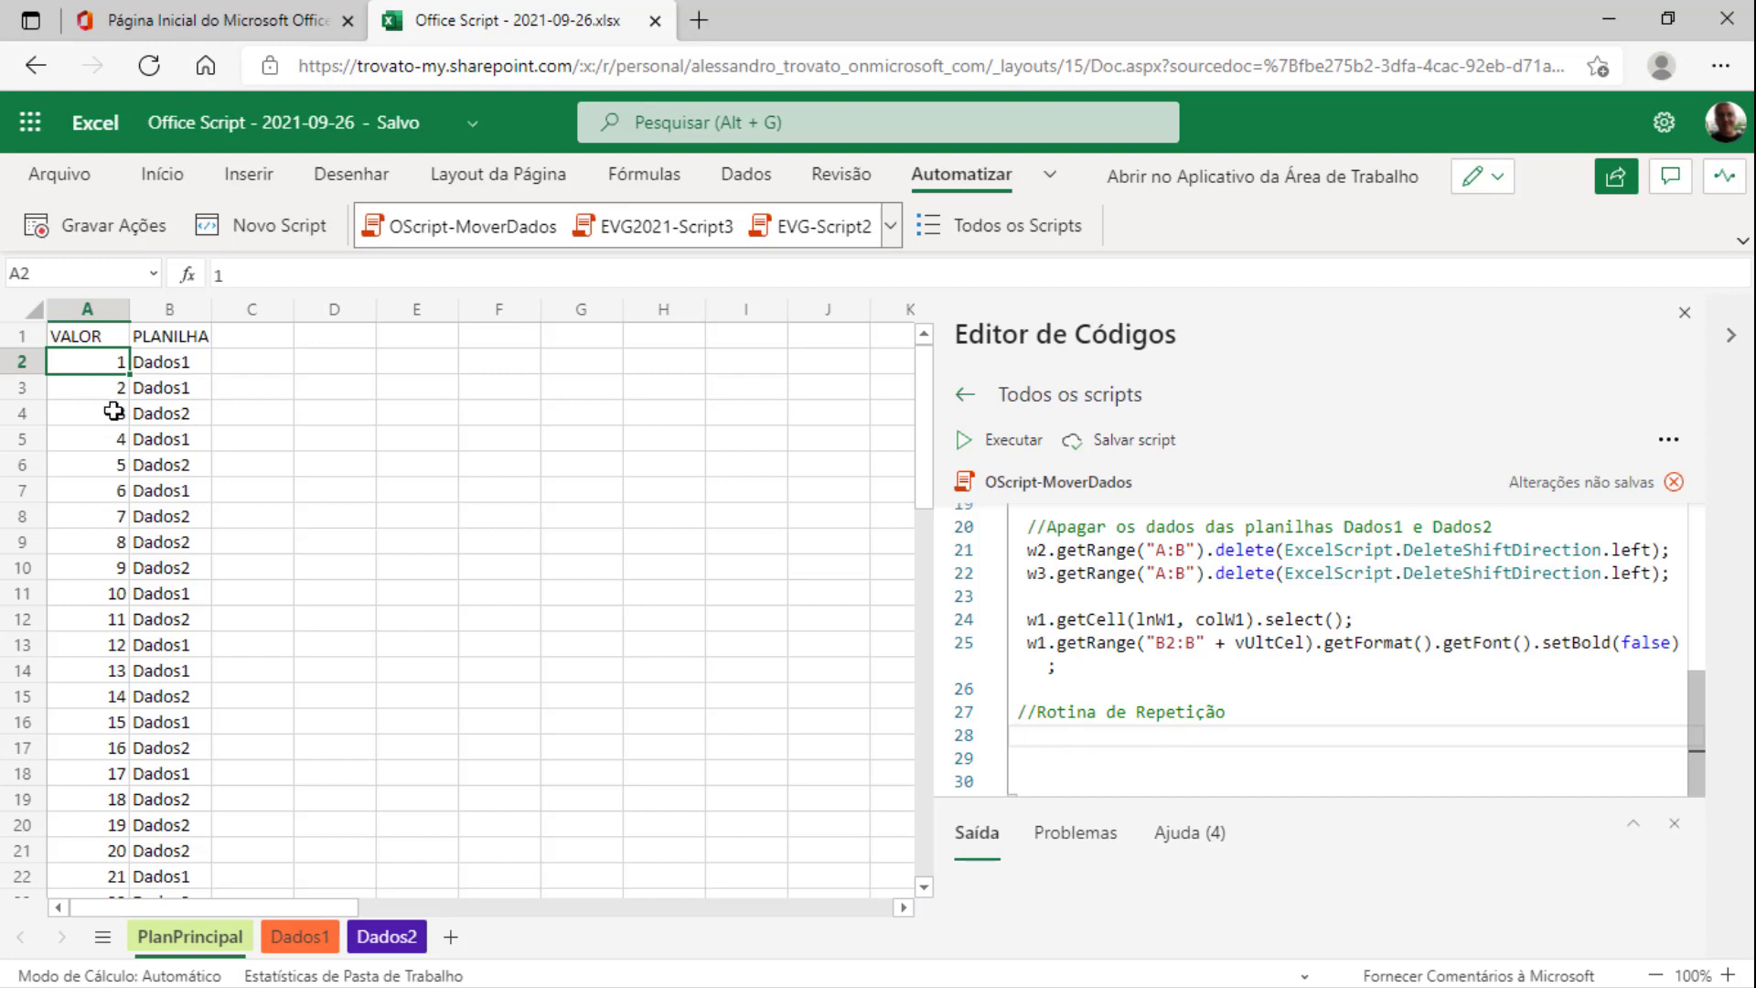
Paste the Dados1 row from PlanPrincipal into cell A1 of the Dados1 sheet
left_click(163, 364)
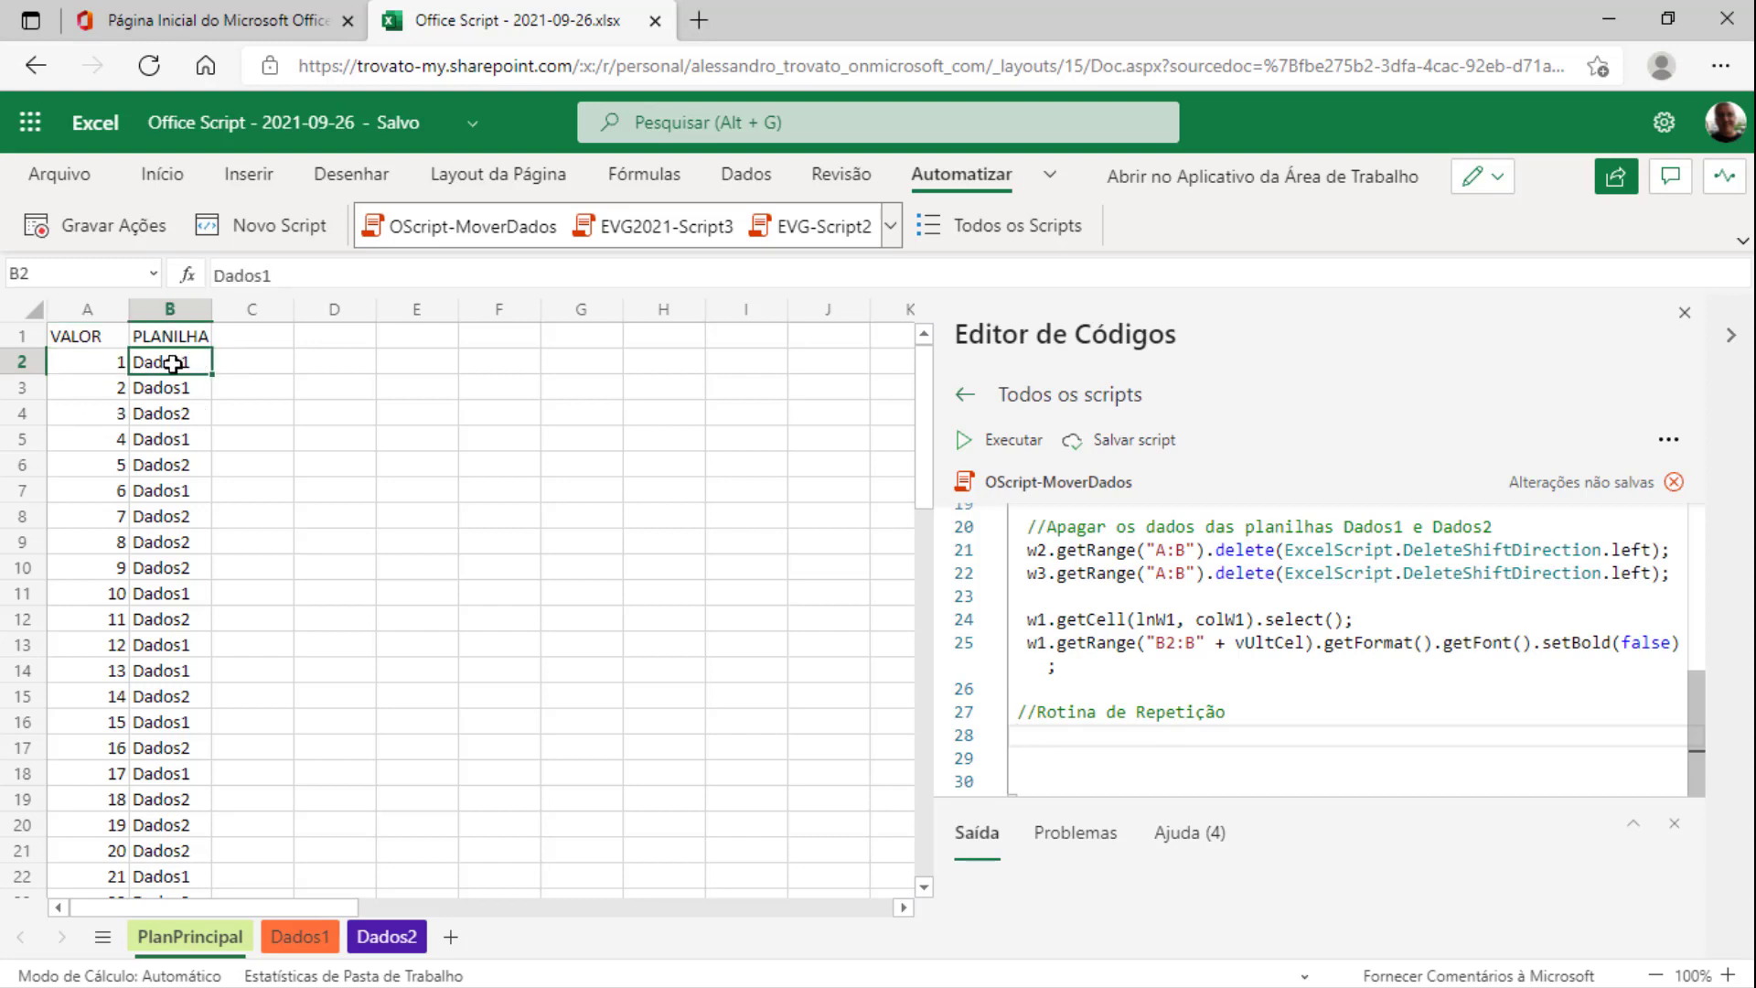
left_click_drag(94, 361, 179, 362)
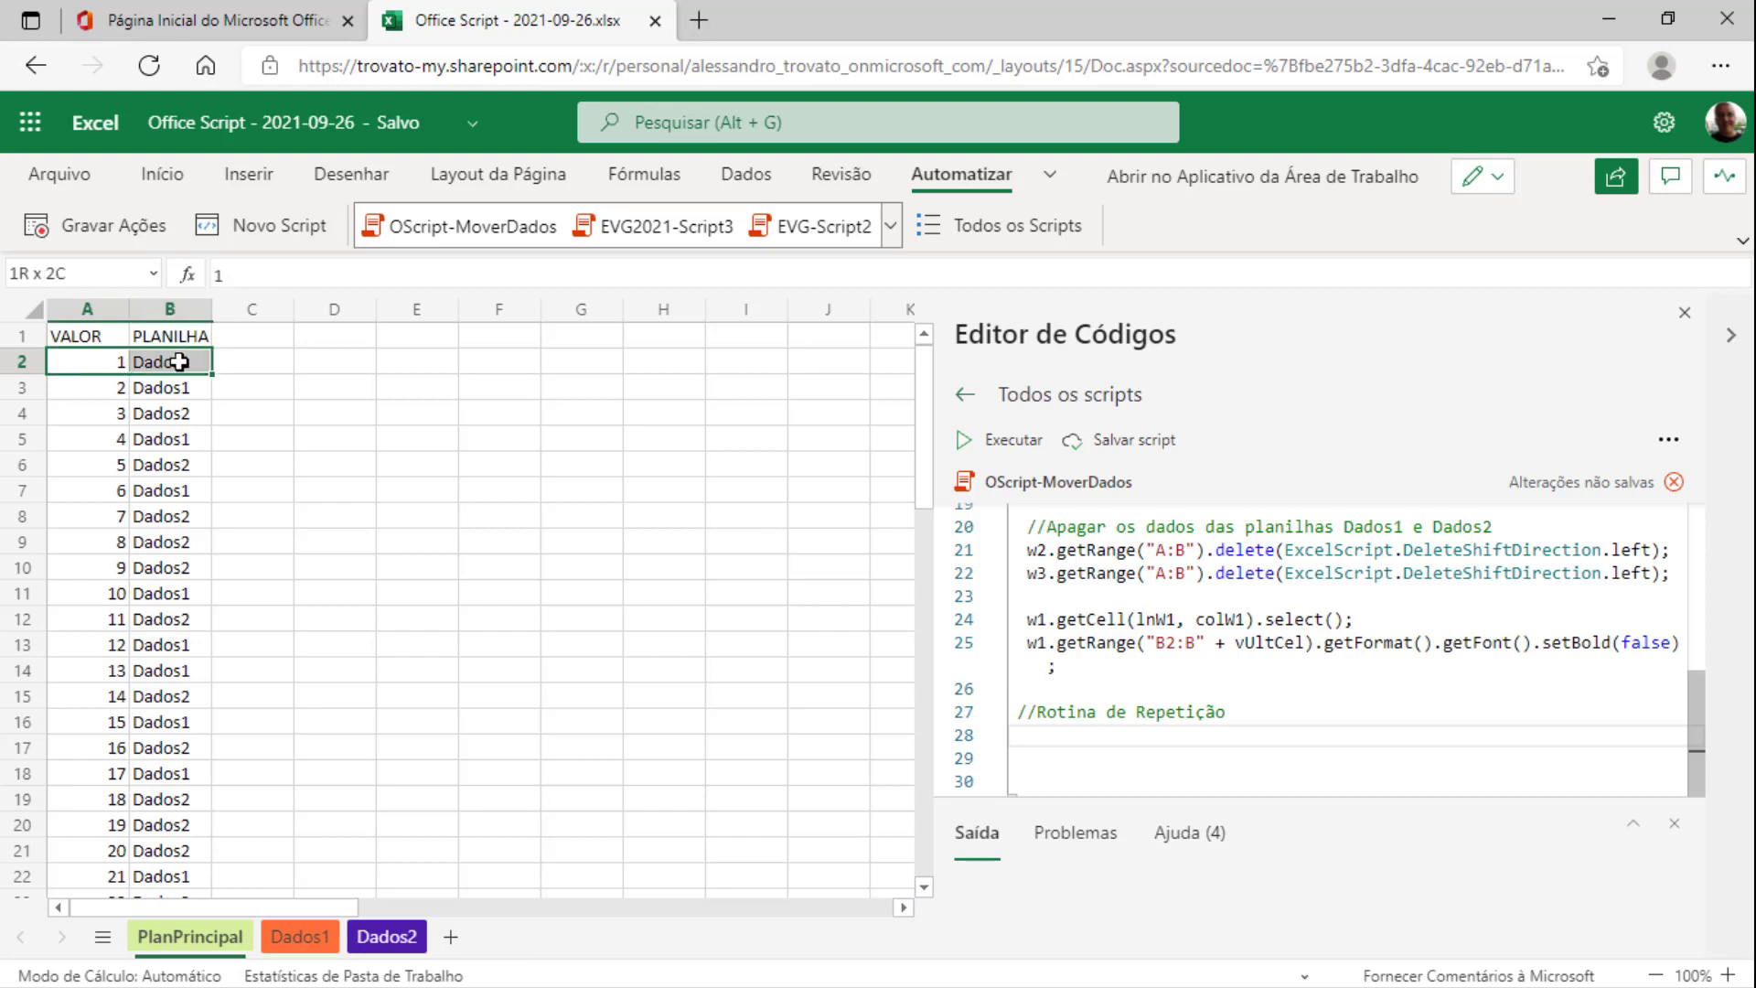
left_click(264, 943)
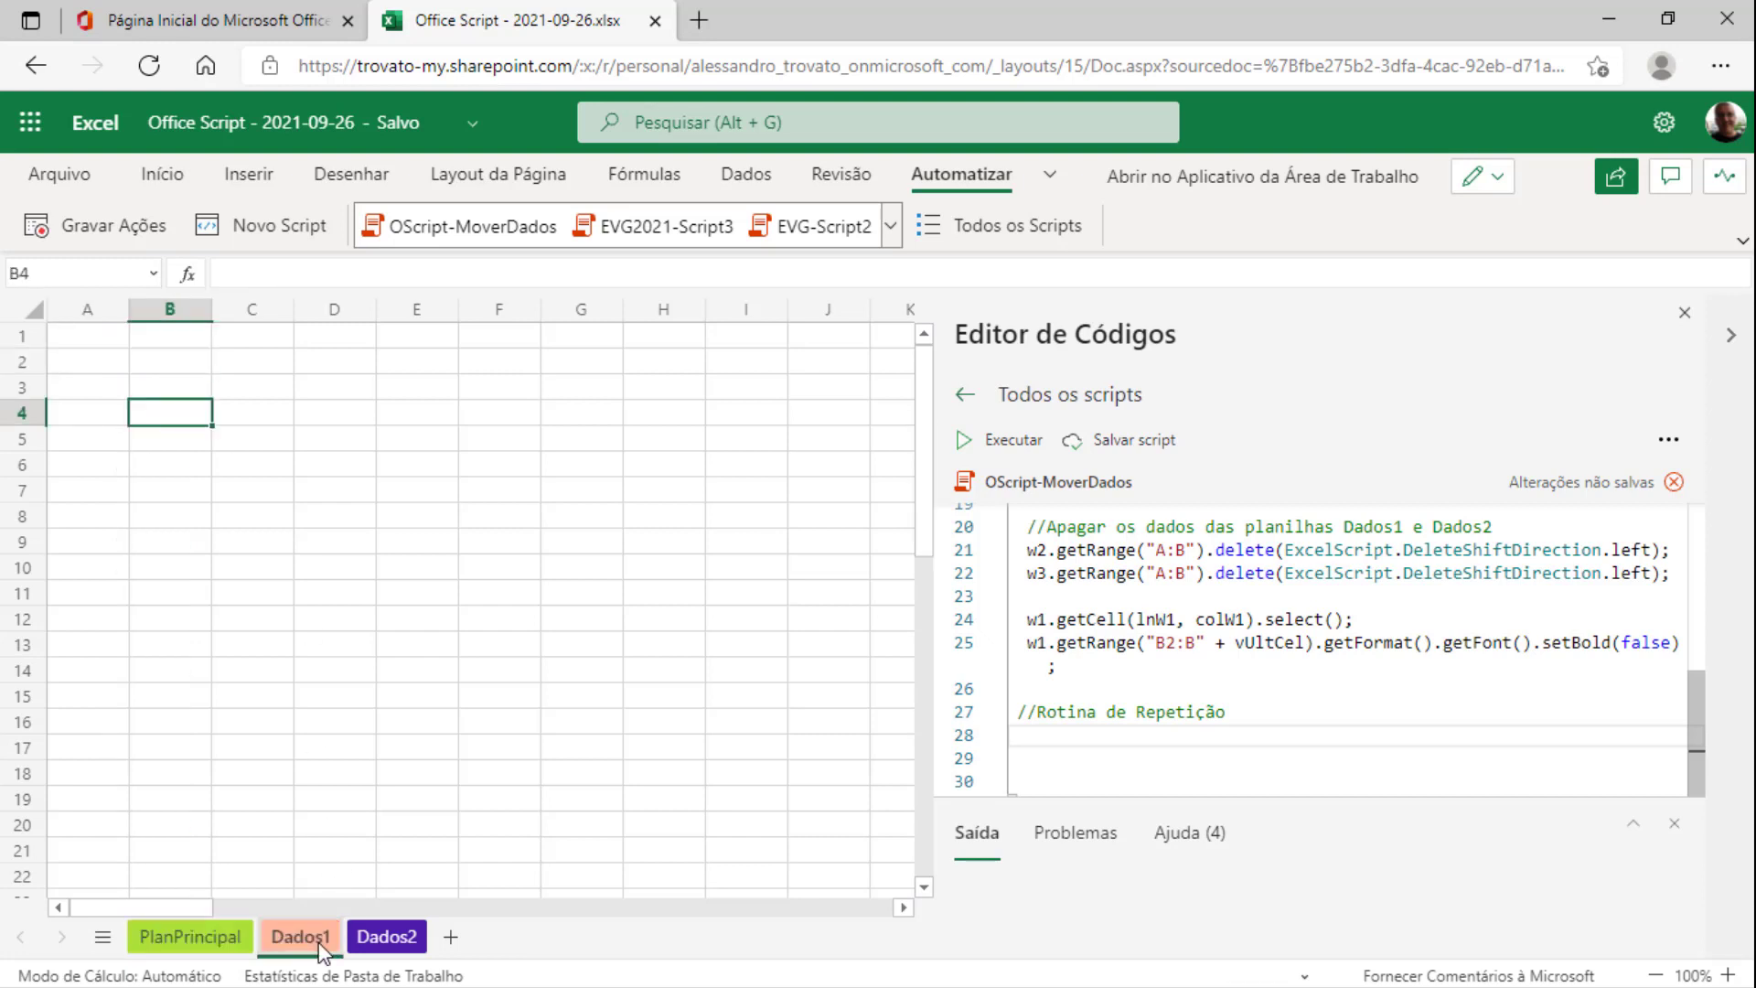
left_click(167, 930)
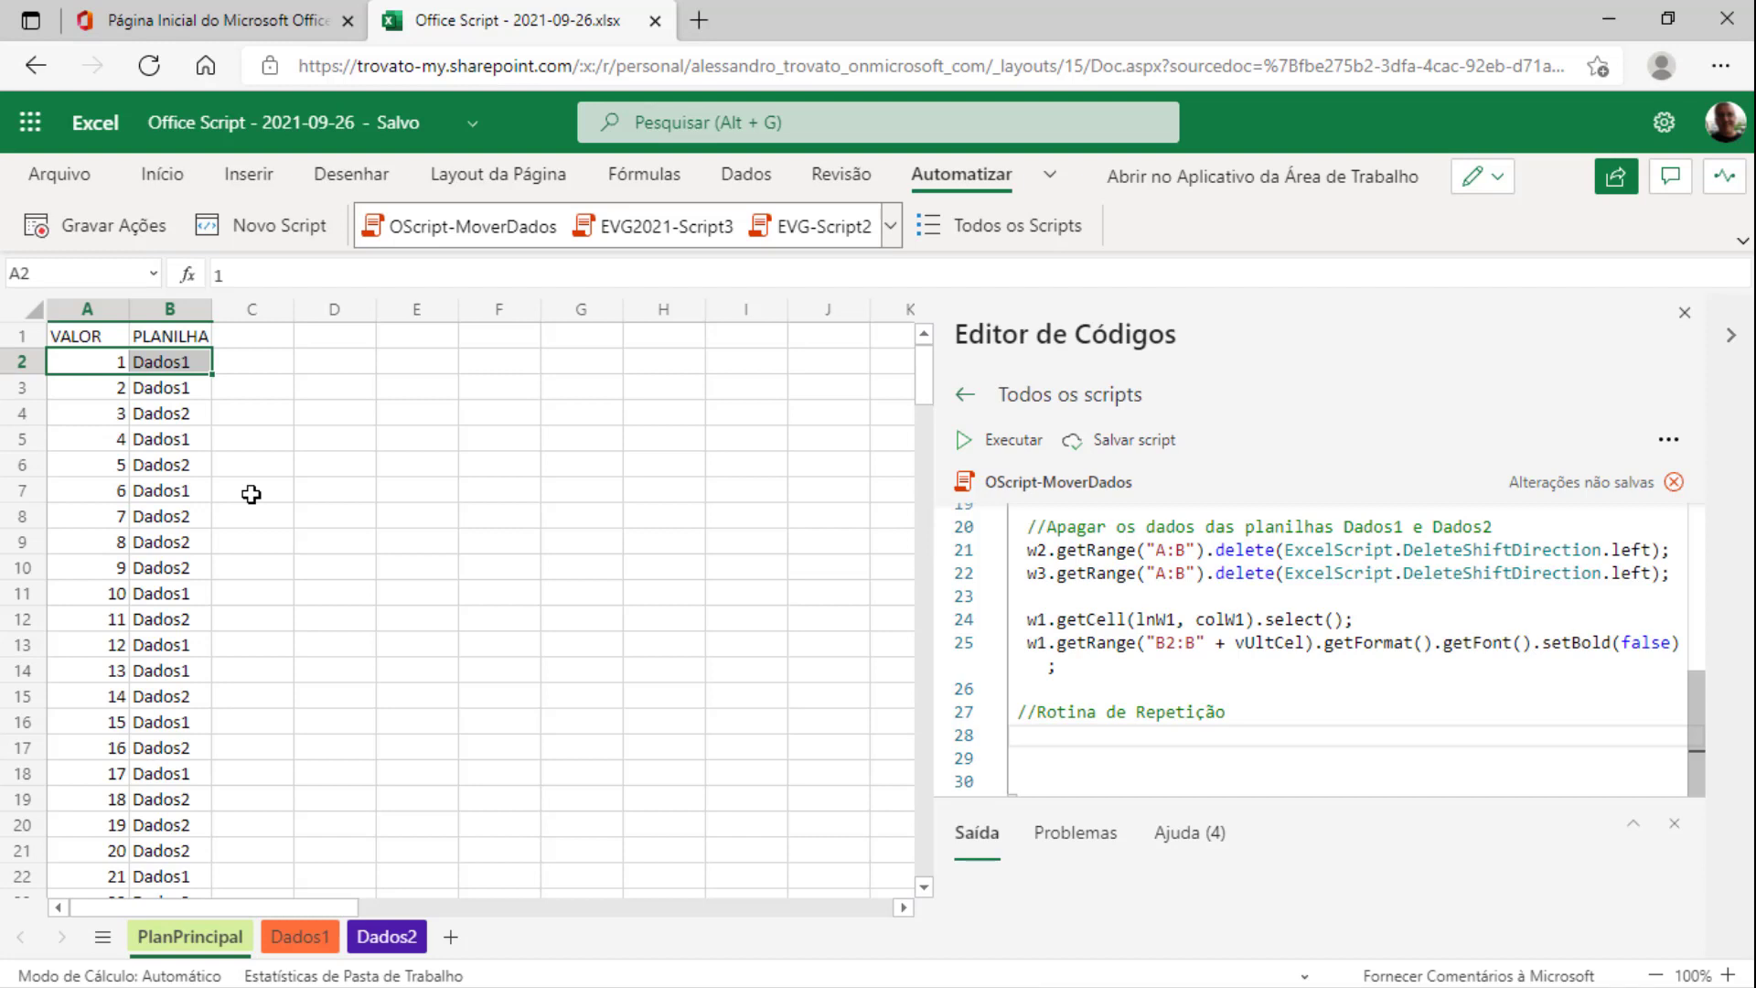
left_click(113, 388)
left_click_drag(113, 388, 164, 387)
key("ctrl+c")
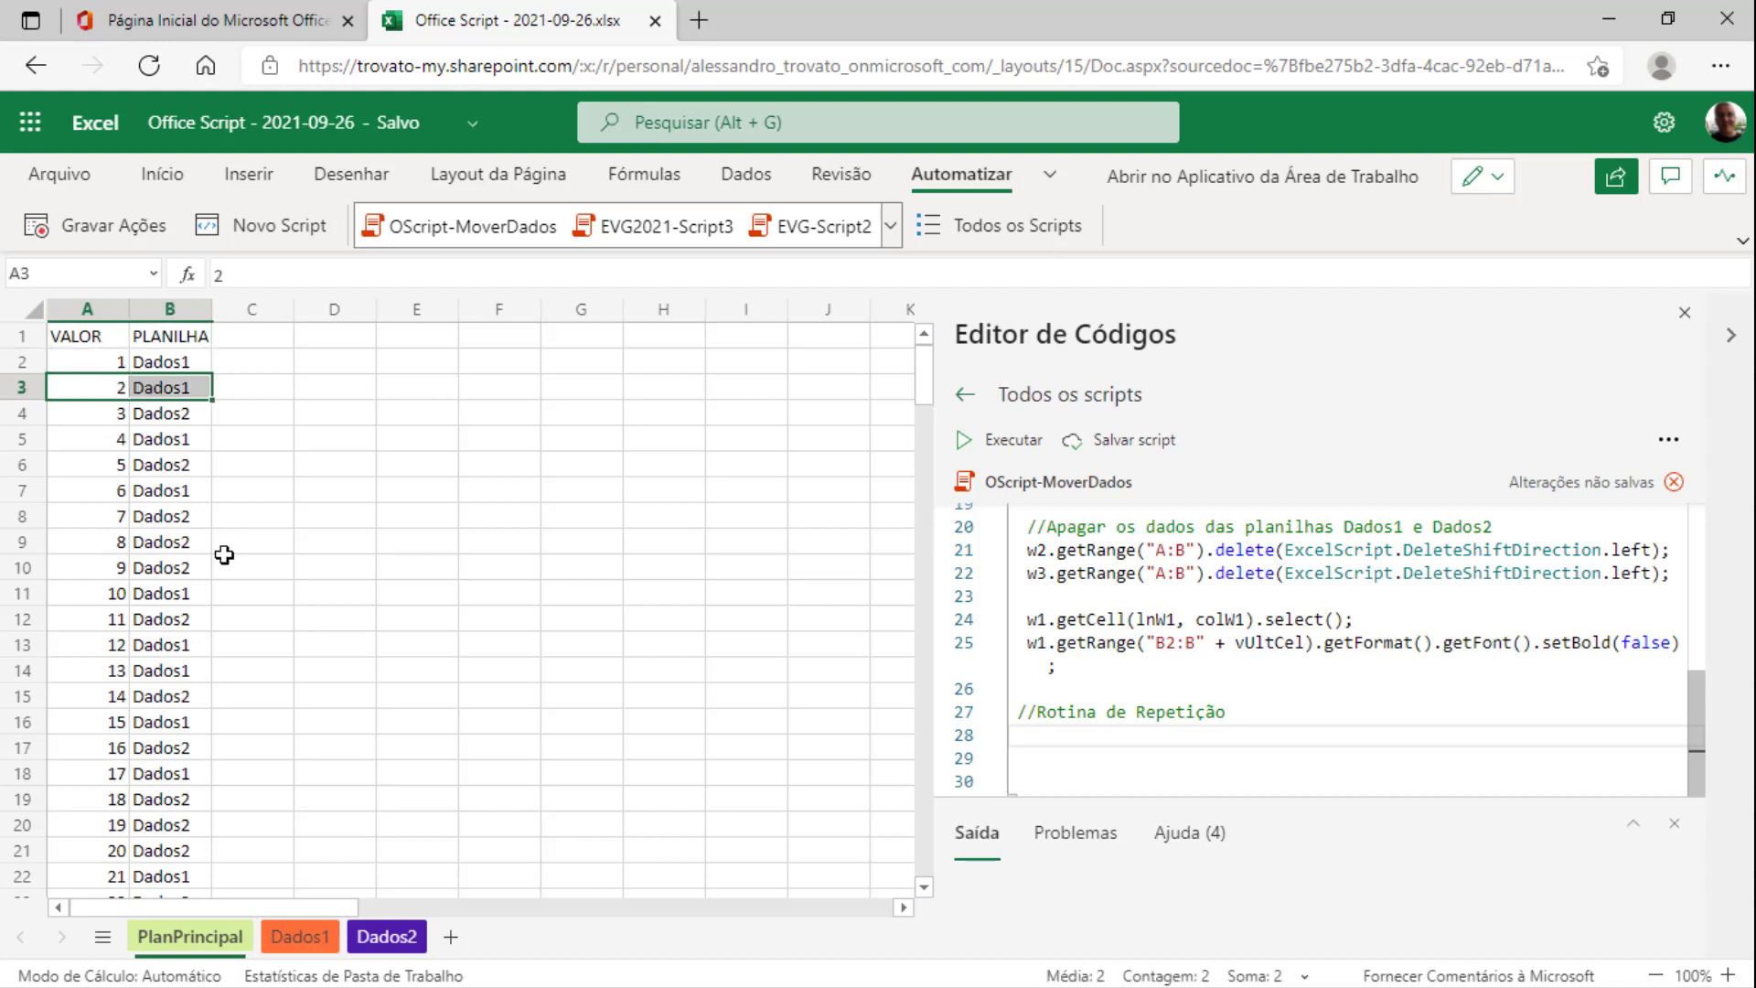
left_click(302, 933)
left_click(84, 340)
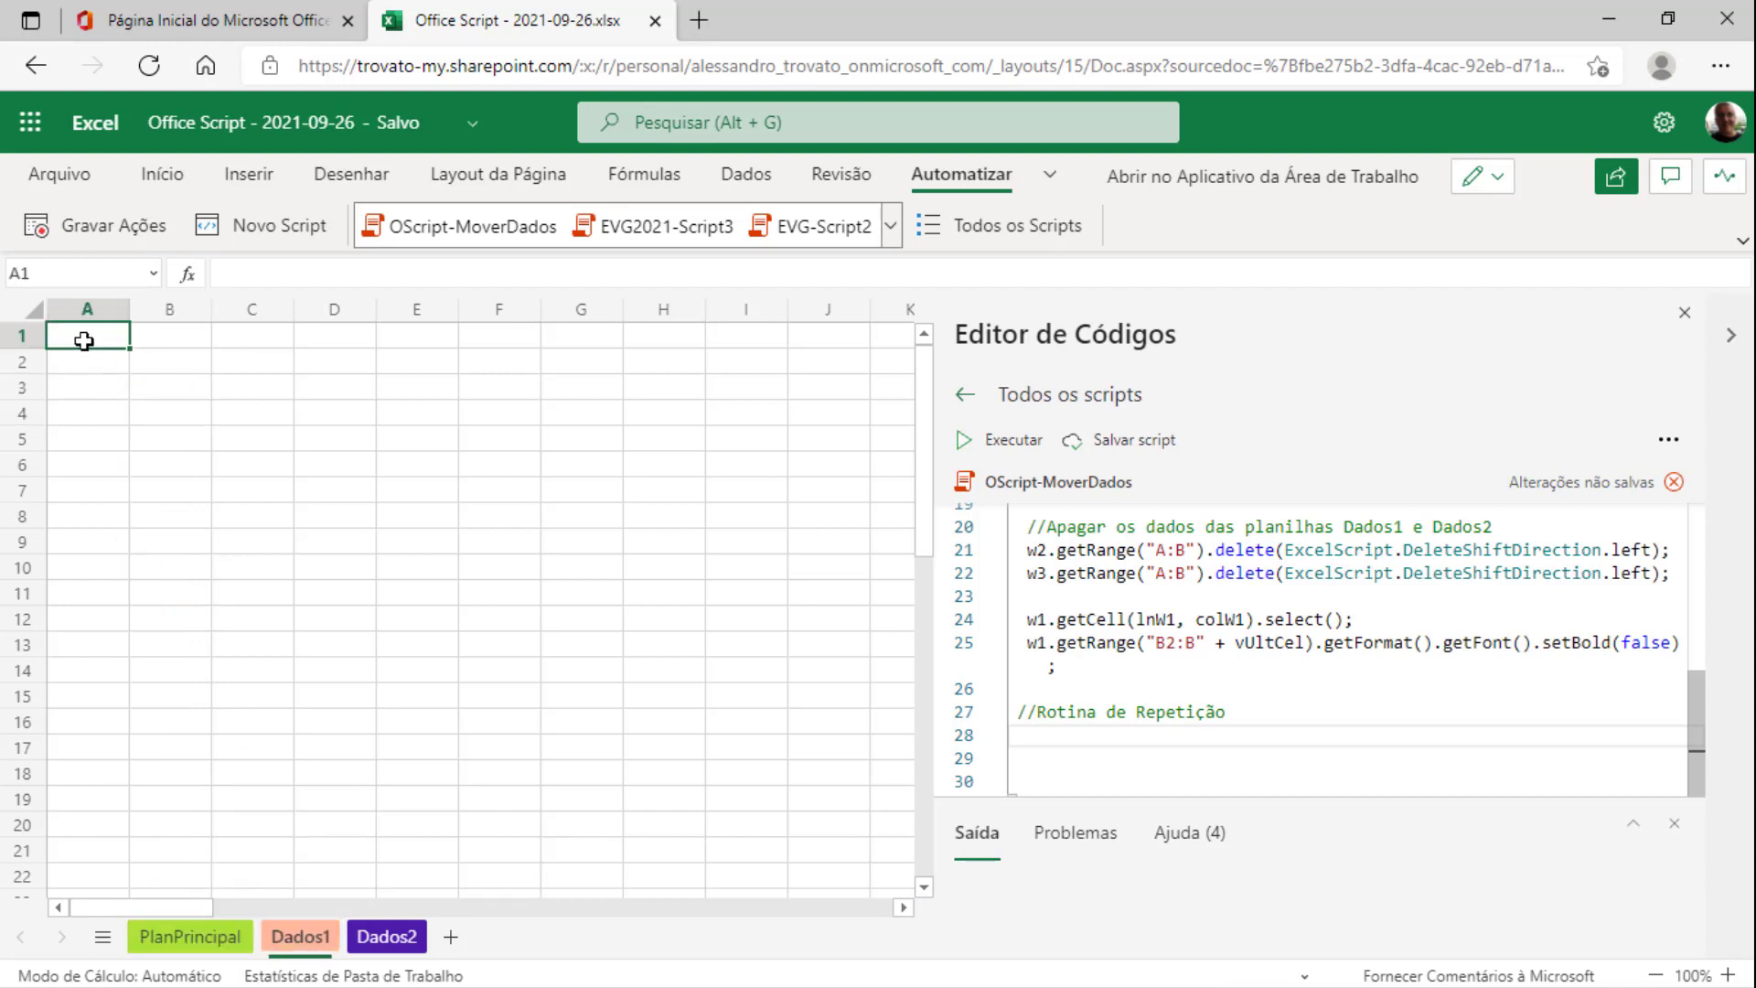
key("ctrl+v")
key("Down")
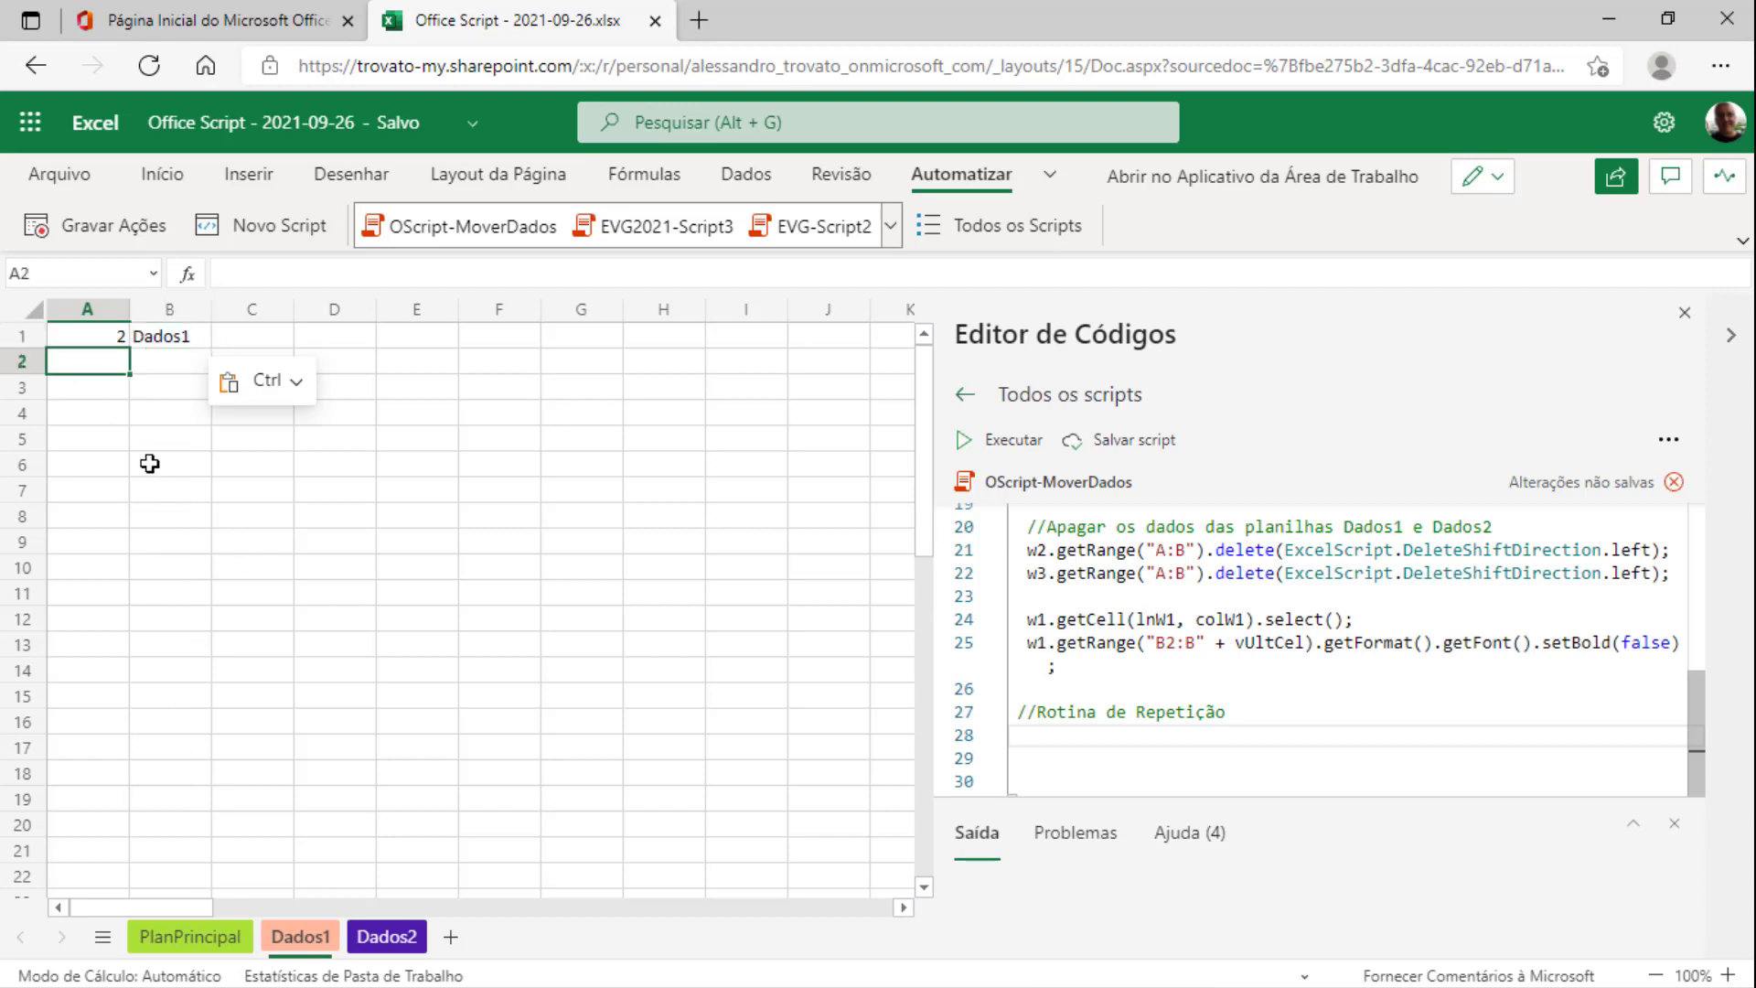
left_click(189, 935)
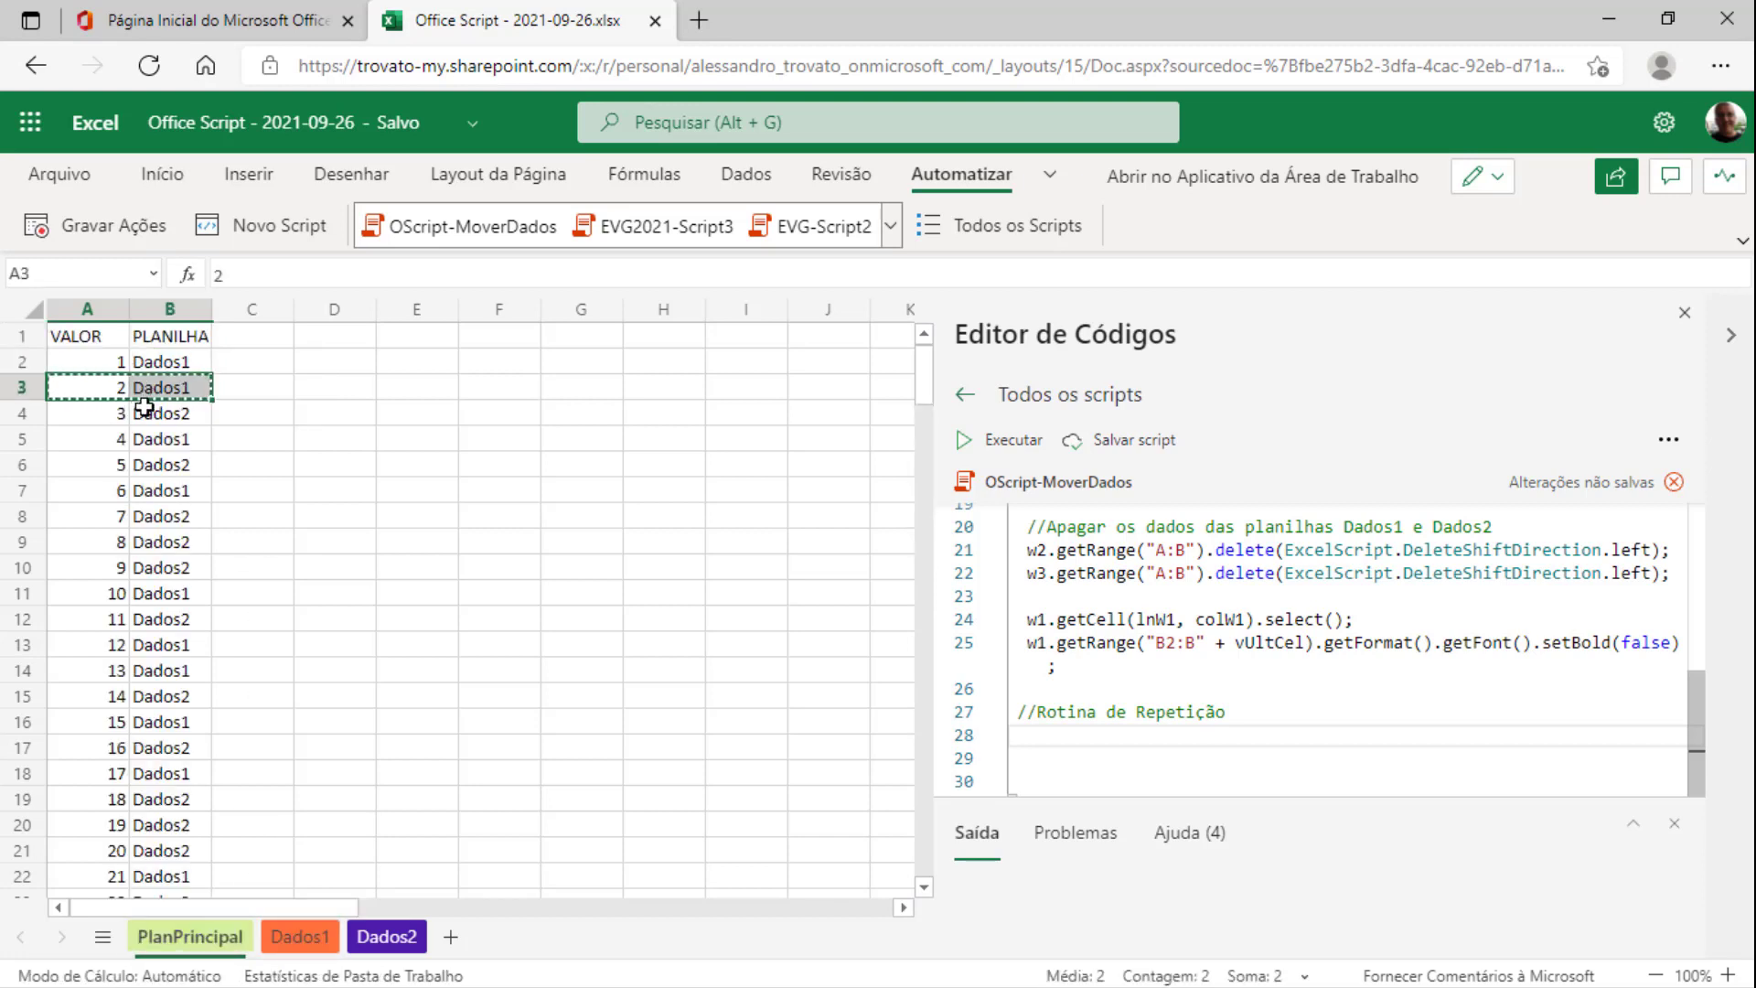
Copy the 3 Dados2 row and paste it into A1 of the Dados2 sheet
key("Down")
key("shift+Right")
key("ctrl+c")
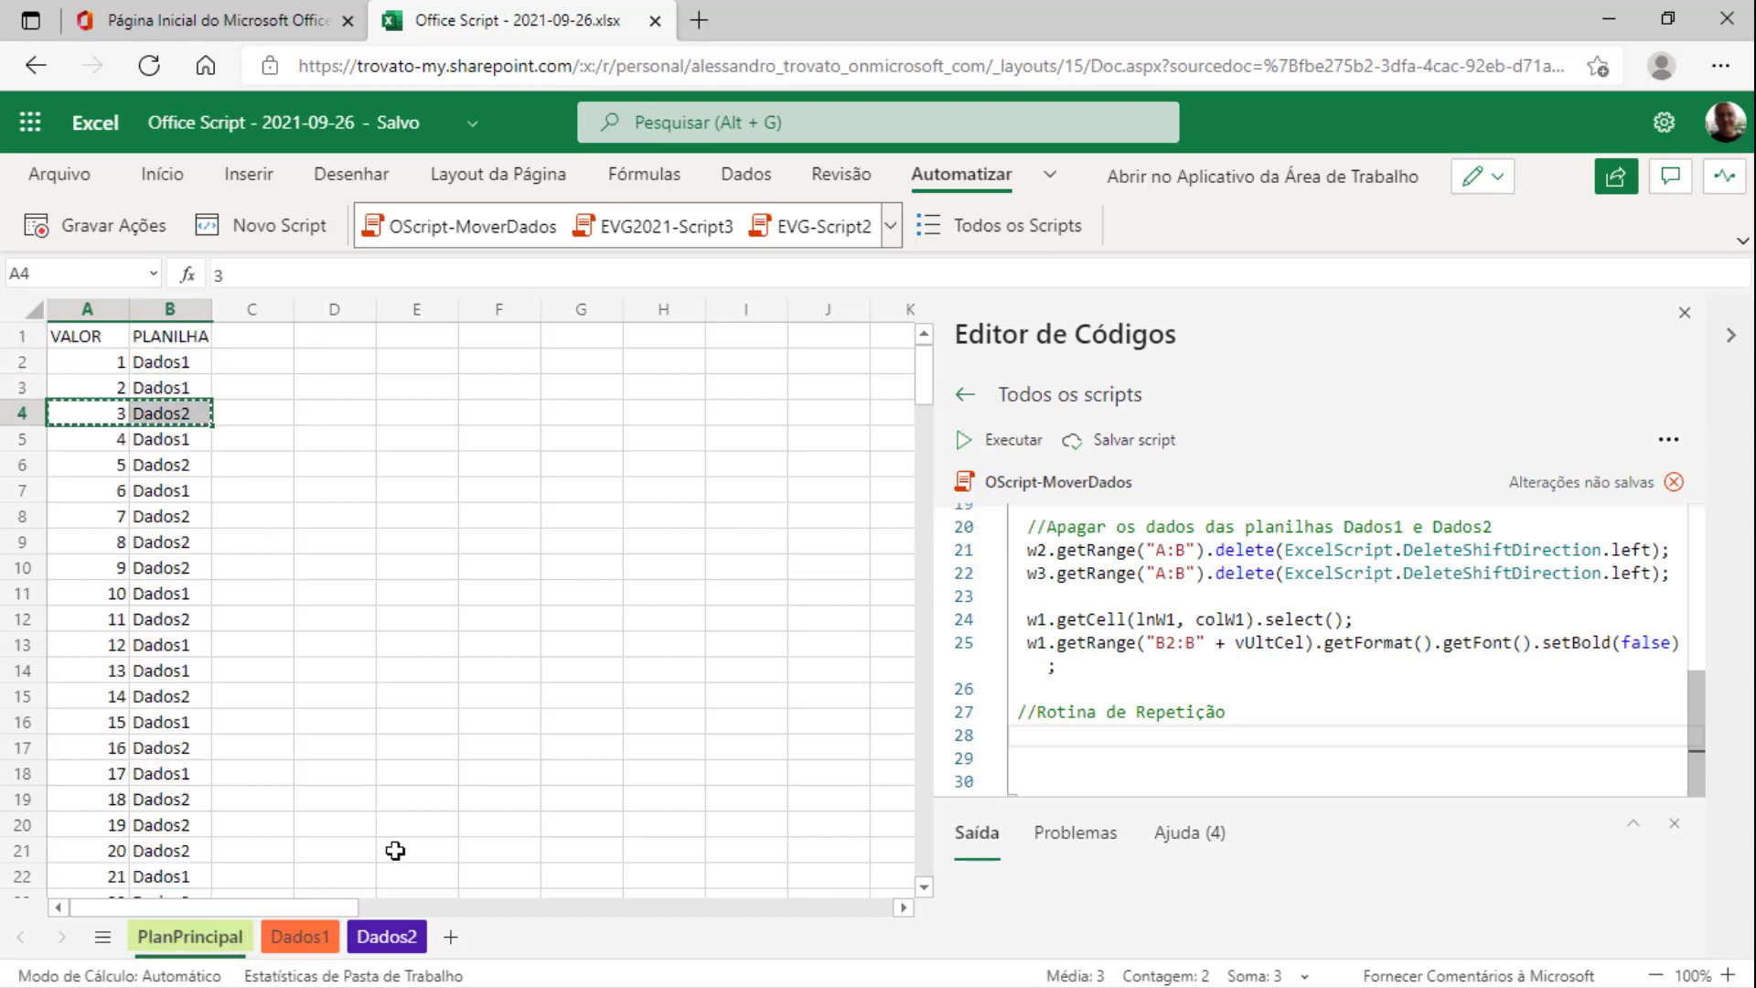
left_click(386, 935)
left_click(110, 339)
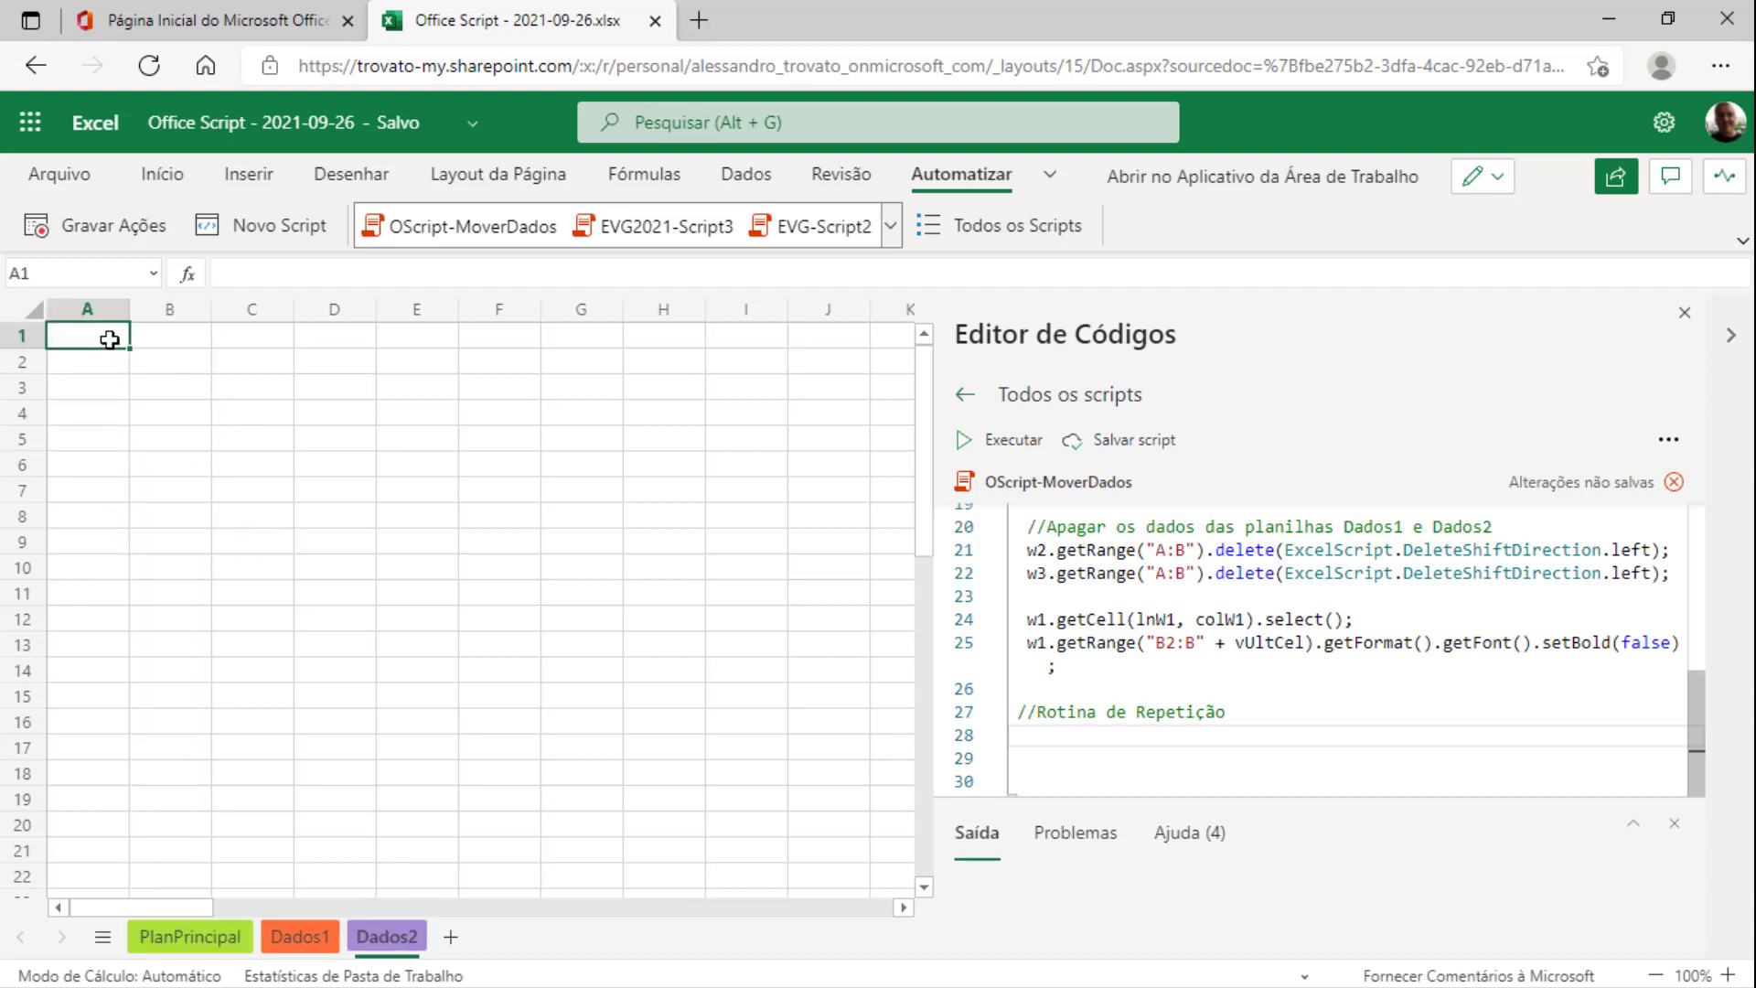
key("ctrl+v")
left_click(189, 935)
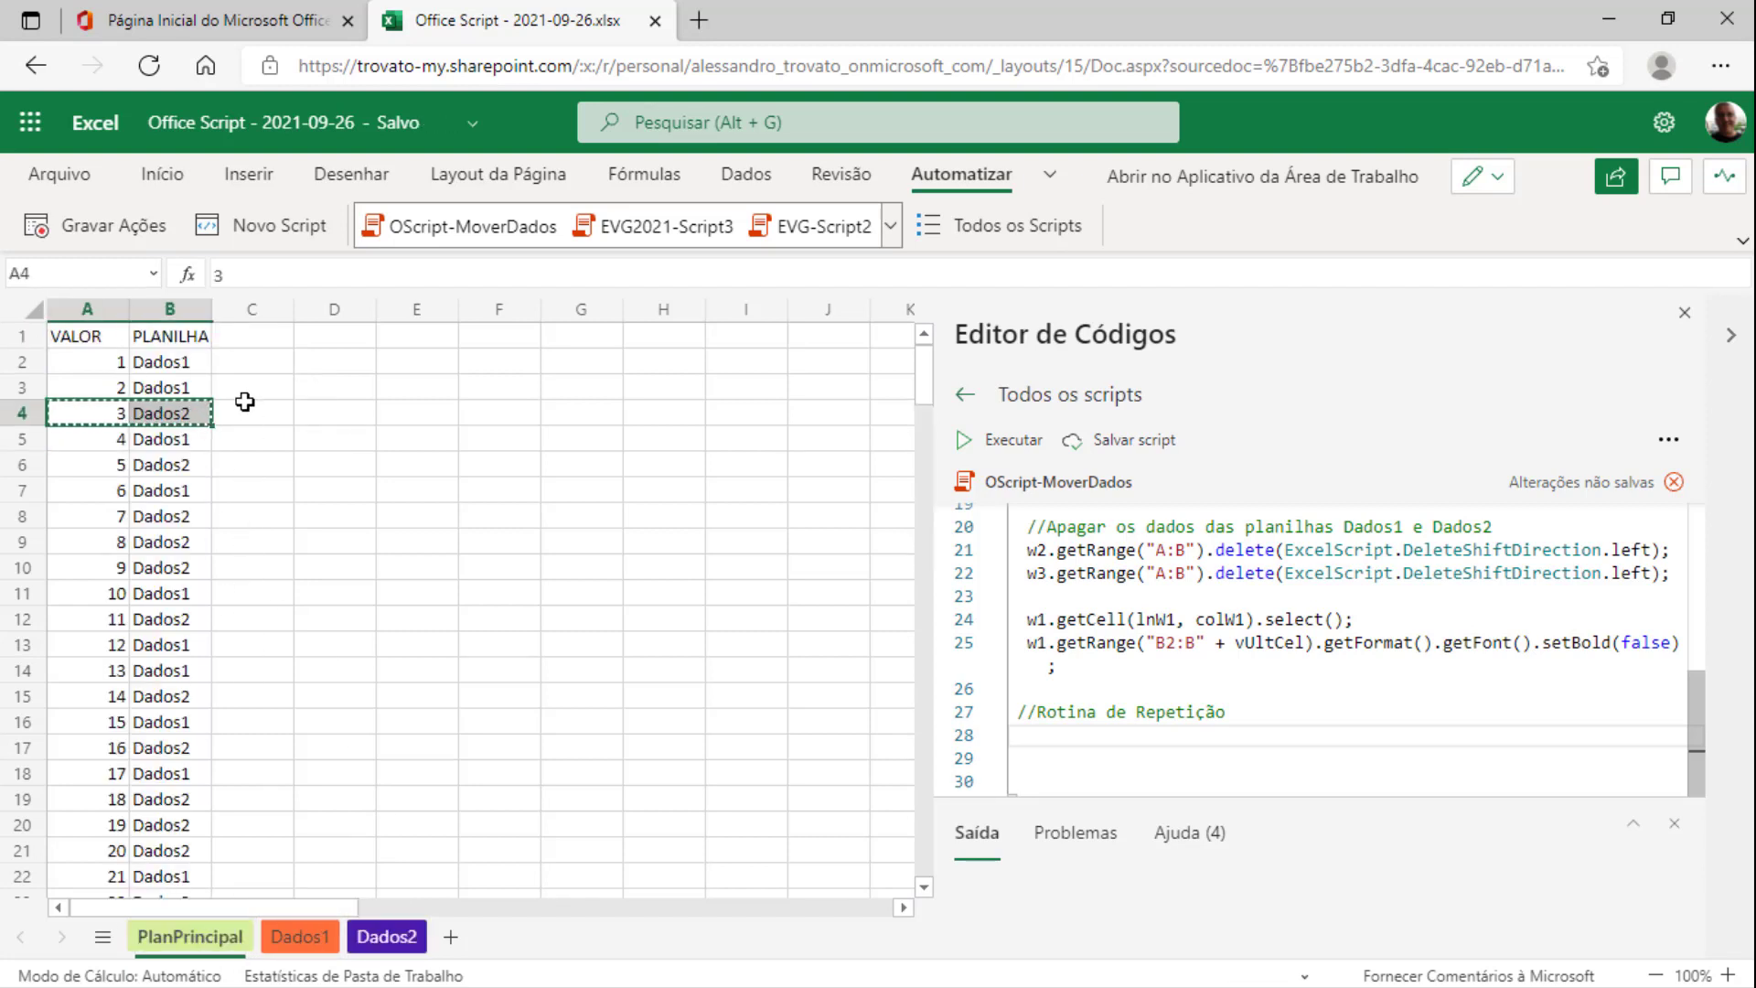
left_click(169, 387)
scroll(1120, 621, "down", 3)
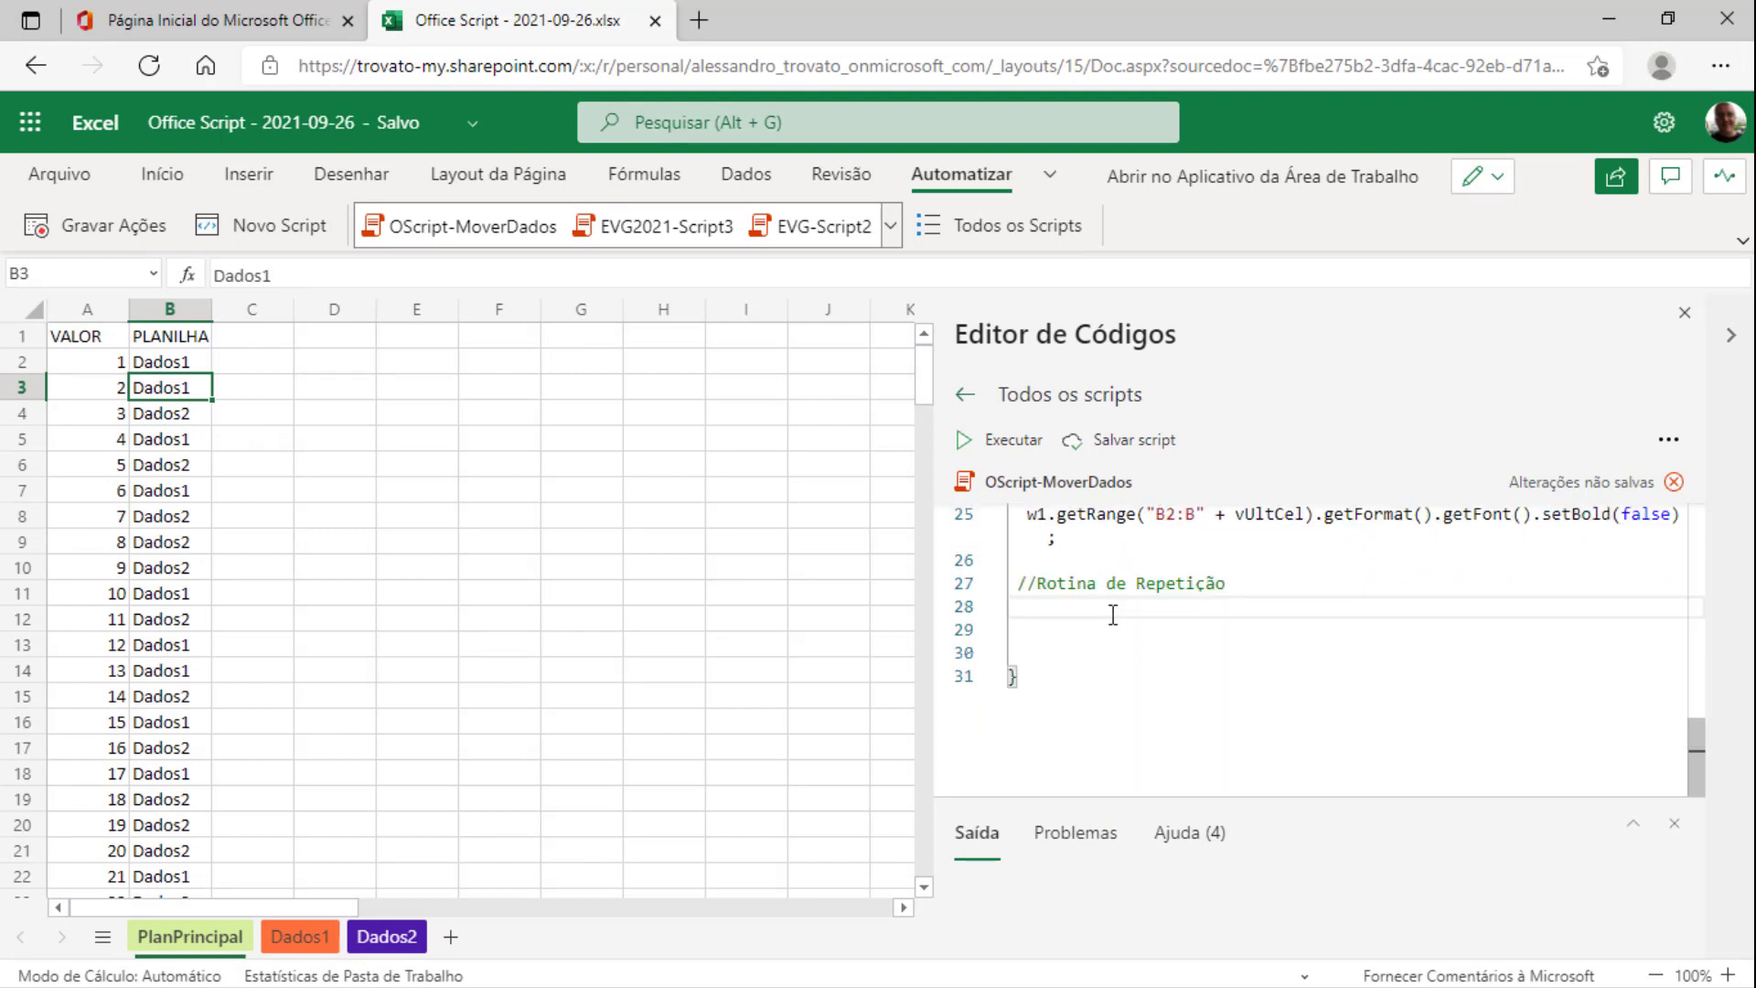
Add a while loop with the condition lnW1 <= vUltCel
type("while")
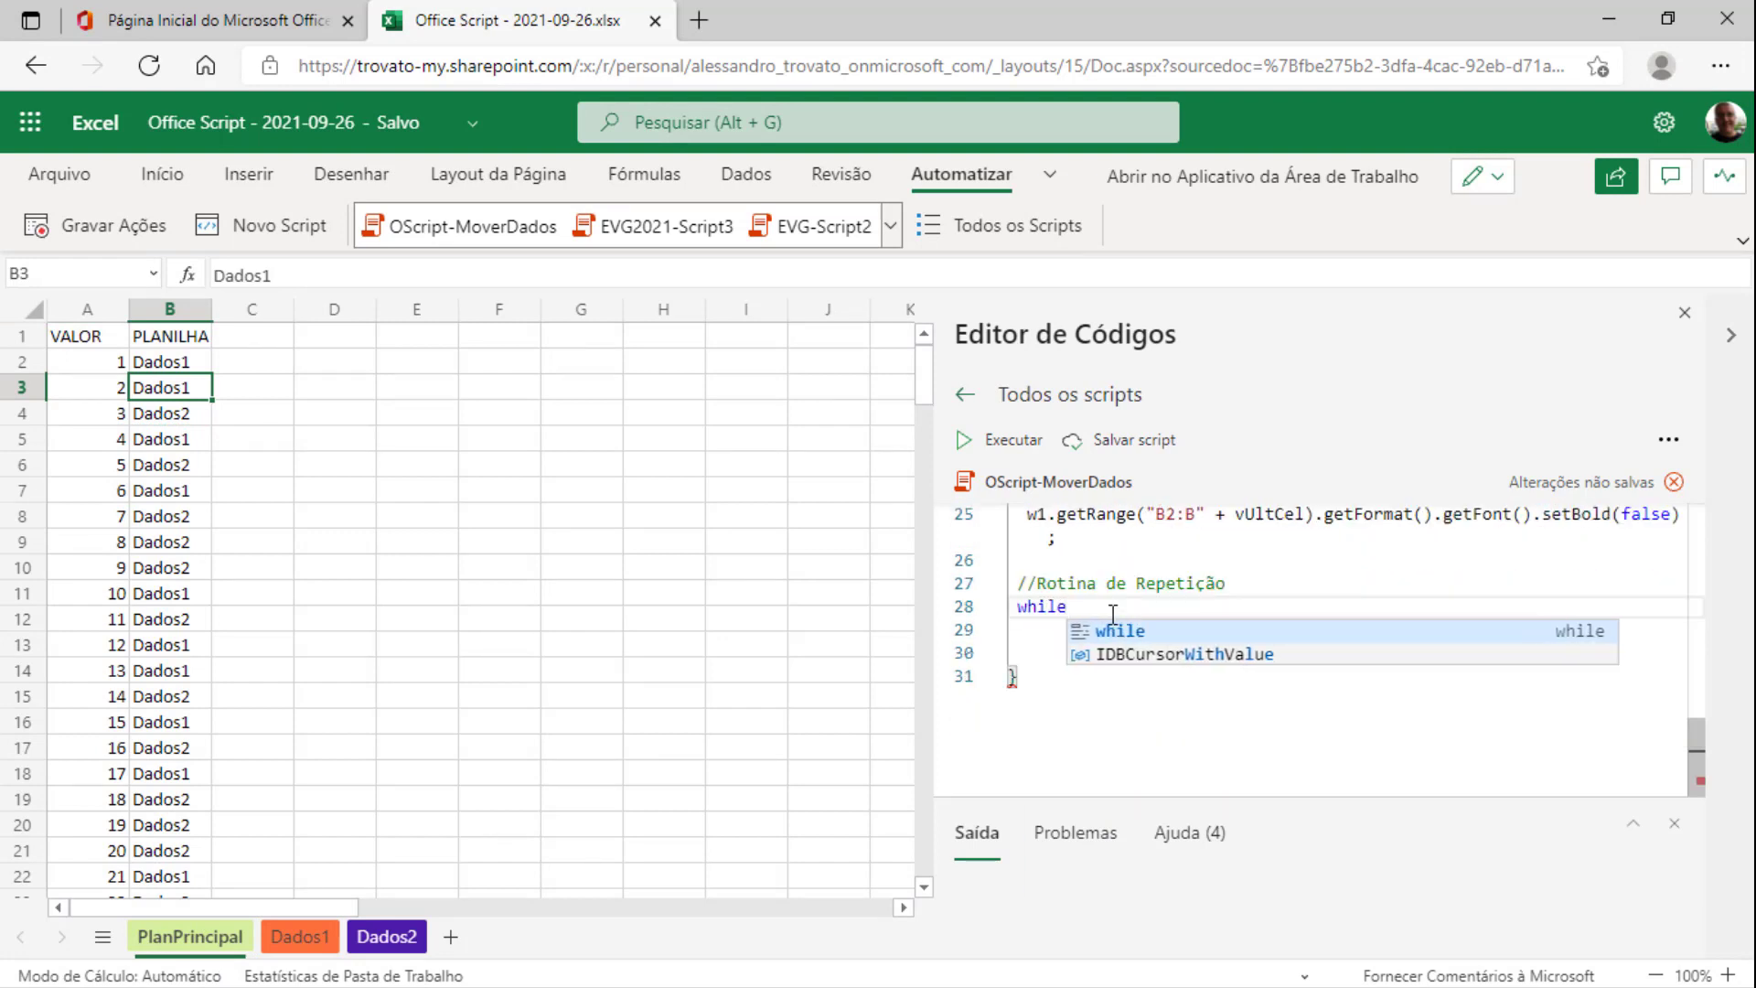
type(" (")
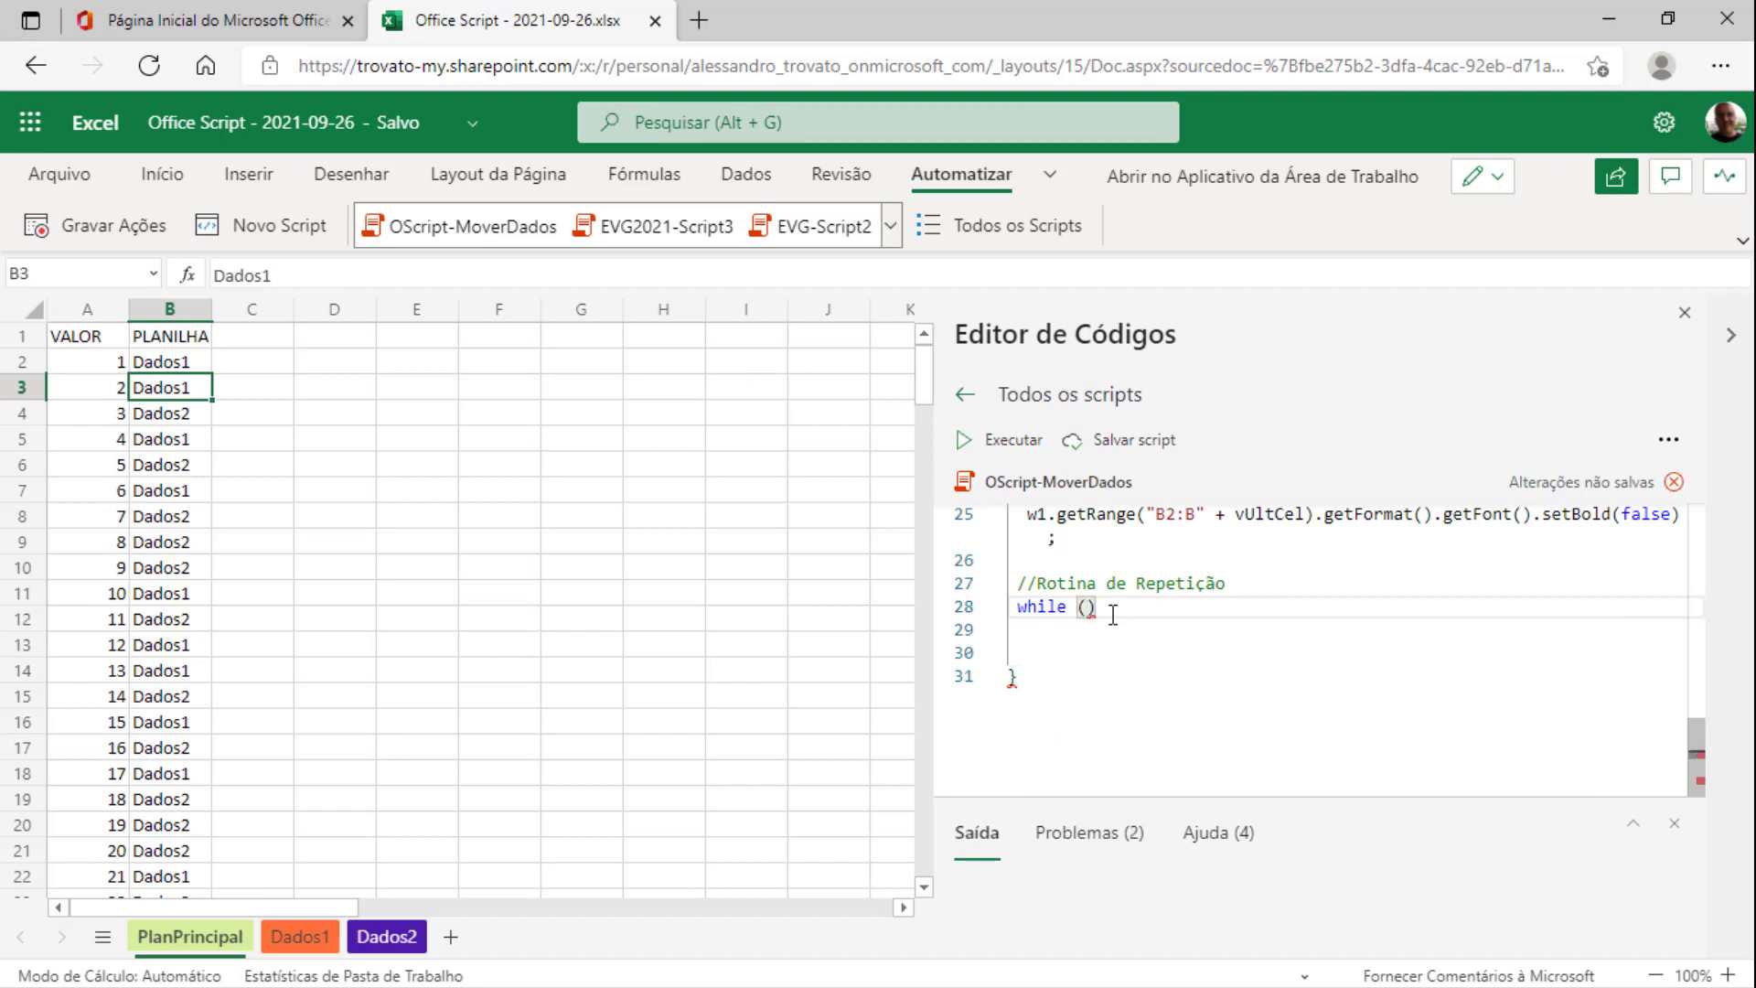
type(") {")
key("Return")
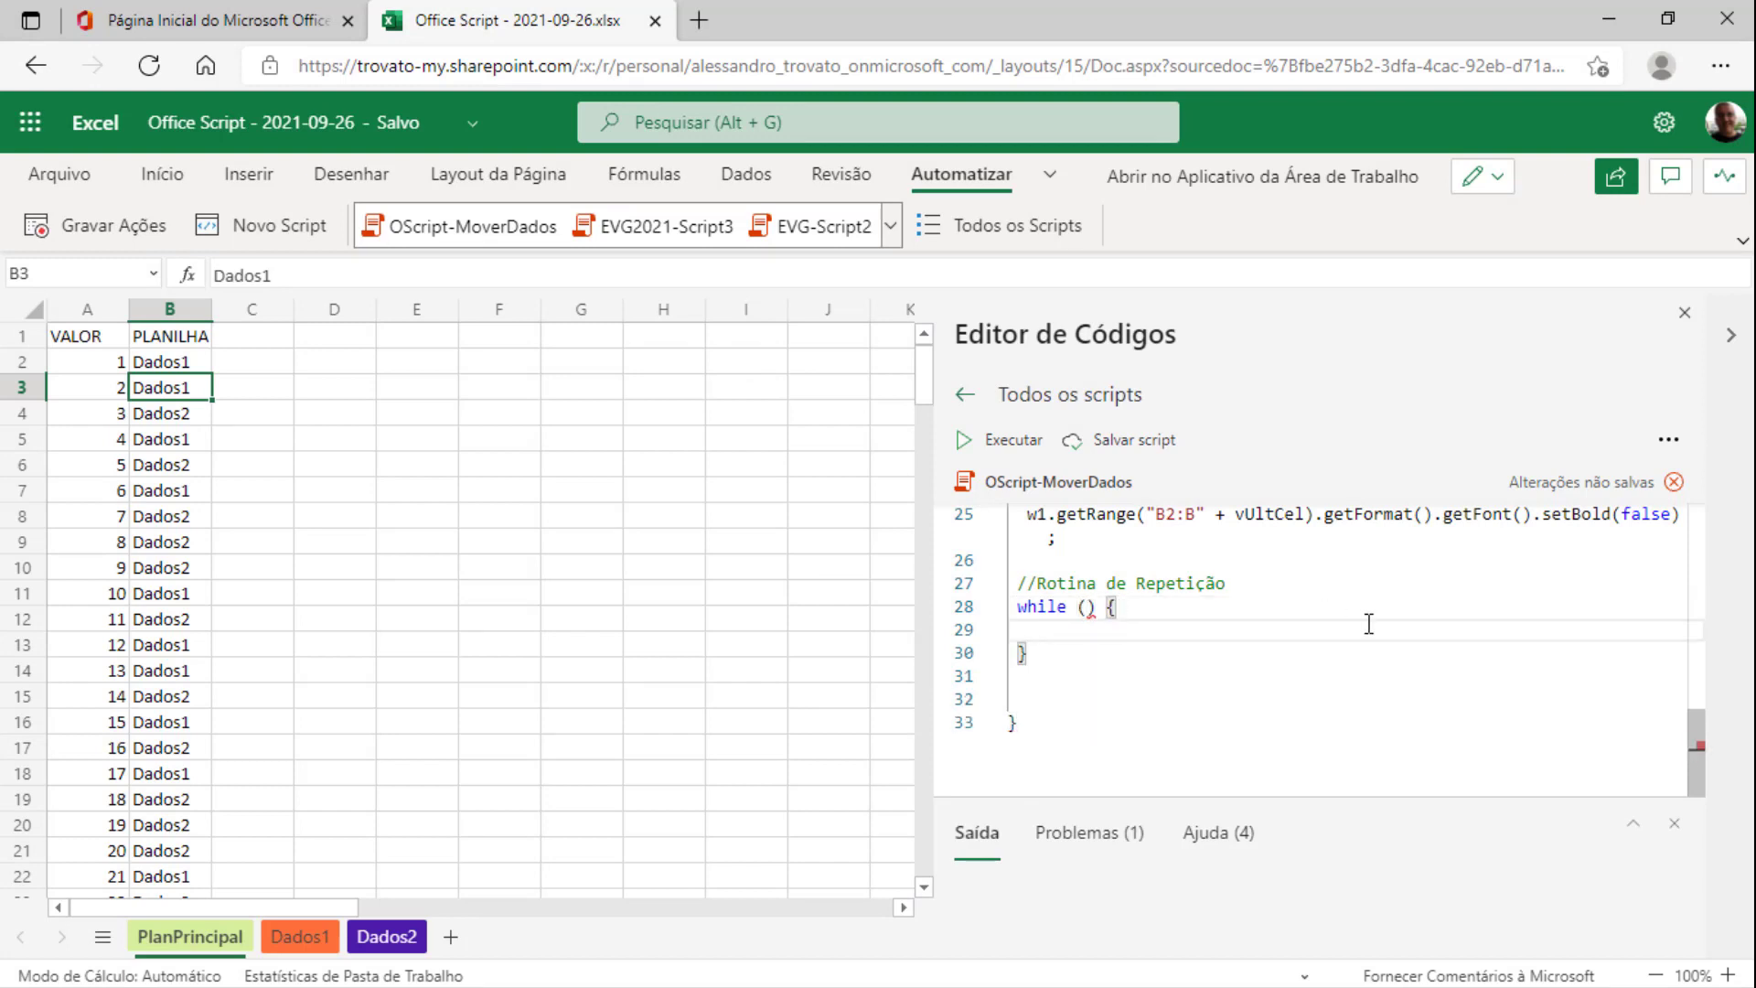
left_click(1078, 607)
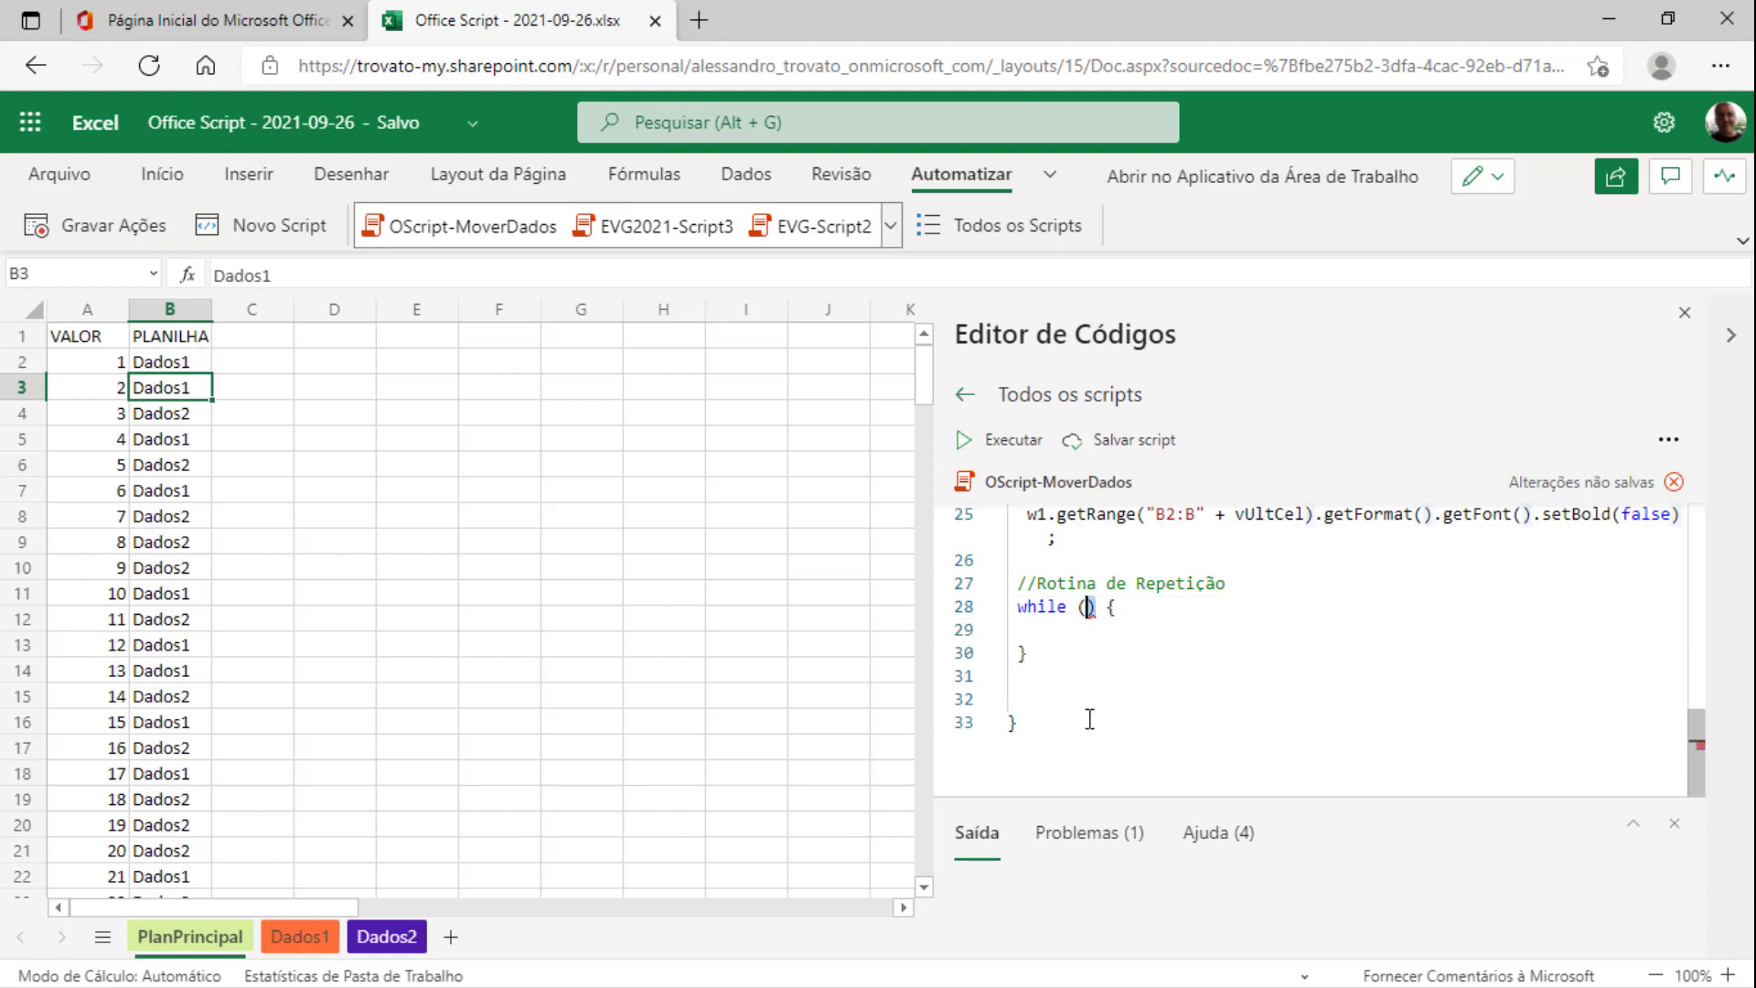
left_click(1121, 607)
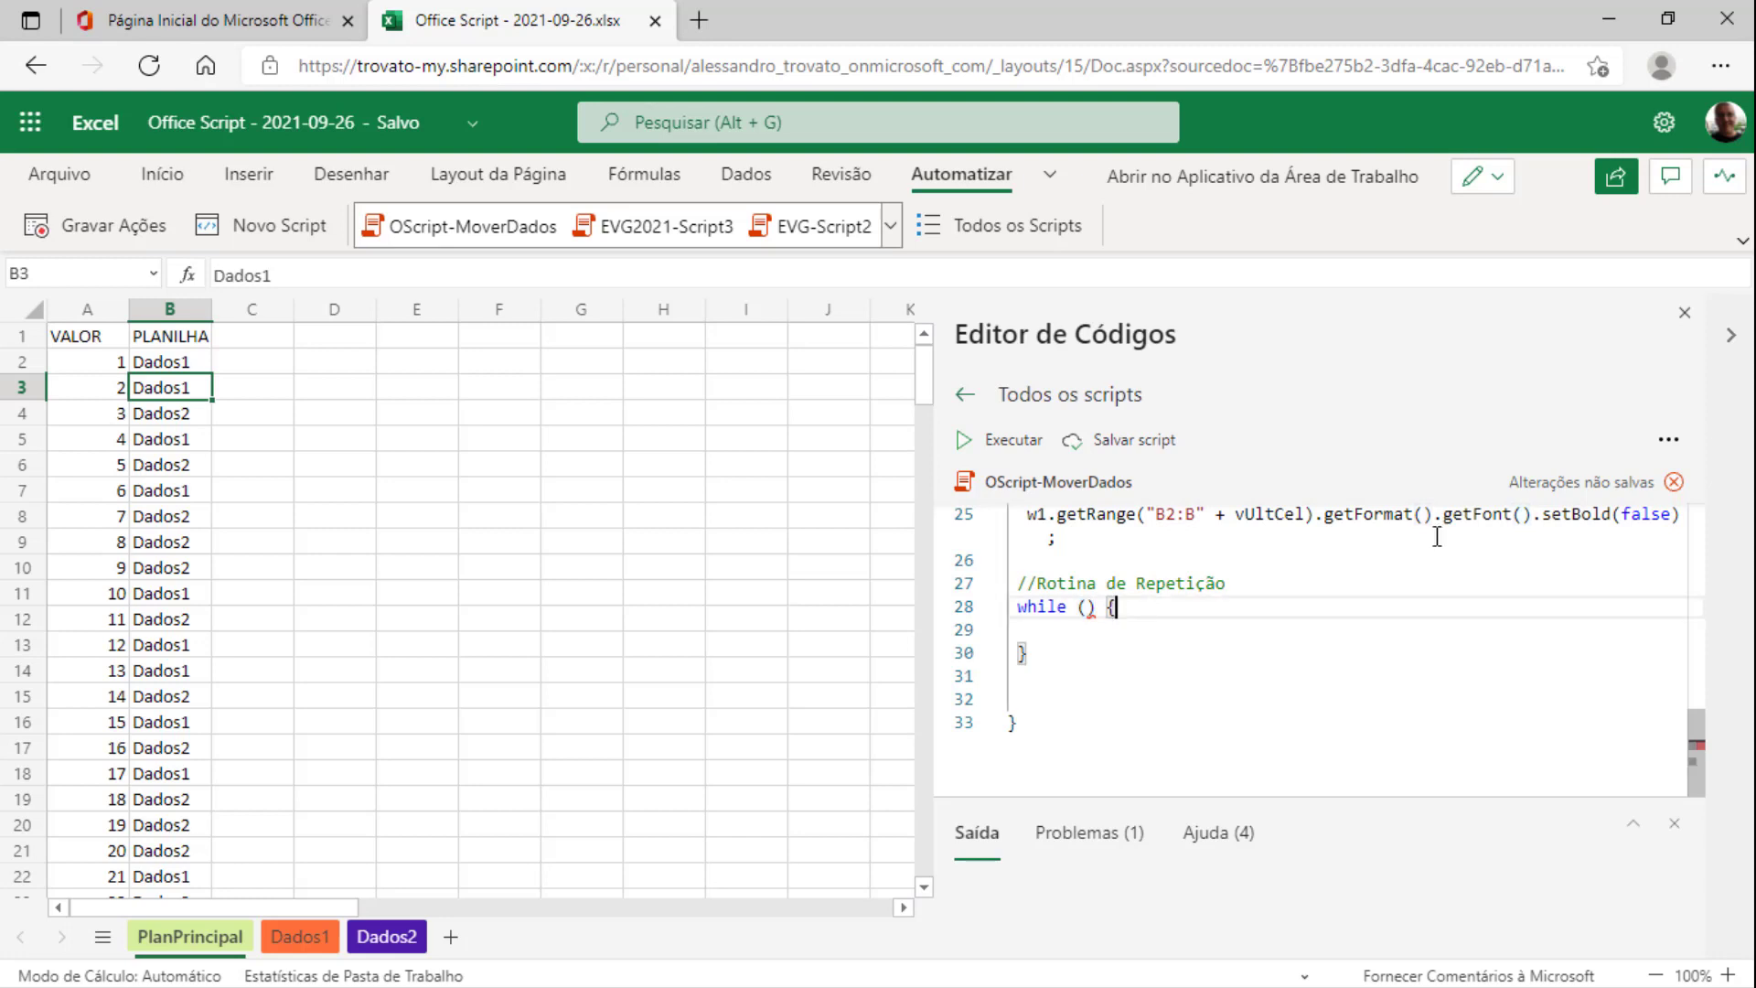
key("Down")
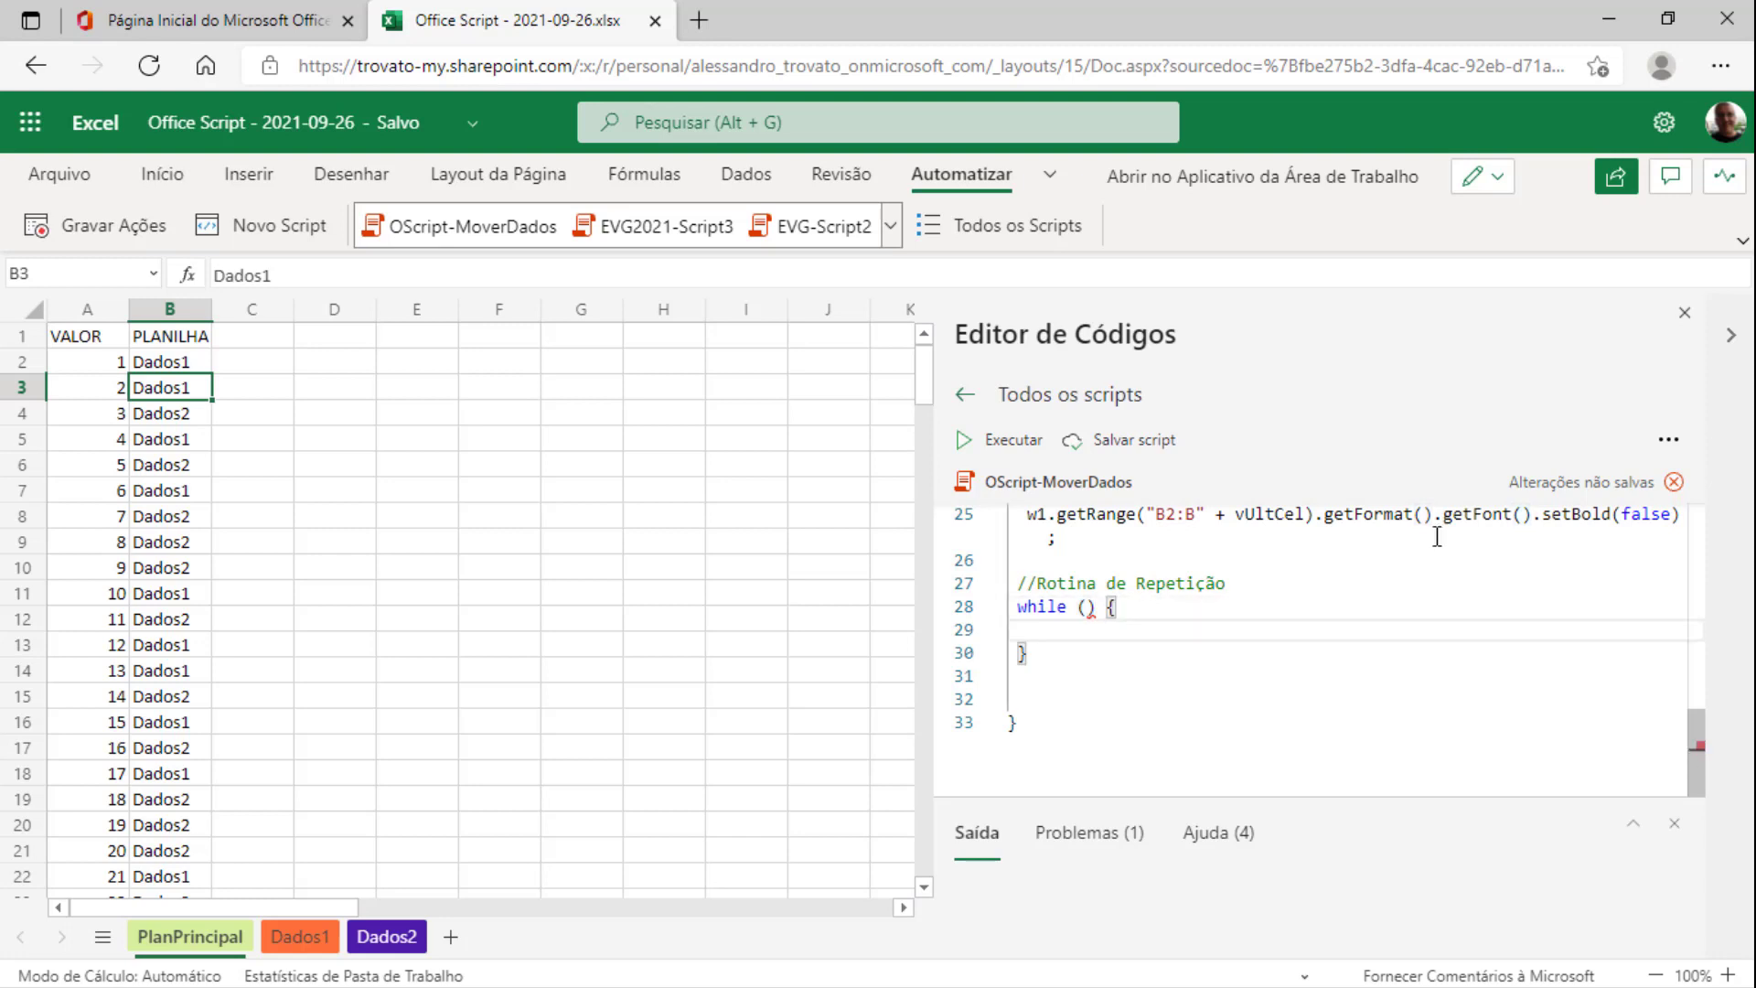
key("Up")
key("Left")
key("Left")
key("Left")
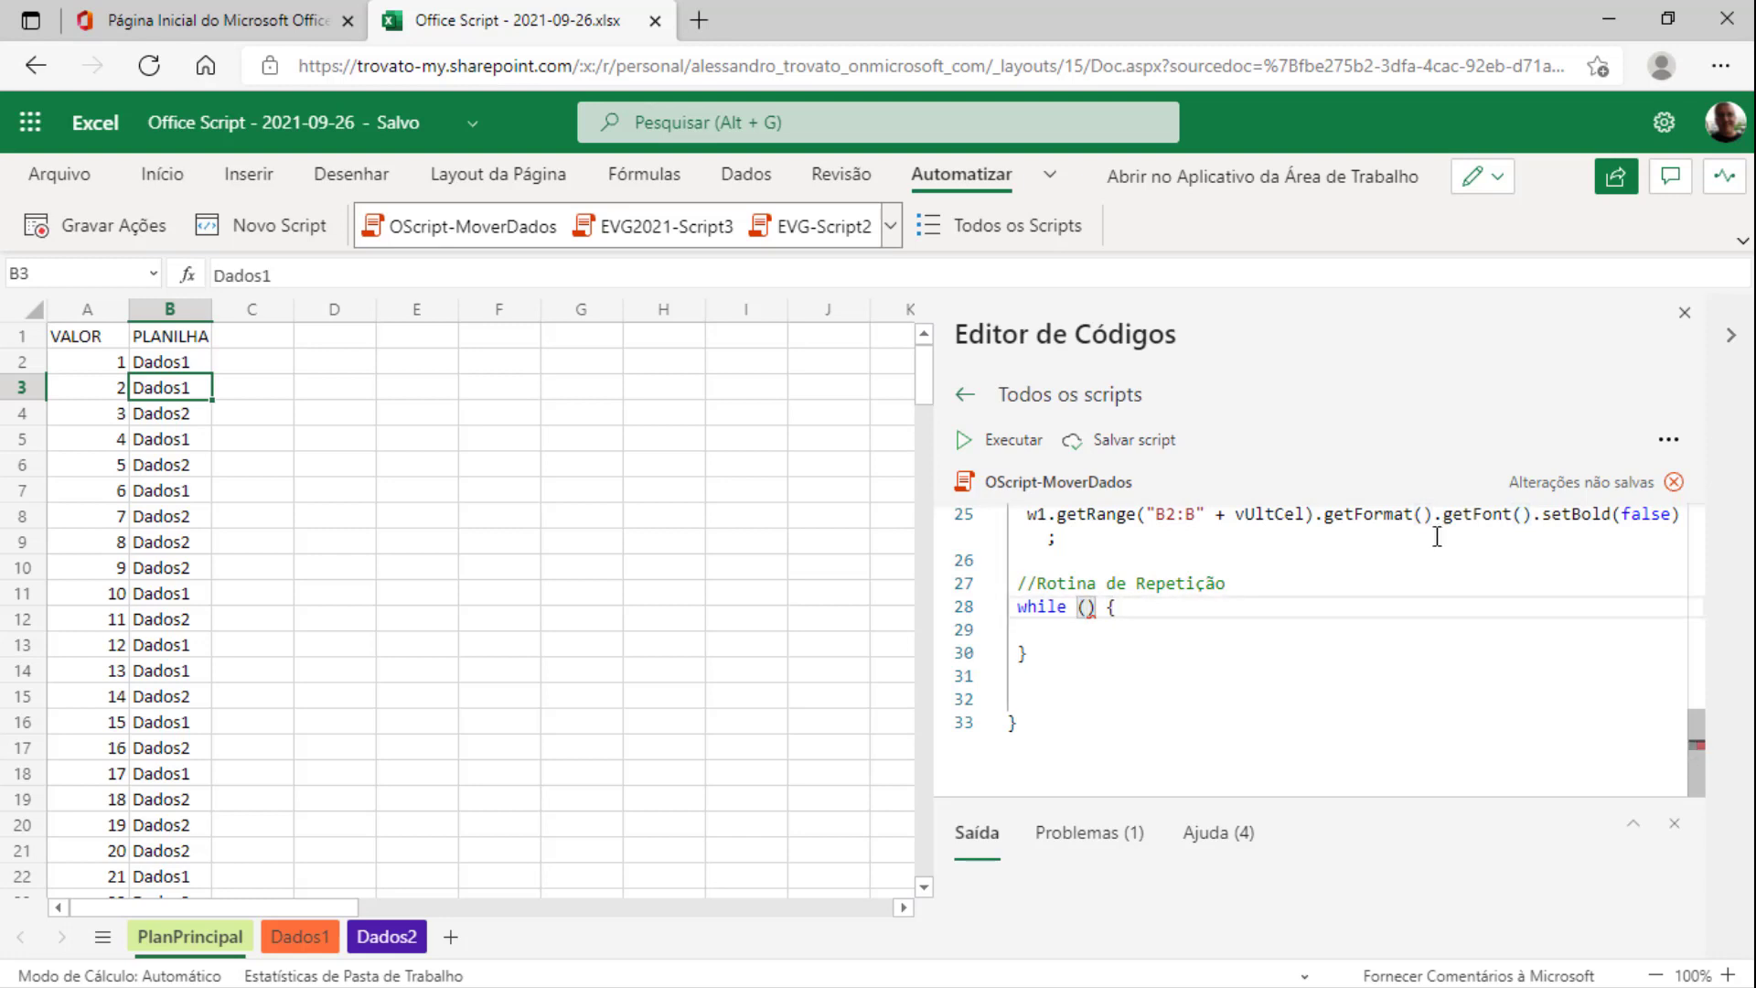
type("lnW")
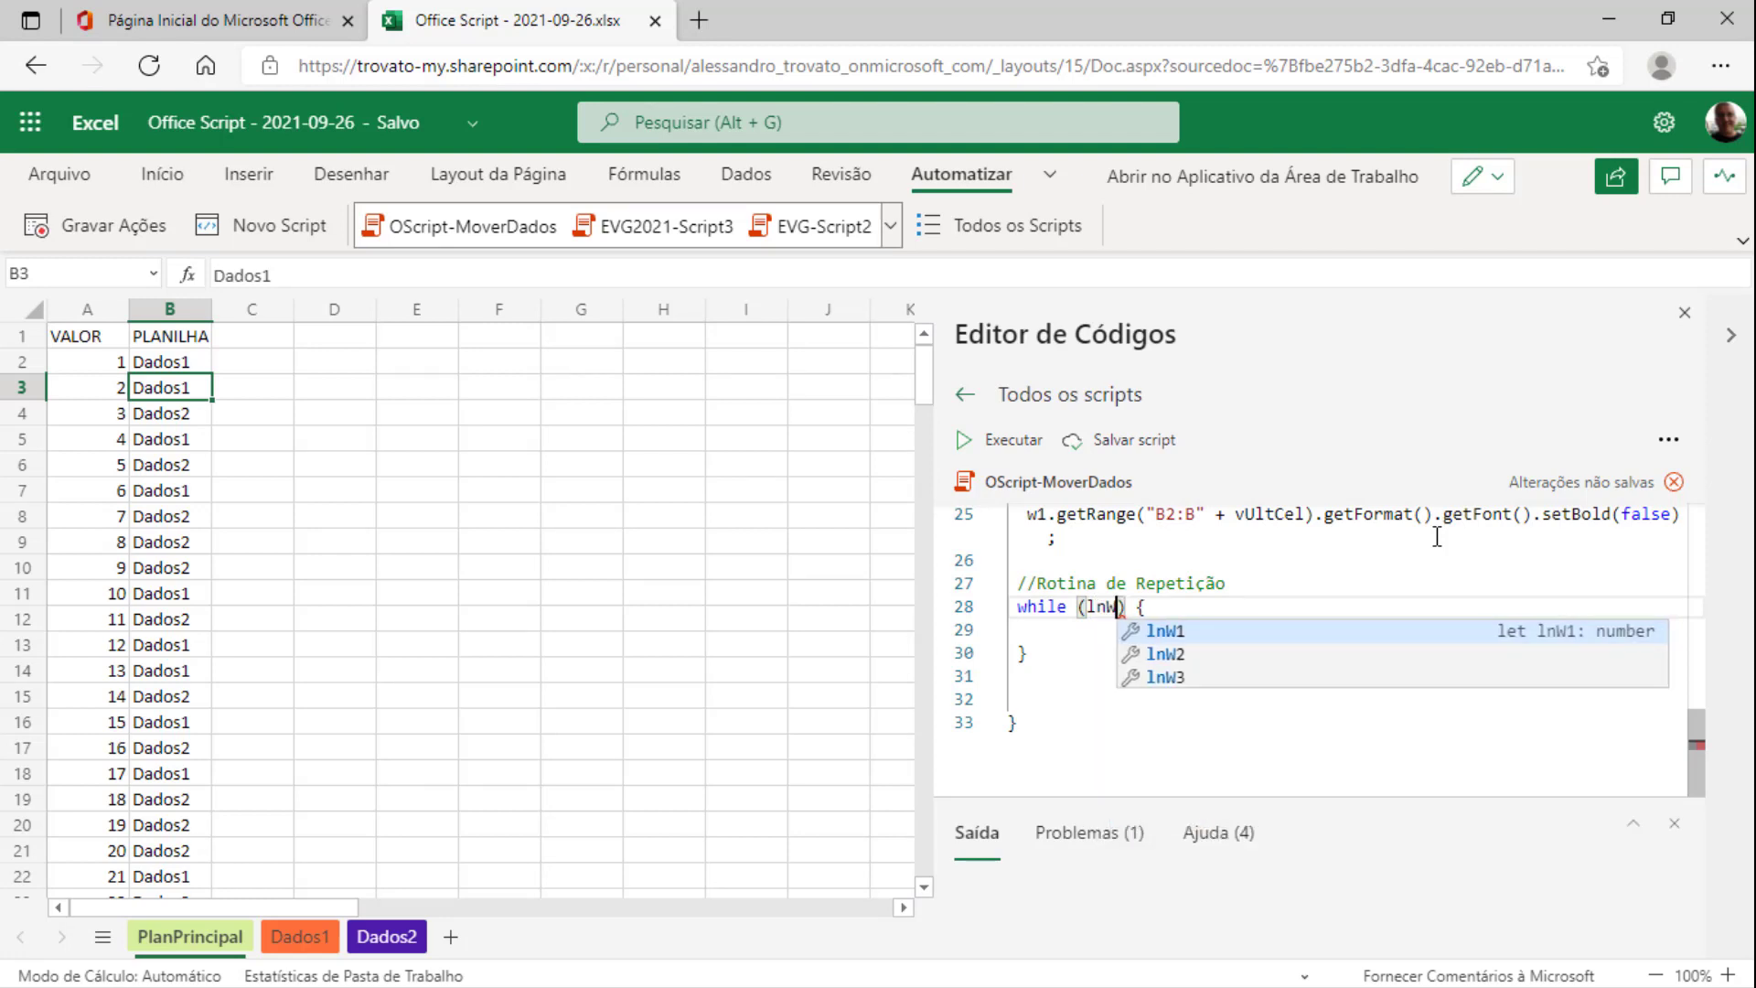
type("1")
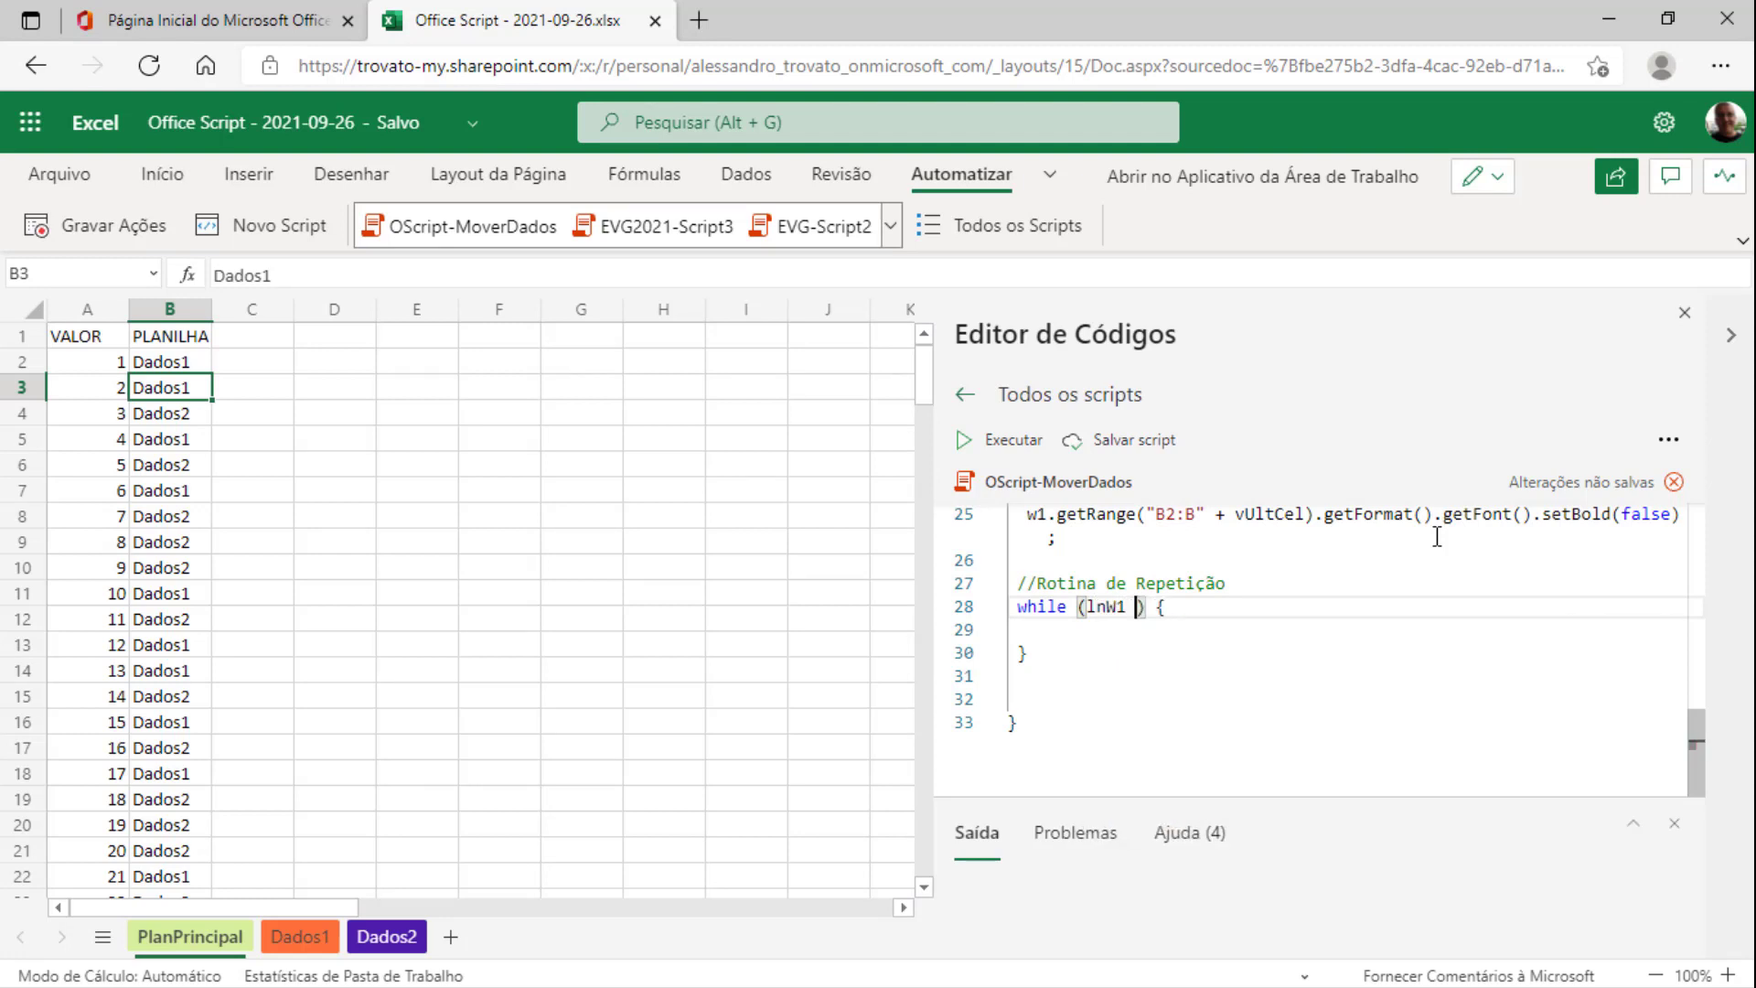
type(" <= ")
type("v")
type("Ult")
key("Tab")
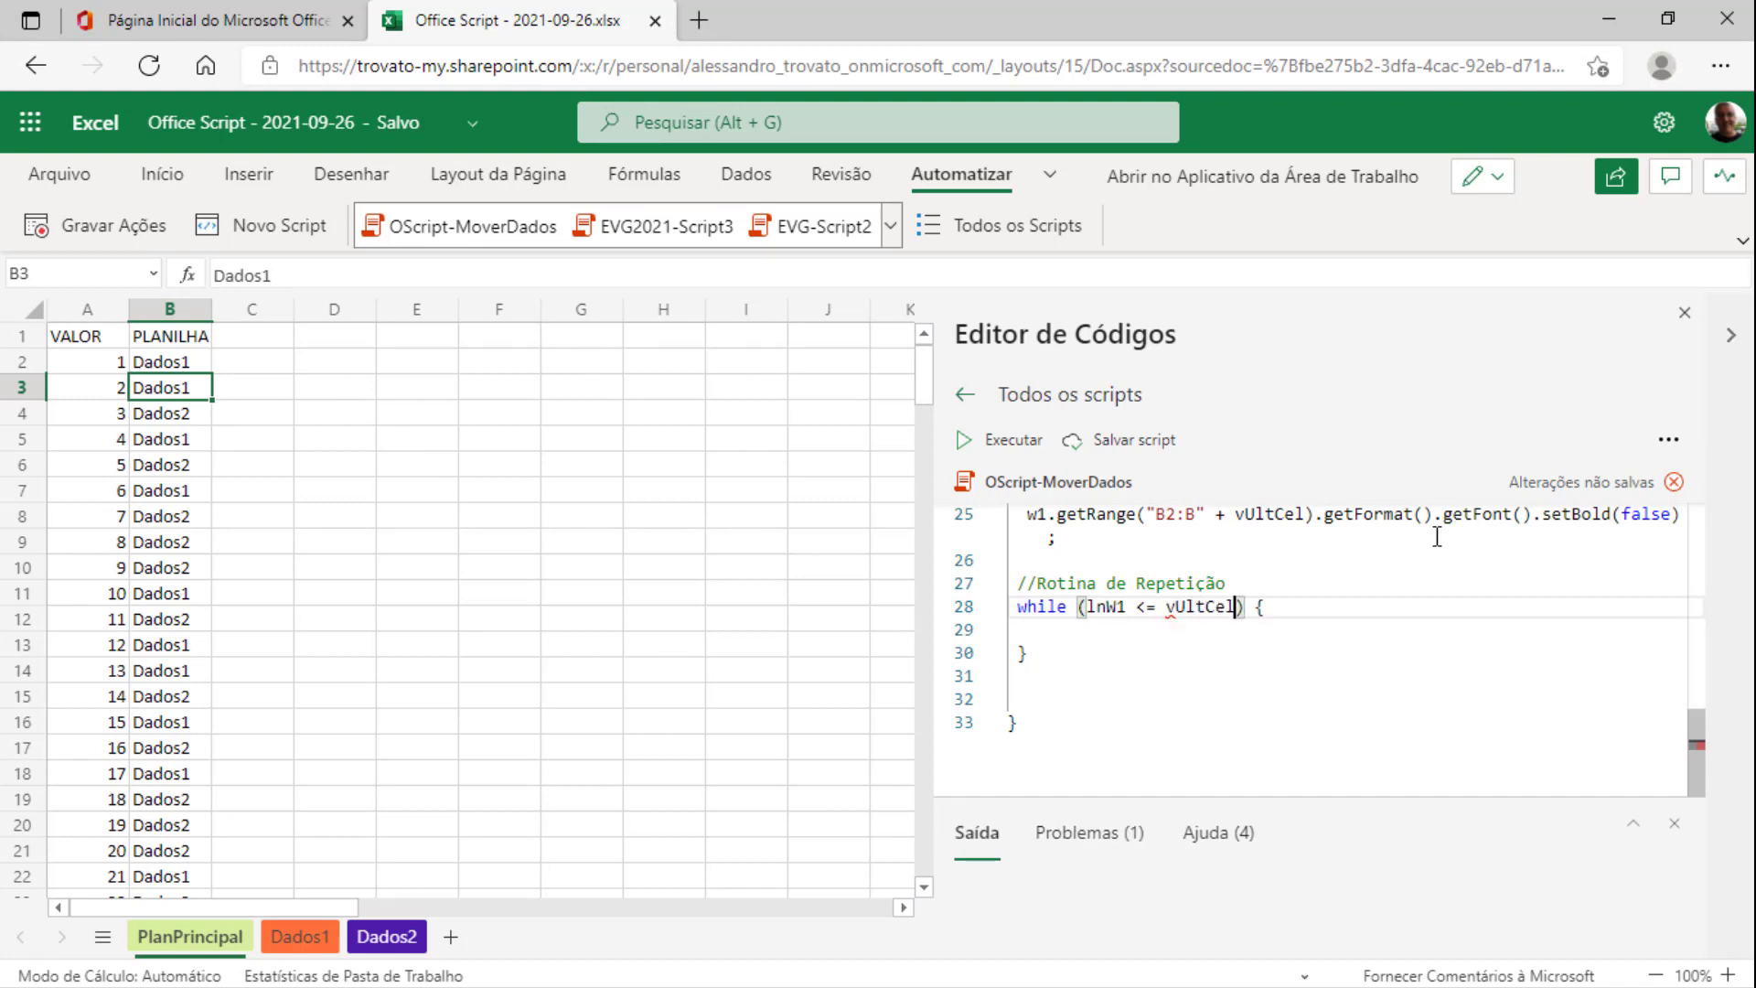
key("Down")
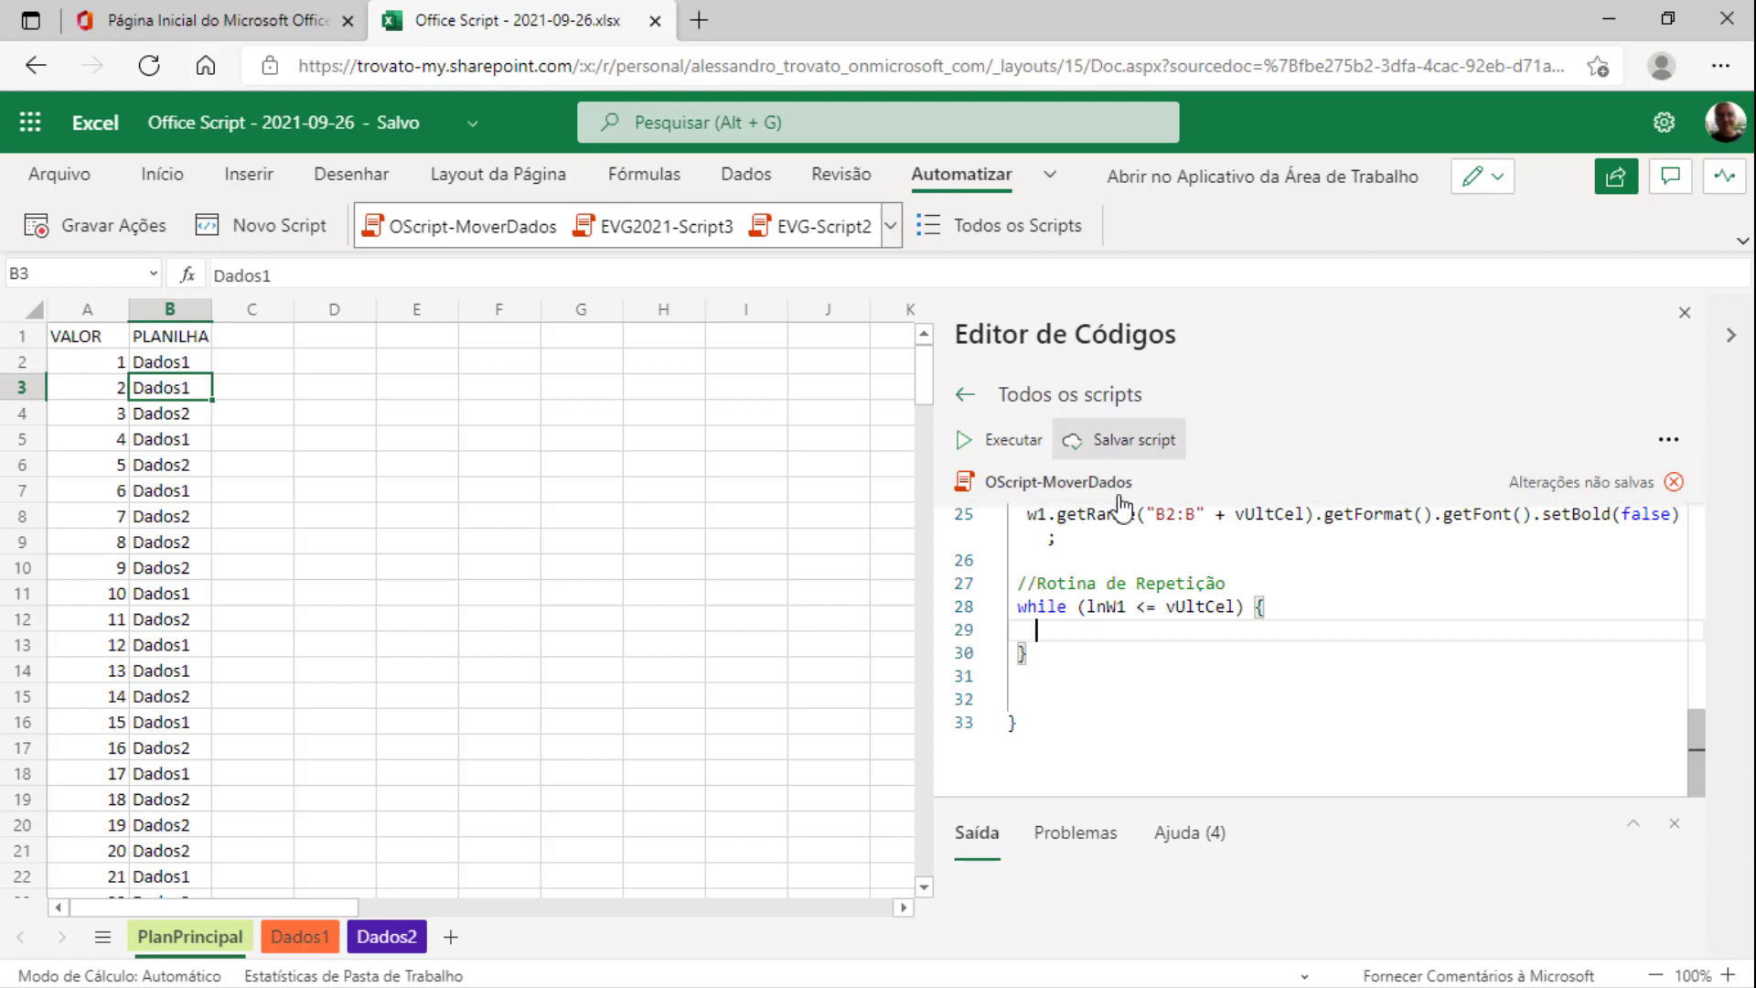
Add w1.getCell(lnW1, colW1).select() in the loop body, followed by a blank line
key("Return")
key("Return")
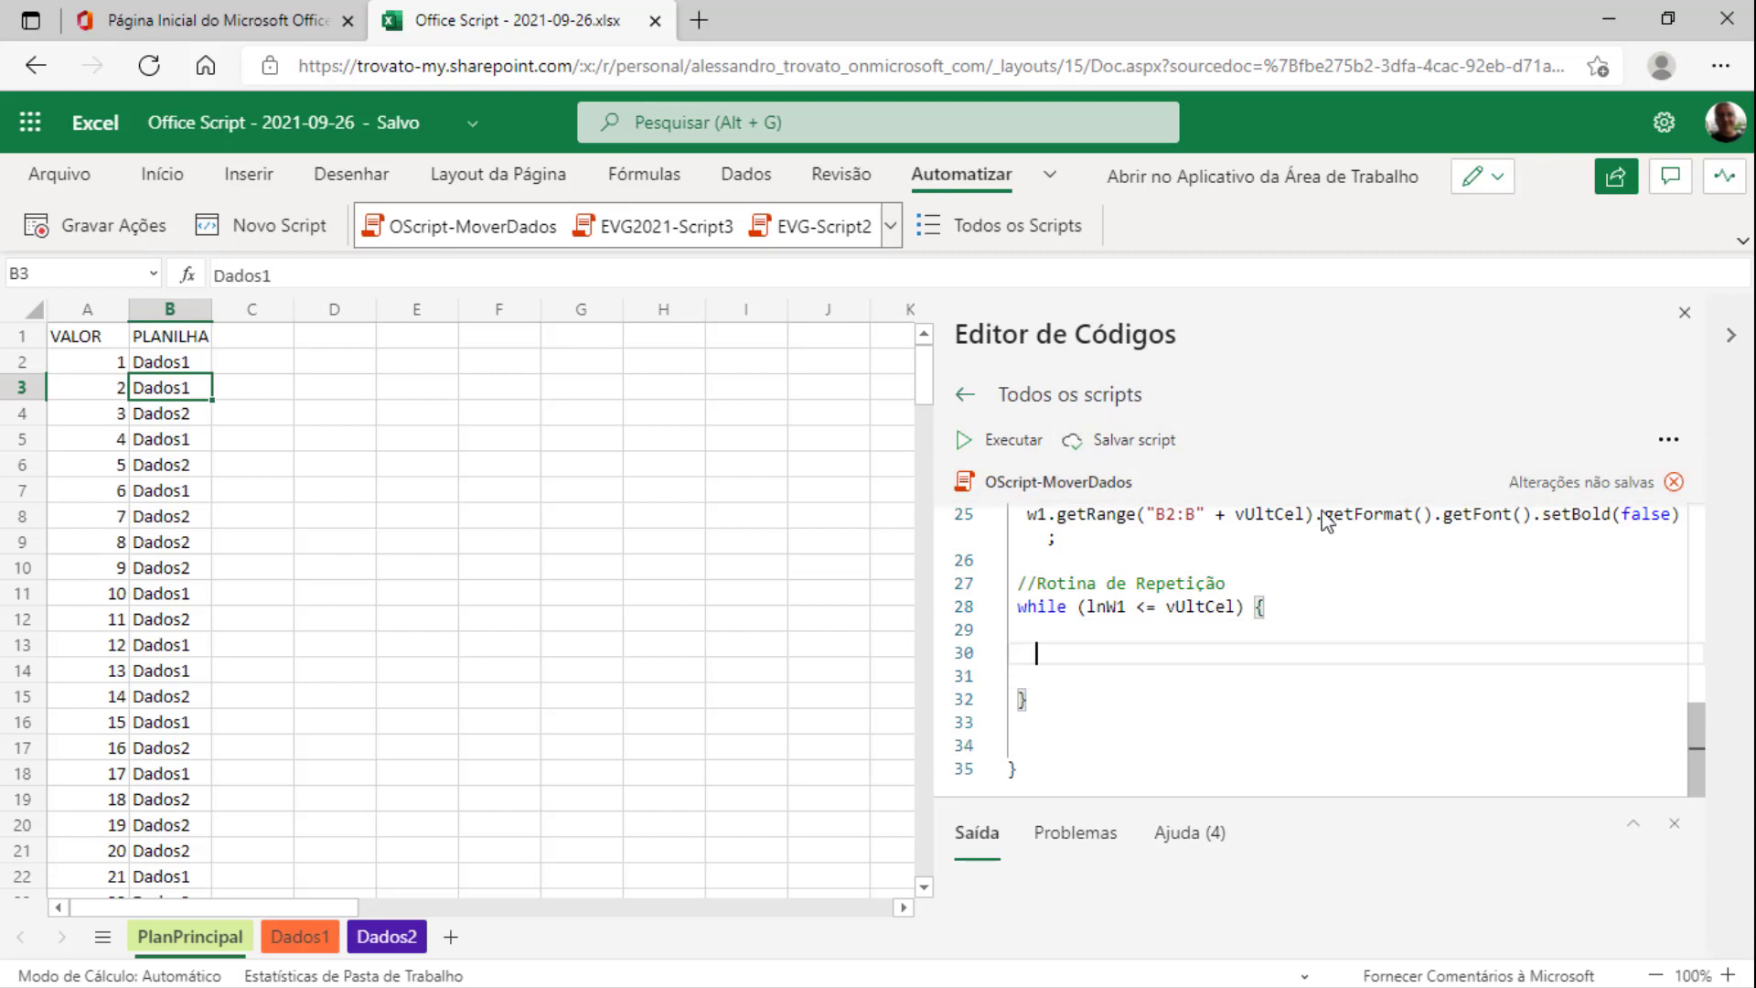
type("//")
key("BackSpace")
key("BackSpace")
type("g")
key("BackSpace")
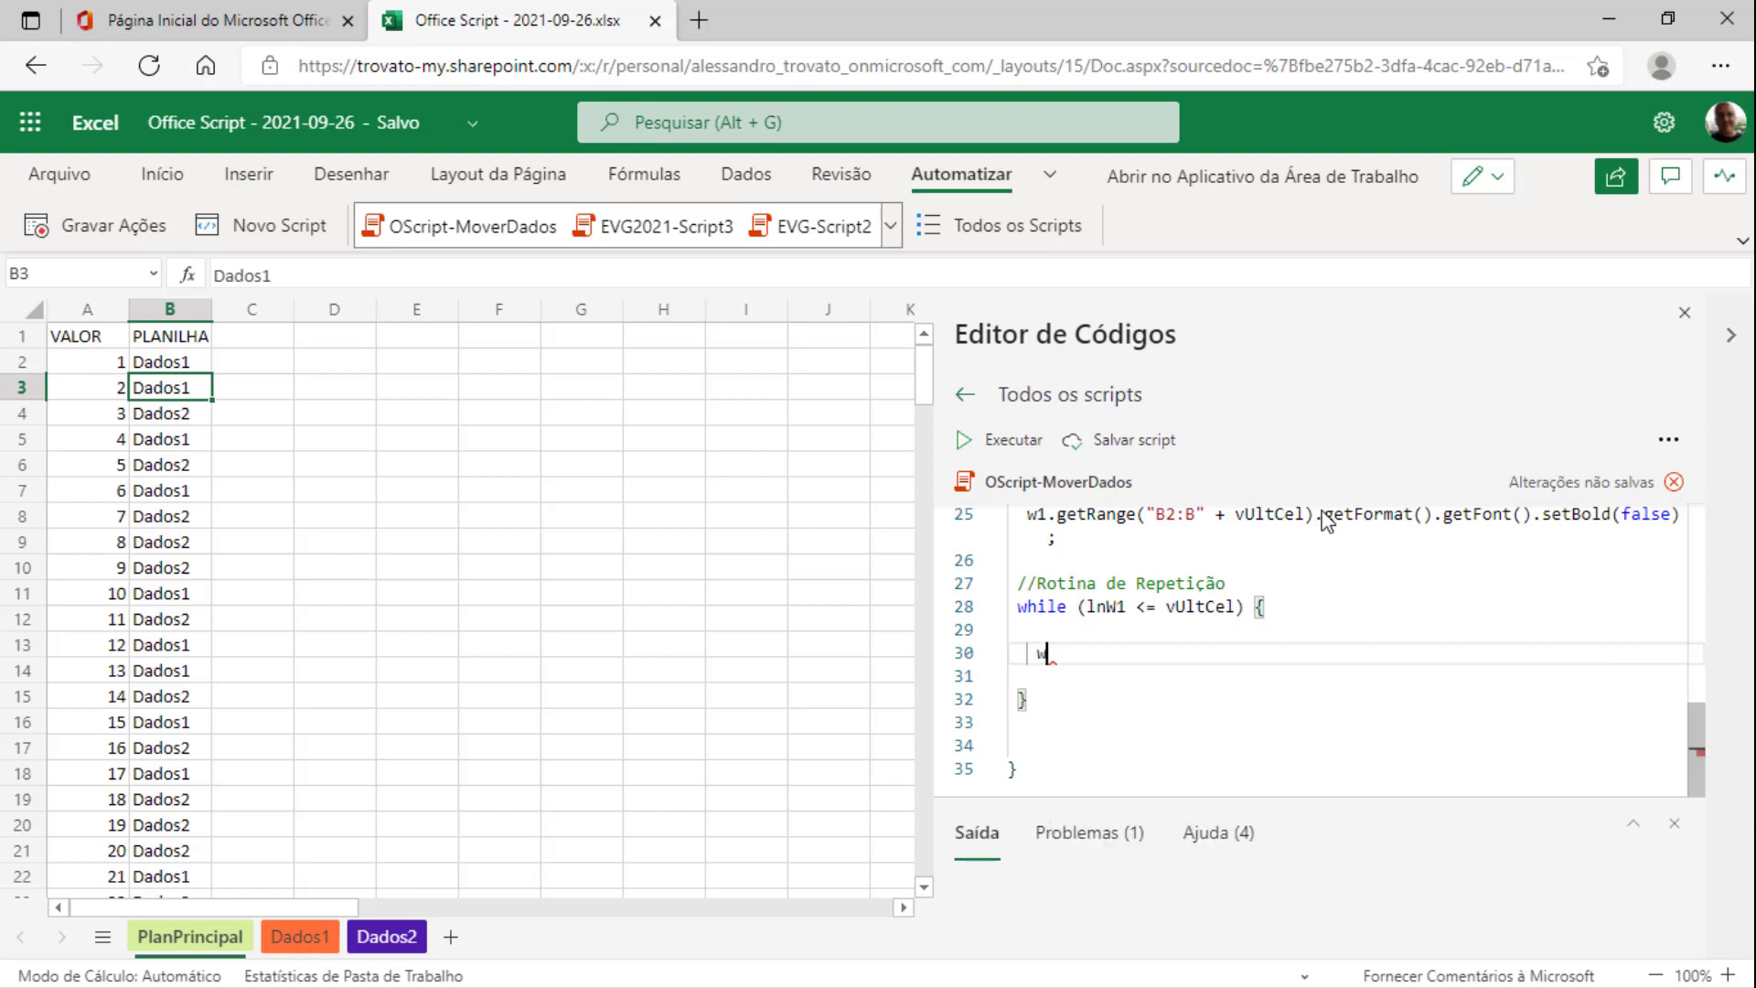
type("w1.getCell")
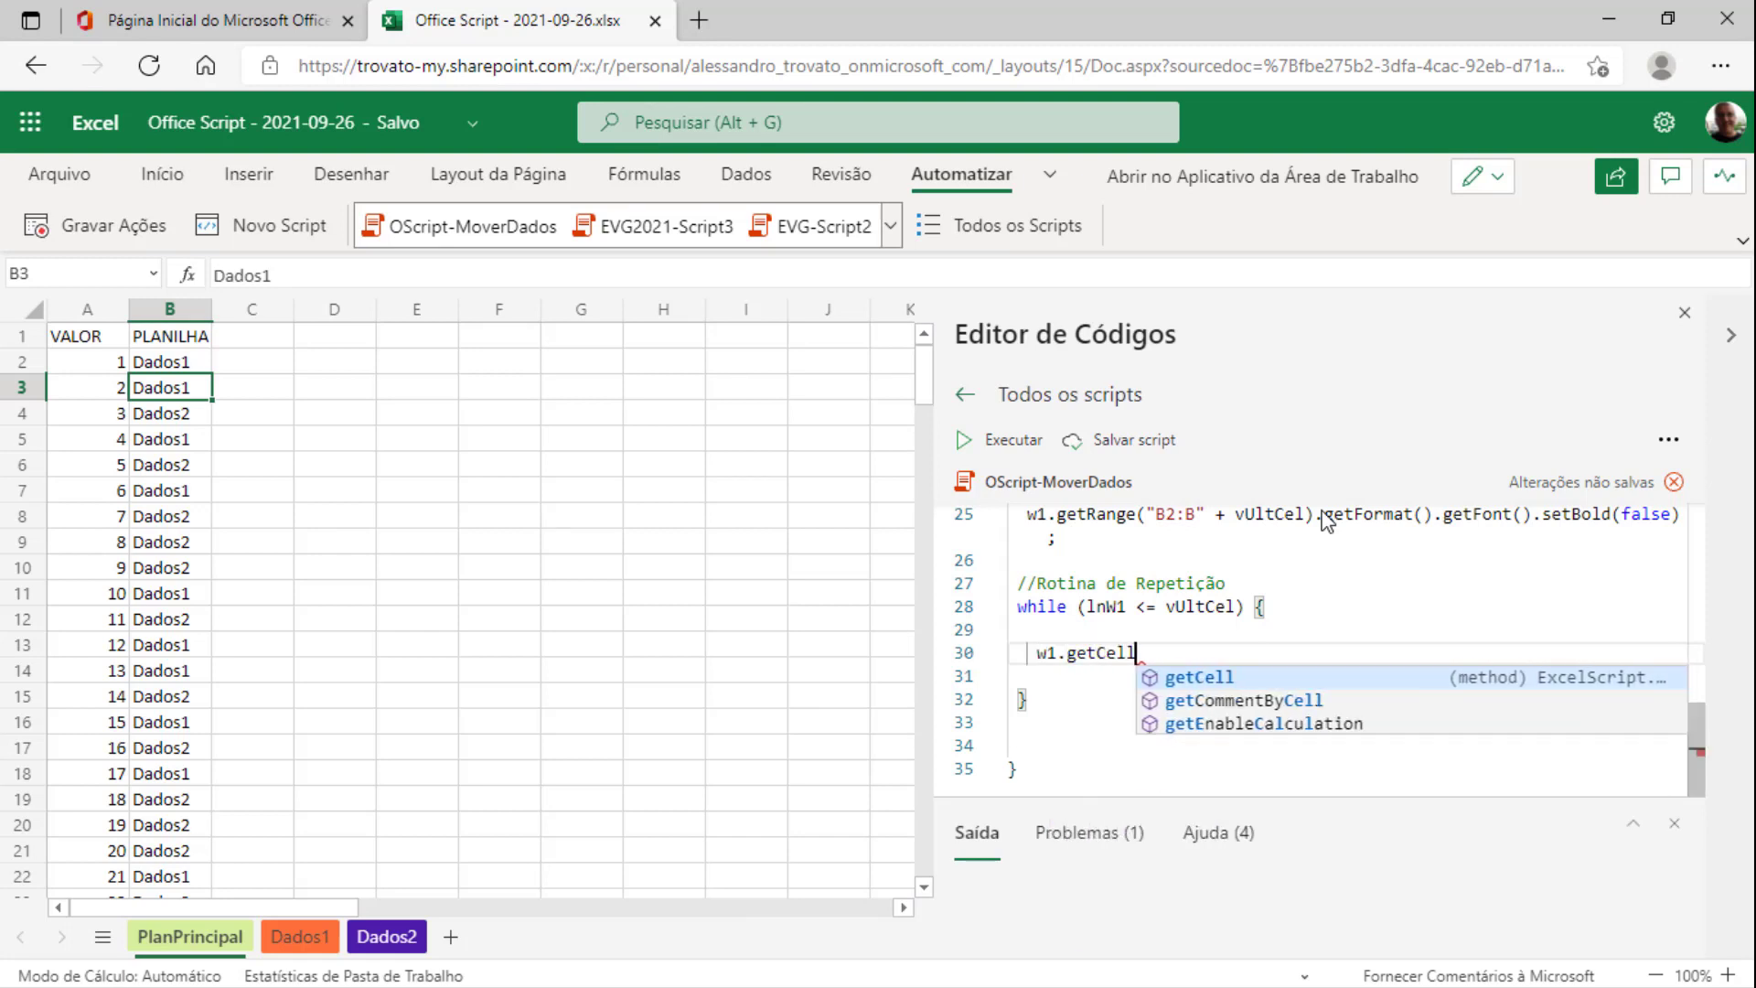
type("(ln")
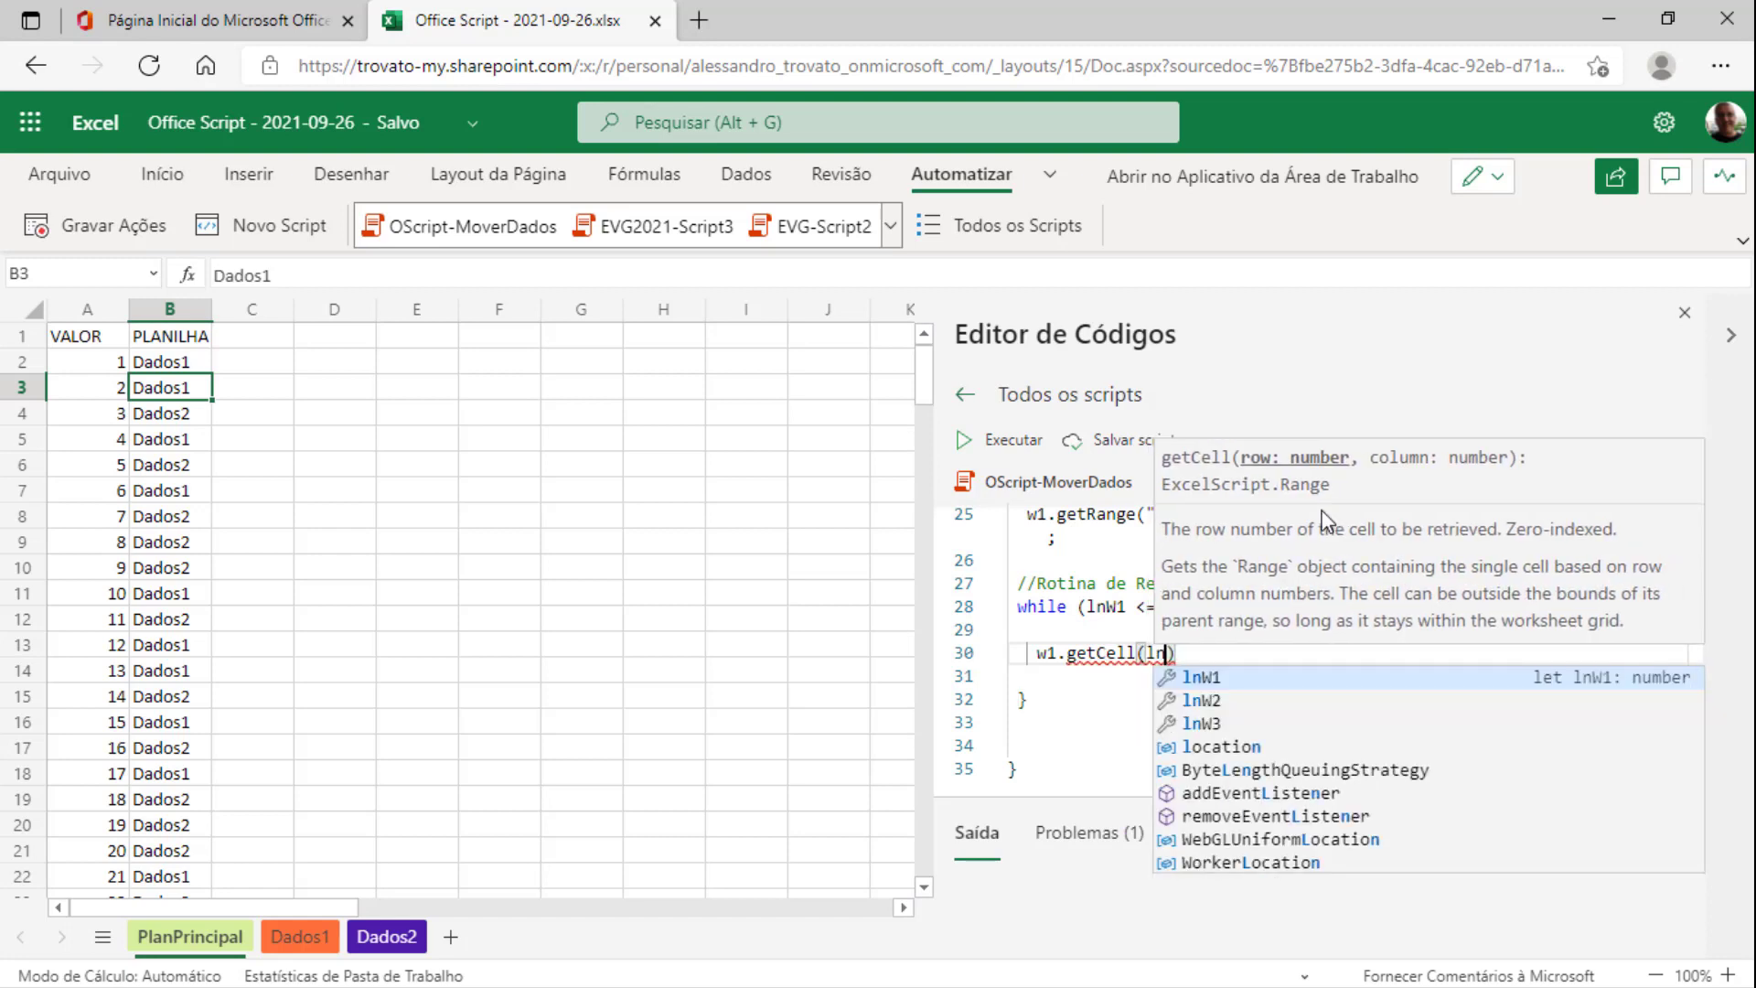
type("W1, ln")
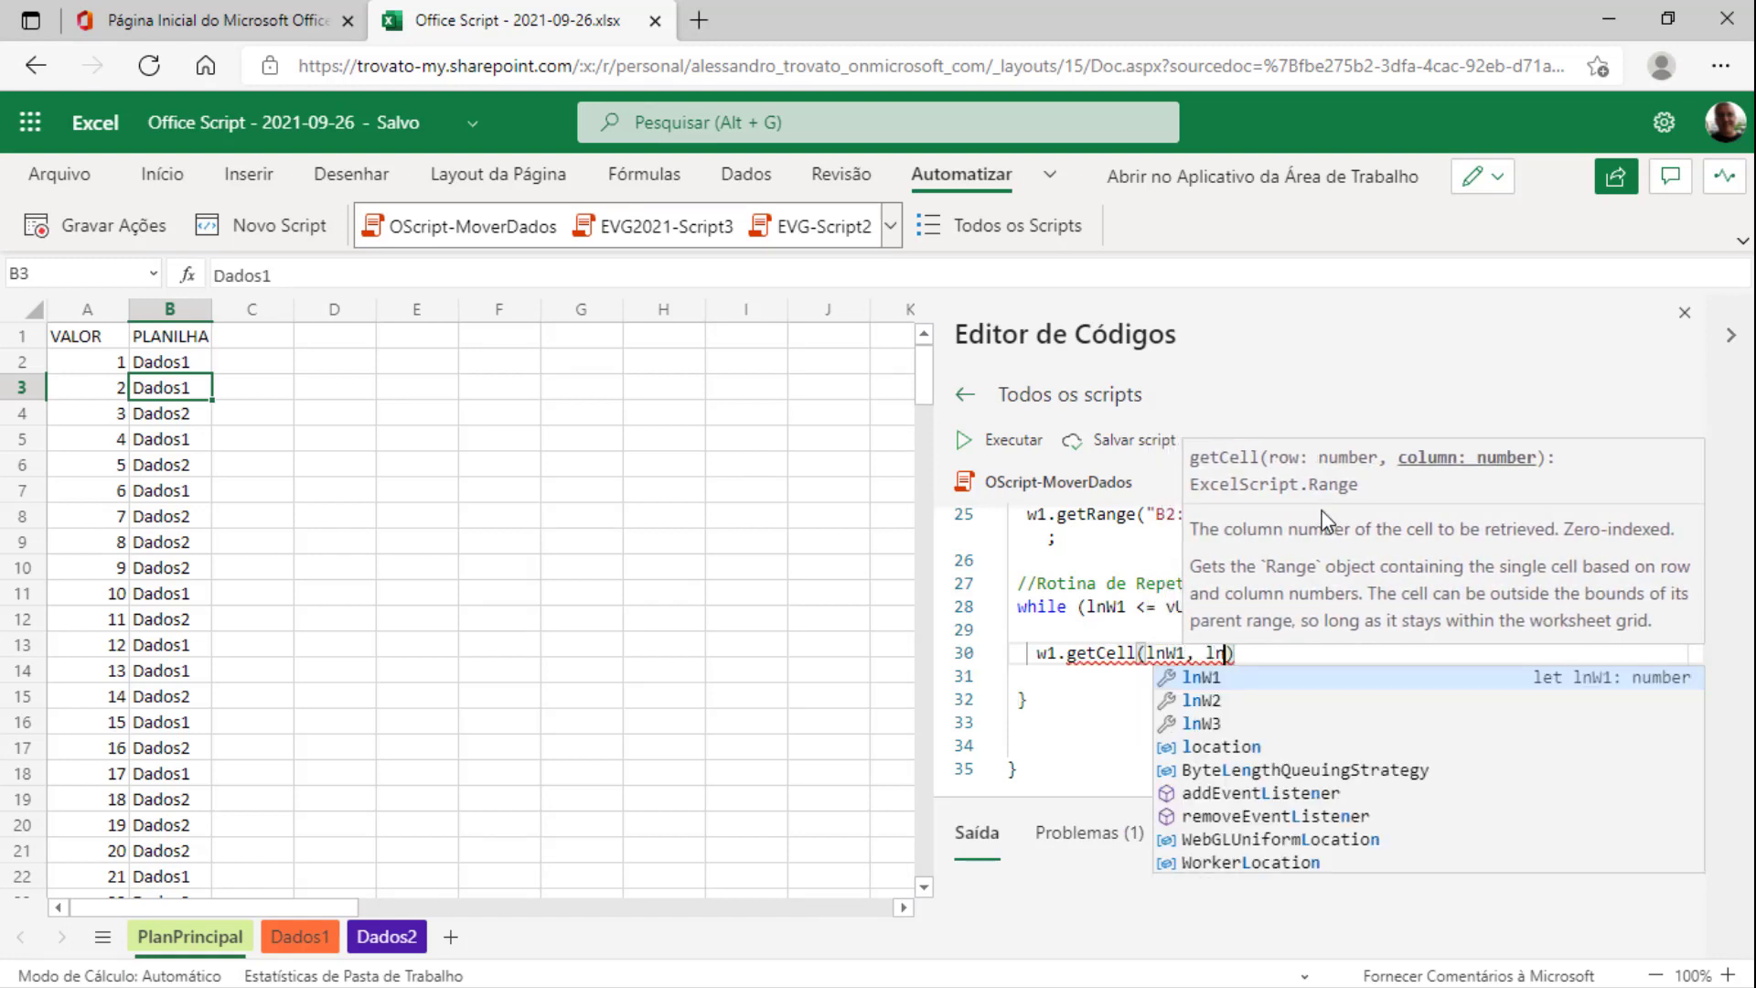
type("Col")
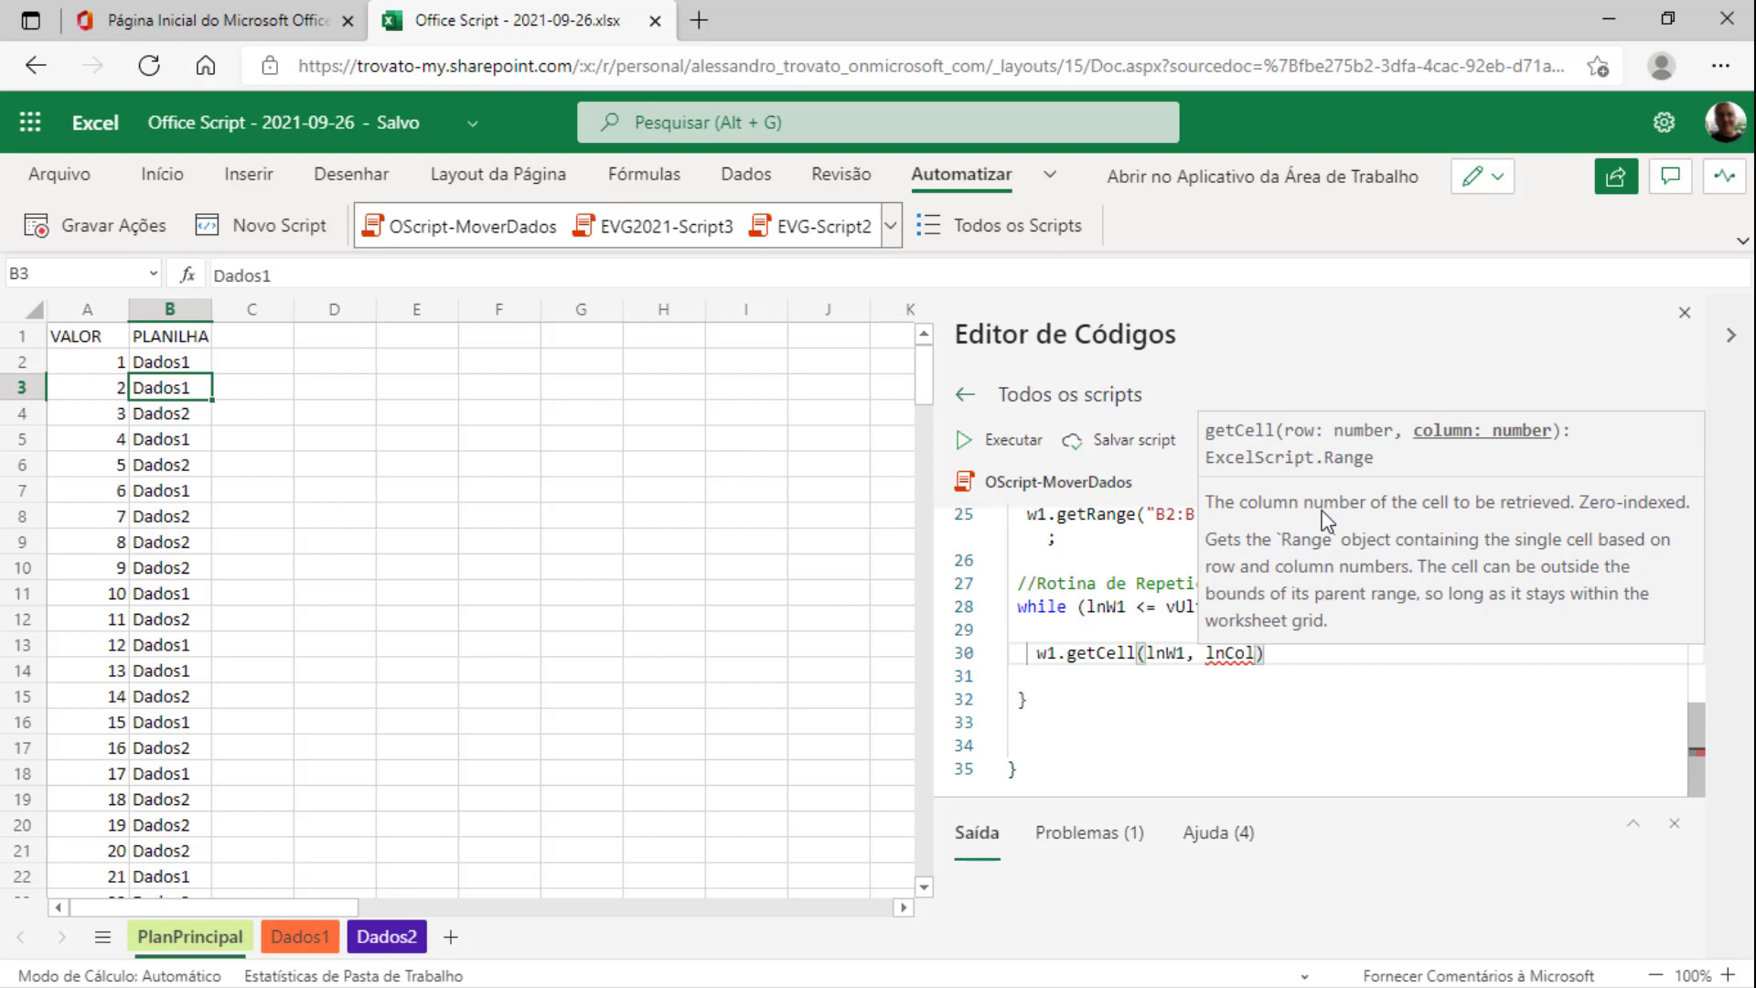
type("1")
key("BackSpace")
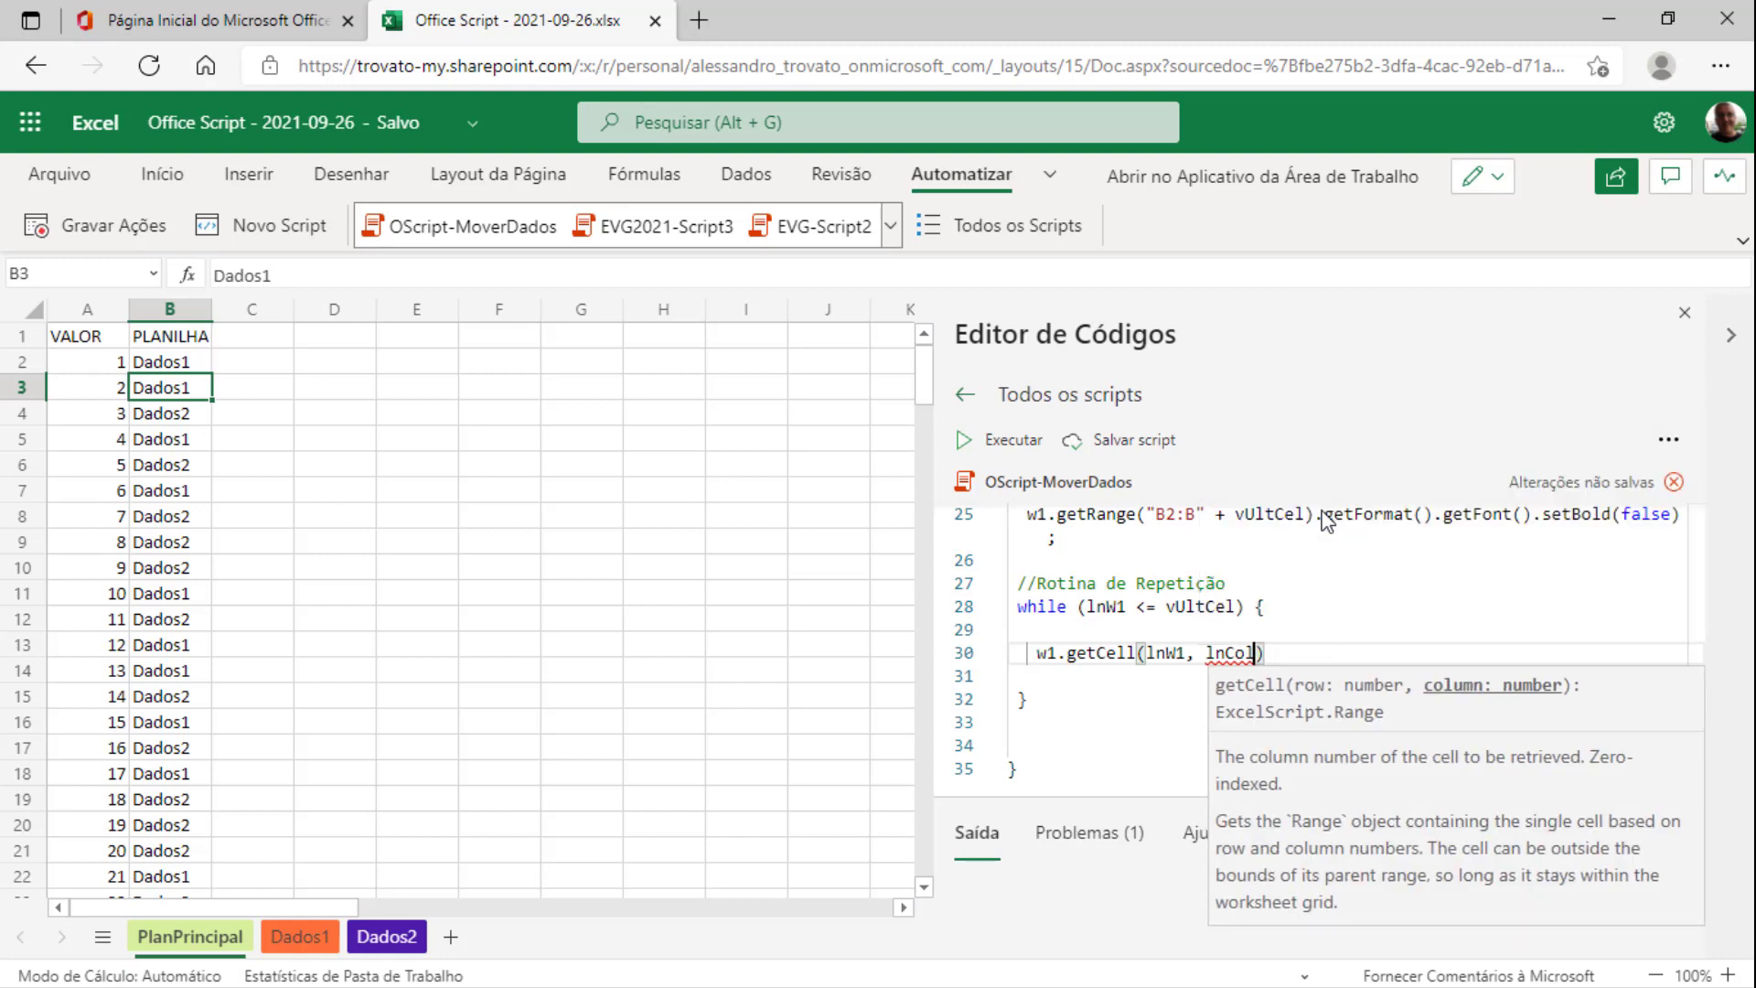
key("BackSpace")
key("BackSpace")
key("BackSpace")
key("BackSpace")
key("BackSpace")
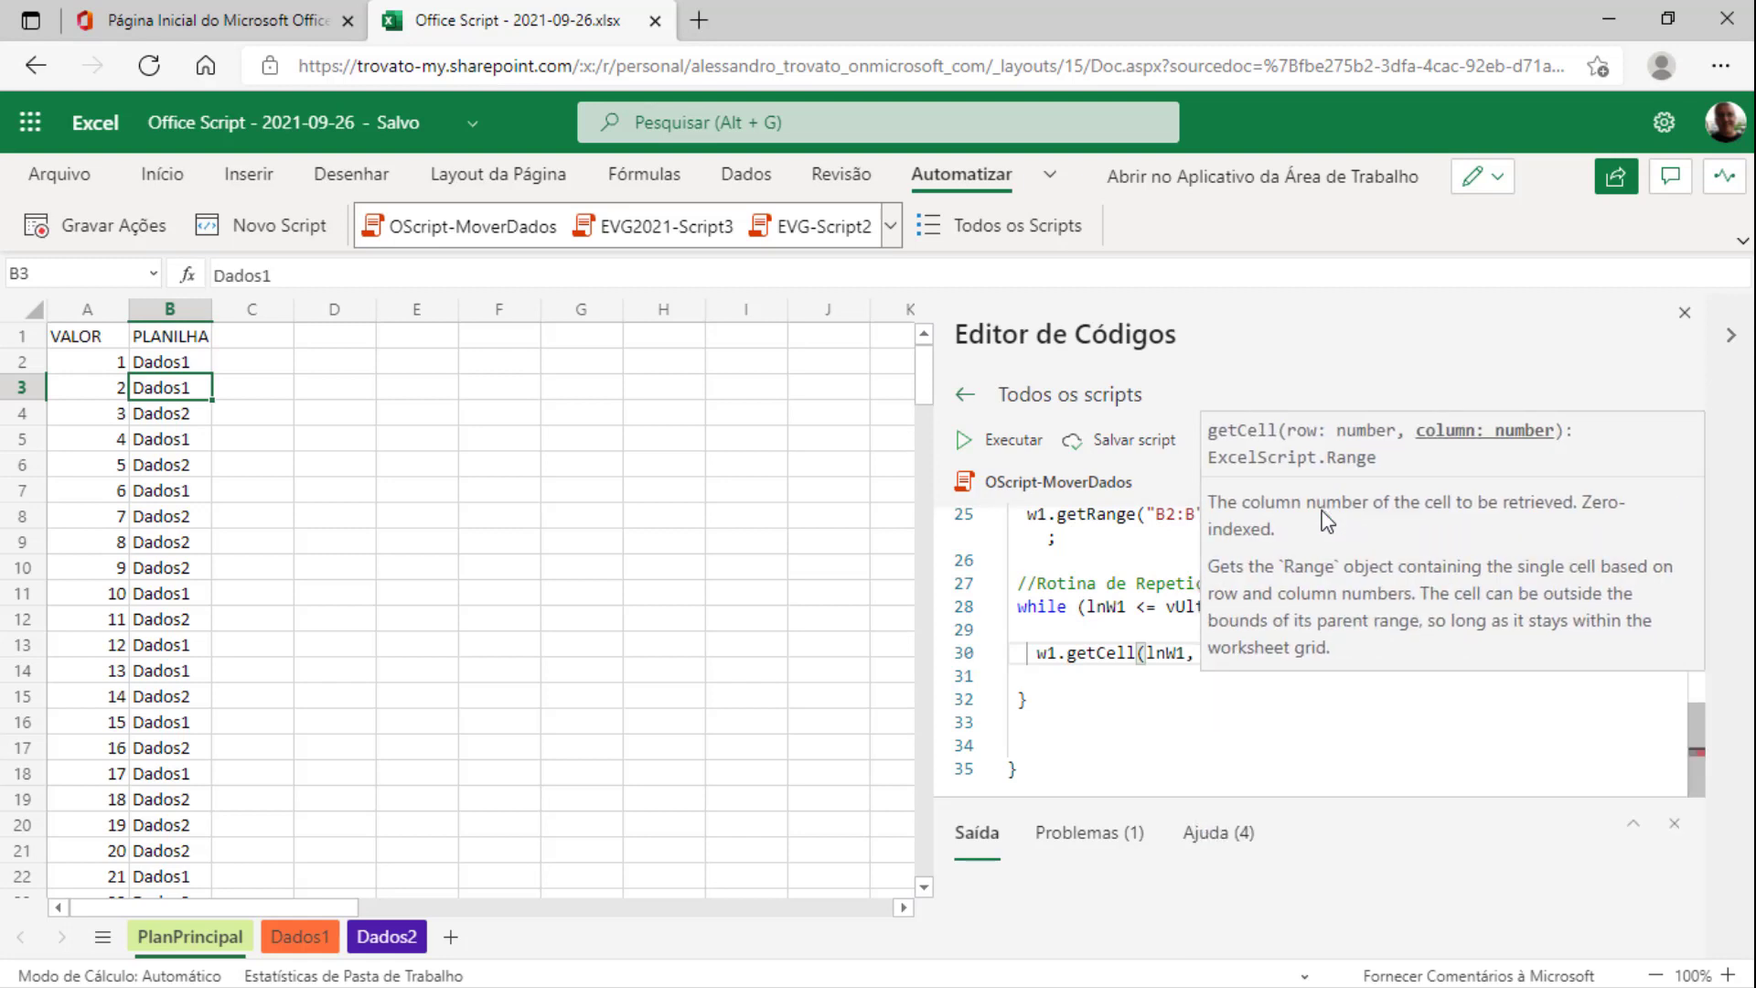
type("colW")
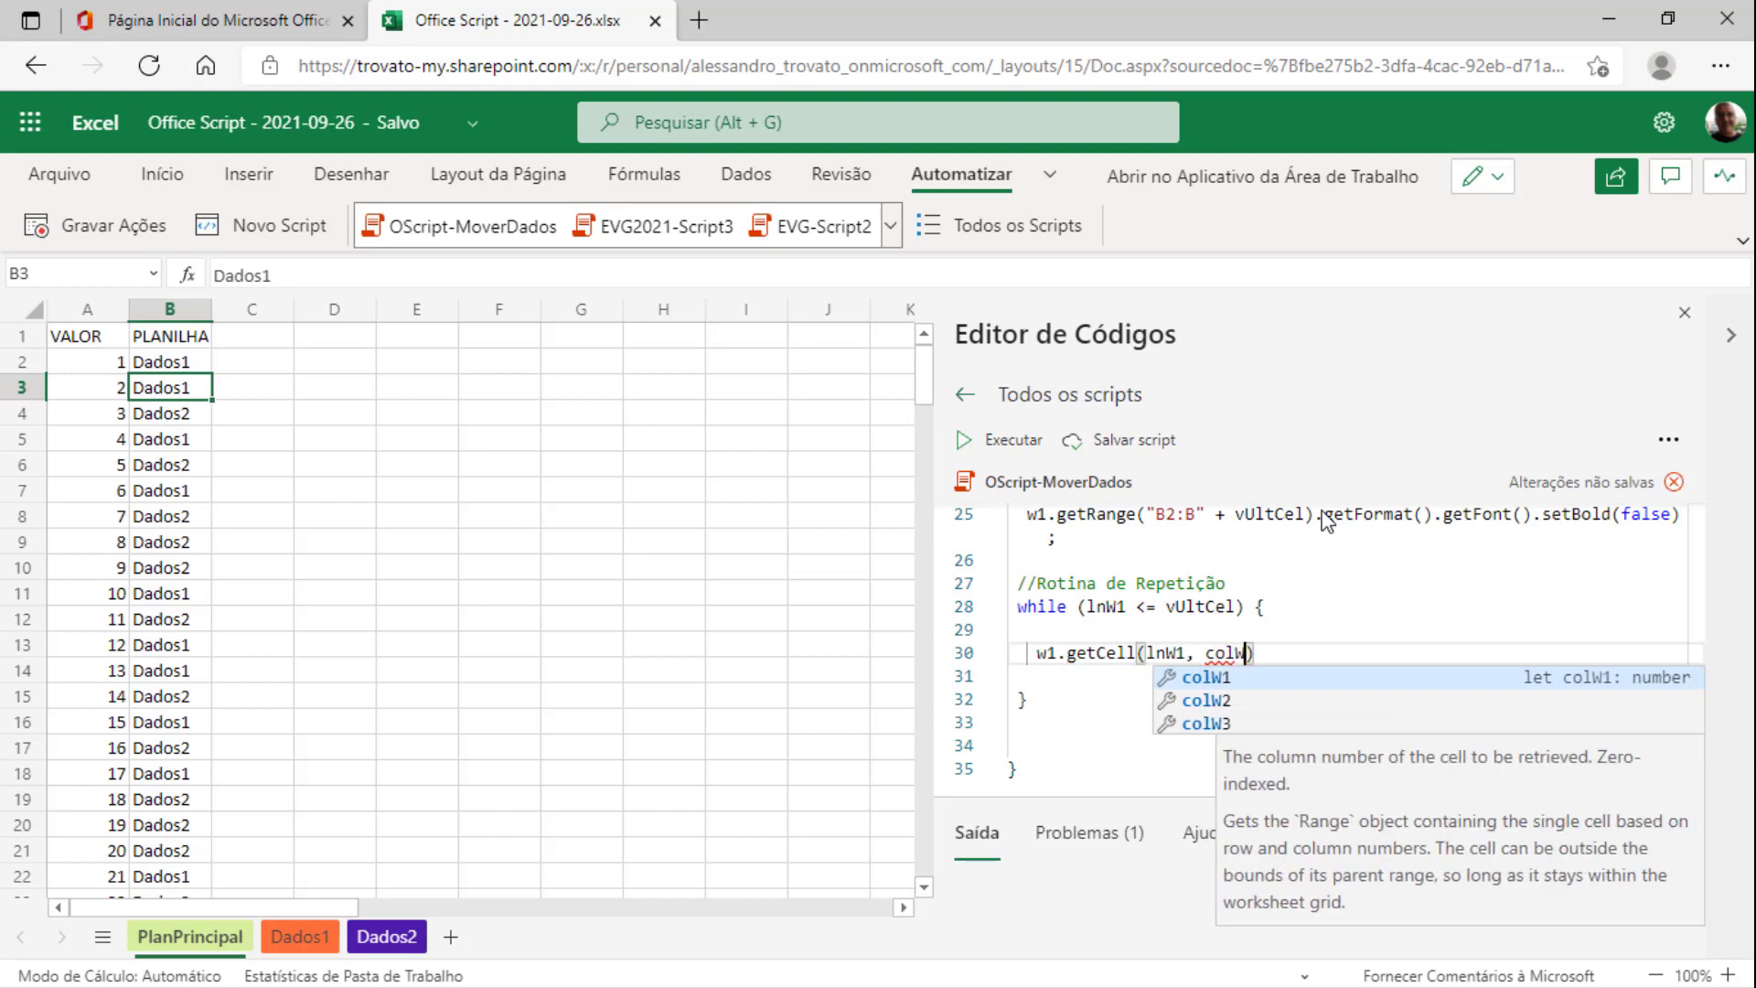
type("1)")
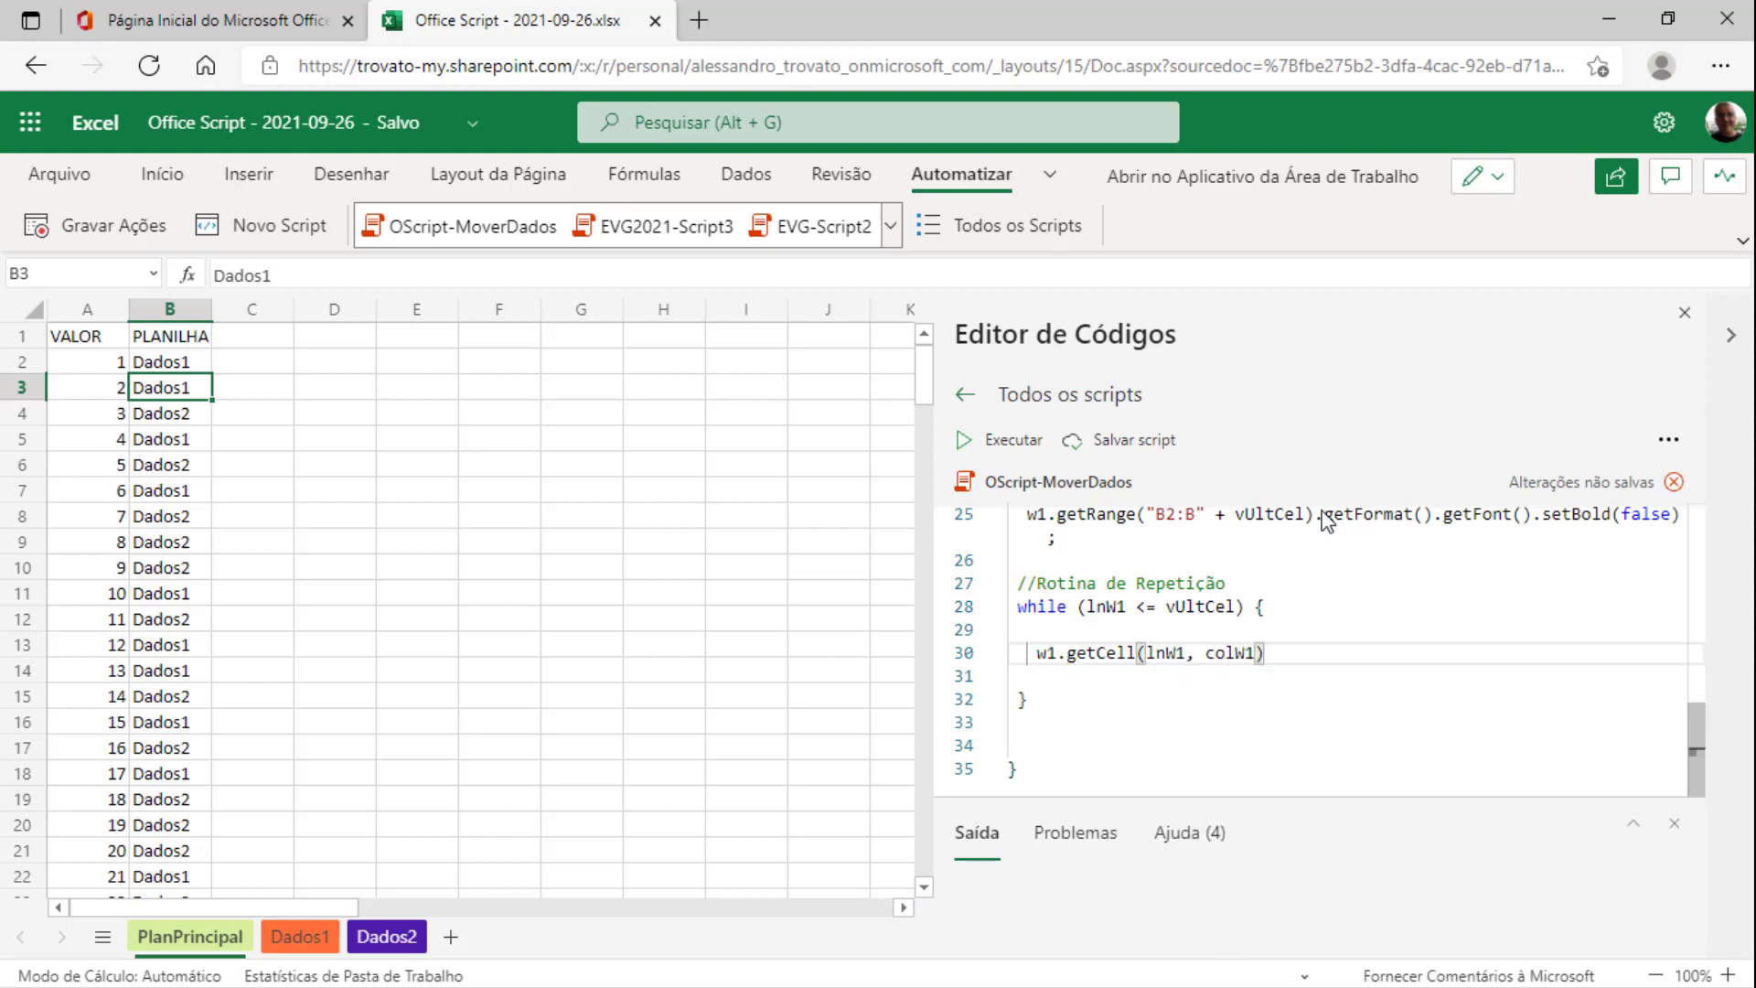
type(".")
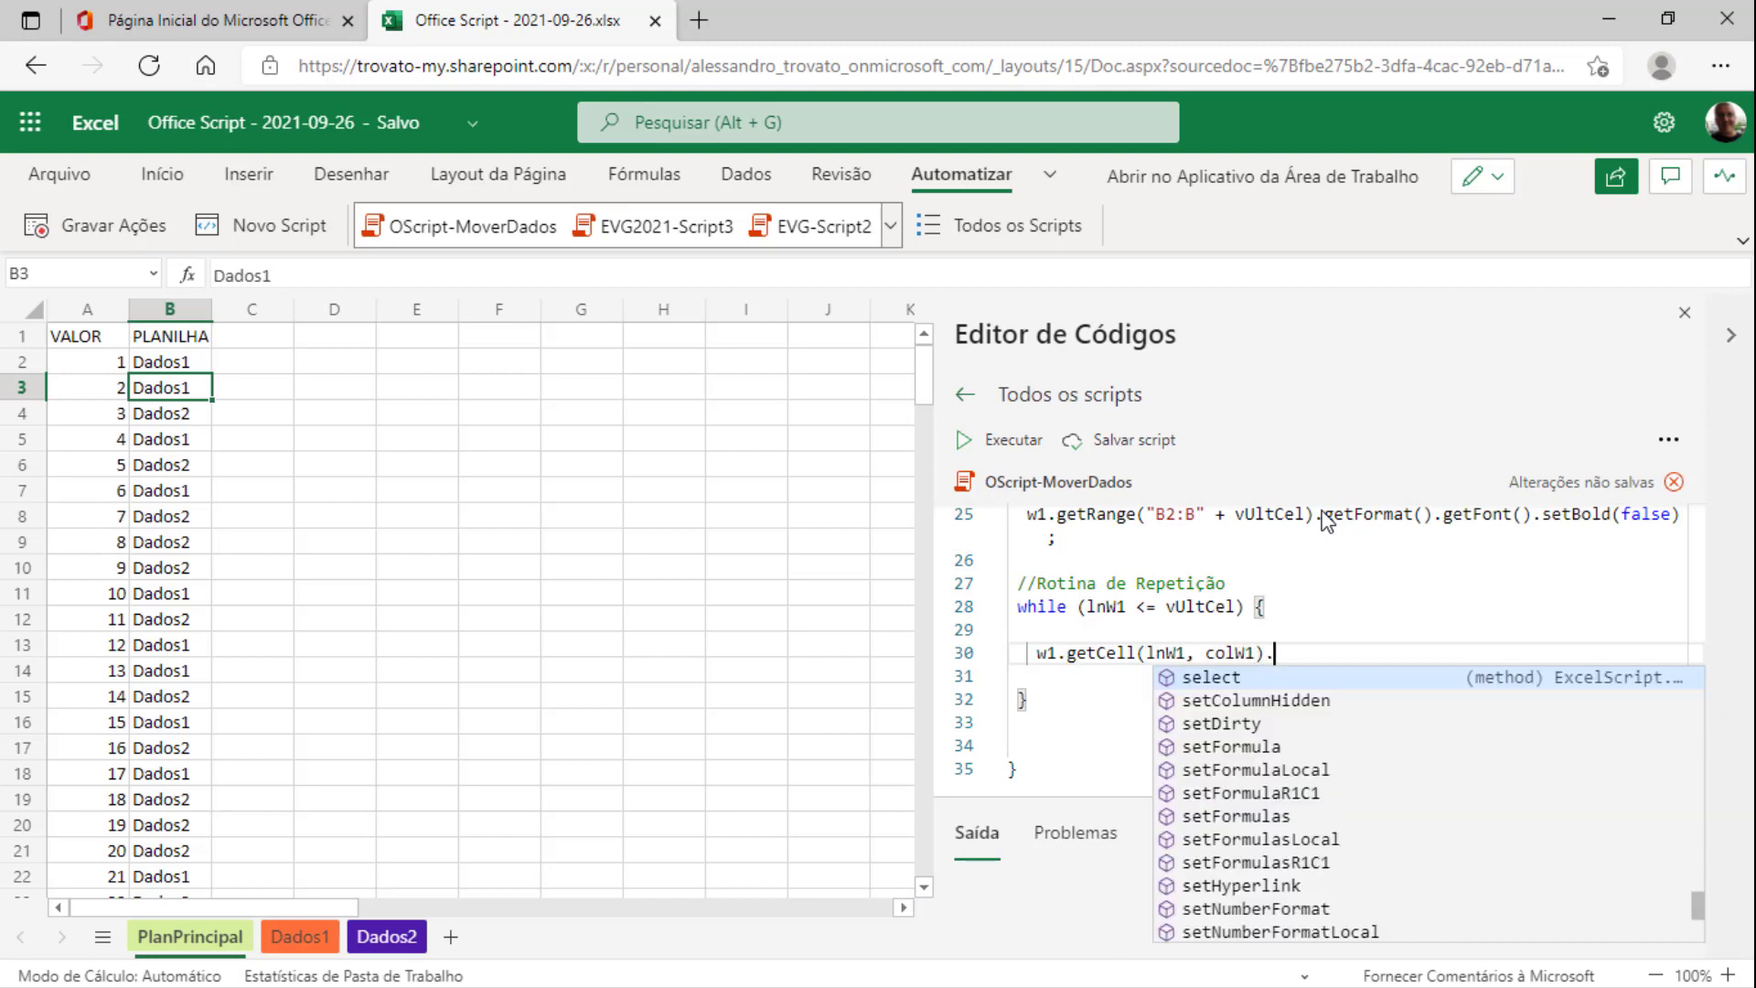
type("select();")
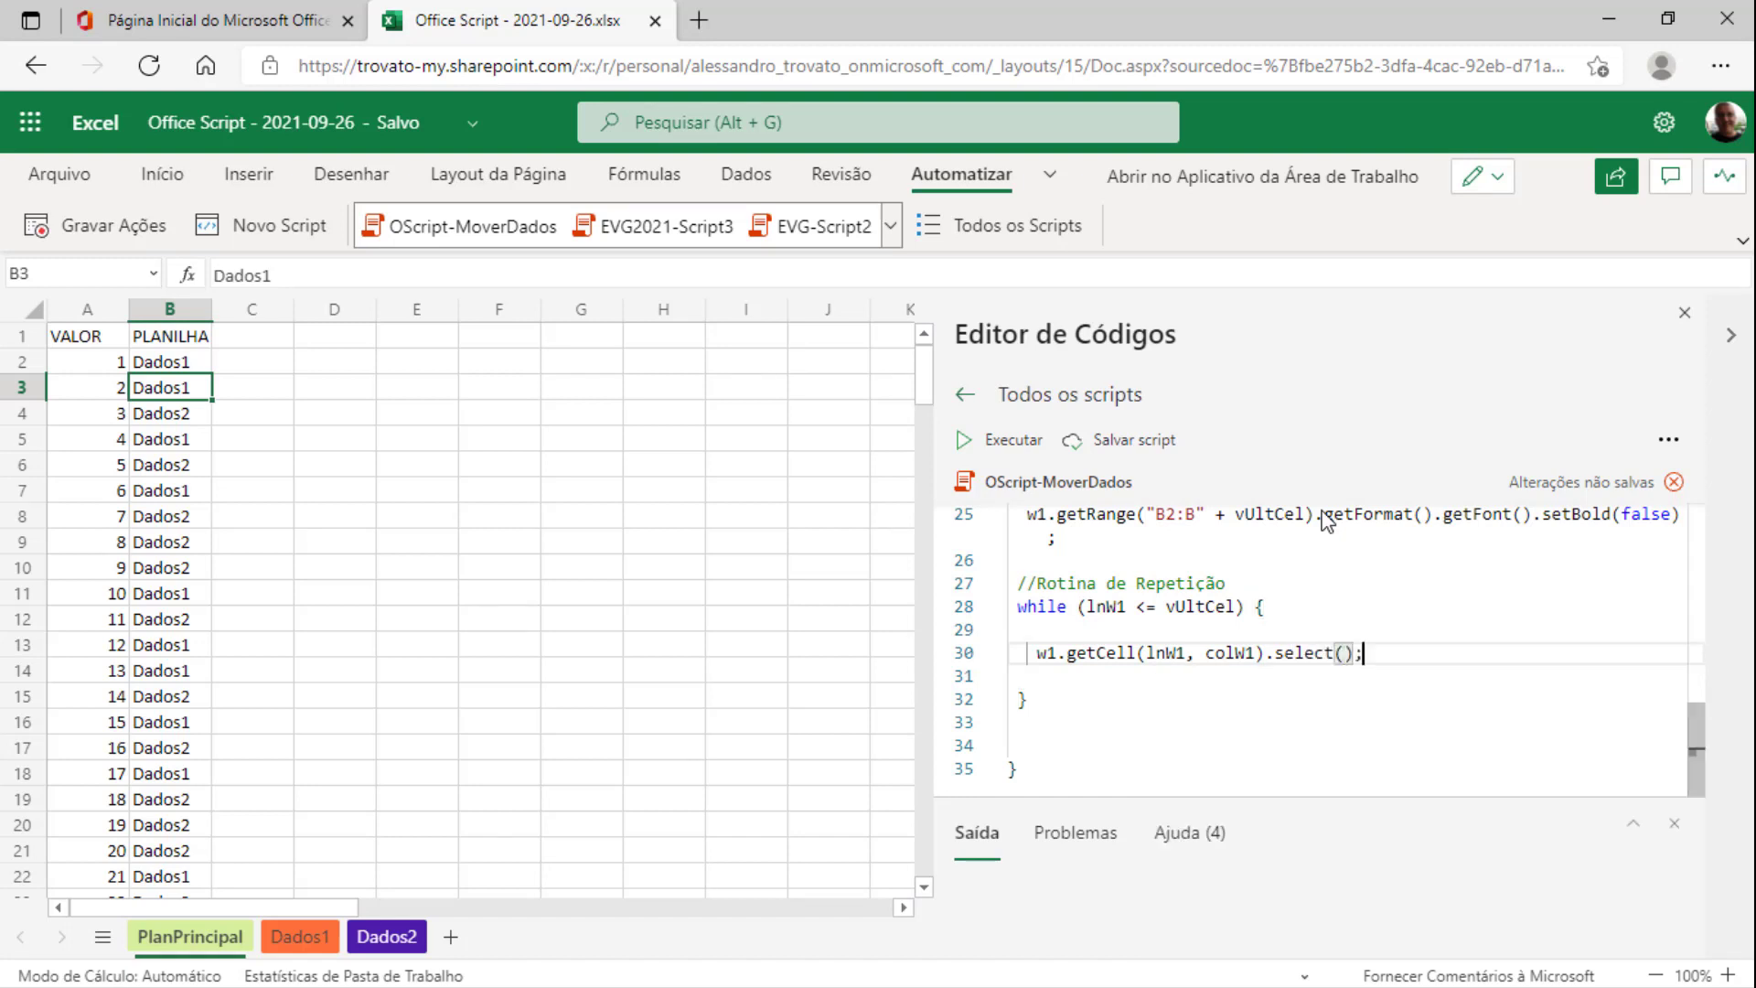
key("Return")
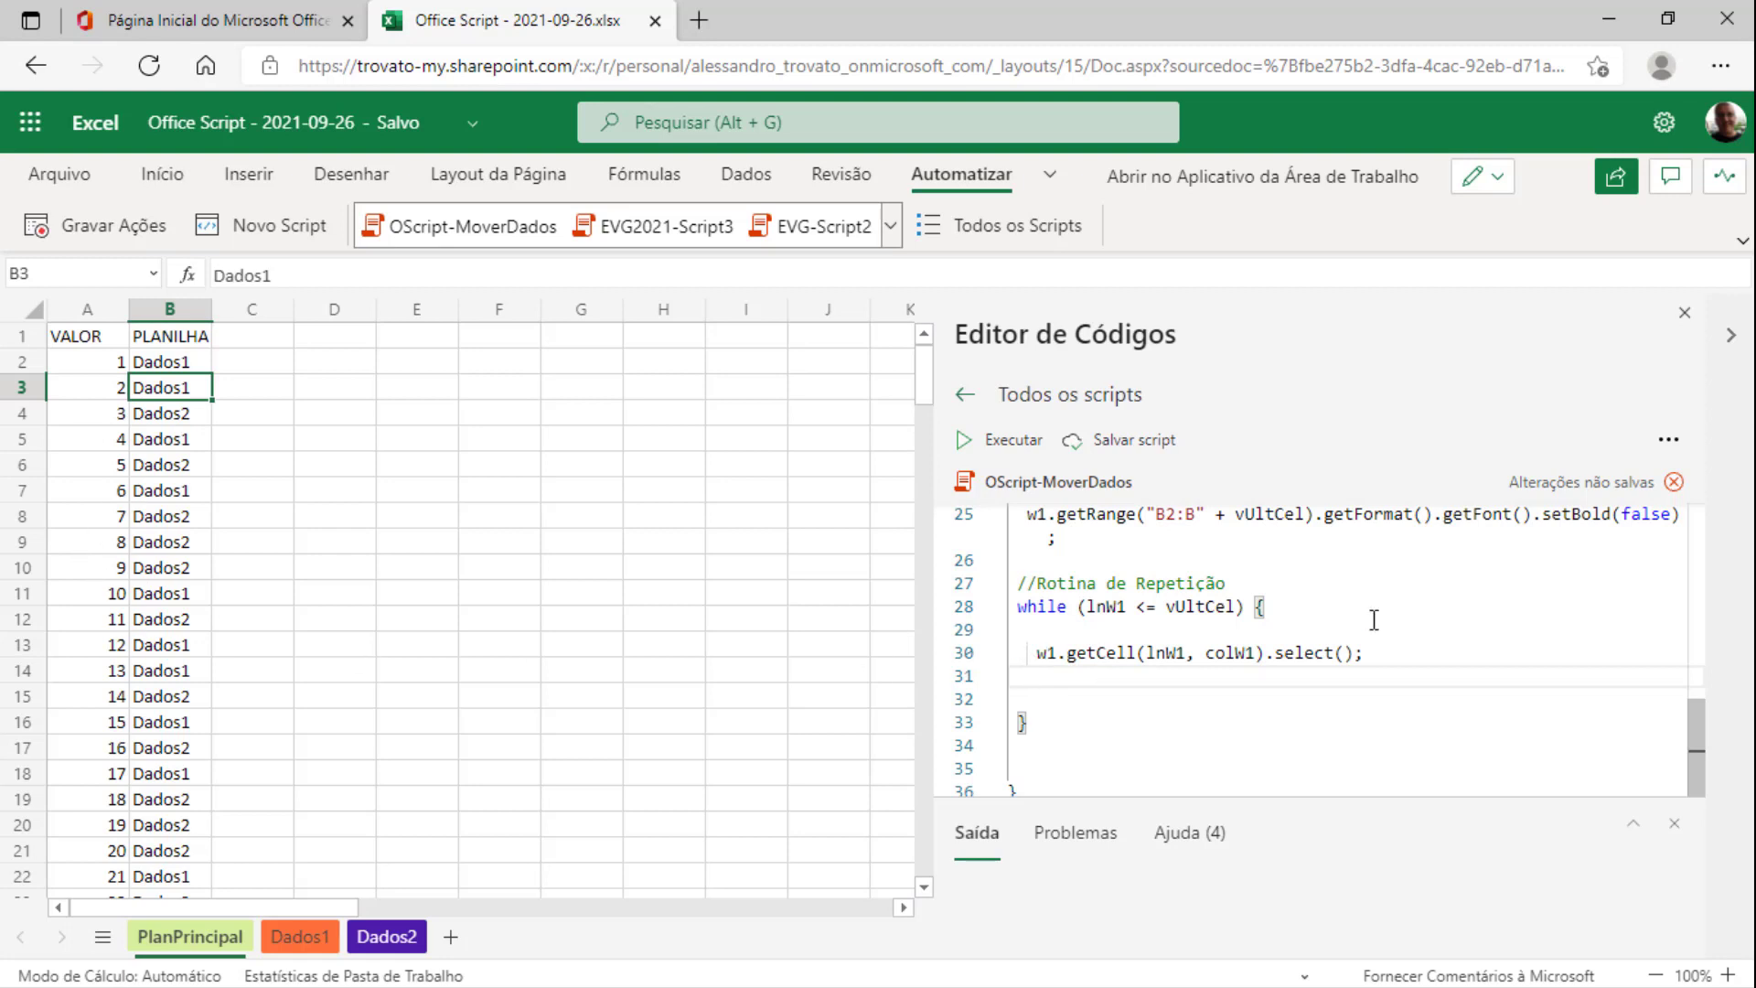
key("Return")
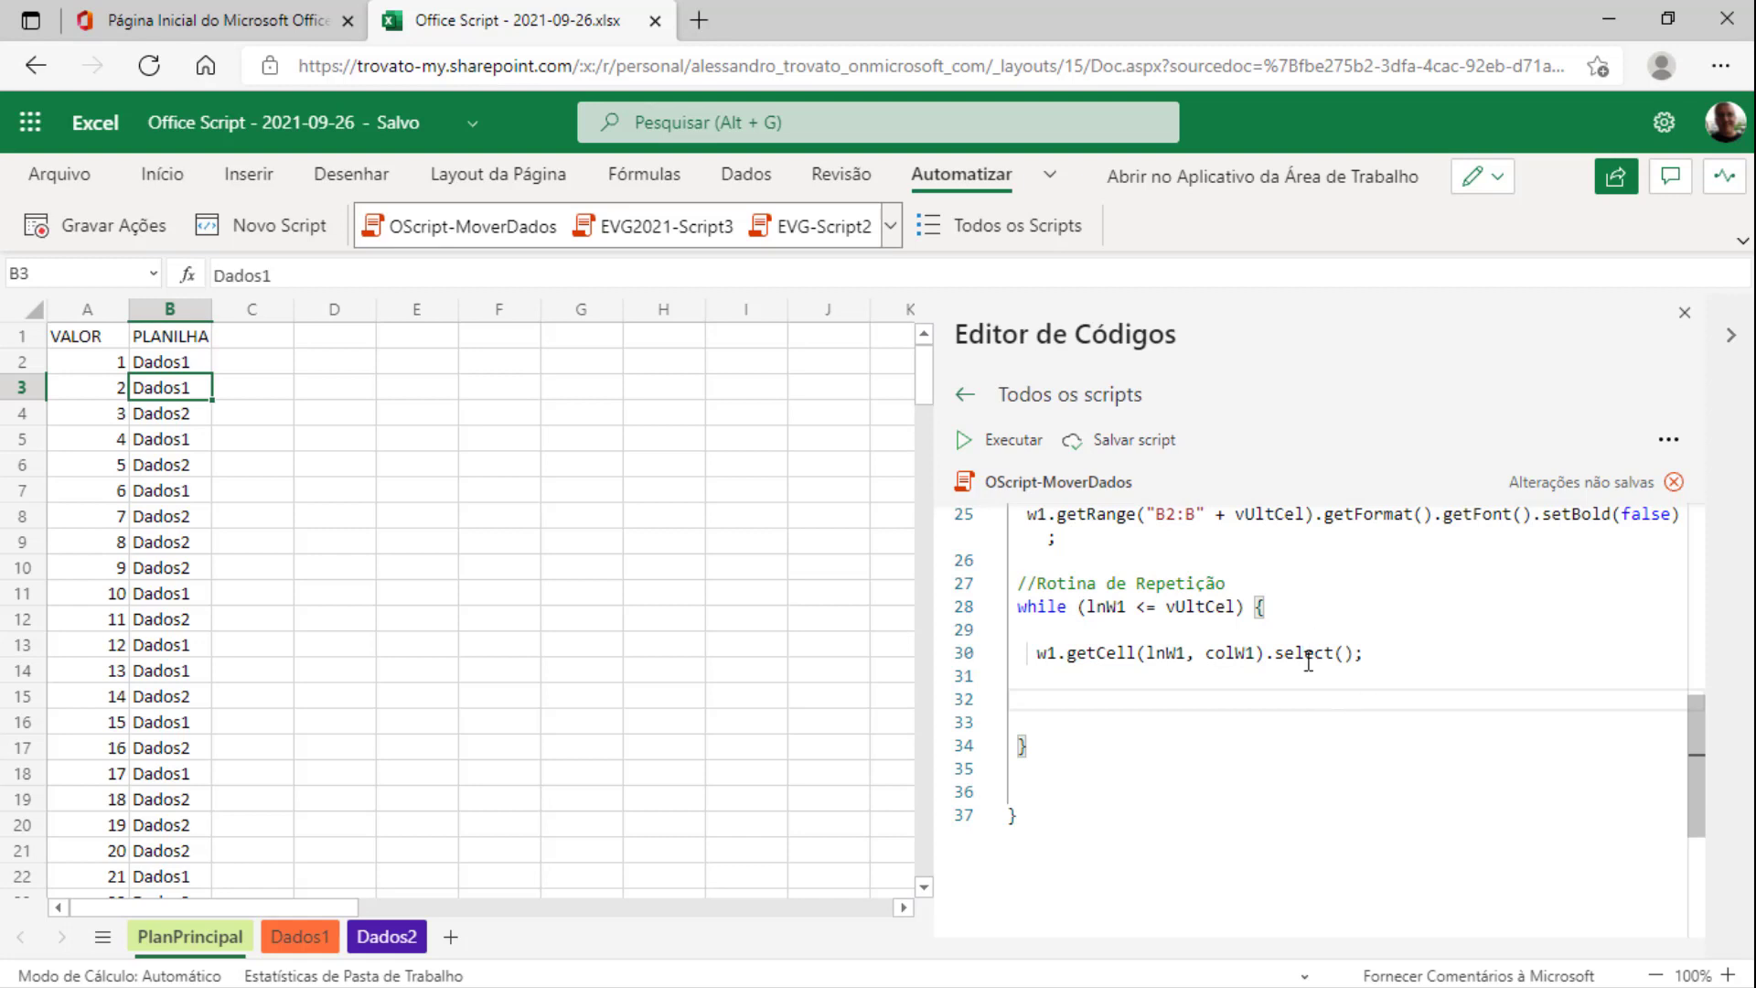
Save OScript-MoverDados with Salvar script and return the caret to line 32
left_click(1127, 450)
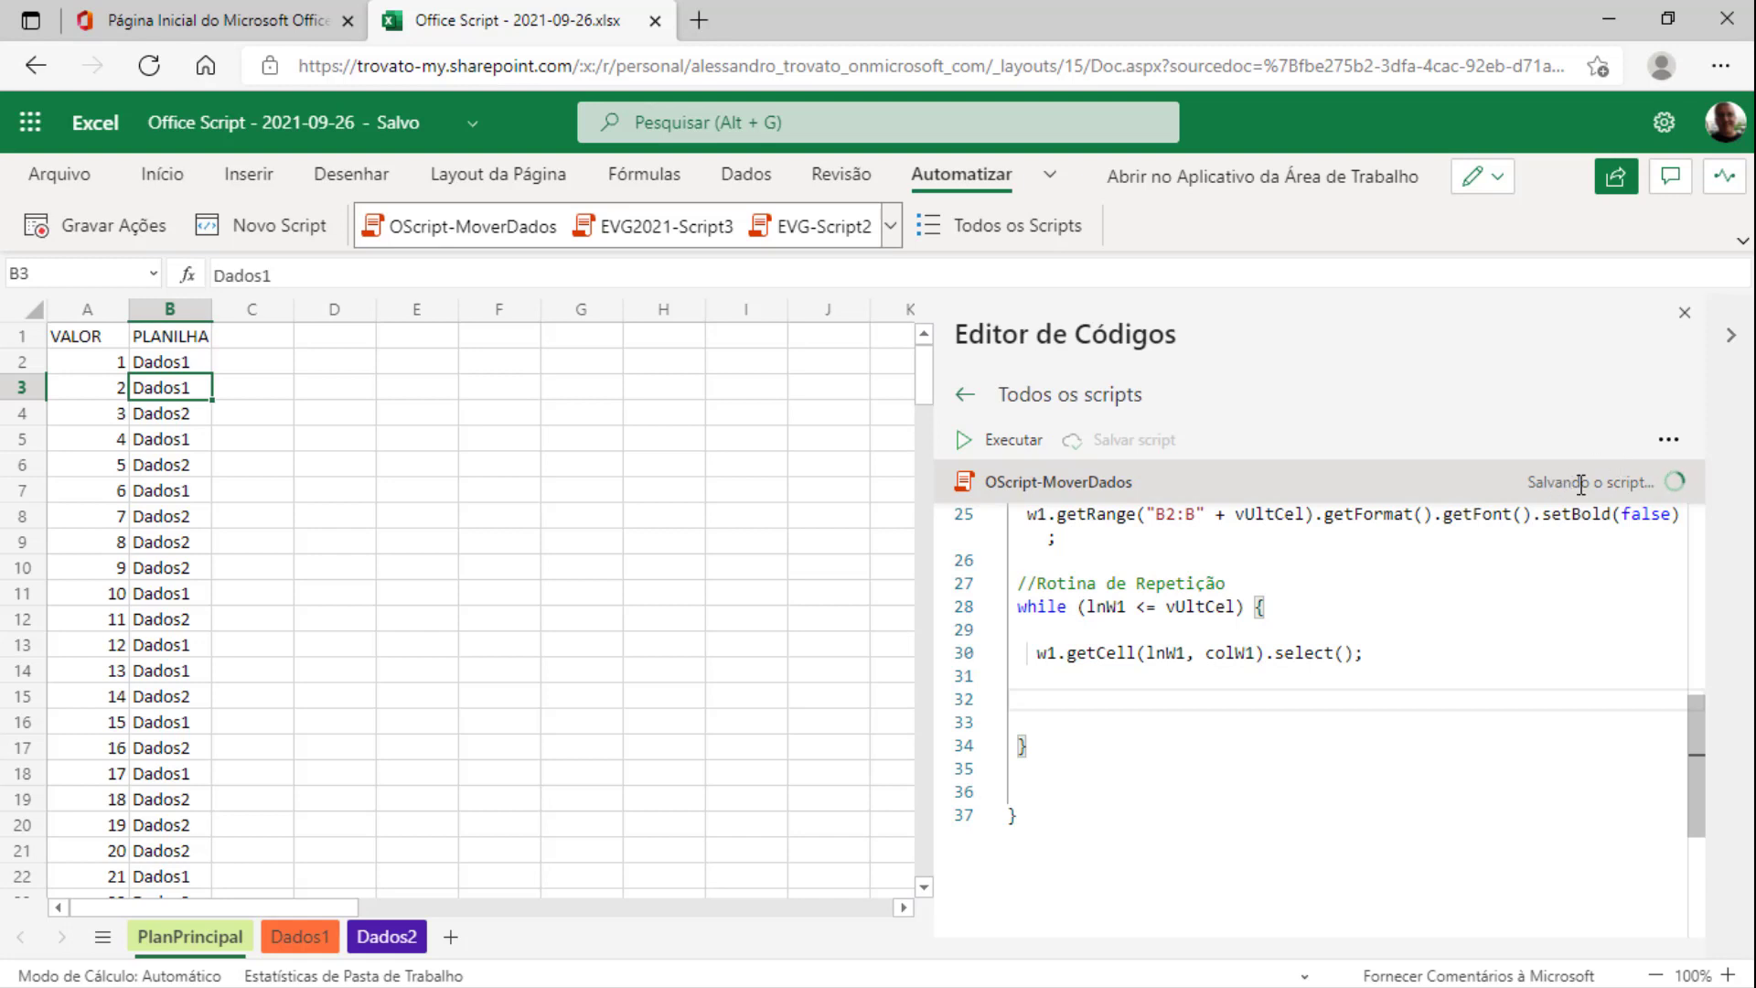
left_click(1123, 696)
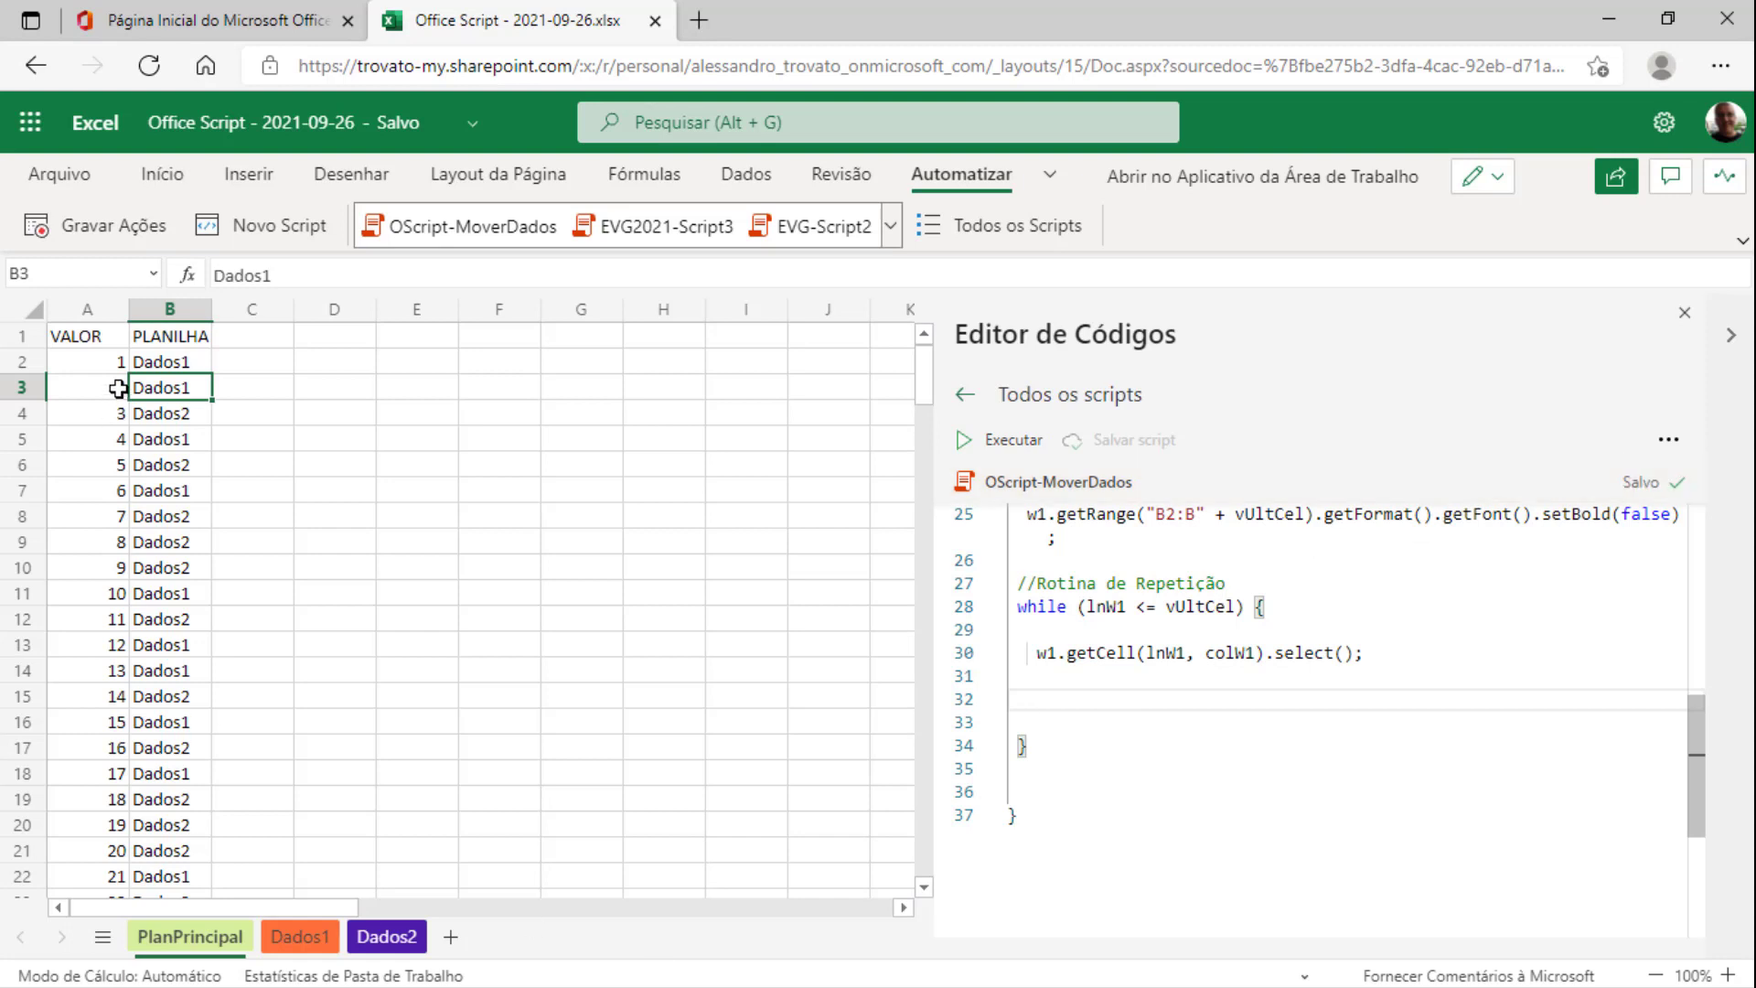
left_click(167, 359)
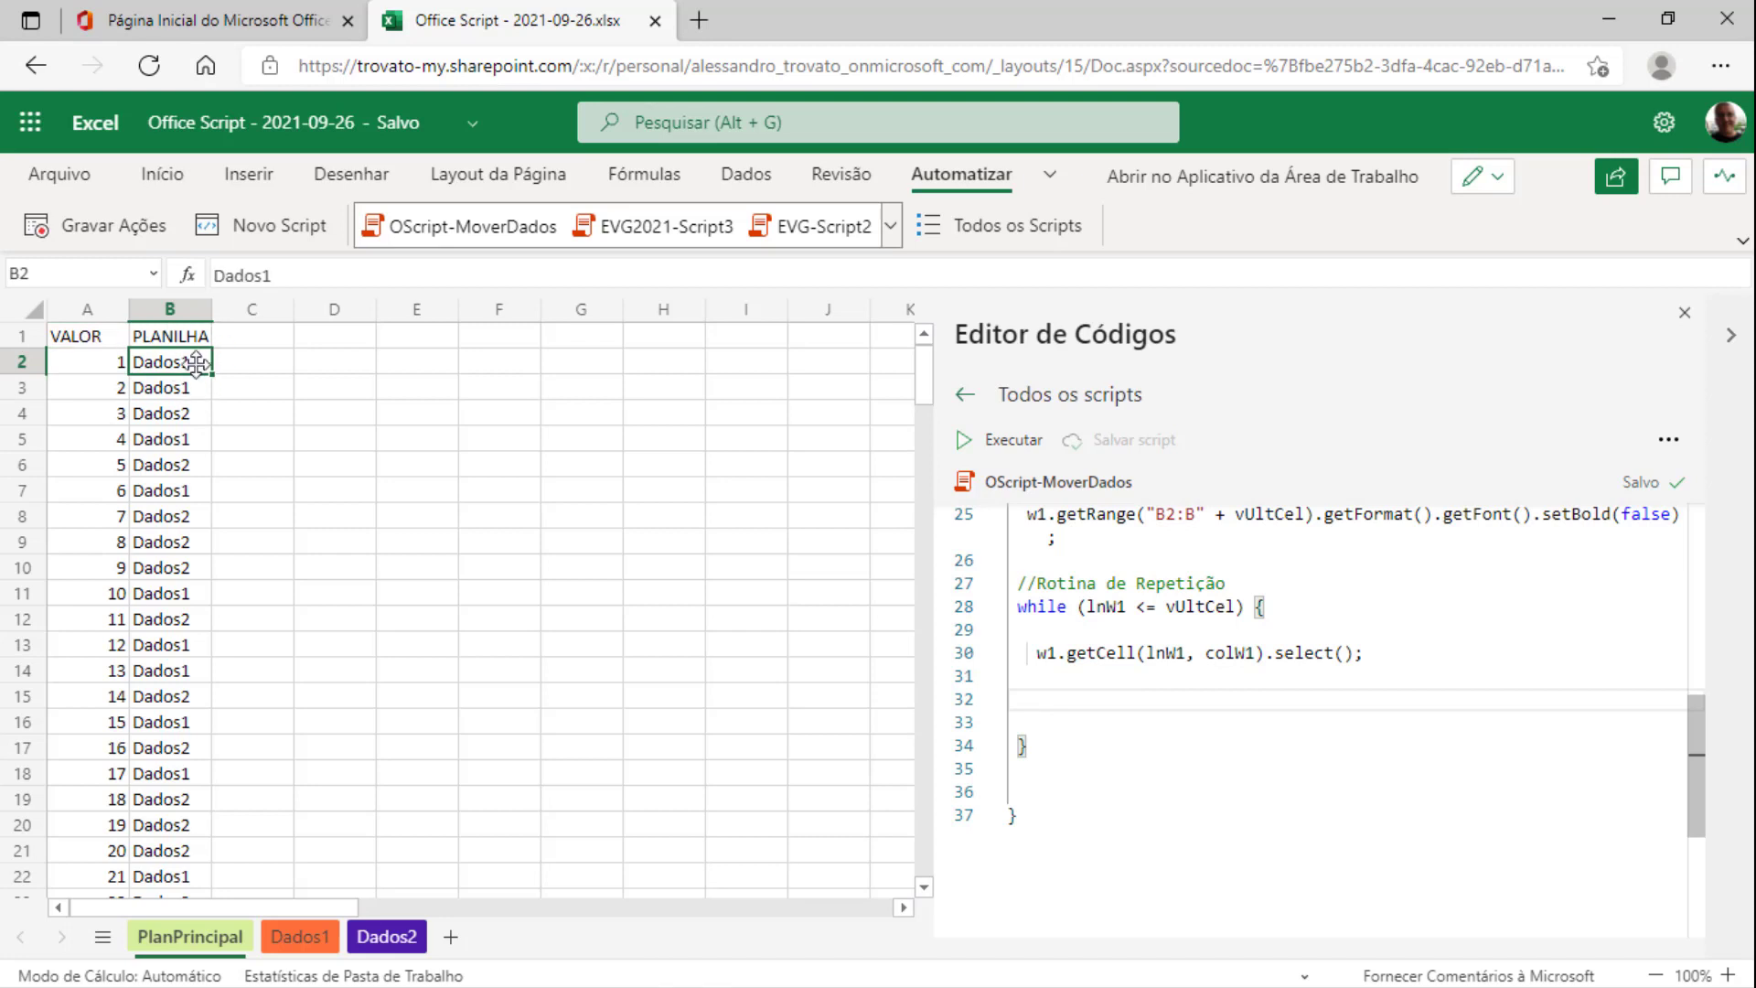
left_click(1073, 695)
Write an if block on line 32 testing w1.getCell(lnW1, colW1 + 1).getValue() == "Dados1"
type("if")
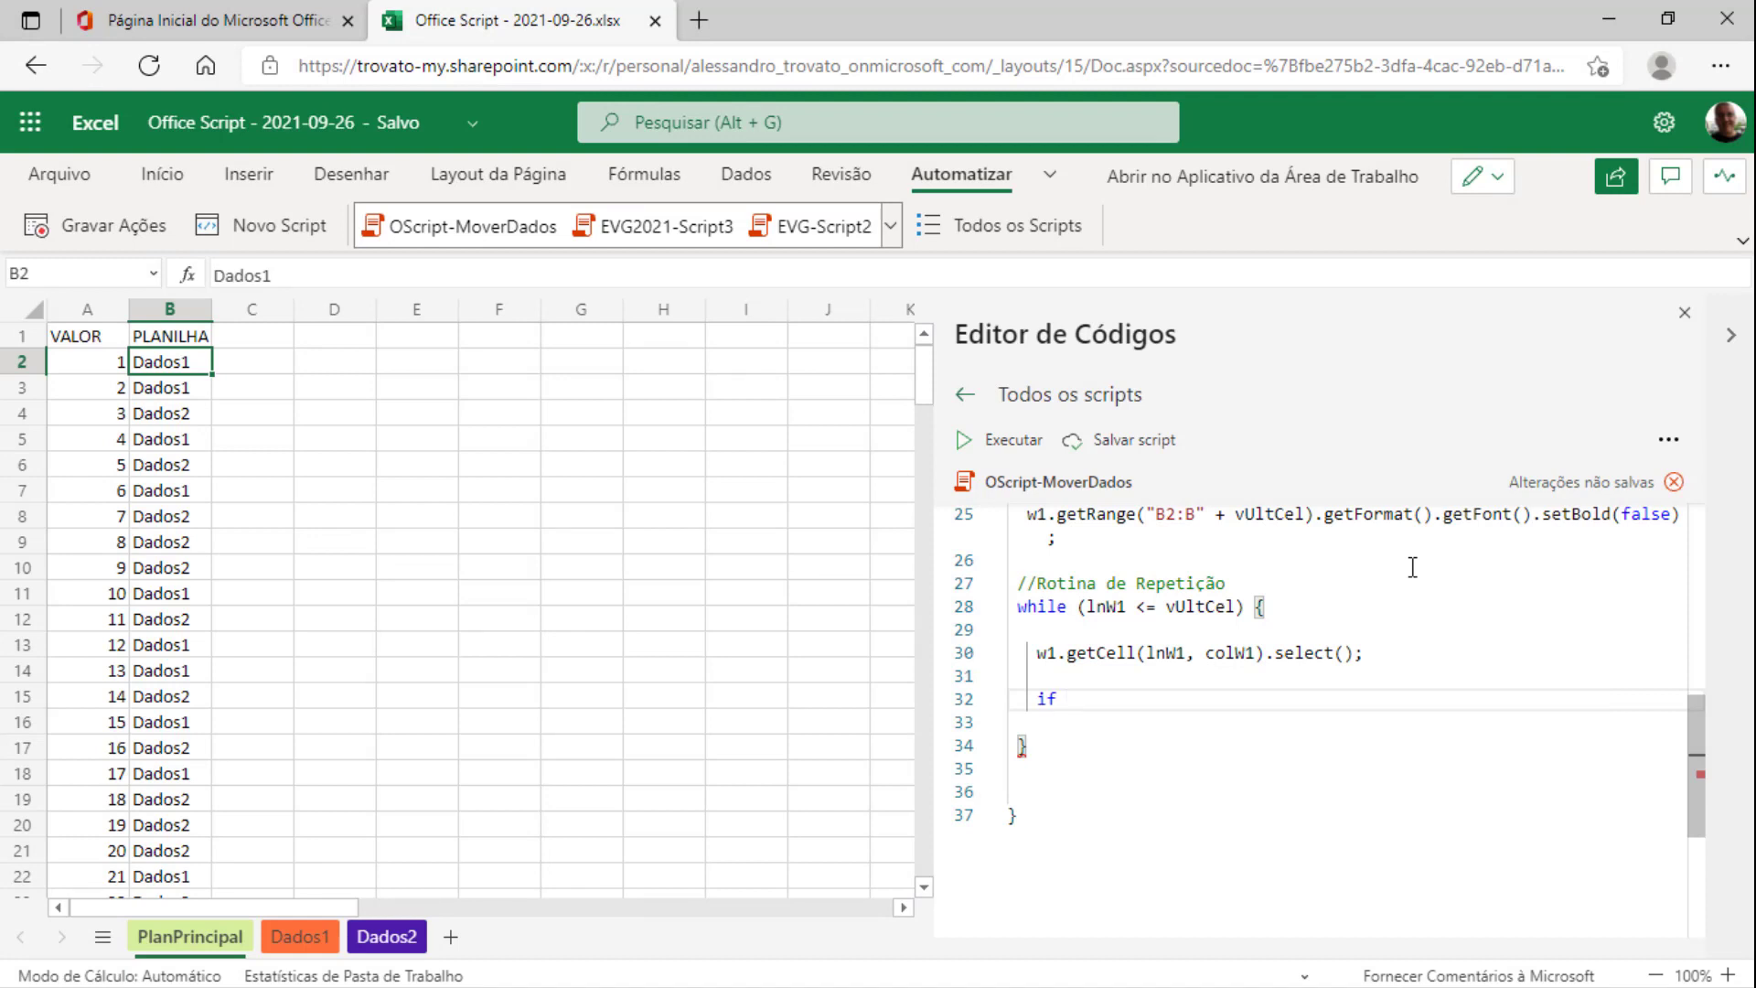
type(" (")
type(") {")
key("Return")
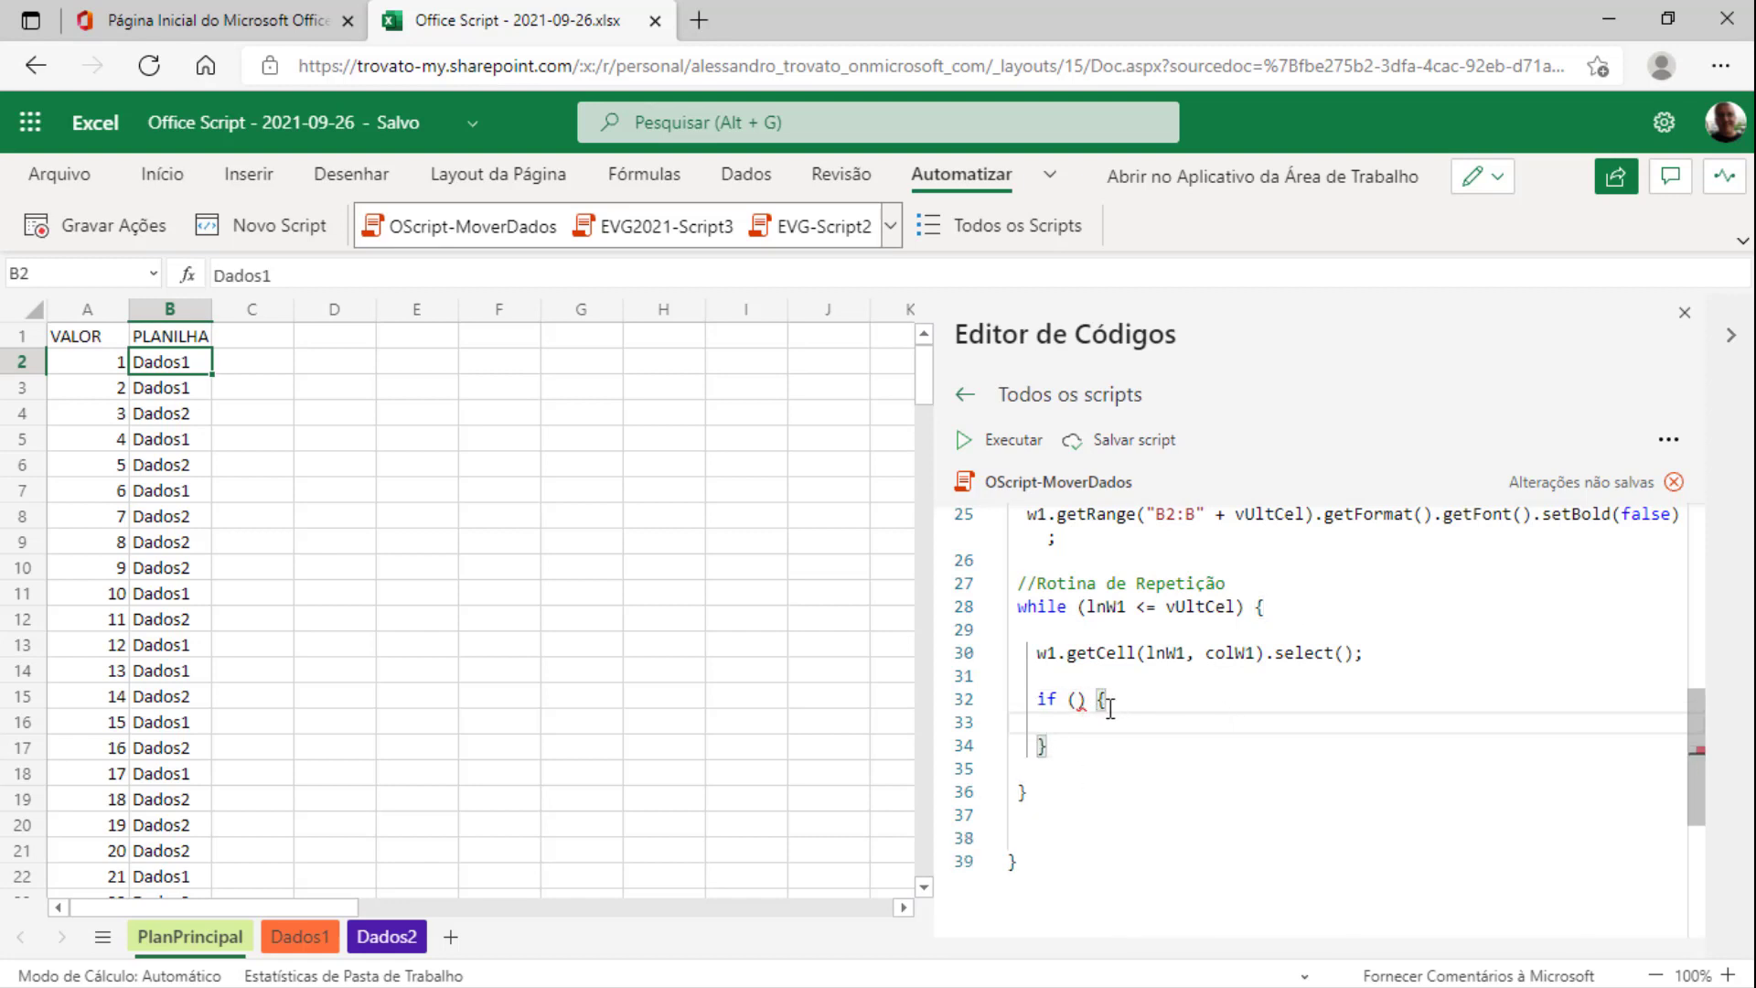
left_click(1077, 699)
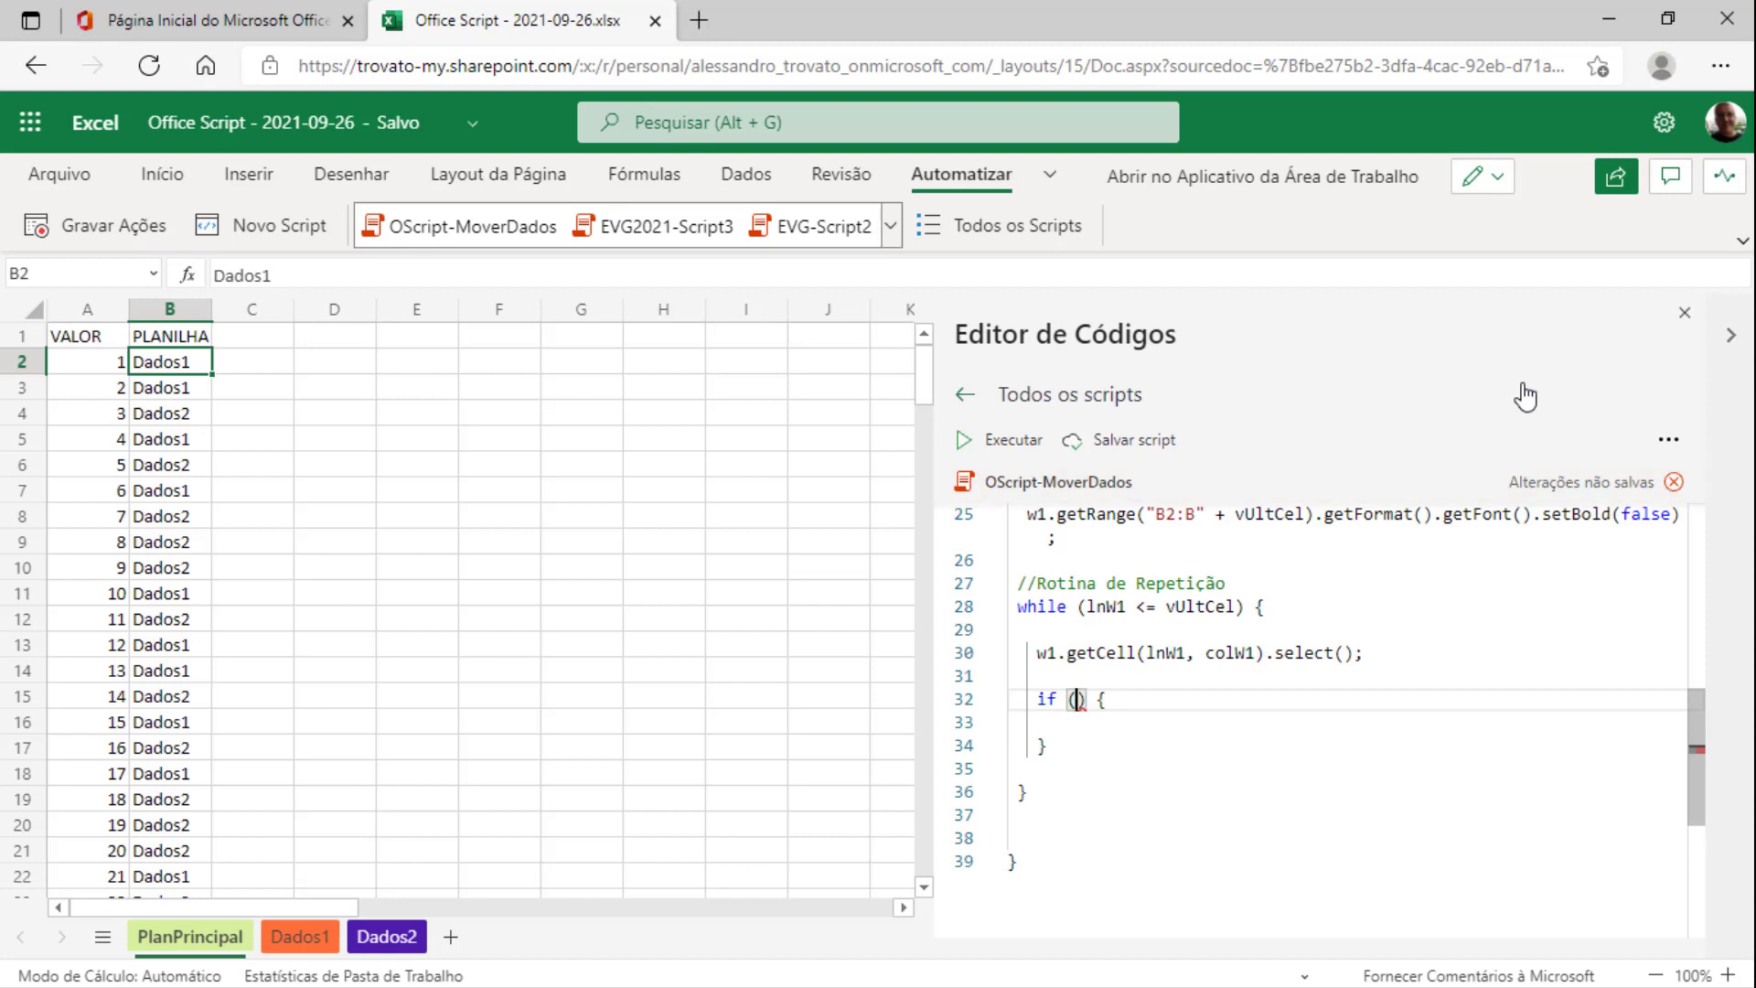
type("w1.")
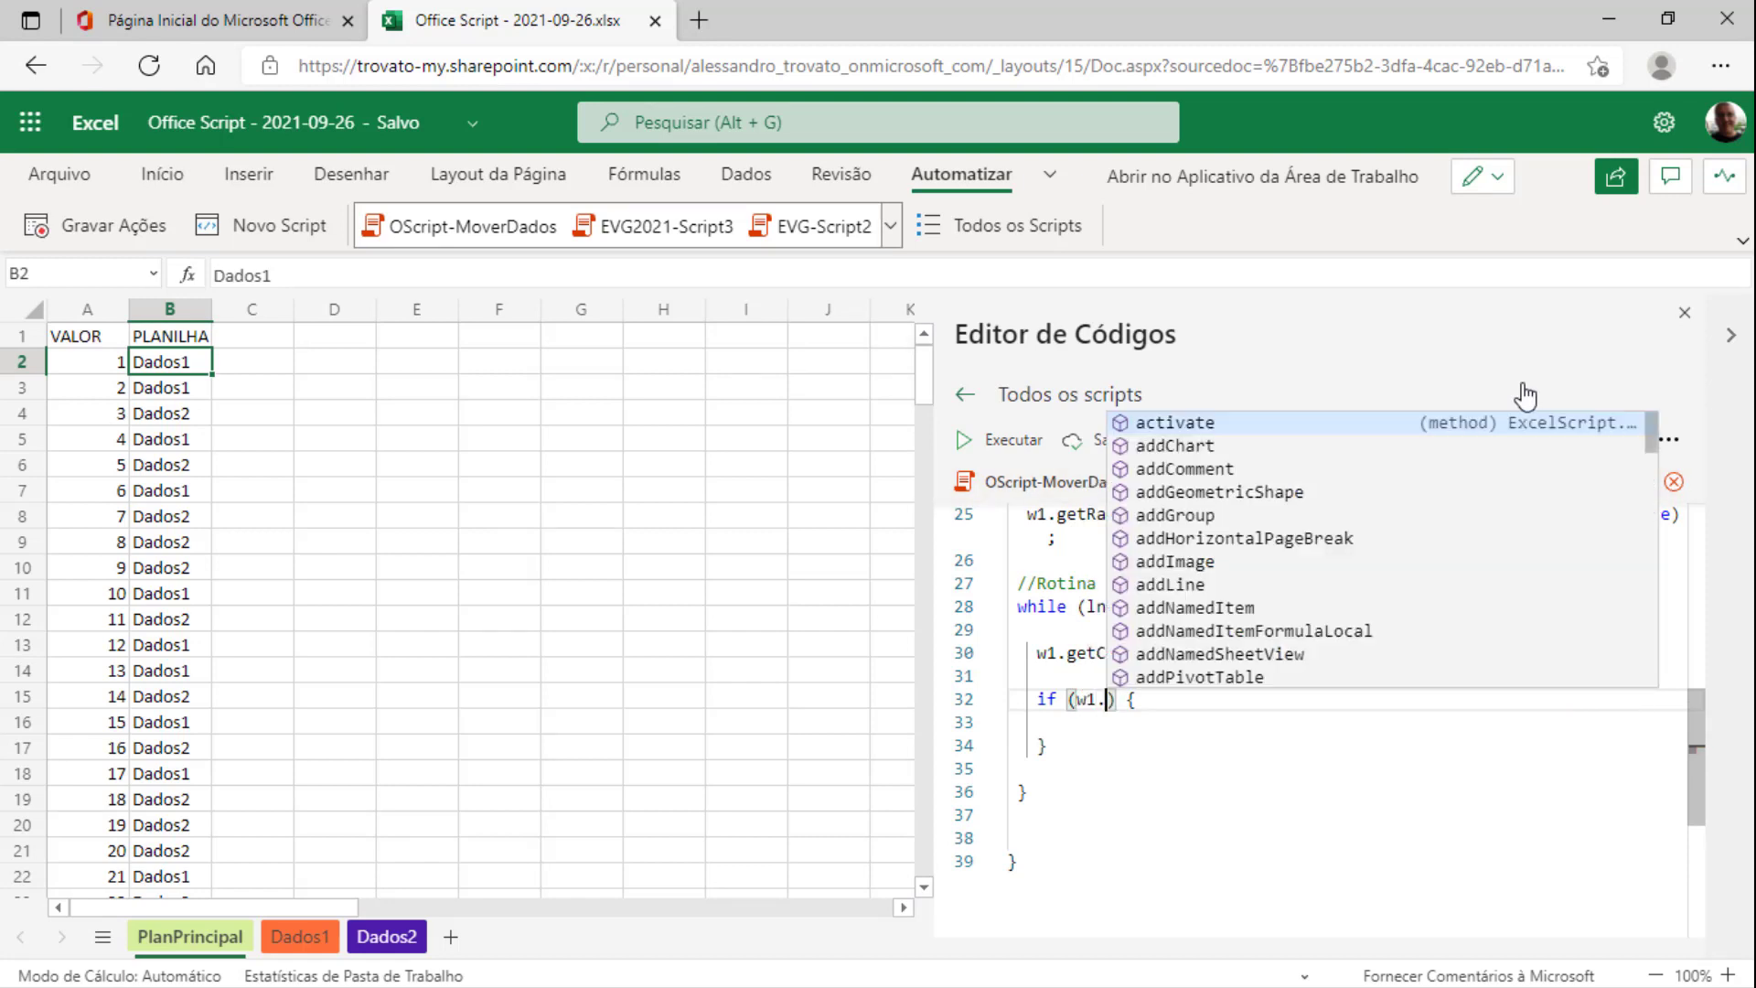
type("getcell")
key("Return")
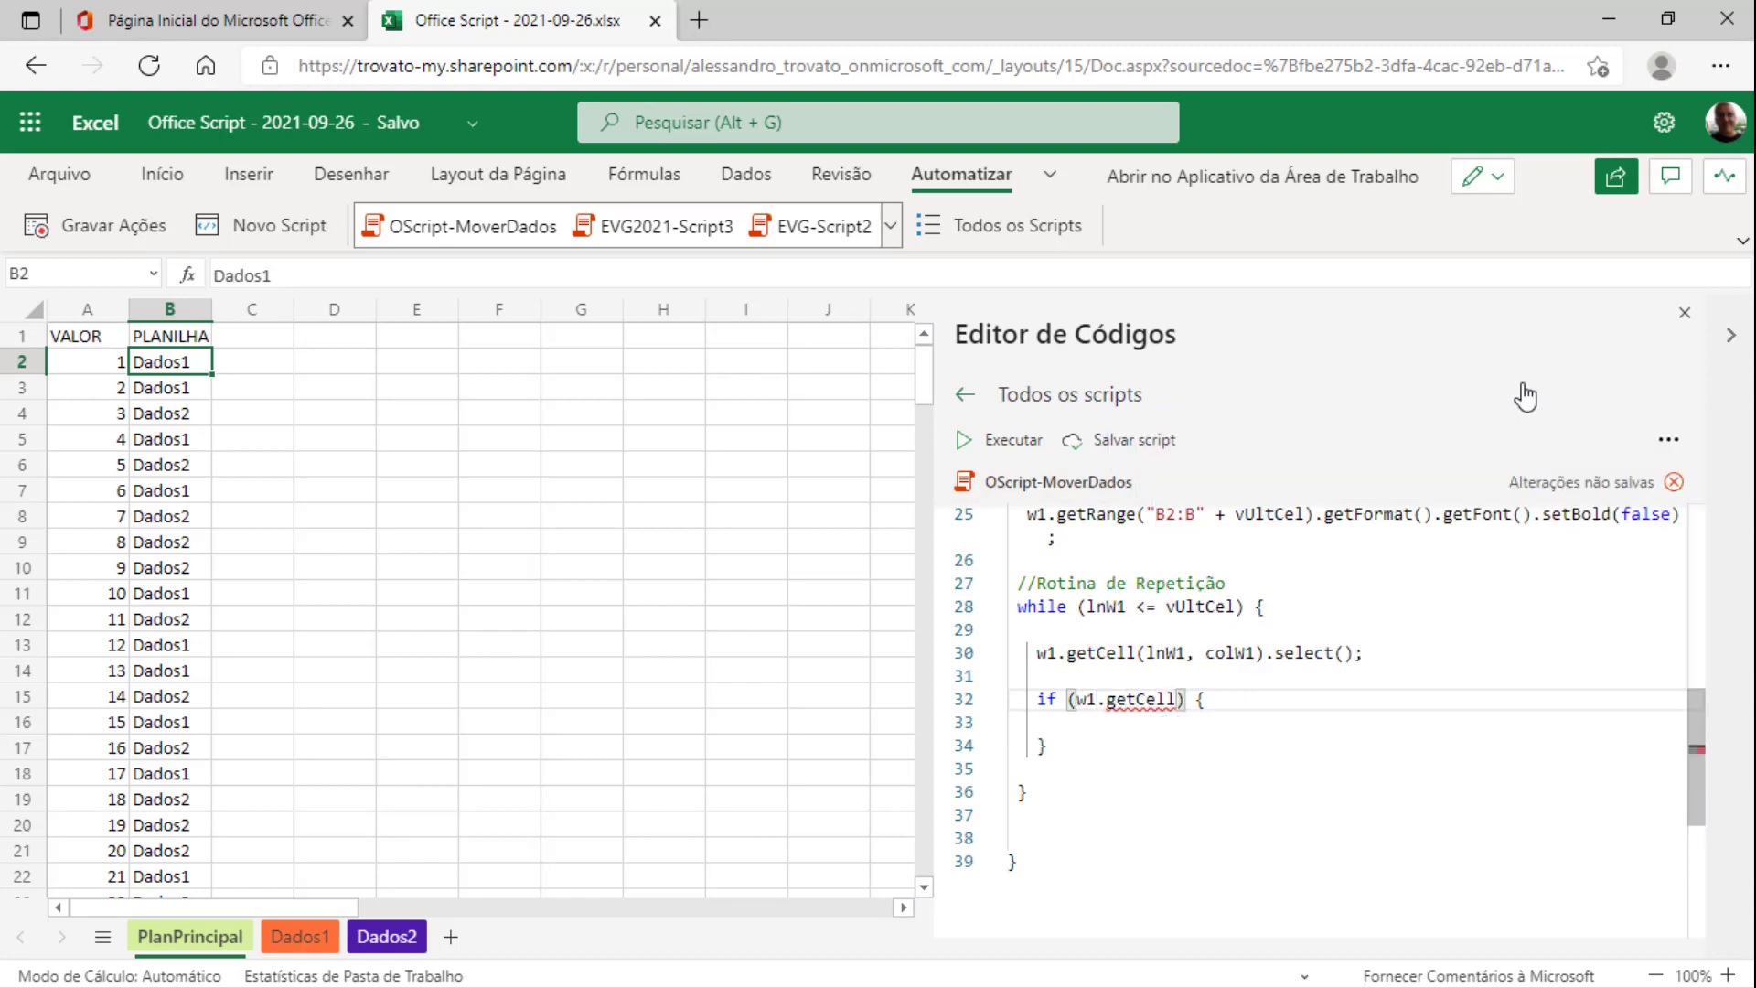
type("(l")
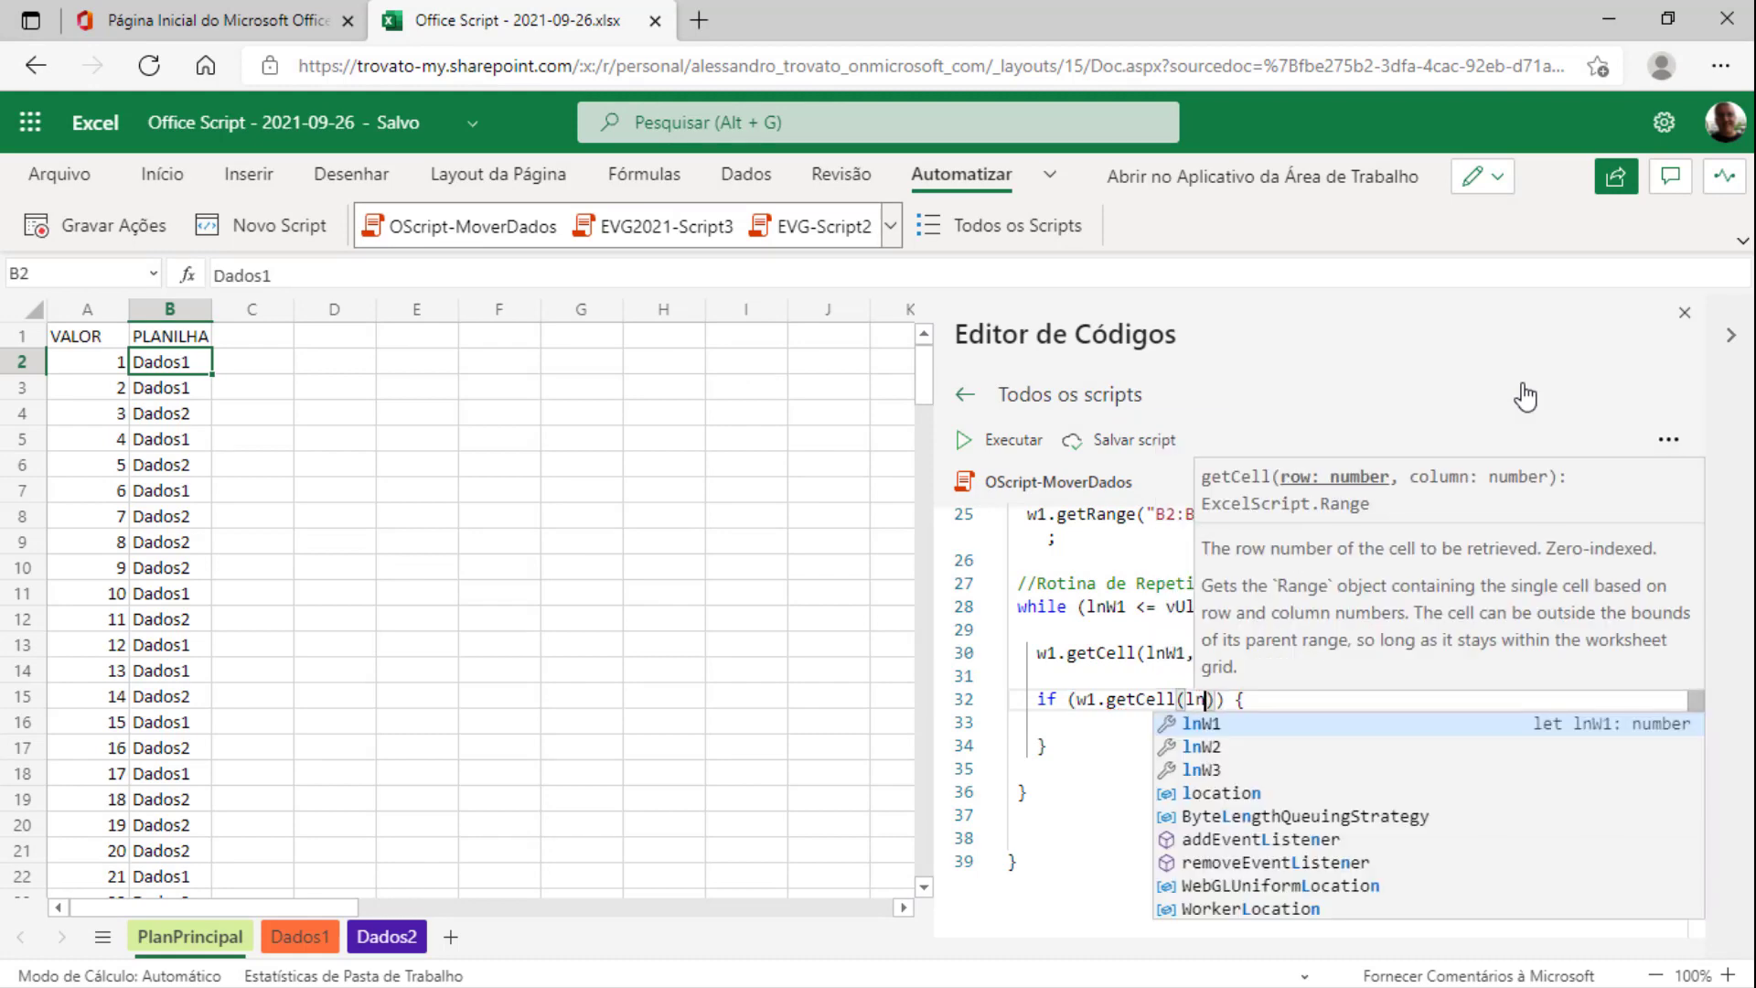
type("nW1")
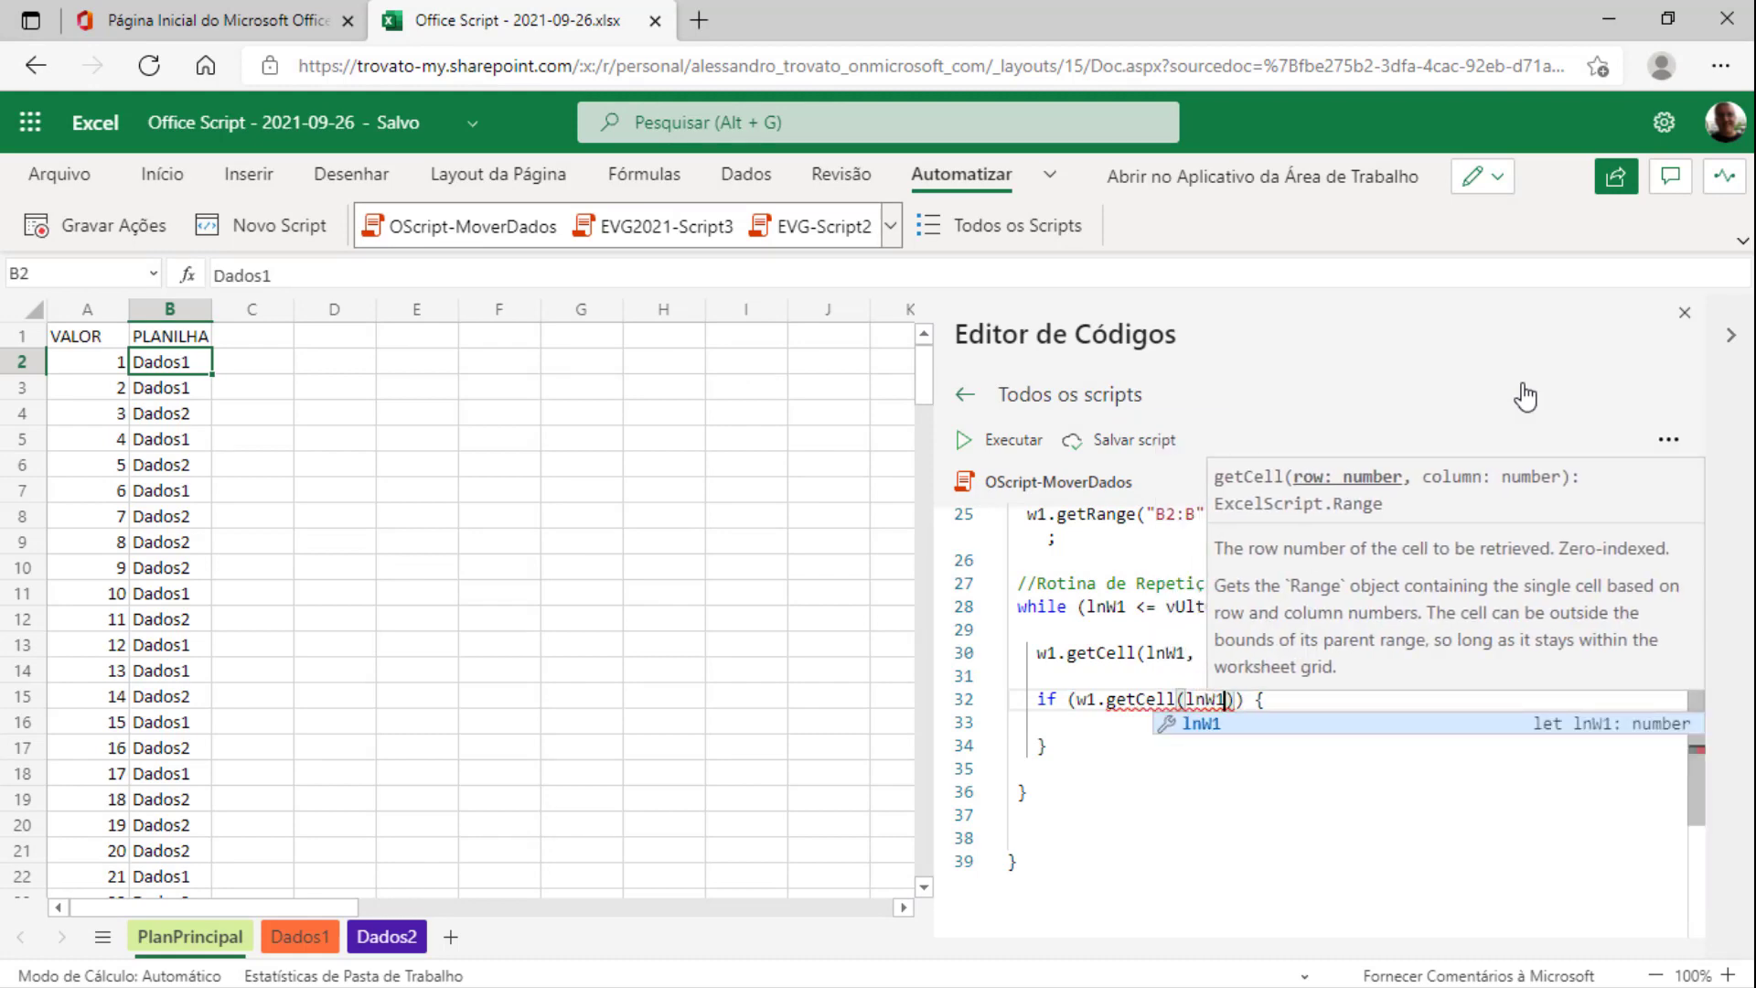
type(", colW")
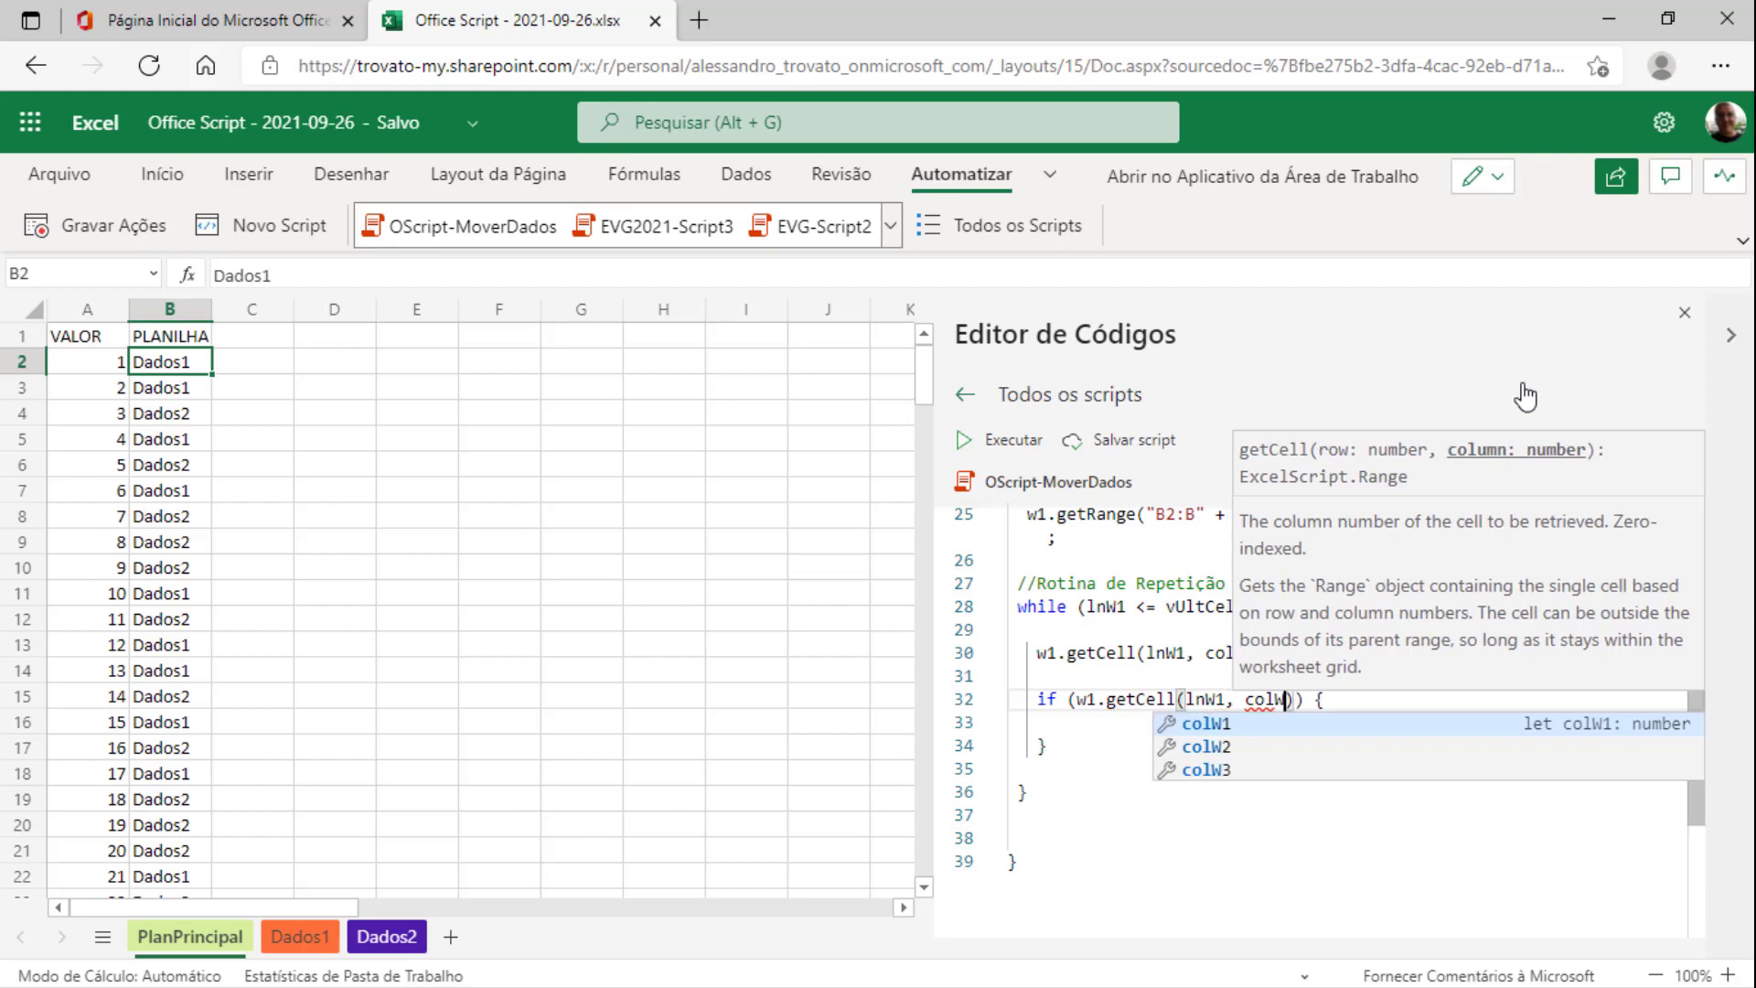
type("1 + 1")
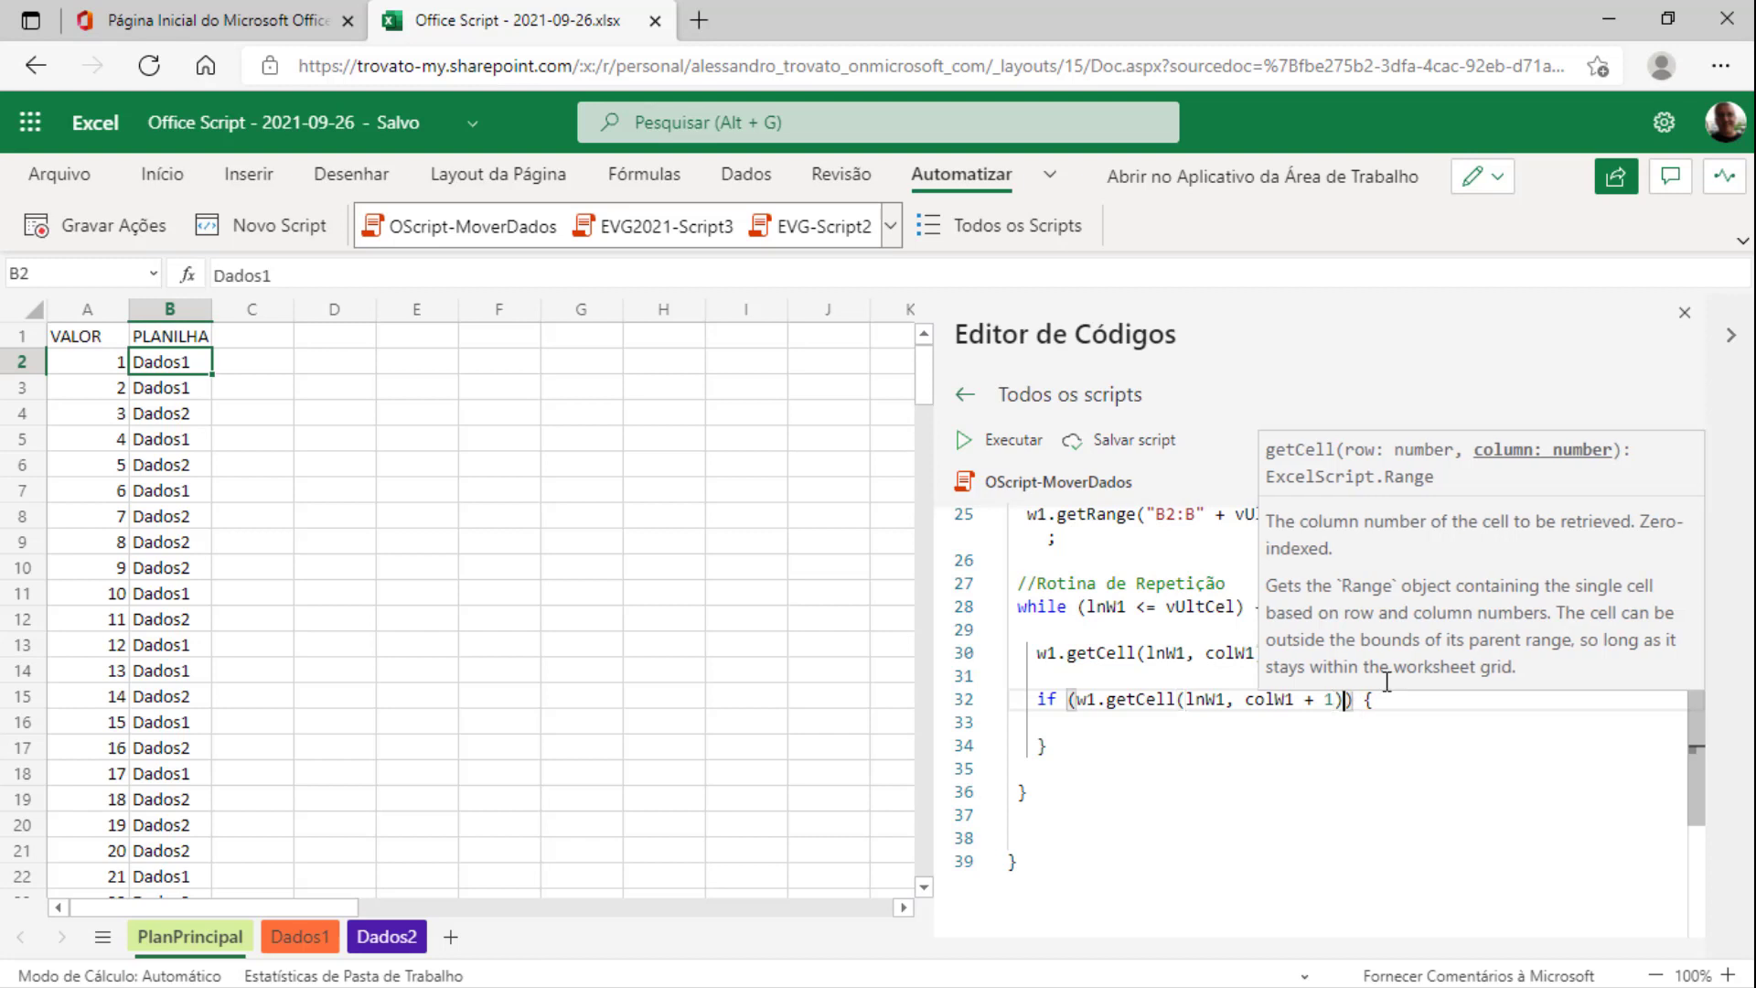
key("Right")
type(".get")
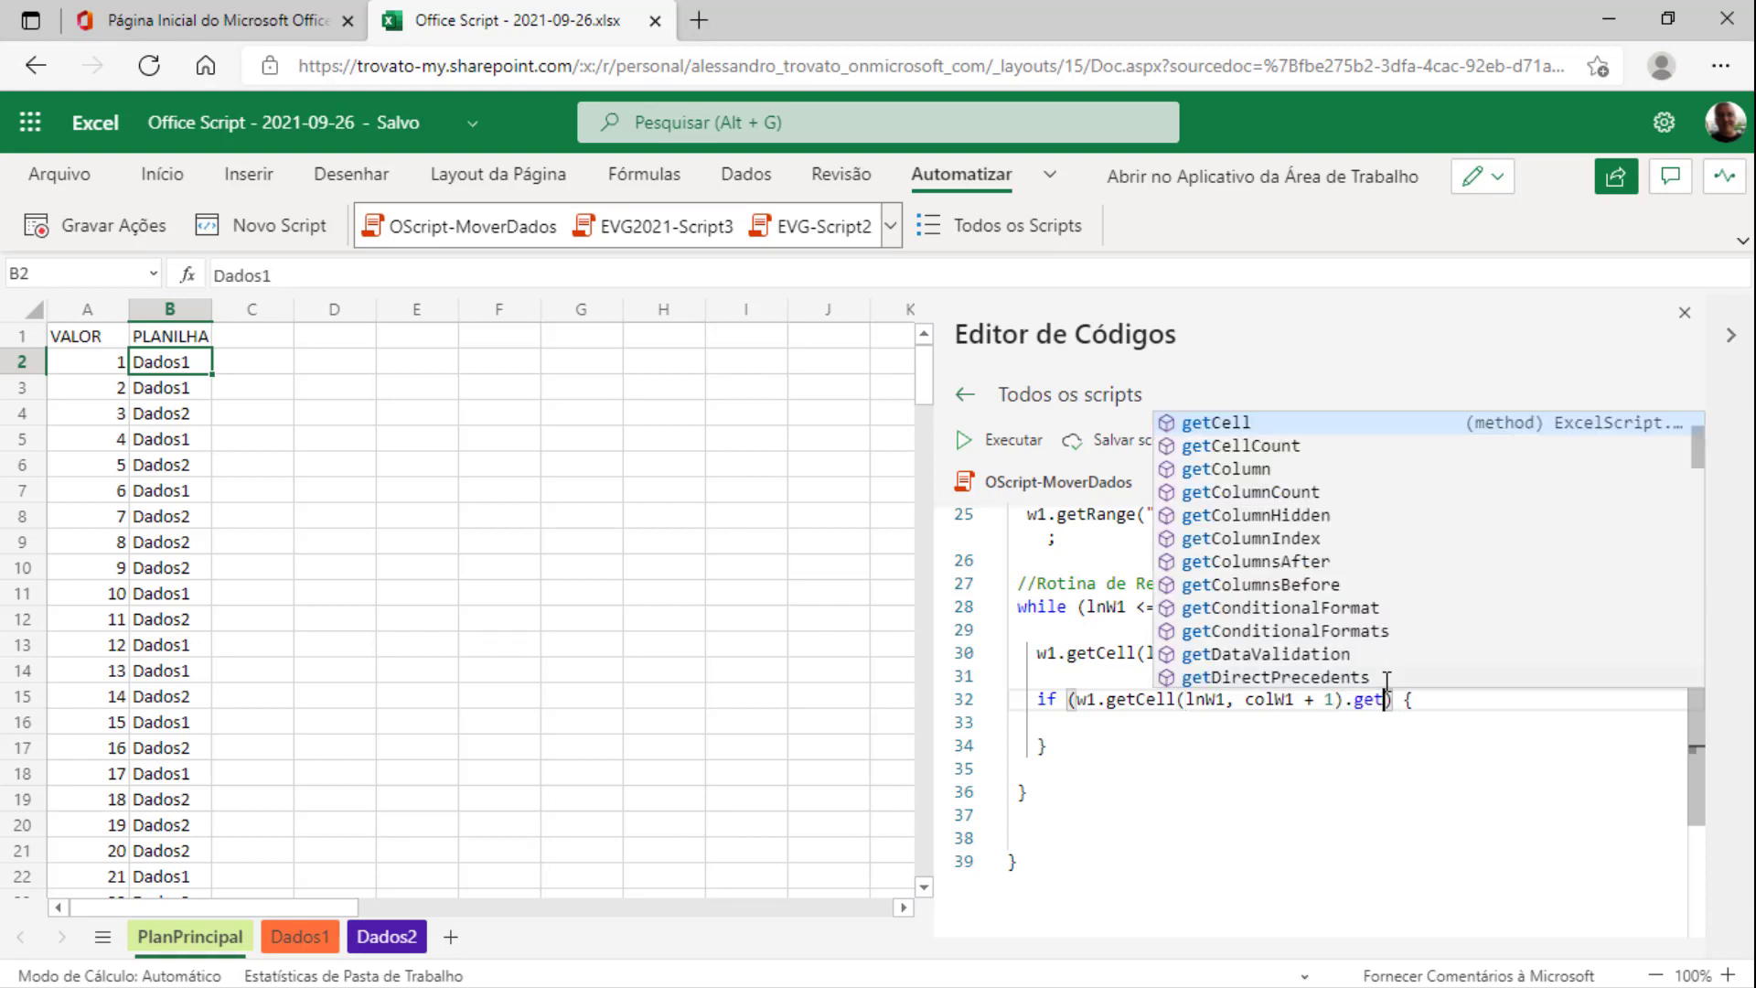
type("Value()")
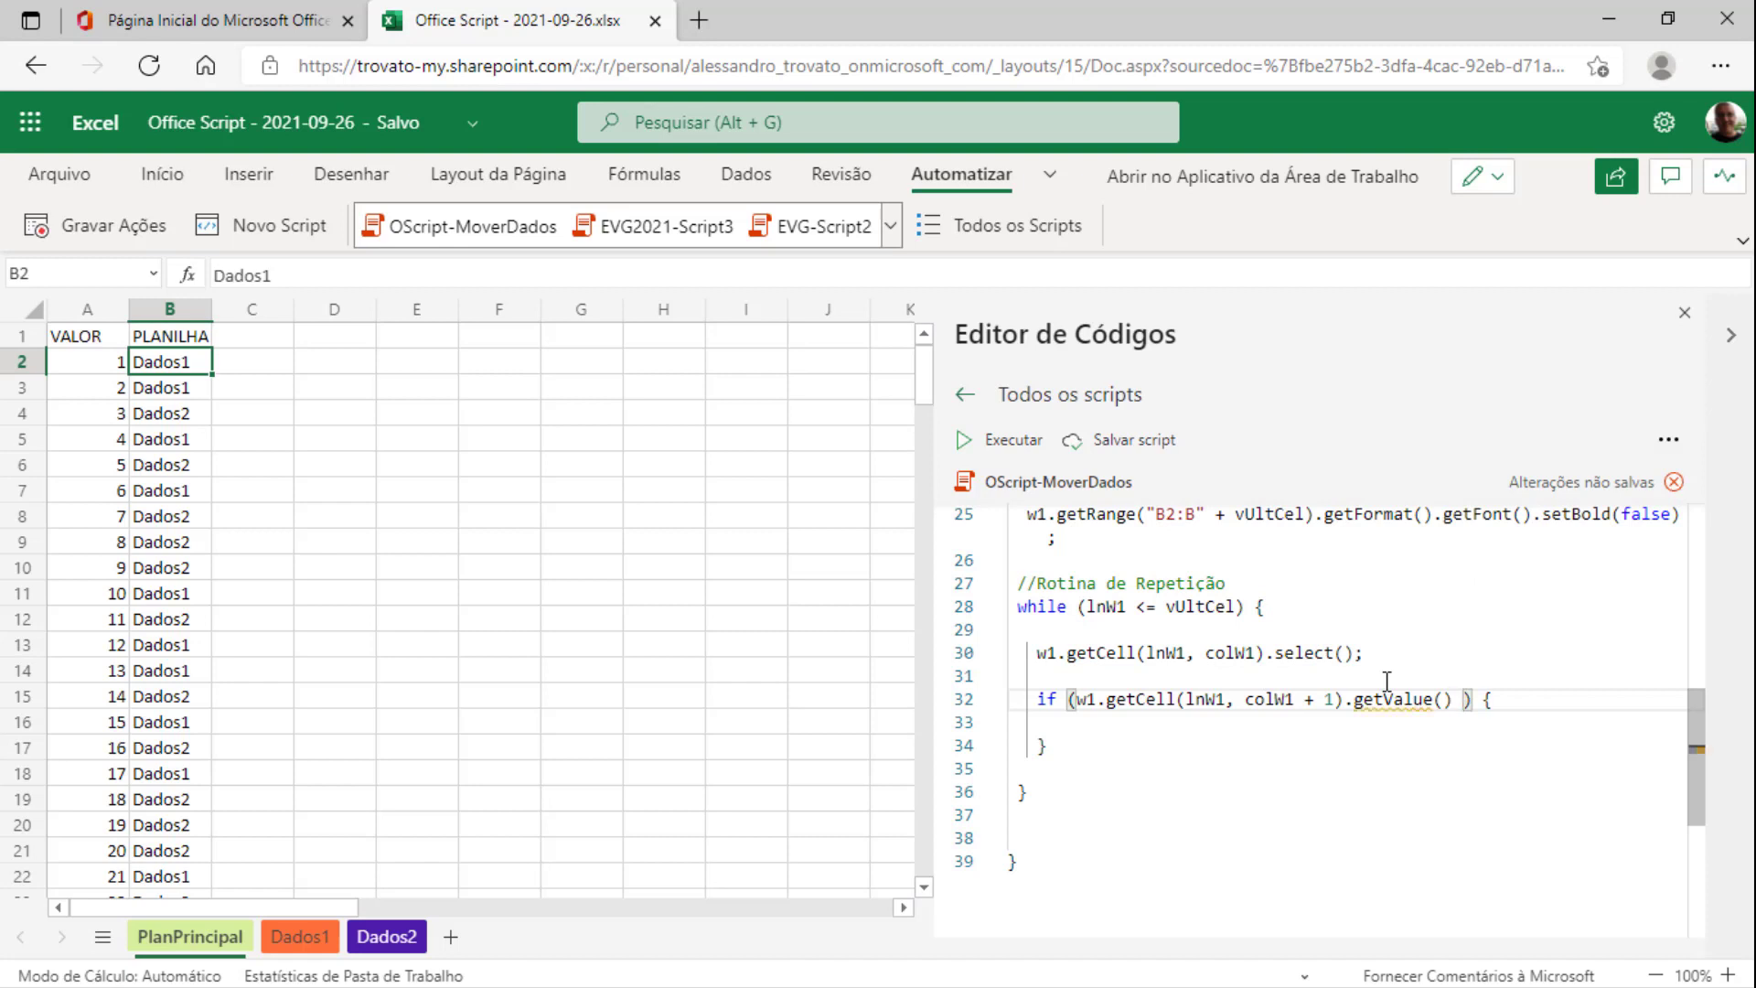
type(" == \"D")
type("ados1")
key("Down")
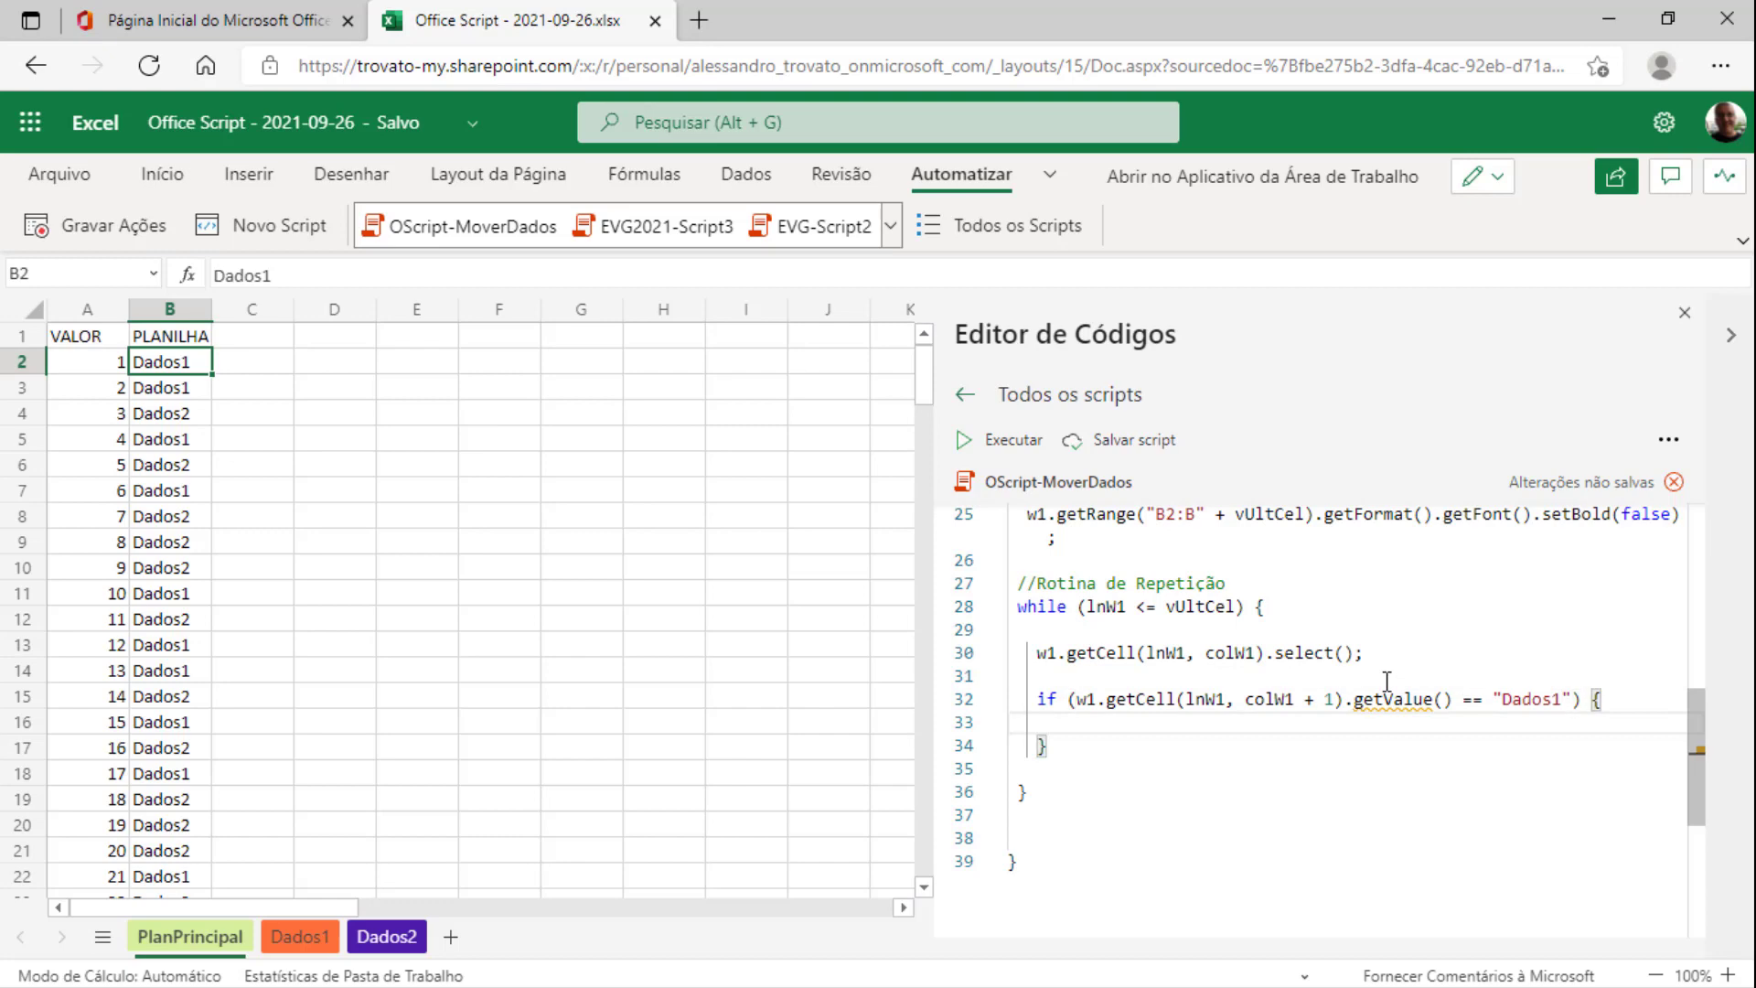
left_click(1483, 699)
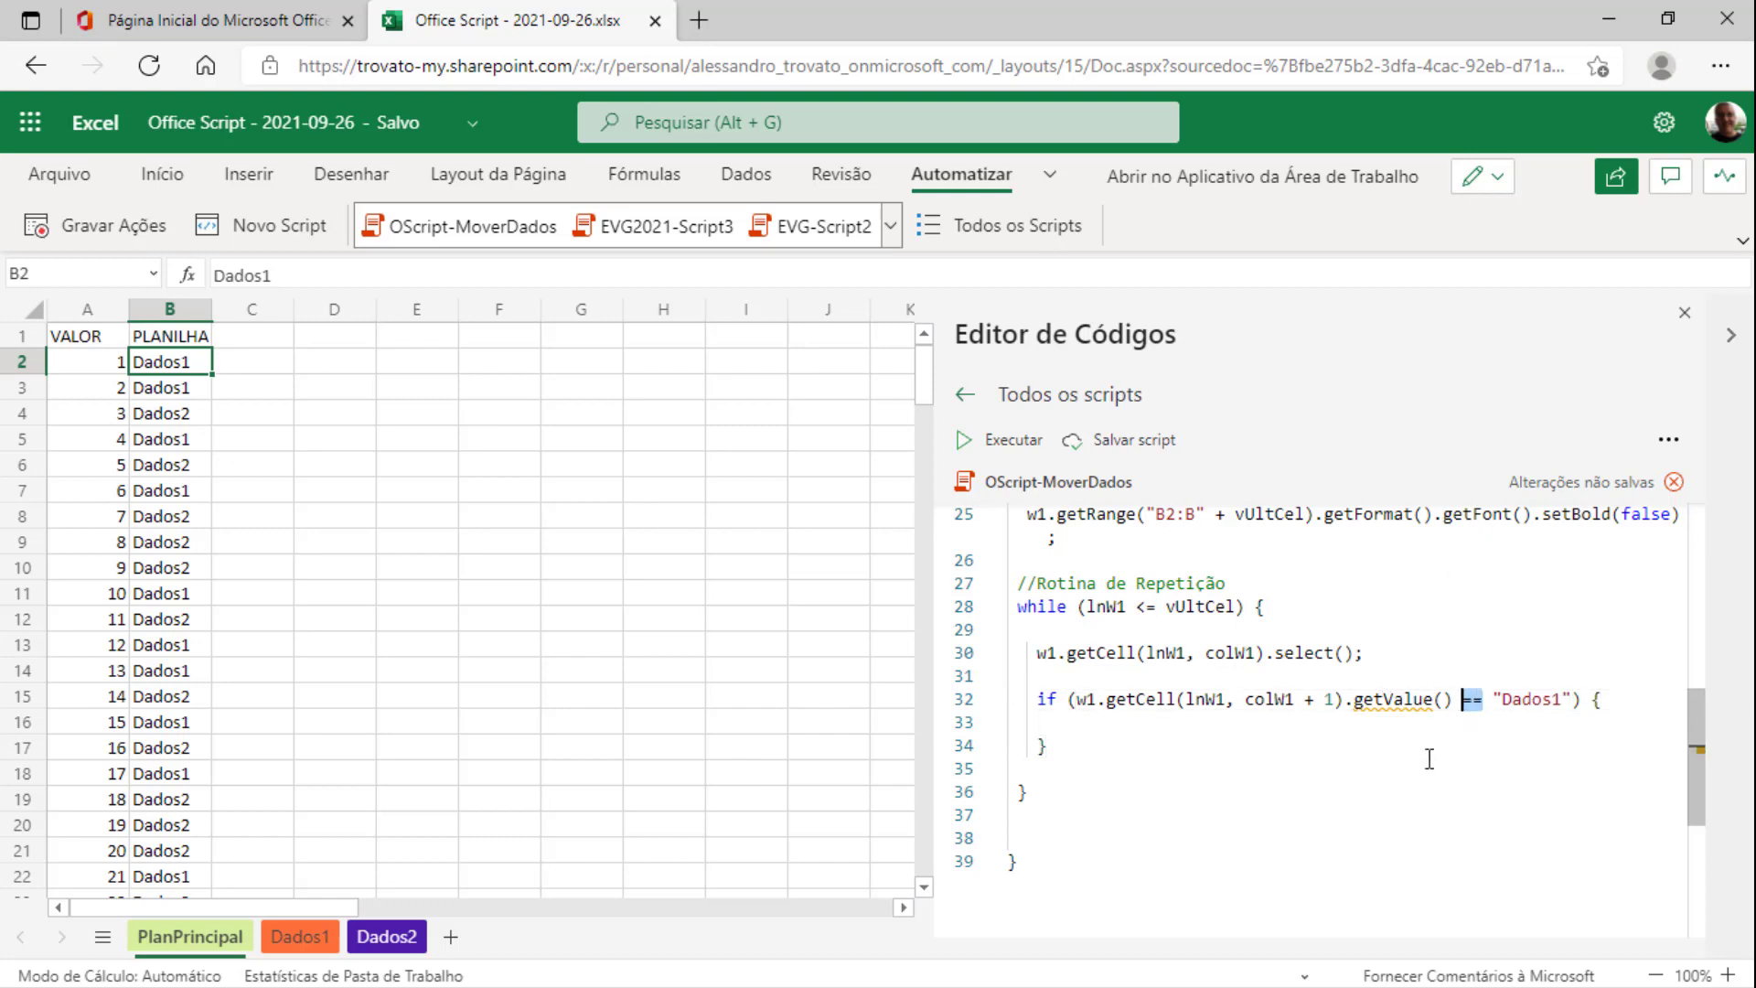
Add w1.getCell(lnW1, colW1).getResizedRange(0, colW1 + 1).select(); inside the if block on line 33
scroll(1129, 574, "up", 5)
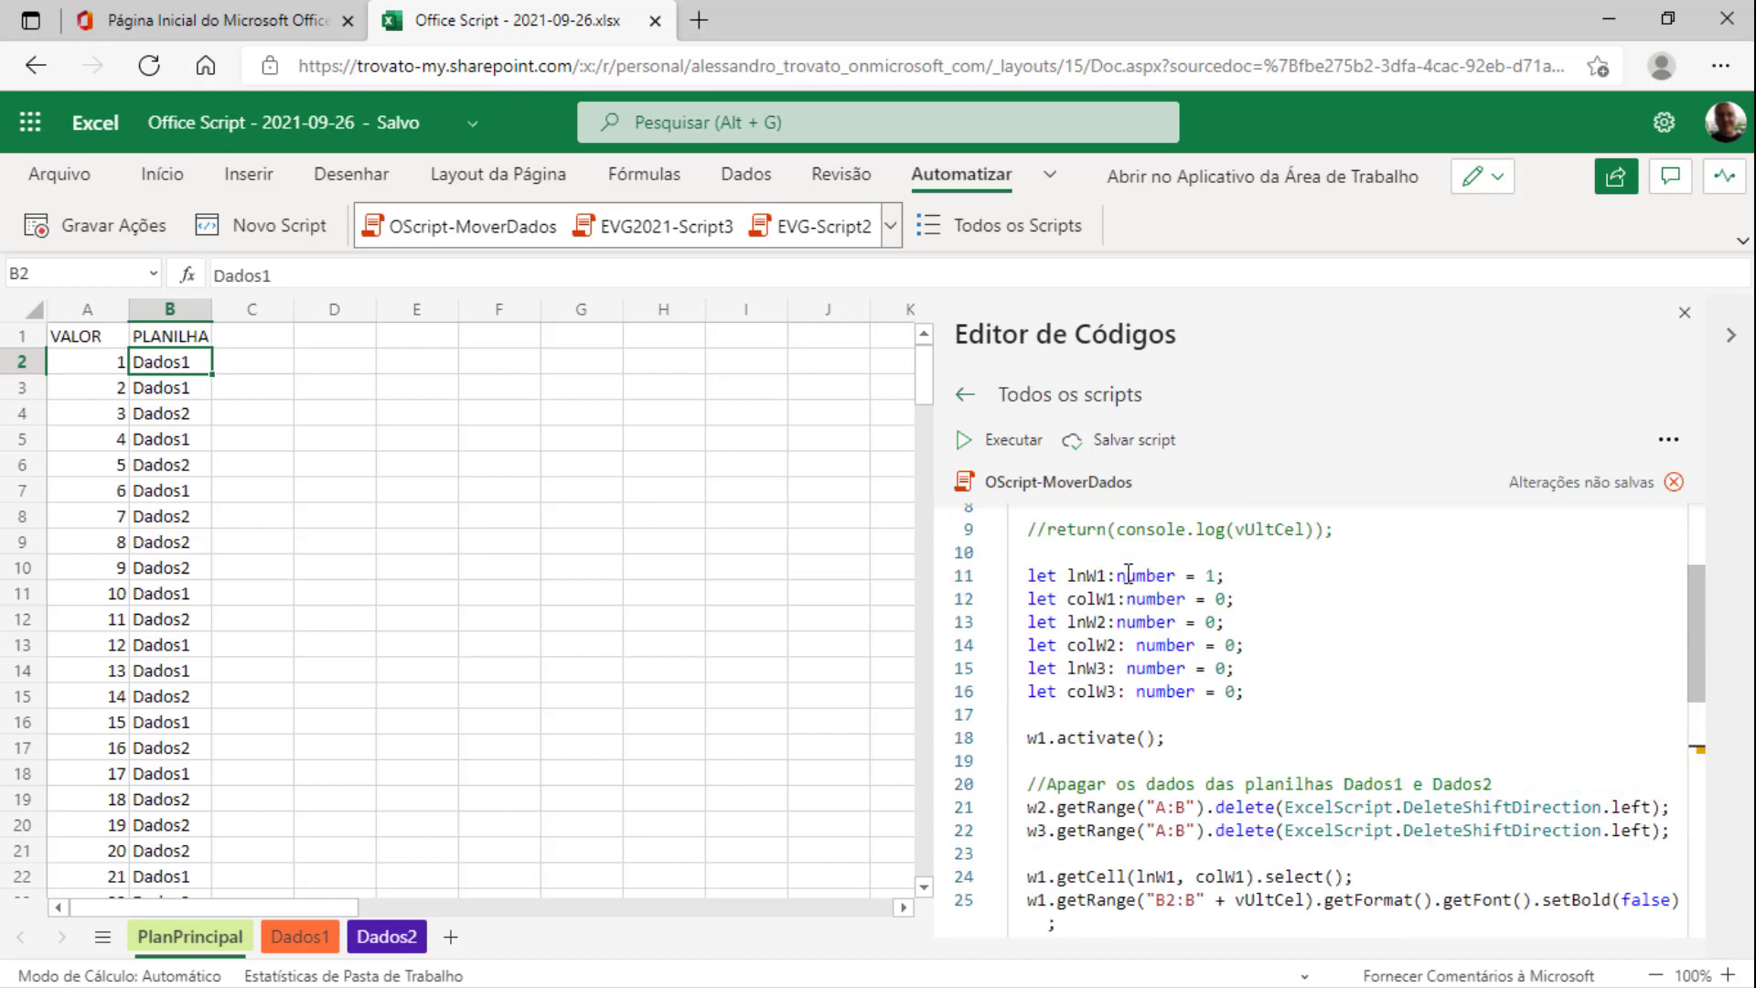
left_click(1212, 605)
scroll(1368, 680, "down", 4)
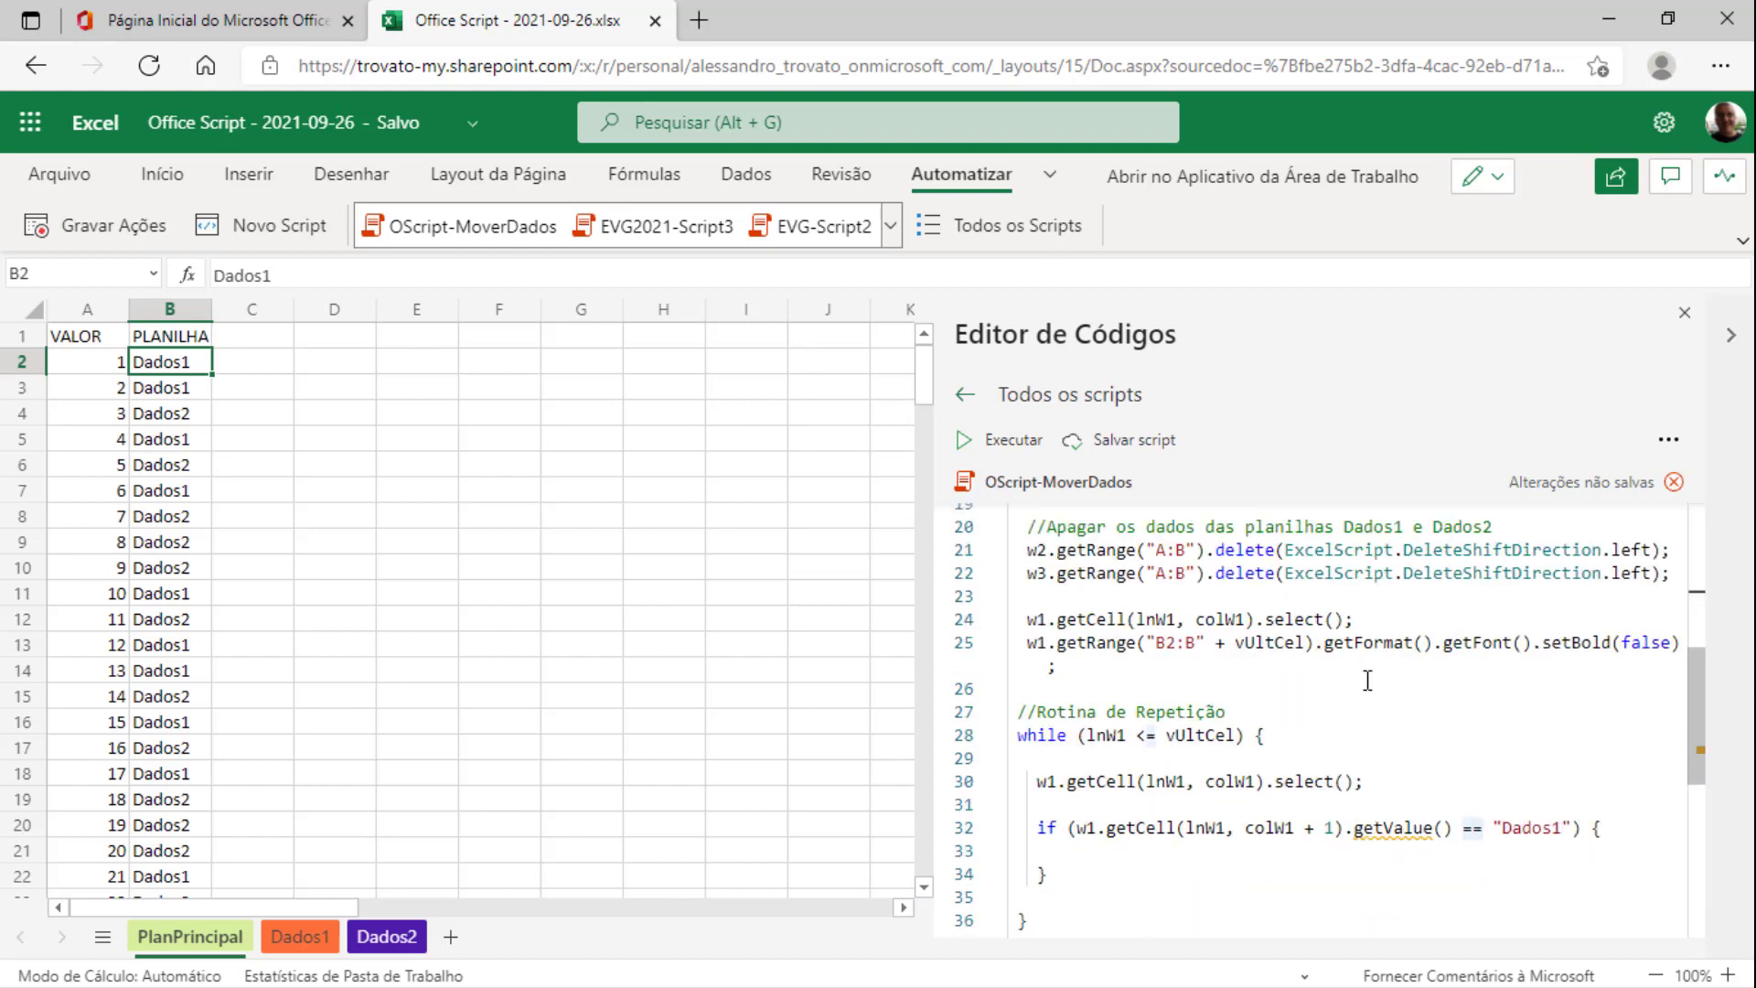
scroll(1367, 680, "down", 2)
left_click(1462, 699)
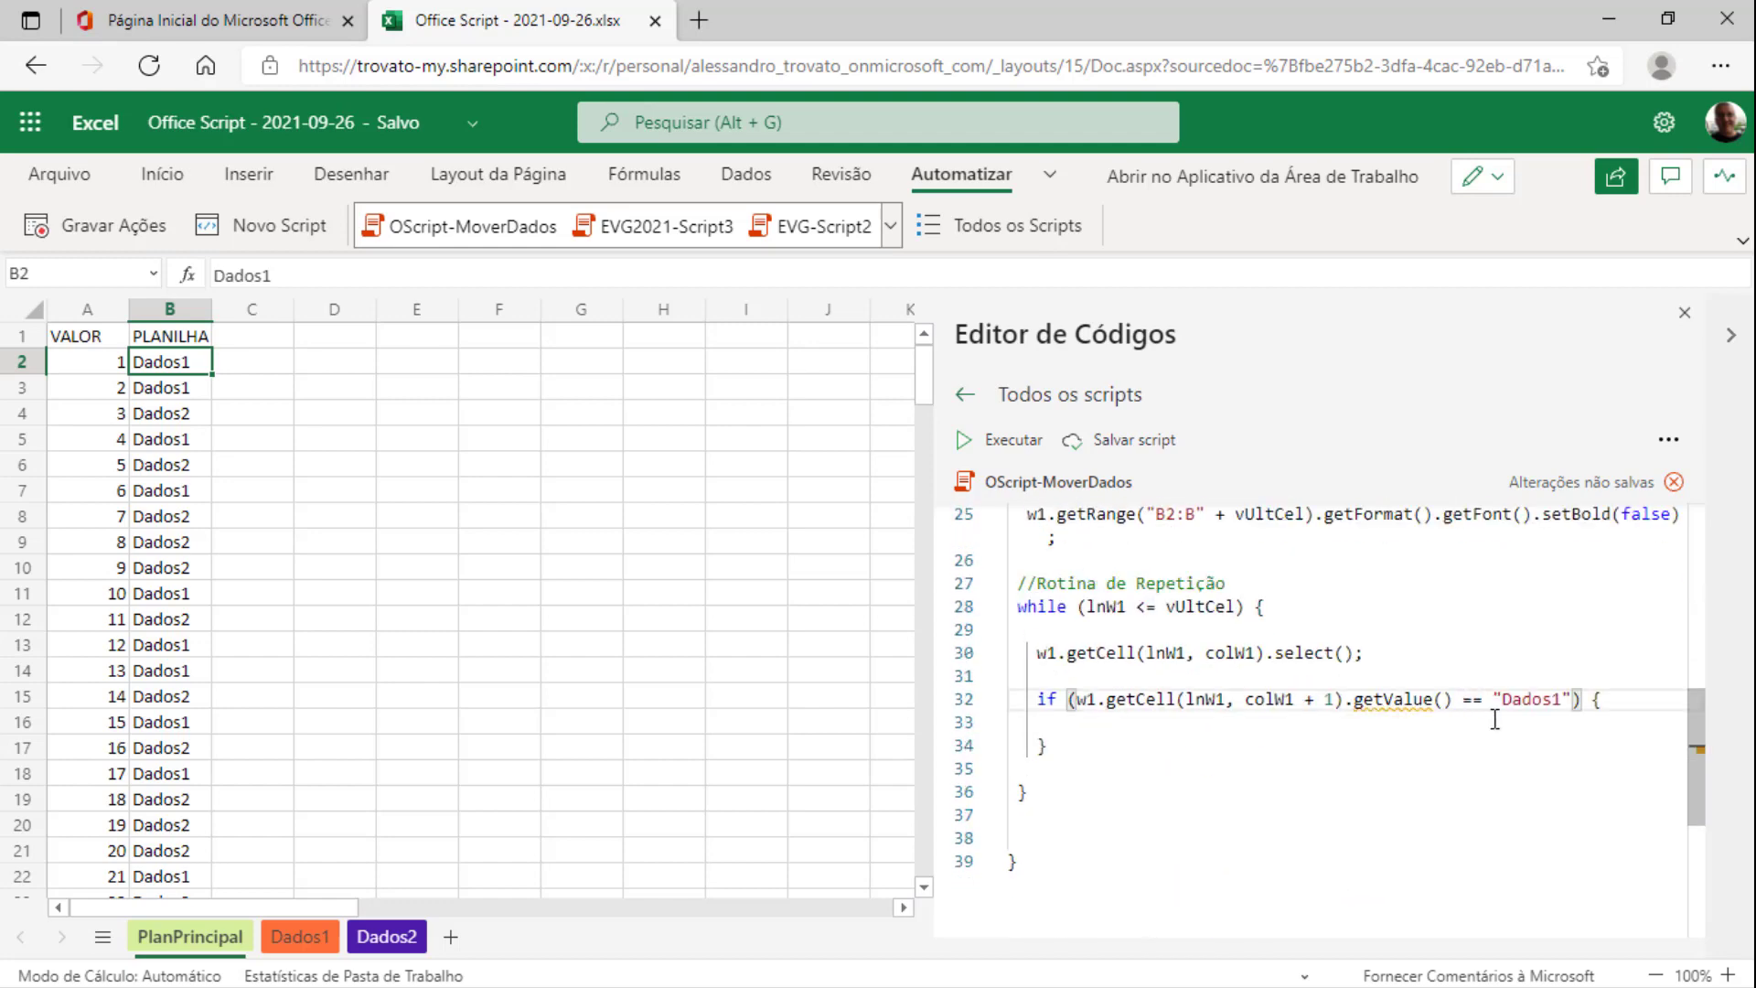
left_click(1495, 720)
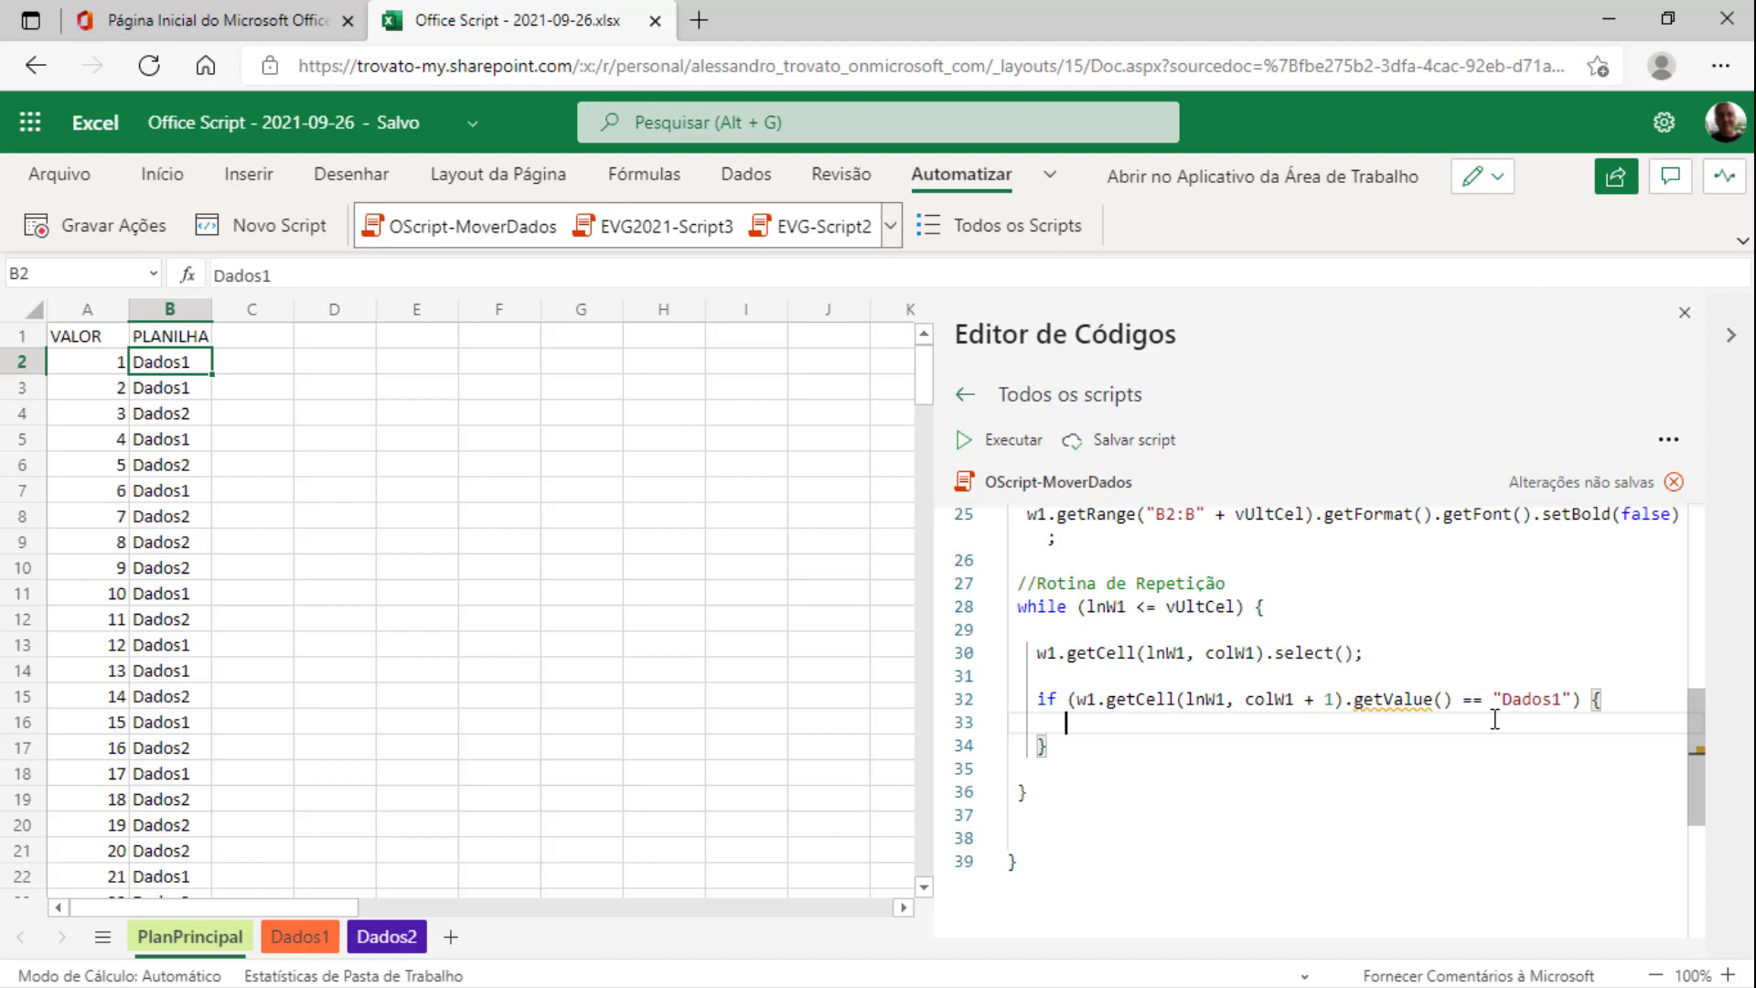
type("1")
key("BackSpace")
type("w")
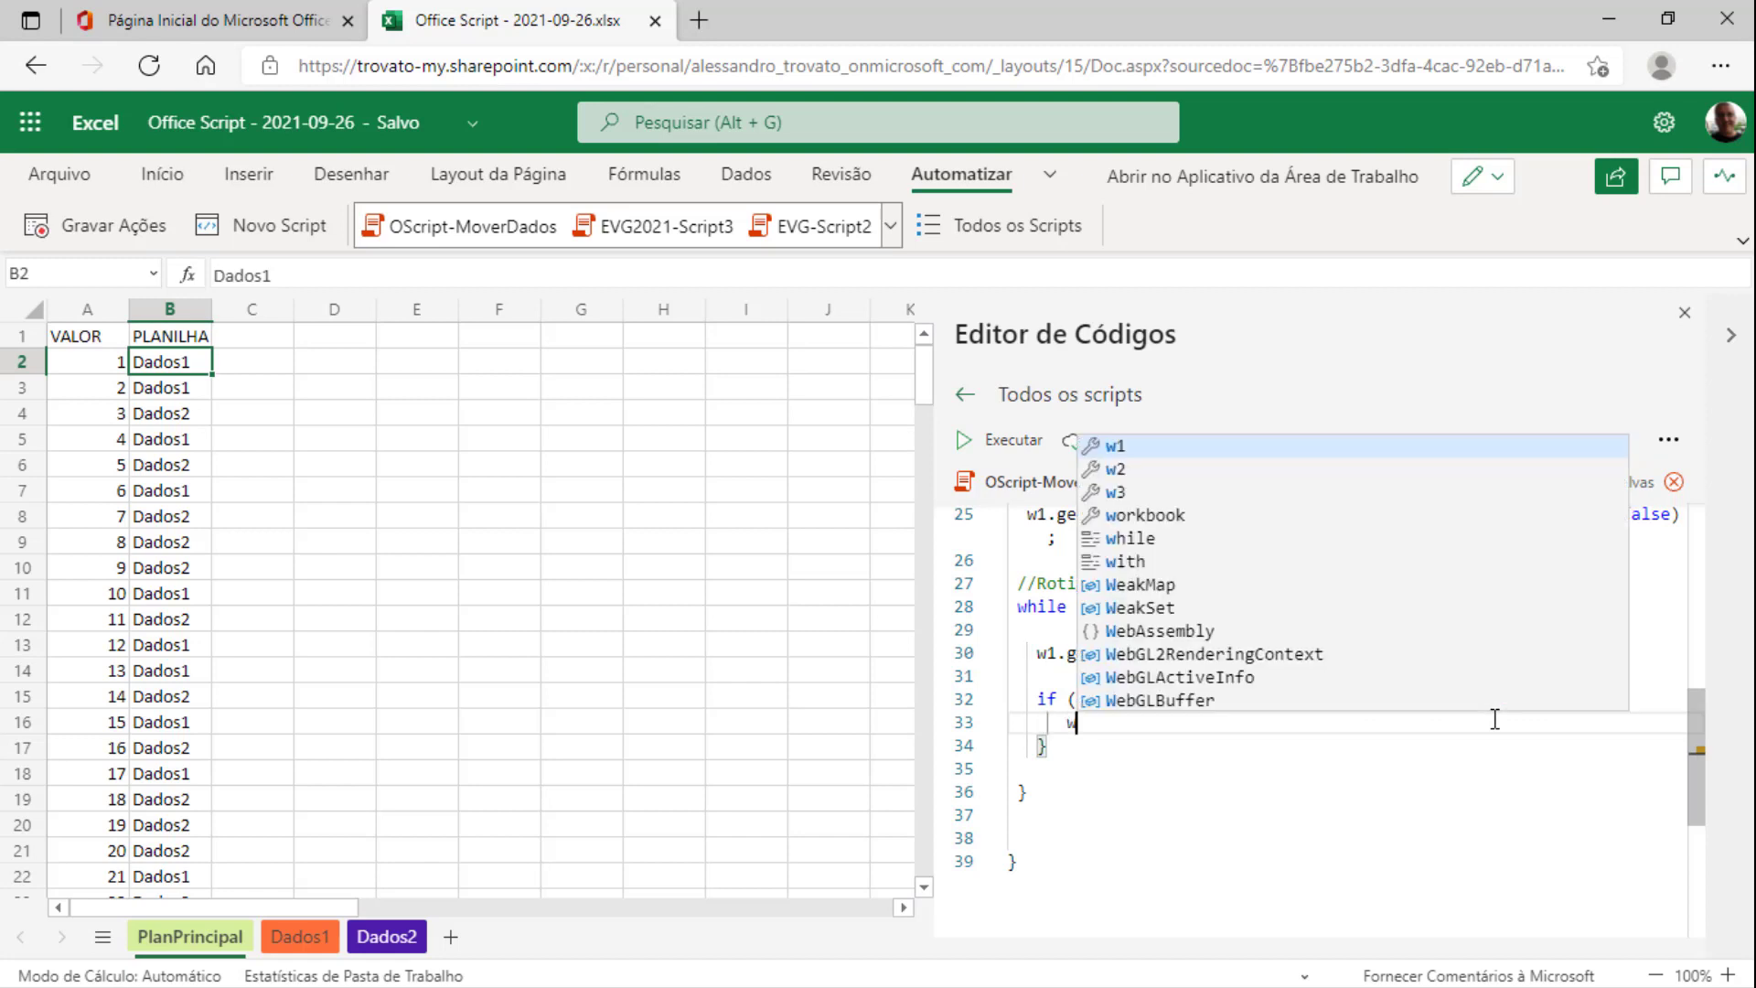
type("1.getC")
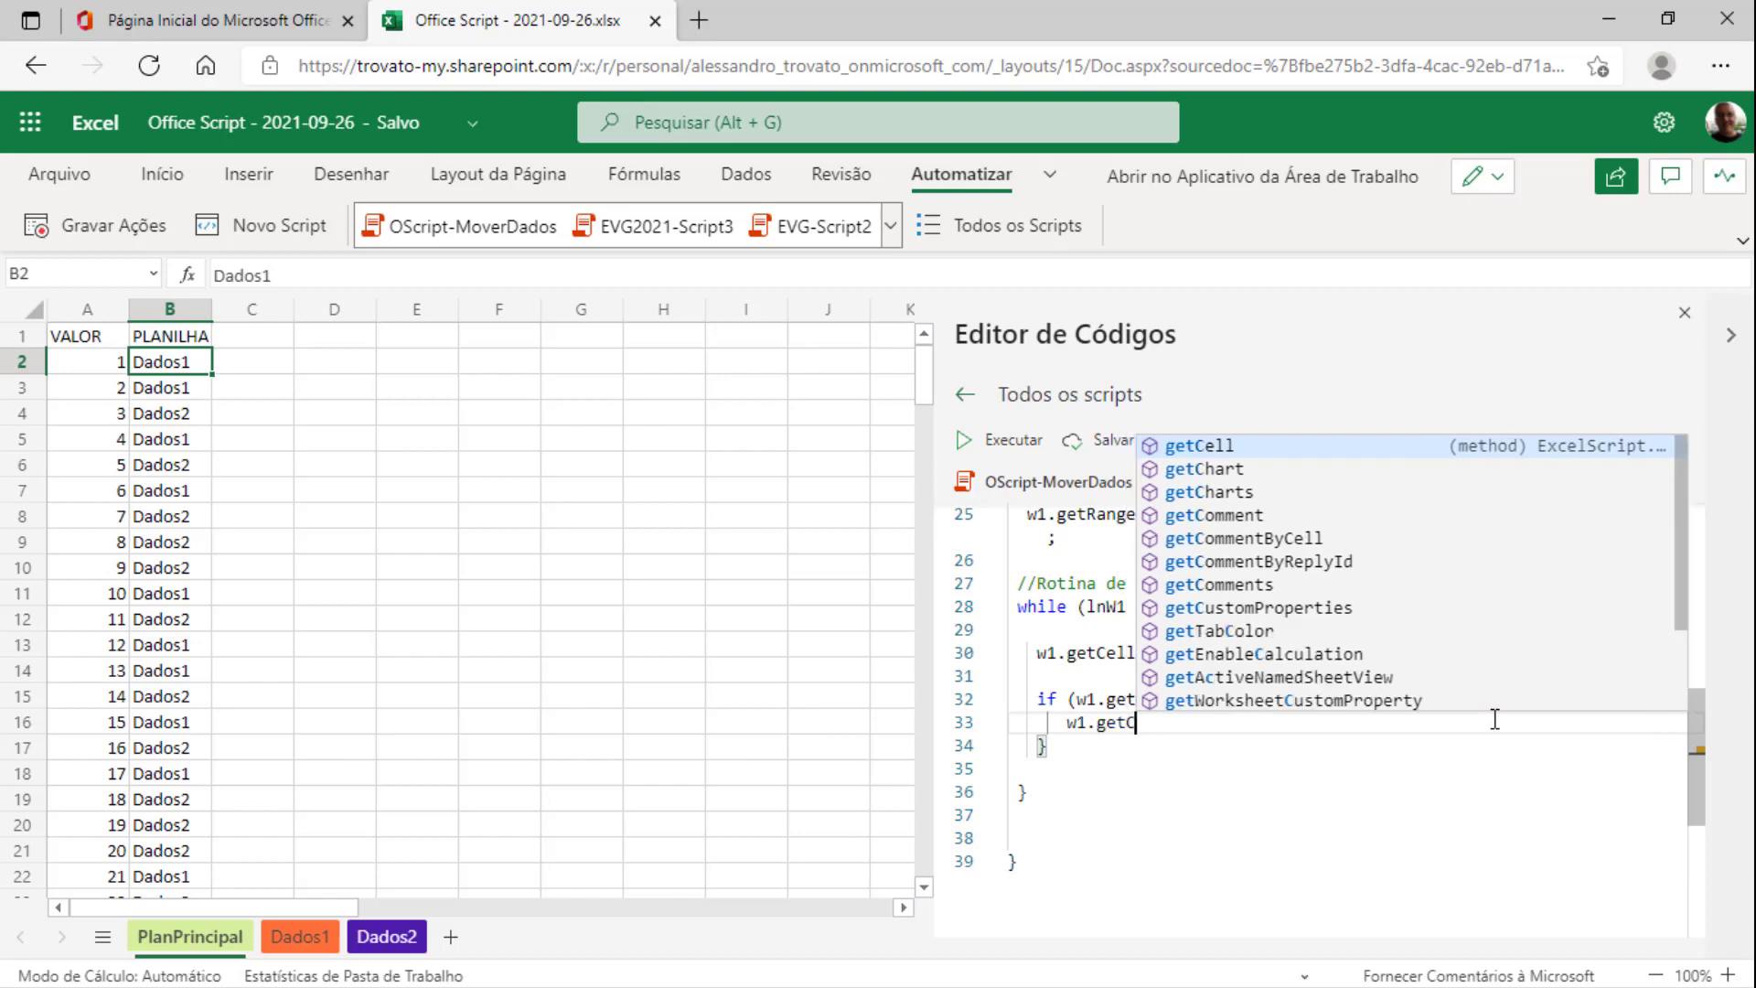
type("ell(")
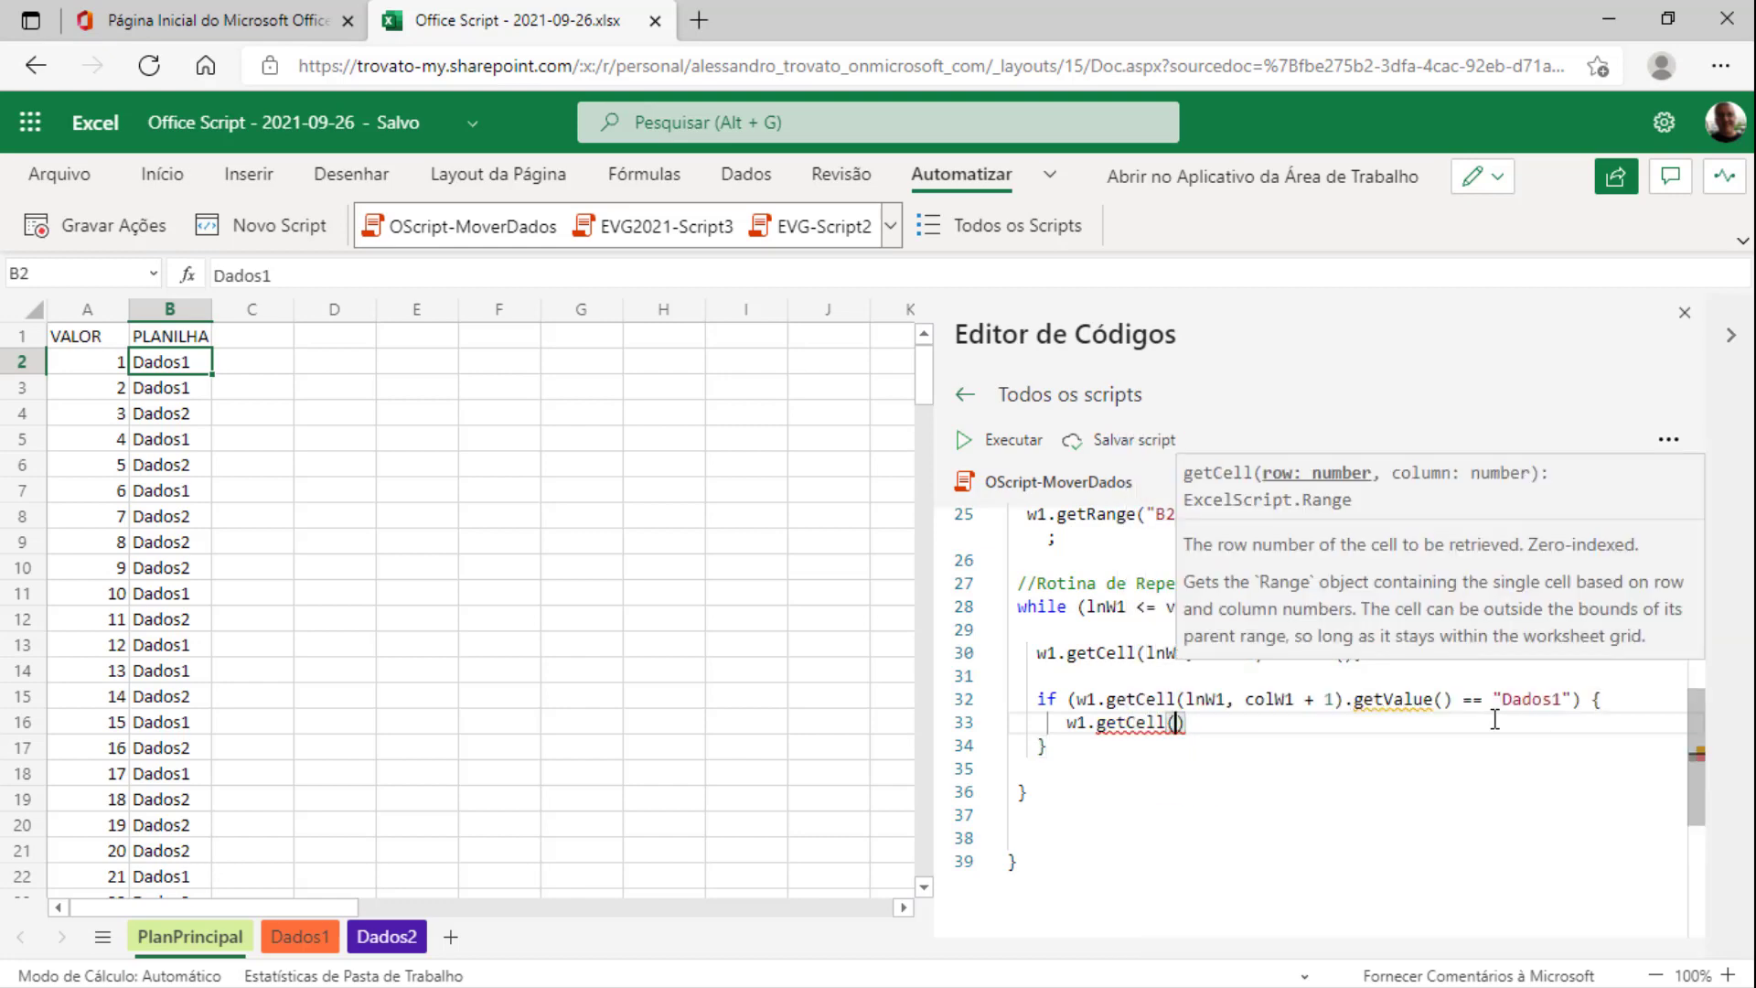
type("l")
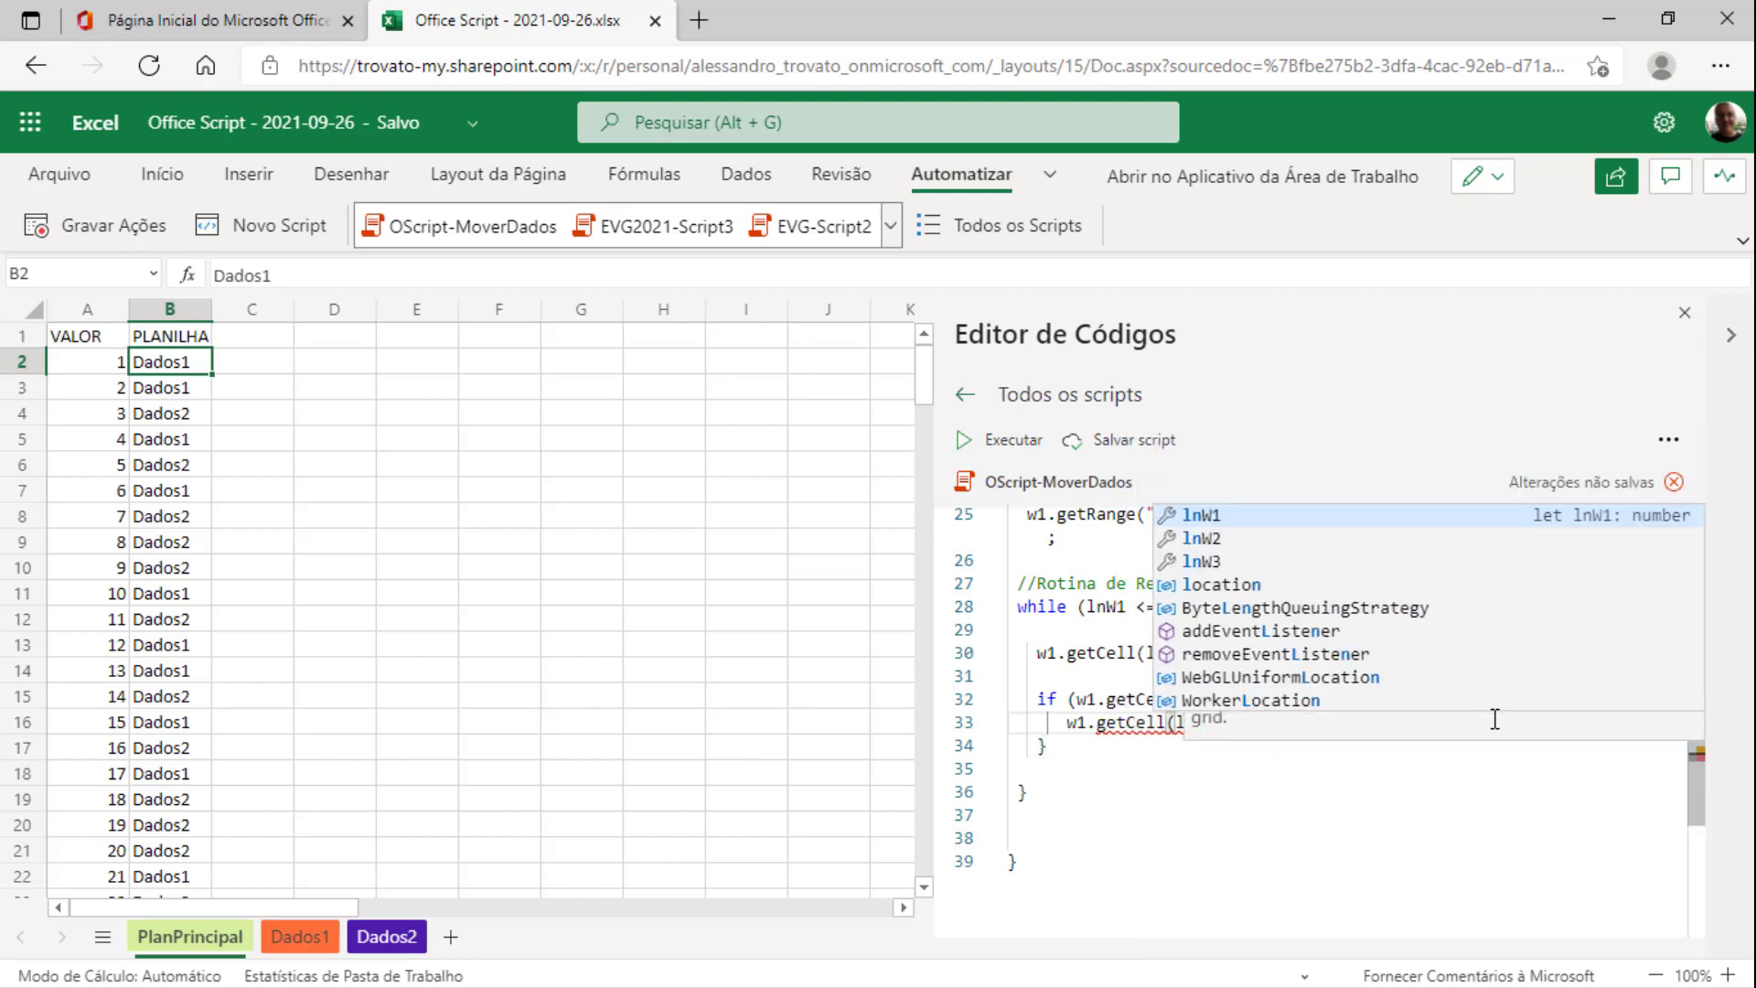
type("nW1, ")
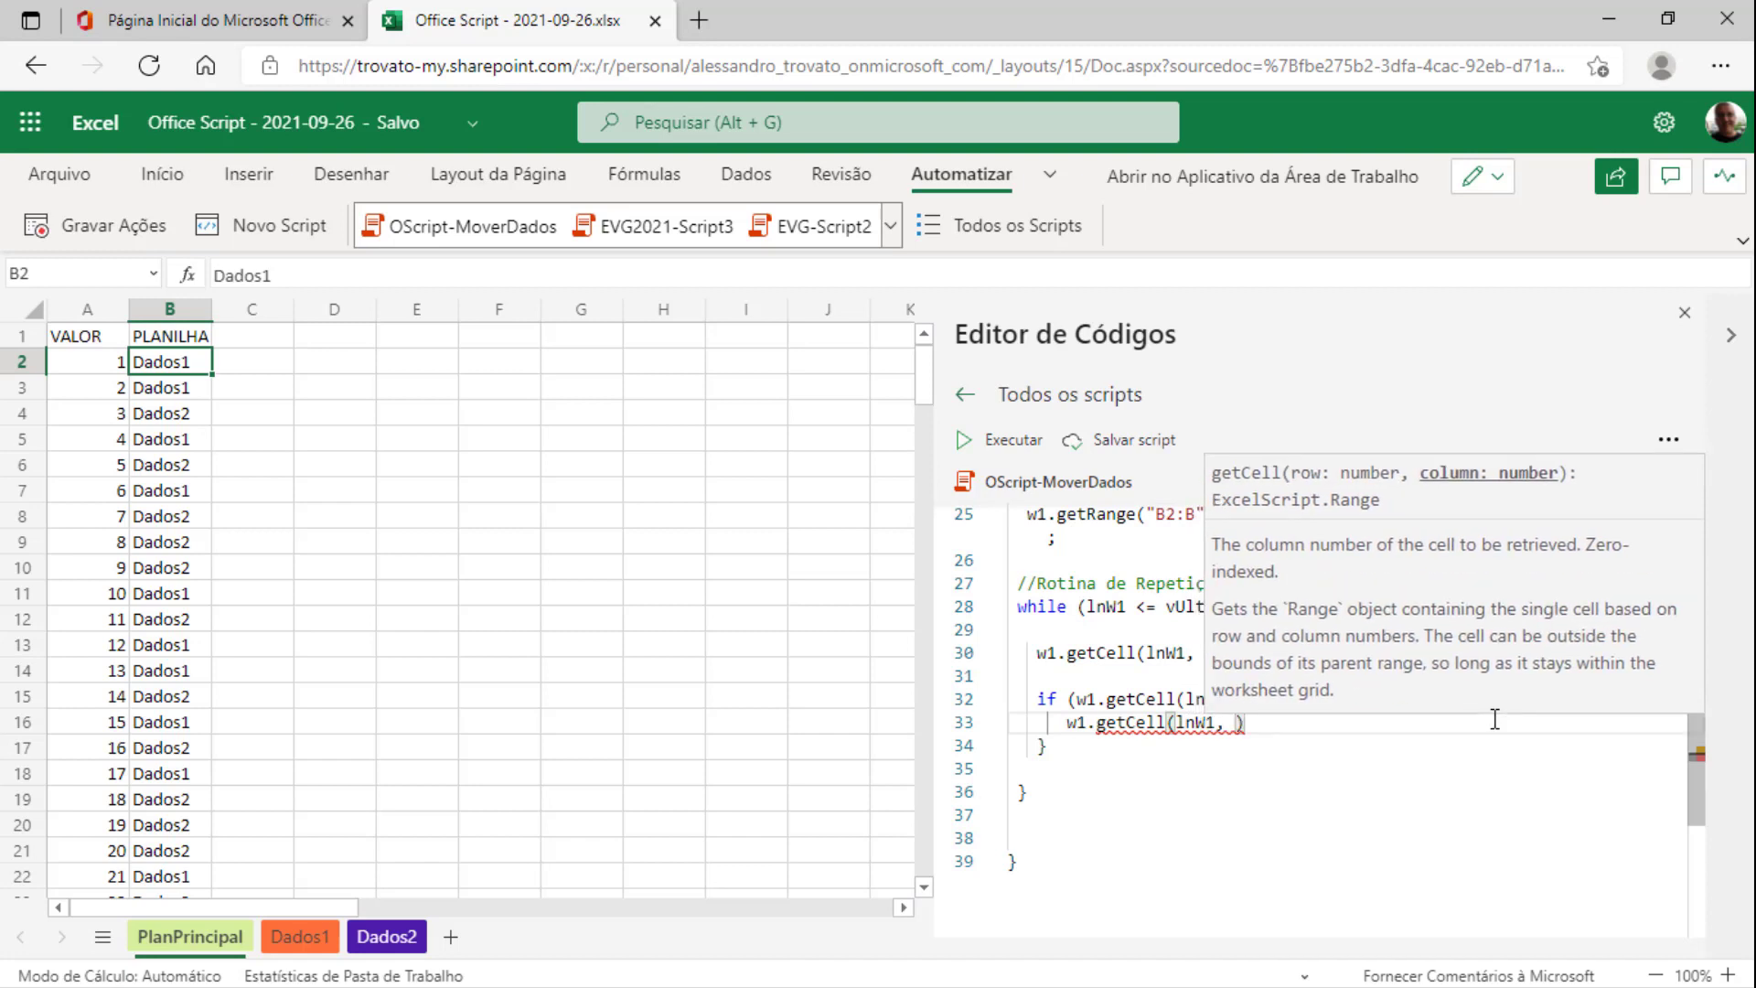
type("colW1")
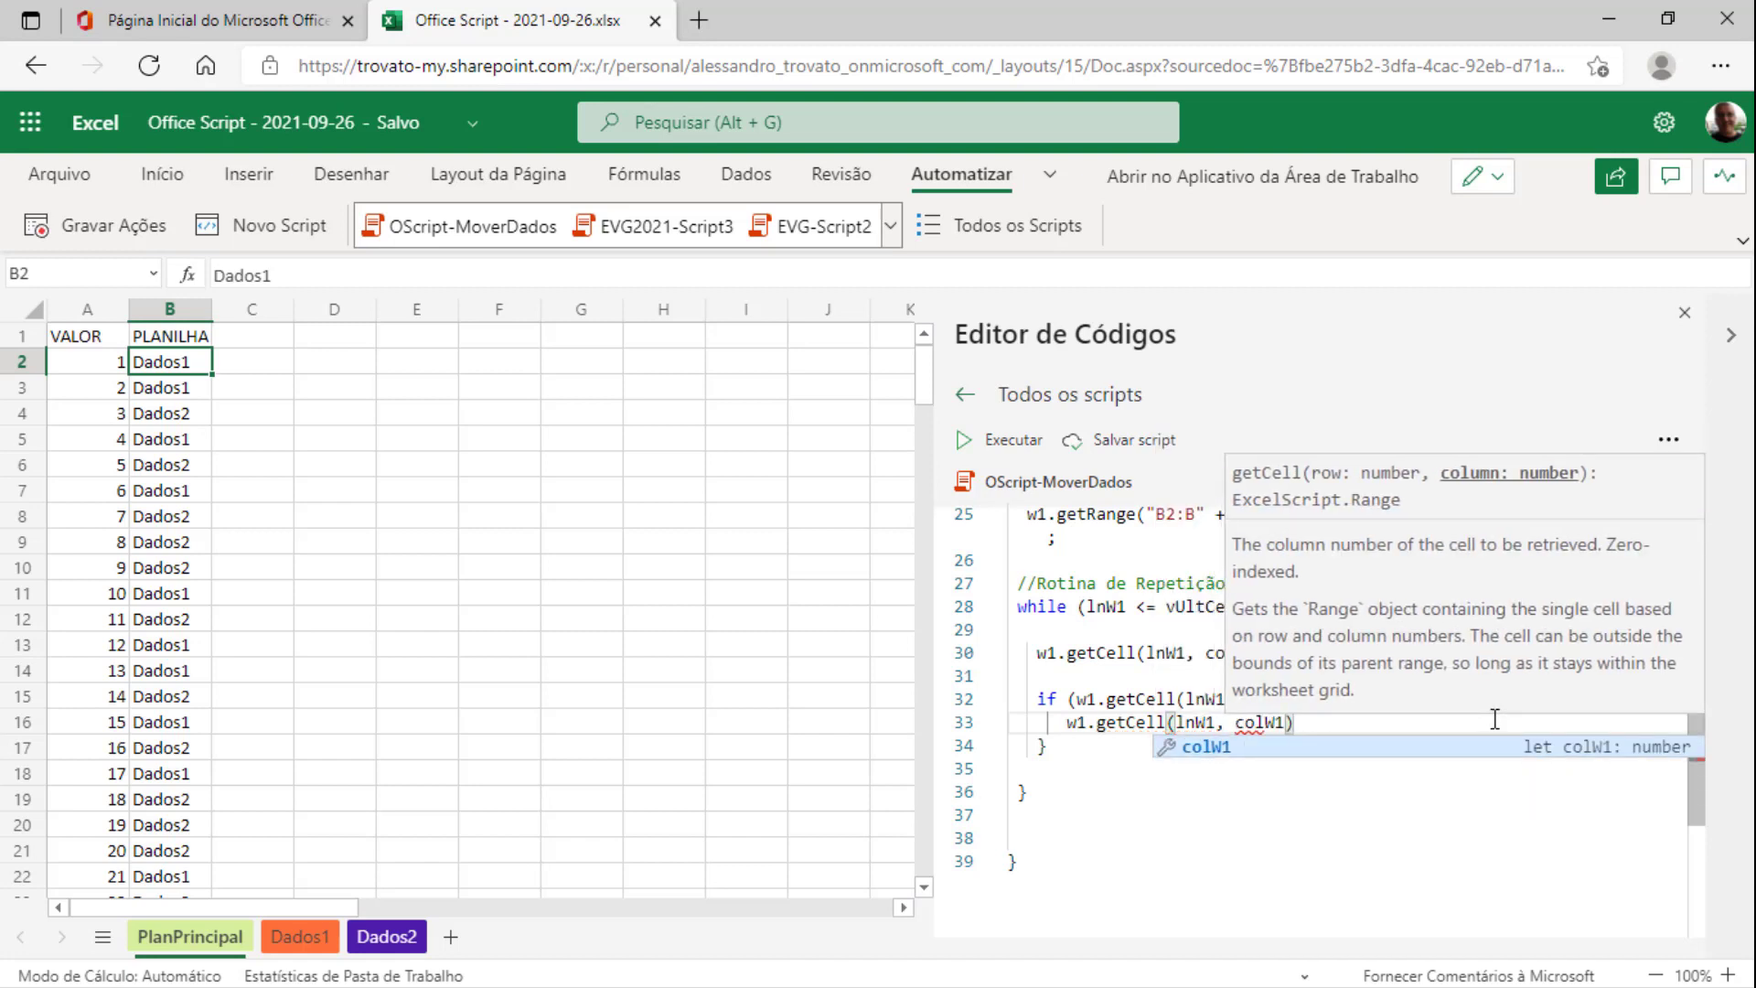
key("Escape")
key("Right")
type(".")
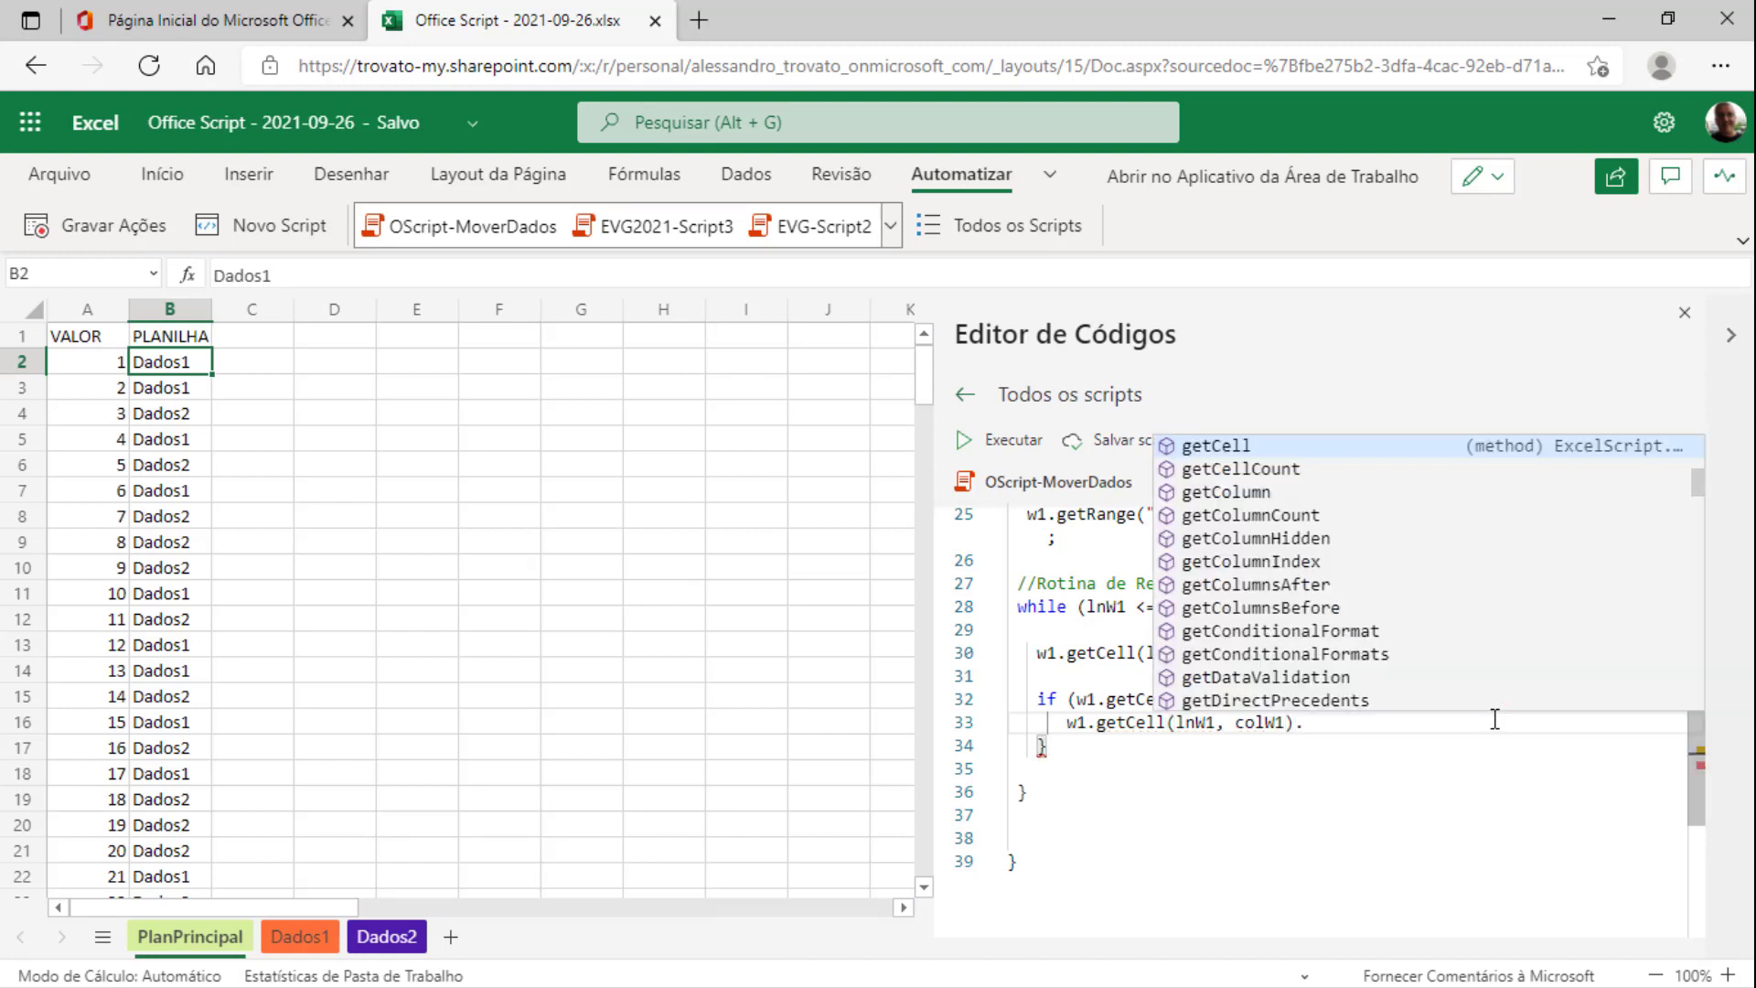
type("get")
type("Resi")
key("BackSpace")
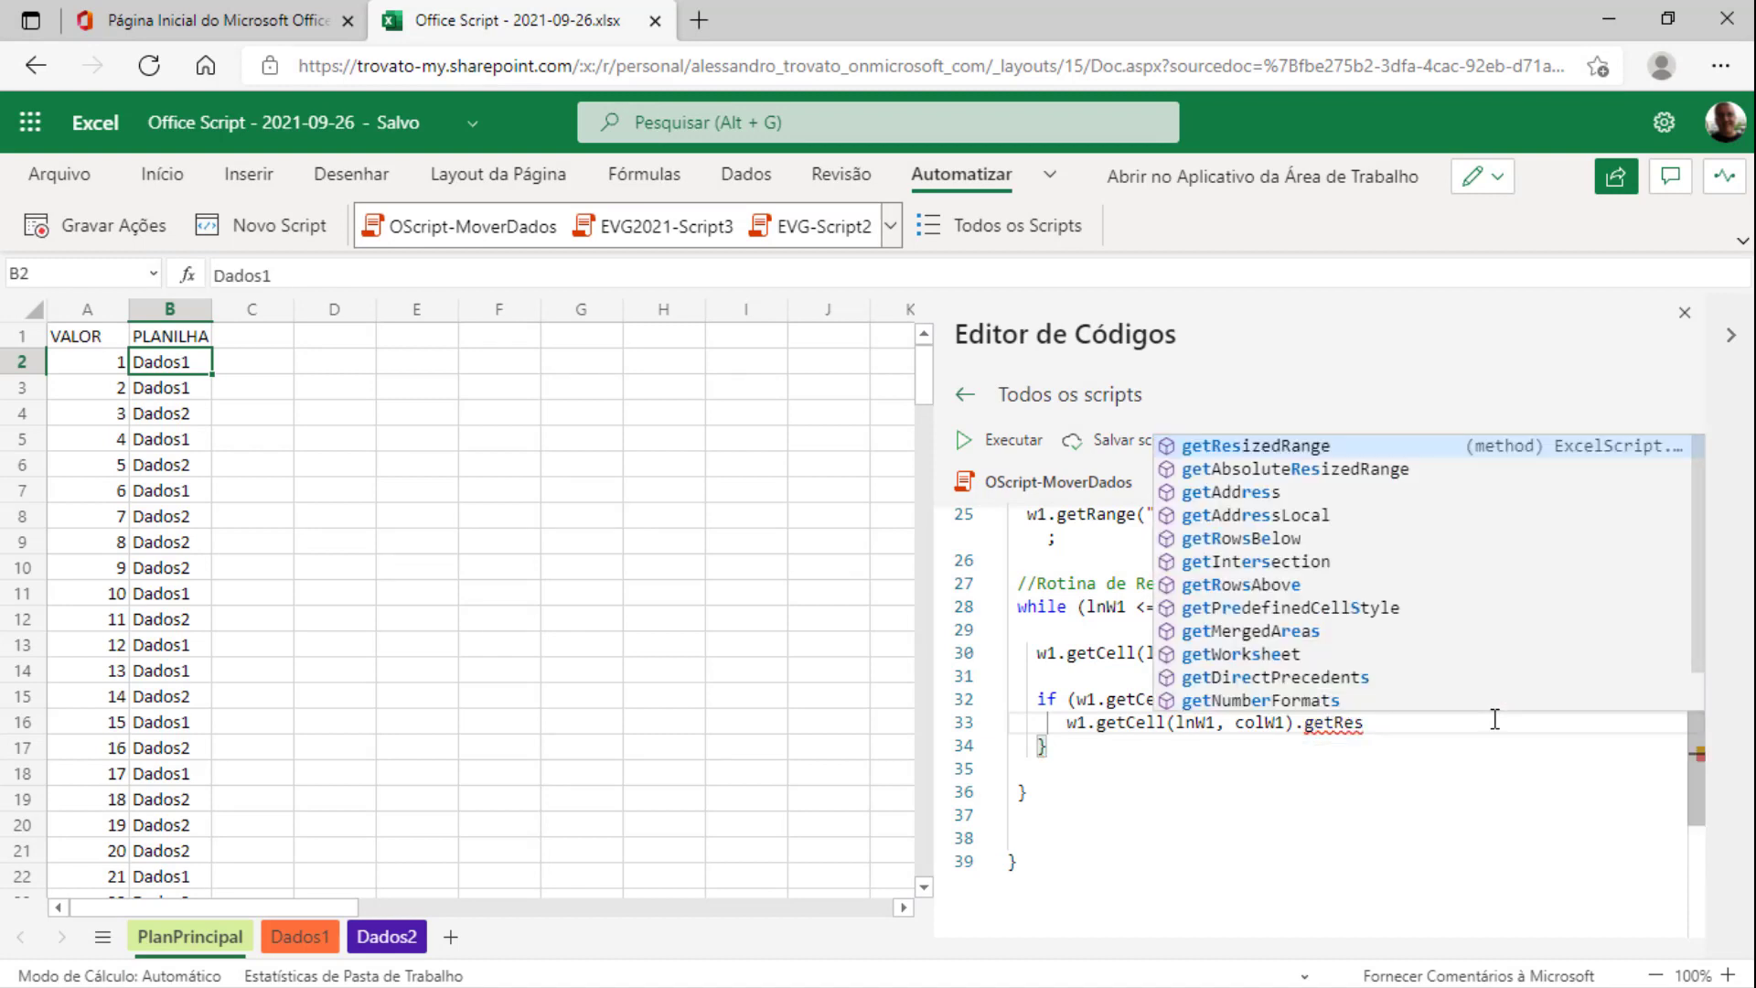
key("Tab")
type("(")
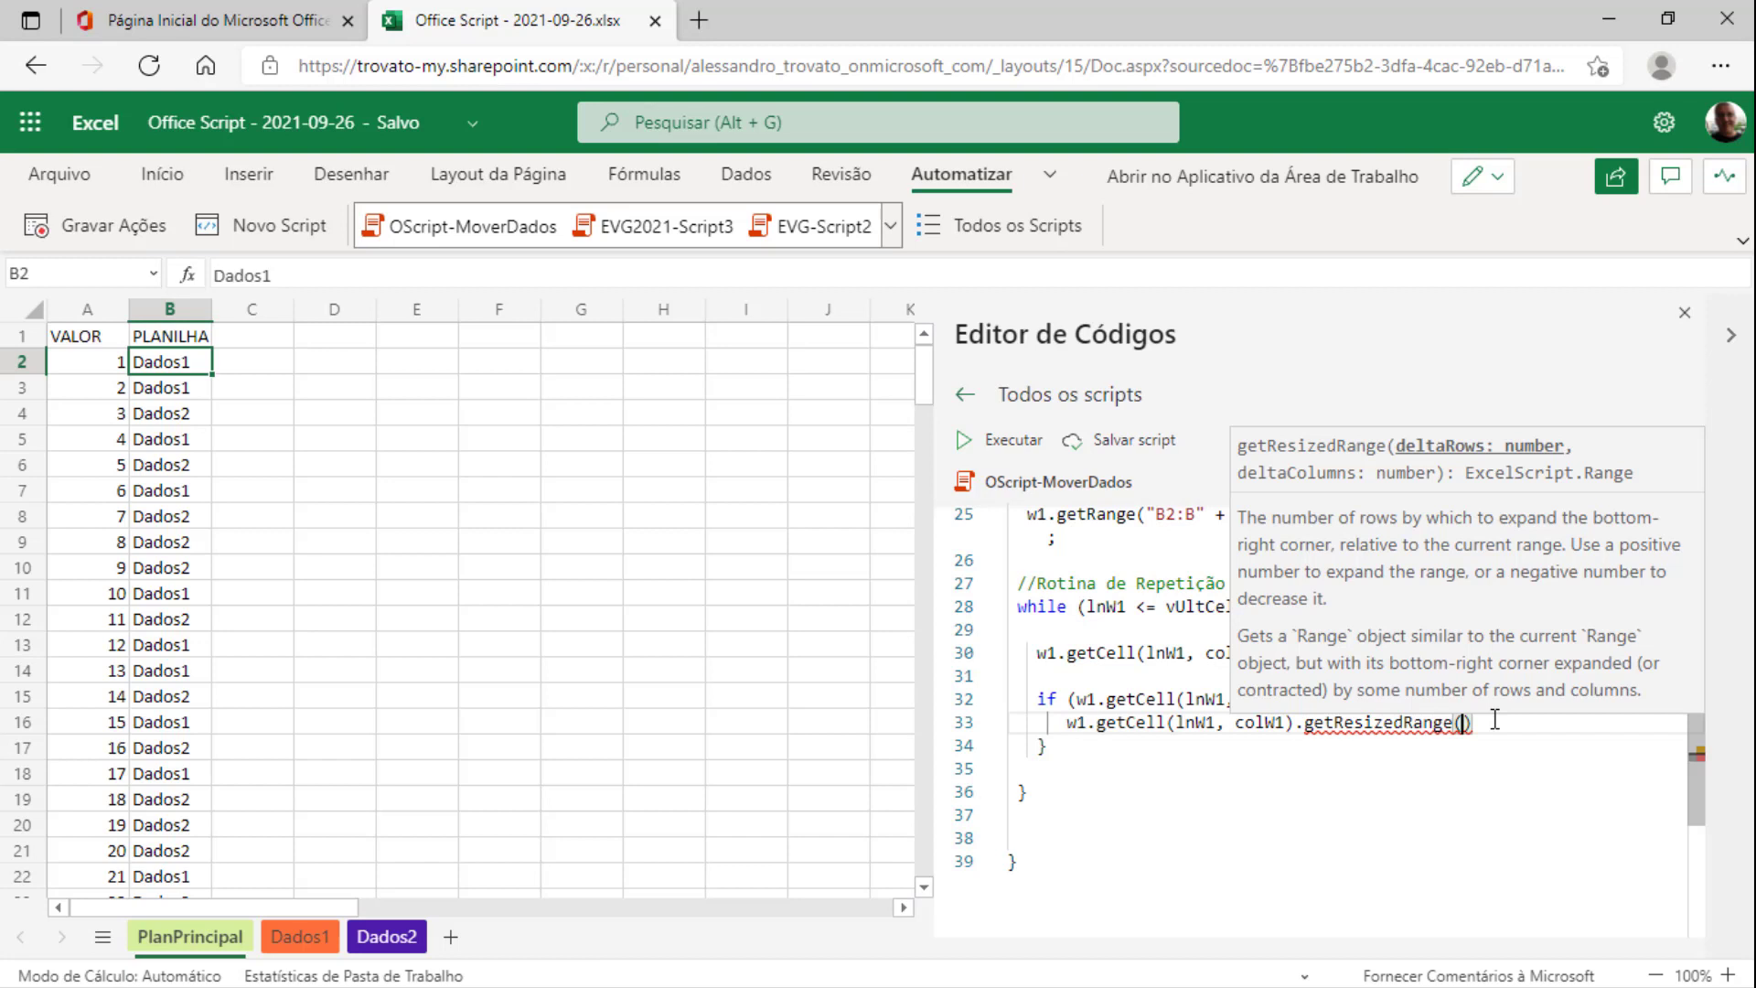
type("0,")
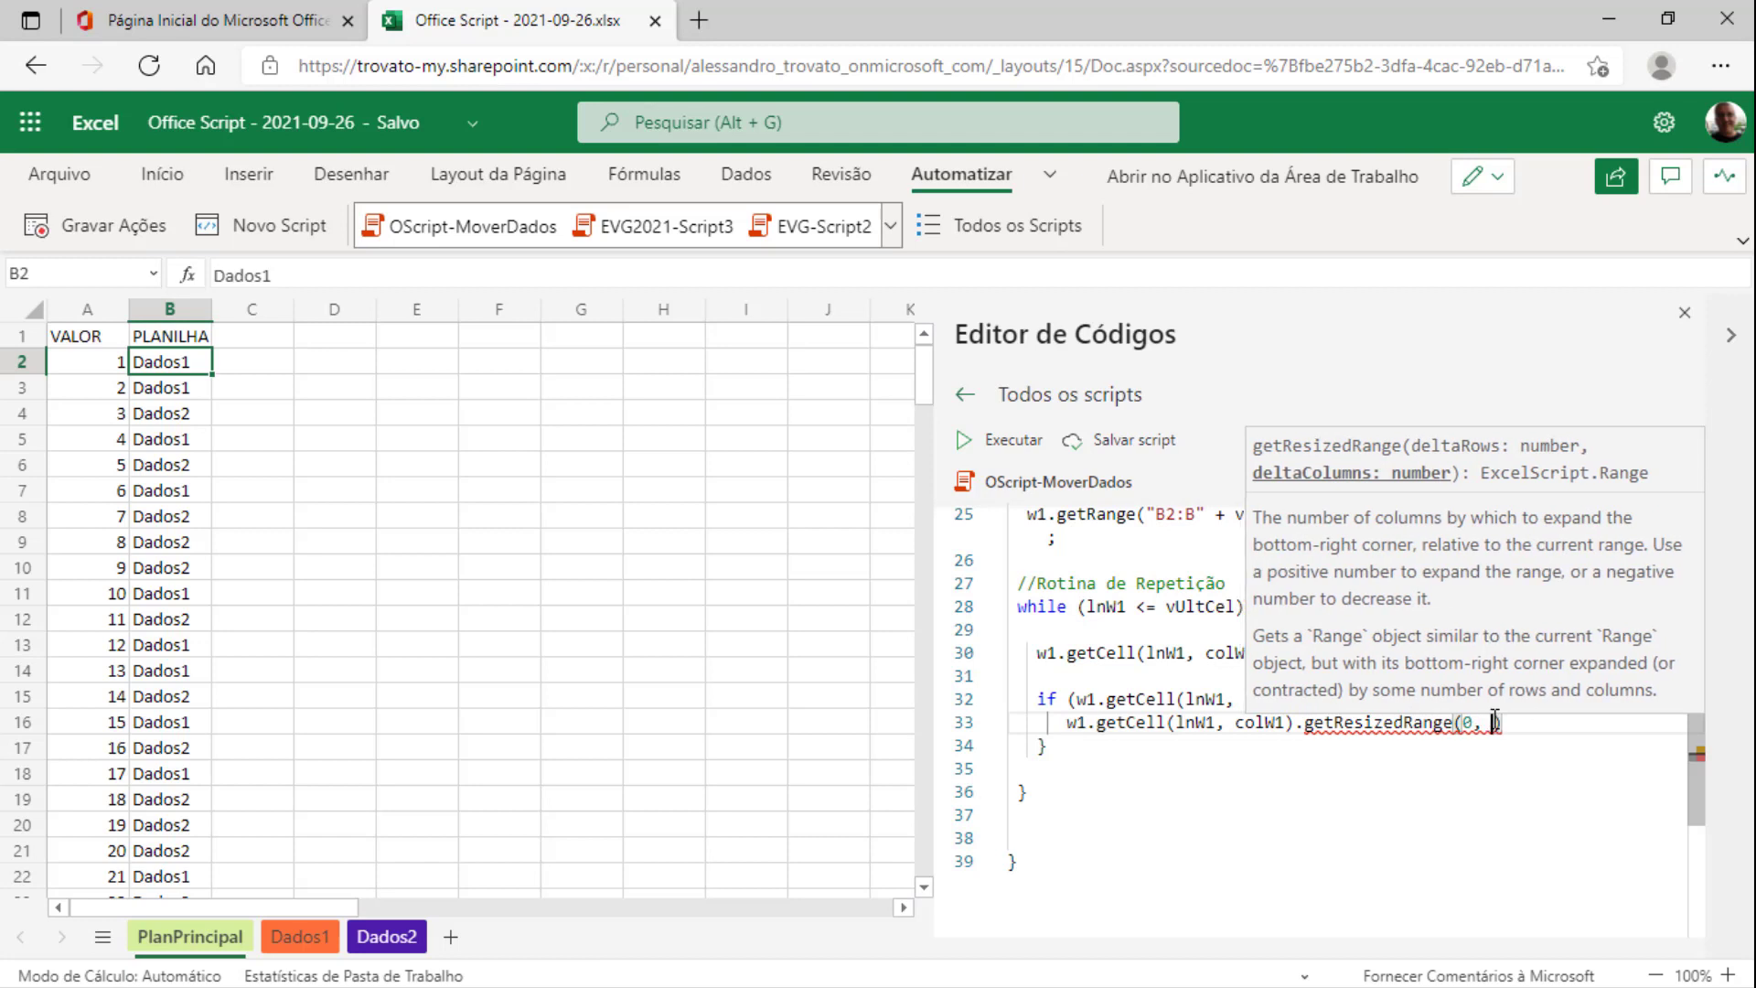
type(" col")
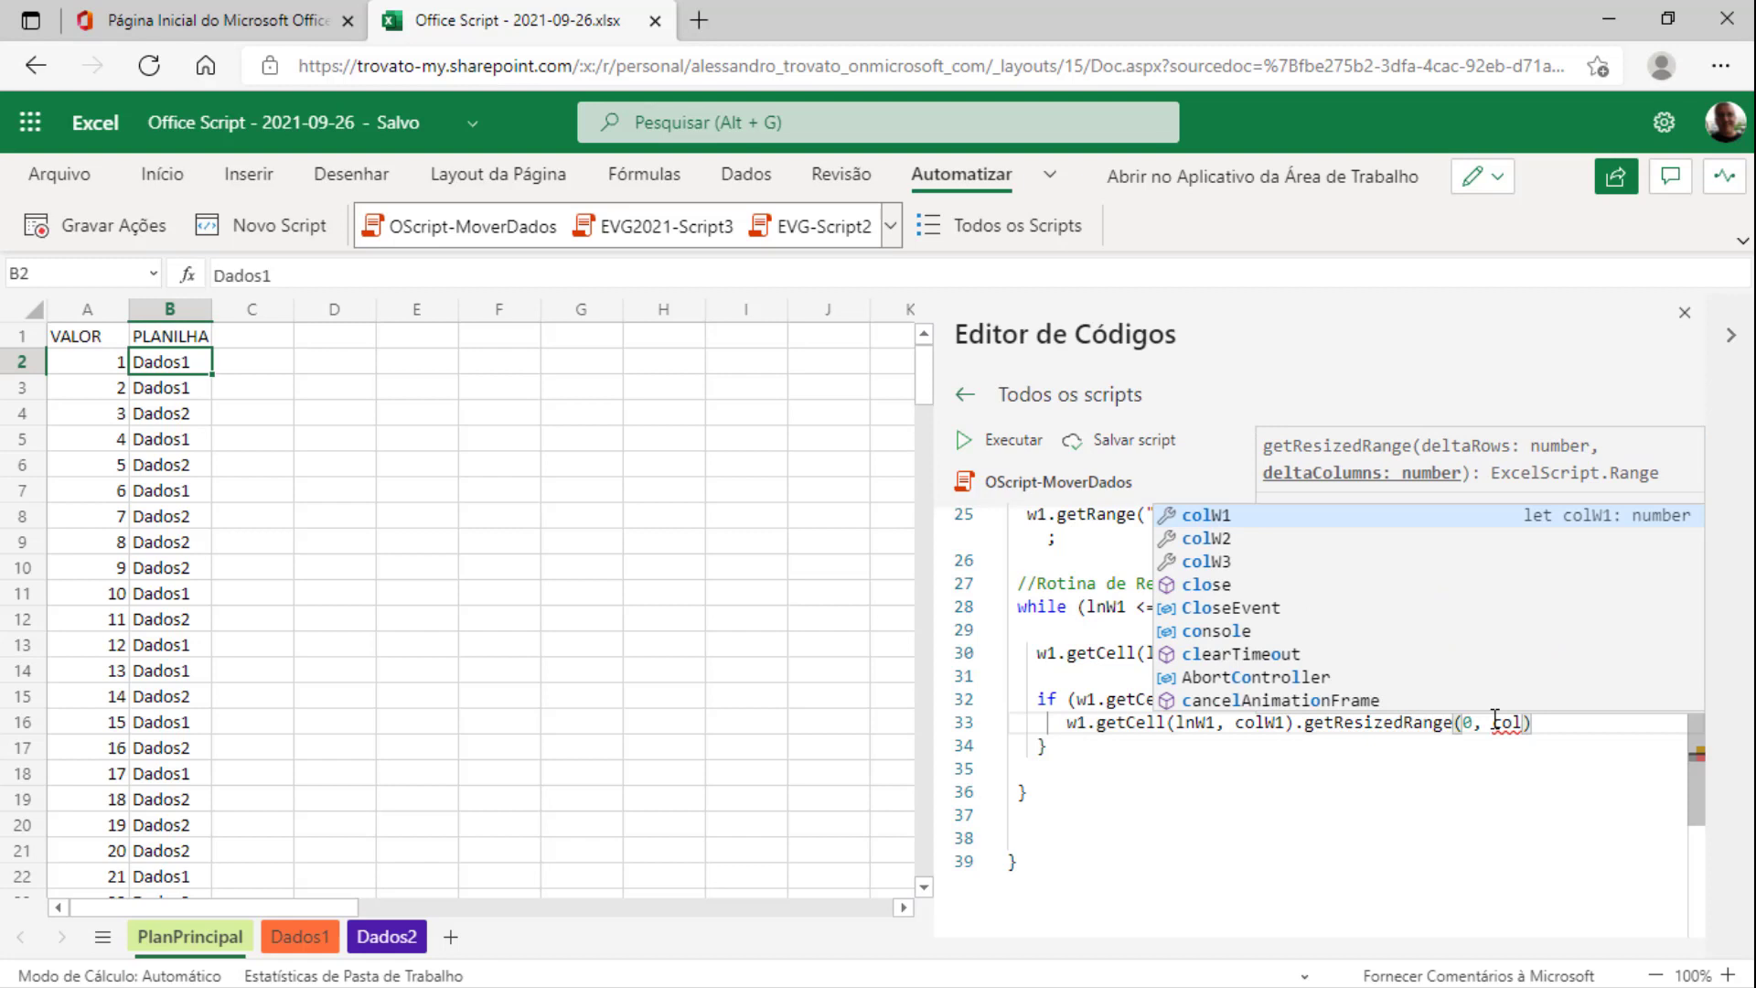
type("W1 + 1")
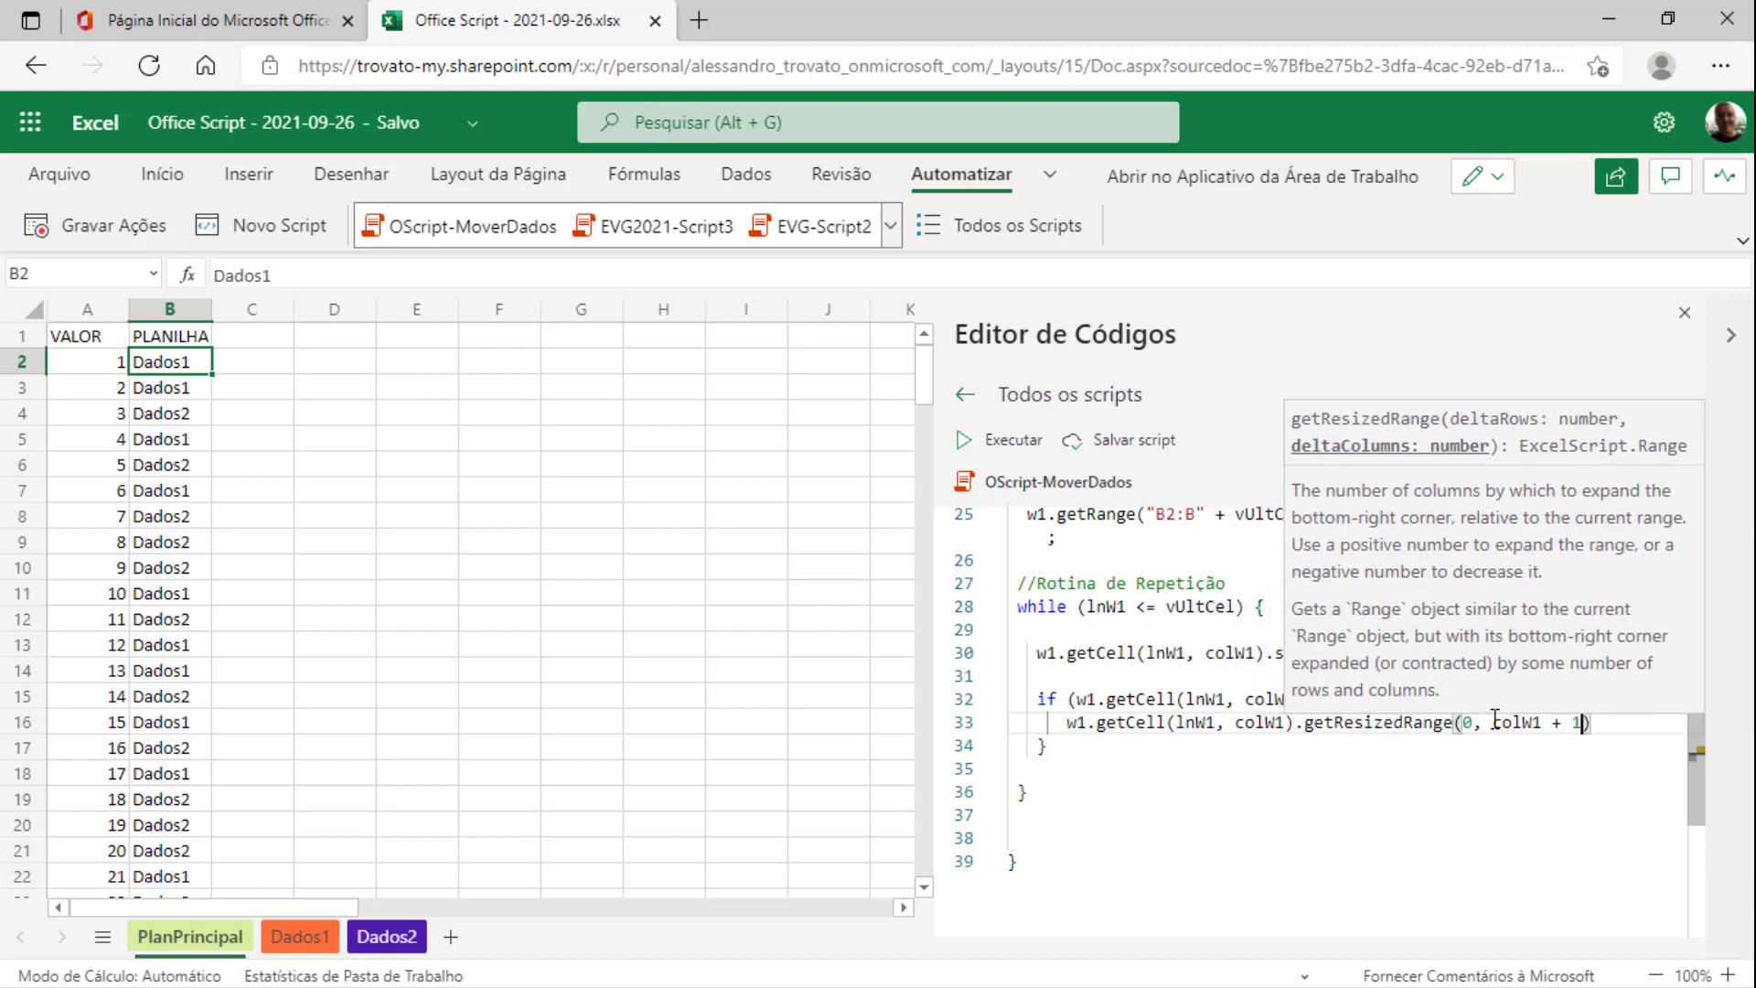
type(").")
type("select(")
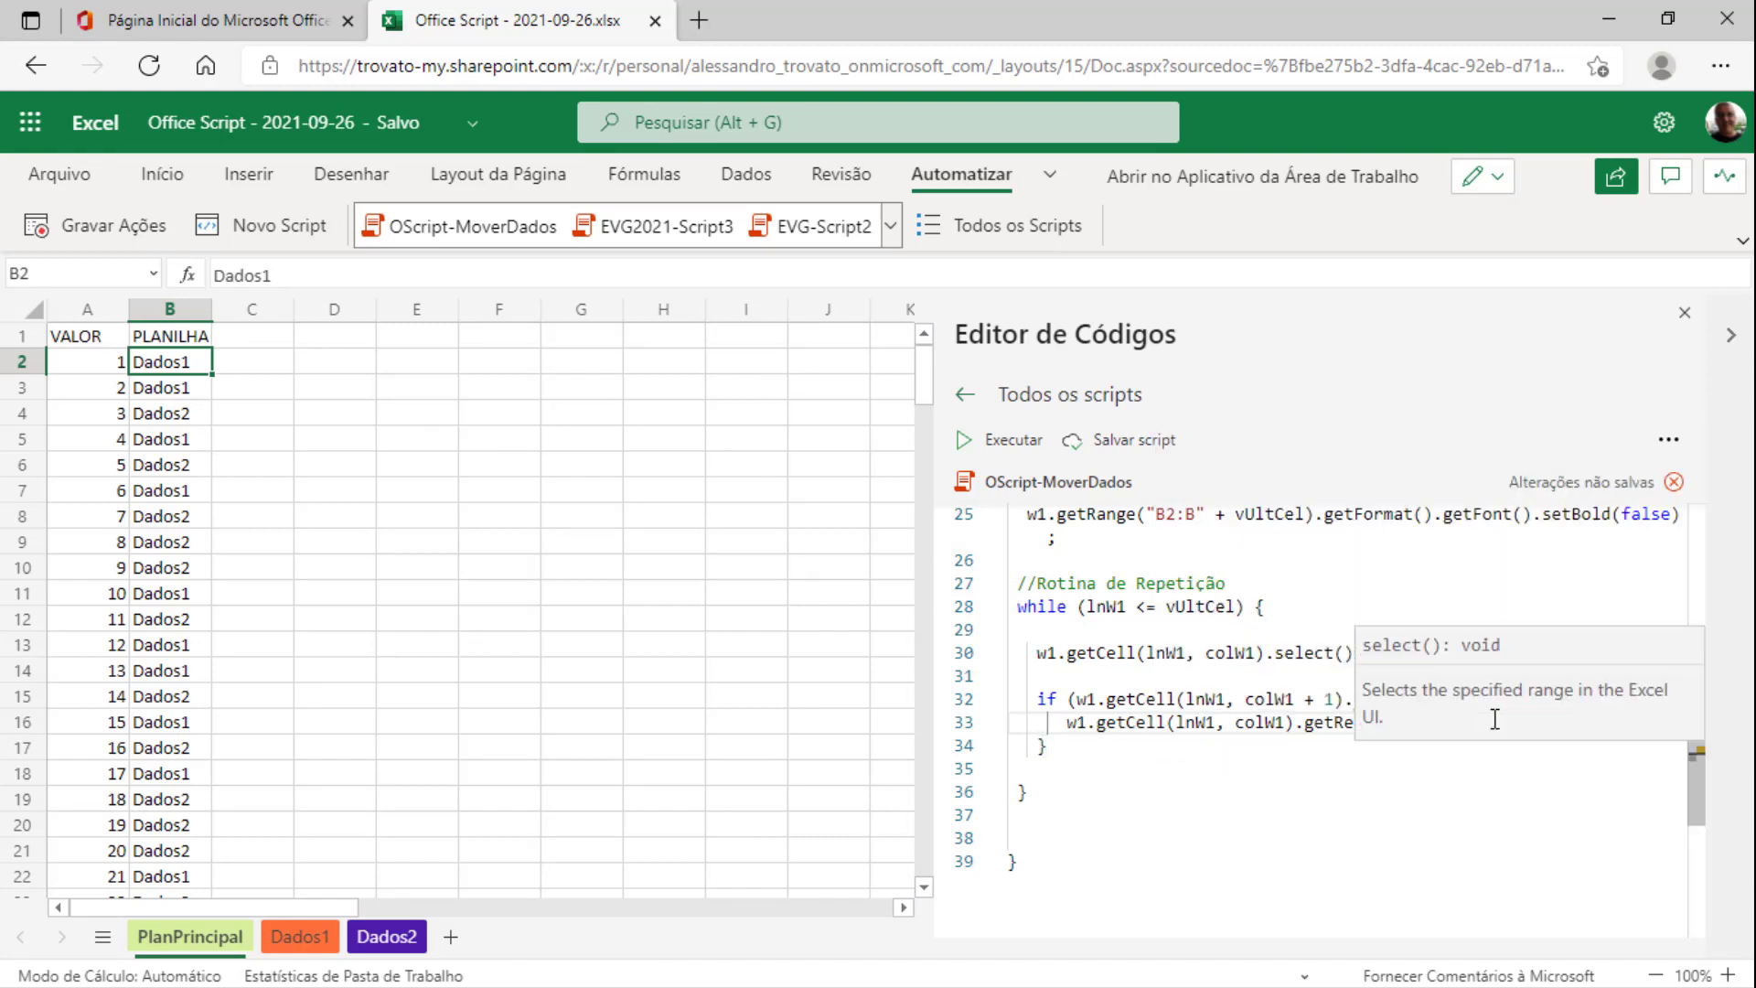
type(")")
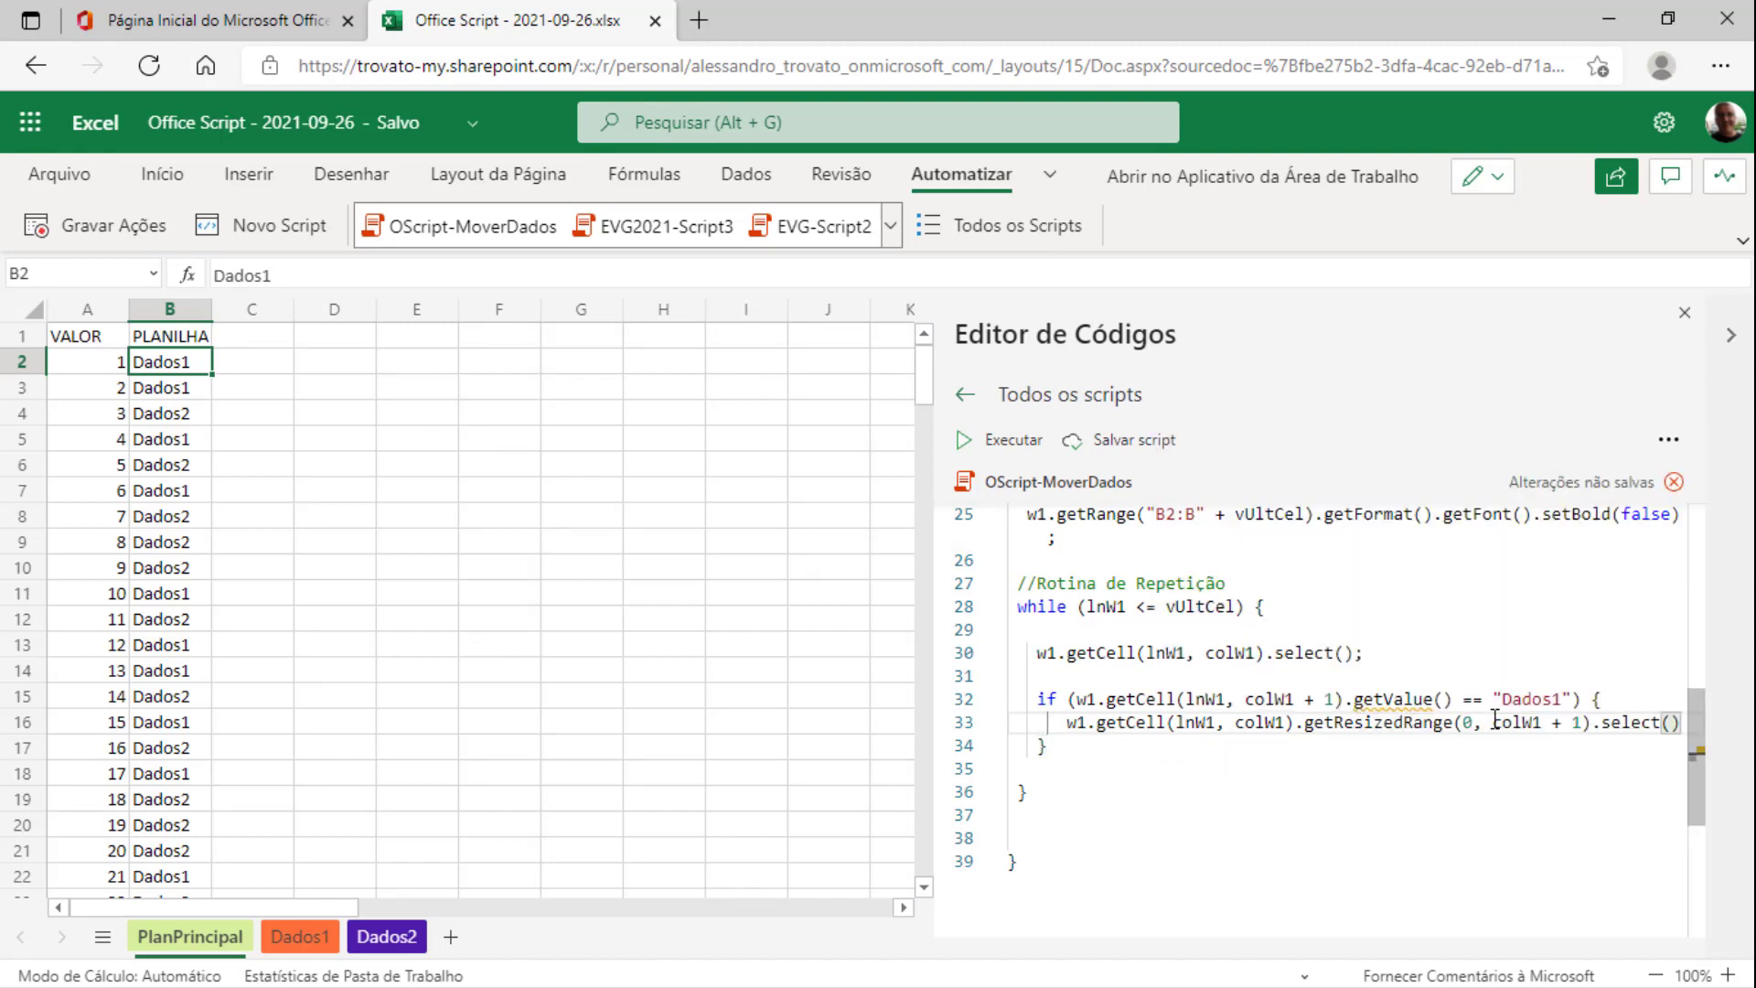
type(";")
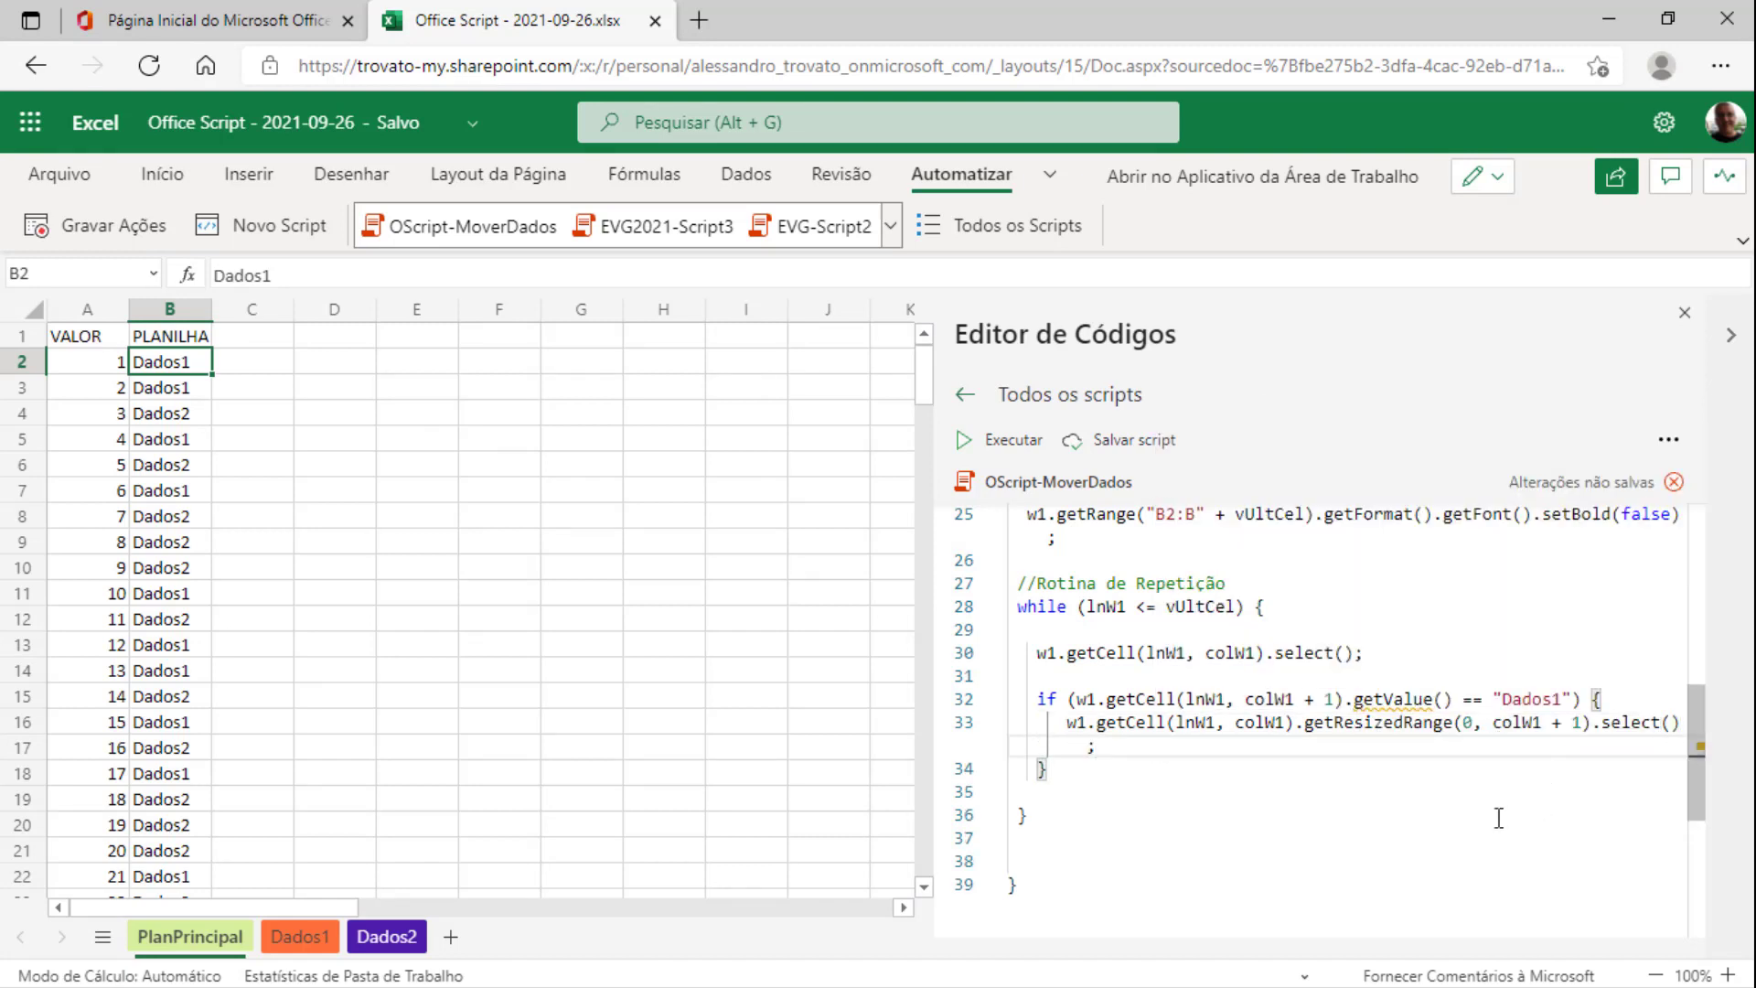
key("Return")
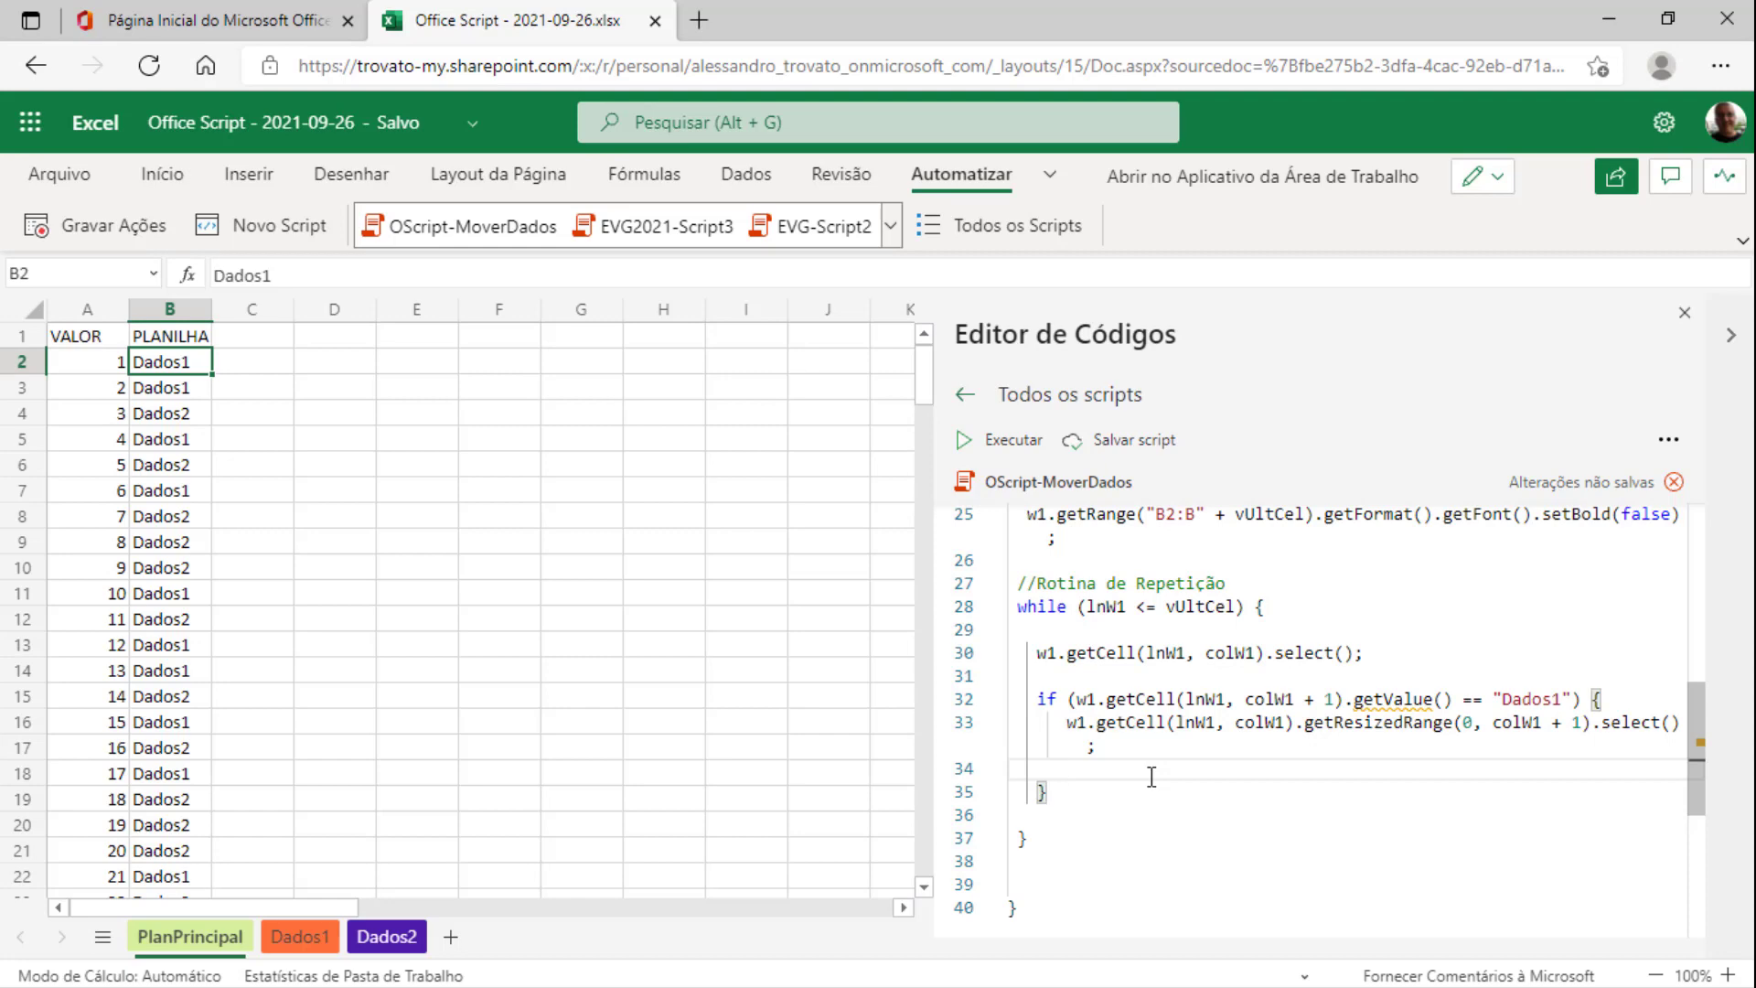
Add w1.getCell(lnW1, colW1 + 1).getFormat().getFont().setBold(true); on line 34
type("w1.get")
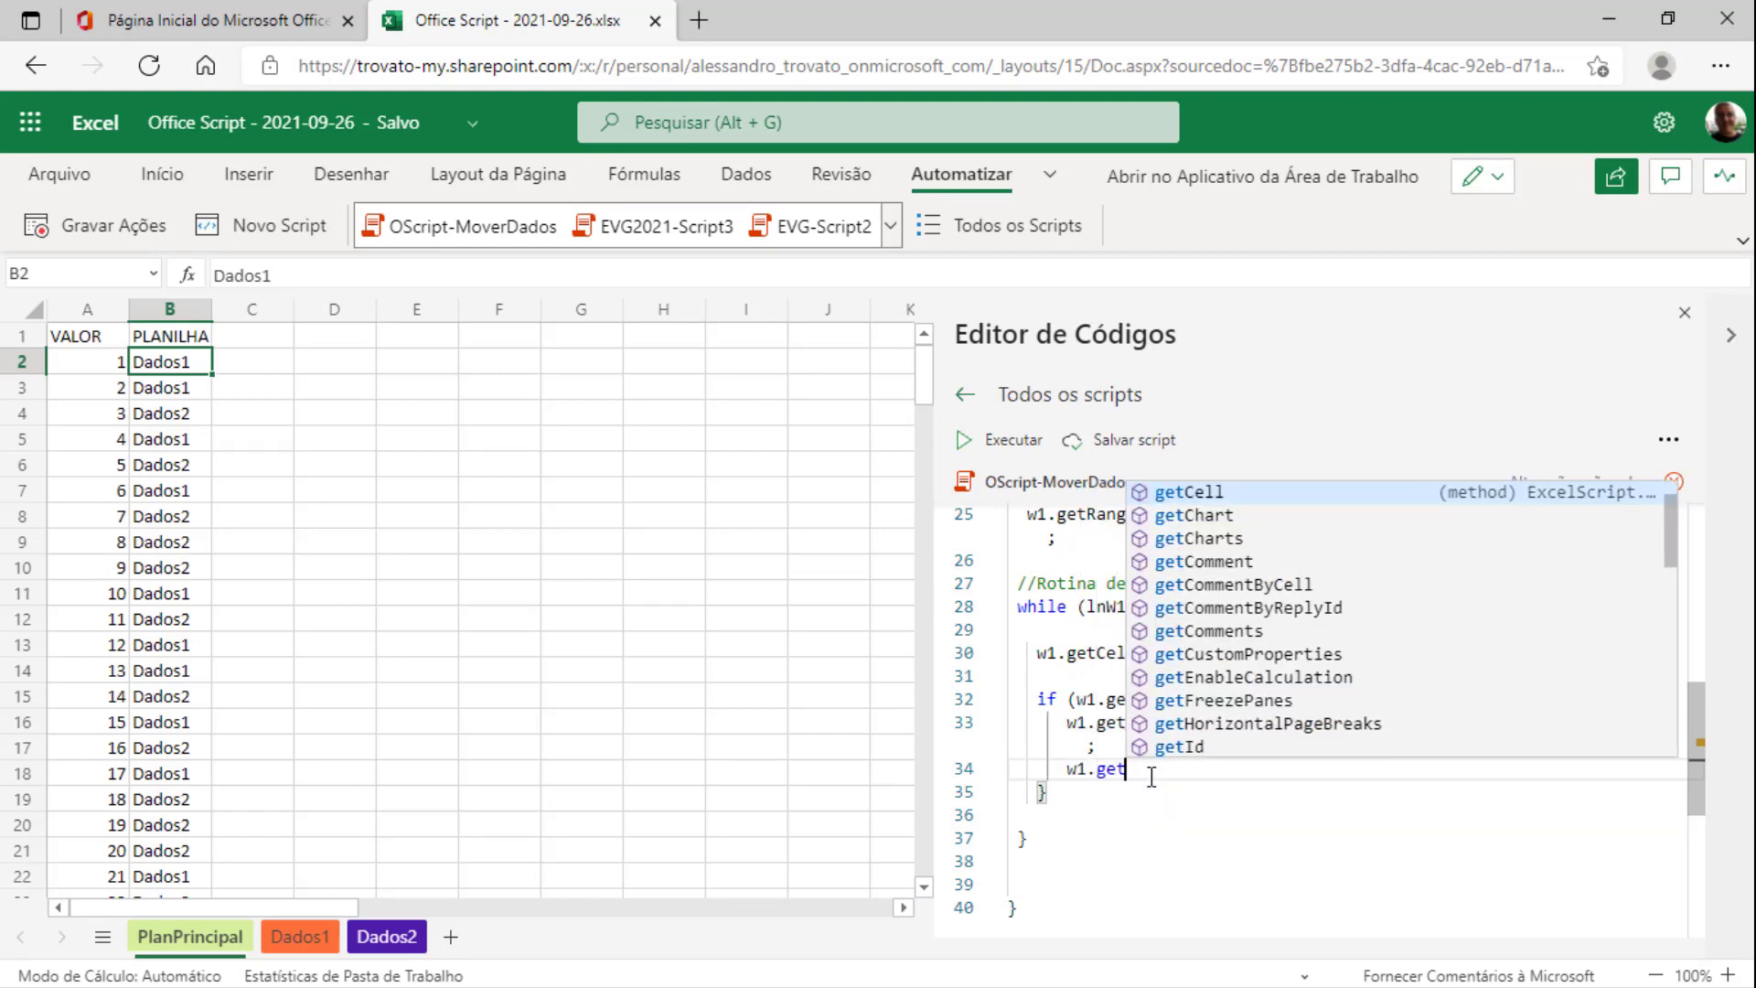
type("Cell(")
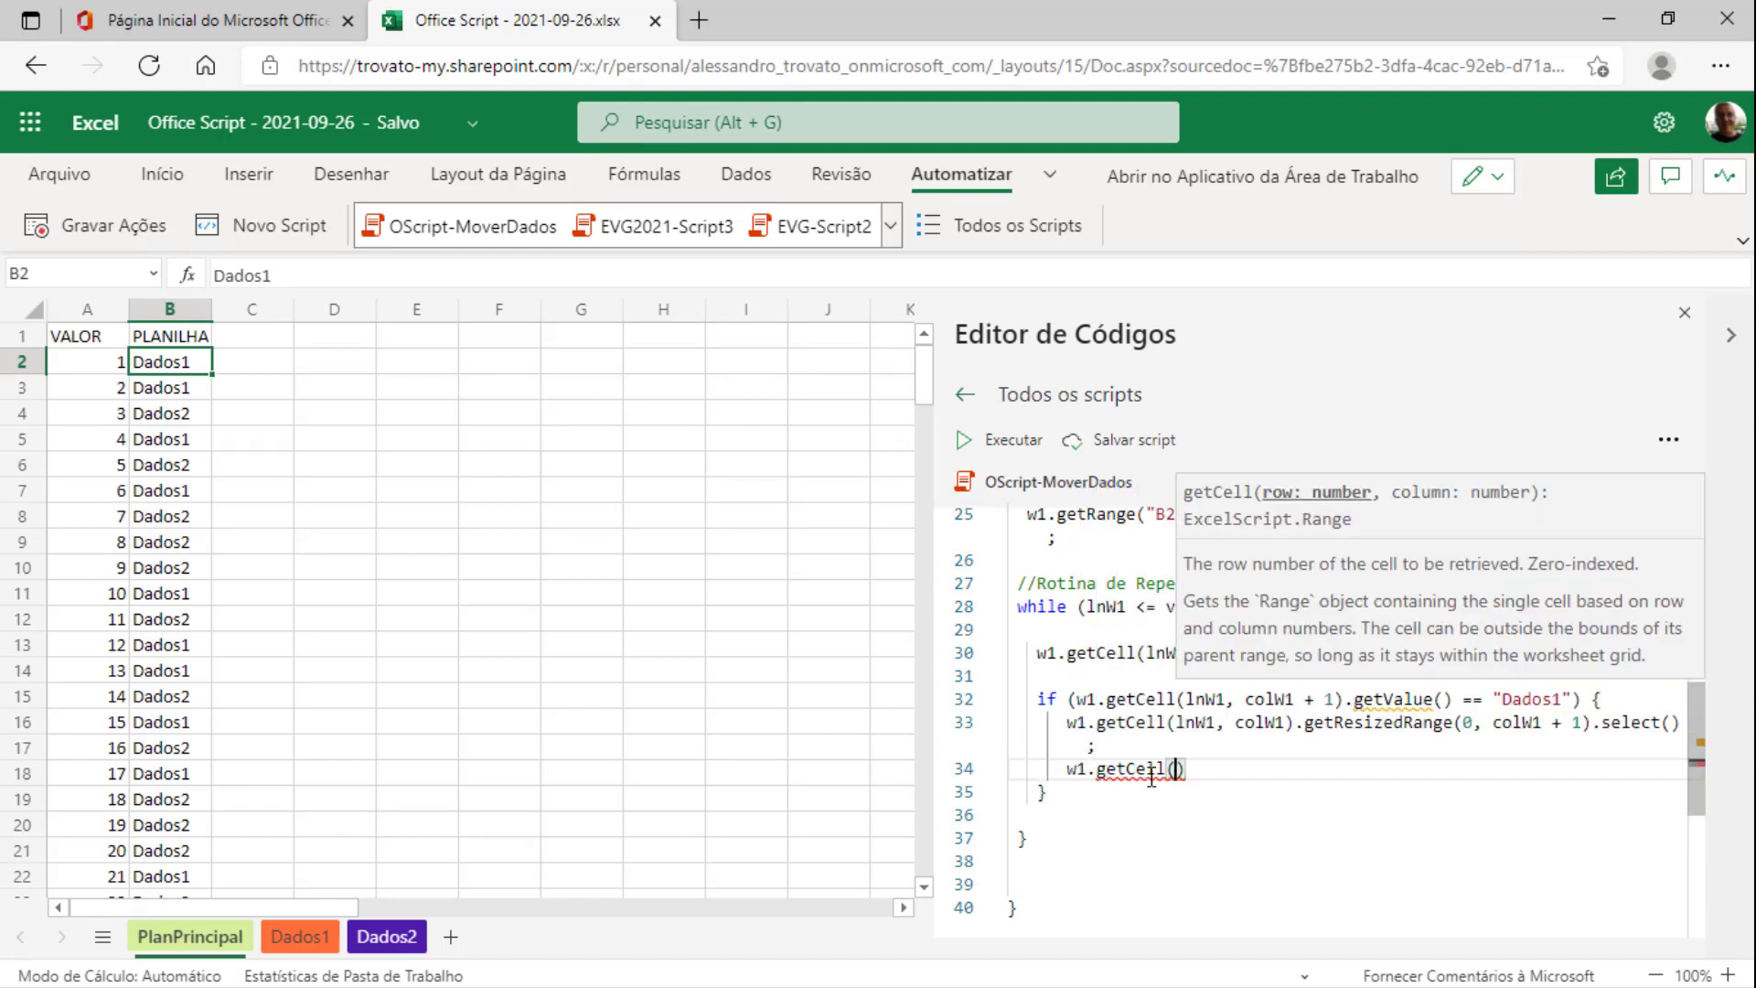
type("lnW1")
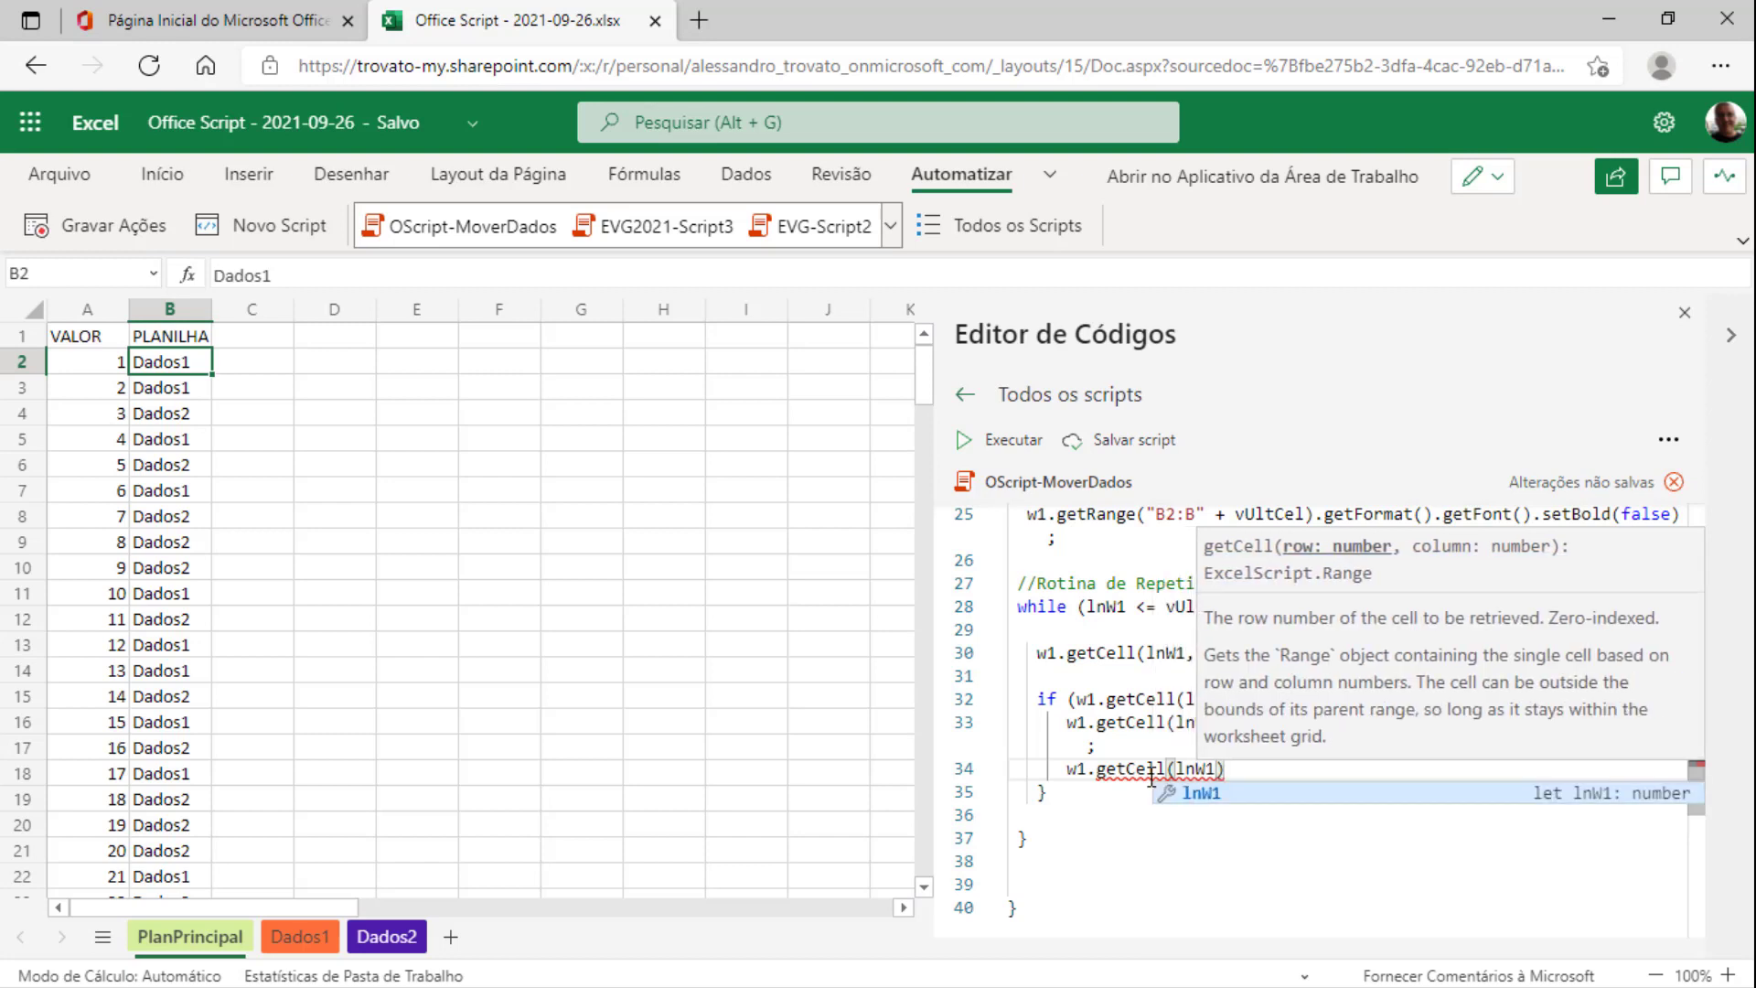
type(", colW1 ")
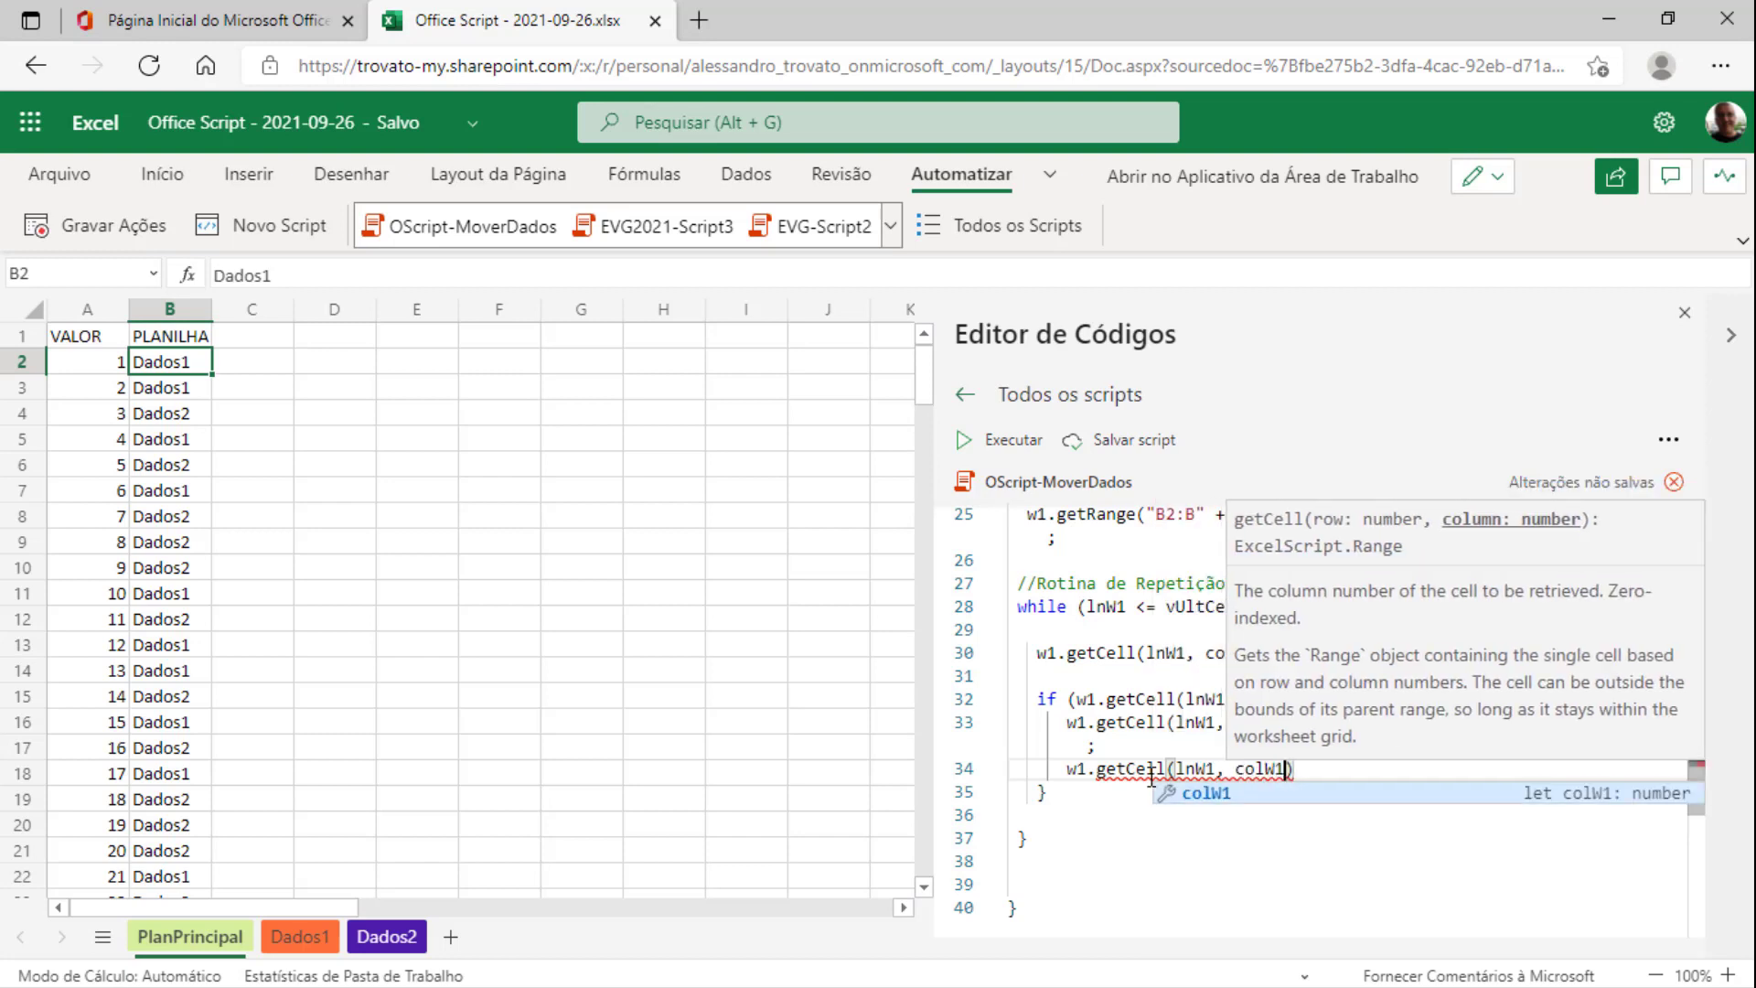
type("+ 1)")
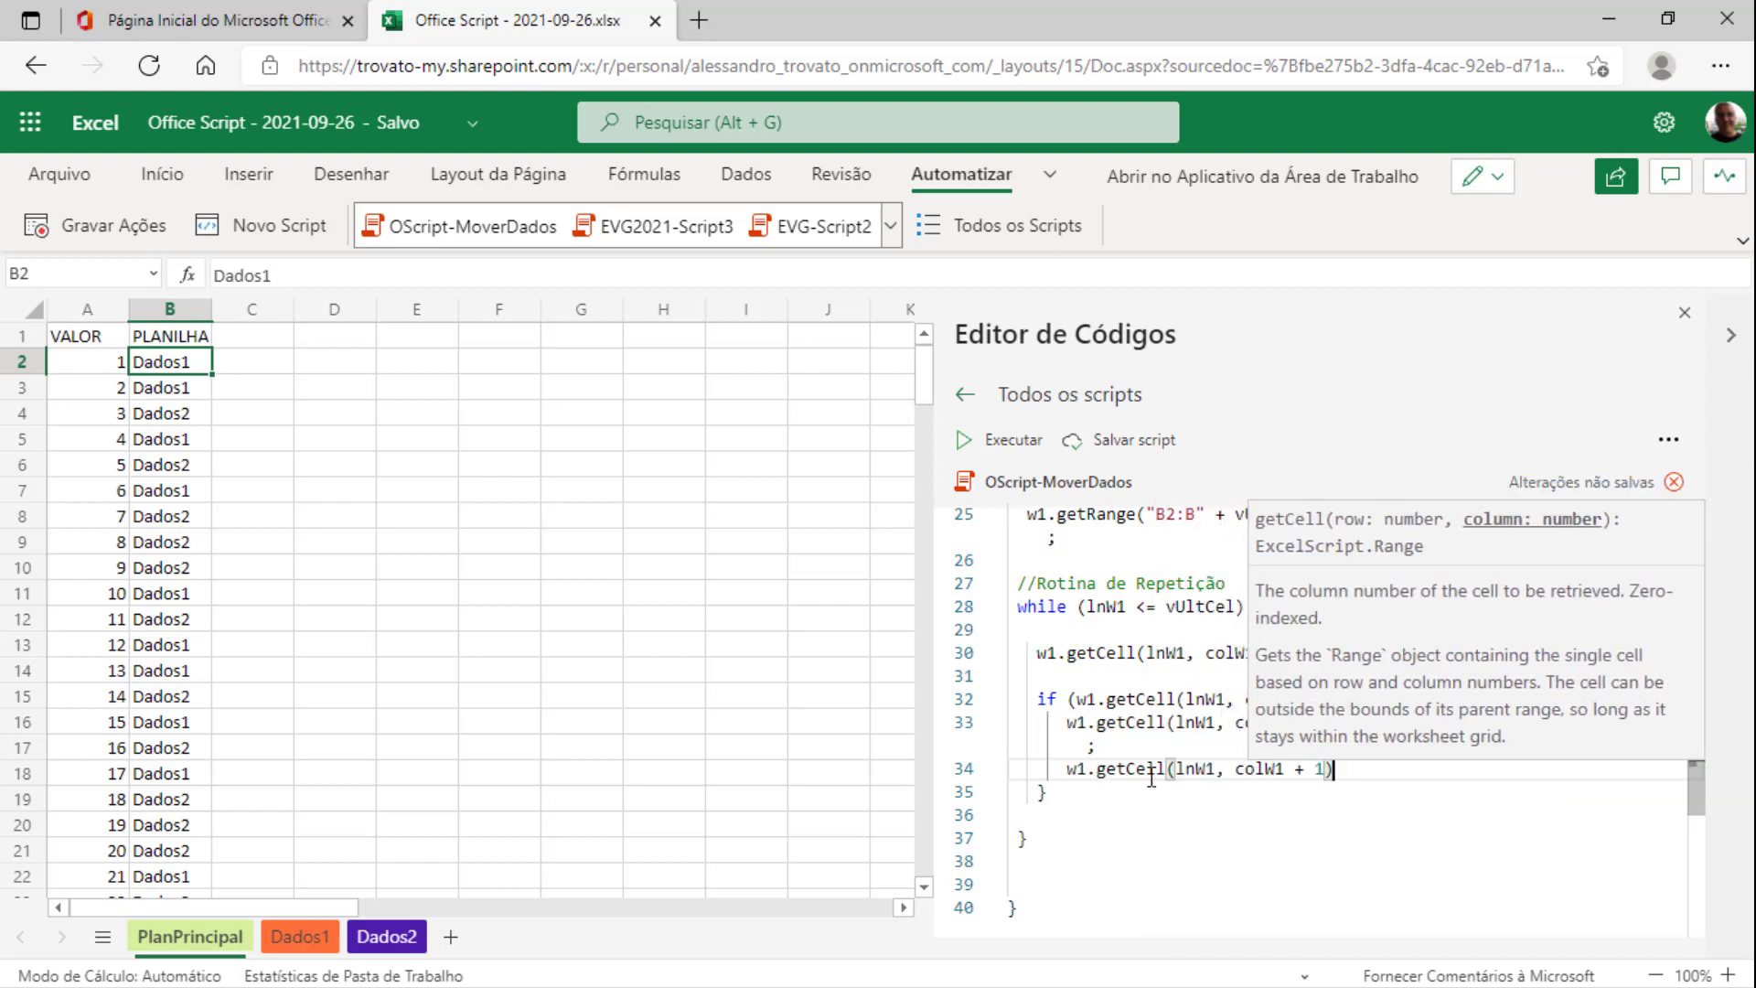
type(".getFormat")
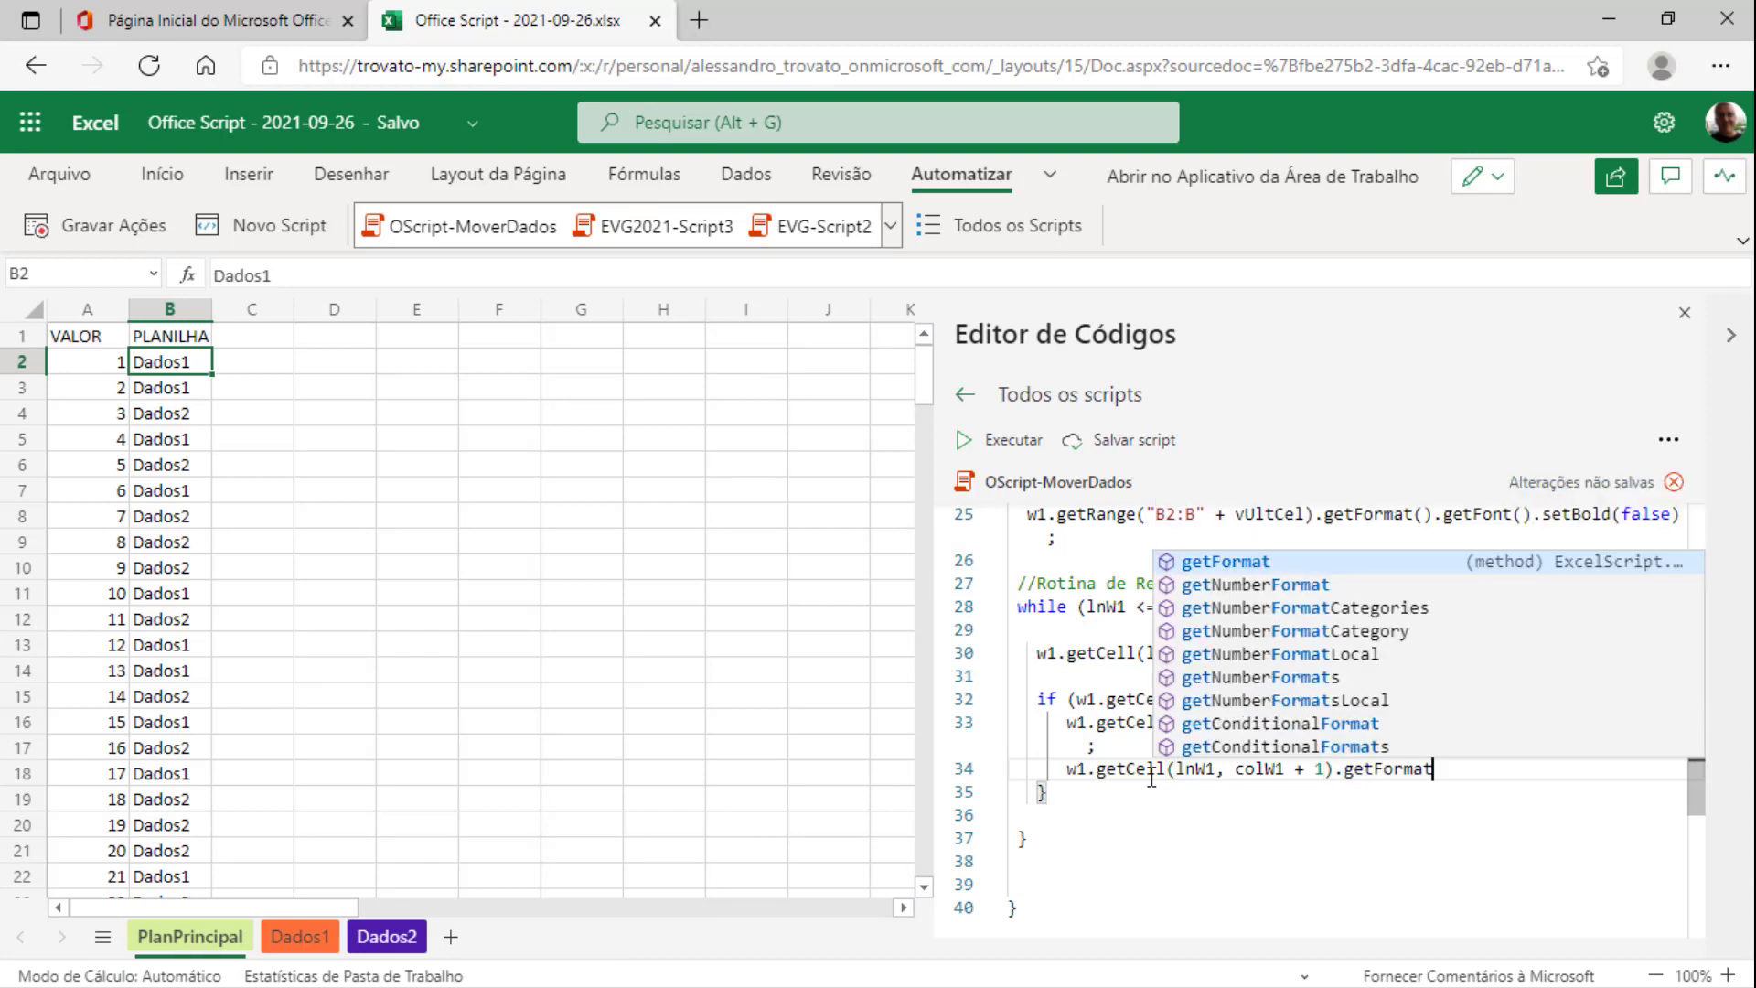
type("(")
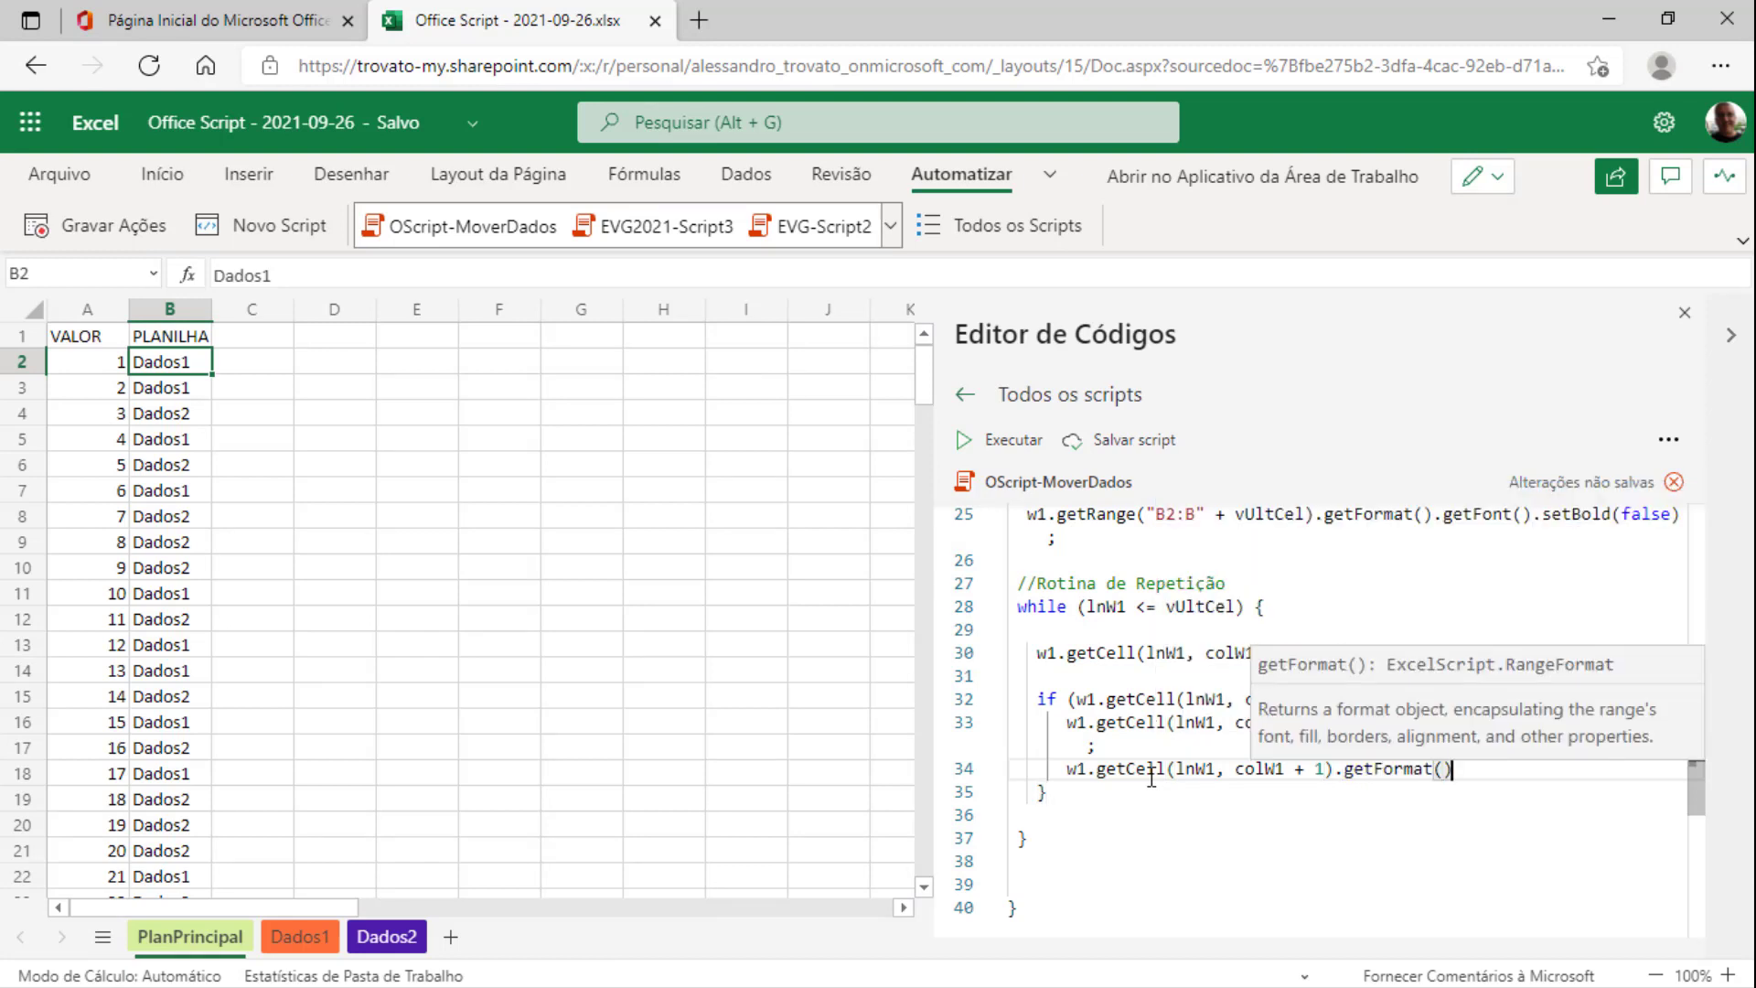
type(").get")
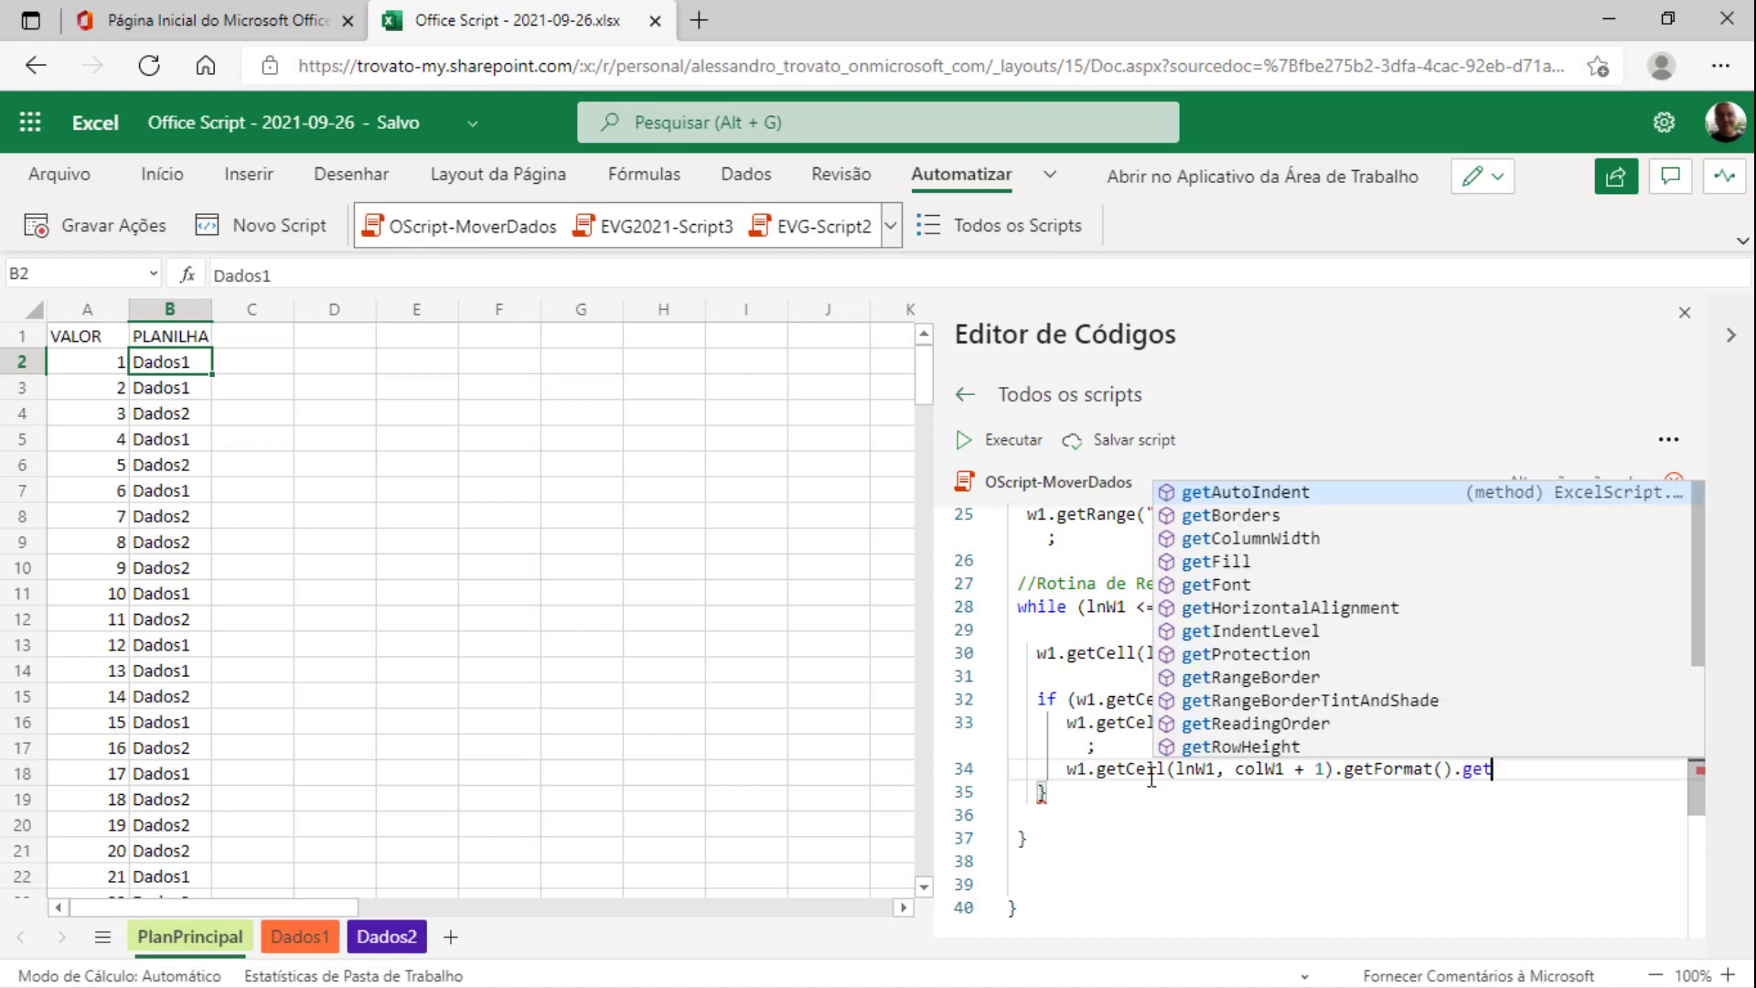
type("Font()")
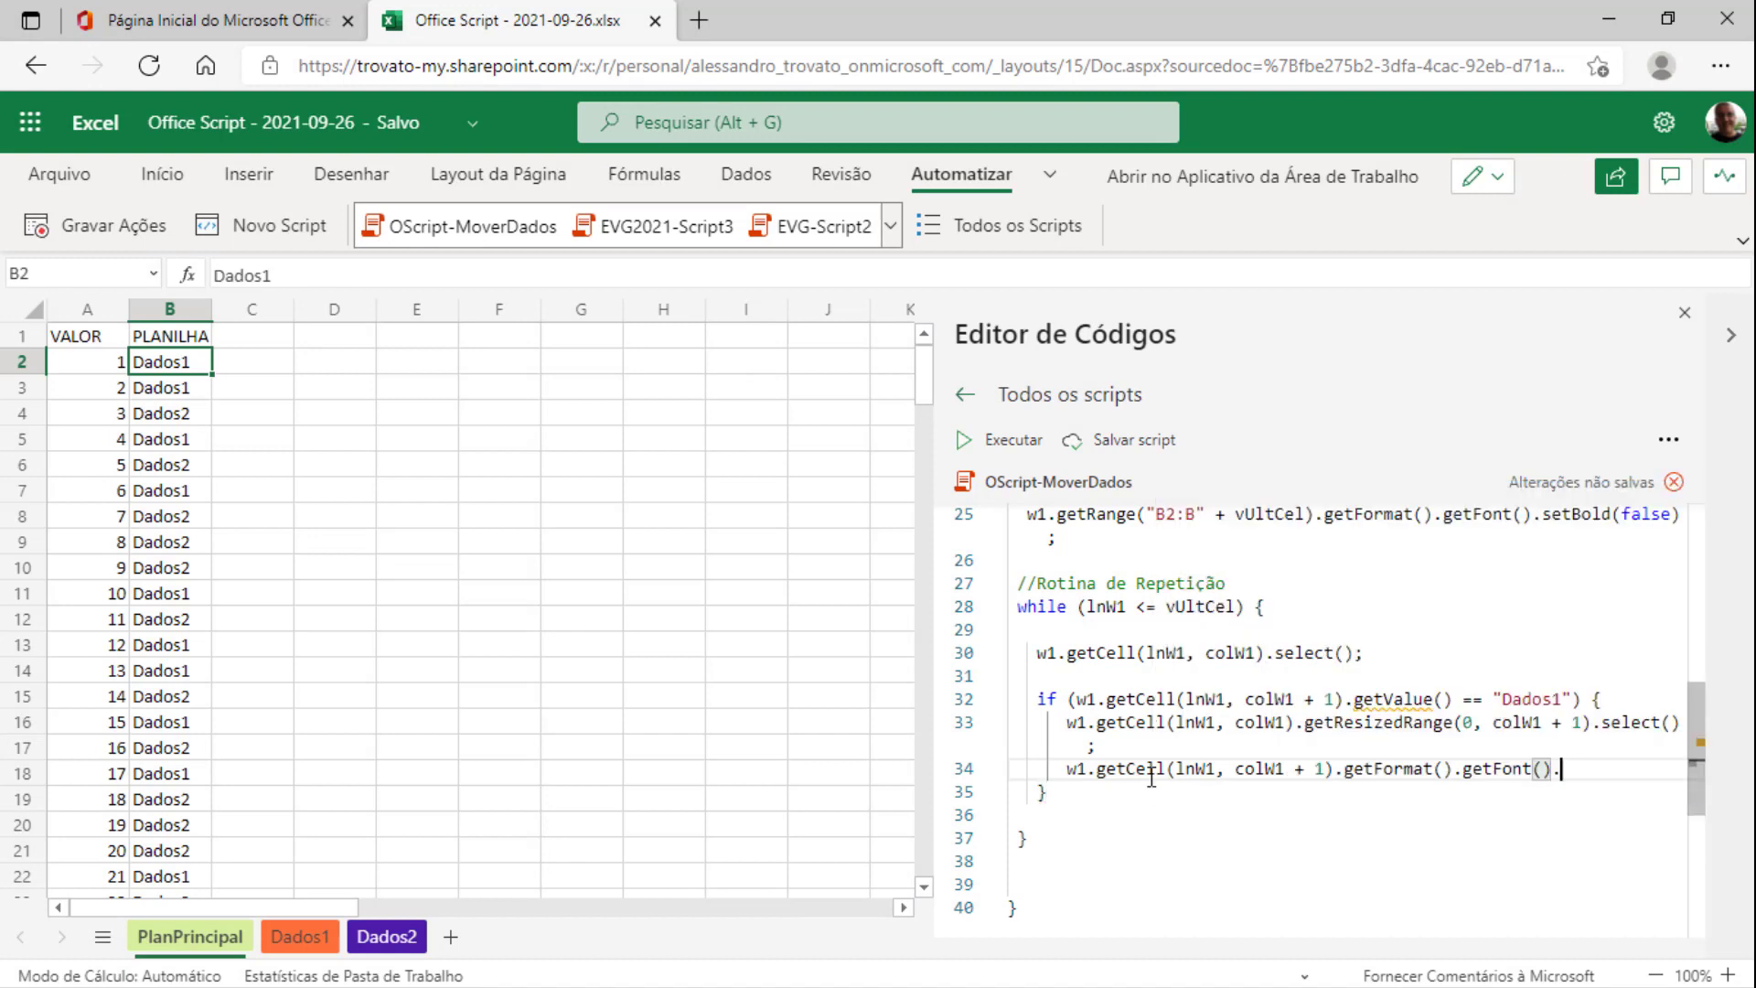
type(".set")
key("Escape")
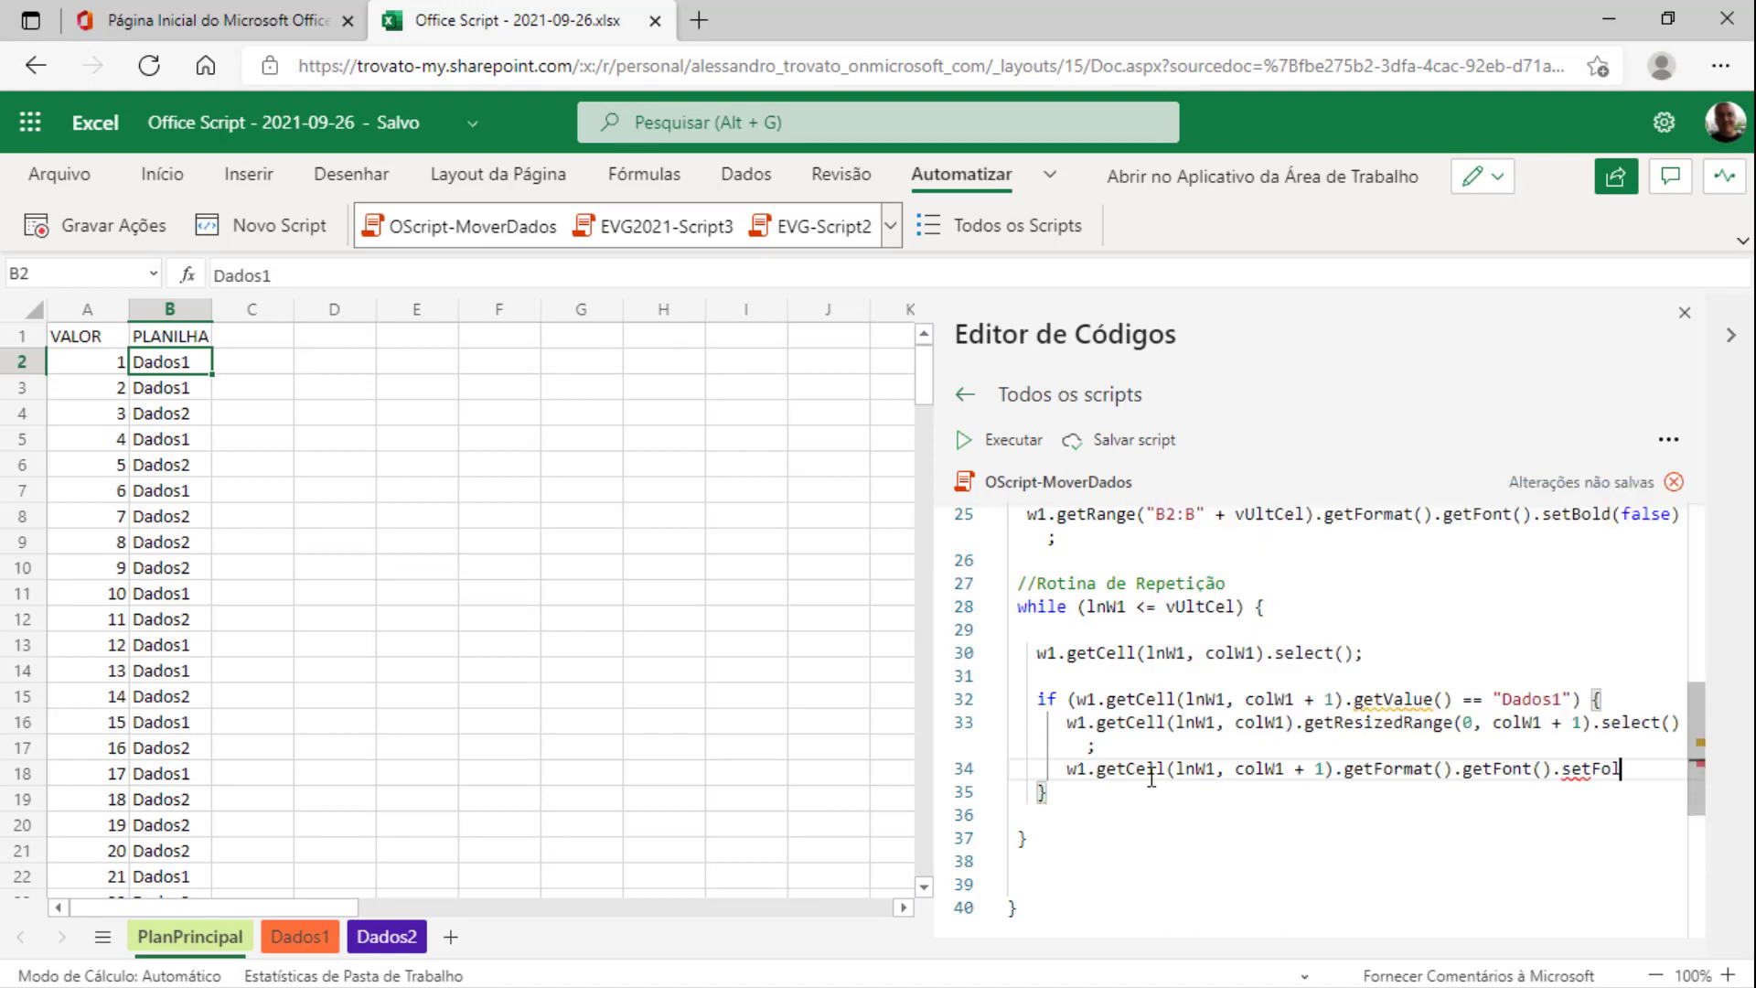
type("bol")
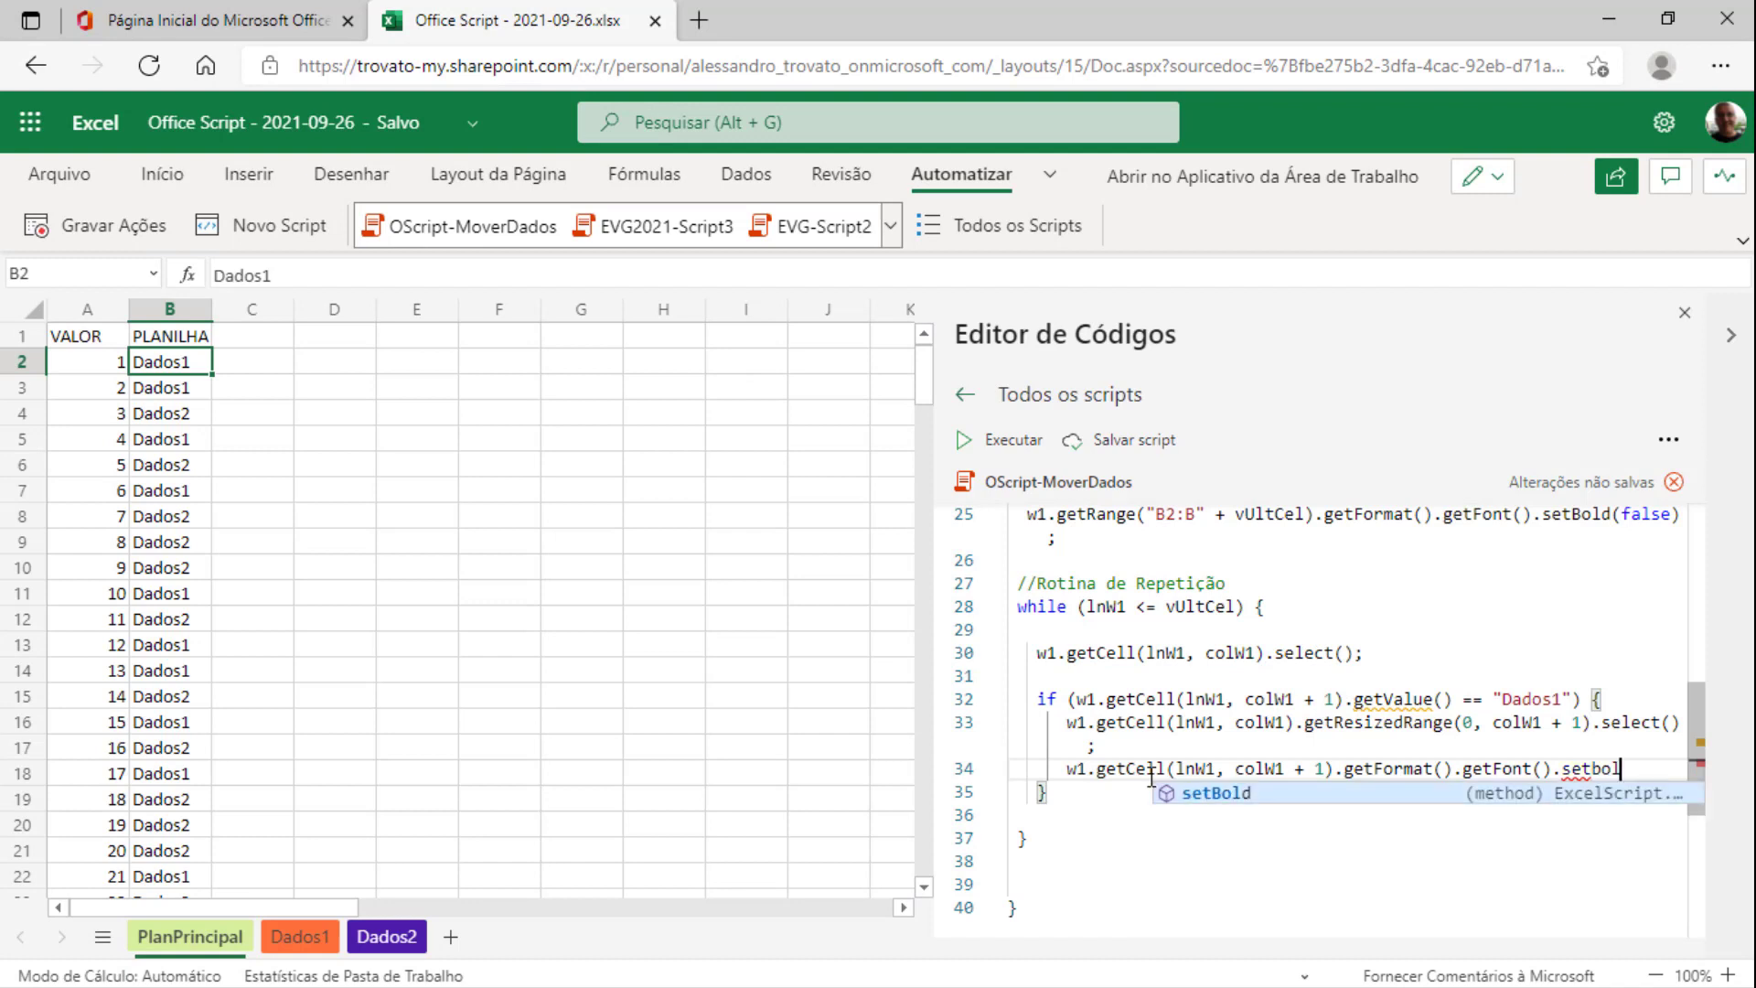
key("Tab")
type("(true")
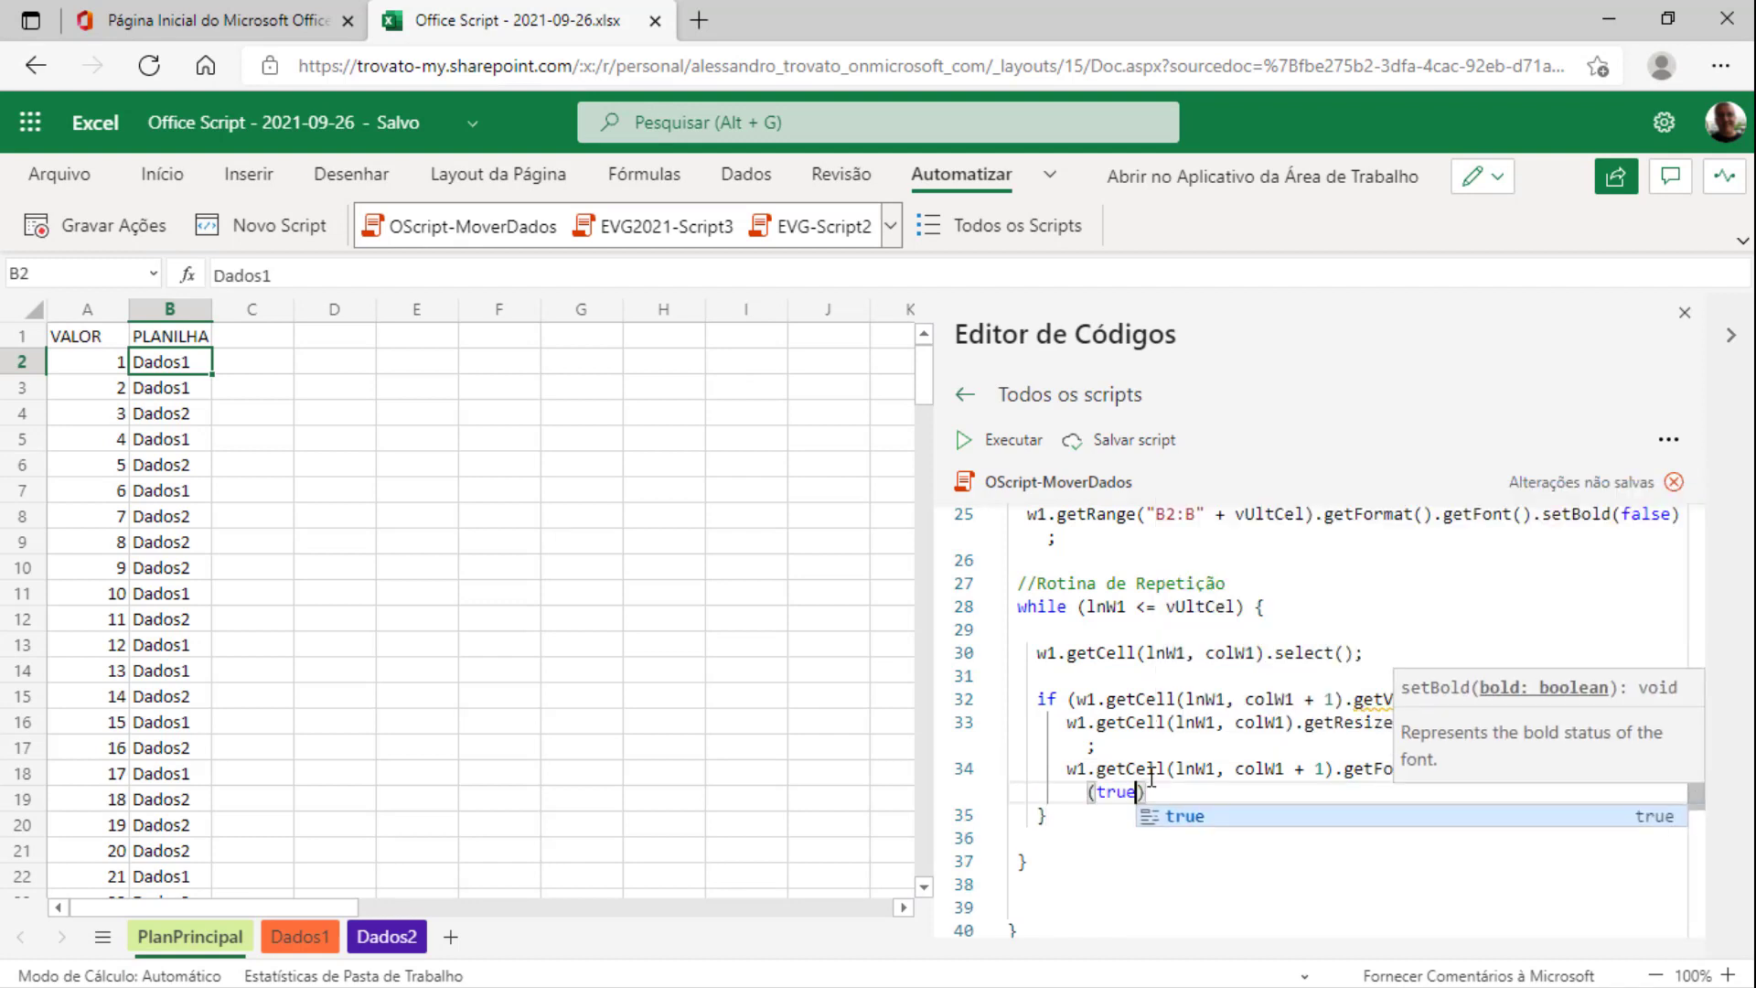
type(");")
key("Return")
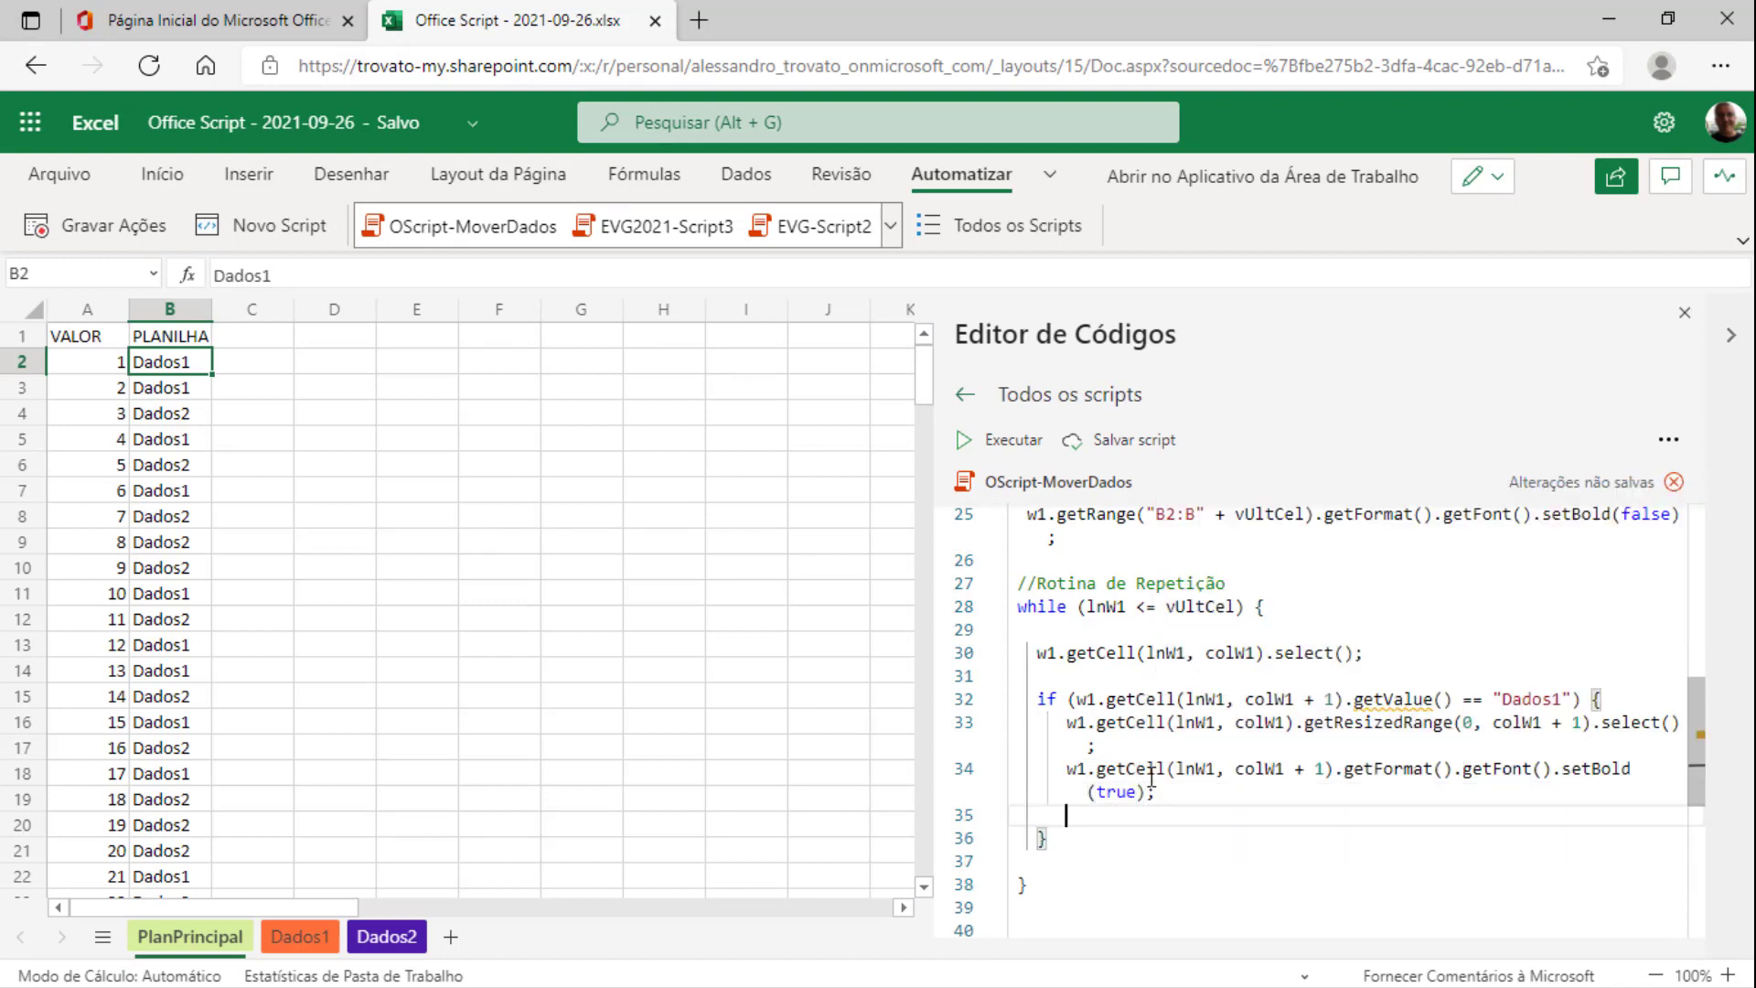
key("Return")
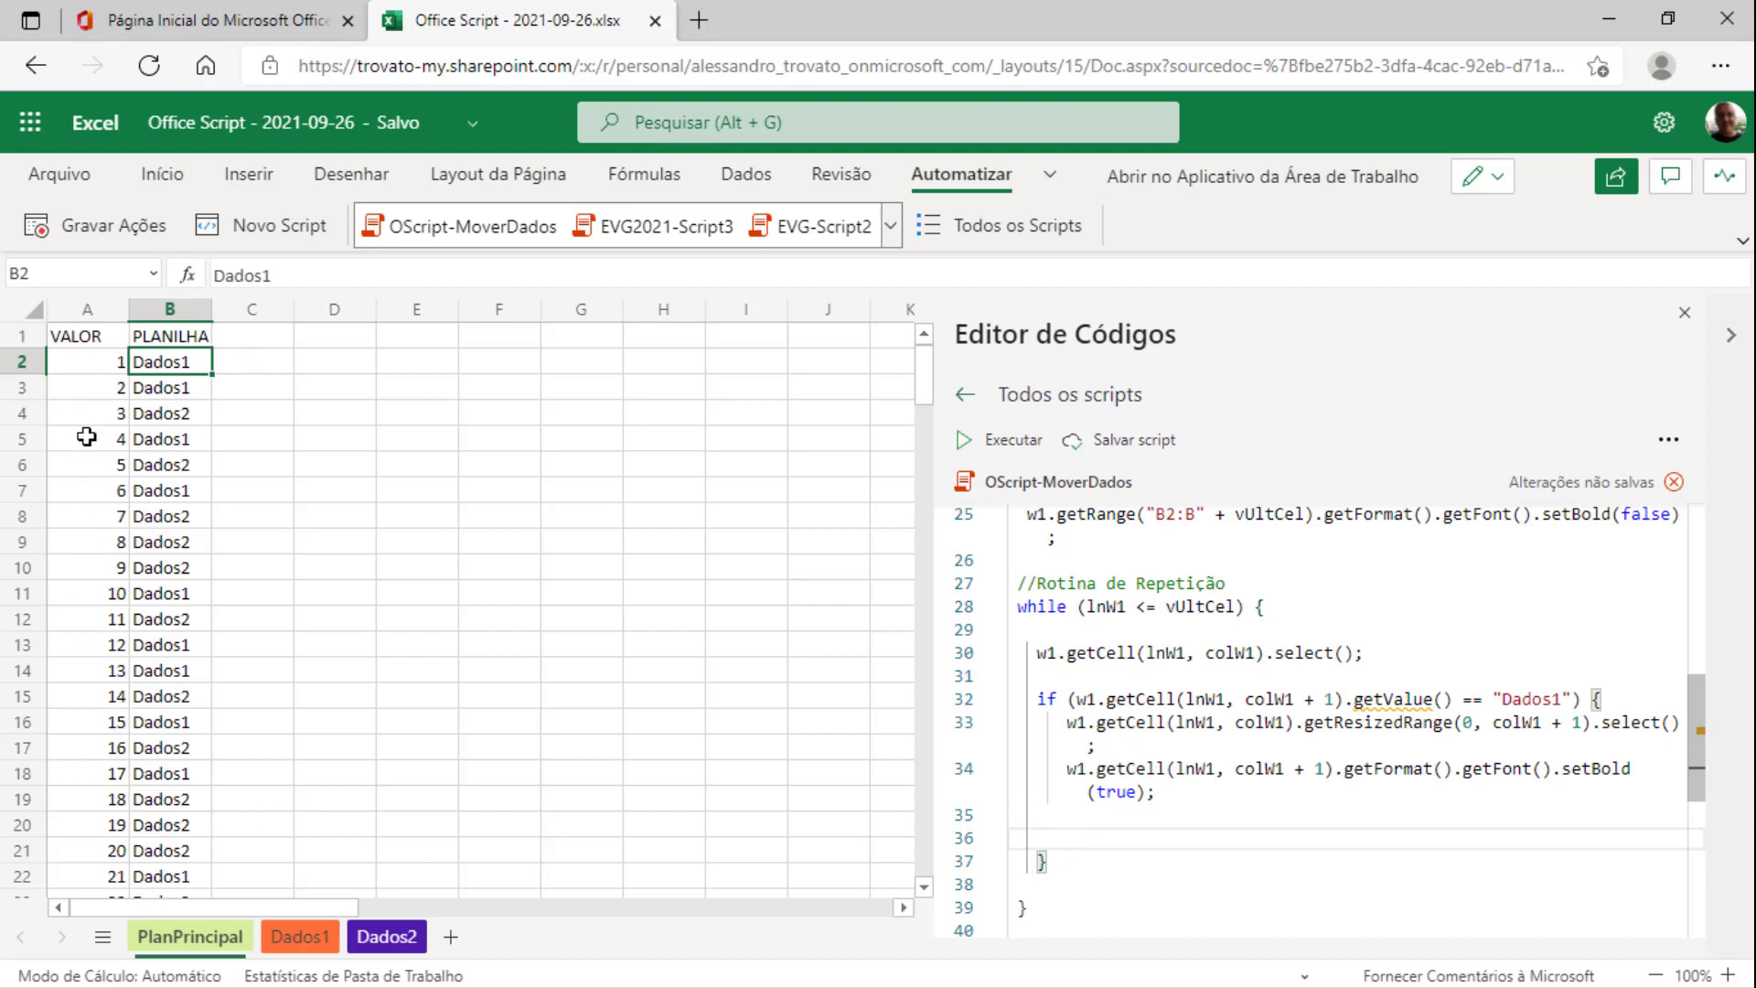
Add the comments '//Copia dos dados' and '//CopyFrom' inside the Dados1 block
left_click(174, 547)
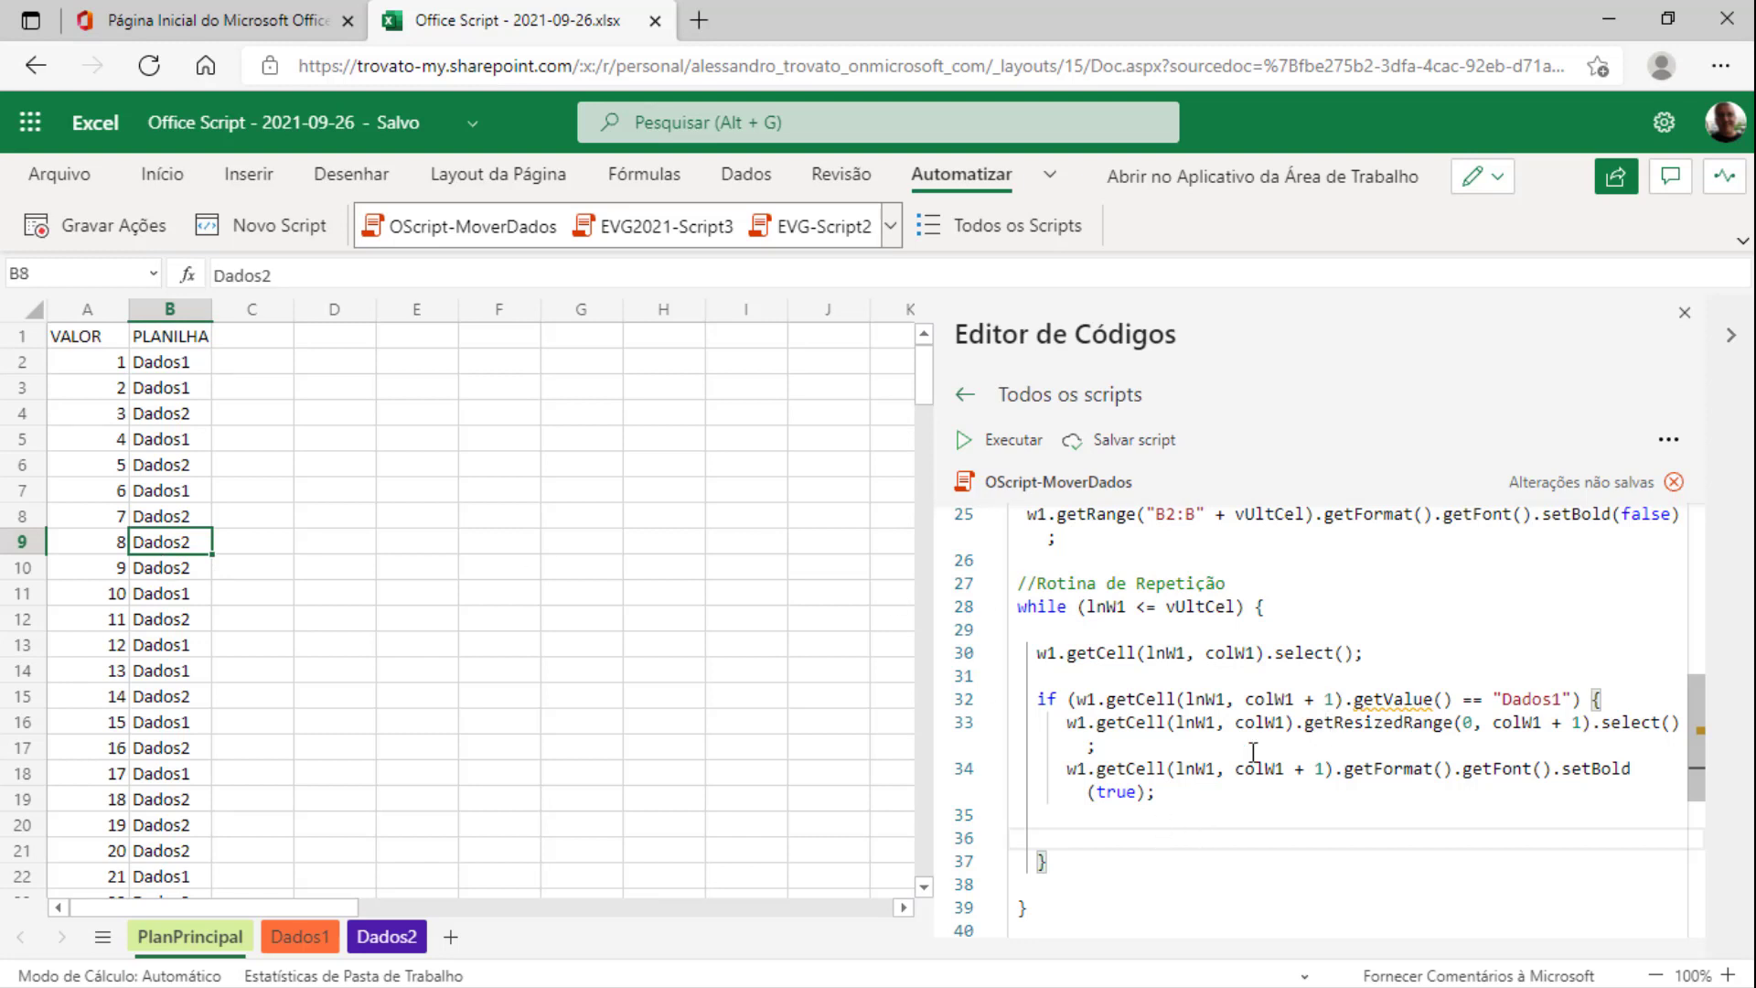
key("Up")
left_click(1168, 824)
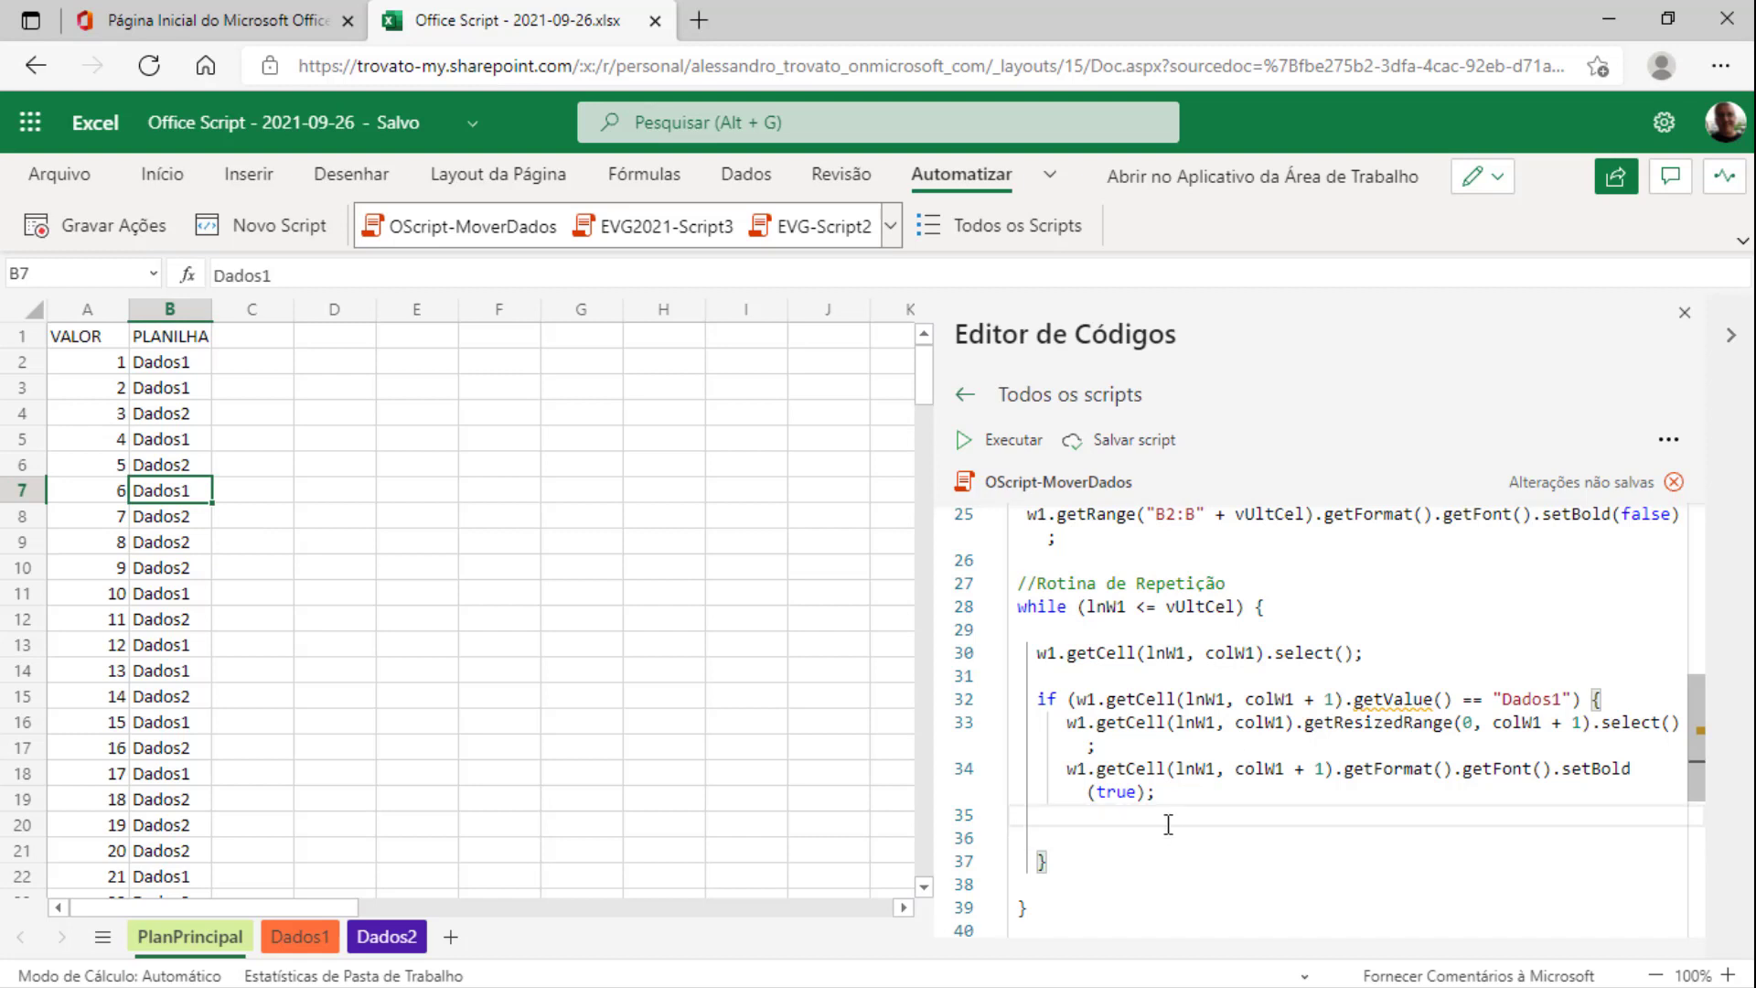
key("Return")
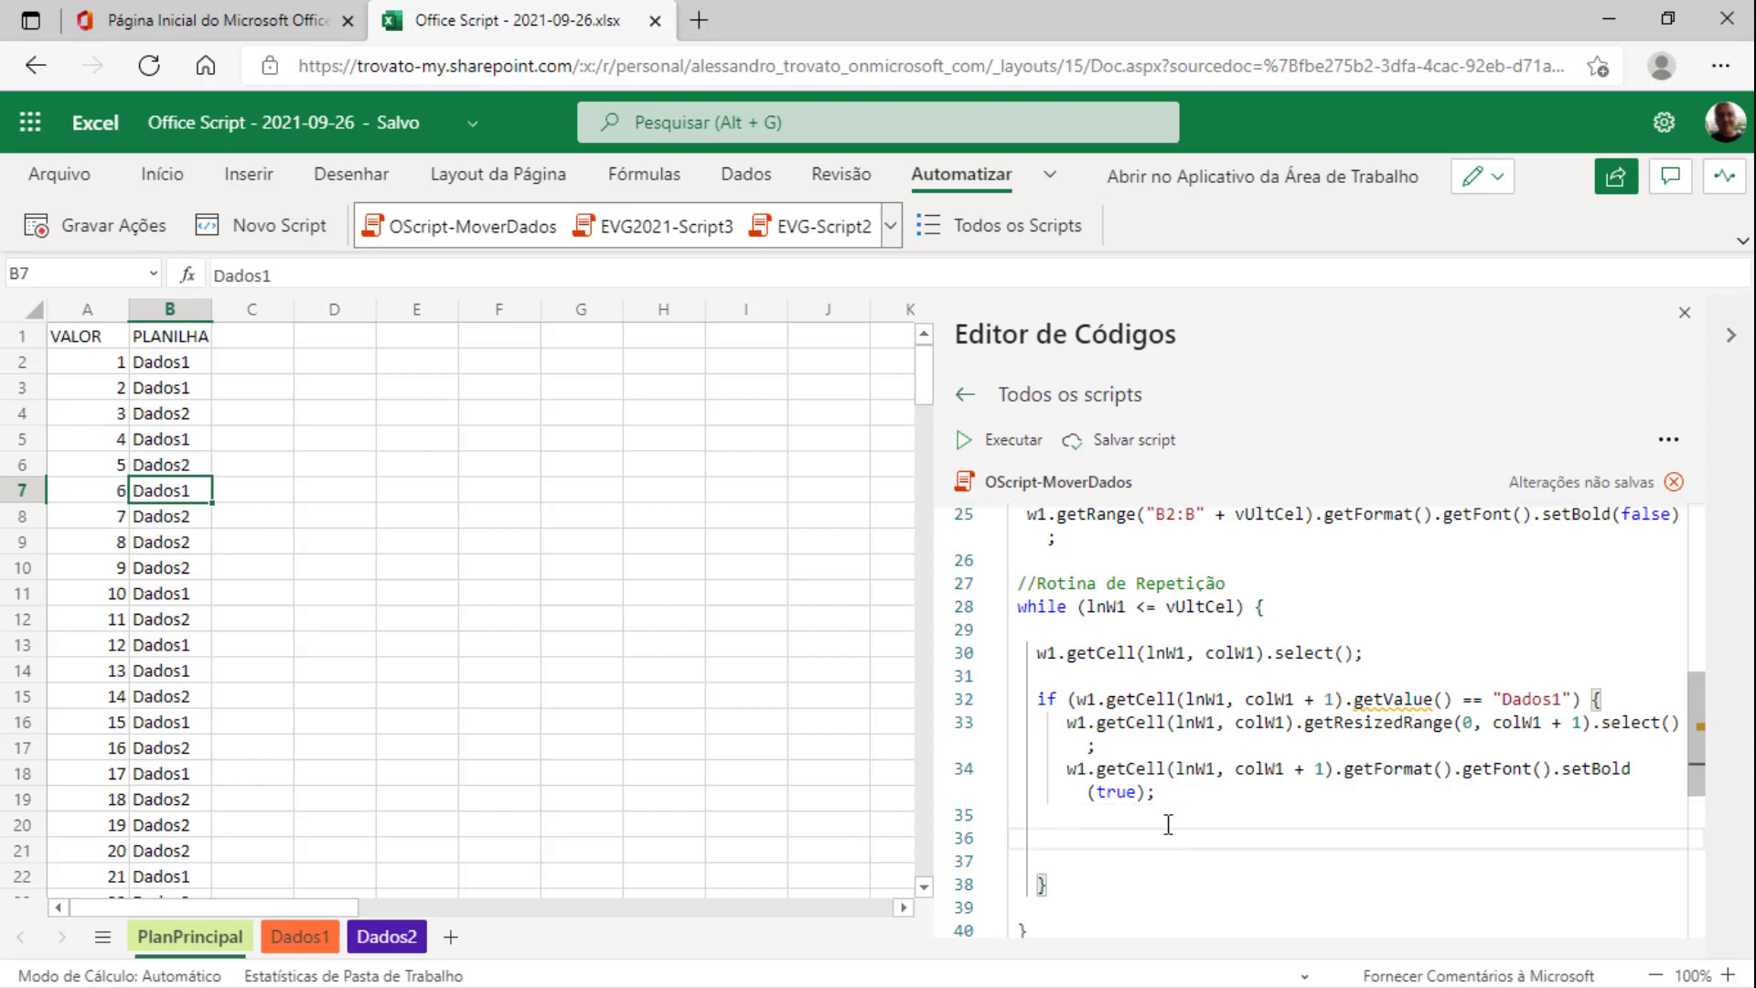
type("//Copia dos d")
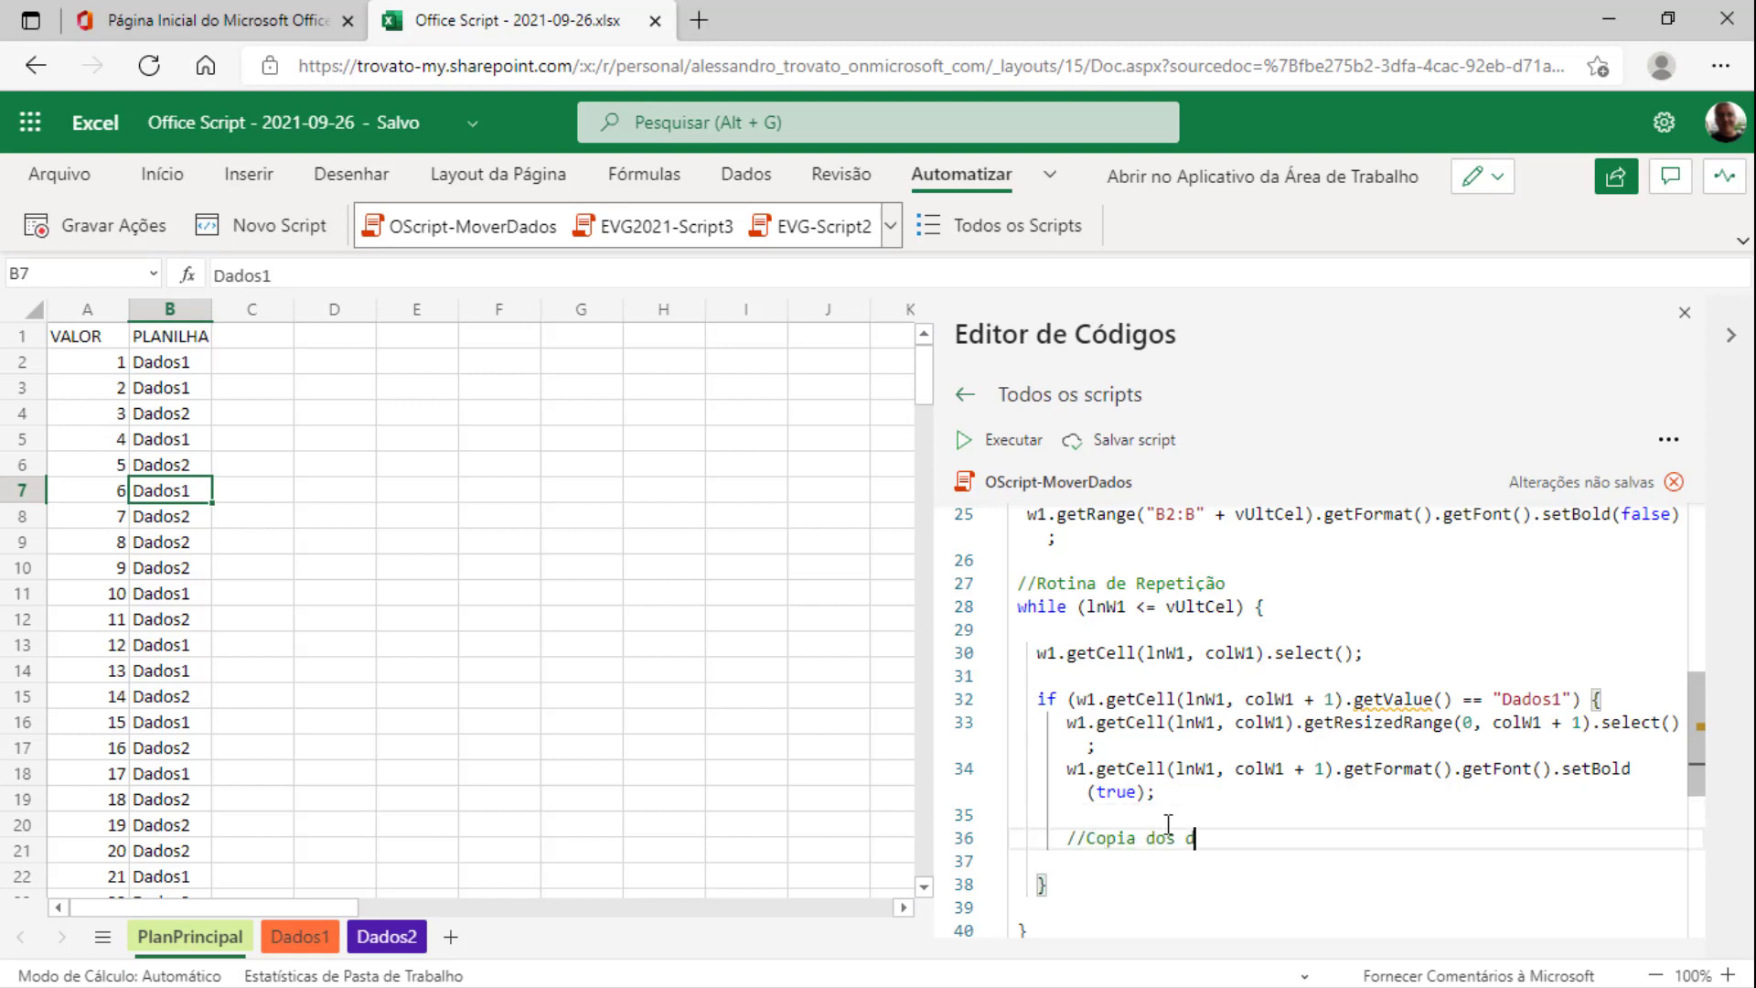
type("ados")
key("Return")
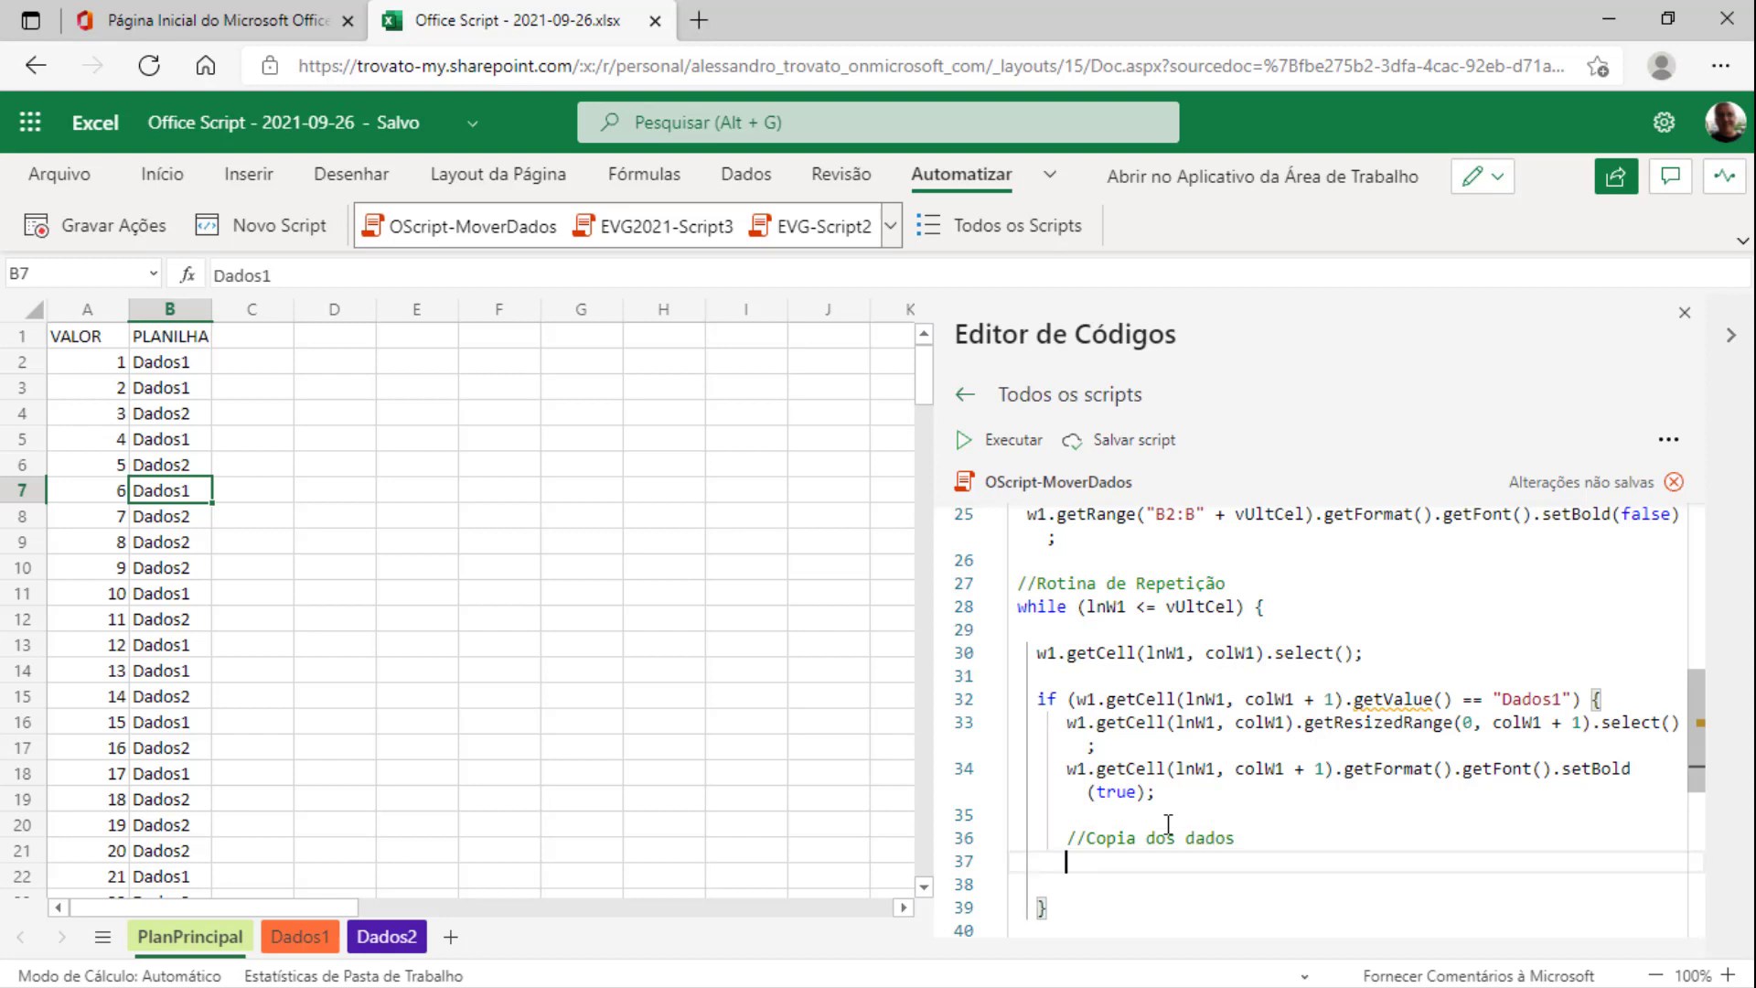
scroll(1102, 833, "down", 1)
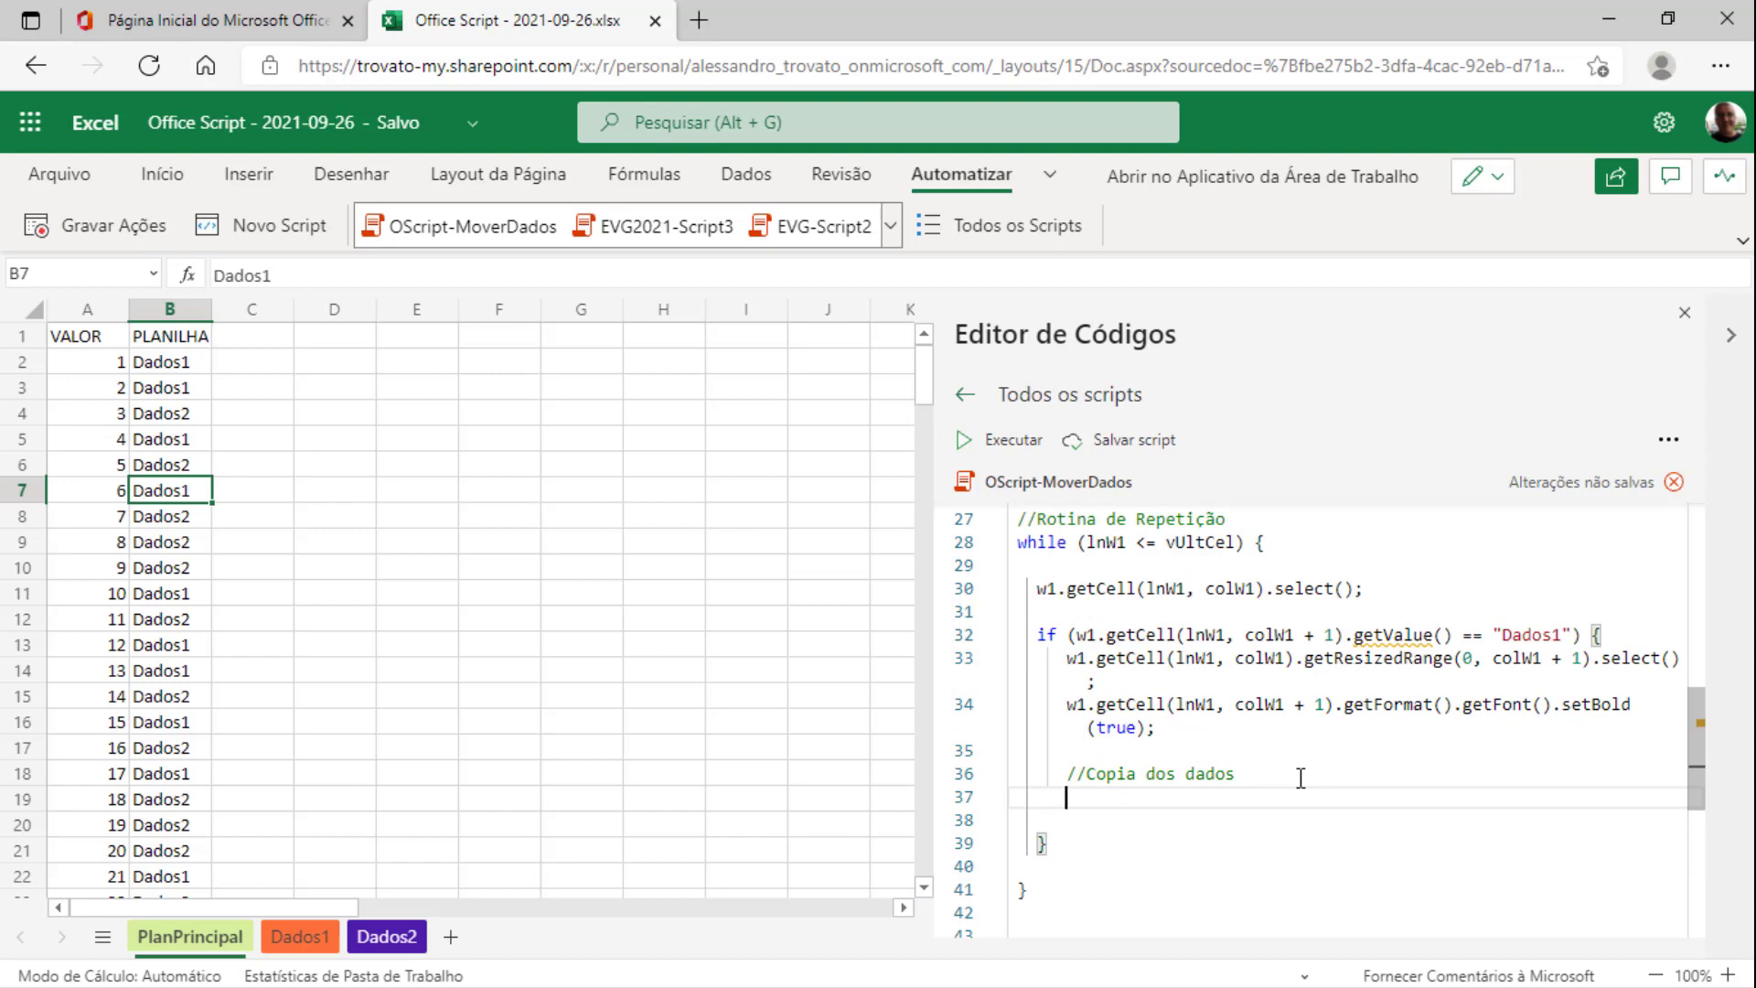
type("//Copy")
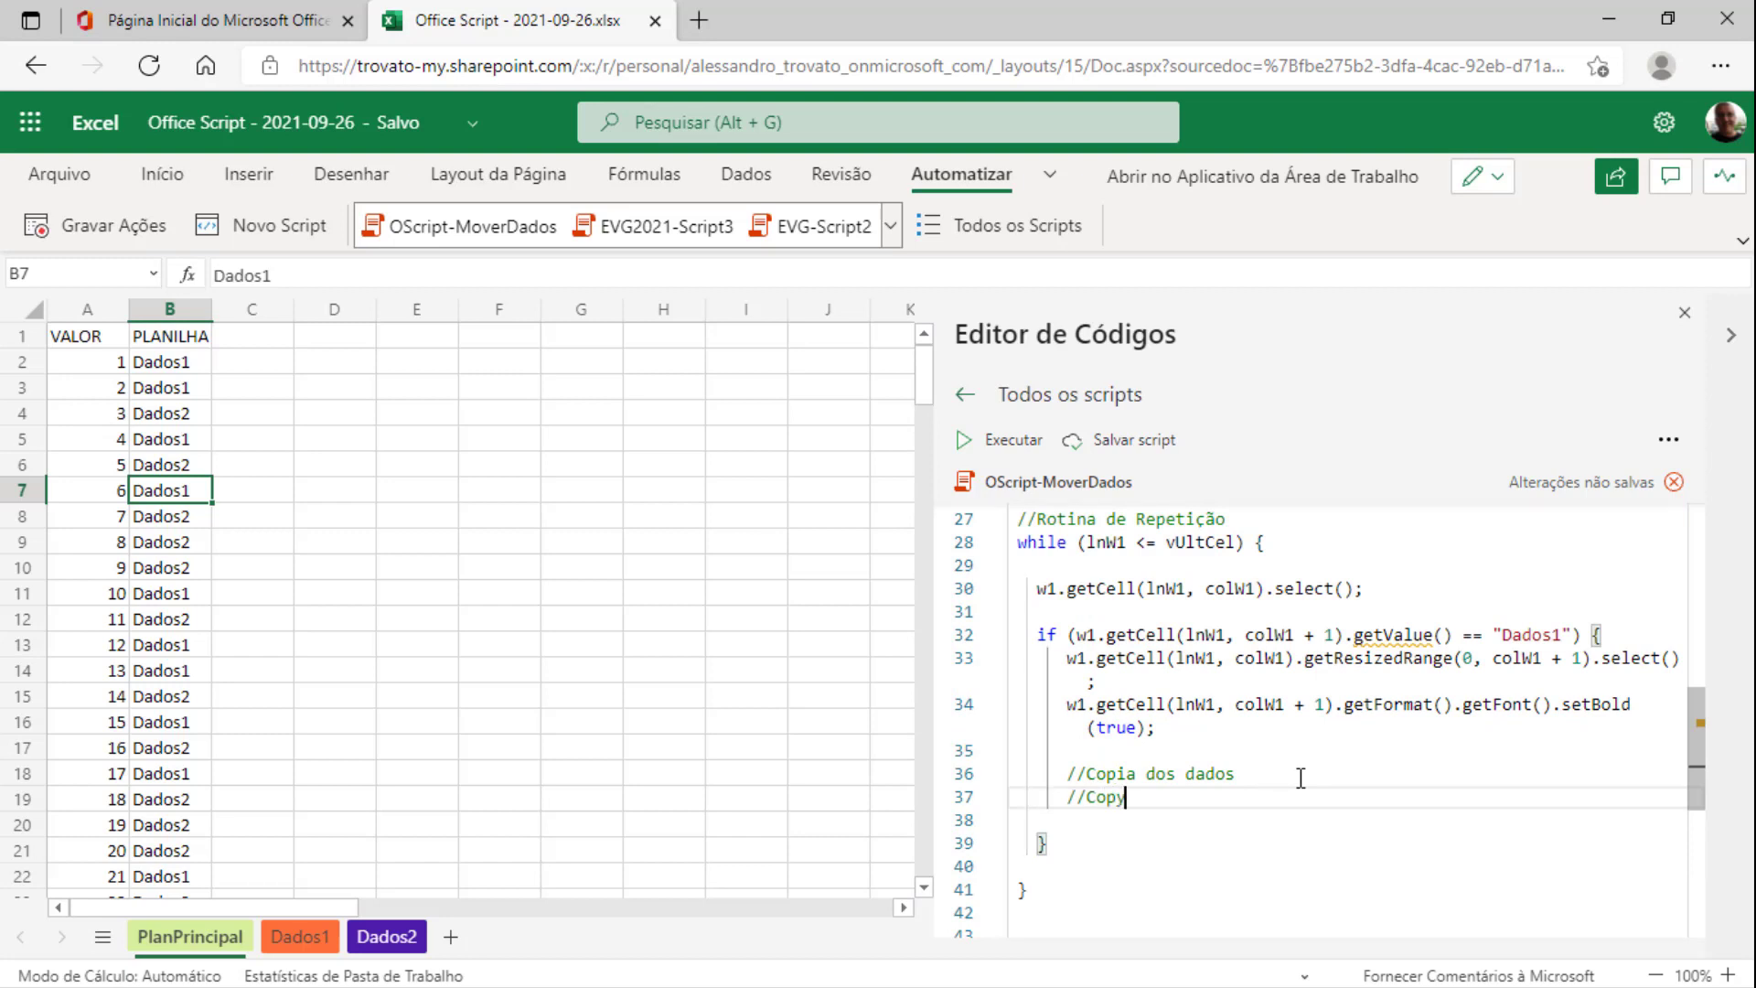
type("From")
key("Return")
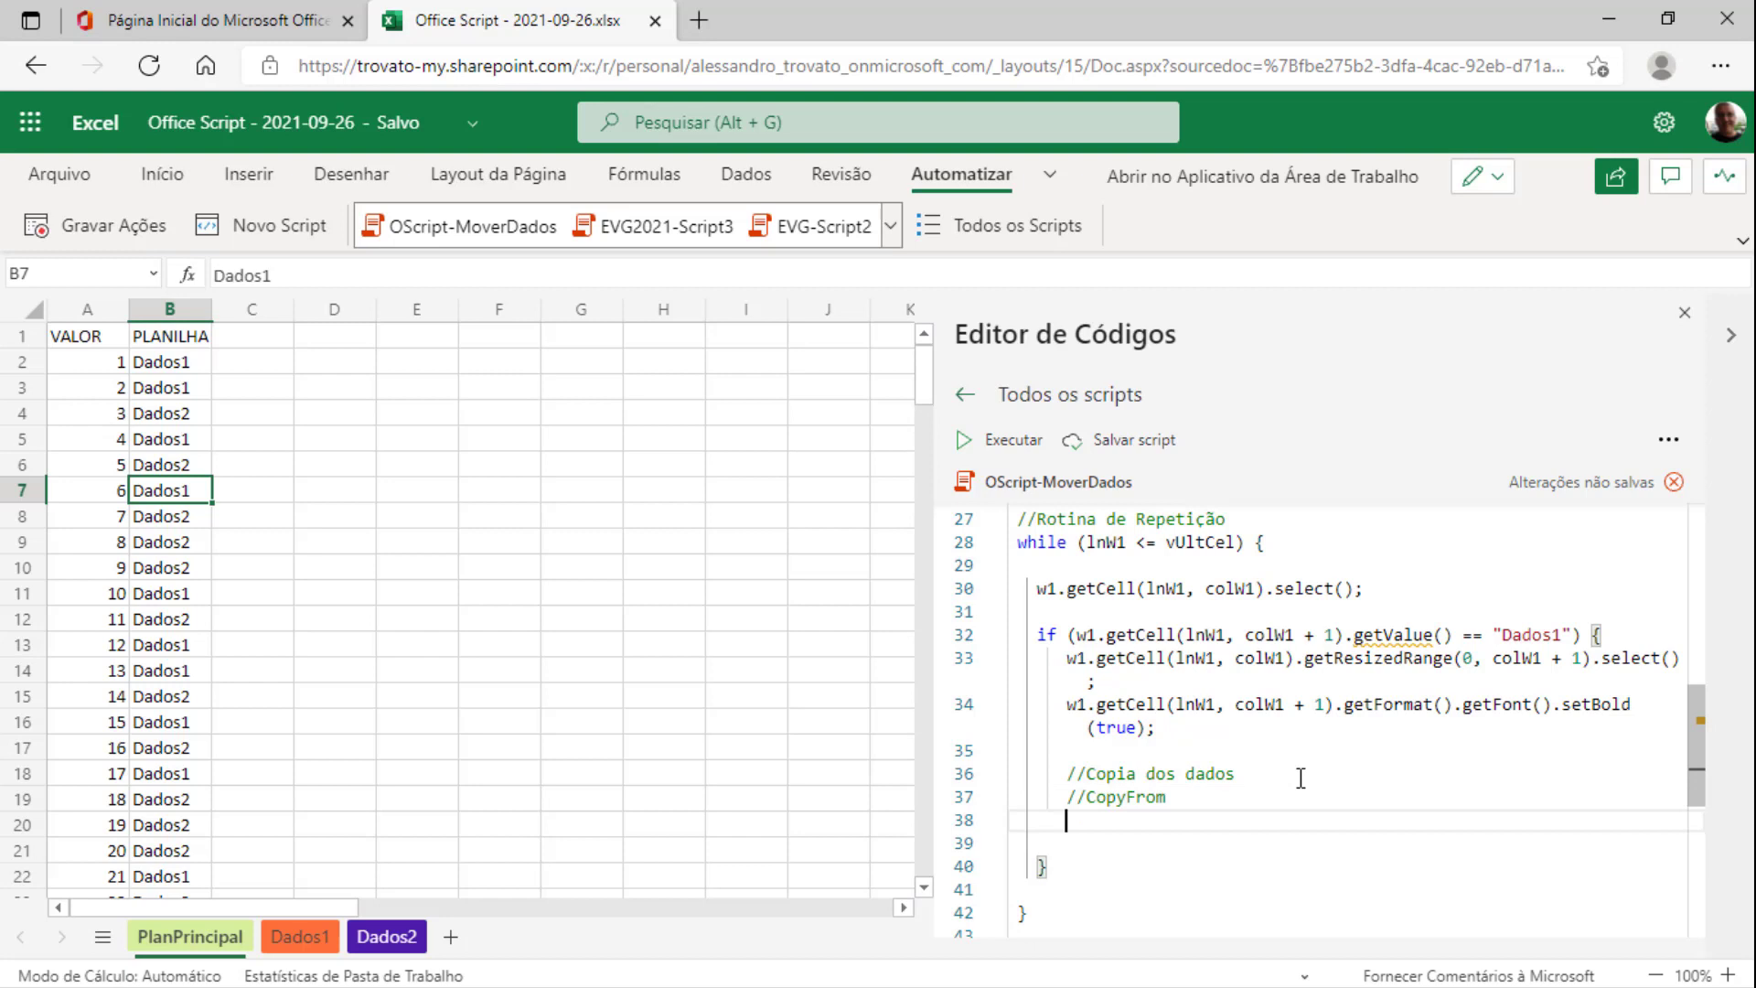
Write w2.getCell(lnW2, colW2).copyFrom(w1.getCell(lnW1, colW1).getResizedRange(0, colW1 + 1), ExcelScript.RangeCopyType.all, false, false);
type("w2")
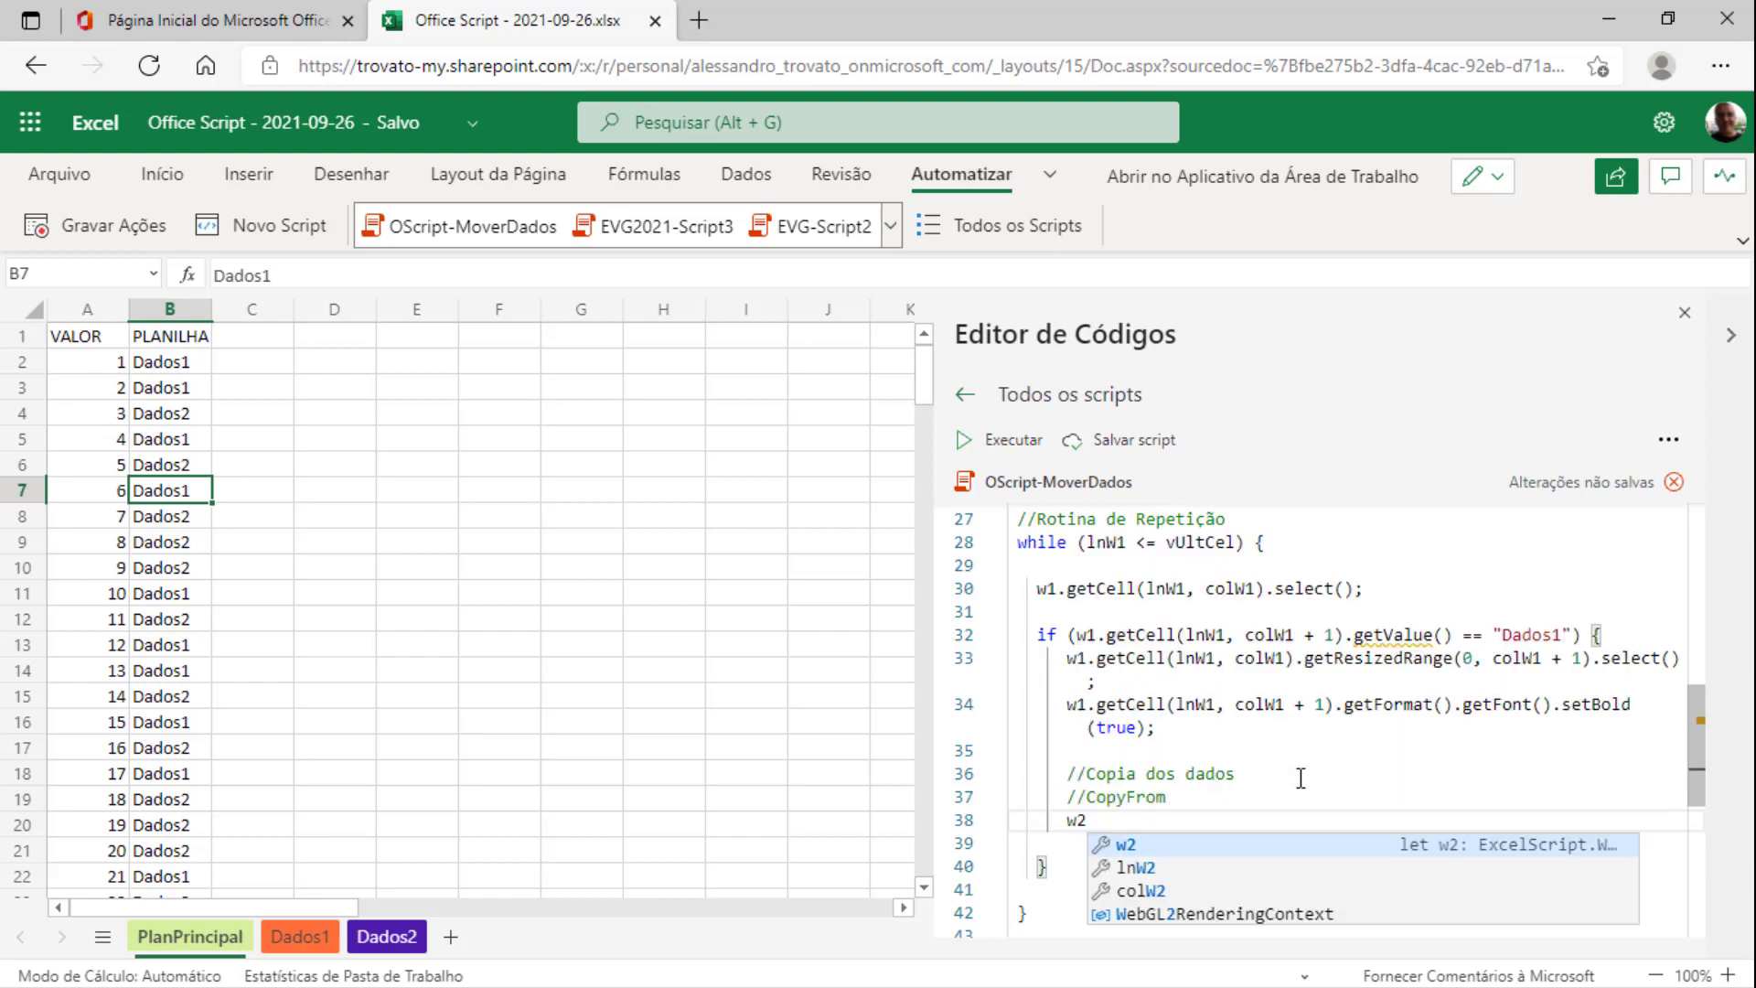
type(".")
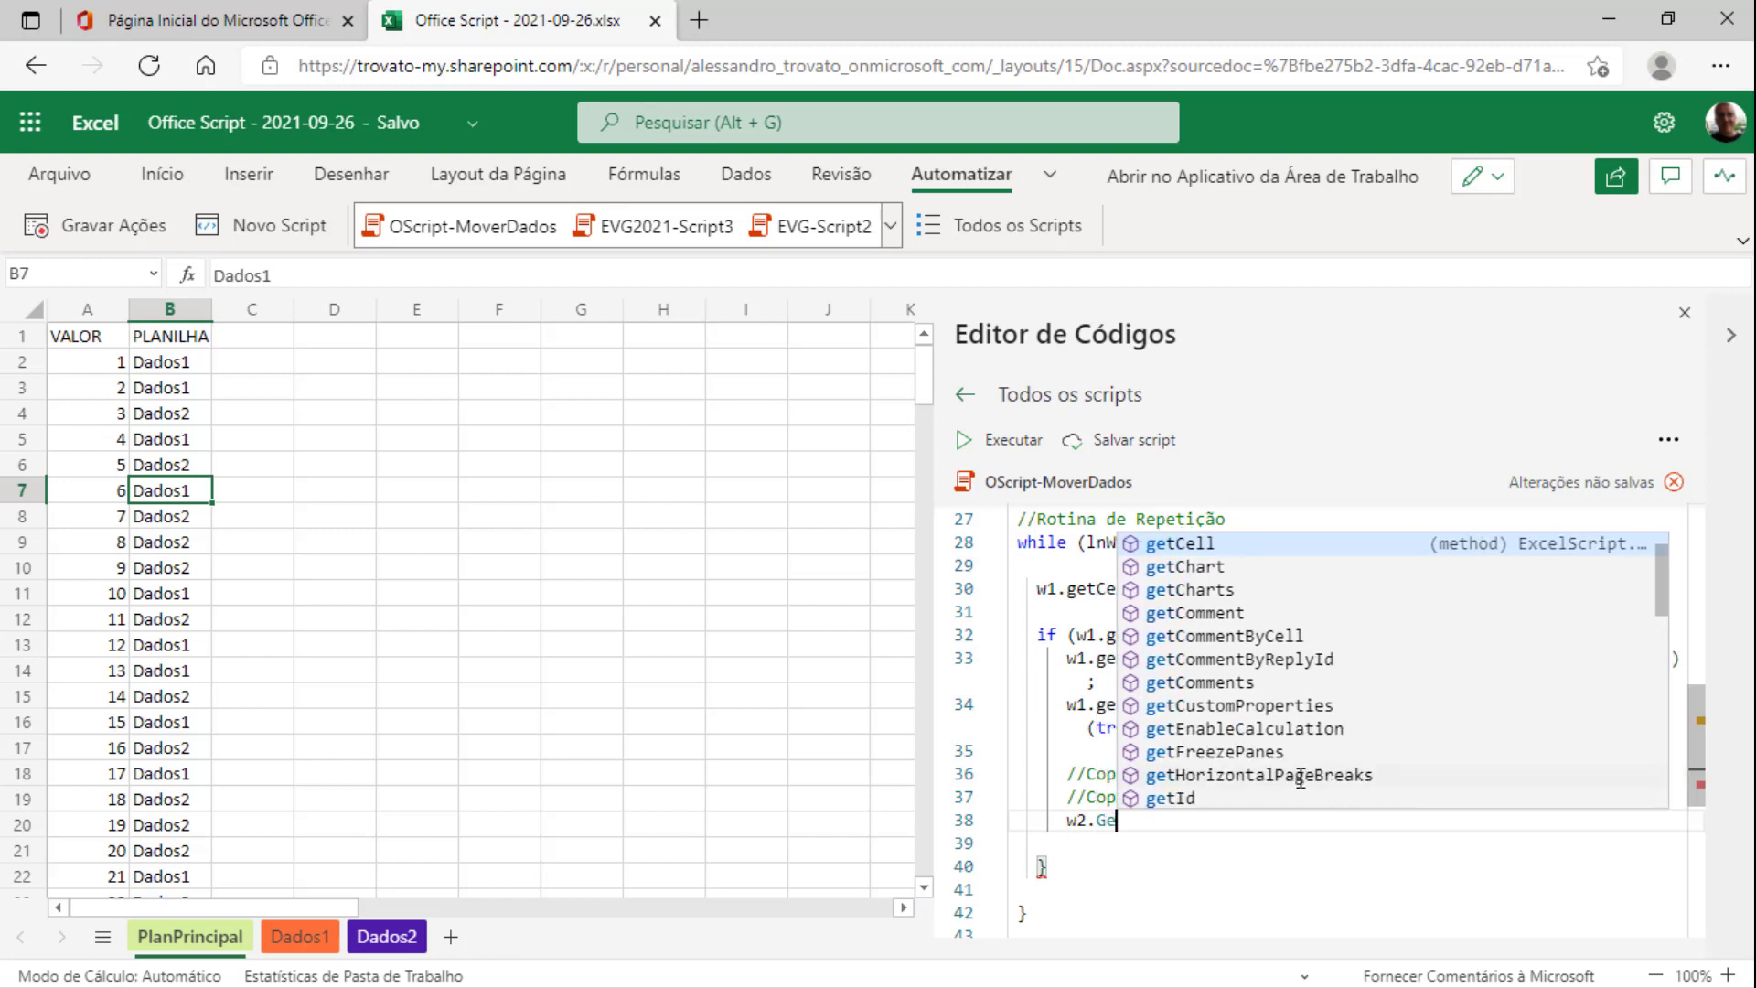
type("getCell(")
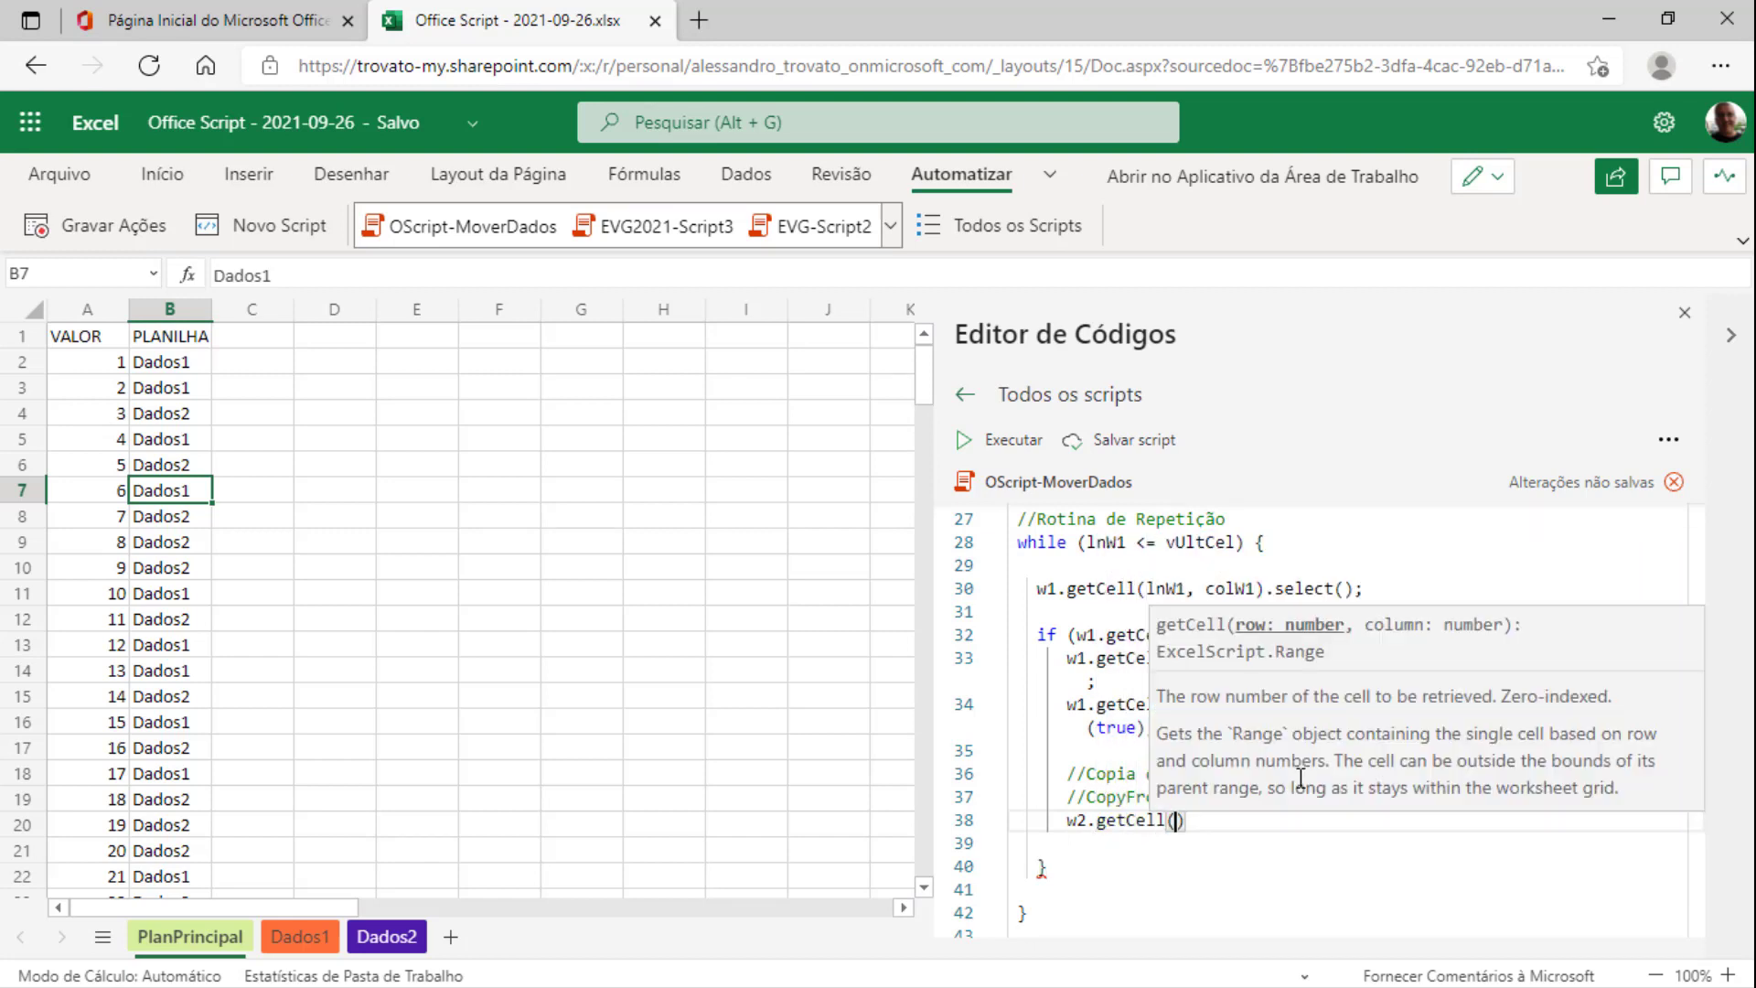
type("lnW2")
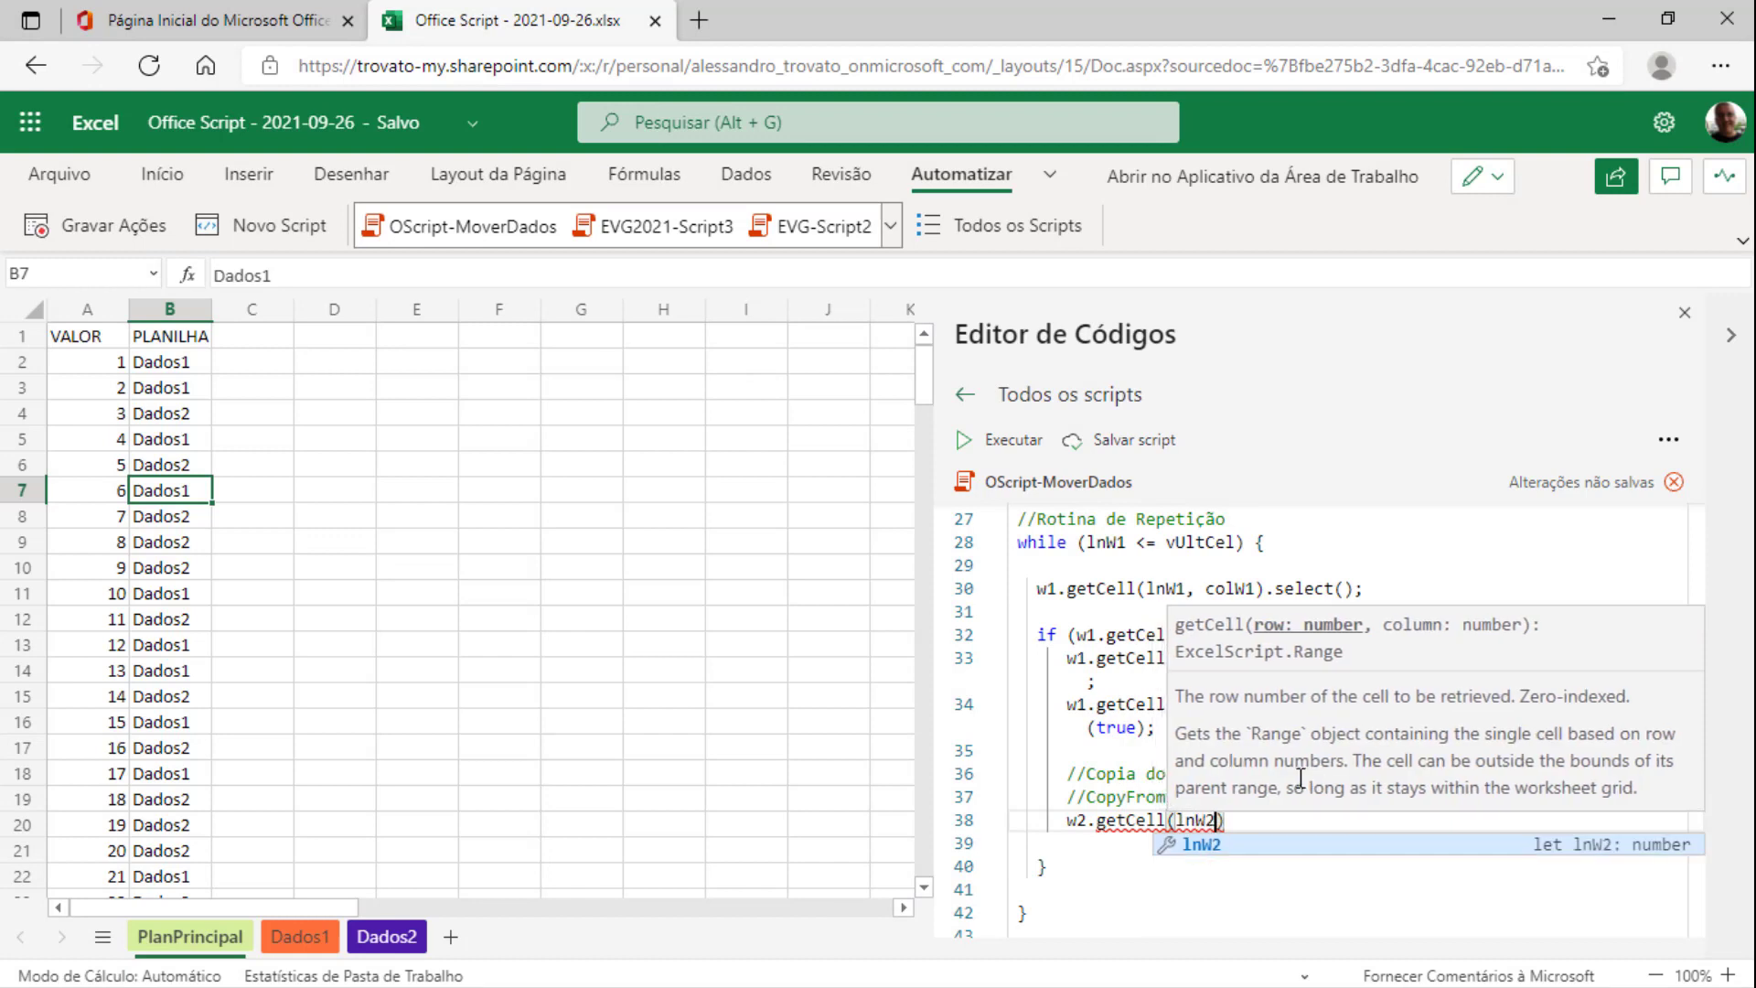
type(", colW")
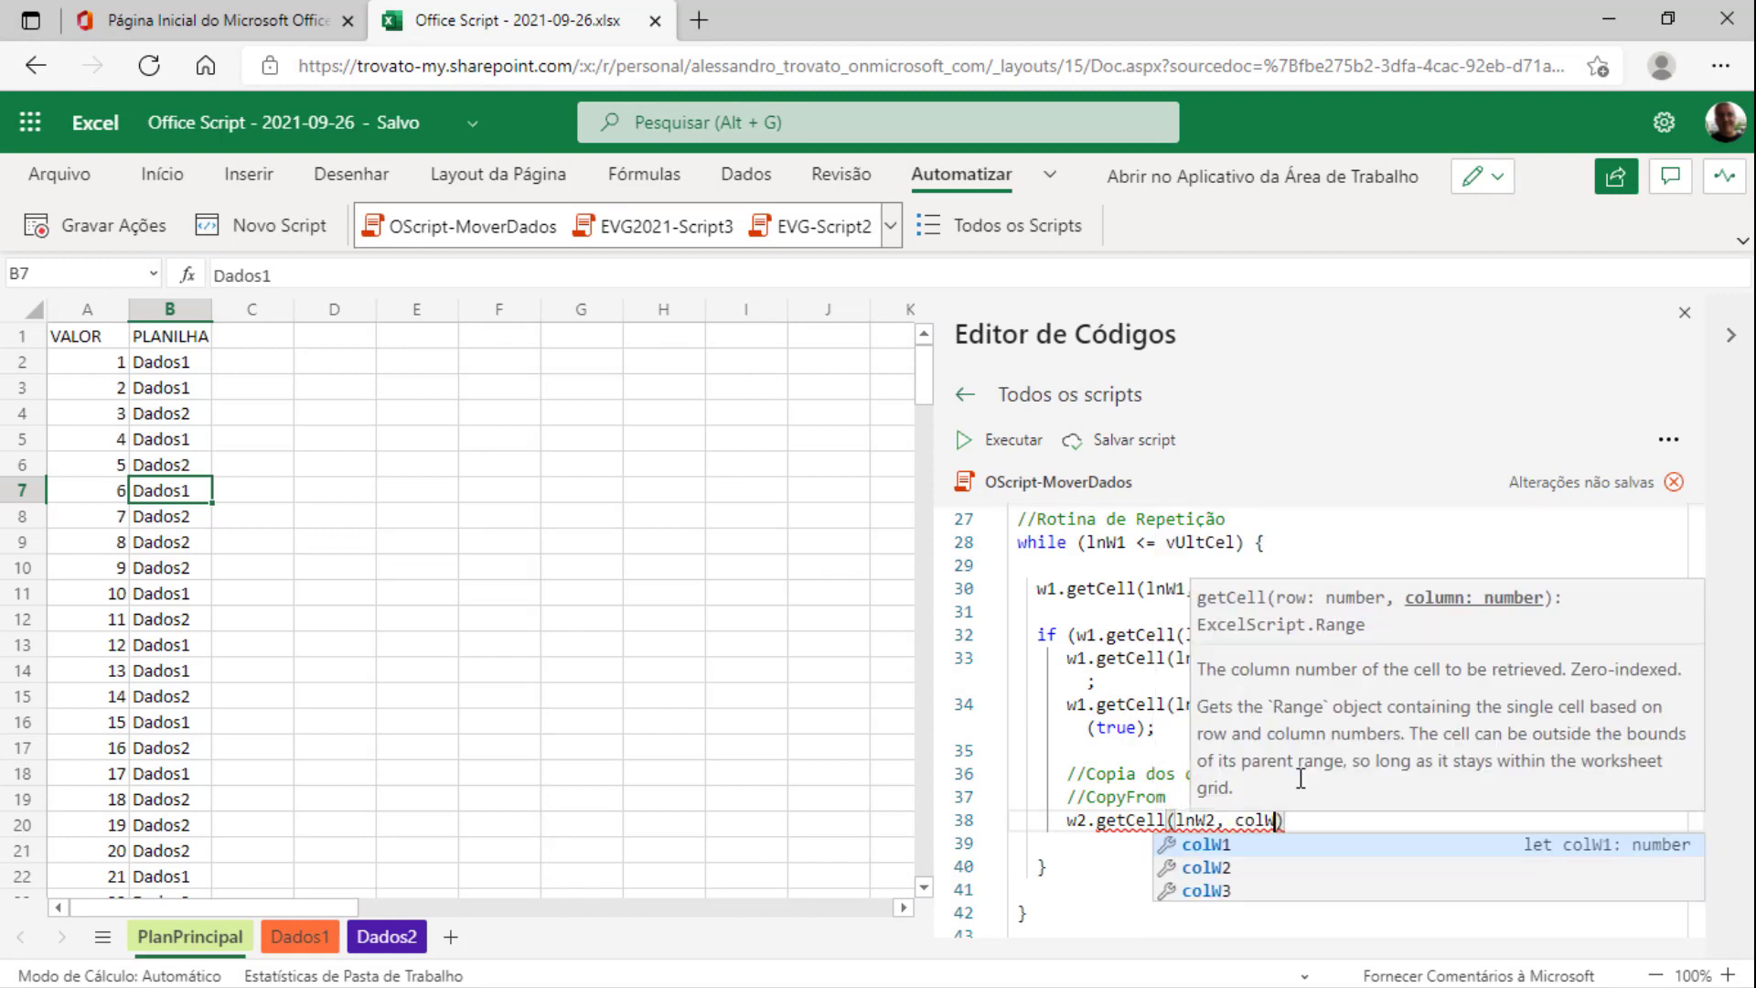
type("2)")
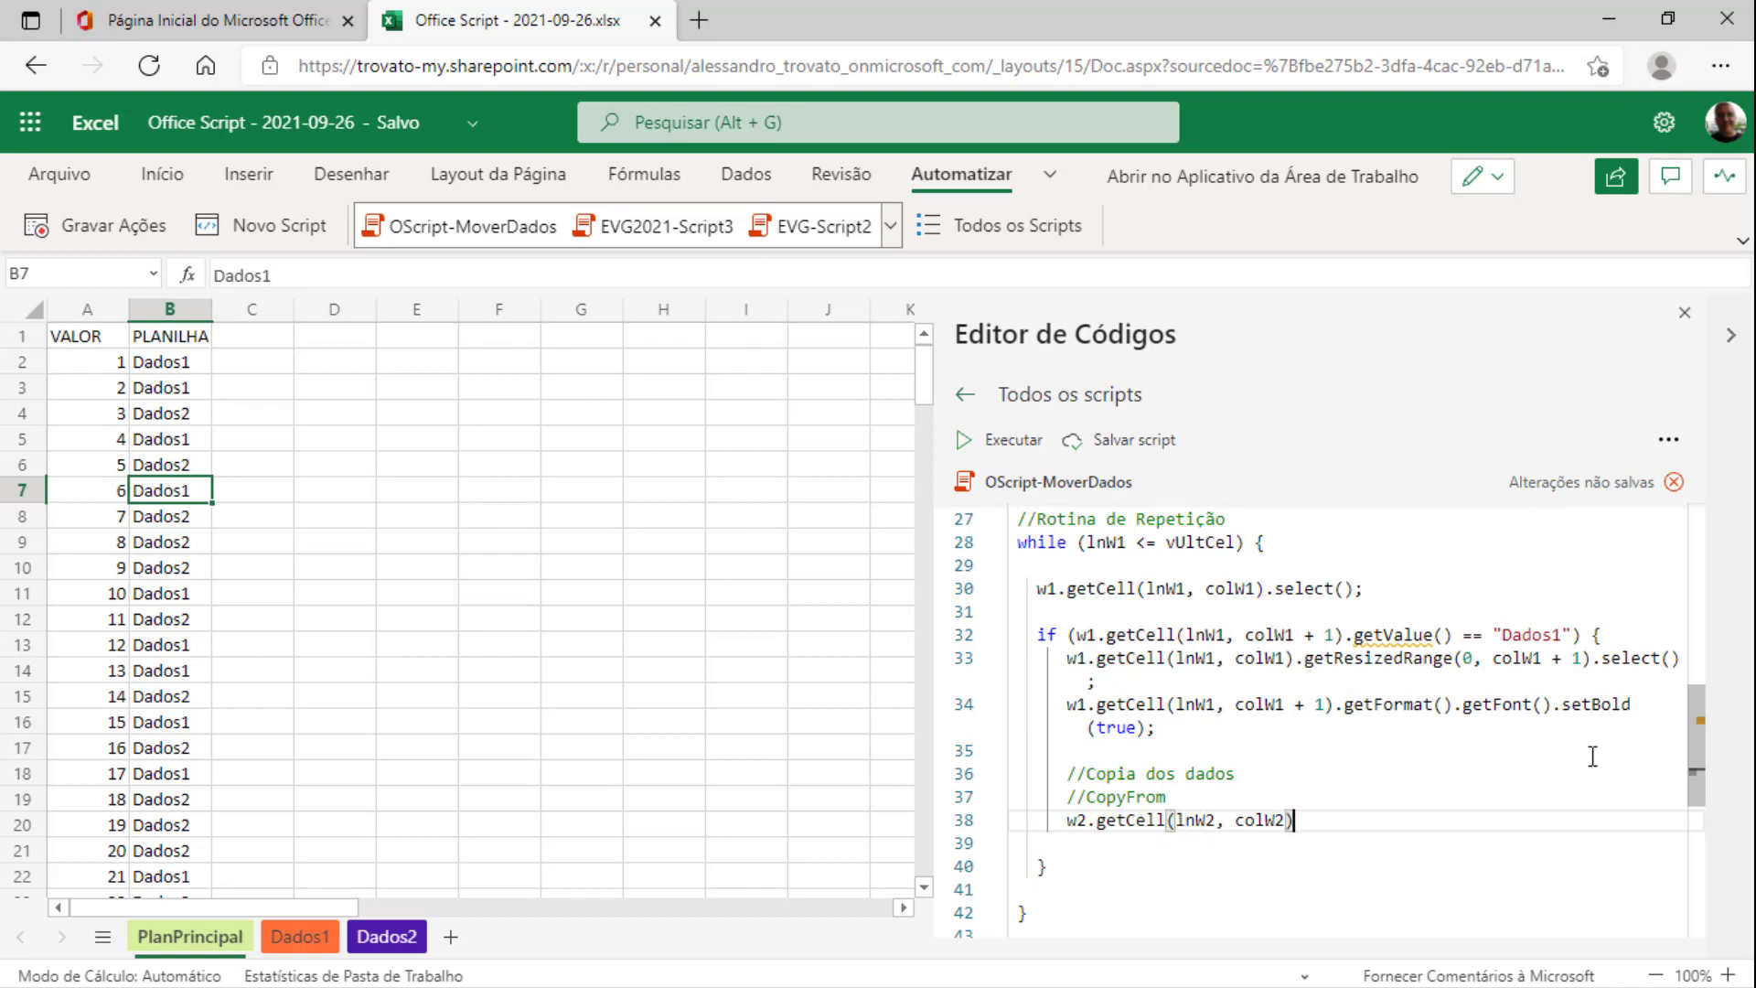
type(".copy")
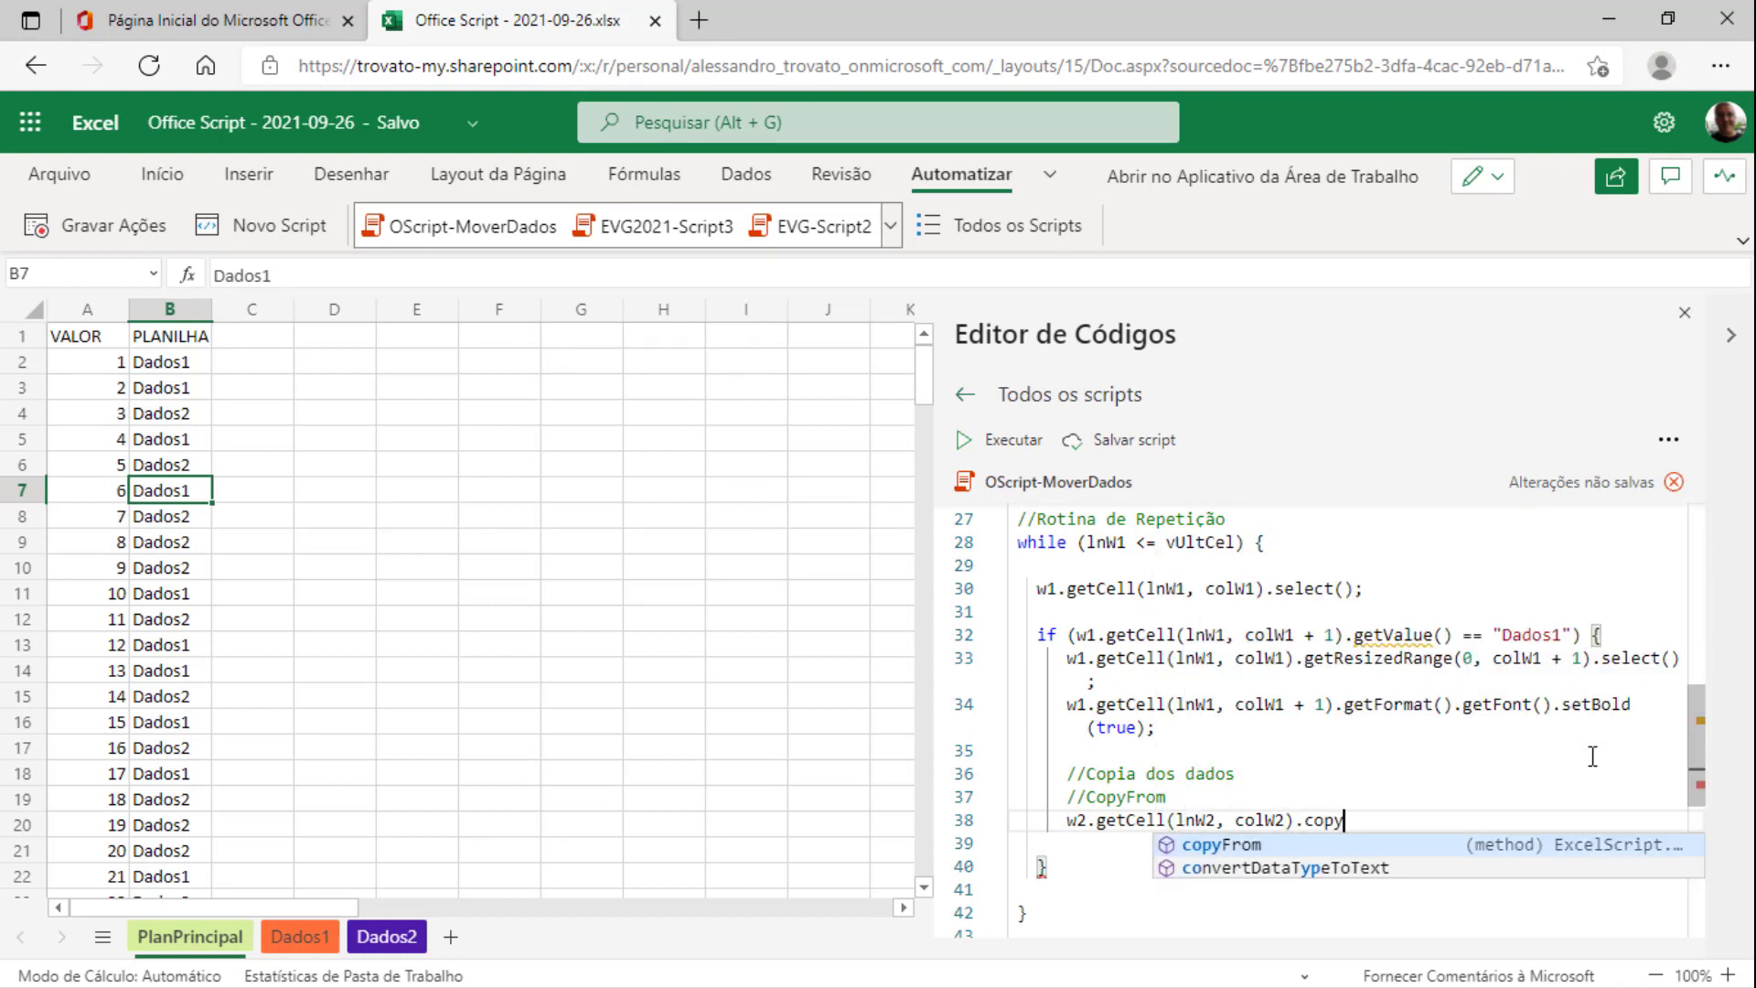
type("From")
key("Return")
type("(")
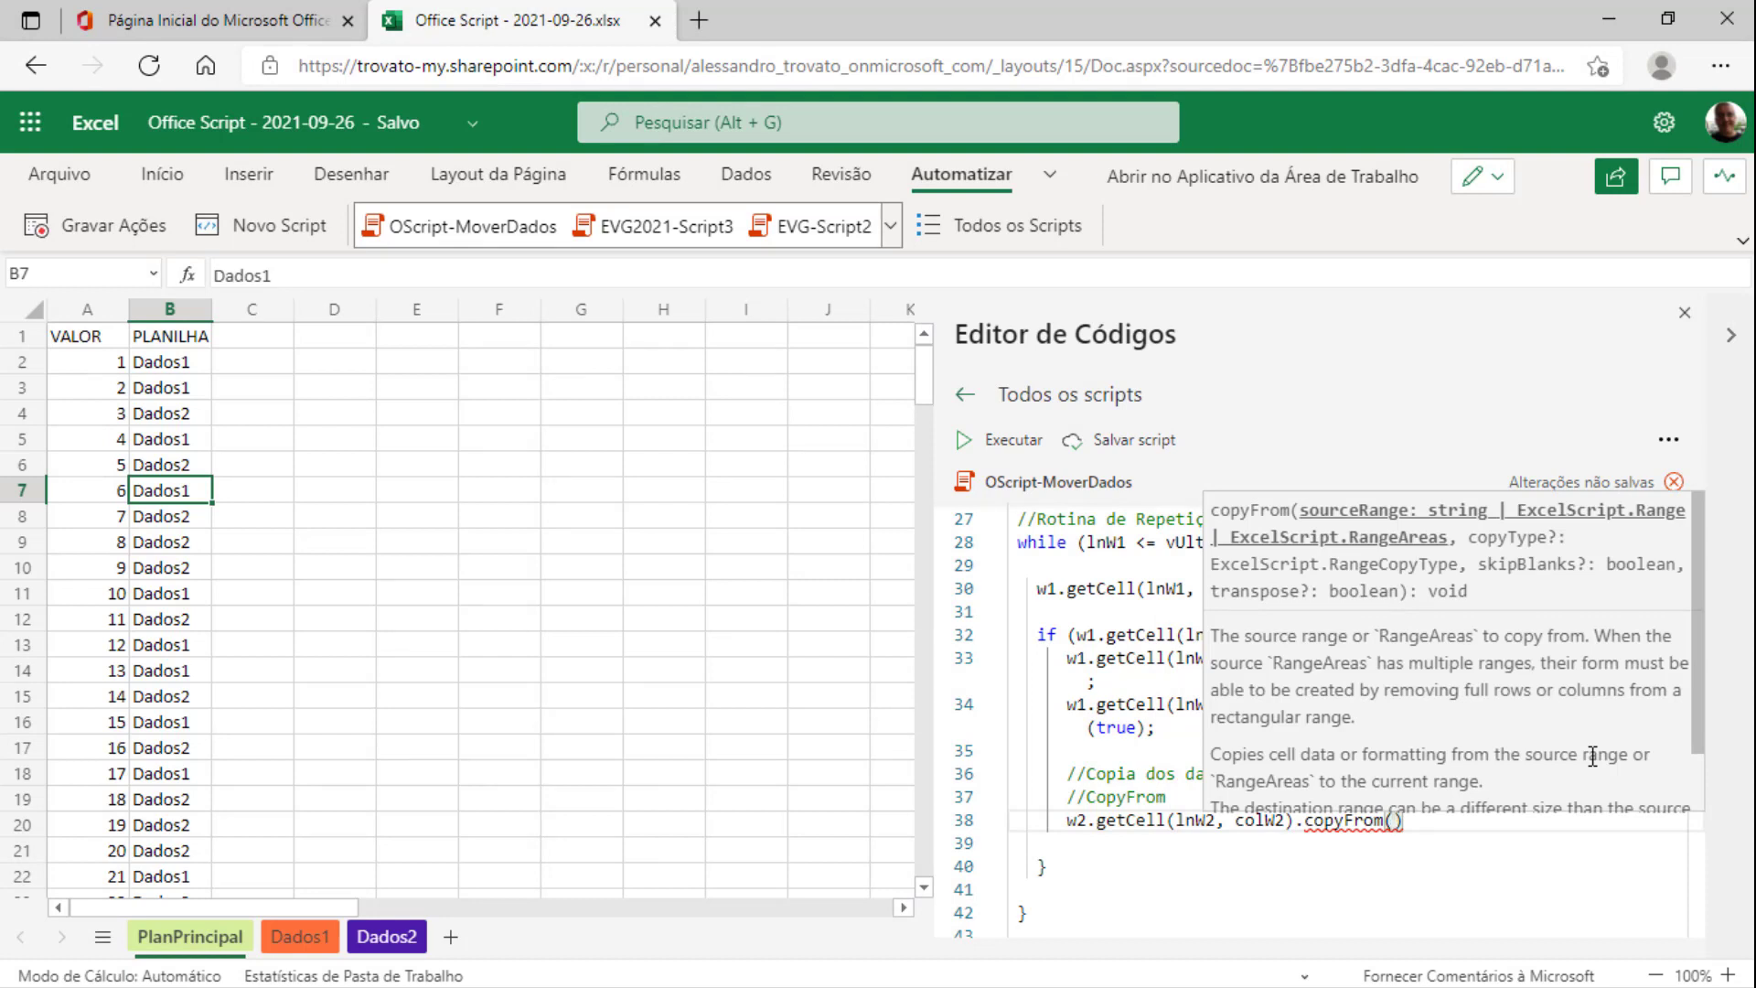
type("w1")
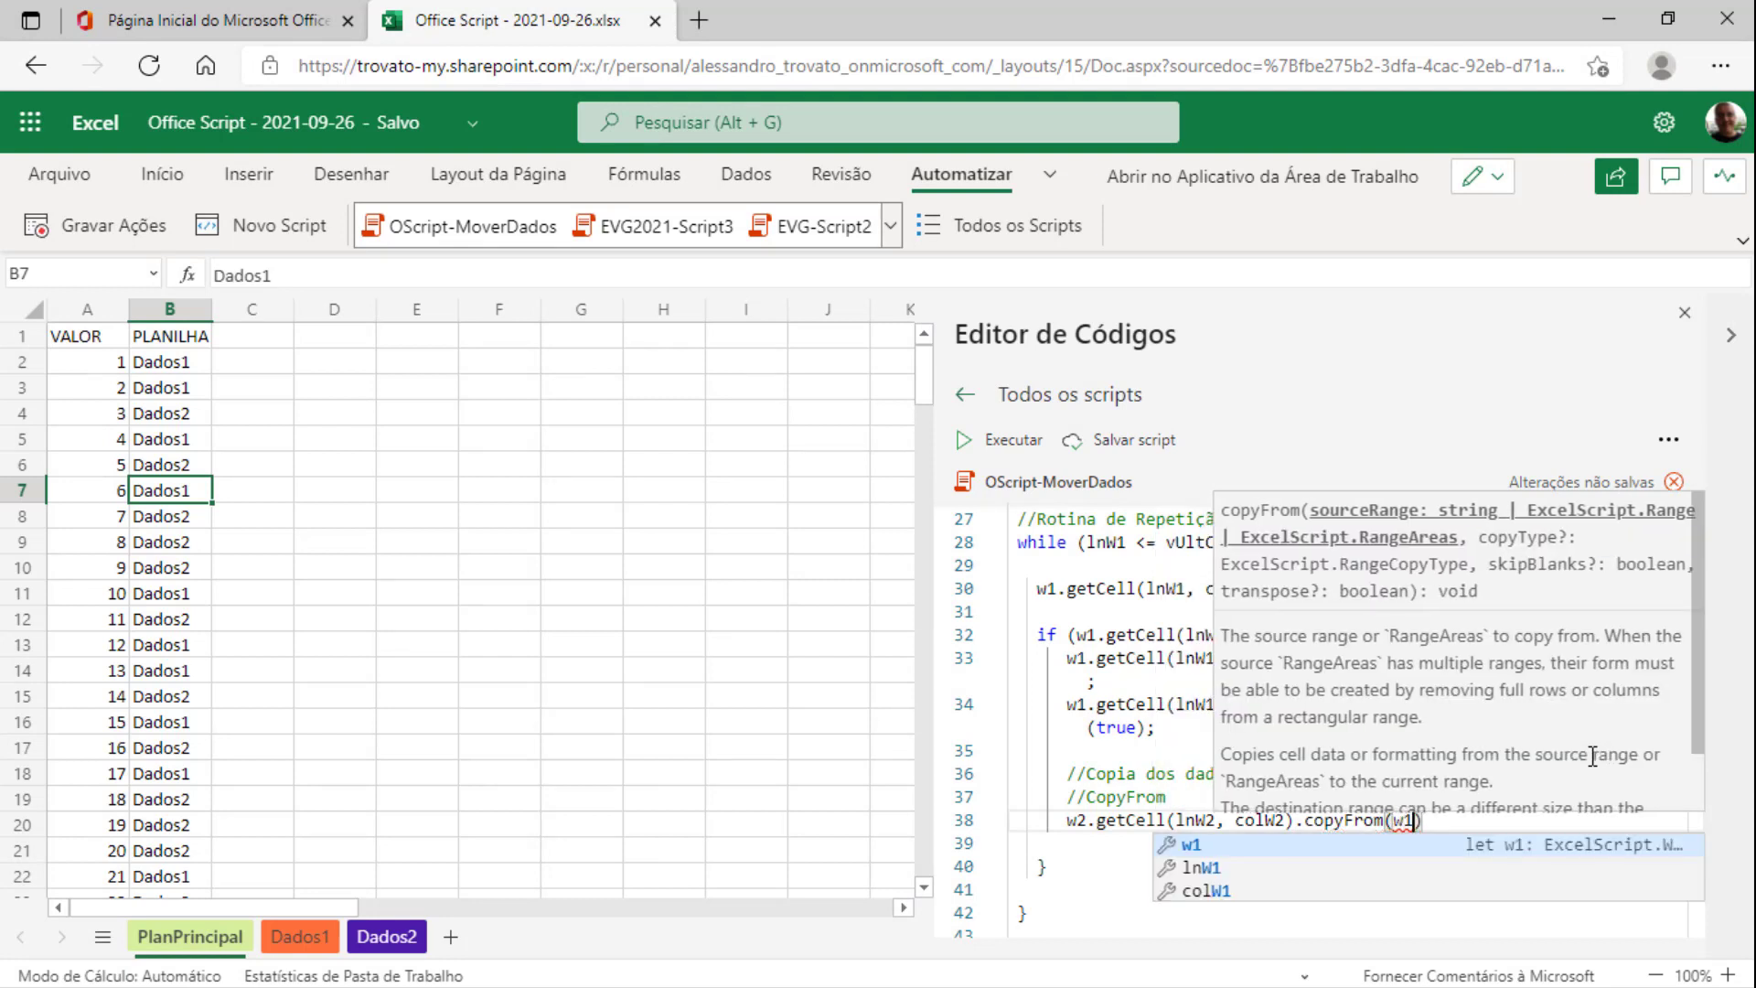
type(".getC")
type("ell")
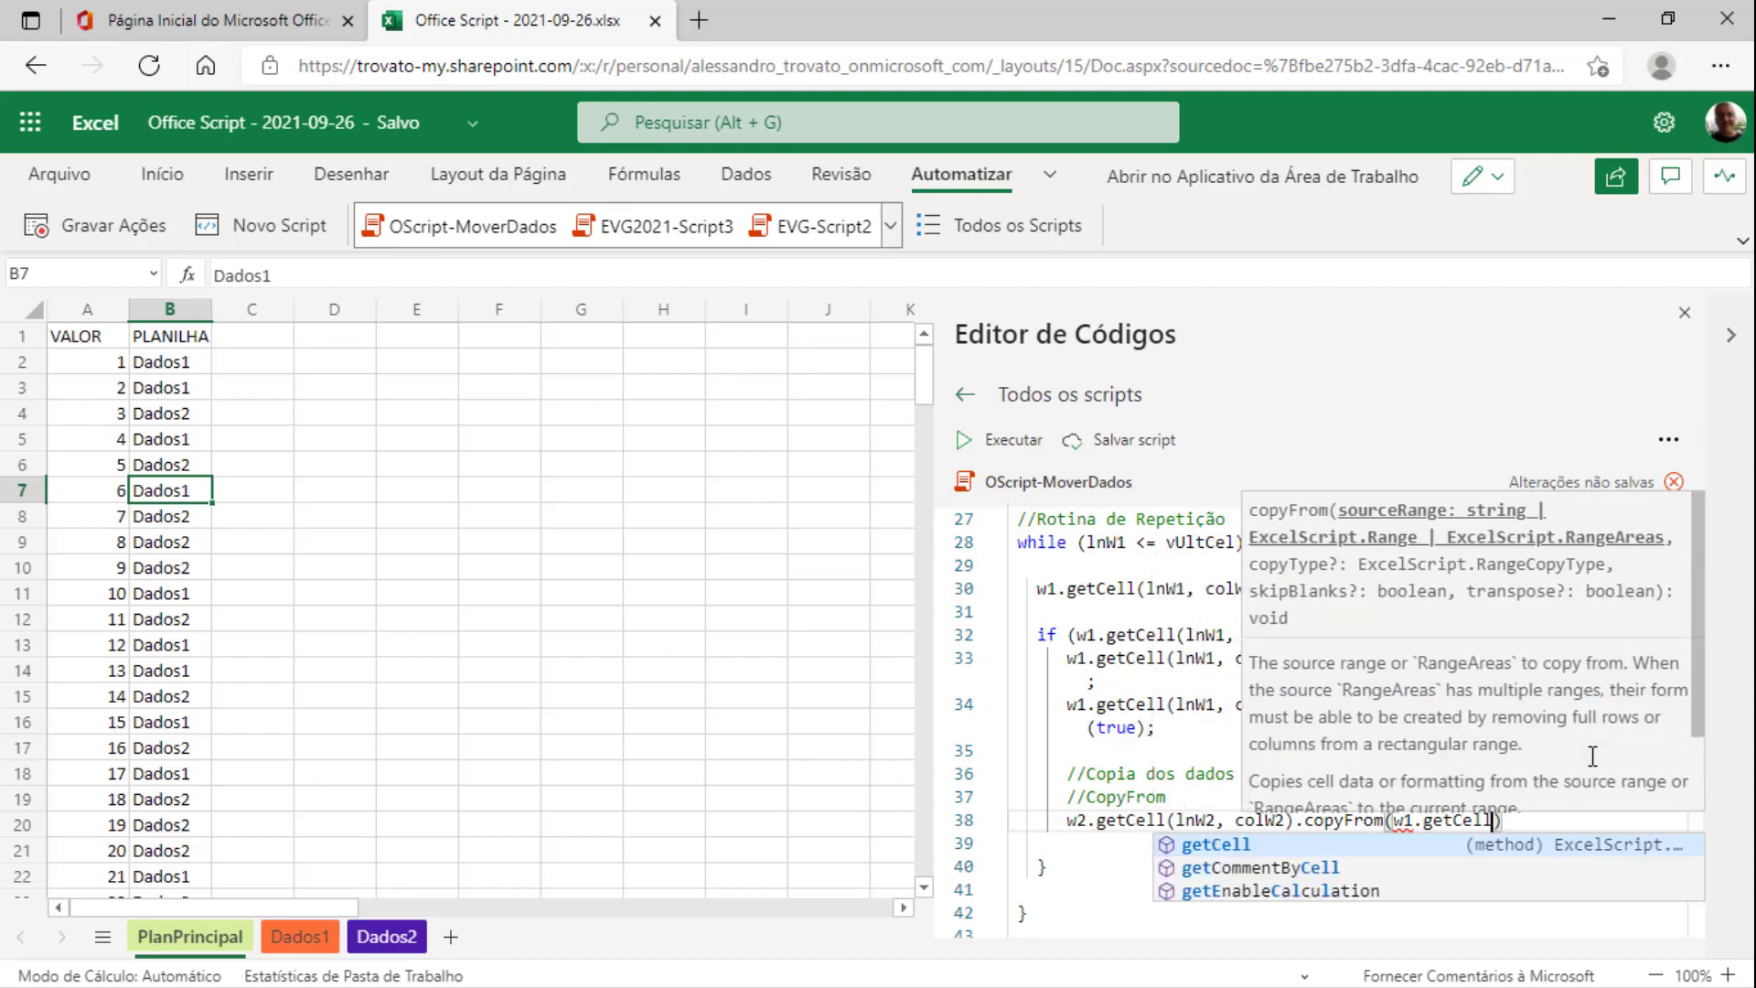
type("(ln")
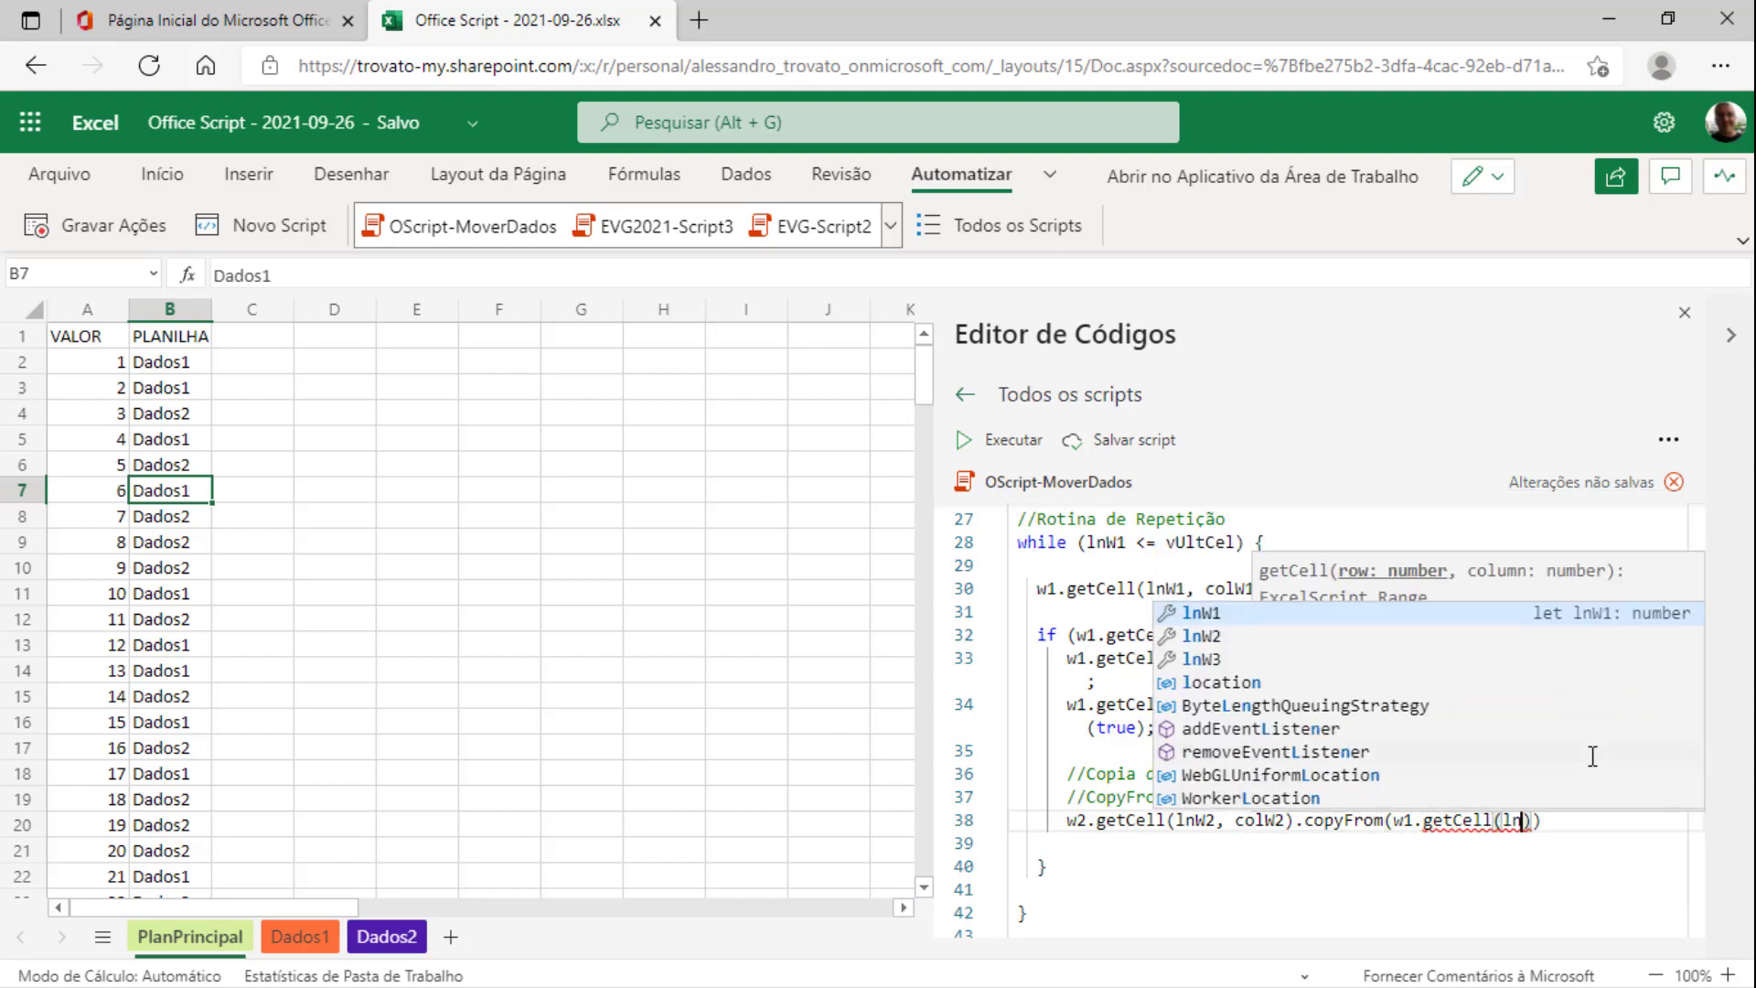
type("W1, ")
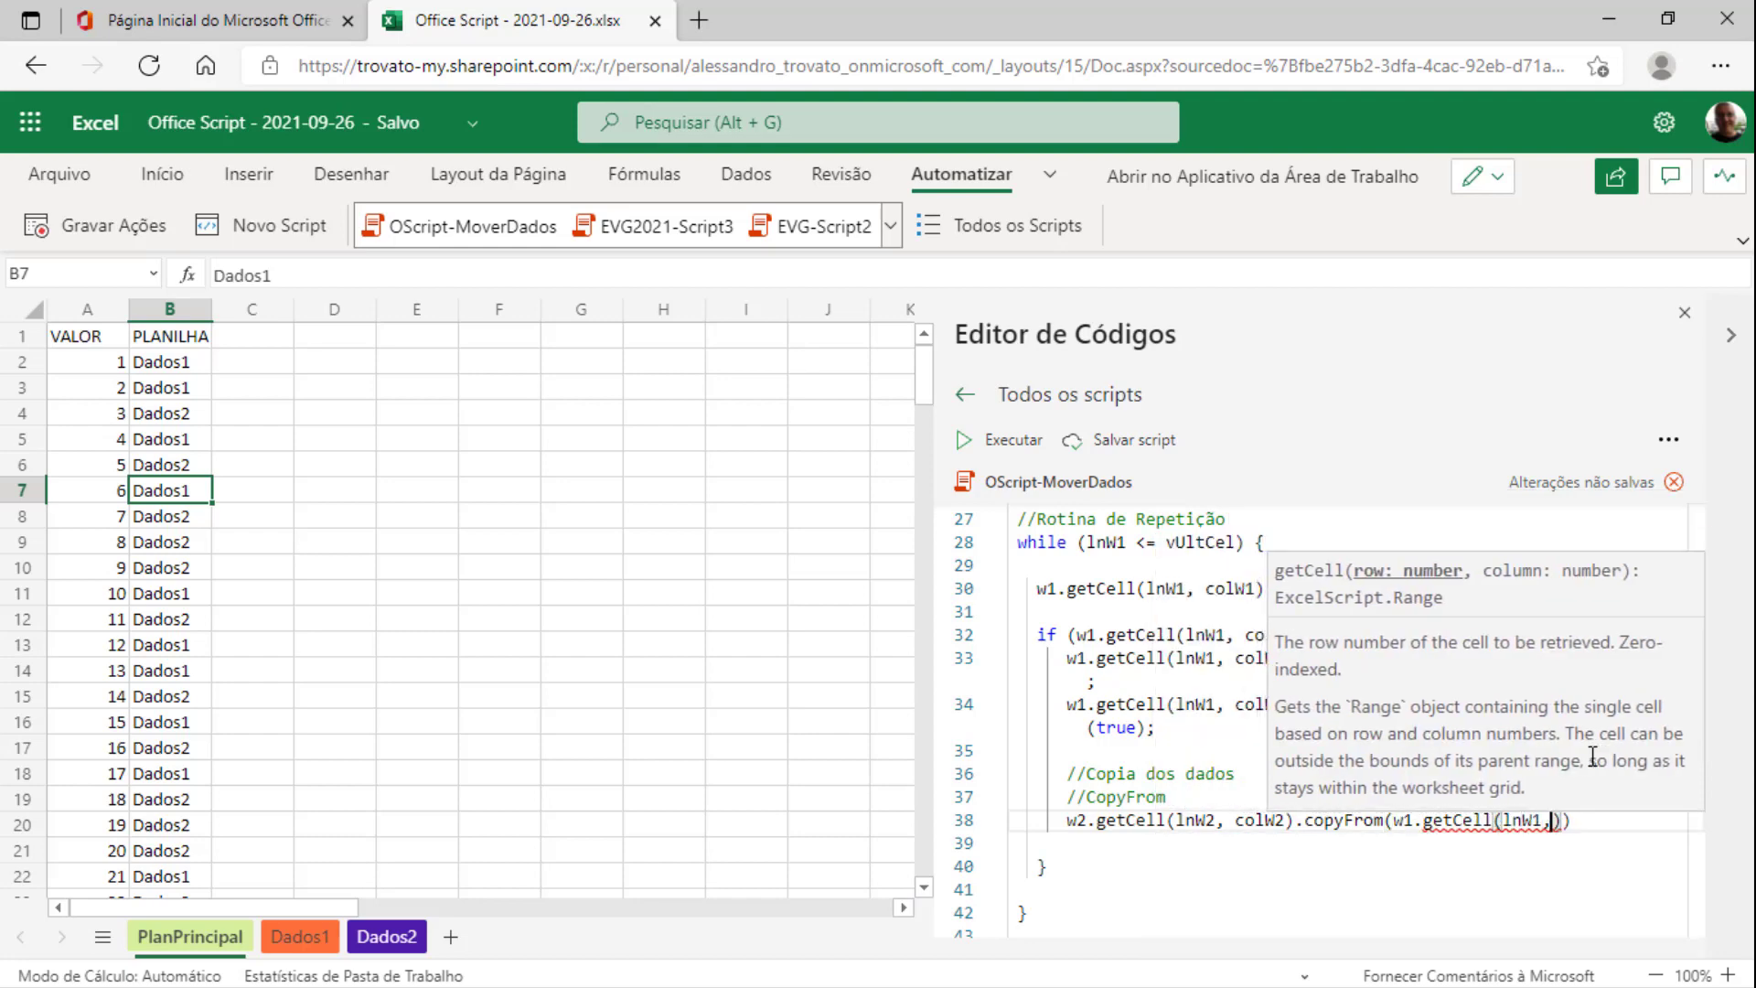
type("colW1")
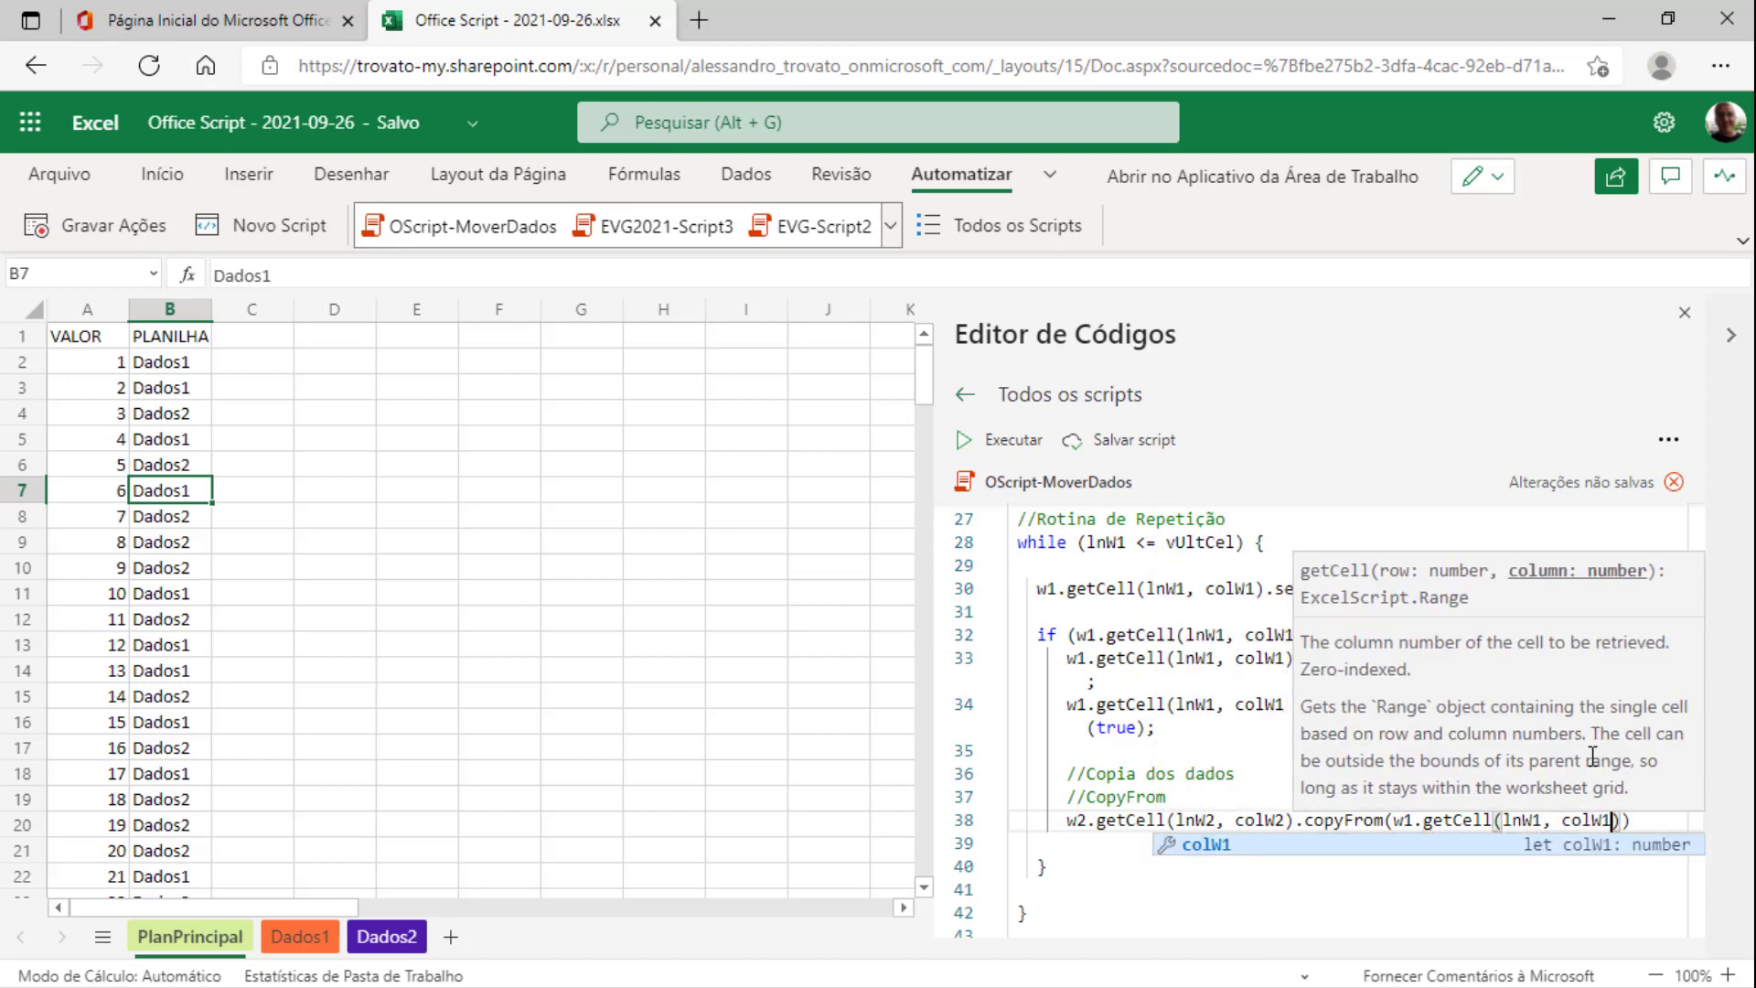
type(")")
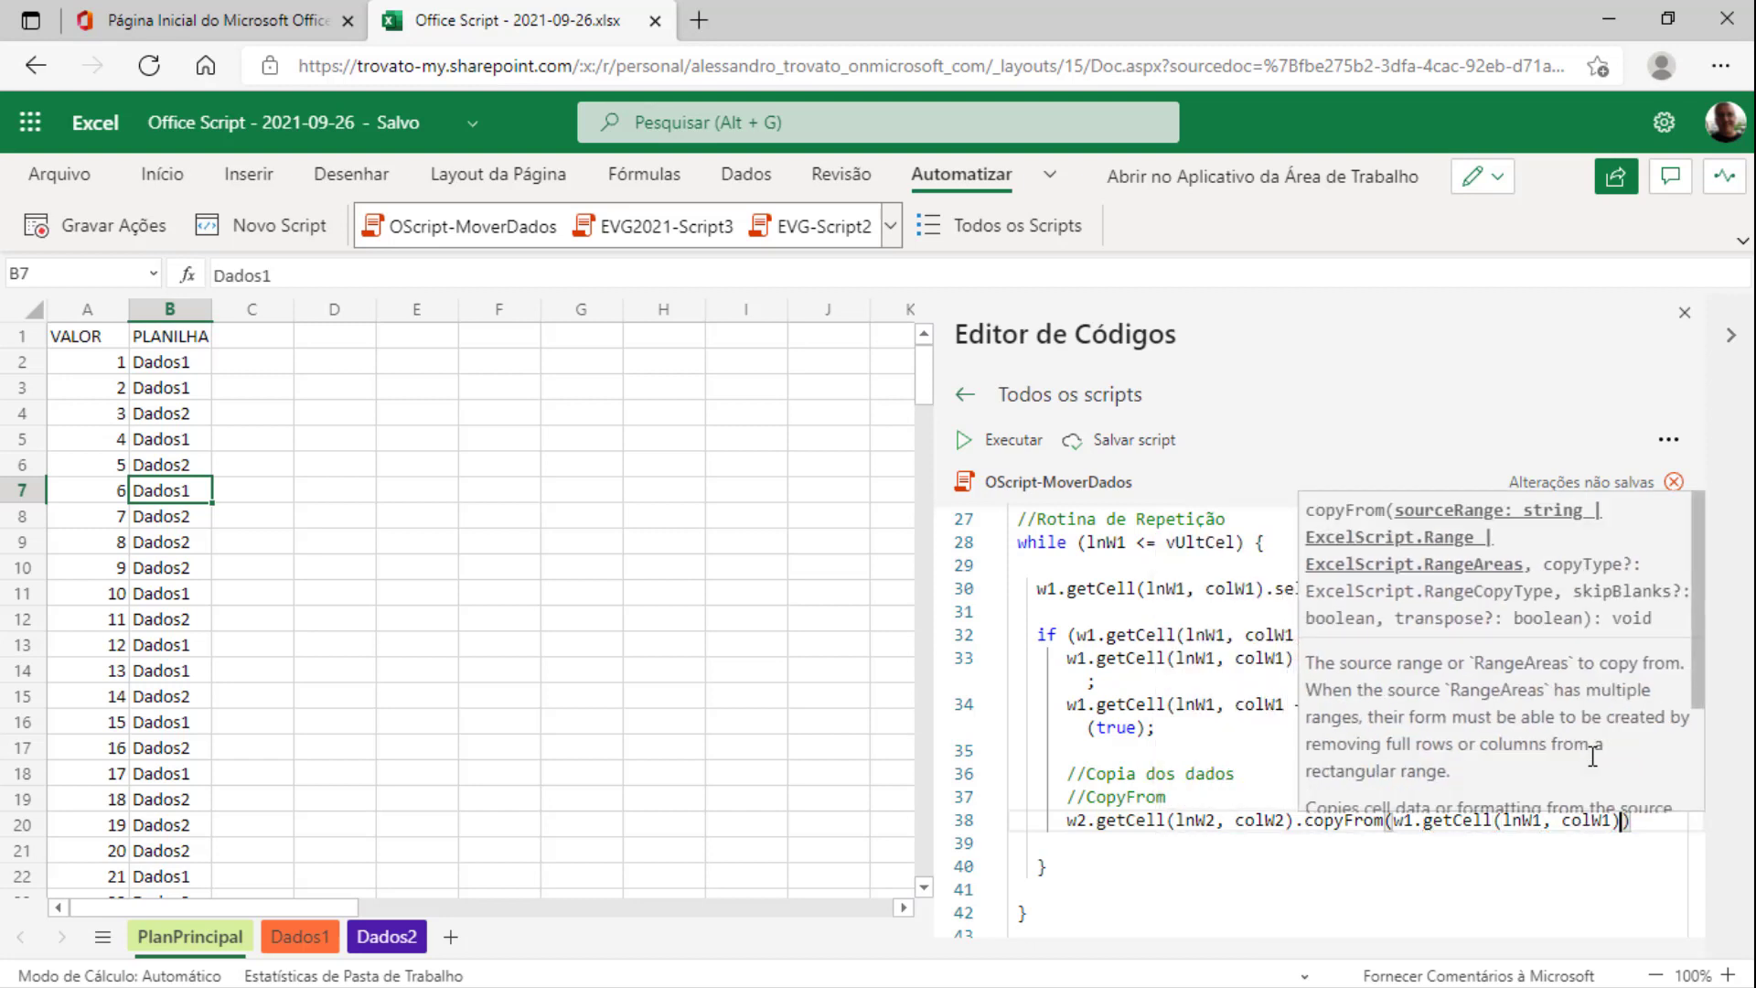
type(".get")
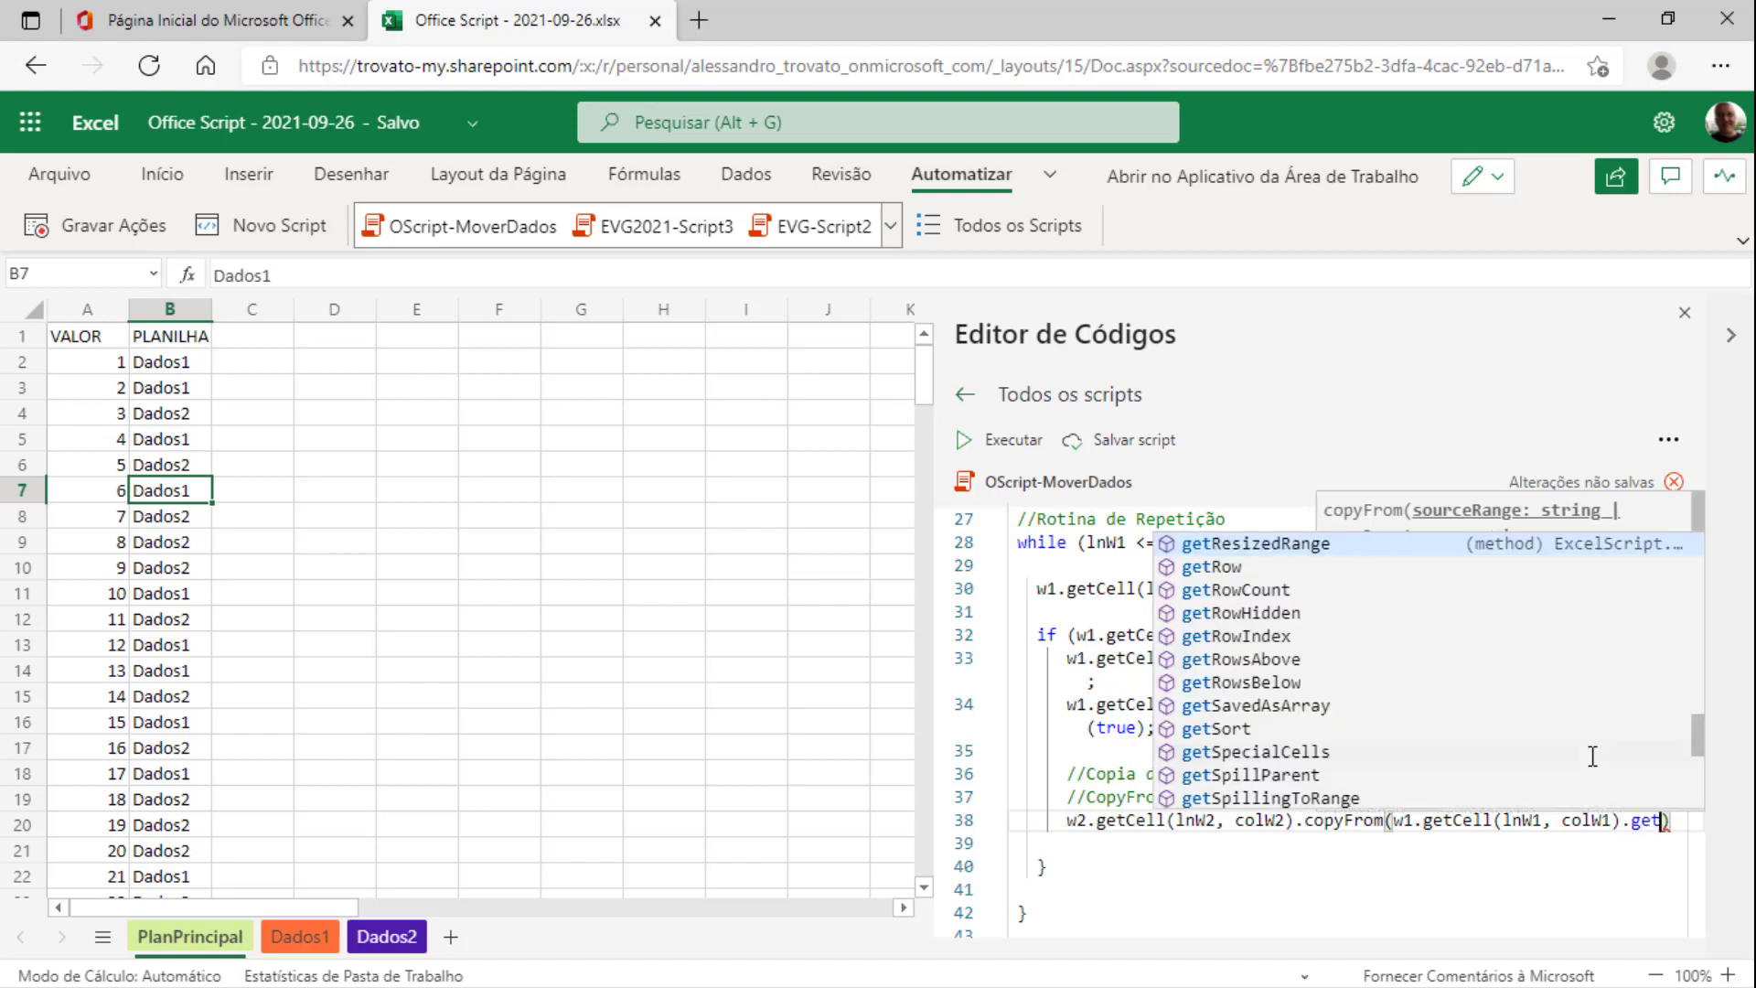
type("Re")
key("Return")
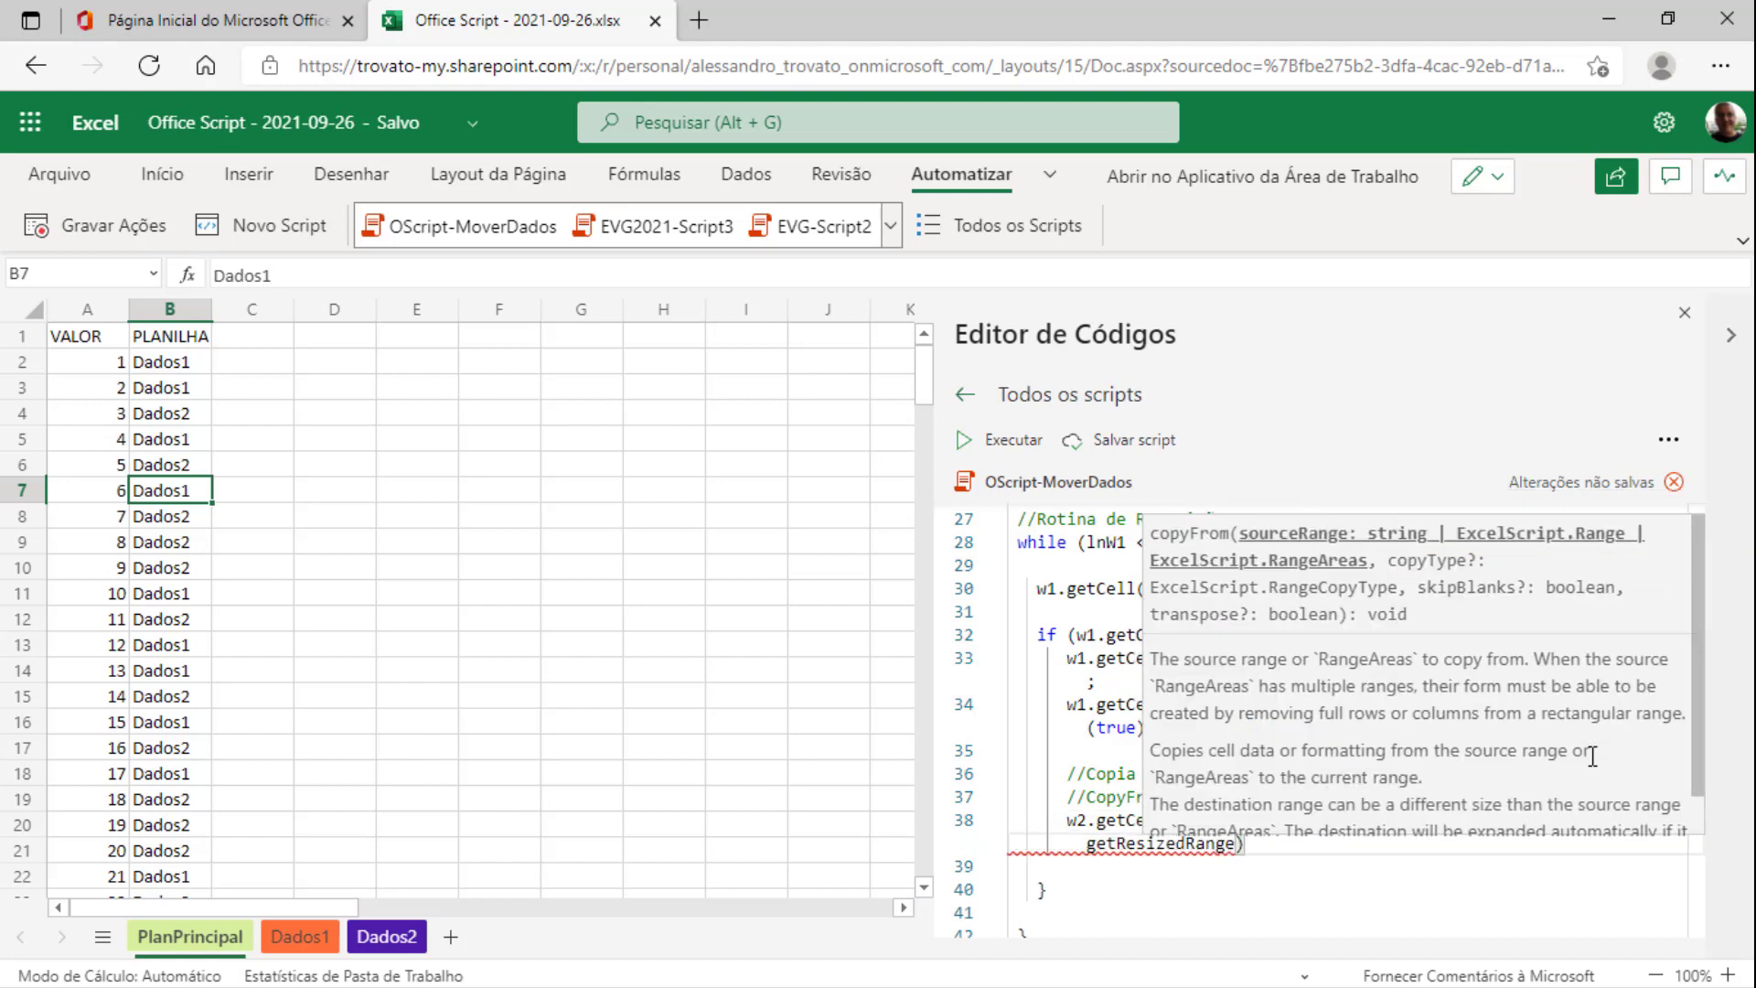
type("(0, ")
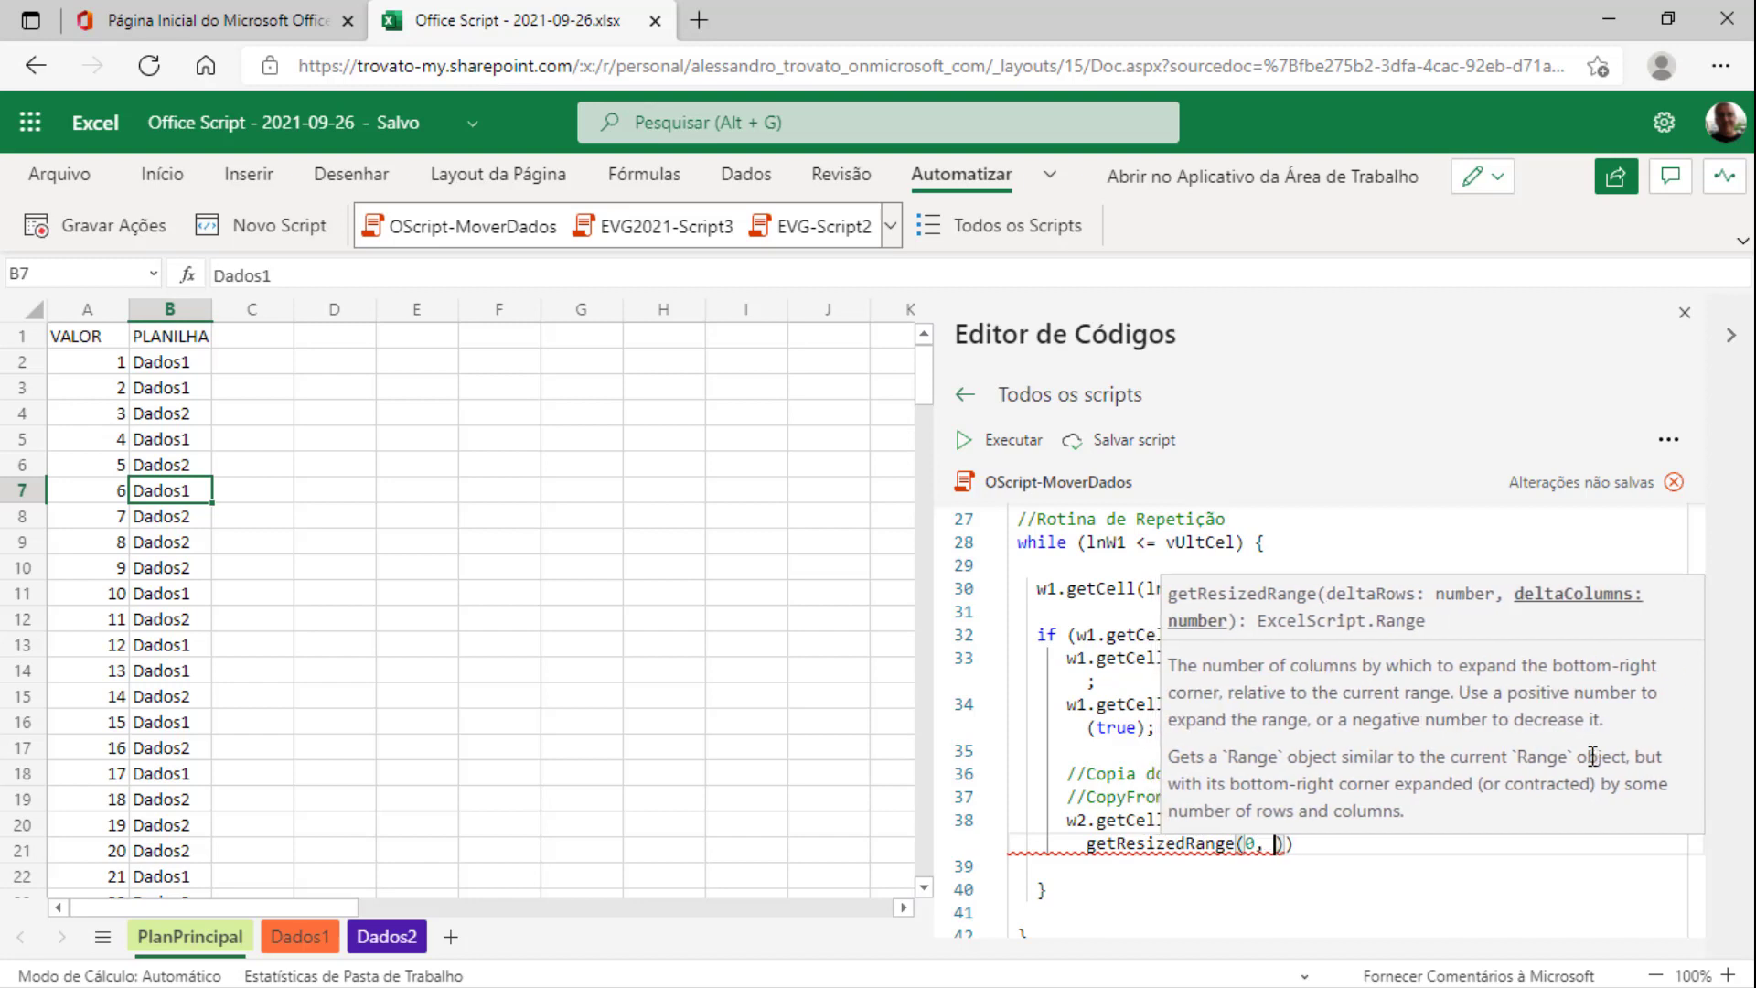
type("colW")
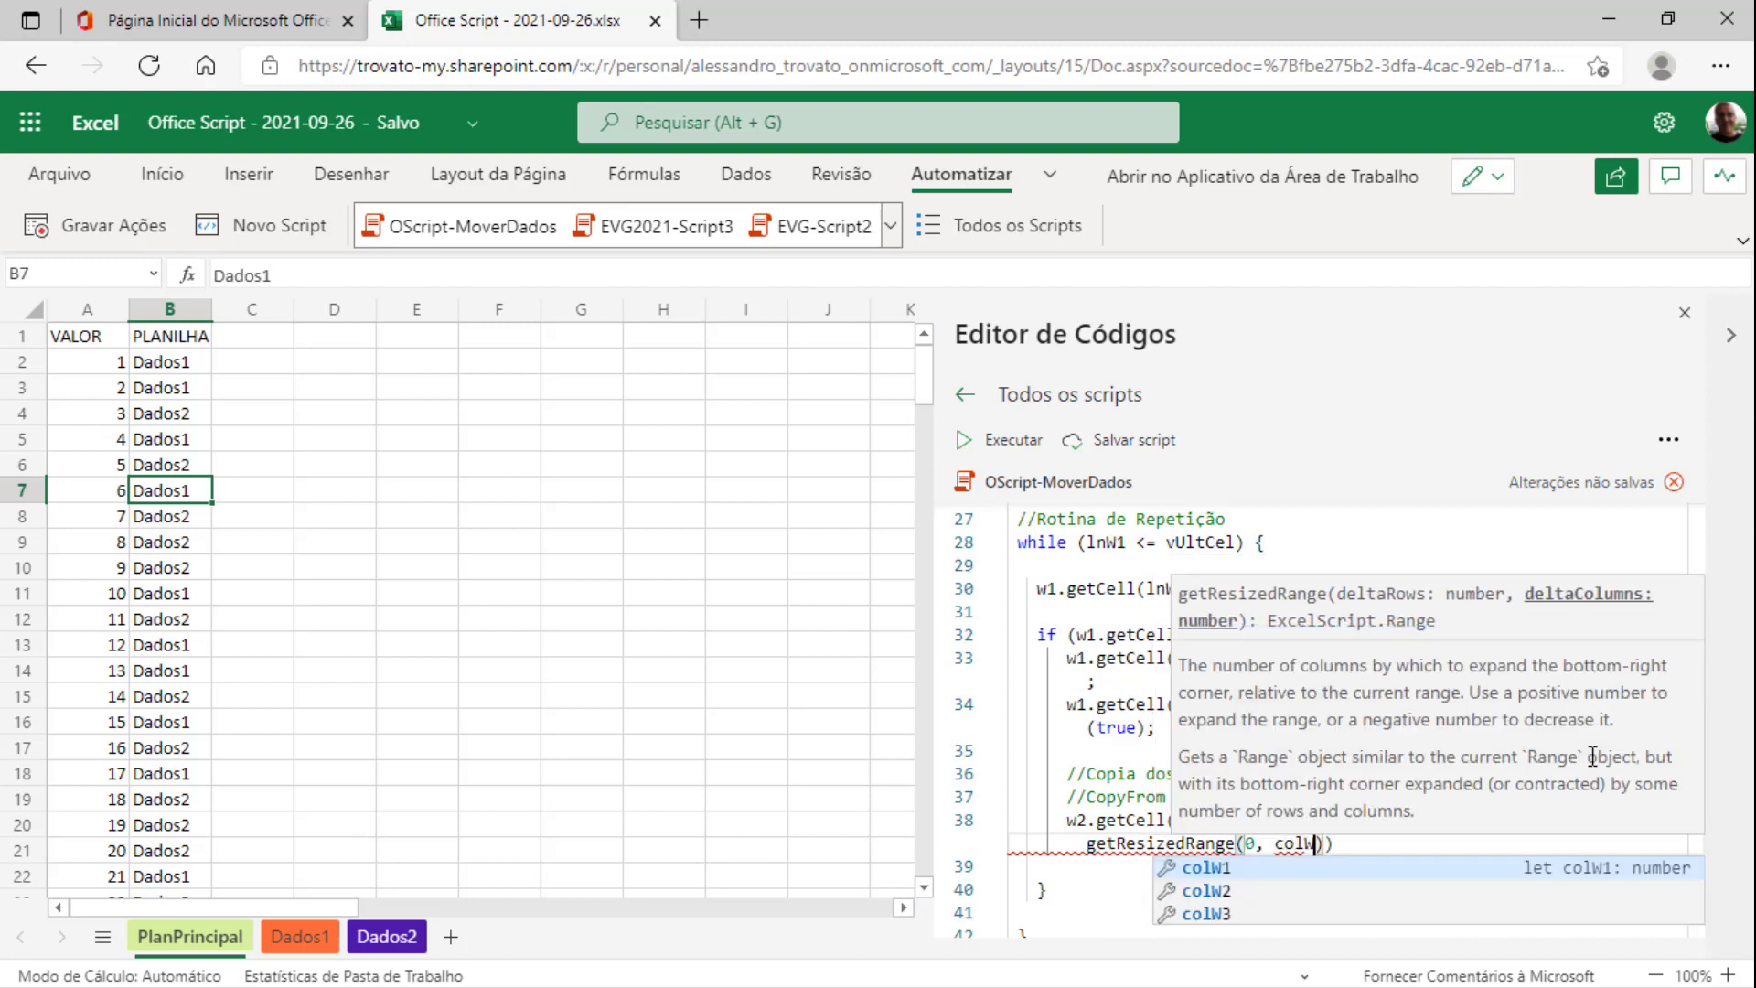
type("1 + 1")
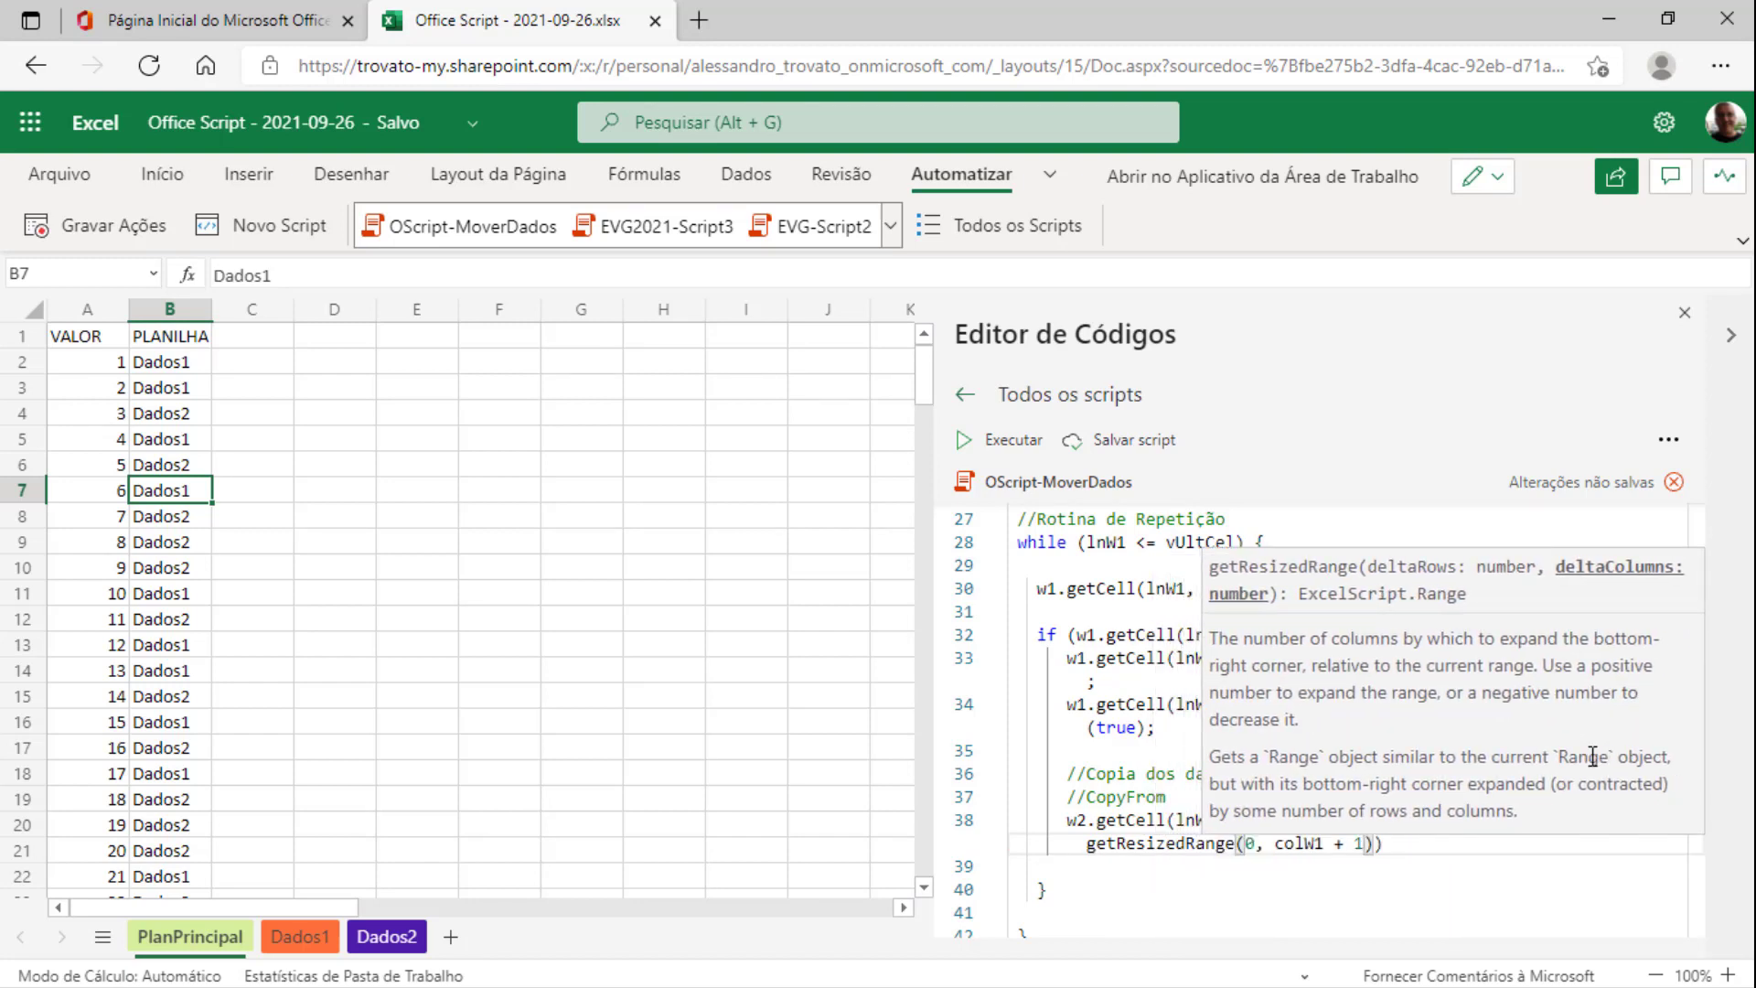
type(")")
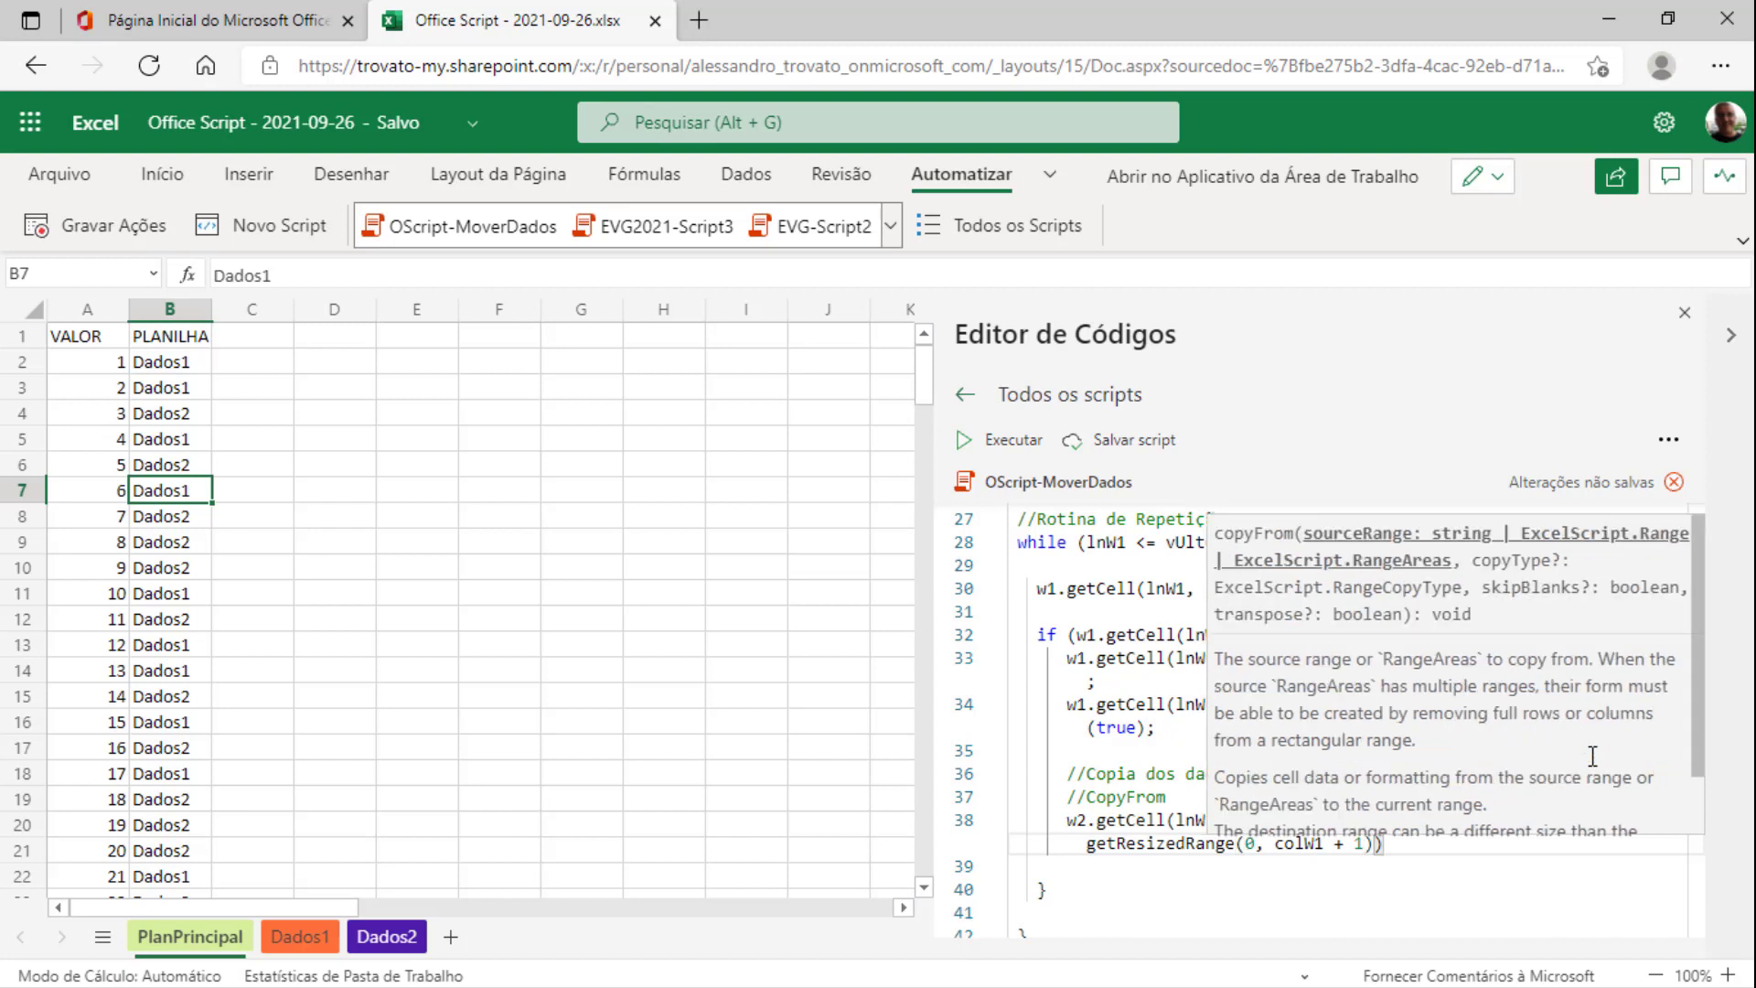
type(",")
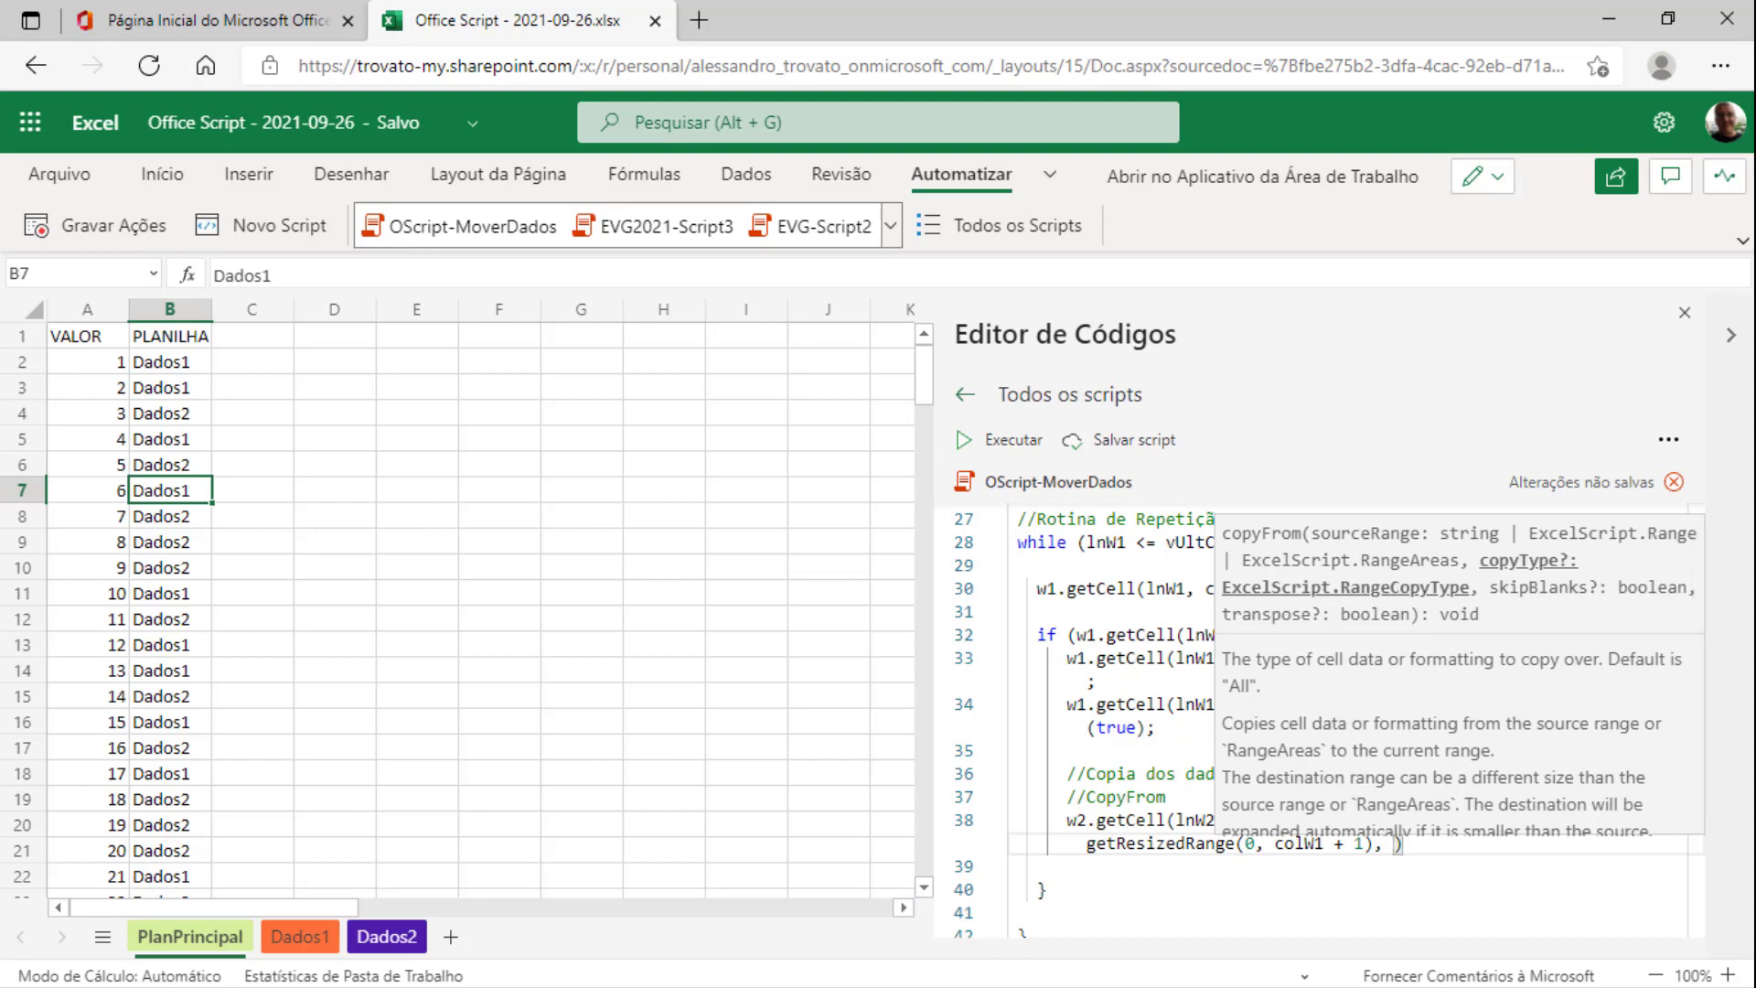
type("ExcelScript")
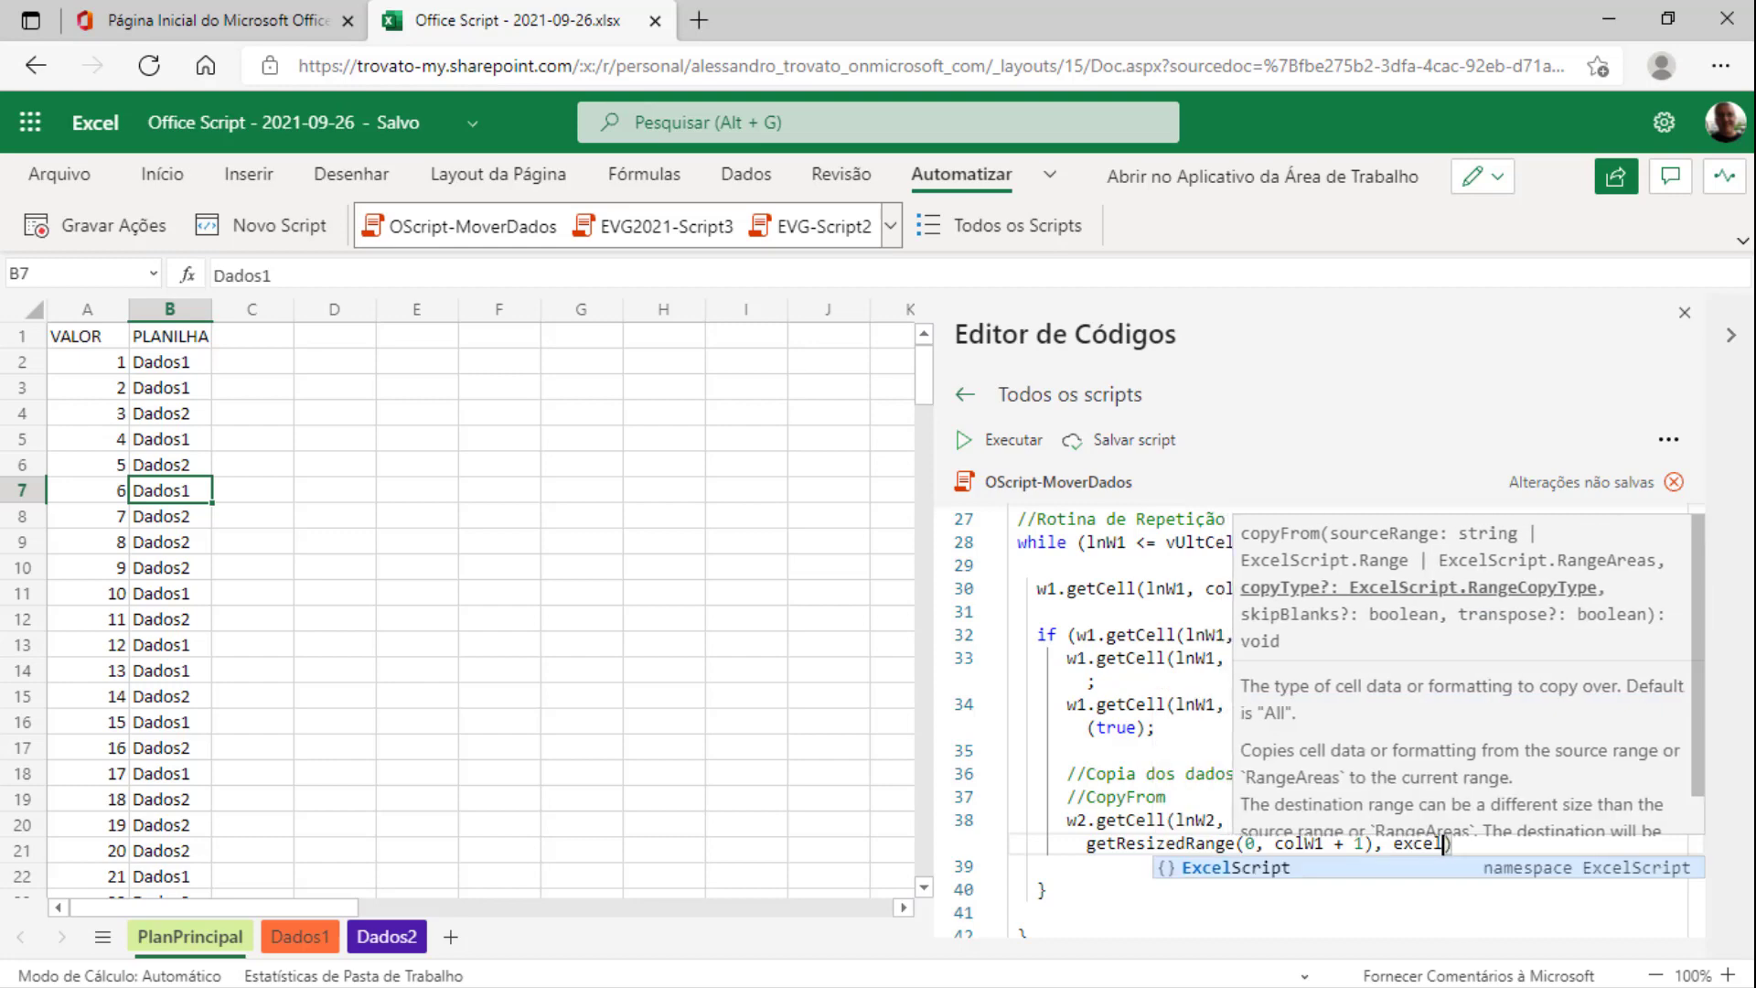
type(".ran")
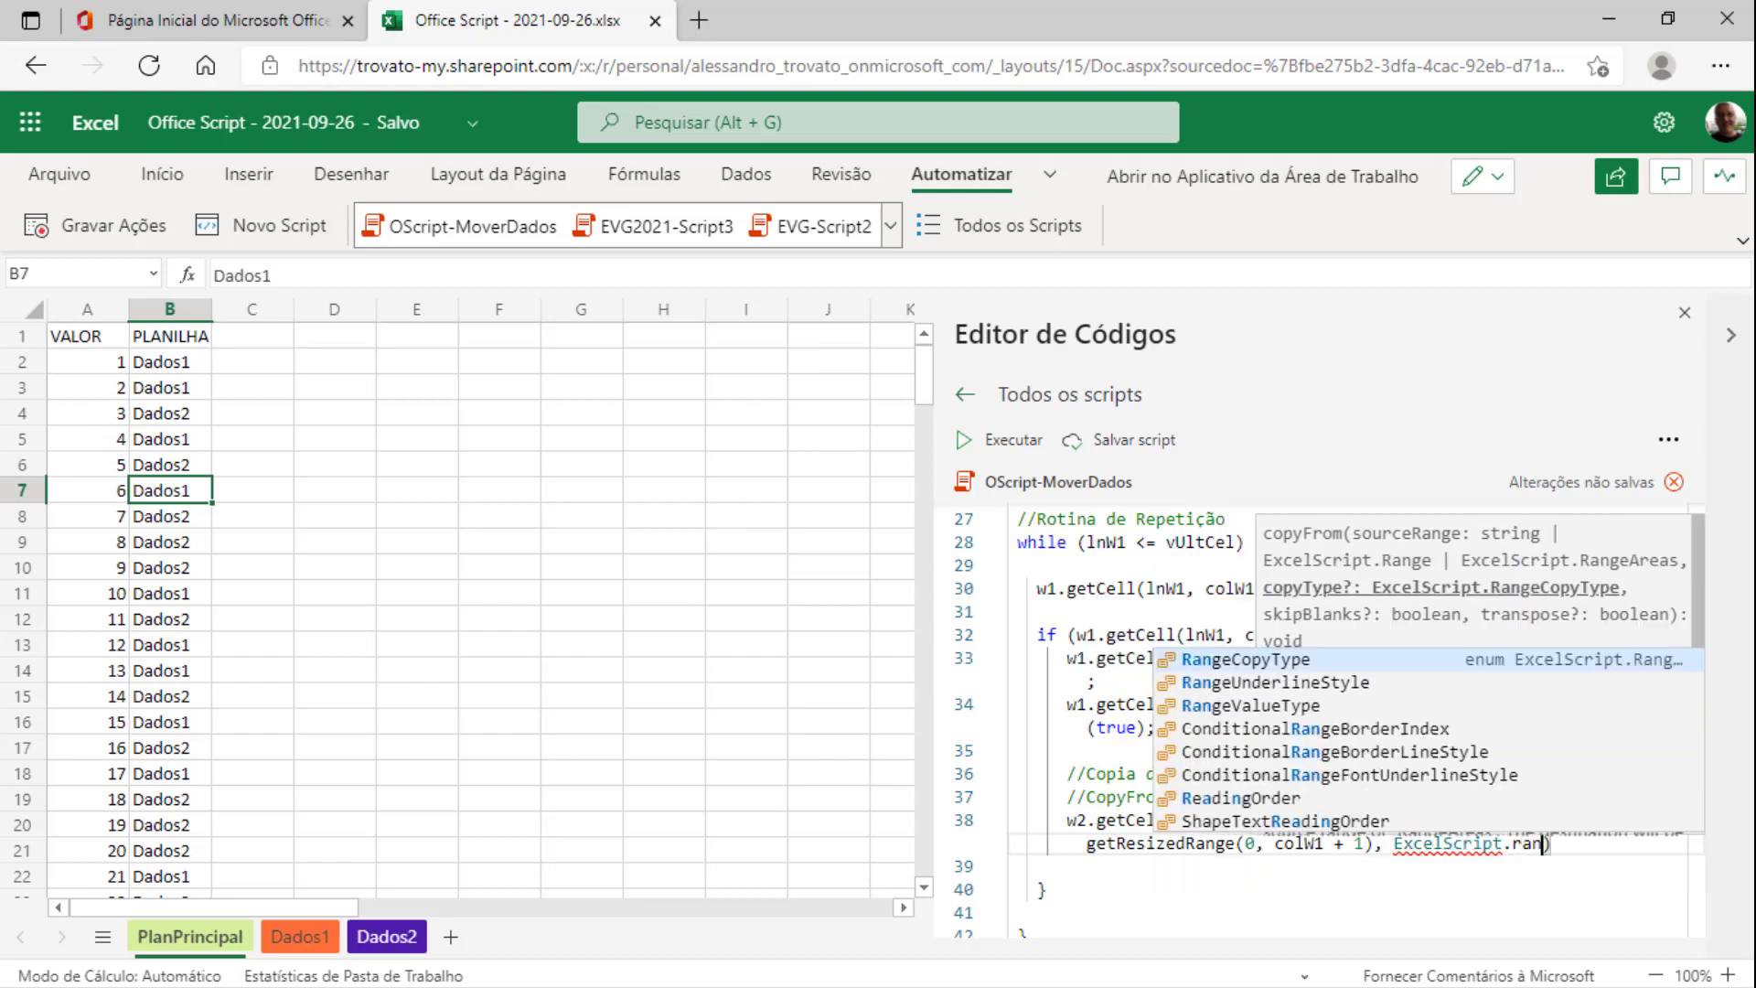
type("ge")
key("Return")
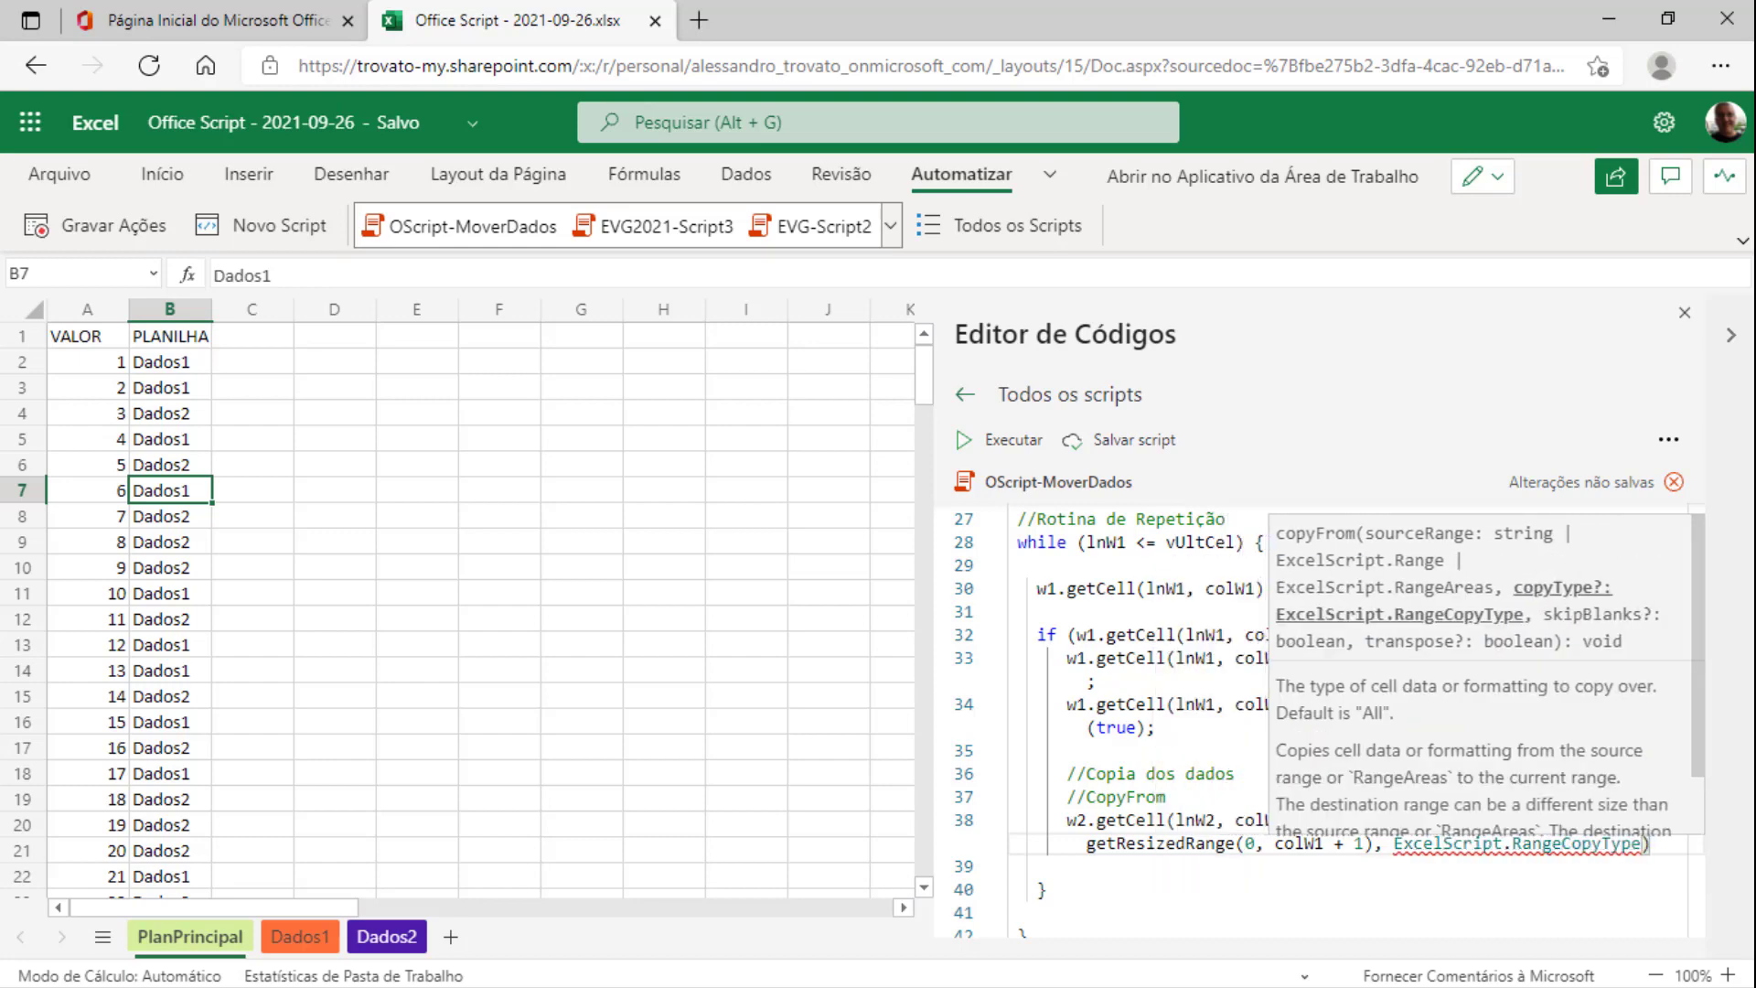
type(".all")
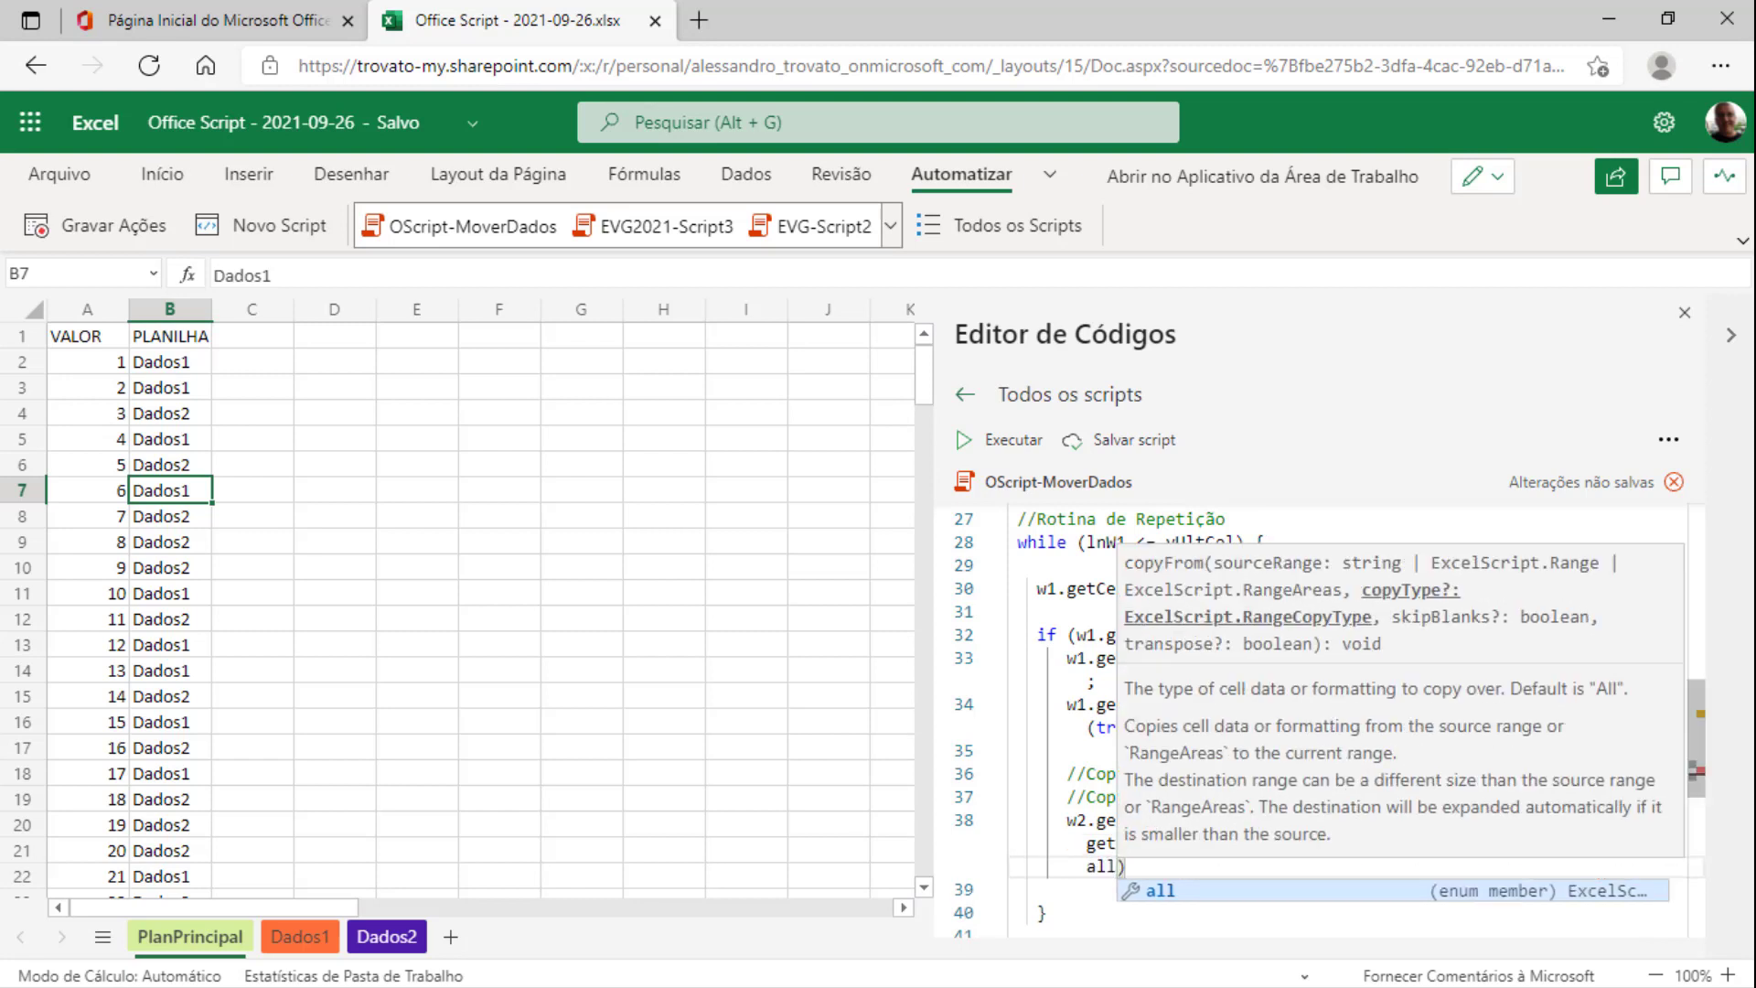
type(", ")
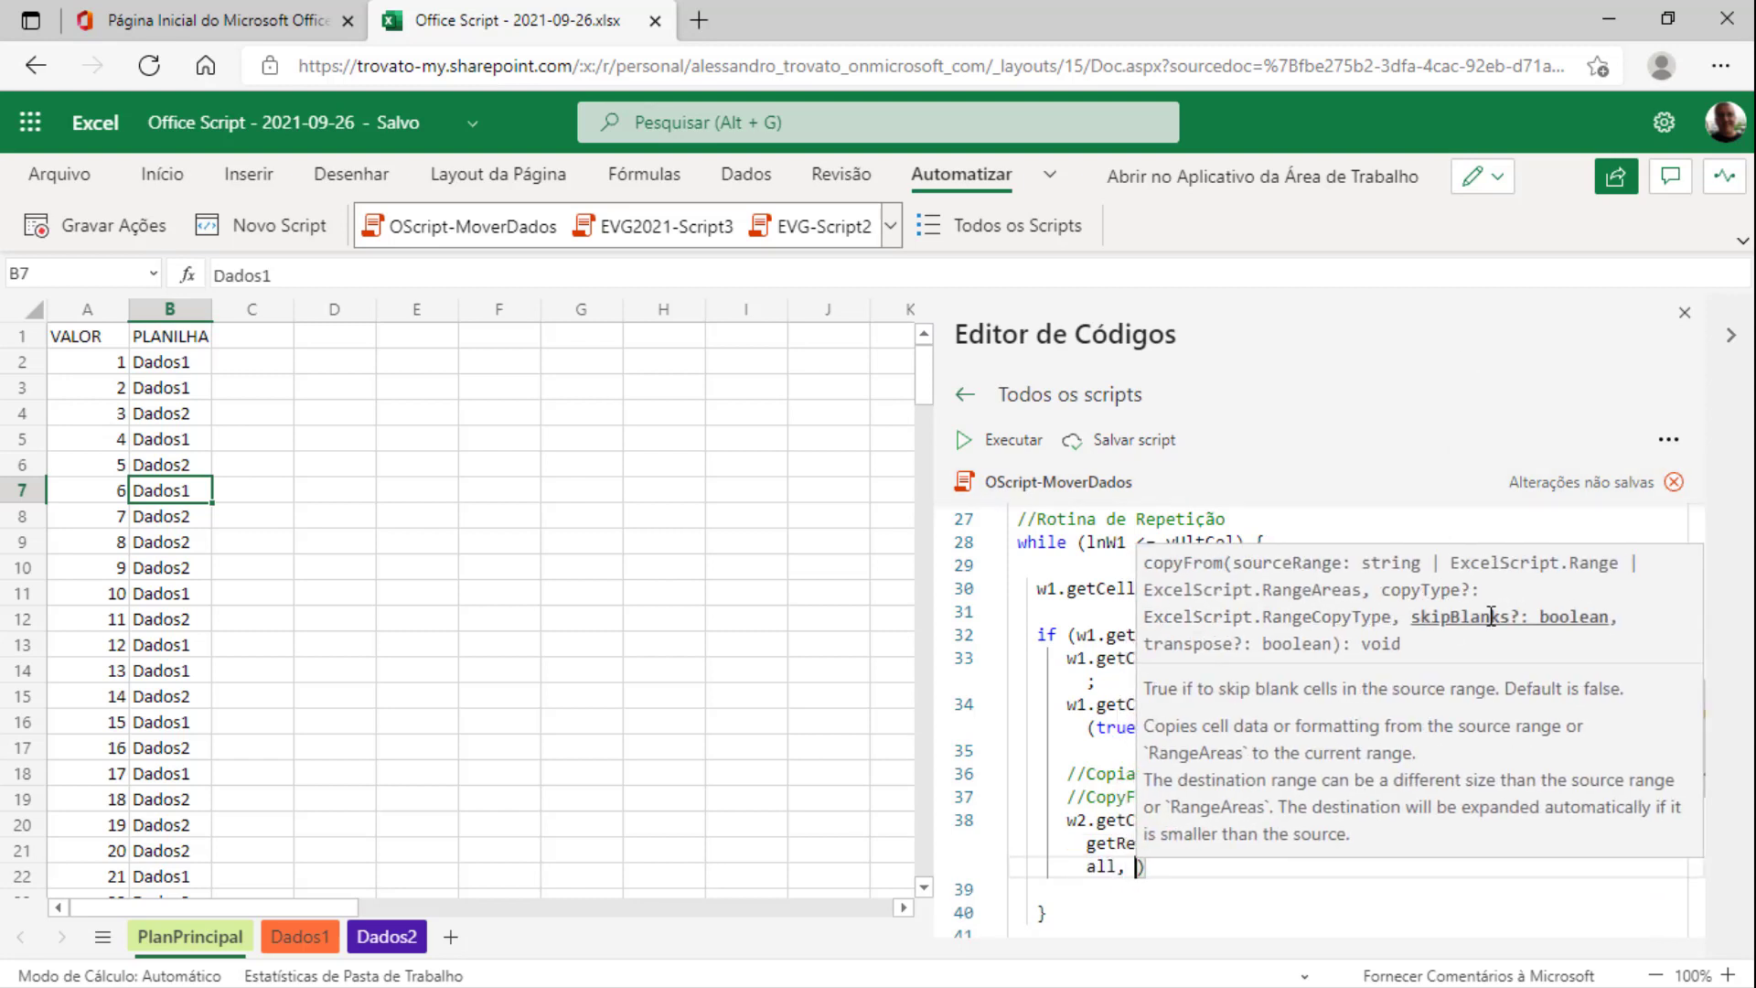
type("false")
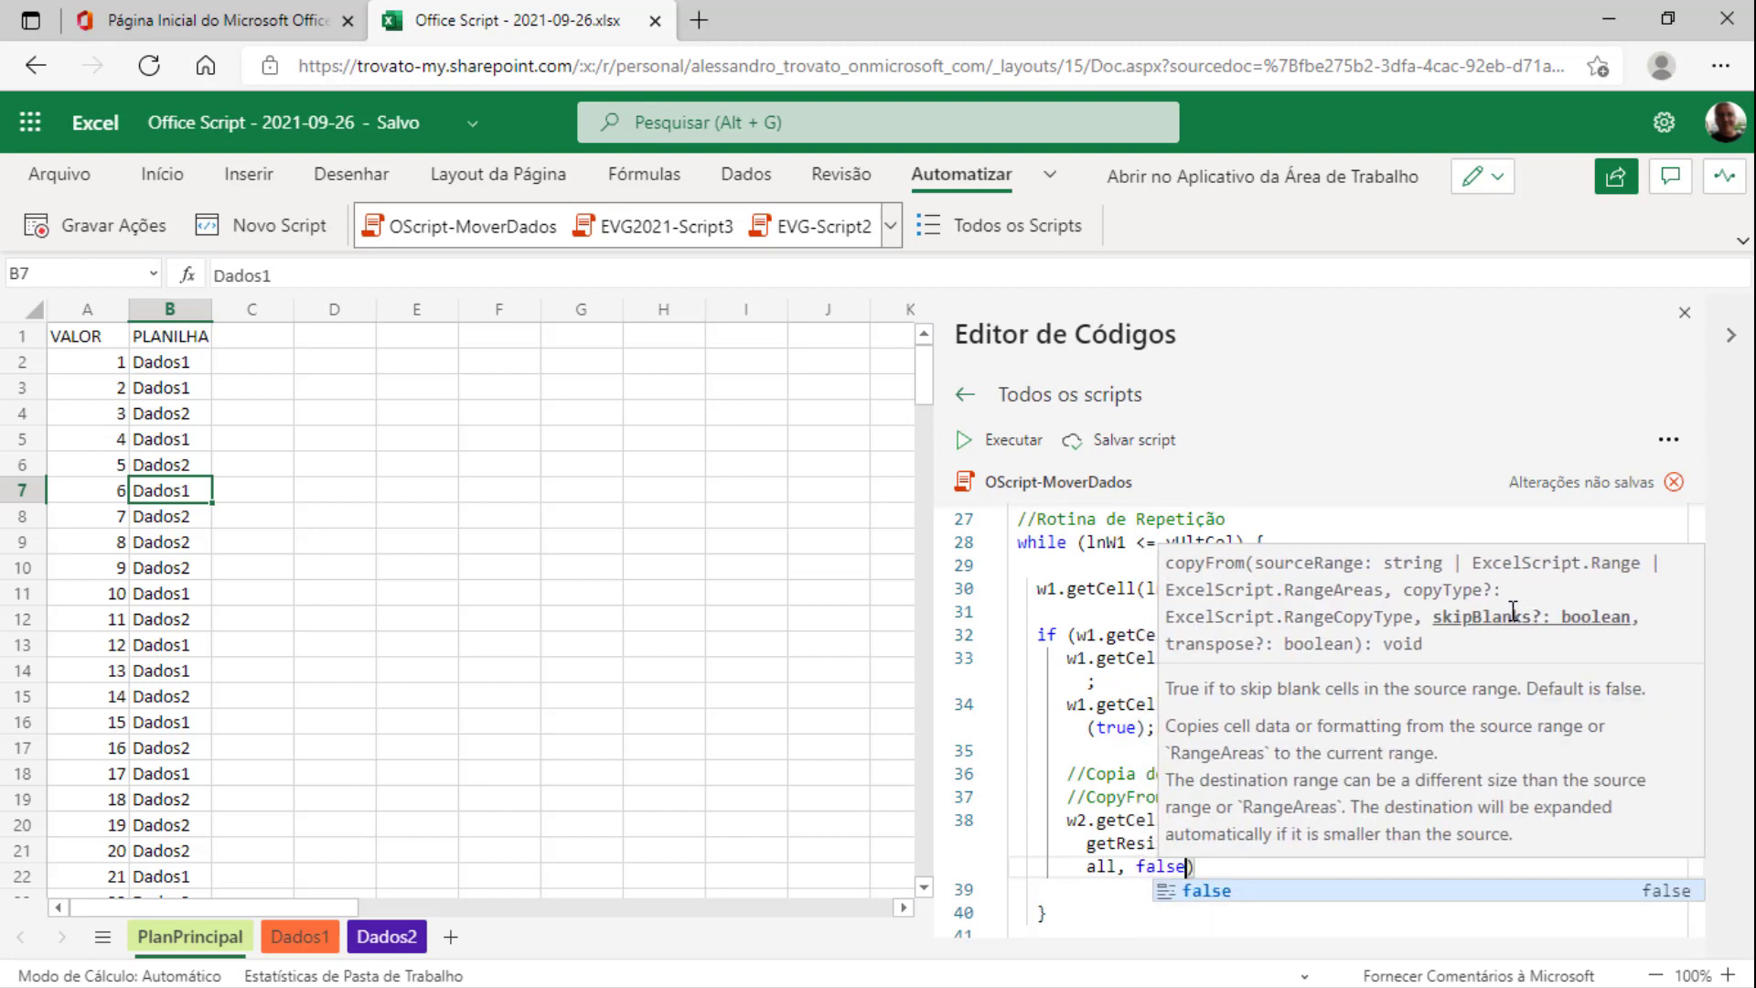
type(", ")
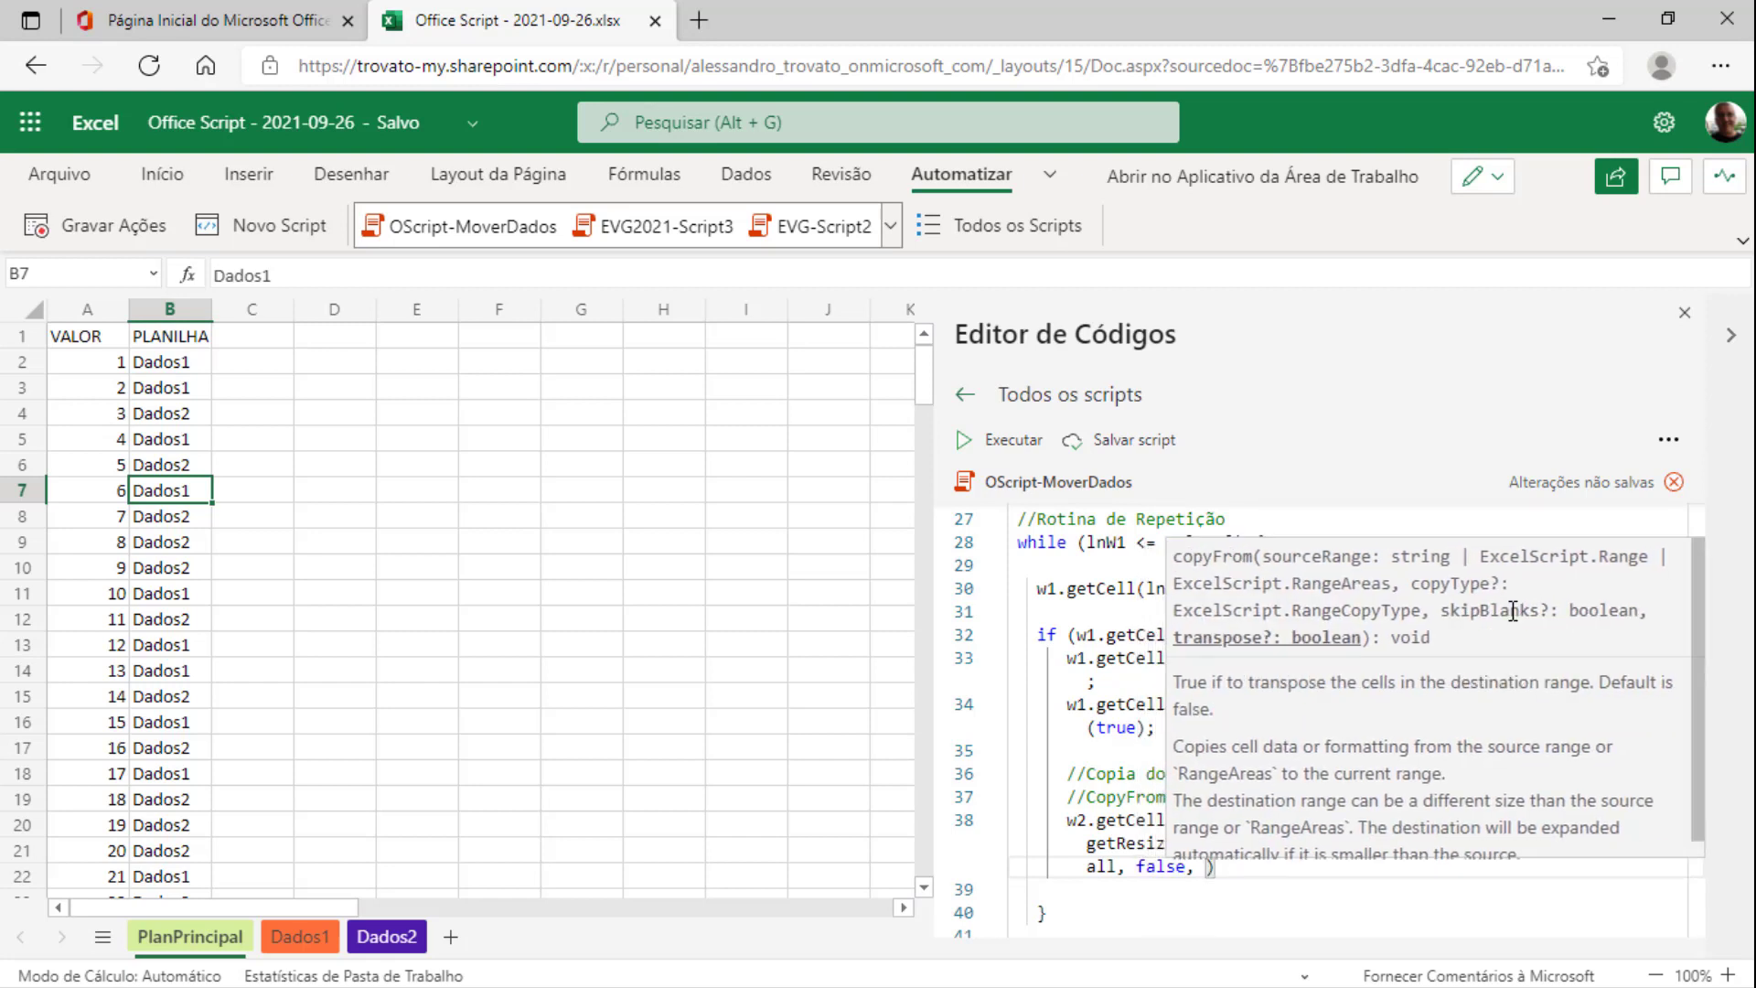
type("f")
type("alse)")
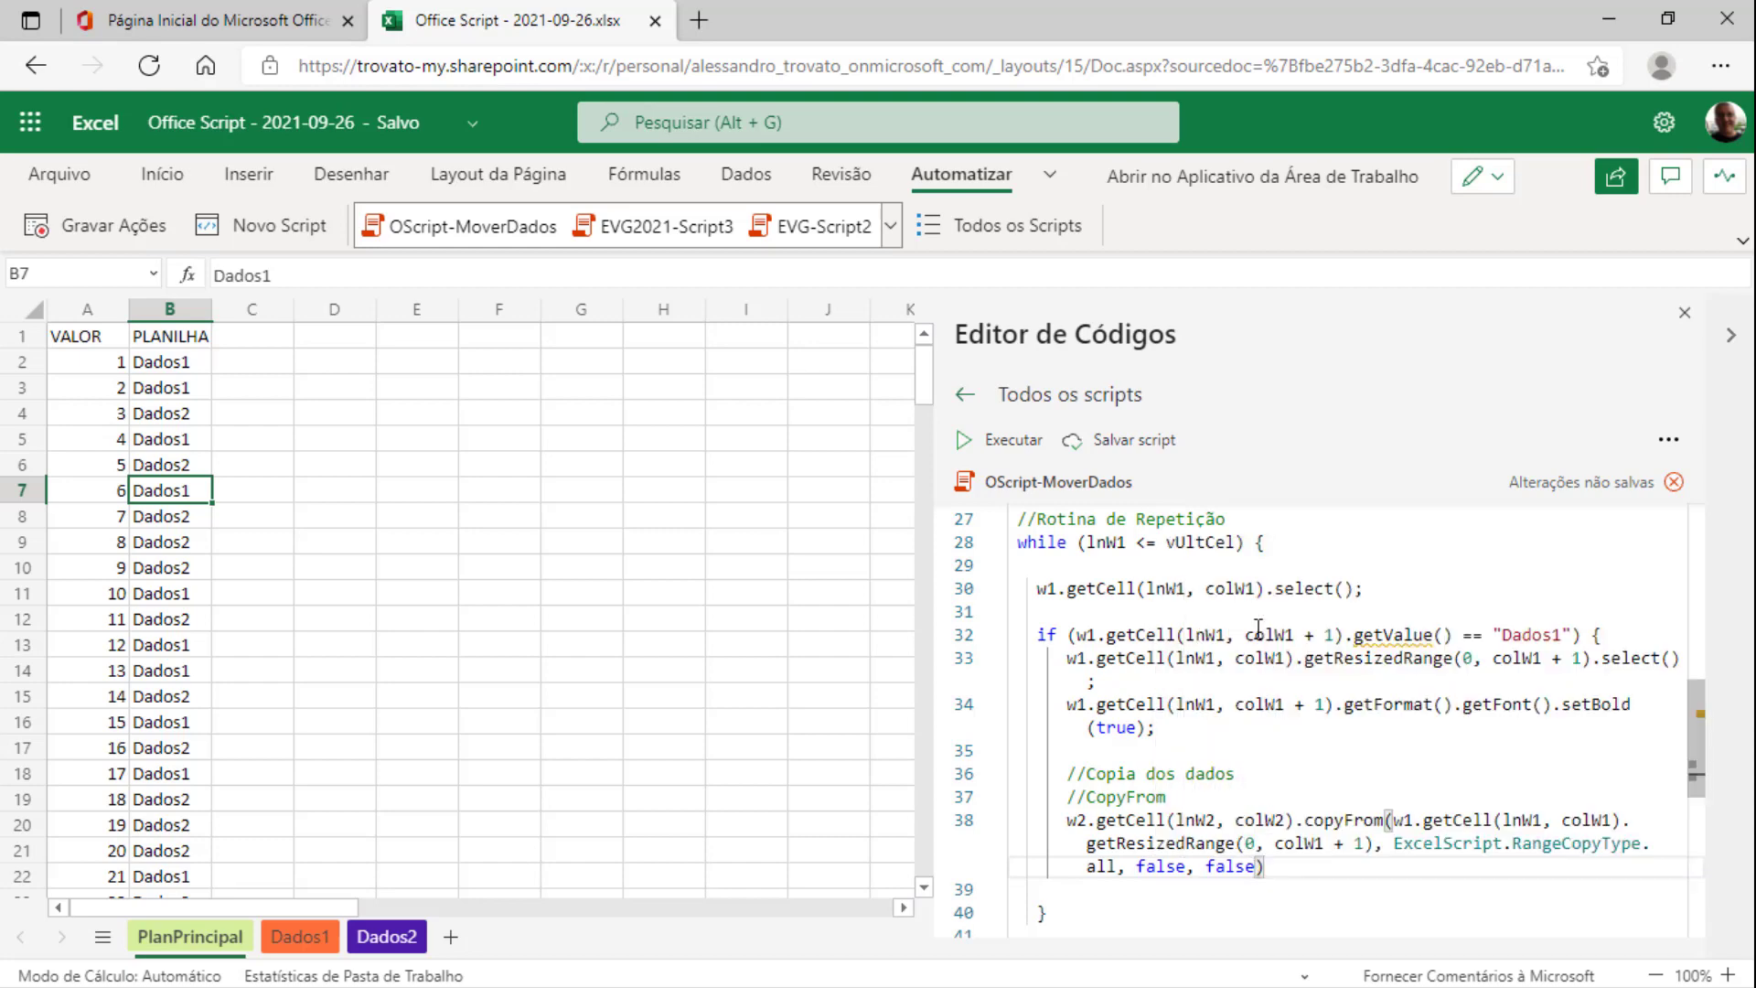
type(";")
key("Return")
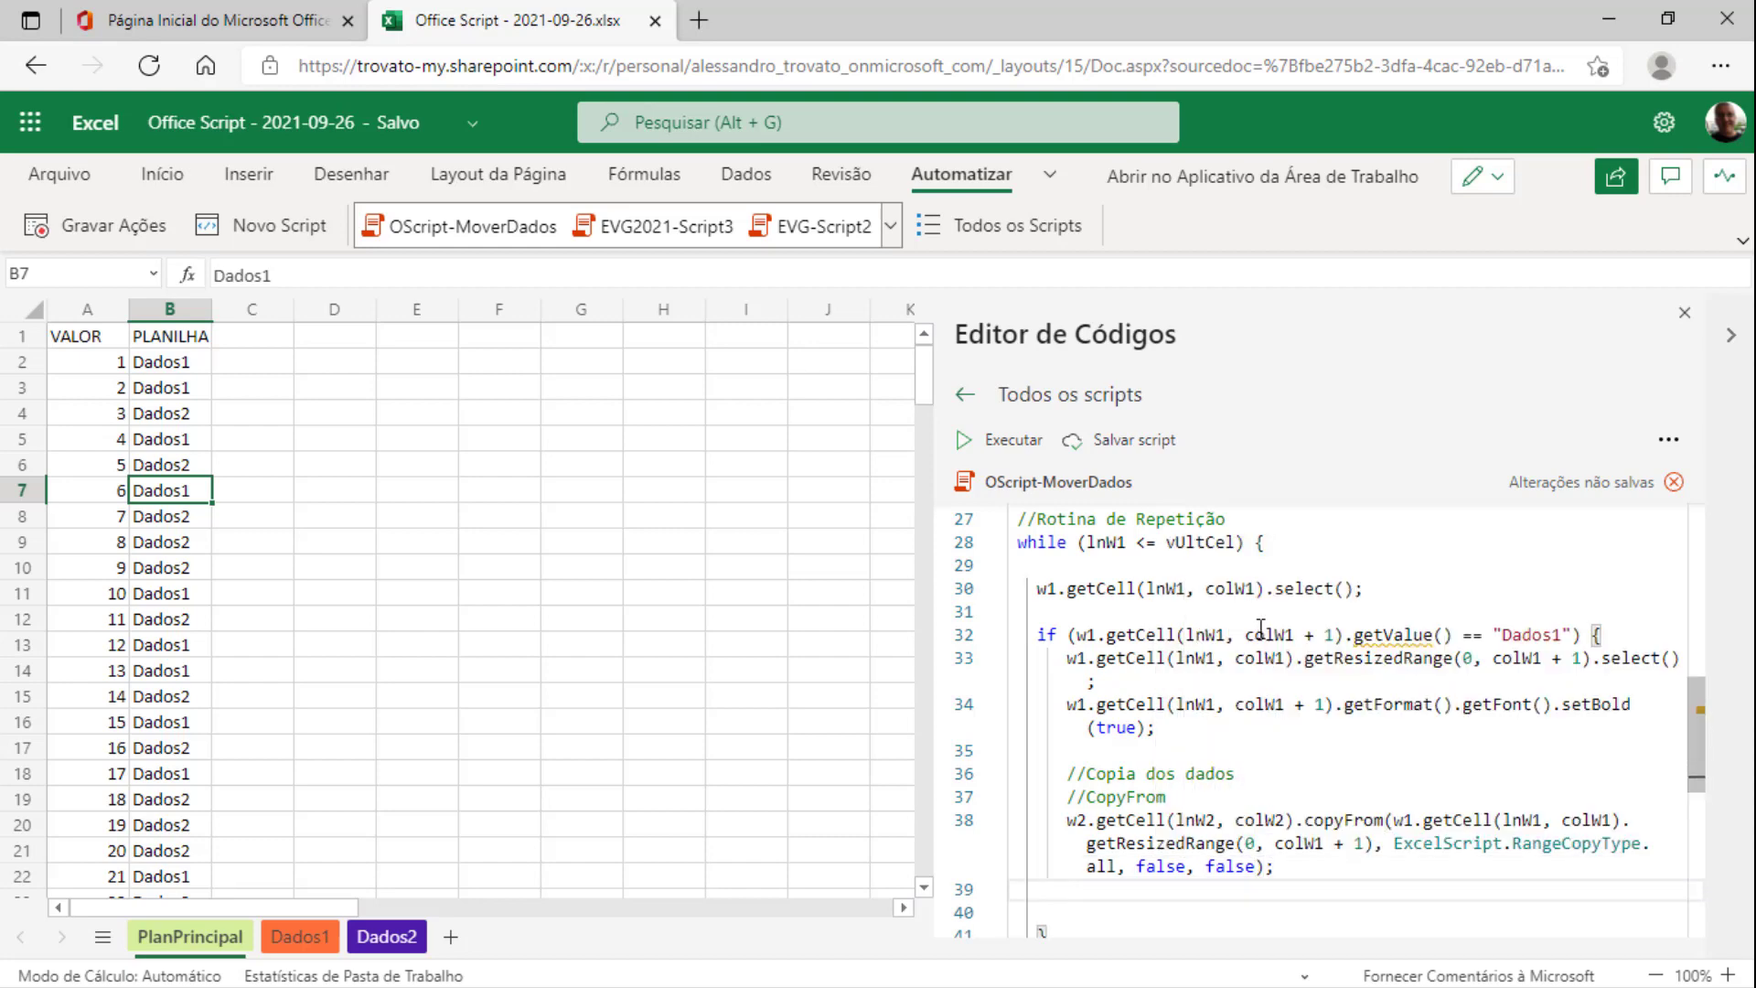
Add the lnW2++ row-counter increment after the copyFrom statement
scroll(1261, 629, "down", 1)
left_click(1206, 776)
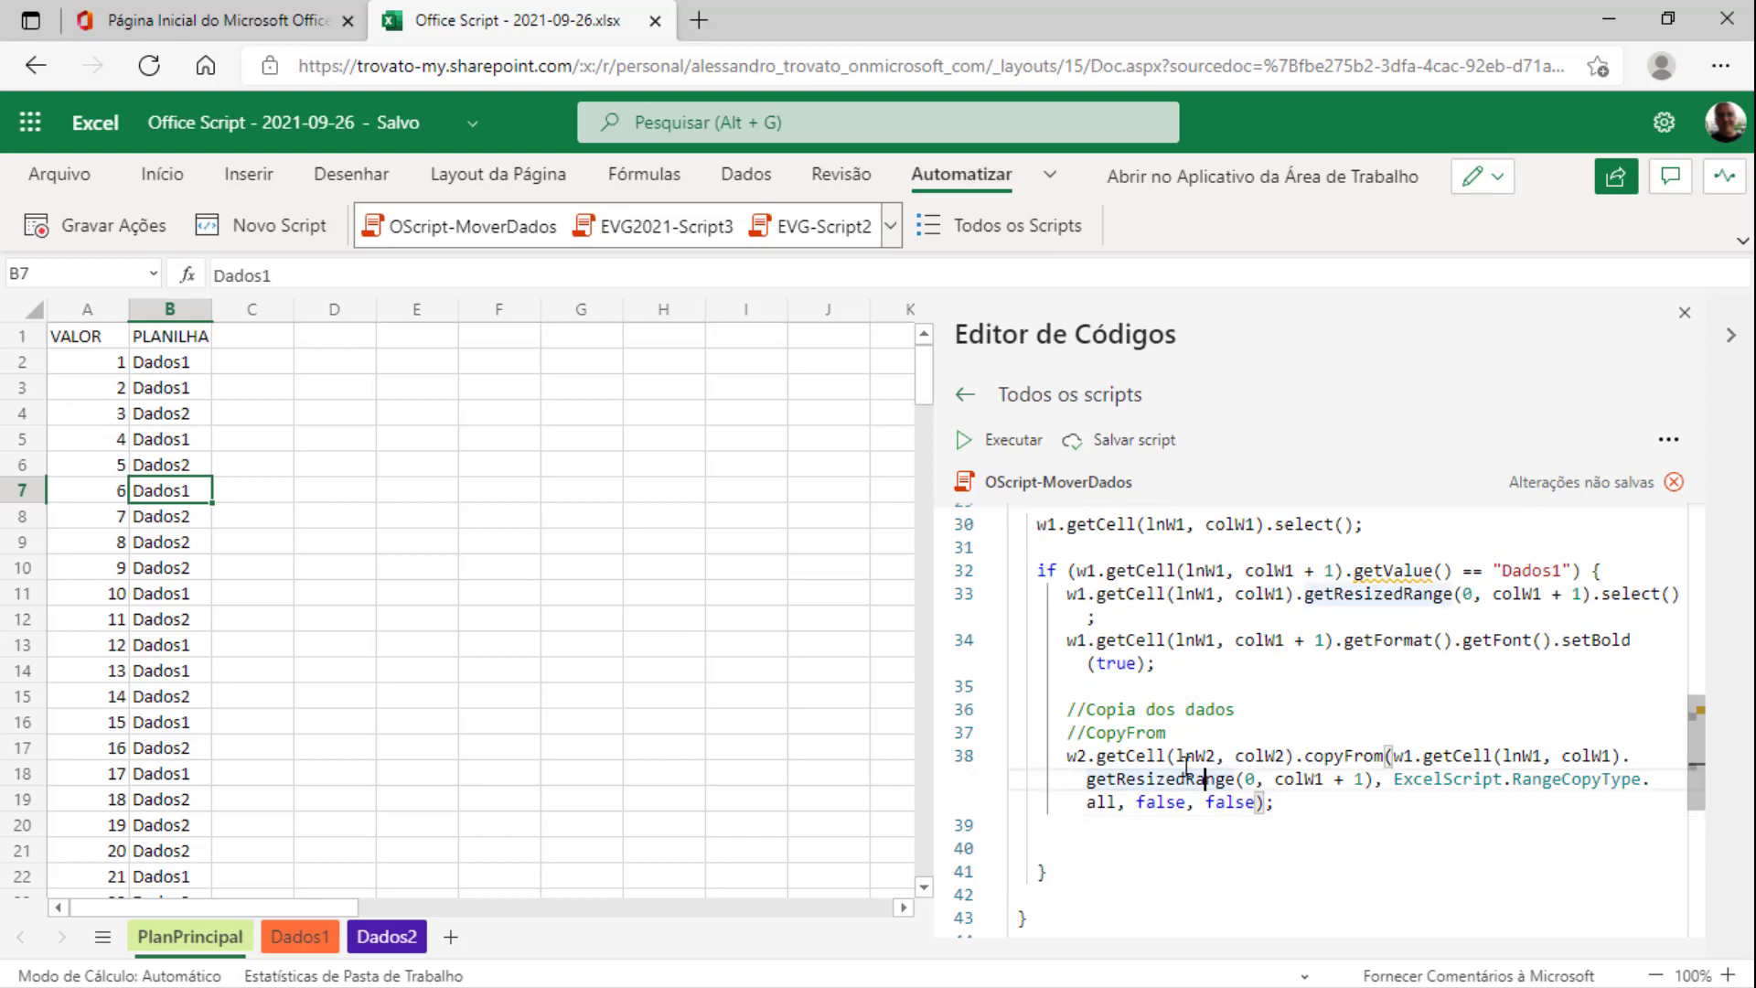
left_click(1090, 758)
left_click(1235, 756)
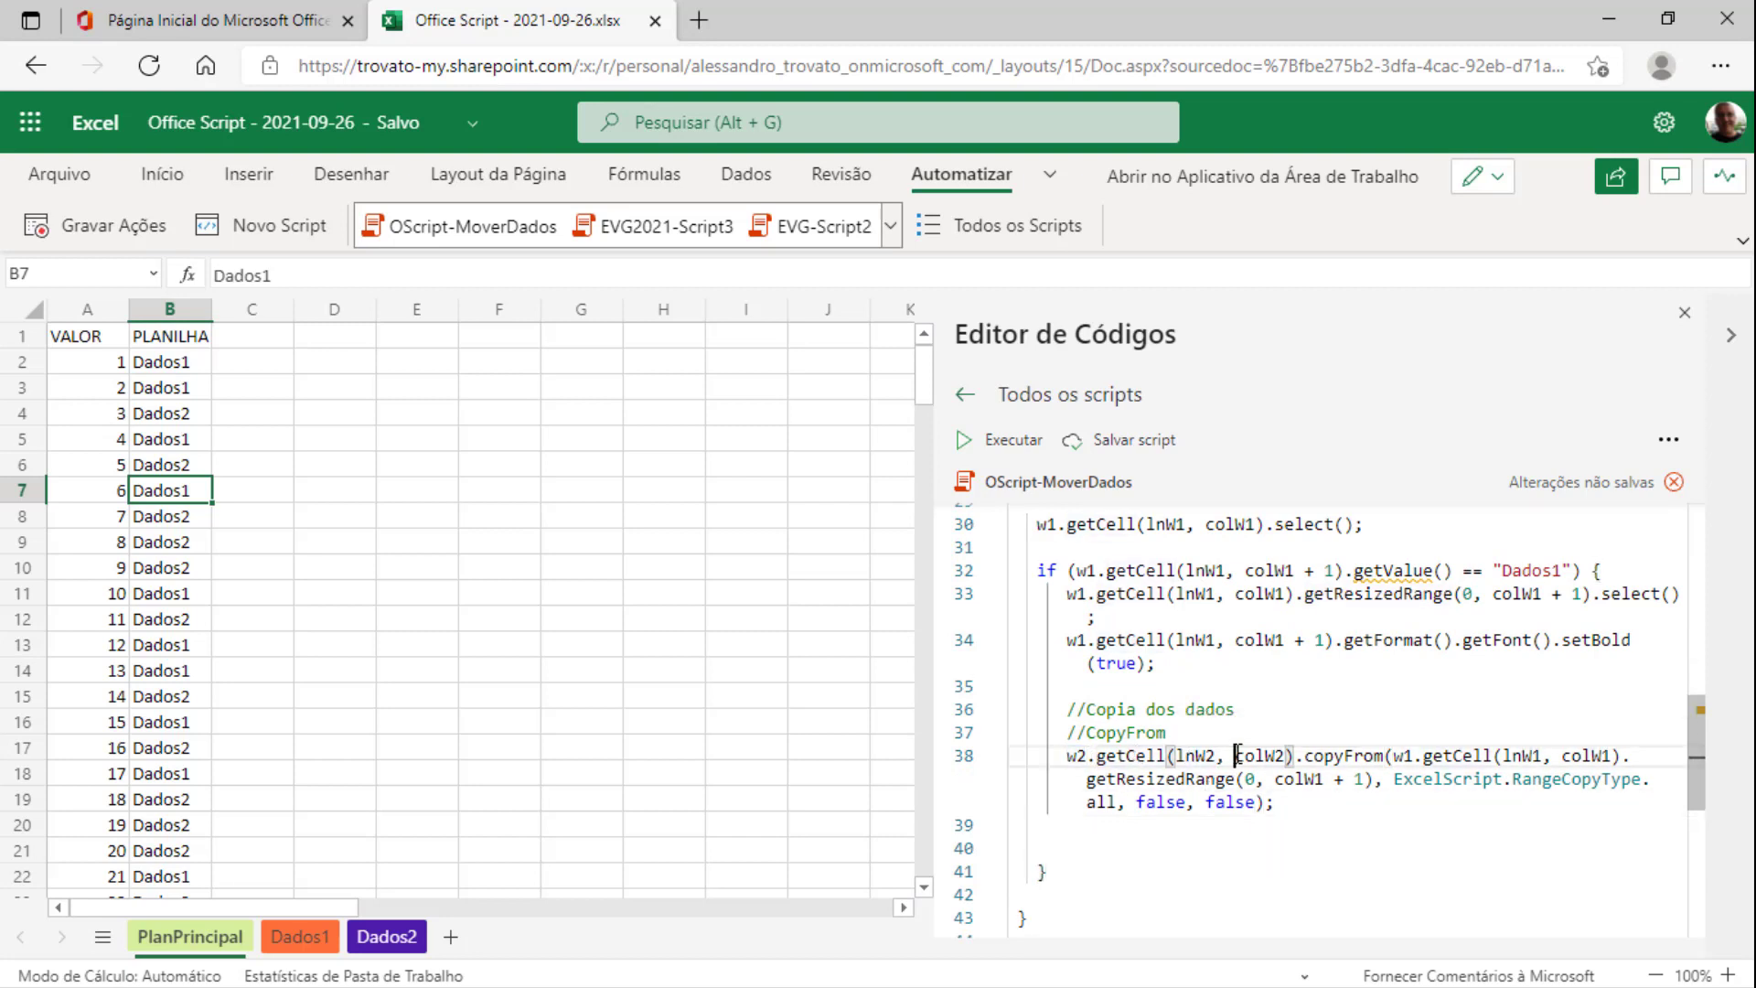
left_click_drag(1065, 755, 1566, 756)
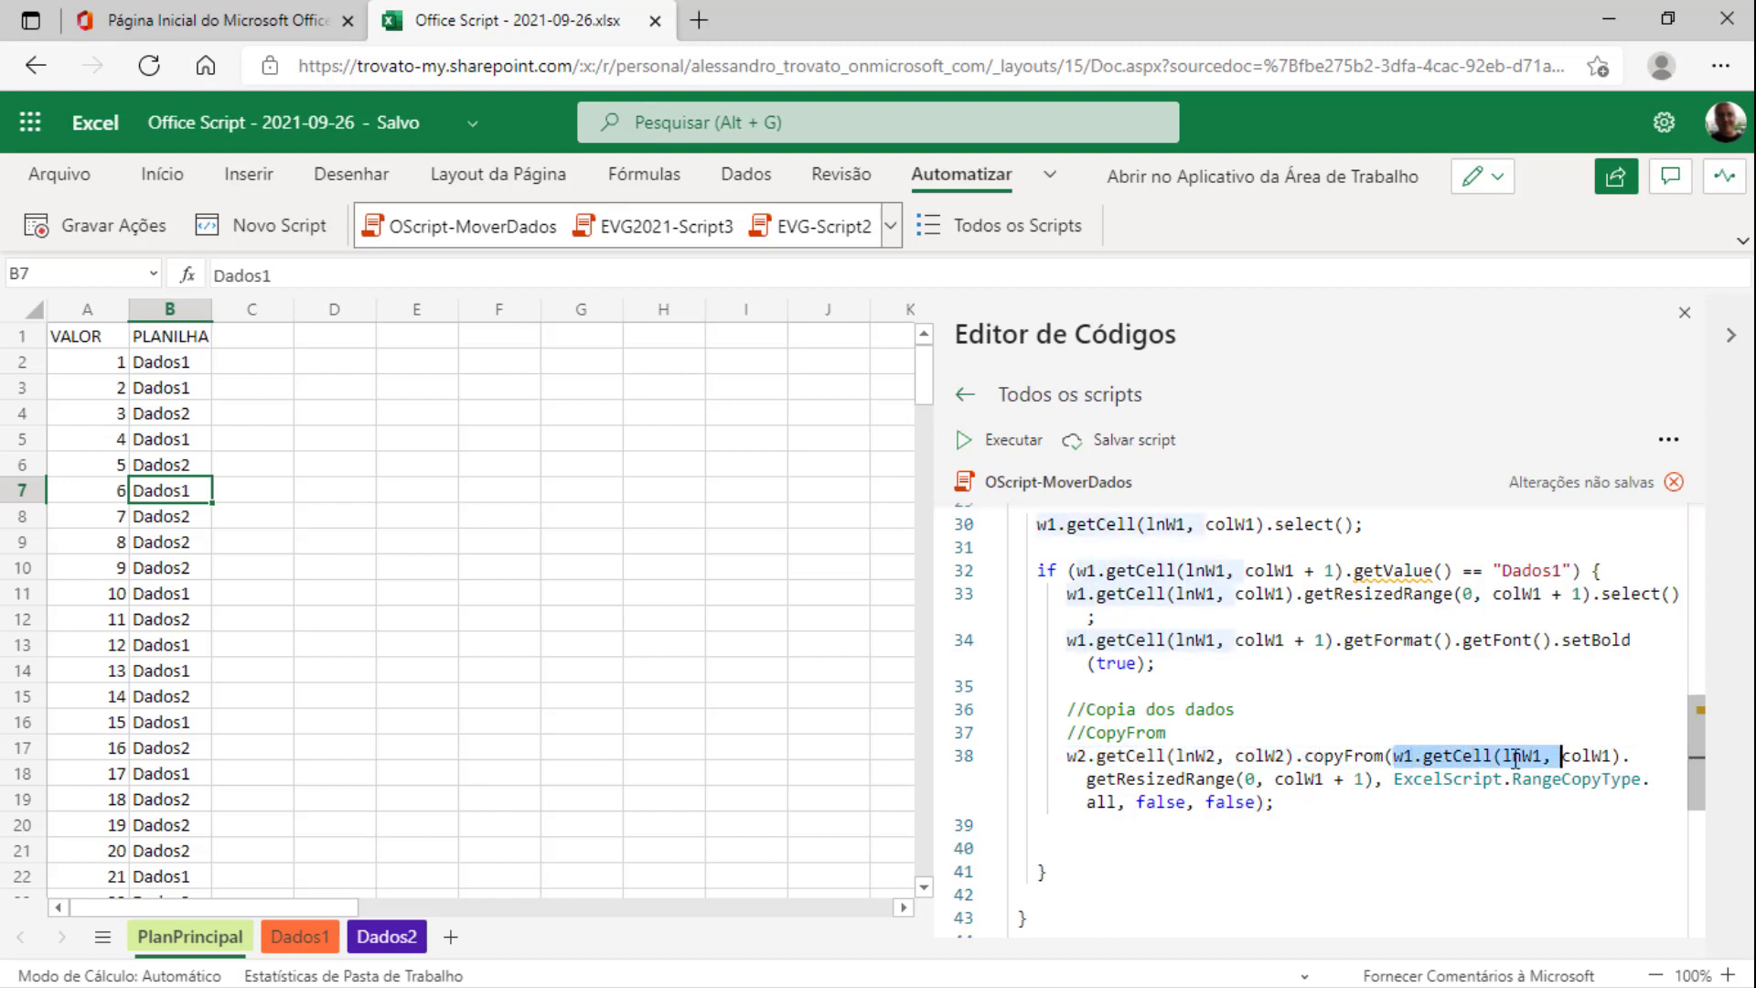
left_click(1187, 826)
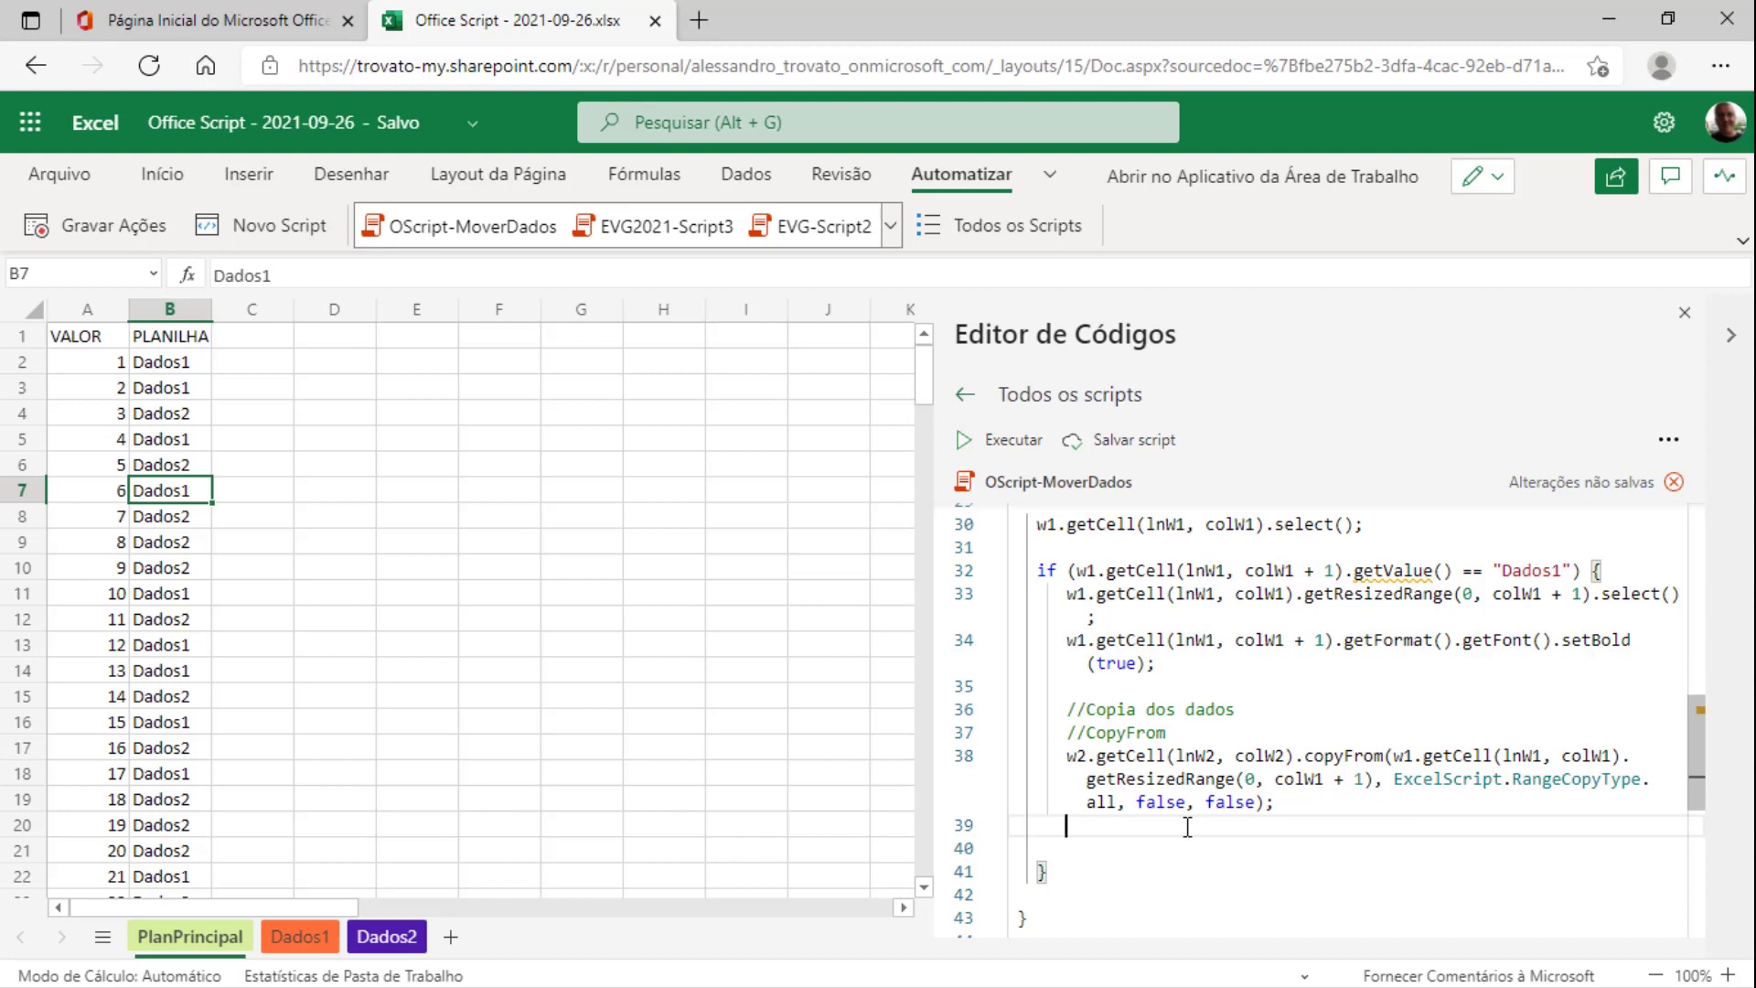
type("lnW2++;")
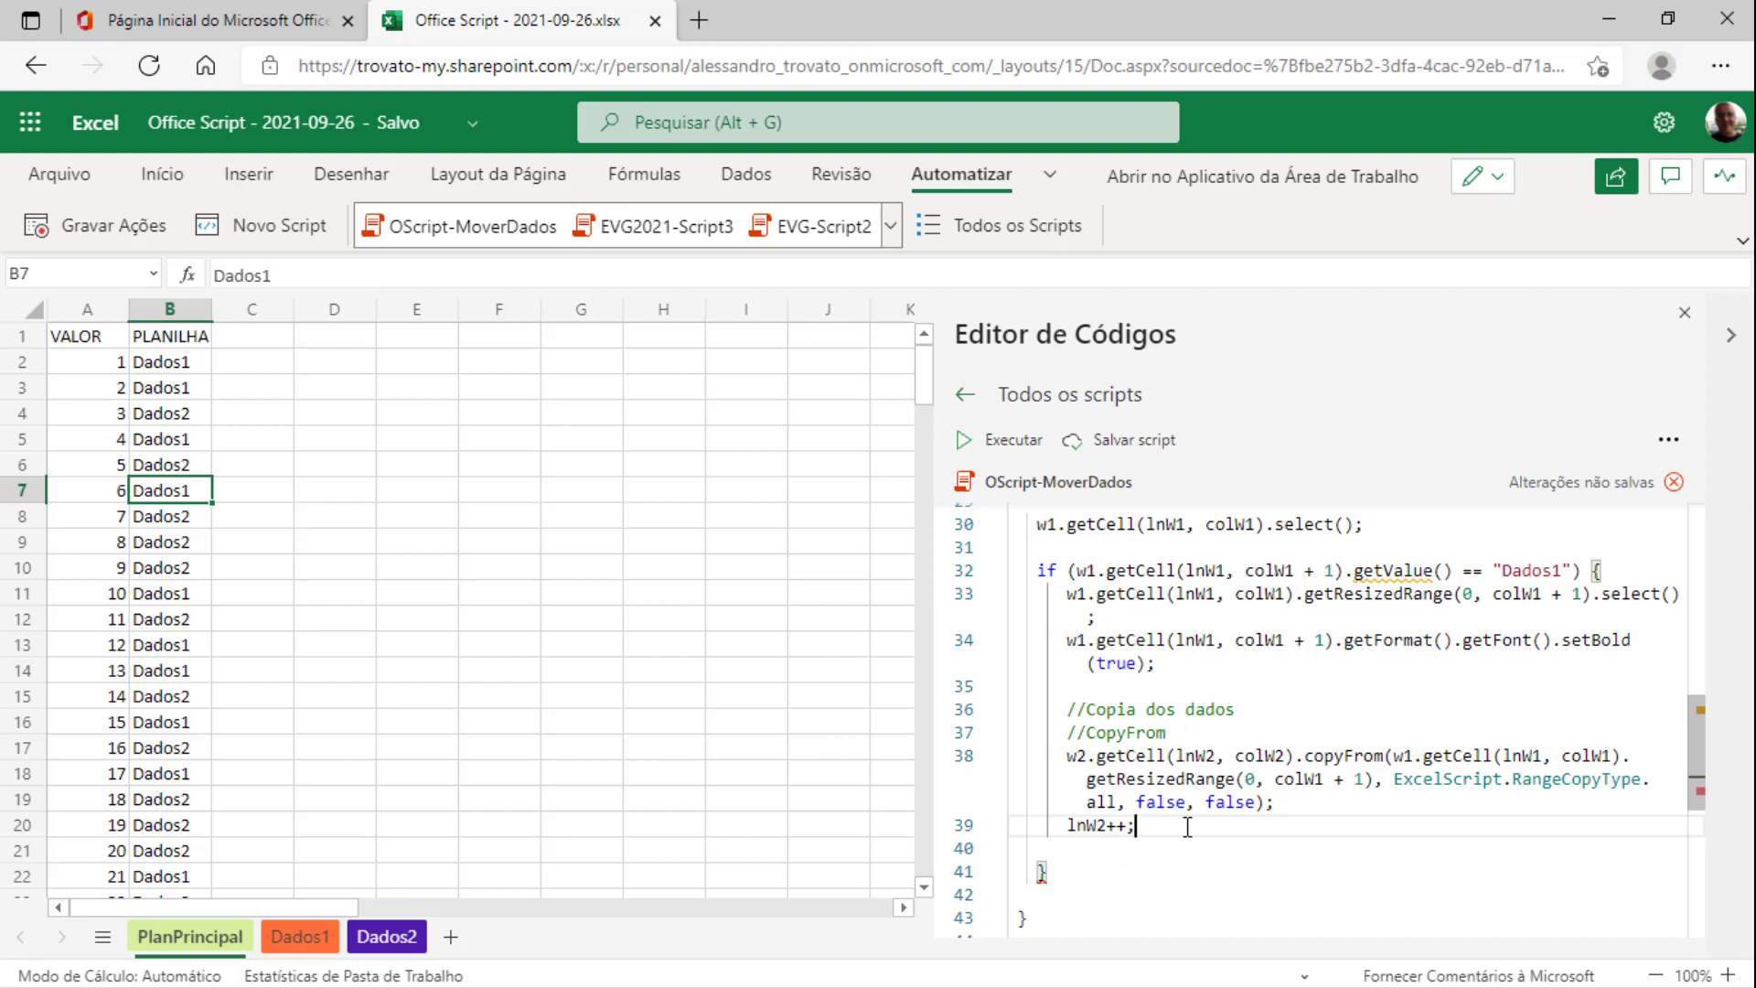
key("Home")
key("Return")
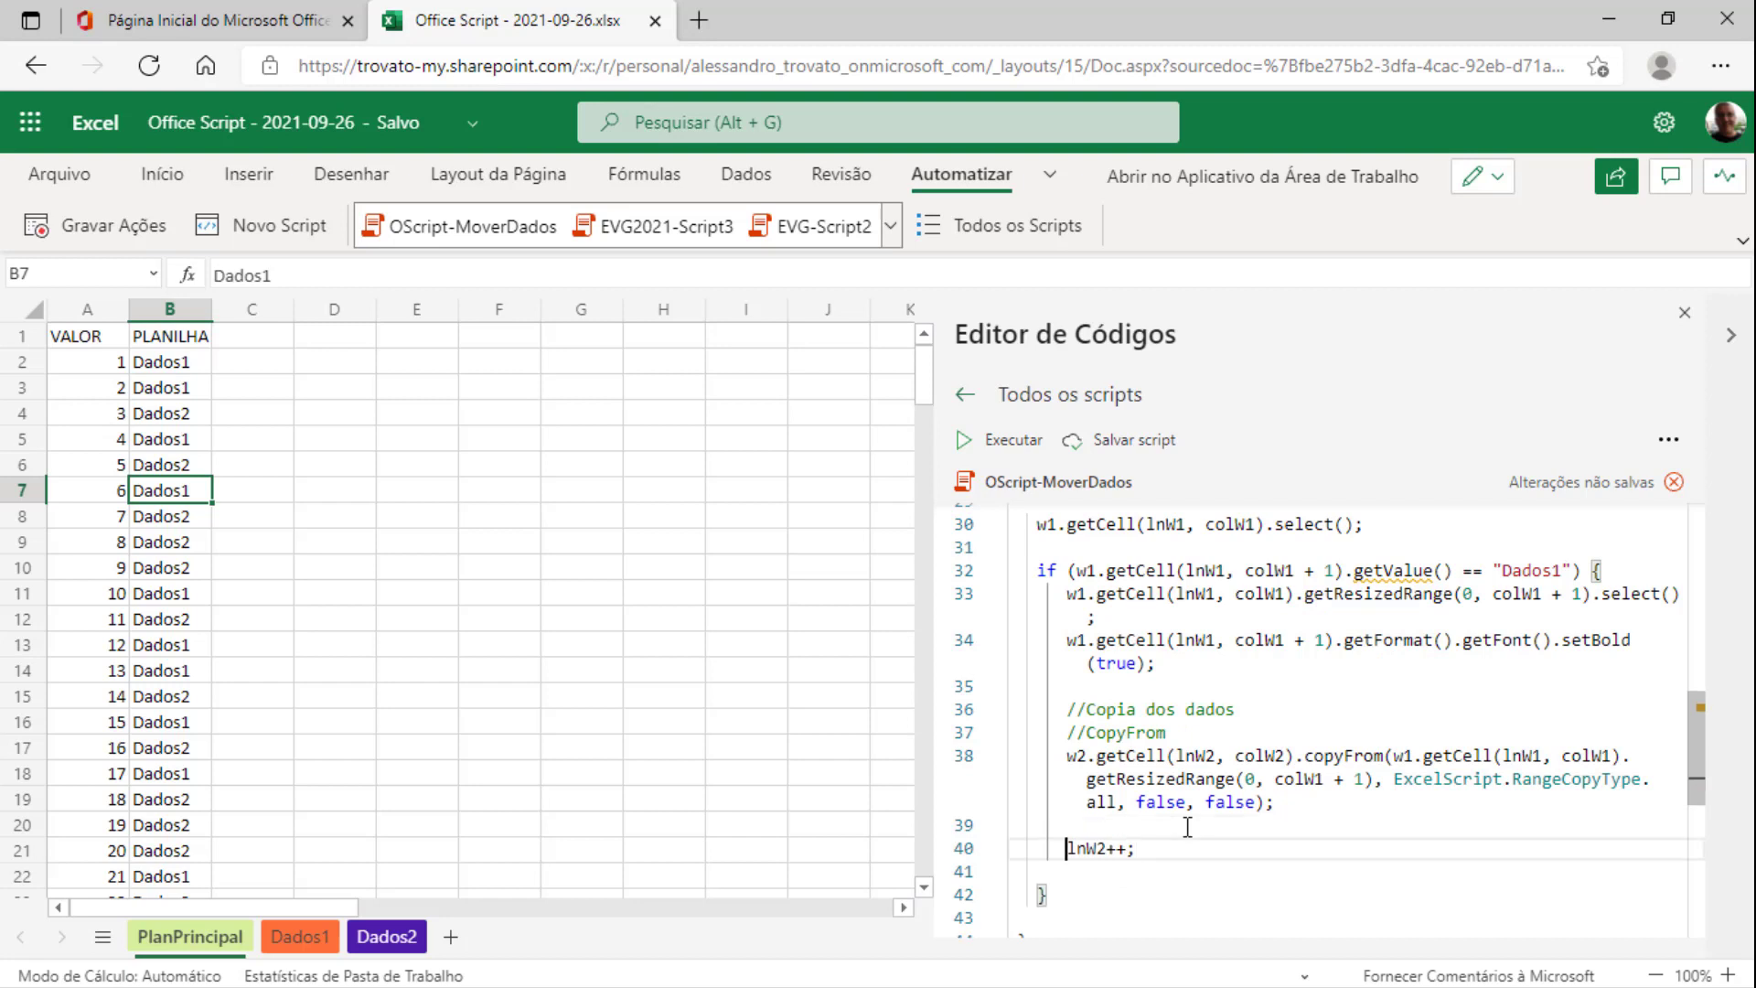
Inspect the copied row A1:B1 on the Dados1 sheet, then return to PlanPrincipal and the code
left_click(300, 937)
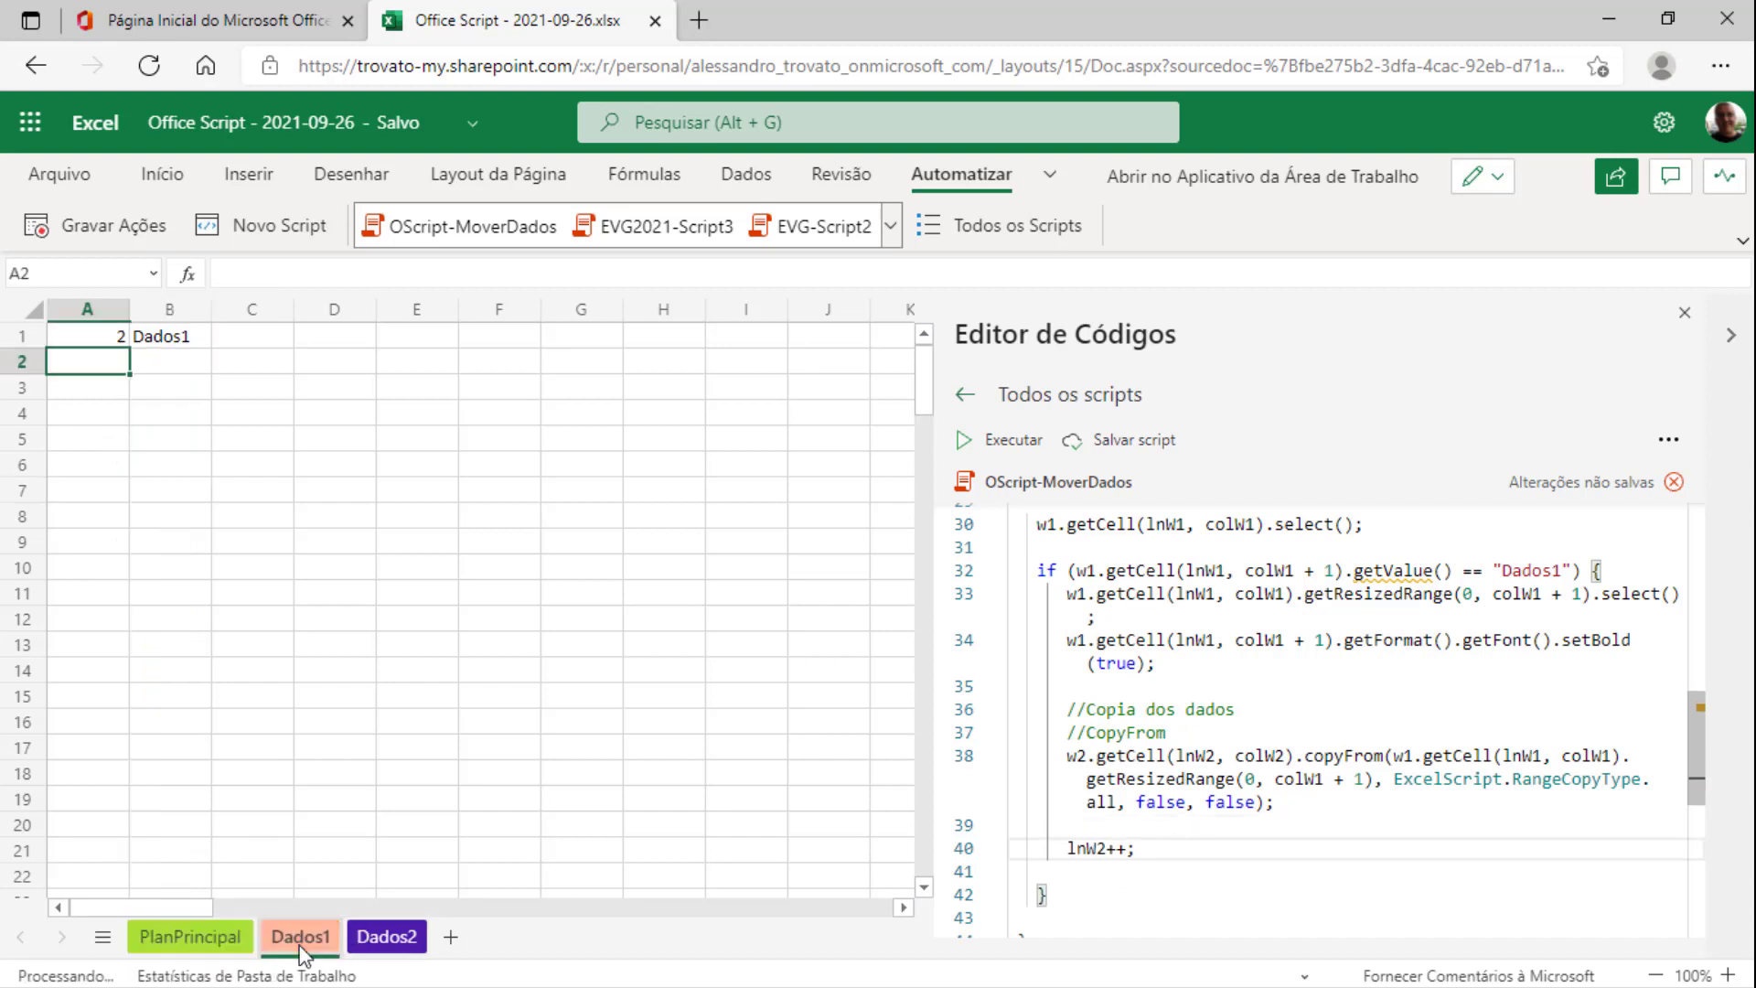
left_click(95, 339)
left_click_drag(95, 340, 134, 340)
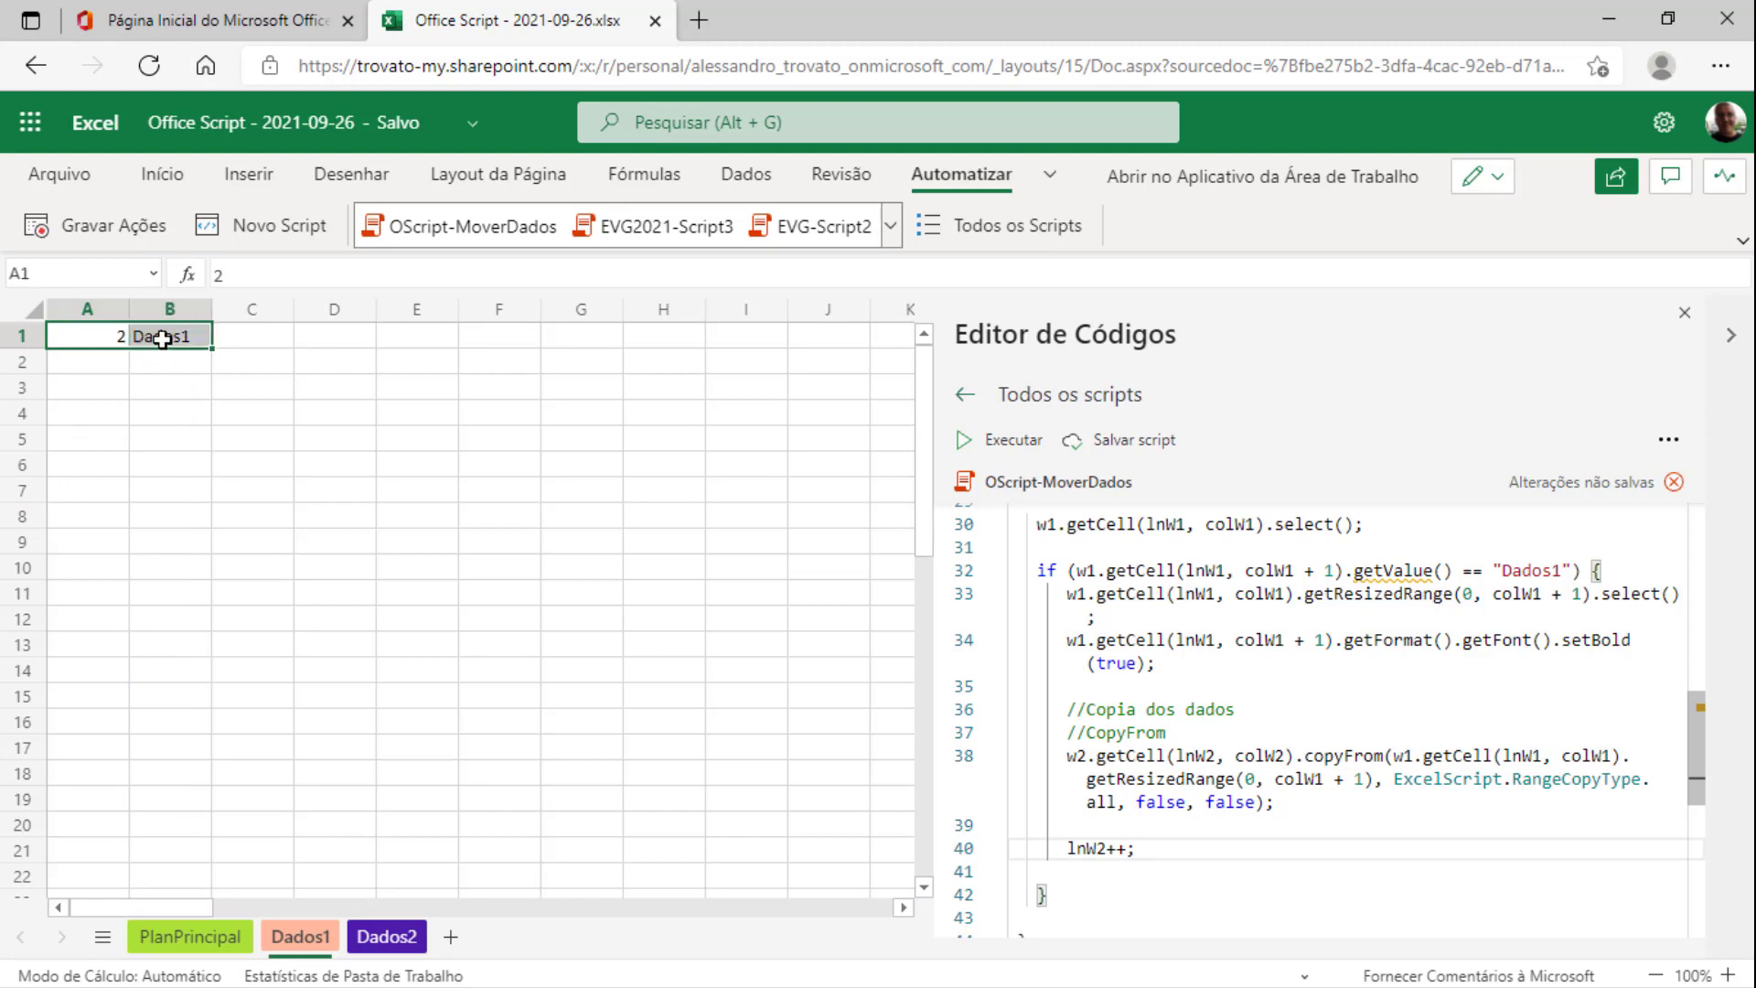
left_click_drag(133, 339, 113, 413)
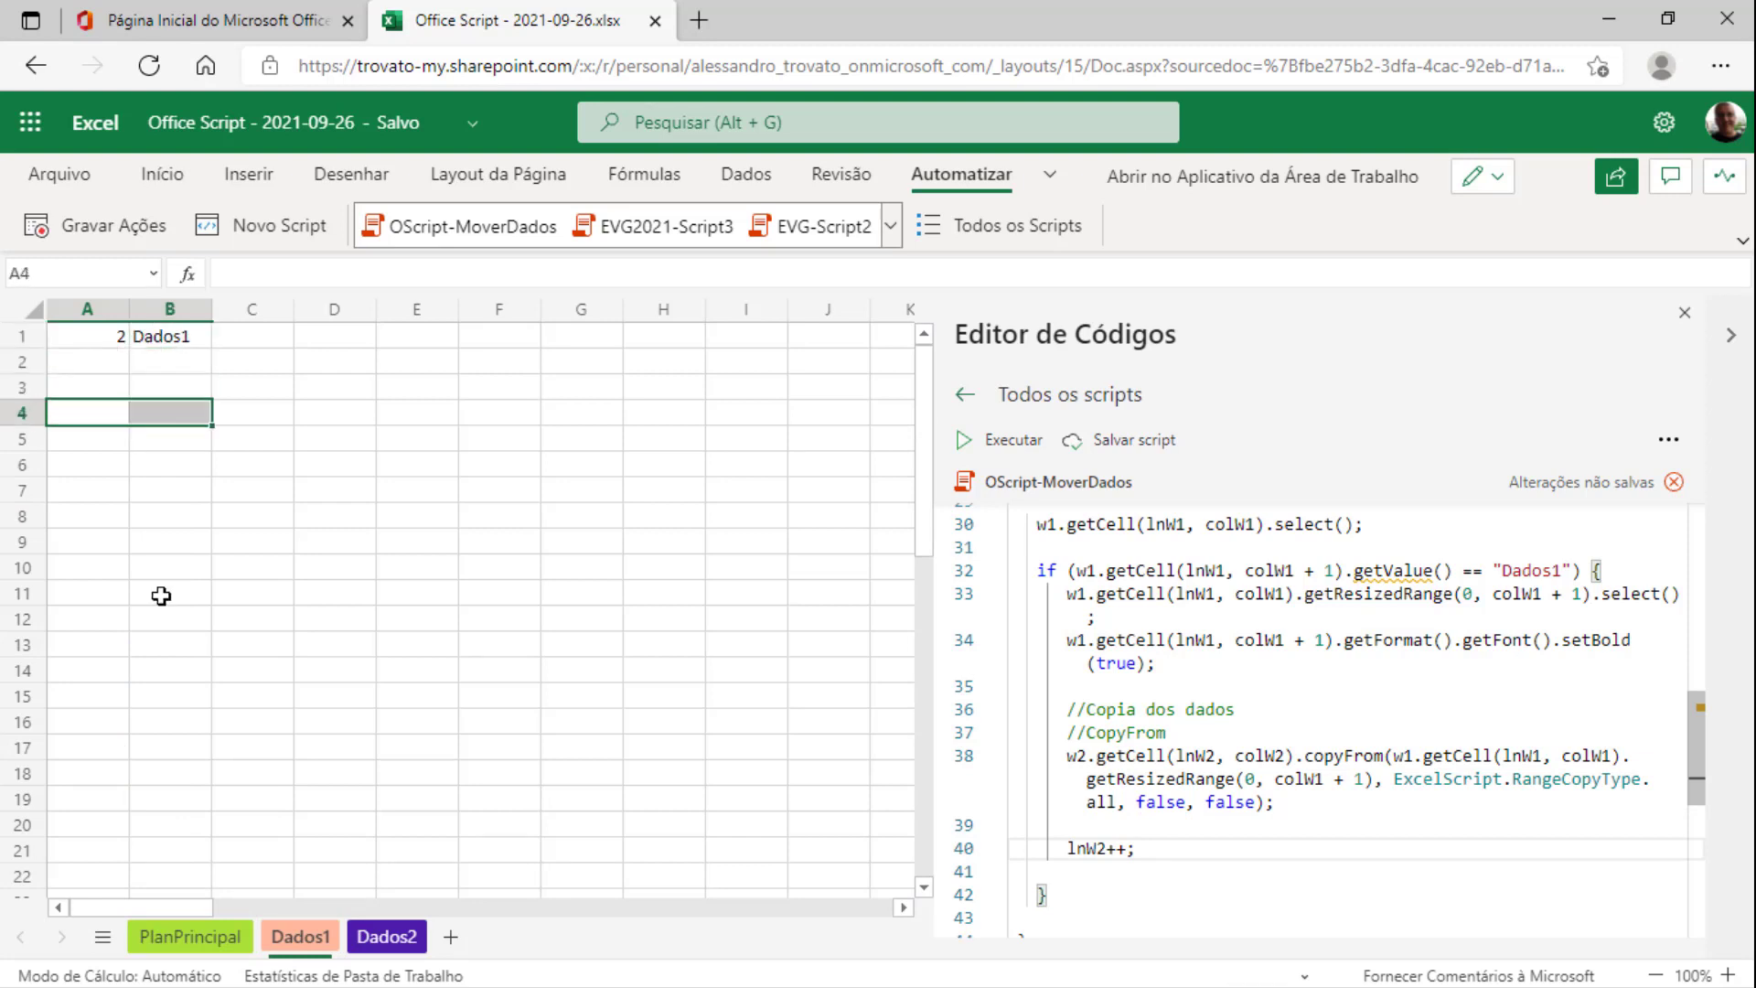
left_click(189, 937)
left_click(1143, 871)
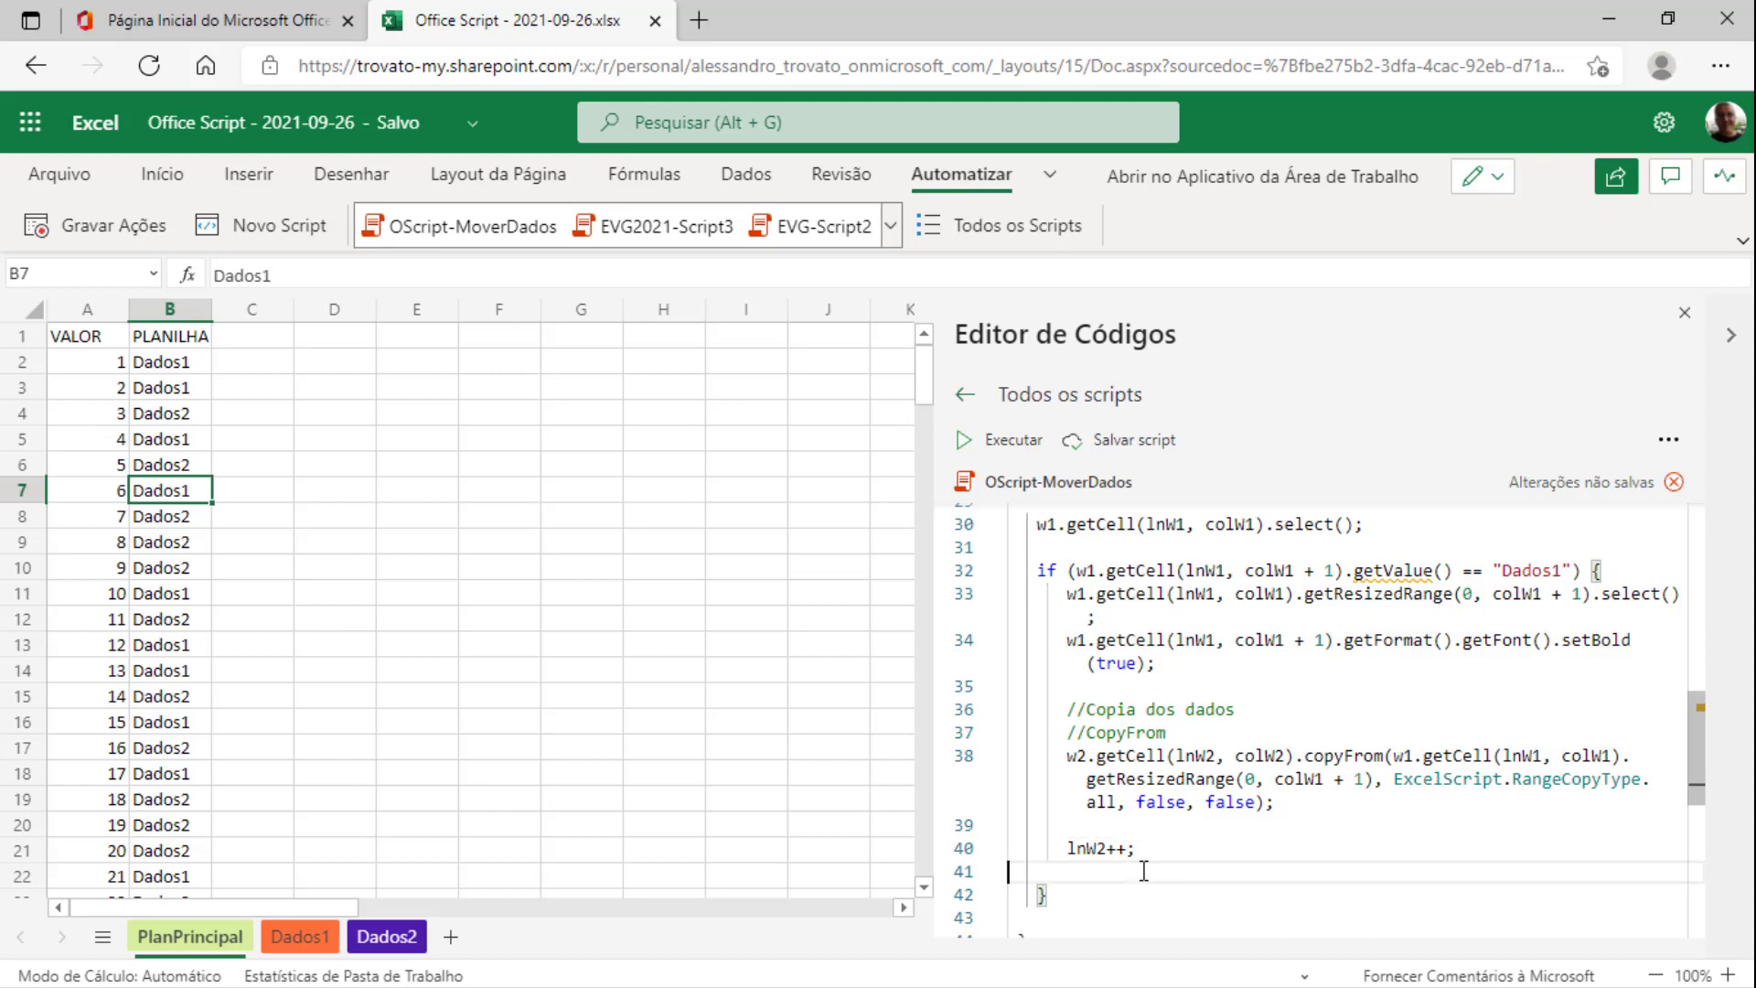
Insert a //Dados1 comment line above the Dados1 if statement
left_click(1041, 570)
key("Return")
key("Up")
type("'")
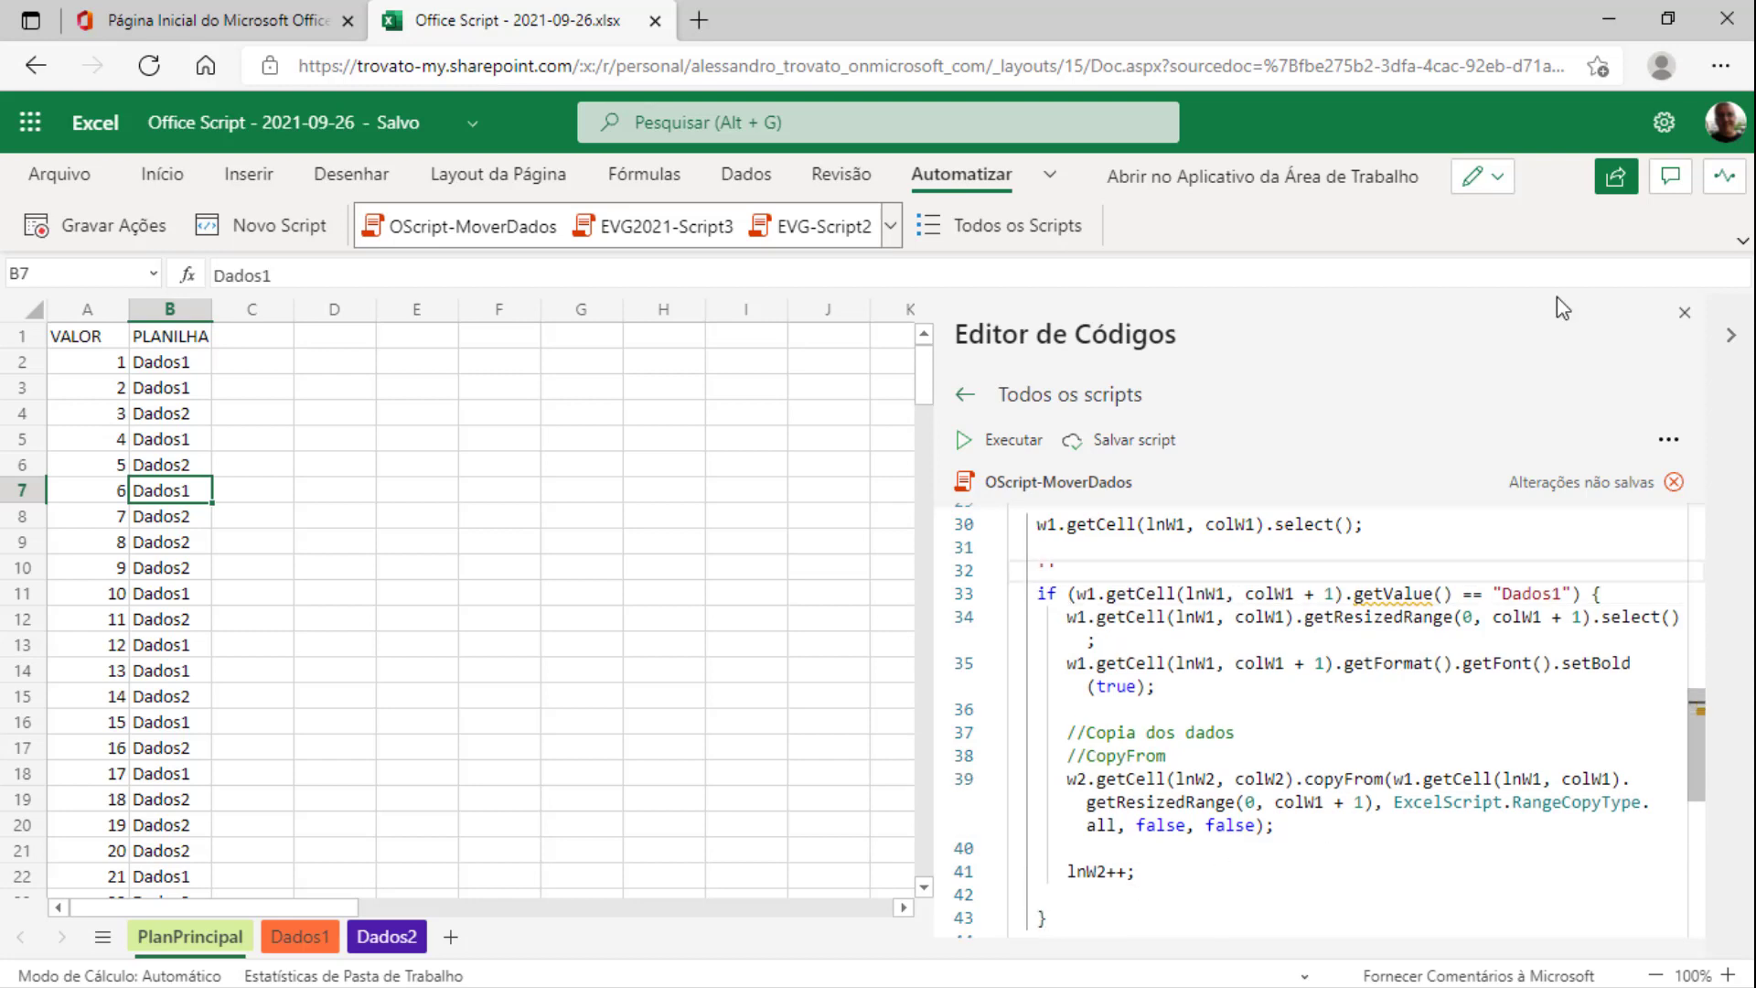
type("Dados1")
key("Return")
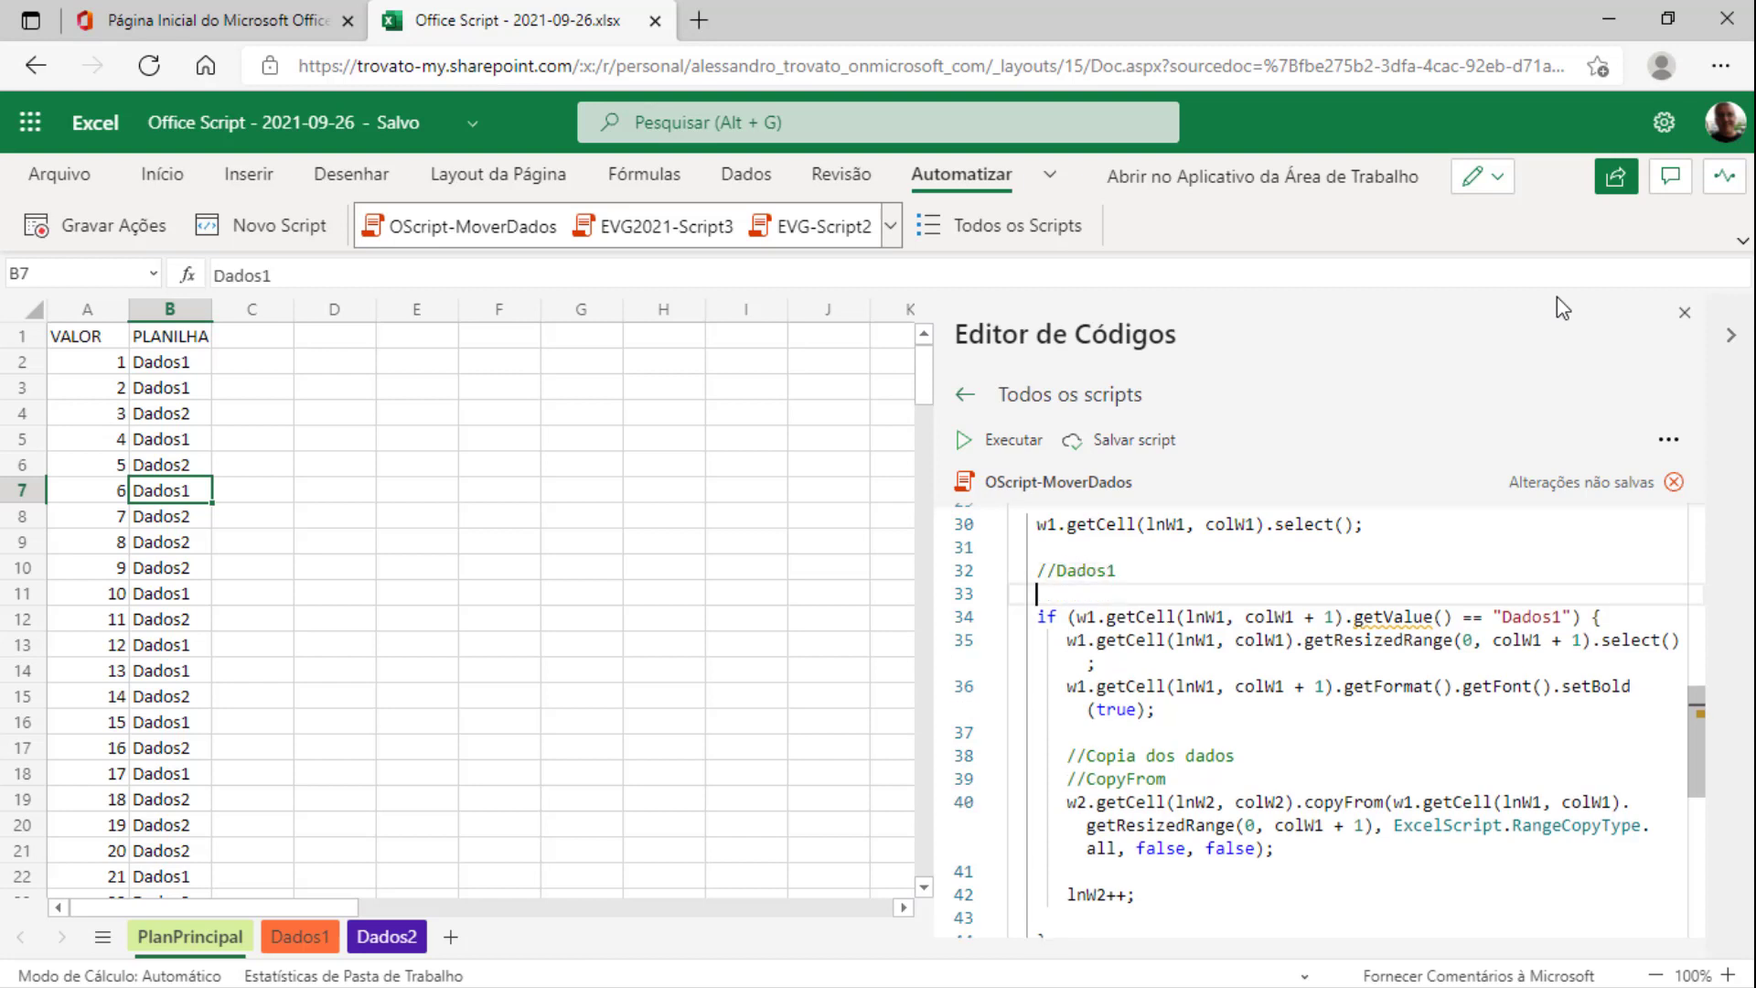
Add a //Dados2 comment below the block's closing brace and select the if-block
key("Down")
key("Down")
key("Down")
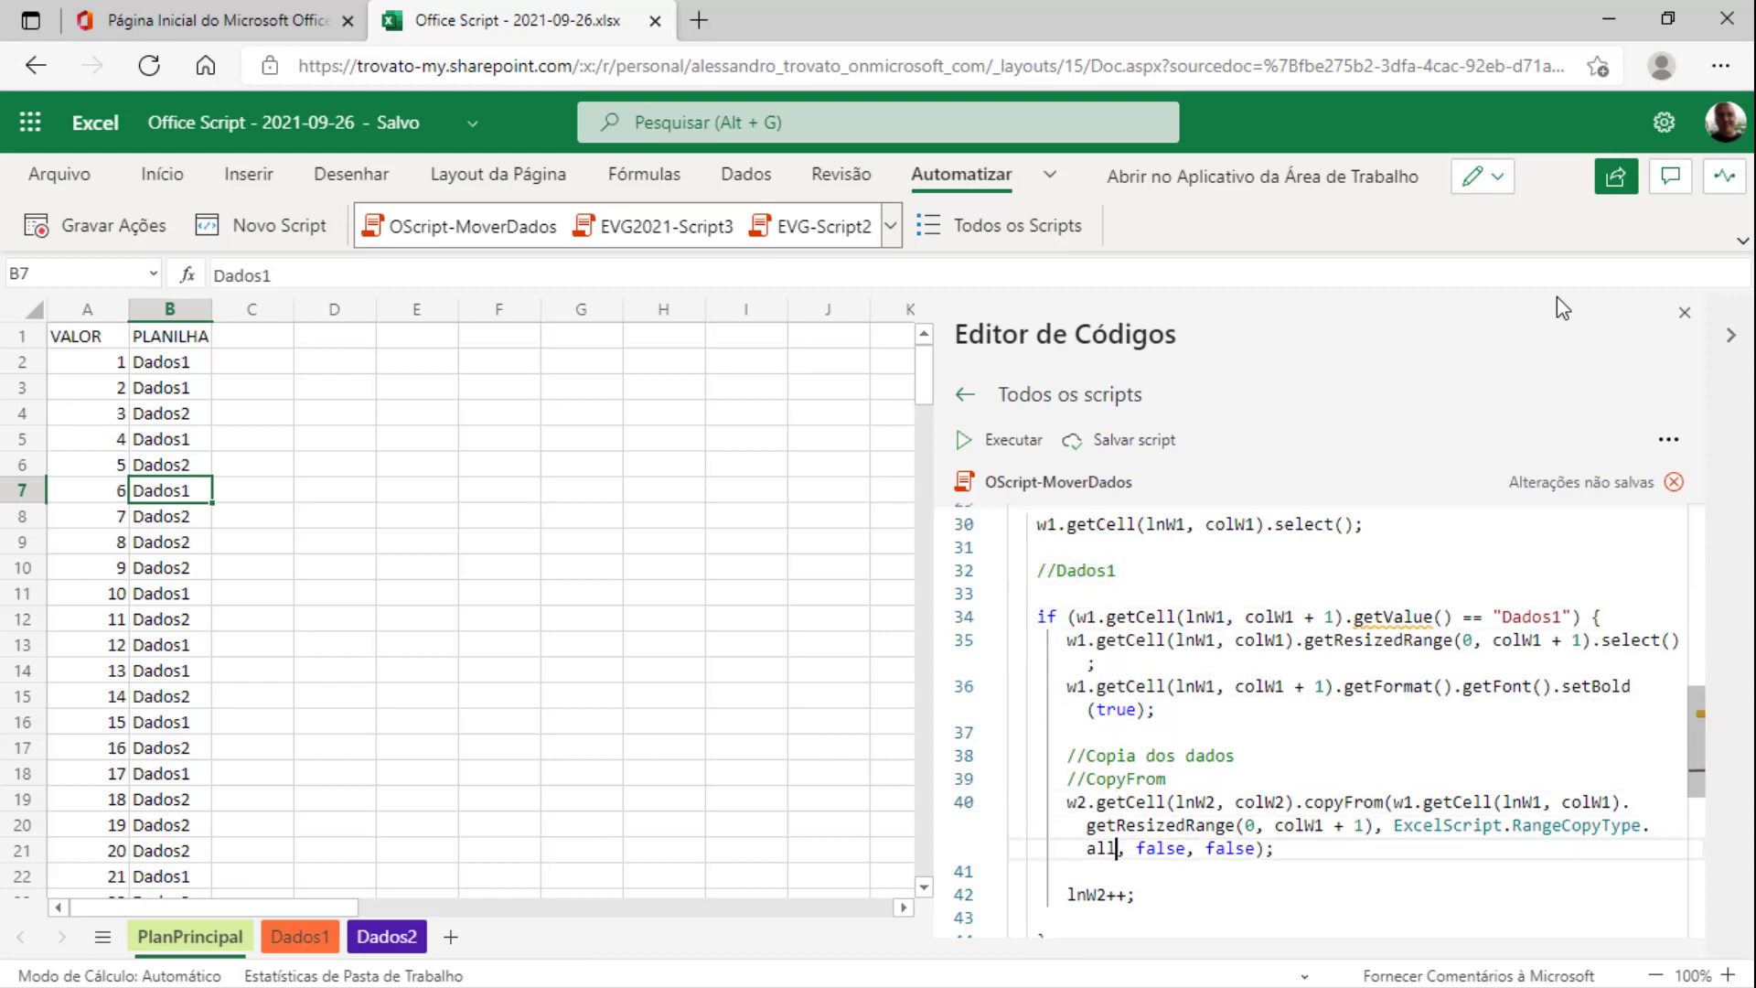
key("Down")
key("Down")
key("Down")
key("Down")
key("Down")
key("Return")
key("Return")
key("Up")
key("Up")
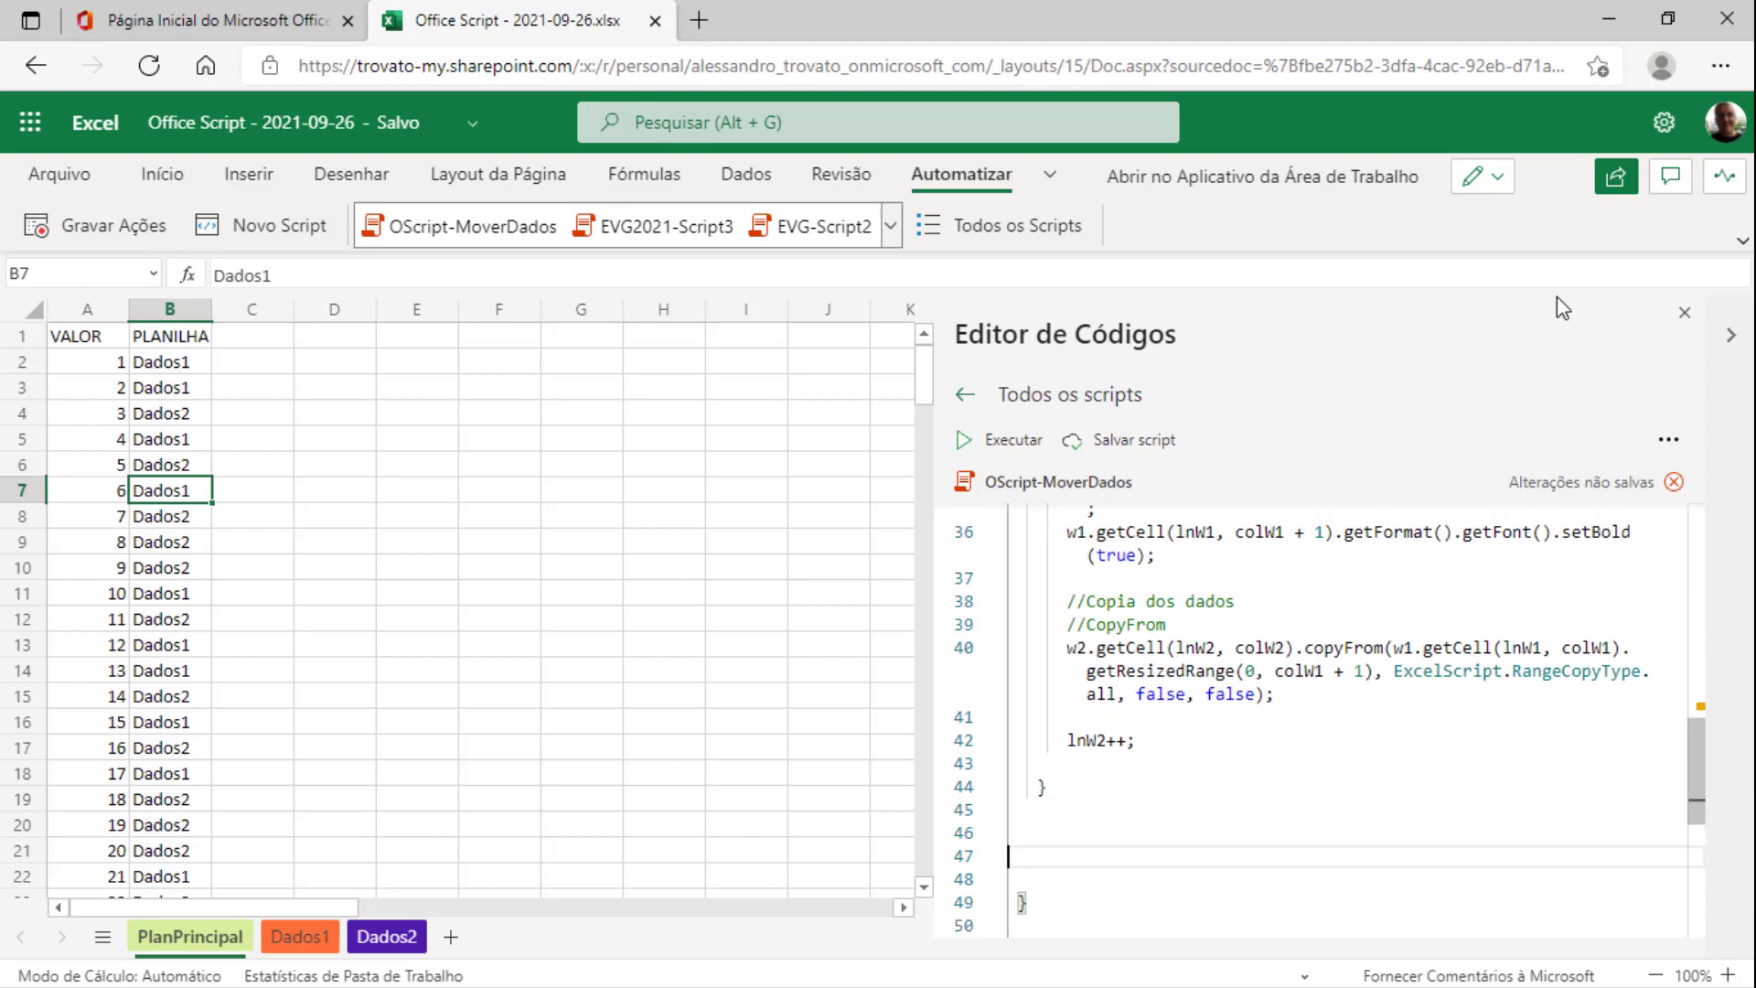
type("//Dados1")
key("Return")
key("Return")
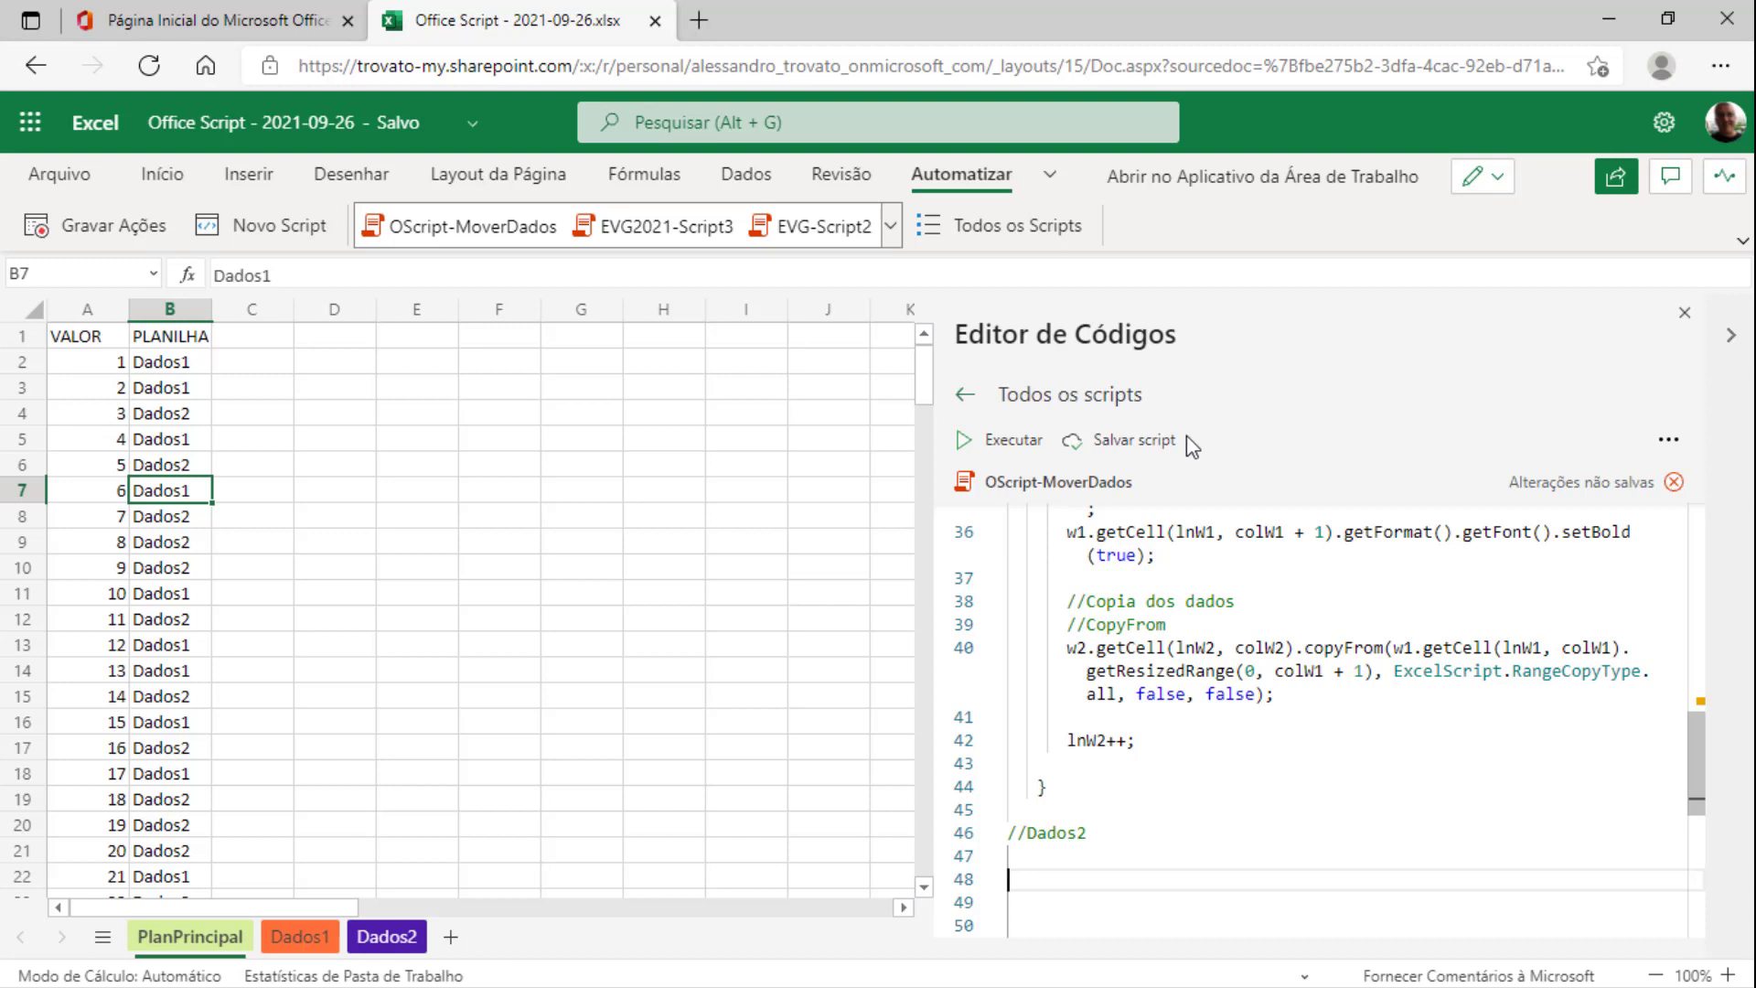
mouse_move(1143, 741)
left_mouse_down()
mouse_move(1086, 629)
mouse_move(1017, 591)
mouse_move(1087, 823)
left_mouse_up()
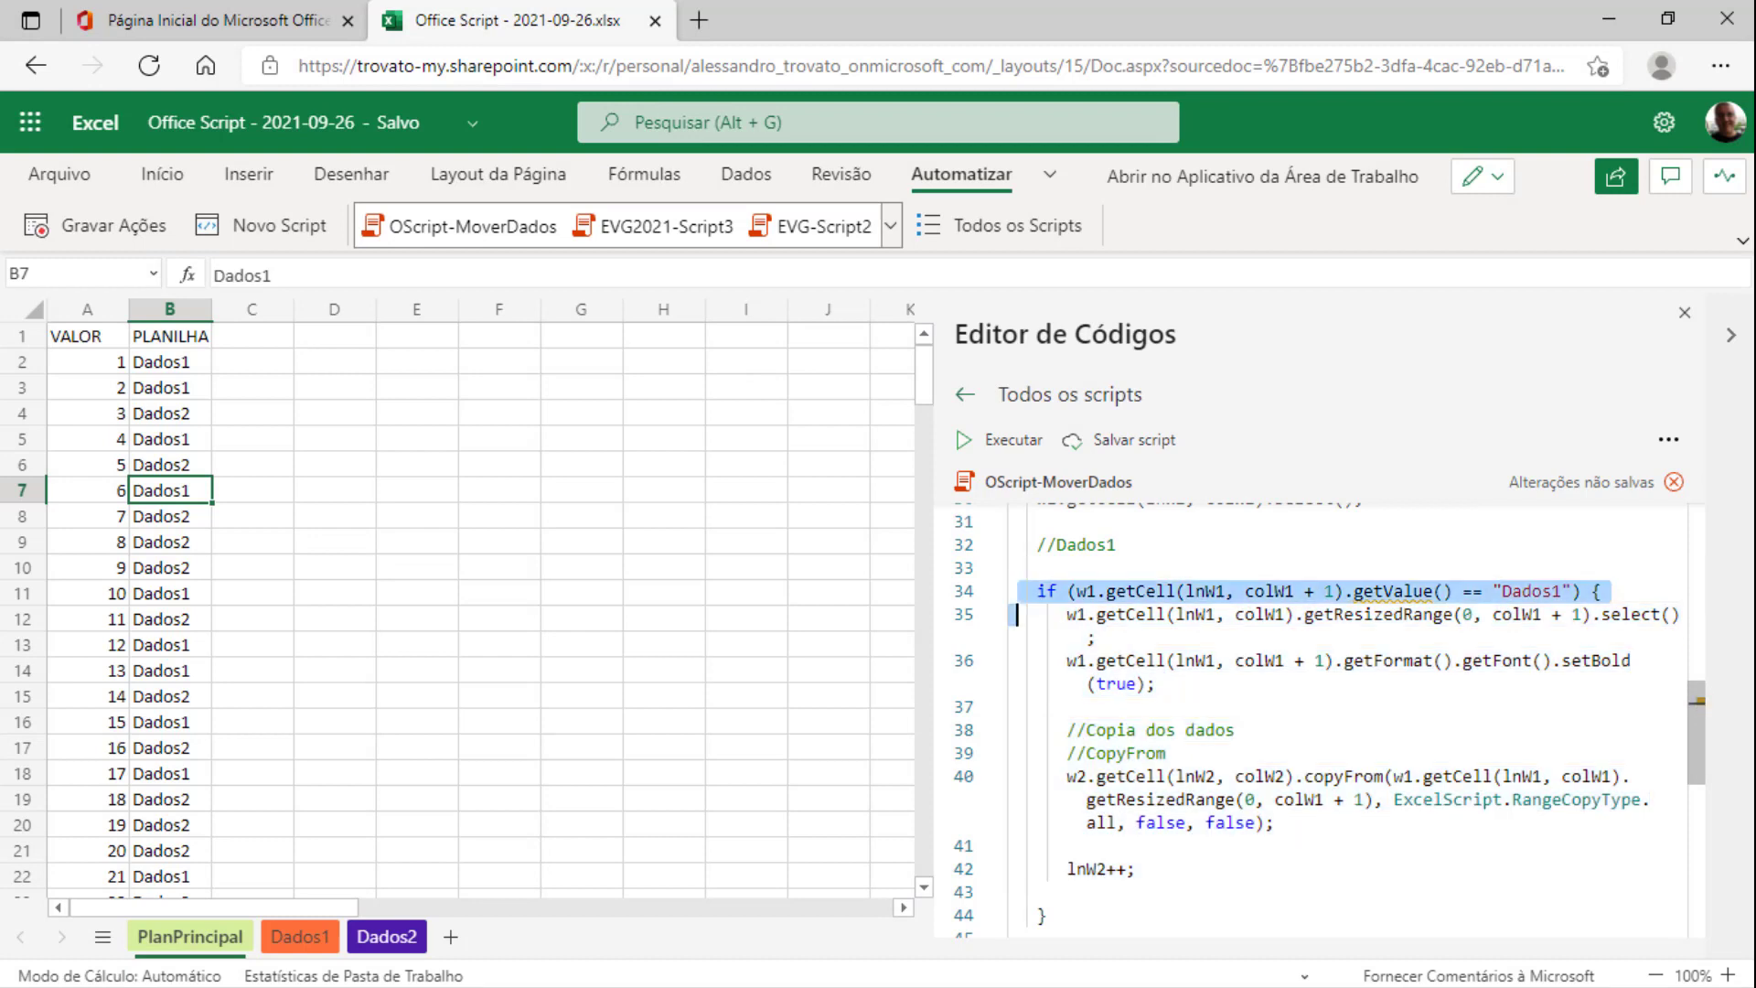
Paste the copied Dados1 if-block on a new line under the //Dados2 comment
scroll(1326, 732, "down", 2)
left_click(1009, 902)
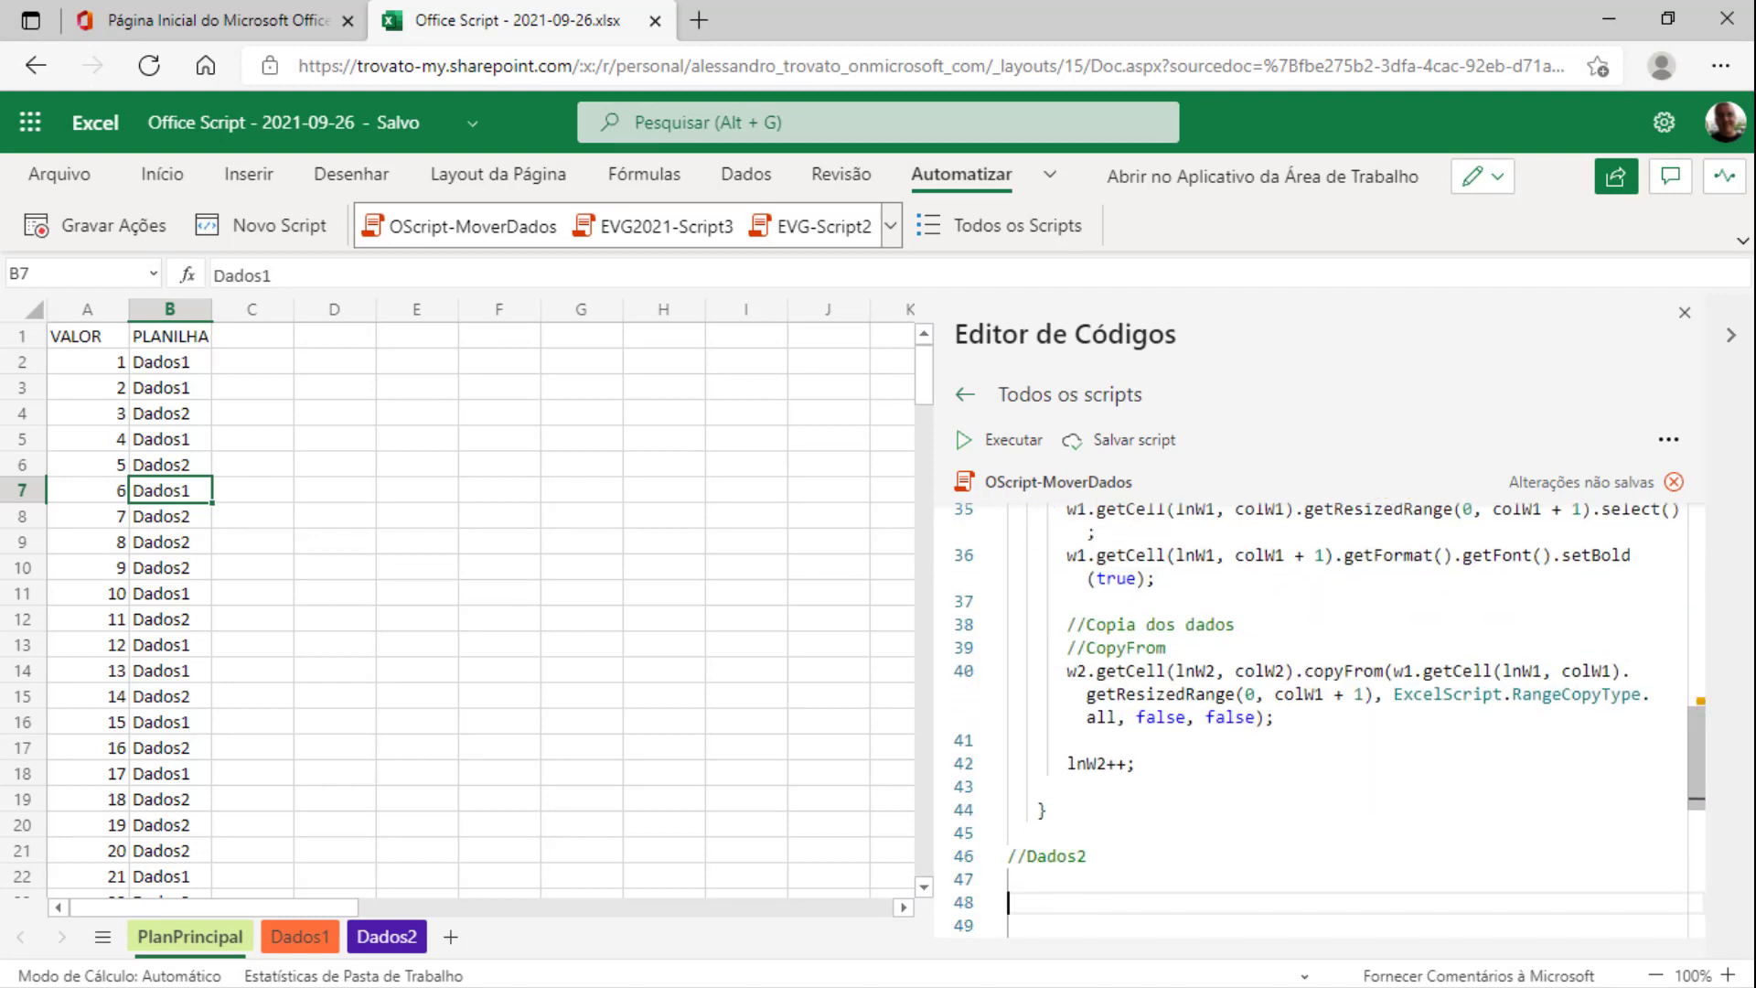
key("Return")
key("ctrl+v")
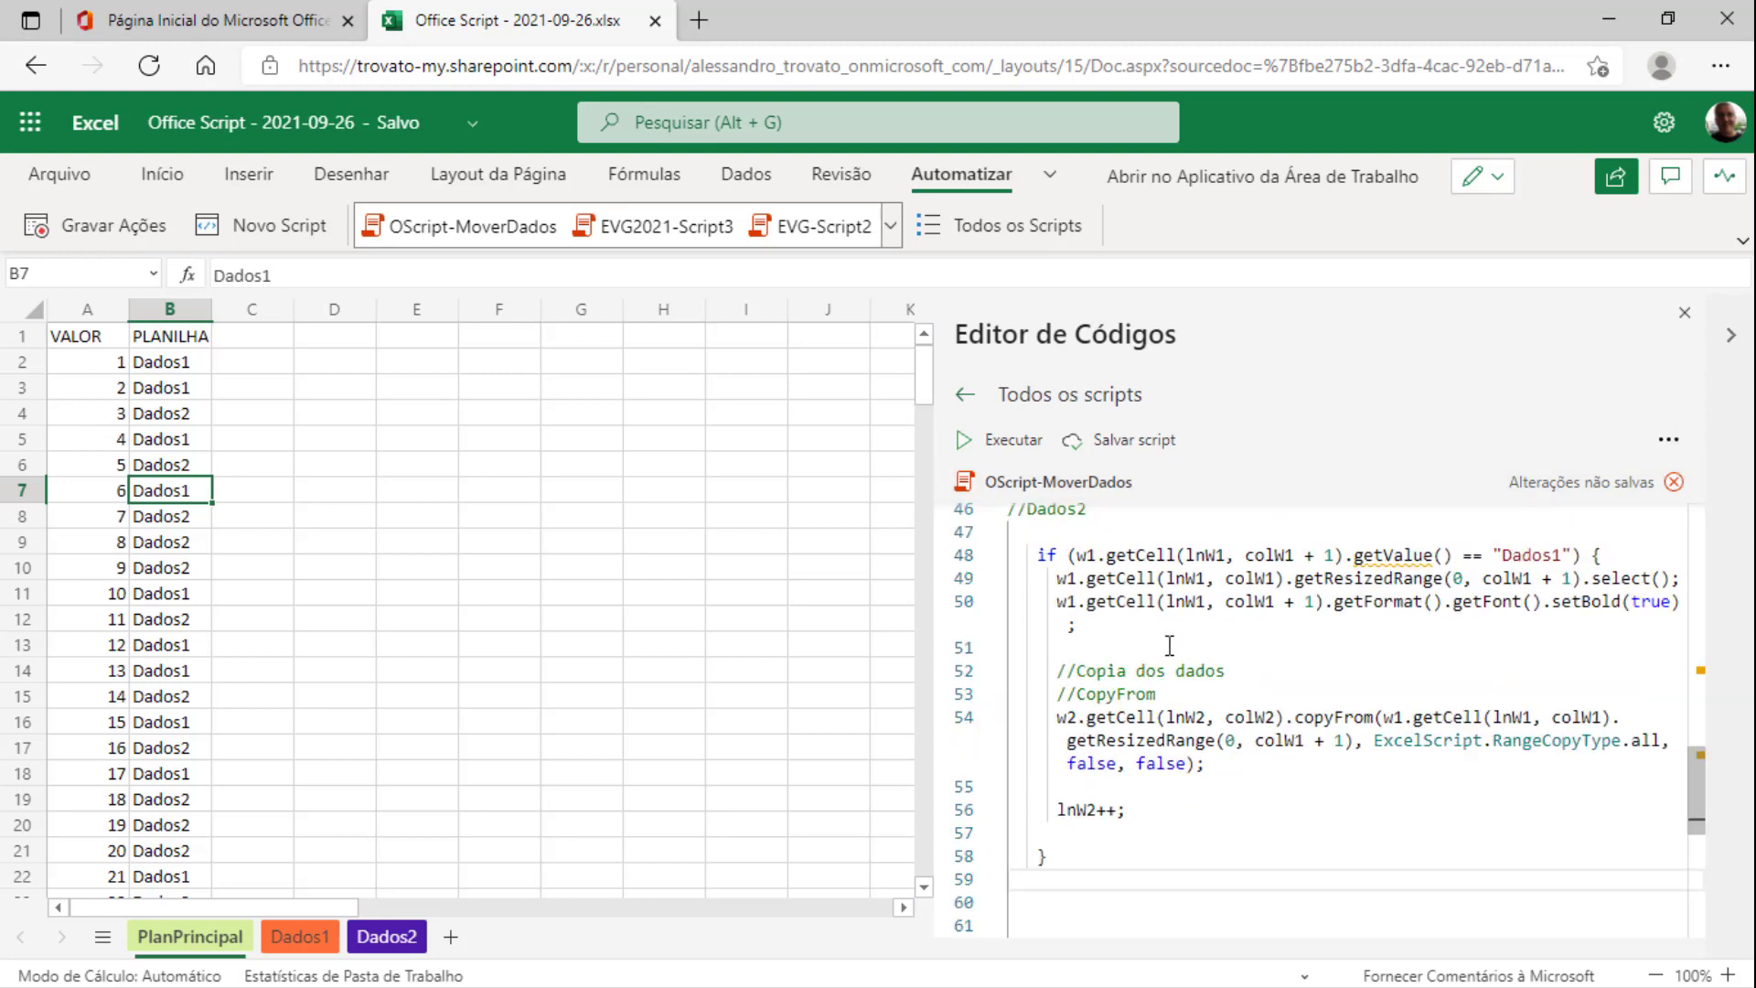
Scroll through the script to review the pasted block and closing braces
scroll(1170, 646, "up", 1)
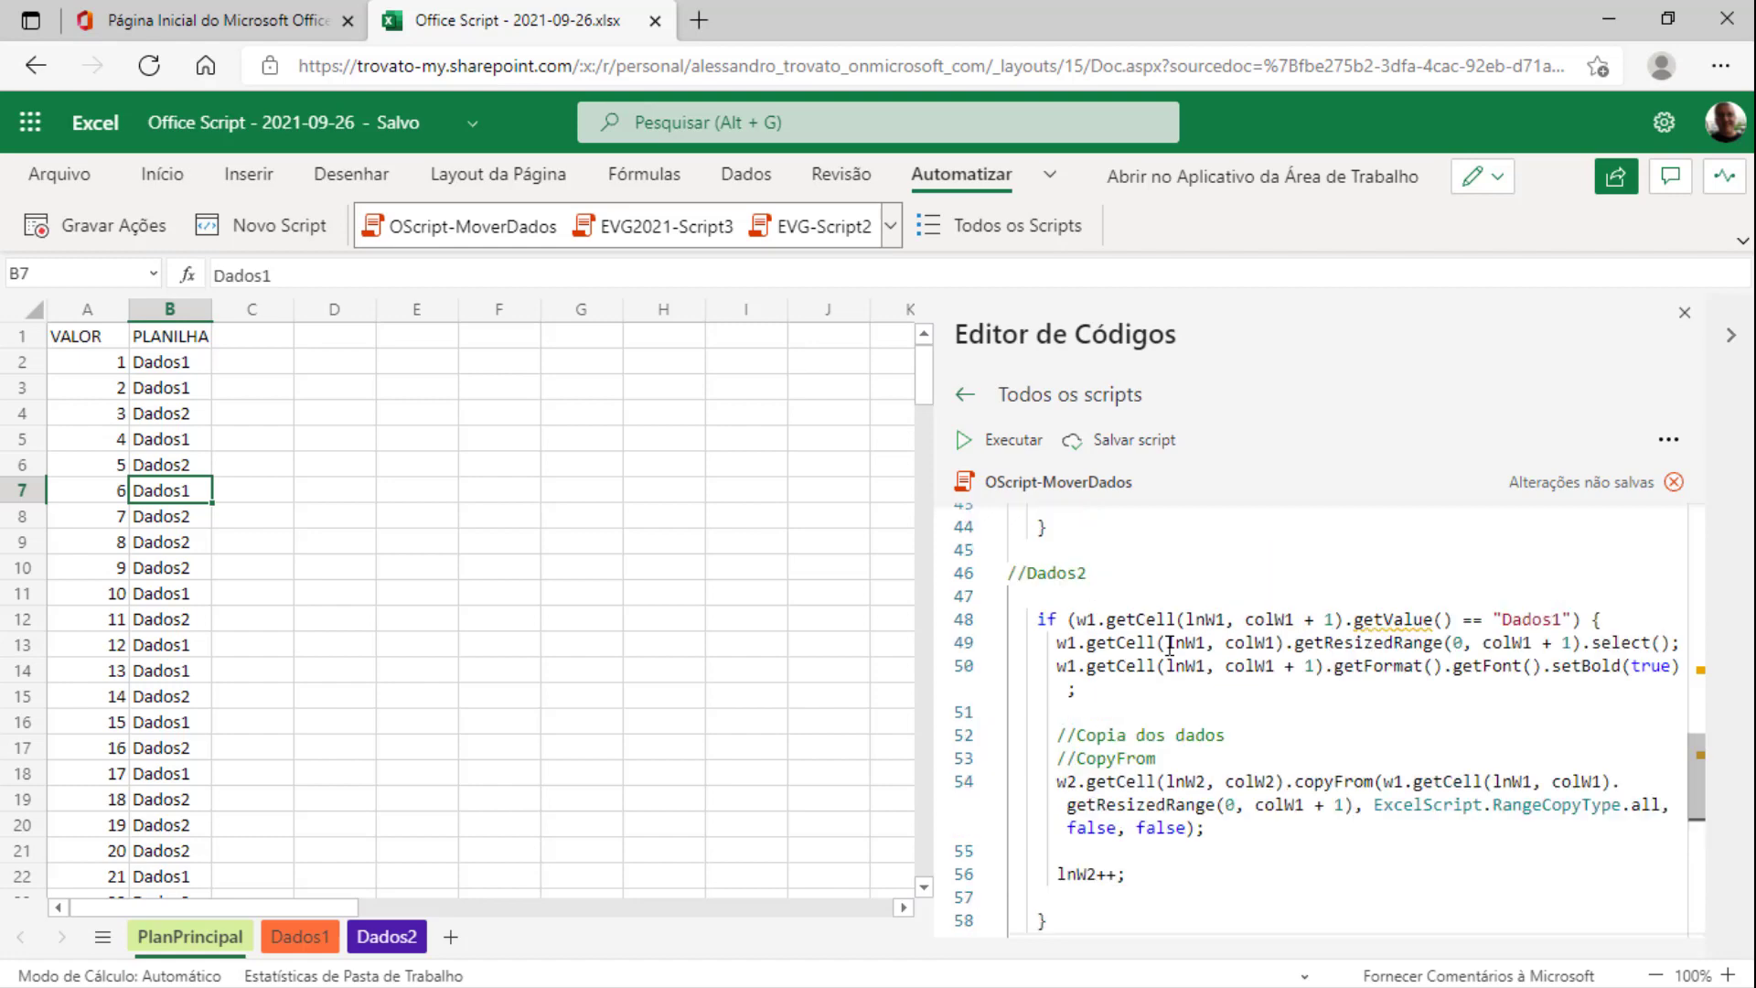
scroll(1170, 646, "up", 1)
scroll(1170, 646, "up", 1)
scroll(1170, 646, "up", 1)
scroll(1170, 645, "up", 1)
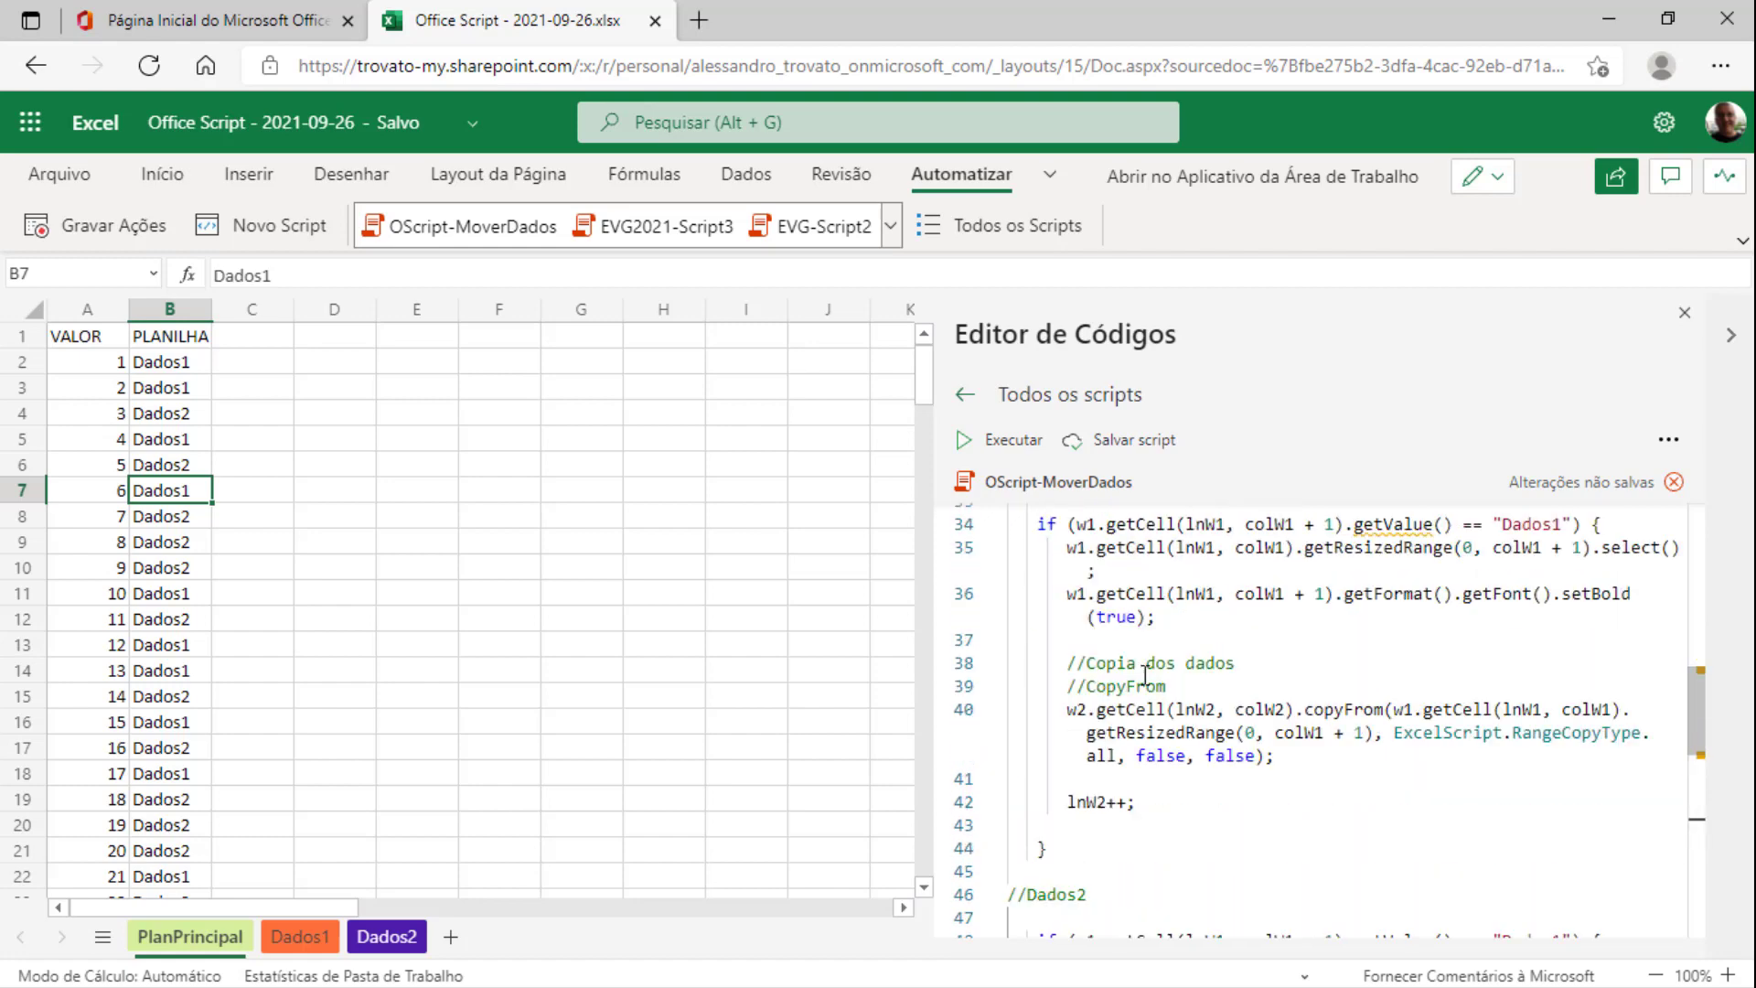
scroll(1152, 677, "up", 1)
scroll(1132, 711, "up", 2)
scroll(1065, 596, "down", 3)
scroll(1063, 659, "down", 7)
key("ctrl+End")
scroll(1139, 813, "up", 5)
scroll(1139, 814, "up", 5)
scroll(1139, 814, "up", 2)
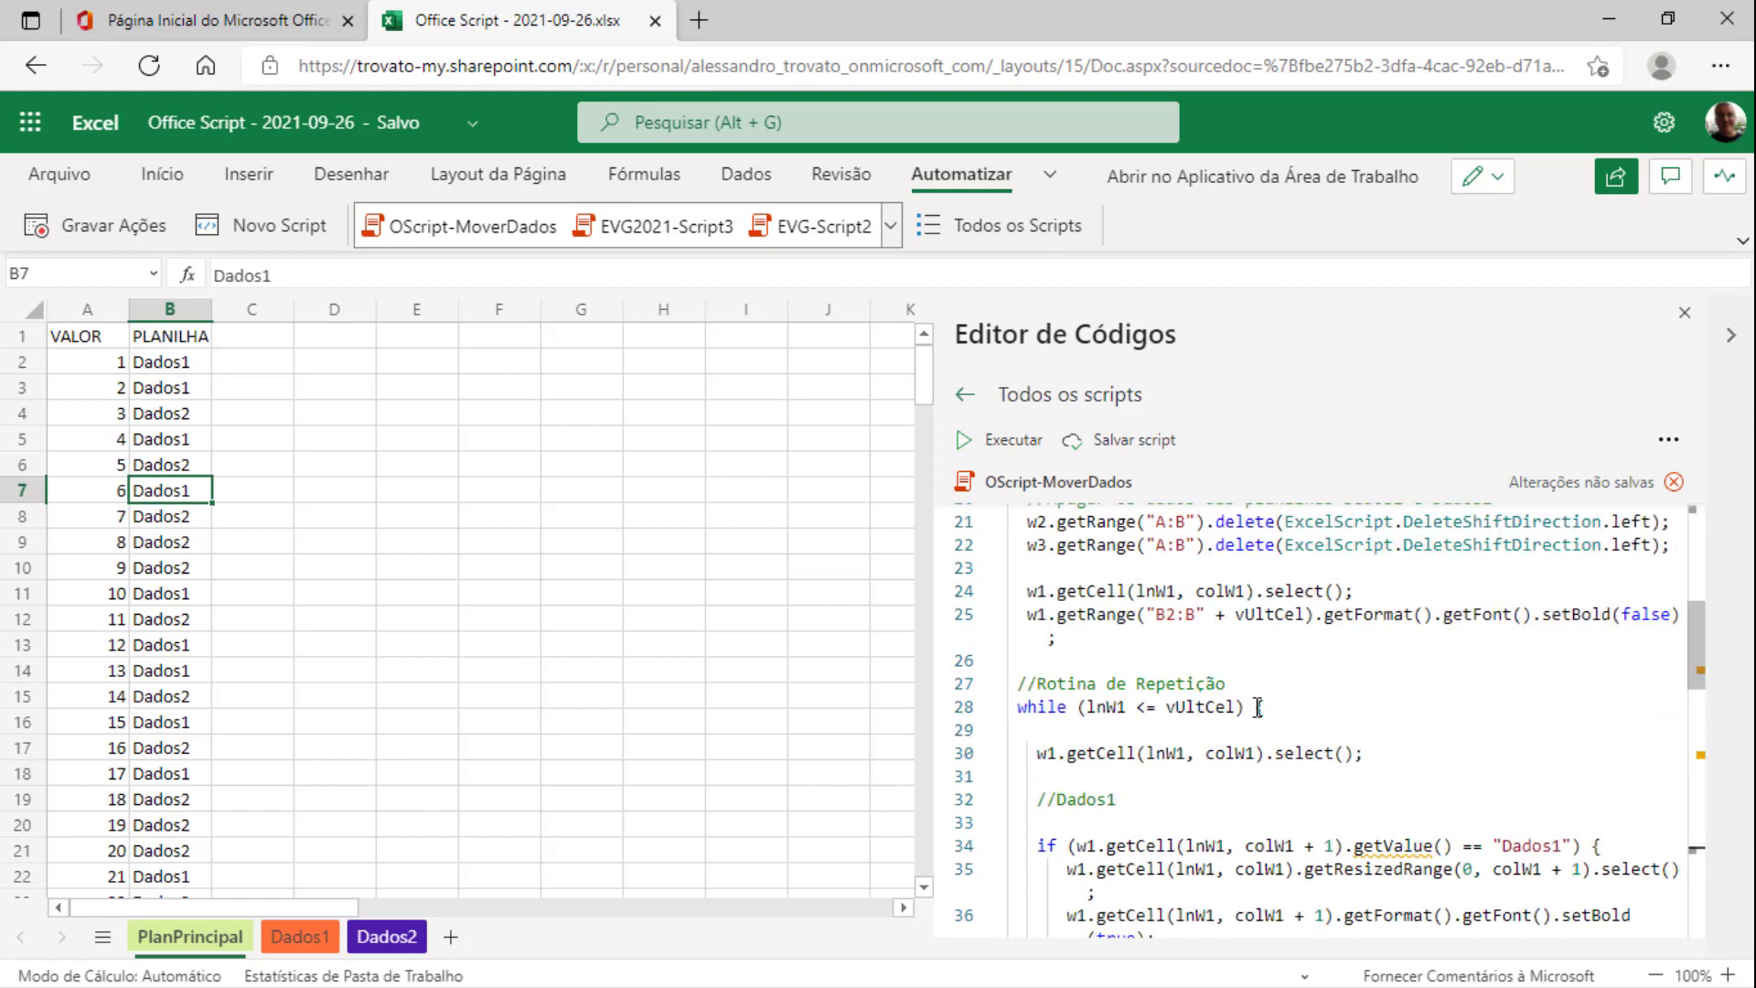
scroll(1259, 707, "up", 2)
scroll(1263, 695, "up", 2)
scroll(1272, 677, "up", 2)
scroll(1278, 666, "up", 1)
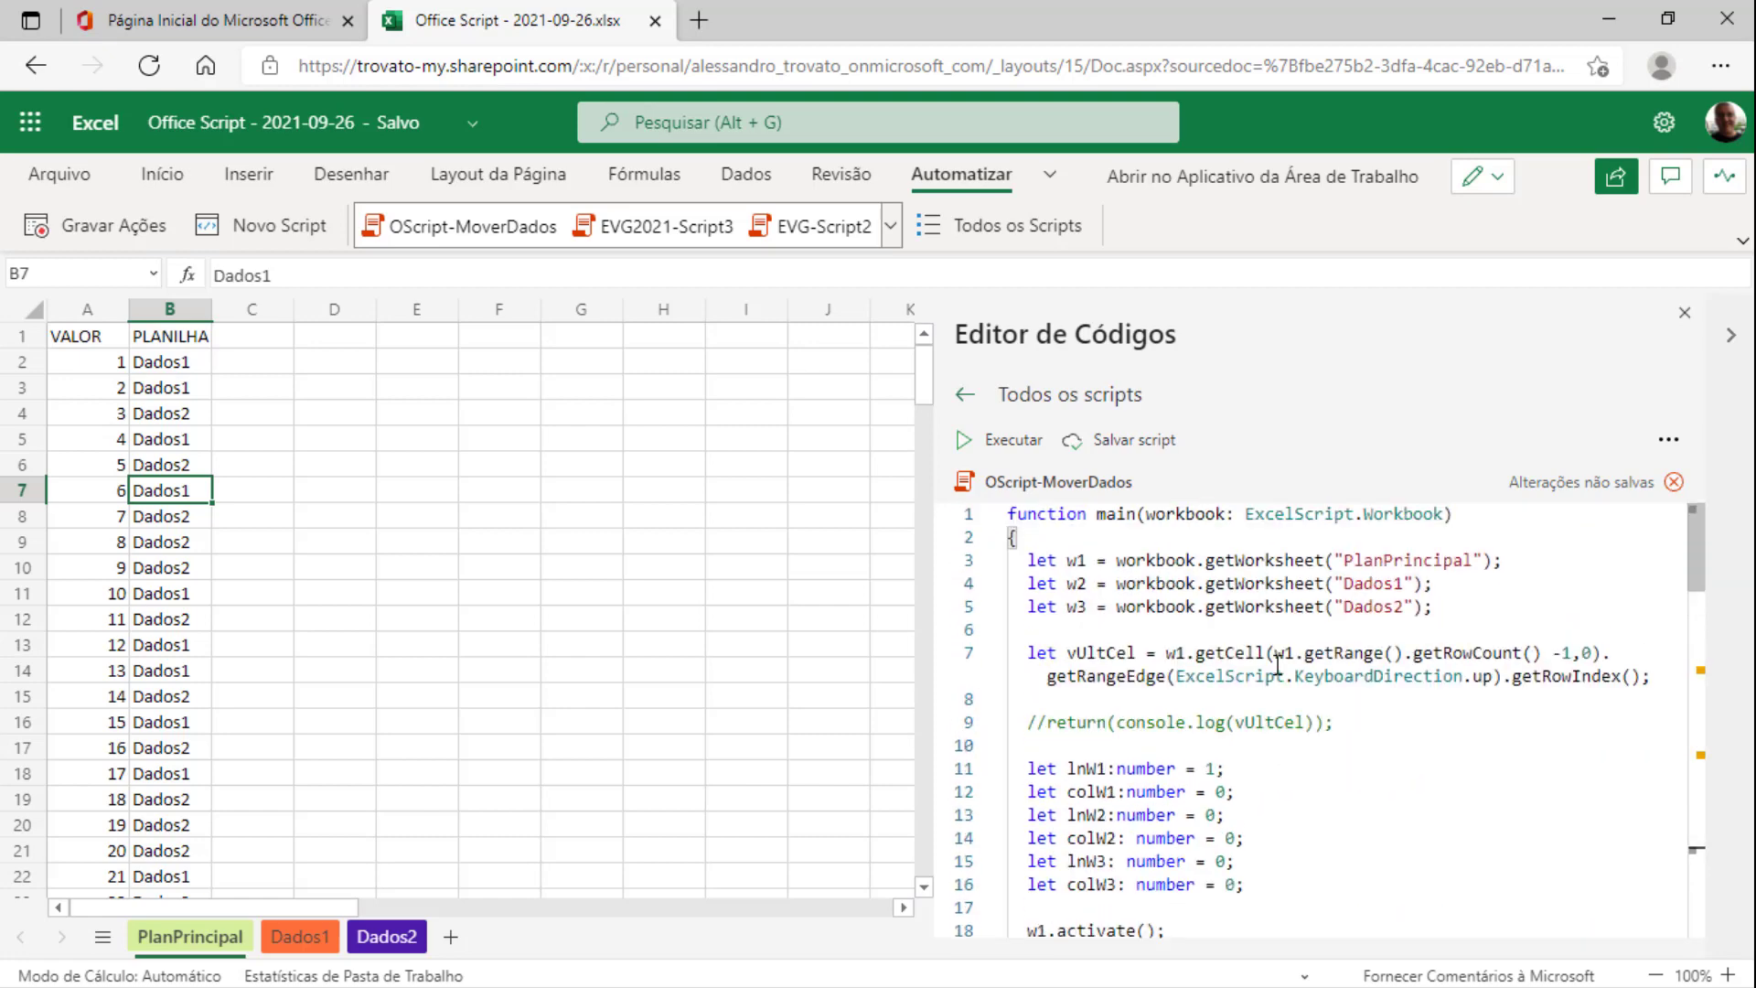
scroll(1088, 585, "down", 3)
scroll(1121, 640, "down", 10)
scroll(1152, 690, "down", 2)
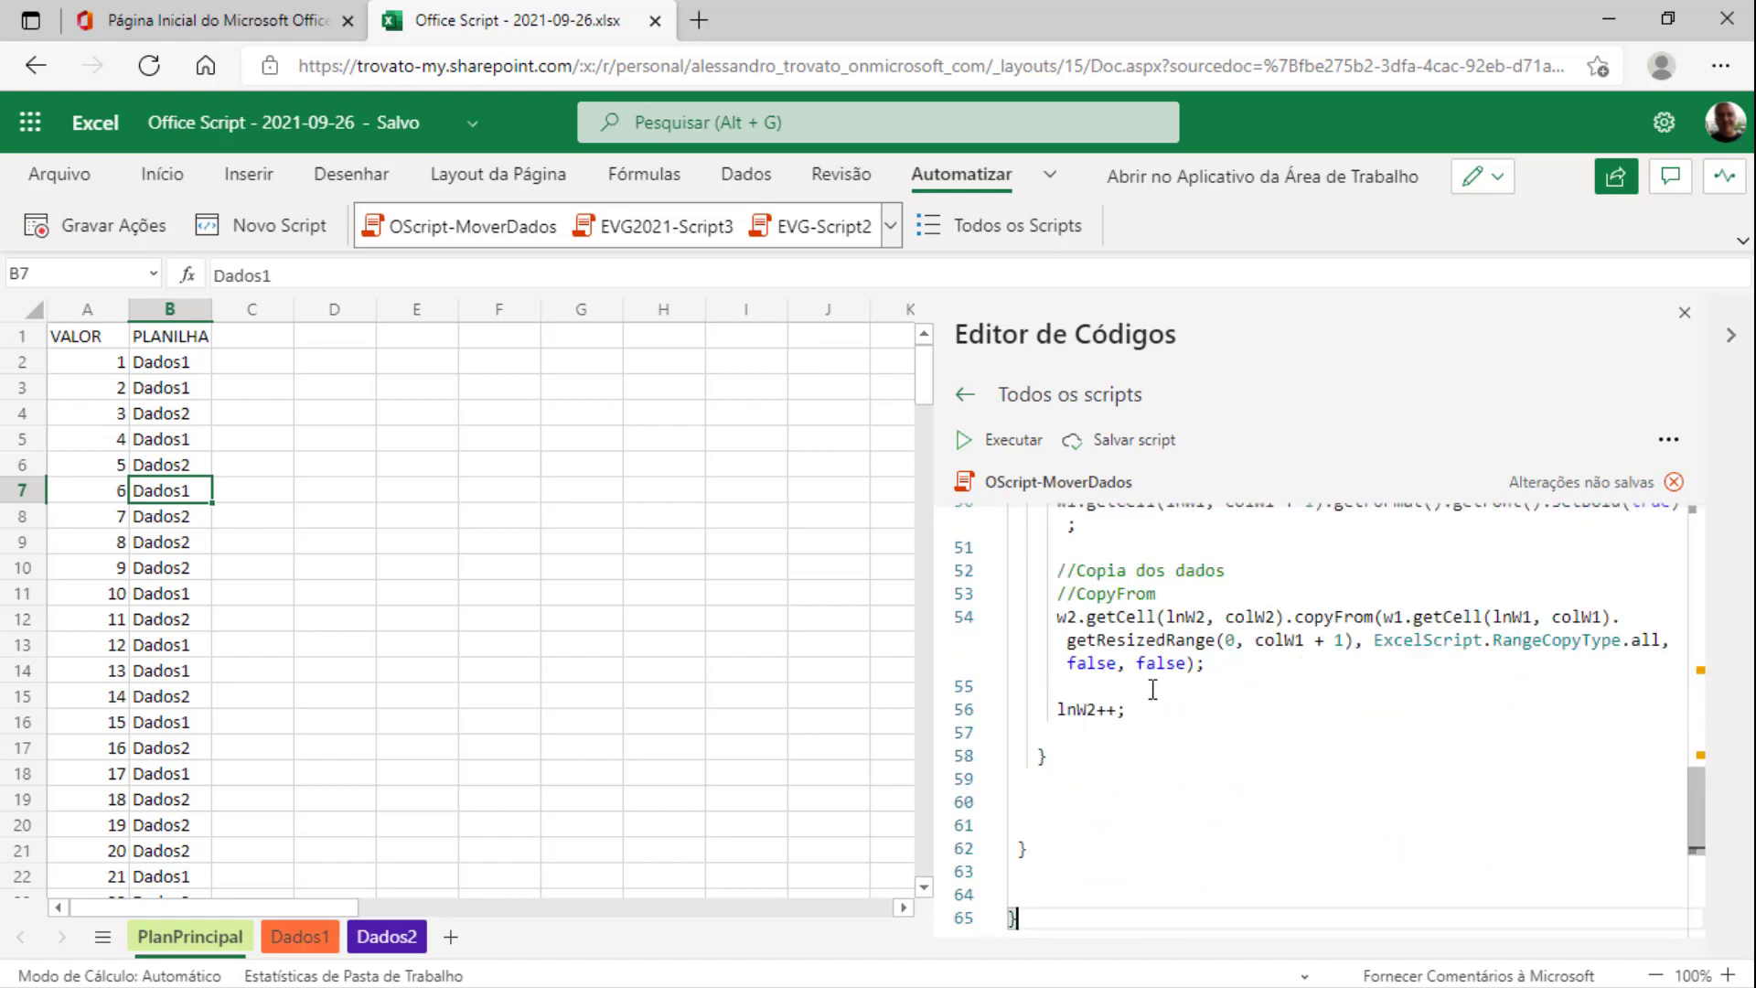
key("Up")
key("Up")
key("Up")
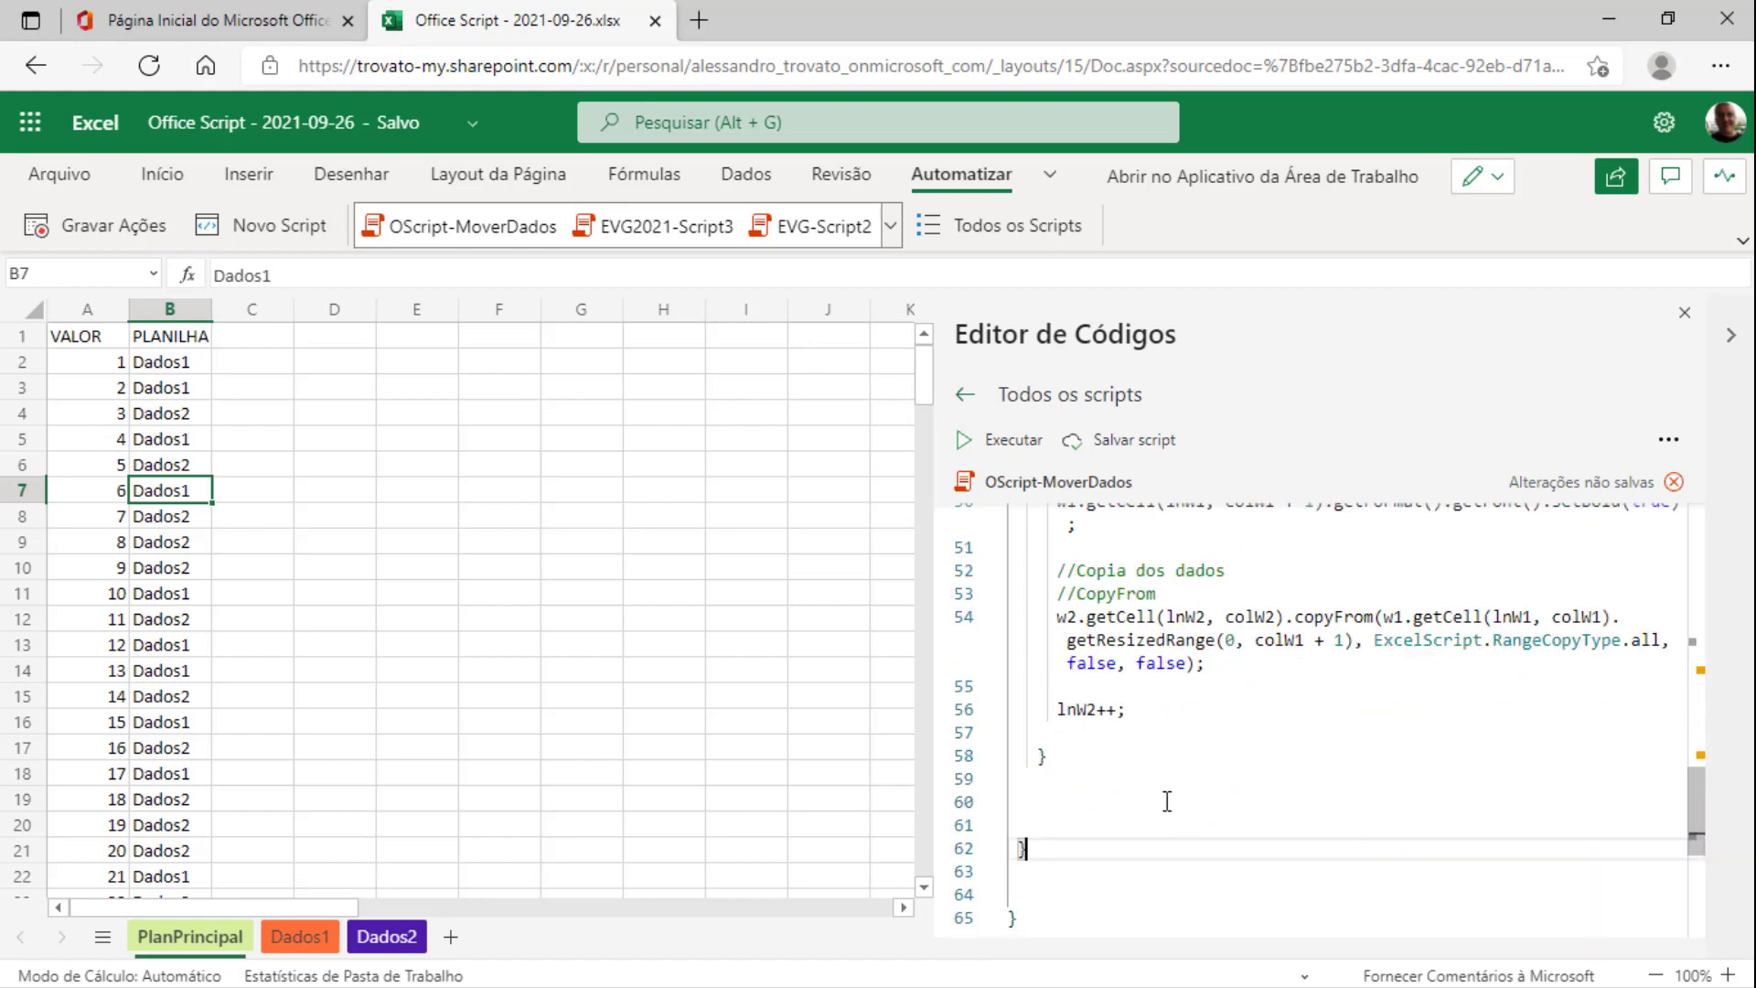
scroll(1167, 787, "up", 2)
scroll(1167, 787, "up", 2)
Indent the //Dados2 comment and change the block's condition from "Dados1" to "Dados2"
left_click(1098, 666)
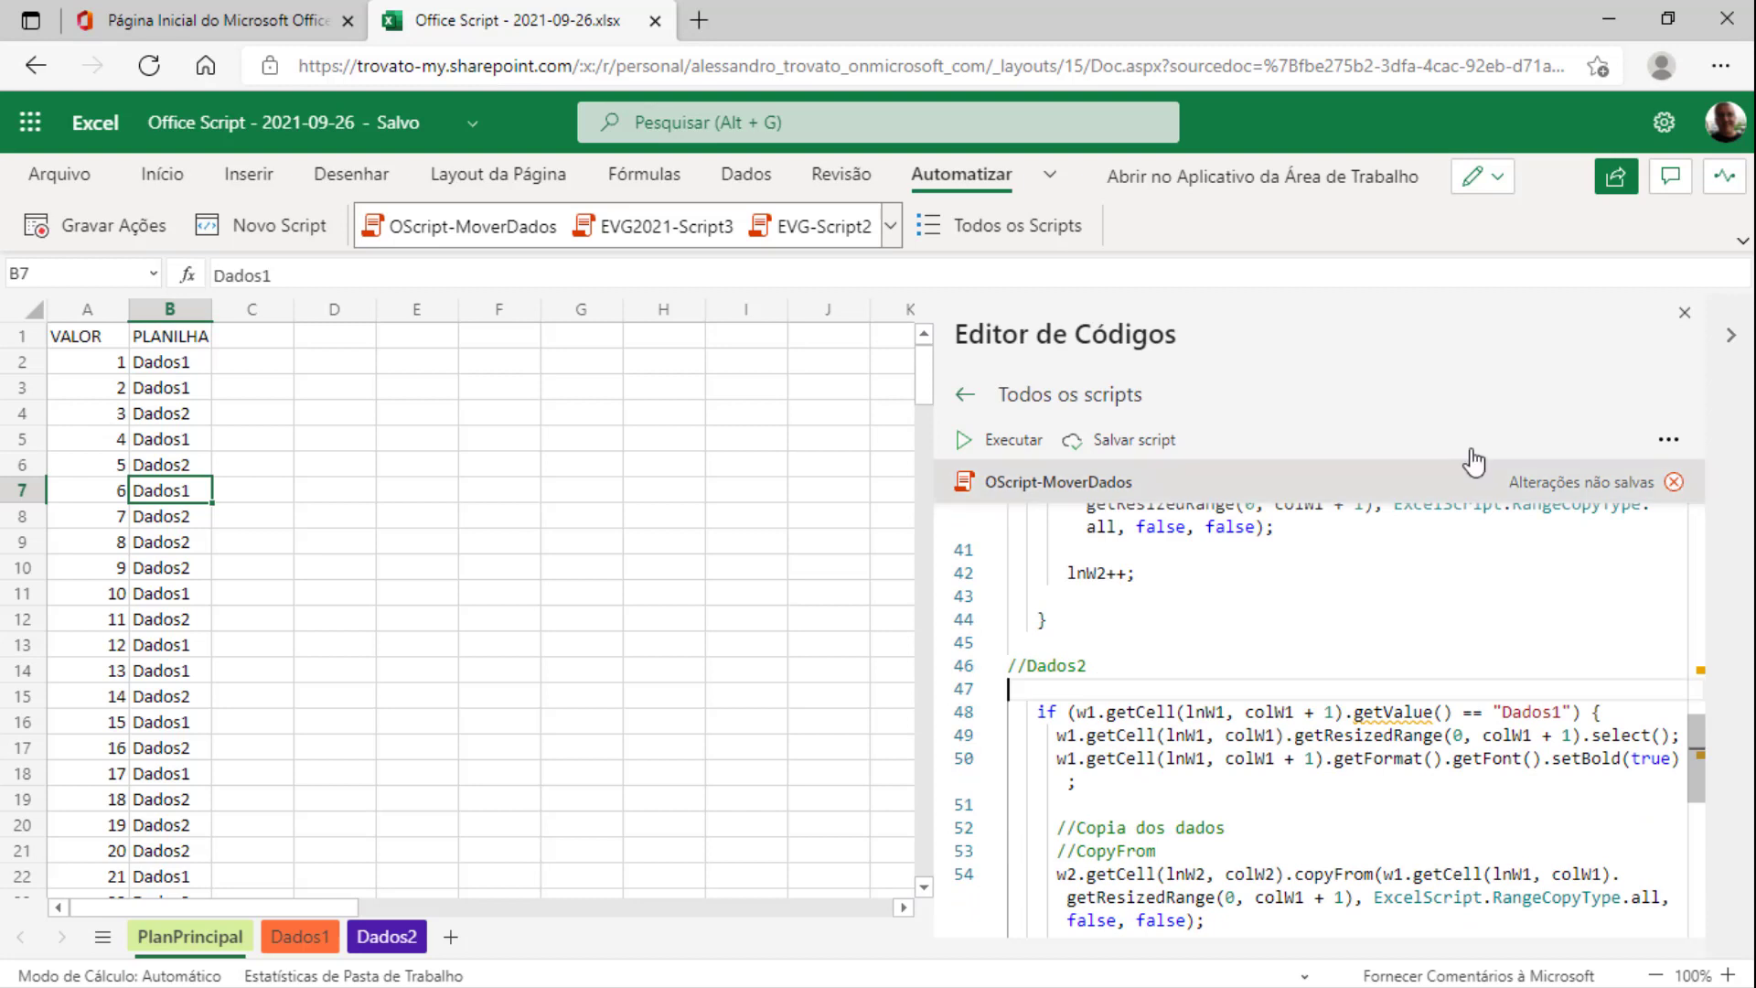
key("Tab")
key("Down")
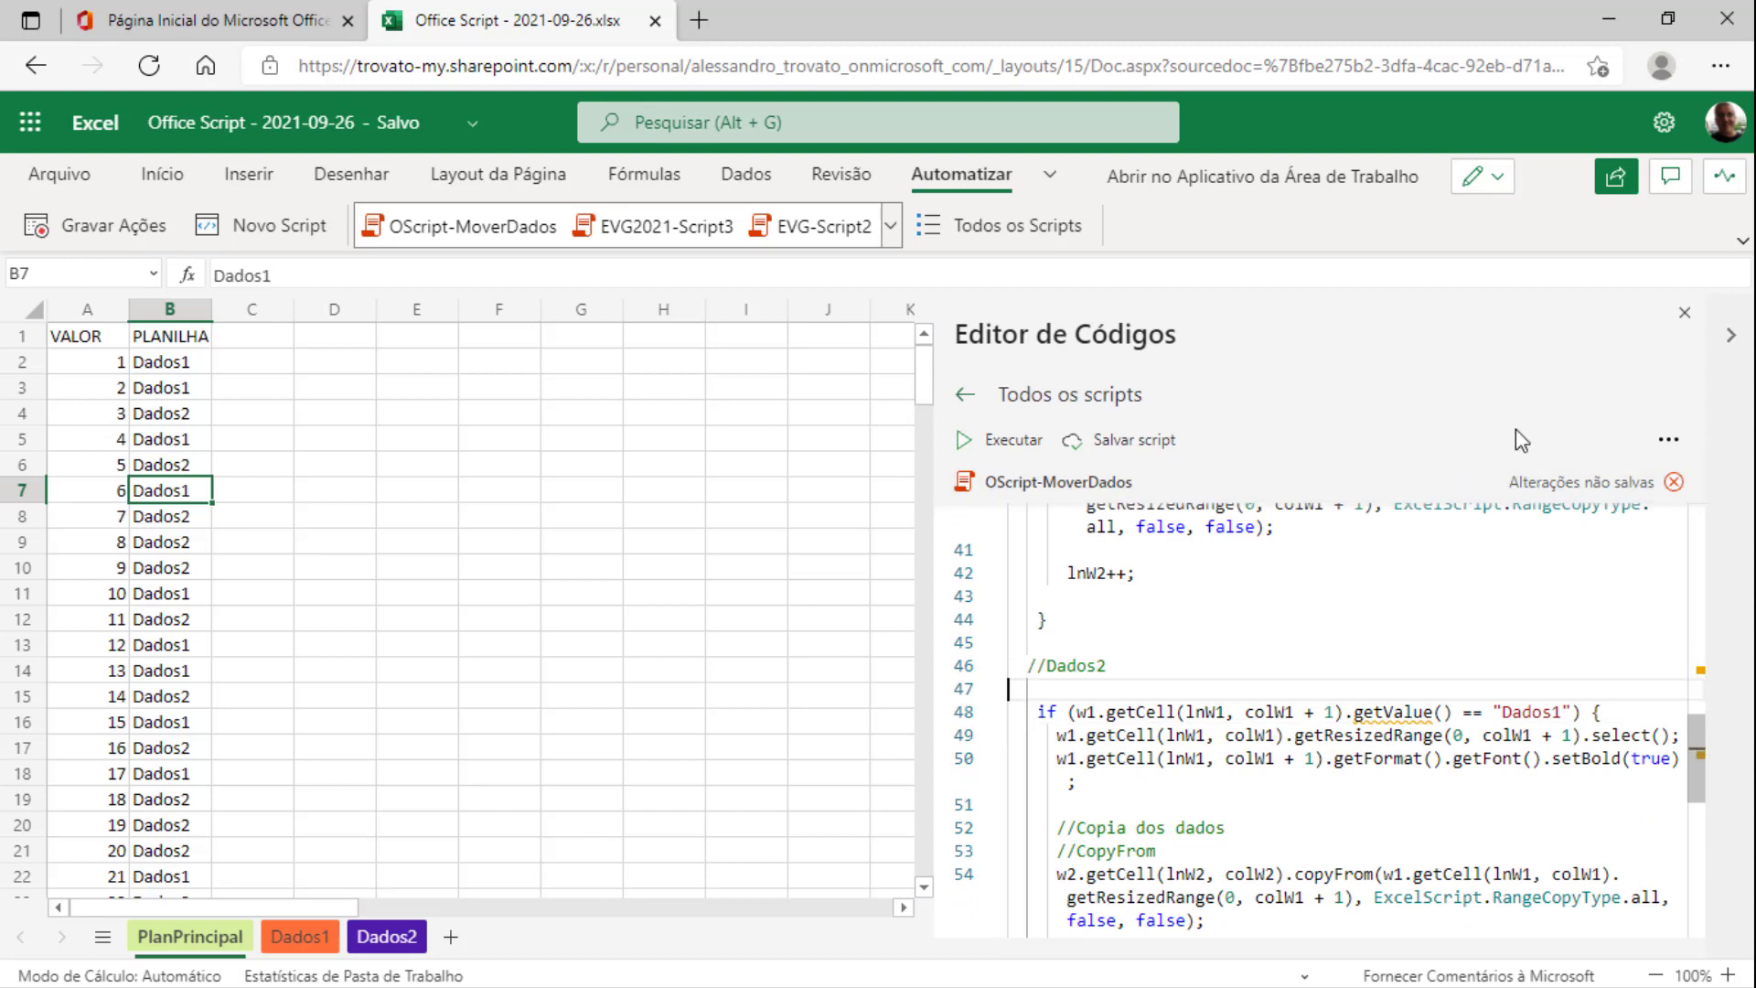
left_click(1105, 711)
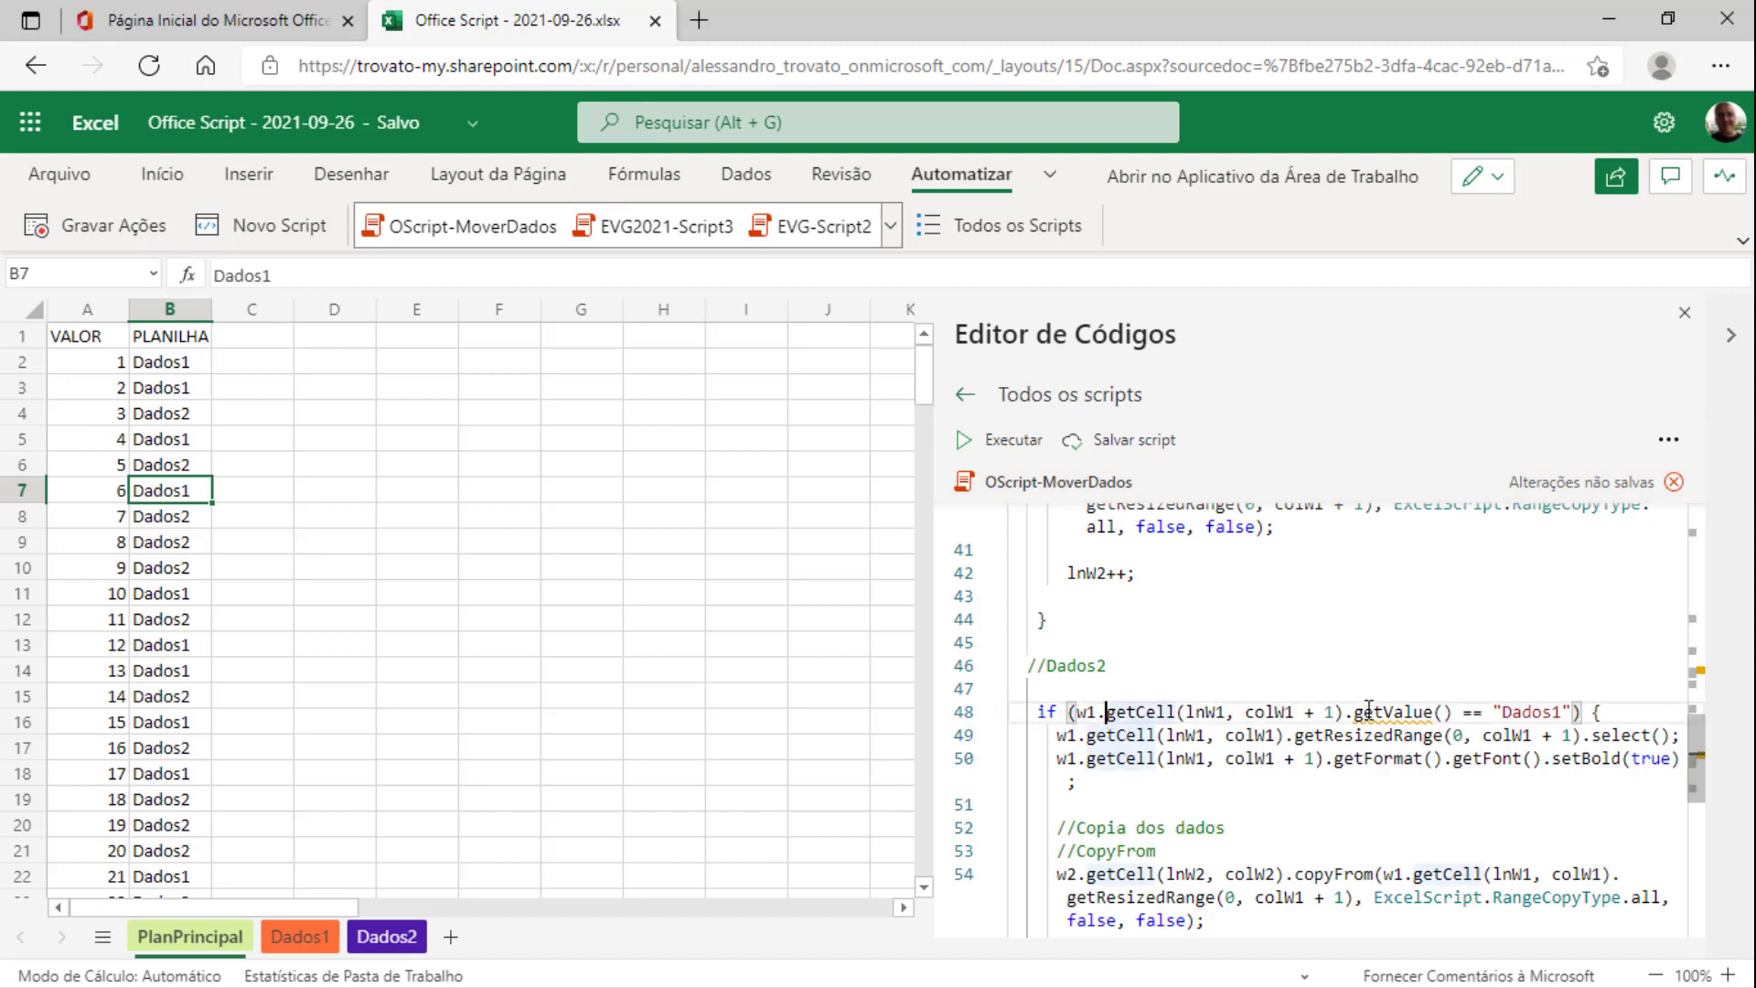
left_click(1560, 712)
key("BackSpace")
type("2")
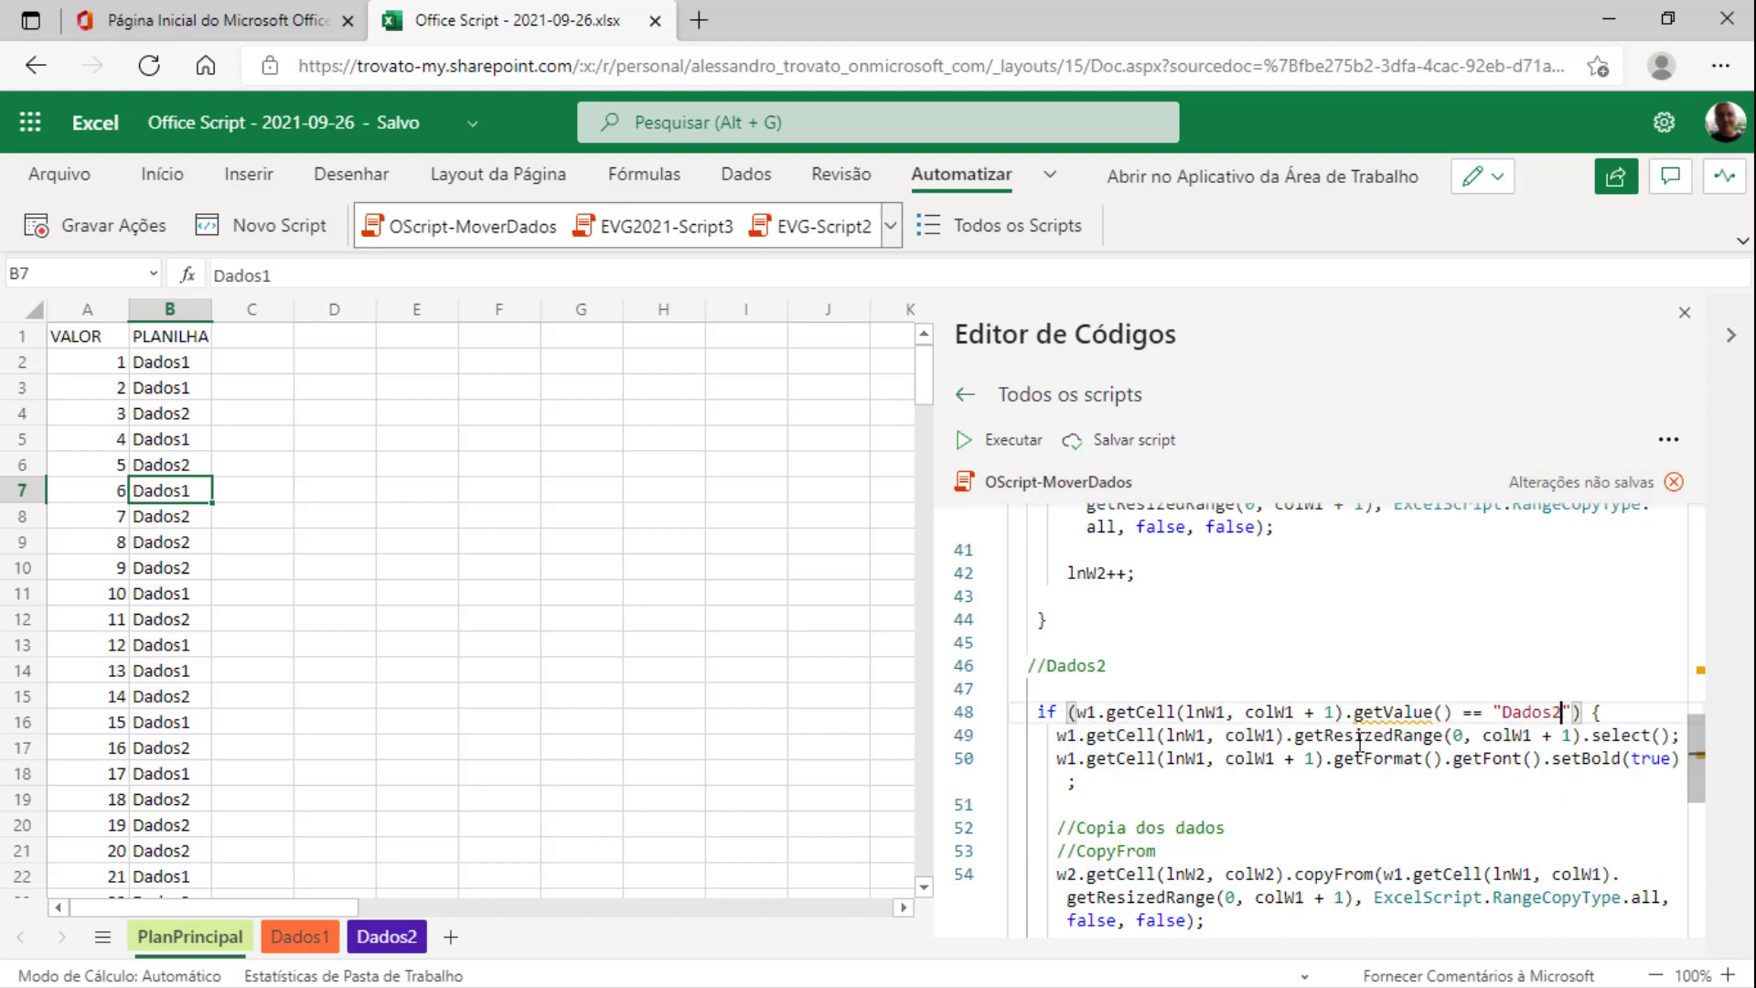
Rename w2, lnW2 and colW2 to w3, lnW3 and colW3 in the copy line 54
left_click(1323, 736)
left_click(1094, 773)
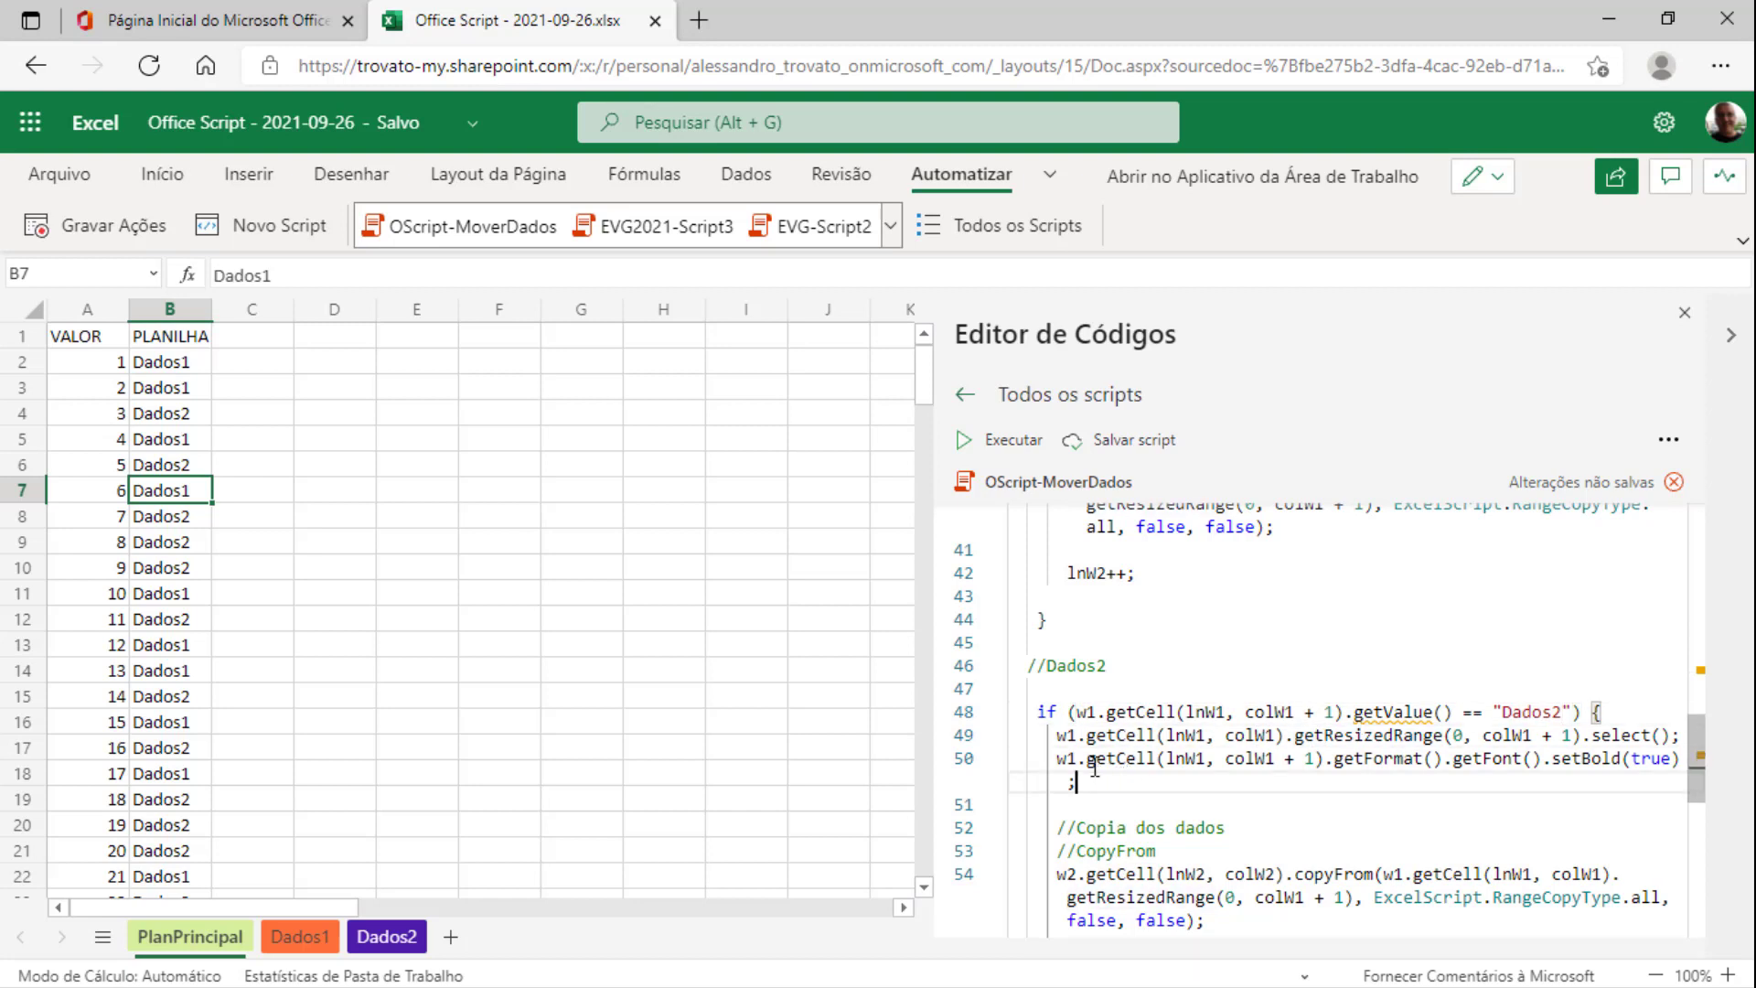
left_click_drag(1095, 766, 1009, 729)
scroll(1247, 753, "down", 1)
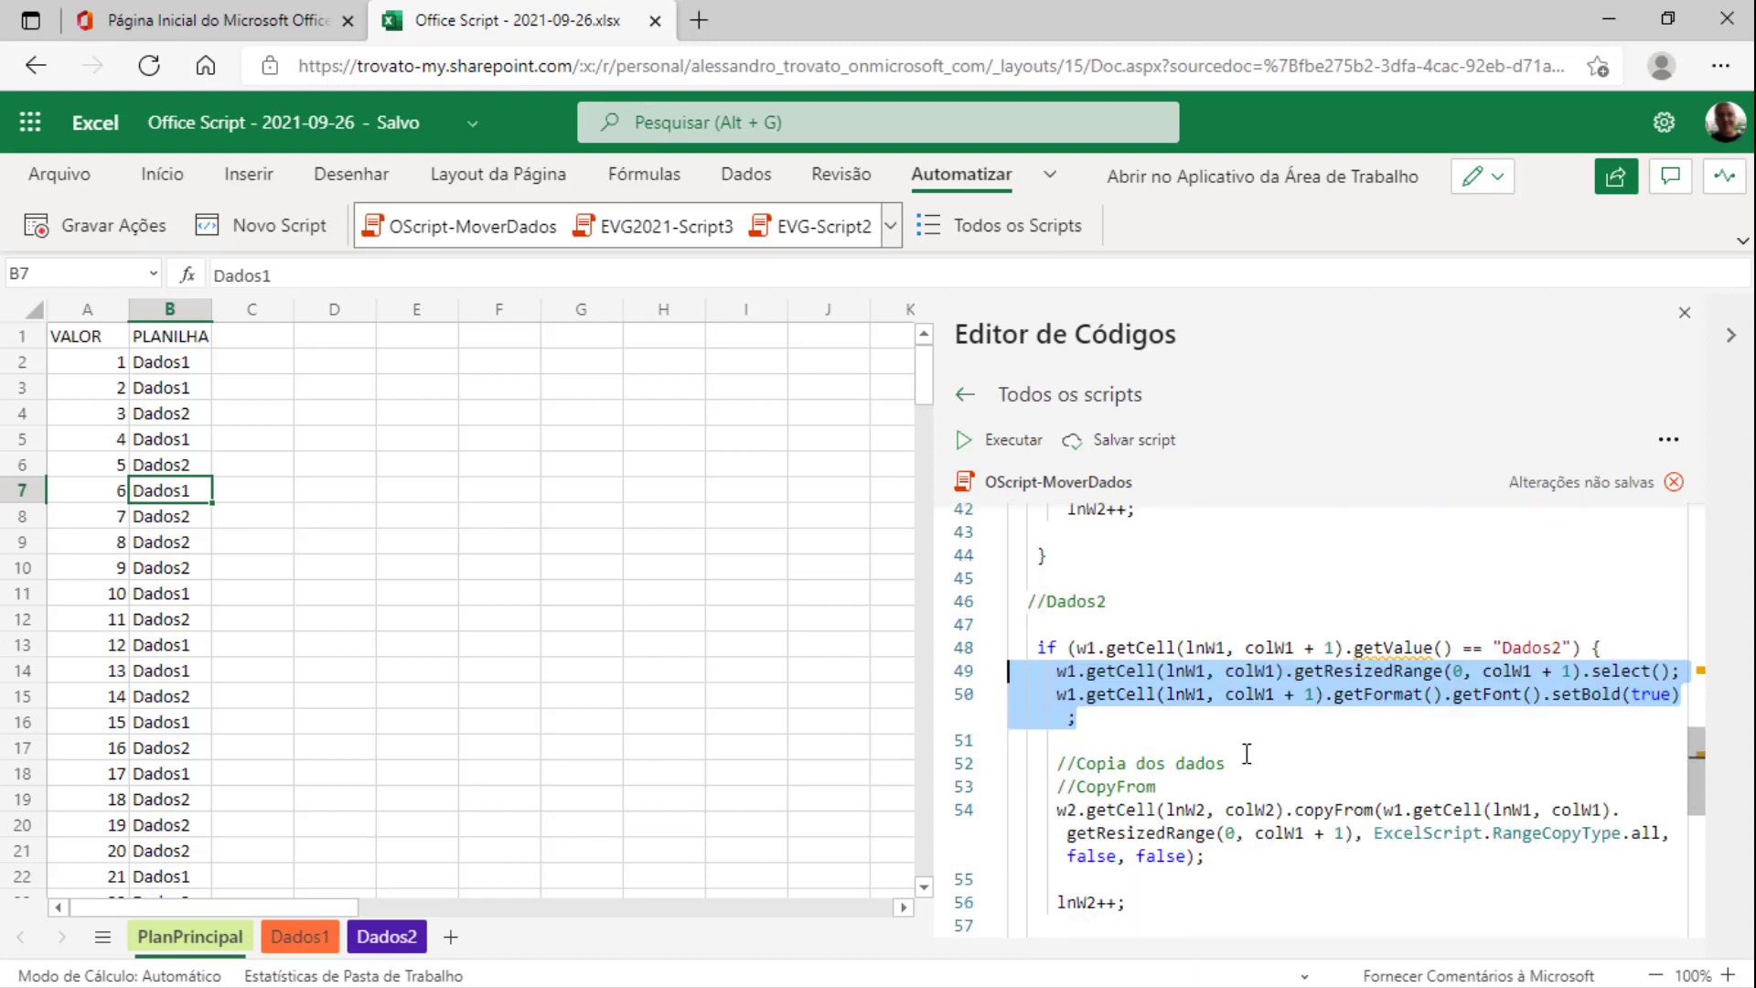
double_click(1155, 765)
scroll(1160, 771, "down", 1)
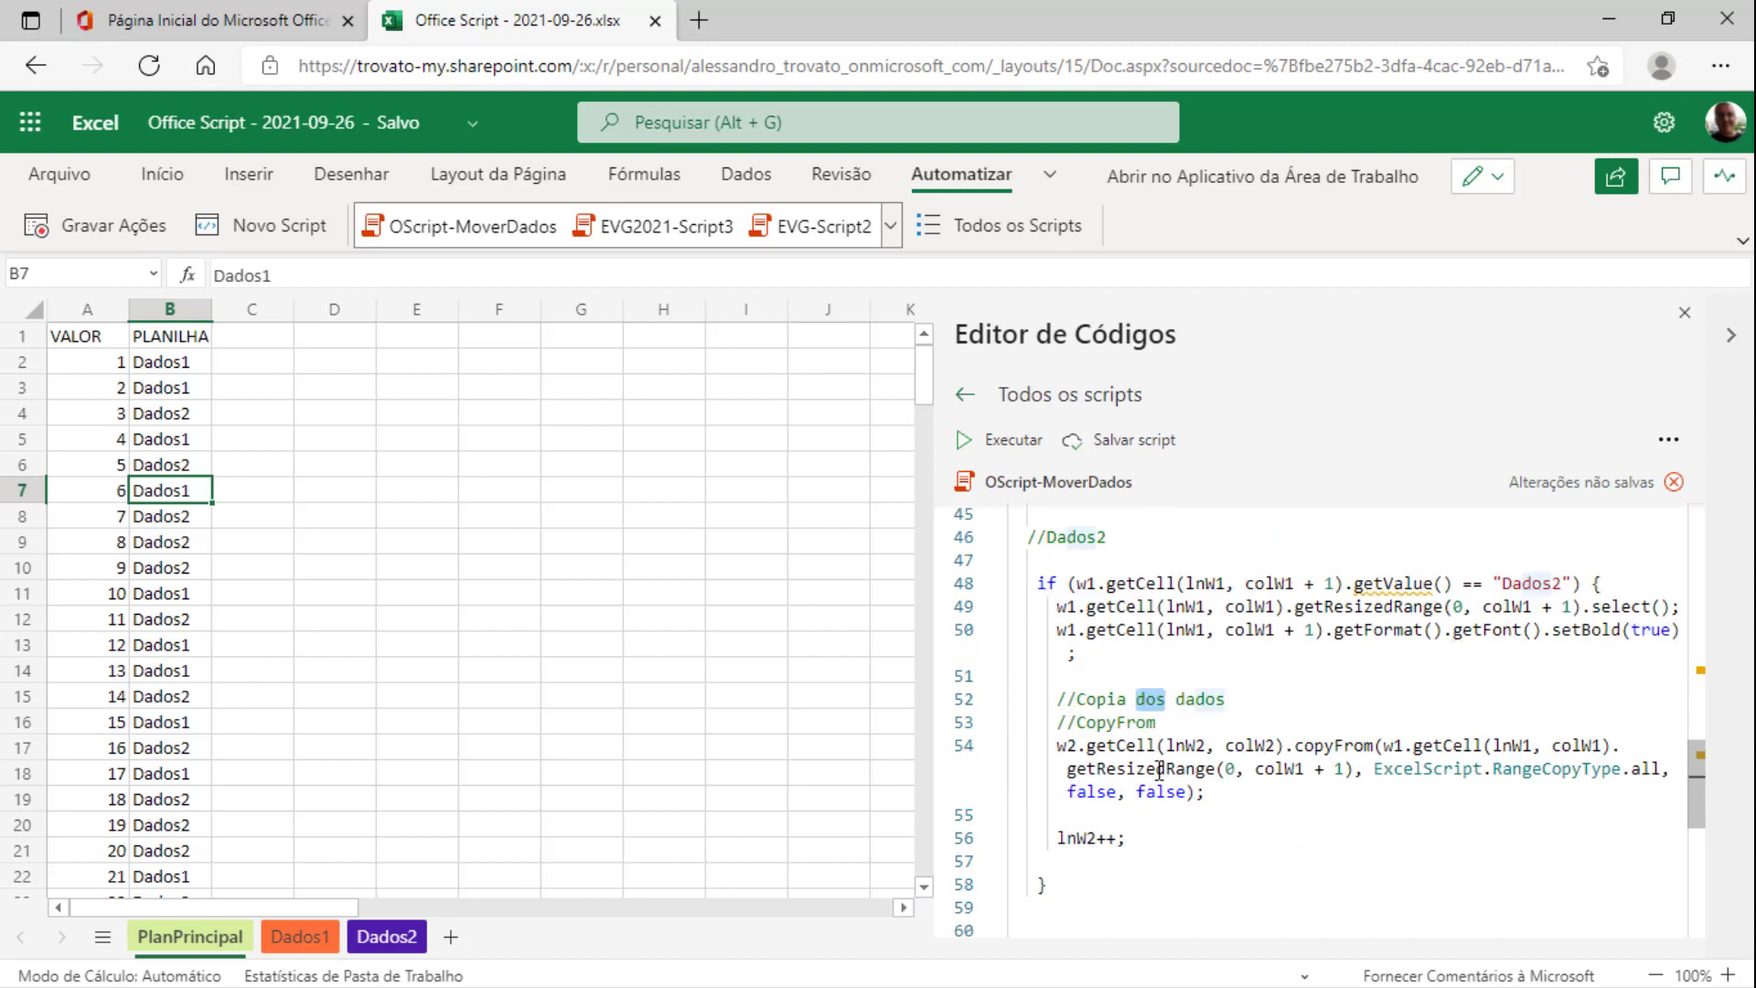
left_click(1067, 746)
key("Delete")
type("3")
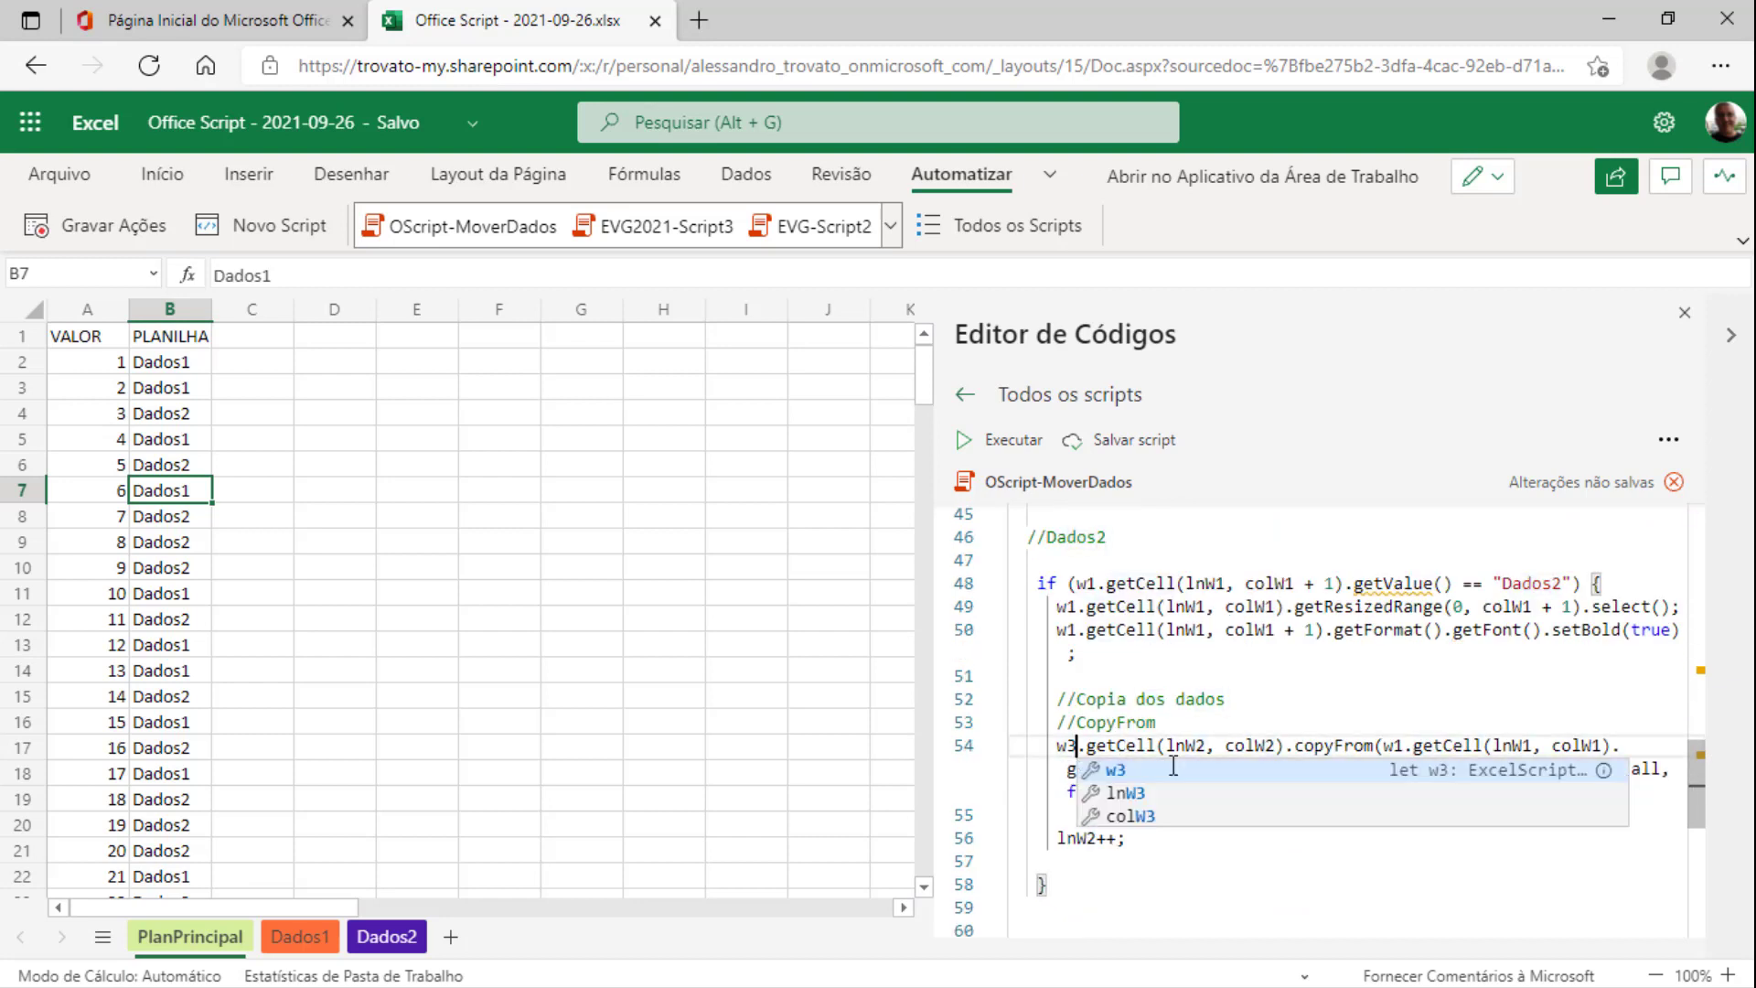
left_click(1194, 746)
key("Delete")
type("3")
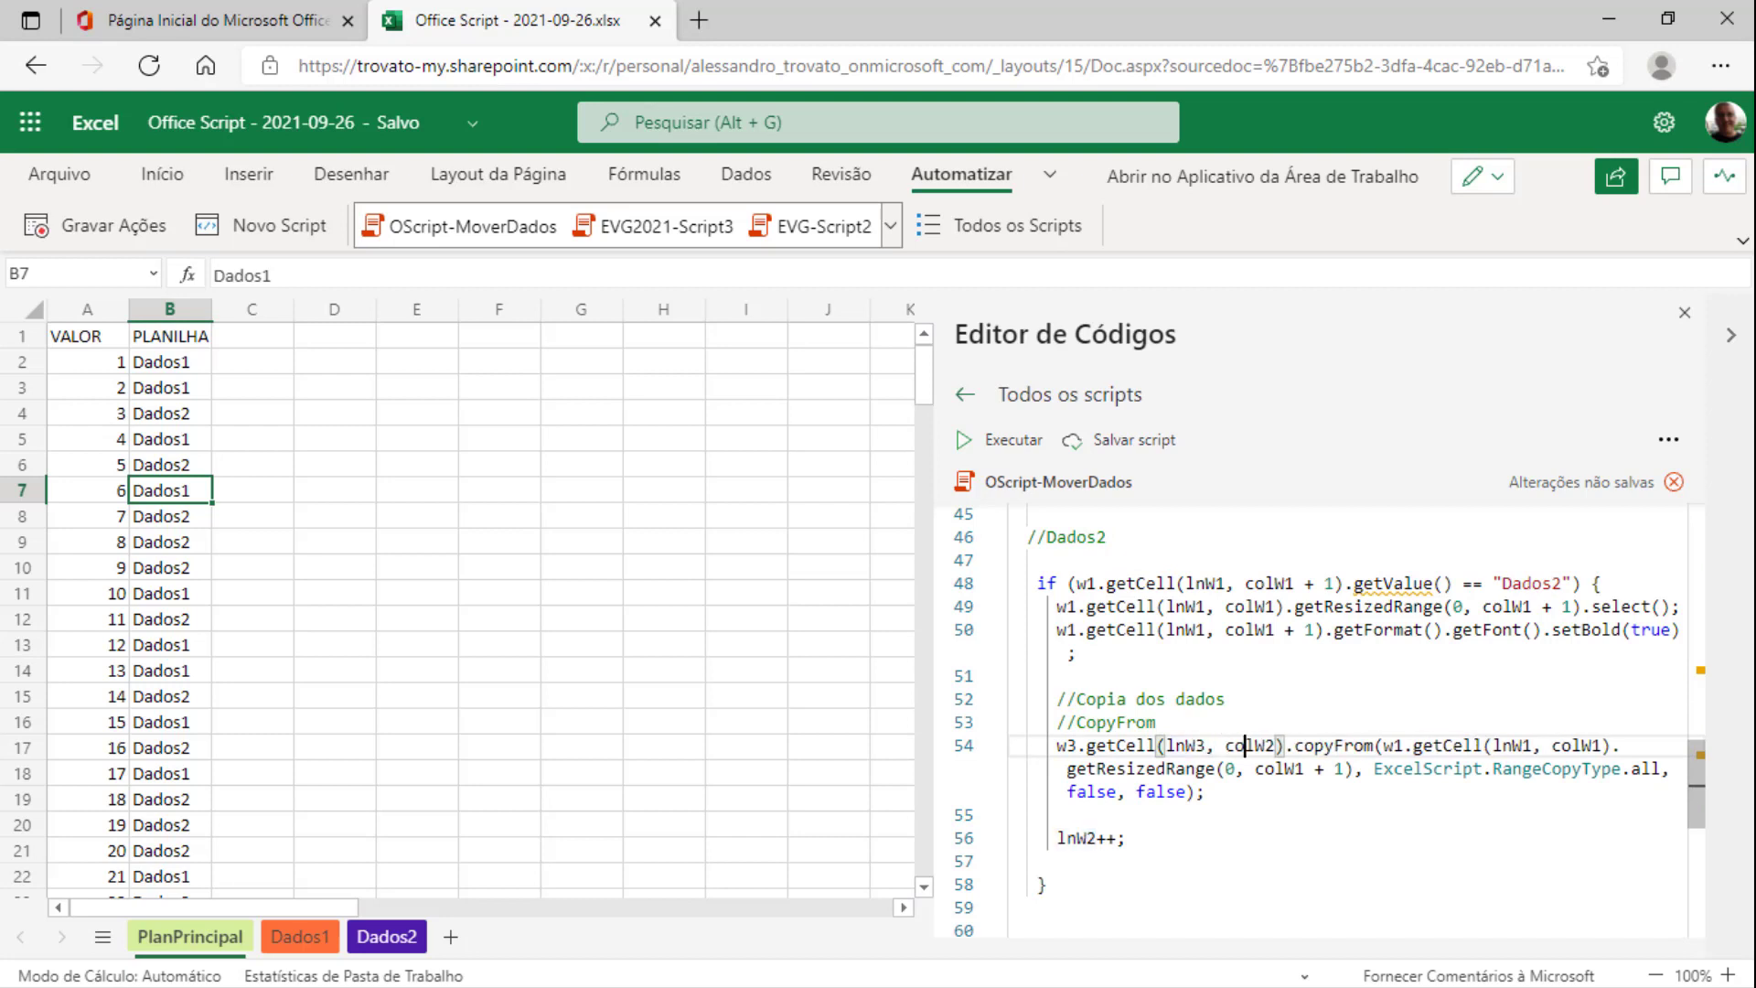
left_click(1273, 746)
key("Delete")
type("3")
left_click(1388, 746)
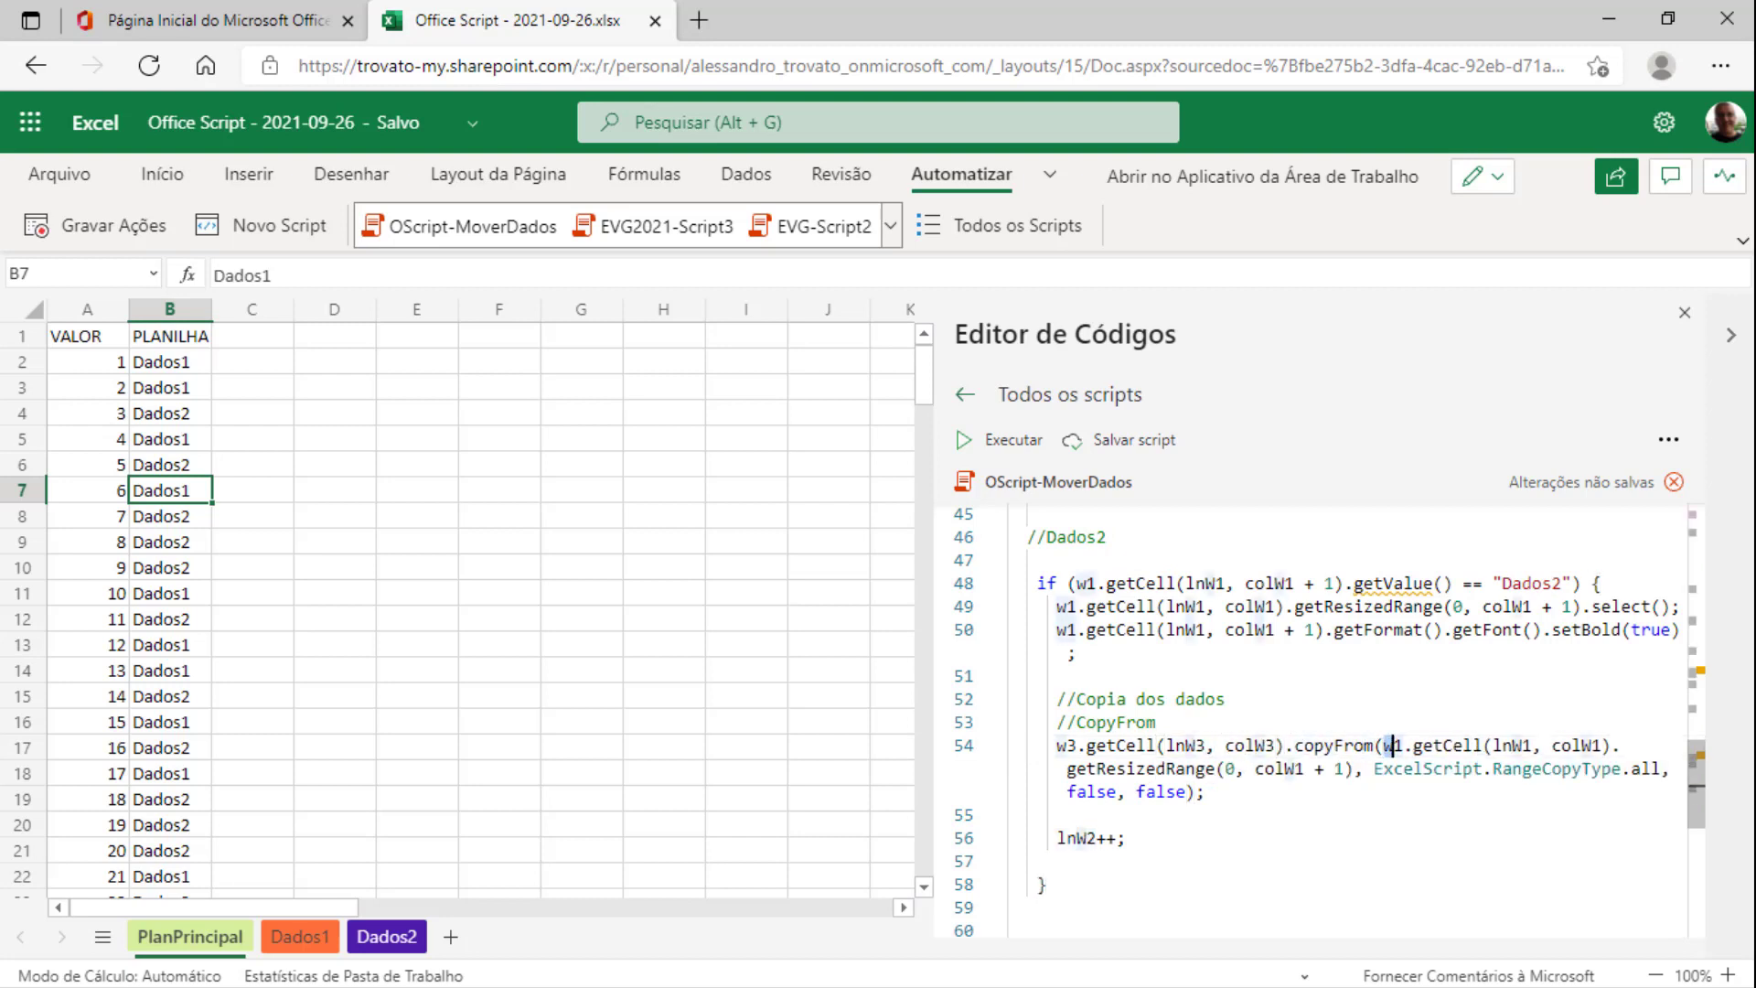
left_click_drag(1388, 746, 1575, 746)
left_click(1620, 745)
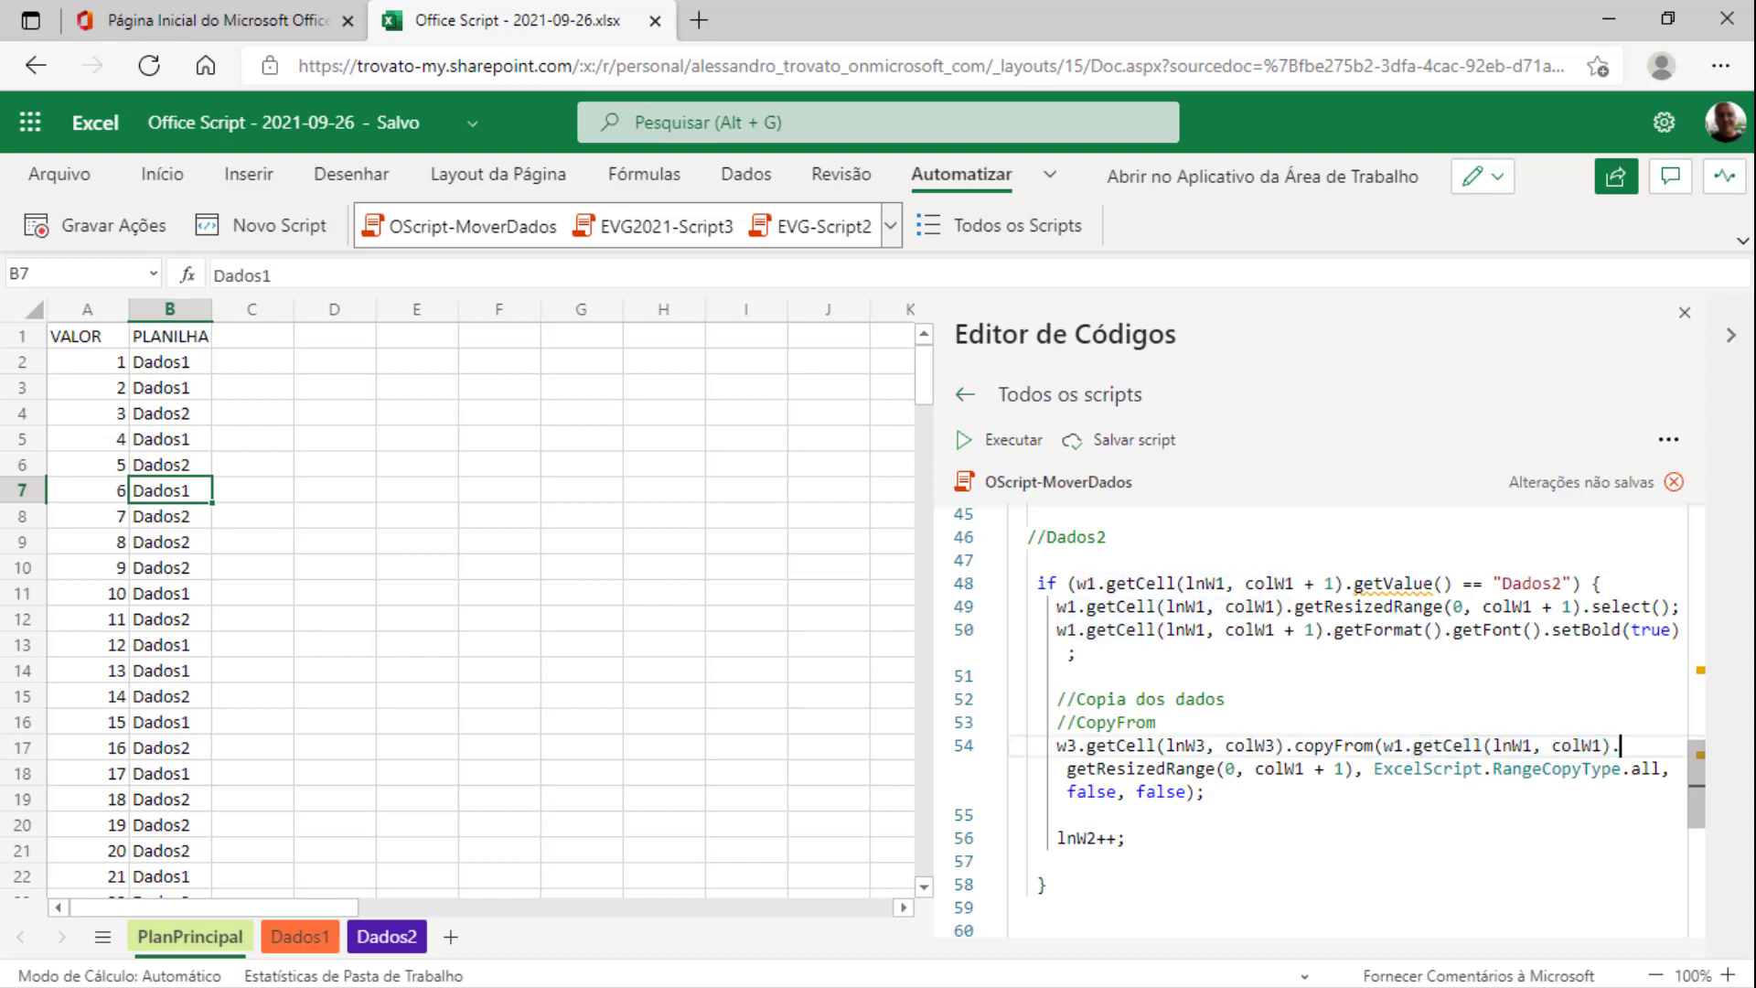
left_click(1075, 768)
Change the block's lnW2++ counter to lnW3++
key("Down")
key("Down")
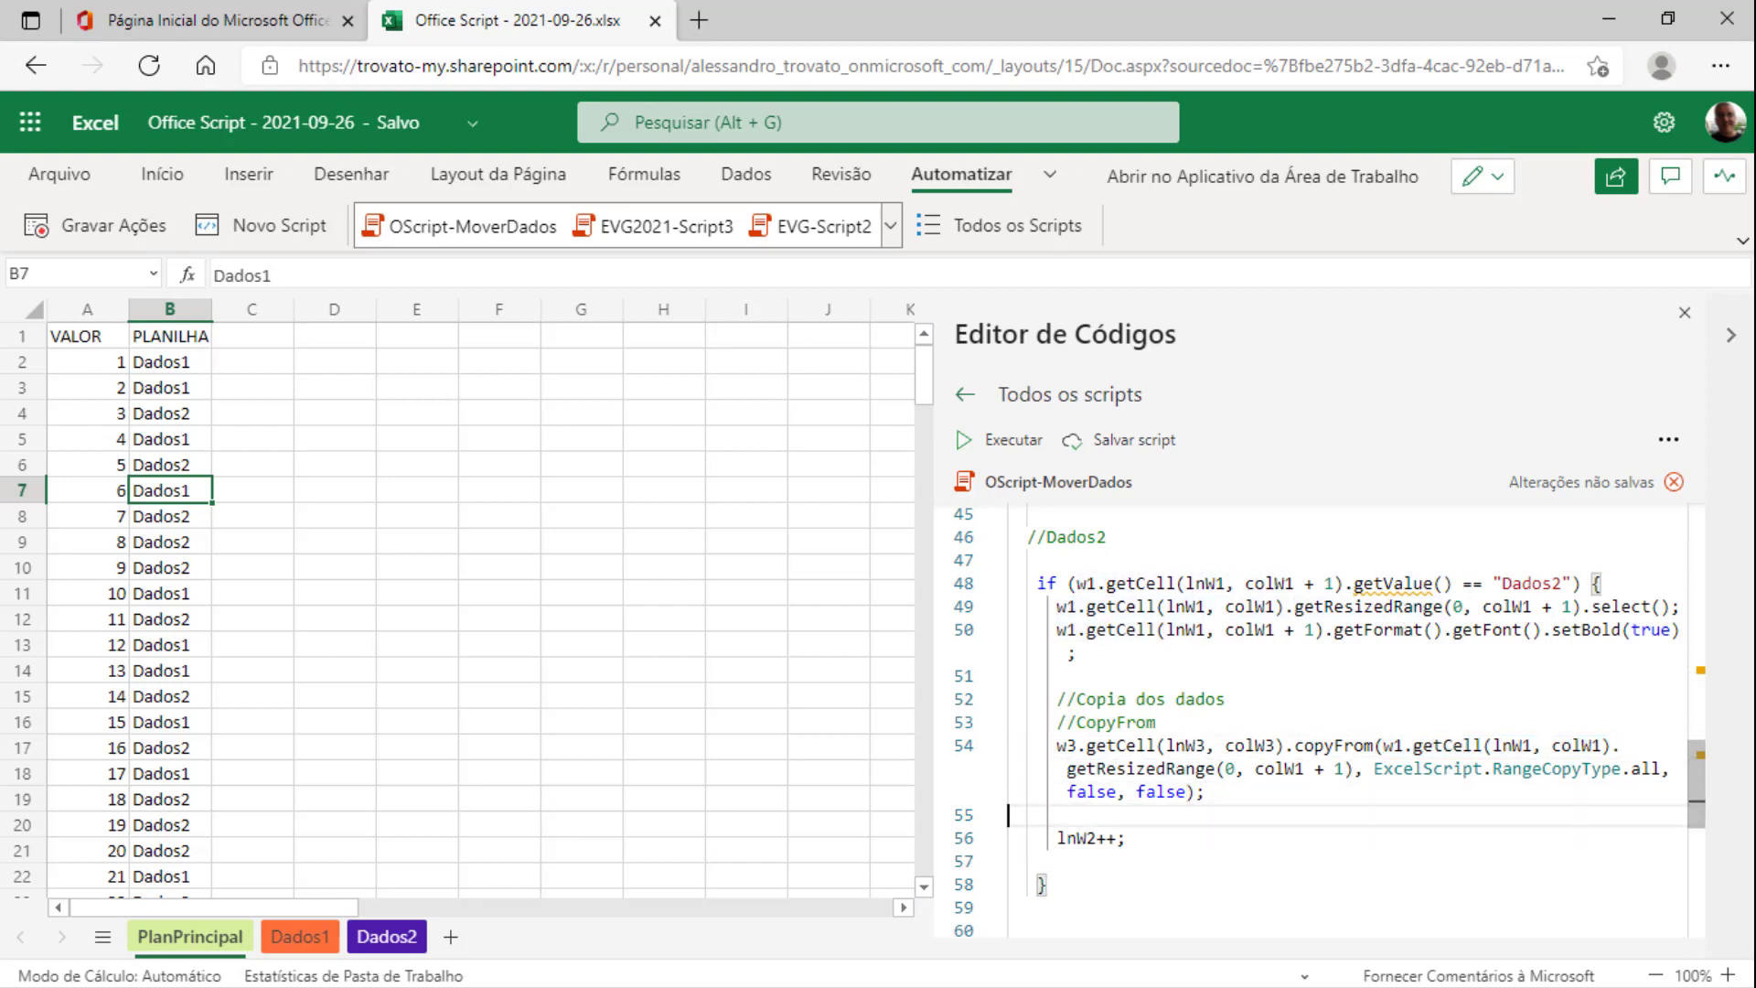
key("Down")
key("Delete")
type("3")
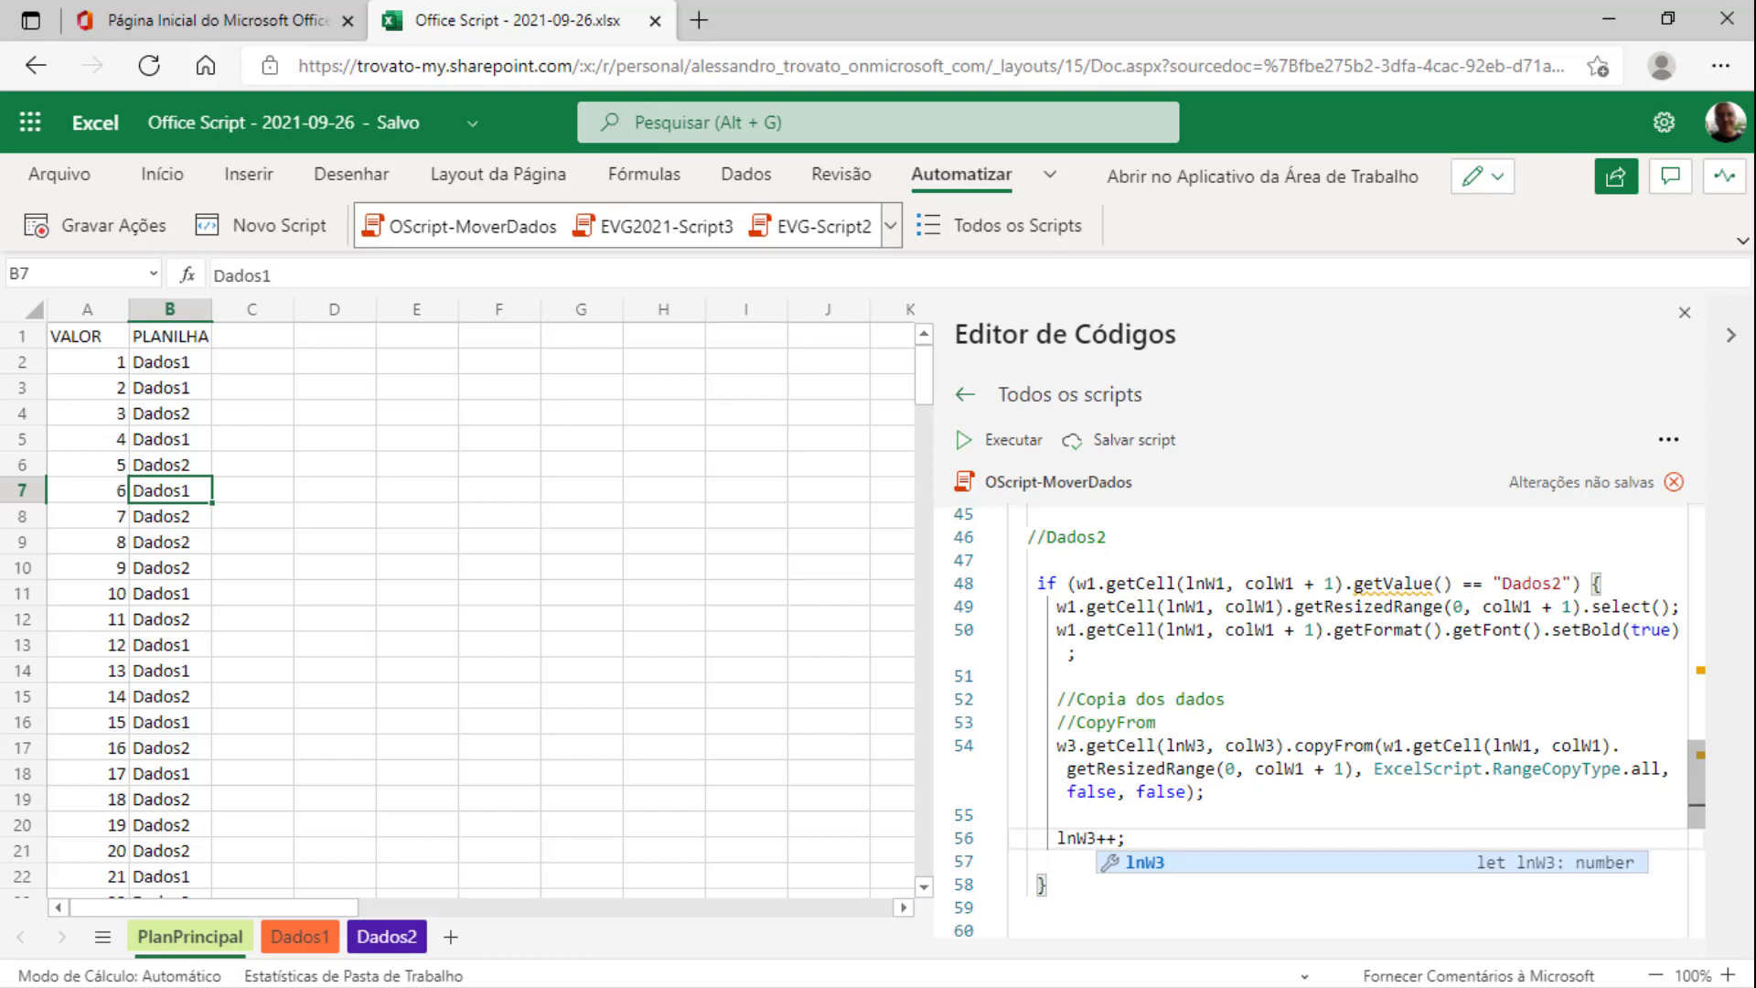
key("Escape")
key("Down")
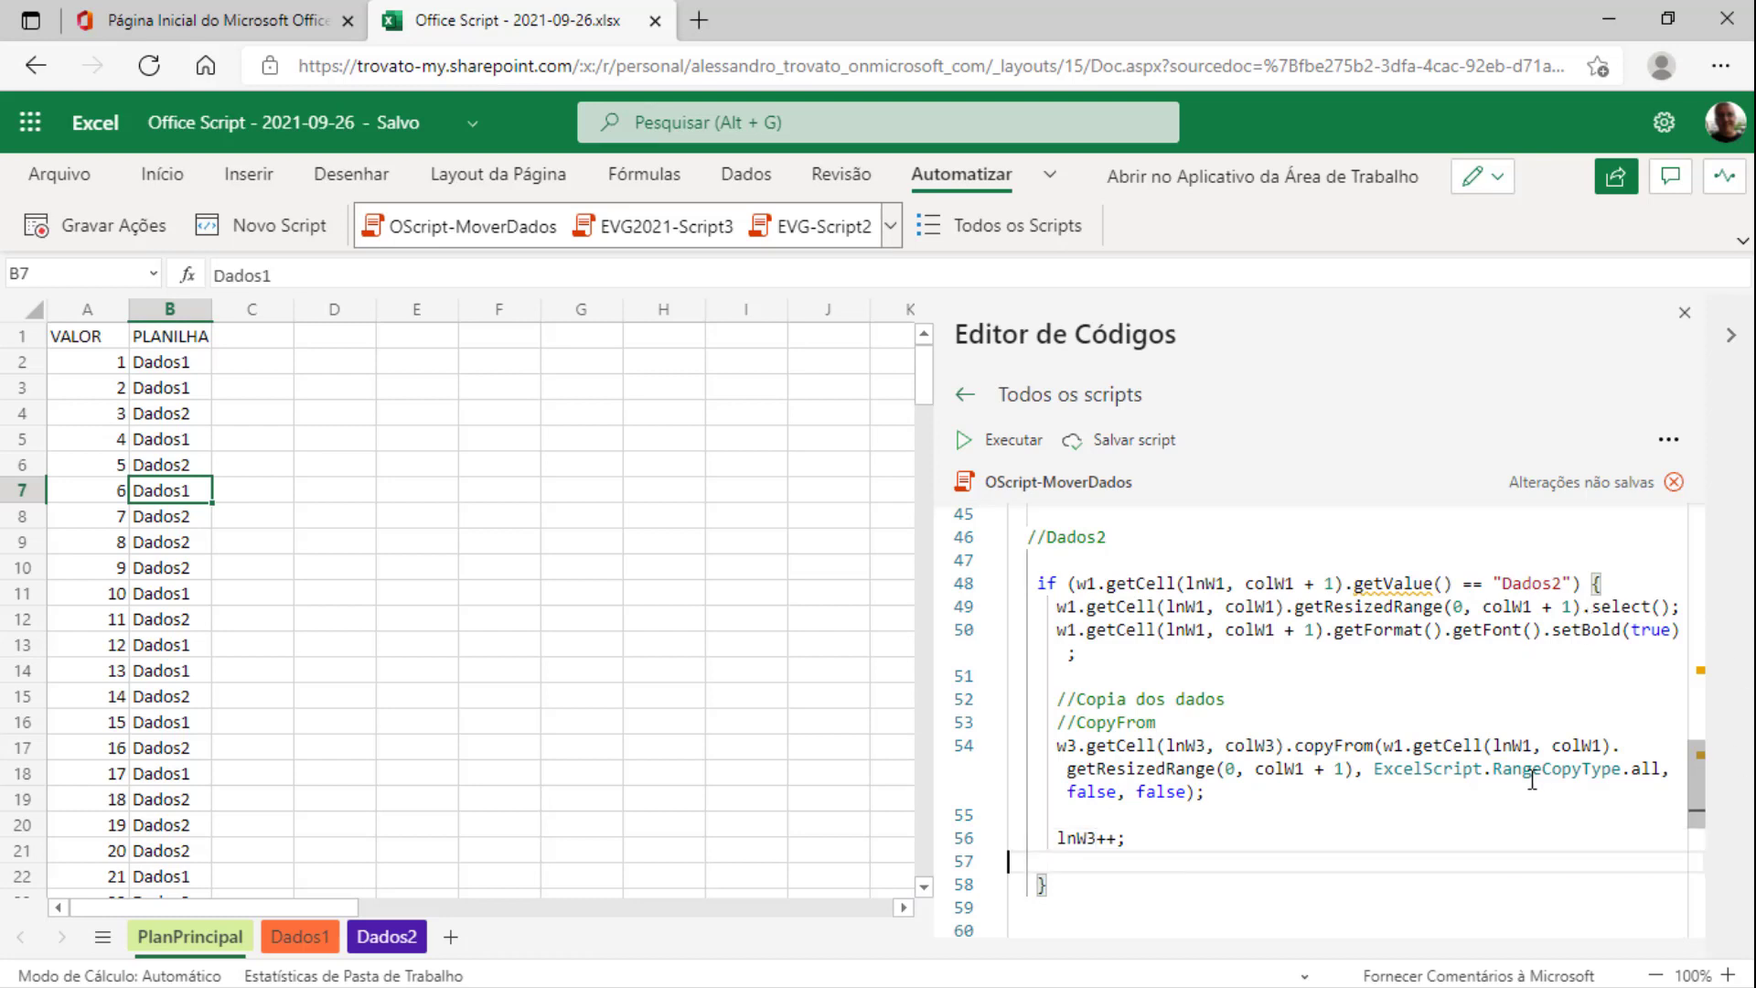
scroll(1263, 748, "down", 2)
left_click(1254, 758)
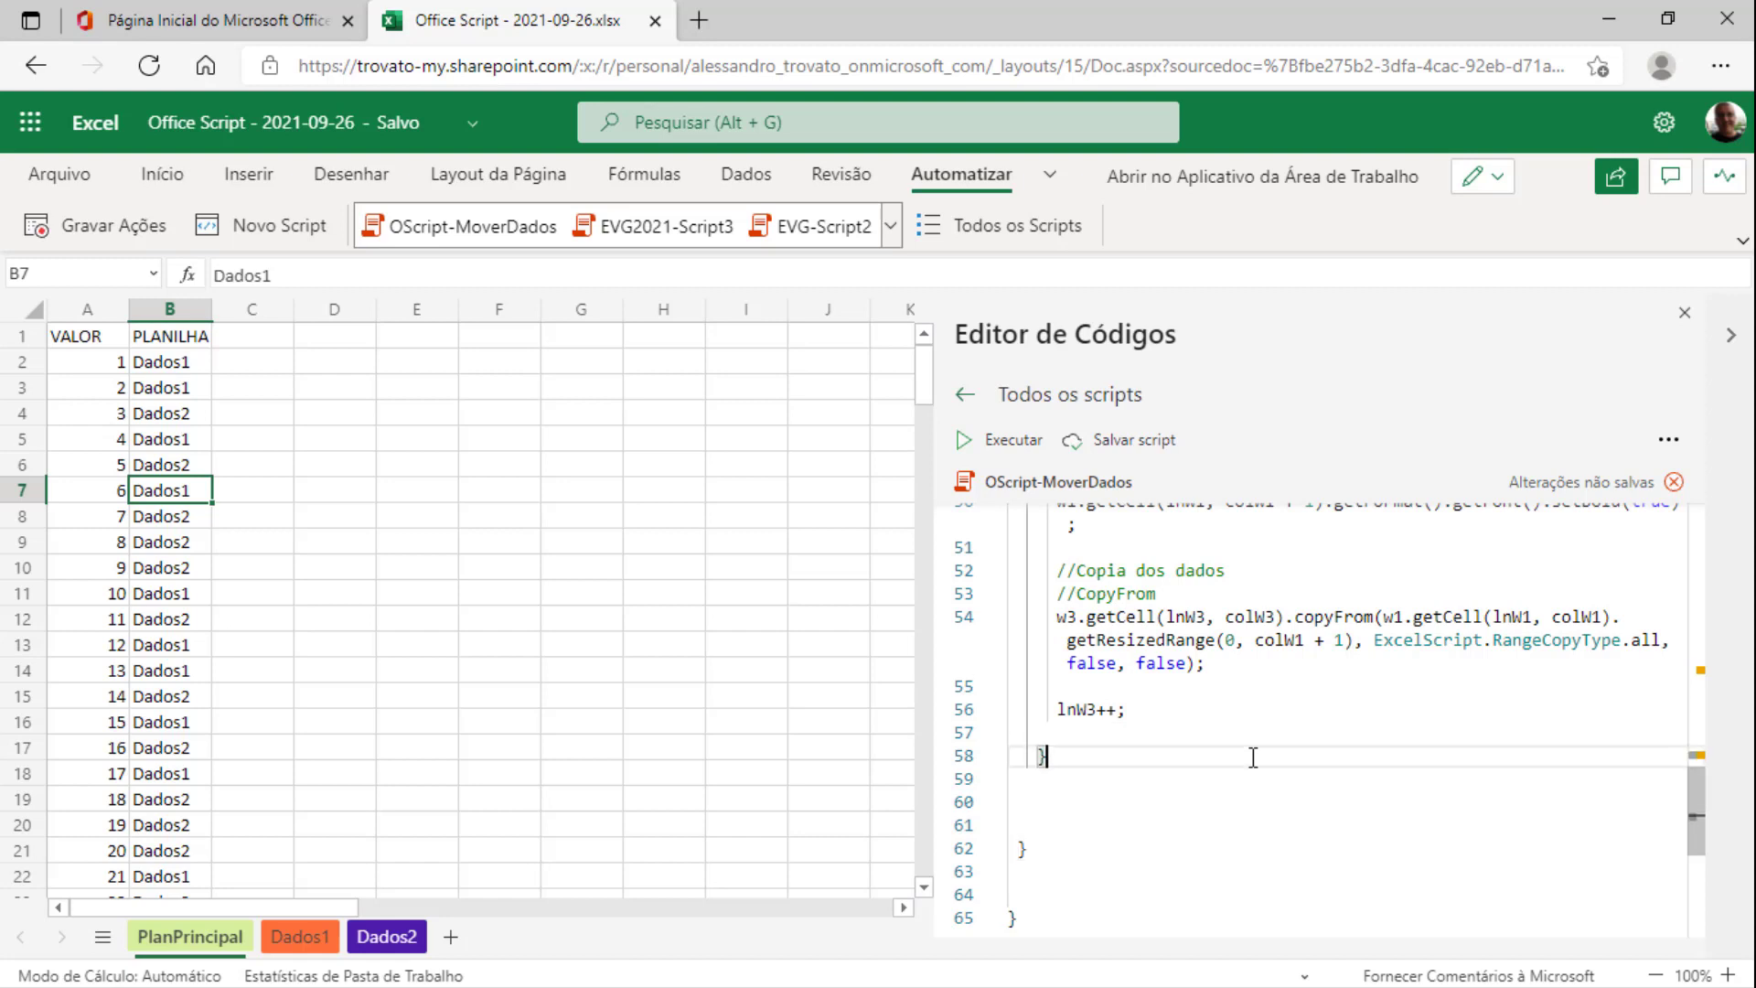
Remove the blank line and add console.log("Processo completo!"); after it
key("Up")
key("ctrl+shift+k")
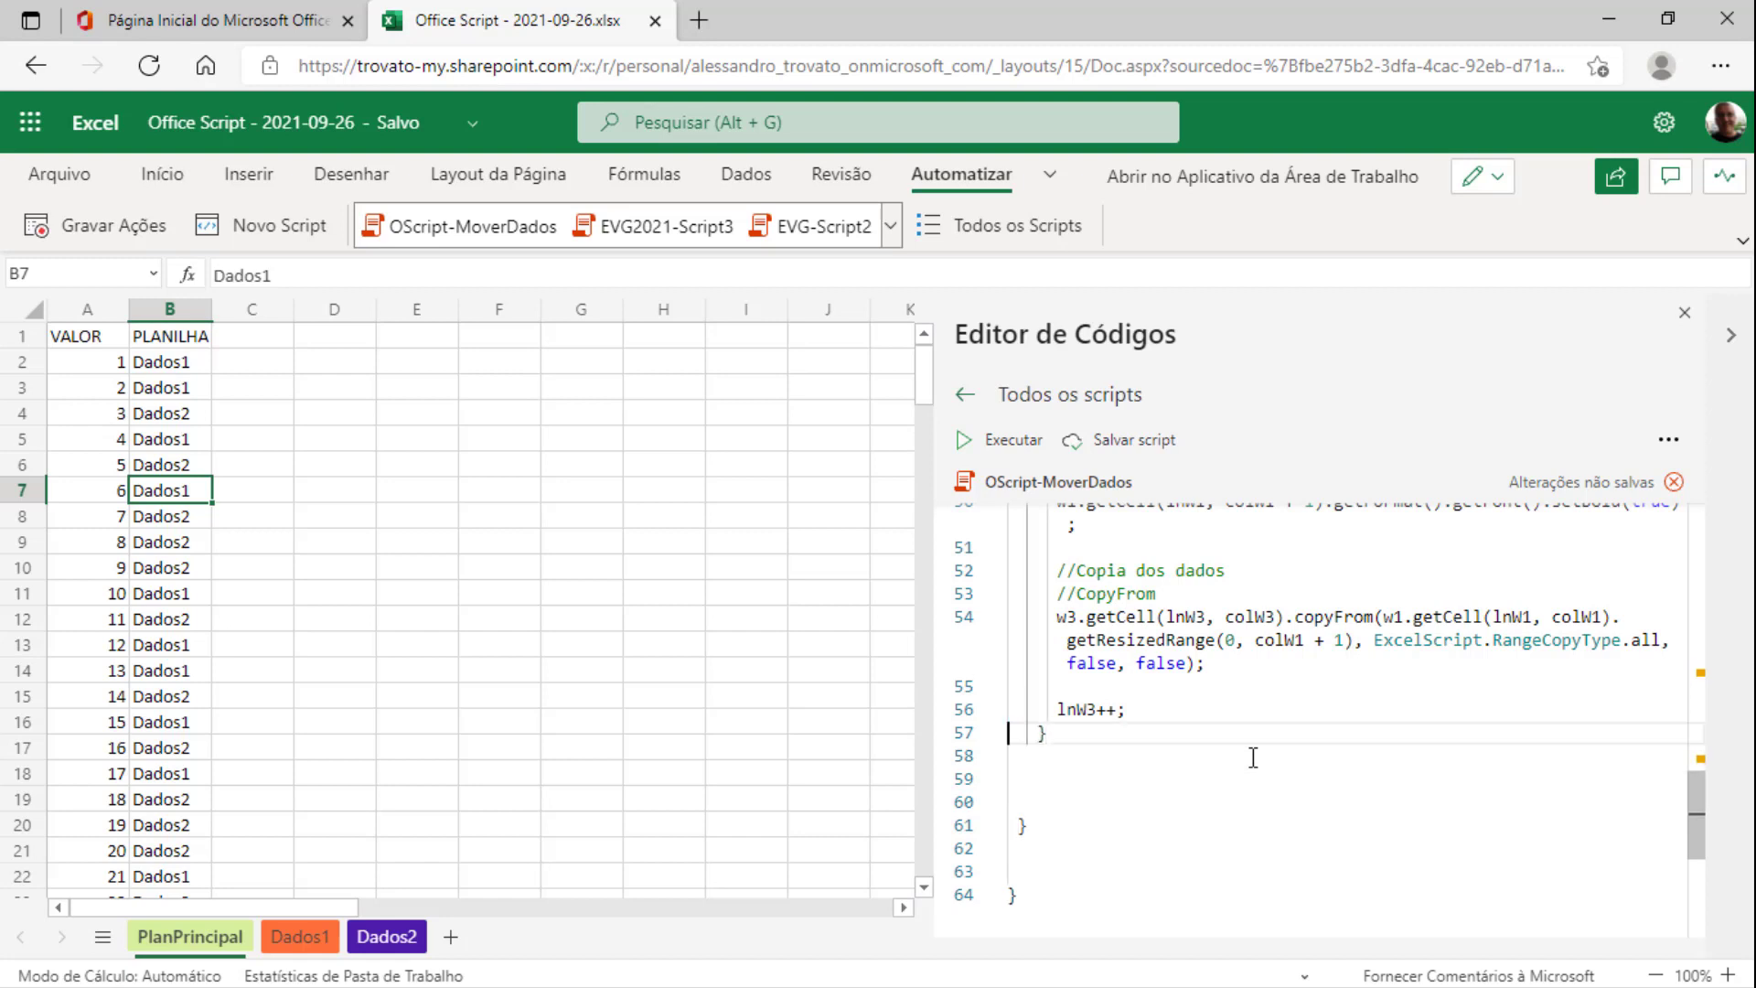
key("Down")
key("Down")
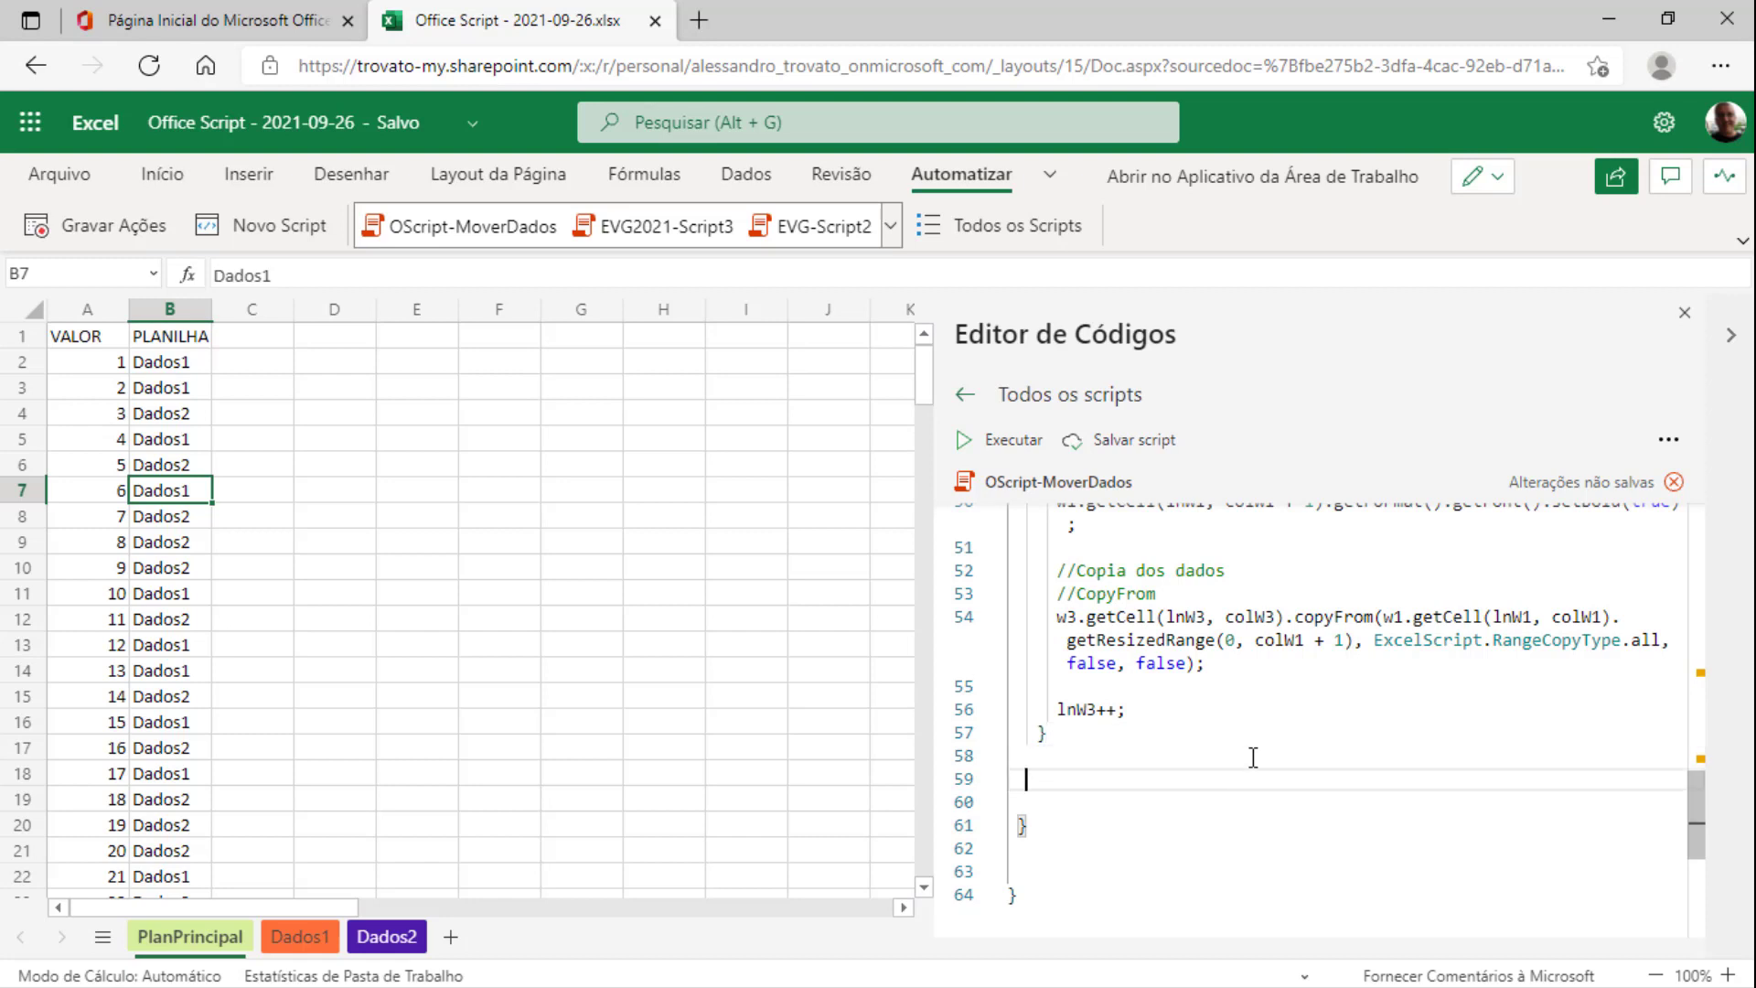
type("console")
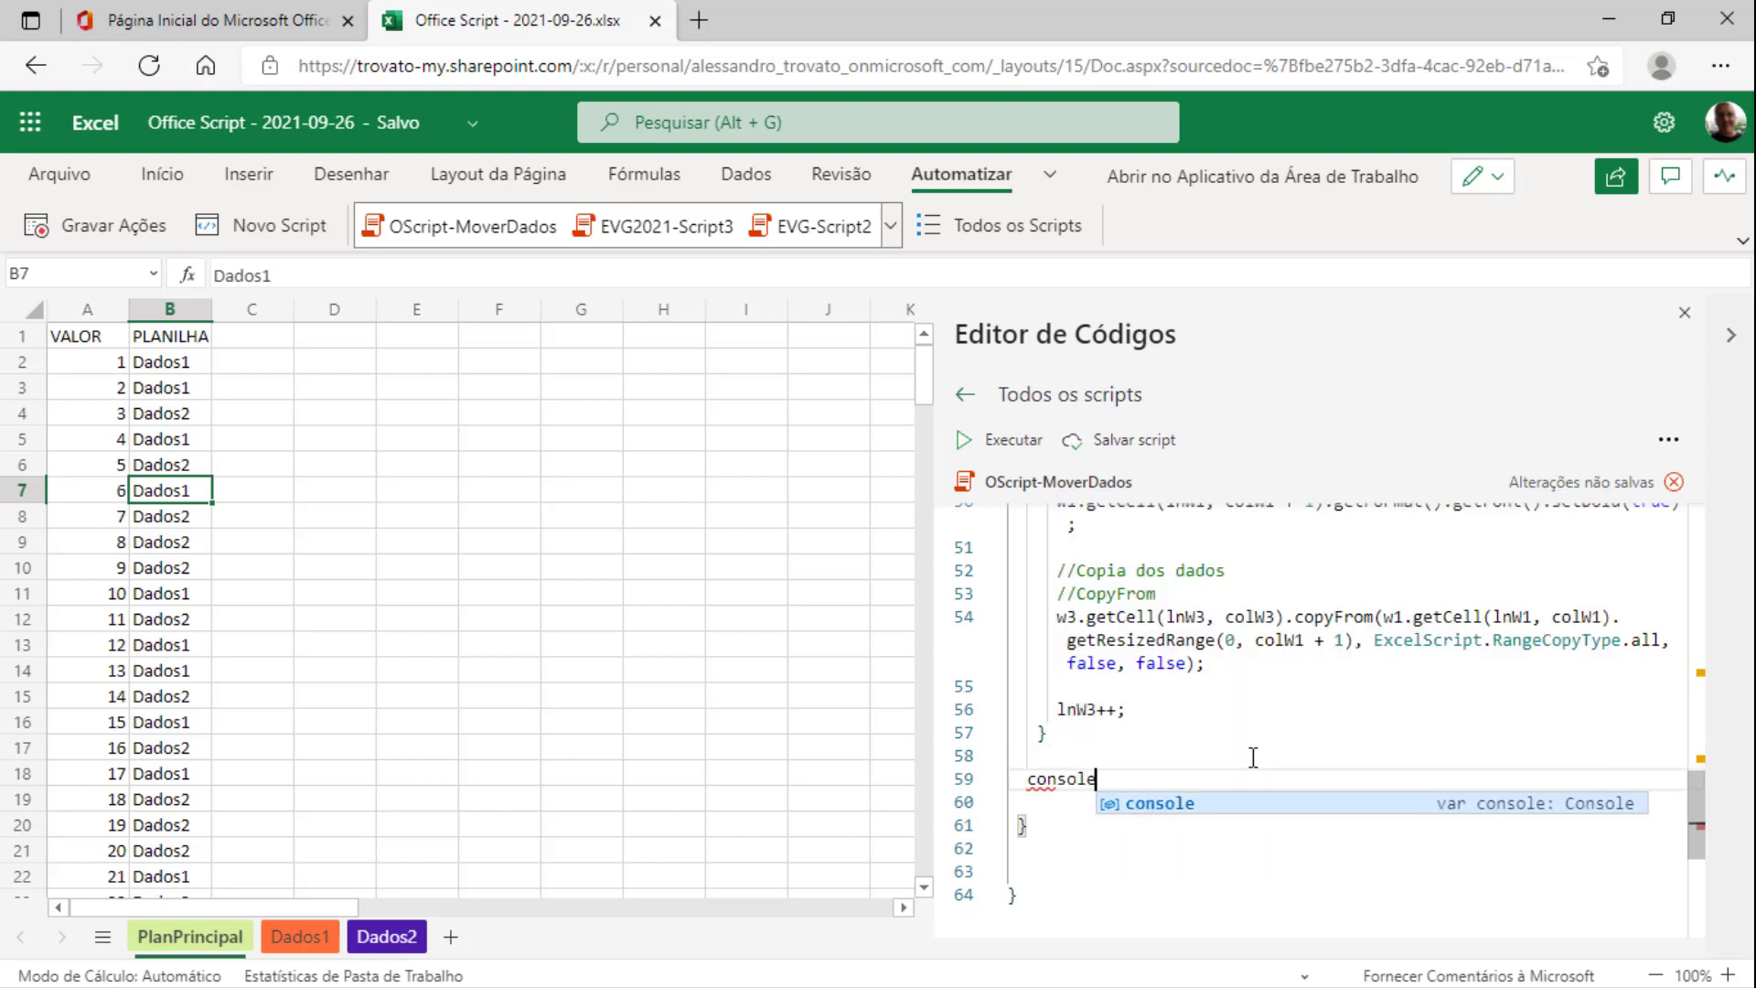
type(".log(")
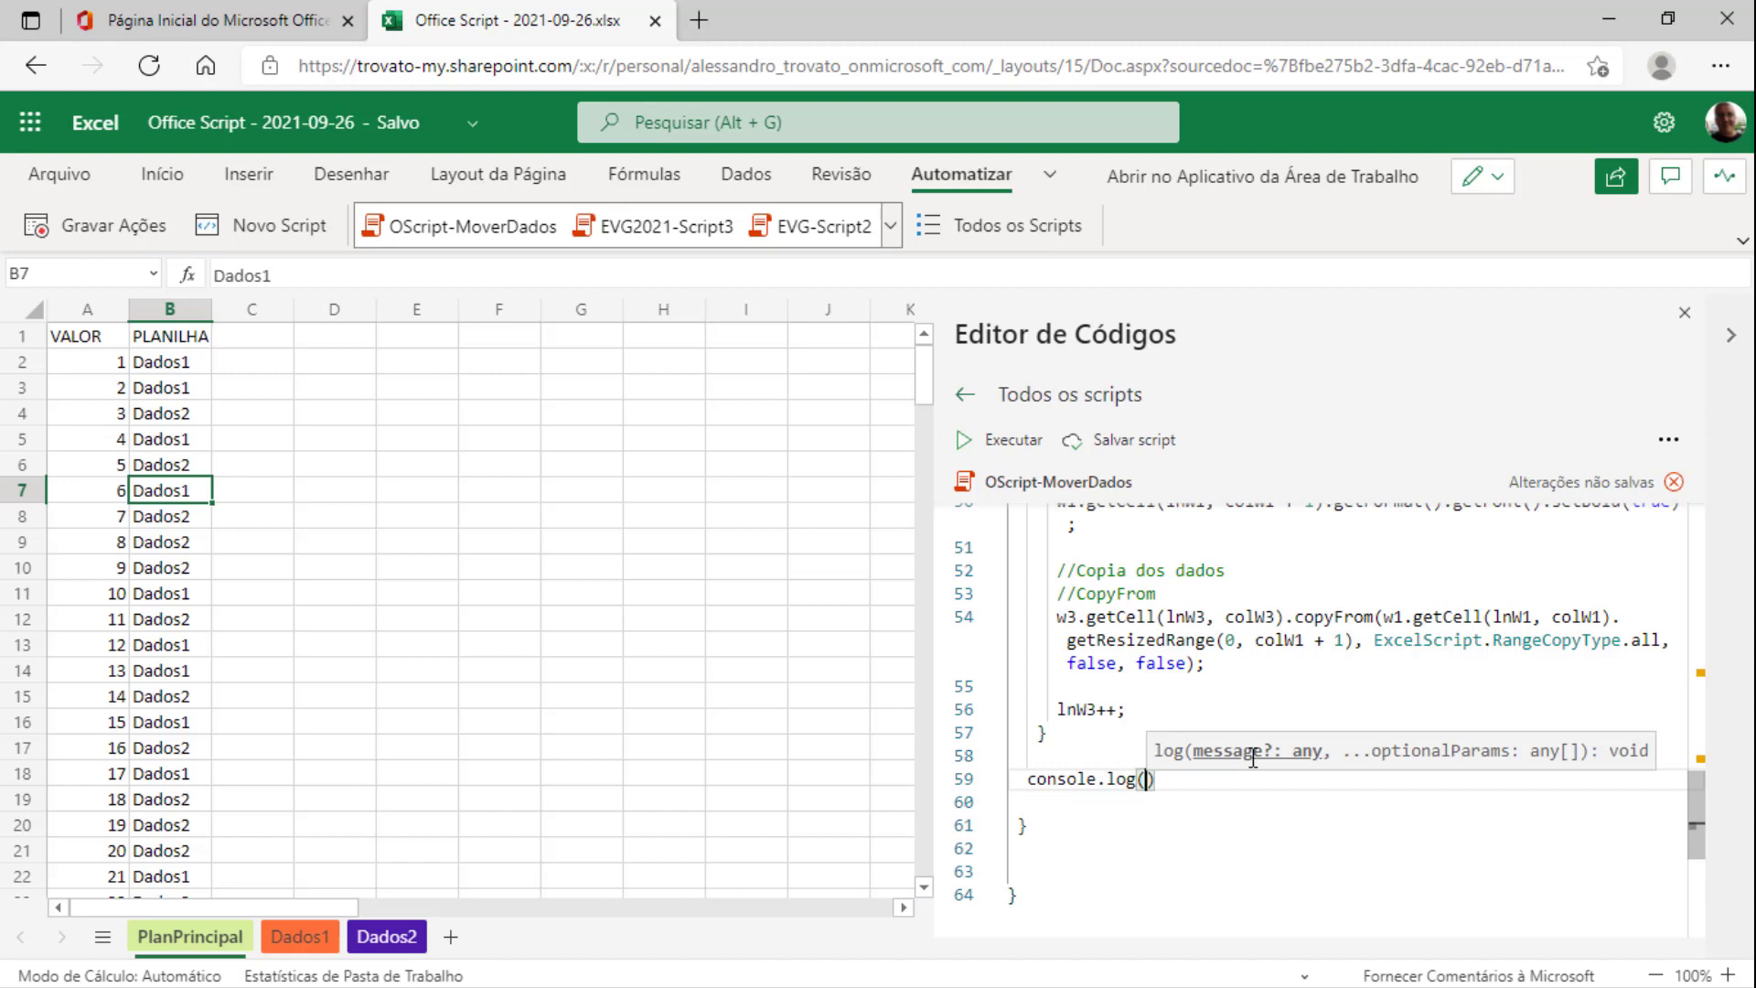
type("\"Proces")
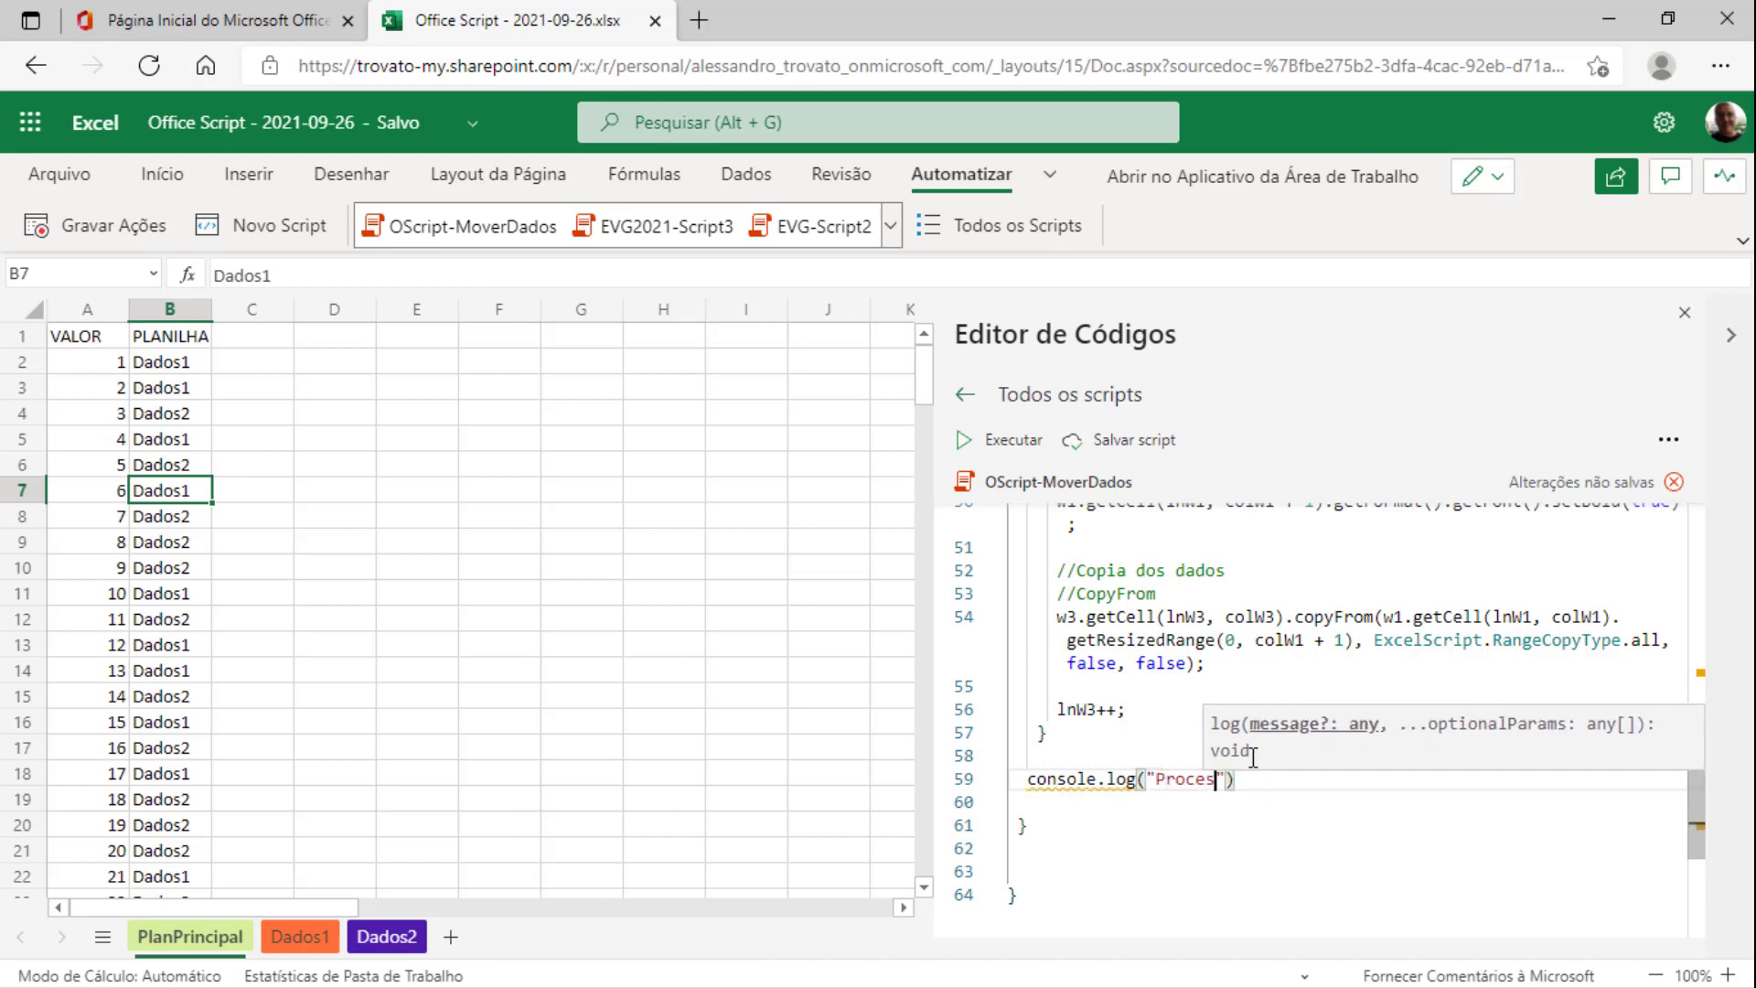
type("so completo!")
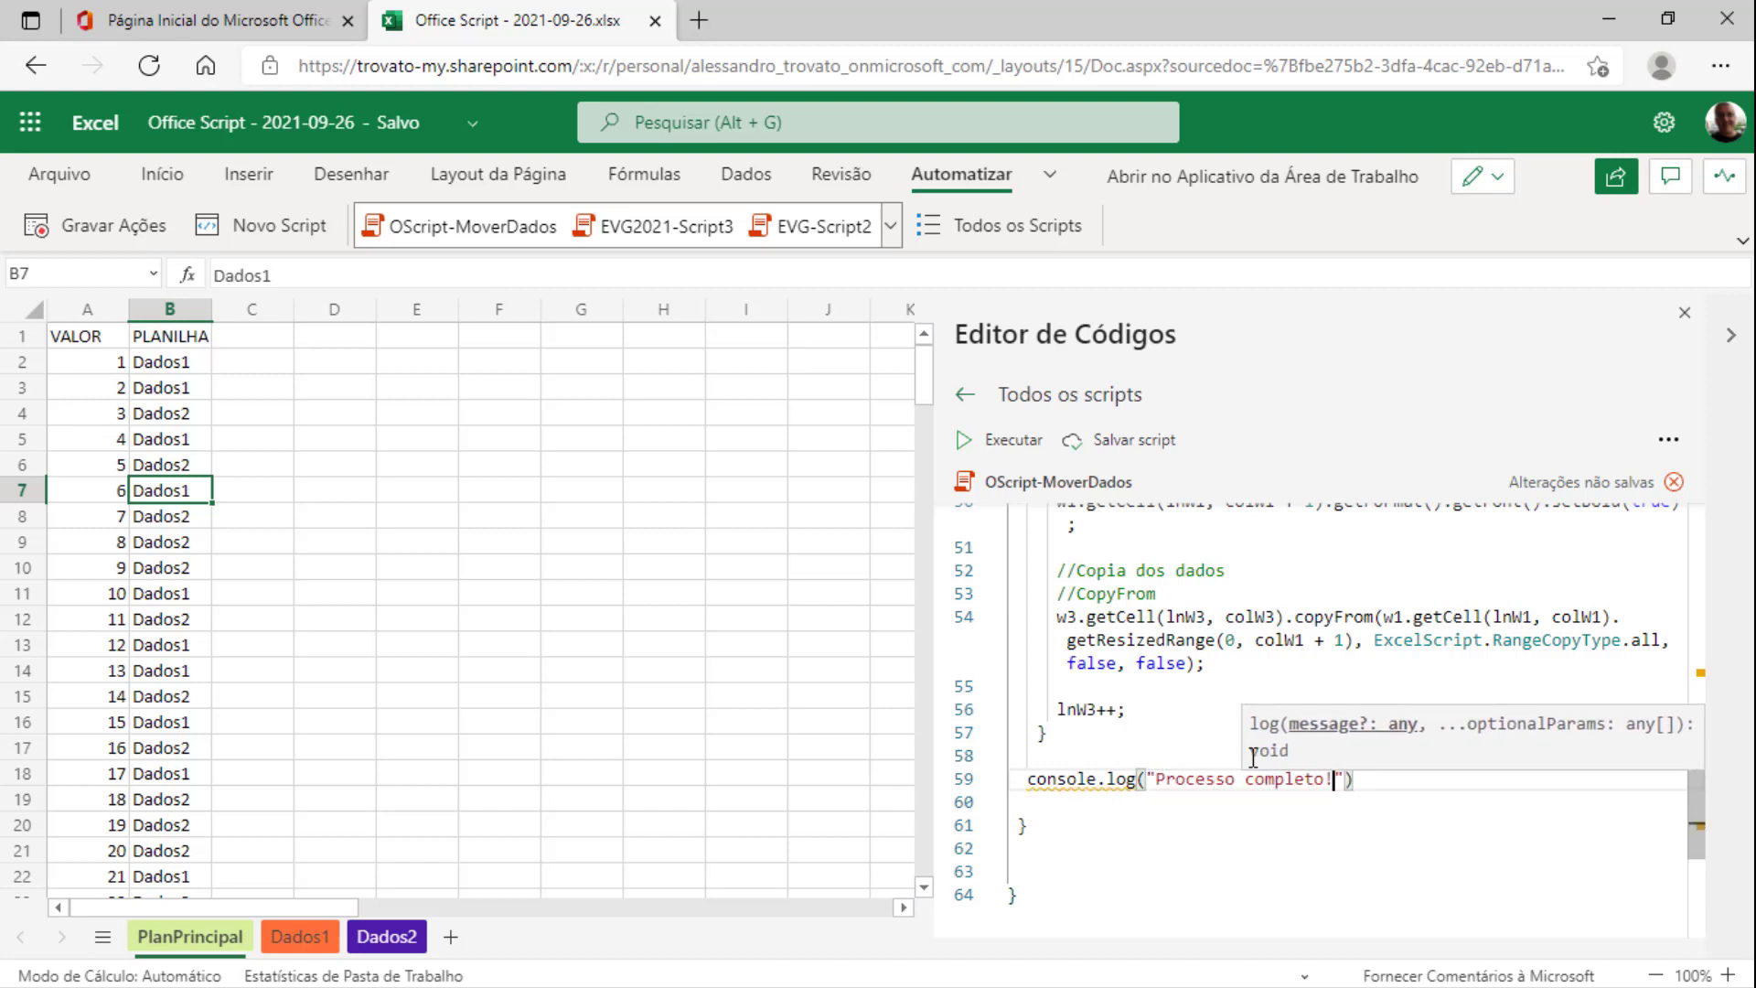
key("End")
type(";")
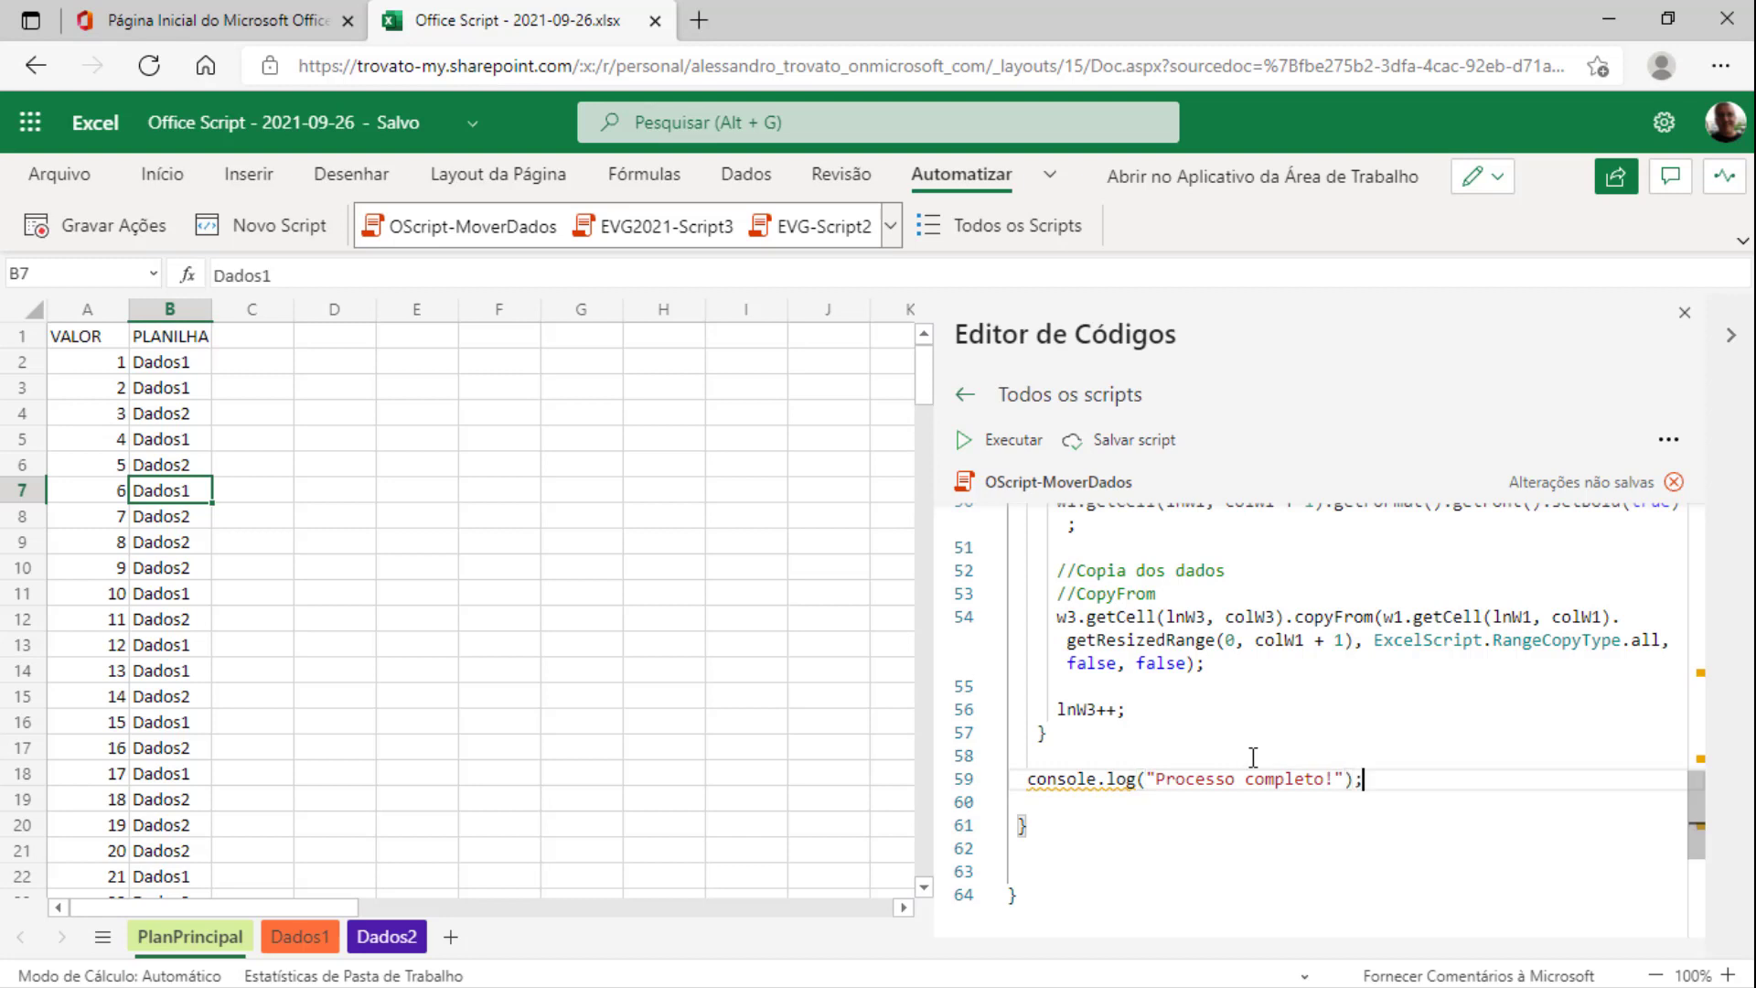
key("Return")
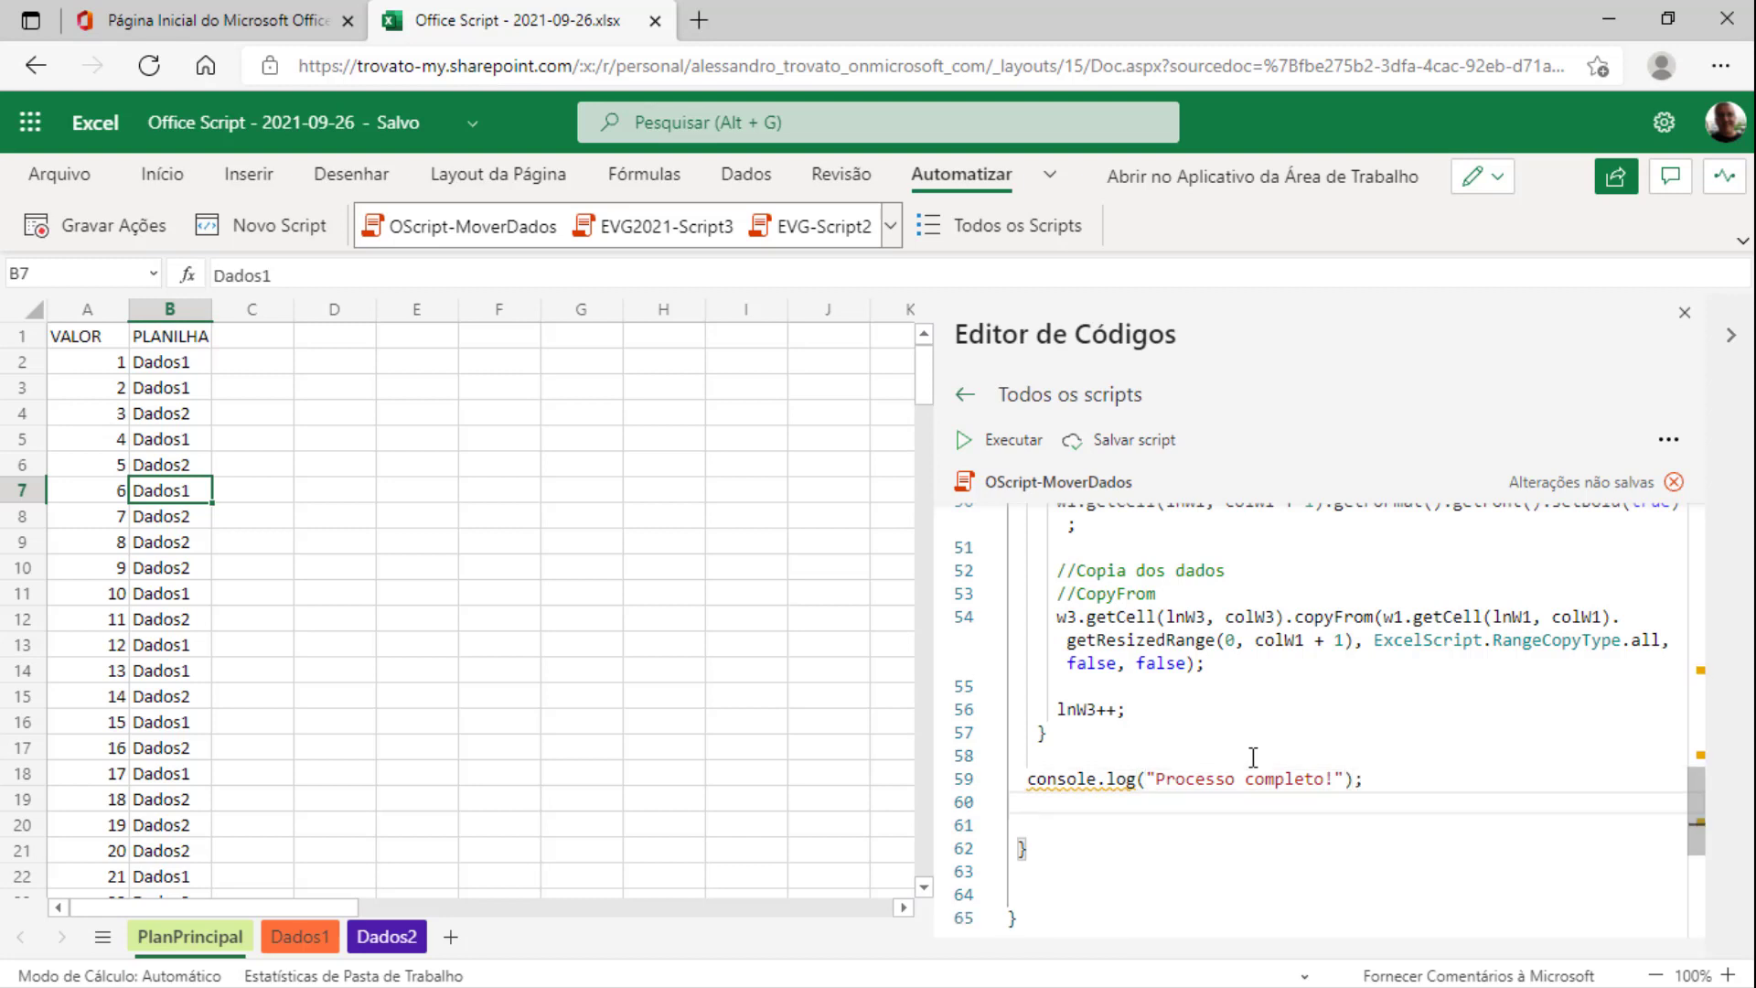
Add a w1.getCell(0,0).select(); statement on line 60
type("w1.")
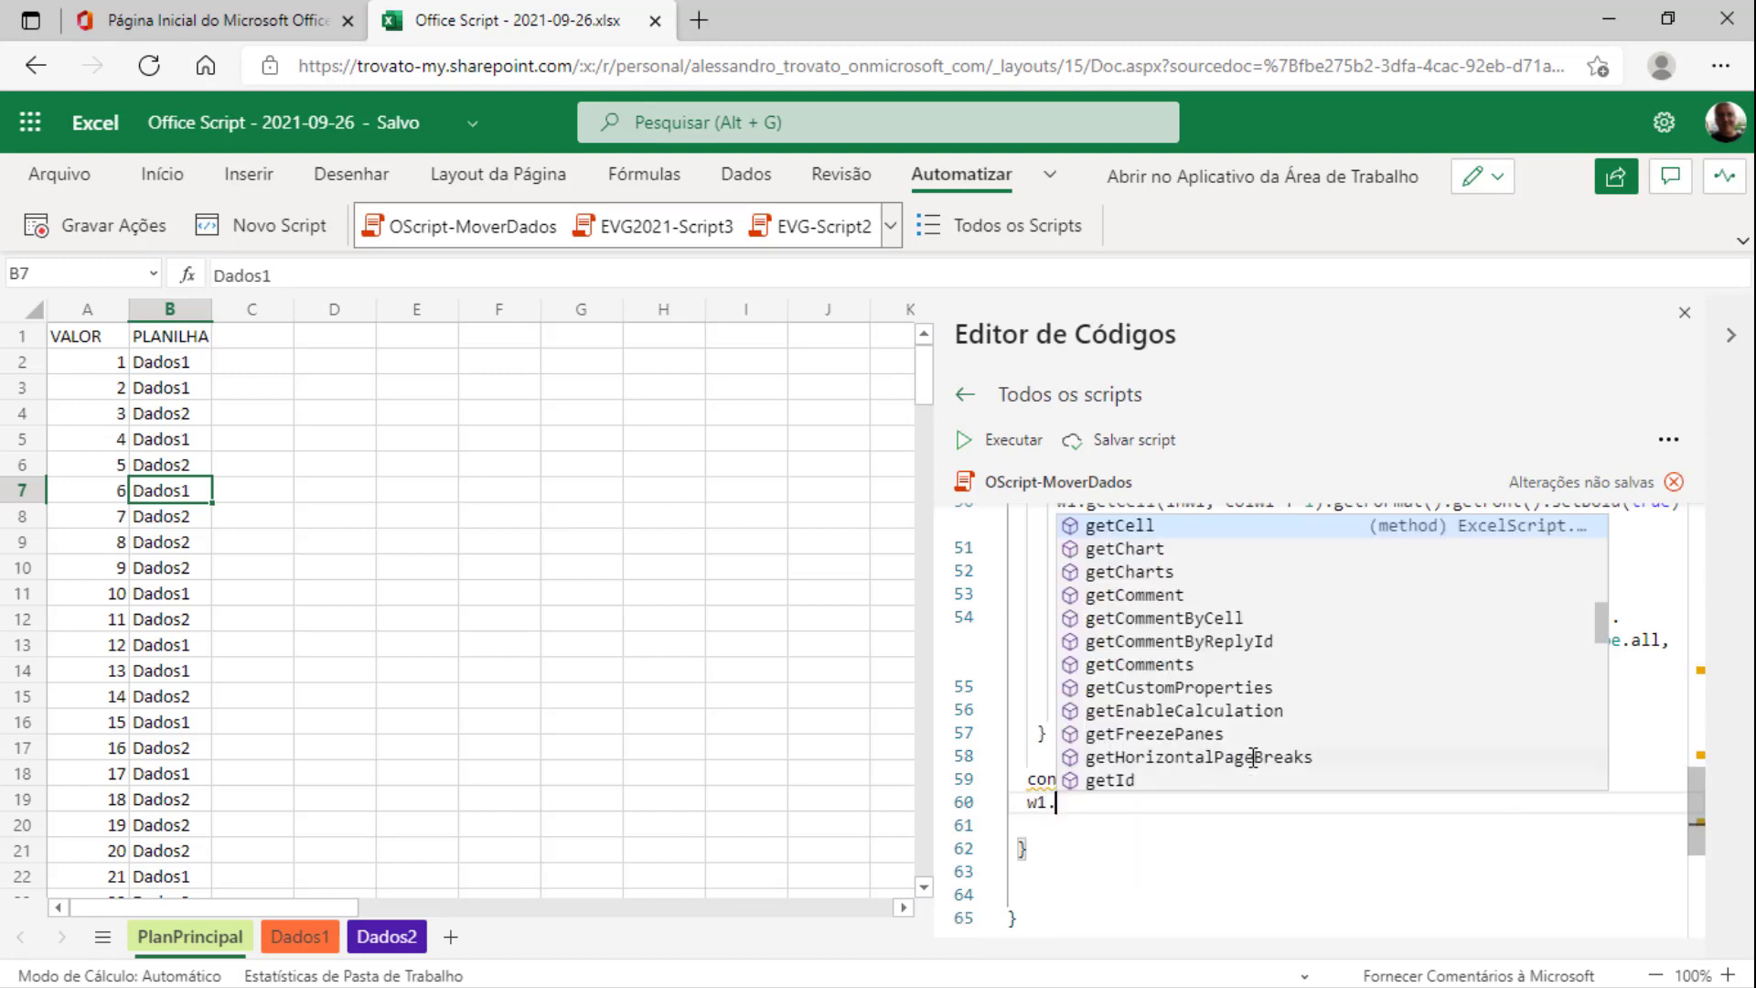
type("getC")
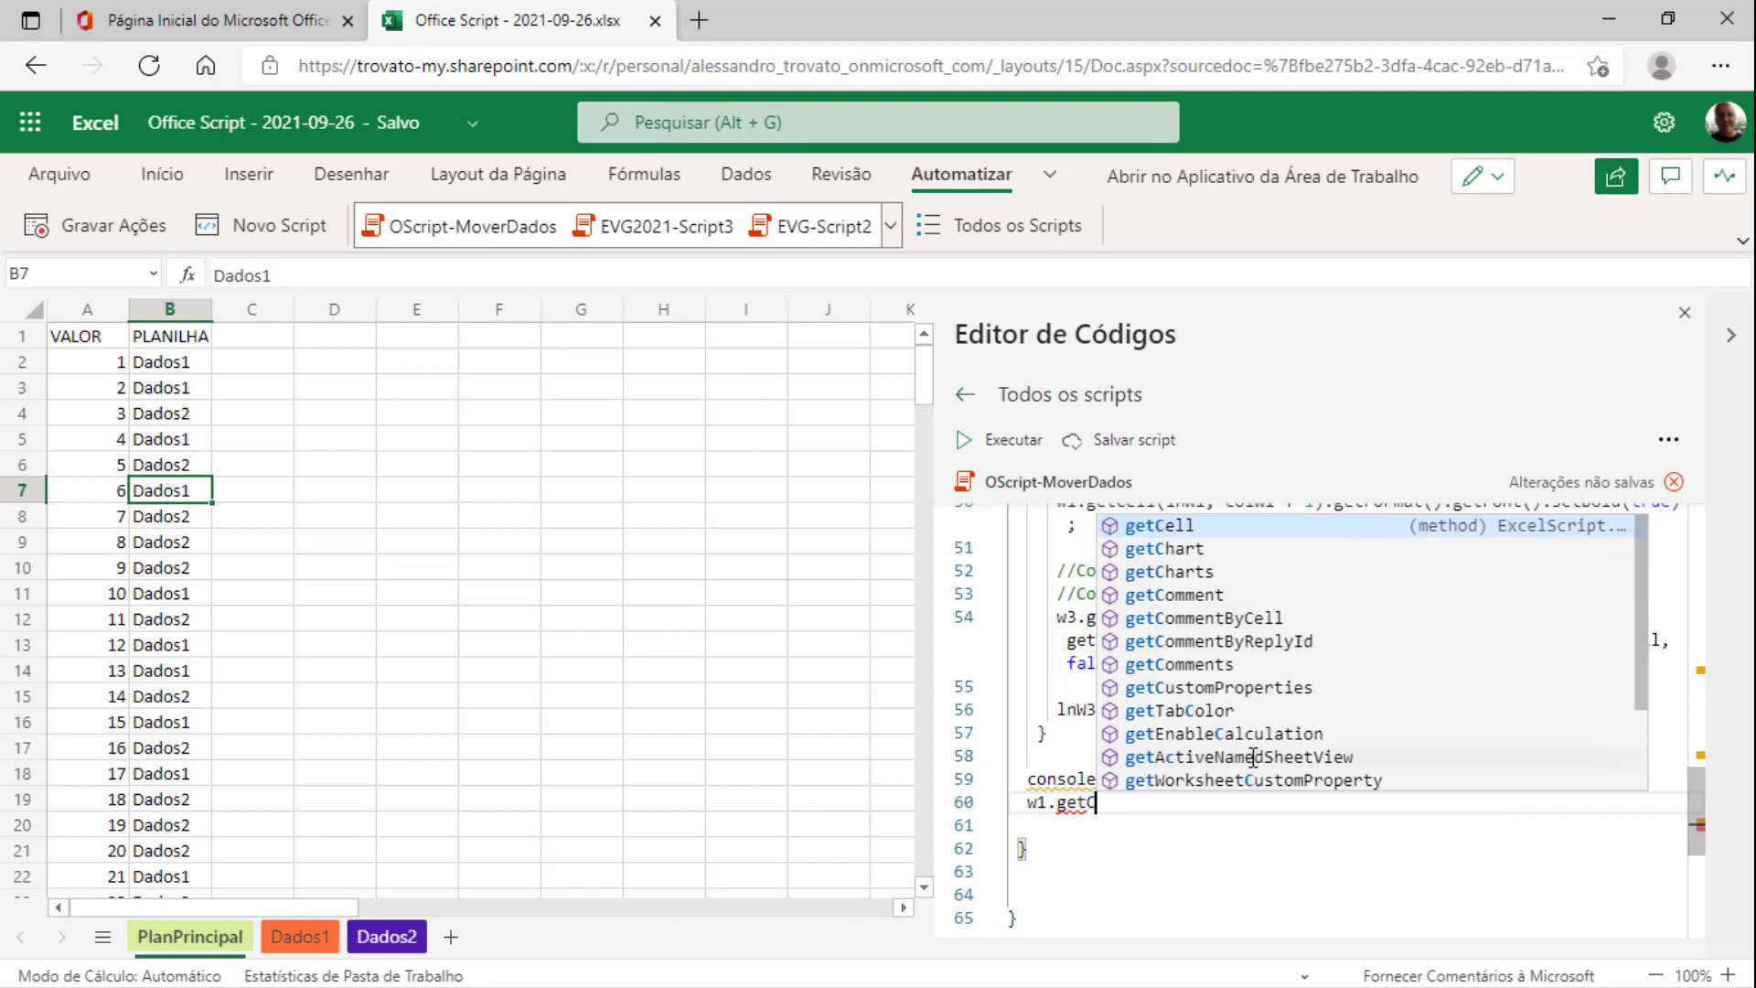
type("ell(0")
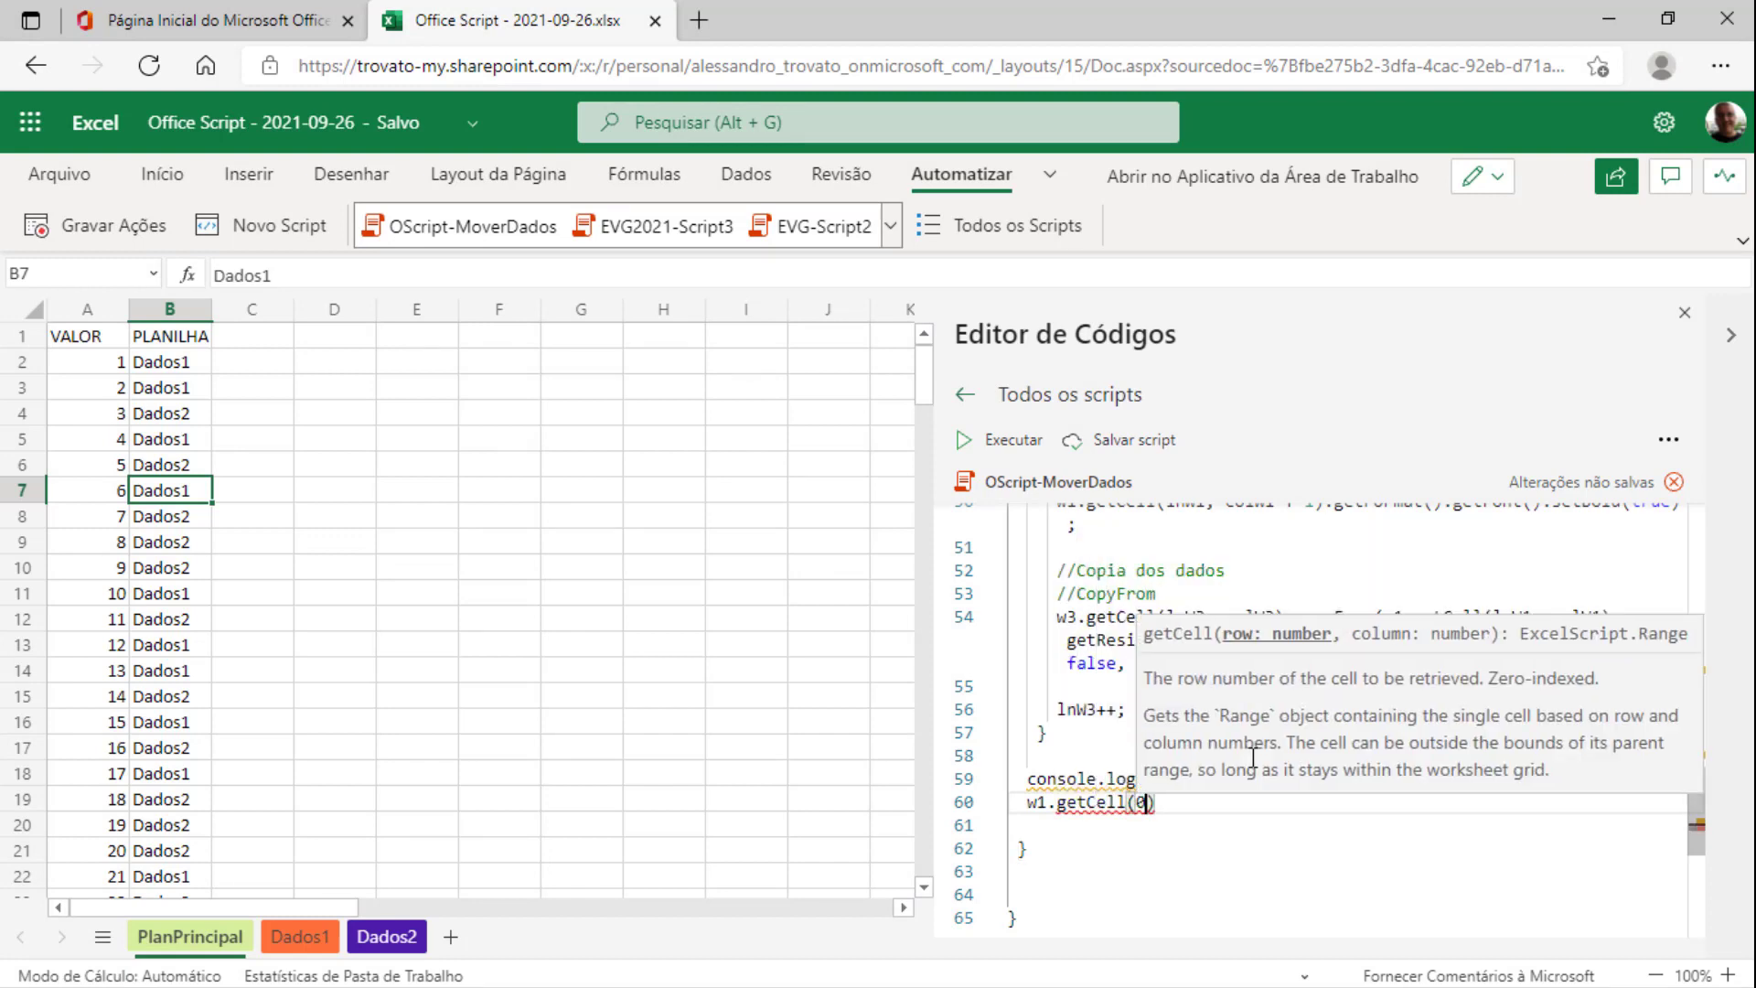
type(",0).sel")
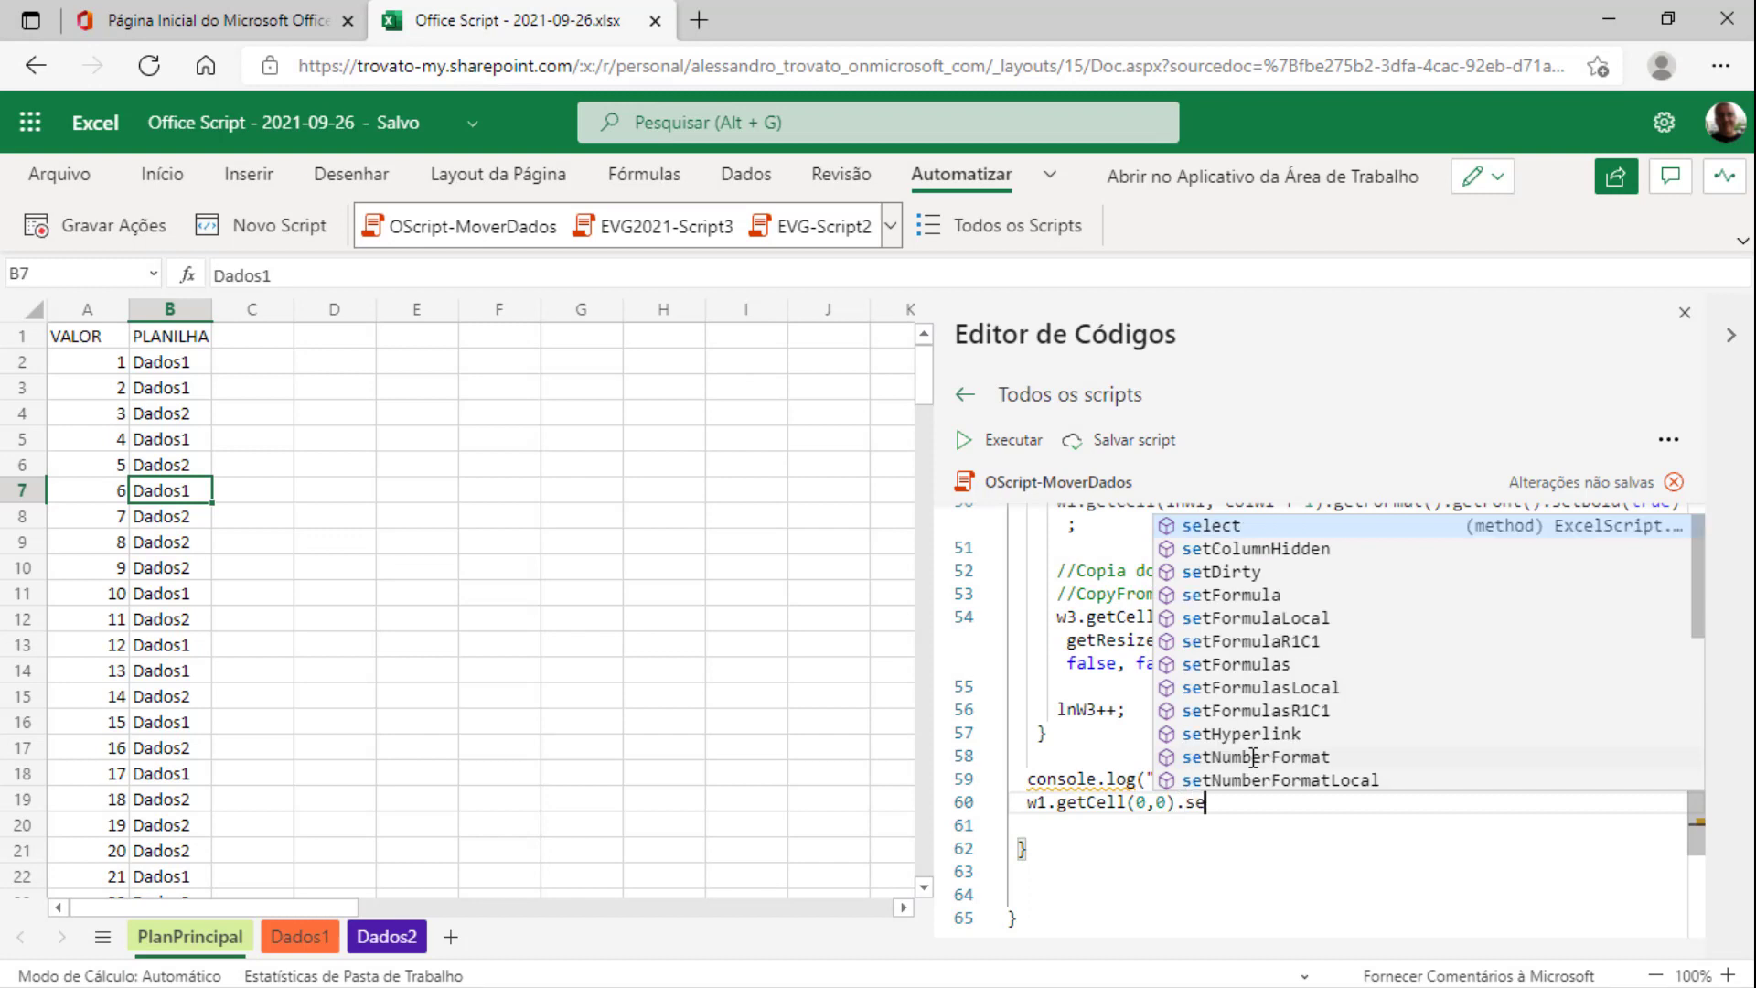
key("Tab")
type("()")
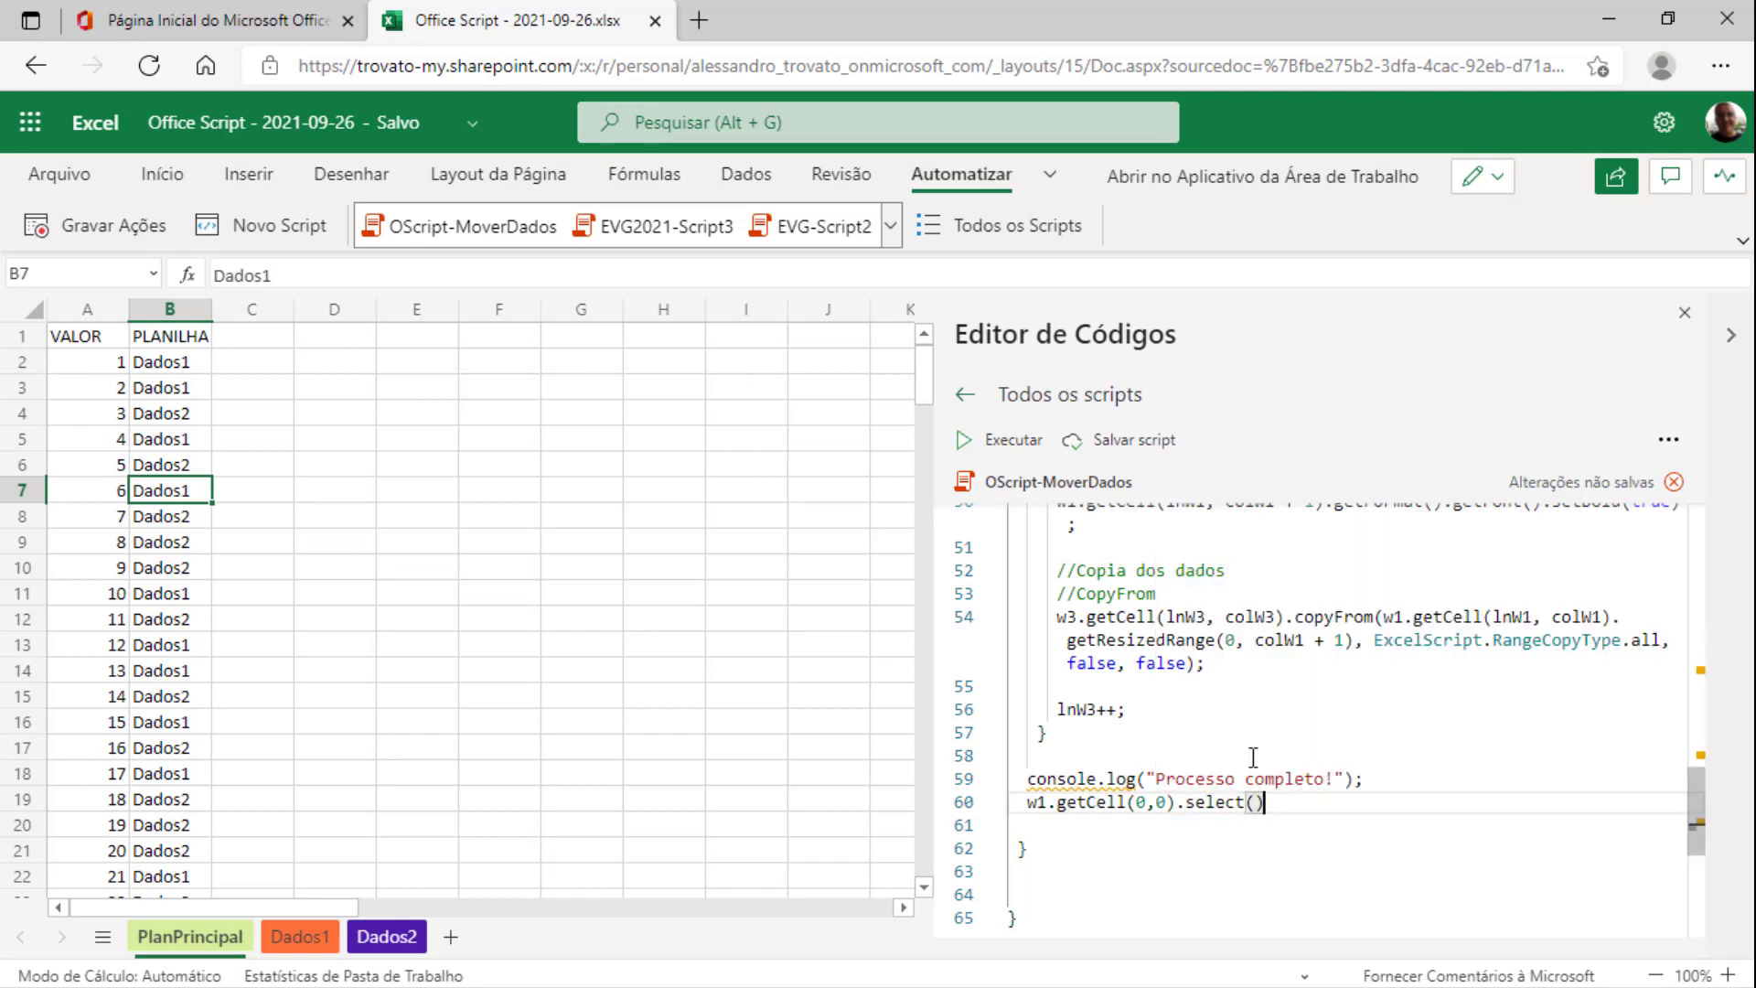
type(";")
key("Up")
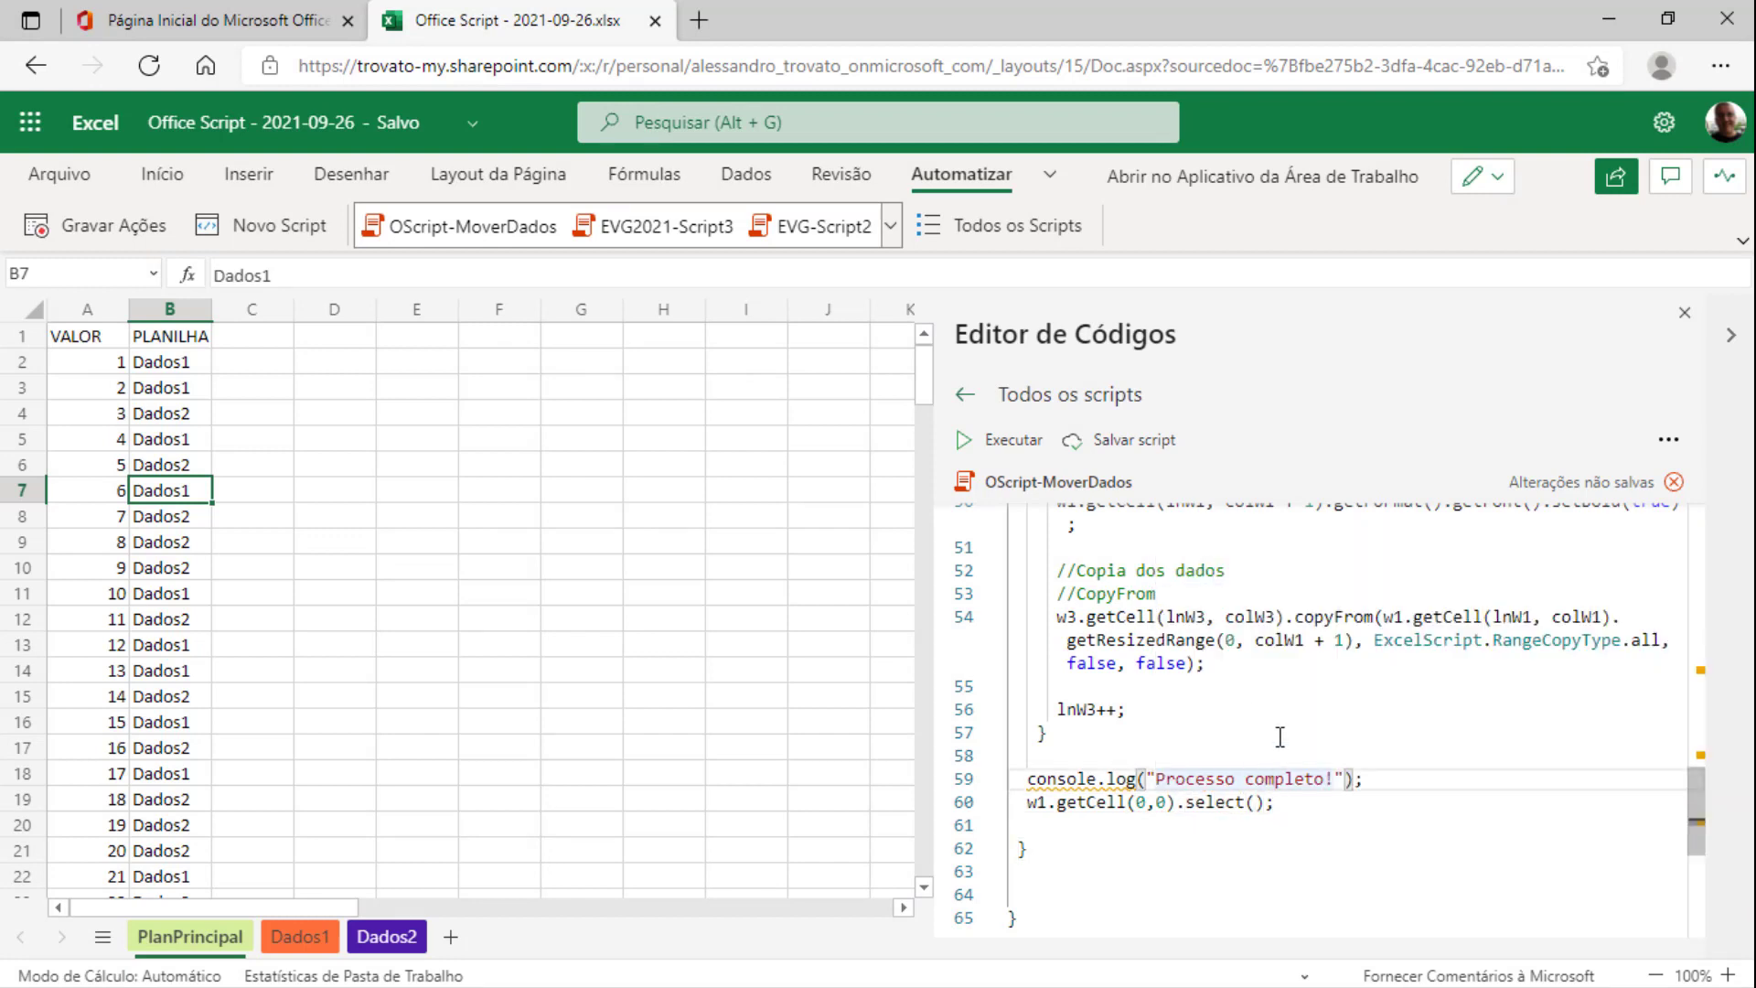
left_click(1277, 730)
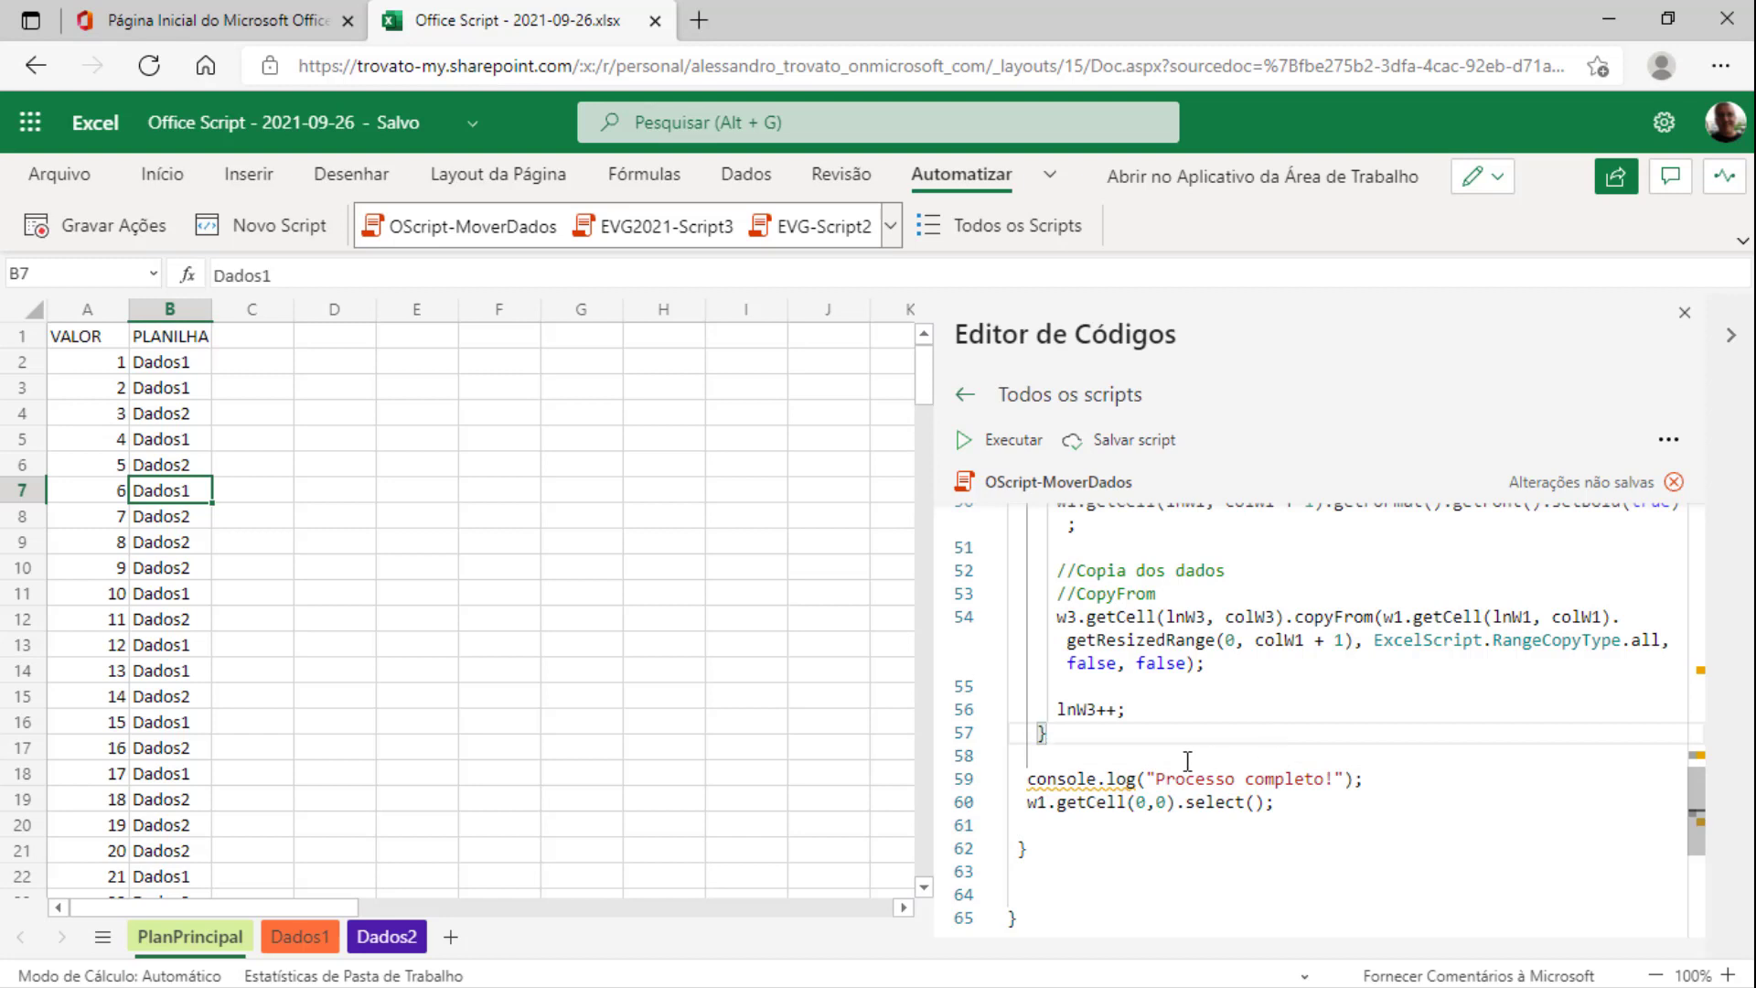
Retype 'log' after console. and accept the IntelliSense log suggestion
left_click(1079, 800)
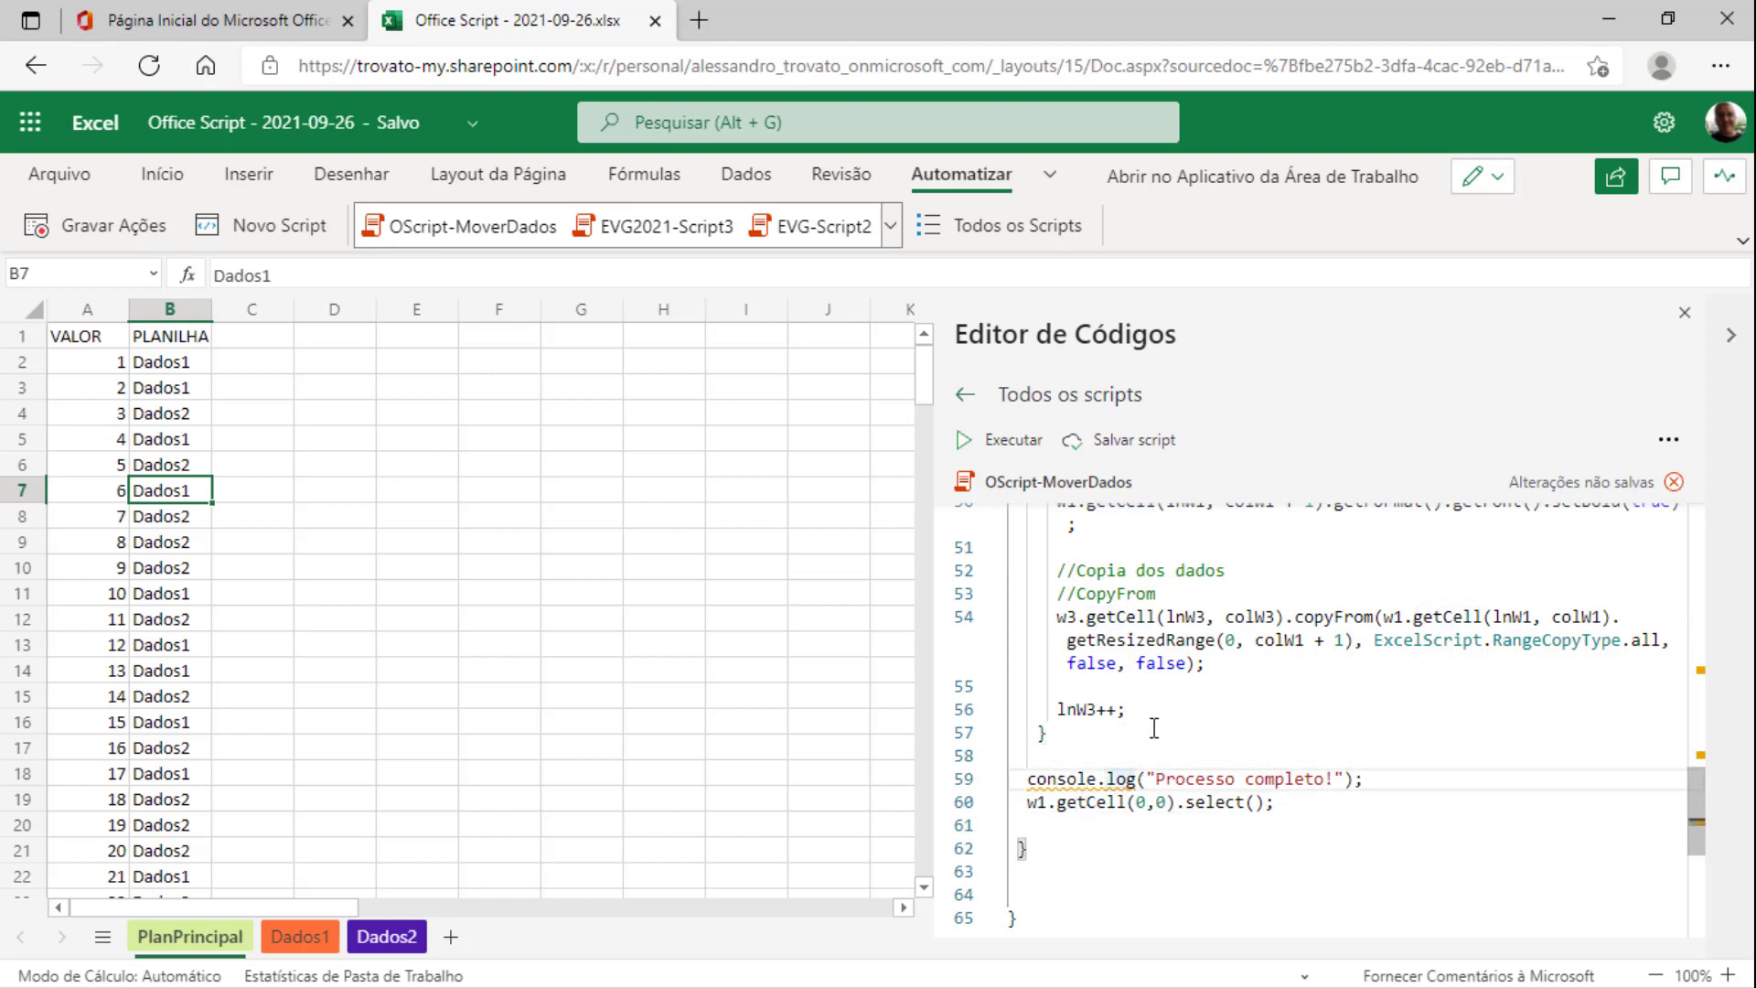
key("Right")
key("Right")
key("BackSpace")
key("BackSpace")
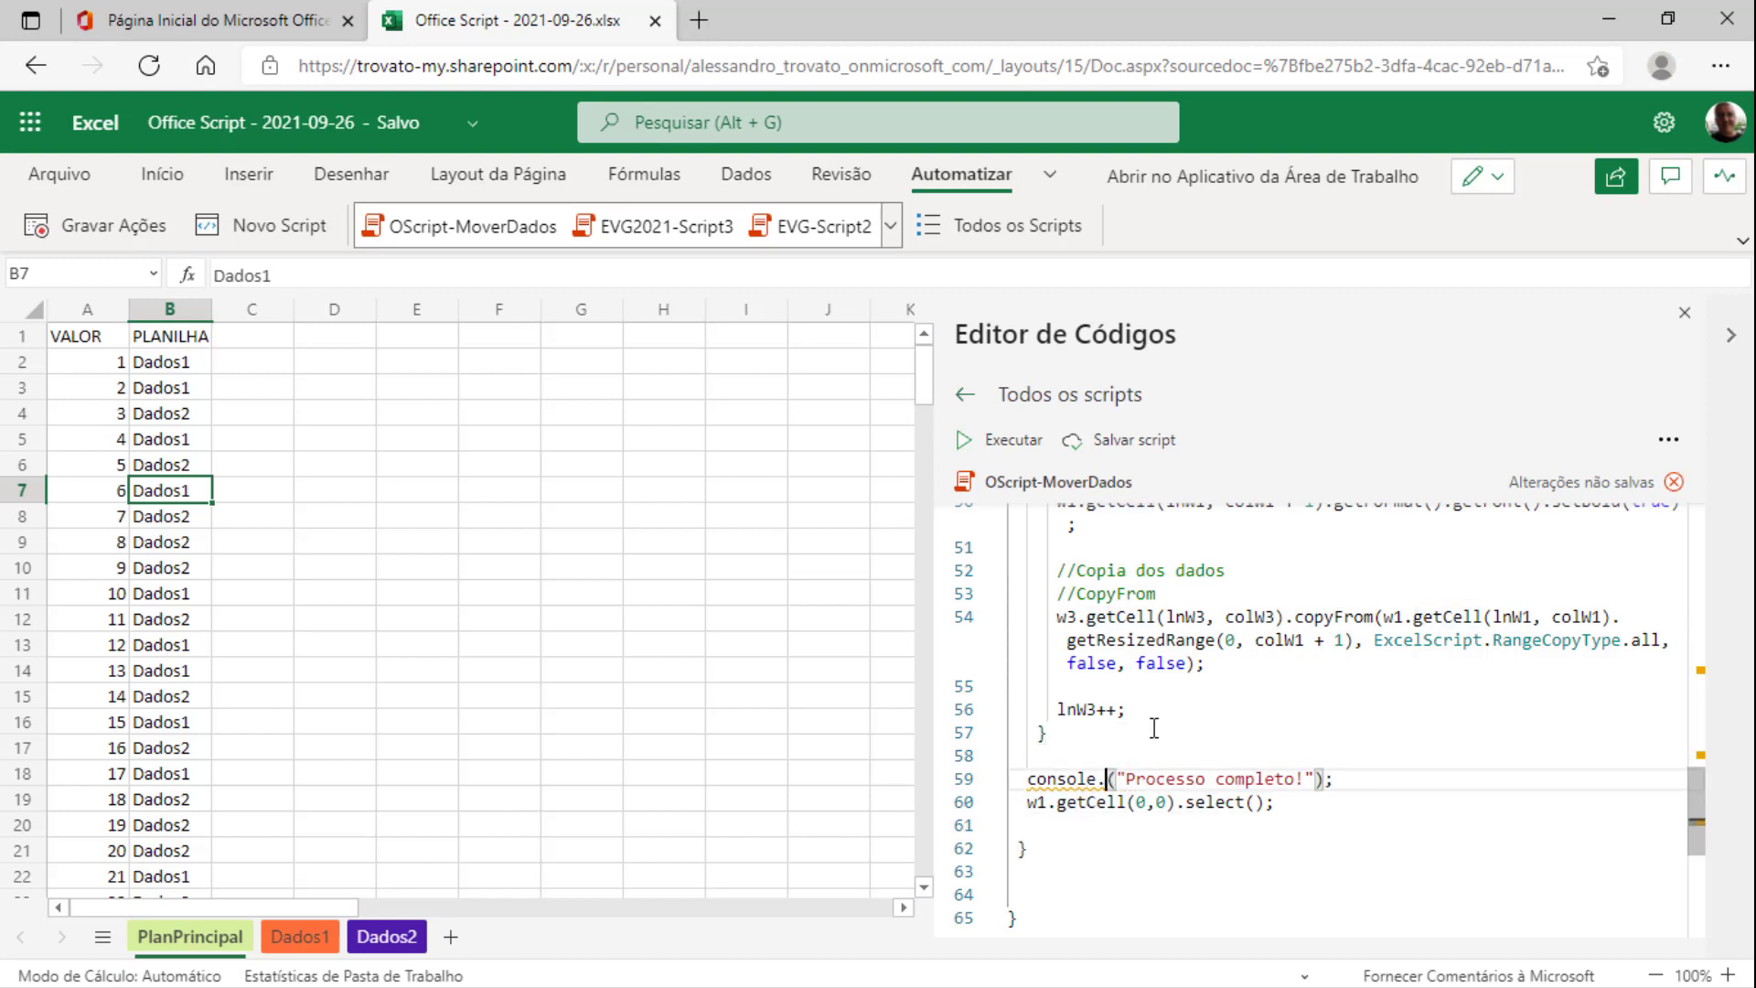
key("BackSpace")
key("Tab")
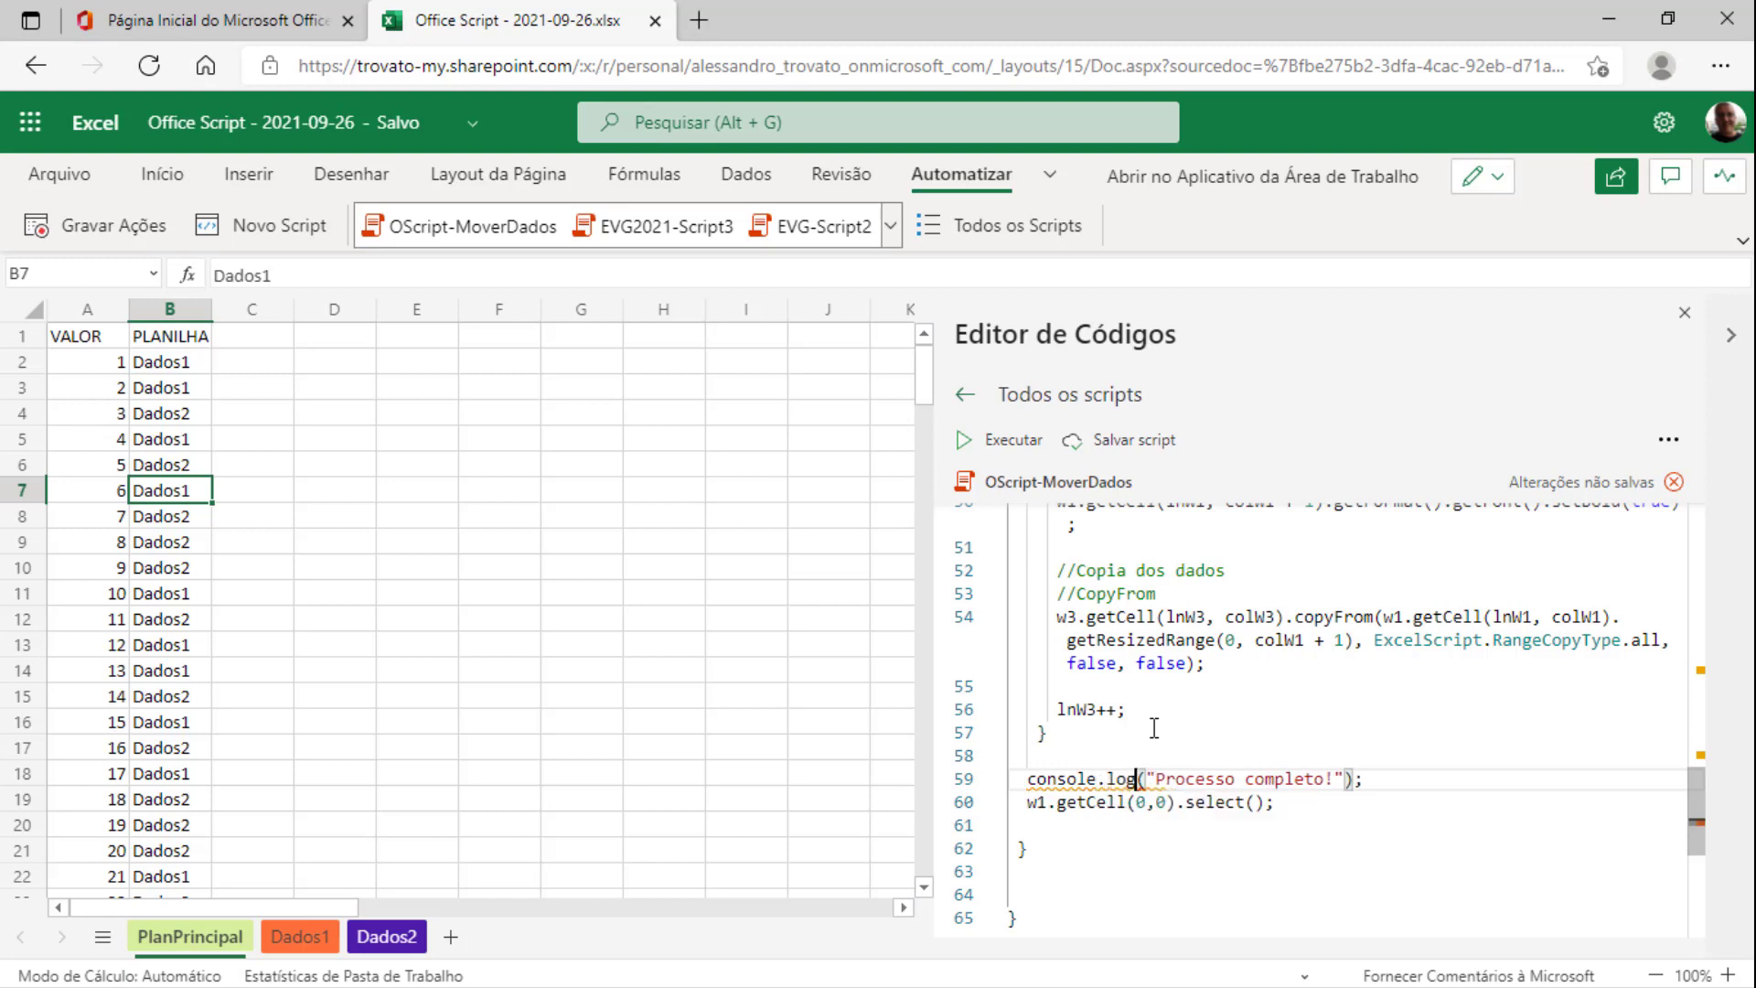
left_click(1154, 728)
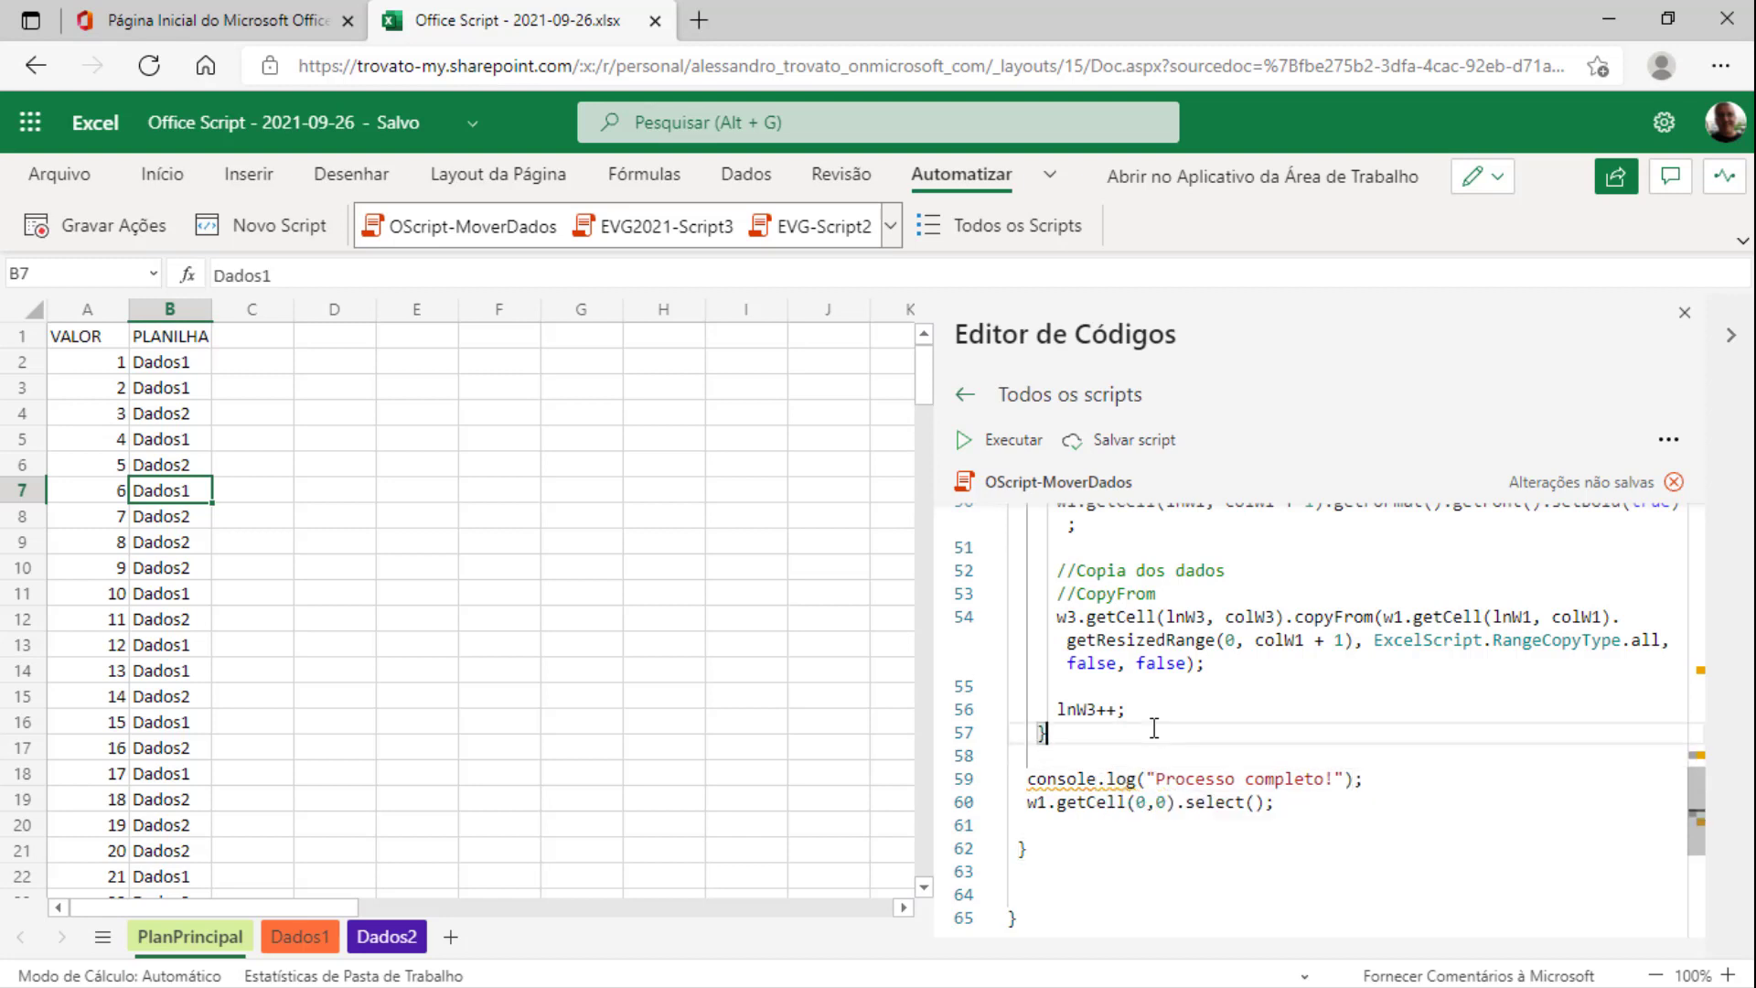
mouse_move(1084, 780)
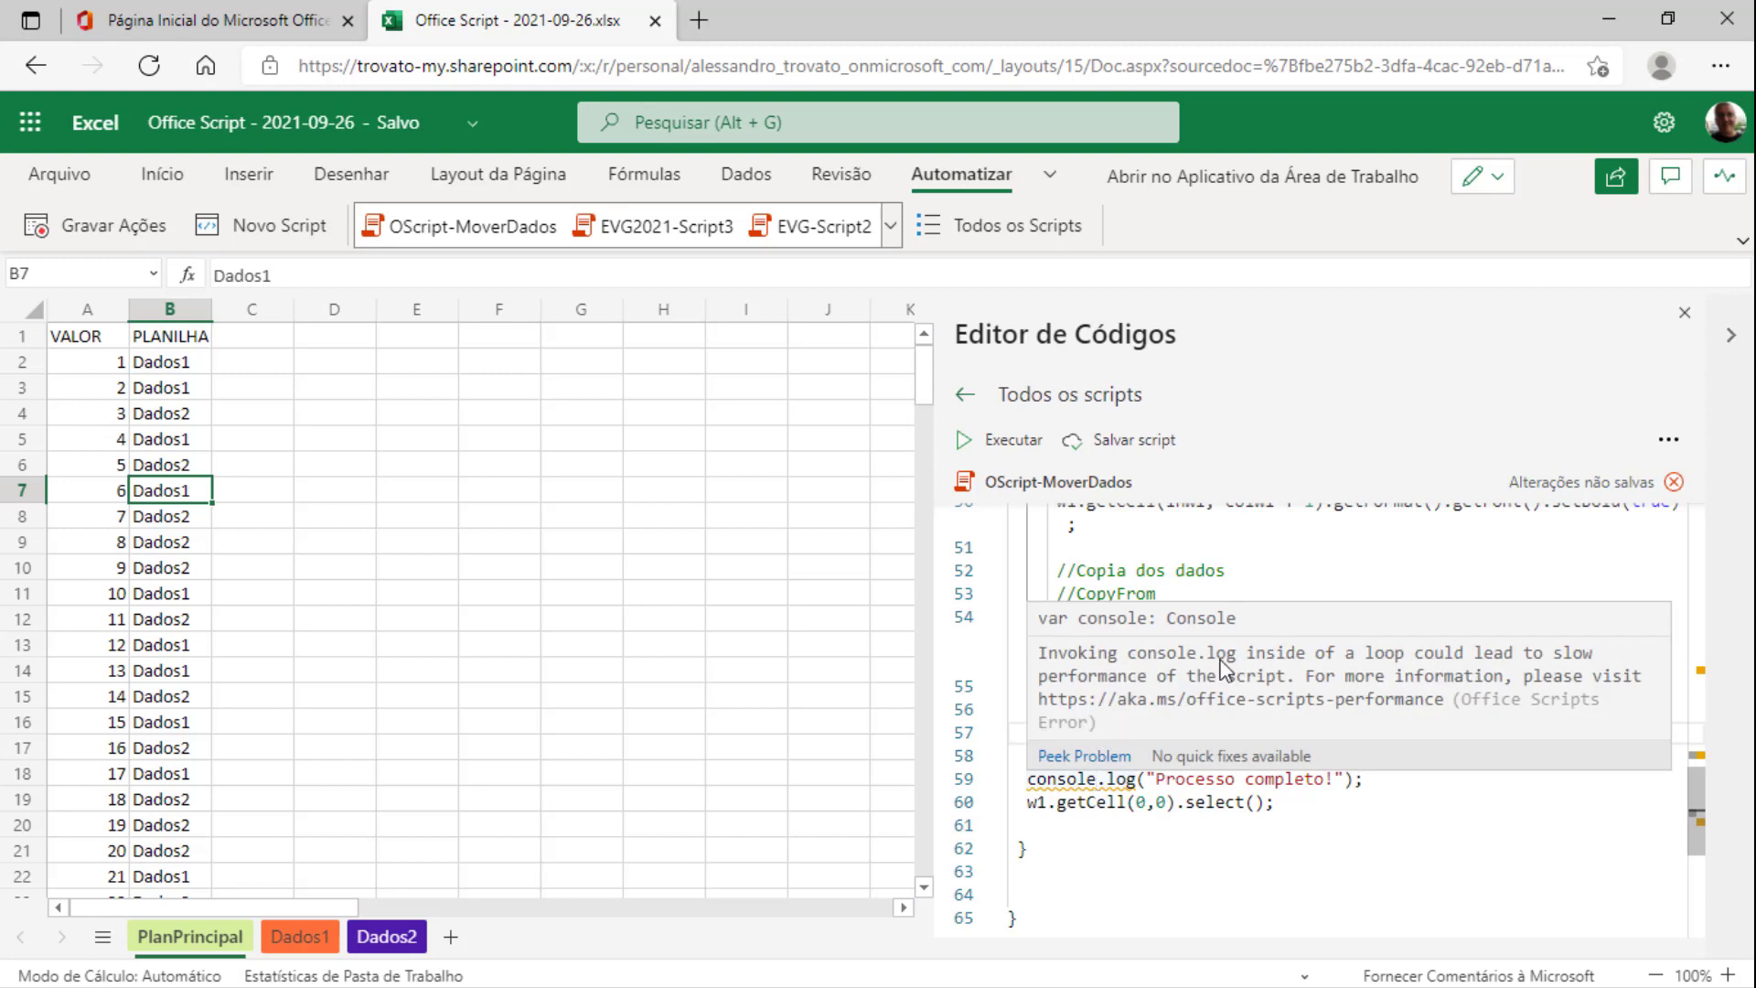
Move the console.log and getCell(0, 0).select() lines after the while loop's closing brace
left_click(1029, 848)
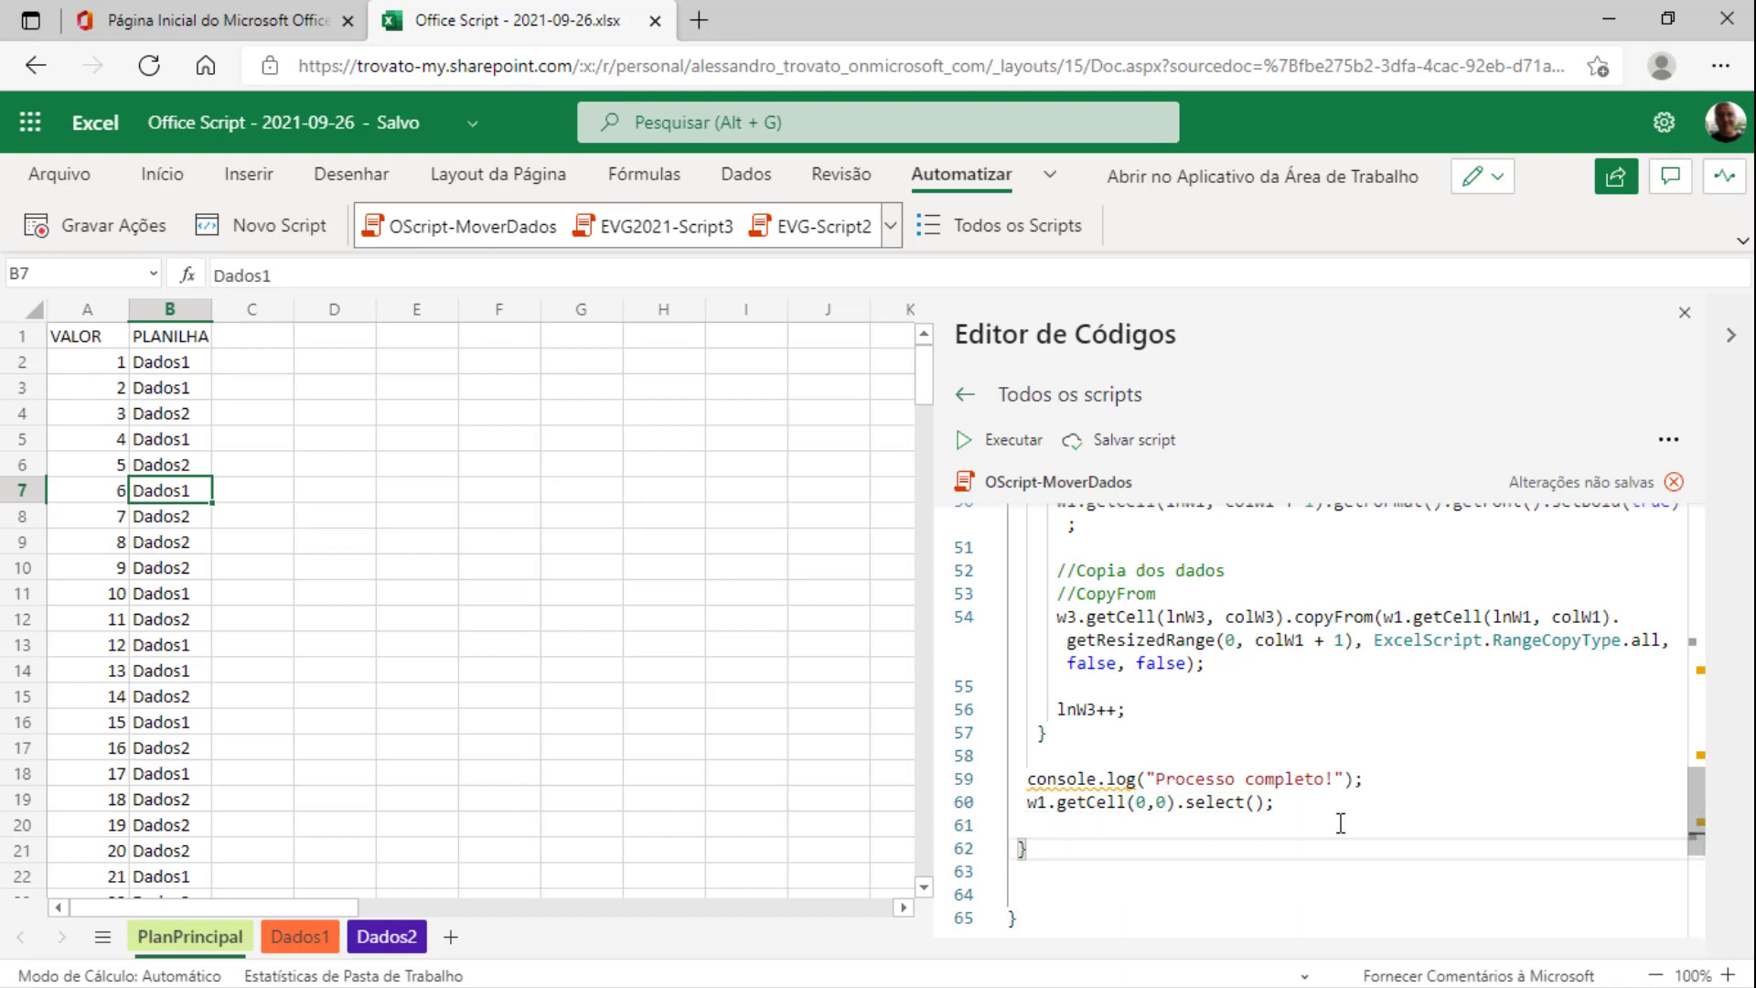
left_click_drag(1317, 802, 1010, 779)
key("ctrl+x")
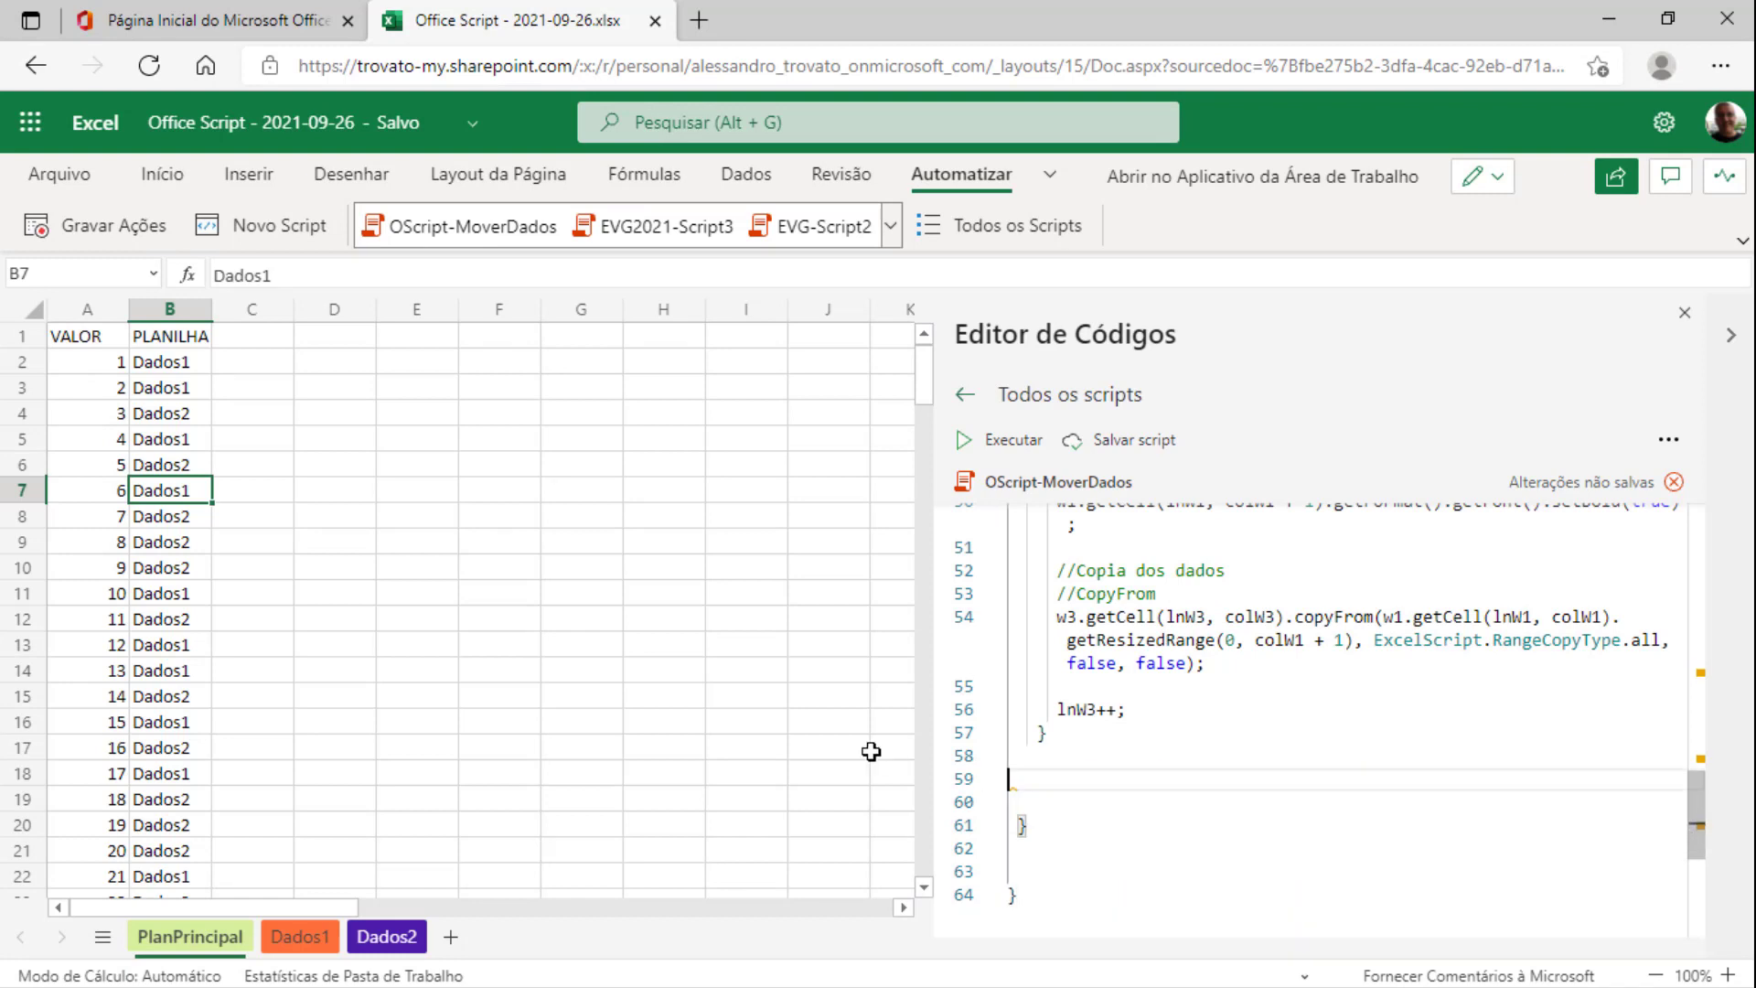
key("Down")
key("ctrl+v")
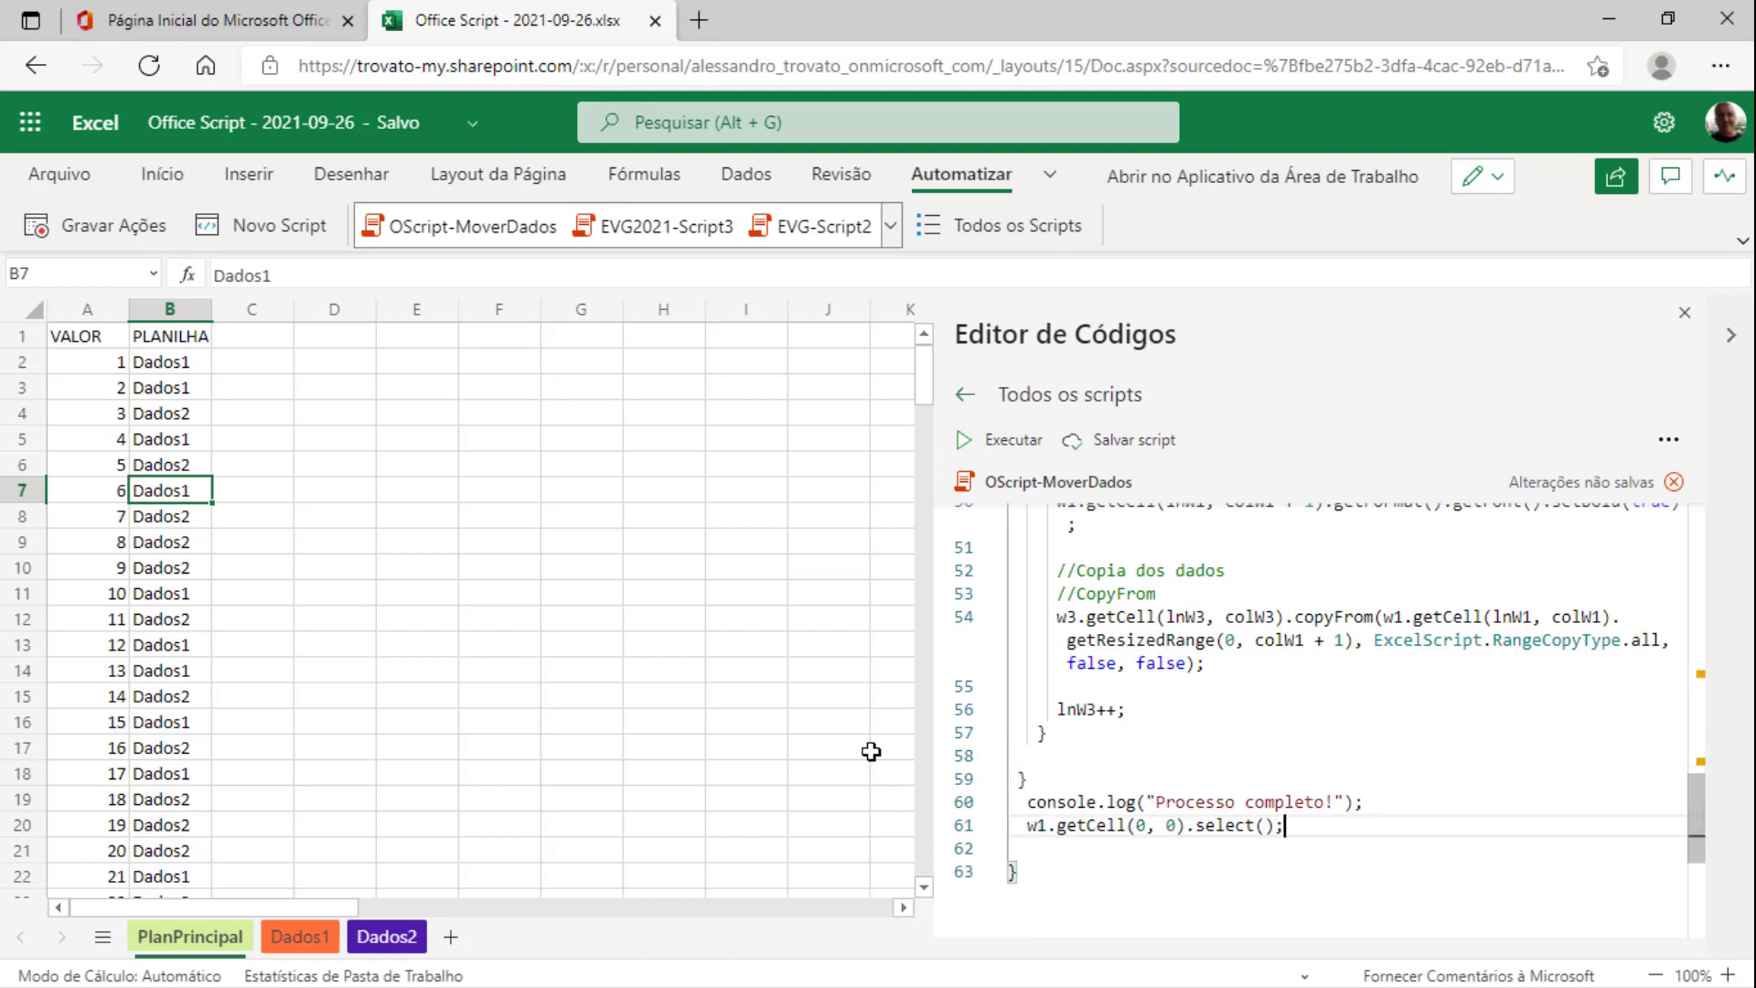
key("Up")
key("Home")
key("Return")
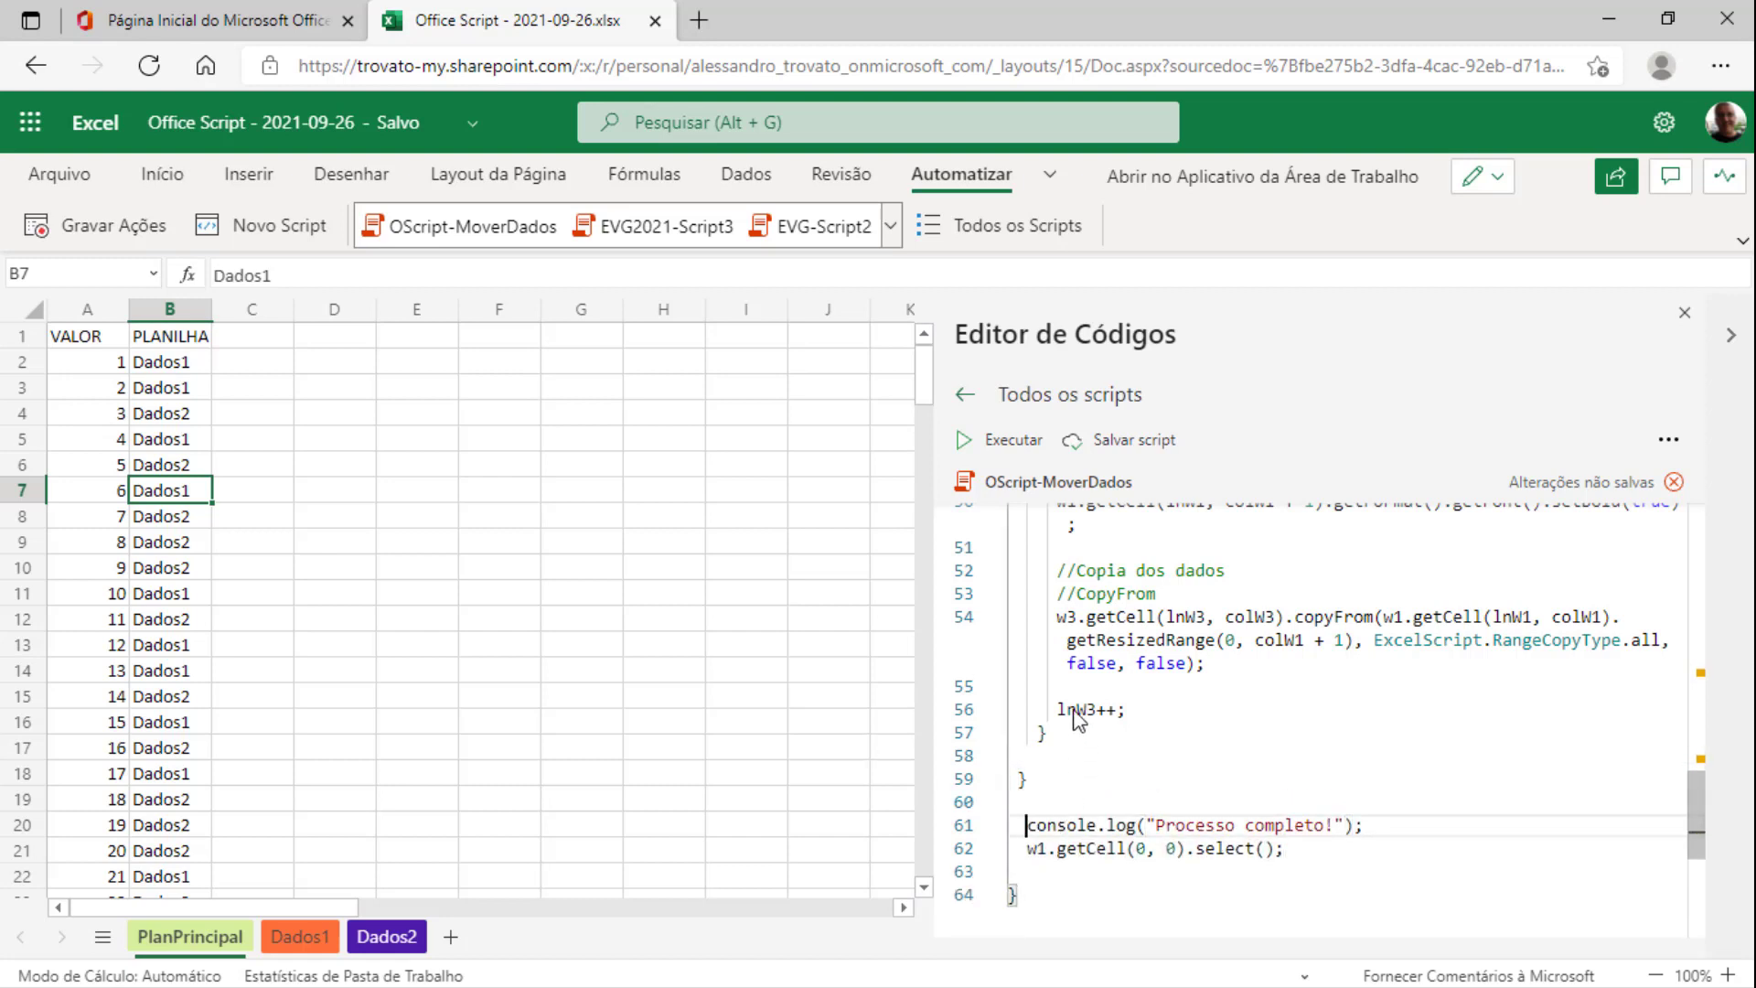
left_click(1123, 710)
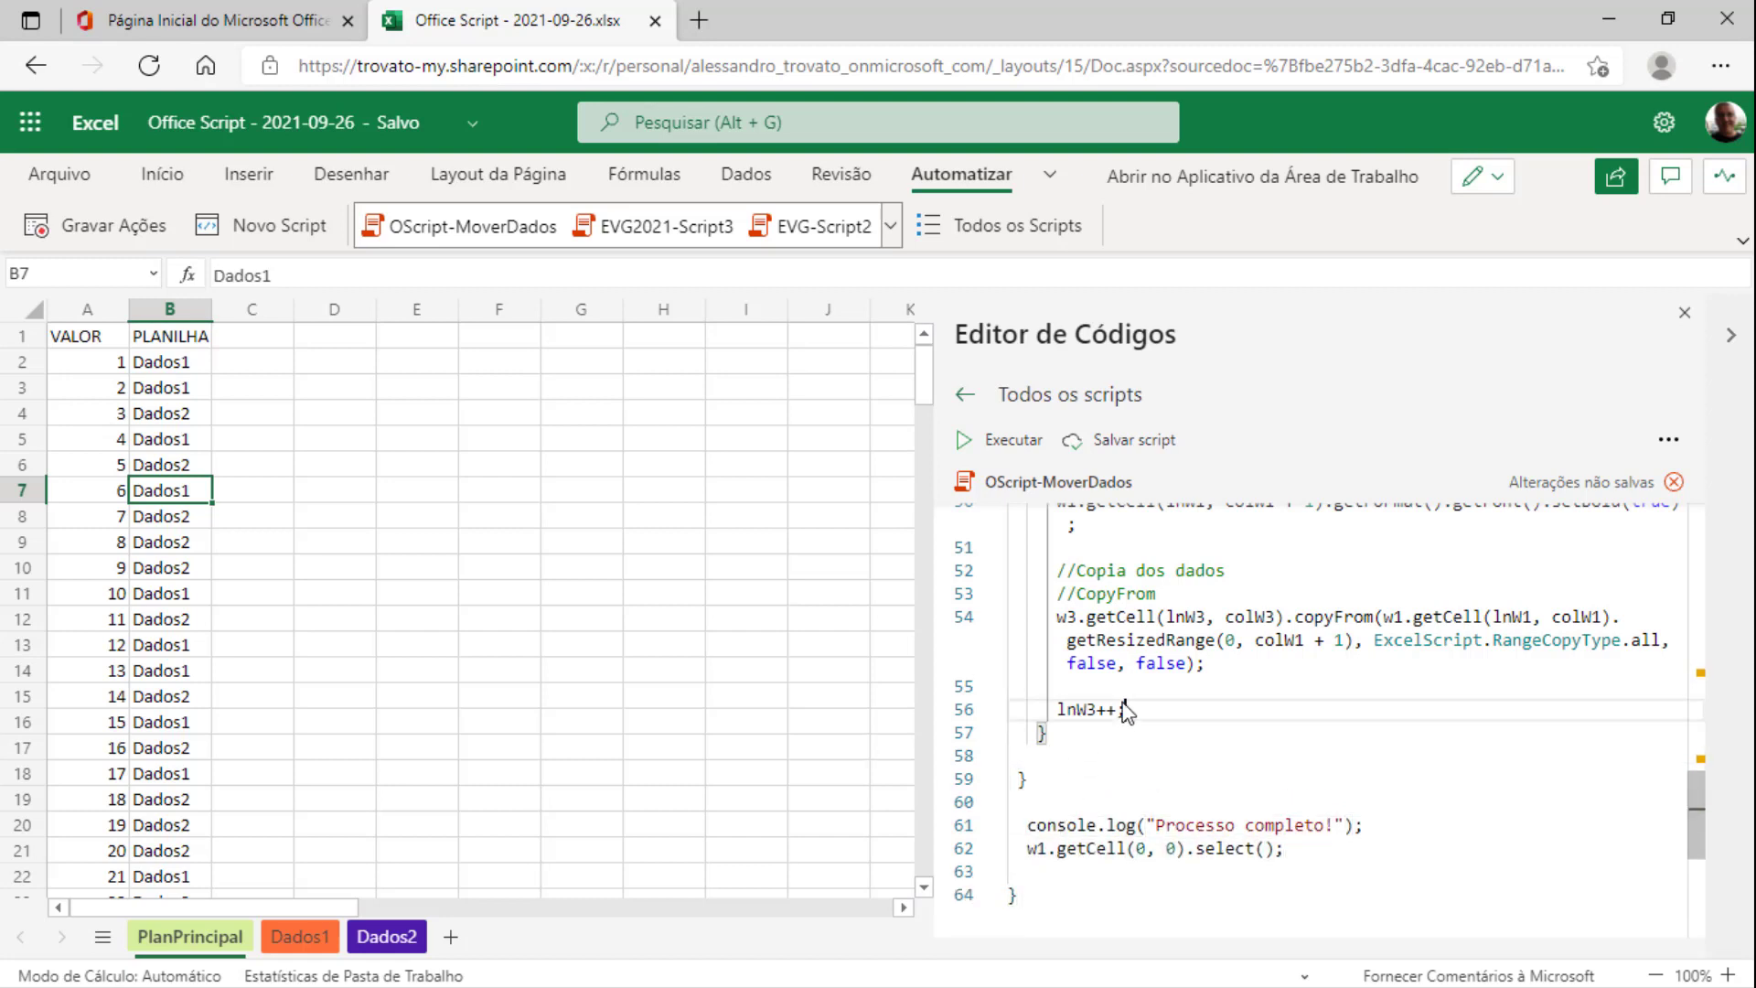
Save the OScript-MoverDados script with Salvar script and review the code up to line 1
left_click(1122, 443)
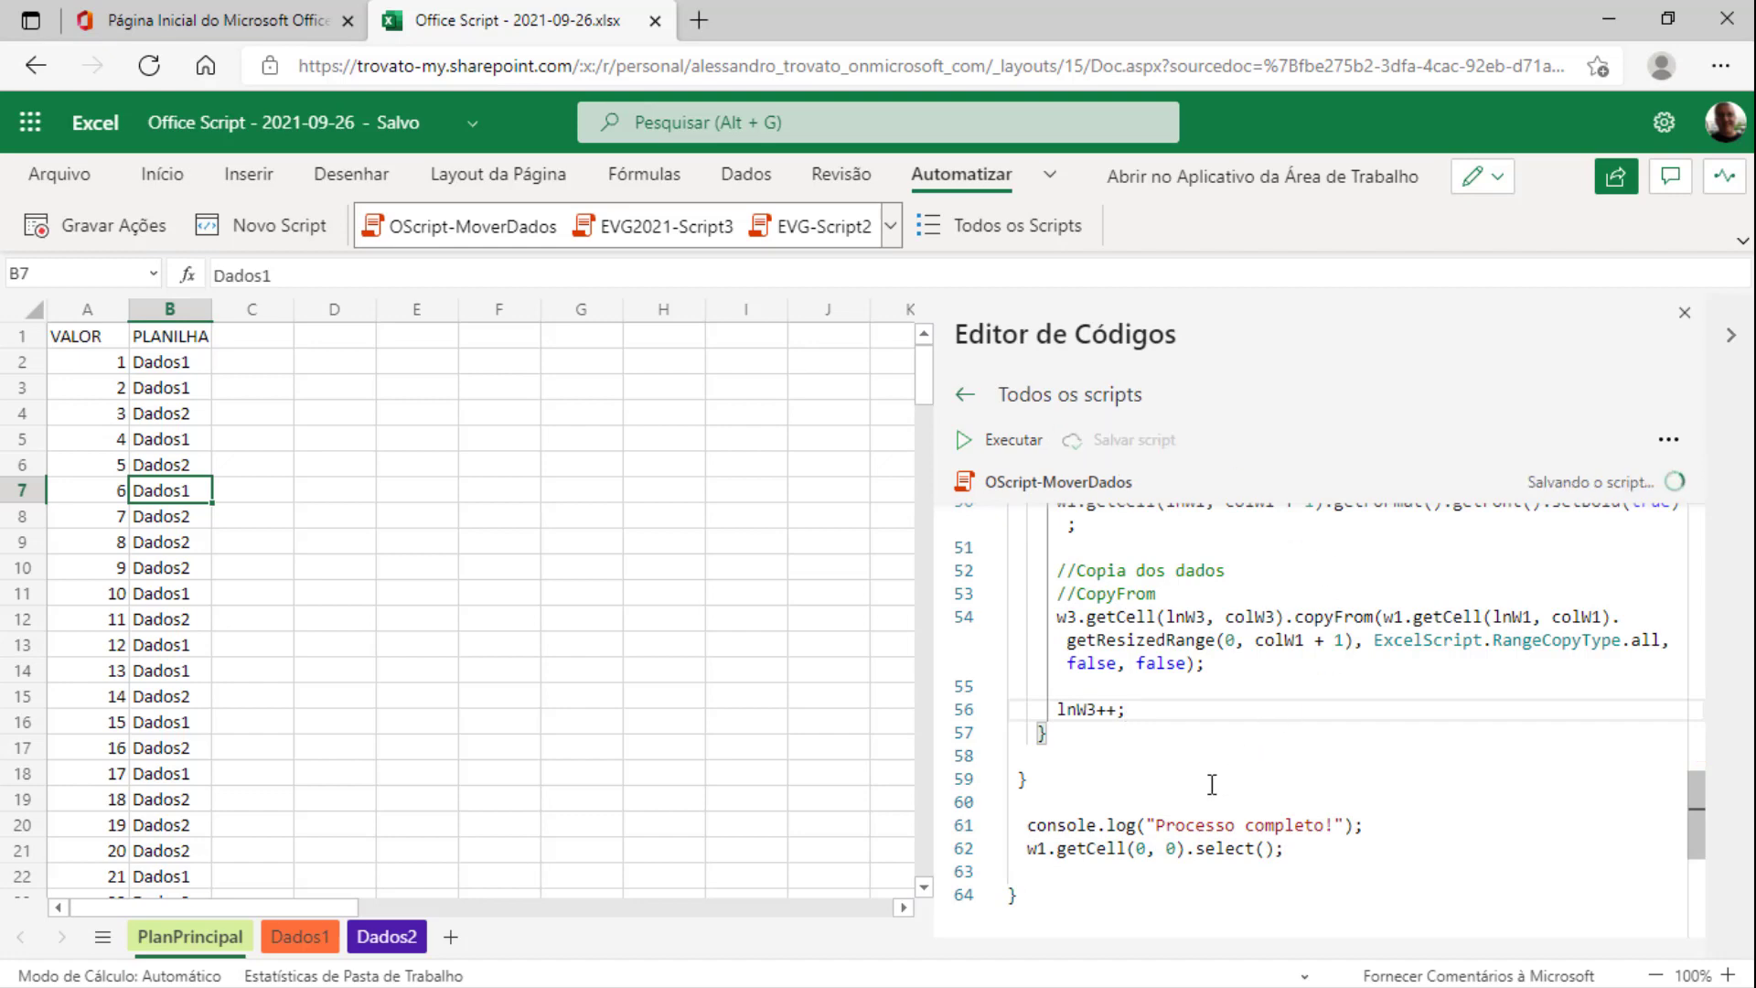
scroll(1103, 867, "up", 1)
scroll(1103, 867, "up", 1)
scroll(1300, 780, "up", 1)
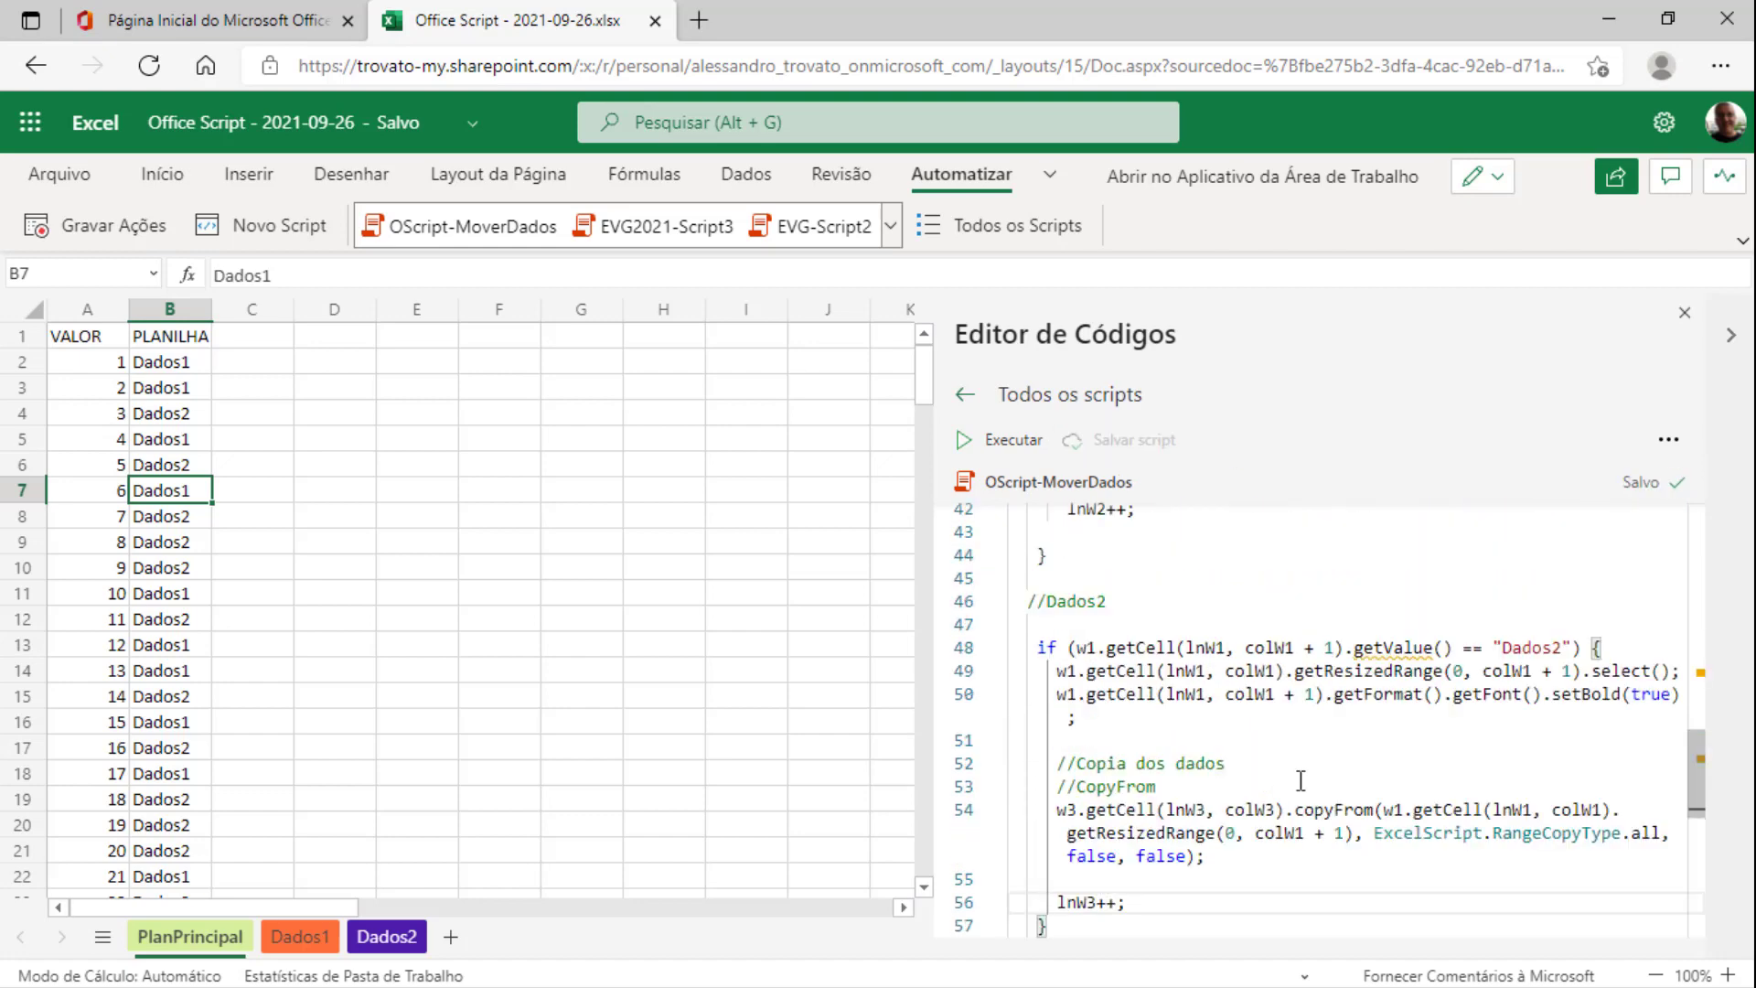
mouse_move(1276, 598)
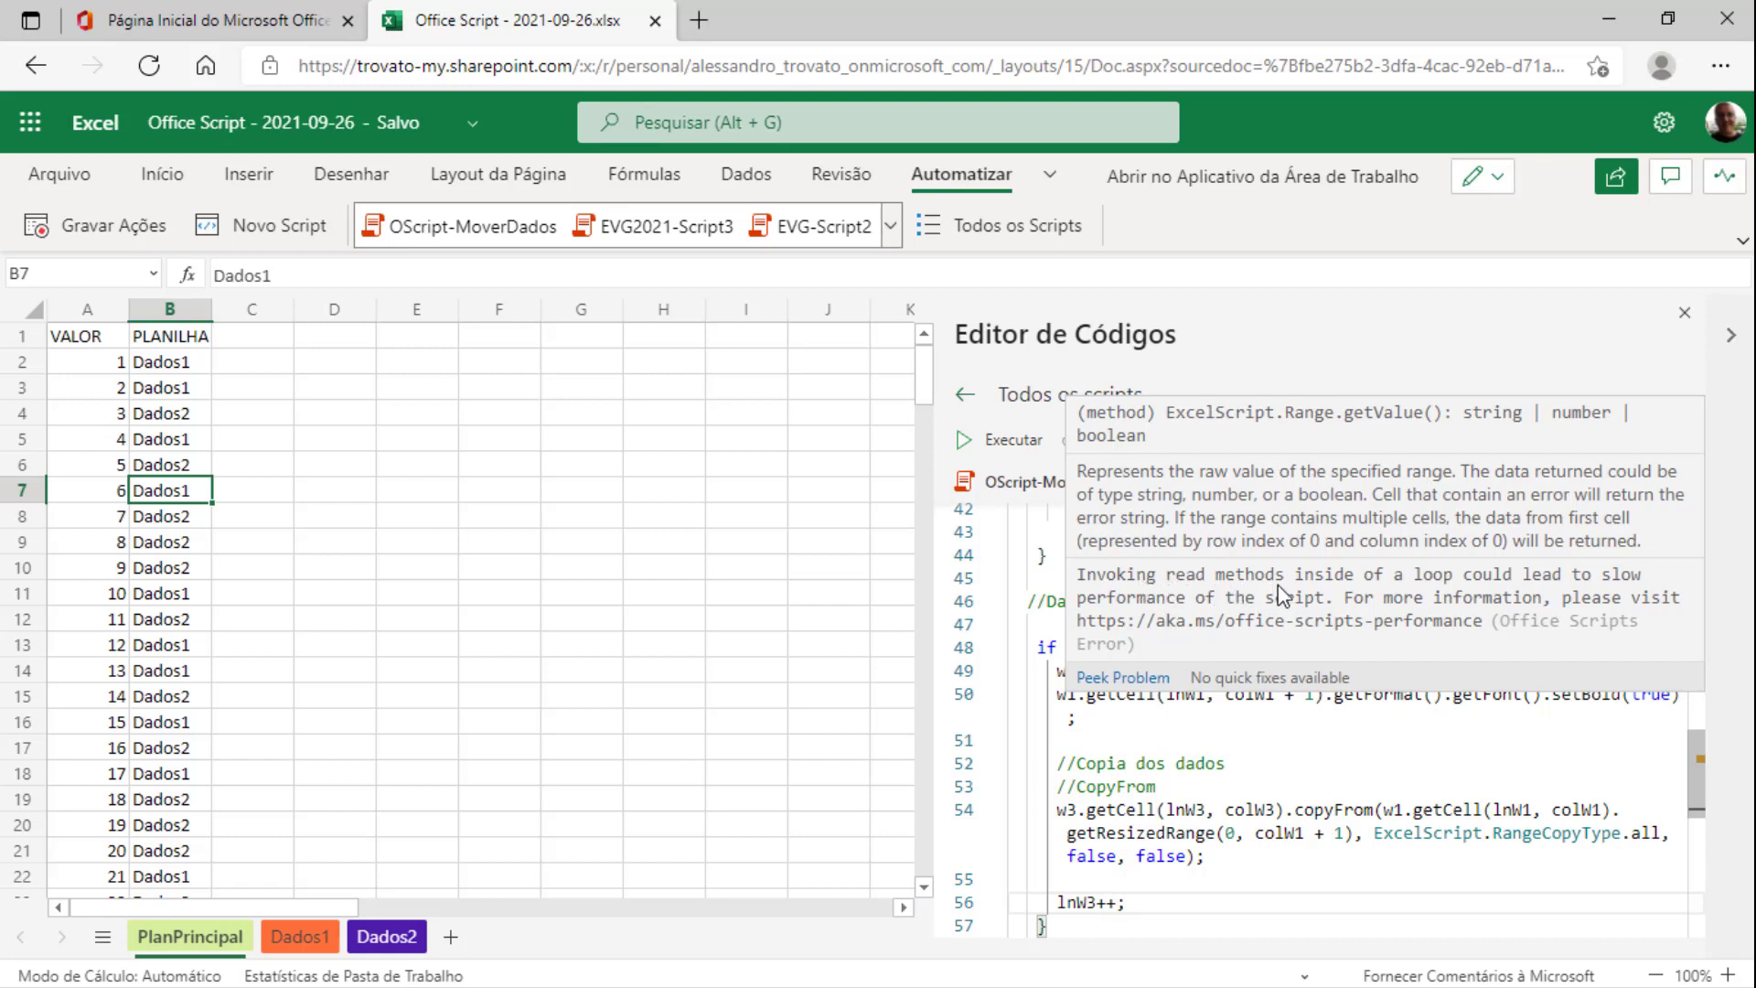
scroll(1344, 706, "up", 5)
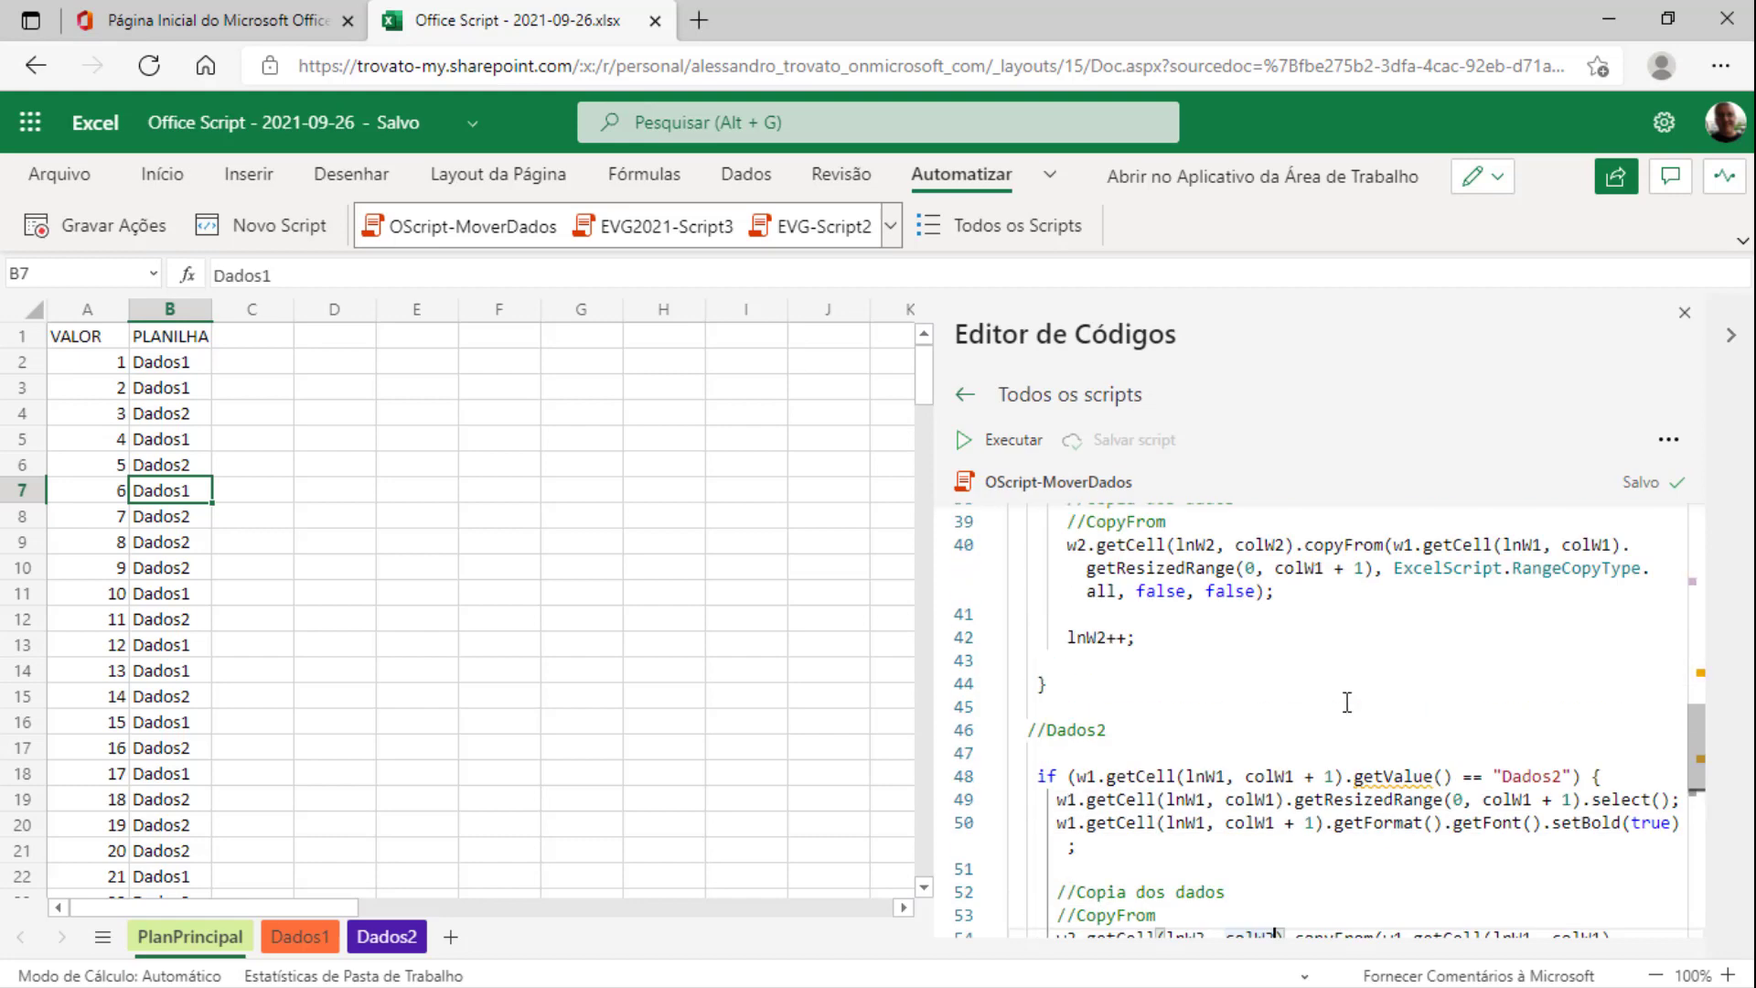
scroll(1324, 707, "up", 3)
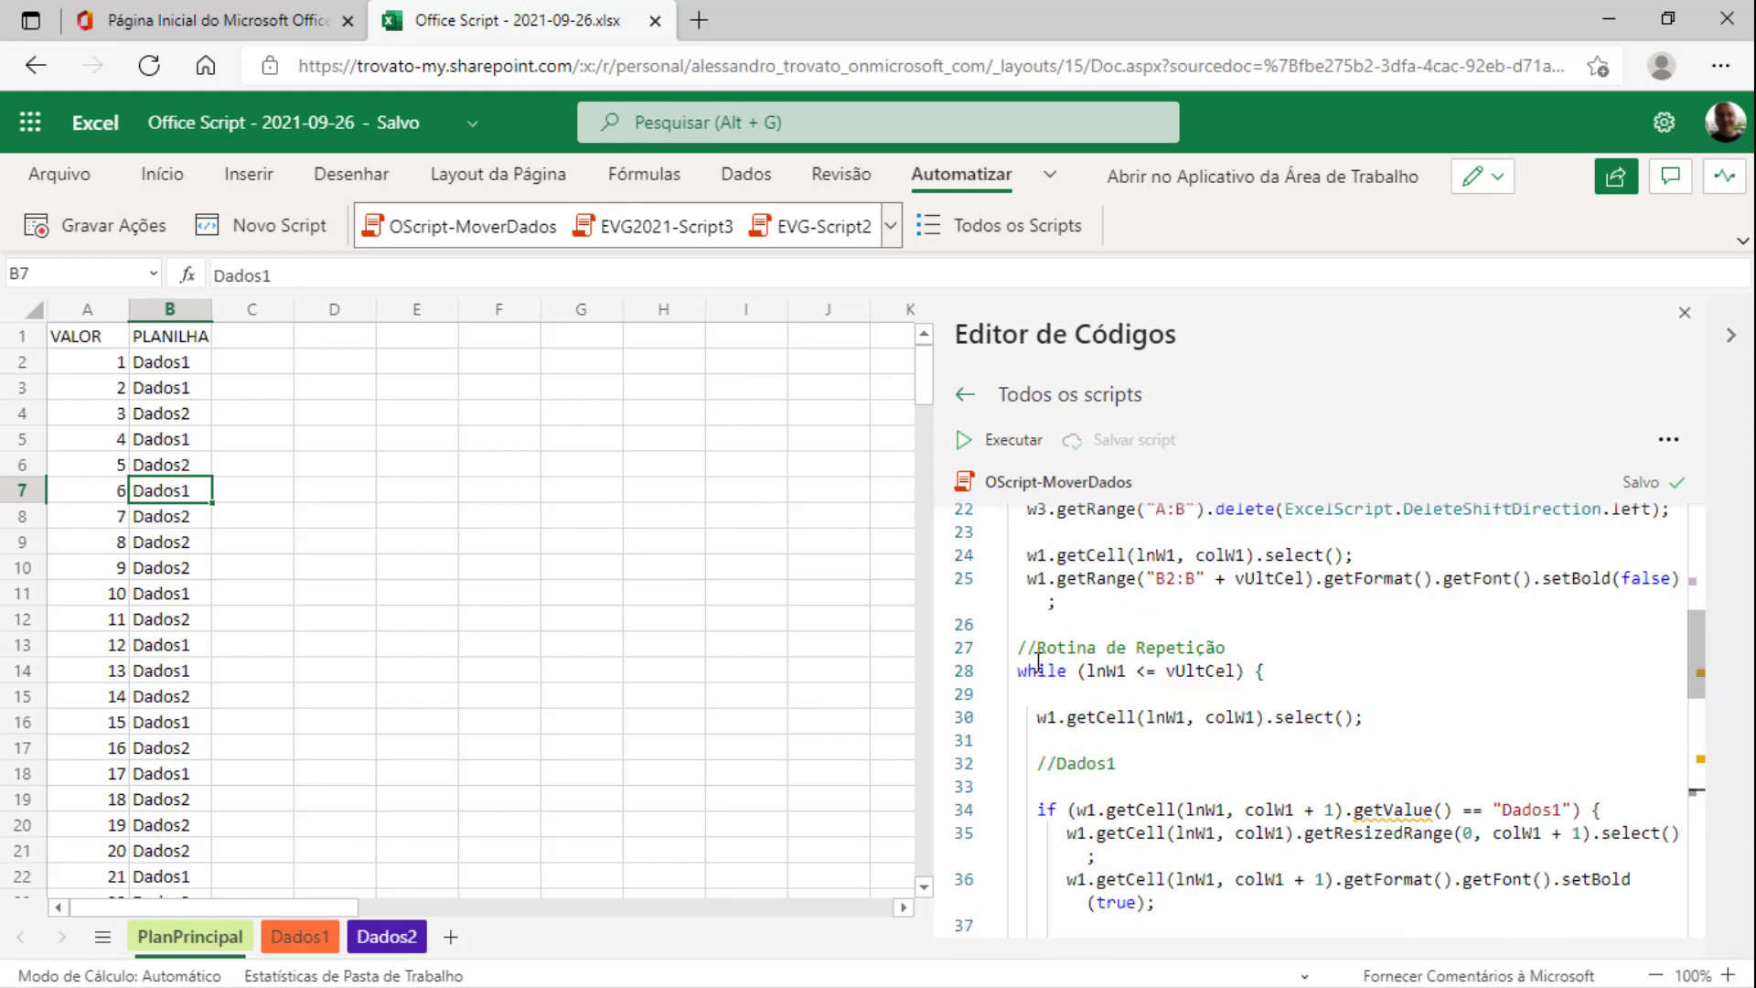
scroll(1174, 700, "up", 4)
scroll(1173, 700, "up", 4)
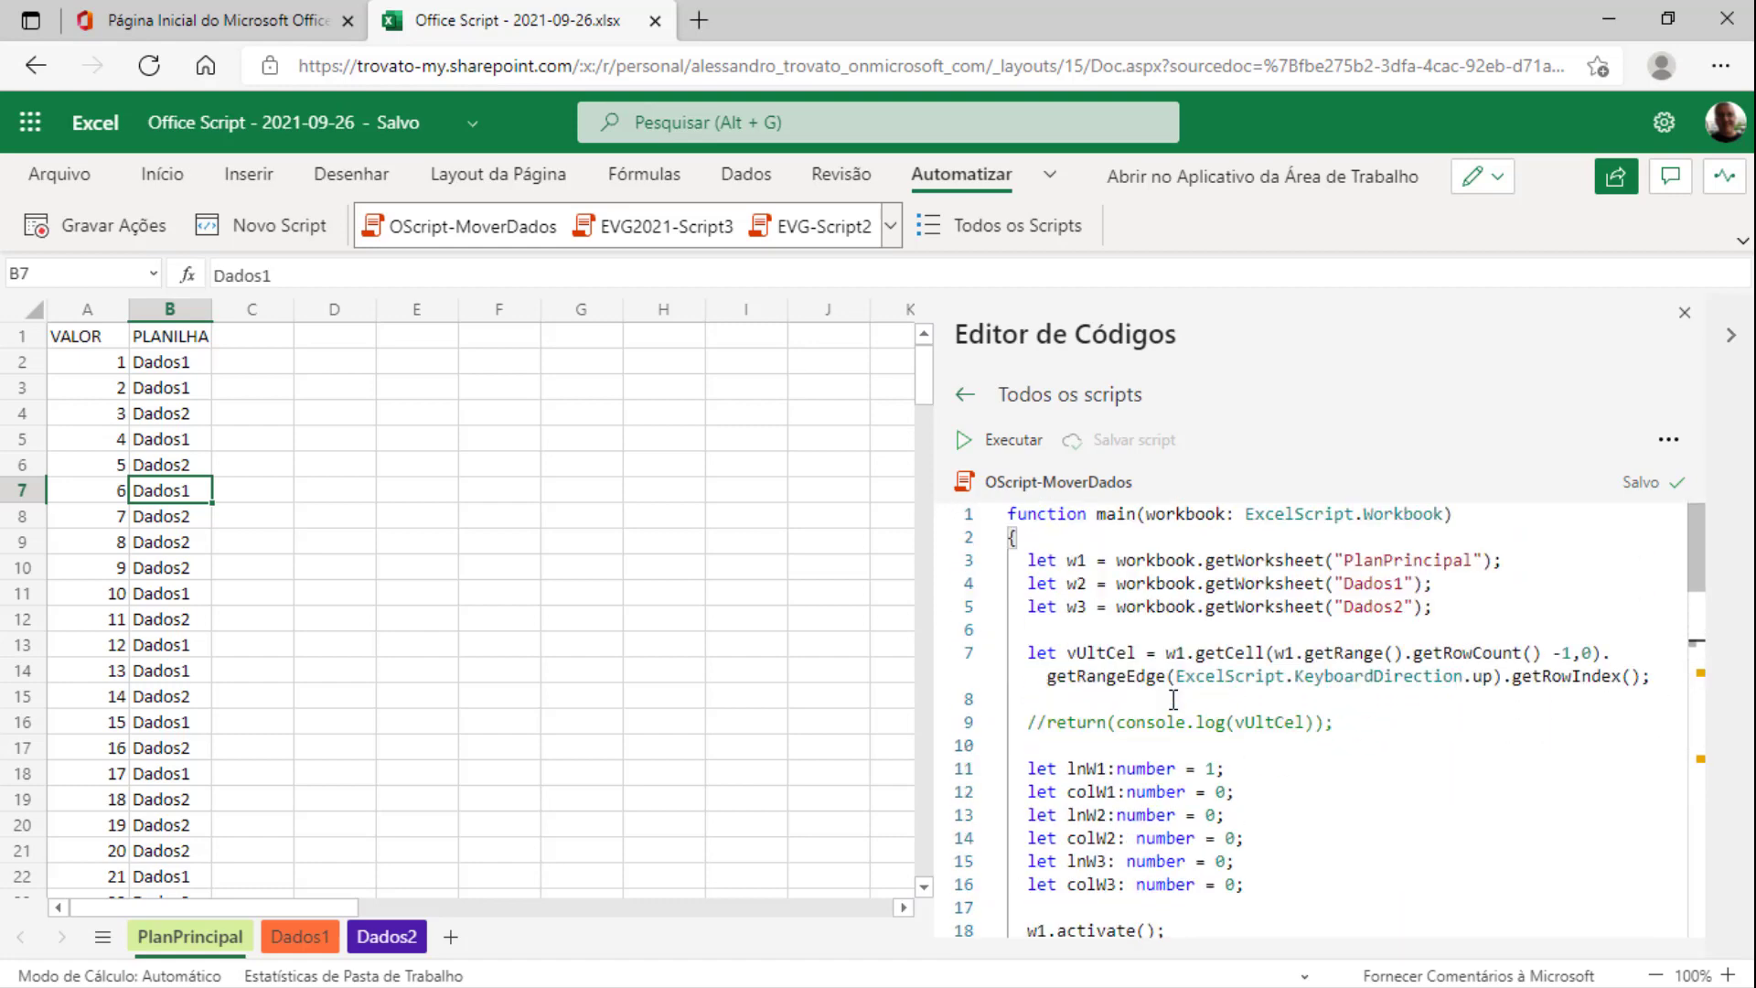
Run OScript-MoverDados with Executar, bolding the Dados1 label in PlanPrincipal's B2
left_click(1137, 653)
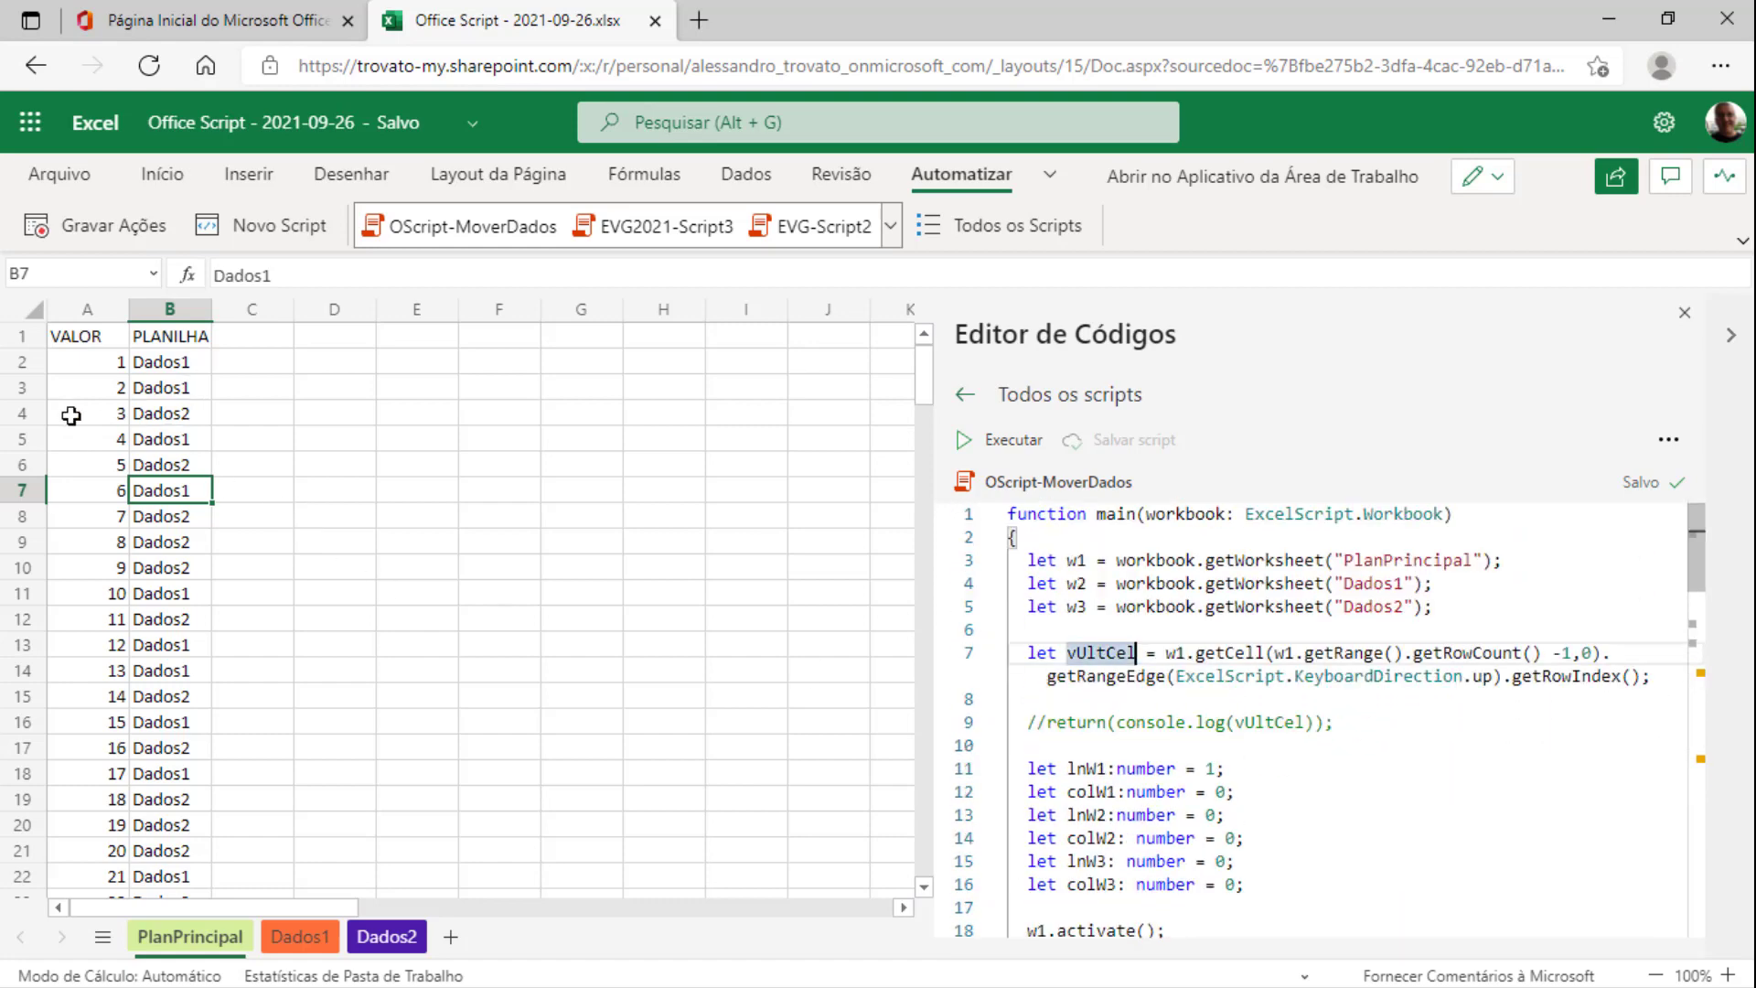
left_click(1064, 607)
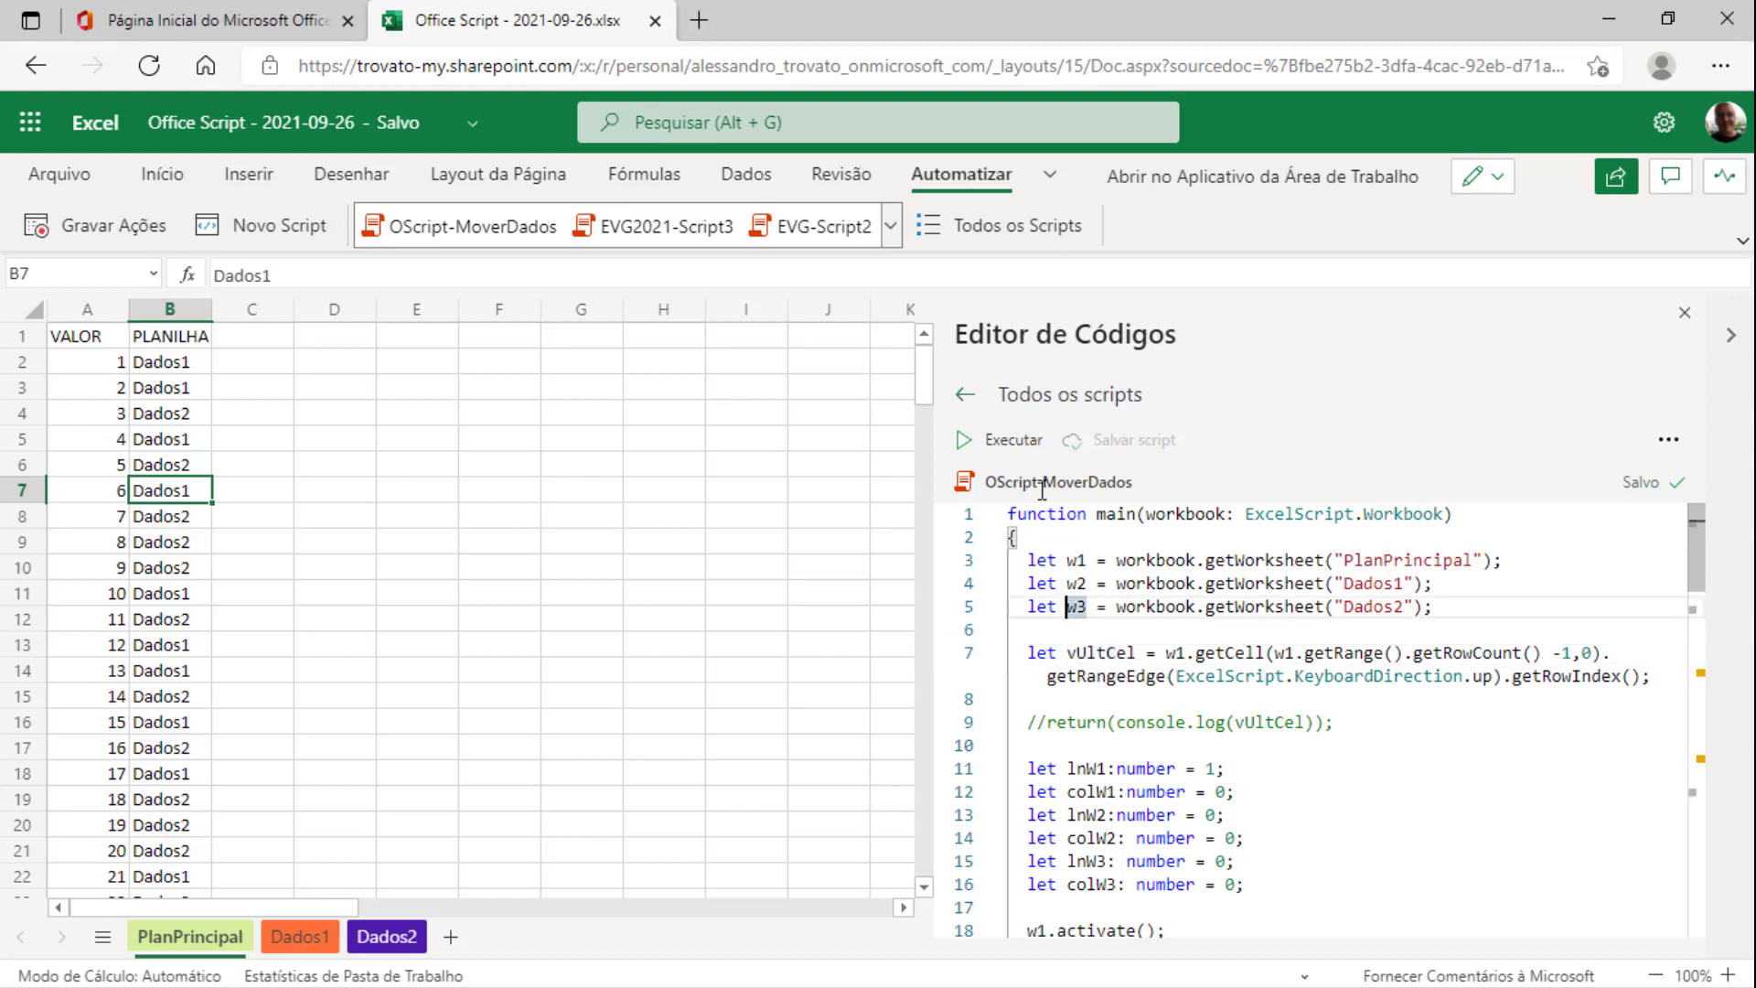
left_click(981, 452)
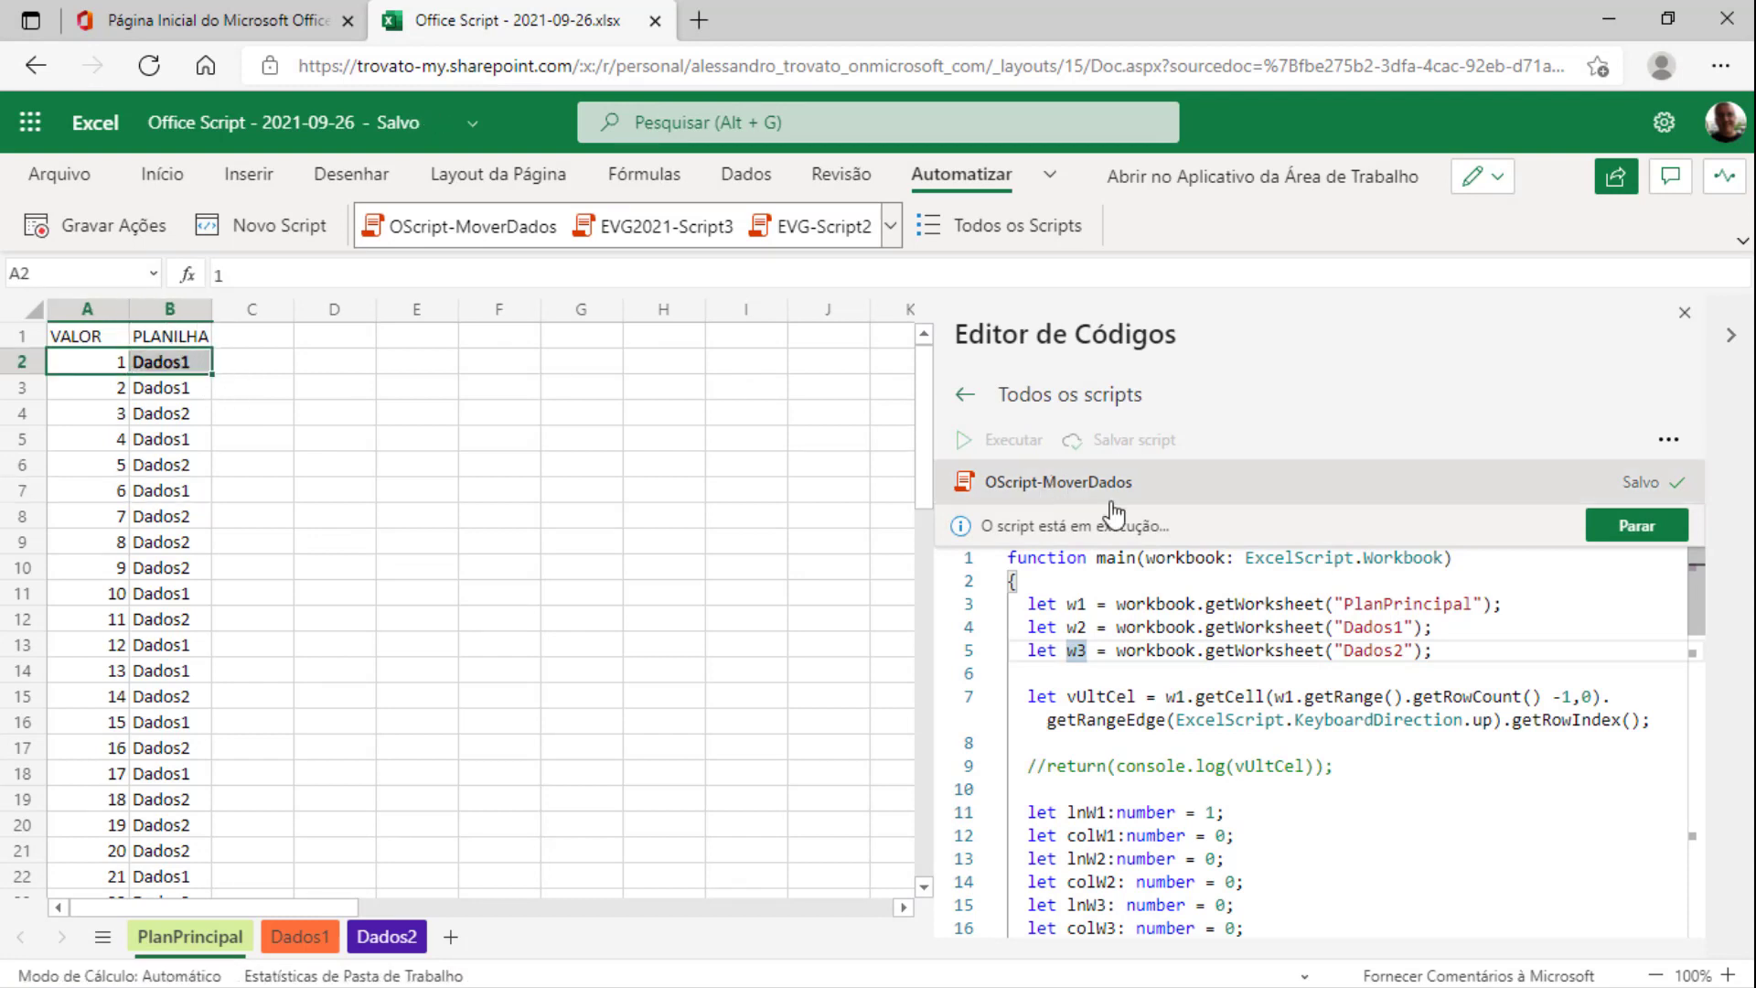
left_click(1610, 532)
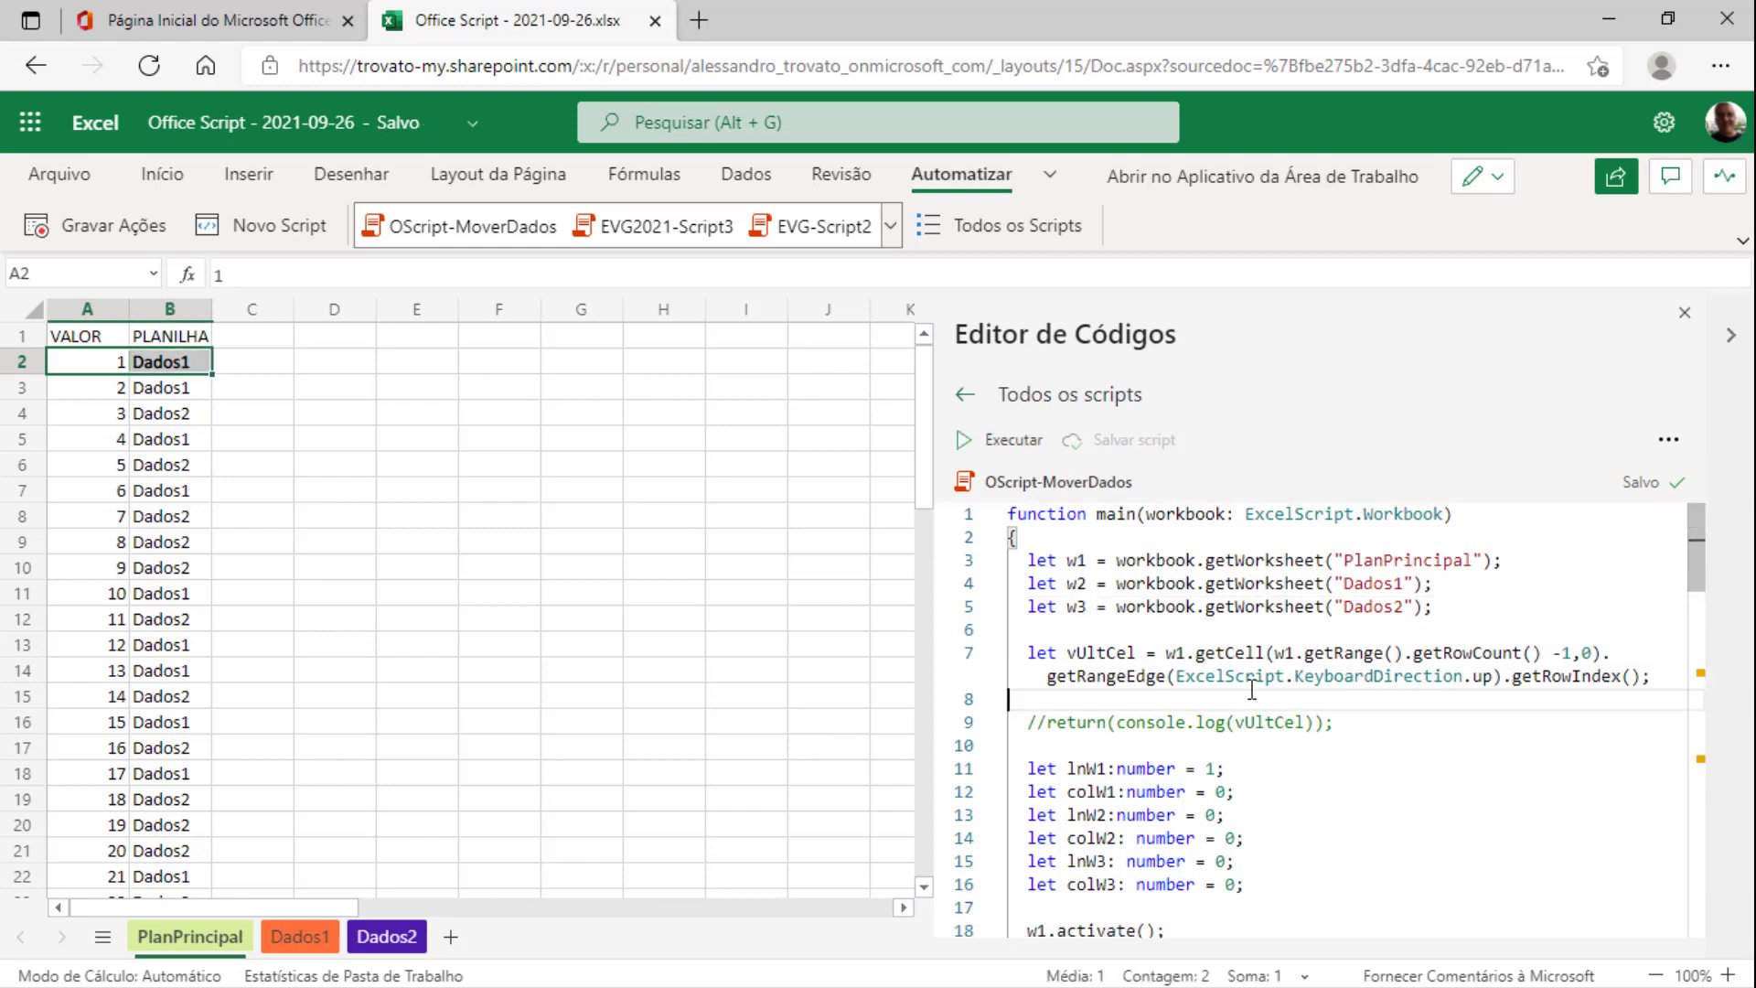
Locate the while loop's end and highlight every use of the lnW1 row counter
scroll(1254, 689, "down", 5)
scroll(1252, 689, "down", 5)
scroll(1253, 689, "down", 3)
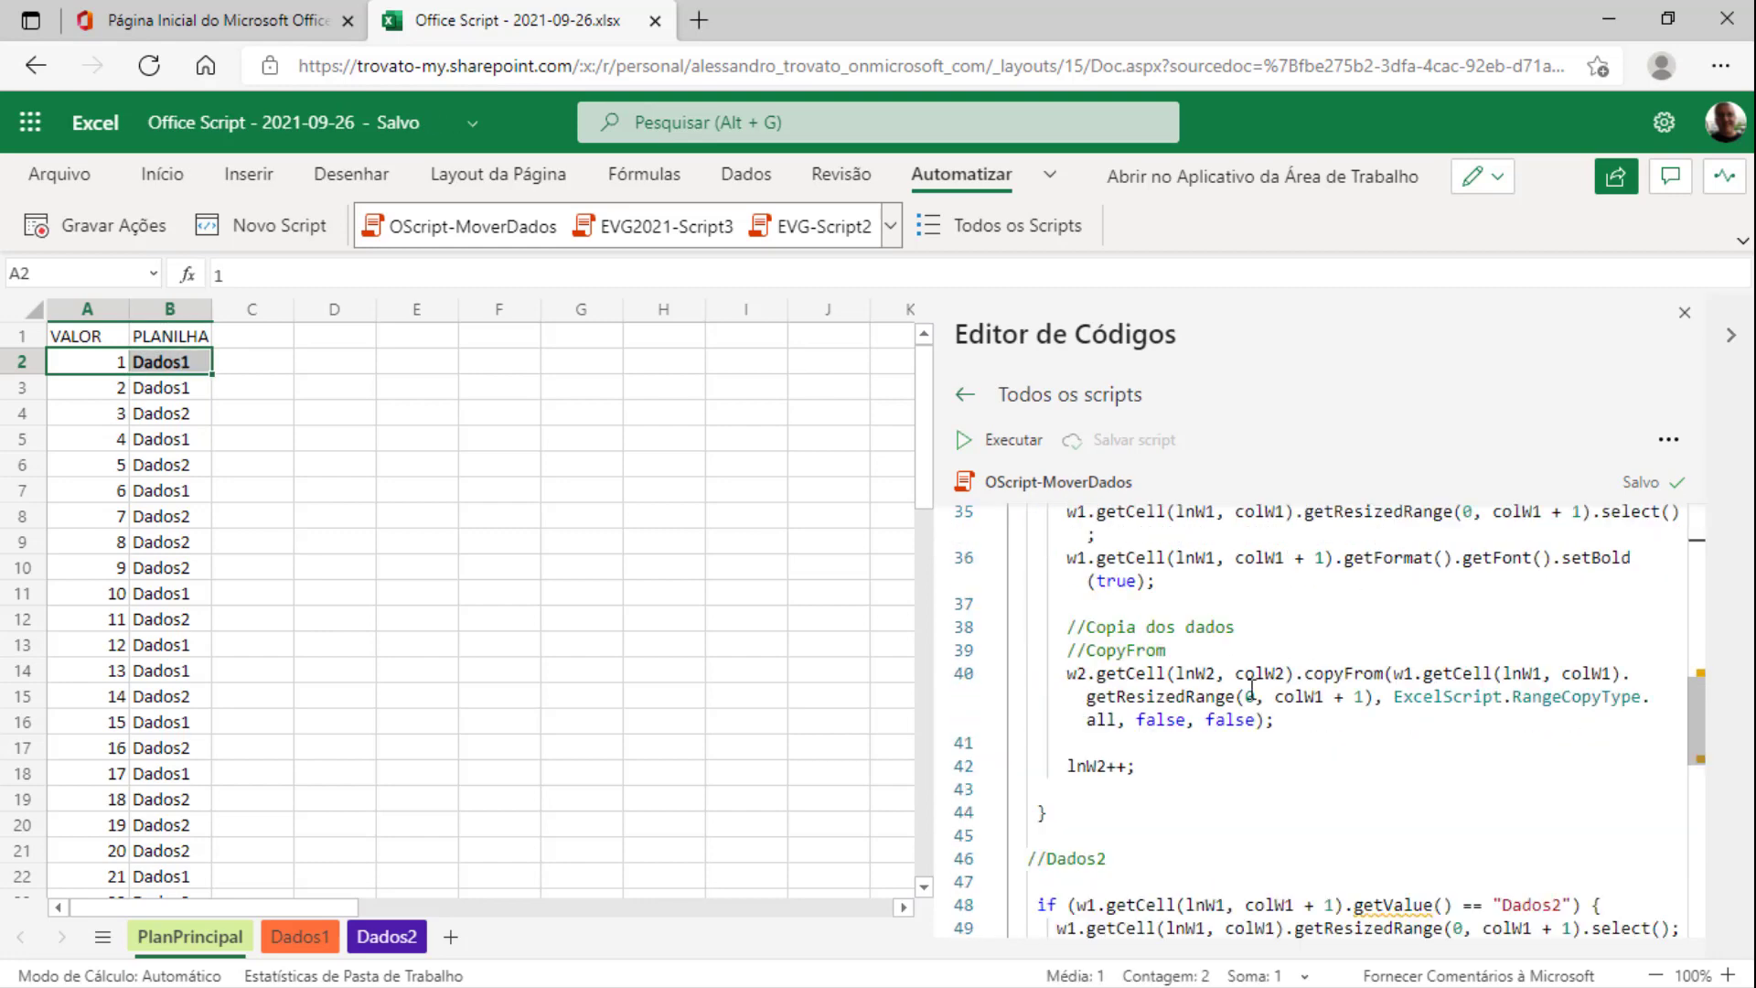
scroll(1253, 689, "down", 3)
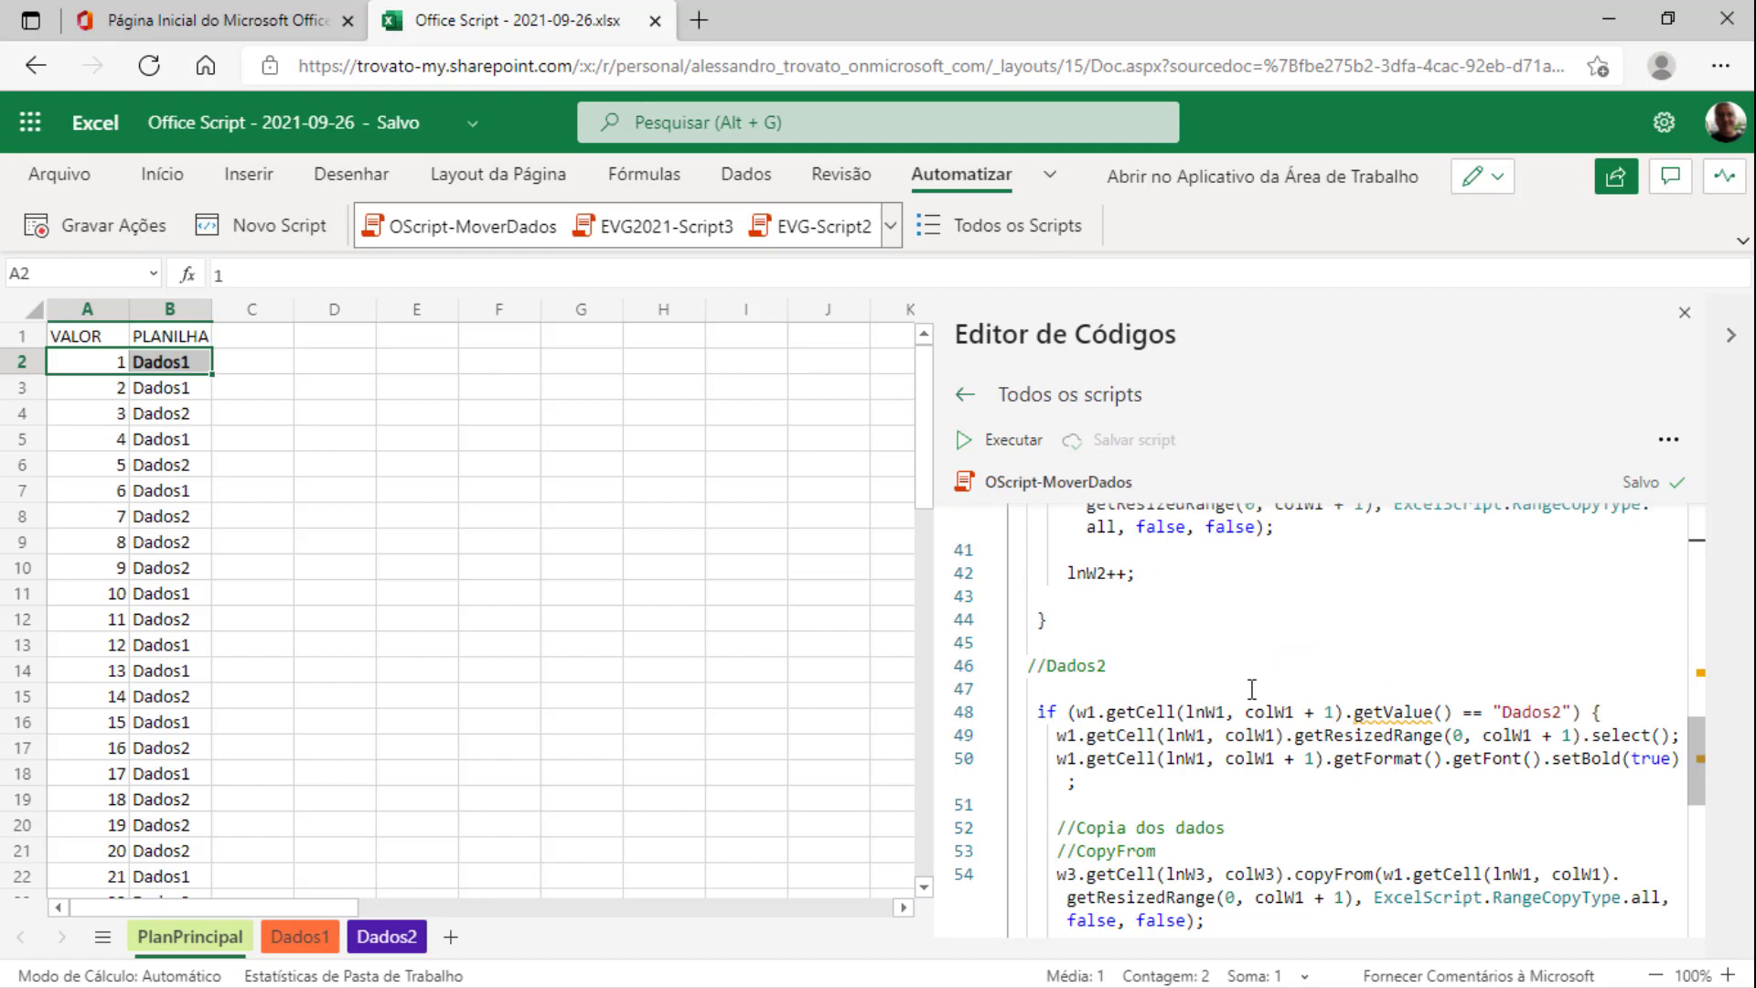
scroll(1253, 689, "down", 2)
scroll(1253, 689, "down", 3)
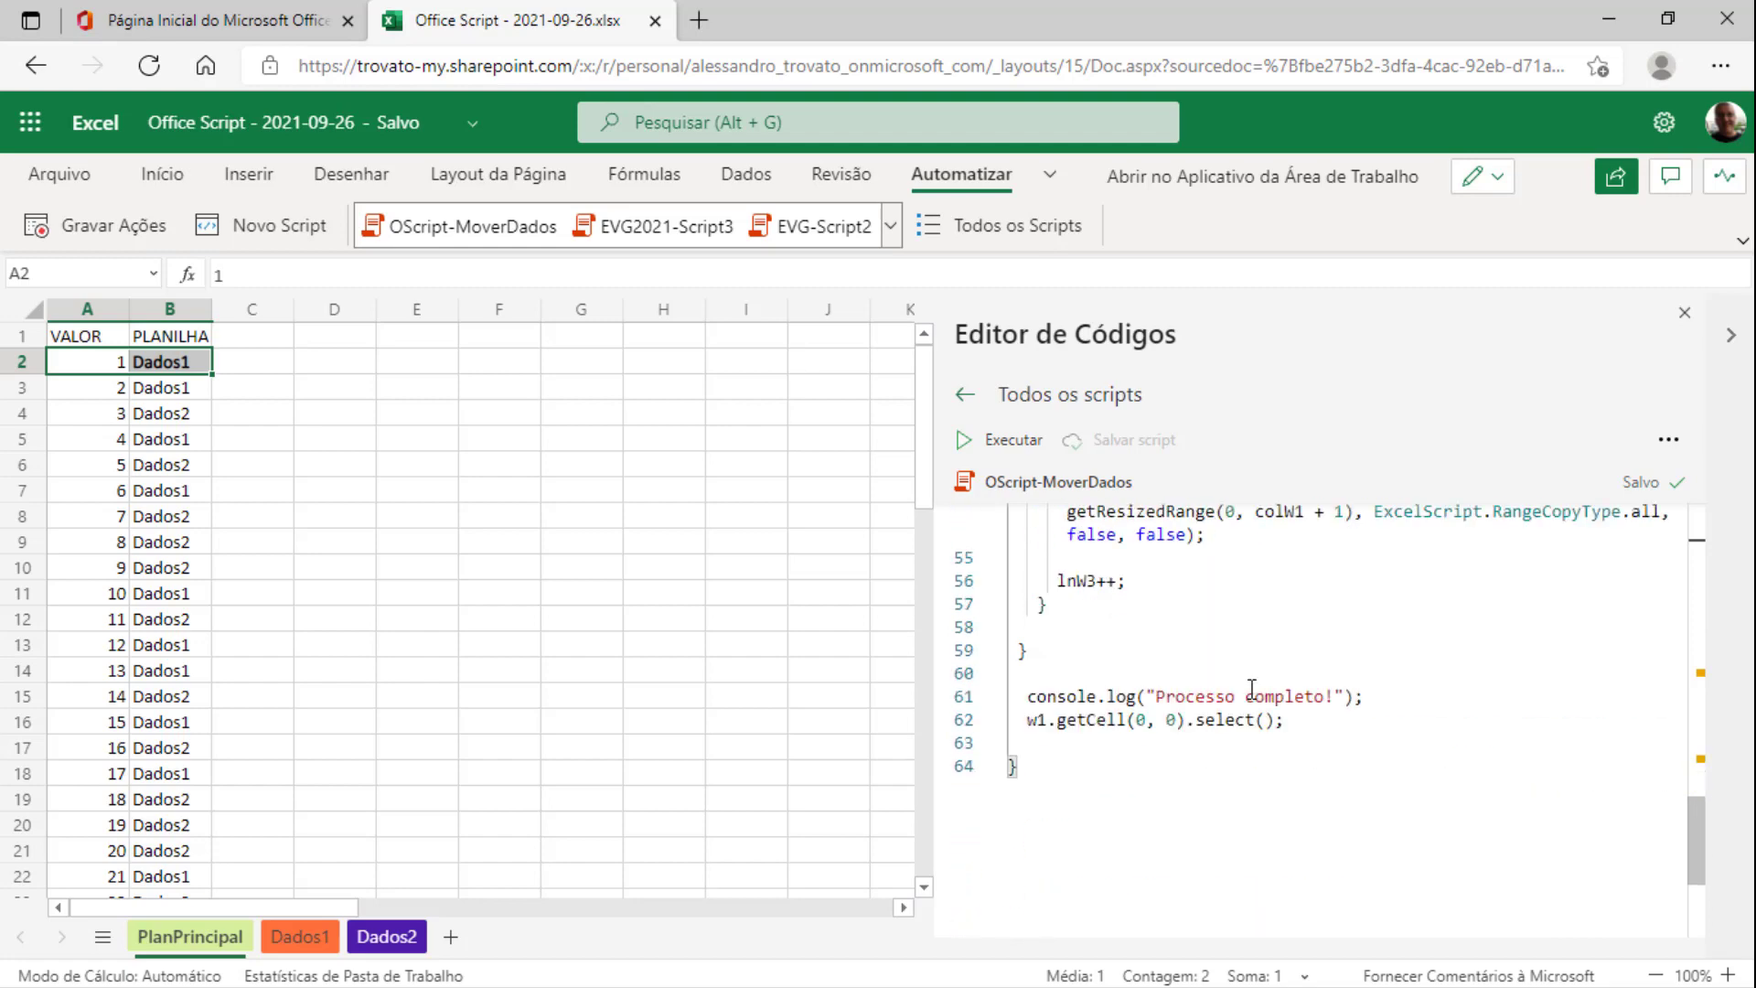
left_click(1040, 635)
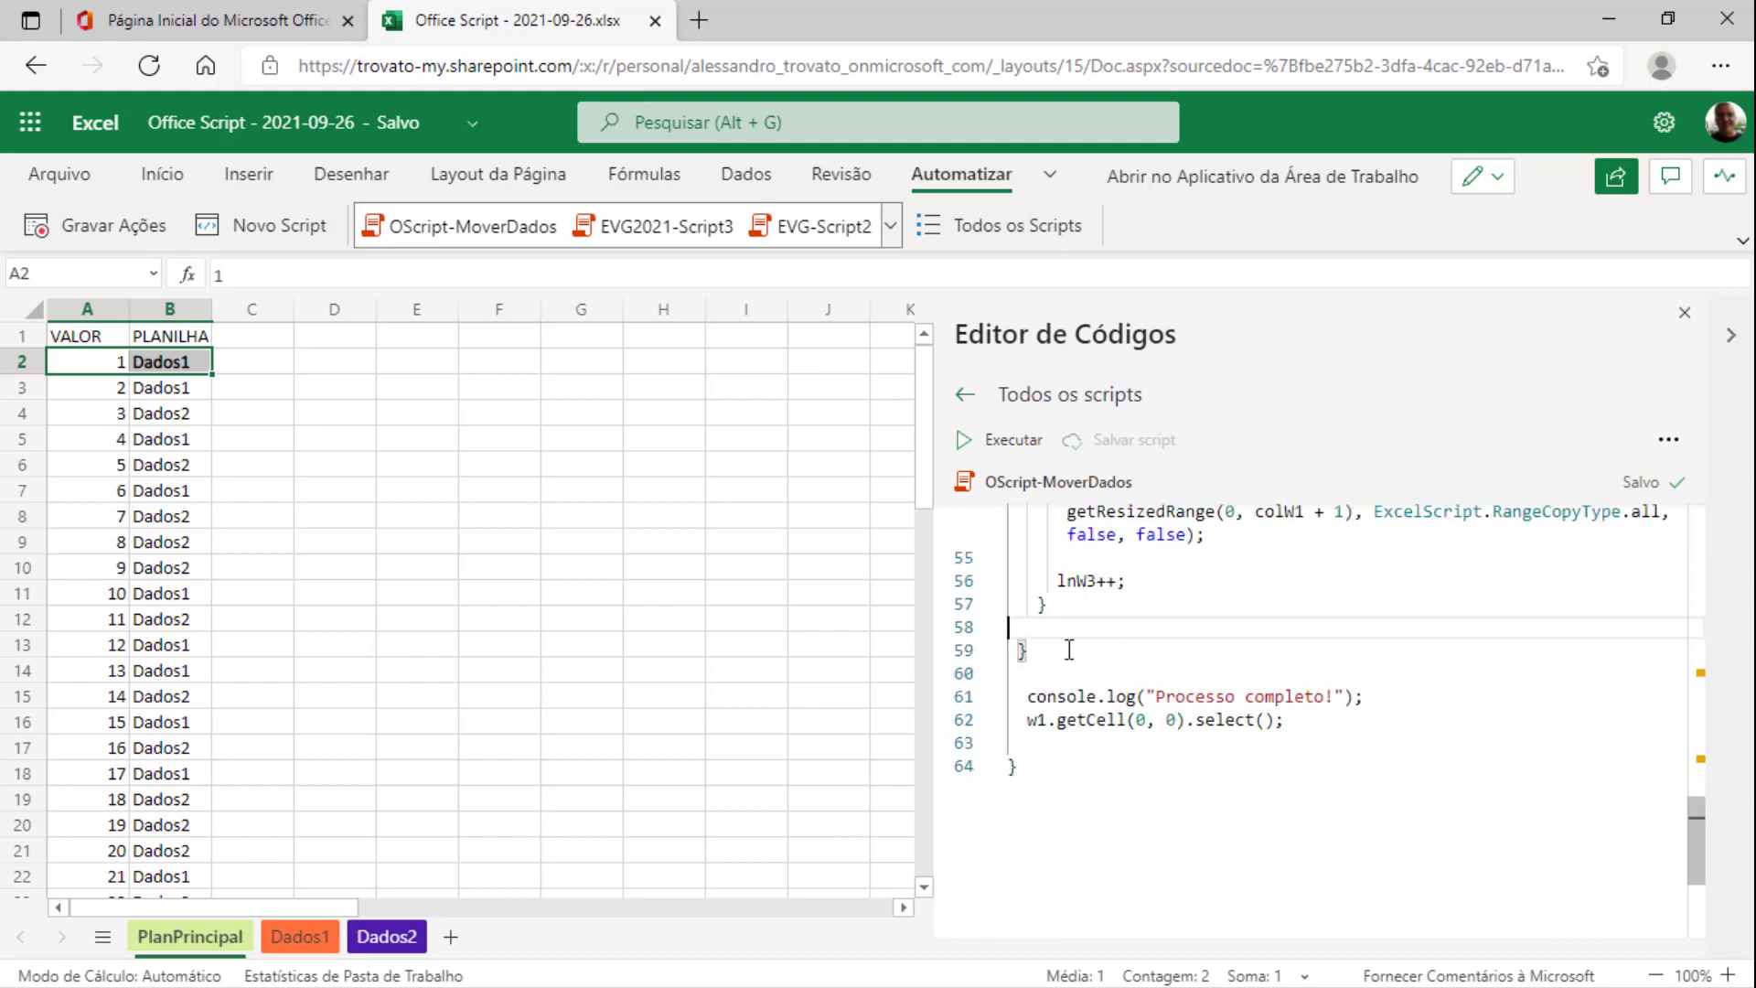
scroll(1070, 649, "up", 4)
scroll(1075, 650, "up", 3)
scroll(1088, 654, "up", 3)
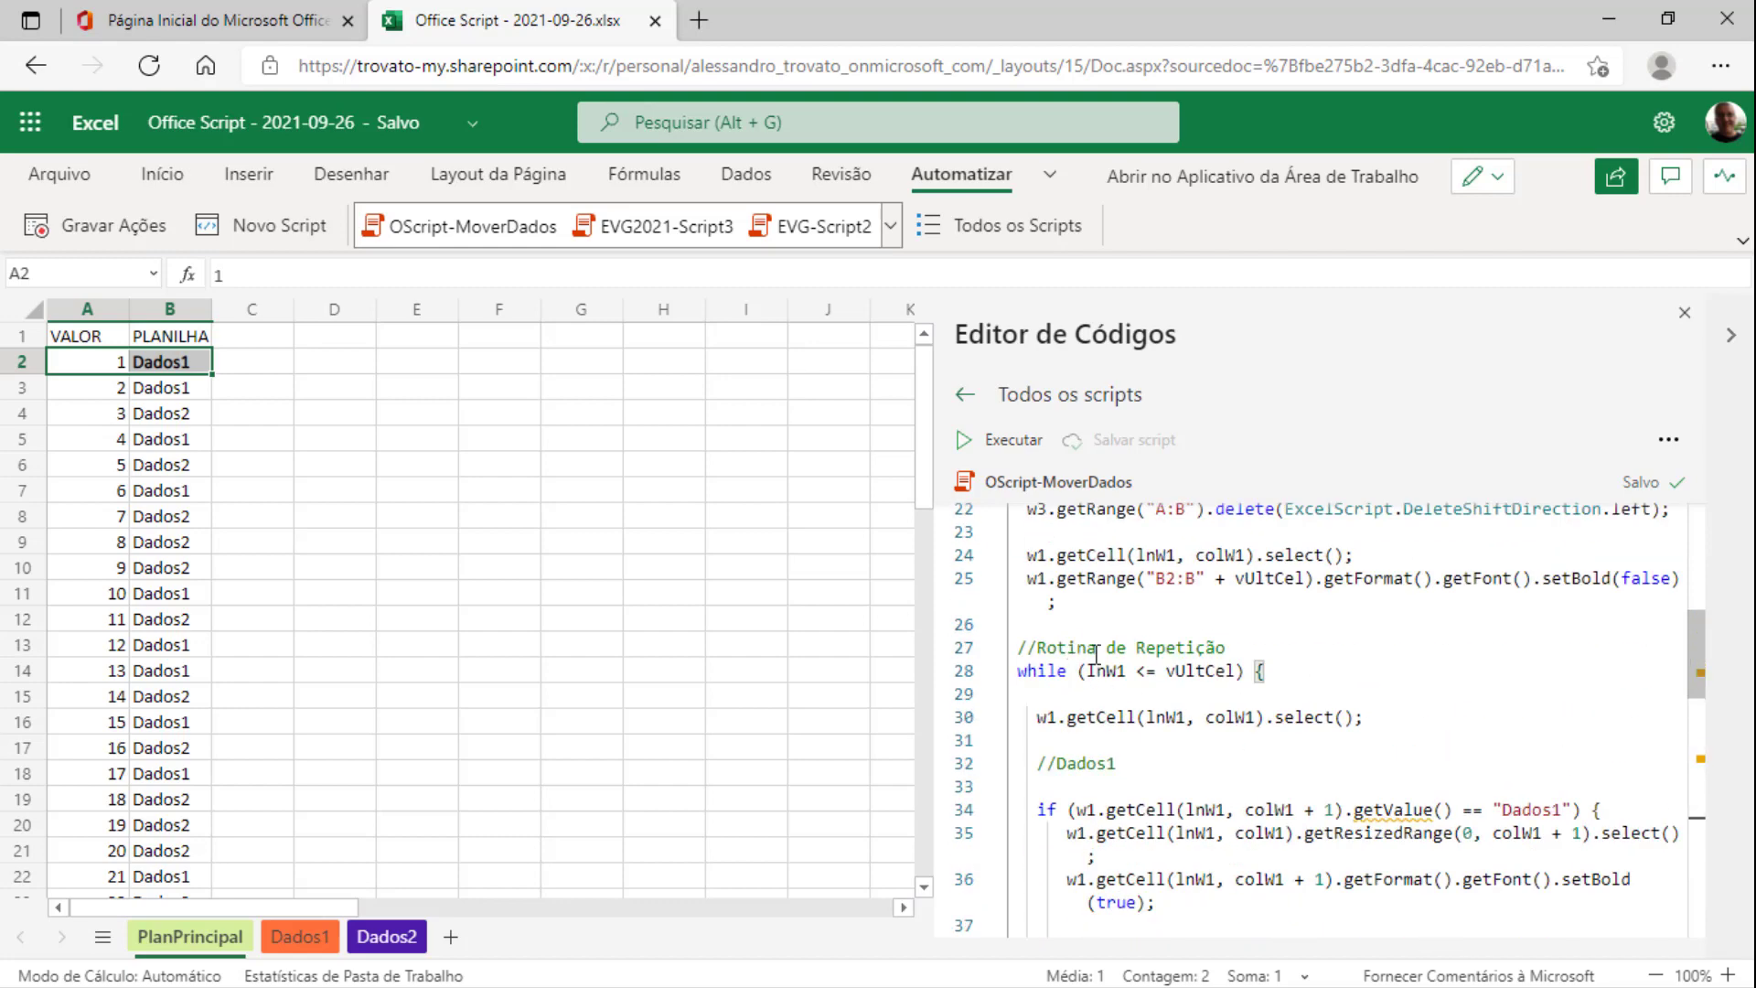
double_click(1112, 675)
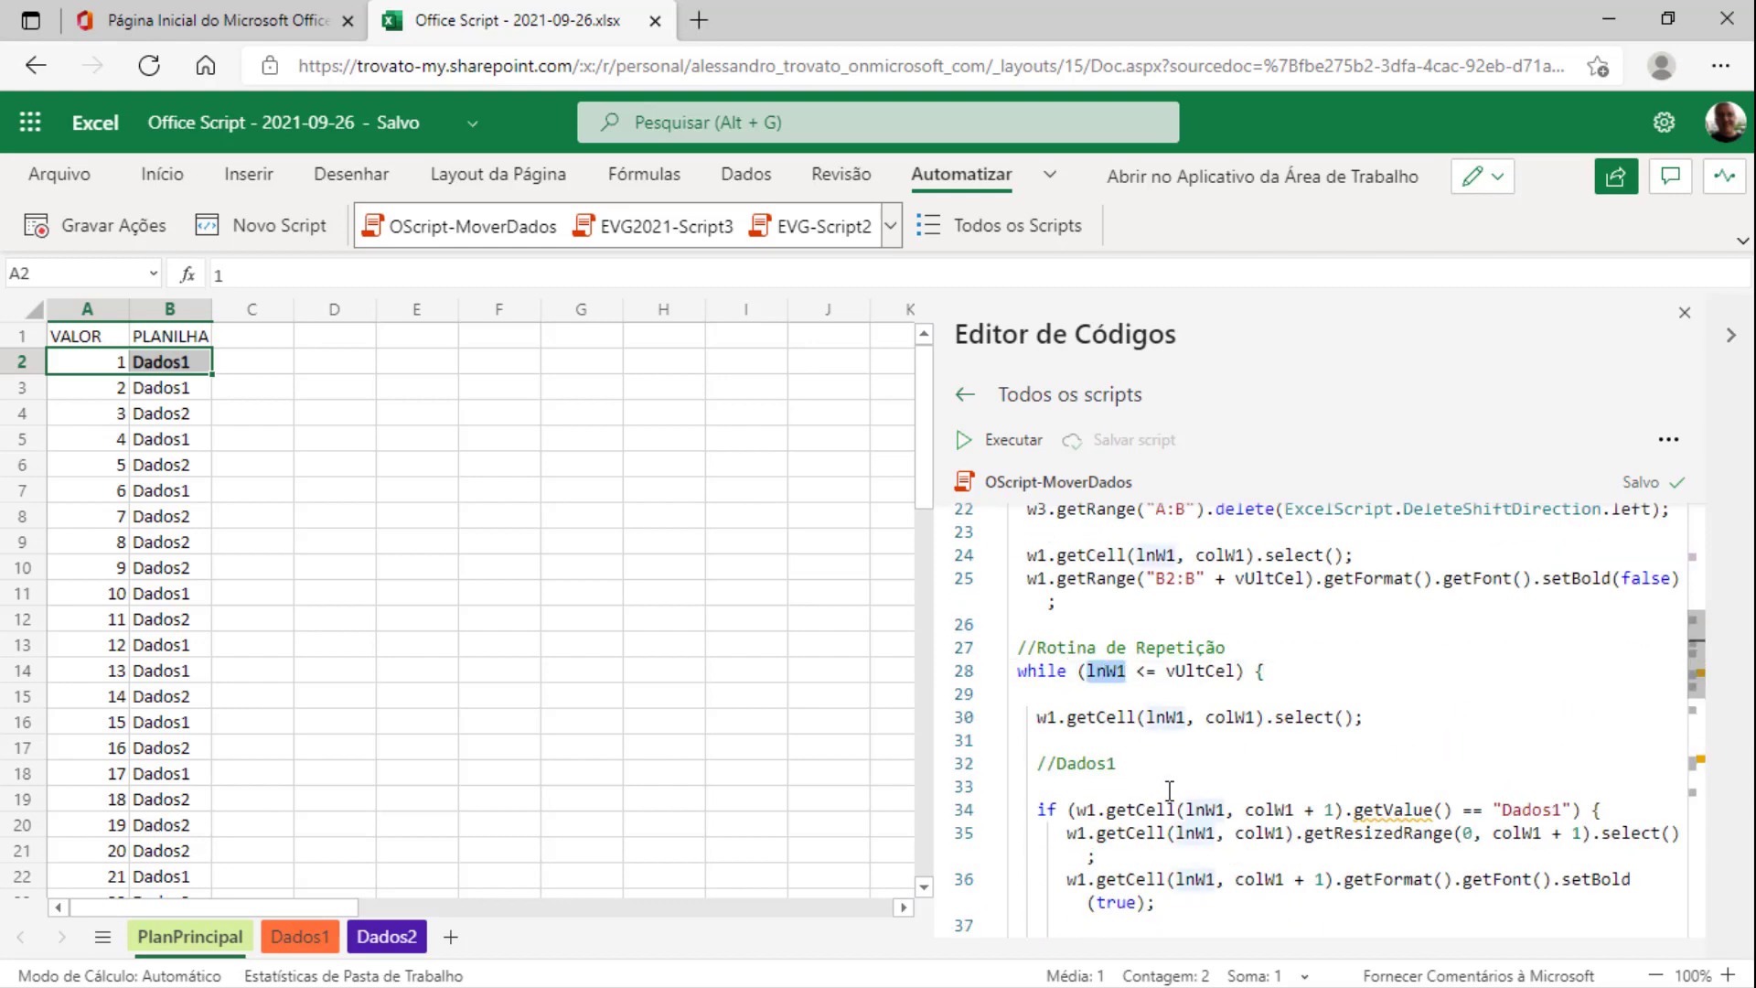
scroll(1169, 794, "down", 2)
scroll(1164, 800, "down", 2)
scroll(1154, 773, "down", 6)
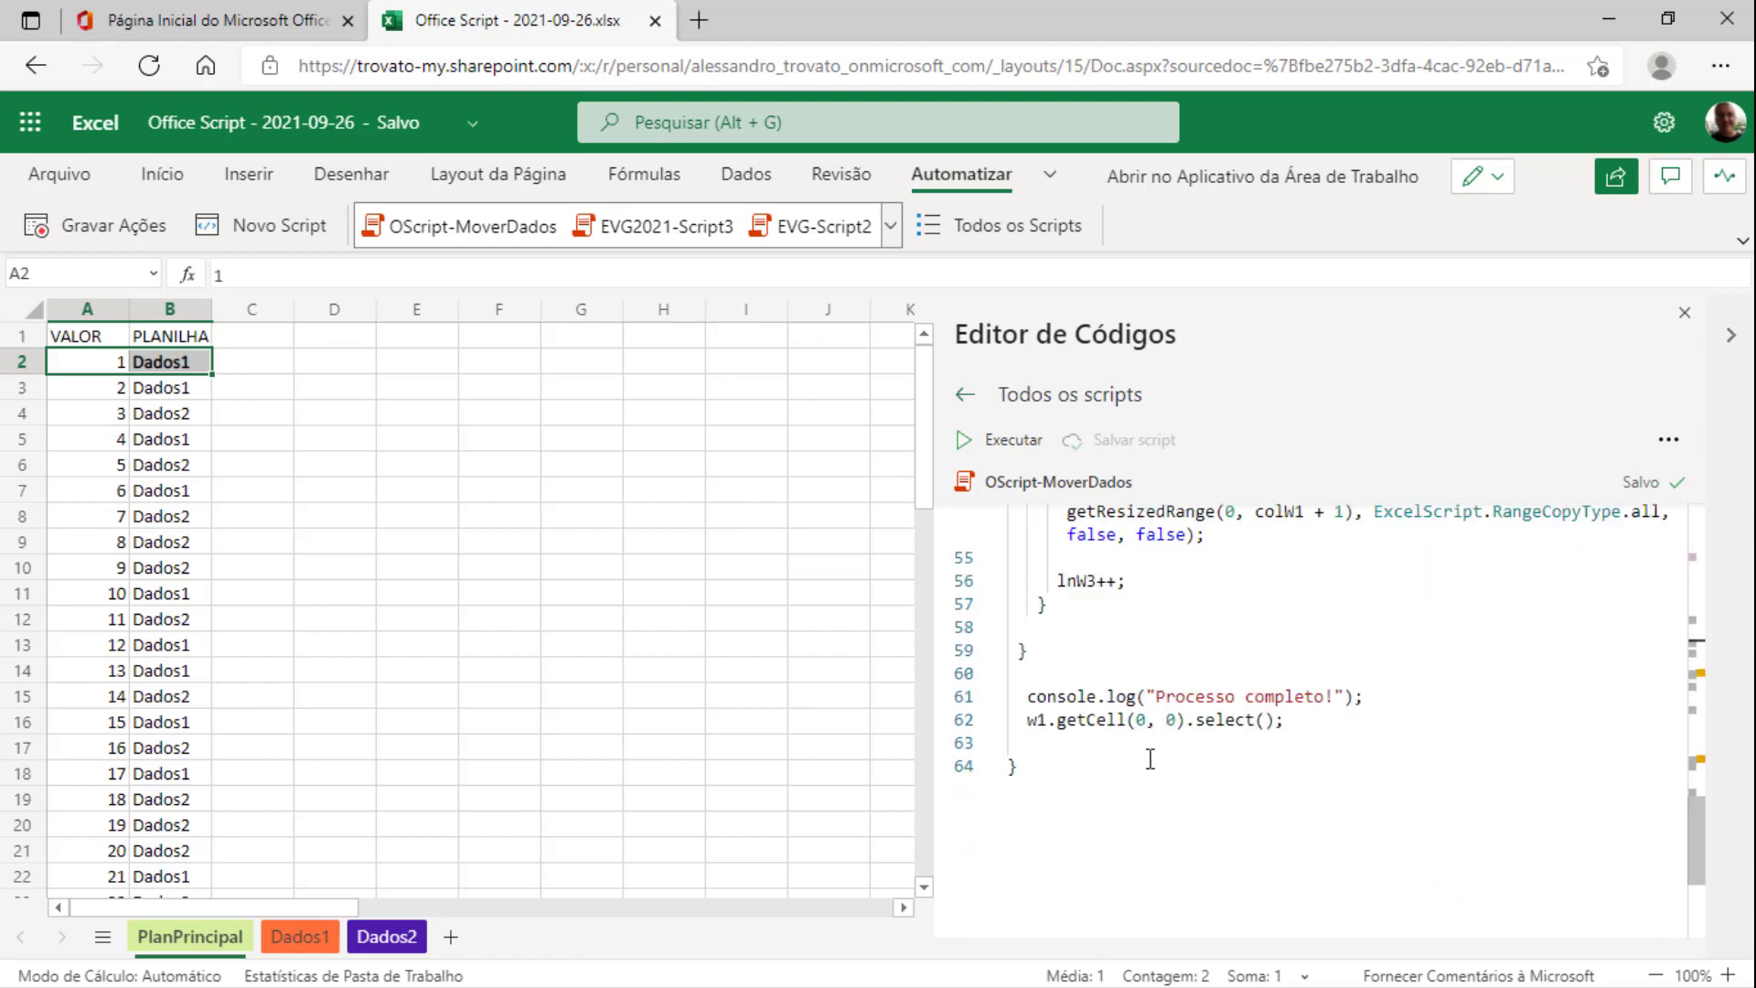
Type lnW1++ before the loop's closing brace and add spacing lines around it
left_click(1080, 637)
key("BackSpace")
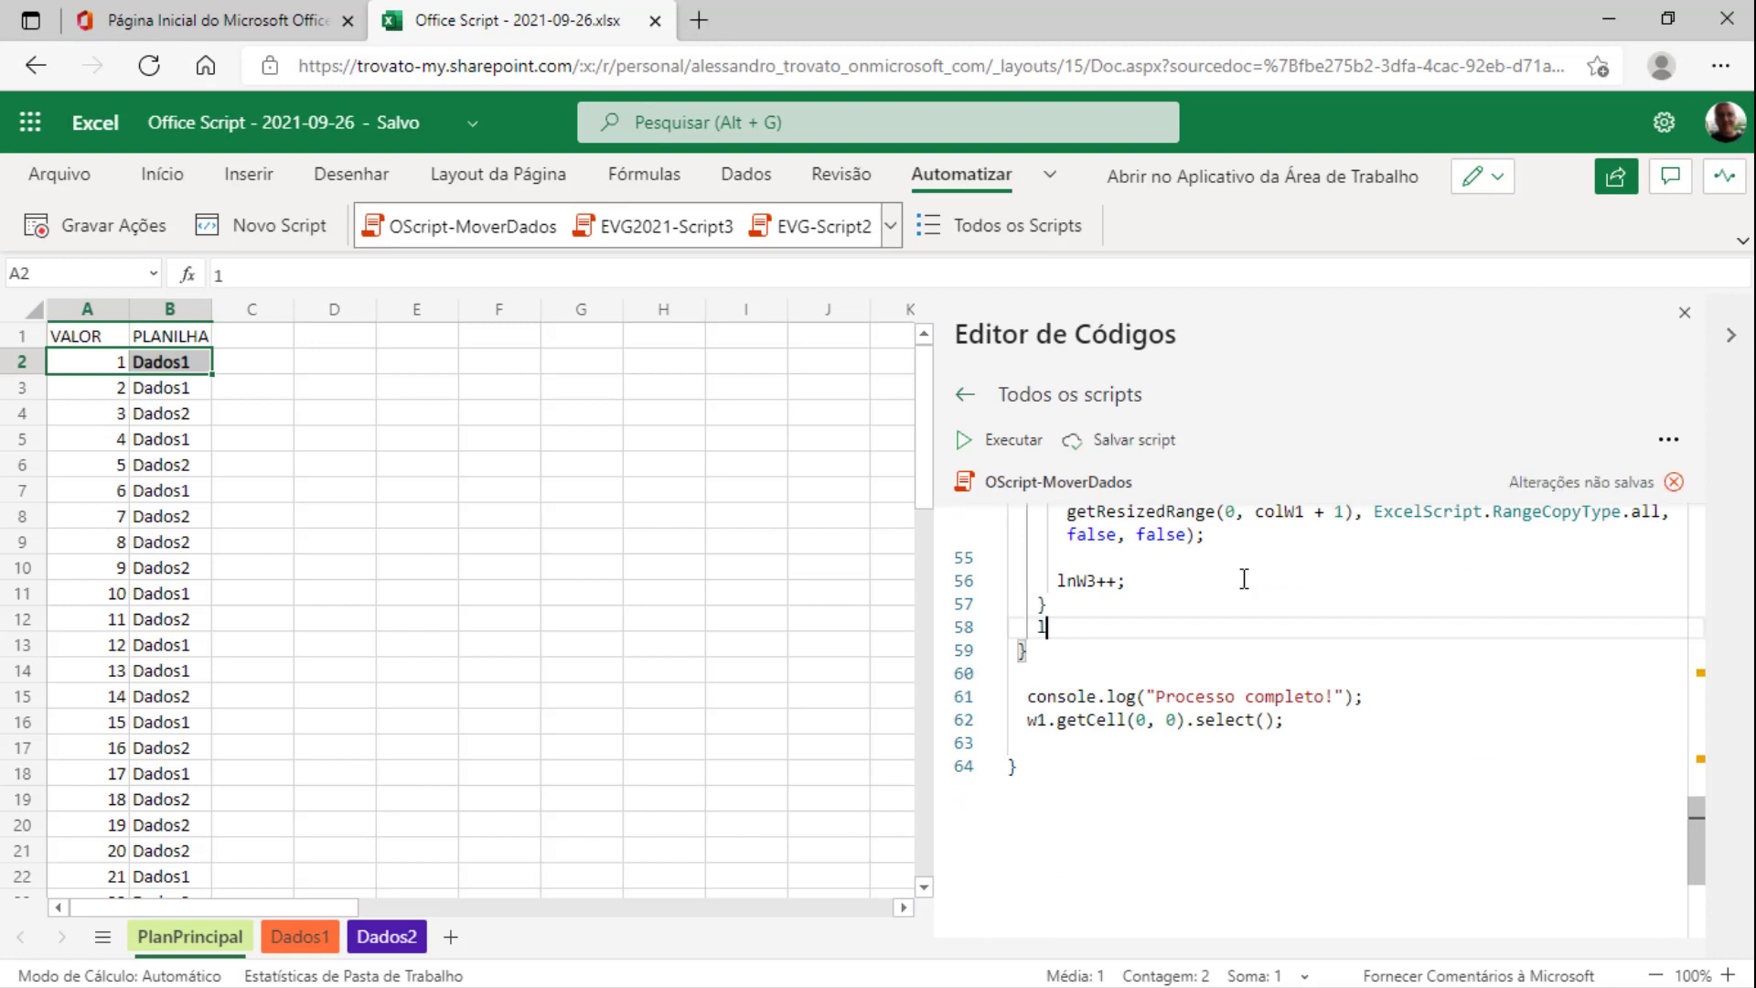
type("lnW1++;")
key("Home")
key("Return")
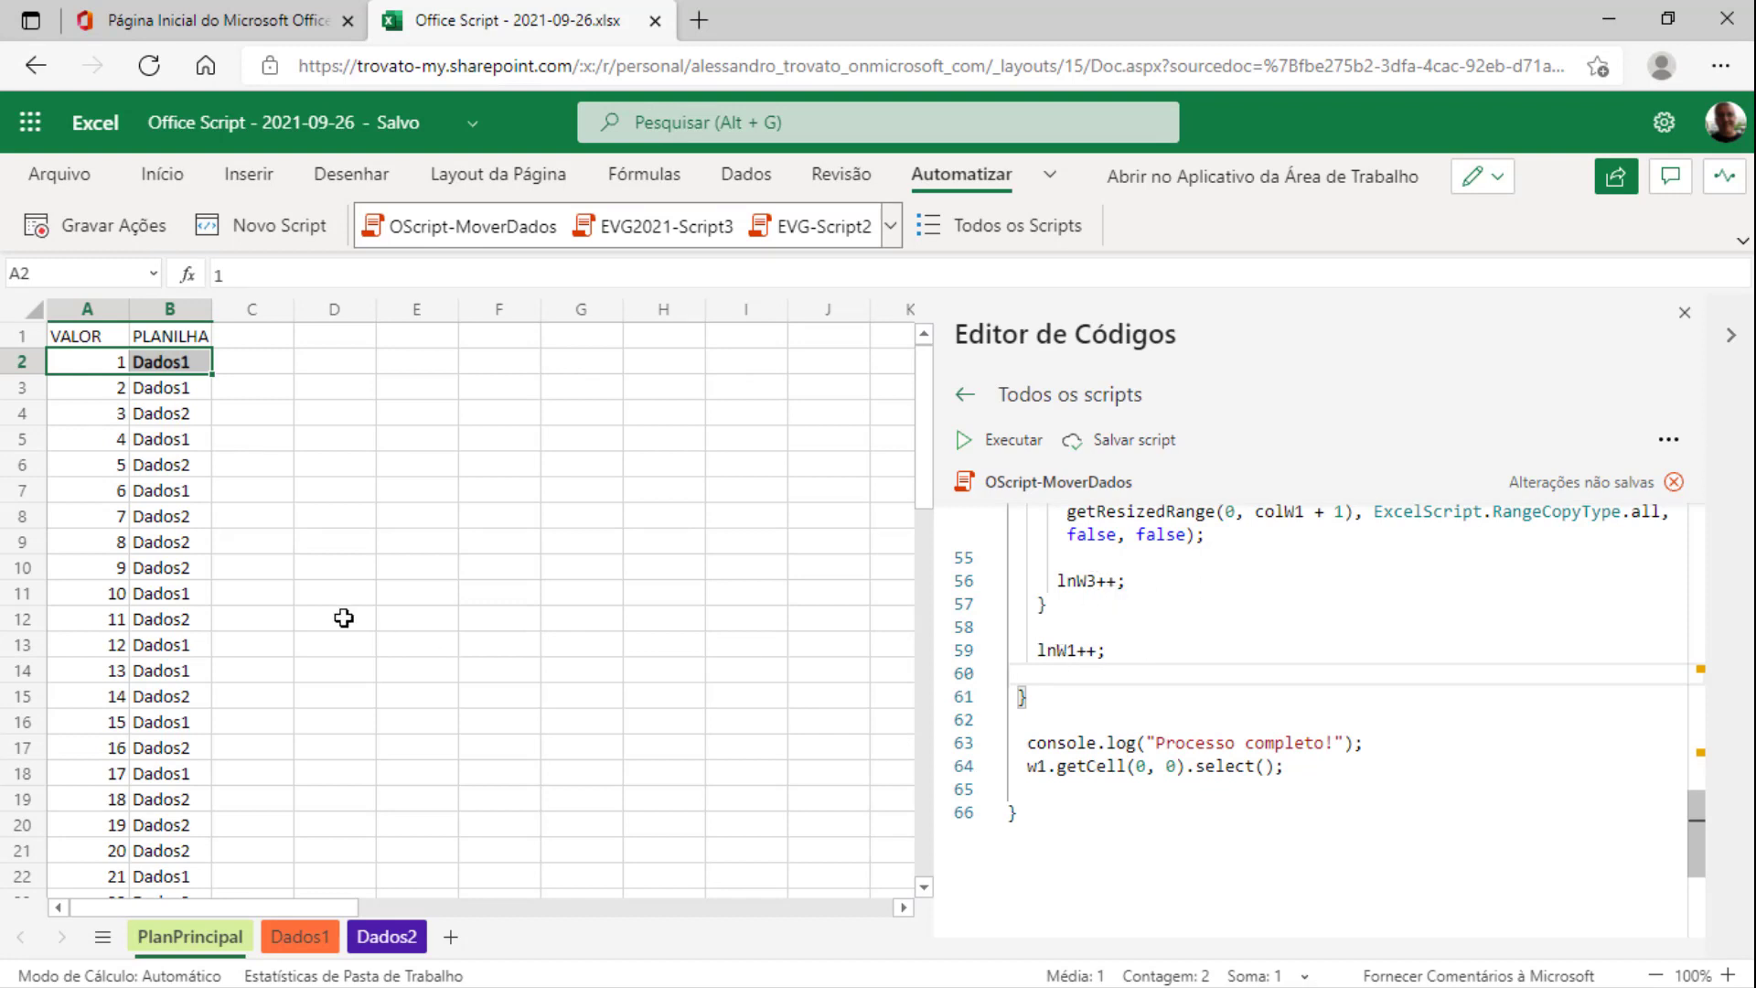
Clear the previously copied data from columns A and B on the Dados1 sheet
left_click(165, 362)
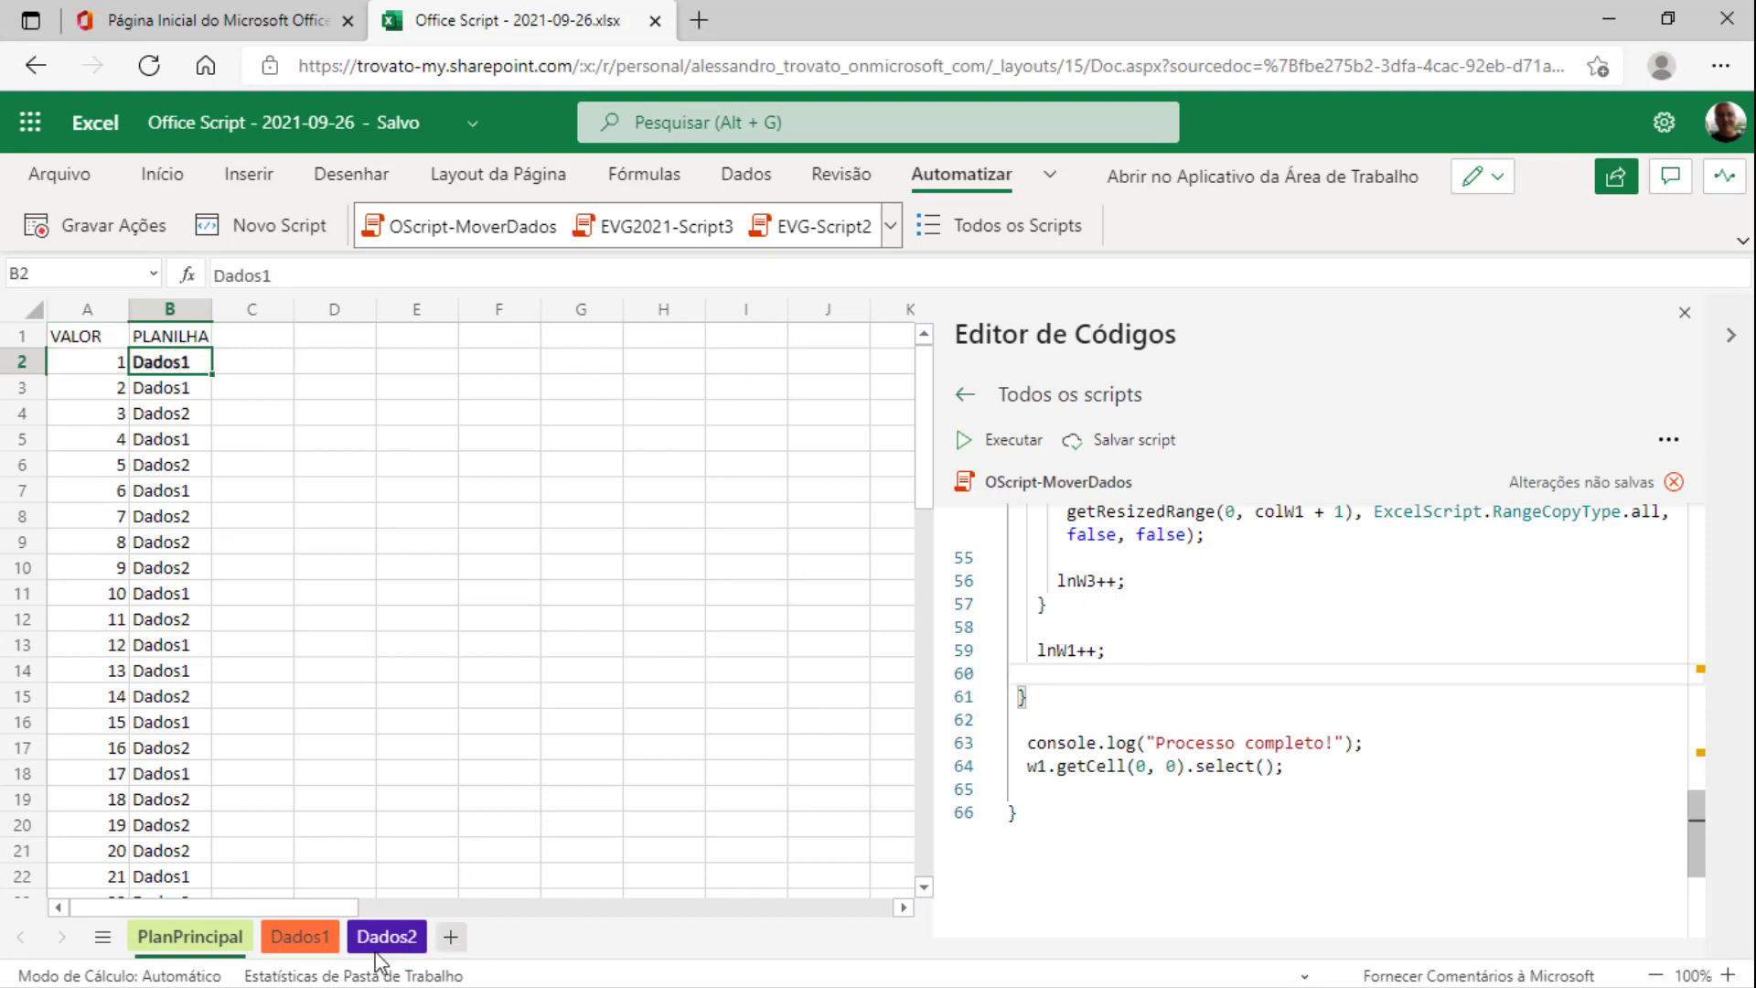
left_click(300, 936)
scroll(216, 798, "down", 4)
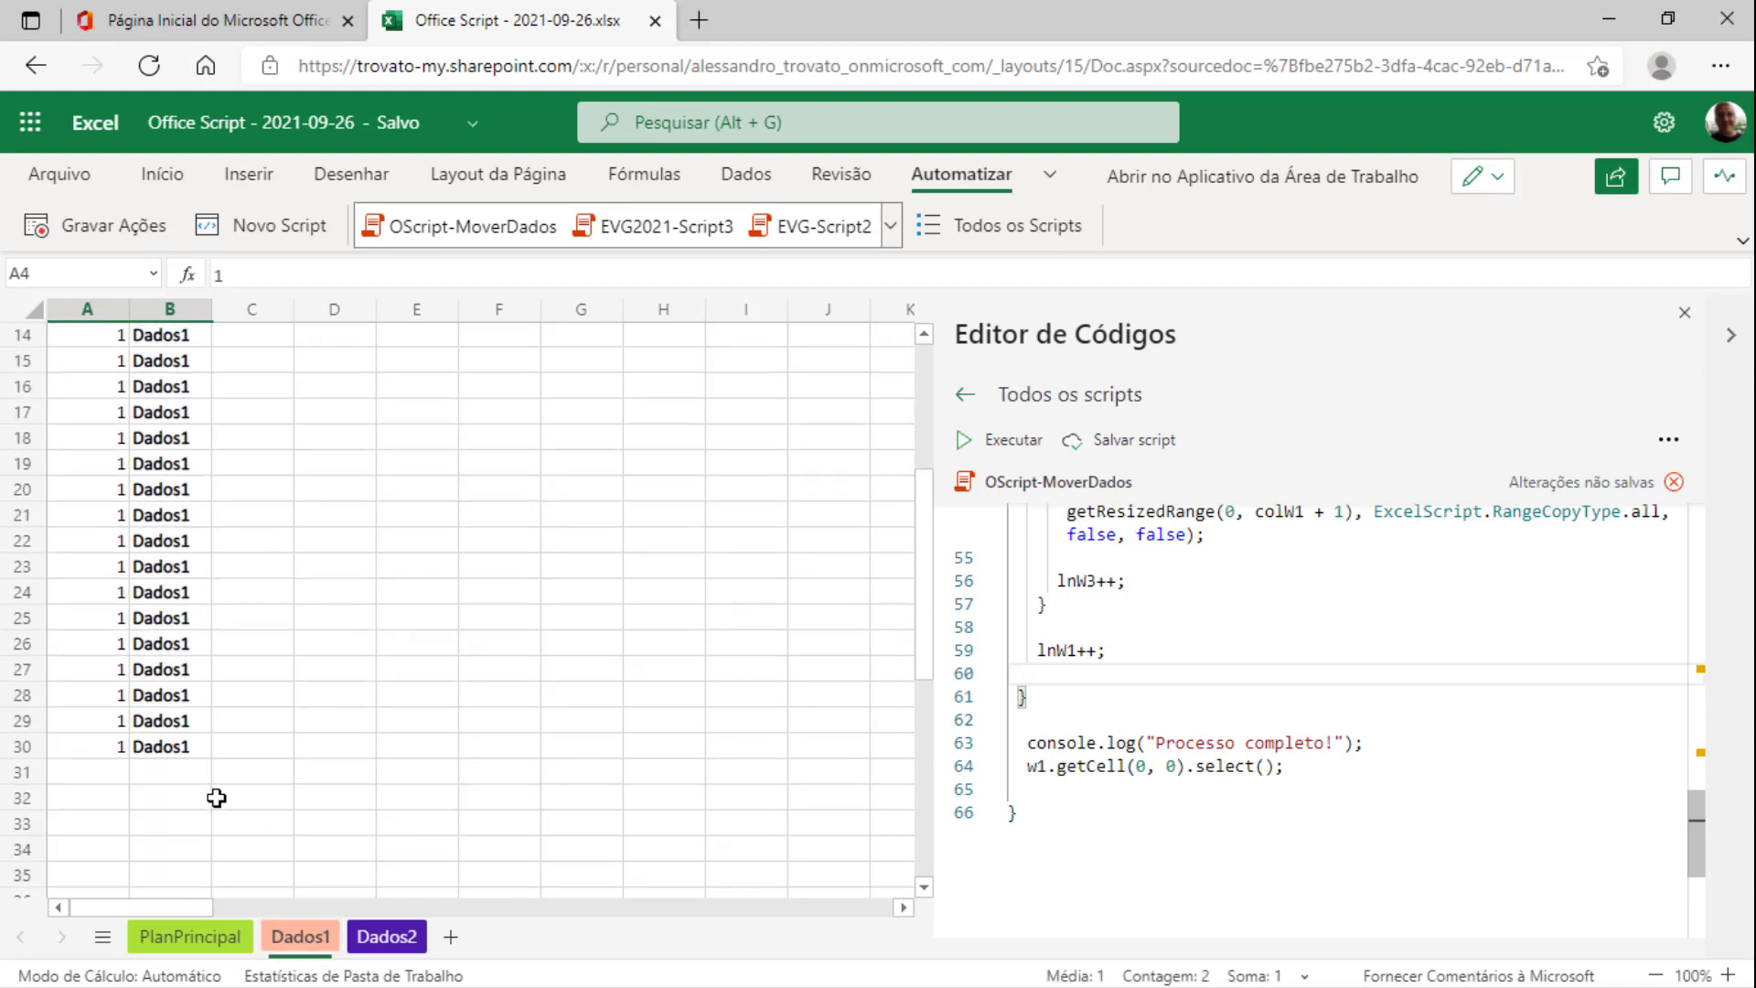
scroll(216, 798, "up", 2)
scroll(216, 798, "up", 3)
left_click_drag(170, 309, 99, 327)
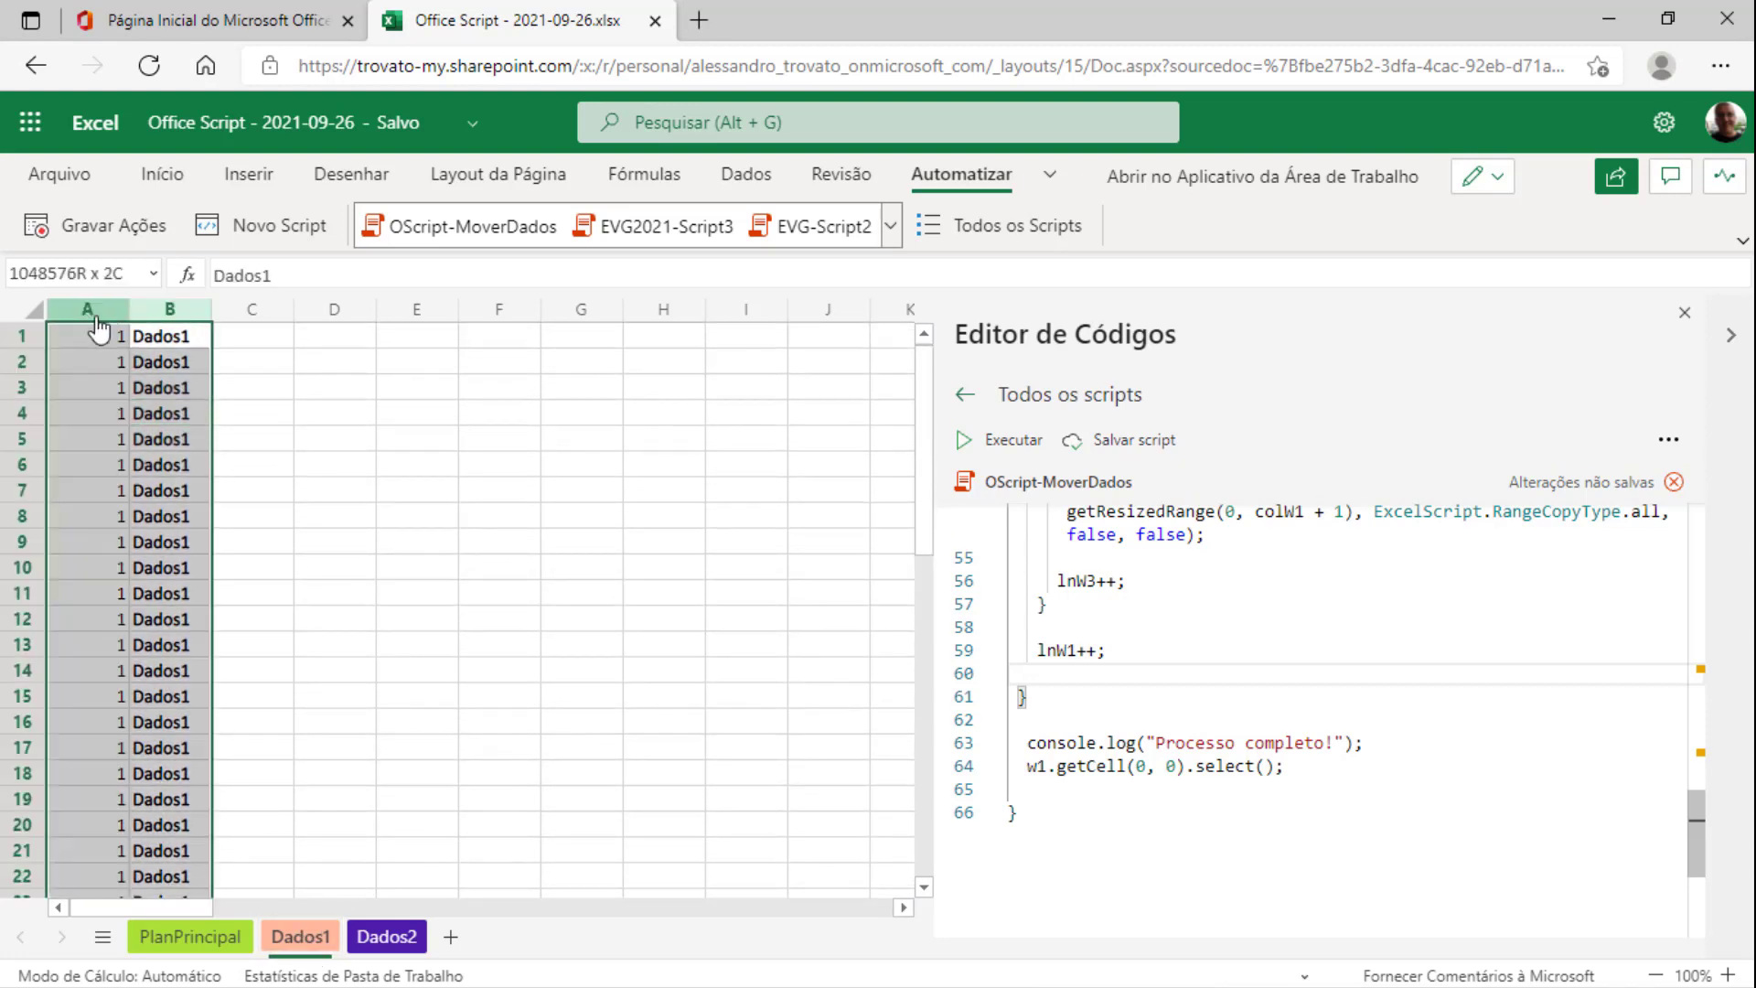
key("Delete")
left_click(256, 622)
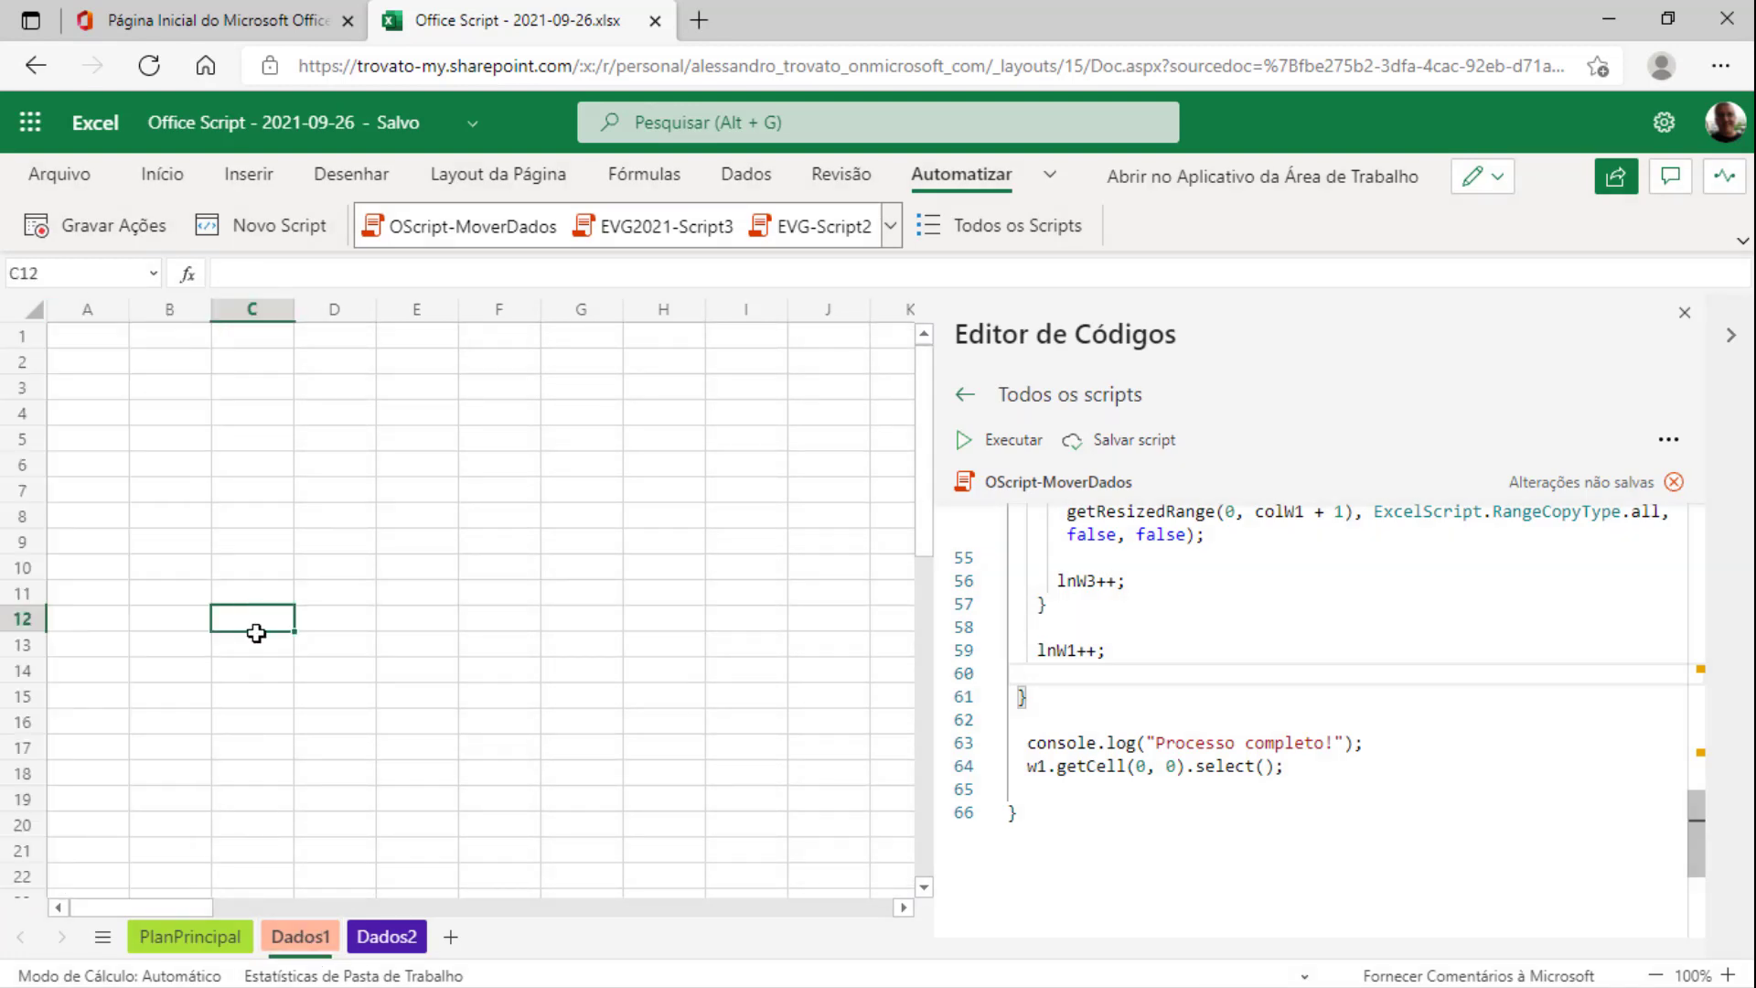
Return to PlanPrincipal and run OScript-MoverDados from the Code Editor
left_click(190, 936)
left_click(194, 464)
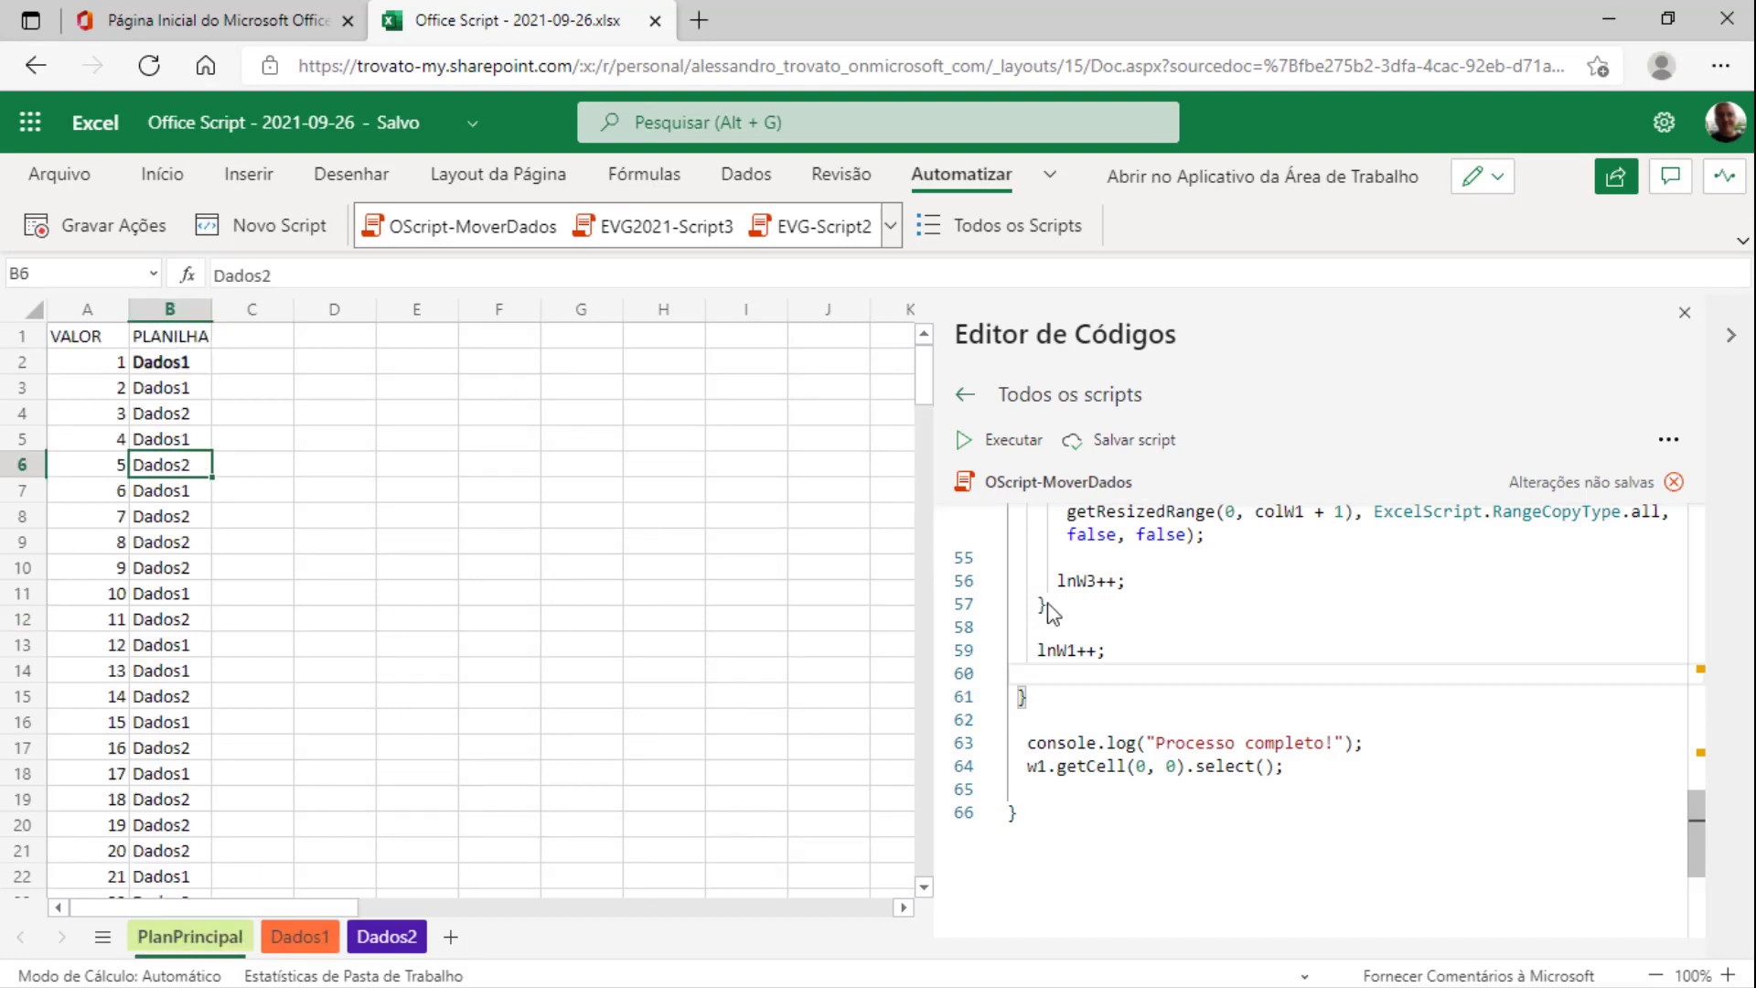
left_click(1160, 600)
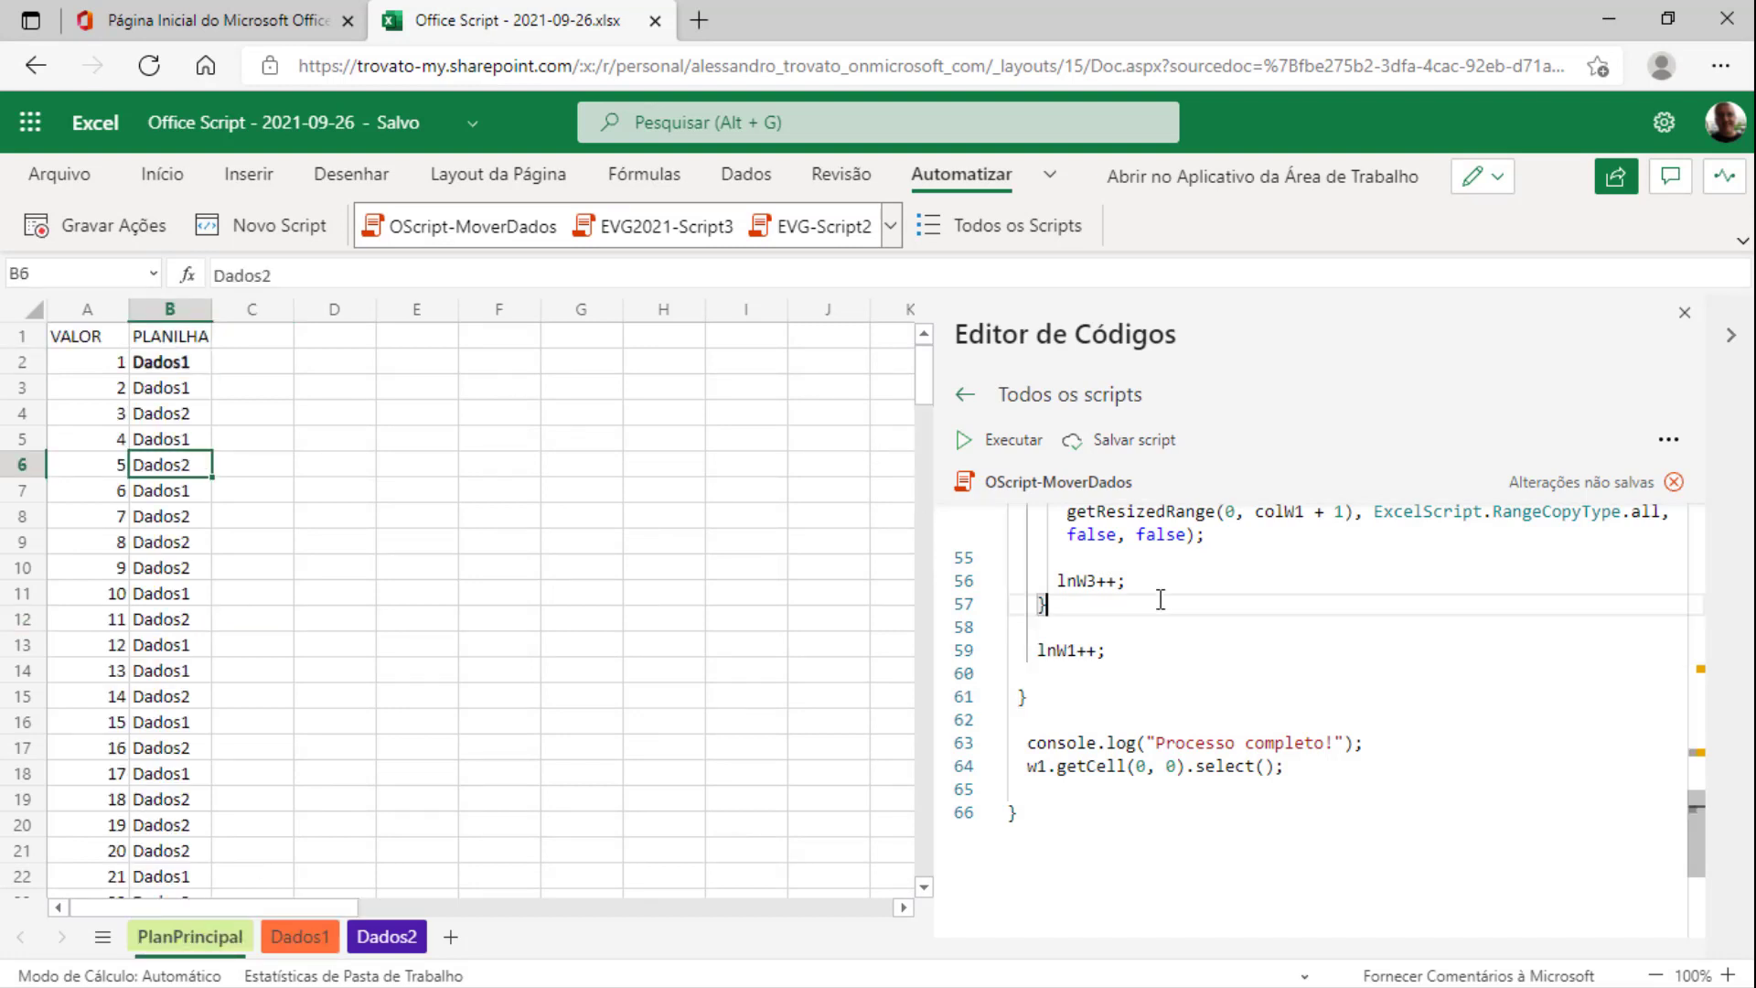
left_click(1014, 448)
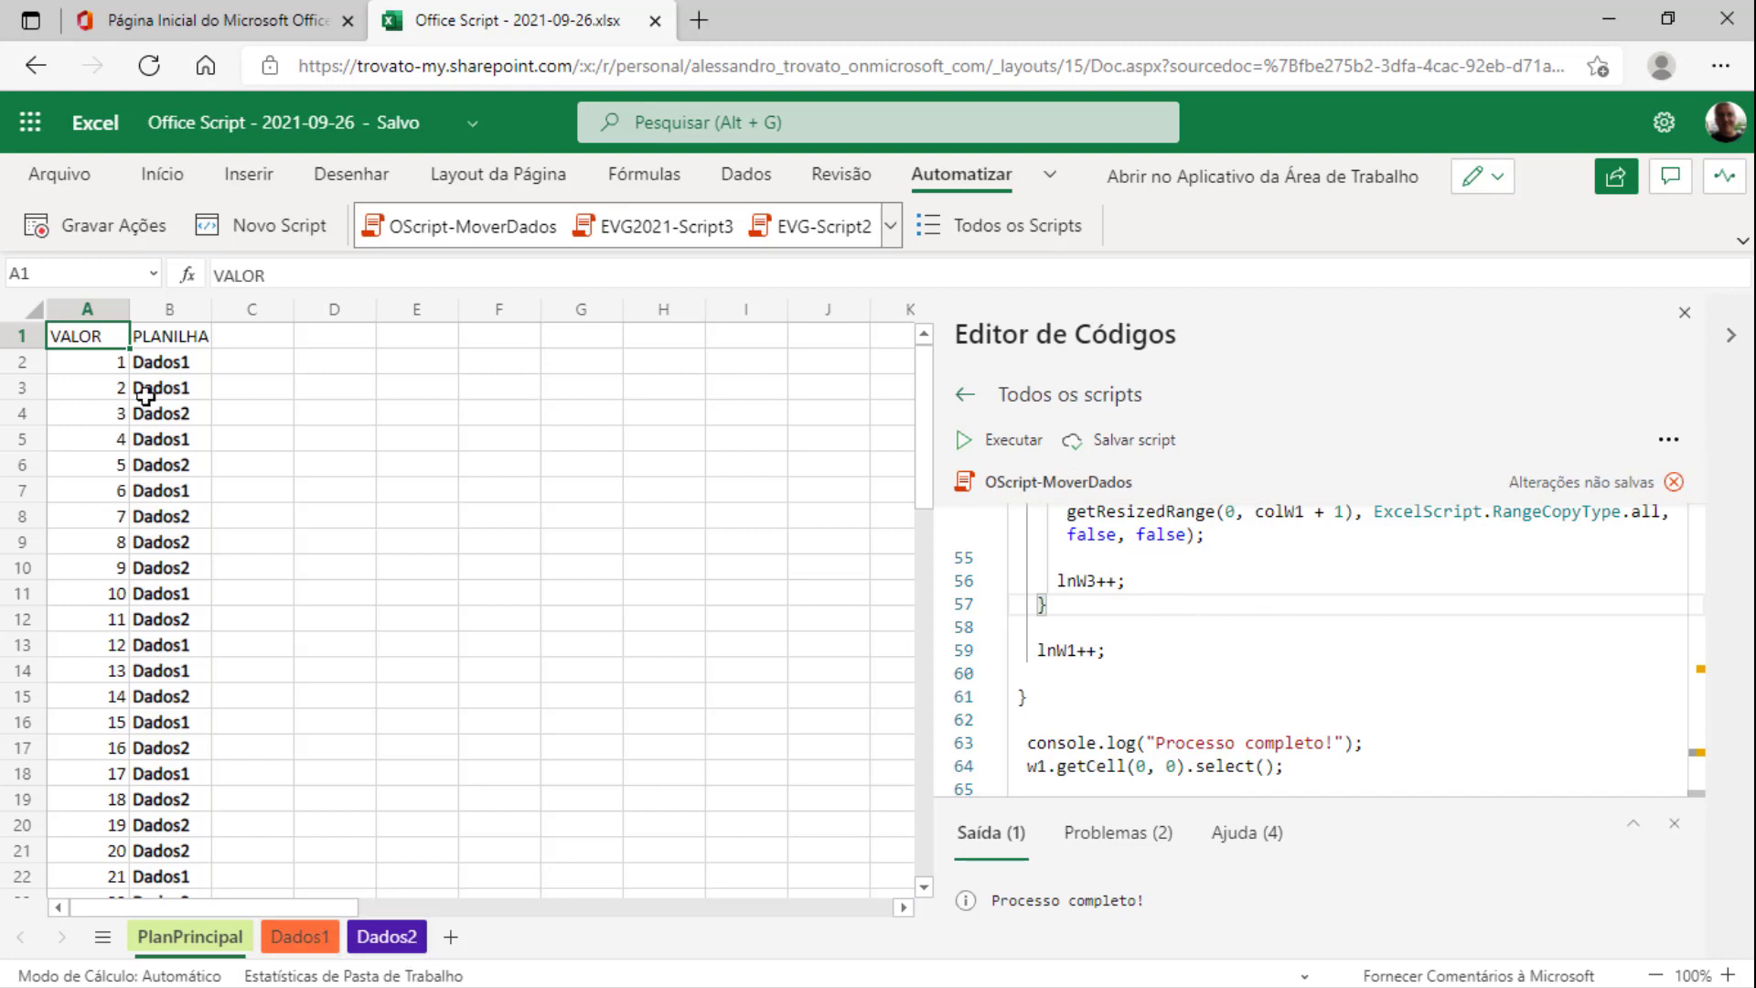
left_click(309, 933)
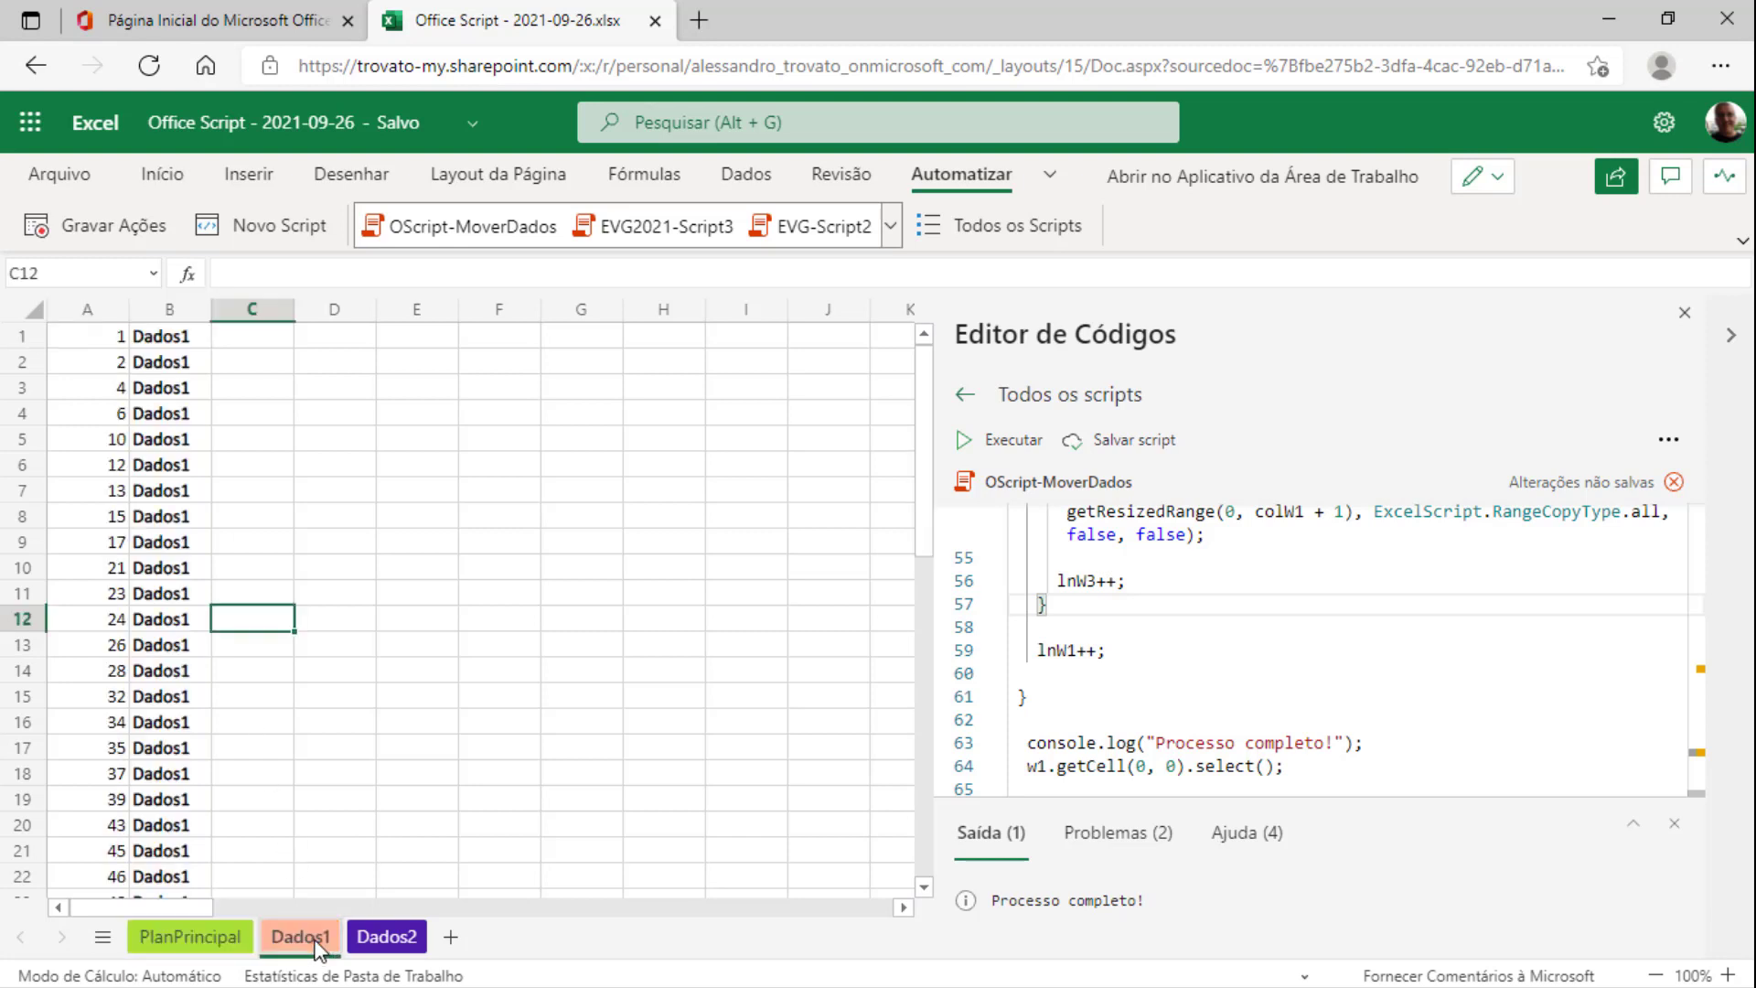
scroll(154, 741, "down", 5)
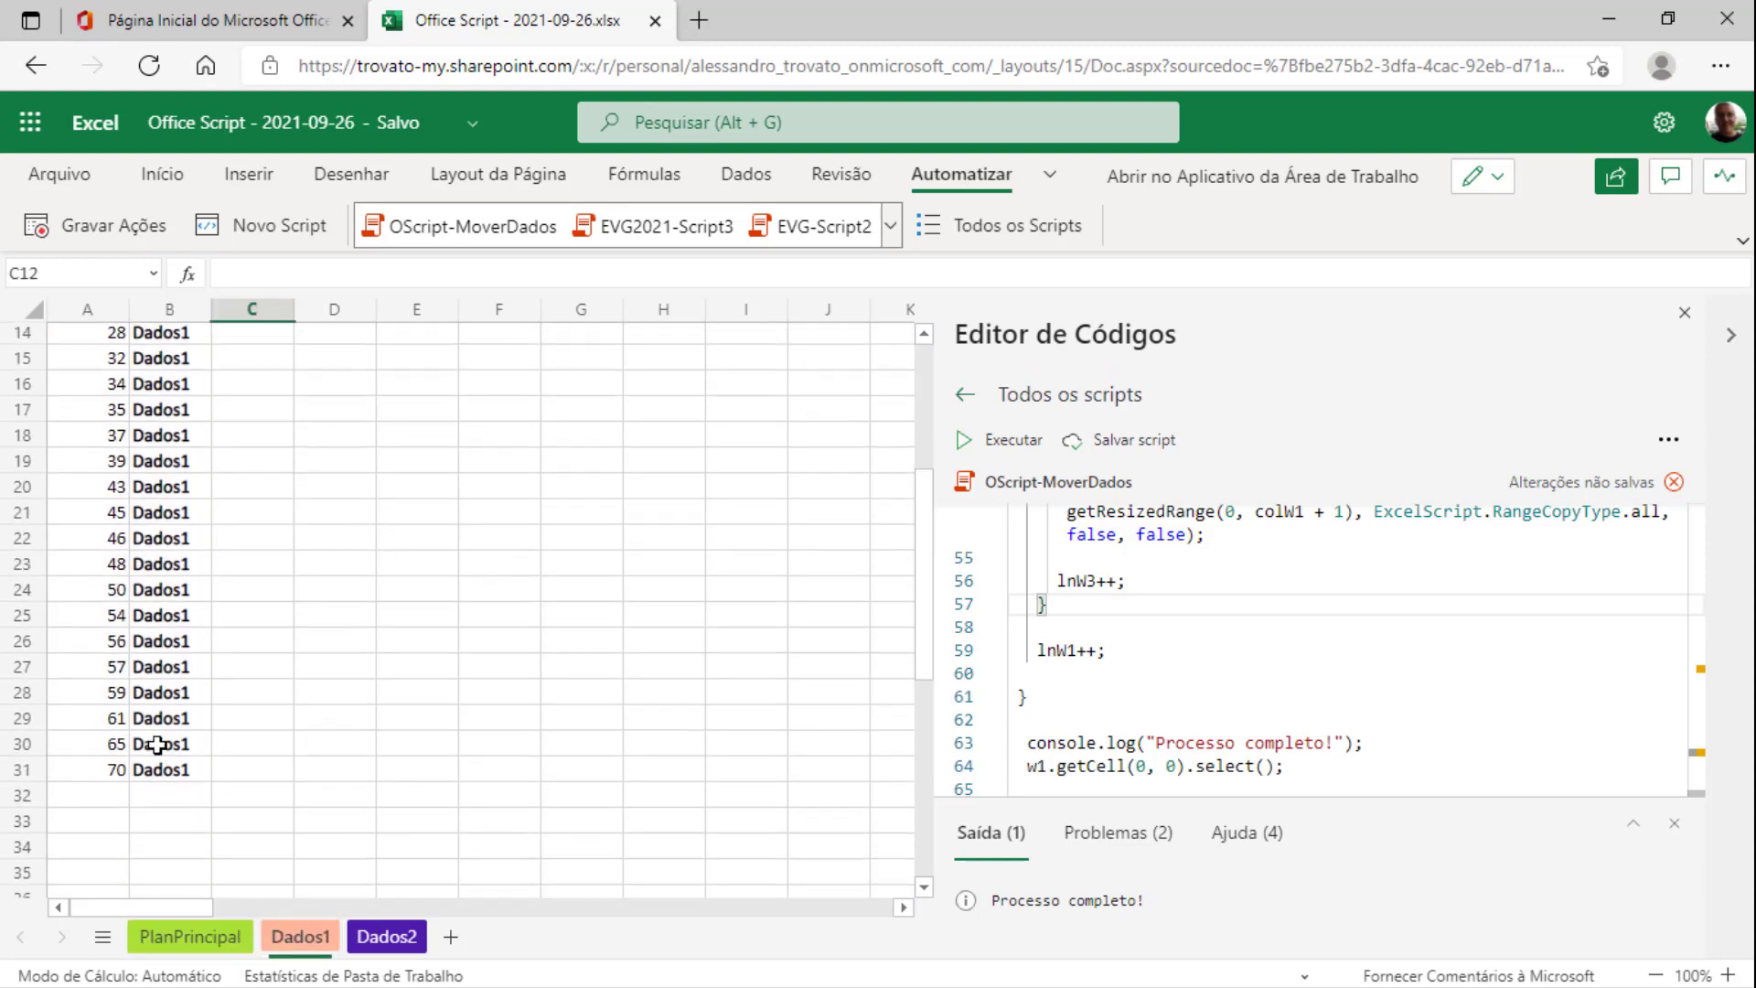
scroll(154, 741, "down", 1)
scroll(151, 677, "up", 5)
scroll(151, 677, "up", 1)
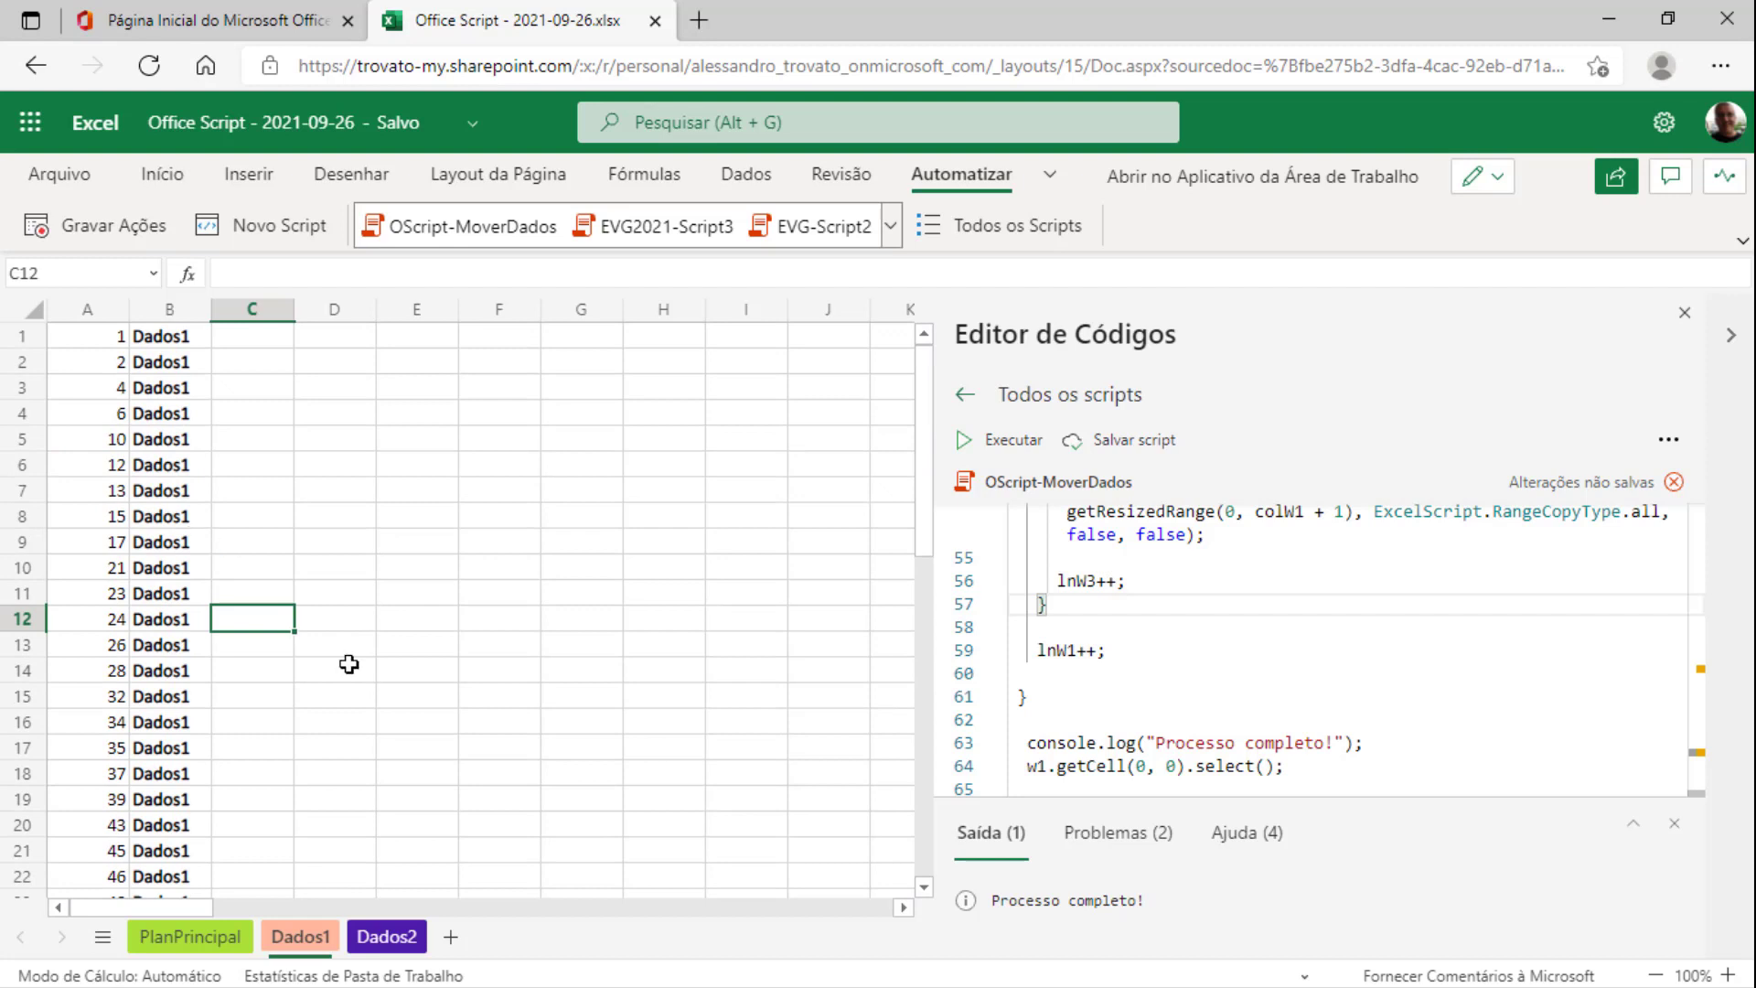
left_click(398, 930)
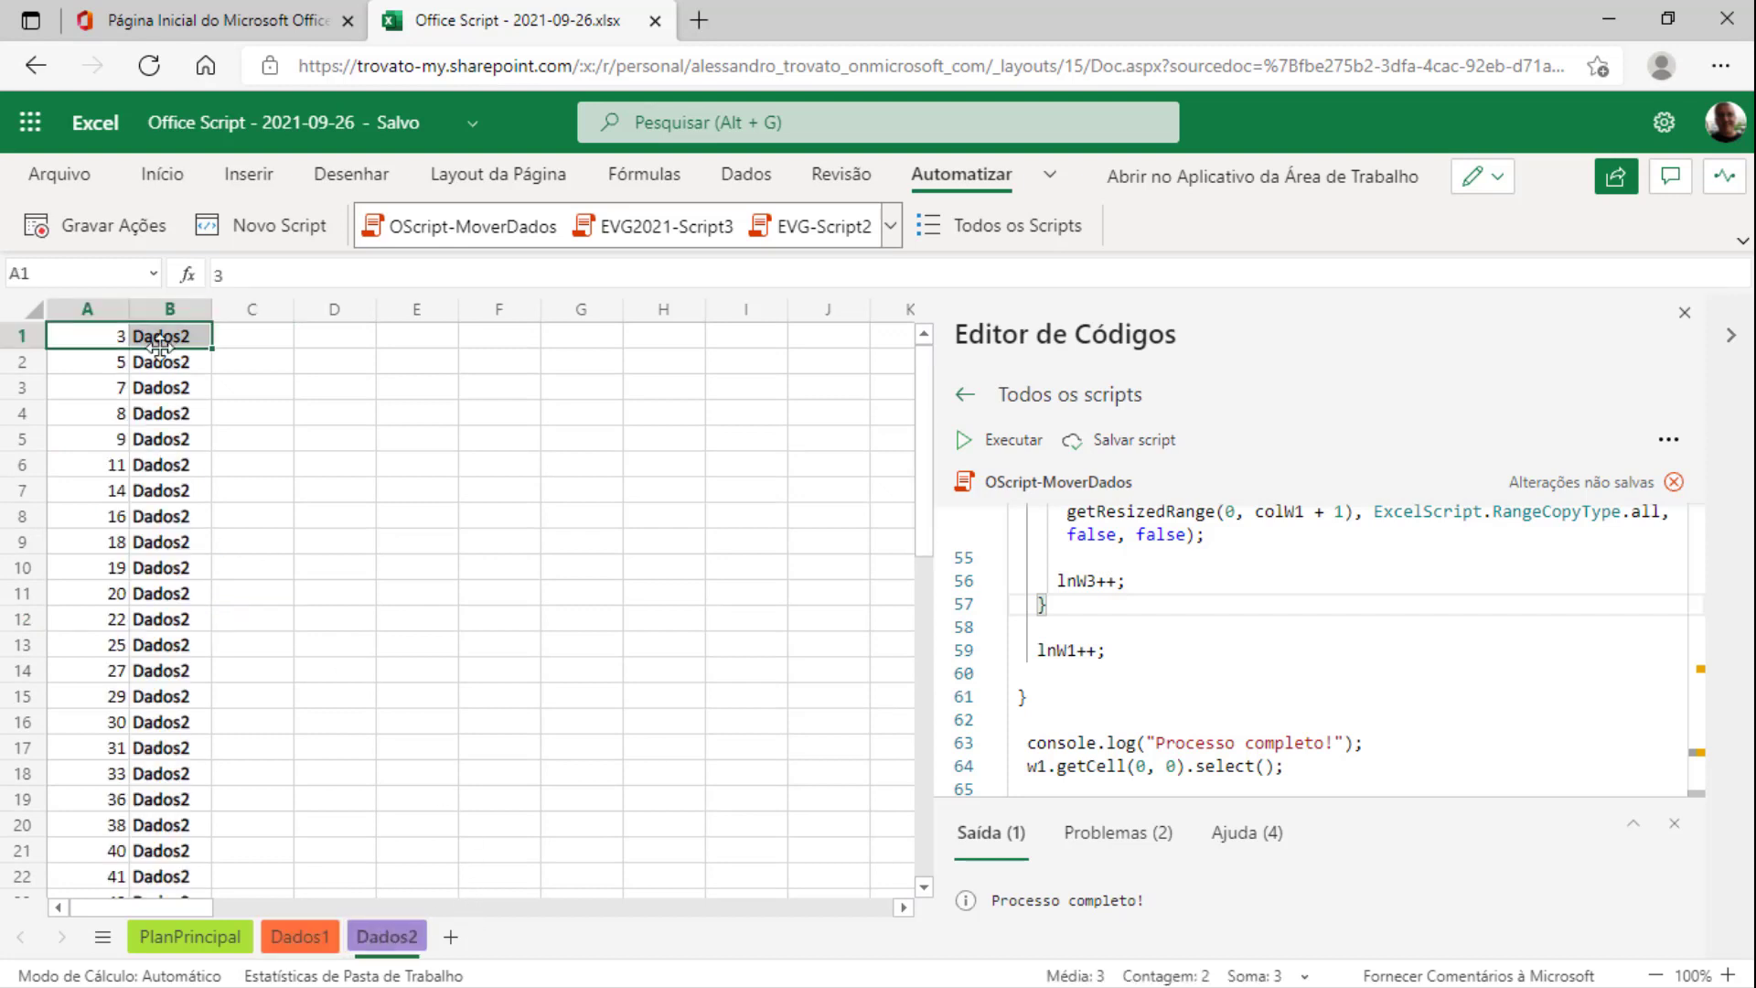
left_click(161, 364)
scroll(186, 631, "down", 3)
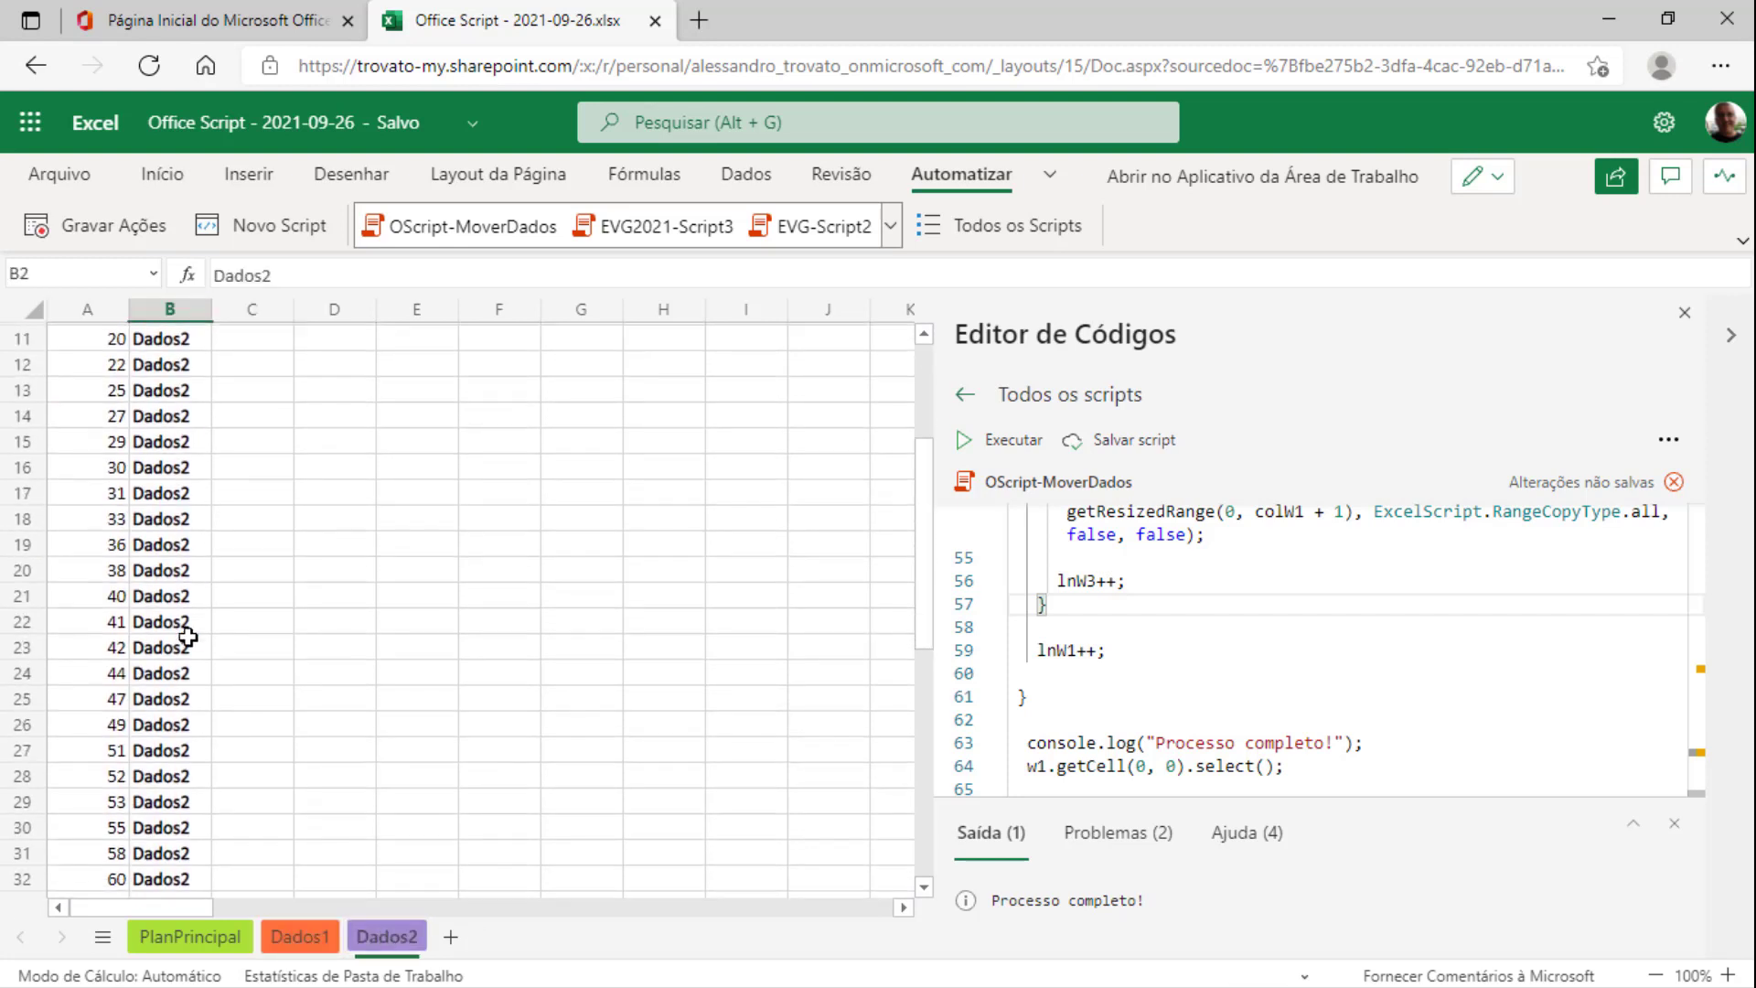
scroll(188, 640, "down", 2)
scroll(187, 640, "down", 1)
scroll(186, 651, "up", 7)
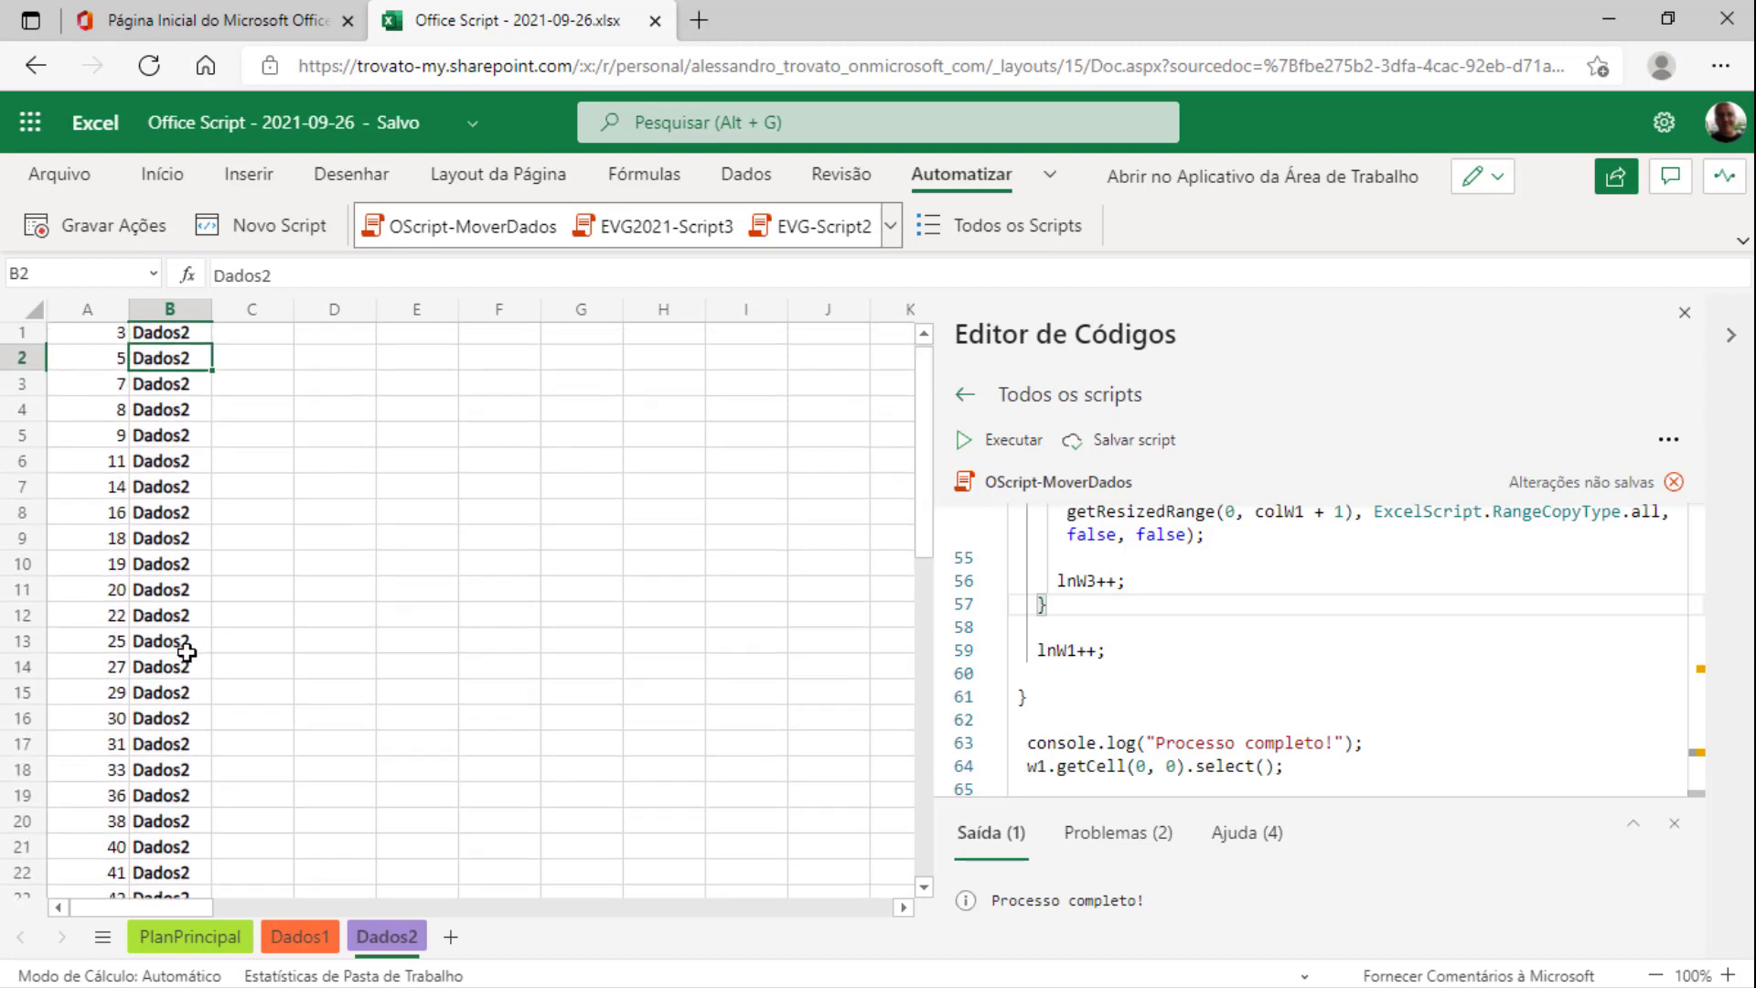
left_click(299, 936)
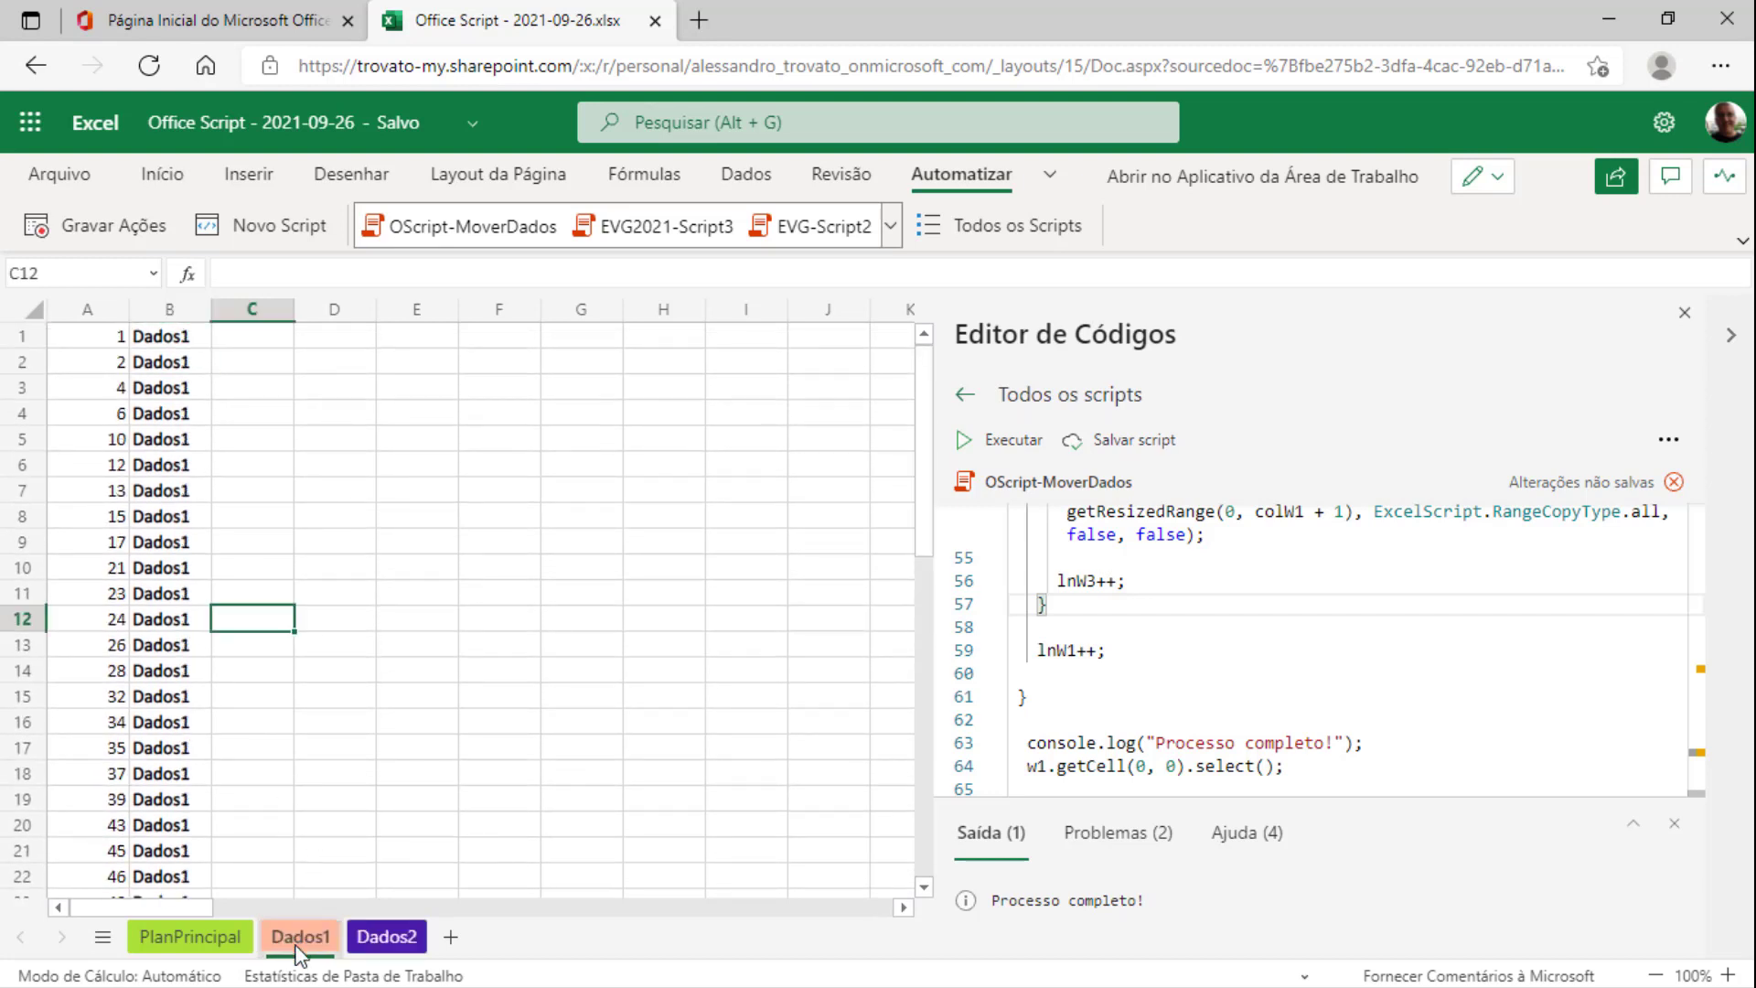
left_click(190, 937)
left_click(201, 468)
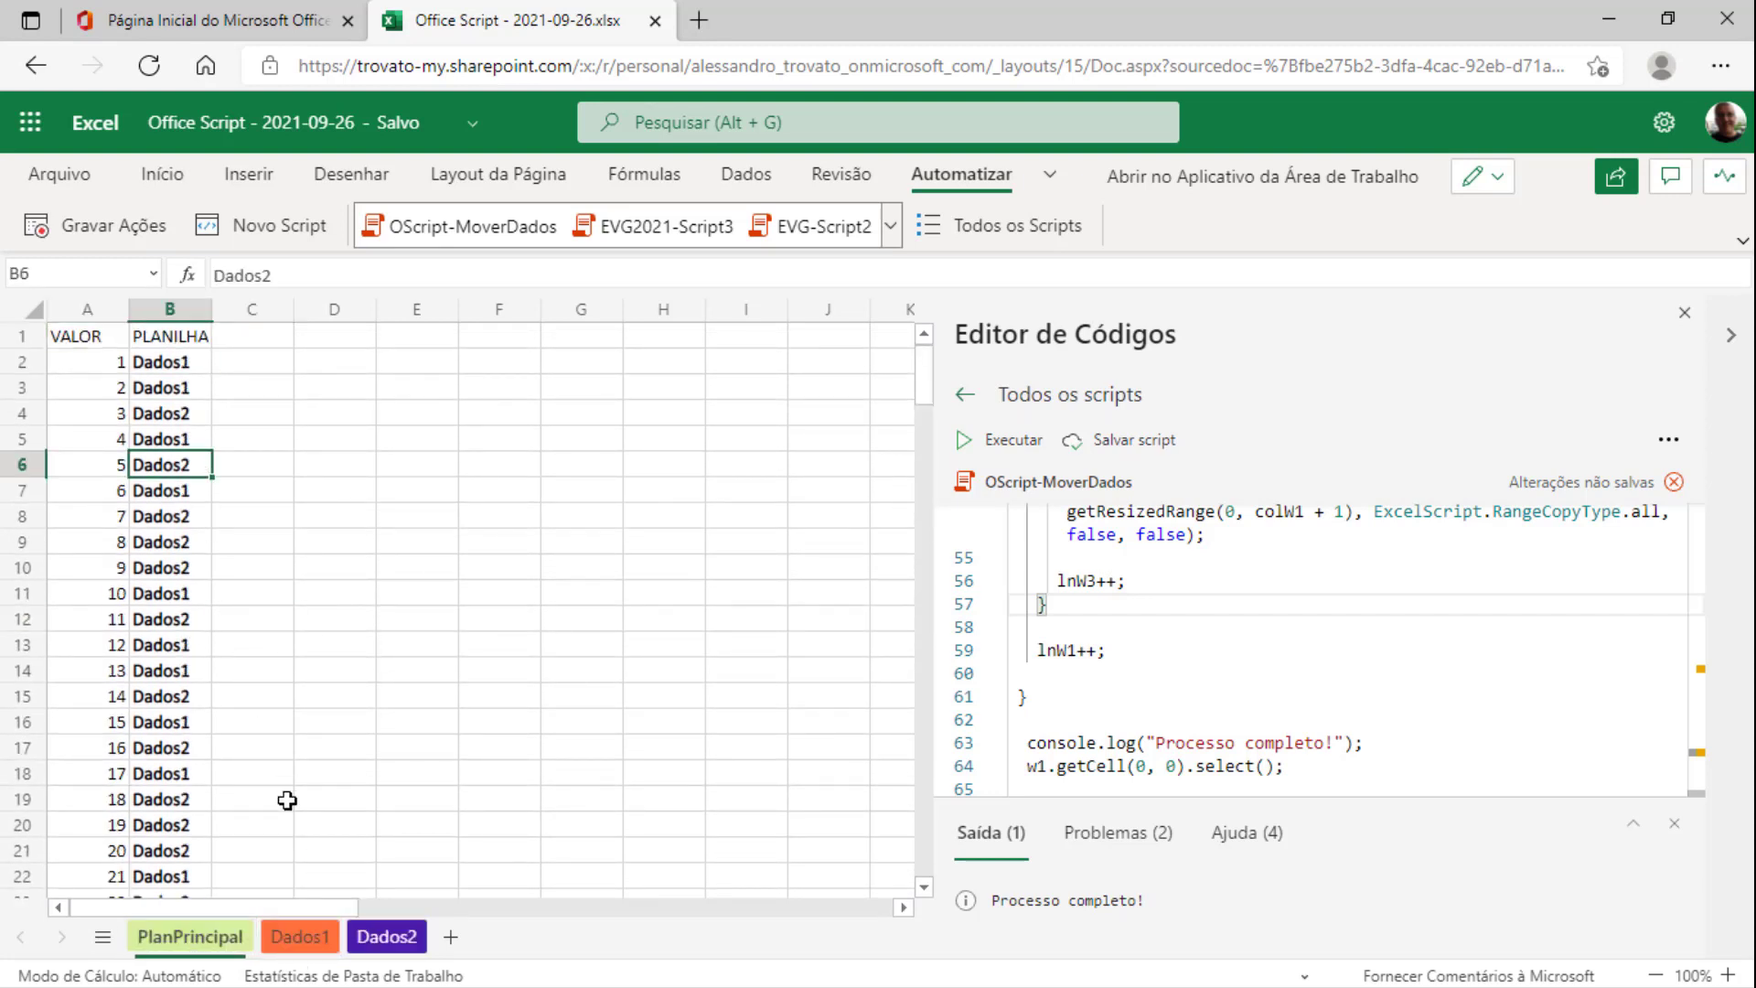
left_click(279, 937)
left_click(189, 936)
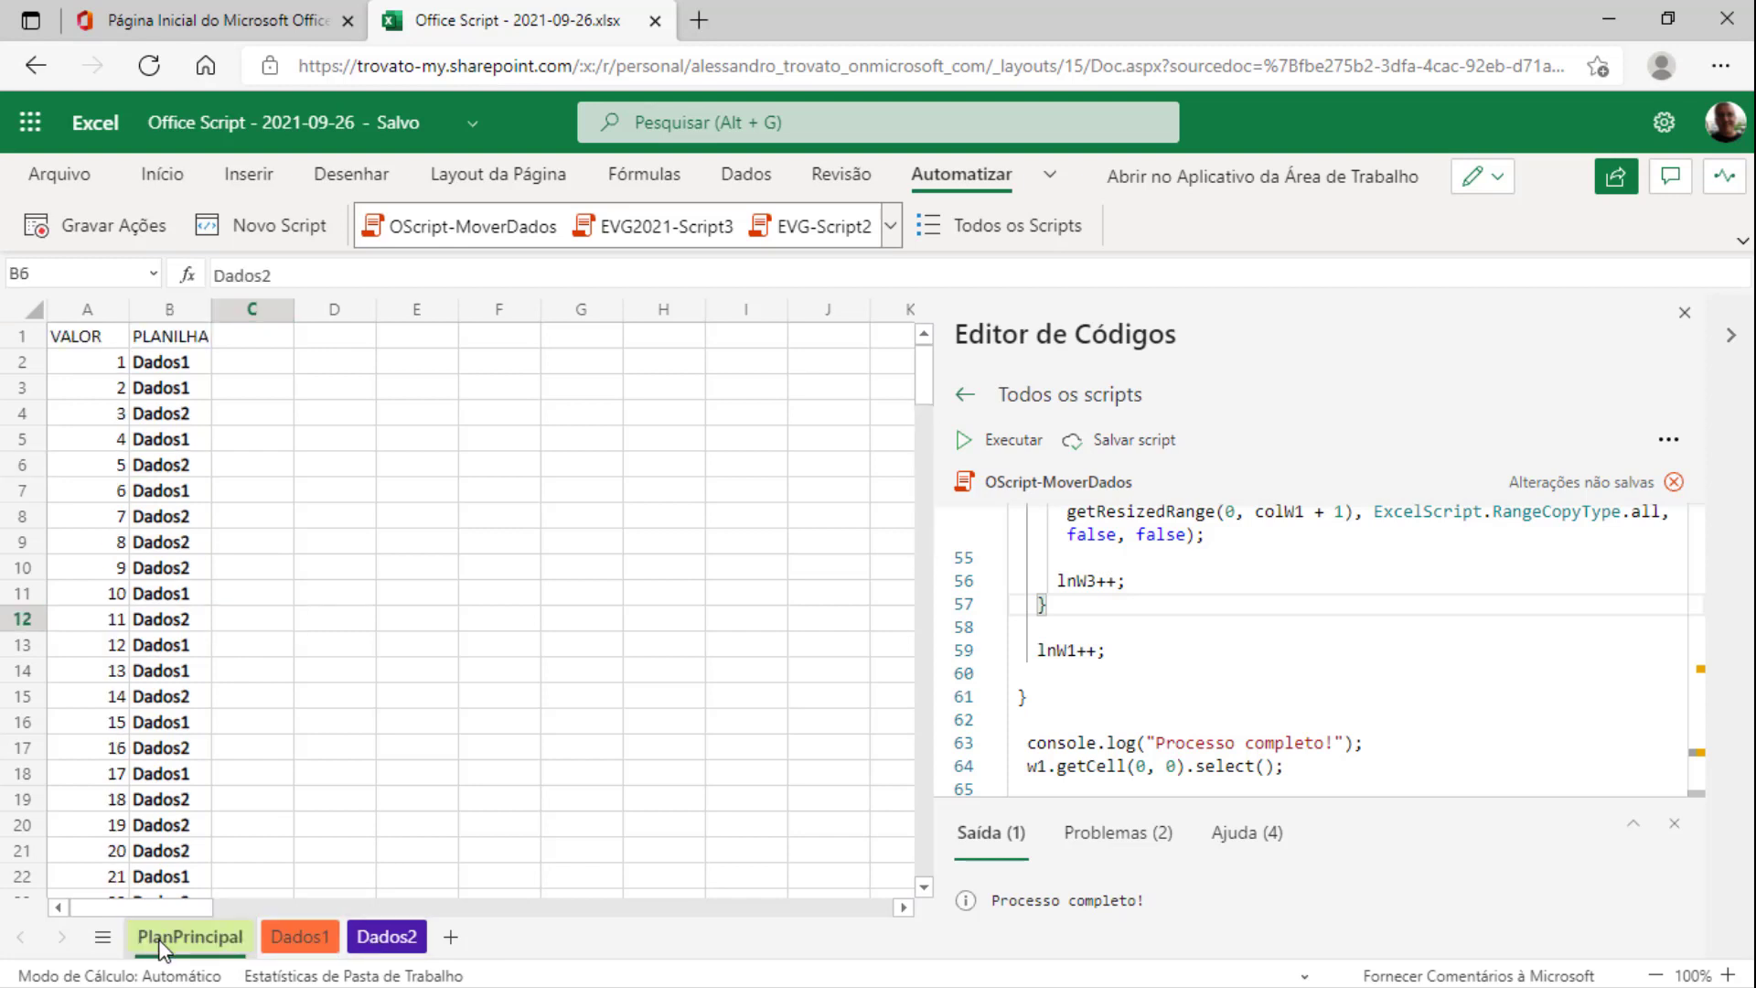
left_click(387, 516)
left_click(77, 335)
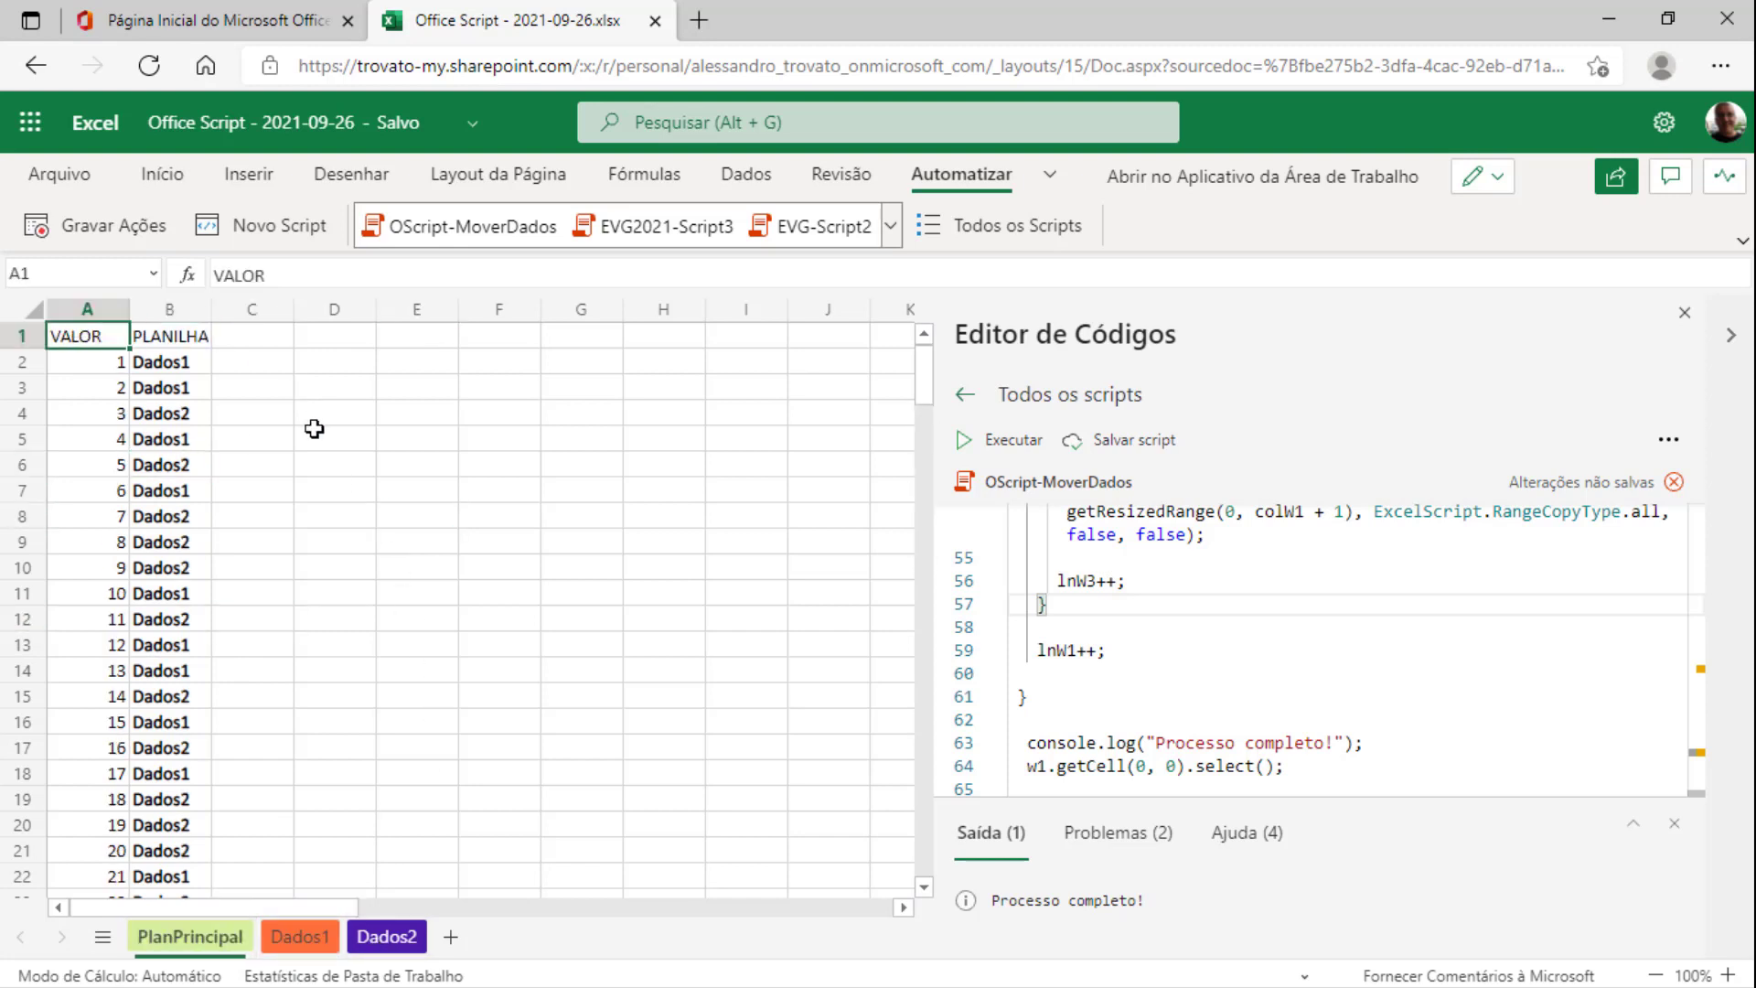
Review the three worksheet variable declarations and check cells B2, A1 and B6 on PlanPrincipal
left_click(1233, 585)
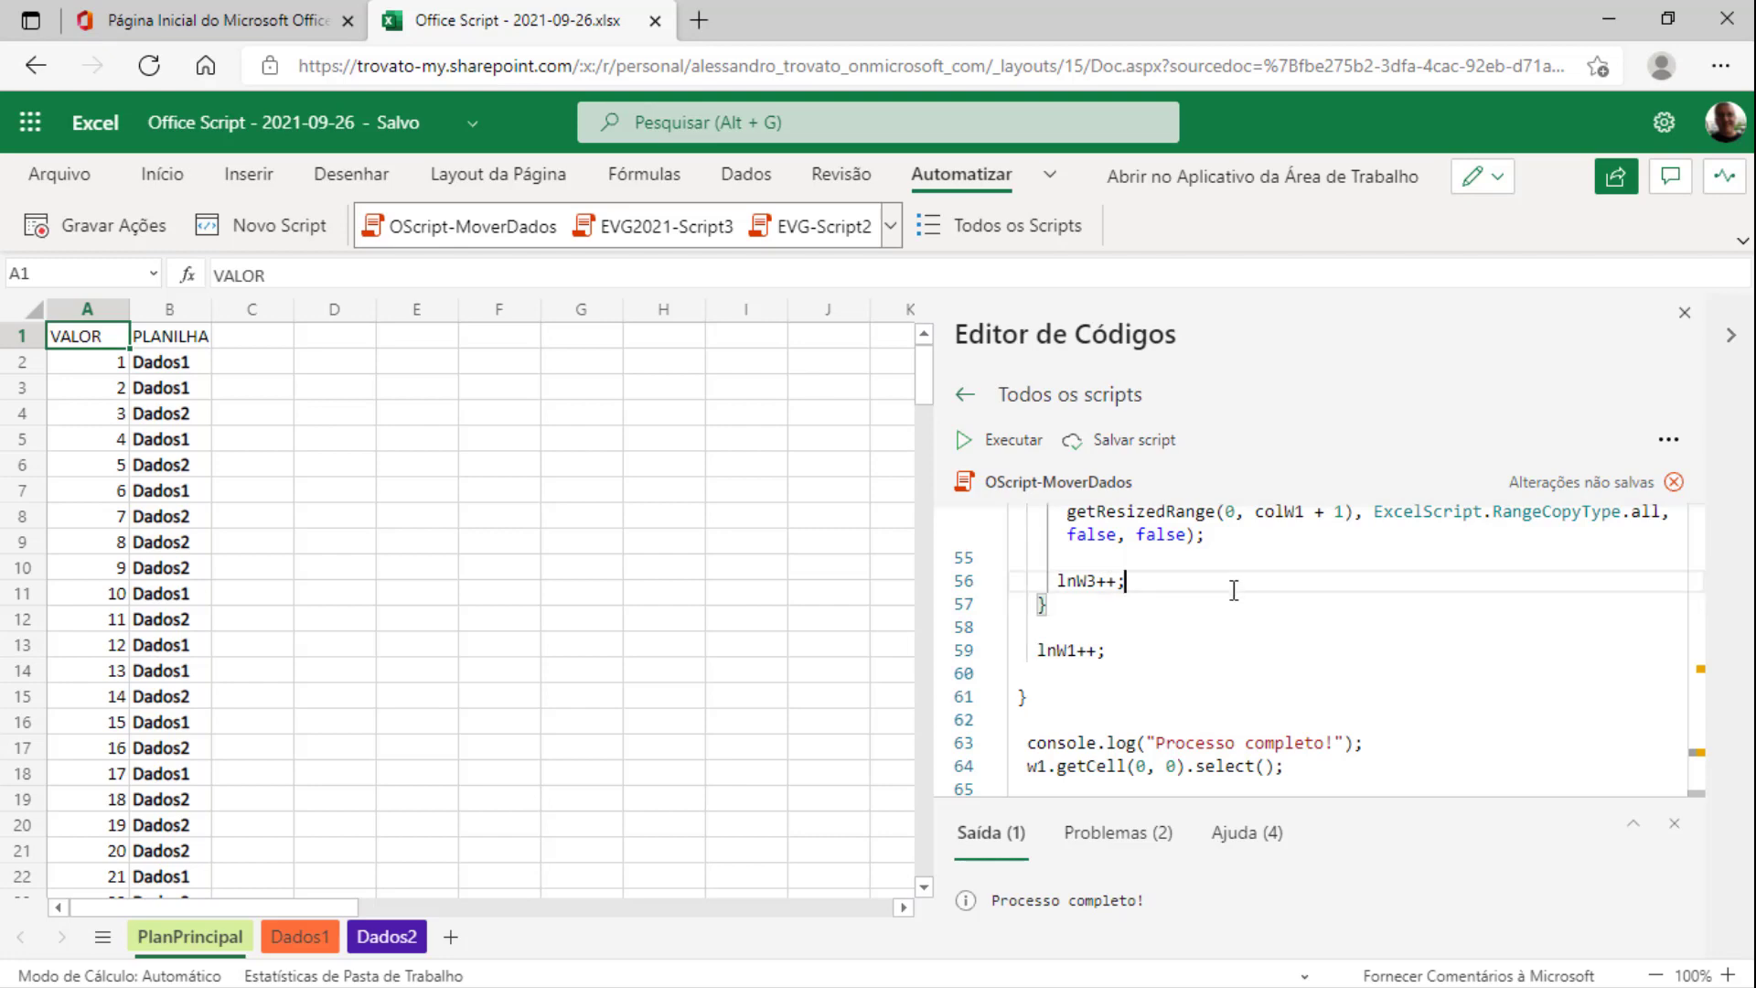
scroll(1193, 659, "up", 2)
scroll(1192, 658, "up", 5)
scroll(1193, 659, "up", 3)
scroll(1193, 649, "up", 2)
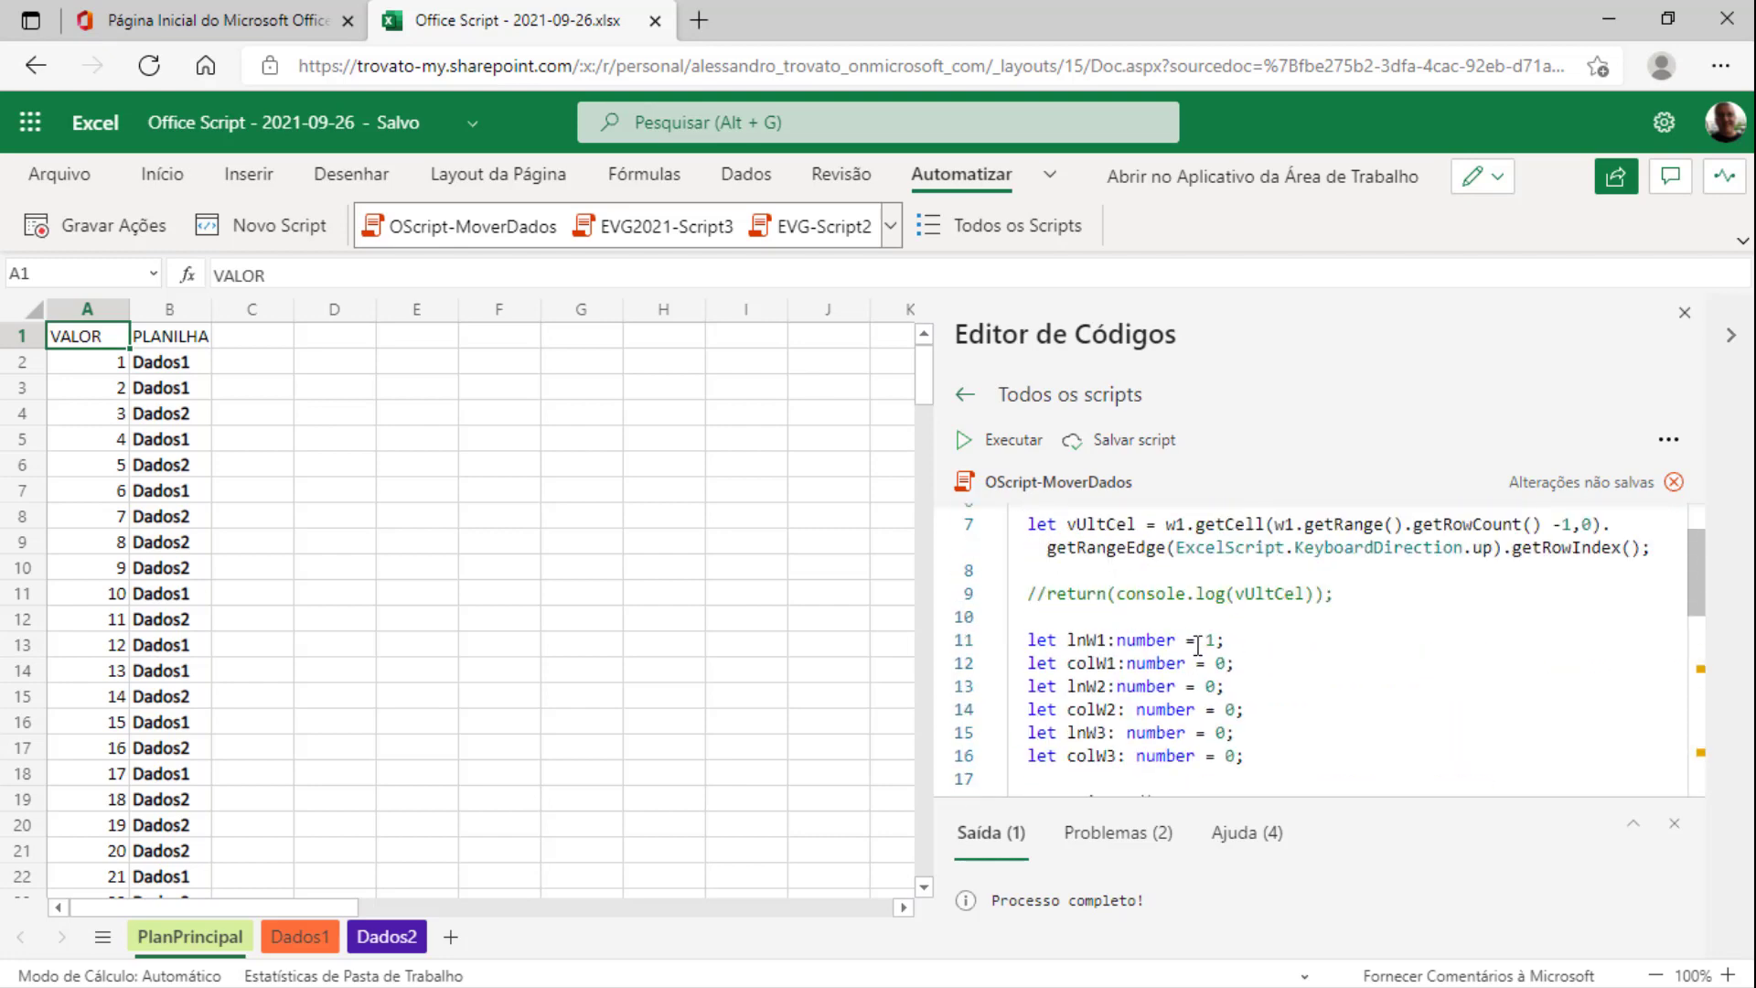
scroll(1193, 638, "up", 2)
left_click_drag(1434, 607, 937, 574)
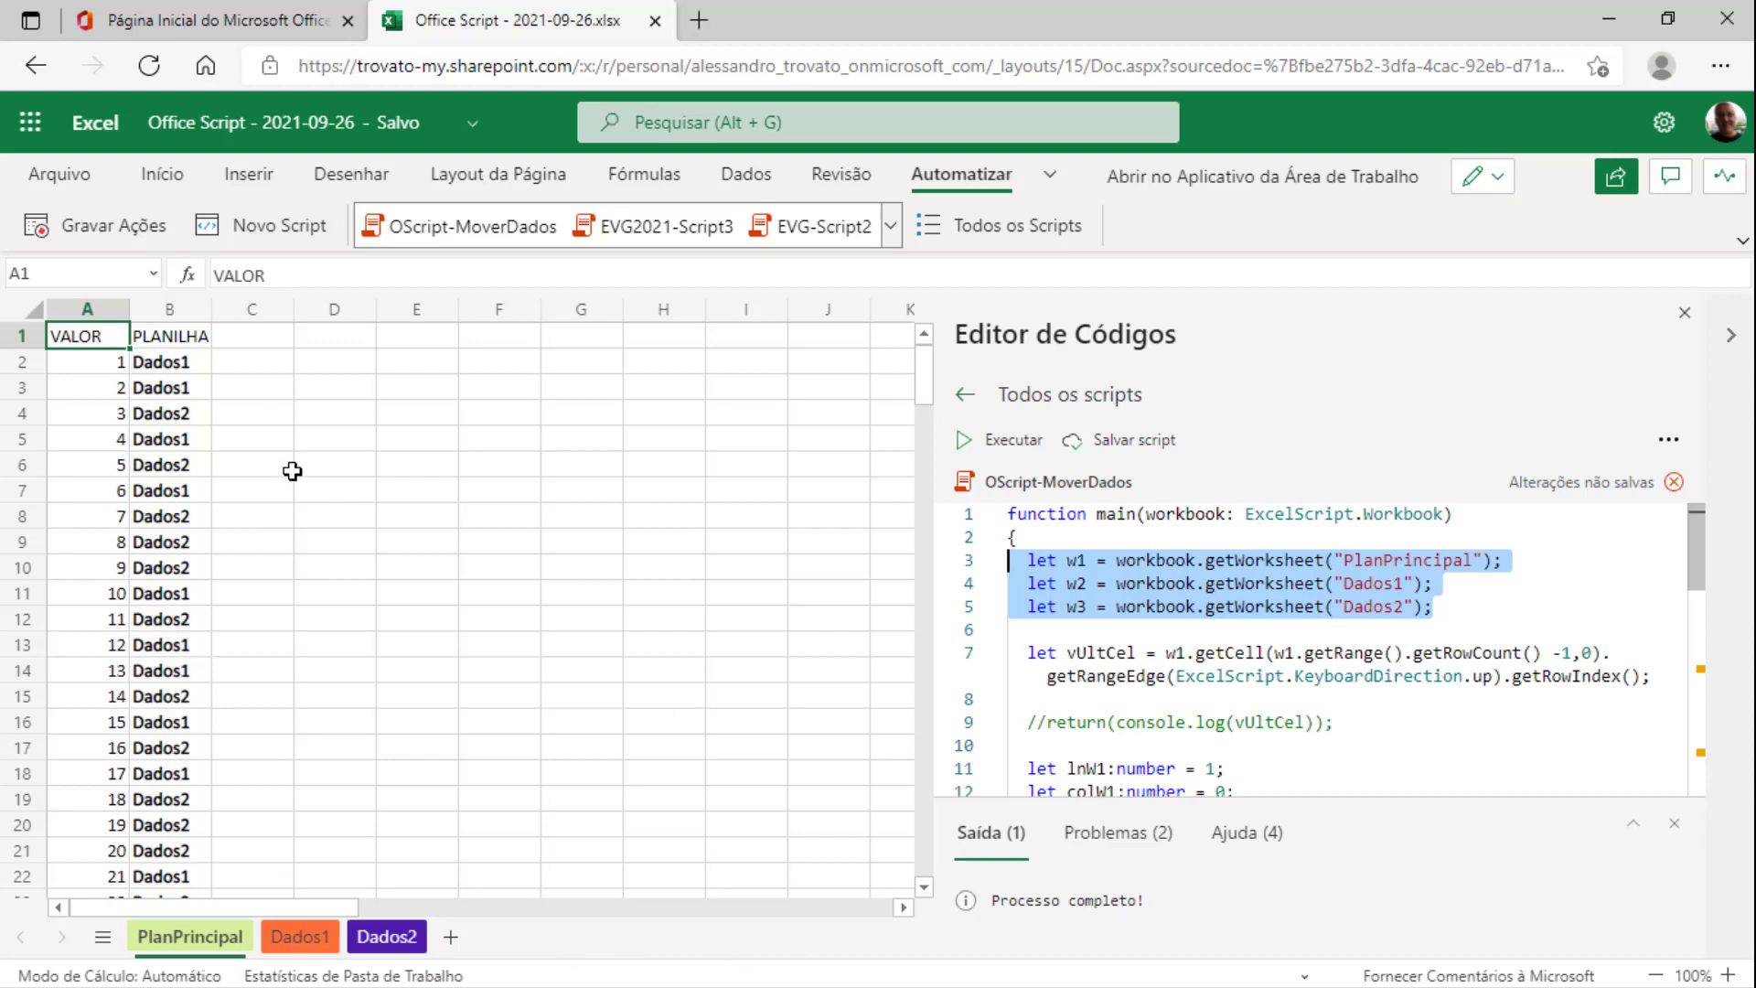
left_click(158, 366)
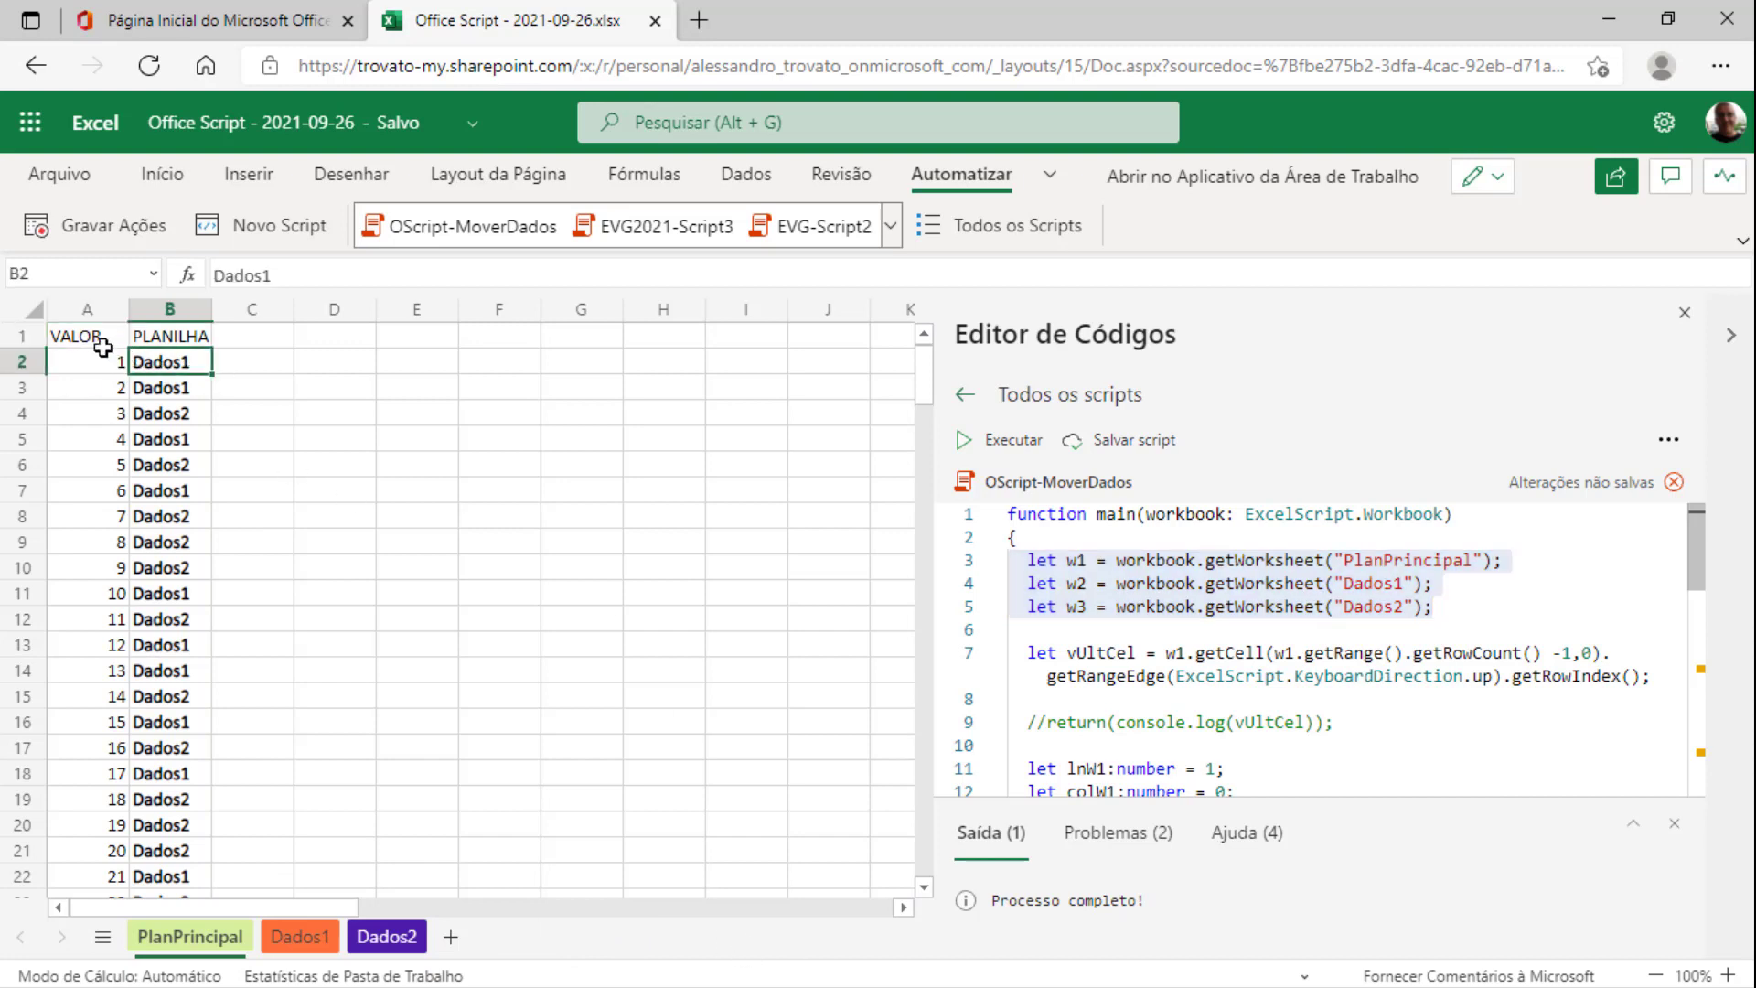
left_click(102, 346)
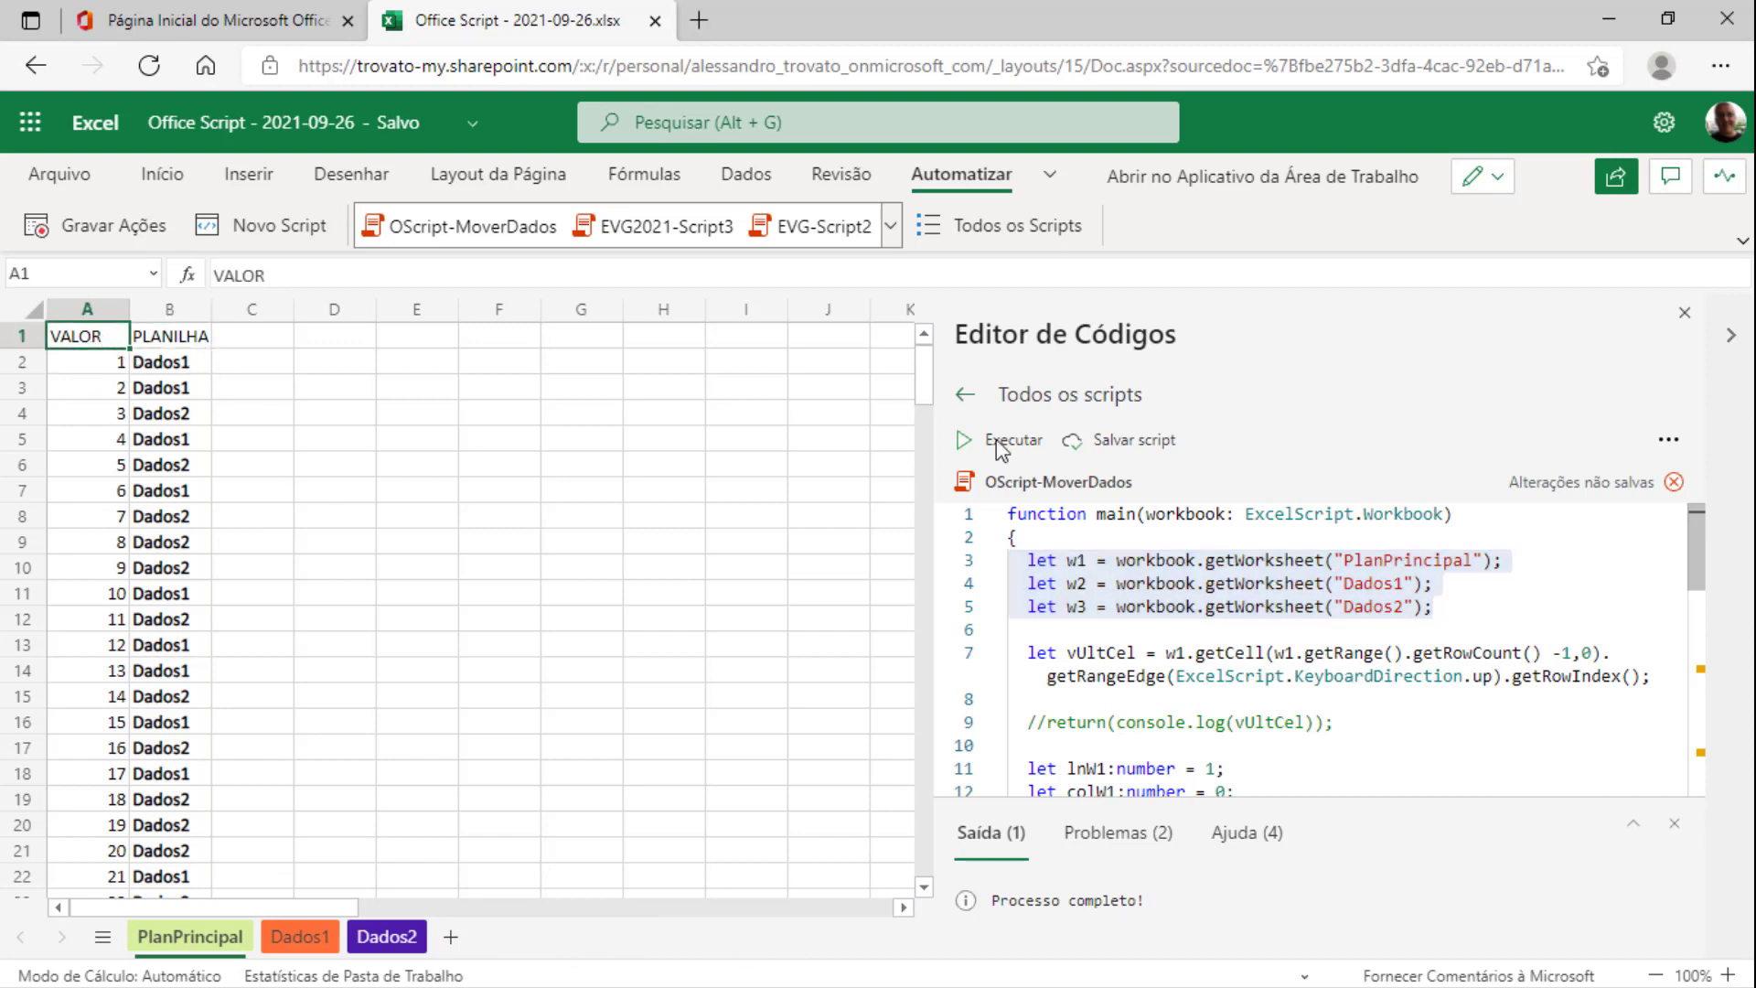
left_click(142, 468)
Comment out the per-row getCell(...).select() statement on line 30 with //
scroll(1238, 666, "down", 3)
scroll(1238, 680, "down", 1)
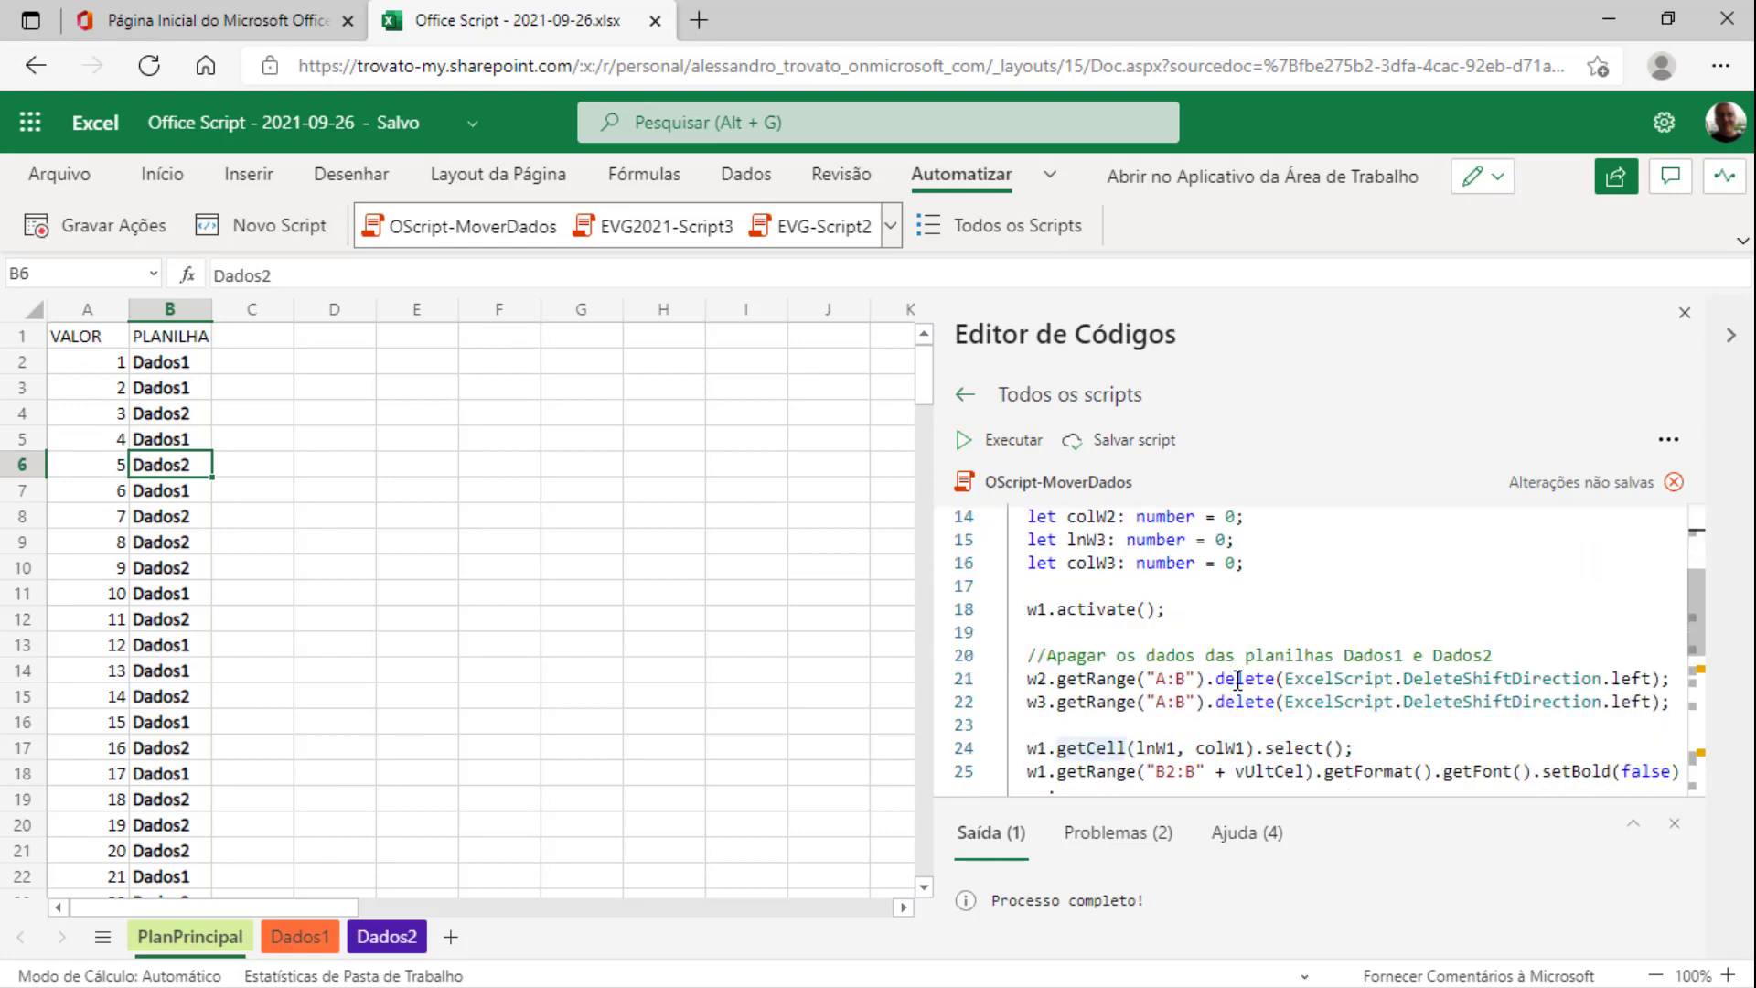
scroll(1237, 679, "down", 2)
scroll(1238, 680, "down", 2)
scroll(1238, 680, "down", 1)
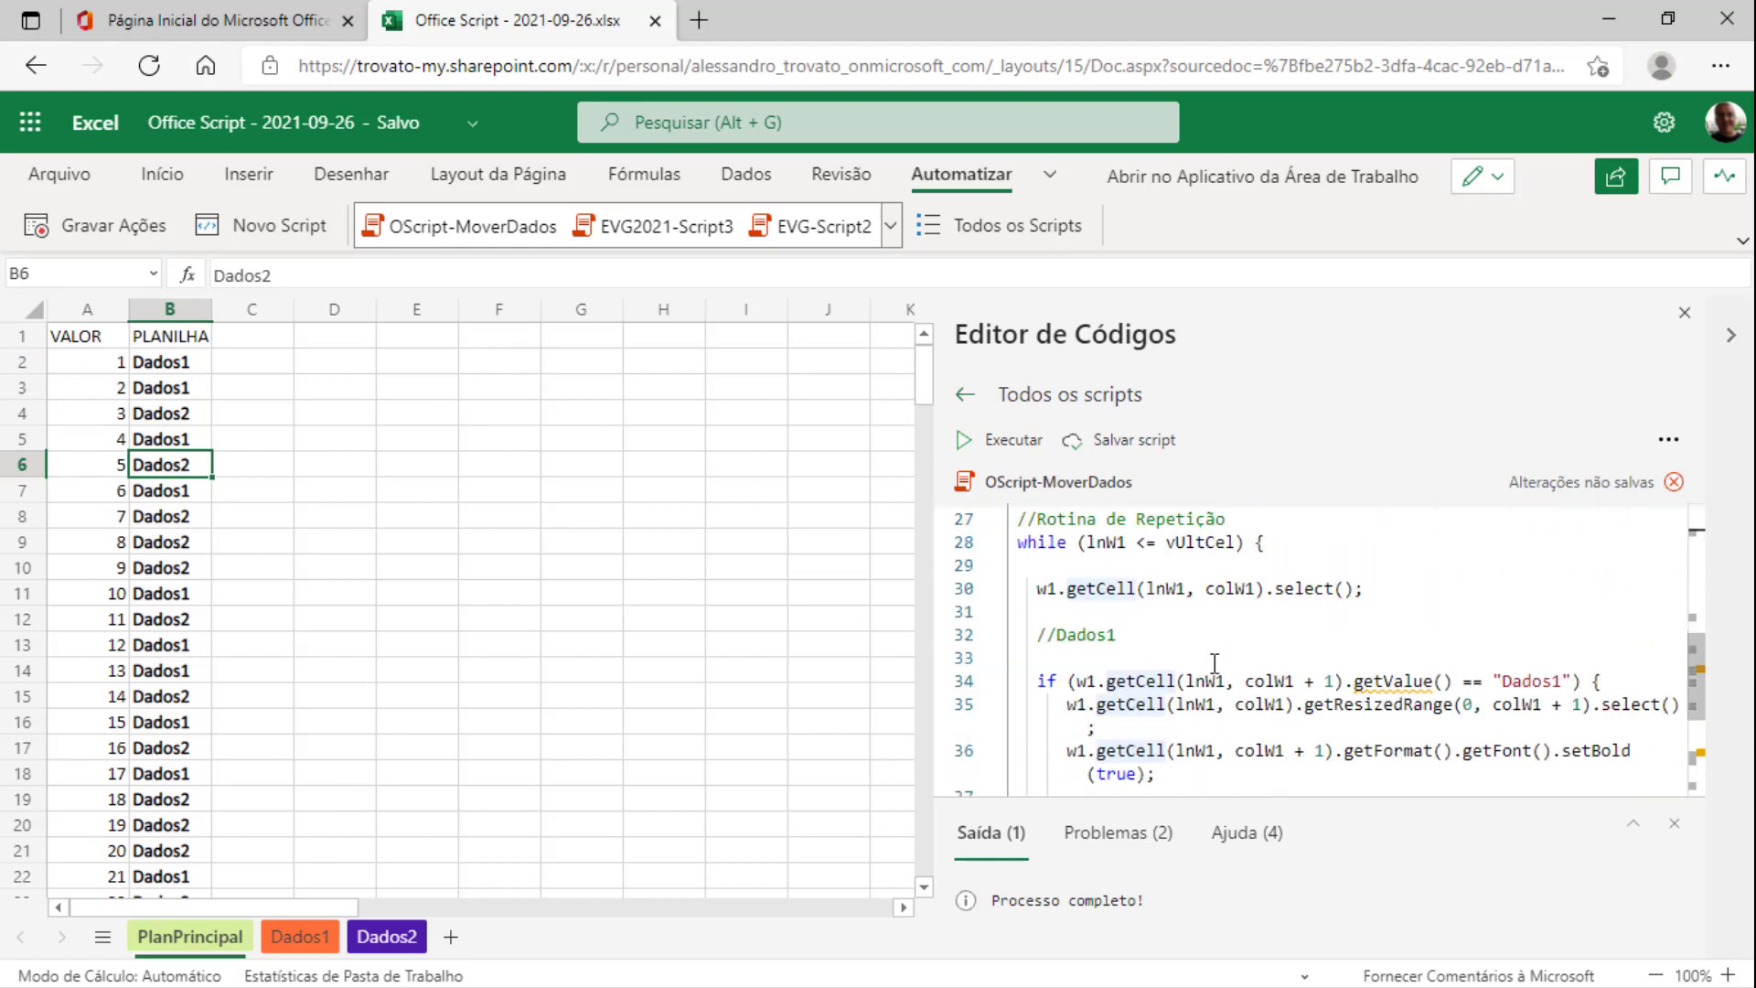
left_click(1032, 585)
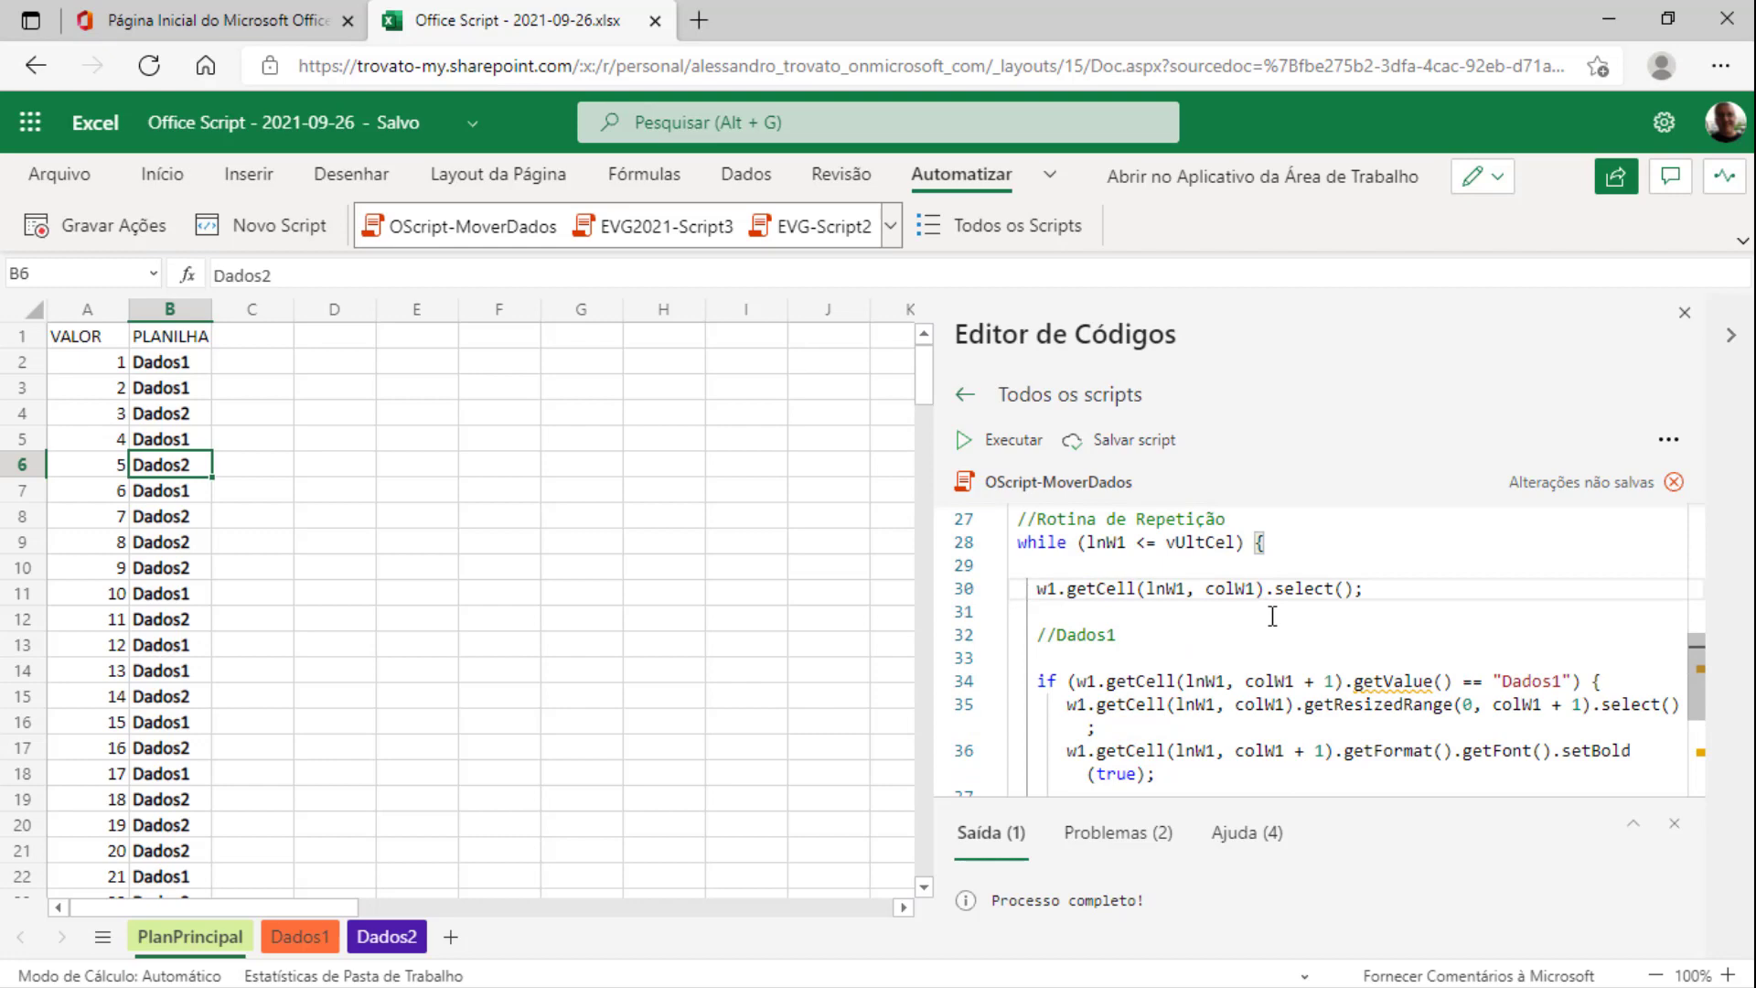
type("//")
Run the edited OScript-MoverDados script again
left_click(1273, 638)
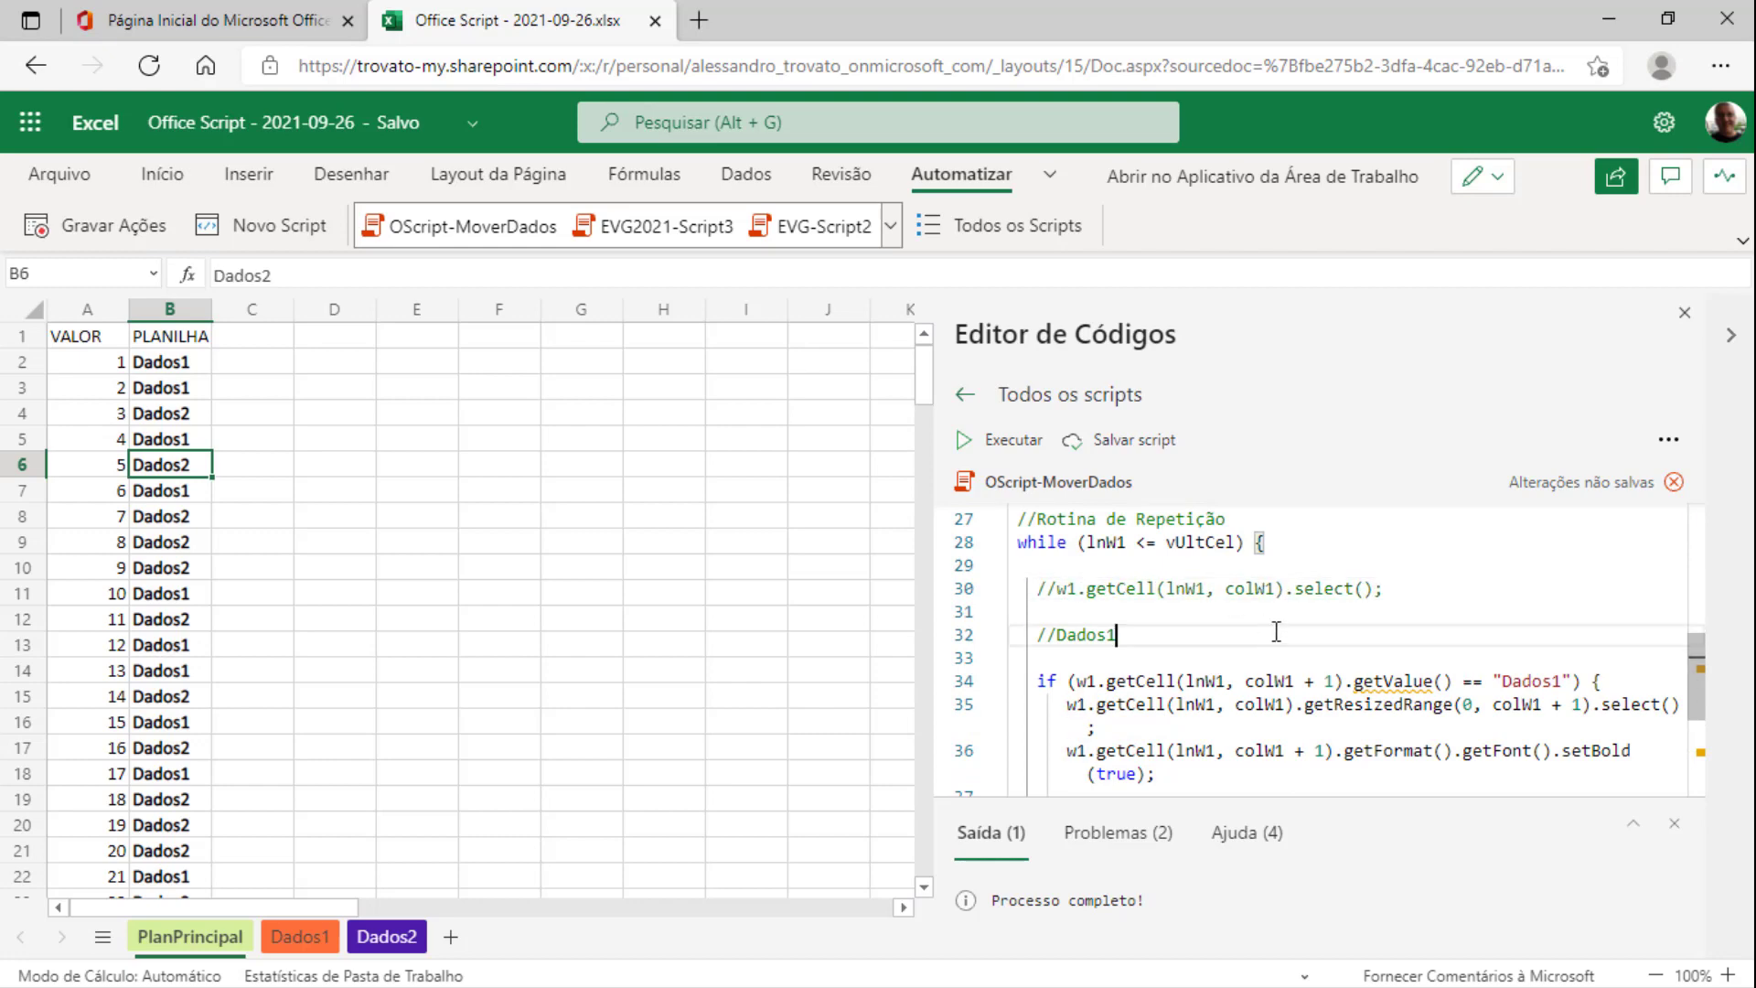
left_click(1280, 677)
scroll(1281, 677, "down", 1)
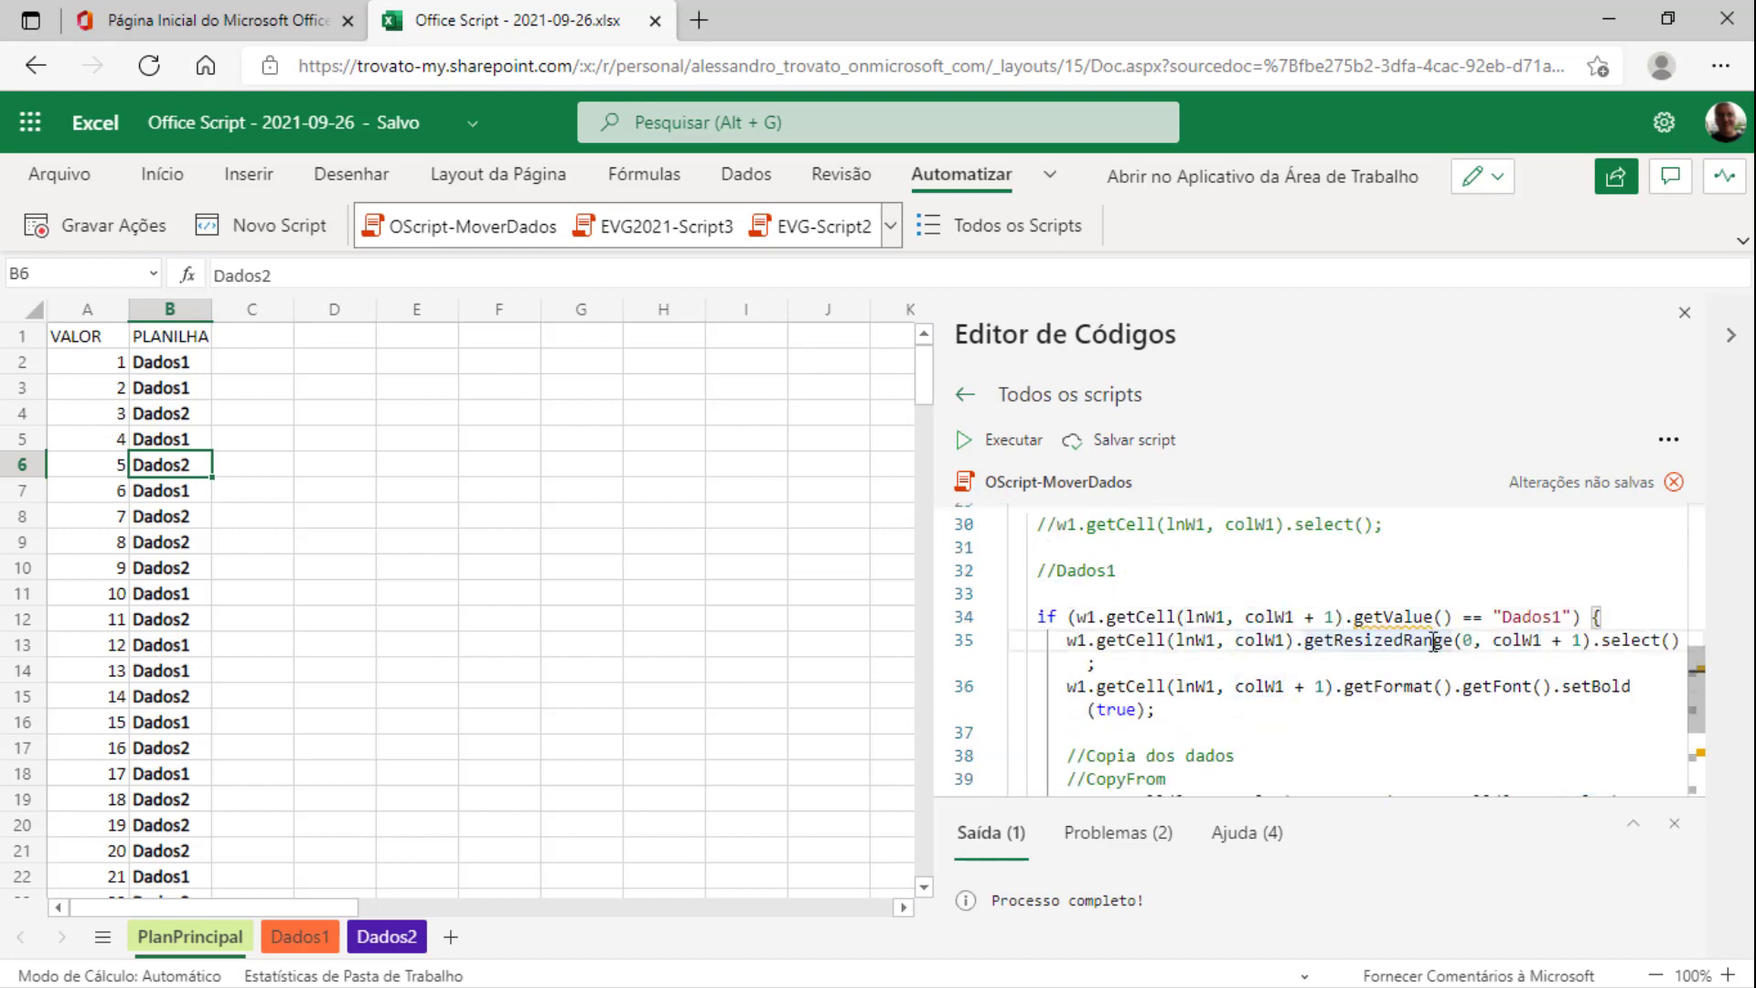
left_click(1016, 441)
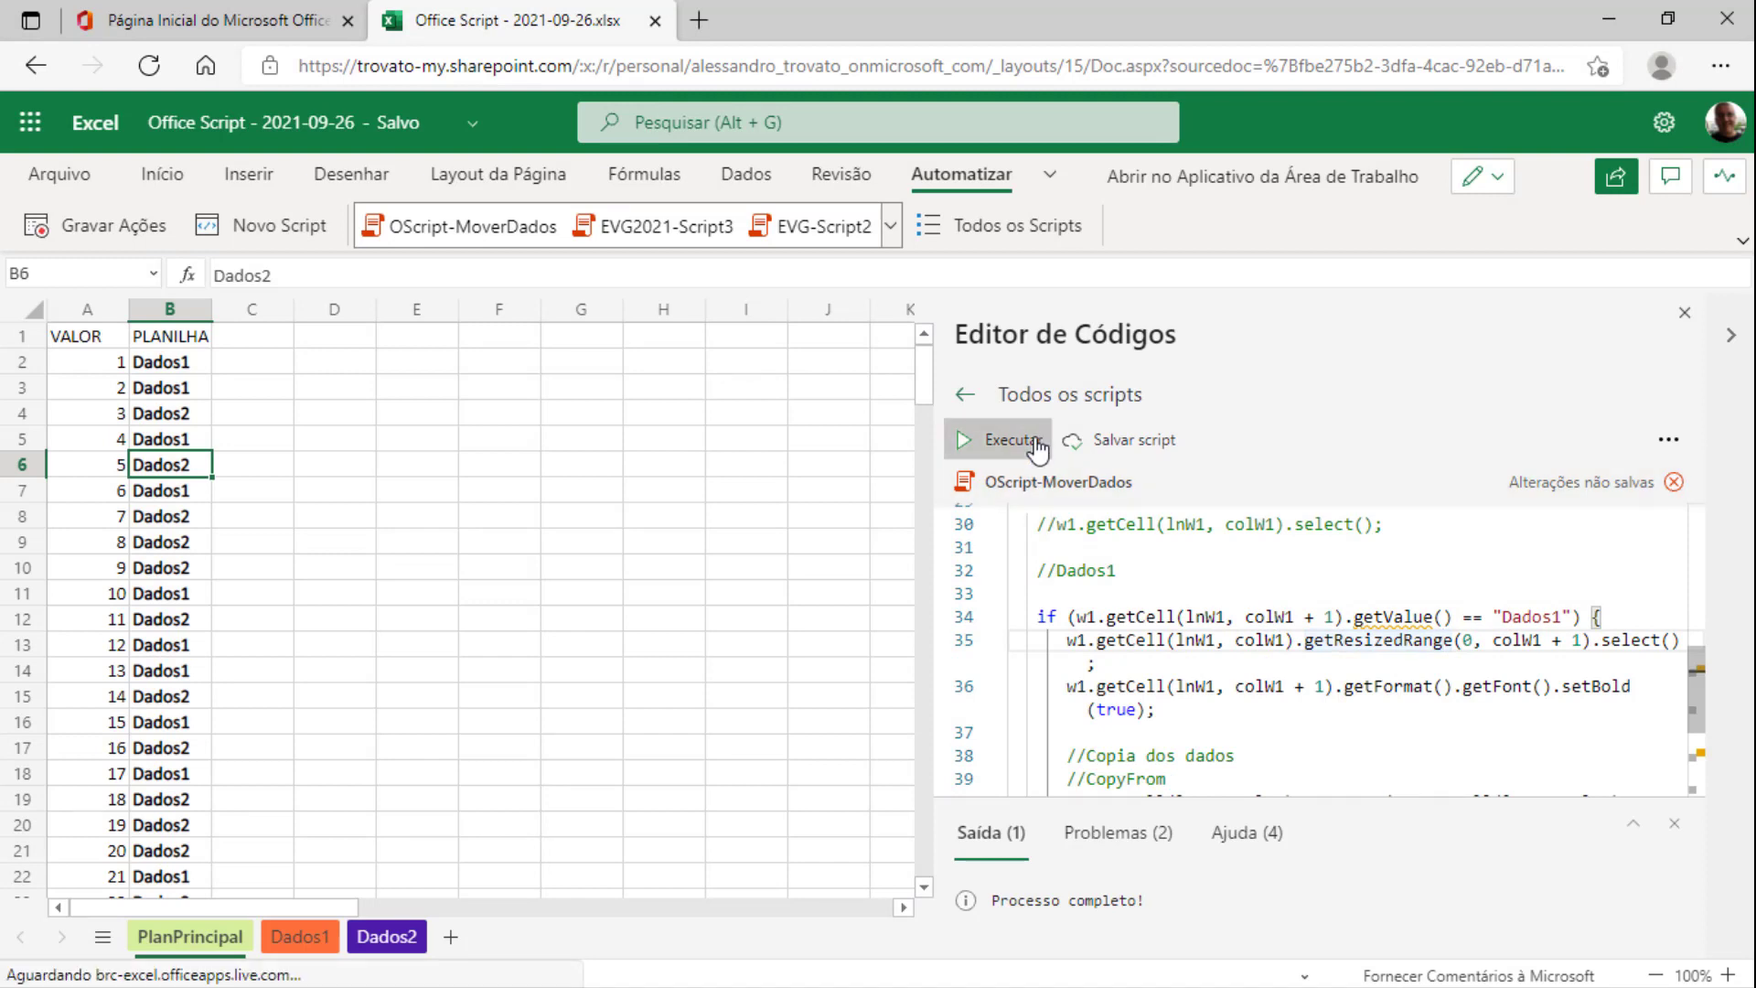